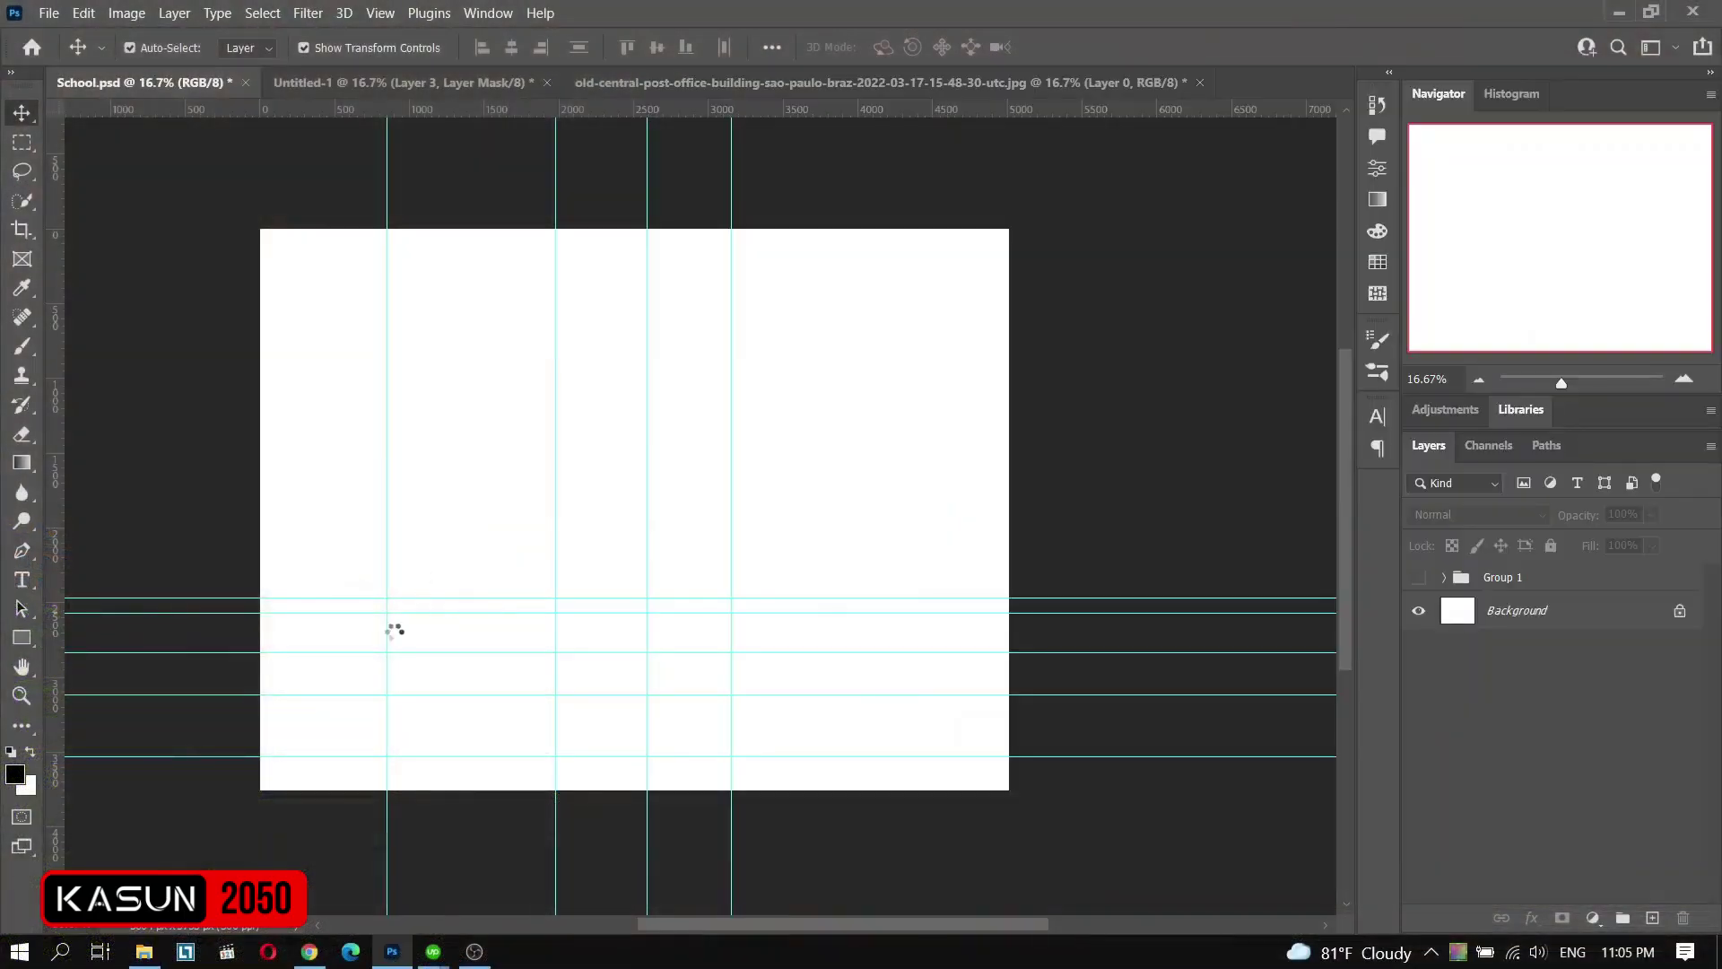
- Commit the road photo in the lower left, then drag in the pexels sunset sky and scale it to fill
{"action": "left_click_drag", "start_coordinate": [588, 717], "coordinate": [587, 680]}
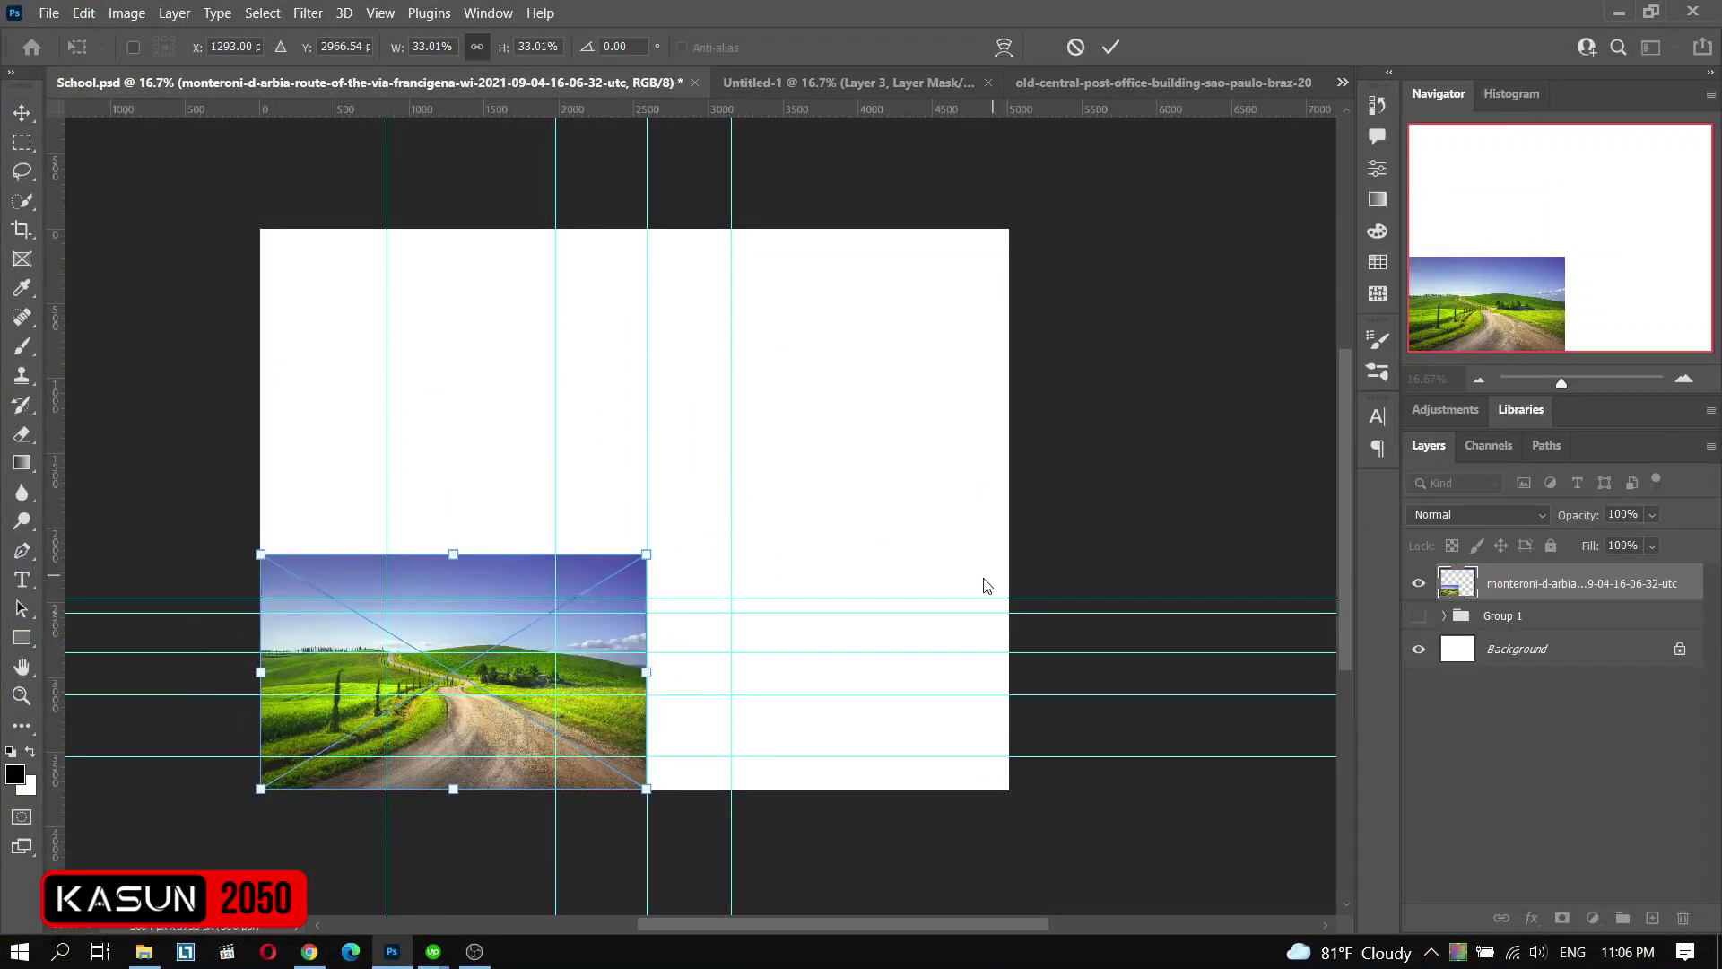
{"action": "key", "text": "Return"}
{"action": "left_click", "coordinate": [143, 951]}
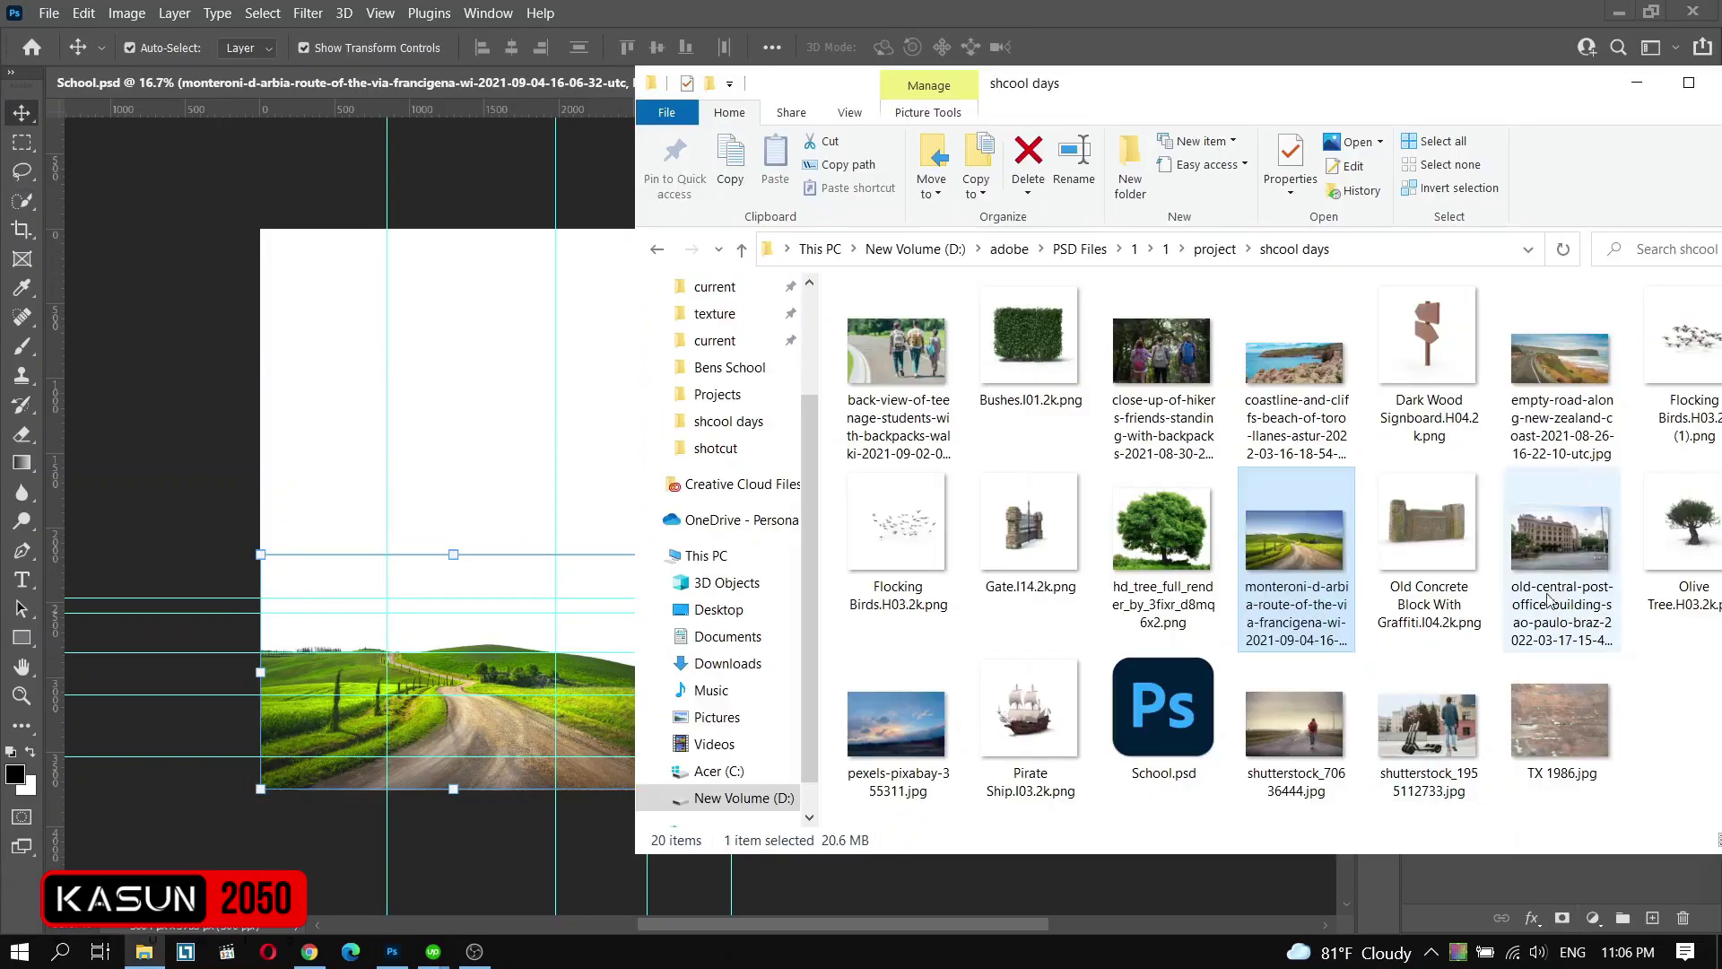
{"action": "left_click_drag", "start_coordinate": [896, 724], "coordinate": [448, 493]}
{"action": "left_click_drag", "start_coordinate": [257, 508], "coordinate": [127, 508]}
{"action": "left_click_drag", "start_coordinate": [470, 565], "coordinate": [366, 565]}
{"action": "left_click_drag", "start_coordinate": [1085, 862], "coordinate": [1114, 890]}
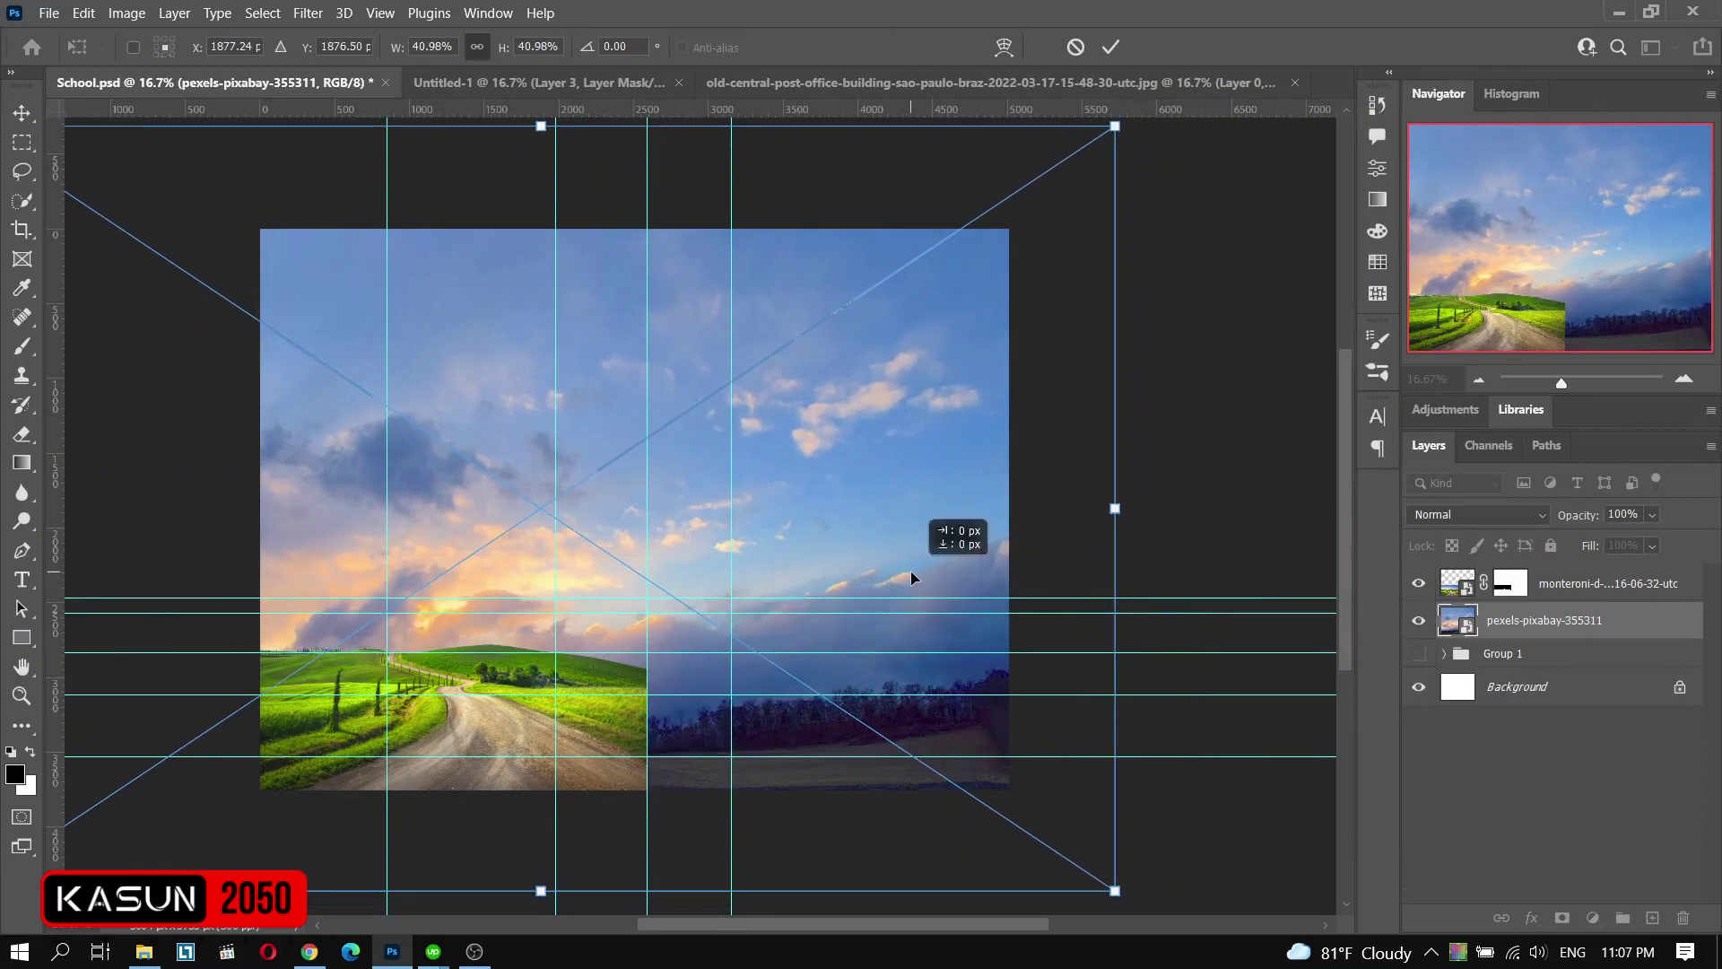
- Add the coastal empty-road photo scaled to 54% in the lower middle beside the hills road
{"action": "key", "text": "Return"}
{"action": "left_click", "coordinate": [143, 951]}
{"action": "mouse_move", "coordinate": [1606, 211]}
{"action": "left_mouse_down"}
{"action": "mouse_move", "coordinate": [789, 557]}
{"action": "mouse_move", "coordinate": [829, 681]}
{"action": "mouse_move", "coordinate": [859, 708]}
{"action": "left_mouse_up"}
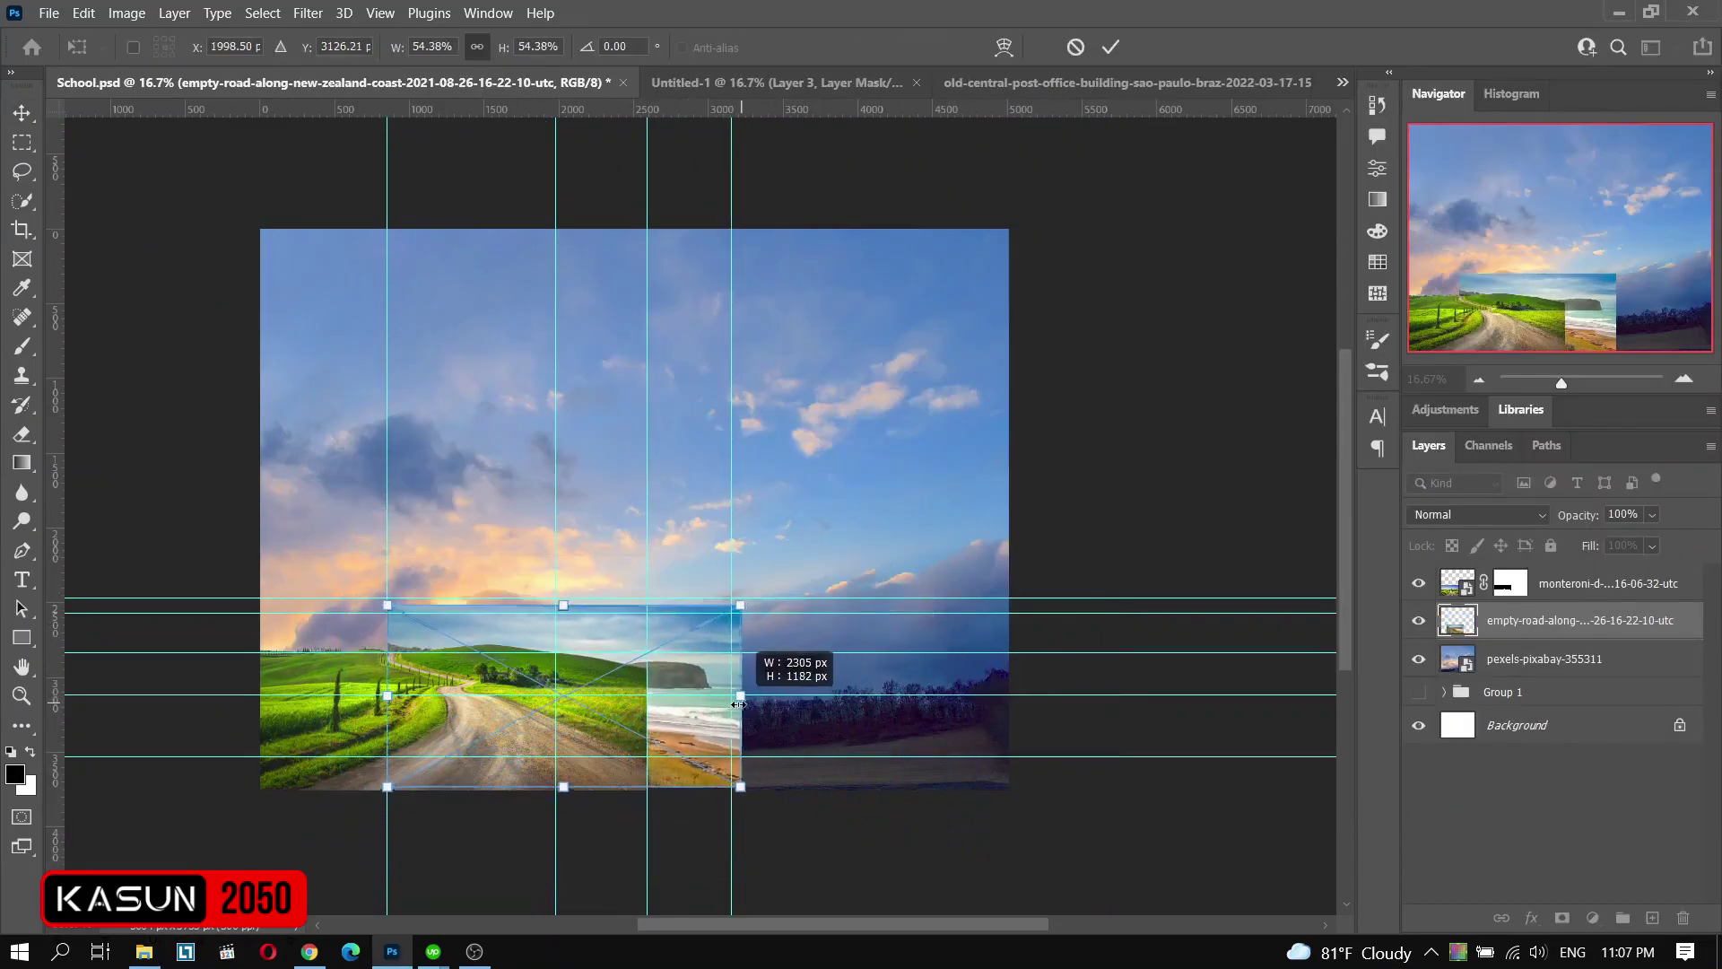
{"action": "mouse_move", "coordinate": [979, 695]}
{"action": "left_mouse_down"}
{"action": "mouse_move", "coordinate": [737, 692]}
{"action": "mouse_move", "coordinate": [783, 728]}
{"action": "mouse_move", "coordinate": [690, 695]}
{"action": "left_mouse_up"}
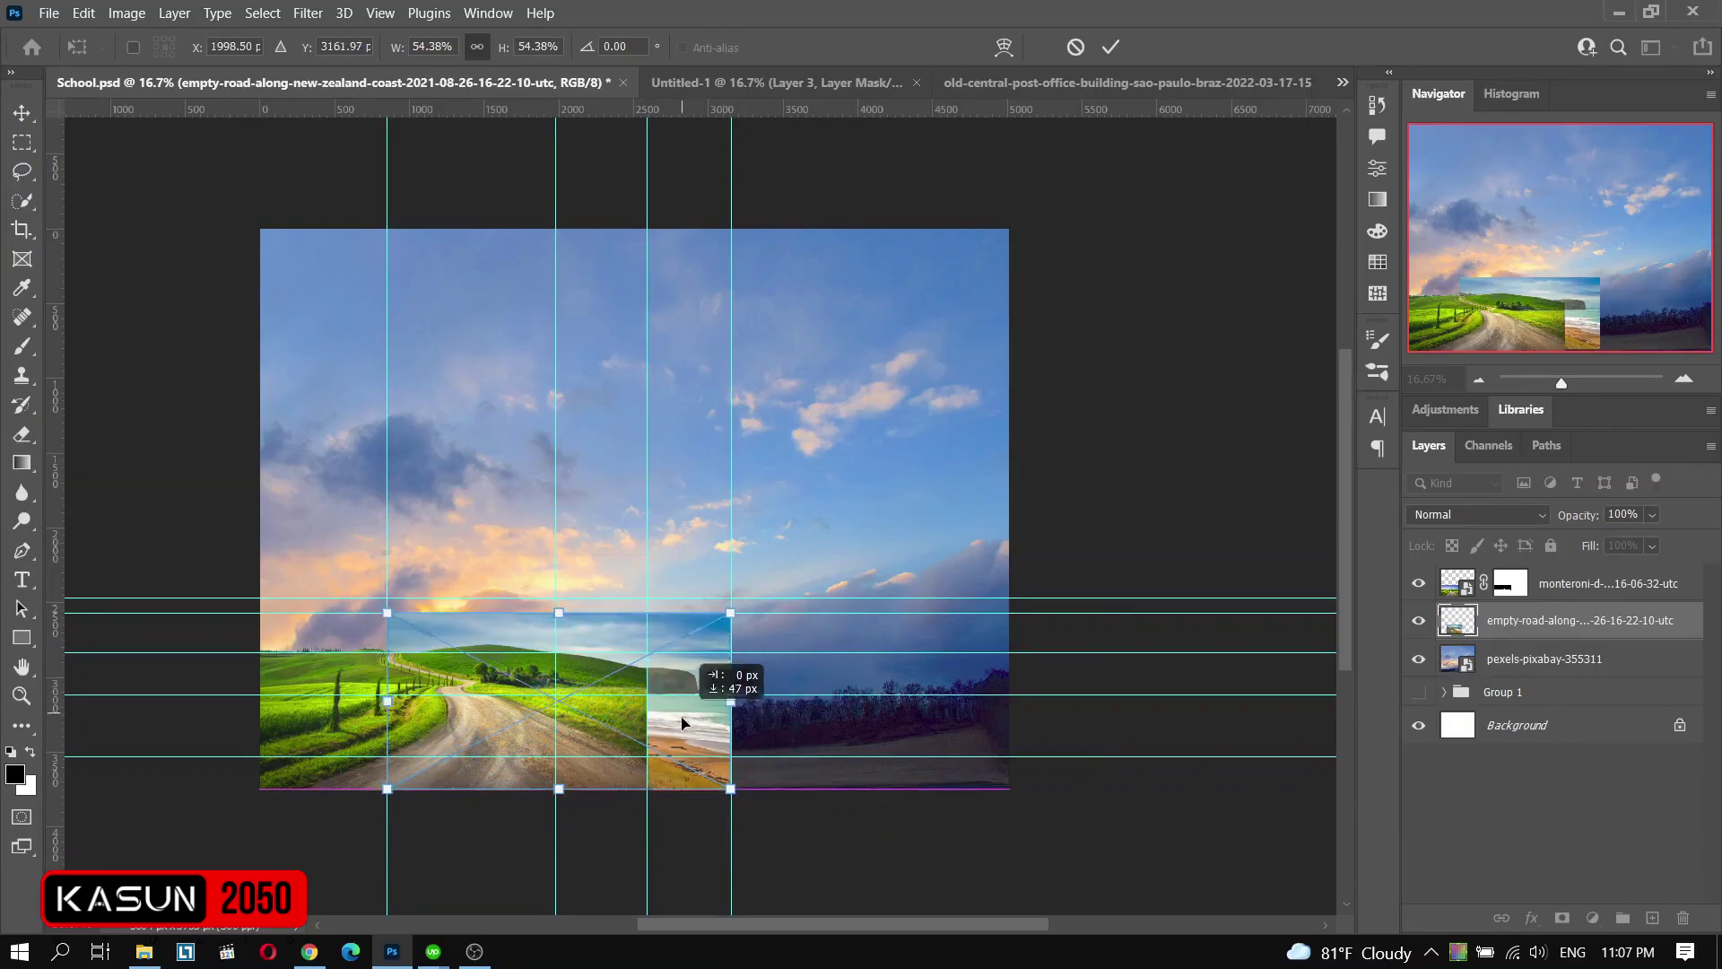
{"action": "key", "text": "Return"}
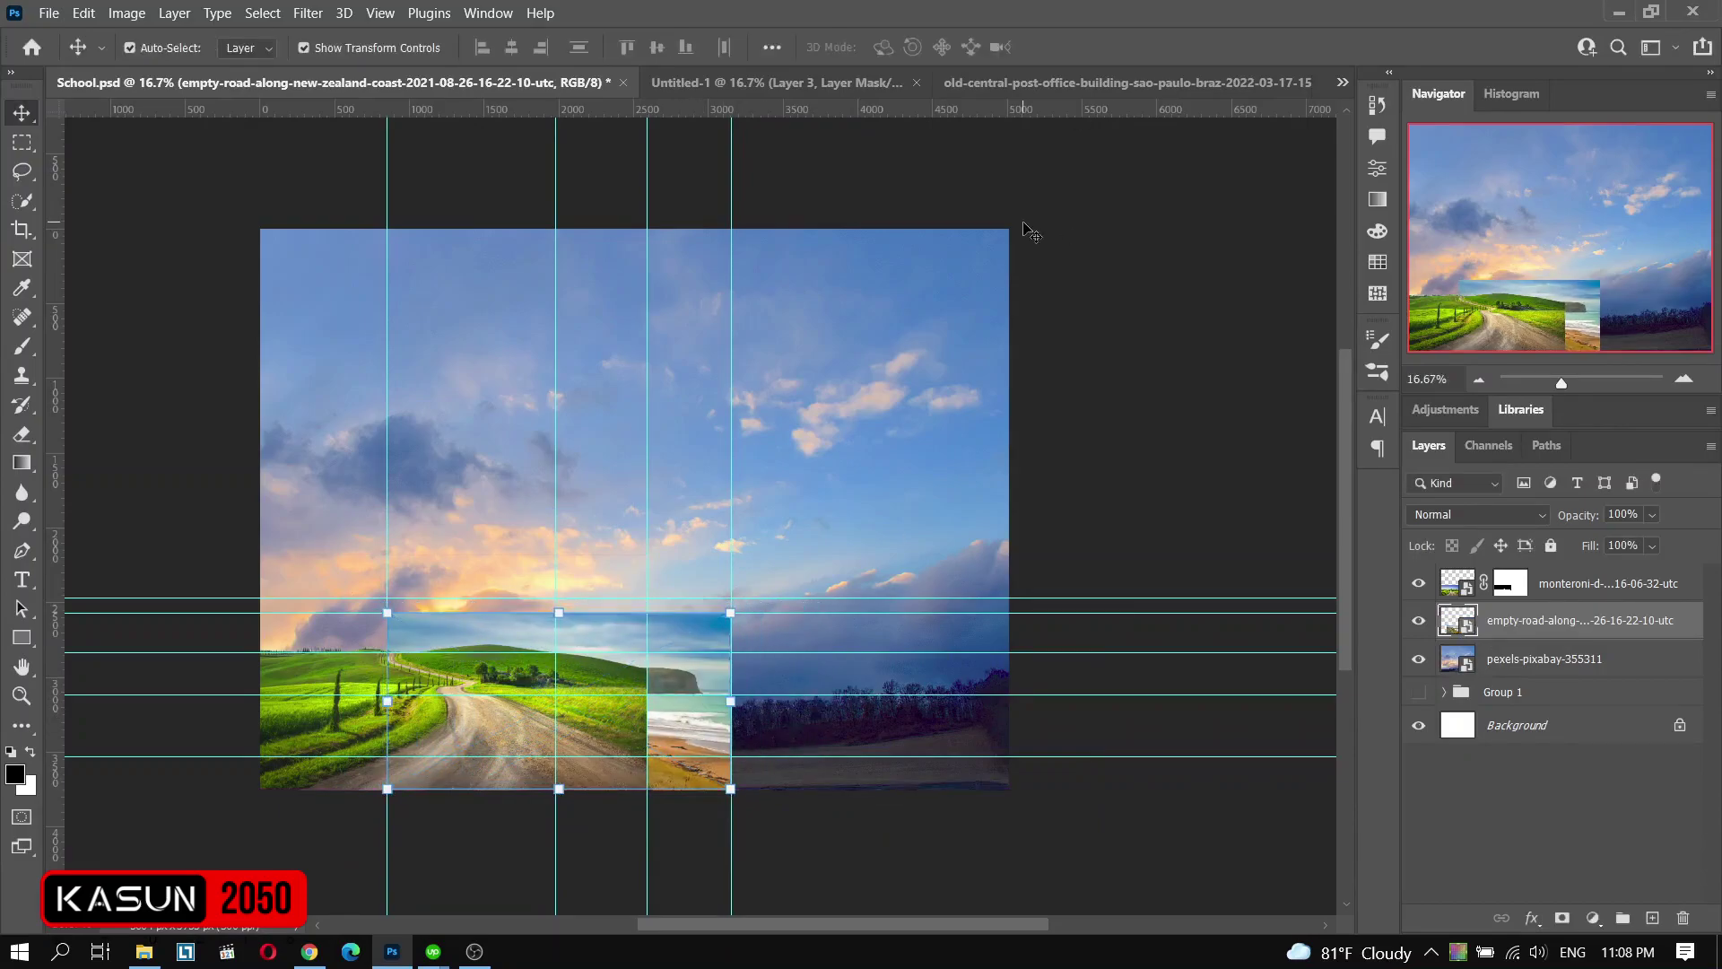
{"action": "key", "text": "ctrl+plus"}
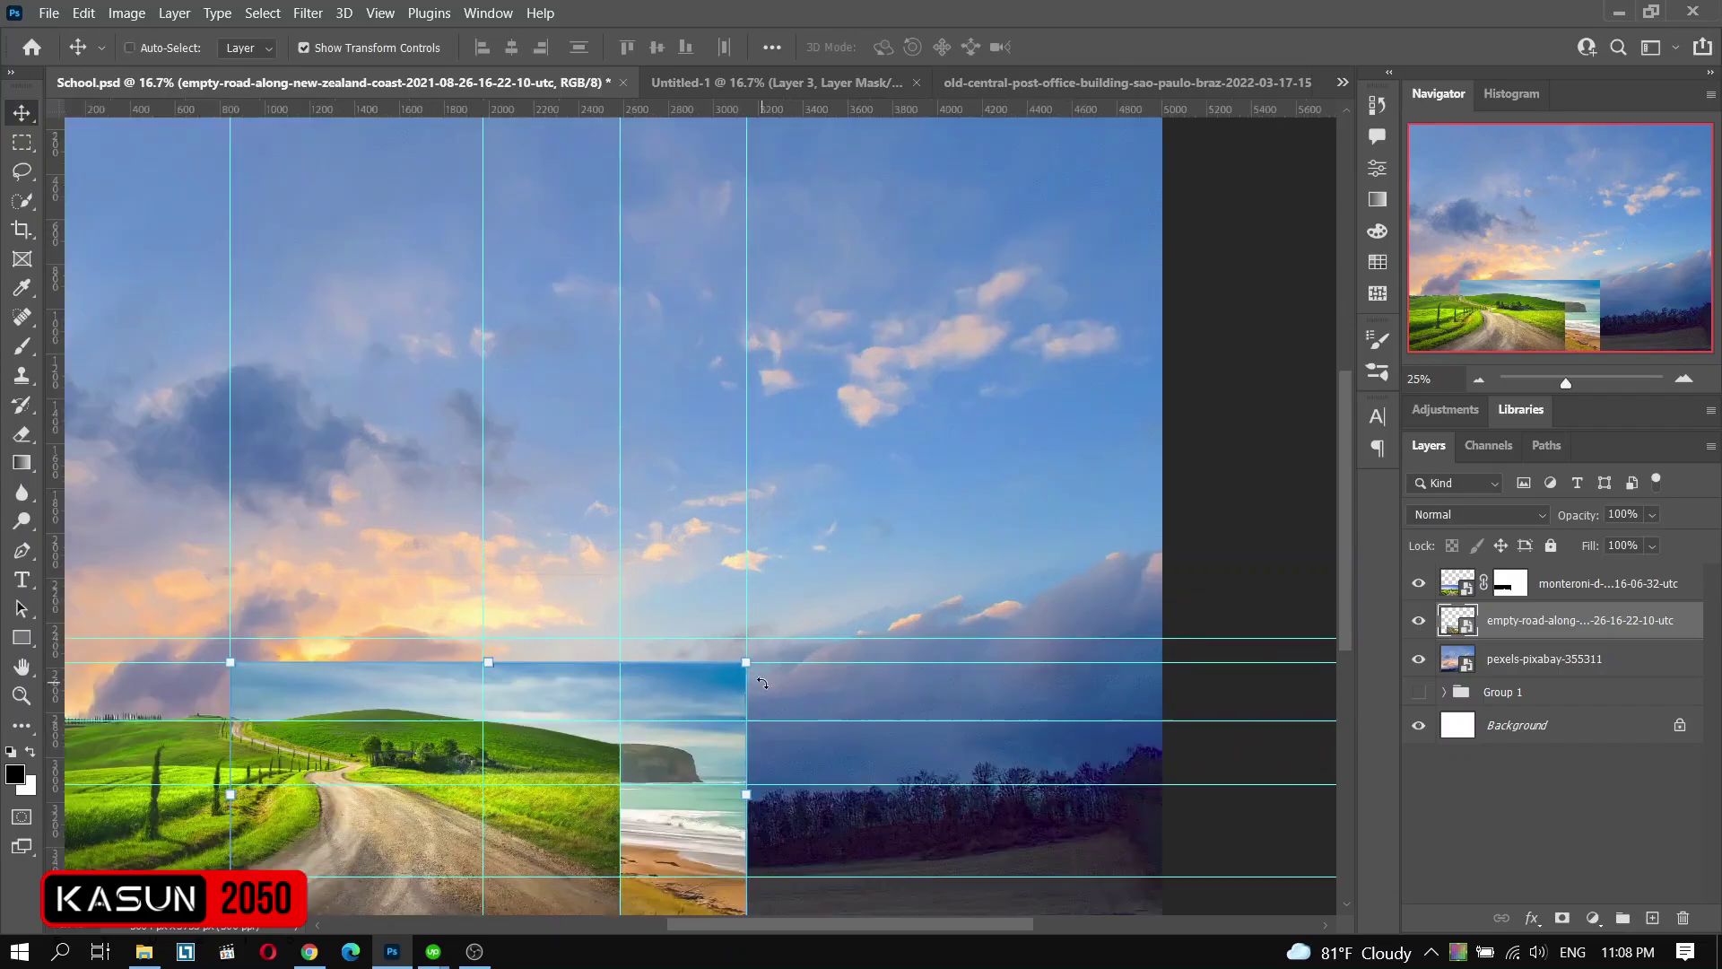
- Brush black on the road and coastal masks to reveal the beach and hide the coastal sky
{"action": "key", "text": "b"}
{"action": "mouse_move", "coordinate": [628, 677]}
{"action": "left_mouse_down"}
{"action": "mouse_move", "coordinate": [557, 558]}
{"action": "mouse_move", "coordinate": [744, 789]}
{"action": "mouse_move", "coordinate": [583, 807]}
{"action": "mouse_move", "coordinate": [525, 611]}
{"action": "left_mouse_up"}
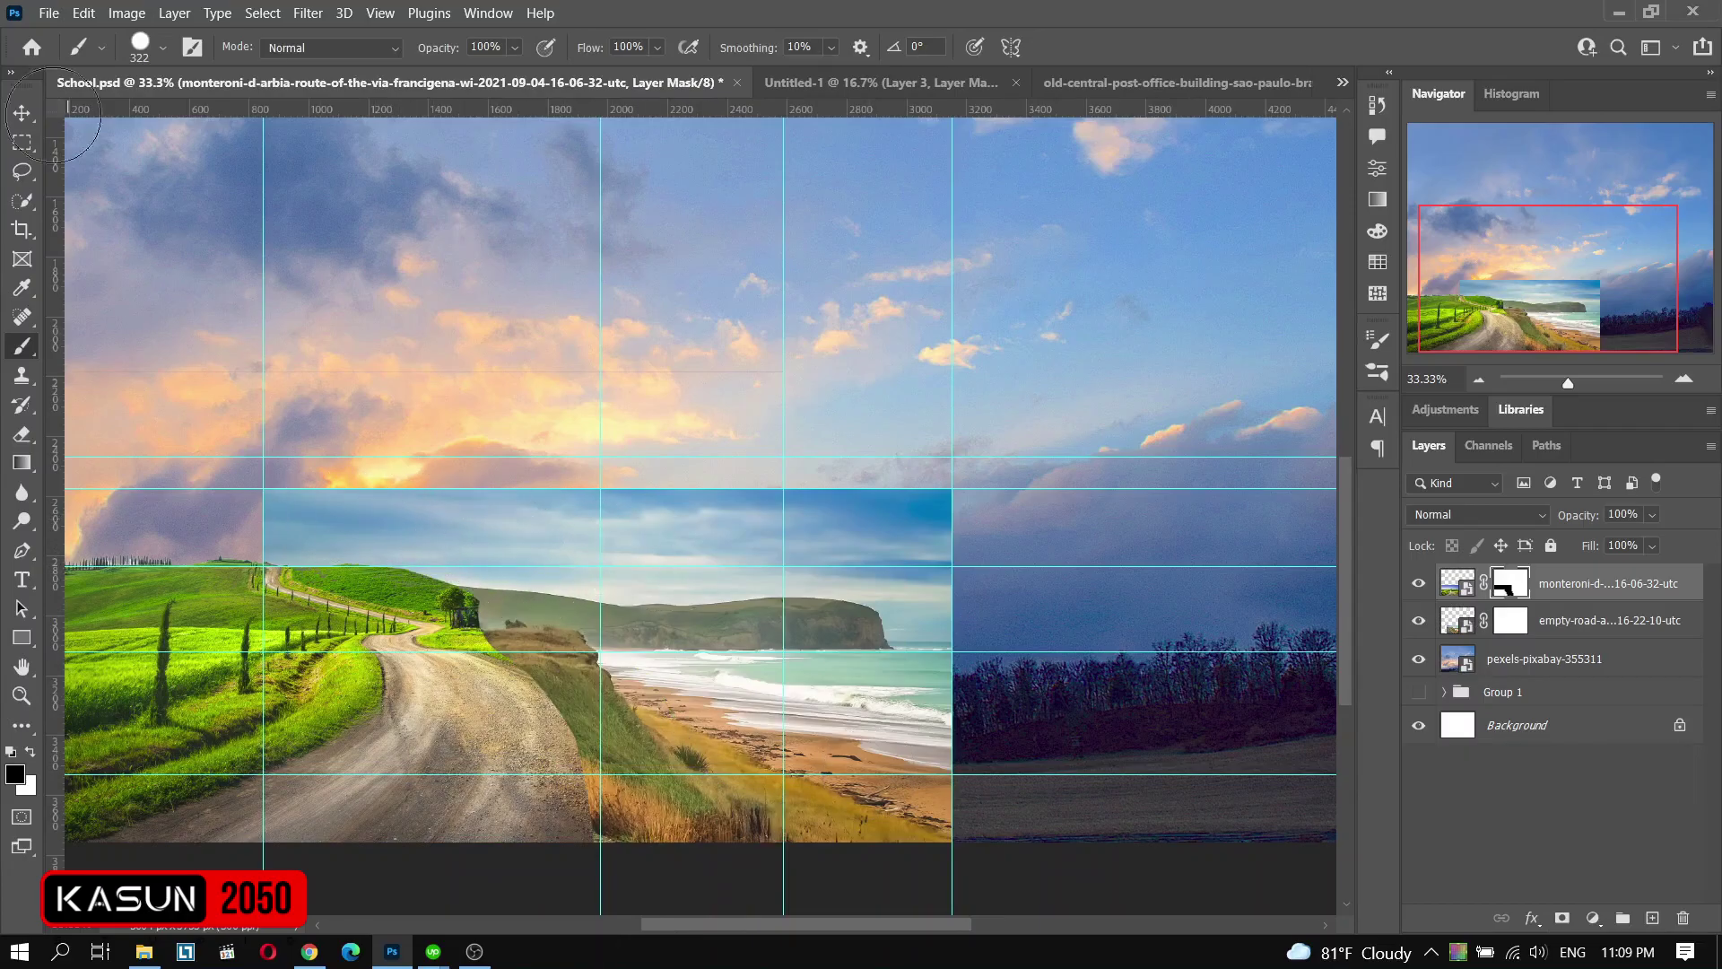
{"action": "left_click", "coordinate": [1510, 620]}
{"action": "mouse_move", "coordinate": [503, 591]}
{"action": "left_mouse_down"}
{"action": "mouse_move", "coordinate": [980, 604]}
{"action": "mouse_move", "coordinate": [541, 593]}
{"action": "mouse_move", "coordinate": [412, 434]}
{"action": "left_mouse_up"}
- On the hills road mask, set the brush to 45% opacity, 54% flow and size 177
{"action": "key", "text": "ctrl+plus"}
{"action": "left_click", "coordinate": [635, 585], "text": "ctrl"}
{"action": "key", "text": "4"}
{"action": "key", "text": "5"}
{"action": "left_click", "coordinate": [660, 48]}
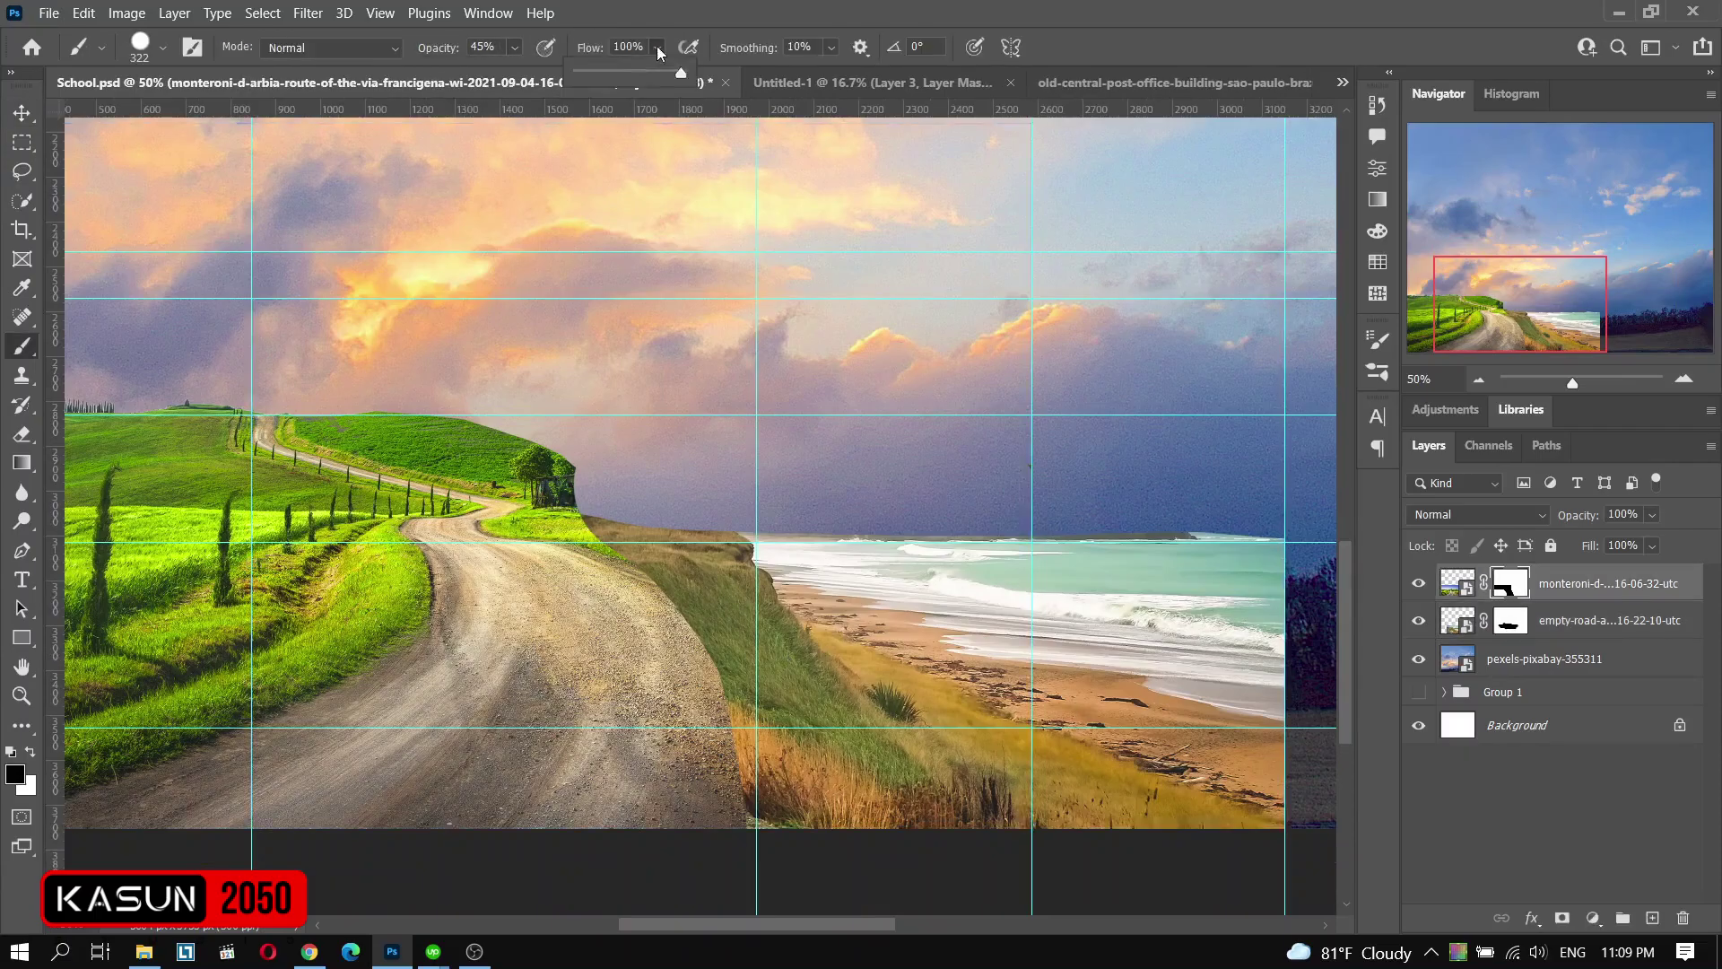
{"action": "left_click_drag", "start_coordinate": [681, 72], "coordinate": [633, 72]}
{"action": "right_click", "coordinate": [728, 528]}
{"action": "left_click_drag", "start_coordinate": [807, 563], "coordinate": [780, 564]}
{"action": "key", "text": "Return"}
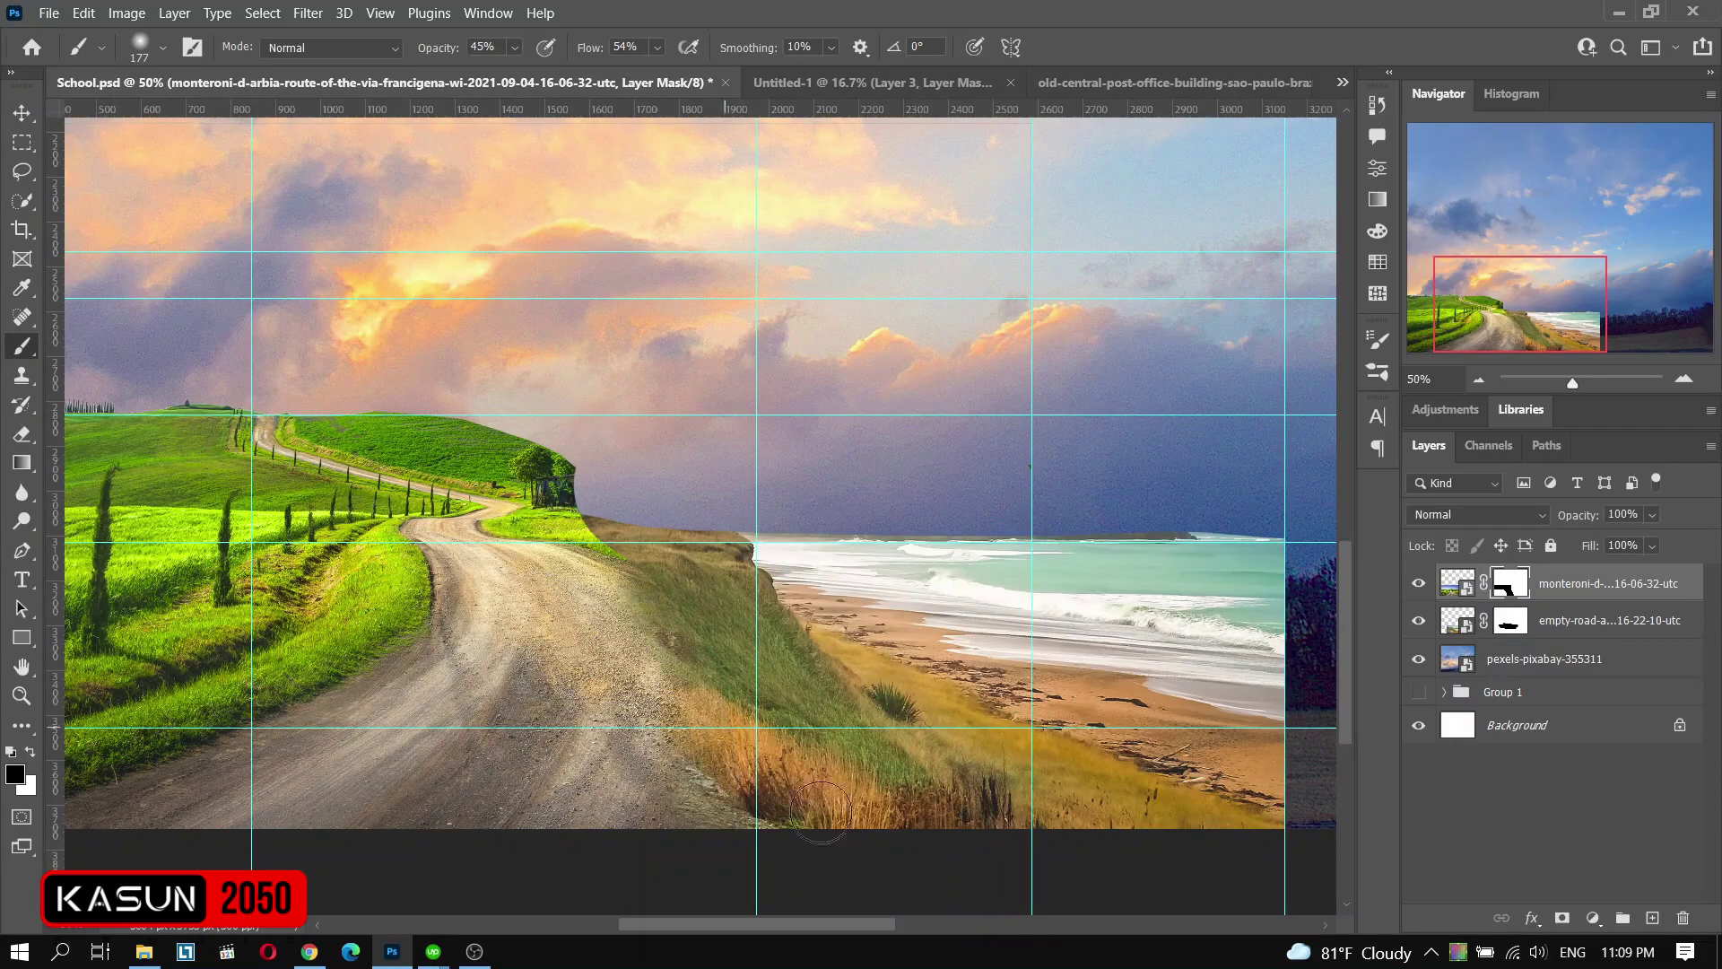
- Zoom closer on the cliff edge and reset brush opacity and flow to full
{"action": "right_click", "coordinate": [708, 536]}
{"action": "key", "text": "Escape"}
{"action": "scroll", "coordinate": [754, 808], "scroll_direction": "up", "scroll_amount": 1}
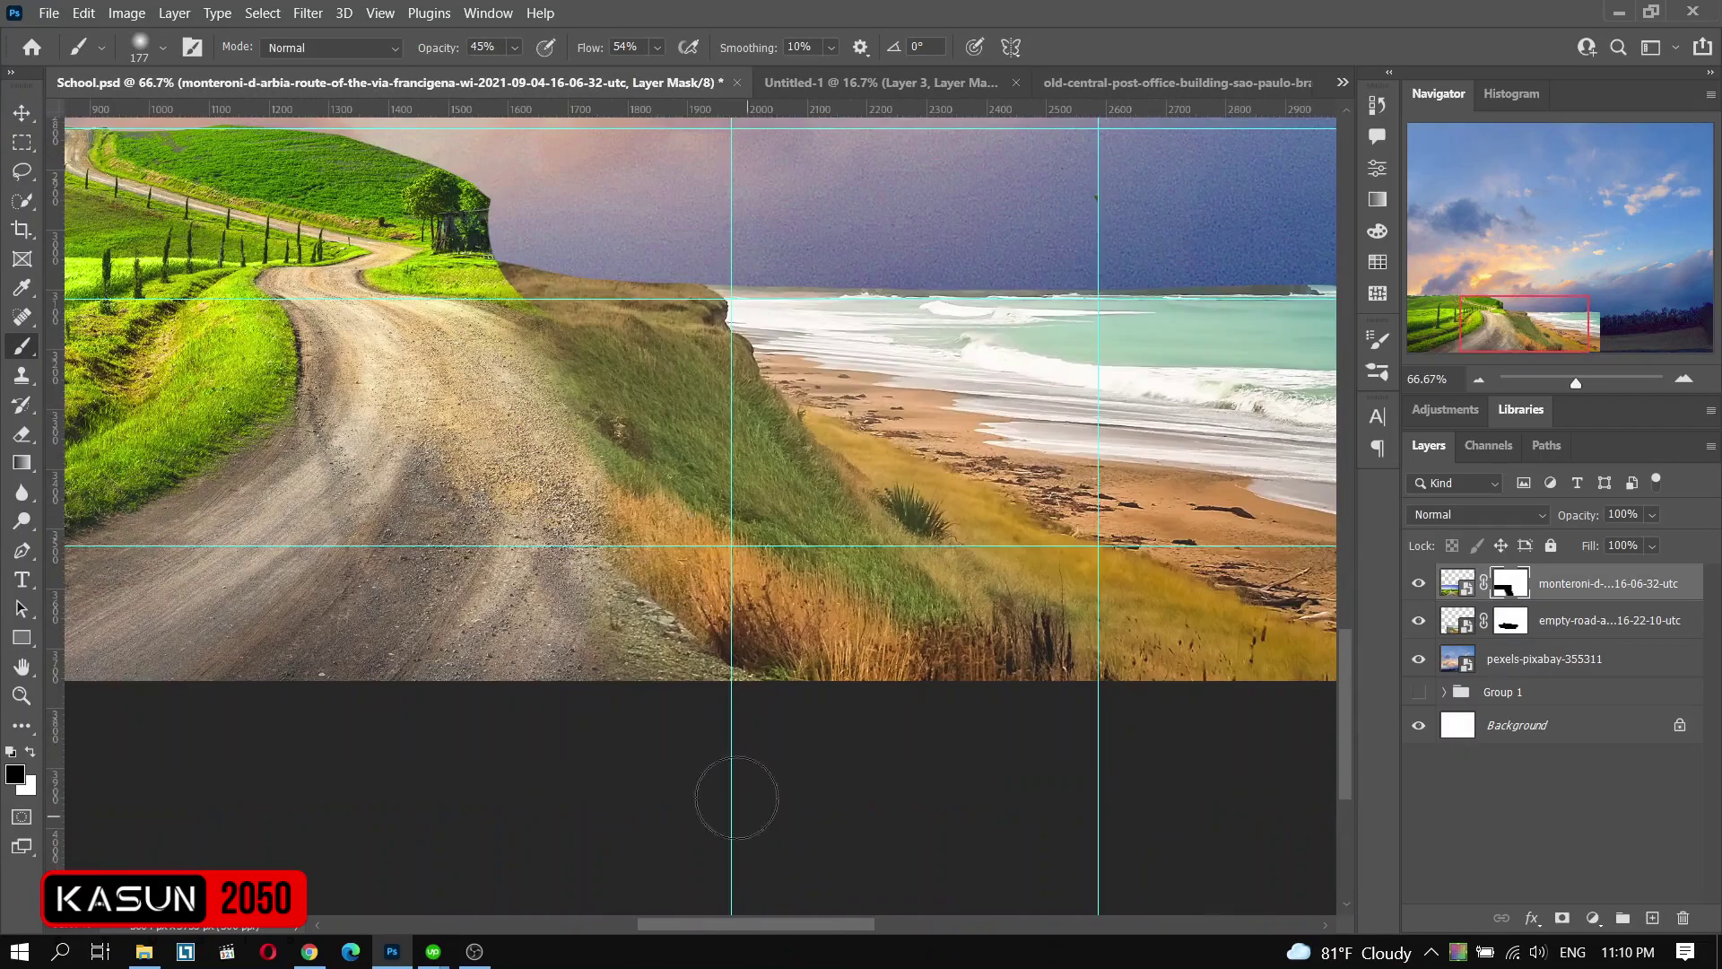
{"action": "scroll", "coordinate": [735, 798], "scroll_direction": "up", "scroll_amount": 3}
{"action": "right_click", "coordinate": [762, 527]}
{"action": "key", "text": "Escape"}
{"action": "key", "text": "0"}
{"action": "key", "text": "shift+0"}
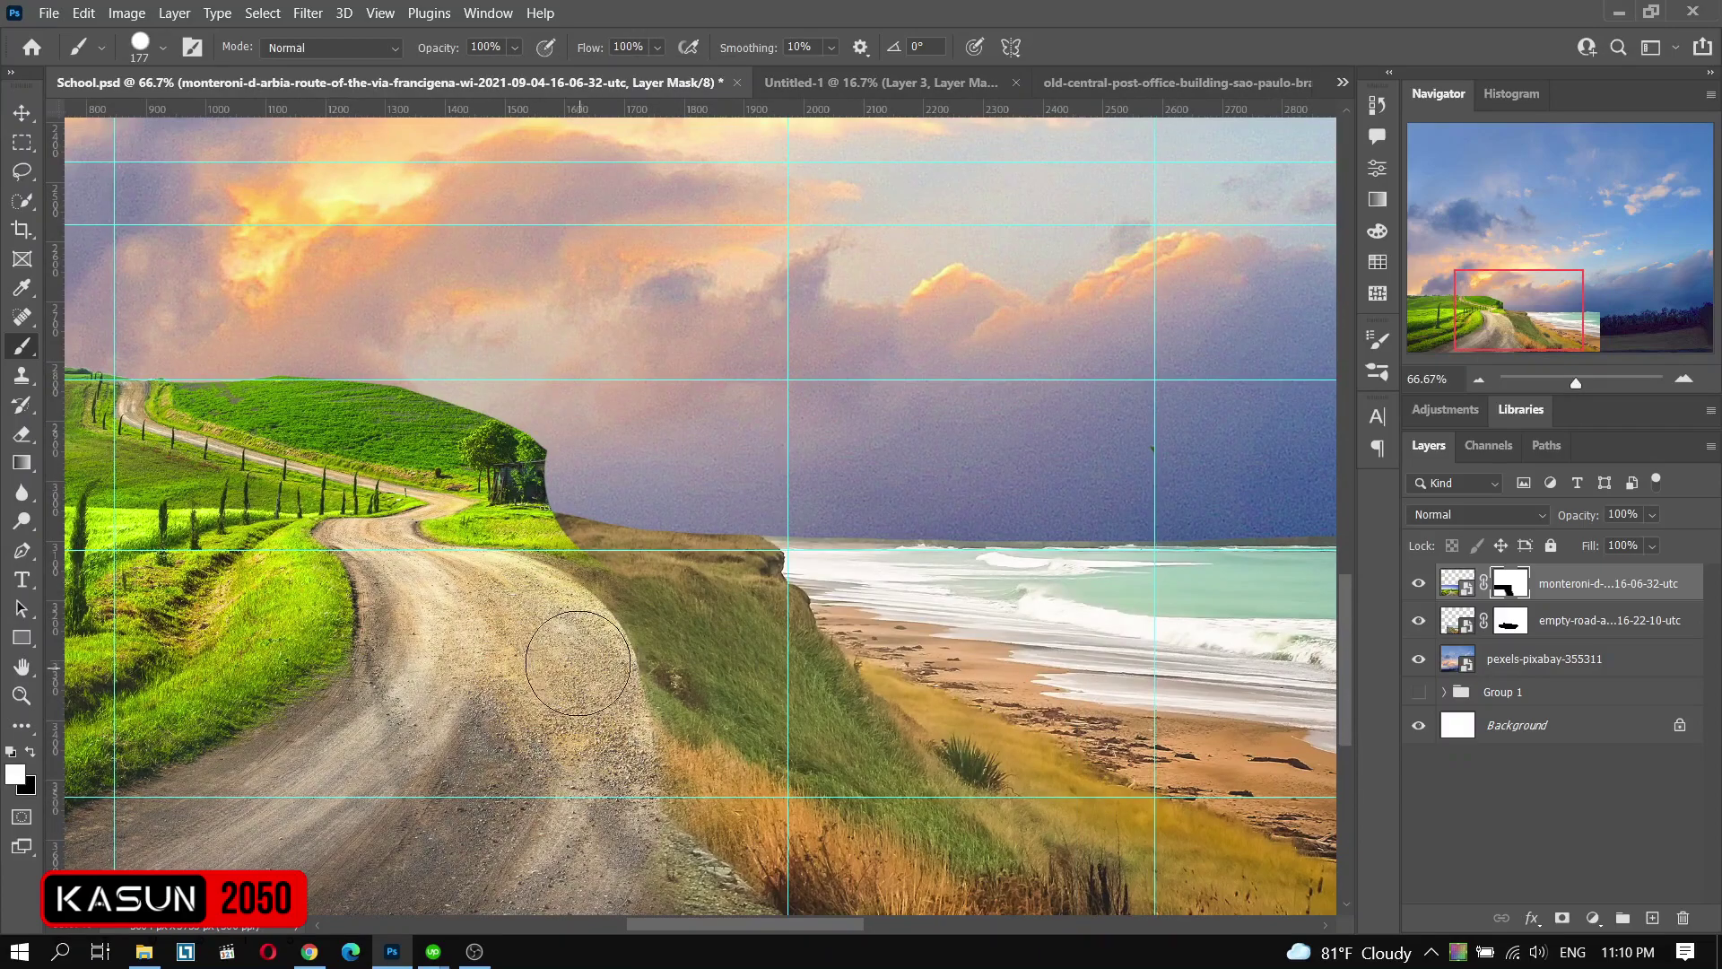
- Make the brush soft-edged at 48% opacity and 59% flow to blend the road-beach seam
{"action": "right_click", "coordinate": [773, 527]}
{"action": "key", "text": "Return"}
{"action": "key", "text": "4"}
{"action": "key", "text": "8"}
{"action": "key", "text": "shift+5"}
{"action": "key", "text": "shift+9"}
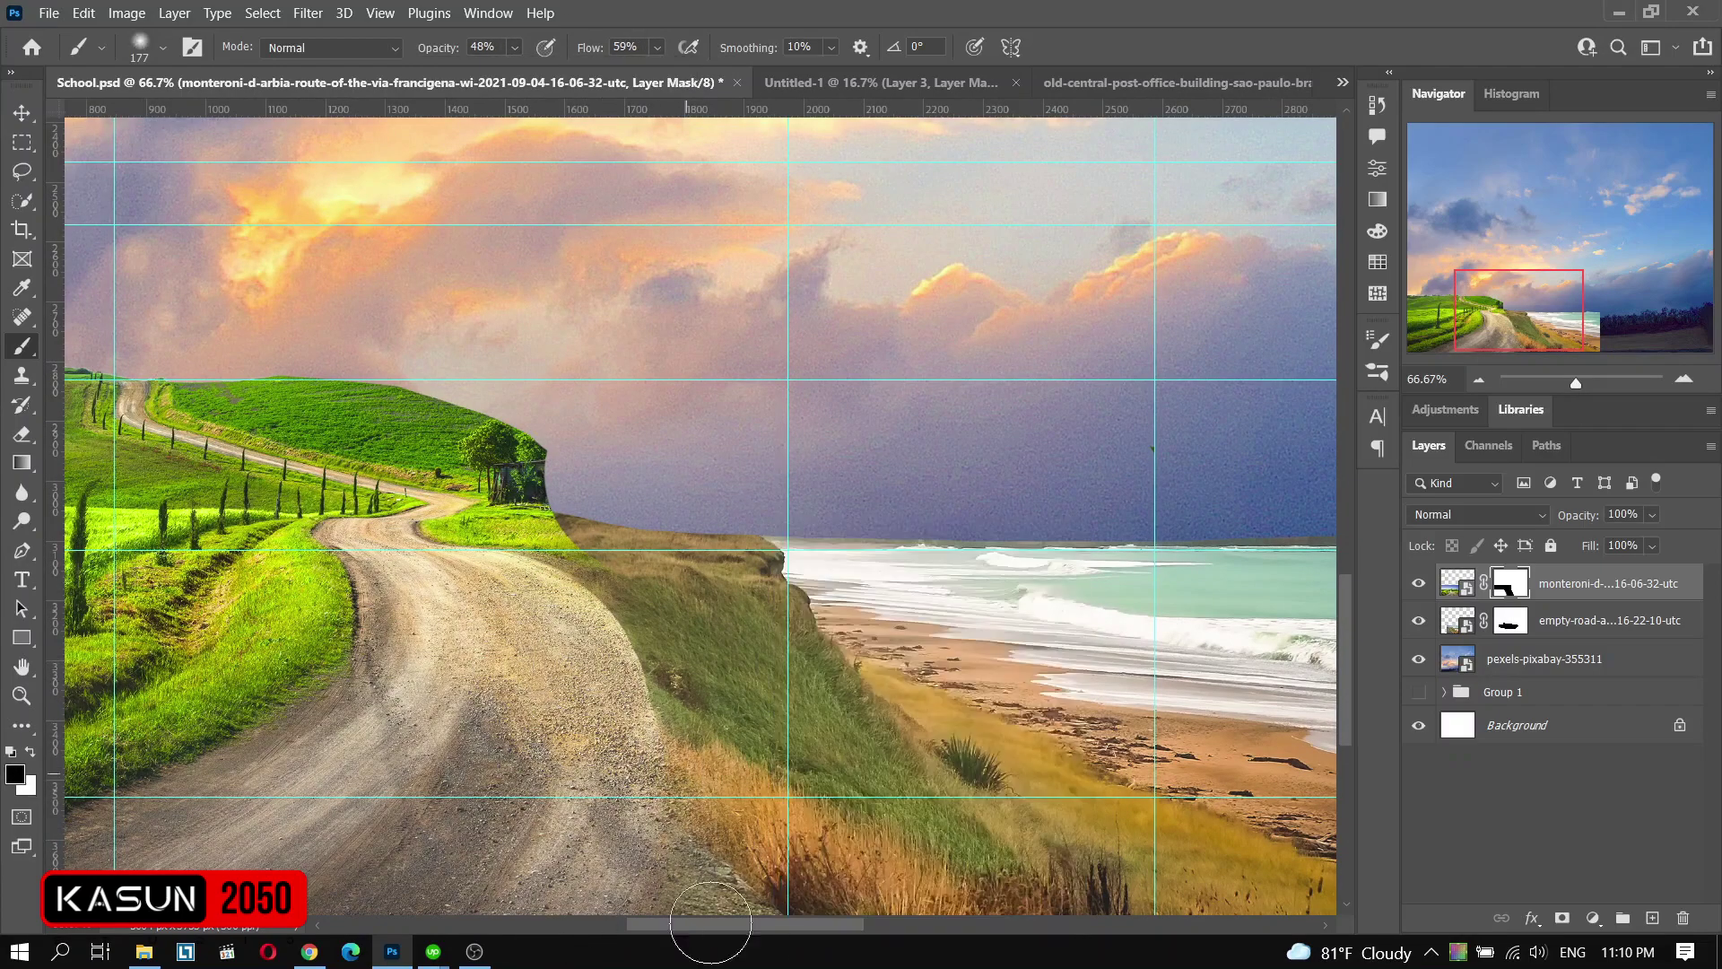
{"action": "scroll", "coordinate": [736, 825], "scroll_direction": "up", "scroll_amount": 1}
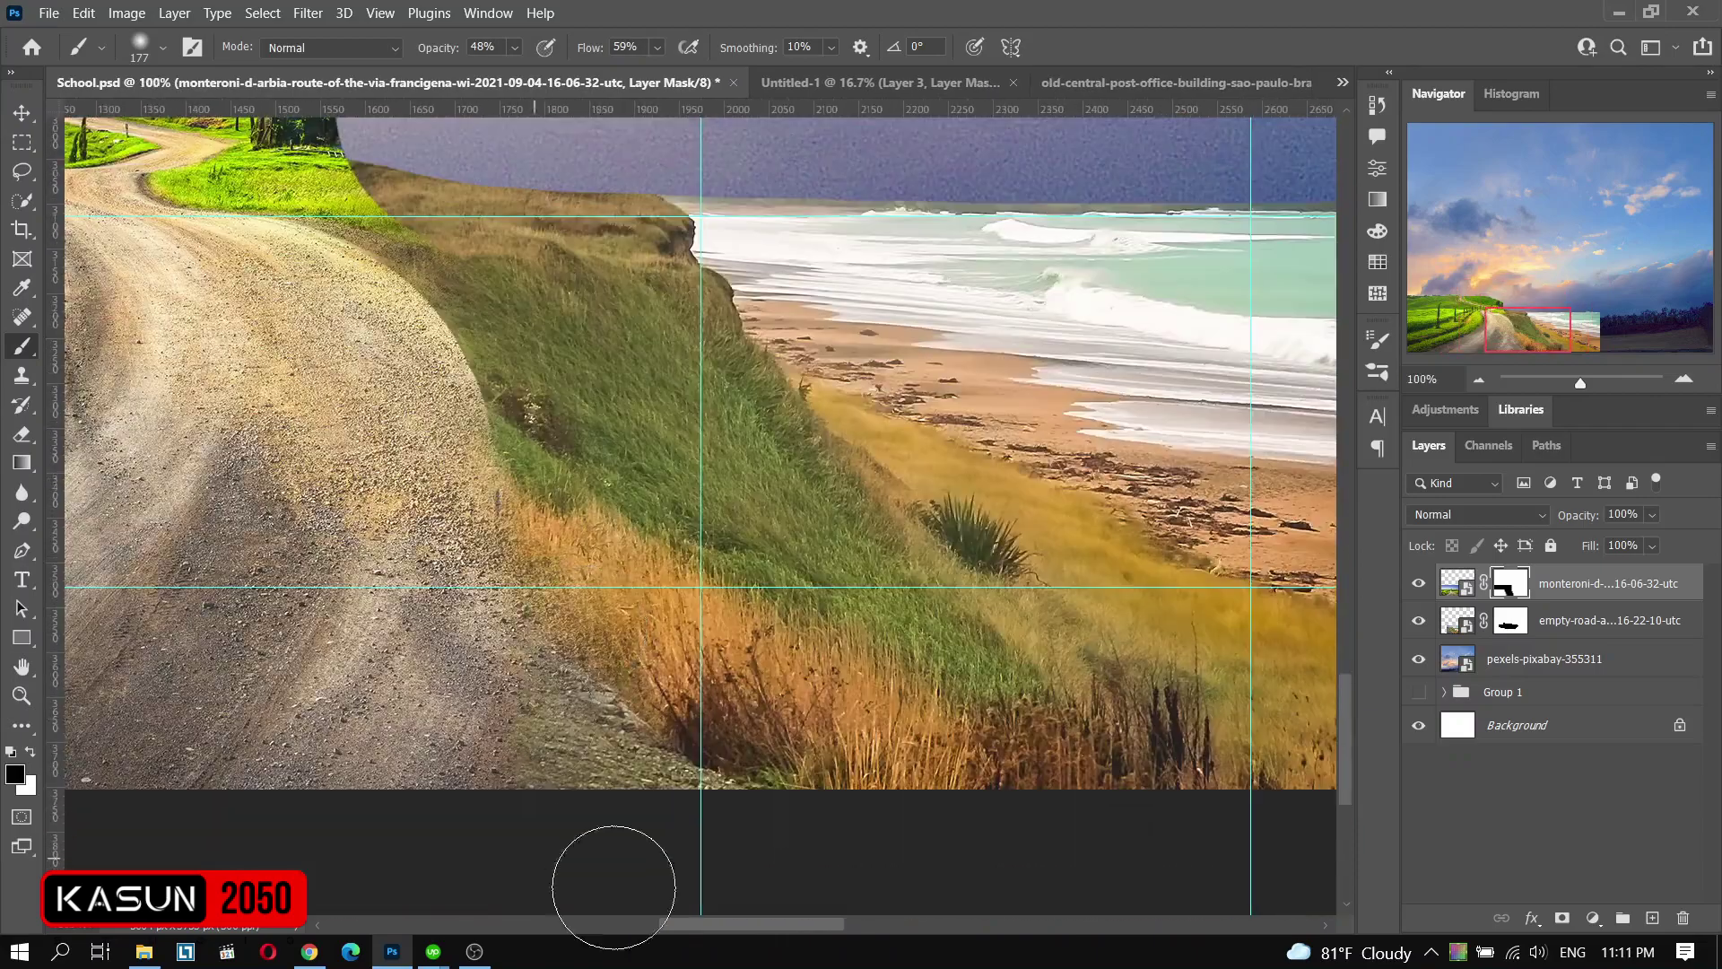
{"action": "scroll", "coordinate": [628, 706], "scroll_direction": "down", "scroll_amount": 2}
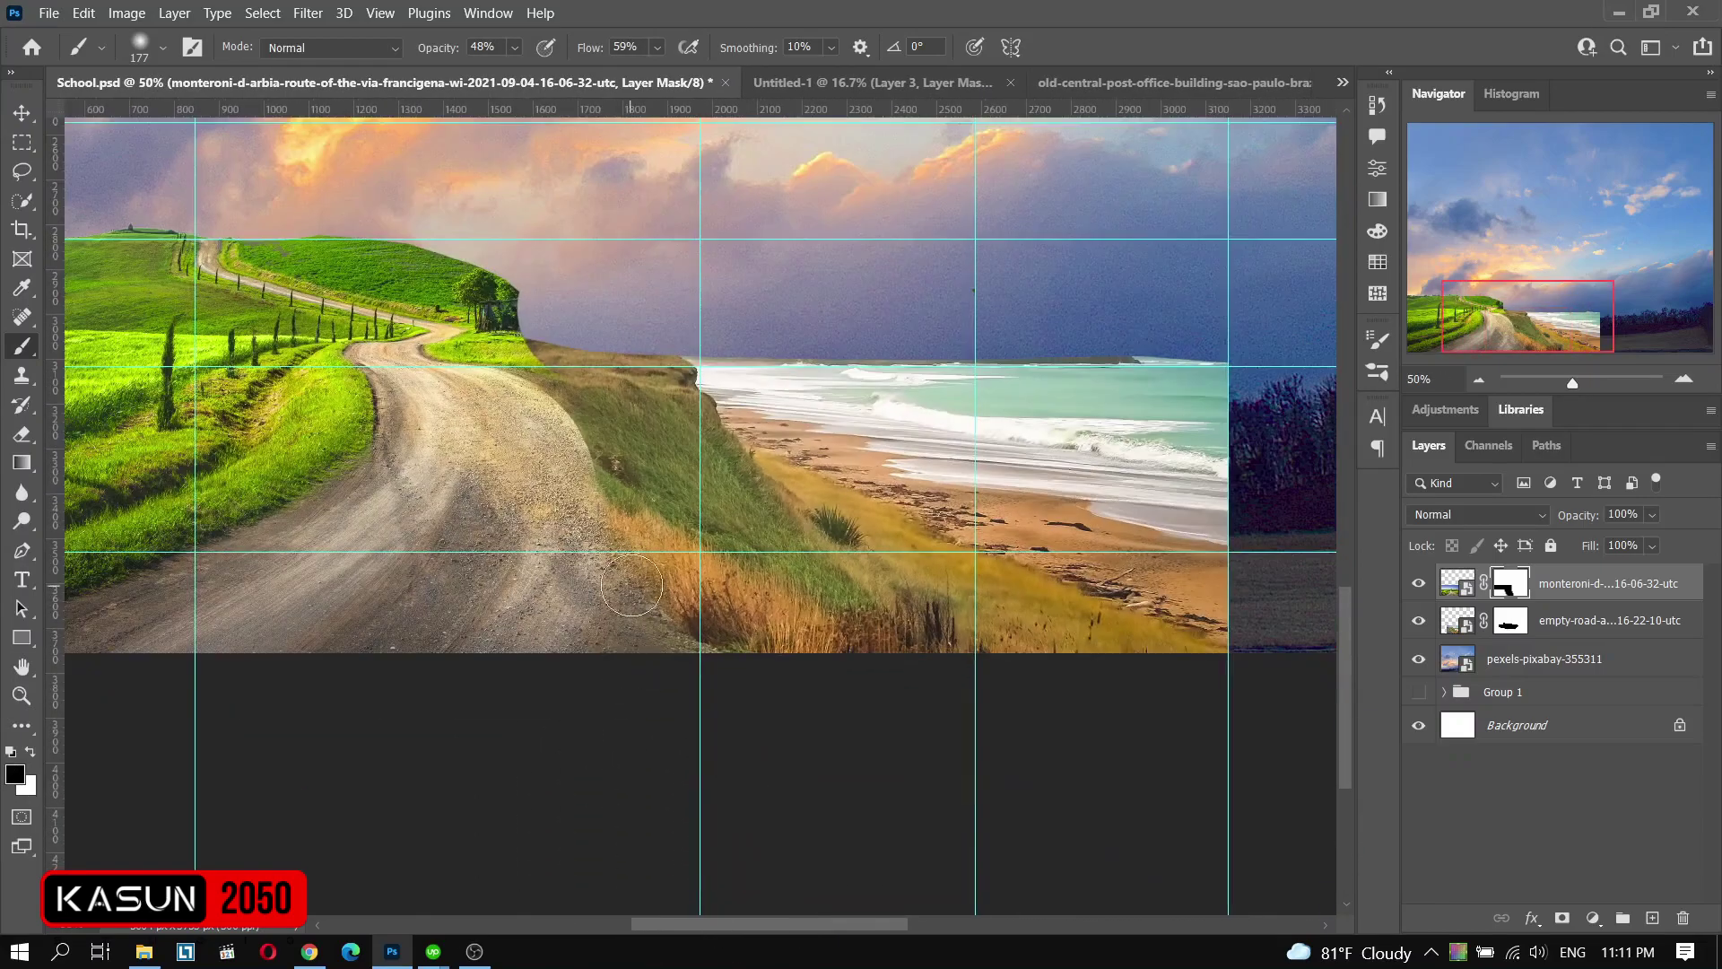
{"action": "scroll", "coordinate": [712, 724], "scroll_direction": "down", "scroll_amount": 1}
{"action": "scroll", "coordinate": [712, 723], "scroll_direction": "up", "scroll_amount": 1}
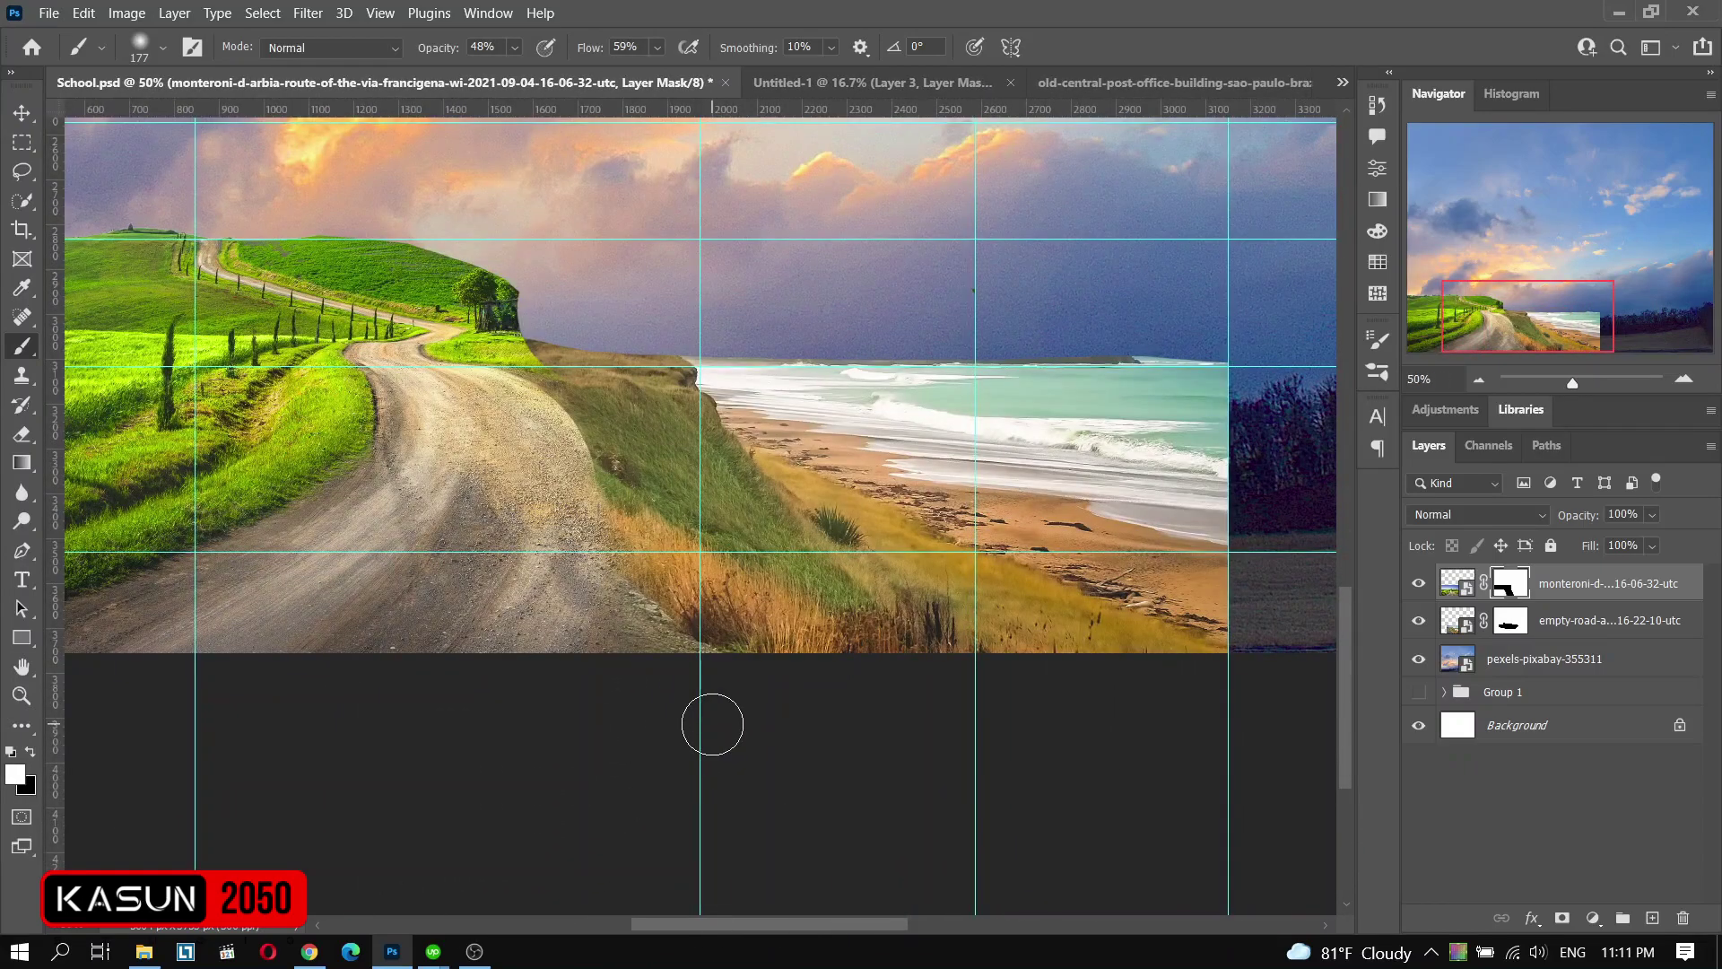
{"action": "scroll", "coordinate": [712, 724], "scroll_direction": "up", "scroll_amount": 2}
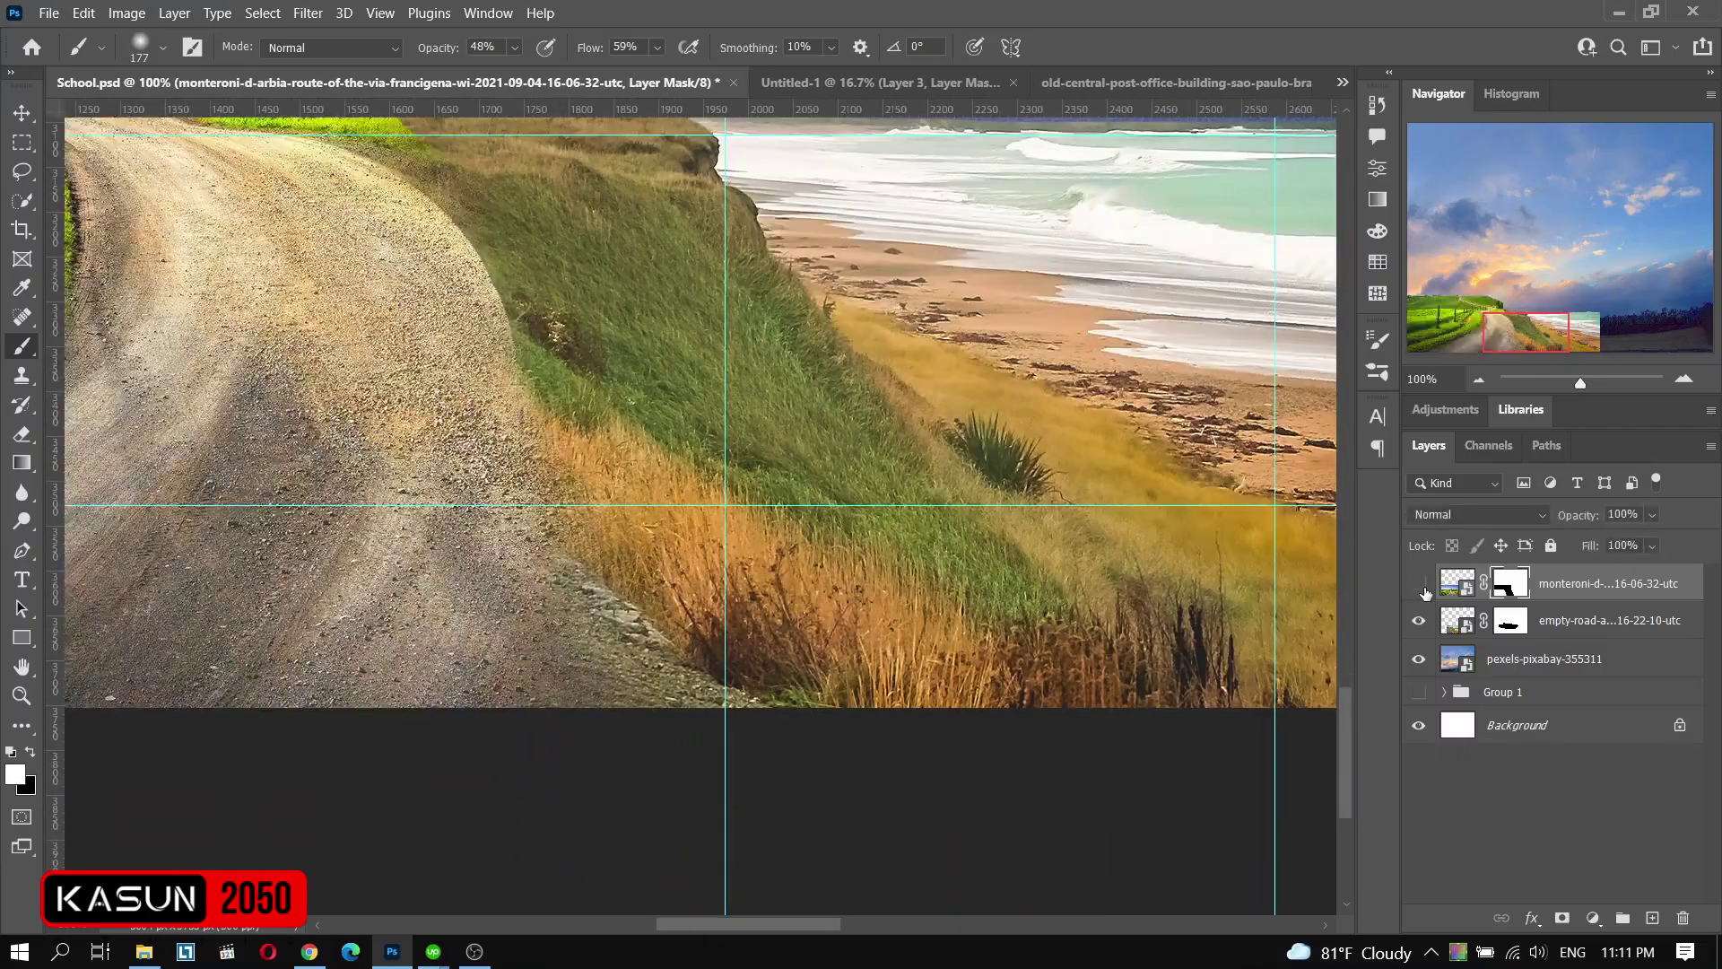
{"action": "scroll", "coordinate": [791, 424], "scroll_direction": "down", "scroll_amount": 2}
- Lasso a patch of roadside grass from the coastal layer and copy it to its own layer
{"action": "key", "text": "v"}
{"action": "left_click", "coordinate": [1458, 620]}
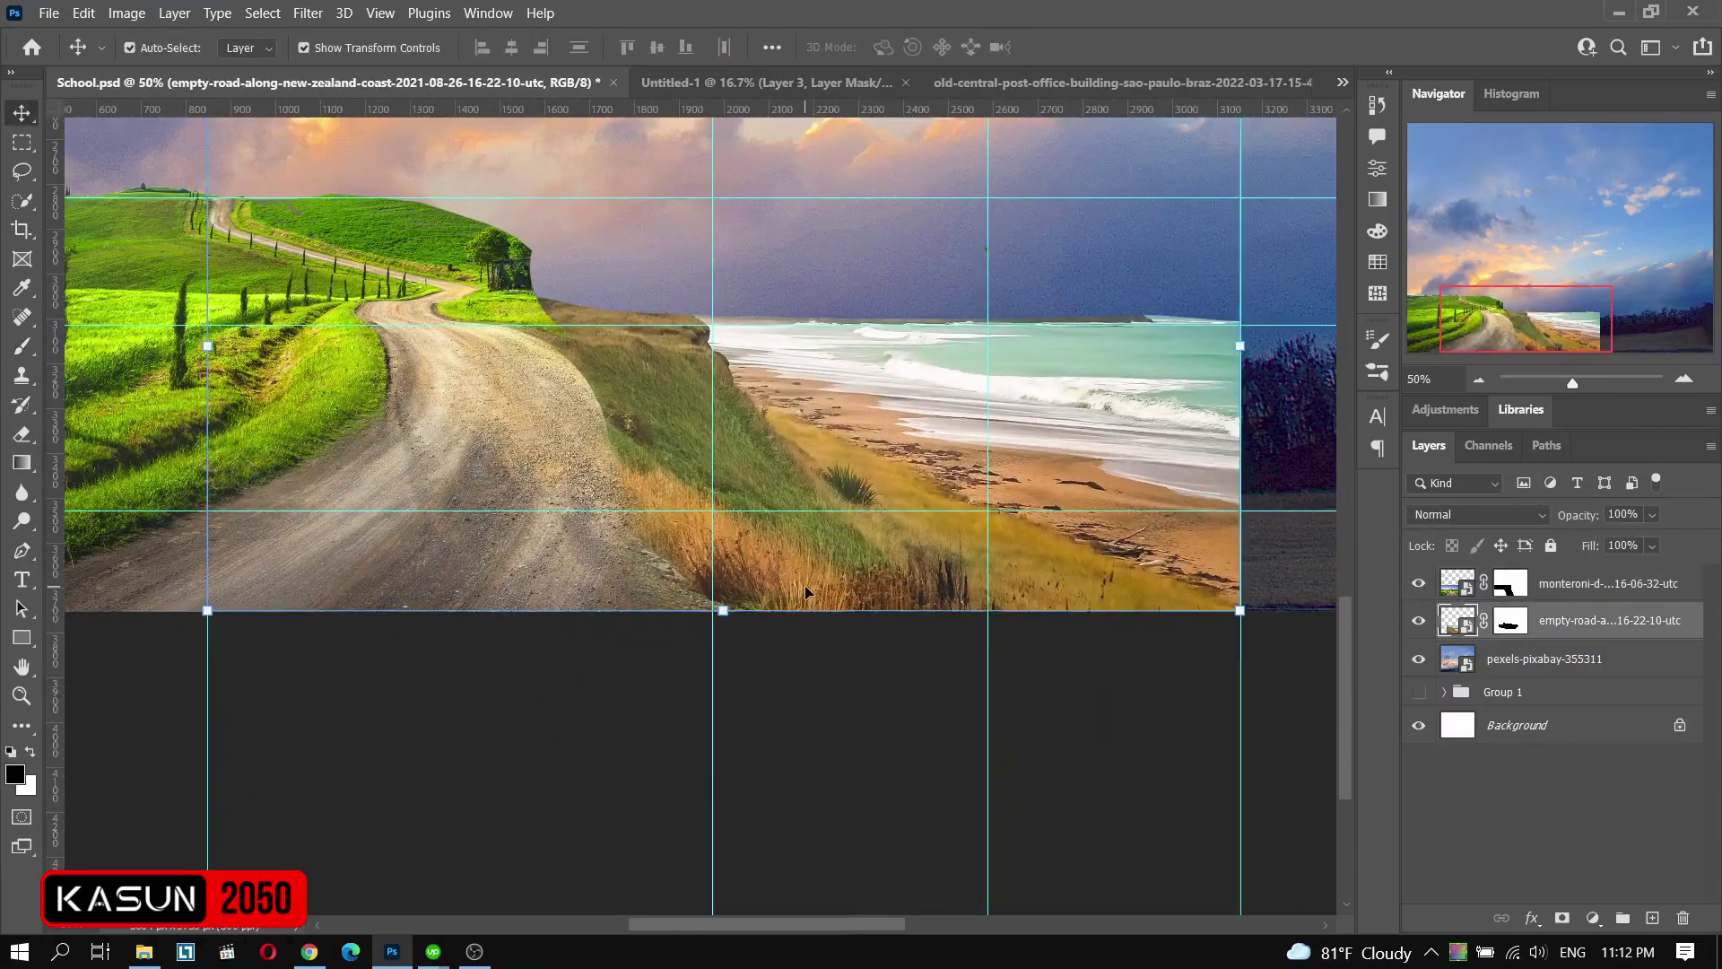
{"action": "key", "text": "c"}
{"action": "left_click", "coordinate": [22, 112]}
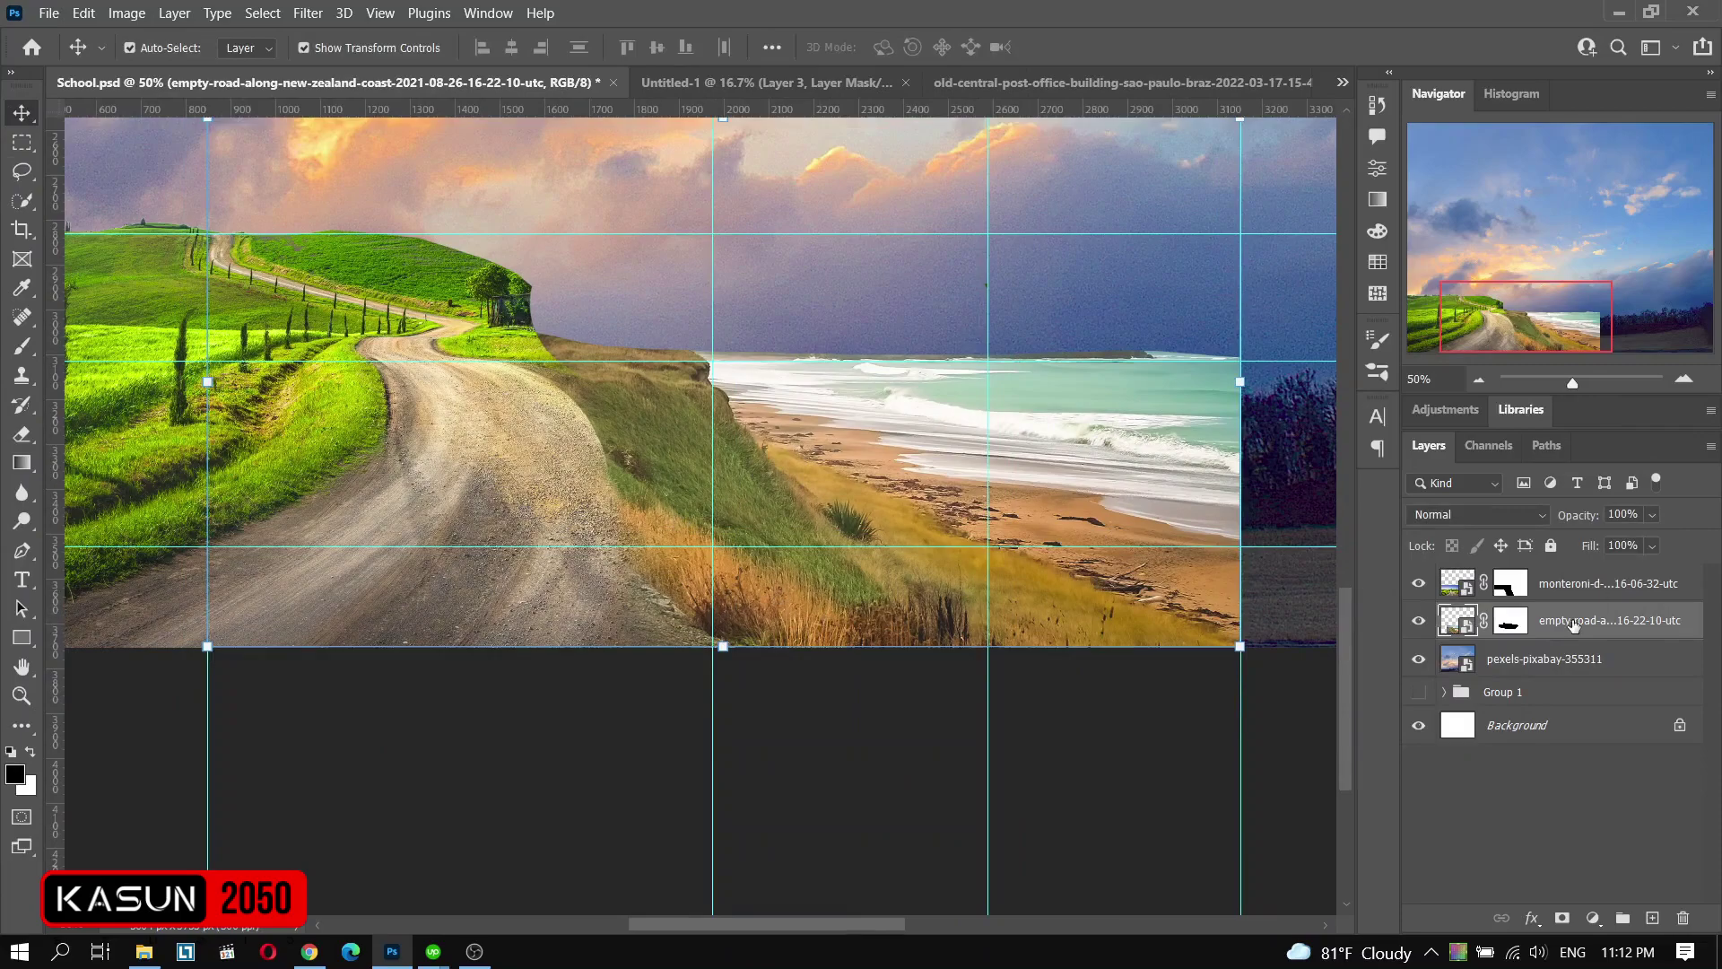
{"action": "key", "text": "ctrl+z"}
{"action": "key", "text": "ctrl+z"}
{"action": "key", "text": "l"}
{"action": "key", "text": "ctrl+j"}
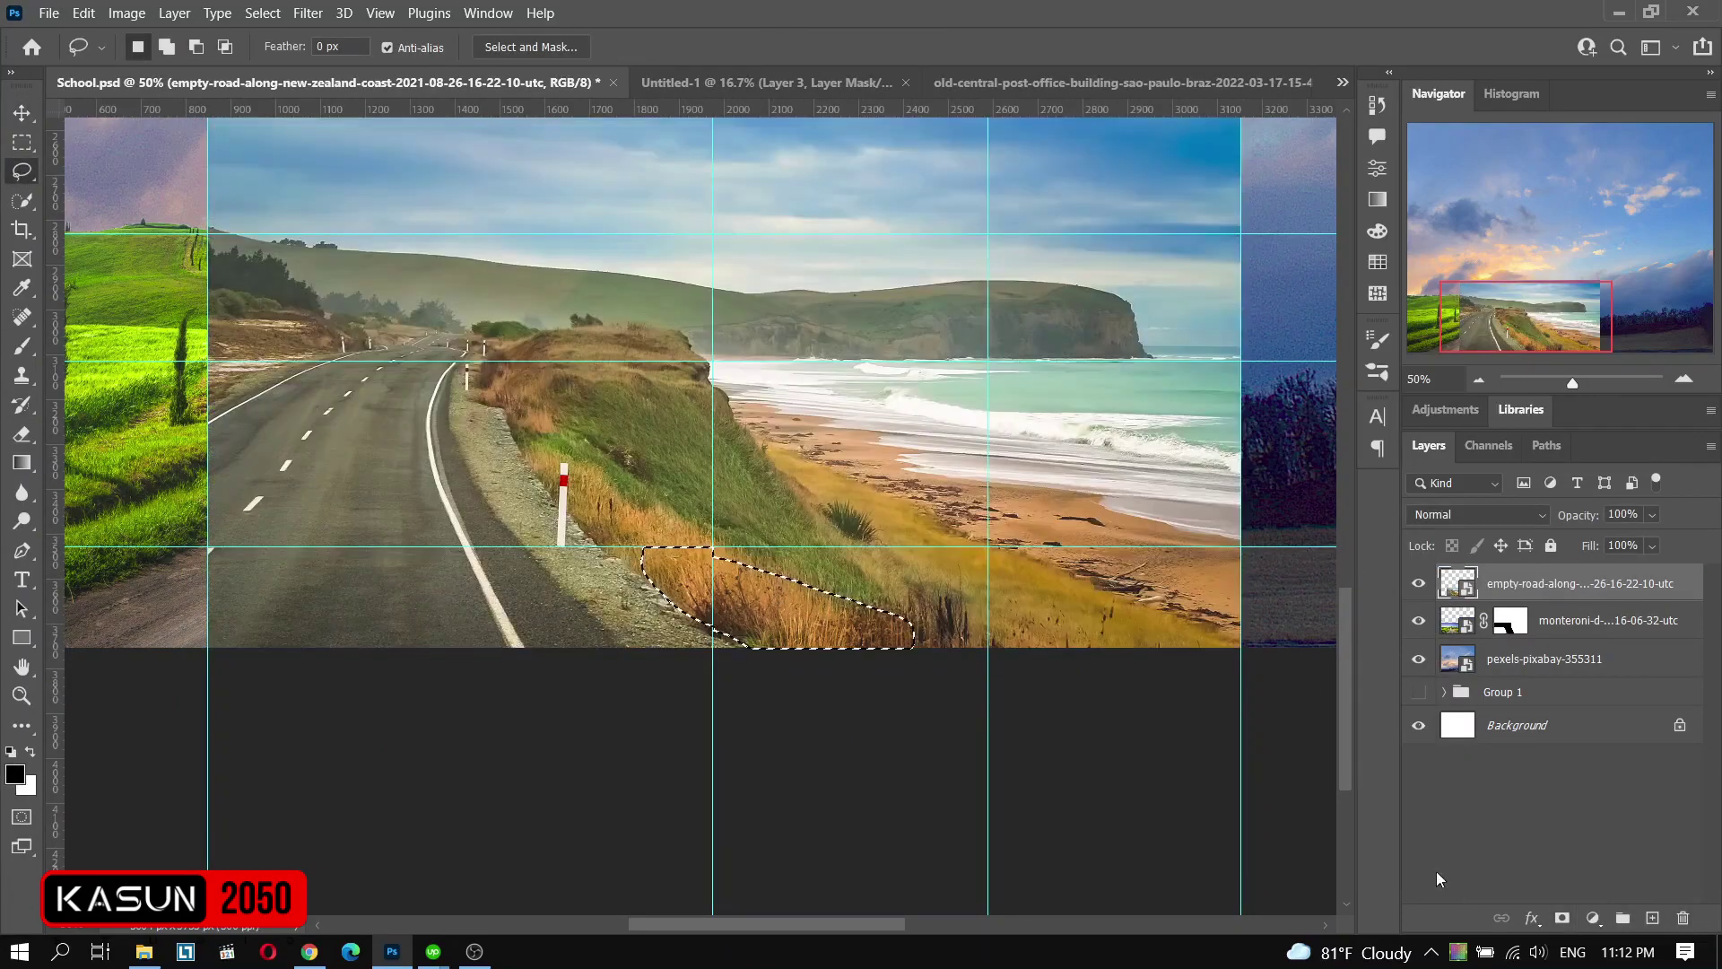
{"action": "left_click_drag", "start_coordinate": [1578, 658], "coordinate": [1537, 574]}
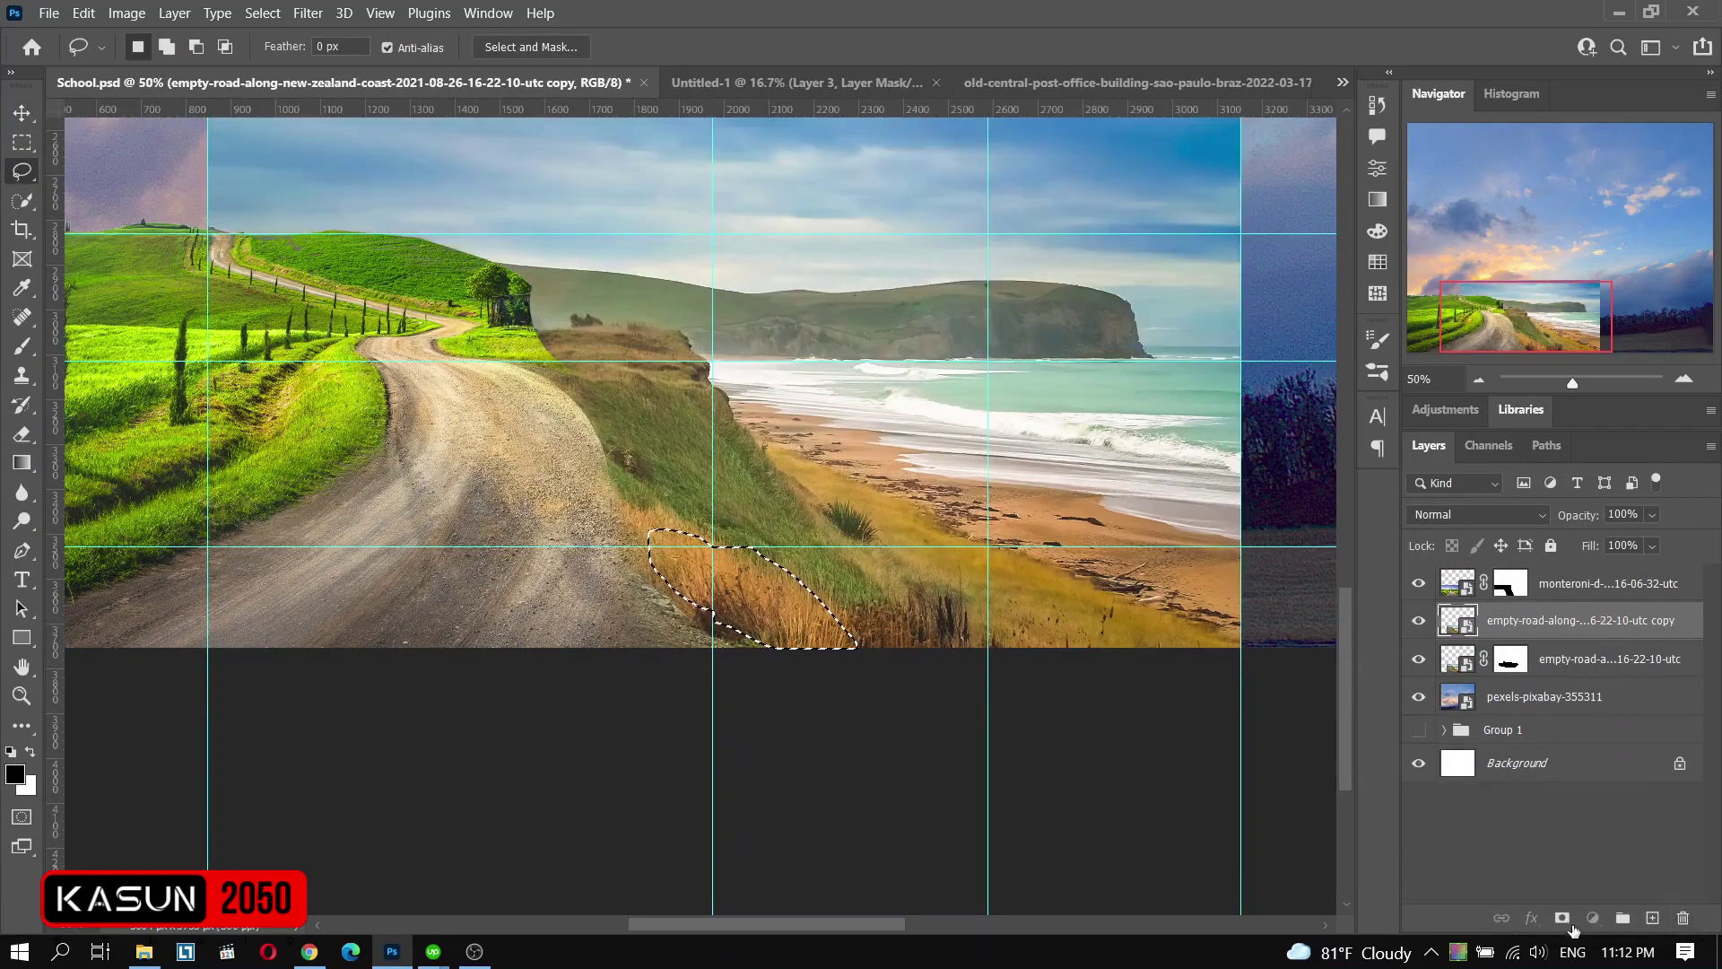
- Add a mask to the grass copy and move it into place beside the road
{"action": "left_click", "coordinate": [1562, 918]}
{"action": "key", "text": "v"}
{"action": "mouse_move", "coordinate": [745, 574]}
{"action": "left_mouse_down"}
{"action": "mouse_move", "coordinate": [742, 628]}
{"action": "mouse_move", "coordinate": [695, 614]}
{"action": "left_mouse_up"}
{"action": "key", "text": "ctrl+minus"}
{"action": "key", "text": "ctrl+plus"}
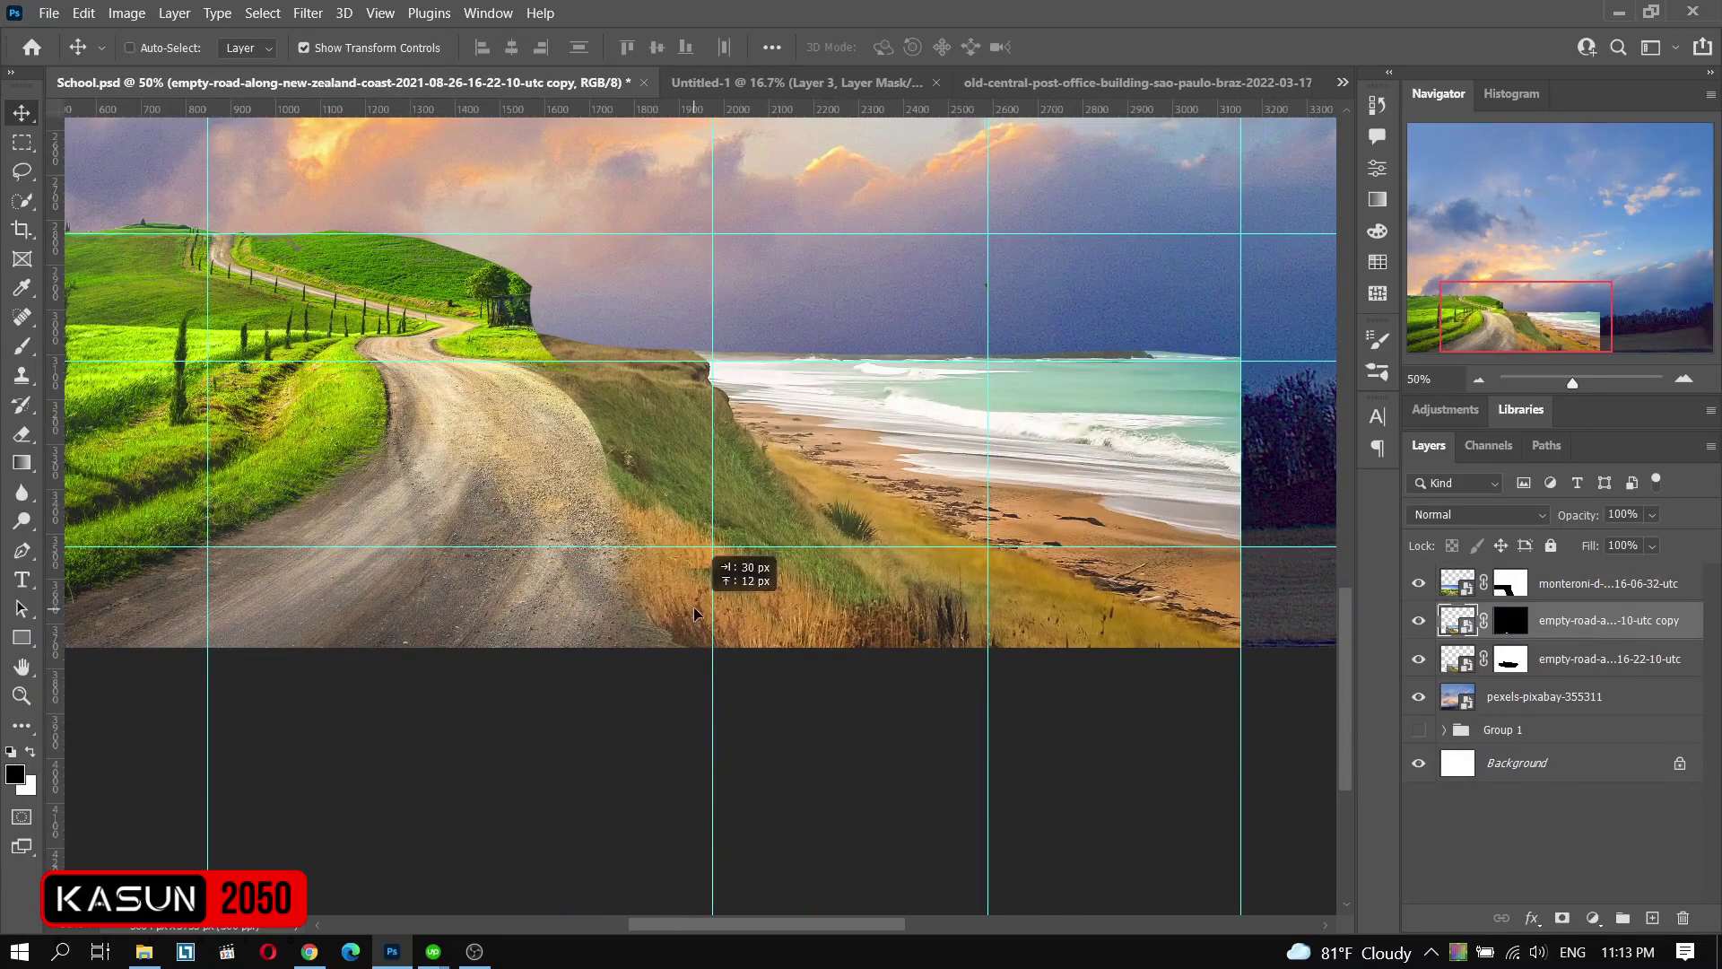
{"action": "key", "text": "ctrl+plus"}
- Paint the grass copy, coastal and hills road masks in white to blend the slope
{"action": "key", "text": "ctrl+backslash"}
{"action": "key", "text": "b"}
{"action": "key", "text": "x"}
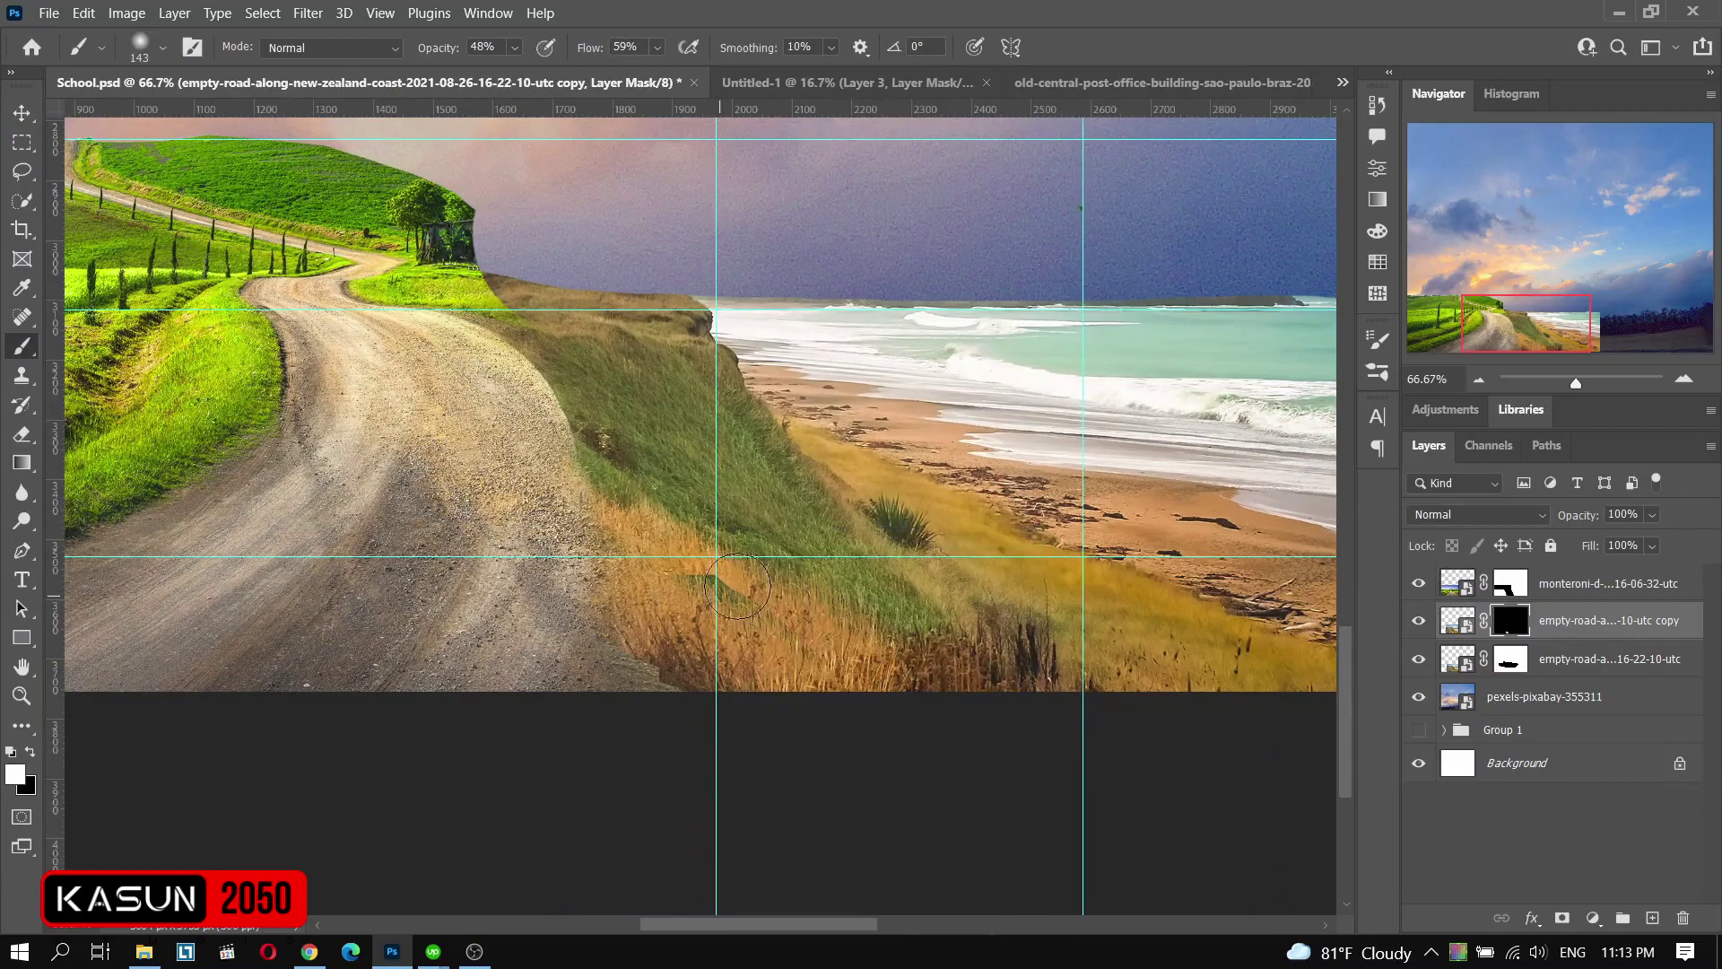
{"action": "key", "text": "ctrl+minus"}
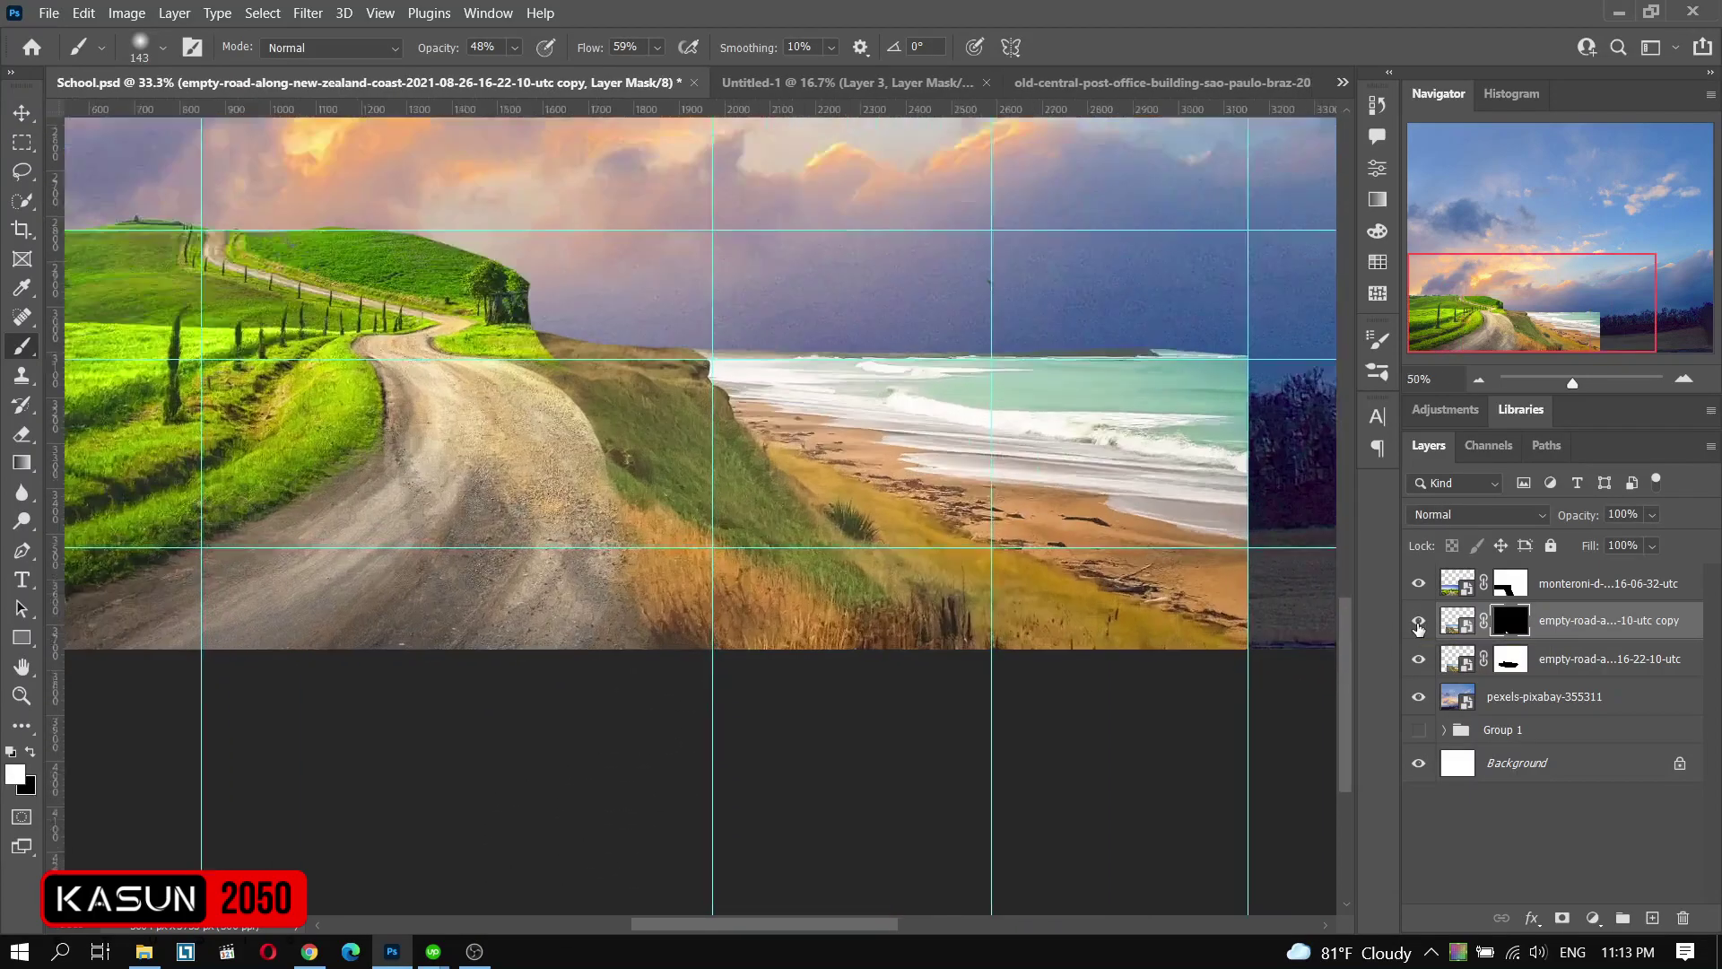
{"action": "key", "text": "ctrl+plus"}
{"action": "key", "text": "ctrl+plus"}
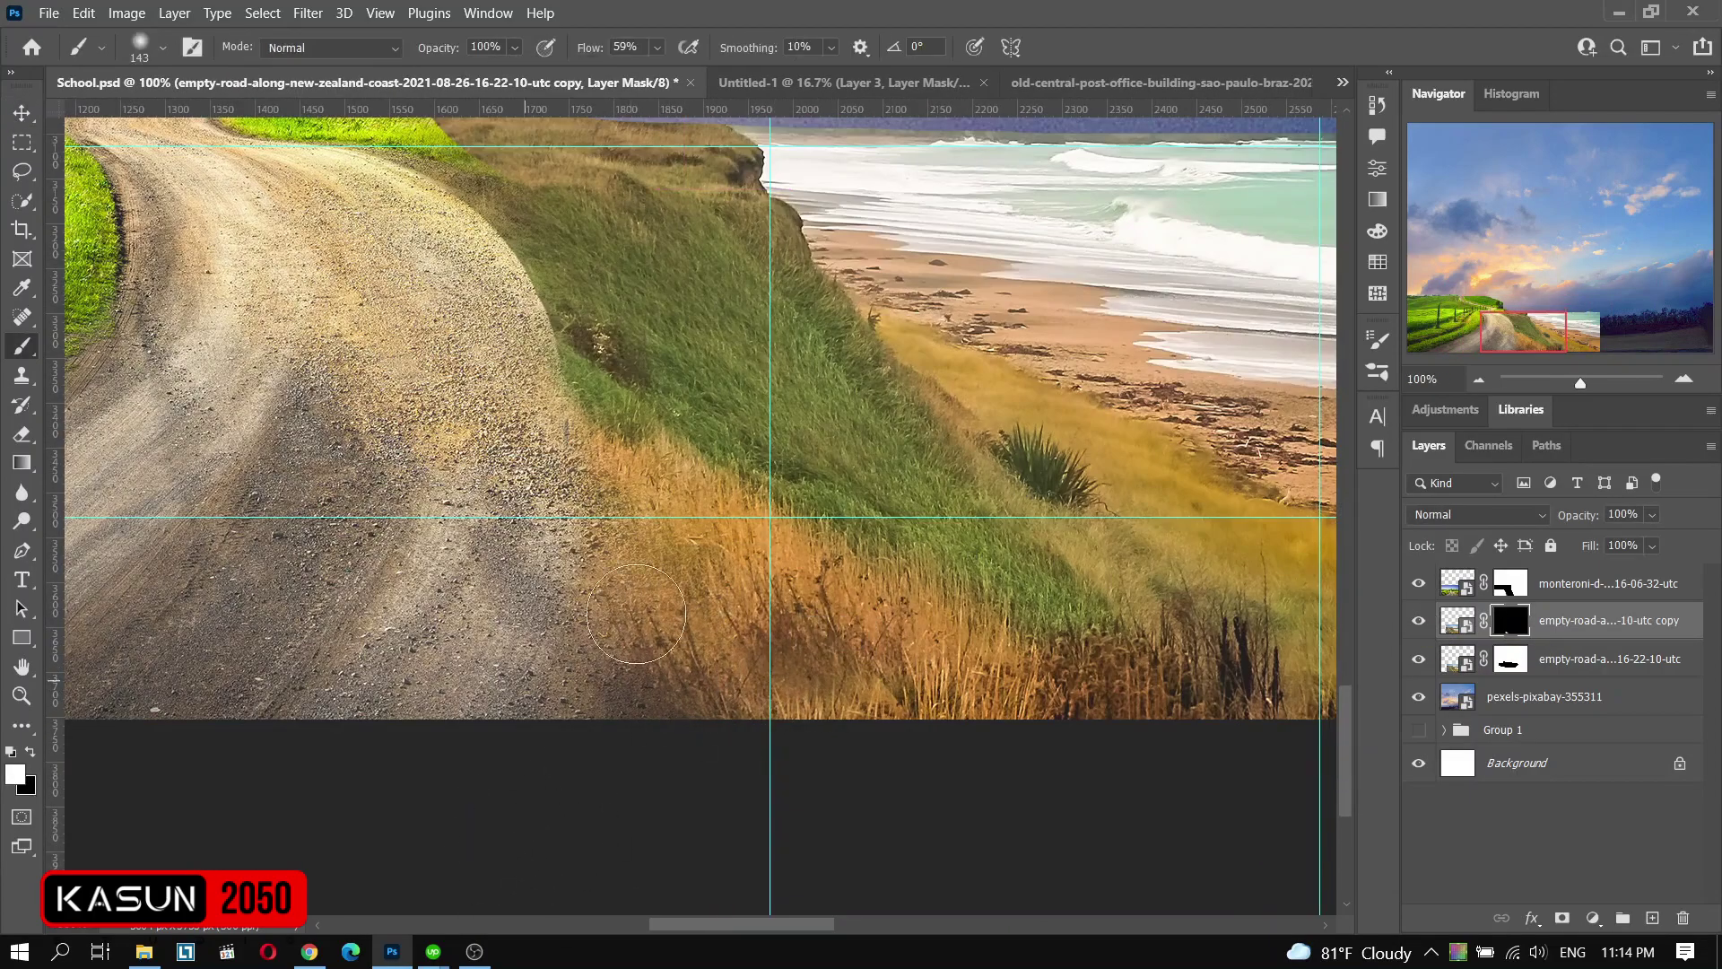
{"action": "key", "text": "x"}
{"action": "key", "text": "alt+bracketleft"}
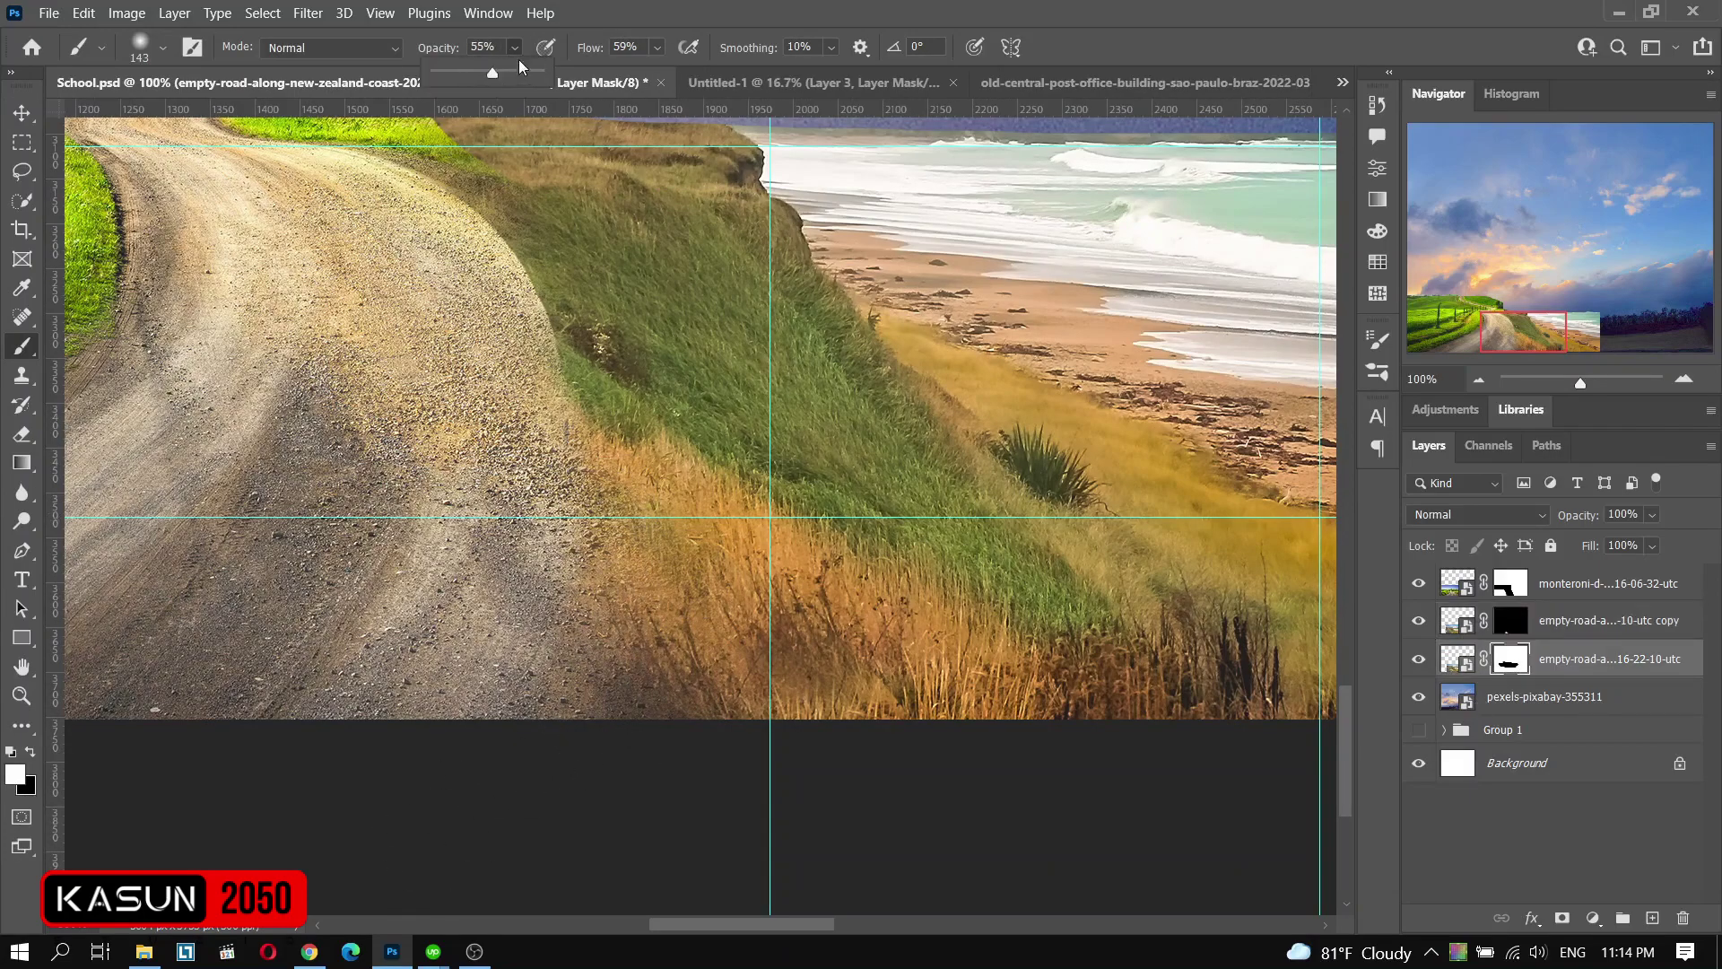
{"action": "key", "text": "alt+bracketright"}
{"action": "key", "text": "alt+bracketright"}
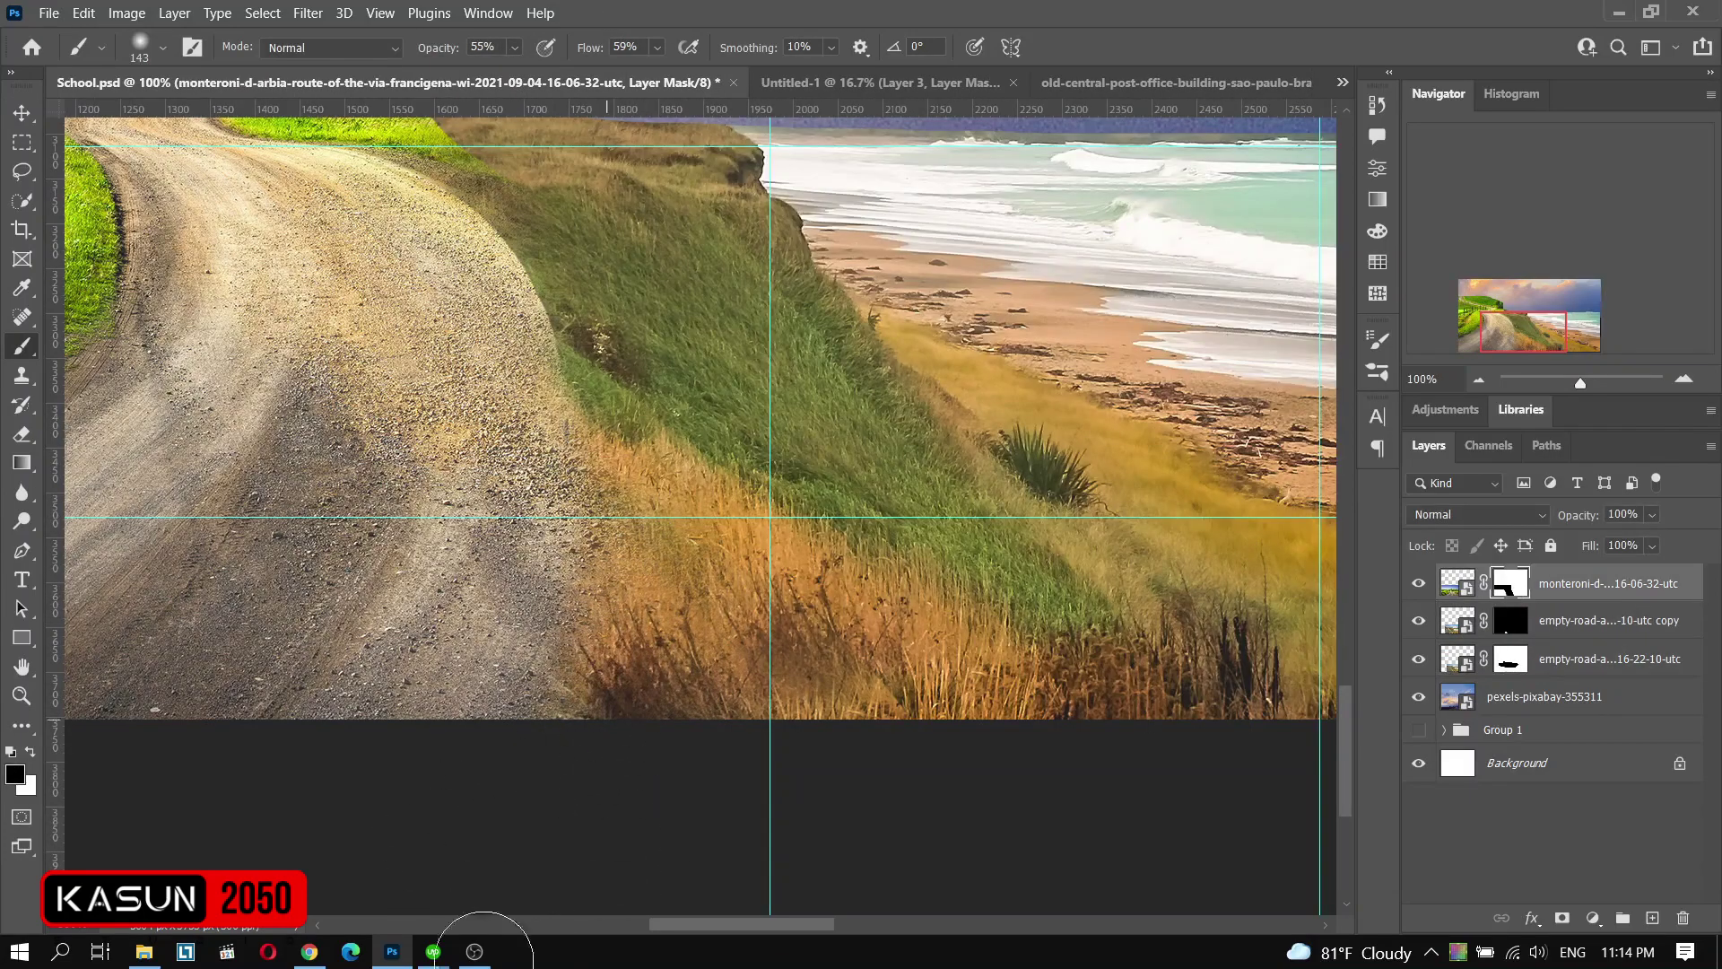
- Set brush opacity to 41% and duplicate the hills road landscape layer
{"action": "key", "text": "4"}
{"action": "key", "text": "1"}
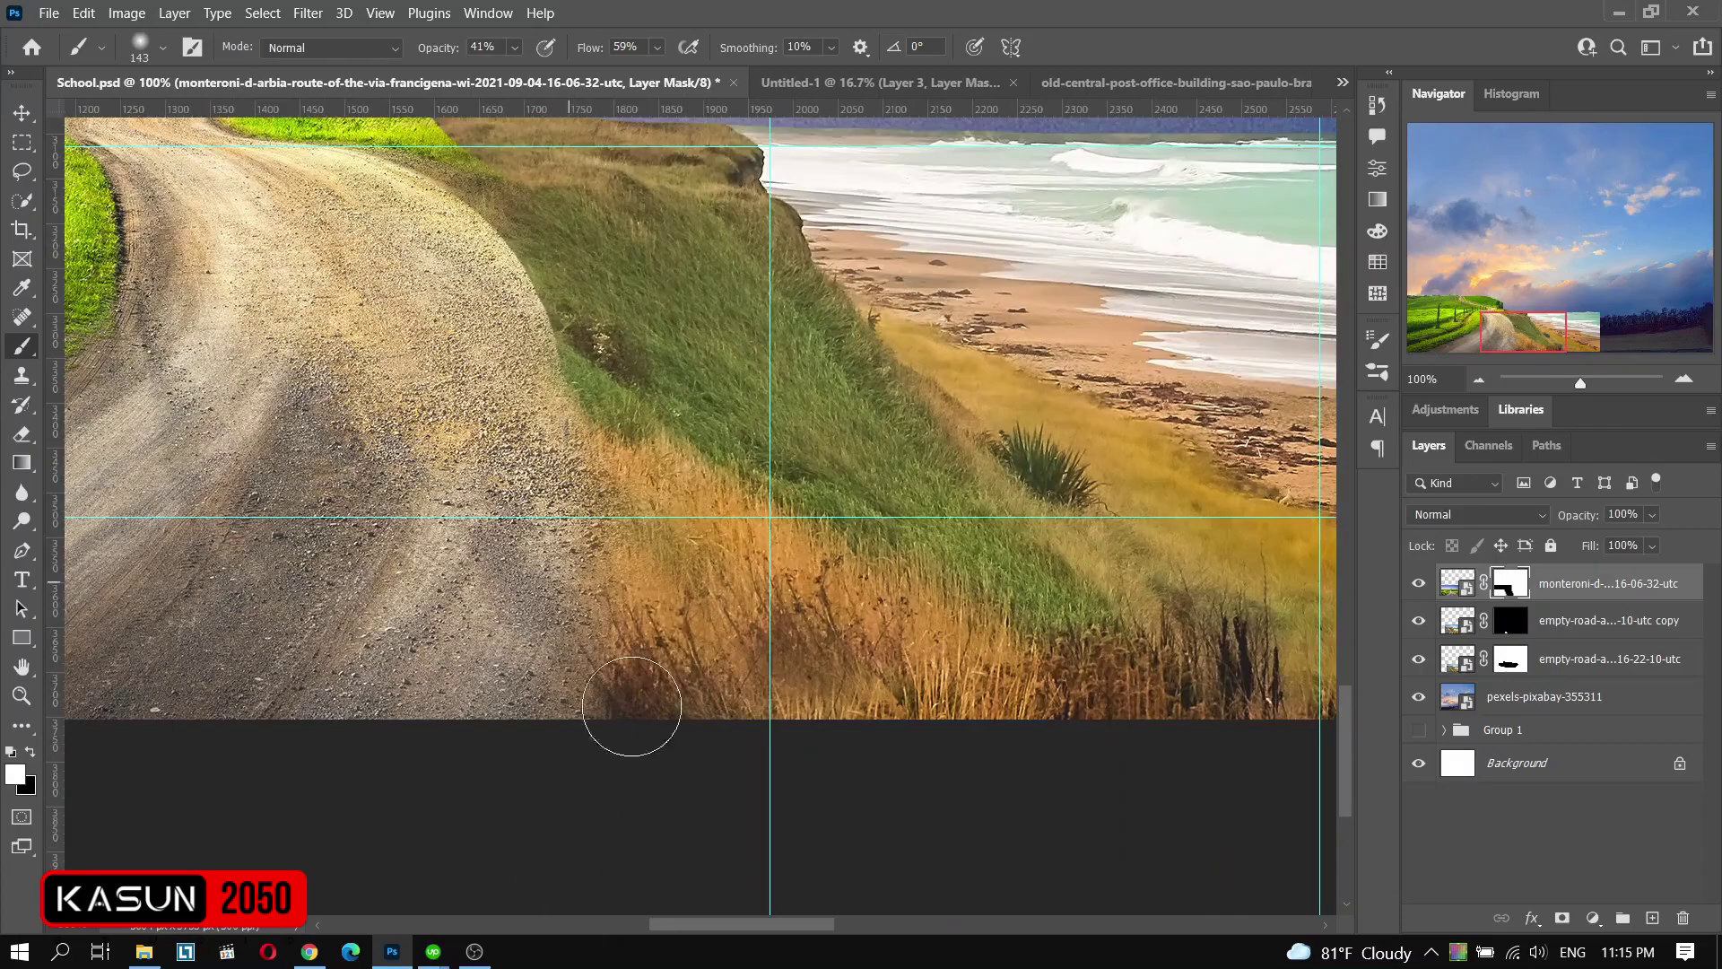
{"action": "left_click_drag", "start_coordinate": [634, 712], "coordinate": [692, 807]}
{"action": "key", "text": "v"}
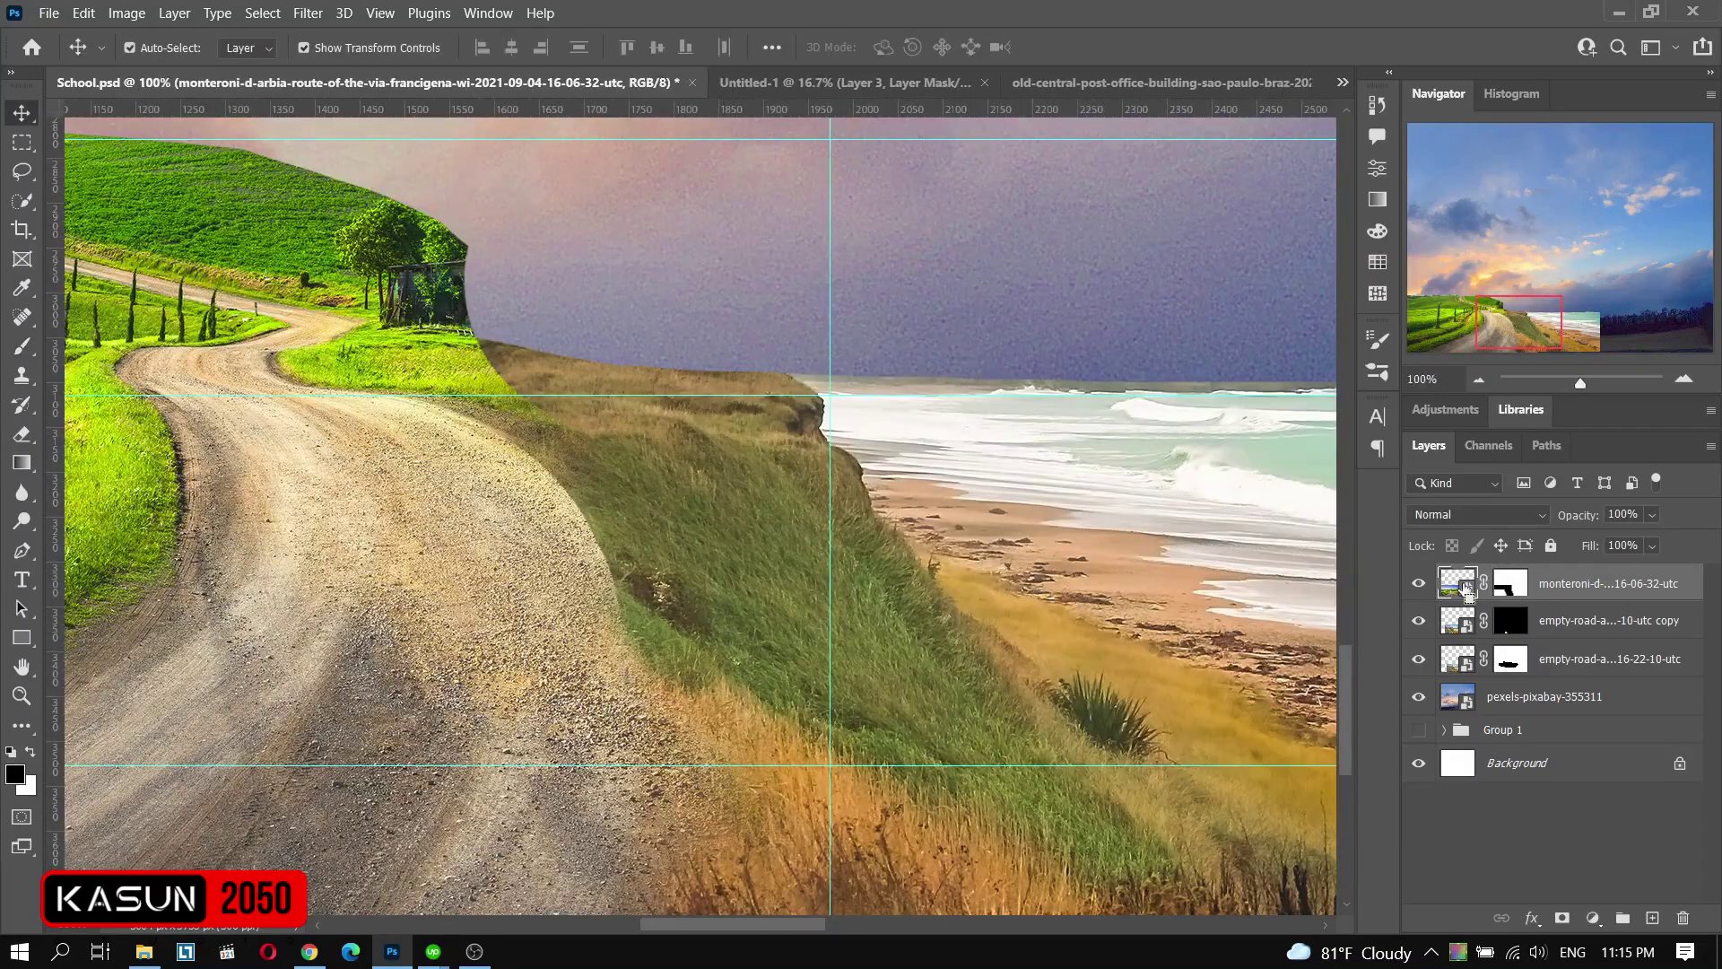
{"action": "key", "text": "ctrl+j"}
{"action": "key", "text": "ctrl+minus"}
- Mask the copy to a lassoed grassy slope, then shift it left, rotate and enlarge it
{"action": "key", "text": "l"}
{"action": "mouse_move", "coordinate": [539, 395]}
{"action": "left_mouse_down"}
{"action": "mouse_move", "coordinate": [1211, 686]}
{"action": "mouse_move", "coordinate": [1207, 709]}
{"action": "left_mouse_up"}
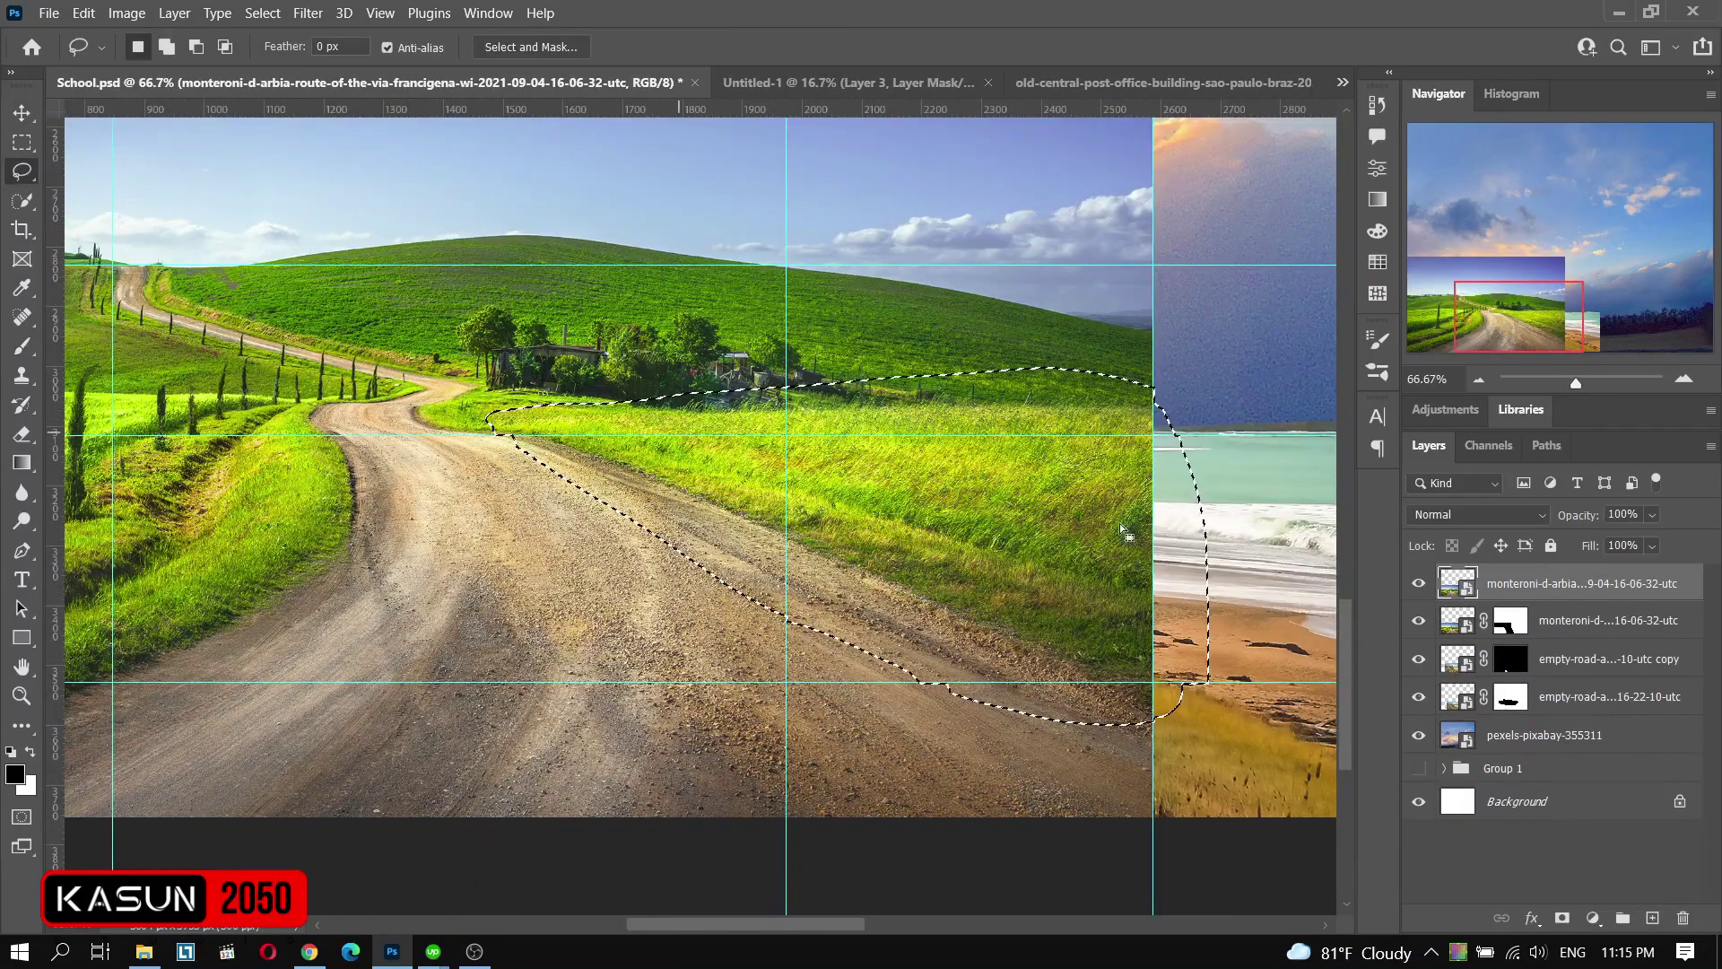
{"action": "left_click", "coordinate": [1565, 915]}
{"action": "key", "text": "v"}
{"action": "left_click_drag", "start_coordinate": [834, 422], "coordinate": [771, 421]}
{"action": "mouse_move", "coordinate": [1119, 468]}
{"action": "left_mouse_down"}
{"action": "mouse_move", "coordinate": [743, 515]}
{"action": "mouse_move", "coordinate": [987, 485]}
{"action": "mouse_move", "coordinate": [708, 457]}
{"action": "left_mouse_up"}
{"action": "mouse_move", "coordinate": [933, 412]}
{"action": "left_mouse_down"}
{"action": "mouse_move", "coordinate": [1065, 484]}
{"action": "mouse_move", "coordinate": [940, 384]}
{"action": "left_mouse_up"}
{"action": "key", "text": "Return"}
- Paint the copy's mask at full opacity to hide its leftover hill and road
{"action": "key", "text": "b"}
{"action": "key", "text": "0"}
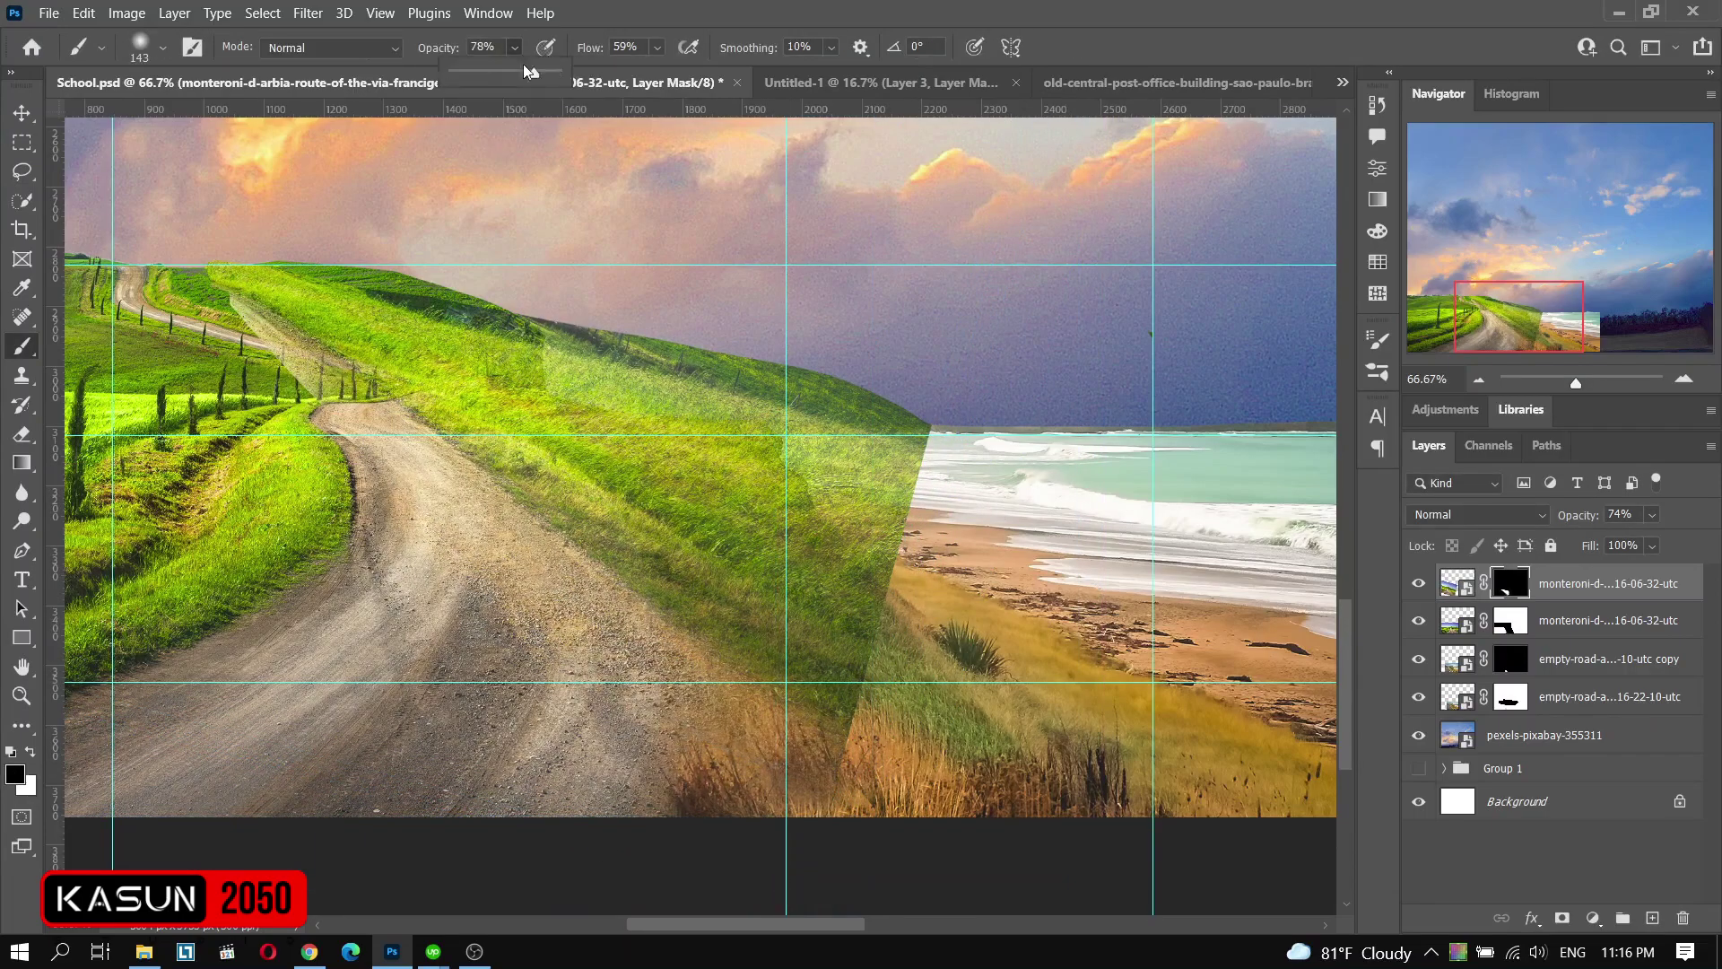
{"action": "mouse_move", "coordinate": [327, 239]}
{"action": "left_mouse_down"}
{"action": "mouse_move", "coordinate": [550, 338]}
{"action": "mouse_move", "coordinate": [945, 773]}
{"action": "mouse_move", "coordinate": [655, 758]}
{"action": "left_mouse_up"}
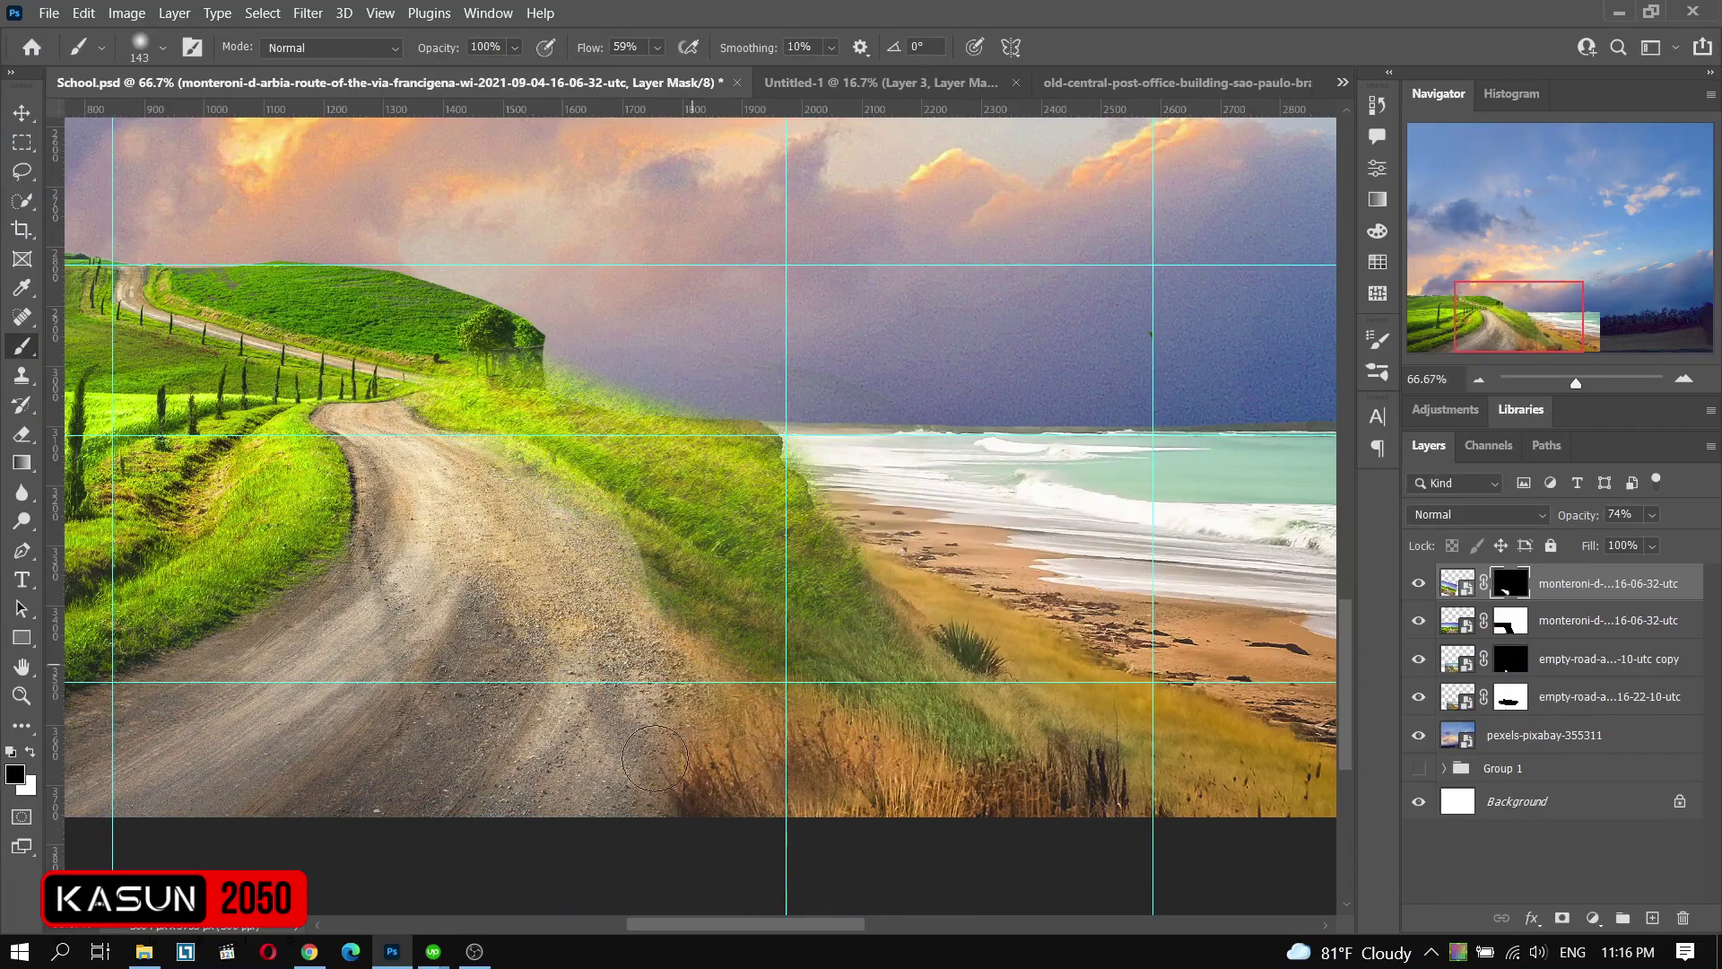
{"action": "scroll", "coordinate": [514, 644], "scroll_direction": "up", "scroll_amount": 3}
{"action": "scroll", "coordinate": [514, 644], "scroll_direction": "down", "scroll_amount": 2}
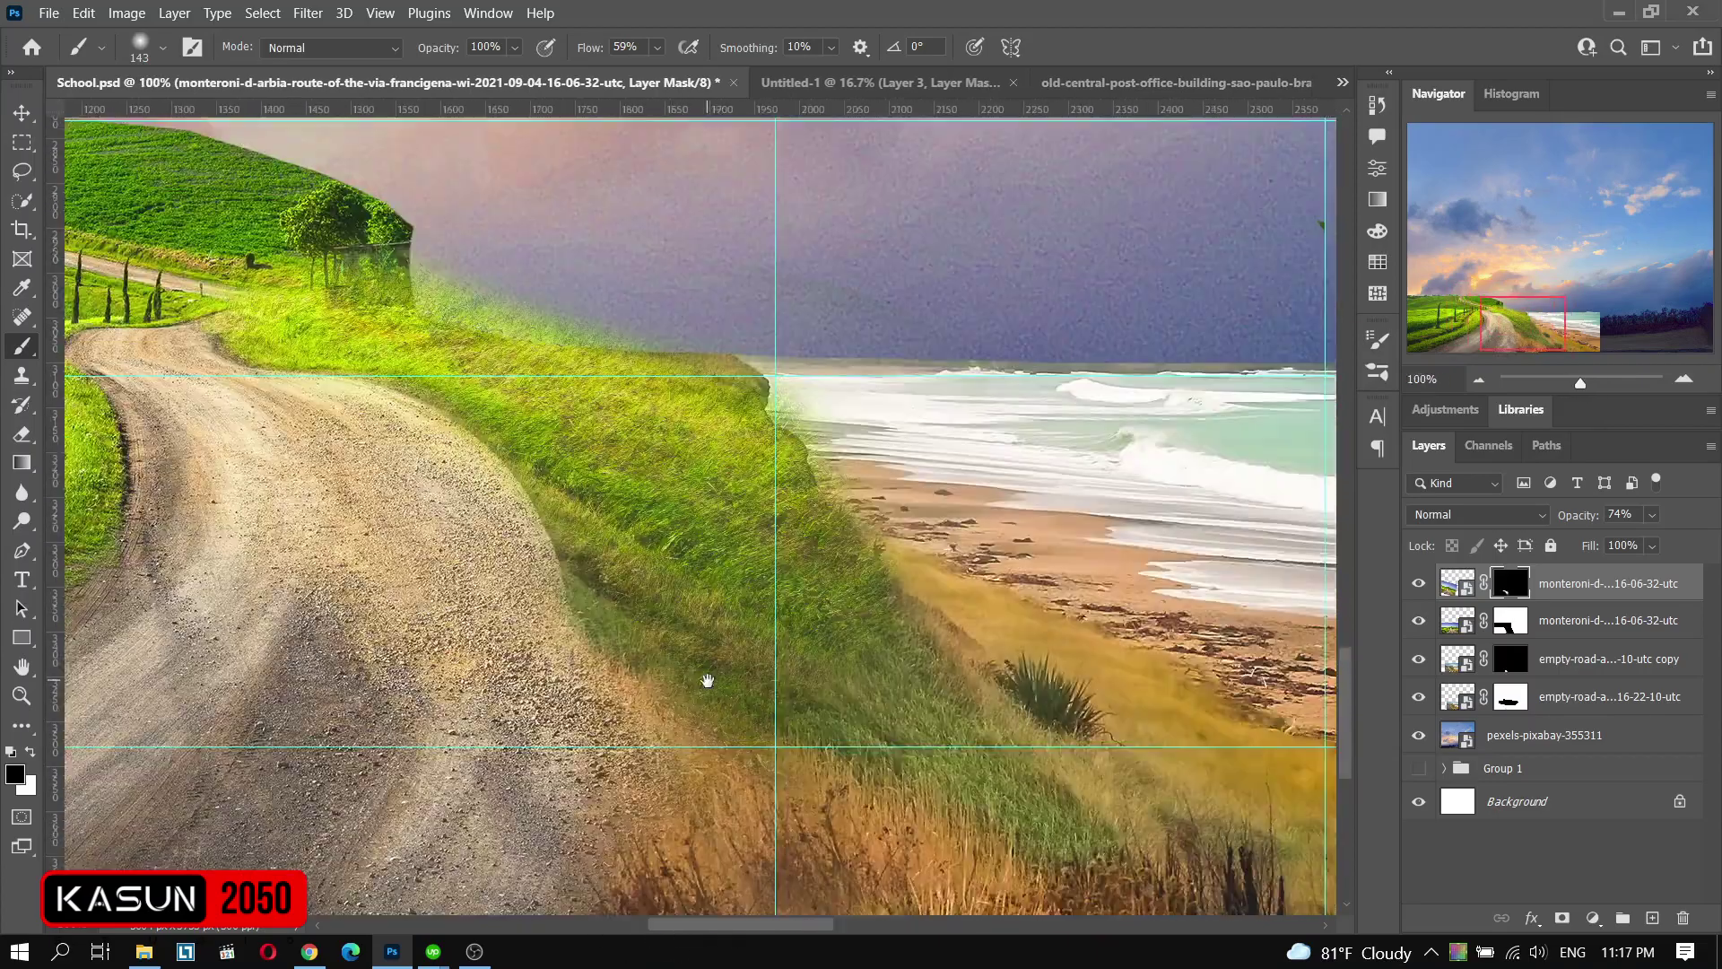
{"action": "key", "text": "bracketleft"}
{"action": "key", "text": "bracketleft"}
{"action": "key", "text": "bracketleft"}
{"action": "left_click_drag", "start_coordinate": [515, 47], "coordinate": [485, 76]}
- Enlarge the brush and soften the slope's edge into the beach
{"action": "scroll", "coordinate": [735, 359], "scroll_direction": "up", "scroll_amount": 2}
{"action": "key", "text": "bracketright"}
{"action": "key", "text": "bracketright"}
{"action": "key", "text": "bracketright"}
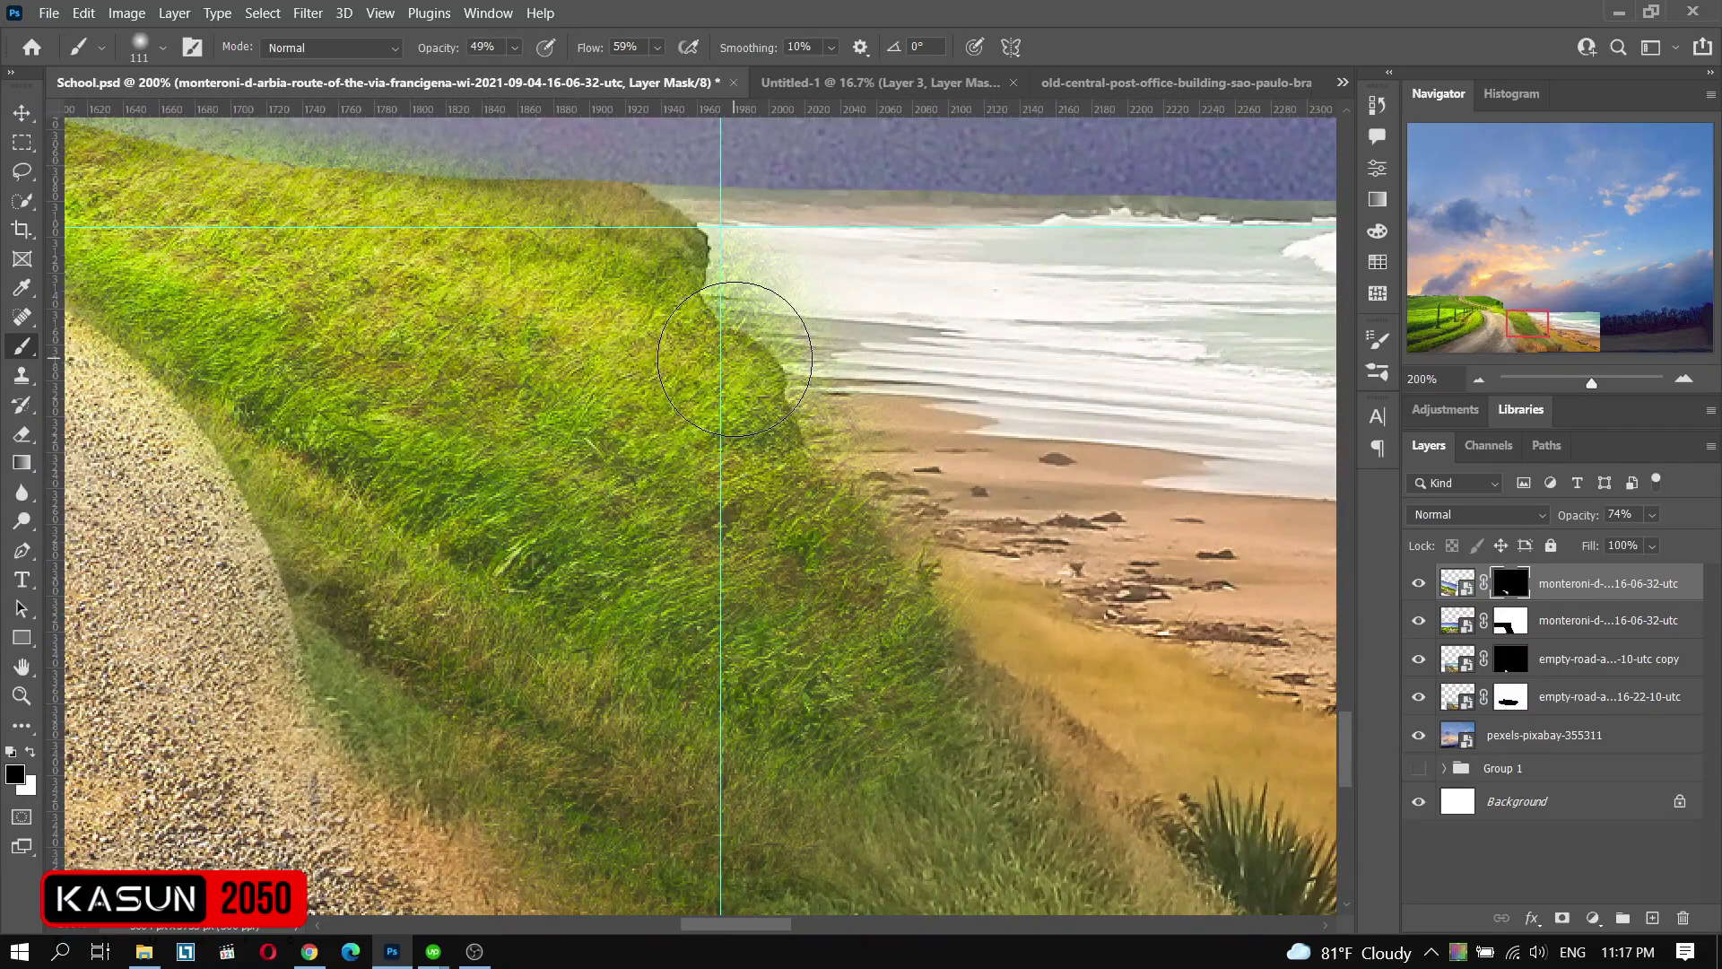
{"action": "right_click", "coordinate": [718, 462]}
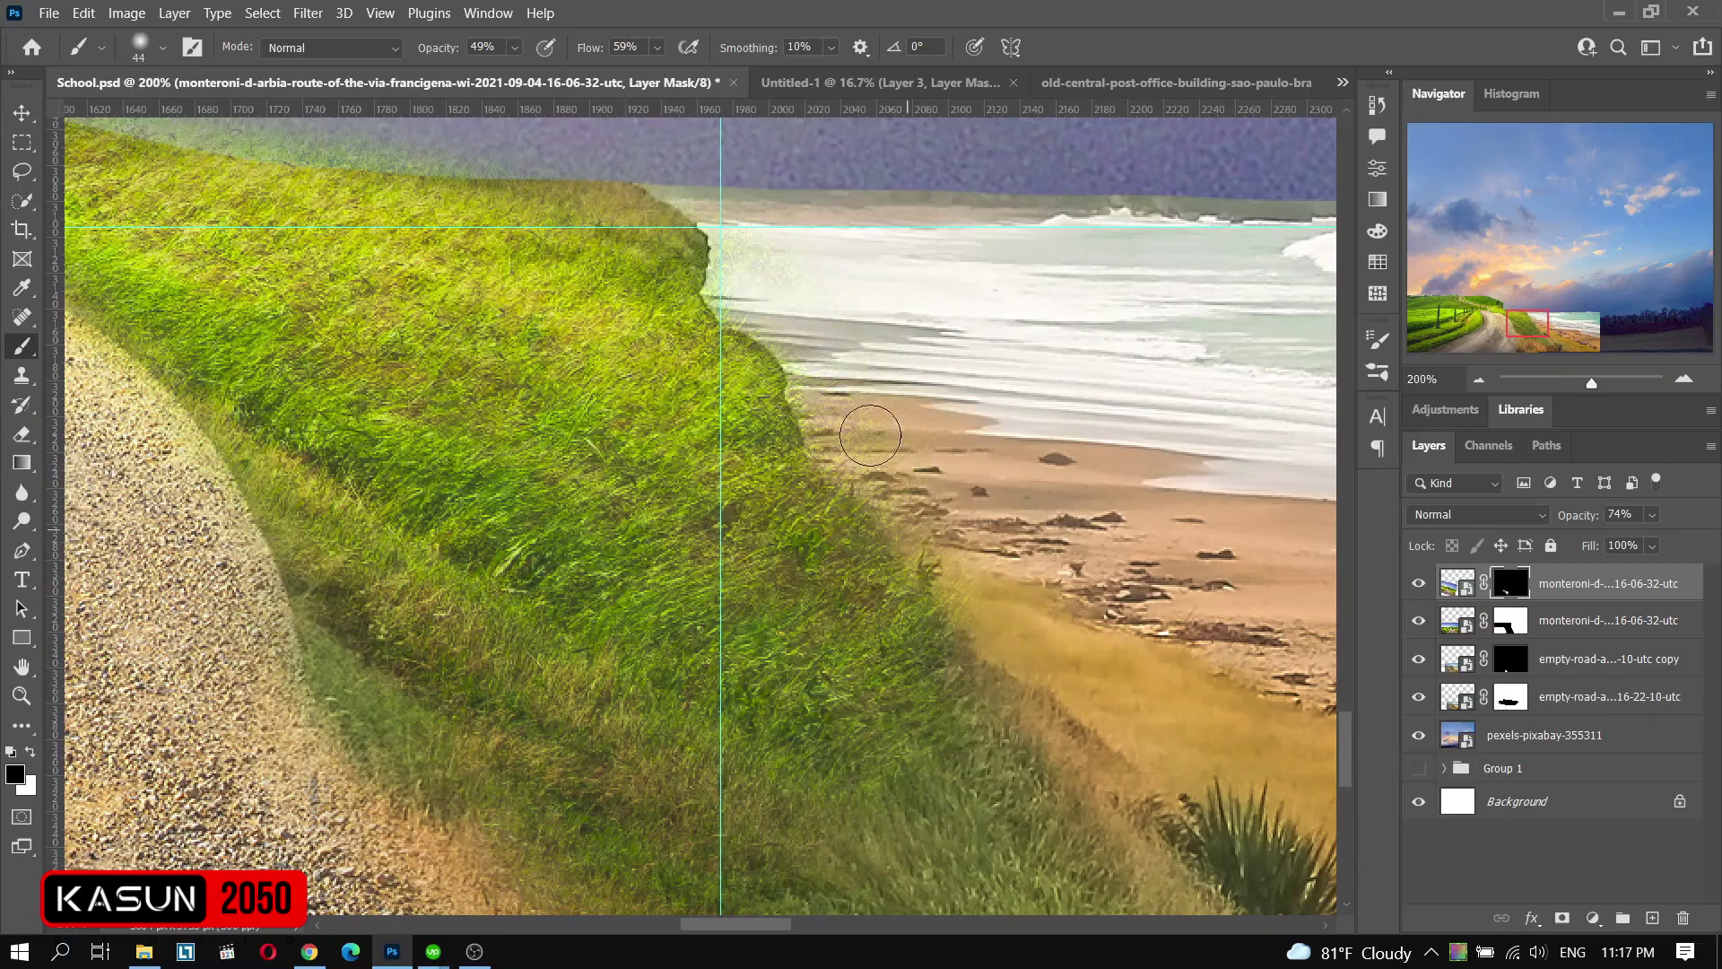
{"action": "scroll", "coordinate": [717, 399], "scroll_direction": "up", "scroll_amount": 3}
{"action": "scroll", "coordinate": [538, 341], "scroll_direction": "down", "scroll_amount": 1}
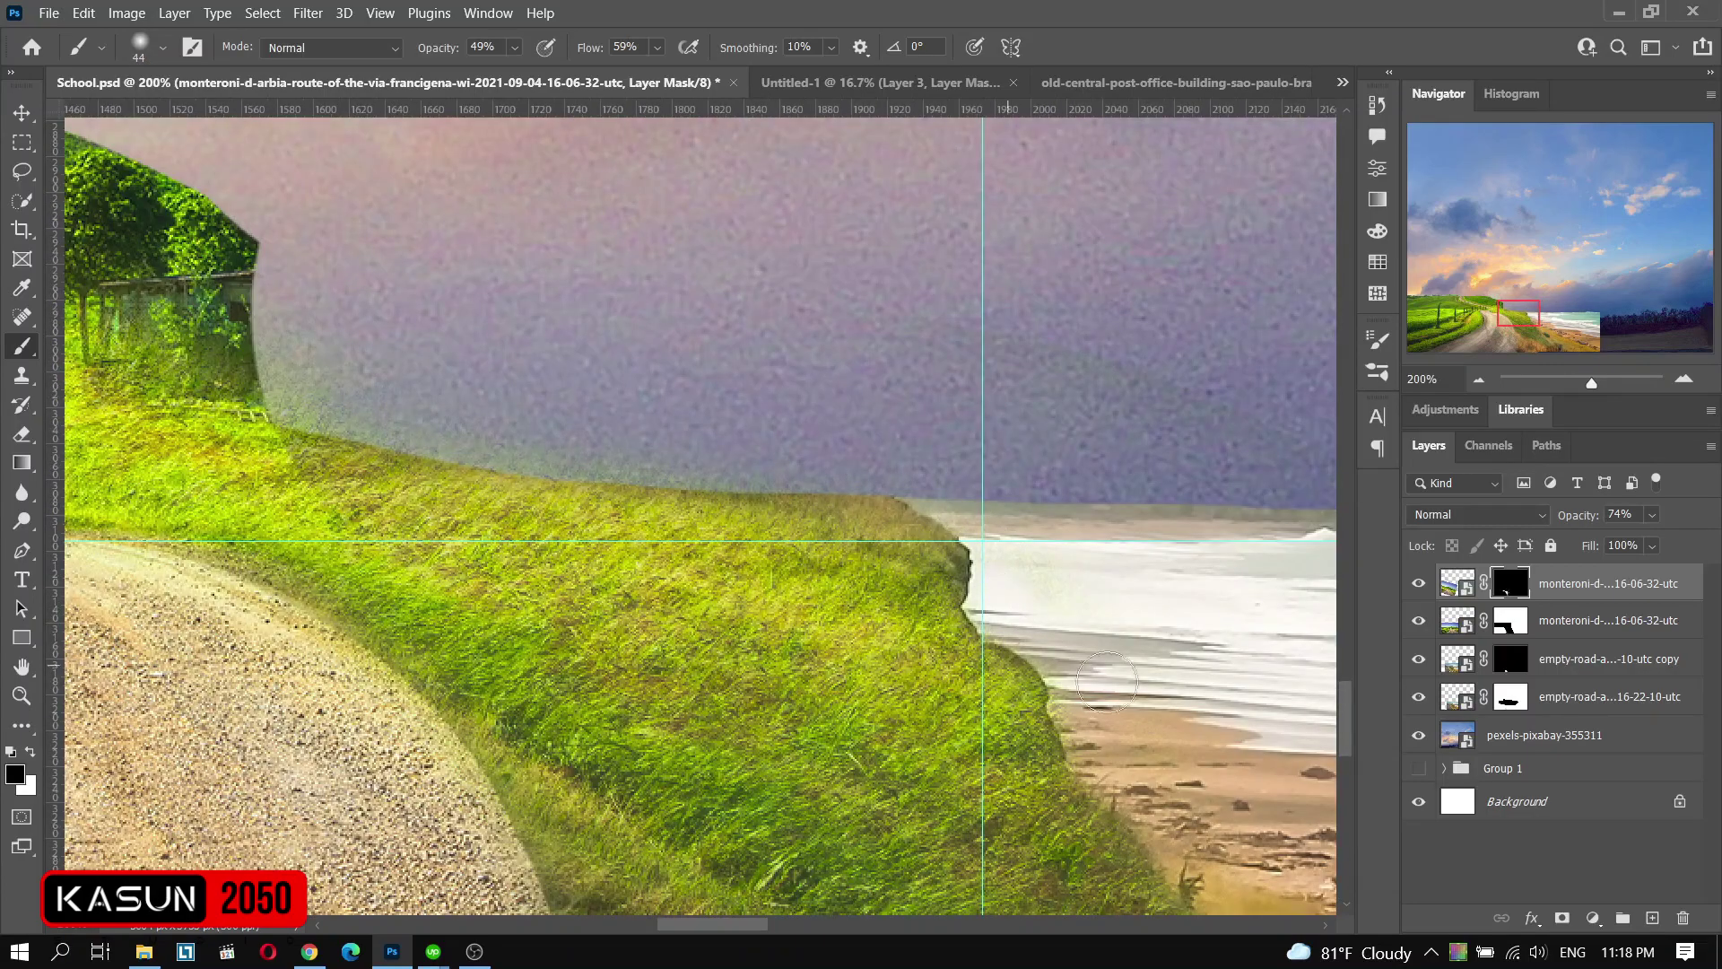
{"action": "scroll", "coordinate": [359, 287], "scroll_direction": "down", "scroll_amount": 1}
{"action": "scroll", "coordinate": [207, 251], "scroll_direction": "down", "scroll_amount": 1}
- On the second landscape layer's mask, paint out the farmhouse and trees on the lower hill
{"action": "right_click", "coordinate": [697, 496]}
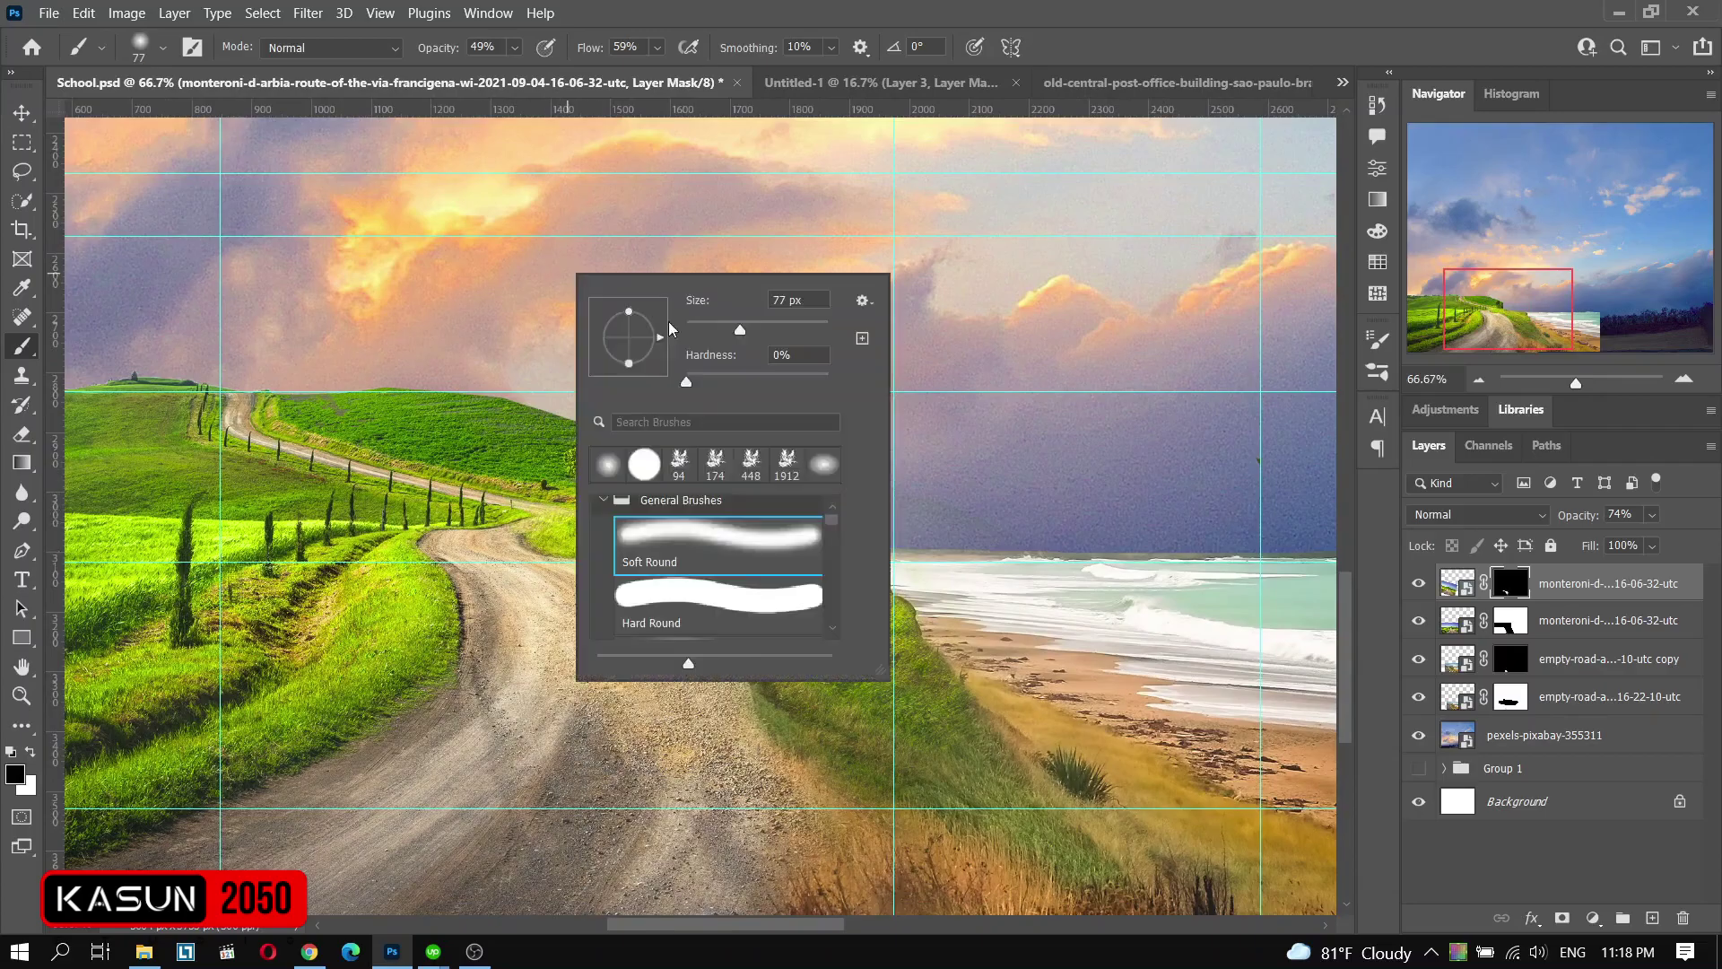
{"action": "key", "text": "Escape"}
{"action": "scroll", "coordinate": [650, 480], "scroll_direction": "up", "scroll_amount": 2}
{"action": "key", "text": "v"}
{"action": "left_click", "coordinate": [1578, 620]}
{"action": "key", "text": "b"}
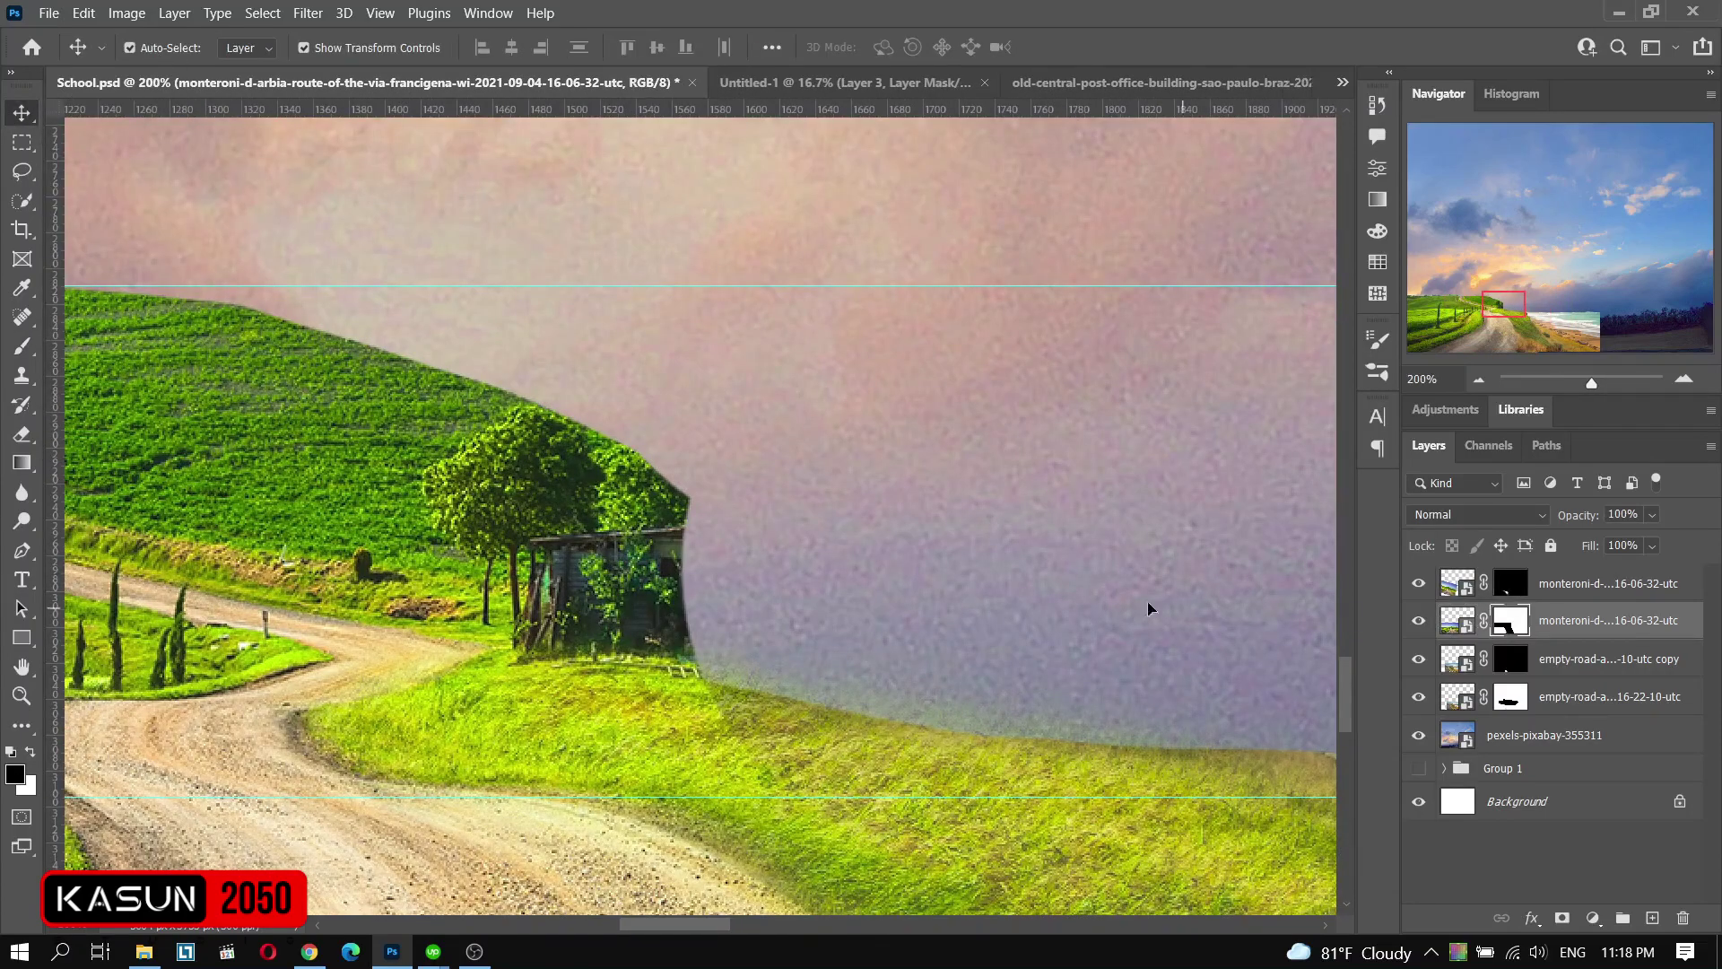
{"action": "right_click", "coordinate": [594, 519]}
{"action": "key", "text": "Escape"}
{"action": "left_click_drag", "start_coordinate": [484, 422], "coordinate": [659, 610]}
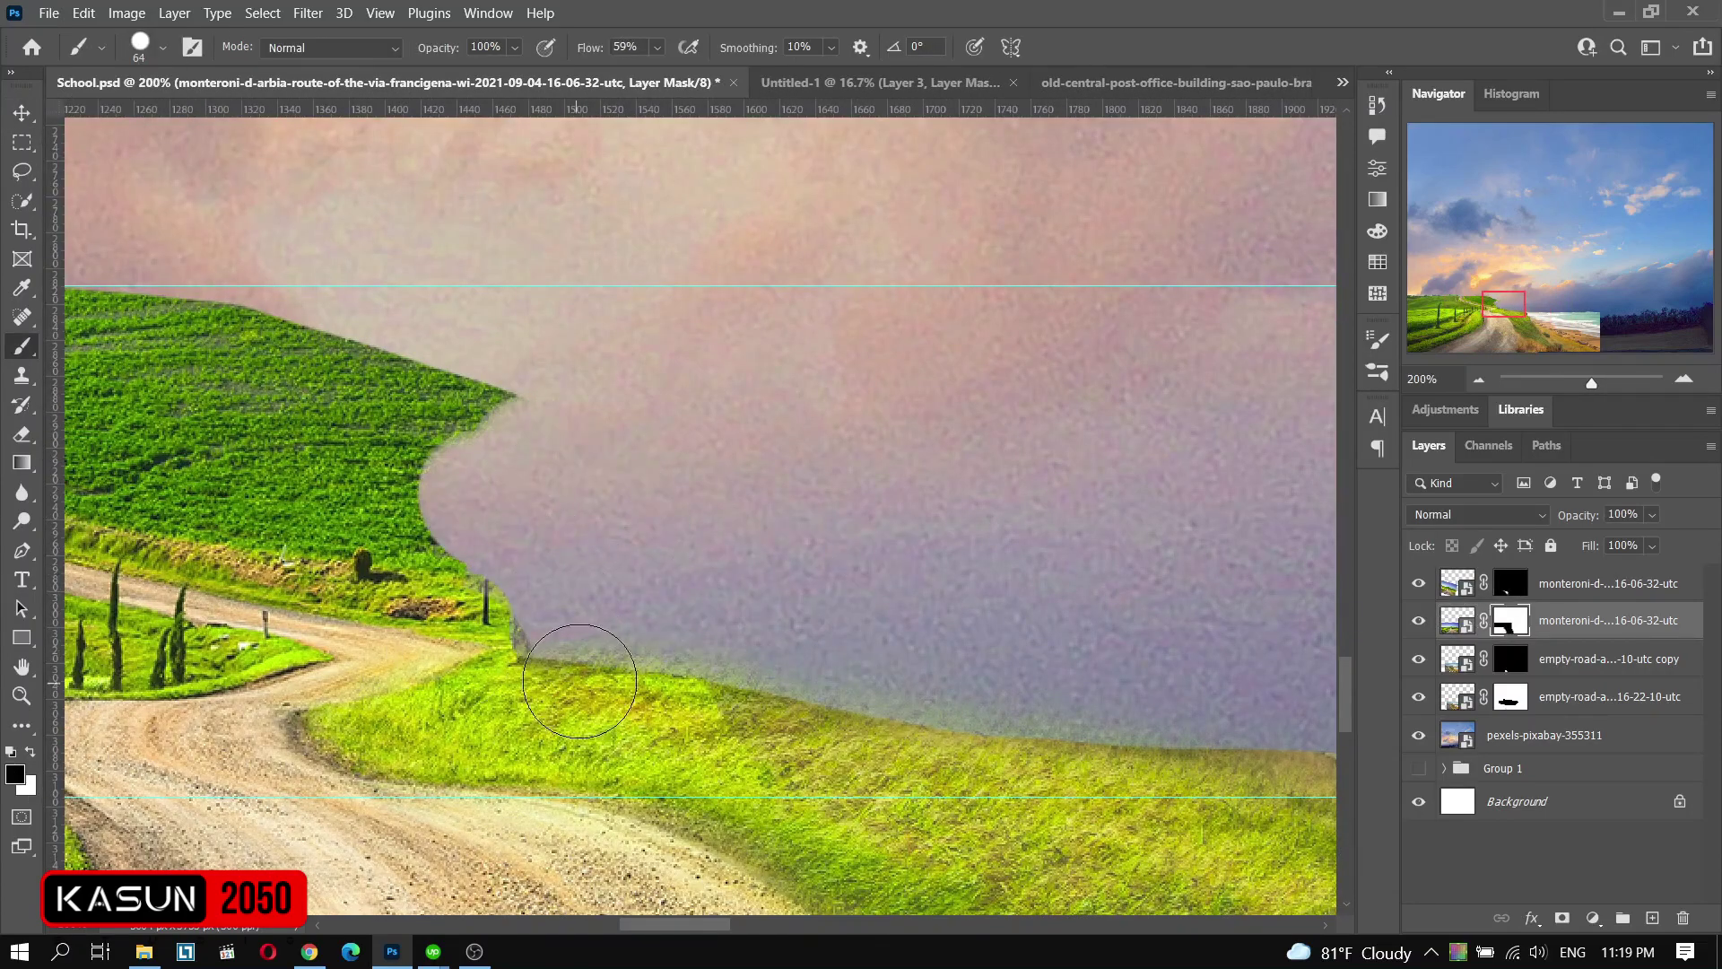
- Paint the grass back in white along the cliff edge over the beach
{"action": "key", "text": "x"}
{"action": "left_click_drag", "start_coordinate": [550, 731], "coordinate": [941, 790]}
{"action": "scroll", "coordinate": [789, 628], "scroll_direction": "right", "scroll_amount": 5}
{"action": "left_click_drag", "start_coordinate": [628, 682], "coordinate": [1032, 717]}
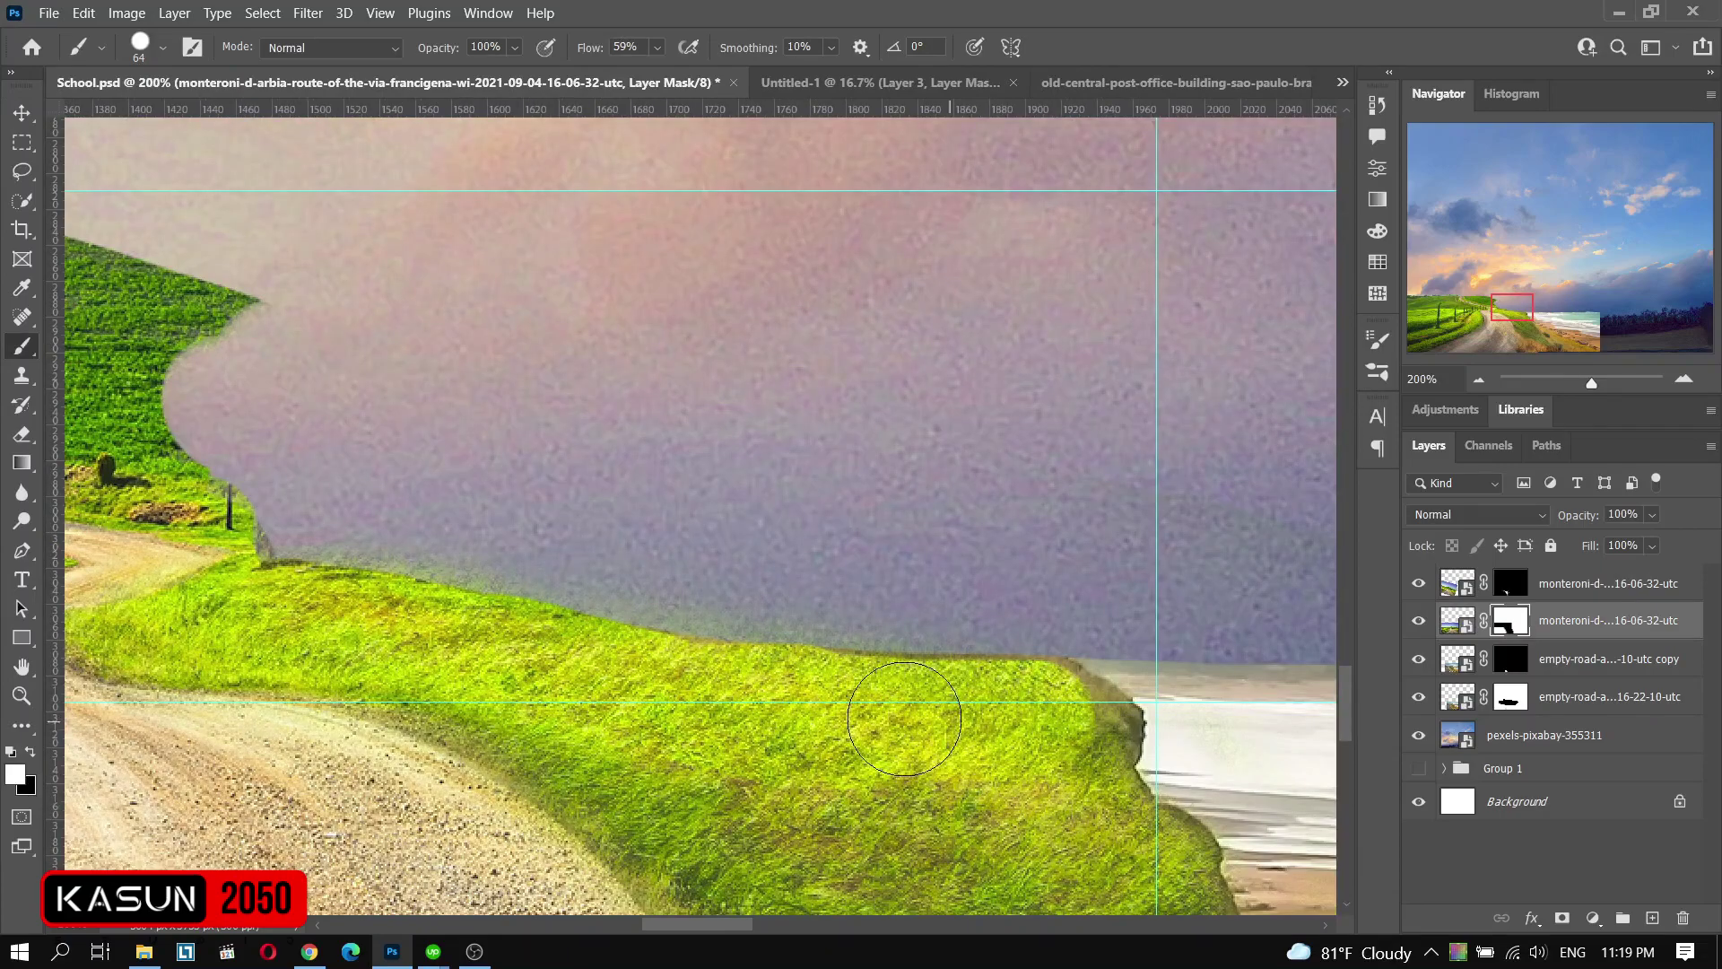
{"action": "scroll", "coordinate": [787, 611], "scroll_direction": "right", "scroll_amount": 5}
{"action": "scroll", "coordinate": [788, 612], "scroll_direction": "down", "scroll_amount": 3}
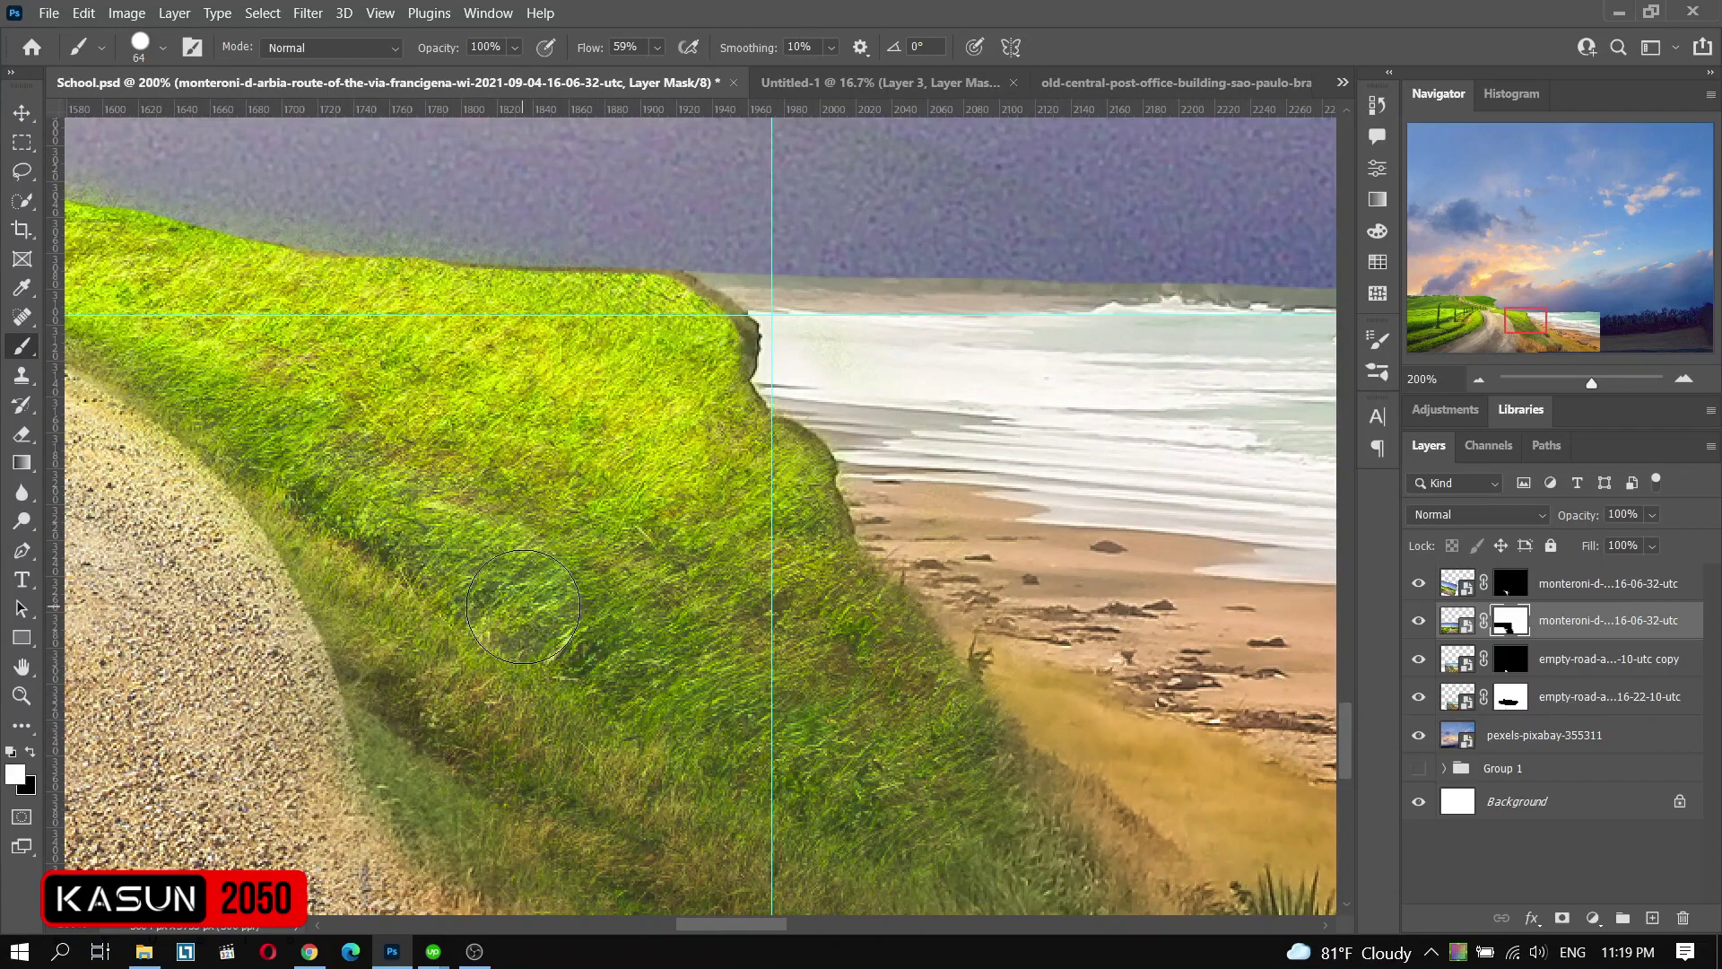
{"action": "scroll", "coordinate": [627, 538], "scroll_direction": "up", "scroll_amount": 3}
- Choose a soft-edged round brush and temporarily disable the lower hill's mask
{"action": "right_click", "coordinate": [695, 513]}
{"action": "double_click", "coordinate": [832, 769]}
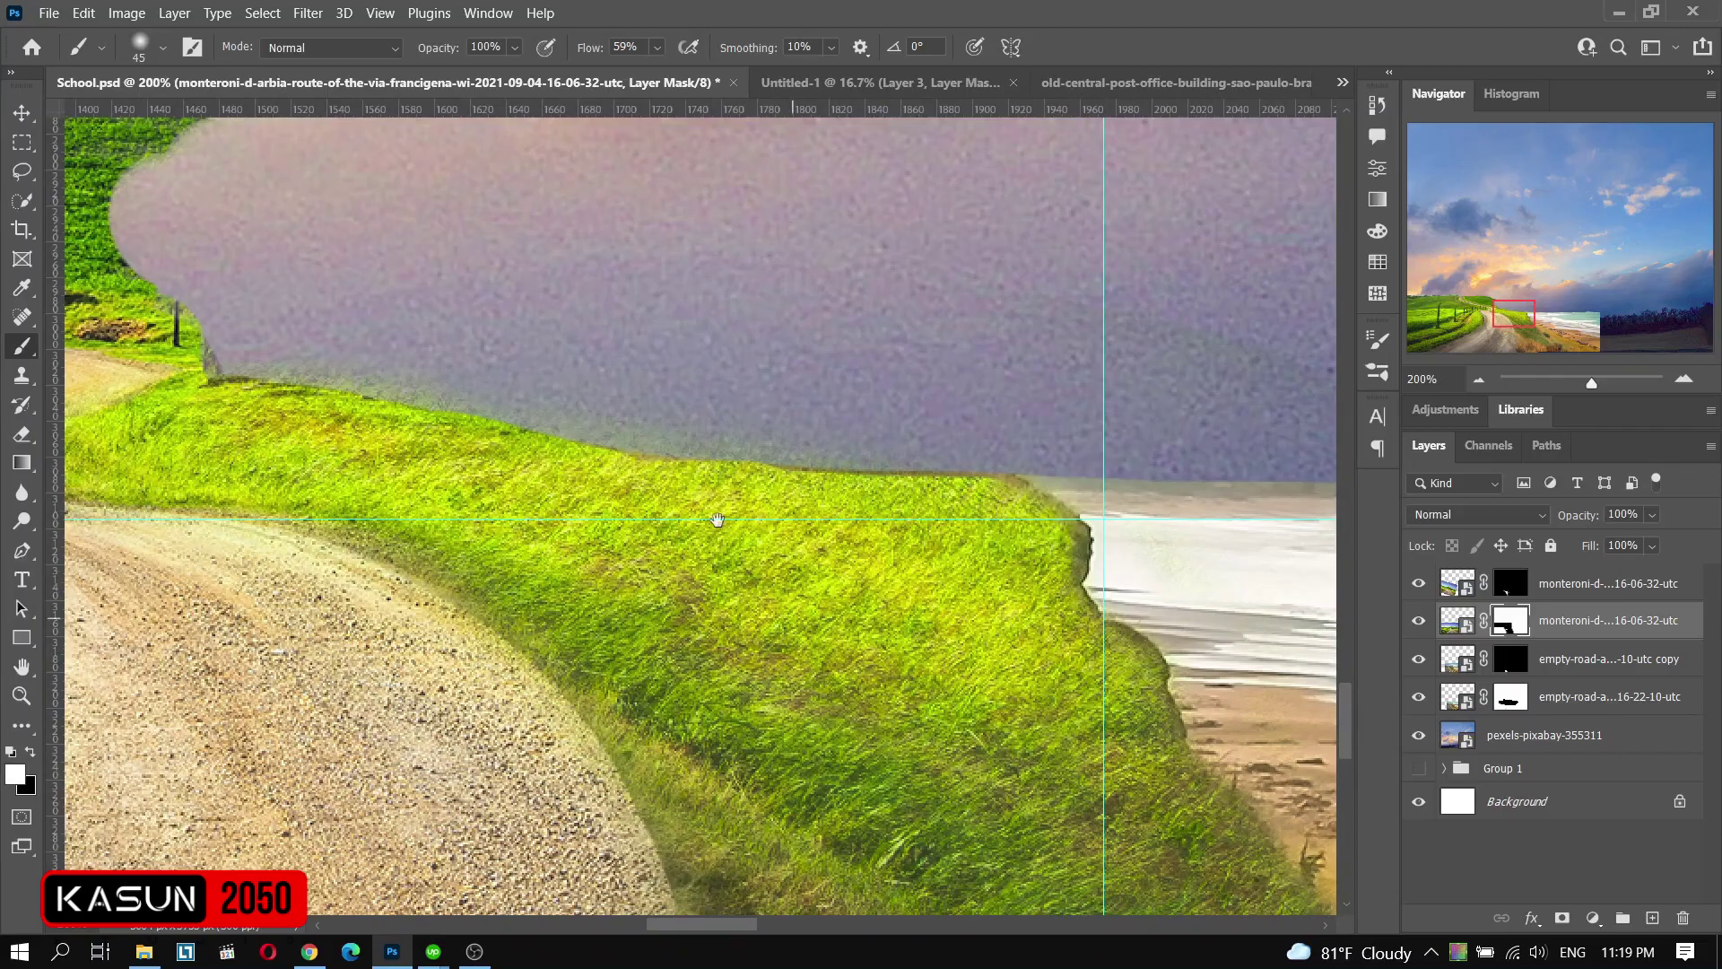
{"action": "key", "text": "ctrl+minus"}
{"action": "key", "text": "v"}
{"action": "key", "text": "ctrl+minus"}
{"action": "left_click", "coordinate": [1511, 620], "text": "shift"}
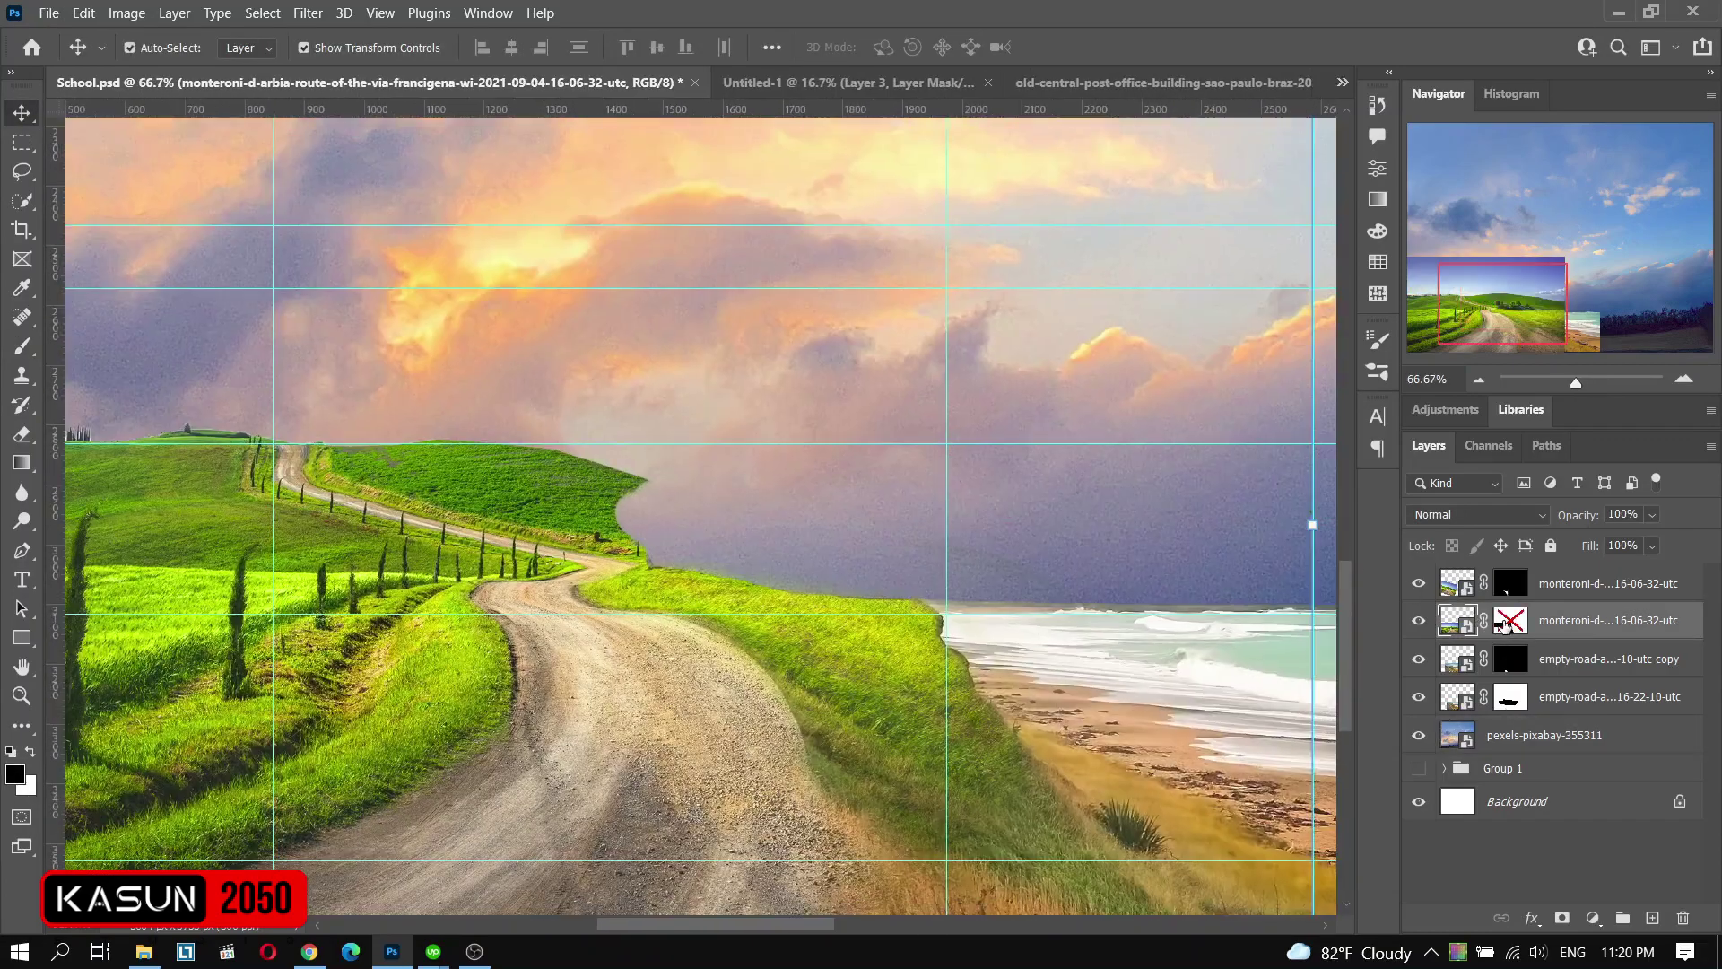
- Lasso a piece of the green hill and copy it to a new Layer 1
{"action": "scroll", "coordinate": [84, 385], "scroll_direction": "right", "scroll_amount": 1}
{"action": "key", "text": "l"}
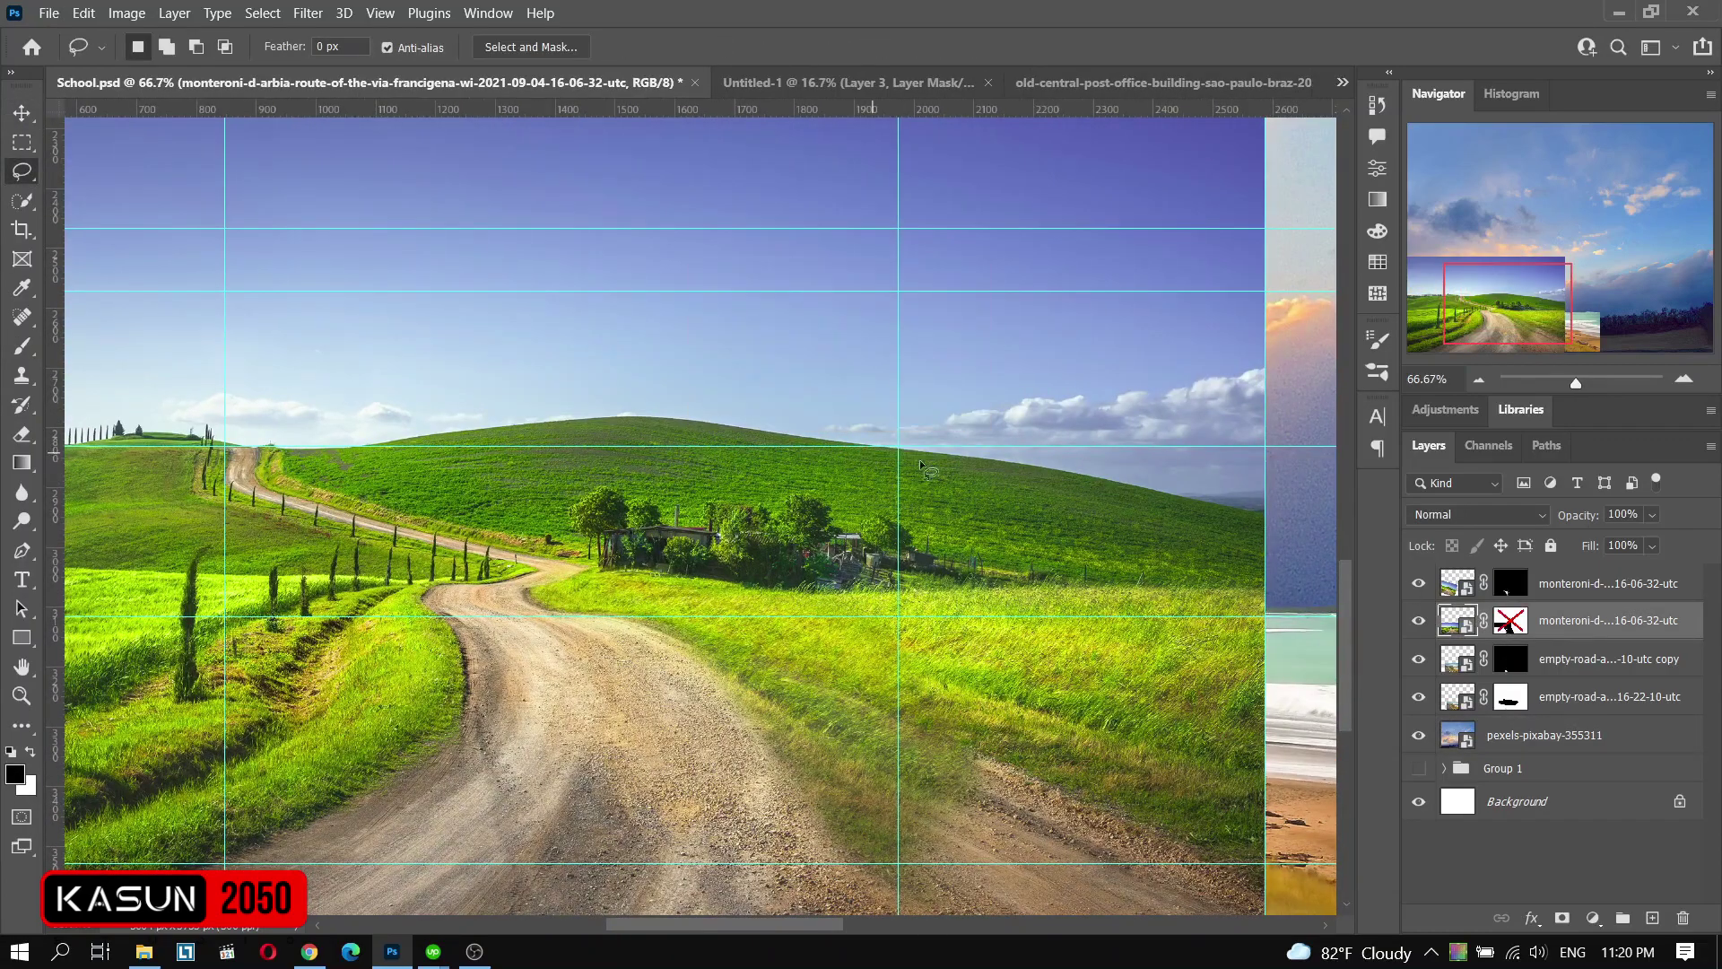
{"action": "left_click_drag", "start_coordinate": [816, 493], "coordinate": [884, 451]}
{"action": "left_click", "coordinate": [1511, 619], "text": "shift"}
{"action": "key", "text": "ctrl+j"}
- Move the hill piece left, enlarge it and set it as a ridge behind the road
{"action": "key", "text": "v"}
{"action": "mouse_move", "coordinate": [982, 494]}
{"action": "left_mouse_down"}
{"action": "mouse_move", "coordinate": [593, 524]}
{"action": "mouse_move", "coordinate": [613, 527]}
{"action": "left_mouse_up"}
{"action": "key", "text": "ctrl+t"}
{"action": "left_click_drag", "start_coordinate": [558, 465], "coordinate": [558, 434]}
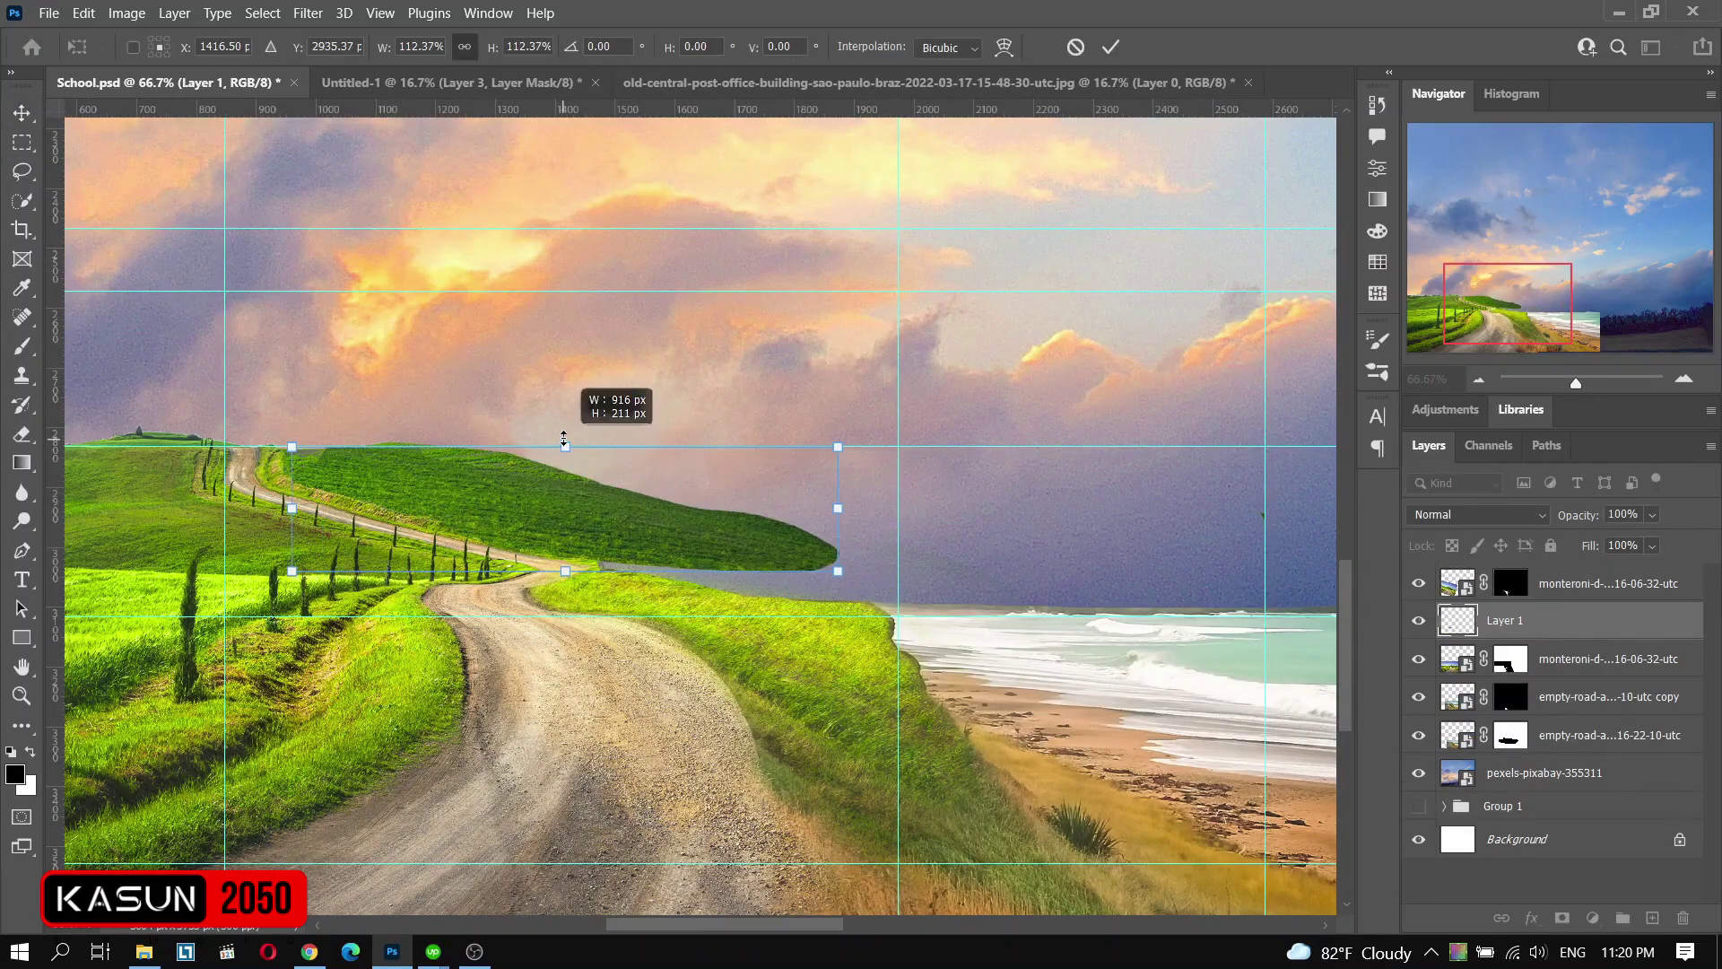
{"action": "left_click_drag", "start_coordinate": [606, 536], "coordinate": [571, 520]}
{"action": "key", "text": "Return"}
- Add a layer mask to Layer 1
{"action": "key", "text": "b"}
{"action": "left_click", "coordinate": [1562, 917]}
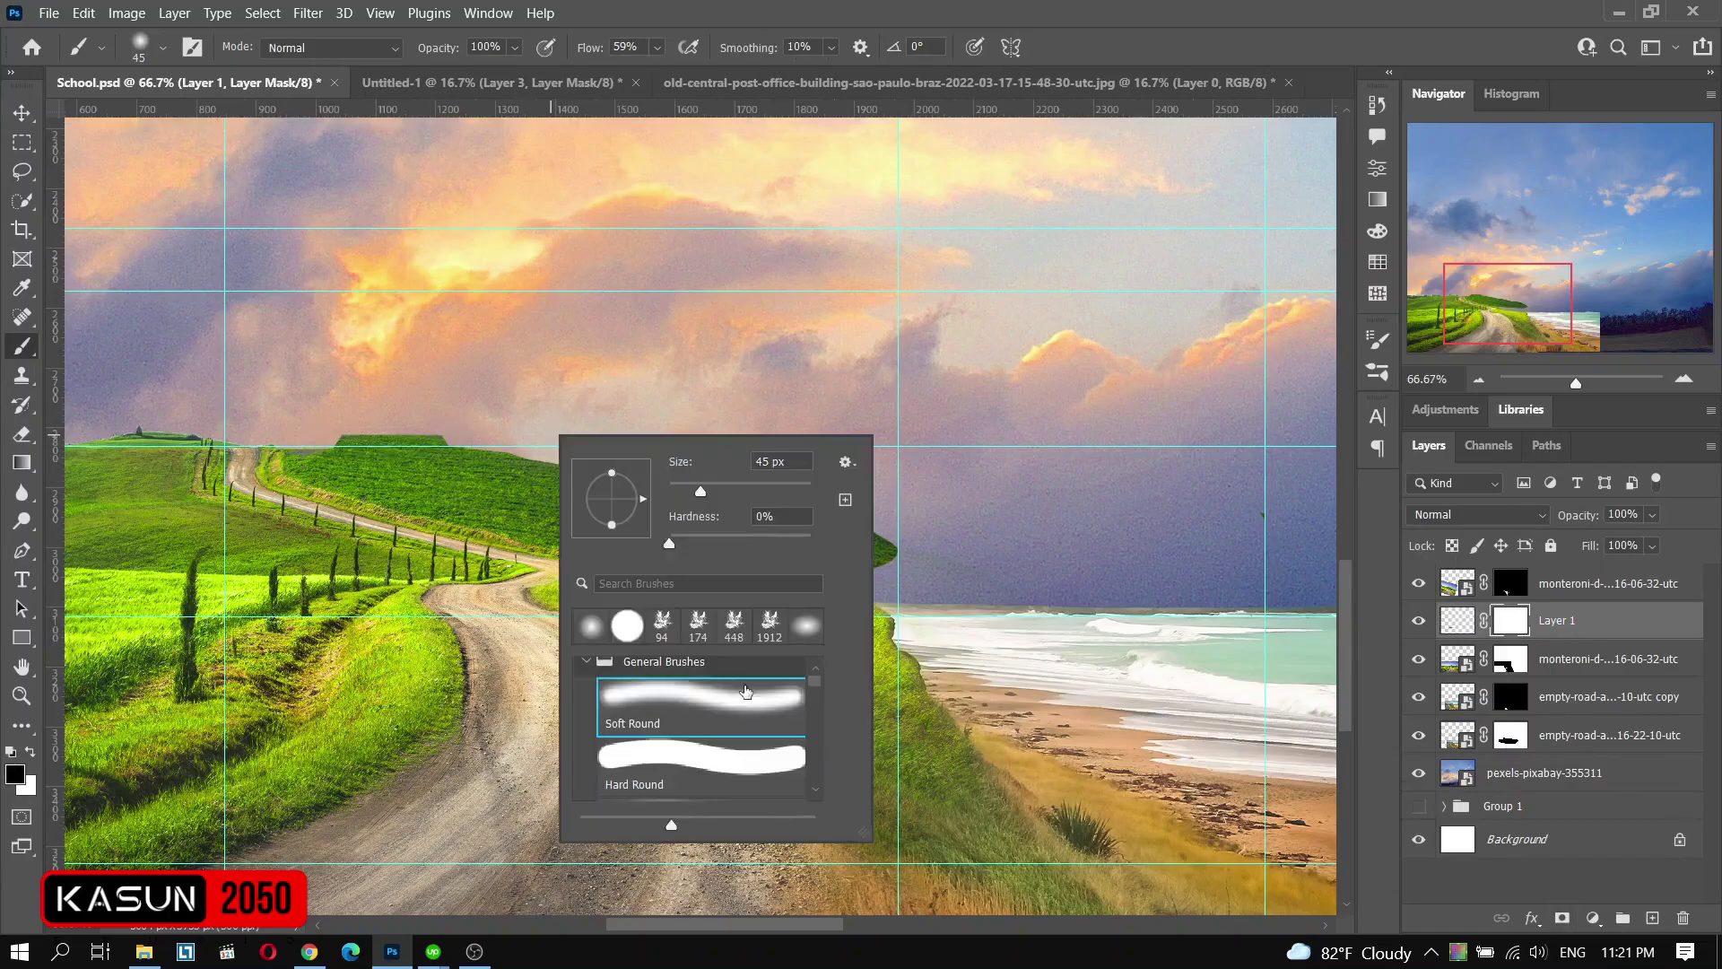
{"action": "right_click", "coordinate": [551, 434]}
{"action": "key", "text": "Escape"}
- Select and reposition the top landscape copy layer, then duplicate it
{"action": "key", "text": "v"}
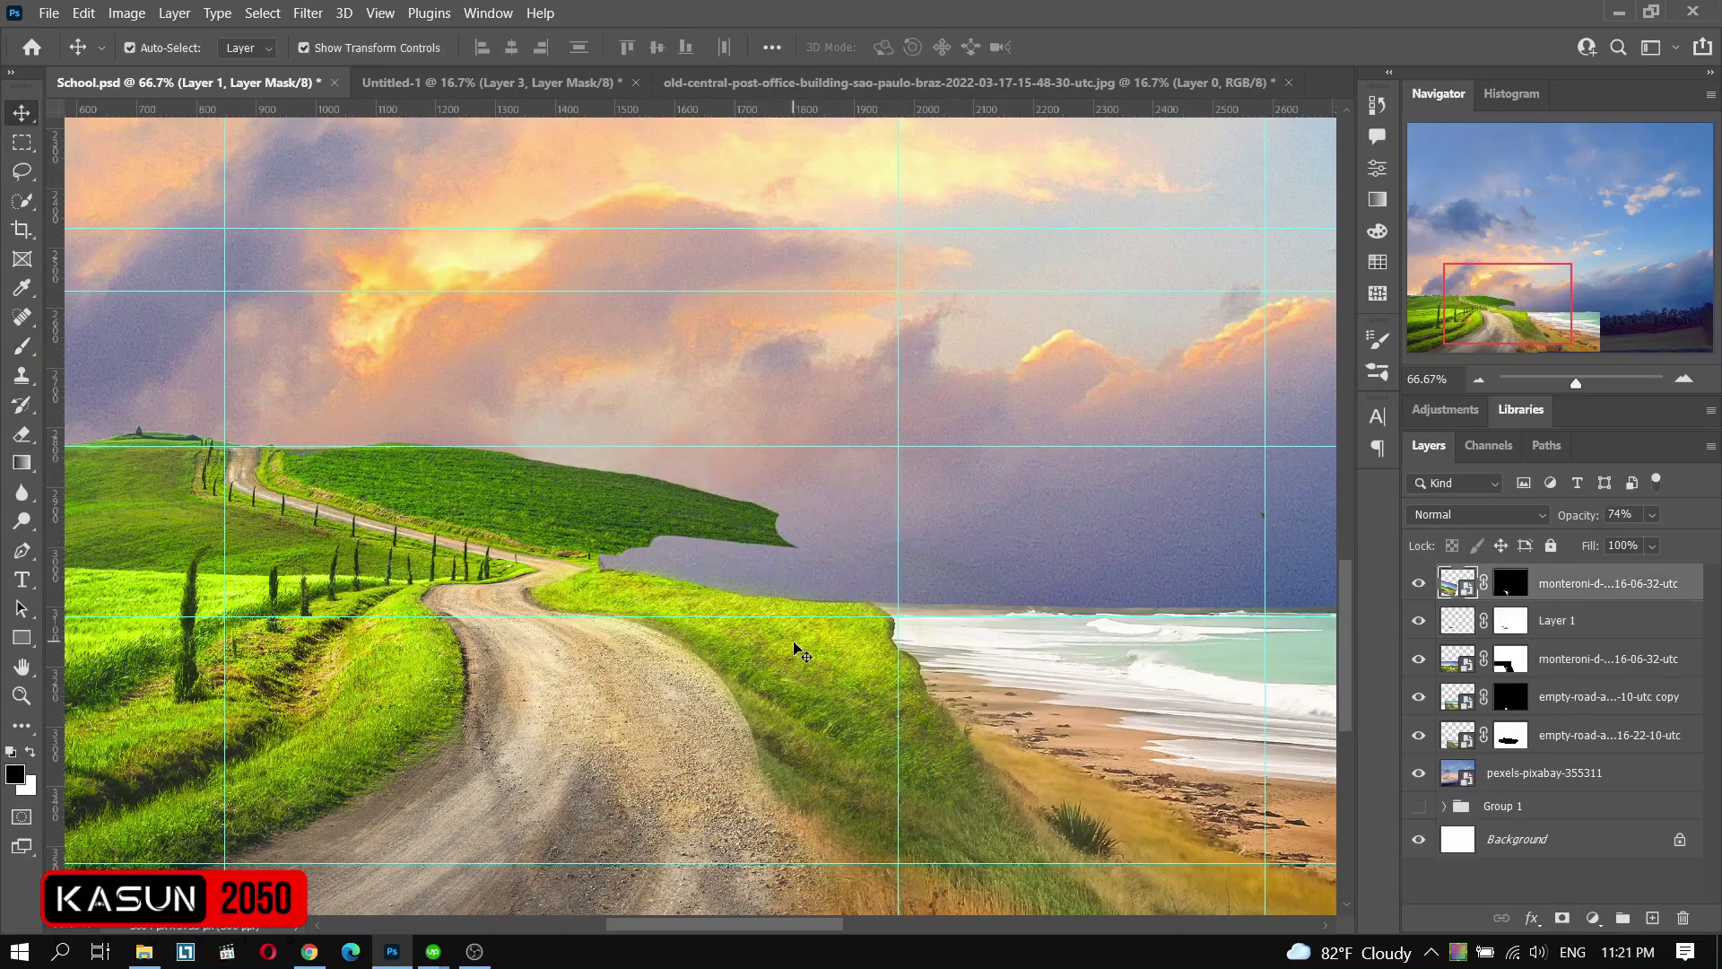
{"action": "left_click", "coordinate": [1606, 583]}
{"action": "left_click_drag", "start_coordinate": [781, 545], "coordinate": [728, 569]}
{"action": "key", "text": "ctrl+1"}
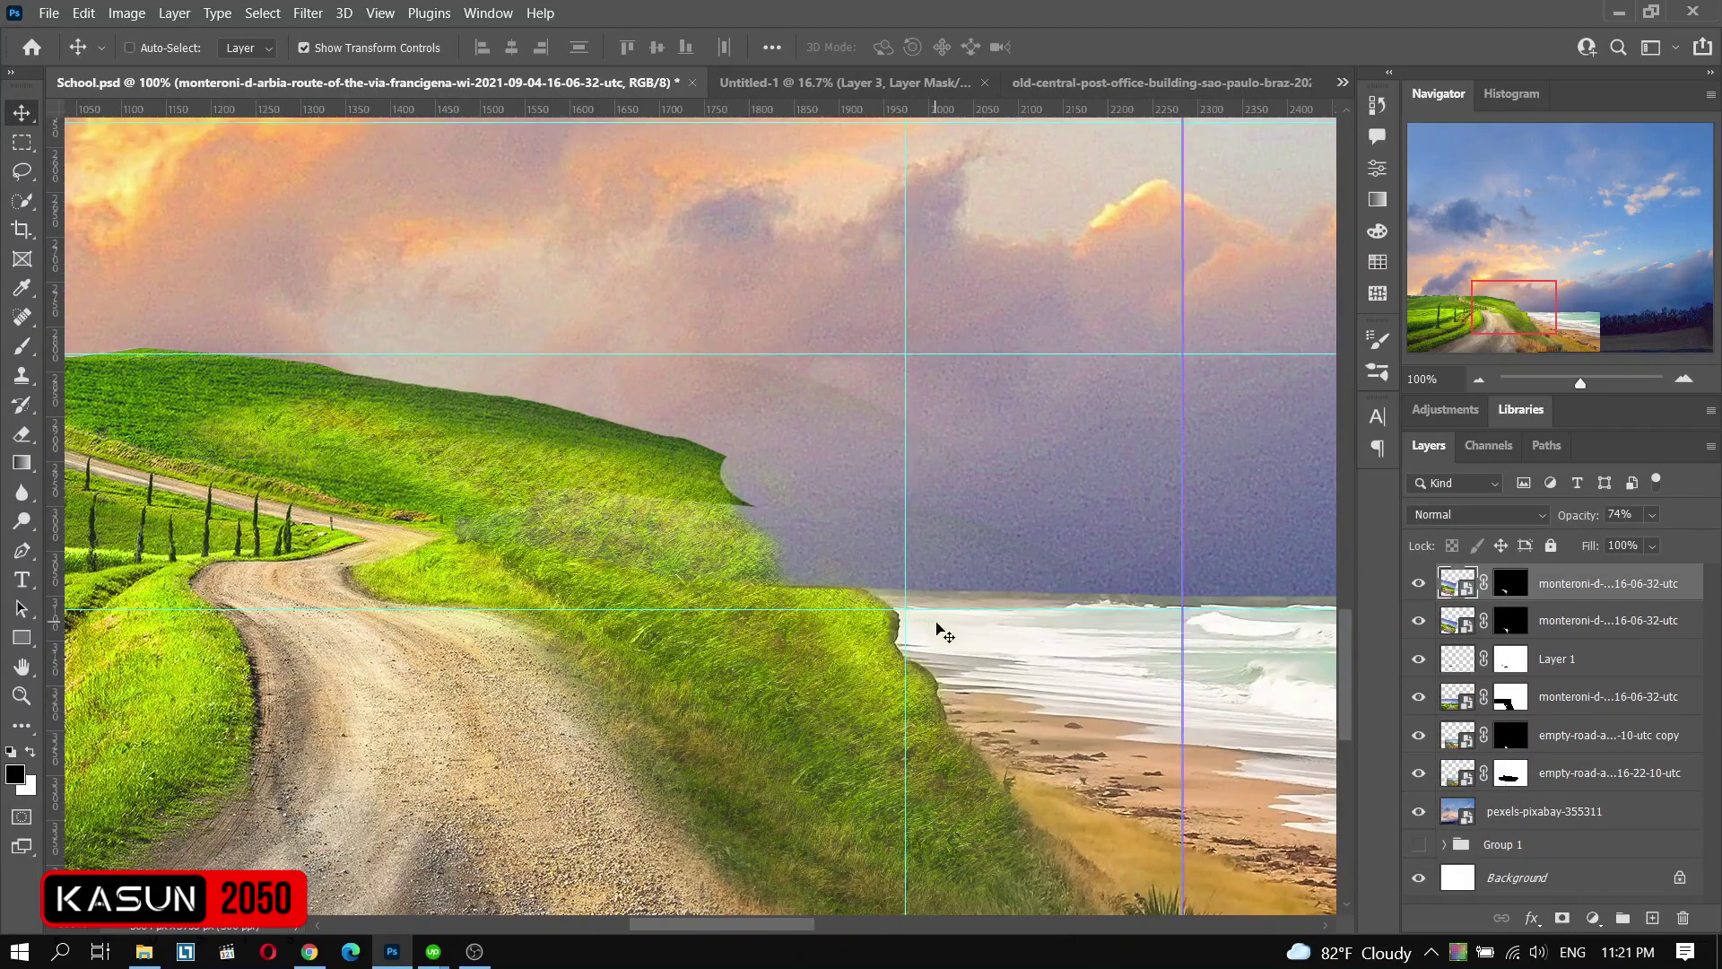
- Paint the top layer's mask to reveal a small patch and hide parts of the green hill
{"action": "key", "text": "x"}
{"action": "left_click_drag", "start_coordinate": [618, 574], "coordinate": [608, 577]}
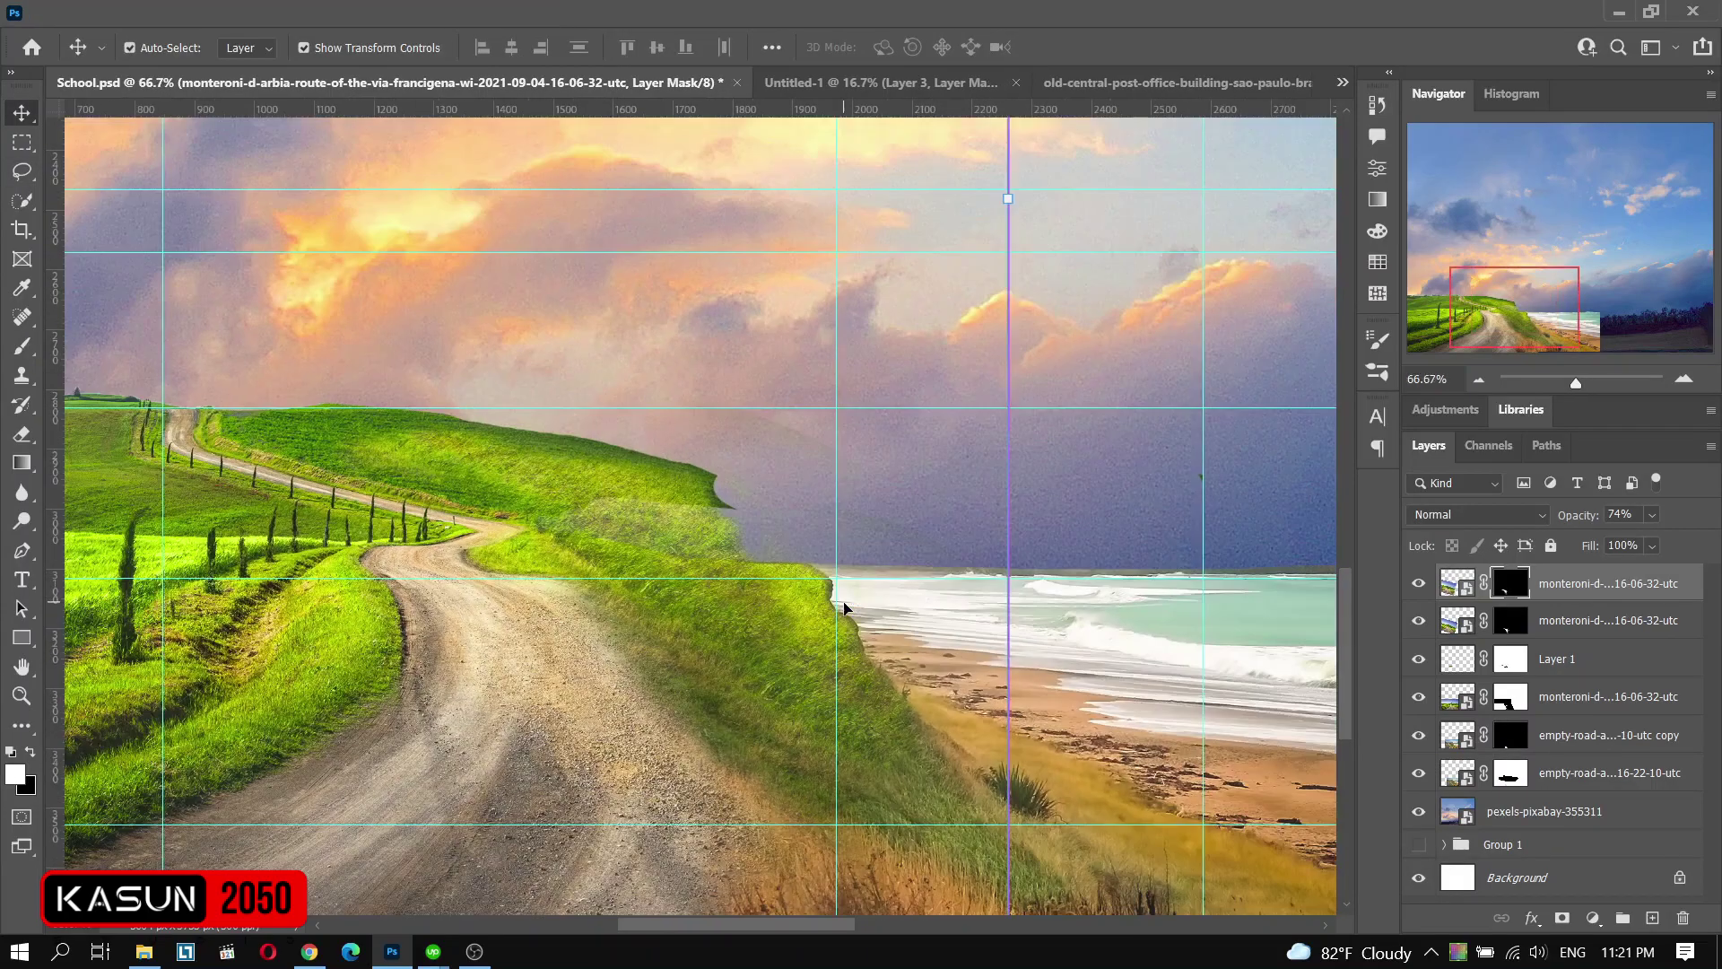
{"action": "key", "text": "b"}
{"action": "left_click_drag", "start_coordinate": [755, 556], "coordinate": [691, 664]}
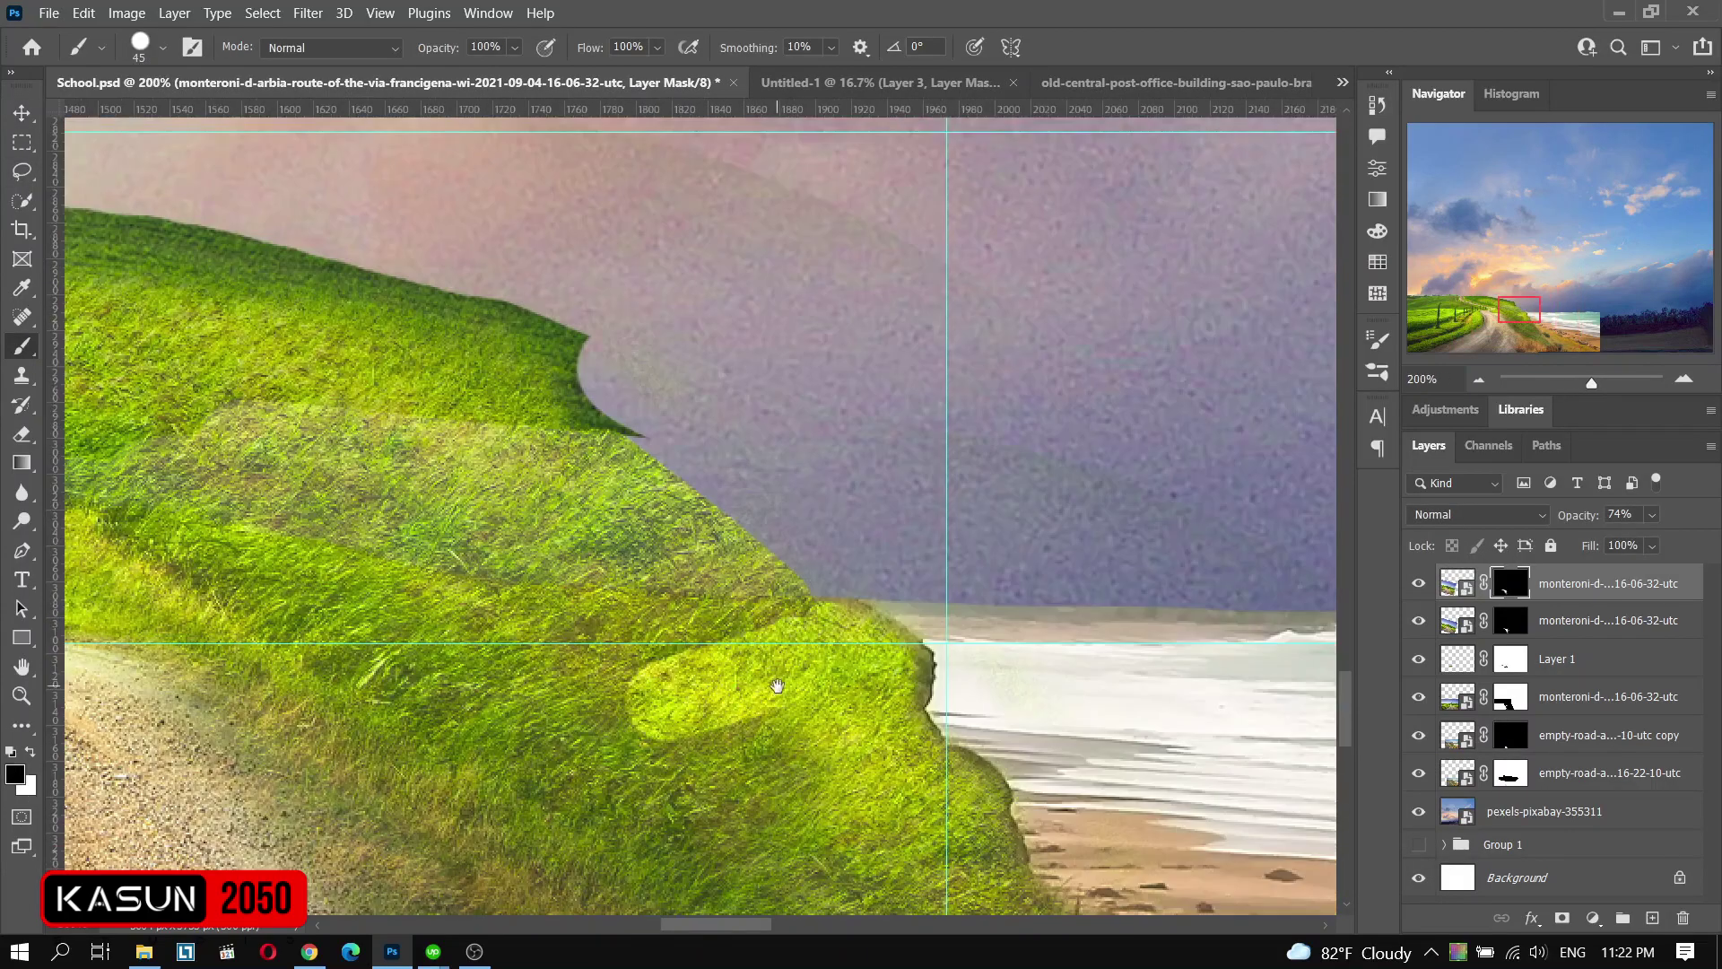
{"action": "key", "text": "x"}
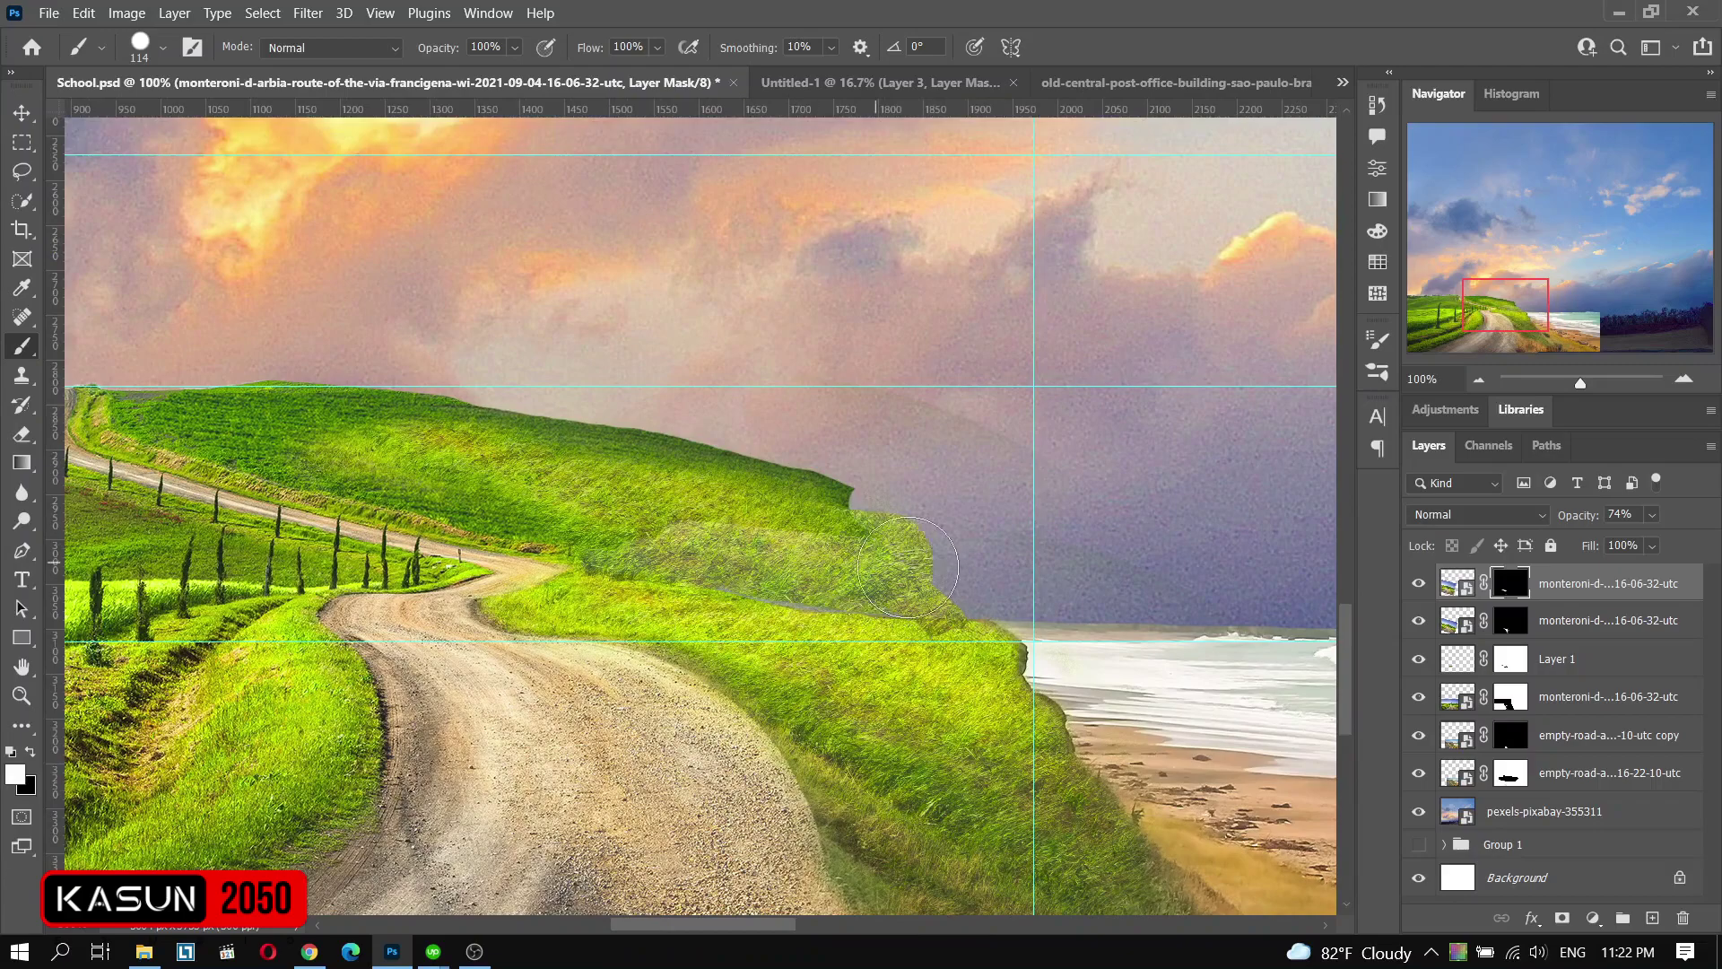
{"action": "scroll", "coordinate": [848, 600], "scroll_direction": "up", "scroll_amount": 1}
{"action": "mouse_move", "coordinate": [1095, 493]}
{"action": "left_mouse_down"}
{"action": "mouse_move", "coordinate": [957, 740]}
{"action": "mouse_move", "coordinate": [1094, 745]}
{"action": "left_mouse_up"}
- Shift the hill layer down and right, toggling its mask to check the result
{"action": "key", "text": "x"}
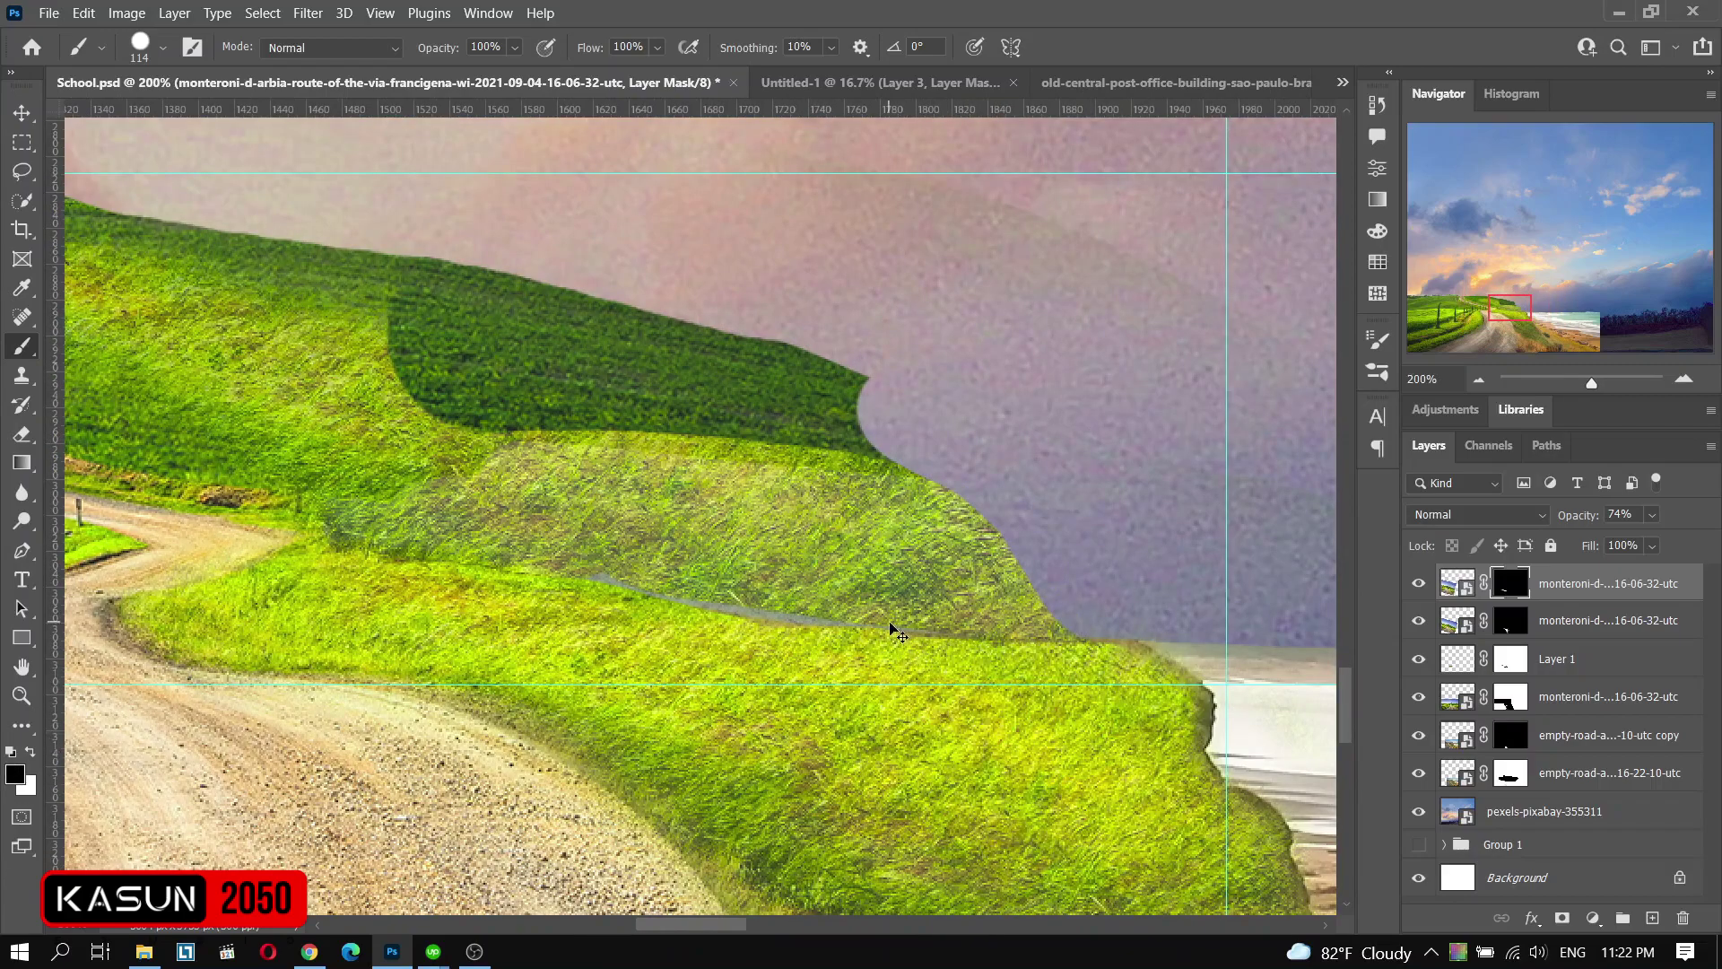
{"action": "key", "text": "ctrl+minus"}
{"action": "key", "text": "v"}
{"action": "mouse_move", "coordinate": [681, 440]}
{"action": "left_mouse_down"}
{"action": "mouse_move", "coordinate": [729, 541]}
{"action": "mouse_move", "coordinate": [729, 253]}
{"action": "mouse_move", "coordinate": [797, 539]}
{"action": "left_mouse_up"}
{"action": "left_click", "coordinate": [1511, 583], "text": "shift"}
{"action": "left_click", "coordinate": [1458, 583]}
- Mask away the bright grass over the darker hill and soften the join between the hills
{"action": "key", "text": "b"}
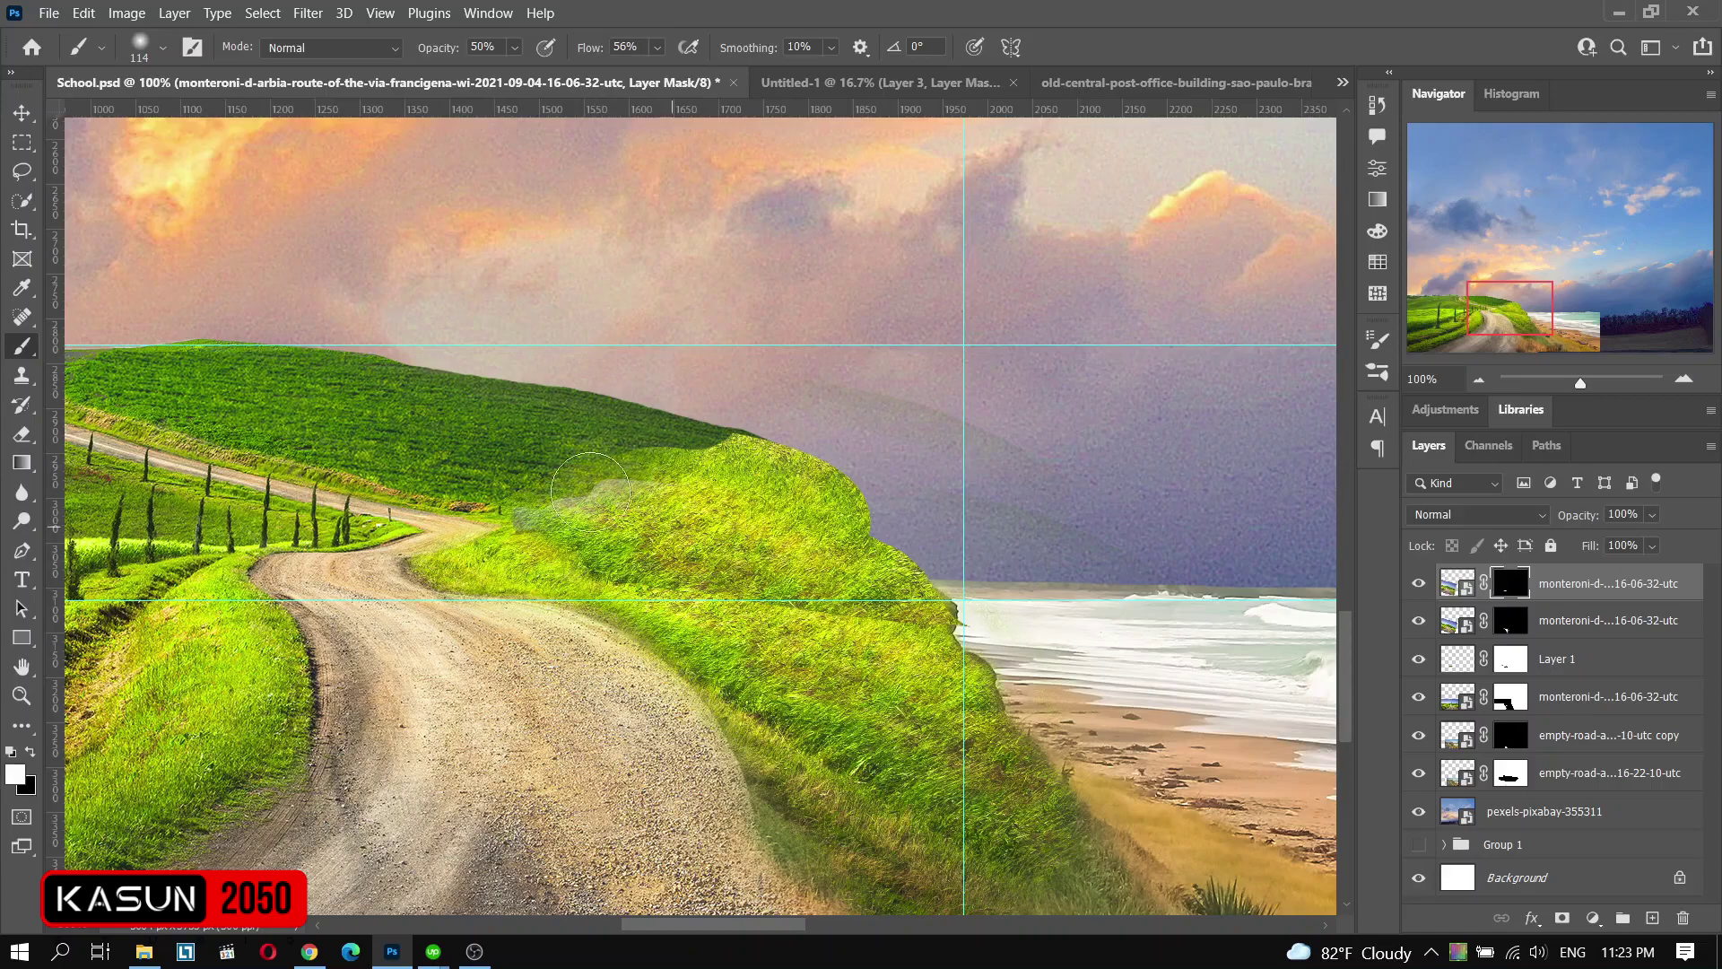
{"action": "key", "text": "ctrl+plus"}
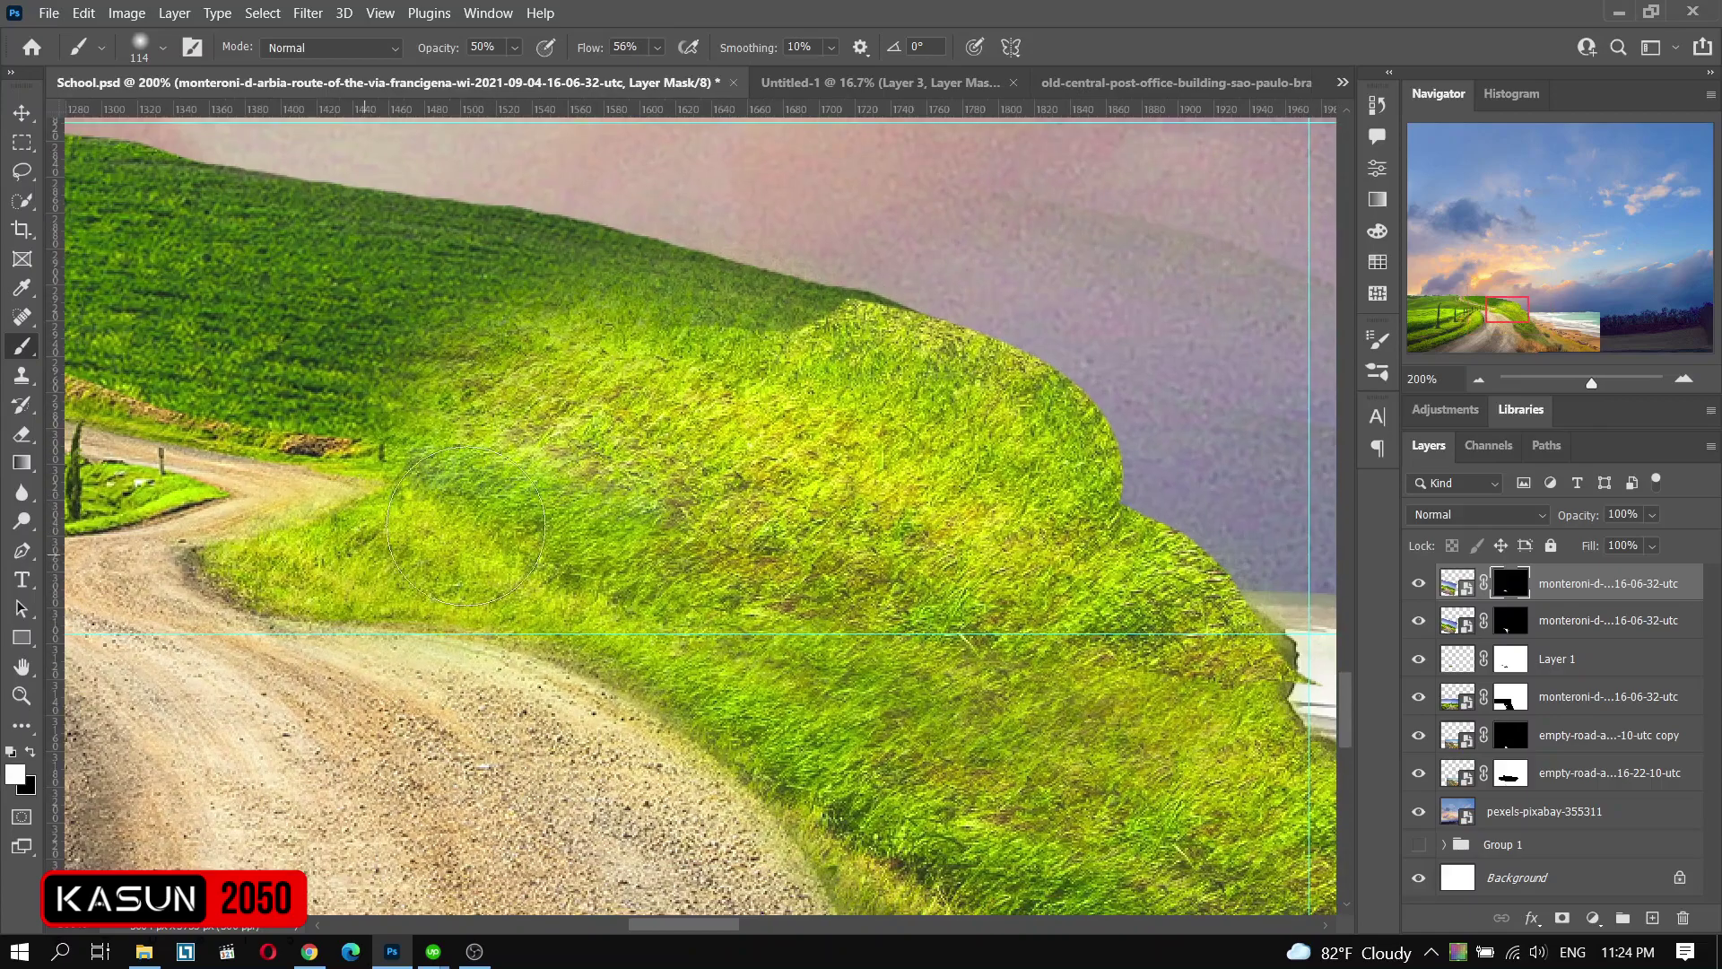
{"action": "key", "text": "x"}
{"action": "mouse_move", "coordinate": [466, 525]}
{"action": "left_mouse_down"}
{"action": "mouse_move", "coordinate": [313, 502]}
{"action": "mouse_move", "coordinate": [556, 359]}
{"action": "left_mouse_up"}
{"action": "left_click_drag", "start_coordinate": [430, 403], "coordinate": [628, 323]}
{"action": "key", "text": "bracketleft"}
{"action": "key", "text": "bracketleft"}
{"action": "left_click_drag", "start_coordinate": [448, 502], "coordinate": [365, 303]}
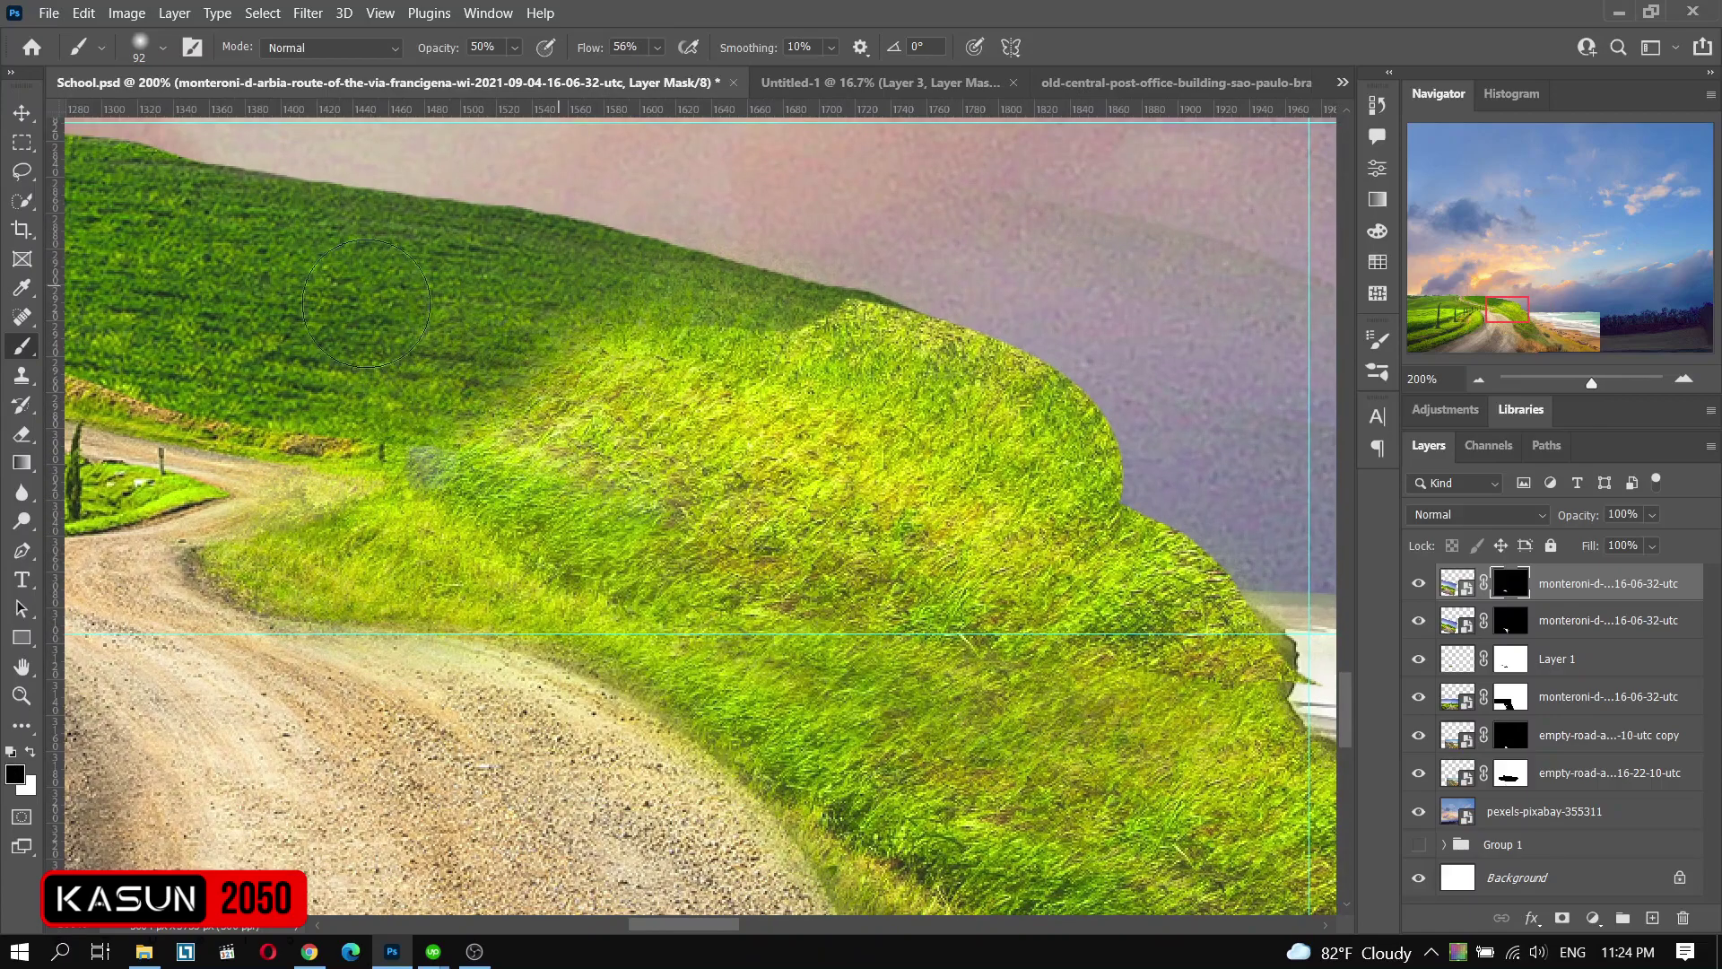
- Gently restore grass along the upper hilltop with a lower-opacity brush
{"action": "key", "text": "3"}
{"action": "key", "text": "4"}
{"action": "left_click_drag", "start_coordinate": [502, 376], "coordinate": [884, 300]}
{"action": "key", "text": "x"}
{"action": "left_click_drag", "start_coordinate": [538, 377], "coordinate": [921, 416]}
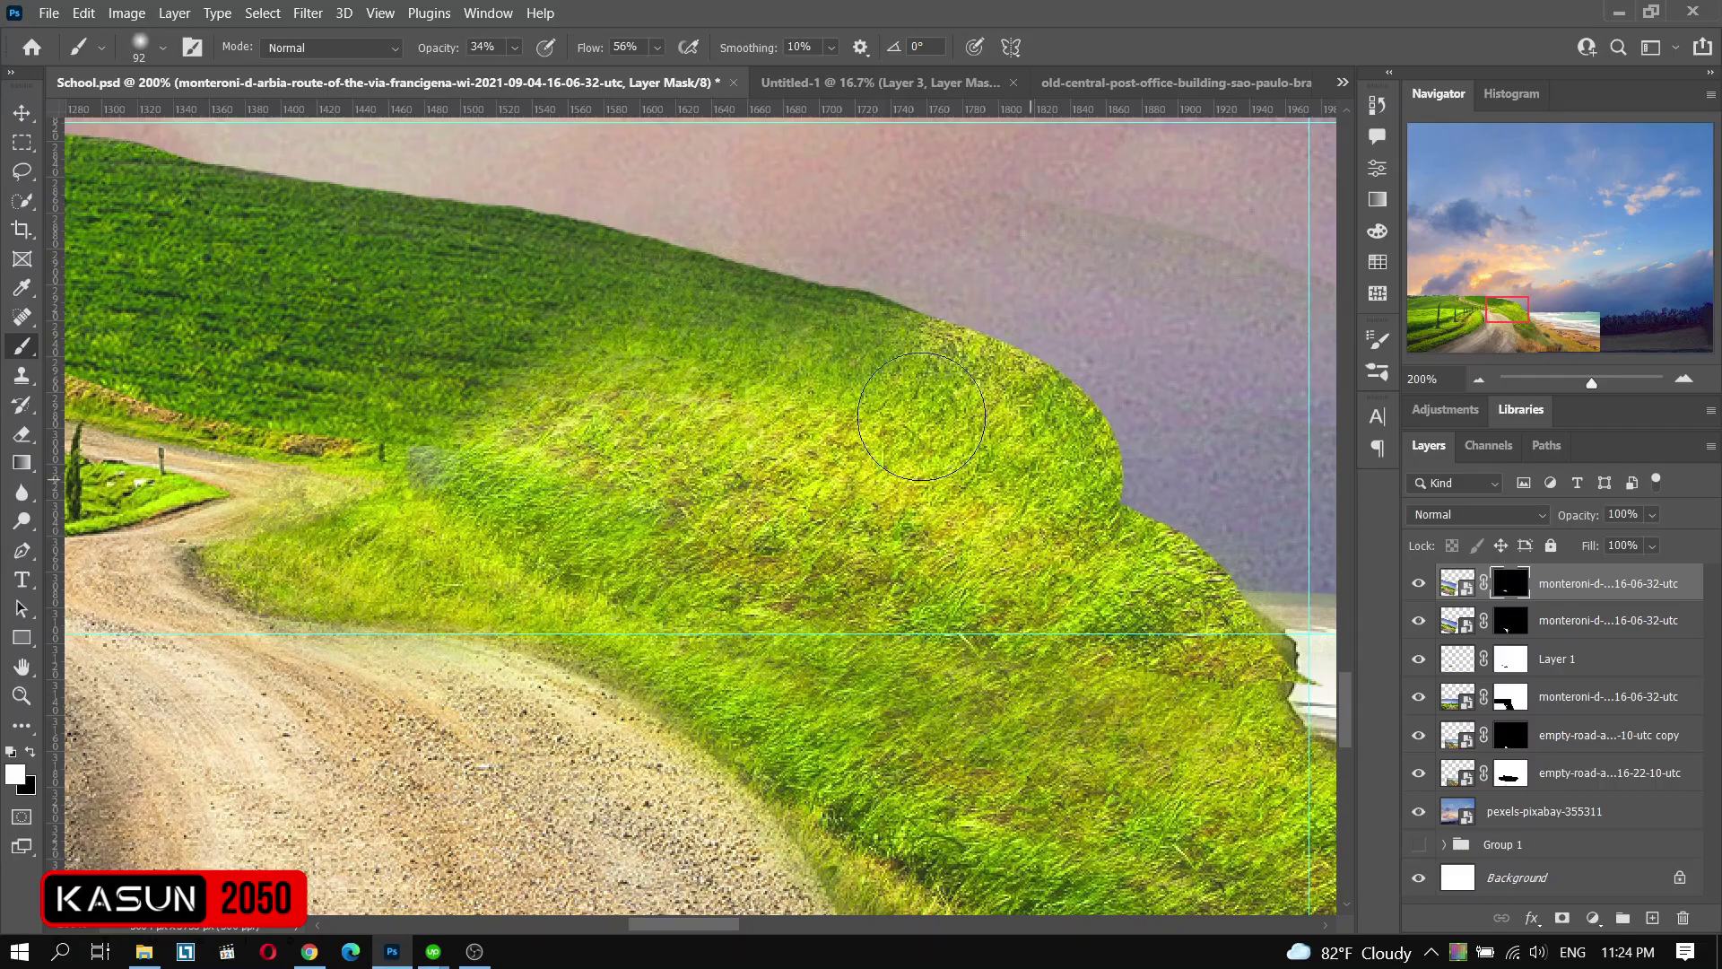
{"action": "key", "text": "ctrl+minus"}
- Target Layer 1's mask and set up a soft round brush at adjusted opacity
{"action": "key", "text": "v"}
{"action": "left_click", "coordinate": [1417, 664]}
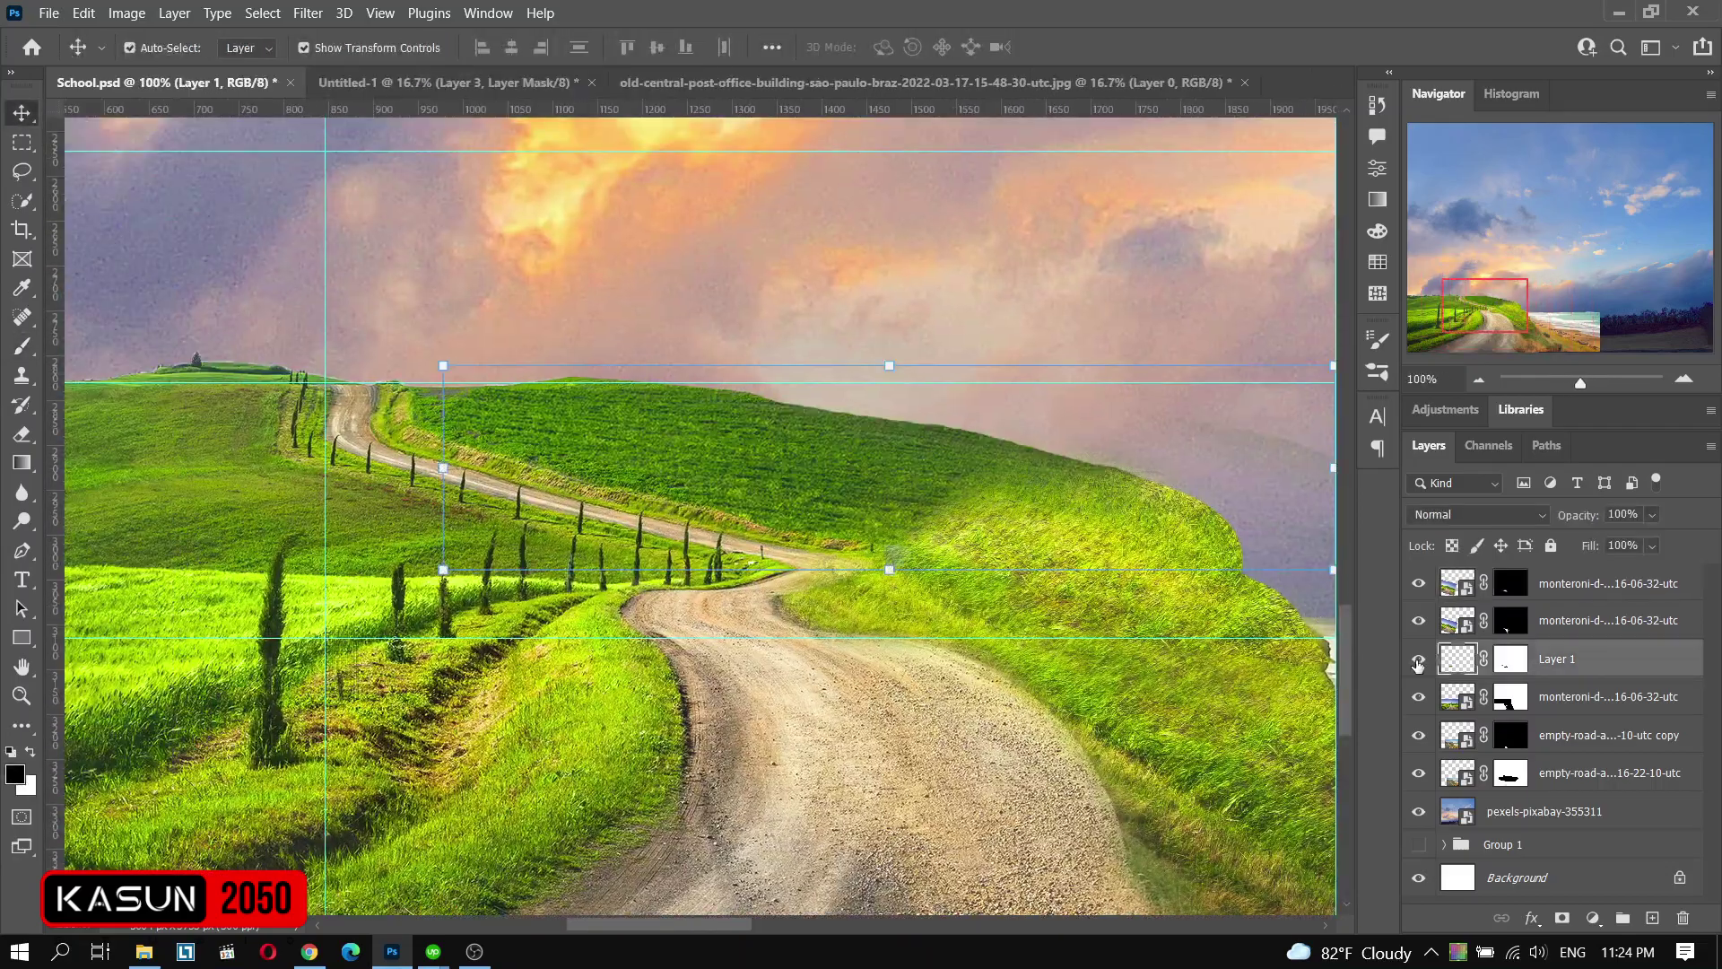
{"action": "left_click", "coordinate": [1510, 658]}
{"action": "key", "text": "b"}
{"action": "scroll", "coordinate": [397, 380], "scroll_direction": "up", "scroll_amount": 2}
{"action": "left_click_drag", "start_coordinate": [515, 47], "coordinate": [666, 76]}
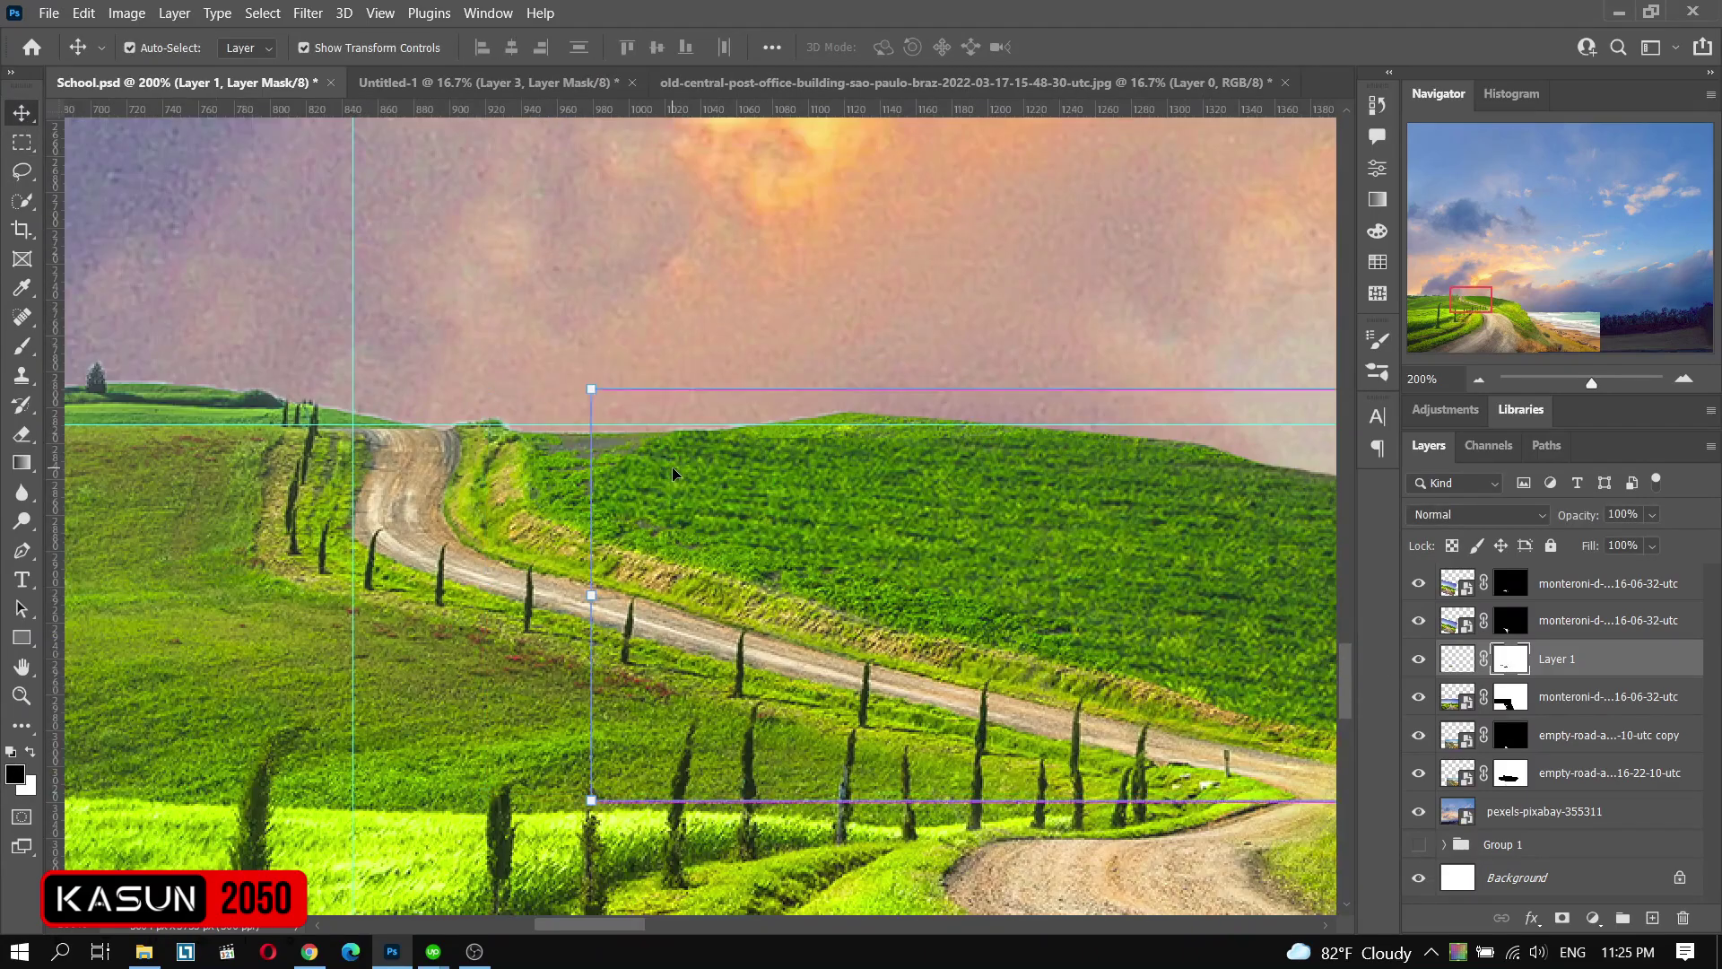
{"action": "right_click", "coordinate": [502, 429]}
{"action": "double_click", "coordinate": [613, 707]}
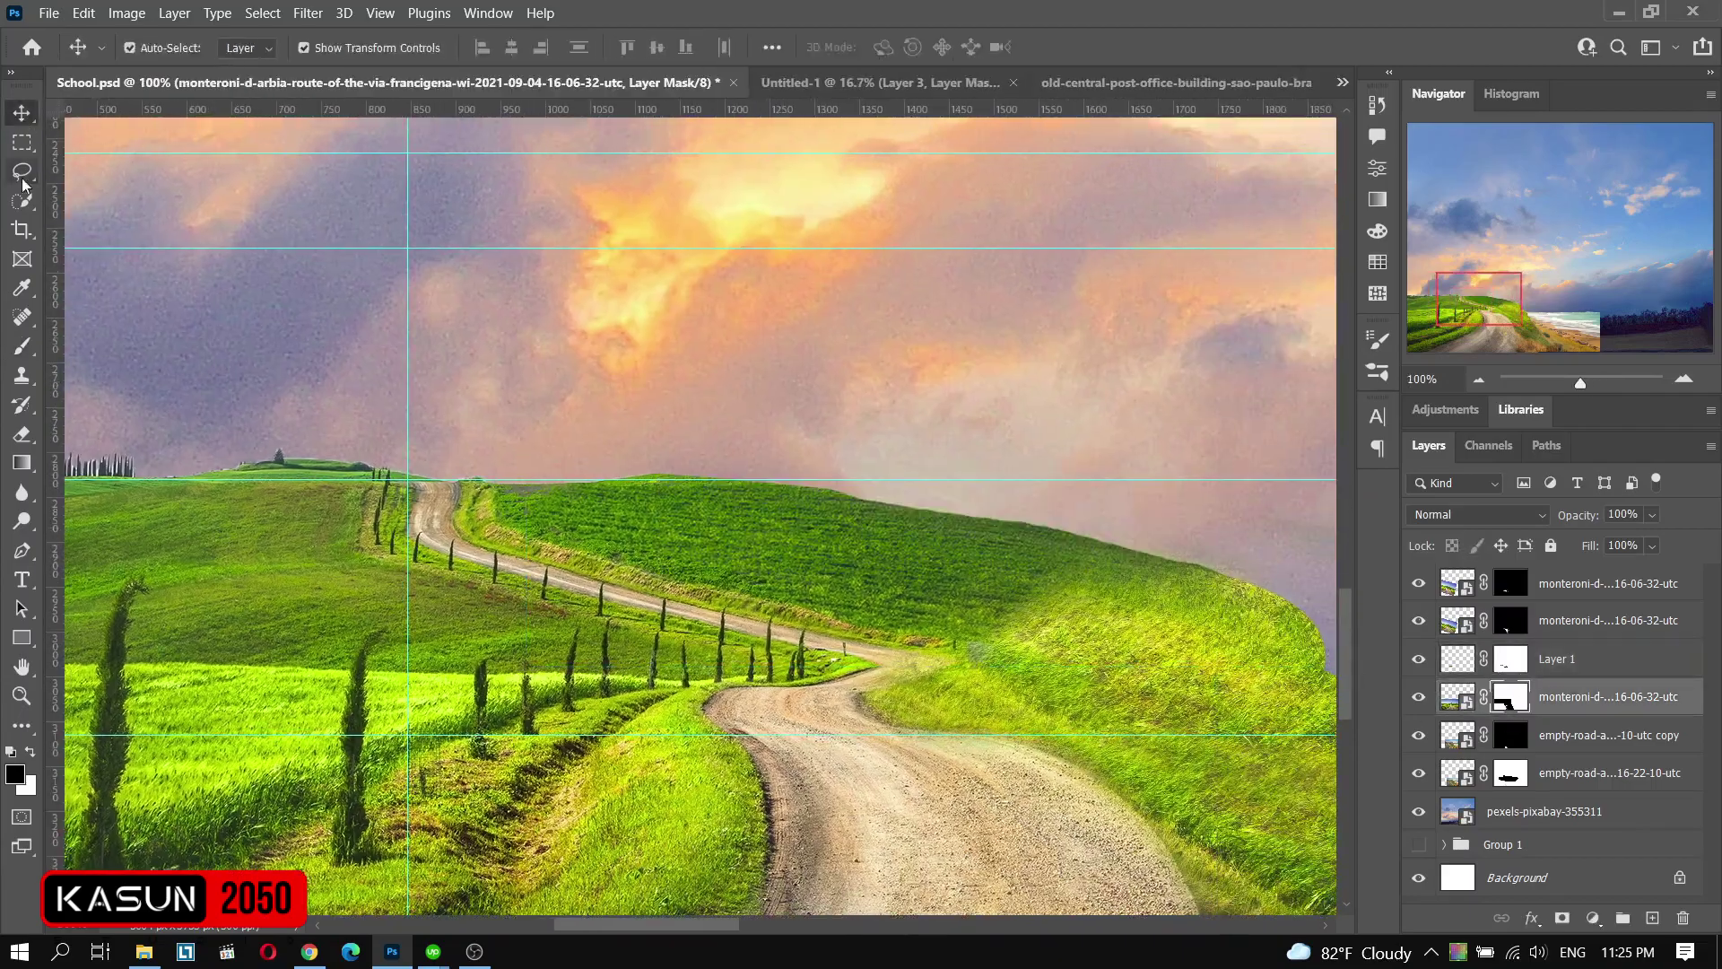
- Hide the guides, clear the selection and bring the winding road into view
{"action": "key", "text": "x"}
{"action": "left_click", "coordinate": [381, 13]}
{"action": "left_click", "coordinate": [422, 511]}
{"action": "key", "text": "ctrl+d"}
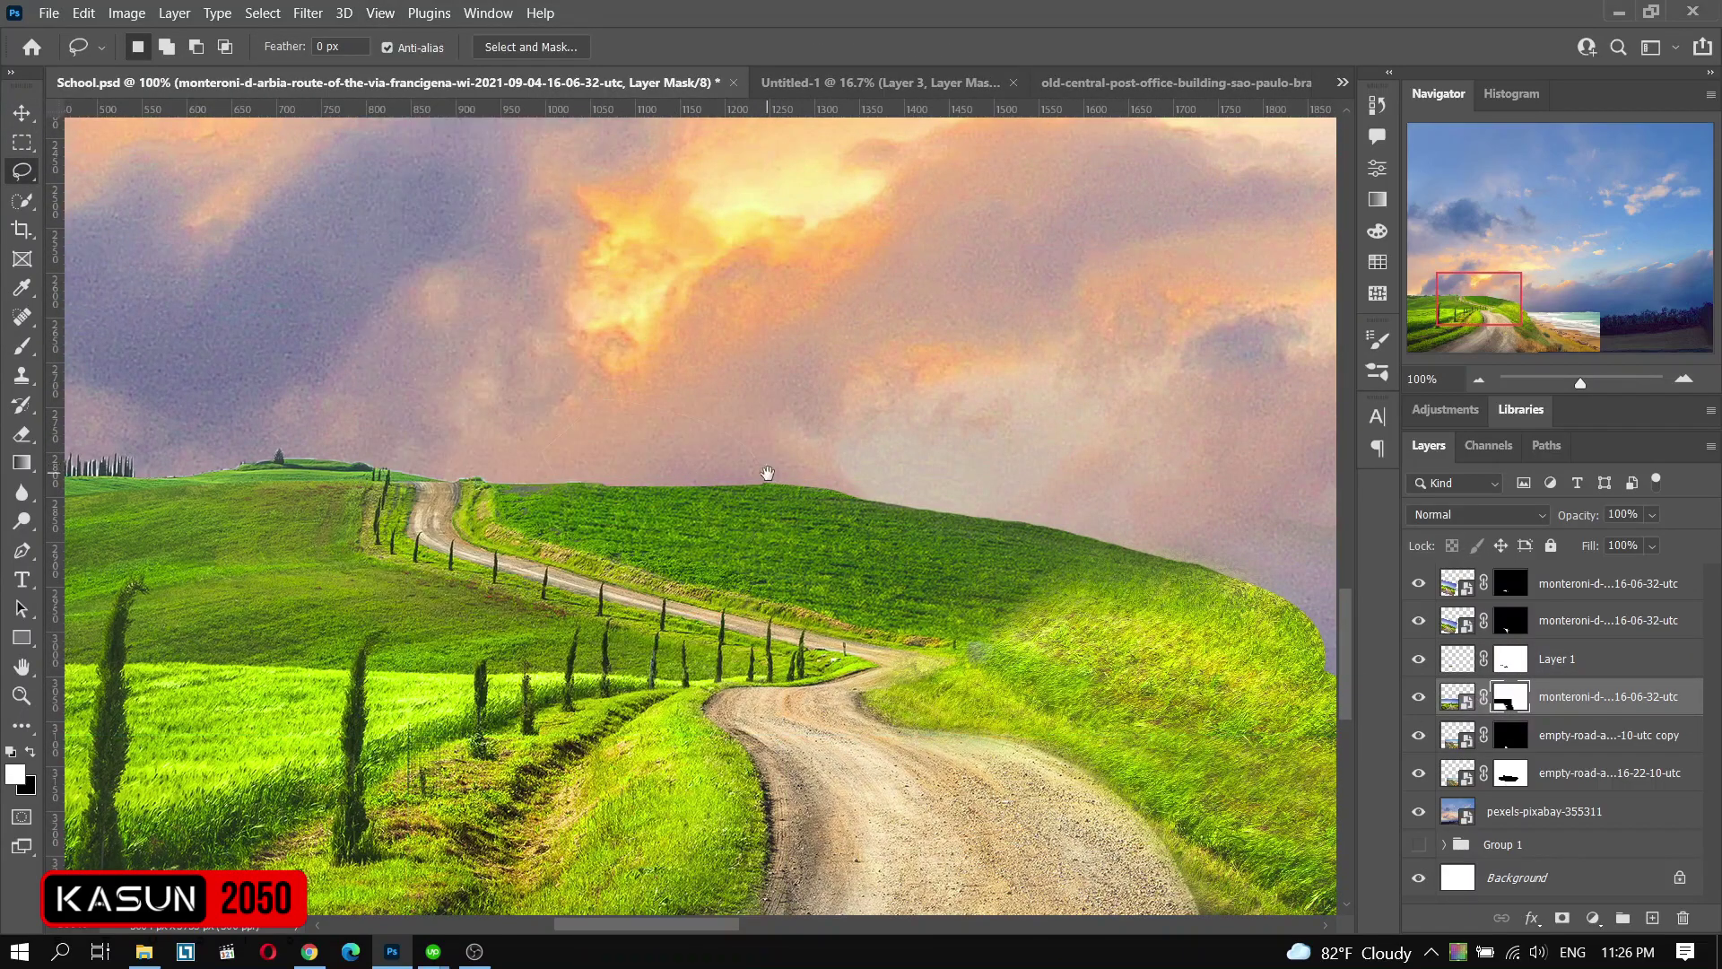
{"action": "left_click_drag", "start_coordinate": [769, 482], "coordinate": [555, 374]}
- Group the six landscape layers into Group 2 and add a Color Balance adjustment
{"action": "key", "text": "v"}
{"action": "key", "text": "ctrl+g"}
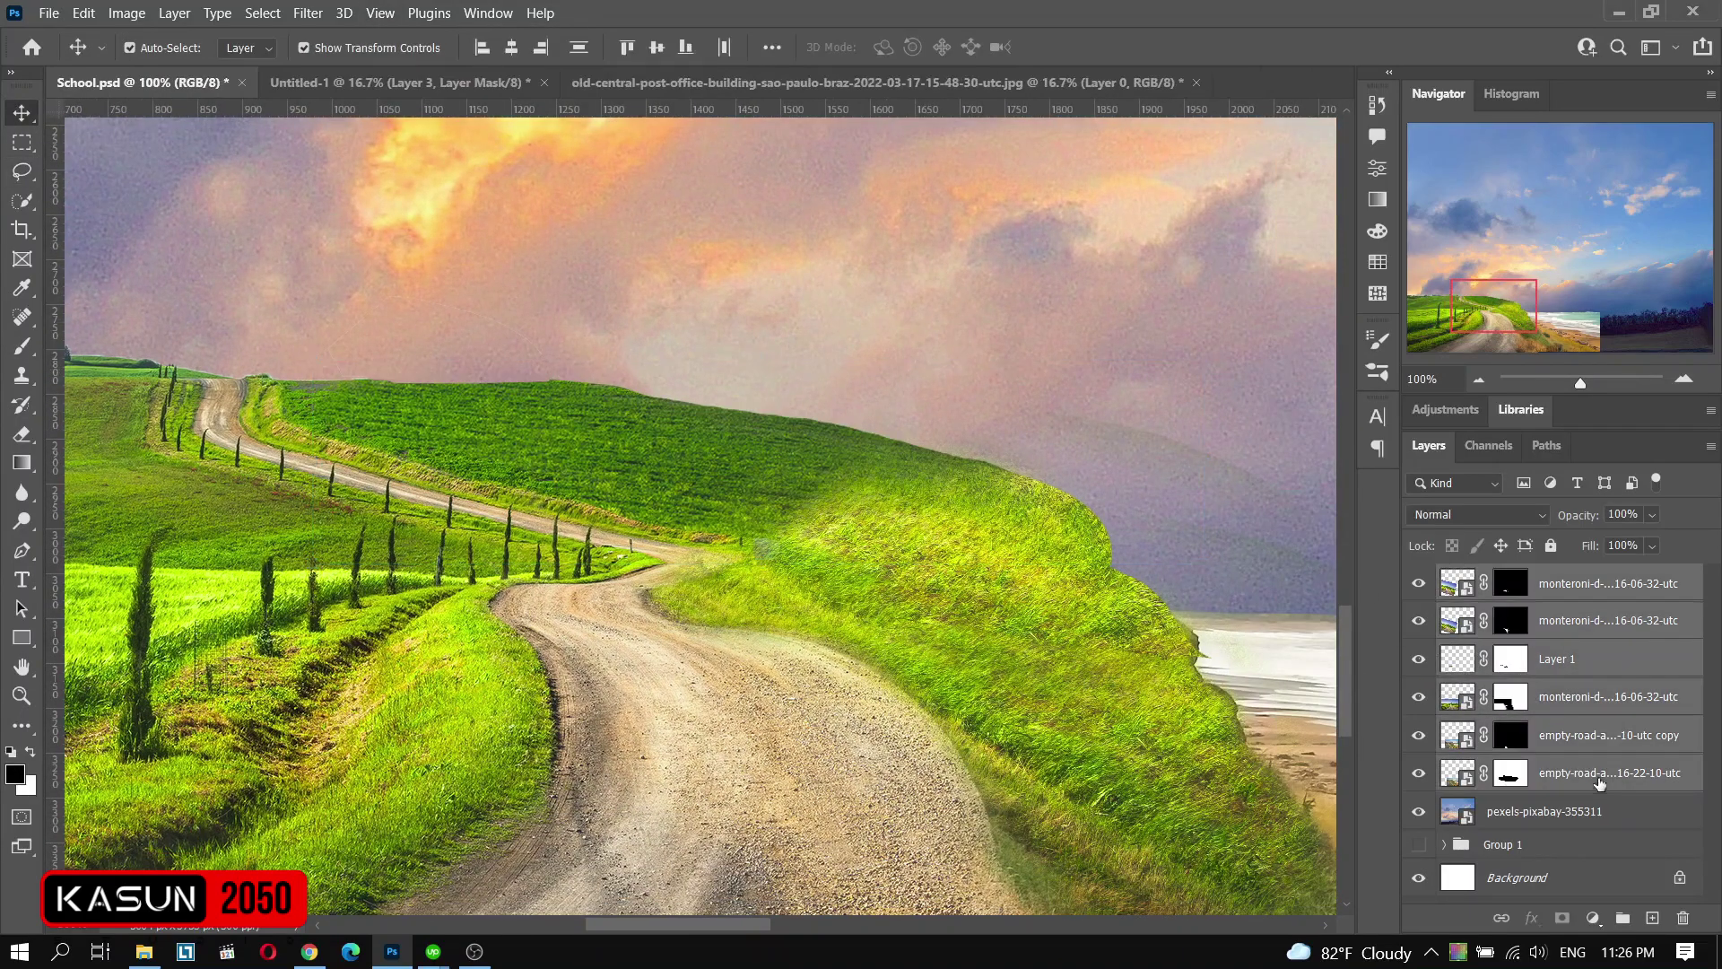
{"action": "left_click", "coordinate": [1417, 579]}
{"action": "left_click", "coordinate": [1593, 917]}
{"action": "left_click", "coordinate": [1570, 731]}
- Tint the hill slope with Color Balance 1: midtones toward green and yellow, mask inverted and painted in
{"action": "left_click_drag", "start_coordinate": [1157, 256], "coordinate": [1161, 256]}
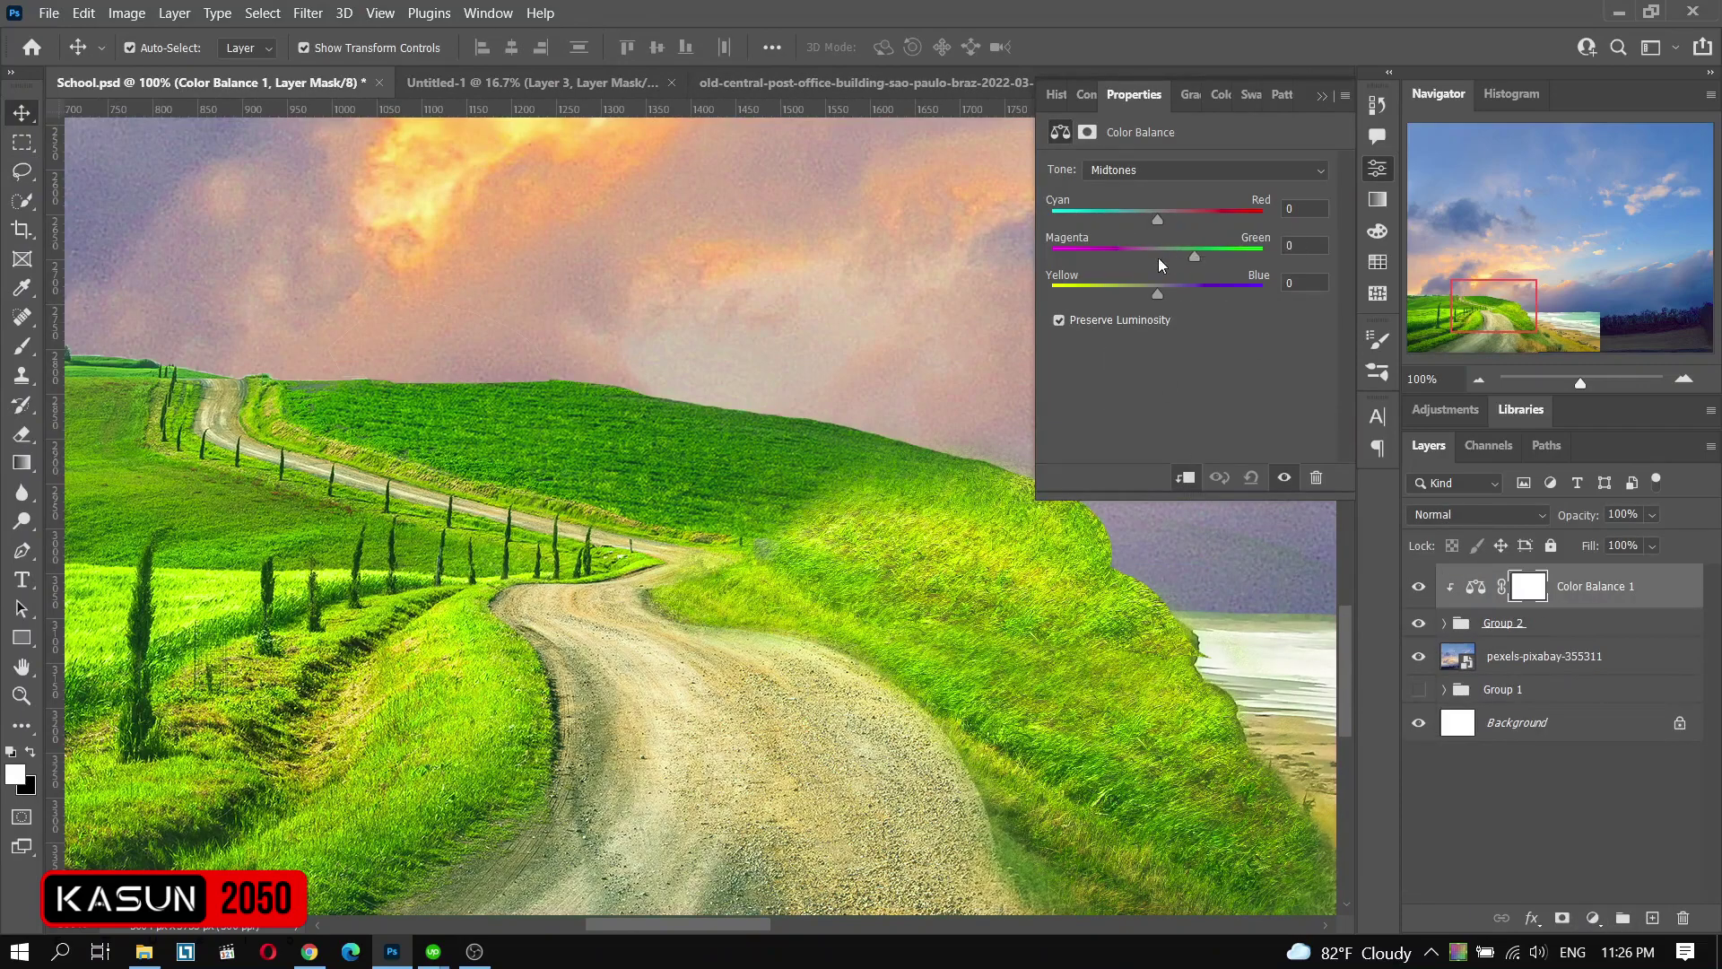
{"action": "key", "text": "ctrl+i"}
{"action": "key", "text": "b"}
{"action": "right_click", "coordinate": [578, 440]}
{"action": "key", "text": "Escape"}
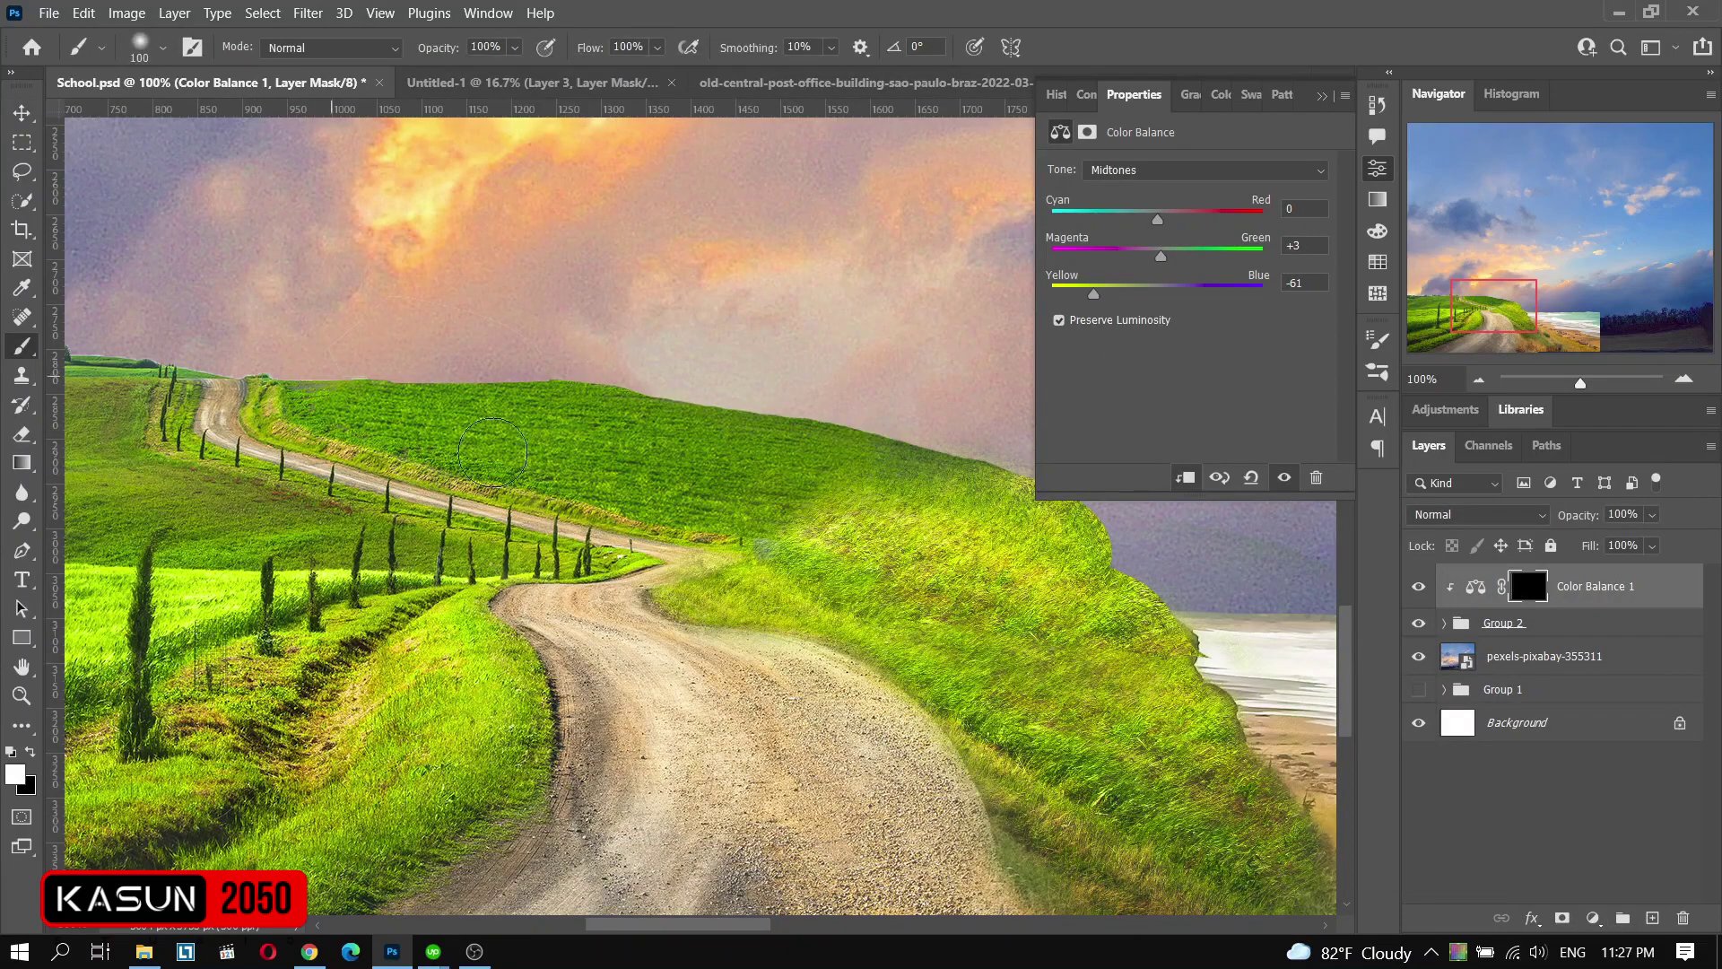
{"action": "left_click_drag", "start_coordinate": [750, 423], "coordinate": [807, 529]}
{"action": "left_click_drag", "start_coordinate": [701, 479], "coordinate": [459, 416]}
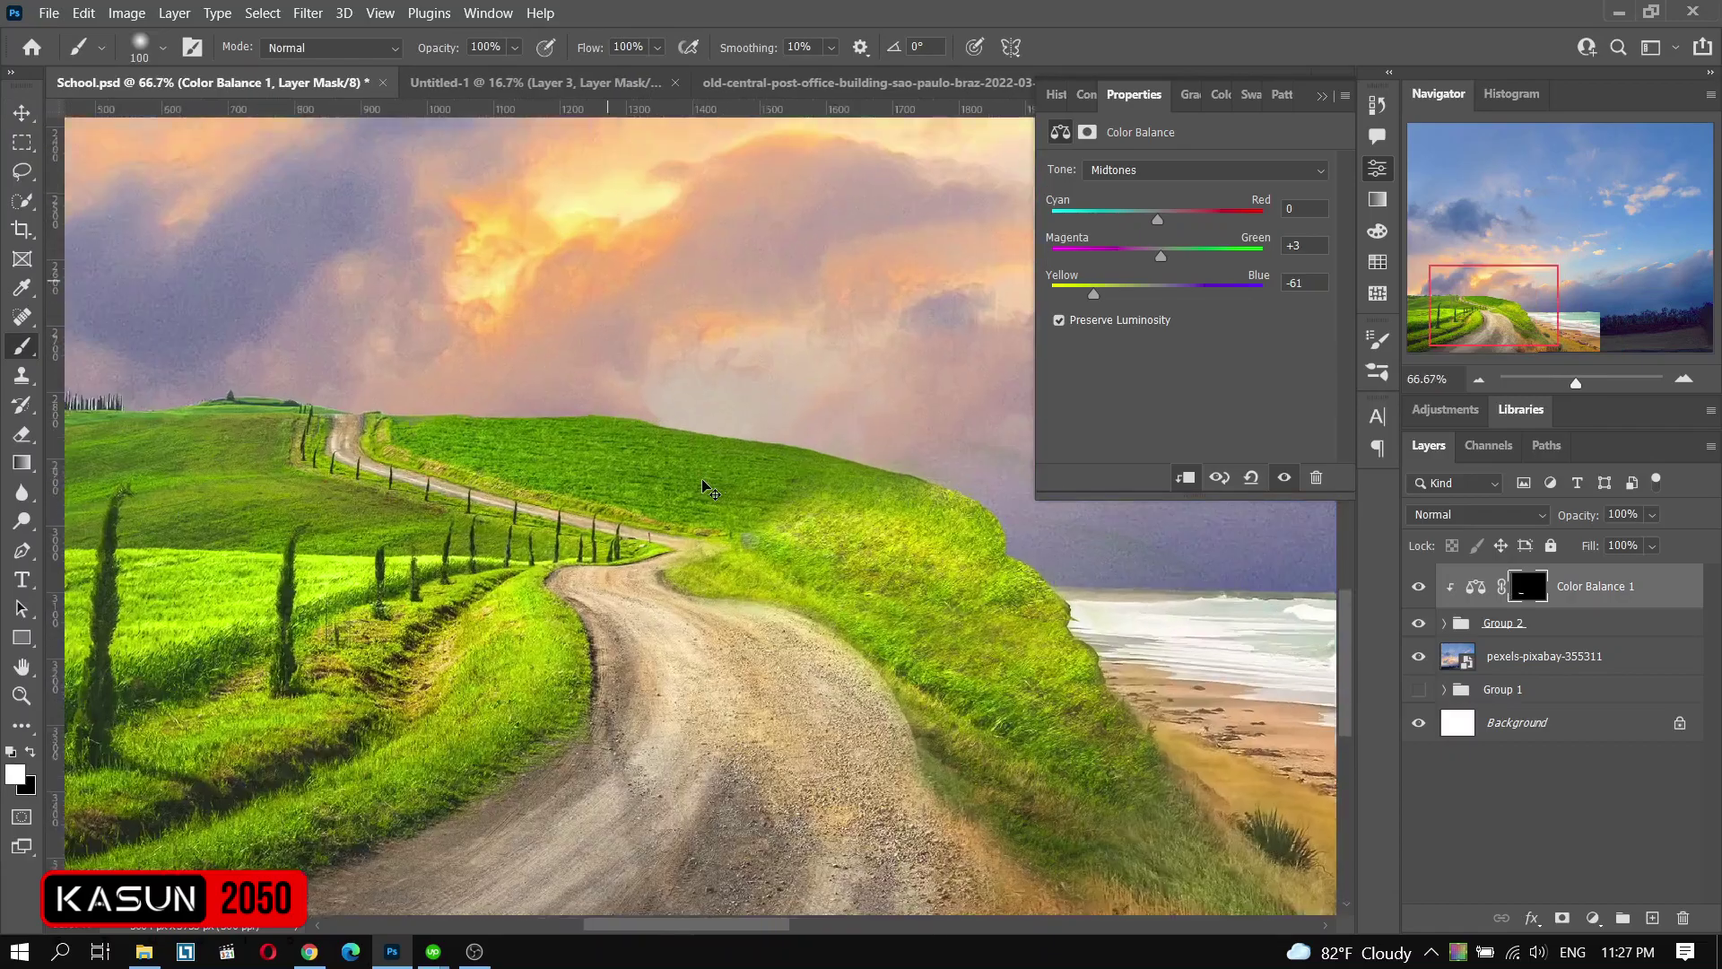
{"action": "left_click", "coordinate": [1444, 622]}
{"action": "left_click_drag", "start_coordinate": [1069, 297], "coordinate": [1067, 303]}
{"action": "key", "text": "ctrl+minus"}
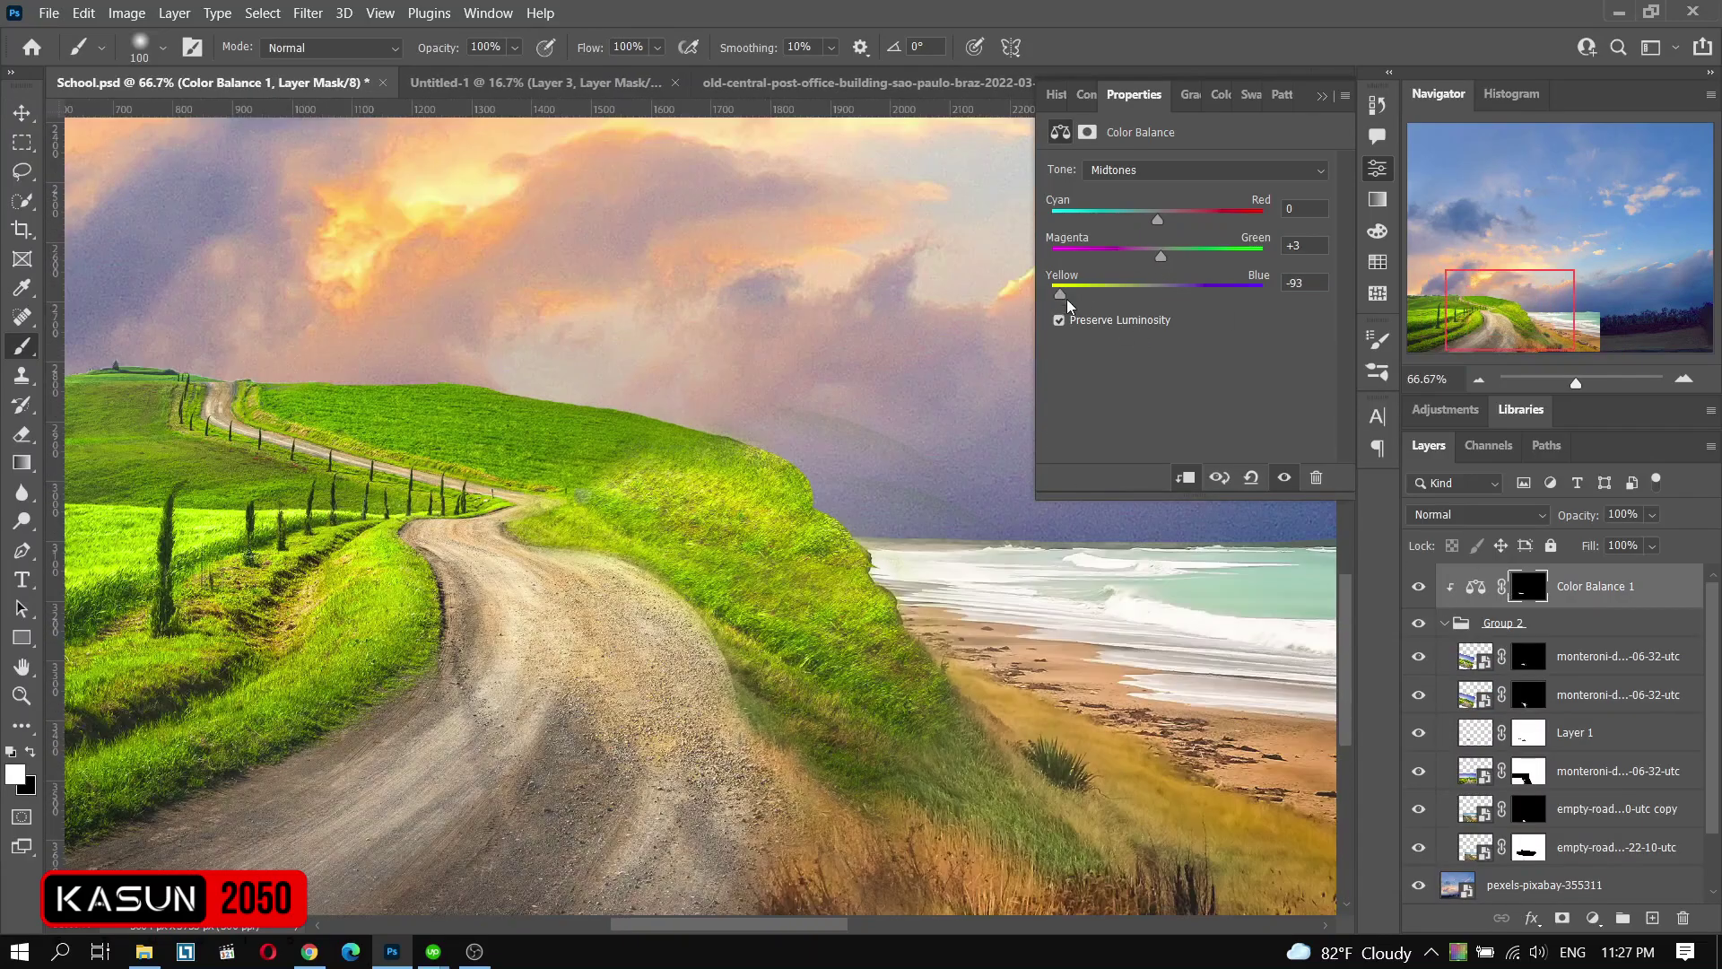
- Add a second Color Balance adjustment clipped to the top hill layer
{"action": "key", "text": "v"}
{"action": "left_click", "coordinate": [771, 573]}
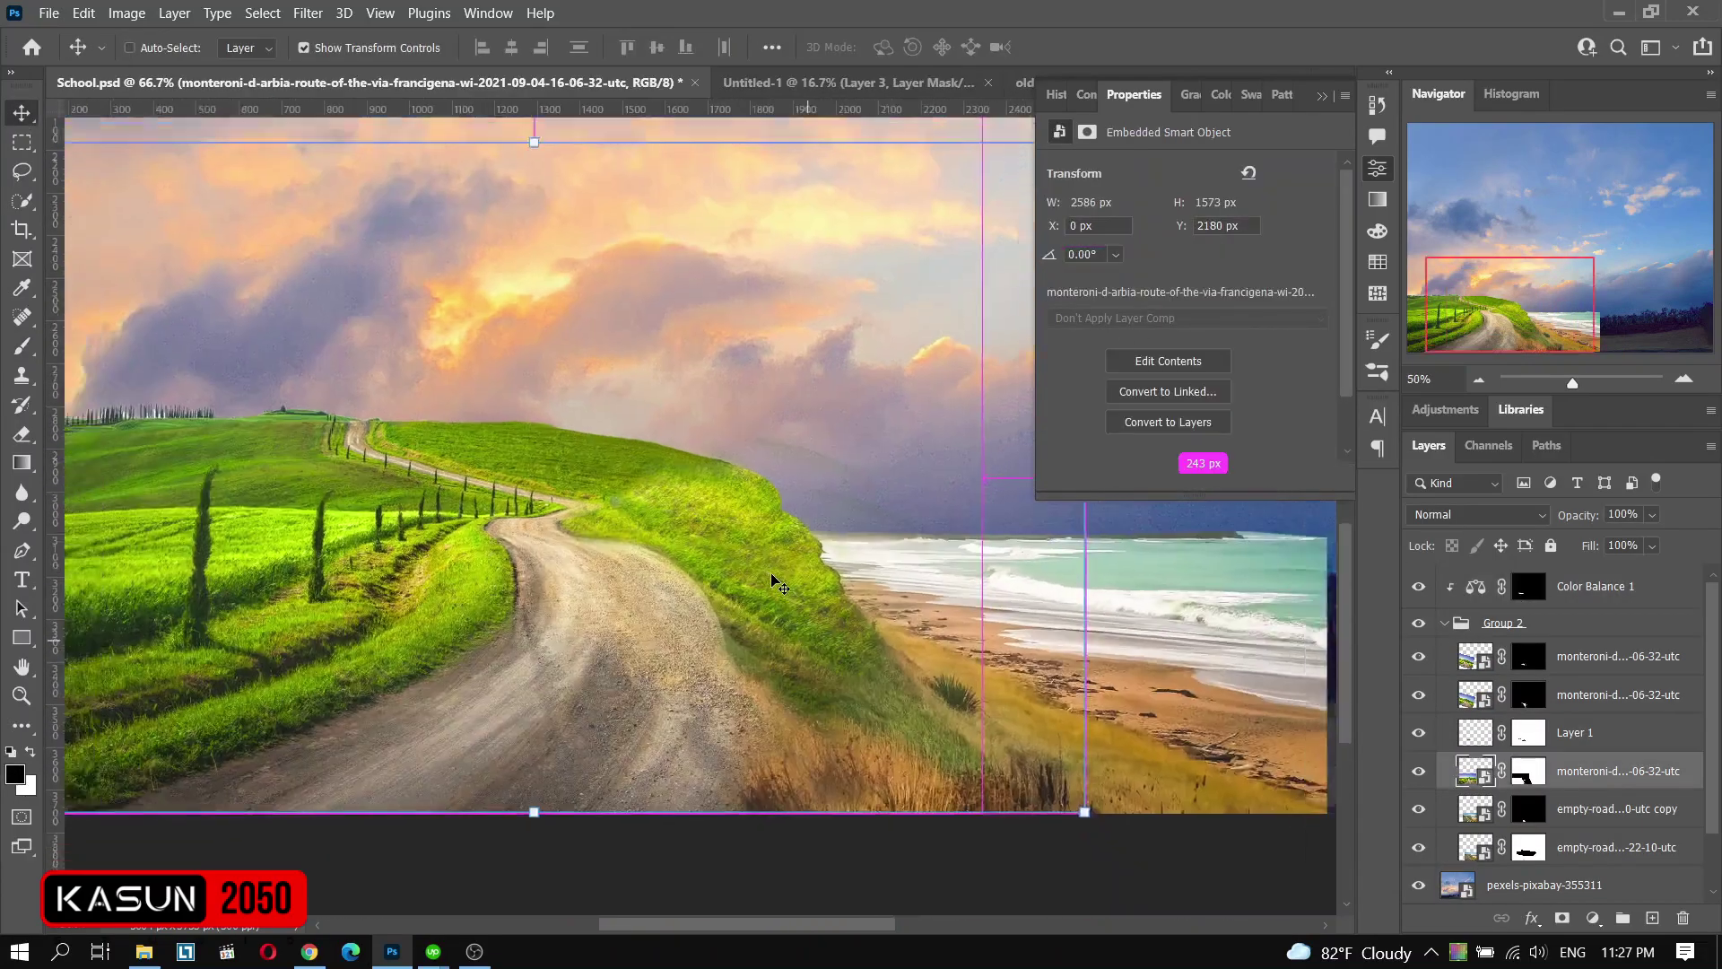
{"action": "left_click", "coordinate": [1529, 662]}
{"action": "left_click", "coordinate": [1592, 918]}
{"action": "left_click", "coordinate": [1524, 711]}
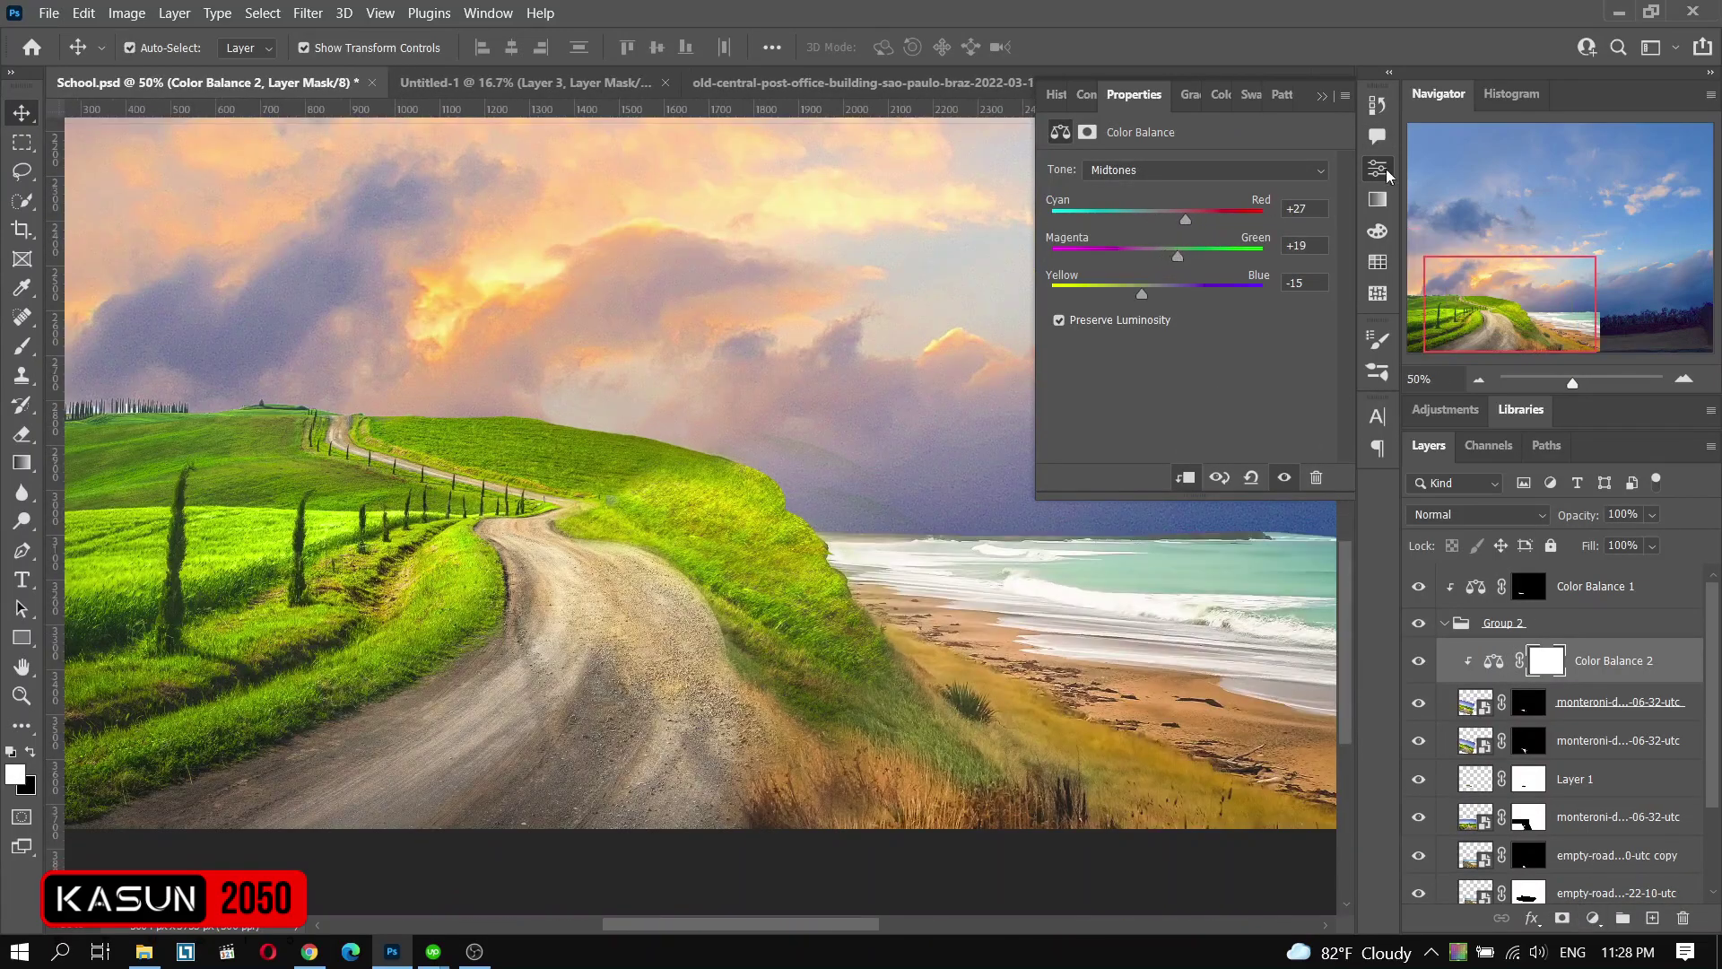
- Set up a soft brush at 35% opacity and 59% flow on the hill layer's mask
{"action": "left_click", "coordinate": [1378, 168]}
{"action": "key", "text": "ctrl+plus"}
{"action": "key", "text": "alt+["}
{"action": "key", "text": "b"}
{"action": "right_click", "coordinate": [628, 439]}
{"action": "key", "text": "Escape"}
{"action": "key", "text": "3"}
{"action": "key", "text": "5"}
{"action": "key", "text": "shift+5"}
{"action": "key", "text": "shift+9"}
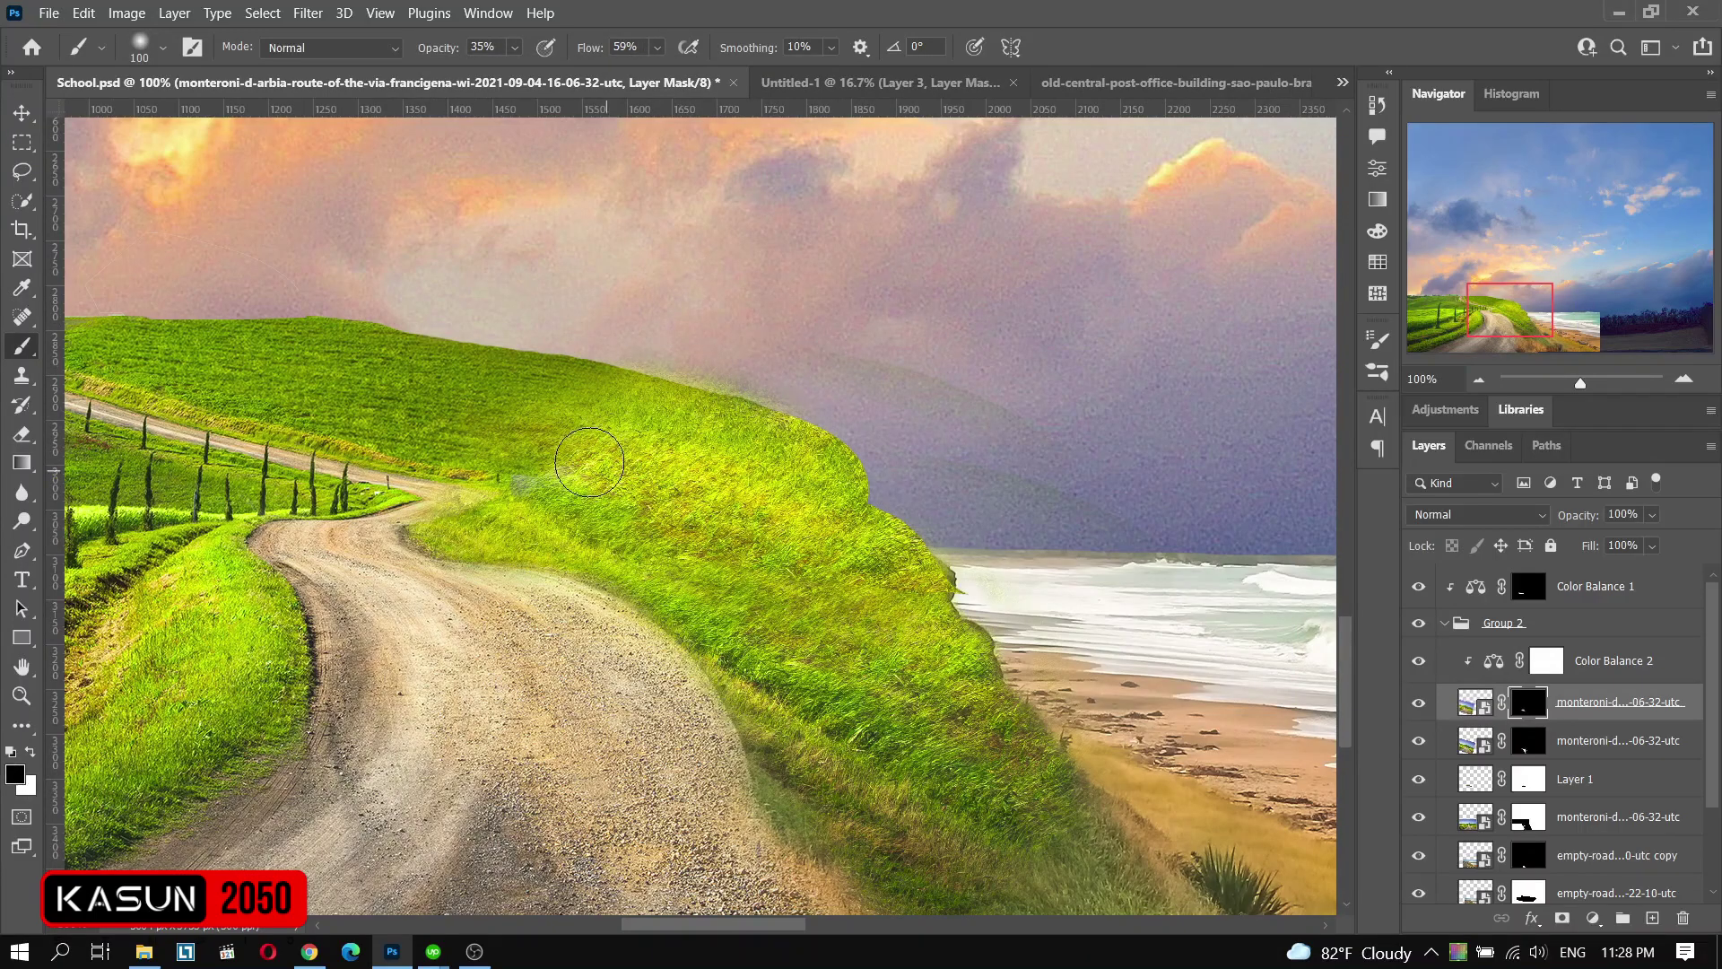
{"action": "key", "text": "x"}
{"action": "key", "text": "ctrl+minus"}
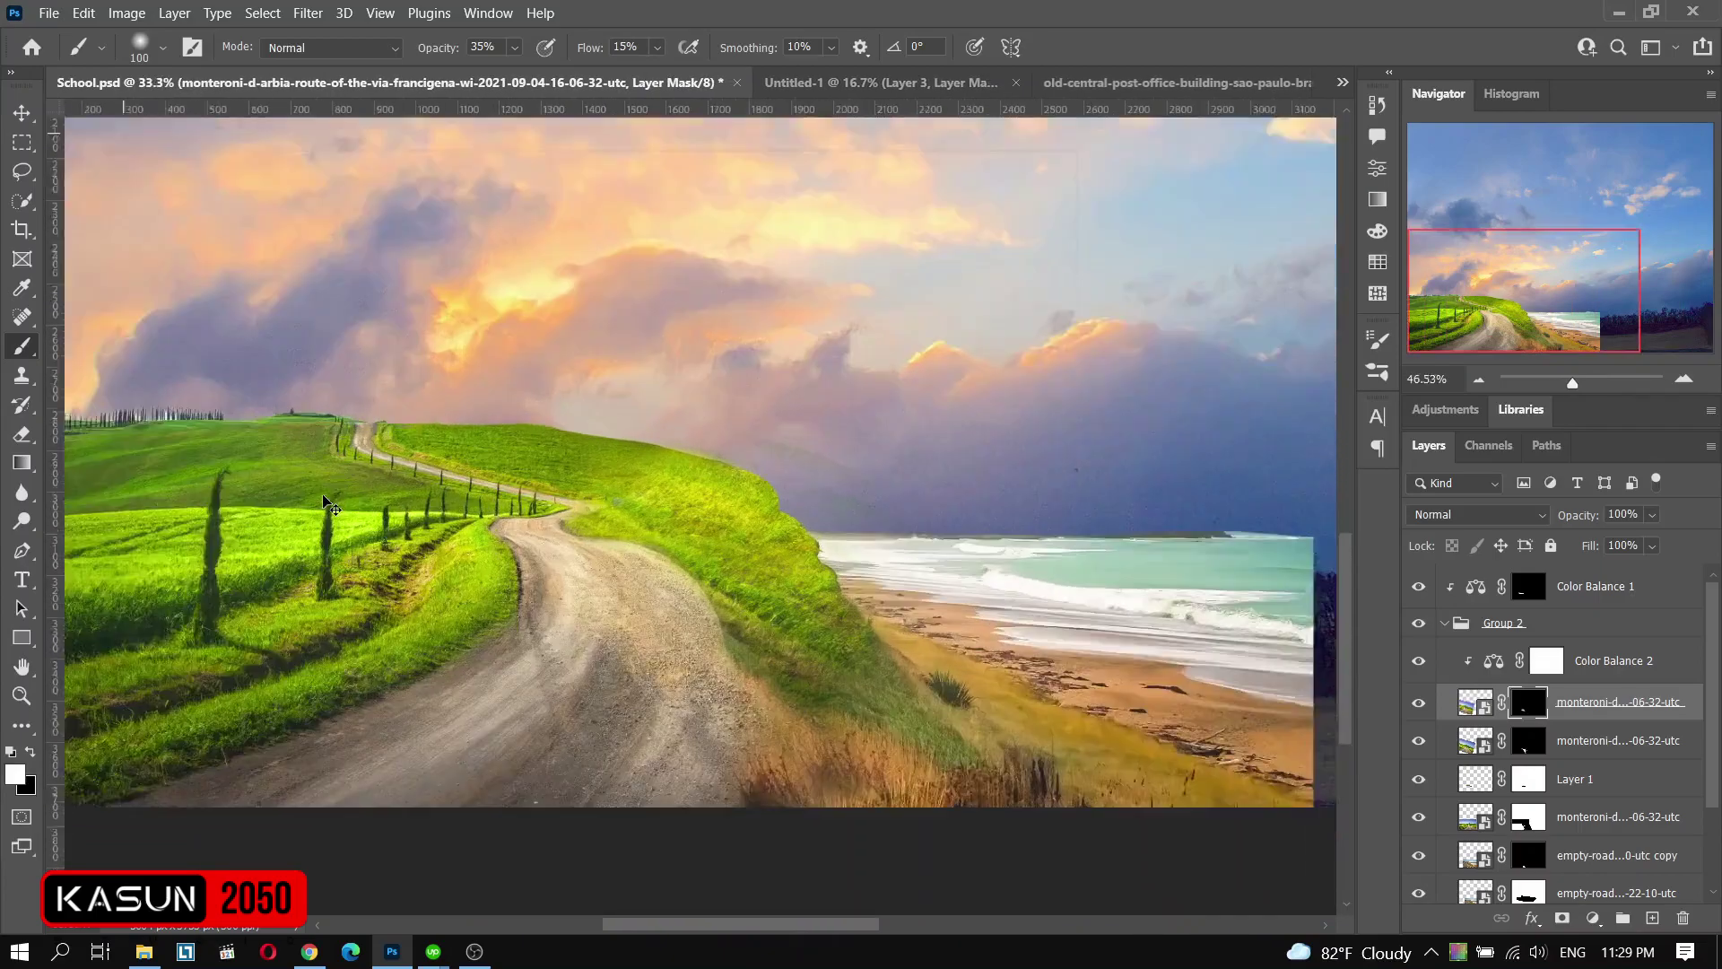
- Add a third Color Balance adjustment that warms up the beach colours
{"action": "left_click", "coordinate": [21, 112]}
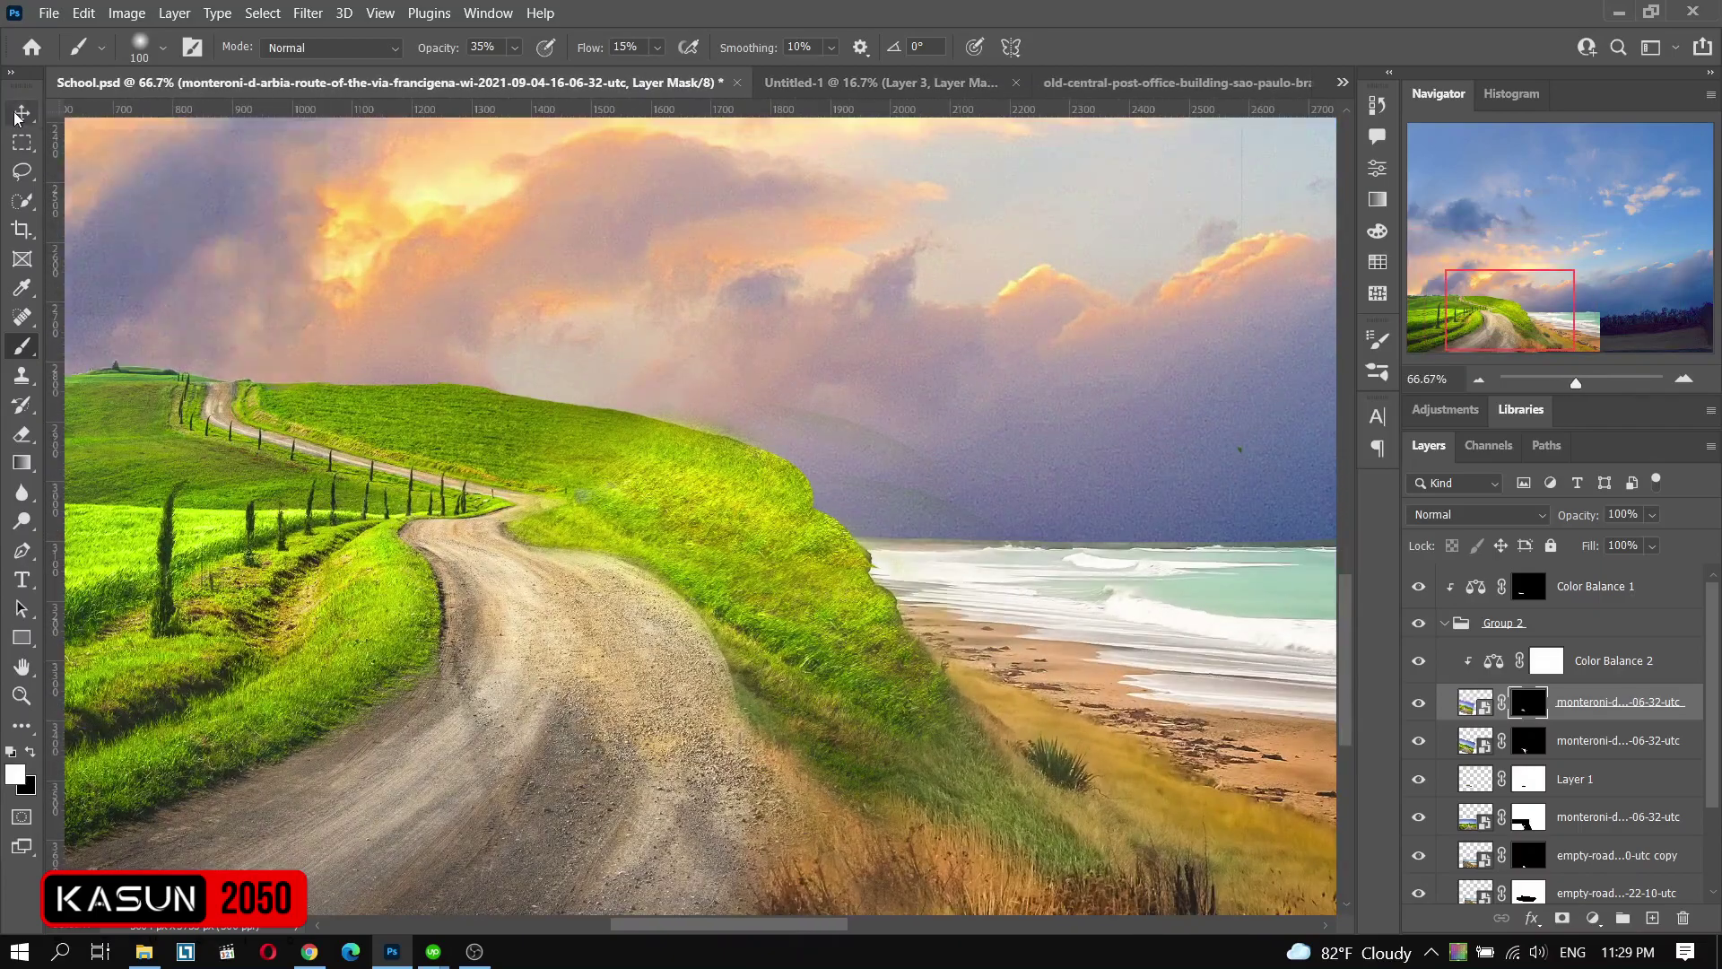
{"action": "left_click", "coordinate": [1575, 779]}
{"action": "left_click", "coordinate": [1444, 592]}
{"action": "key", "text": "b"}
{"action": "key", "text": "x"}
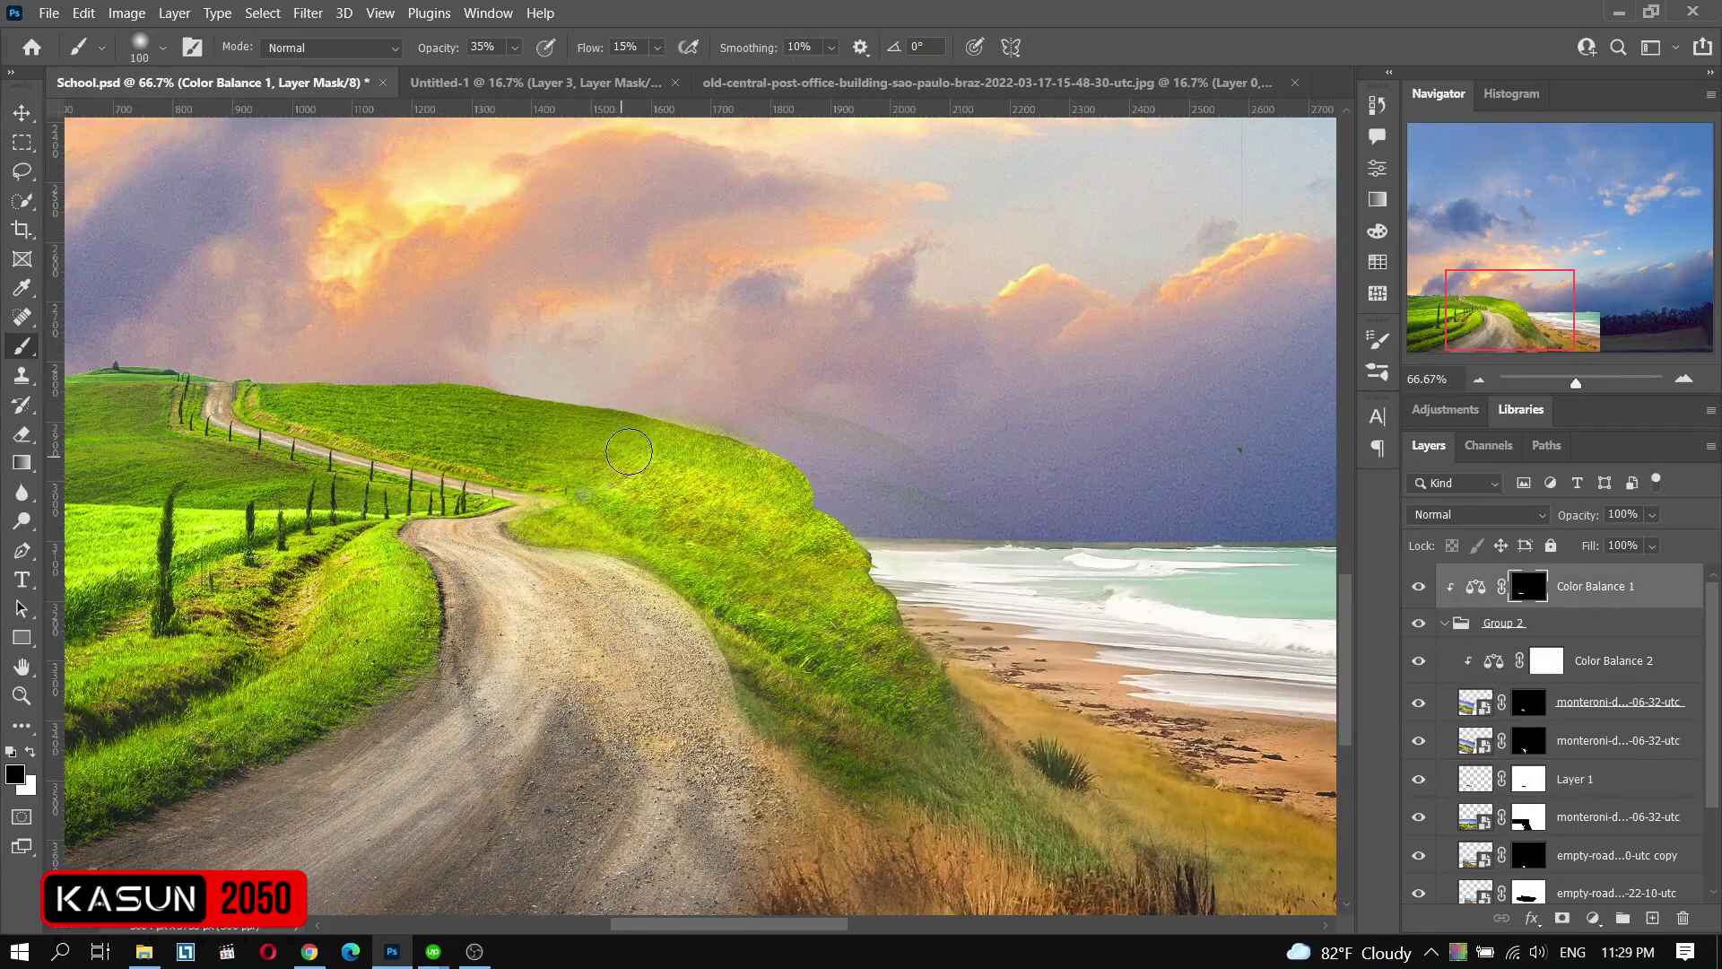
{"action": "left_click", "coordinate": [1480, 704]}
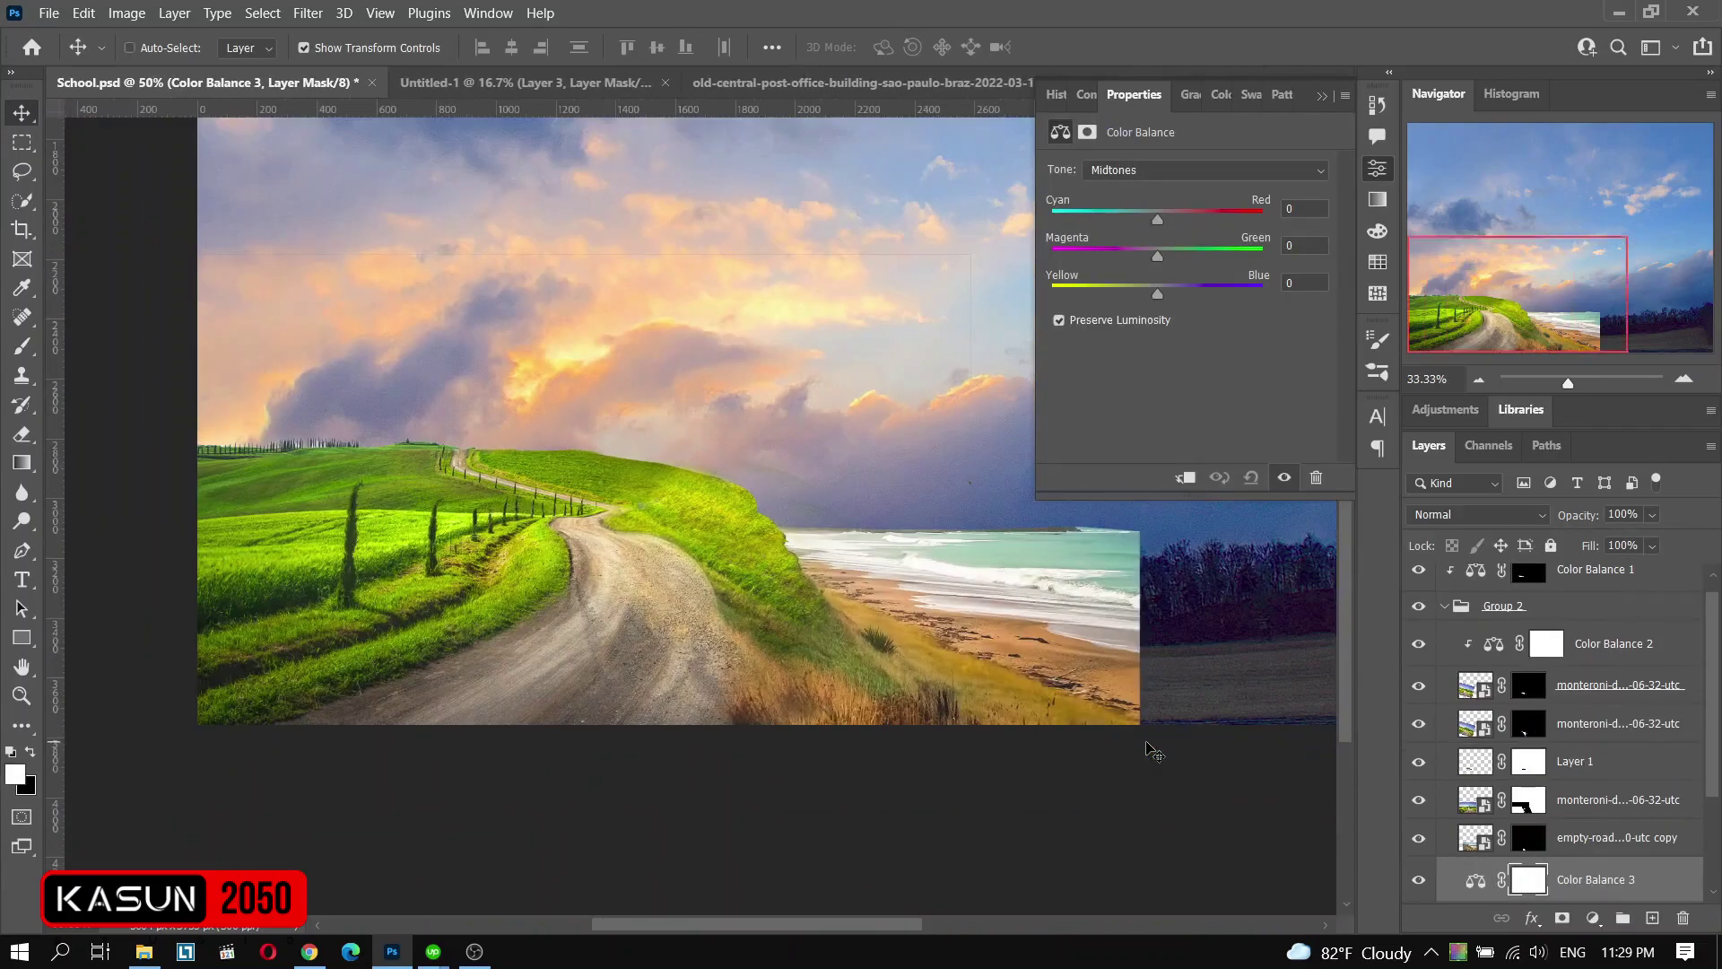
{"action": "mouse_move", "coordinate": [1157, 294]}
{"action": "left_mouse_down"}
{"action": "mouse_move", "coordinate": [1123, 292]}
{"action": "mouse_move", "coordinate": [1156, 257]}
{"action": "left_mouse_up"}
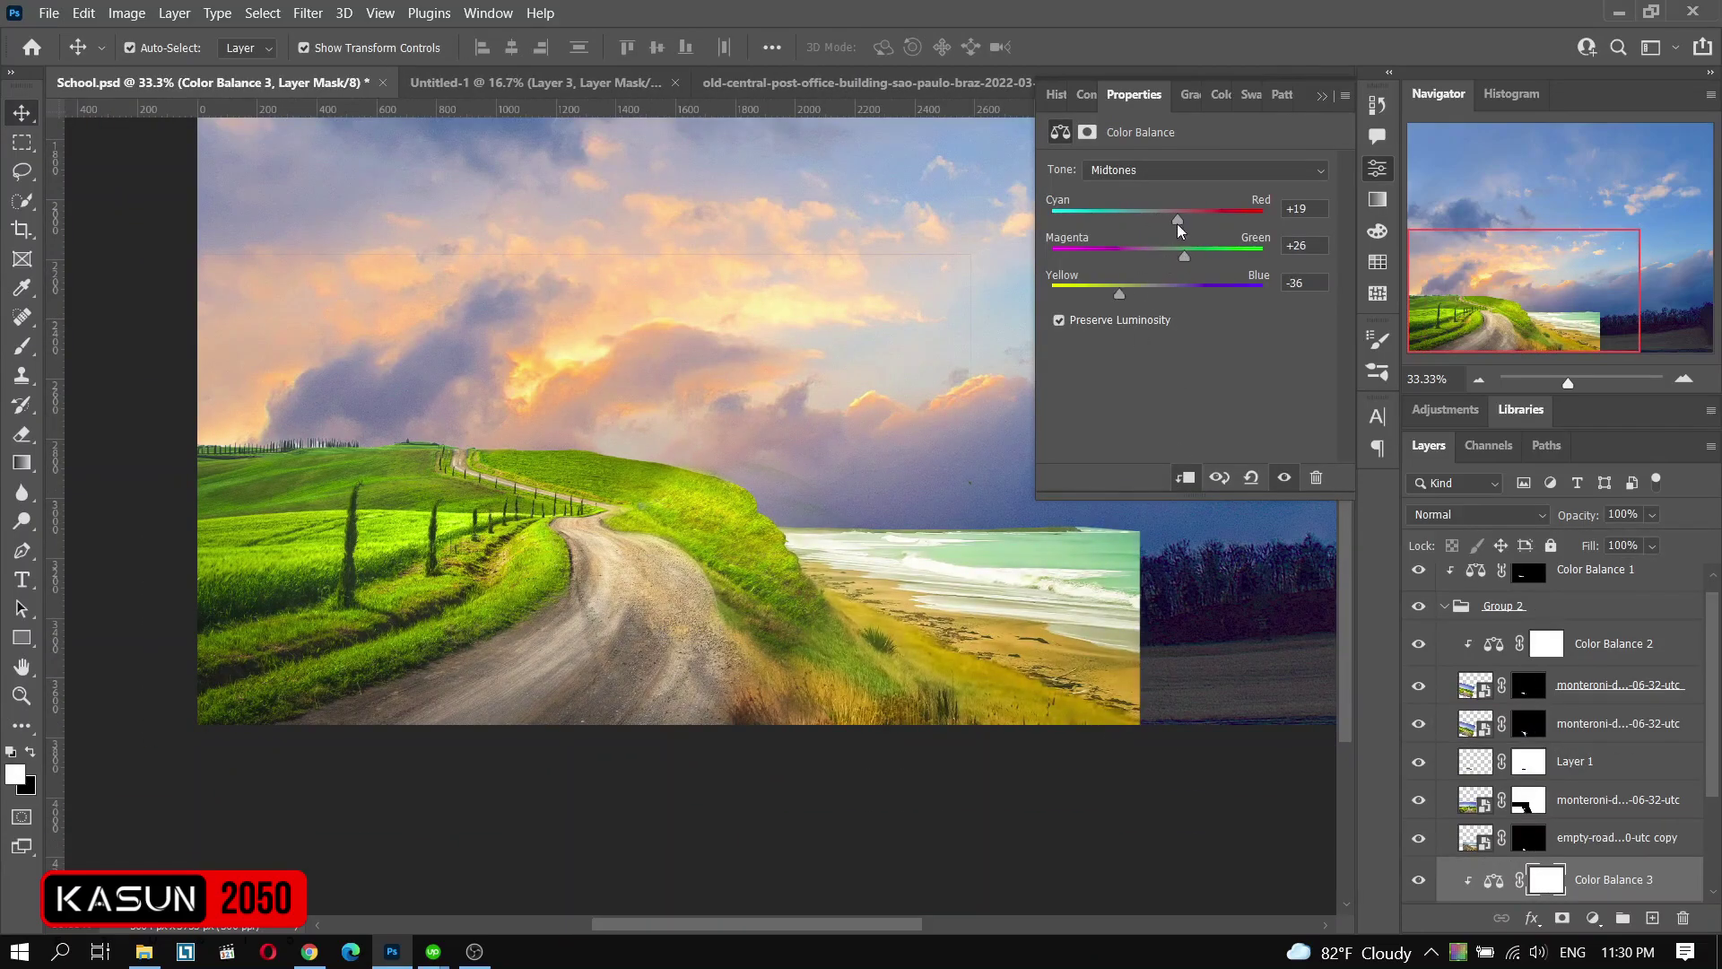
- Select the hill layer's mask and choose a brush for painting it
{"action": "key", "text": "ctrl+plus"}
{"action": "key", "text": "ctrl+plus"}
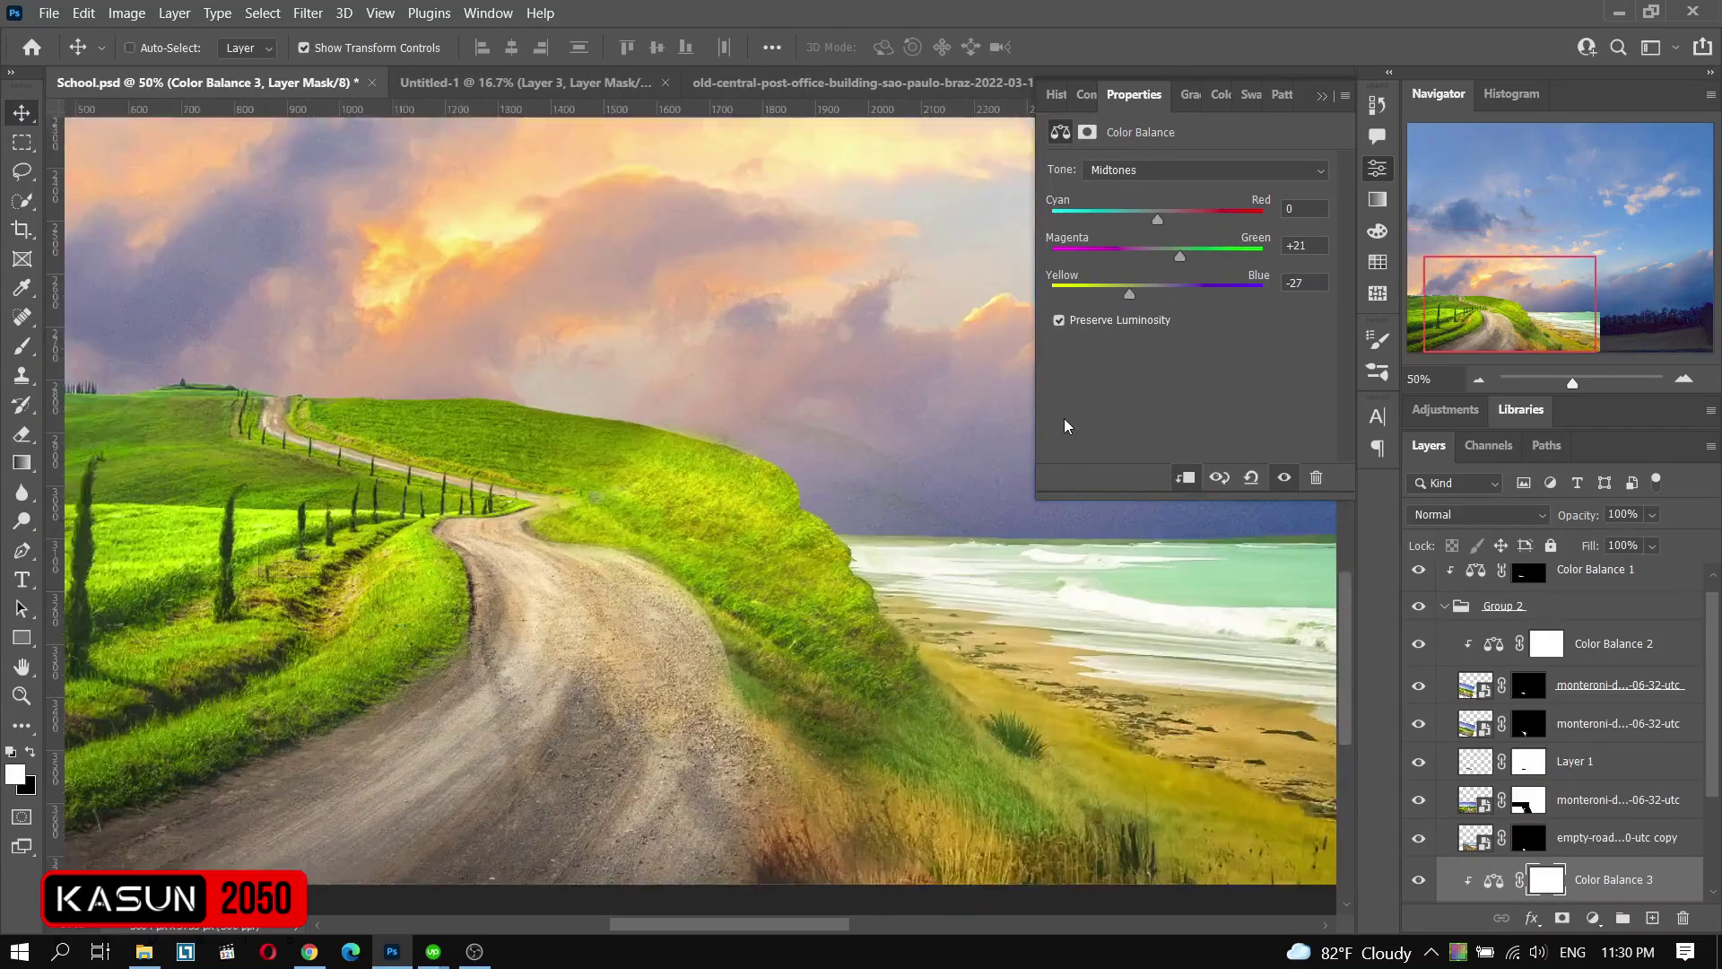
{"action": "left_click", "coordinate": [1378, 168]}
{"action": "left_click", "coordinate": [1529, 723]}
{"action": "key", "text": "b"}
{"action": "right_click", "coordinate": [859, 339]}
{"action": "key", "text": "Return"}
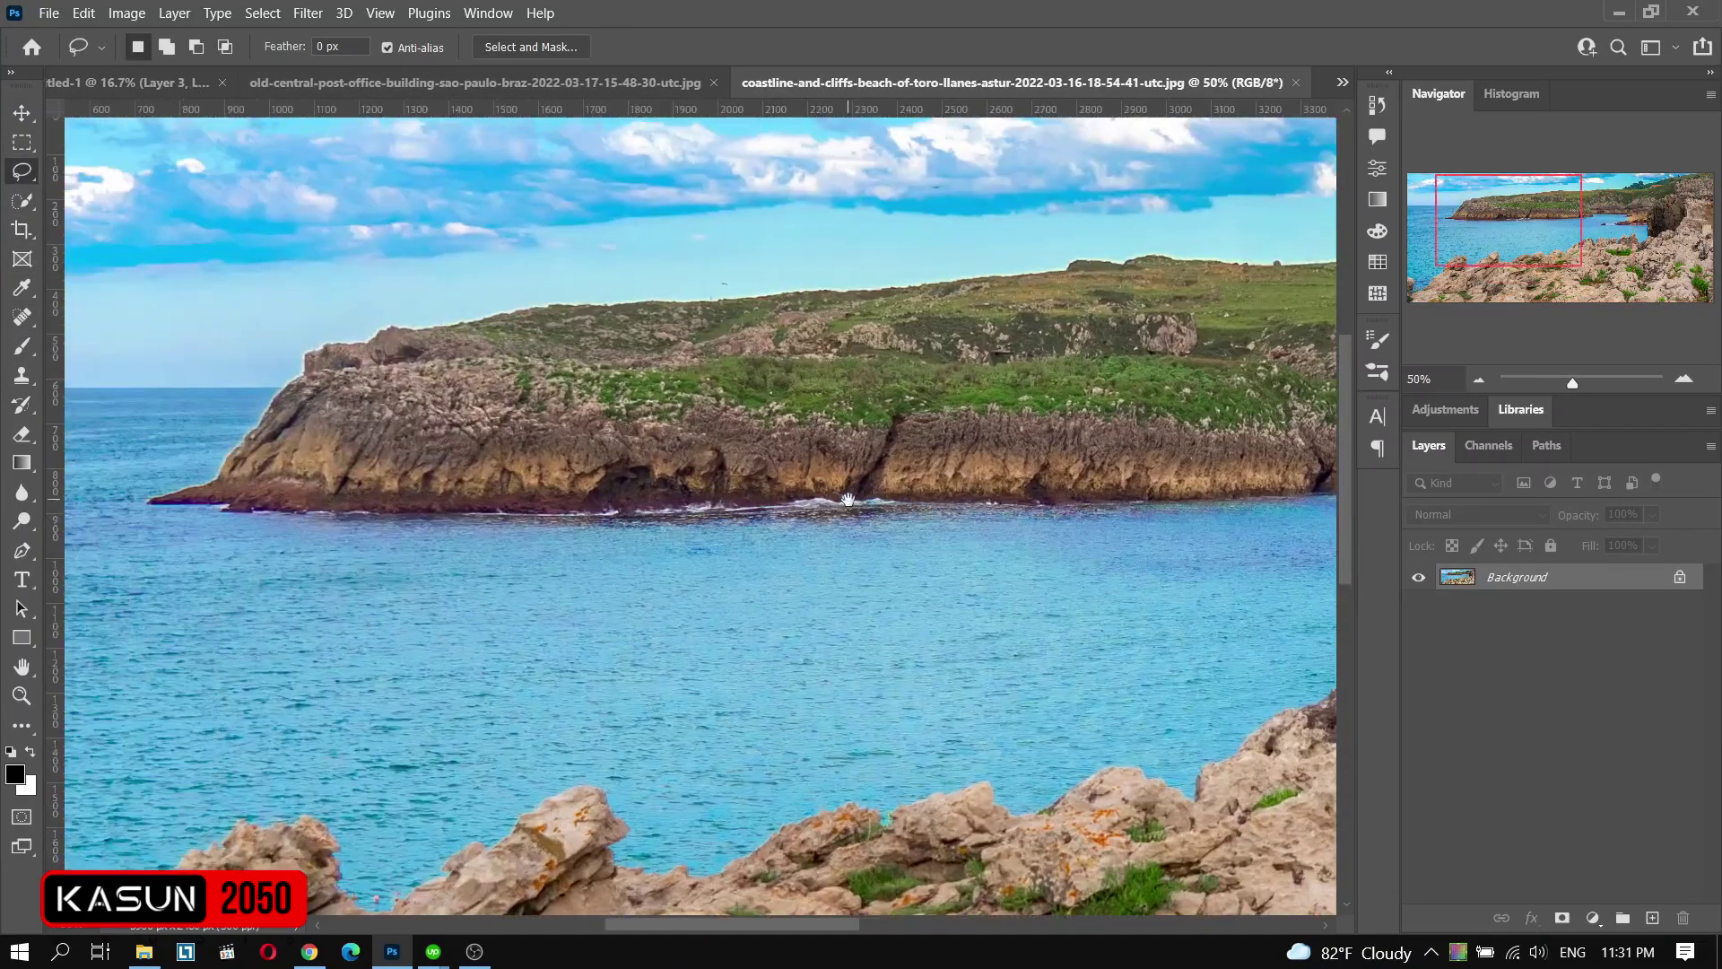
- Lasso the grassy cliff, bring it into School.psd, then rotate and shrink it
{"action": "left_click_drag", "start_coordinate": [85, 354], "coordinate": [1208, 444]}
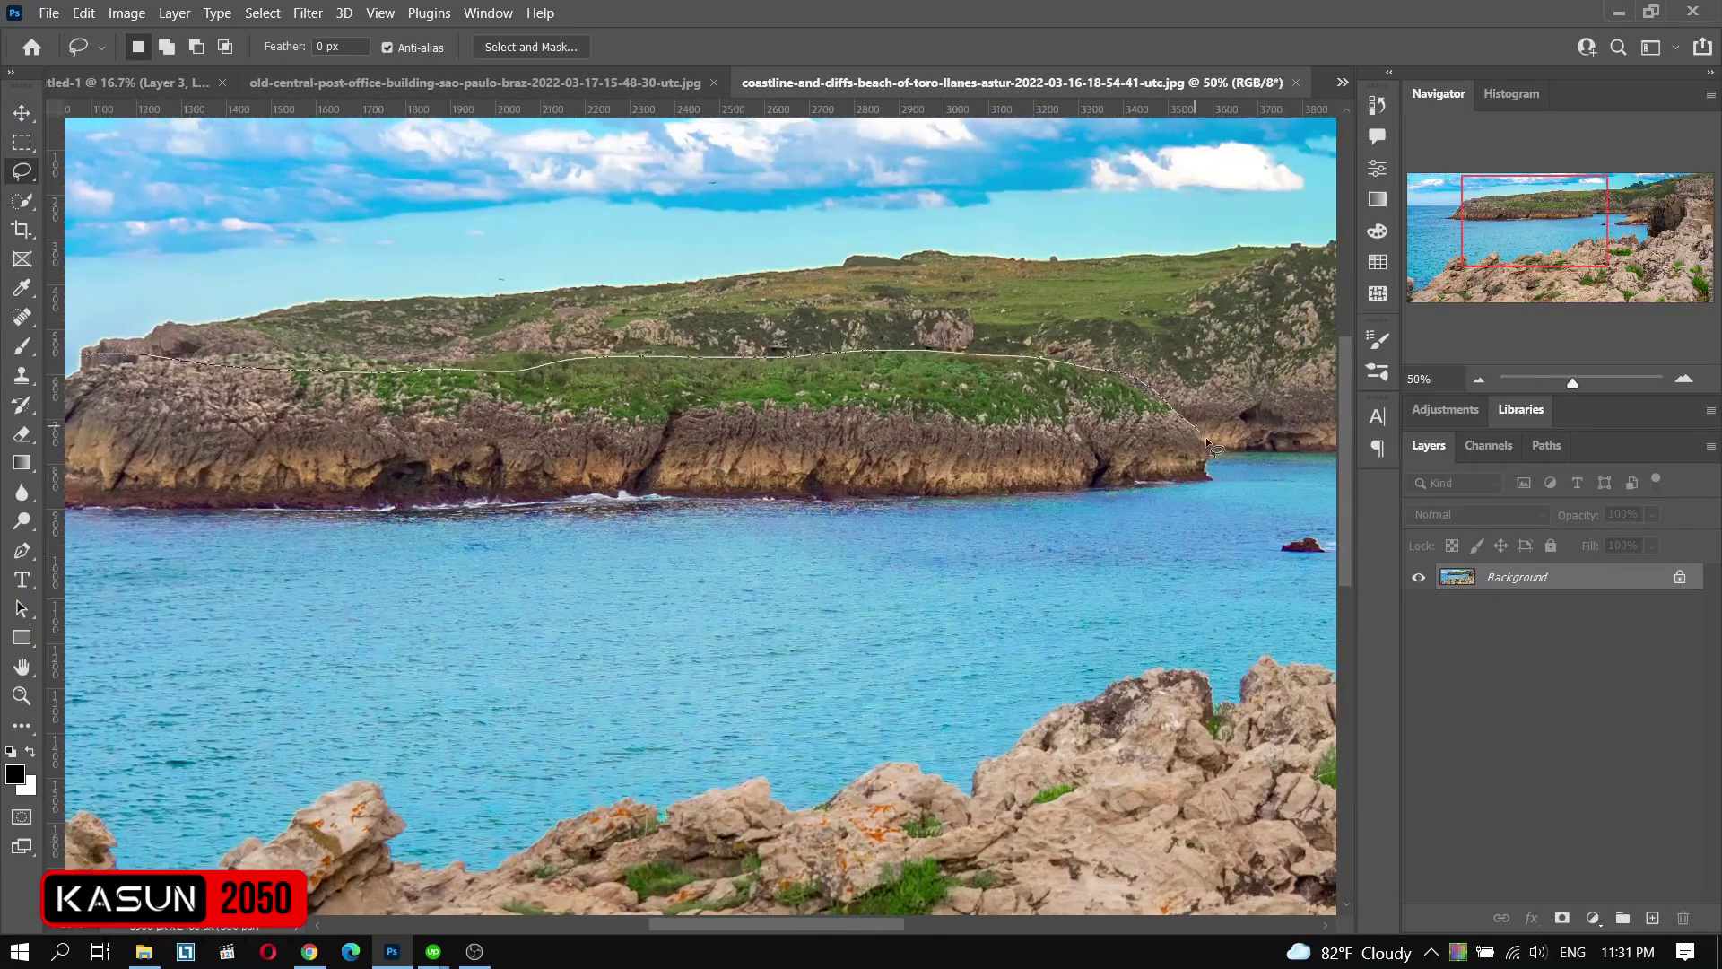
{"action": "left_click_drag", "start_coordinate": [456, 504], "coordinate": [309, 524]}
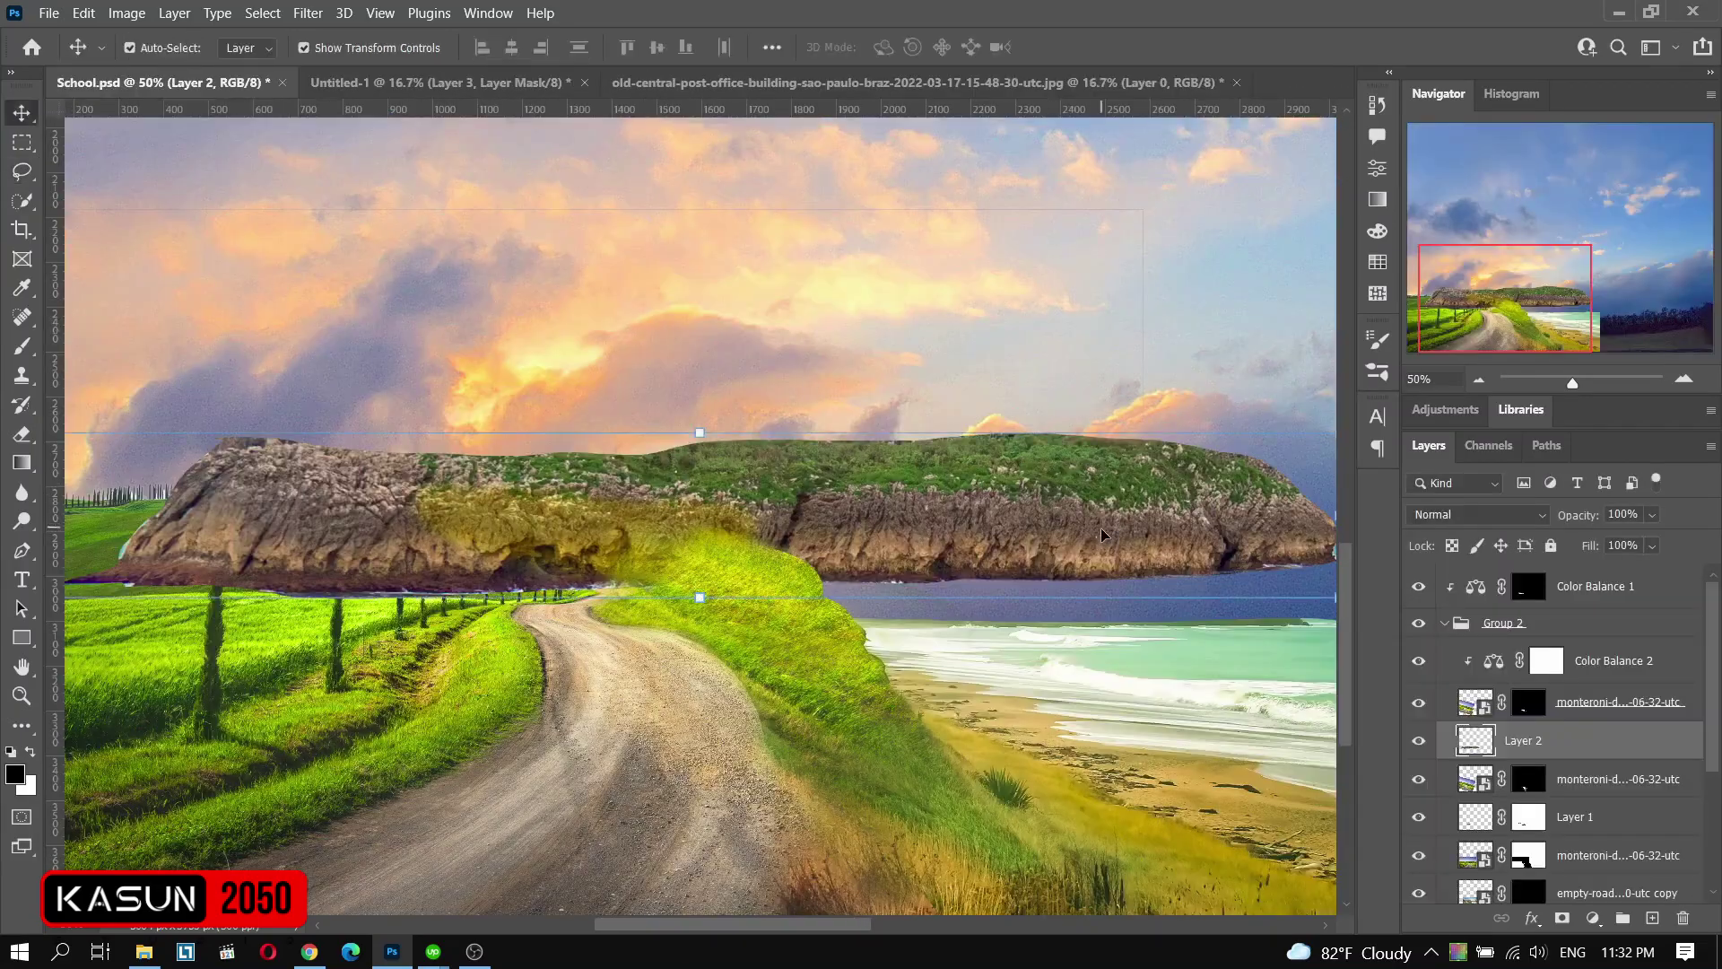
{"action": "left_click_drag", "start_coordinate": [1583, 744], "coordinate": [1583, 668]}
{"action": "key", "text": "ctrl+t"}
{"action": "left_click_drag", "start_coordinate": [1346, 511], "coordinate": [1202, 744]}
{"action": "mouse_move", "coordinate": [1157, 807]}
{"action": "left_mouse_down"}
{"action": "mouse_move", "coordinate": [634, 514]}
{"action": "mouse_move", "coordinate": [721, 446]}
{"action": "mouse_move", "coordinate": [645, 574]}
{"action": "left_mouse_up"}
{"action": "key", "text": "Return"}
- Move the cliff layer to the top, duplicate it and hide the copy
{"action": "key", "text": "ctrl+shift+bracketright"}
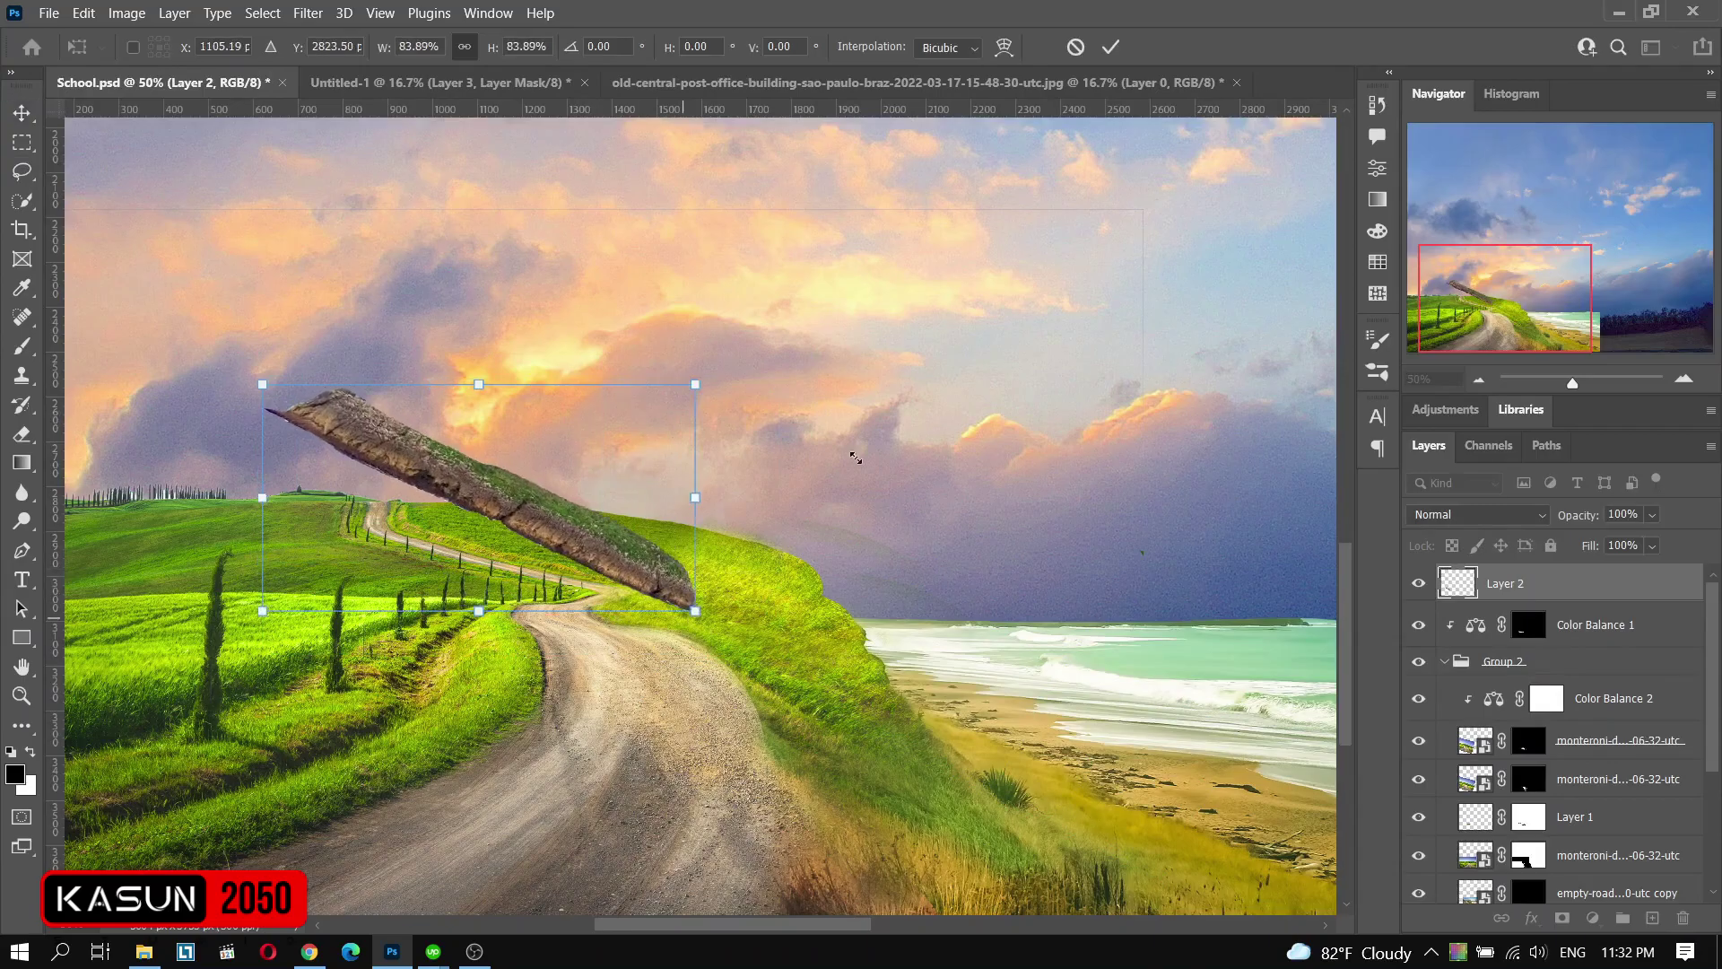
{"action": "left_click_drag", "start_coordinate": [1507, 583], "coordinate": [1651, 916]}
{"action": "left_click", "coordinate": [1418, 583]}
{"action": "left_click", "coordinate": [1507, 620]}
{"action": "key", "text": "ctrl+1"}
- Move the cliff onto the hill, tilt it to follow the slope and scale it down
{"action": "key", "text": "ctrl+t"}
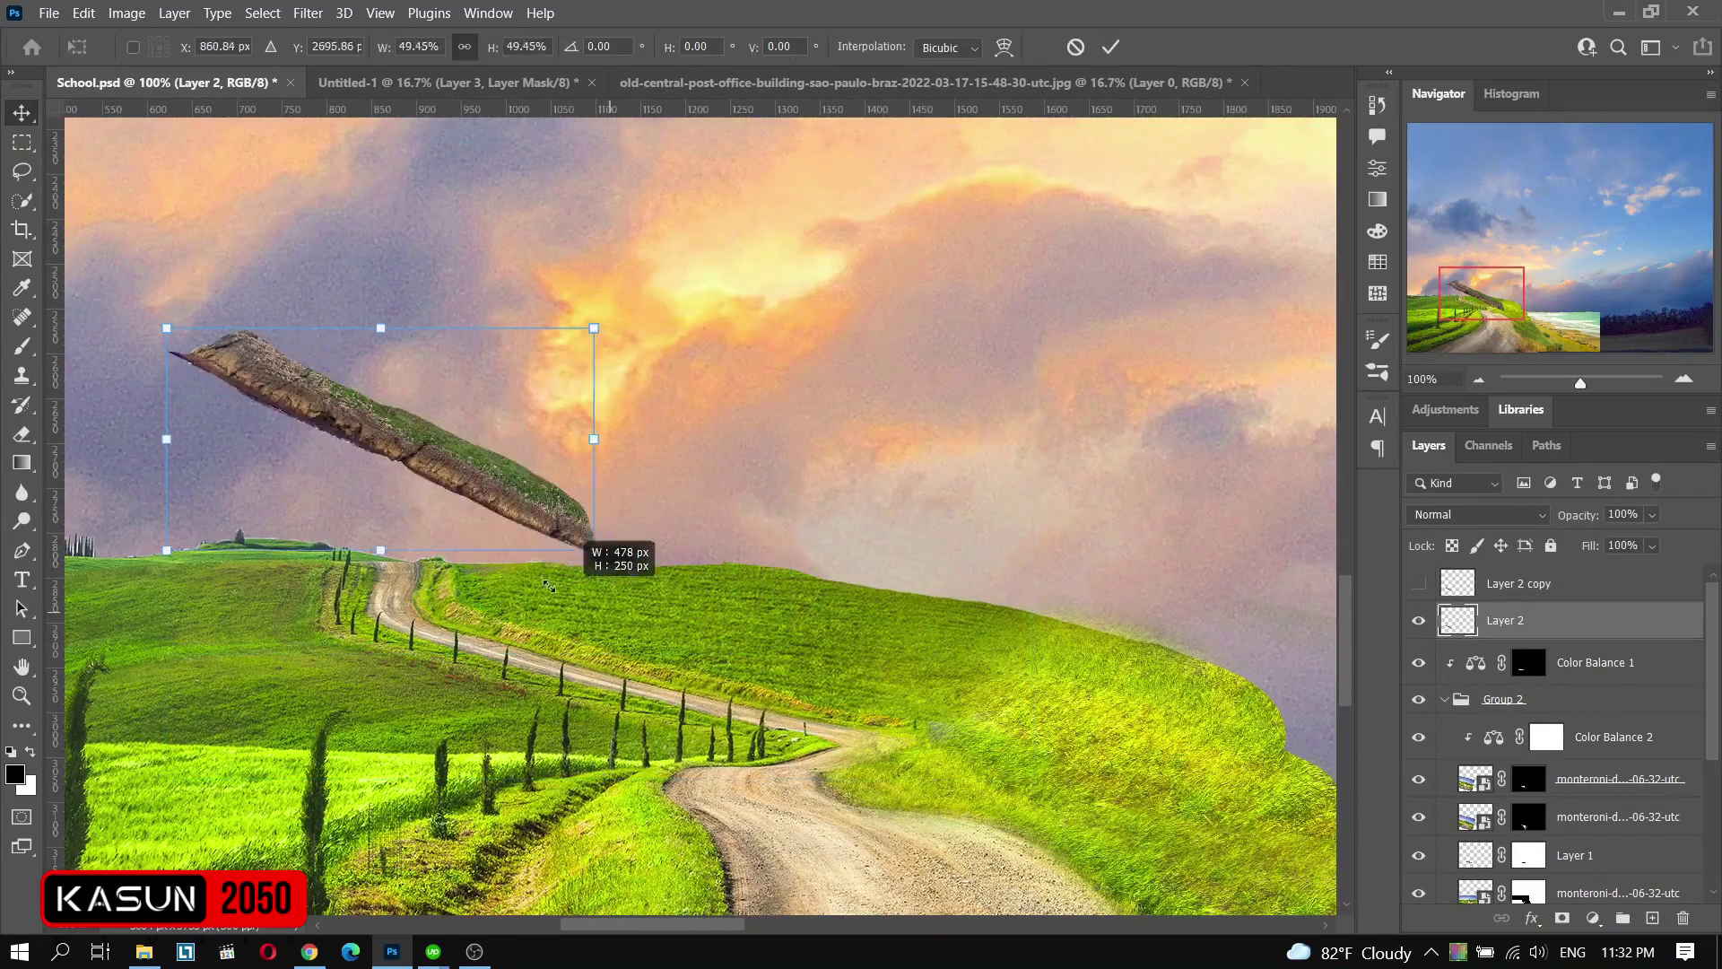
{"action": "left_click_drag", "start_coordinate": [454, 475], "coordinate": [631, 666]}
{"action": "left_click_drag", "start_coordinate": [876, 502], "coordinate": [922, 466]}
{"action": "left_click_drag", "start_coordinate": [933, 718], "coordinate": [1163, 839]}
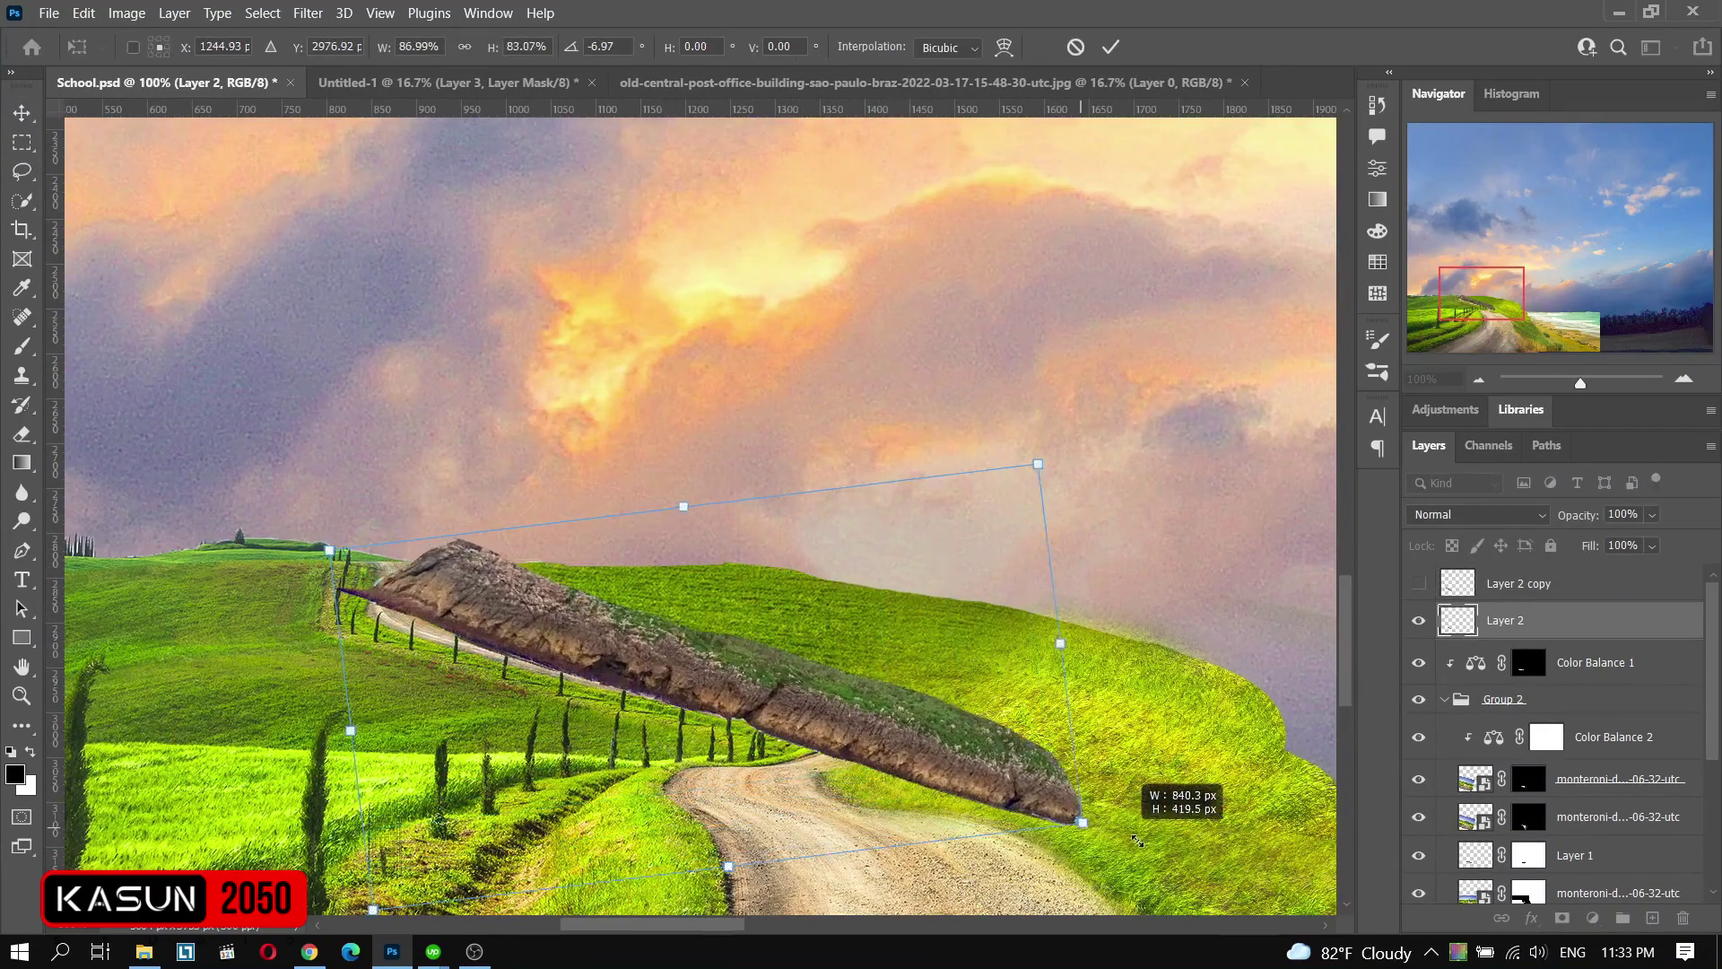
{"action": "left_click_drag", "start_coordinate": [709, 592], "coordinate": [702, 567]}
{"action": "left_click_drag", "start_coordinate": [1163, 838], "coordinate": [942, 723]}
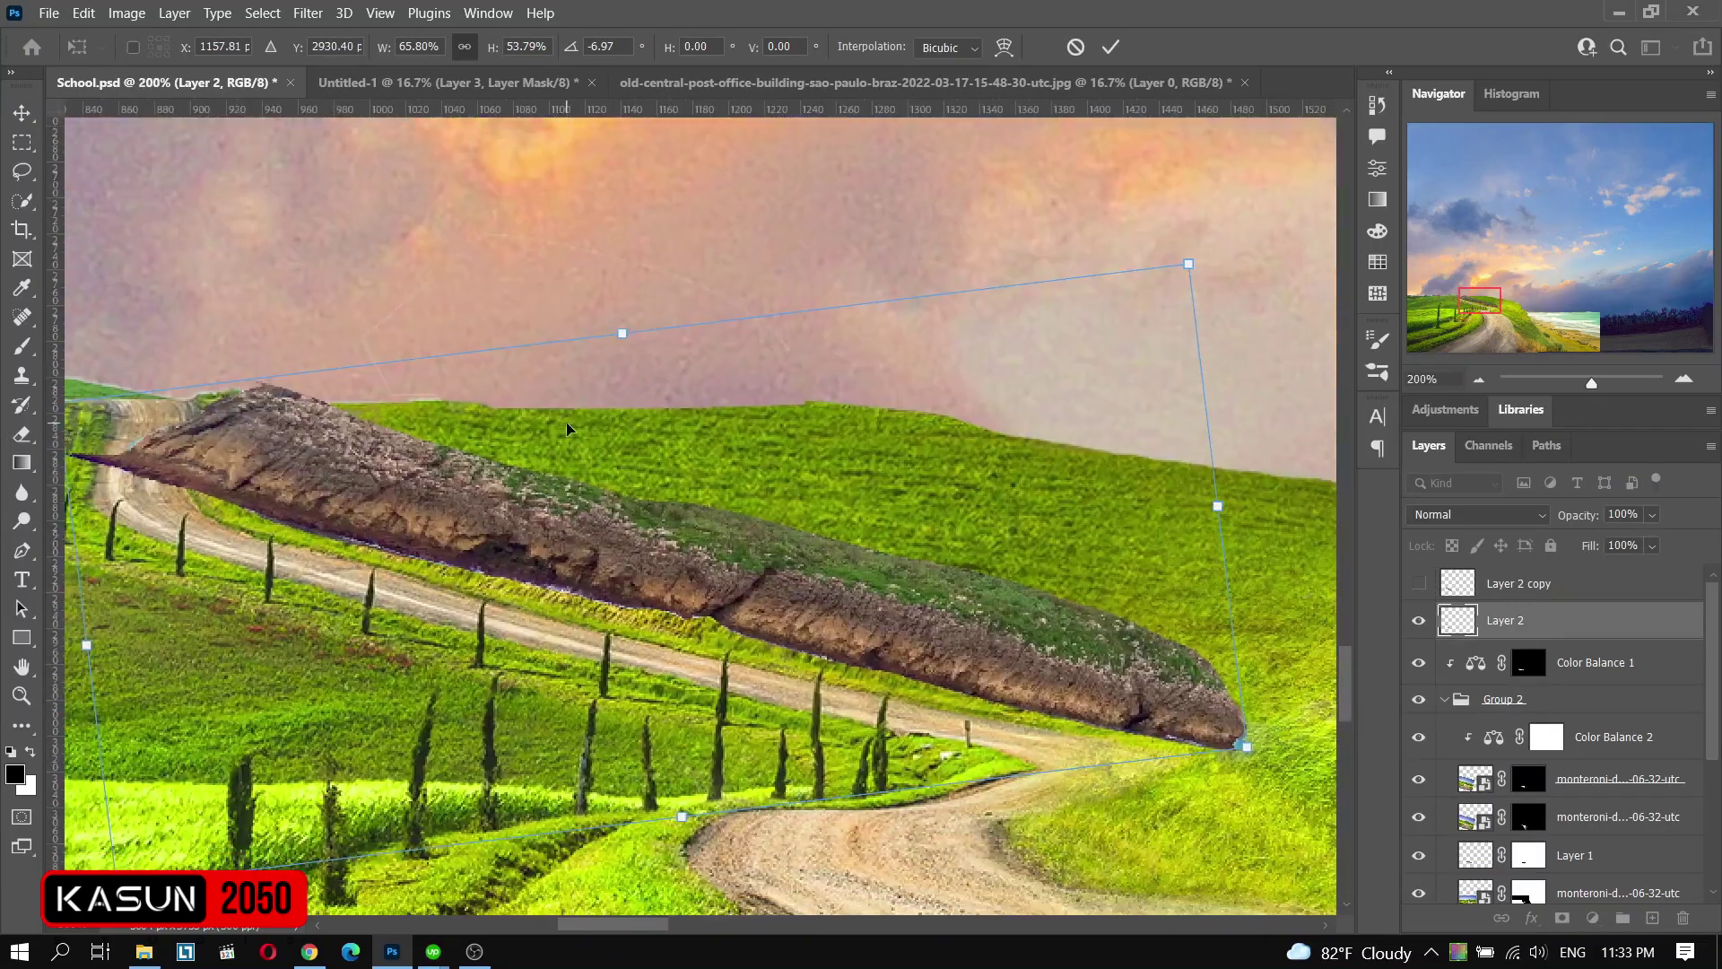
- Fine-tune the cliff's size and position so it sits just above the winding road
{"action": "scroll", "coordinate": [939, 617], "scroll_direction": "down", "scroll_amount": 1}
{"action": "left_click_drag", "start_coordinate": [939, 617], "coordinate": [834, 520]}
{"action": "left_click_drag", "start_coordinate": [658, 435], "coordinate": [668, 448]}
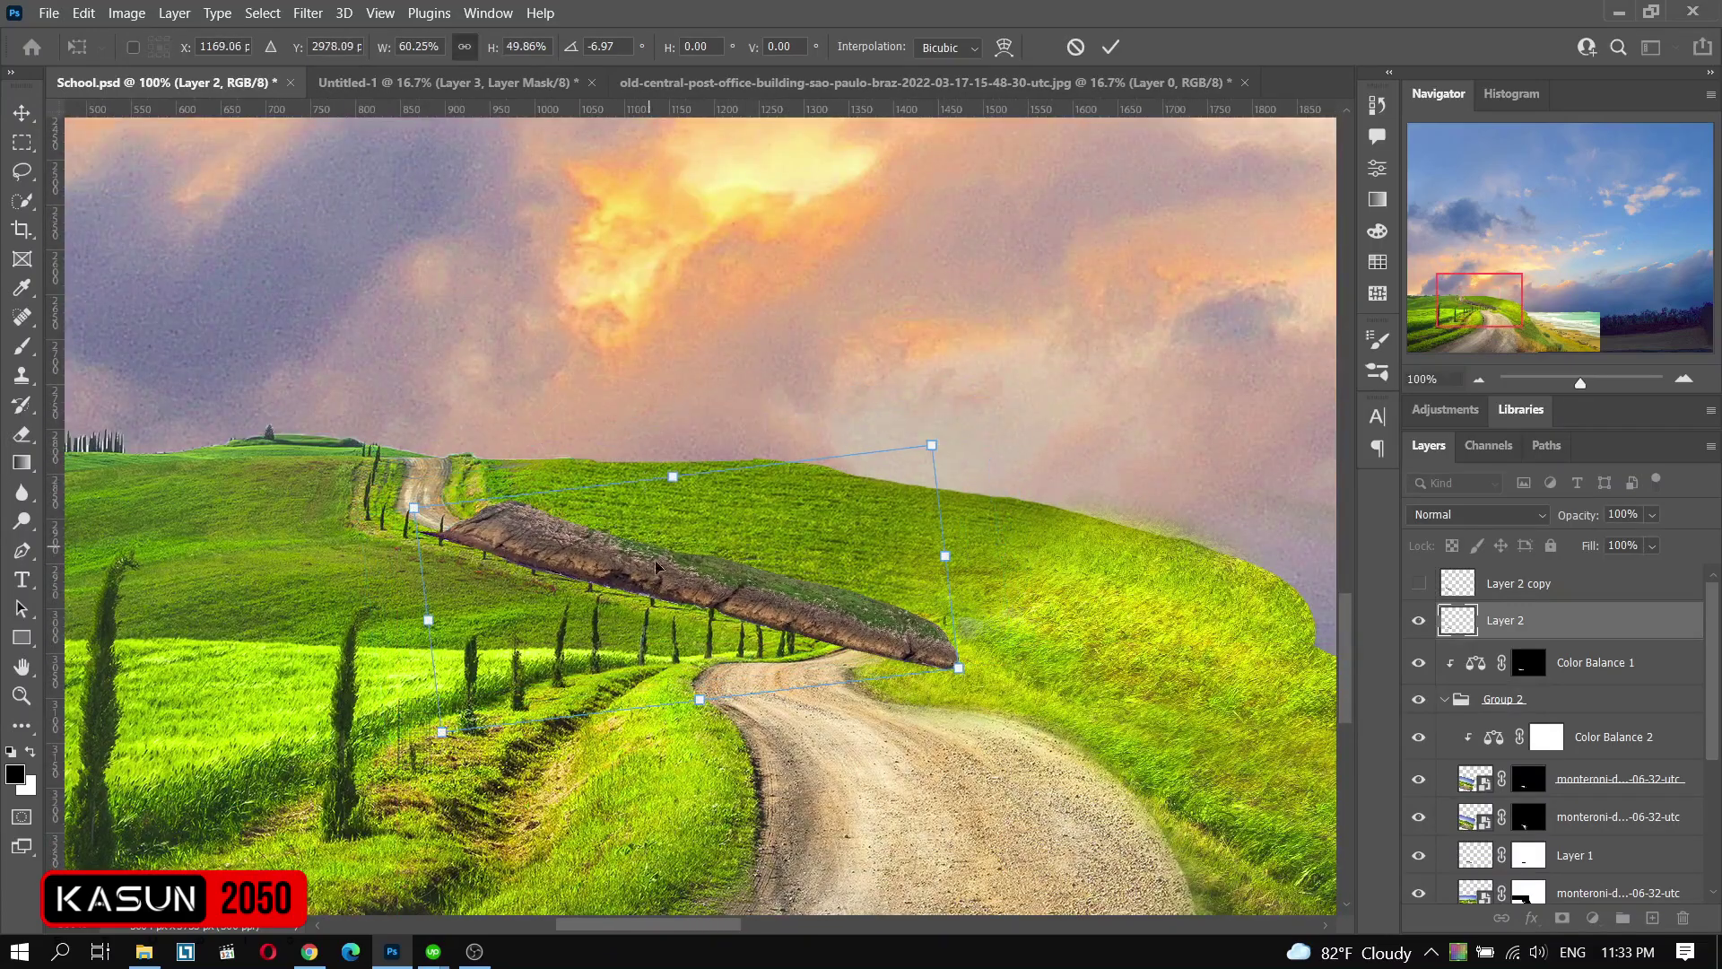
{"action": "key", "text": "ctrl+plus"}
{"action": "left_click_drag", "start_coordinate": [624, 508], "coordinate": [1255, 449]}
{"action": "key", "text": "ctrl+minus"}
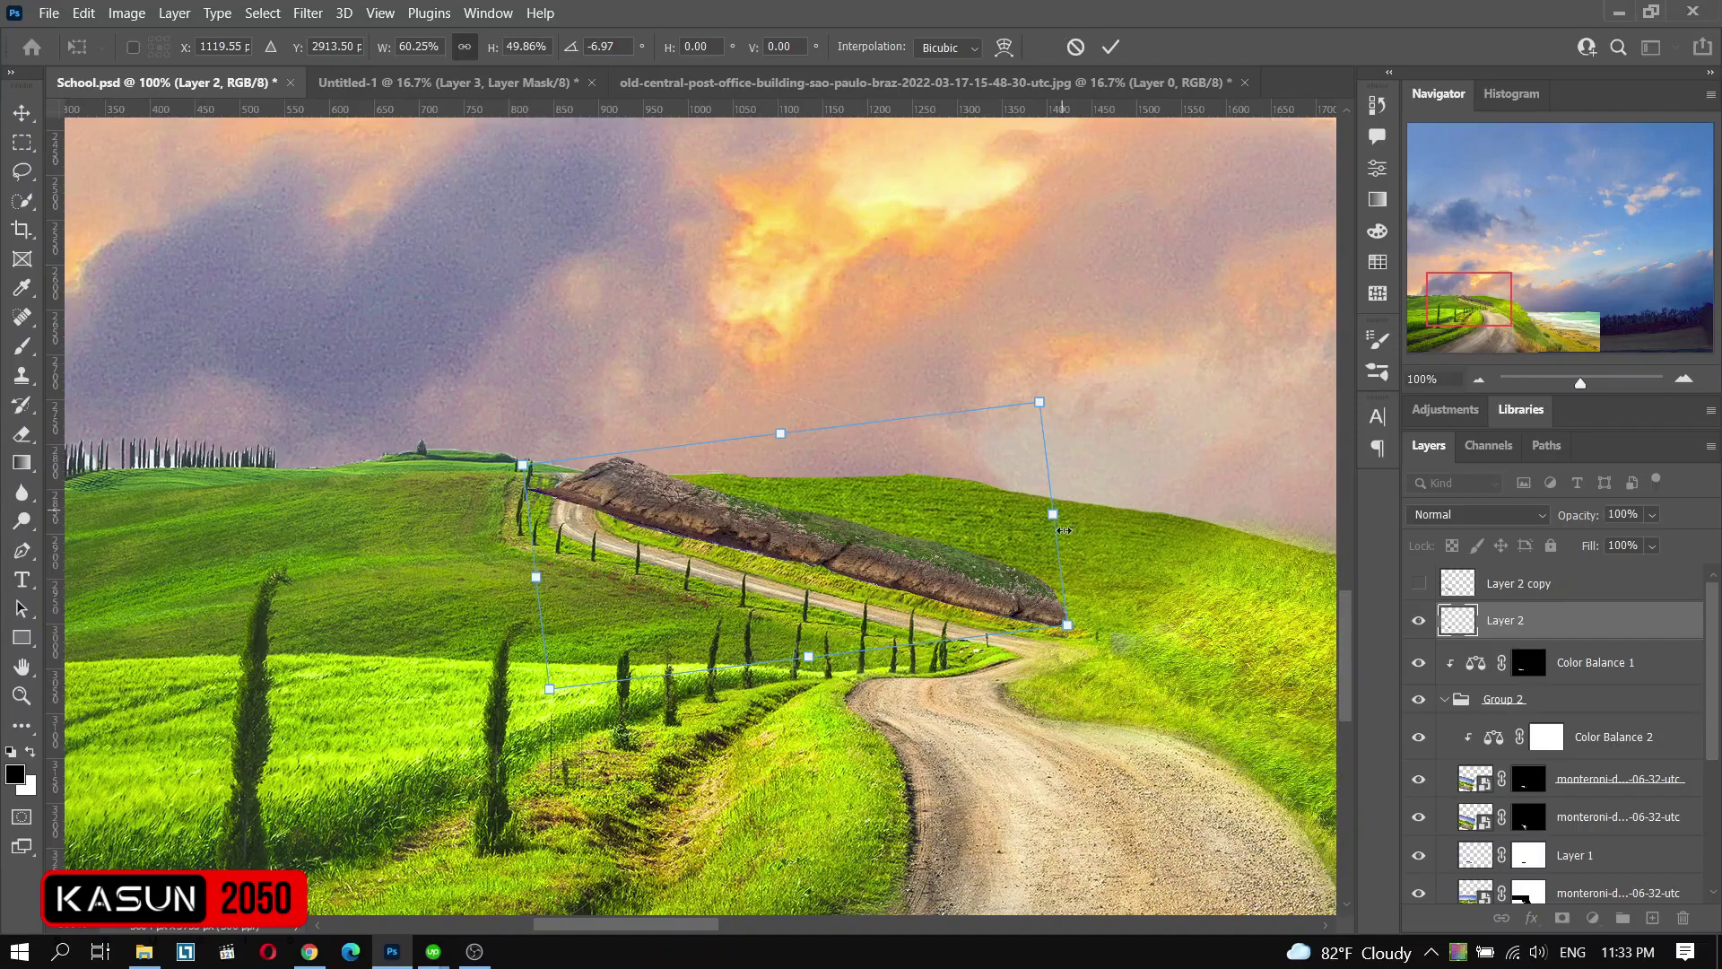
{"action": "left_click_drag", "start_coordinate": [936, 600], "coordinate": [952, 610]}
- Start Puppet Warp on the cliff layer via the Edit menu
{"action": "left_click", "coordinate": [83, 12]}
{"action": "left_click", "coordinate": [288, 435]}
{"action": "key", "text": "ctrl+plus"}
- Pin the cliff's ends and middle with Puppet Warp, bend one end, and pick a soft round brush
{"action": "left_click", "coordinate": [952, 642]}
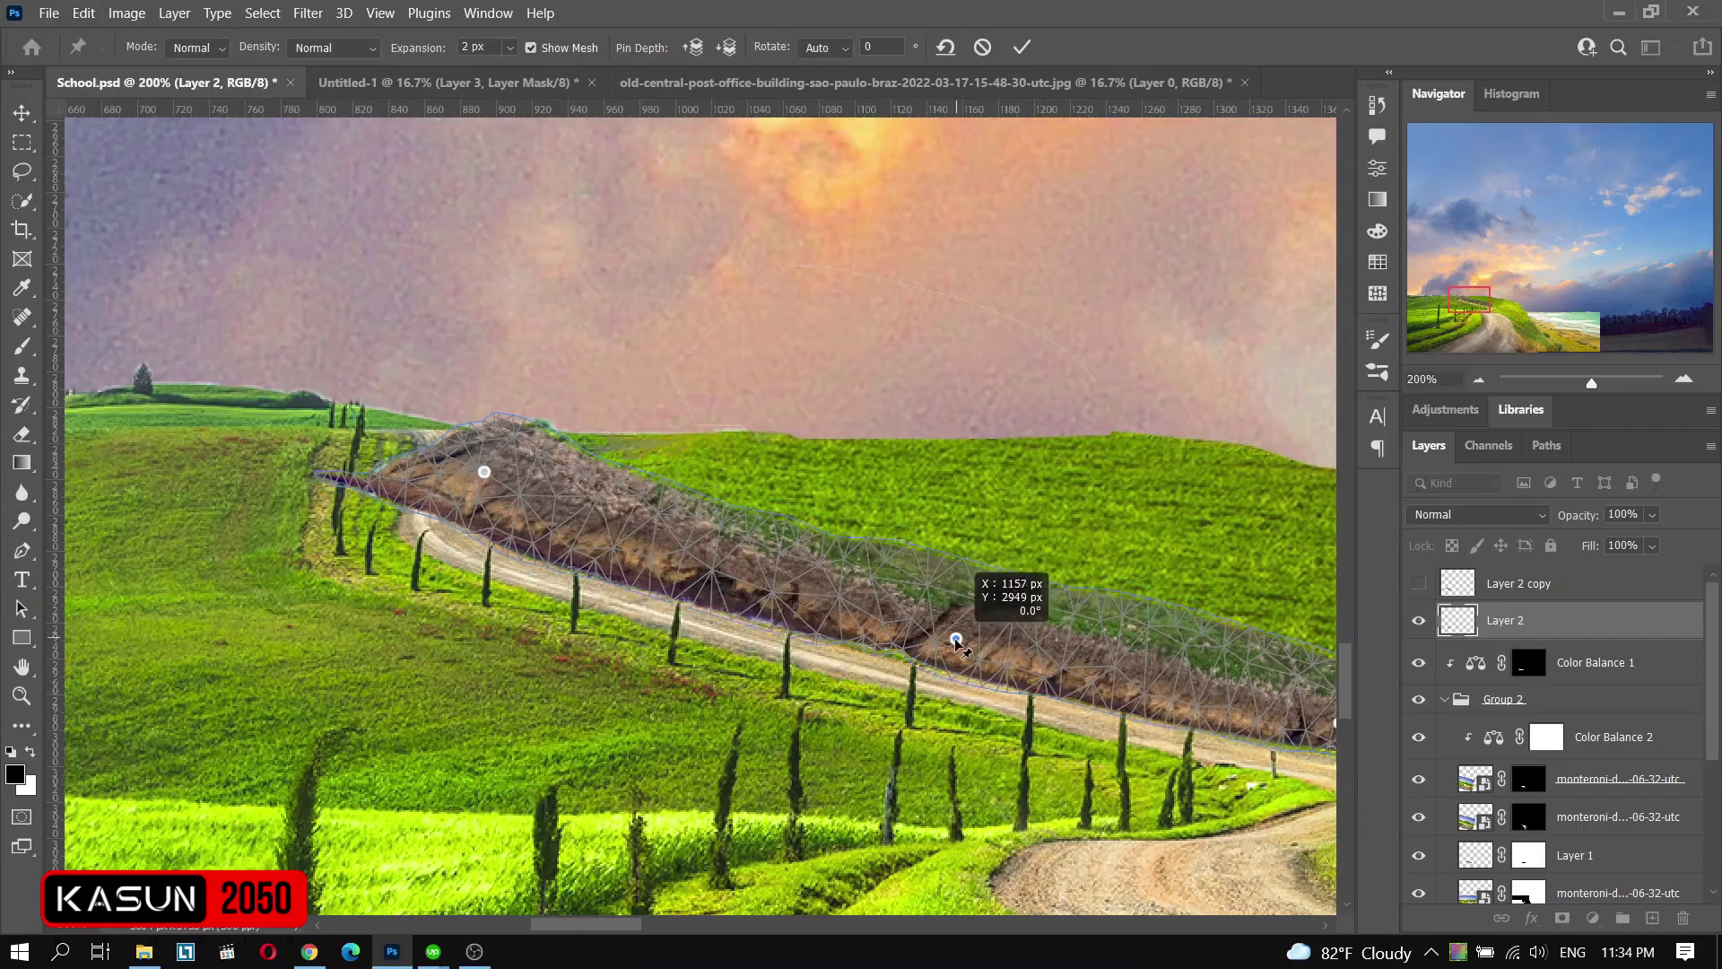
{"action": "left_click", "coordinate": [613, 537]}
{"action": "left_click", "coordinate": [492, 452]}
{"action": "mouse_move", "coordinate": [499, 453]}
{"action": "left_mouse_down"}
{"action": "mouse_move", "coordinate": [508, 425]}
{"action": "mouse_move", "coordinate": [597, 454]}
{"action": "left_mouse_up"}
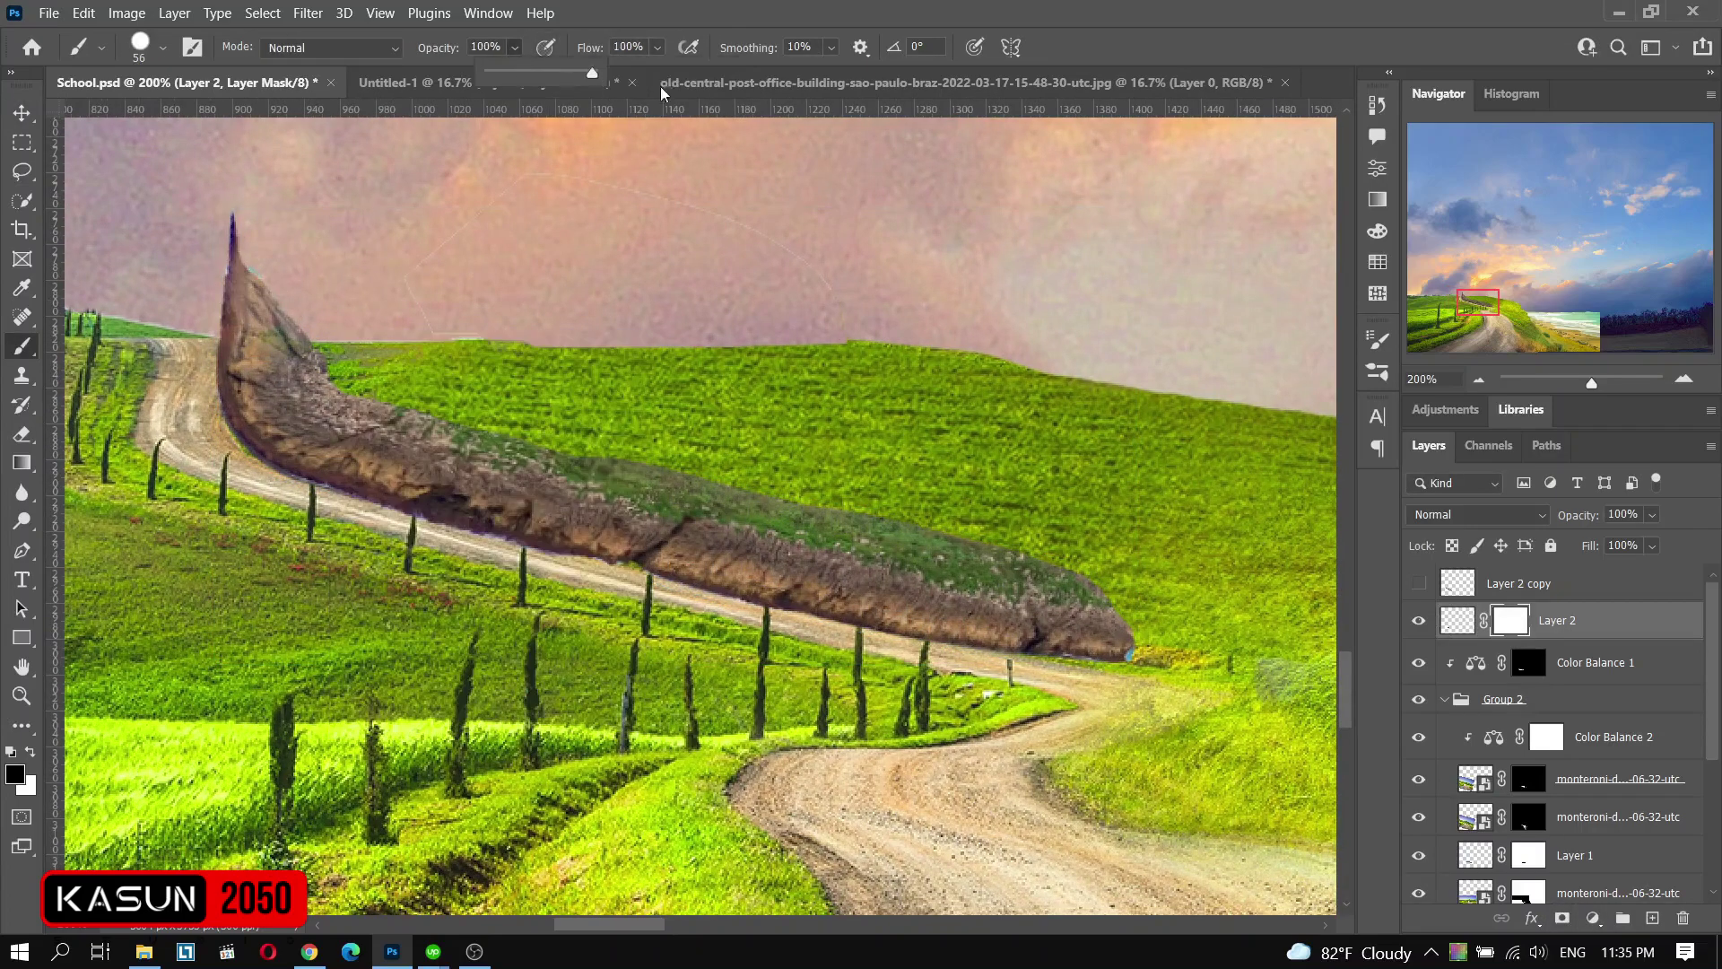
{"action": "right_click", "coordinate": [868, 520]}
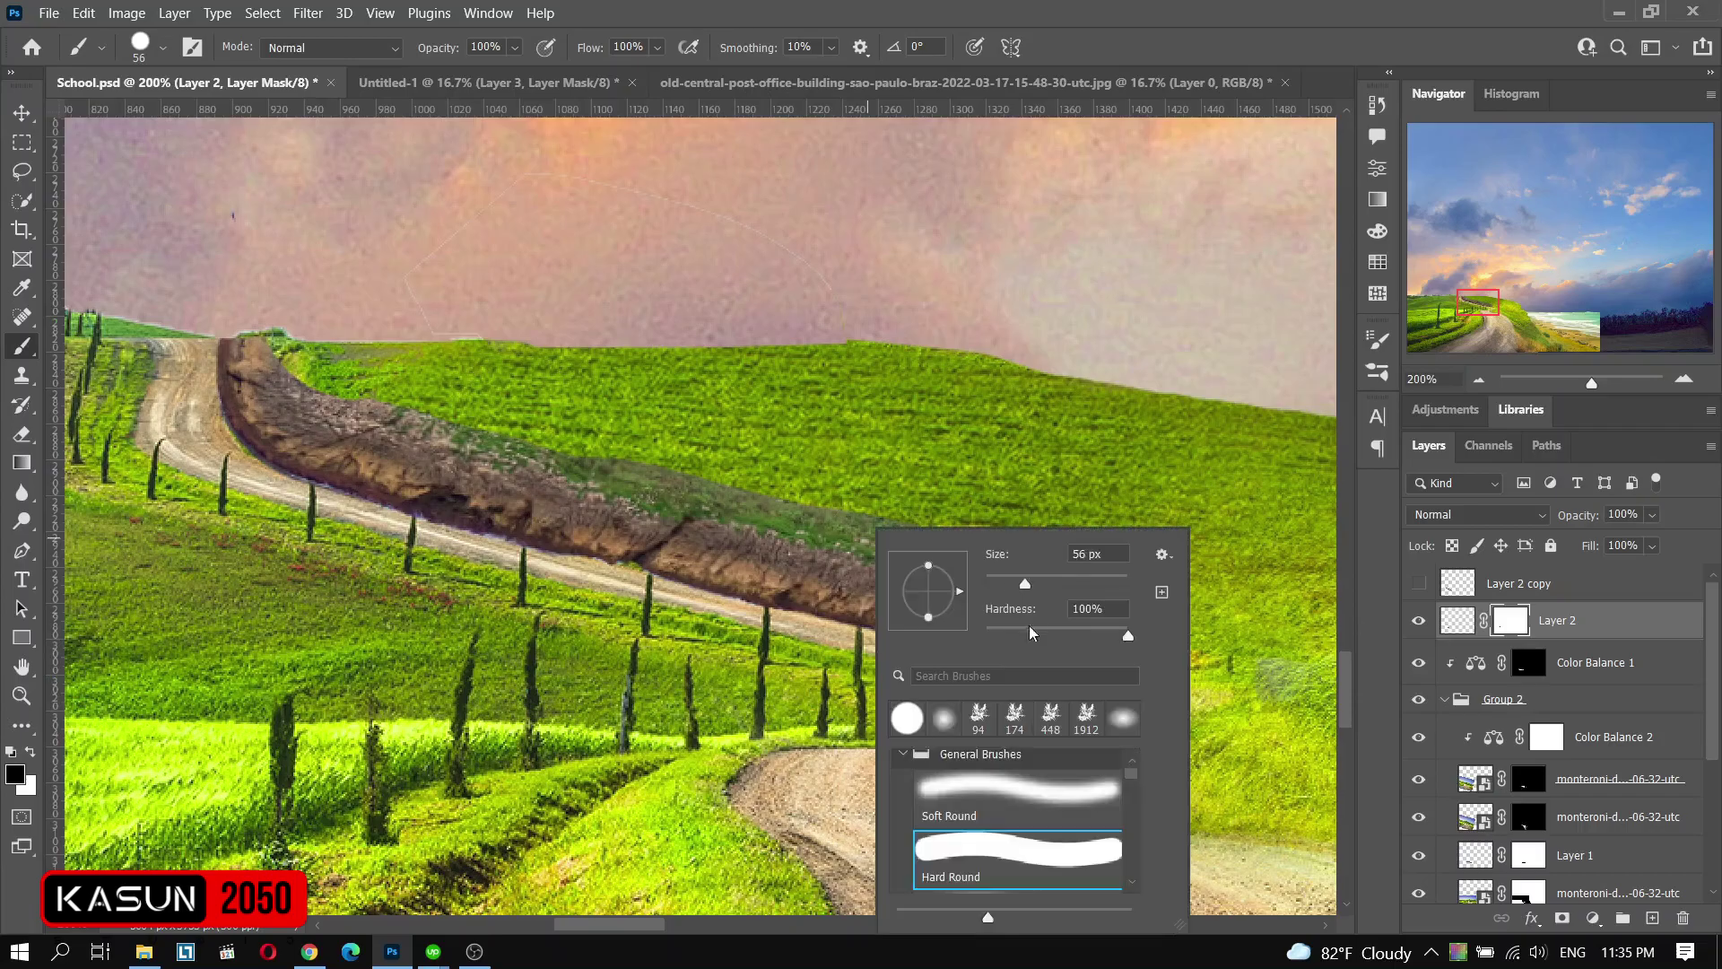
{"action": "double_click", "coordinate": [996, 767]}
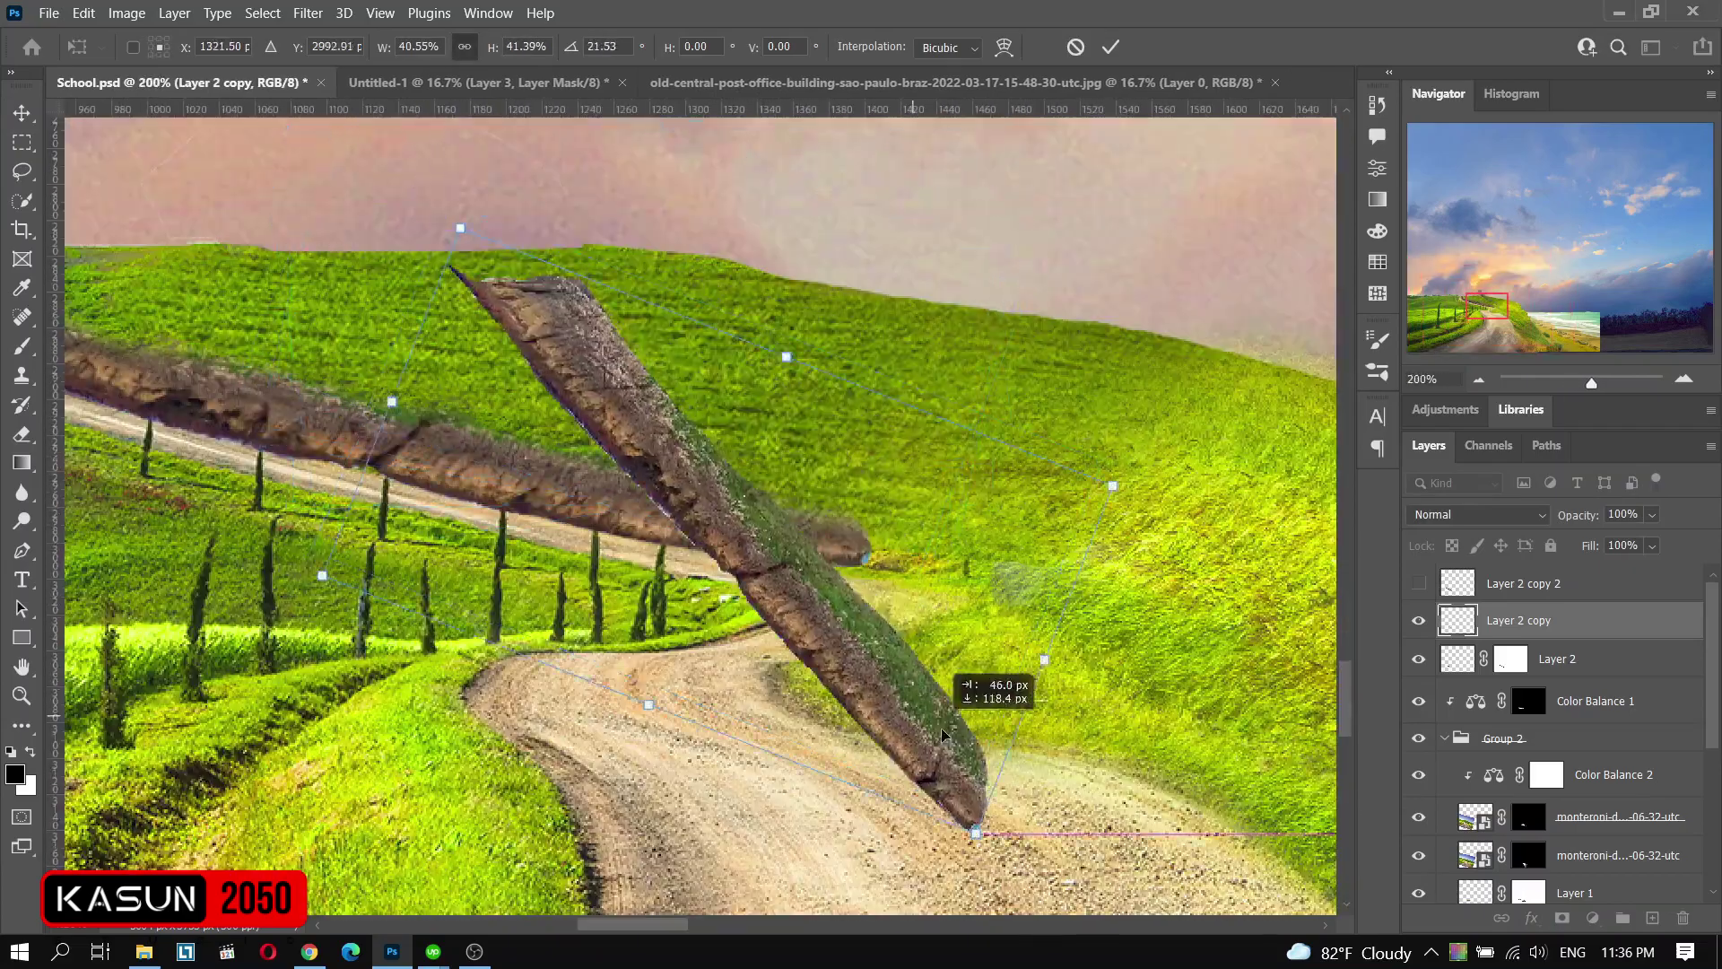
- Flip the rock strip and move it down onto the hillside by the road
{"action": "left_click", "coordinate": [83, 13]}
{"action": "left_click", "coordinate": [457, 843]}
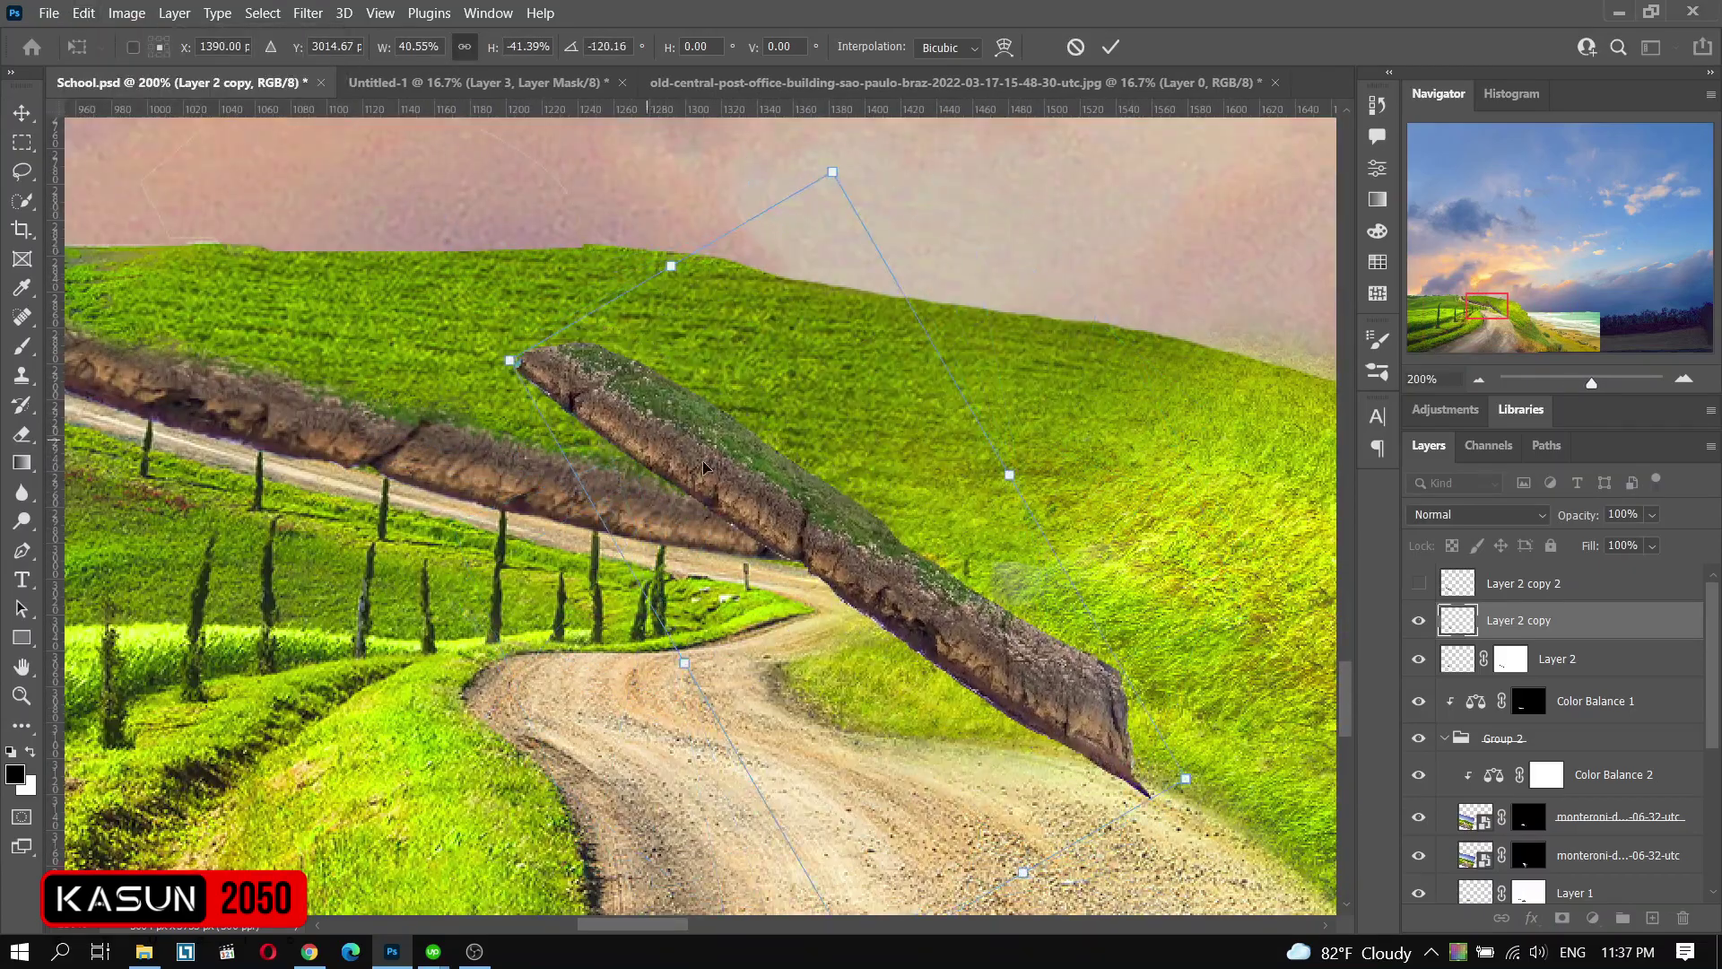
{"action": "left_click_drag", "start_coordinate": [704, 467], "coordinate": [990, 610]}
{"action": "key", "text": "Return"}
- Puppet Warp the rock into an S-curve hooking along the road bend with added pins
{"action": "left_click", "coordinate": [83, 13]}
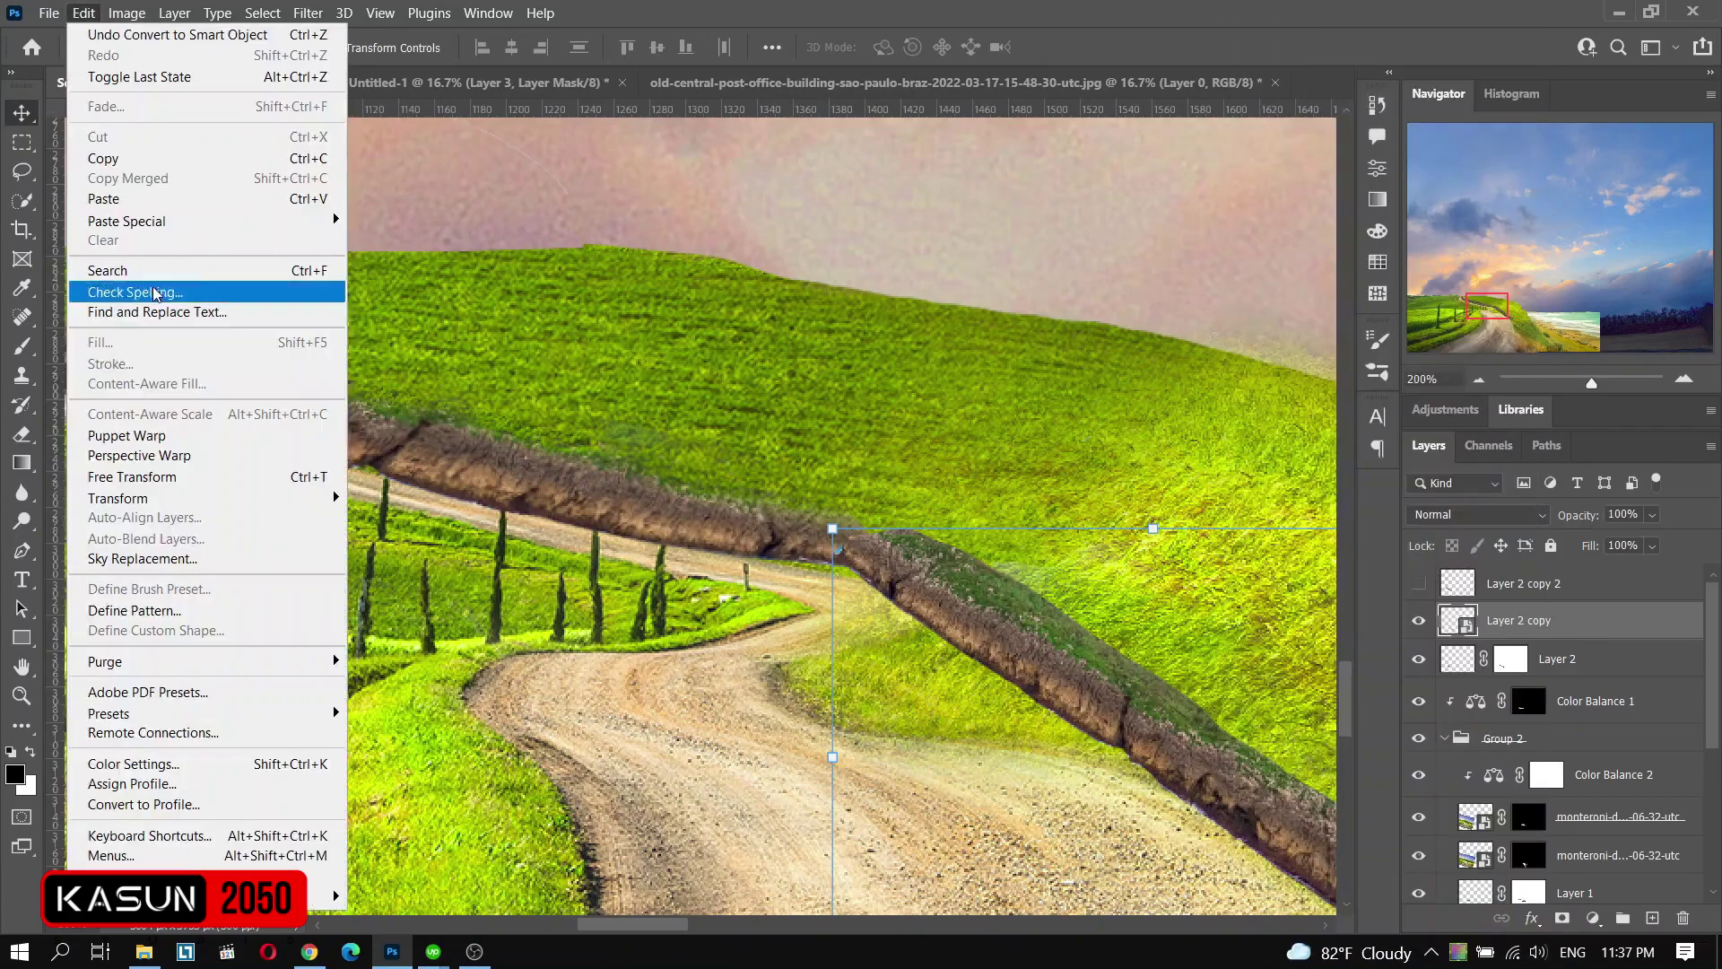
{"action": "left_click", "coordinate": [126, 469]}
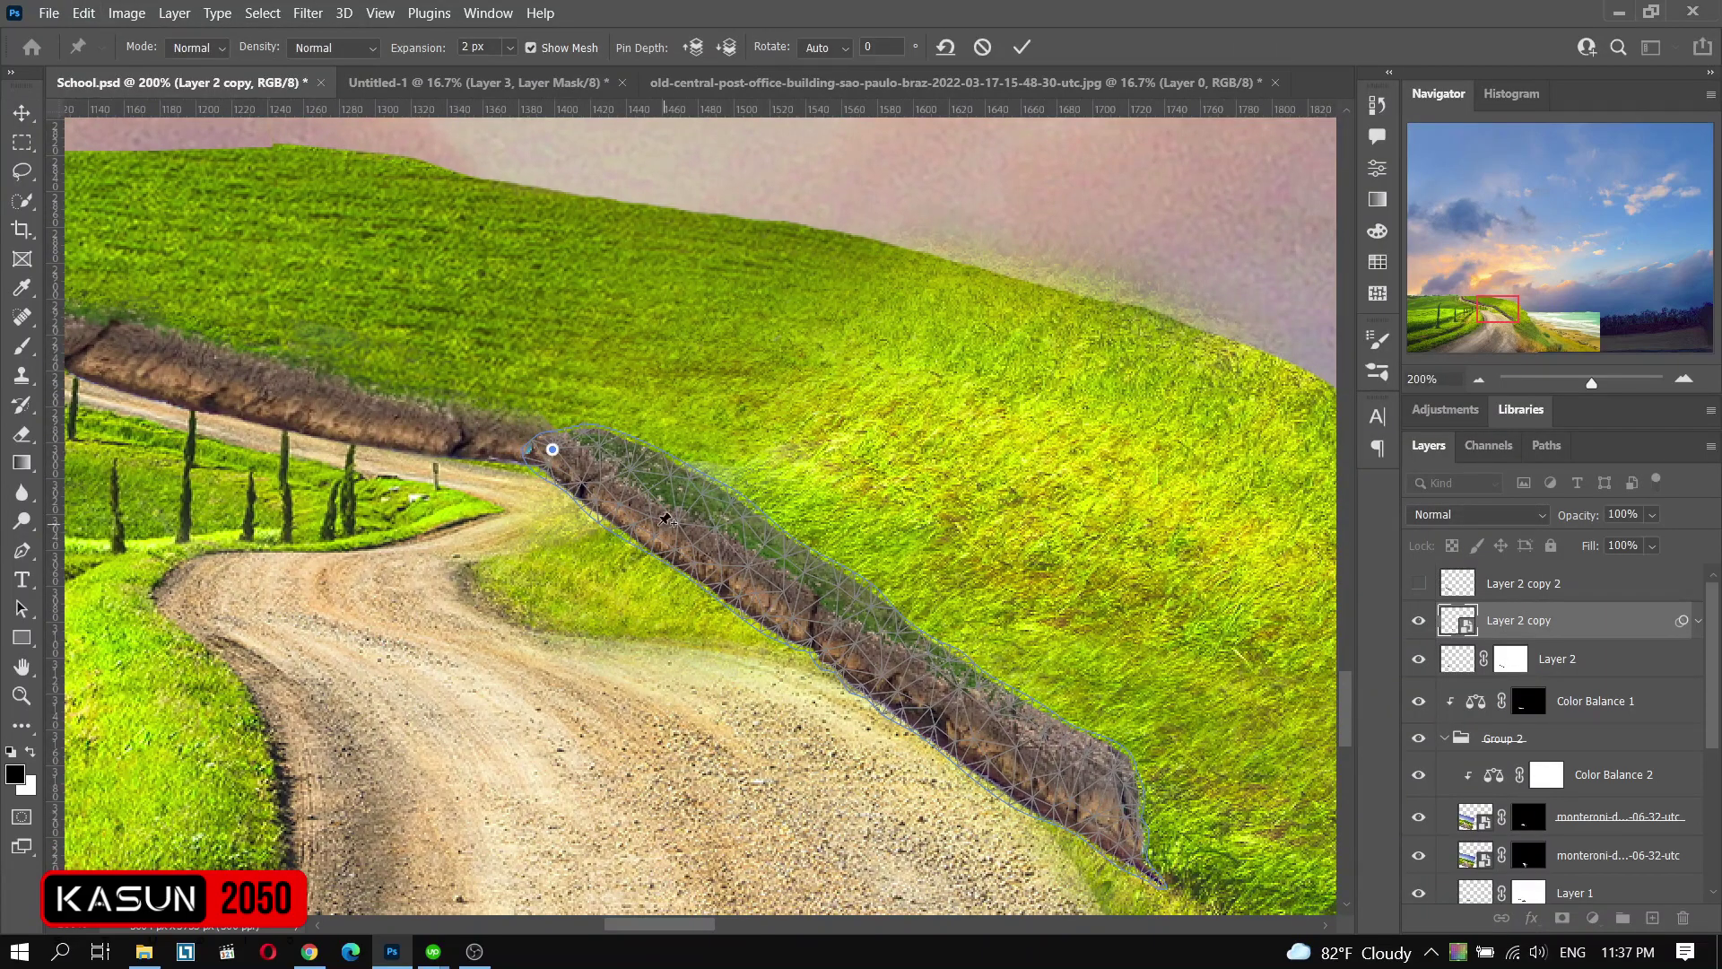
{"action": "left_click_drag", "start_coordinate": [619, 484], "coordinate": [649, 466]}
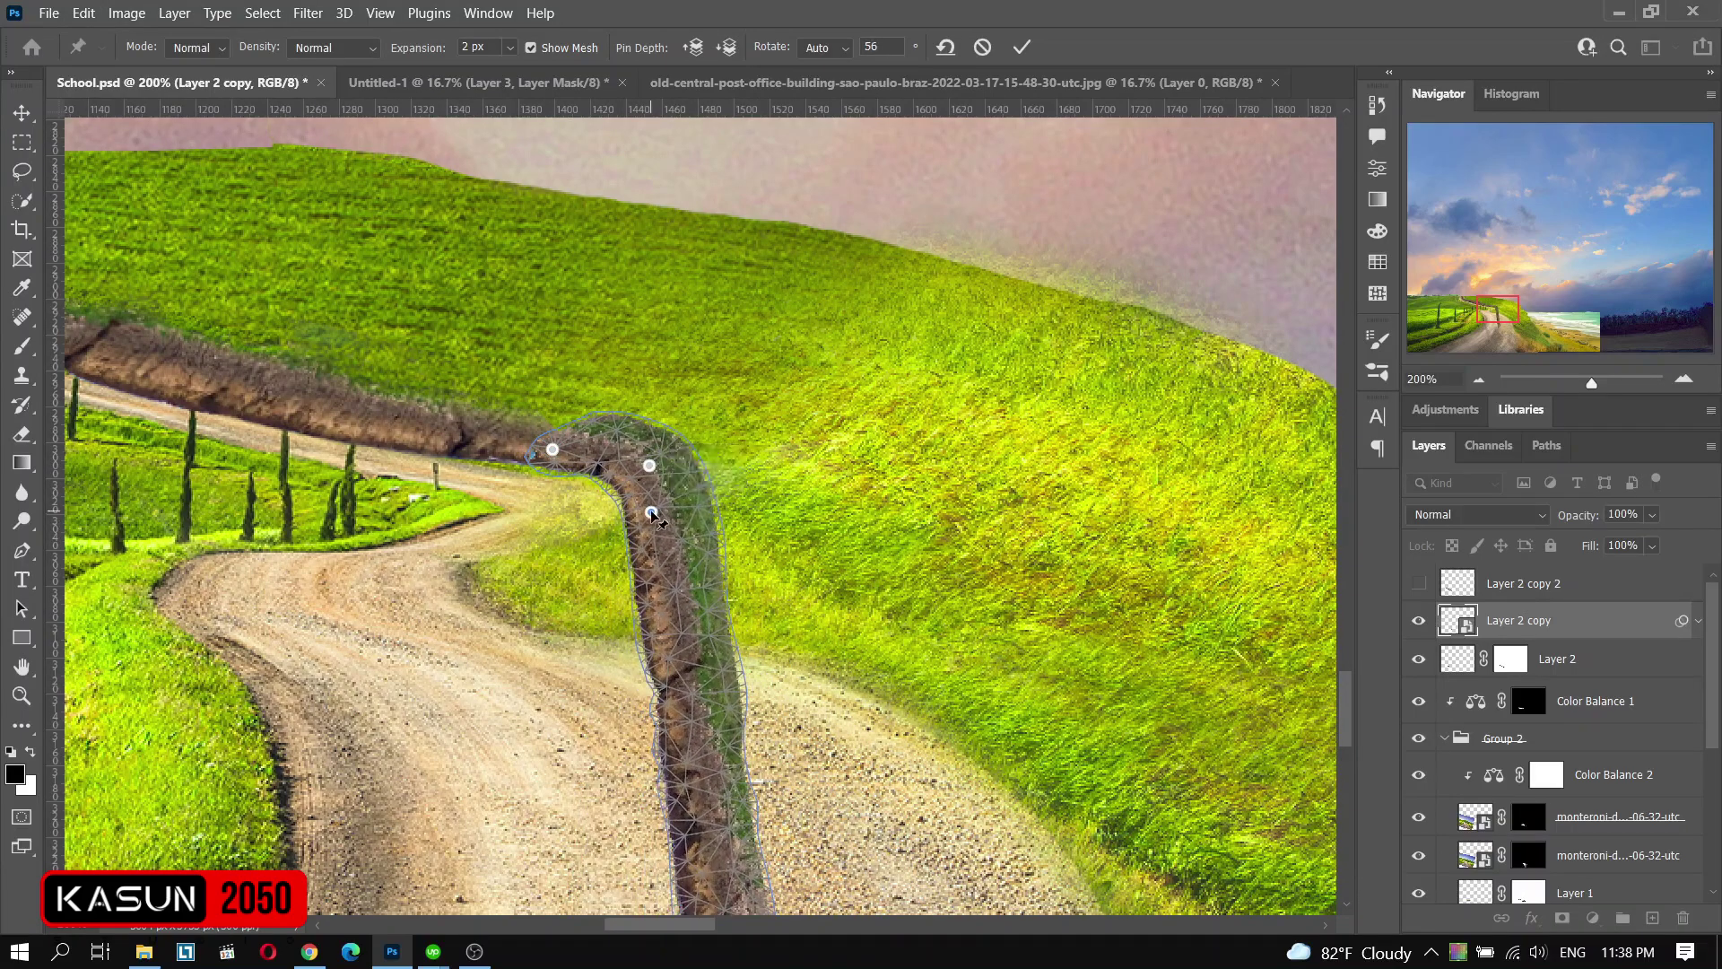
{"action": "mouse_move", "coordinate": [572, 551]}
{"action": "left_mouse_down"}
{"action": "mouse_move", "coordinate": [821, 555]}
{"action": "mouse_move", "coordinate": [554, 542]}
{"action": "mouse_move", "coordinate": [626, 650]}
{"action": "mouse_move", "coordinate": [661, 621]}
{"action": "mouse_move", "coordinate": [384, 605]}
{"action": "mouse_move", "coordinate": [539, 659]}
{"action": "mouse_move", "coordinate": [485, 583]}
{"action": "left_mouse_up"}
{"action": "left_click", "coordinate": [522, 574]}
{"action": "left_click", "coordinate": [516, 676]}
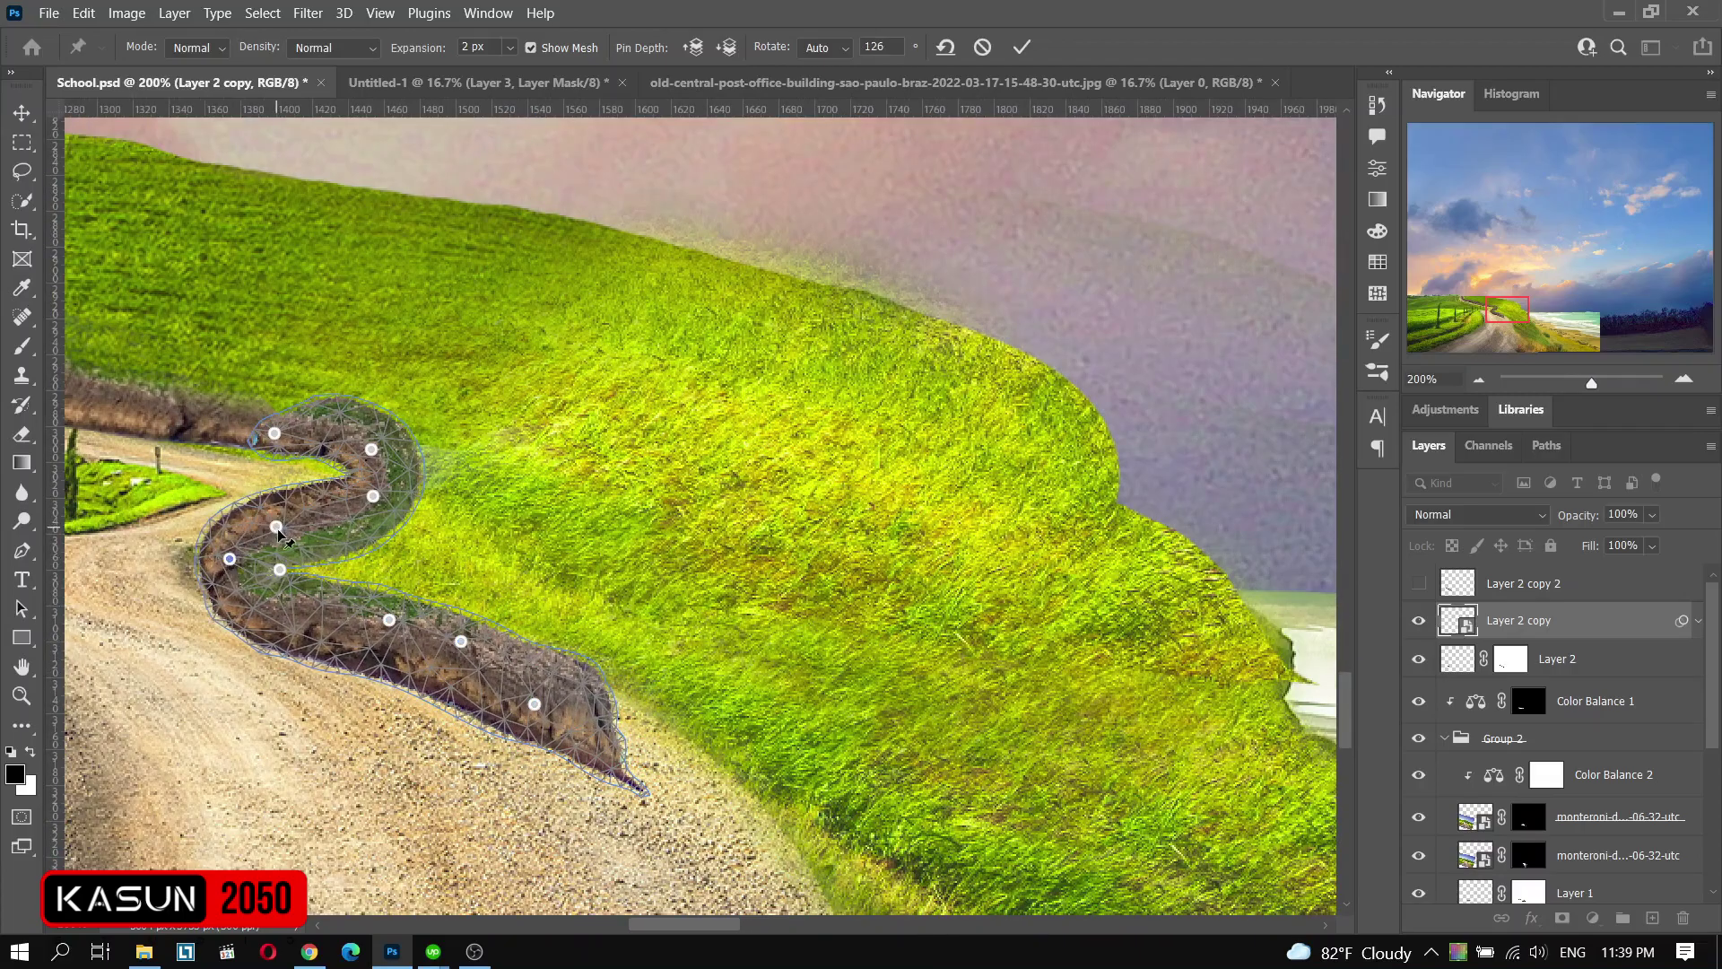
{"action": "key", "text": "Return"}
- Add a layer mask to the rock layer and set up a soft brush
{"action": "left_click_drag", "start_coordinate": [778, 399], "coordinate": [1155, 507]}
{"action": "left_click", "coordinate": [1561, 918]}
{"action": "key", "text": "b"}
{"action": "right_click", "coordinate": [748, 498]}
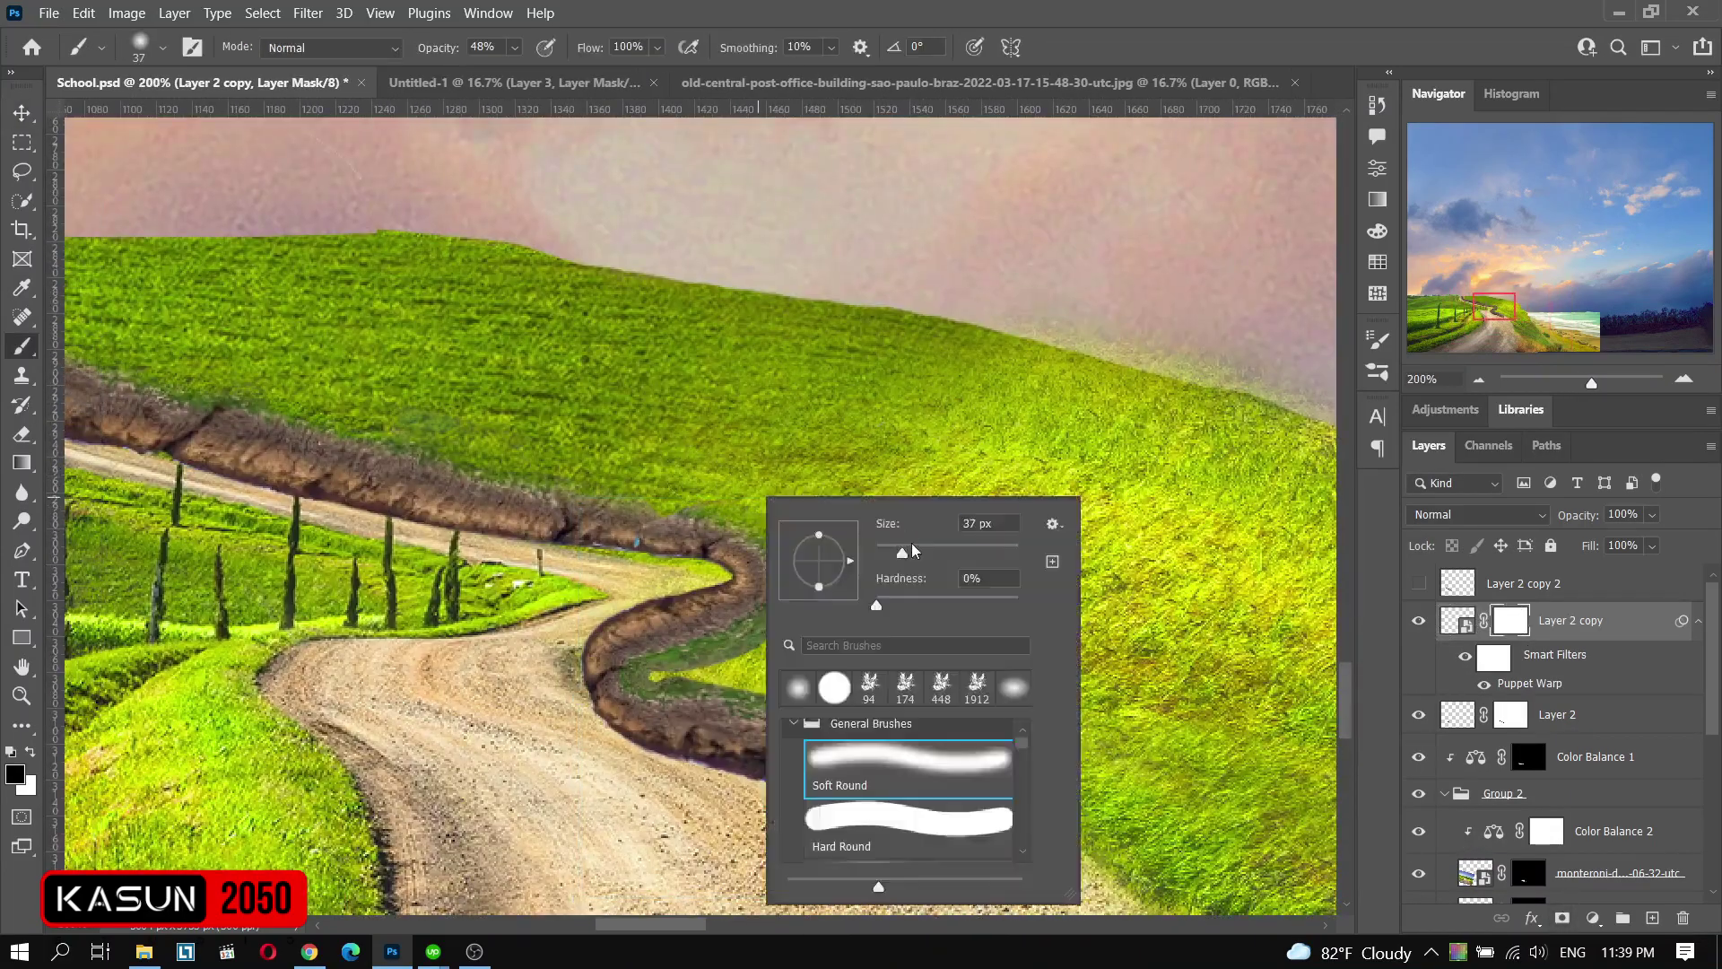
{"action": "key", "text": "Escape"}
- Paint the mask in black and white to blend the rock's edges into the grass
{"action": "key", "text": "ctrl+plus"}
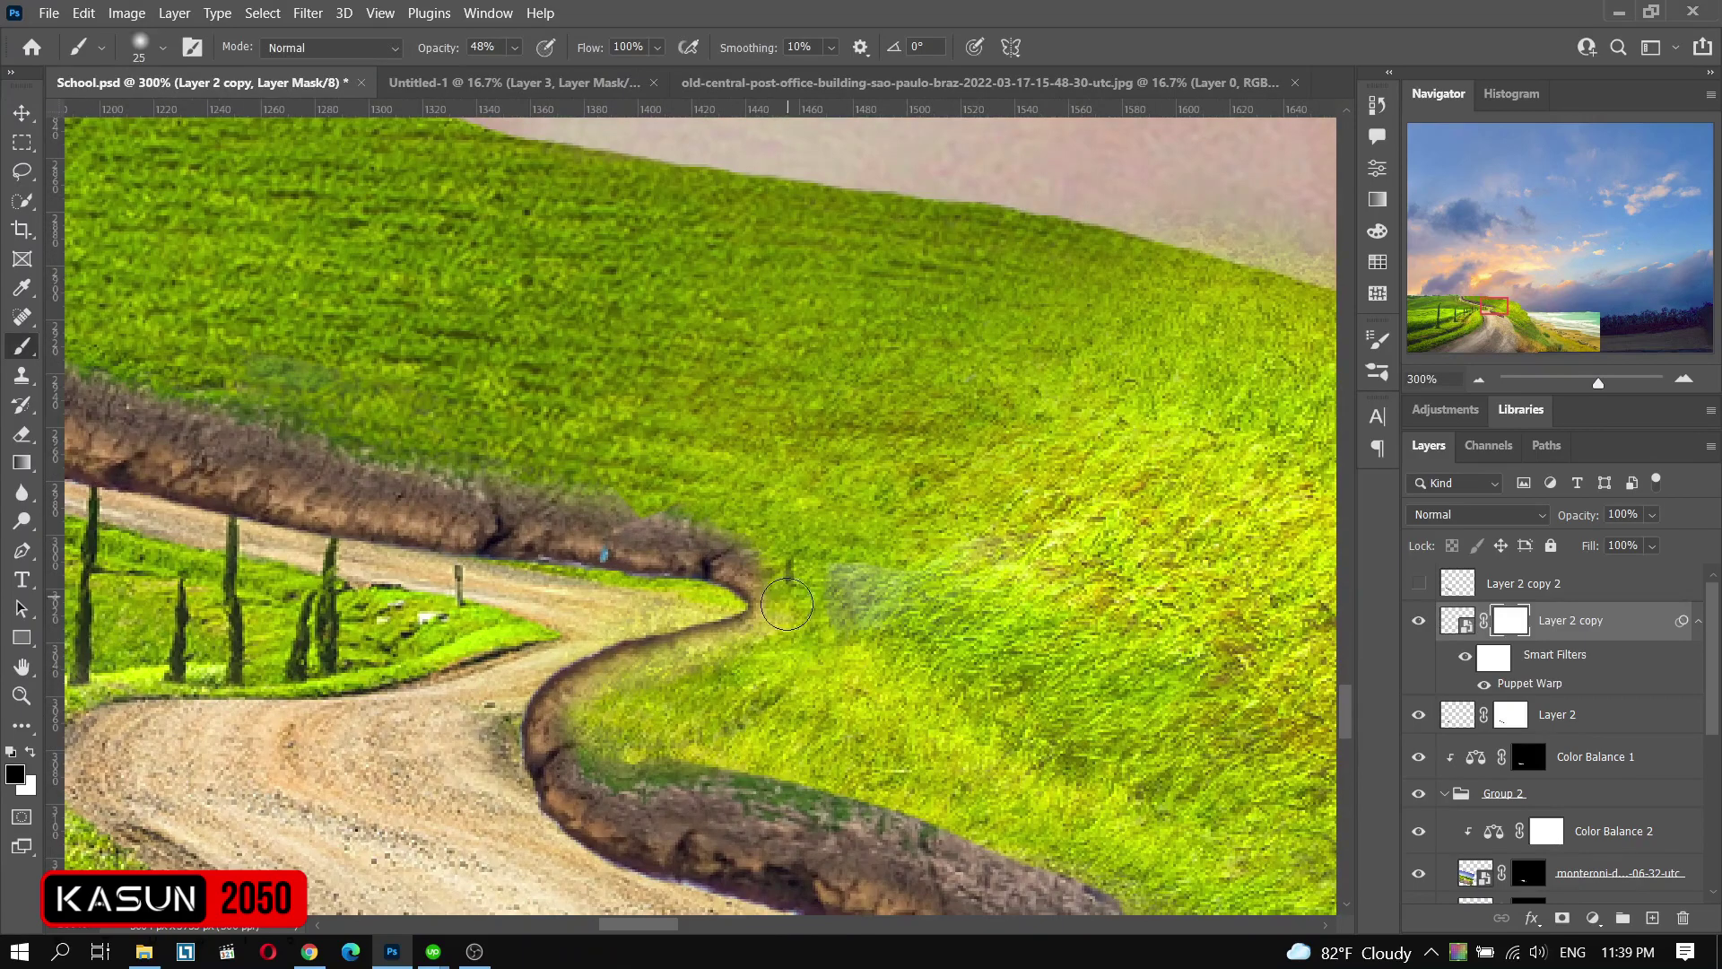
{"action": "left_click_drag", "start_coordinate": [1032, 834], "coordinate": [765, 543]}
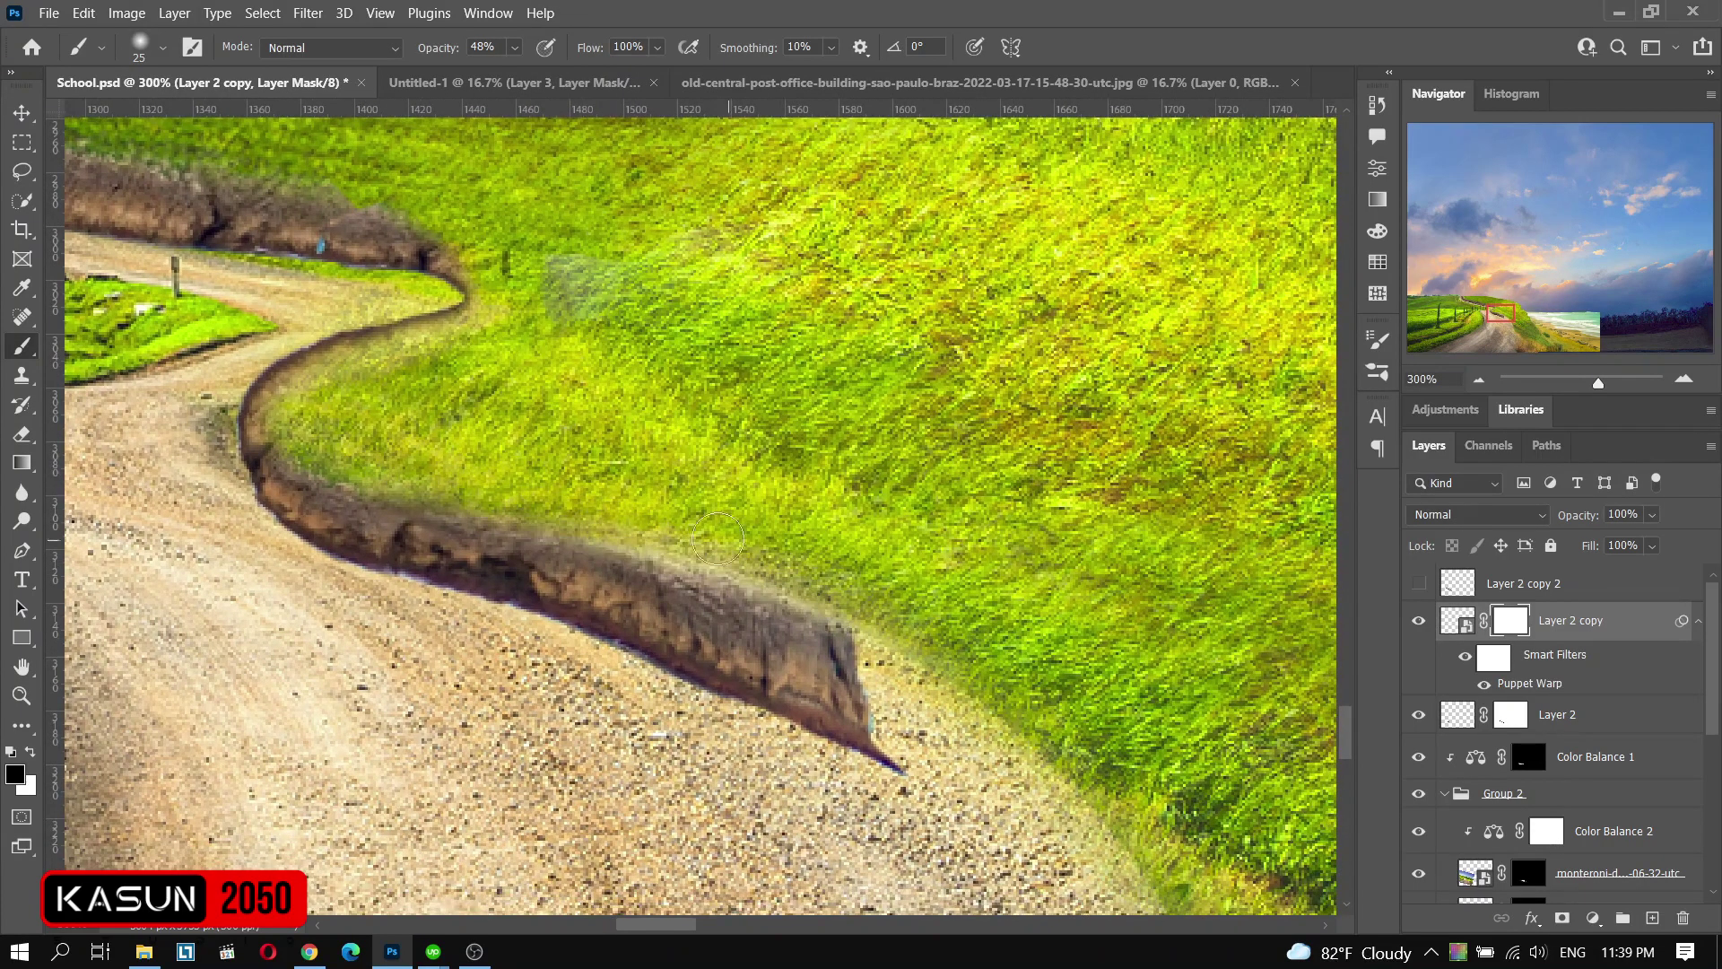
{"action": "key", "text": "x"}
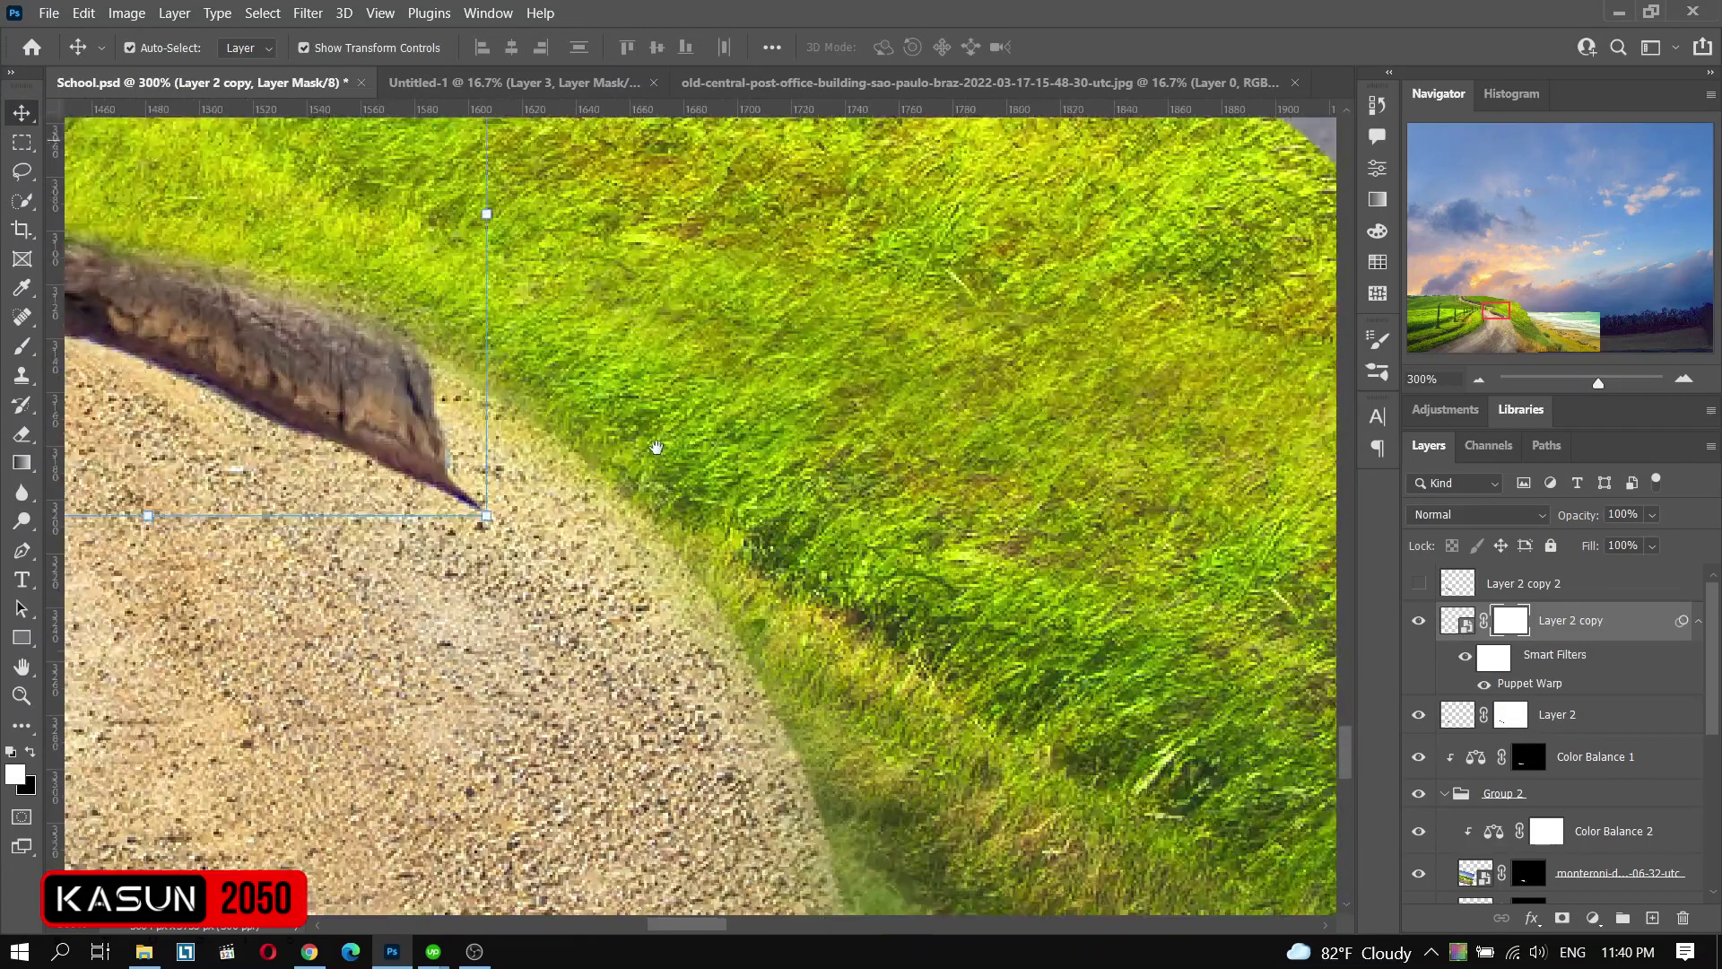
{"action": "key", "text": "x"}
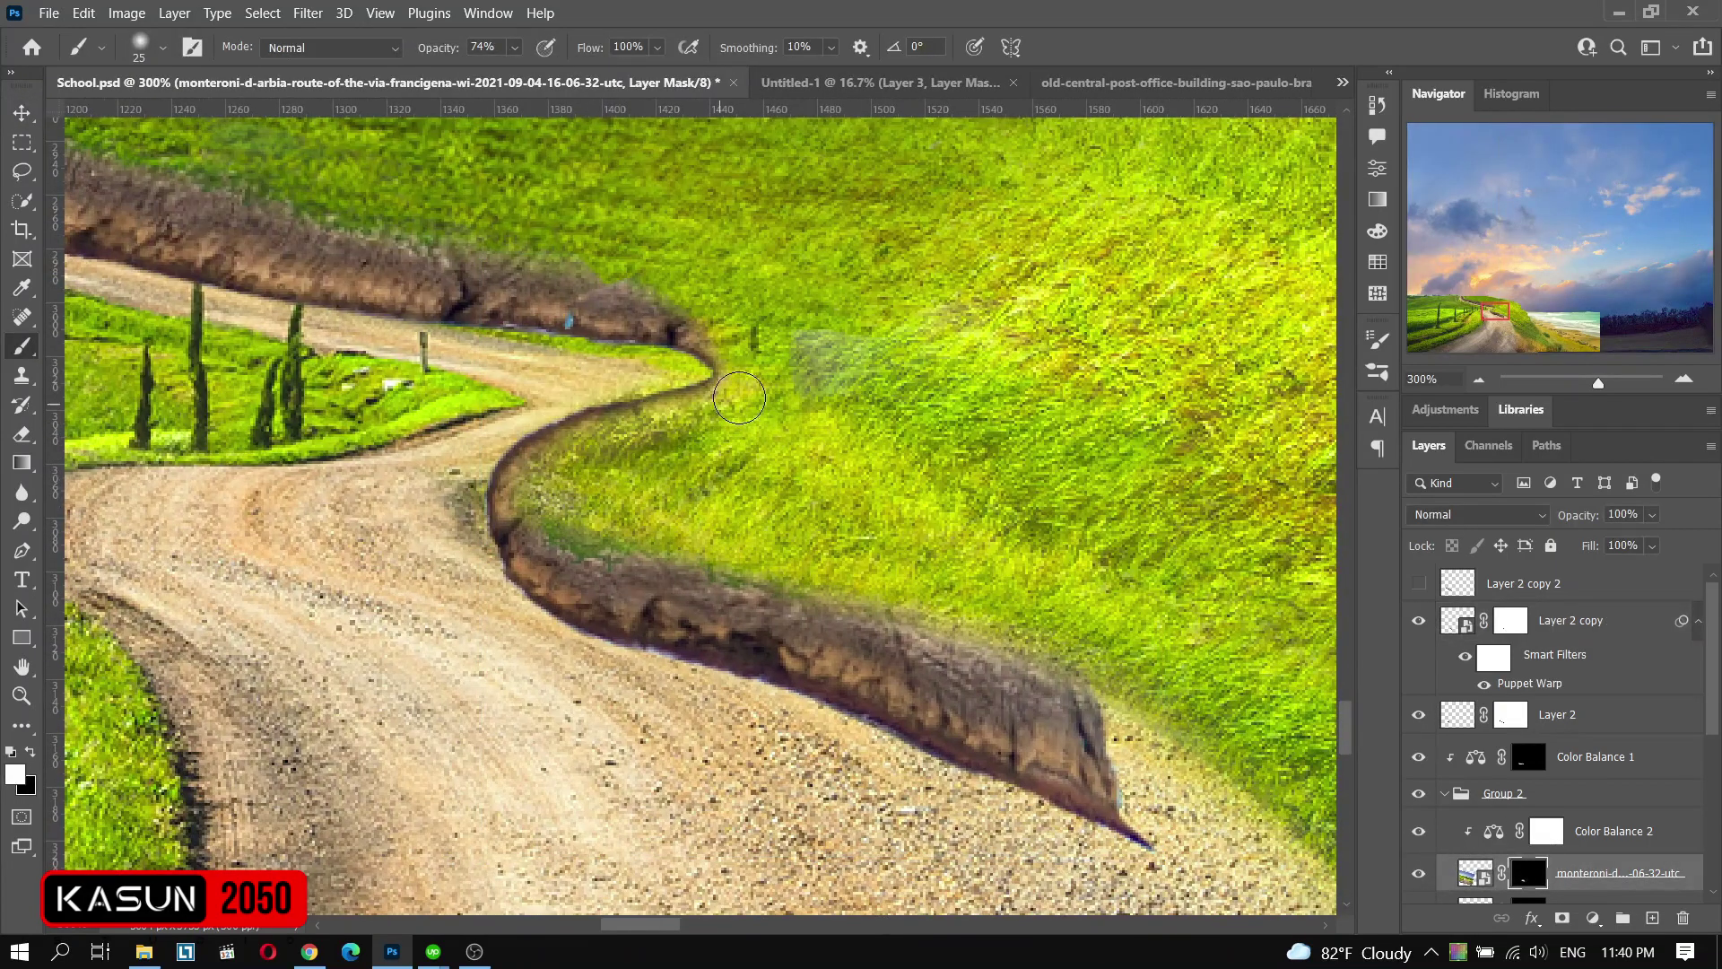
{"action": "left_click_drag", "start_coordinate": [632, 534], "coordinate": [843, 660]}
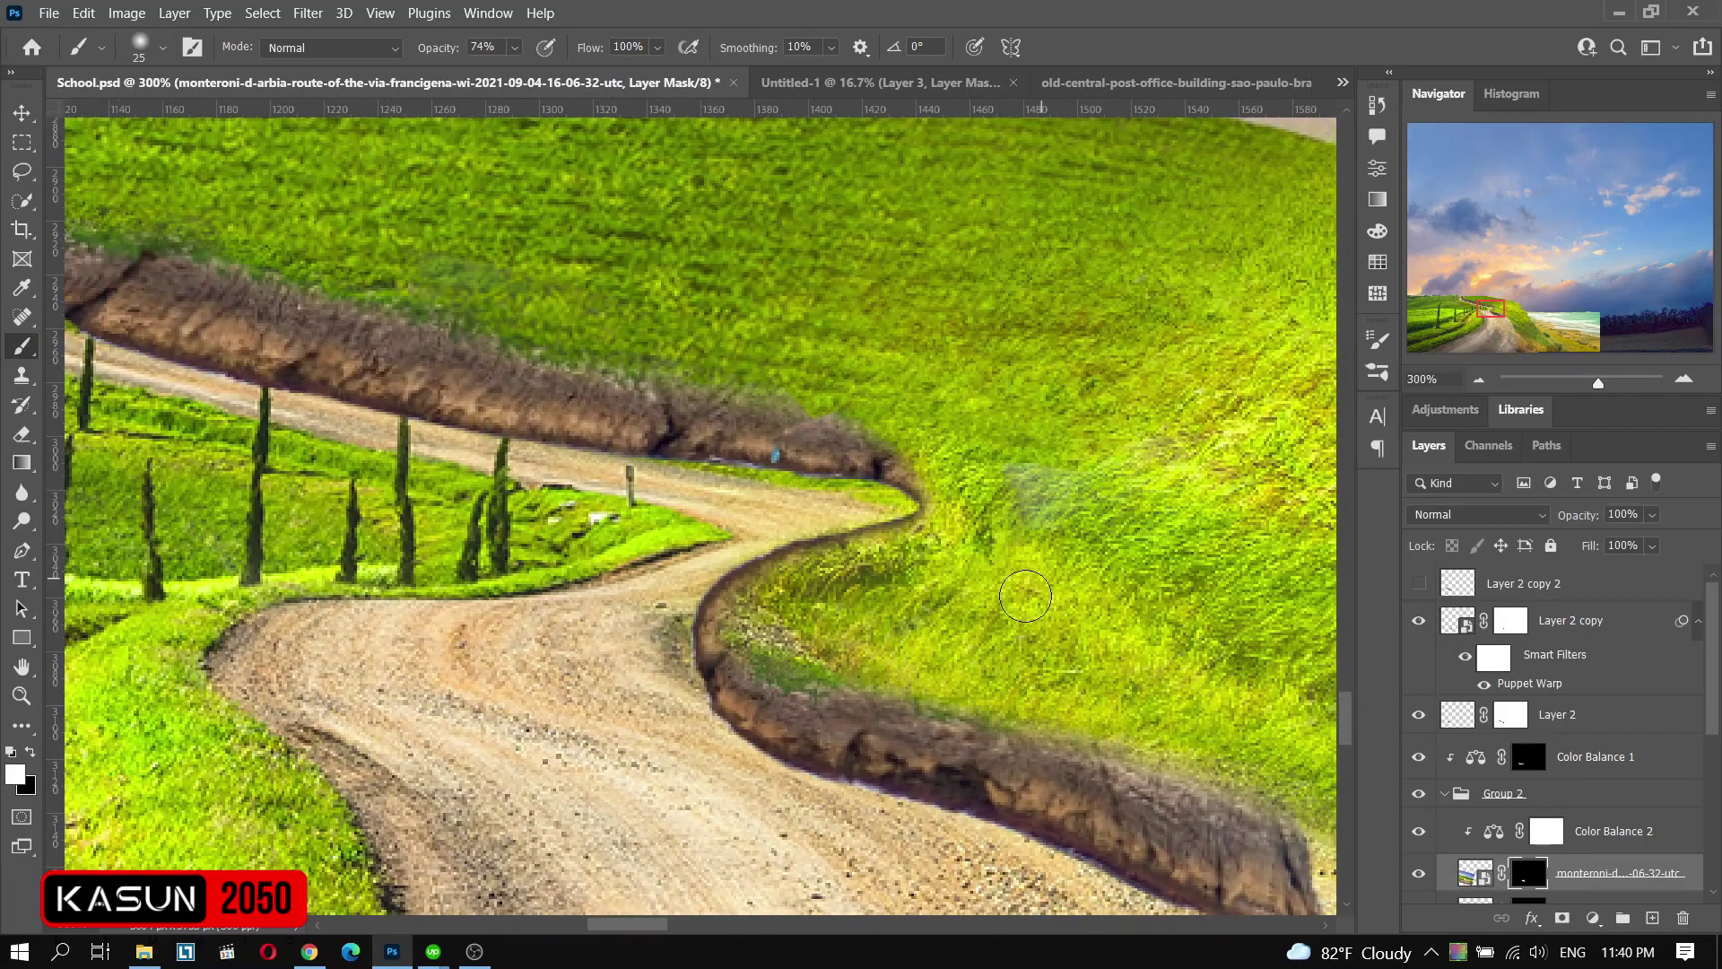
{"action": "key", "text": "ctrl+0"}
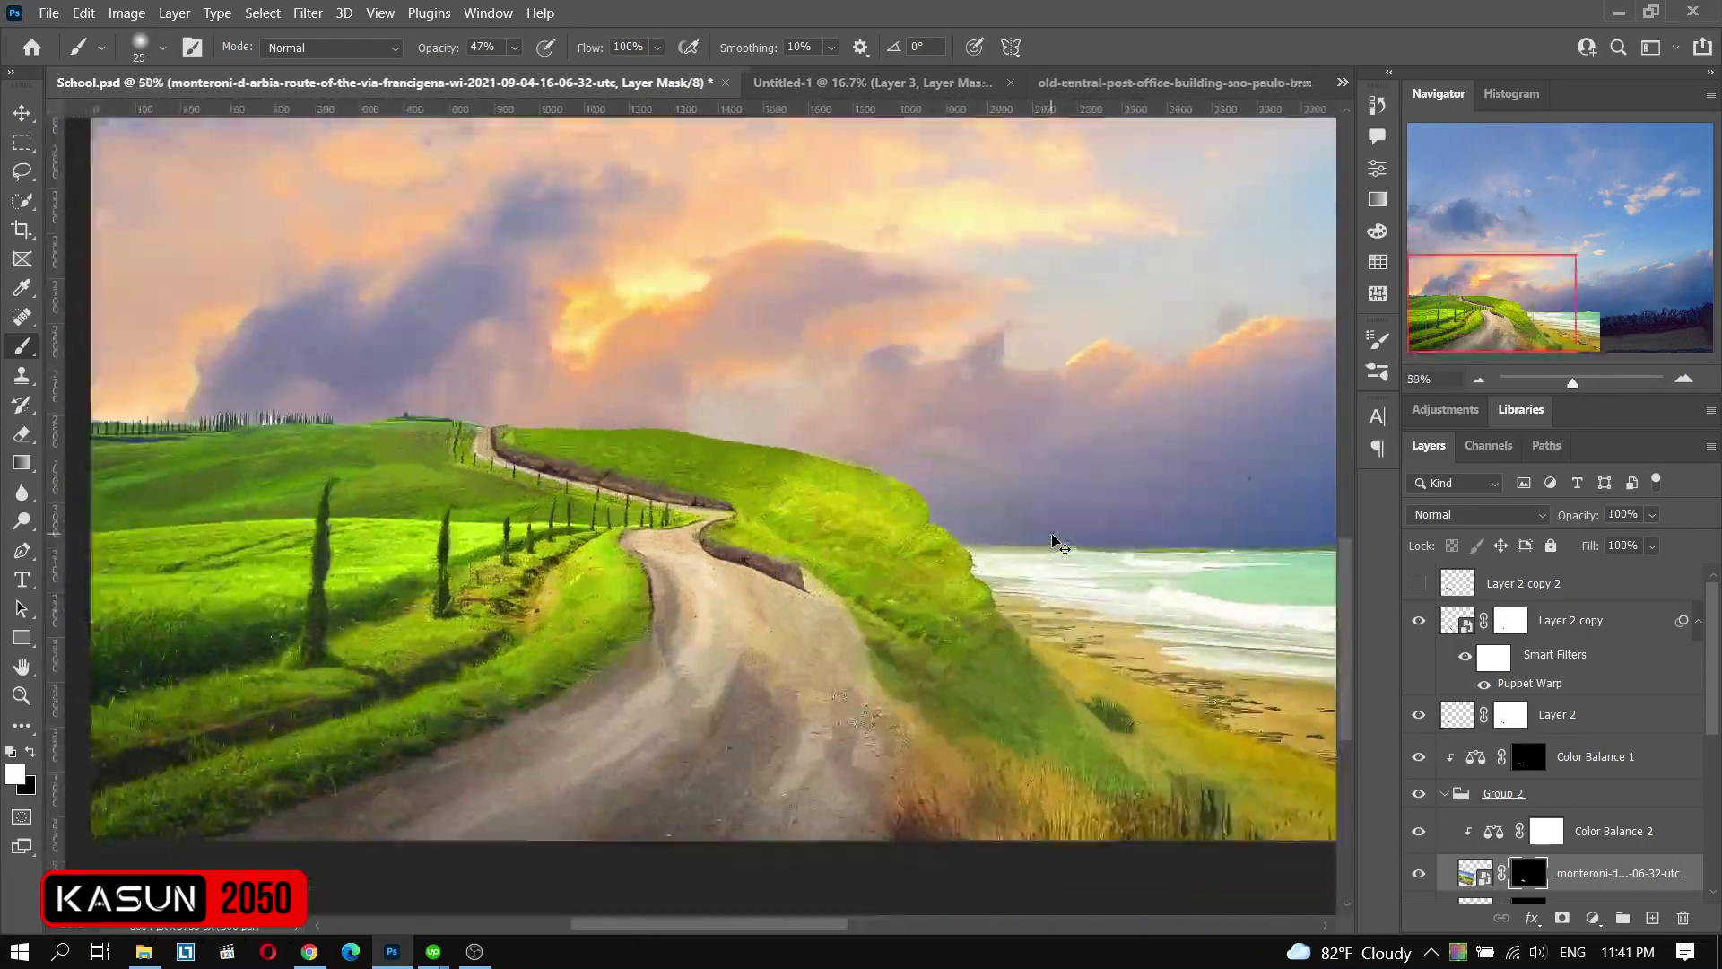
{"action": "scroll", "coordinate": [893, 445], "scroll_direction": "up", "scroll_amount": 3}
{"action": "scroll", "coordinate": [517, 407], "scroll_direction": "up", "scroll_amount": 1}
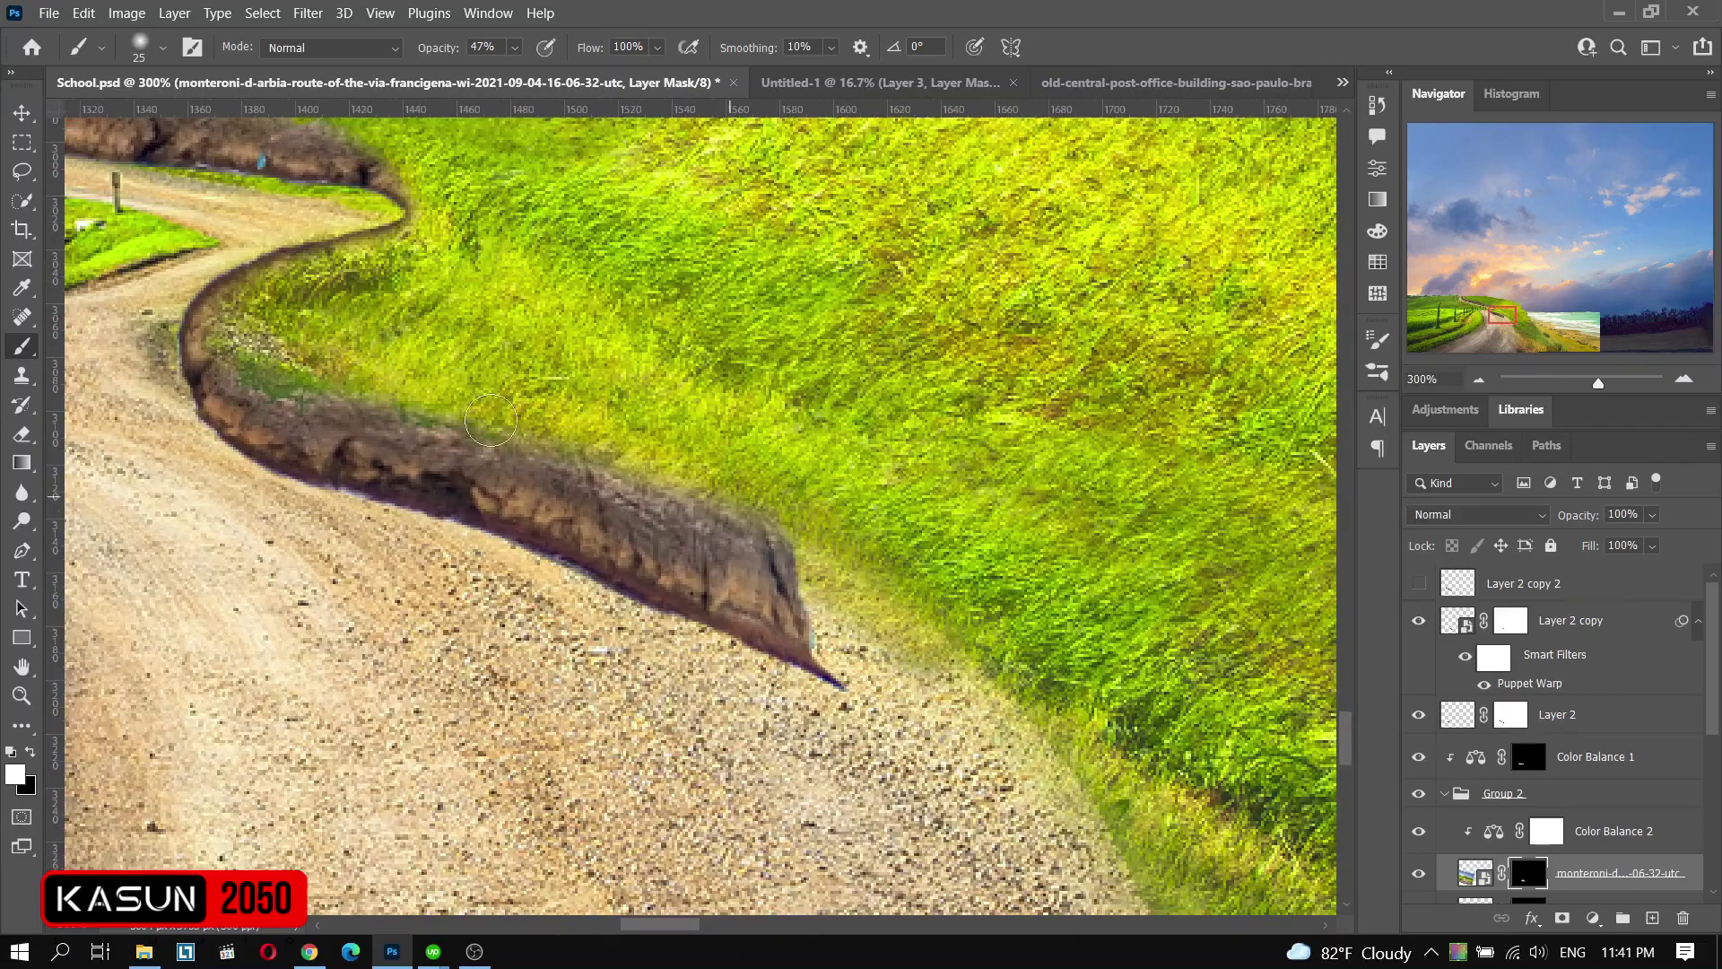
- Duplicate the rock layer and place the copy further down the road's right edge
{"action": "scroll", "coordinate": [720, 485], "scroll_direction": "down", "scroll_amount": 3}
{"action": "key", "text": "v"}
{"action": "left_click_drag", "start_coordinate": [818, 565], "coordinate": [848, 681]}
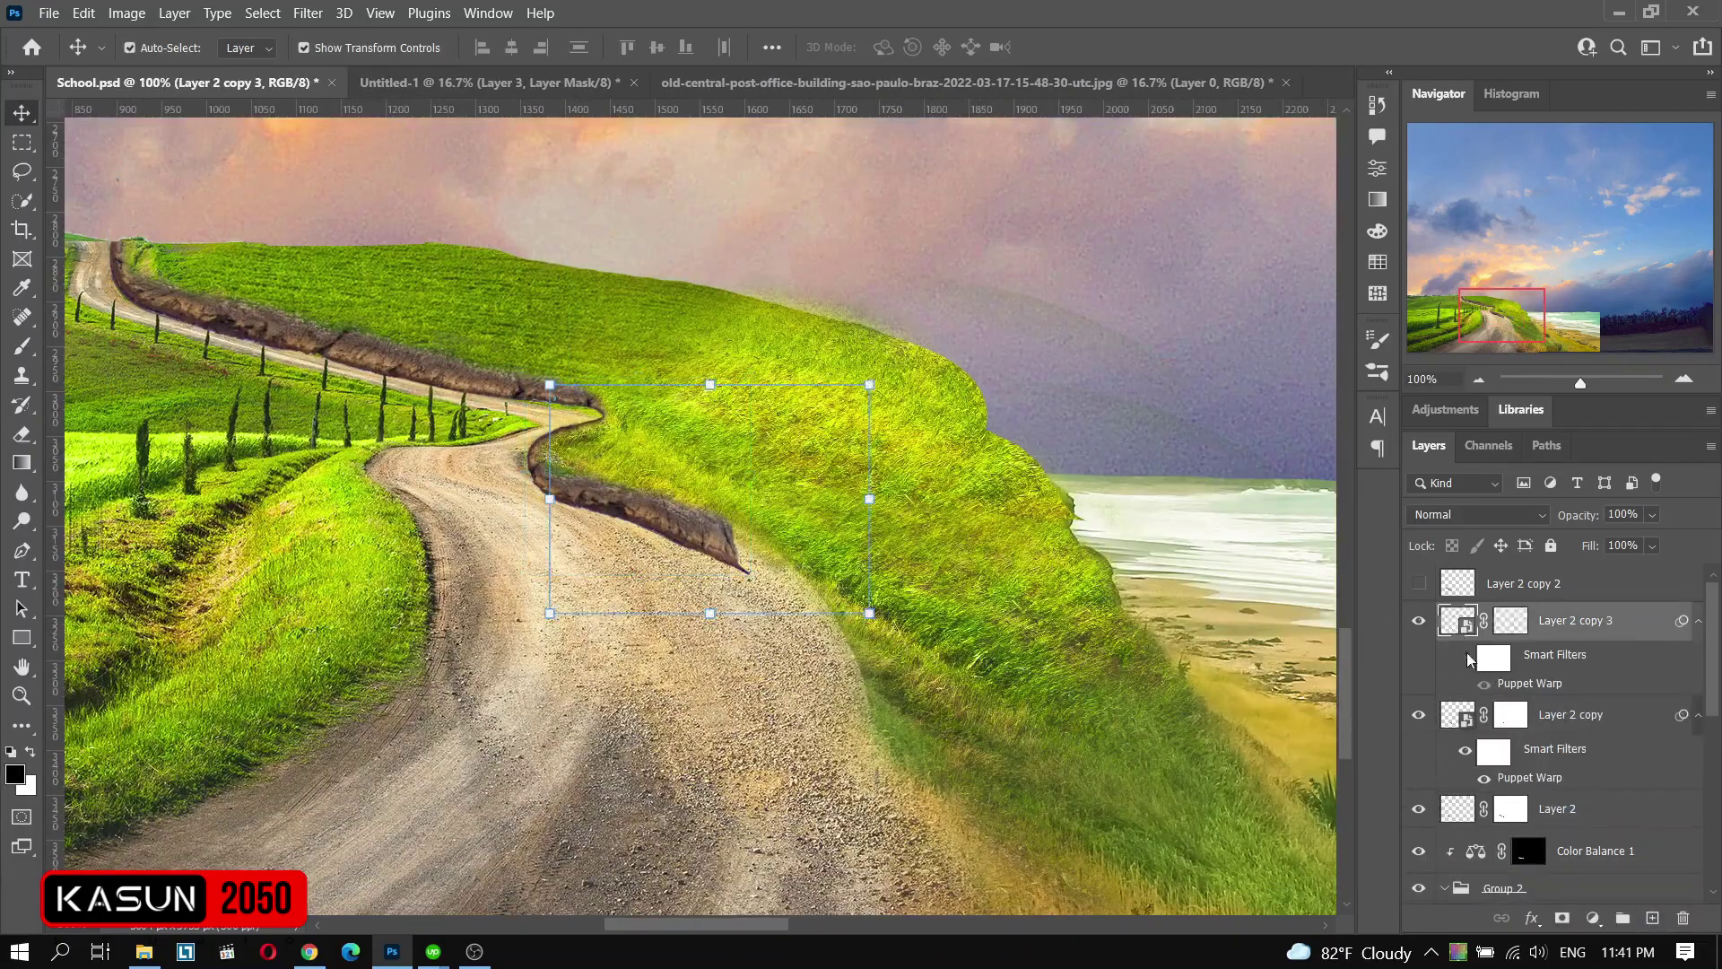
{"action": "scroll", "coordinate": [899, 628], "scroll_direction": "up", "scroll_amount": 2}
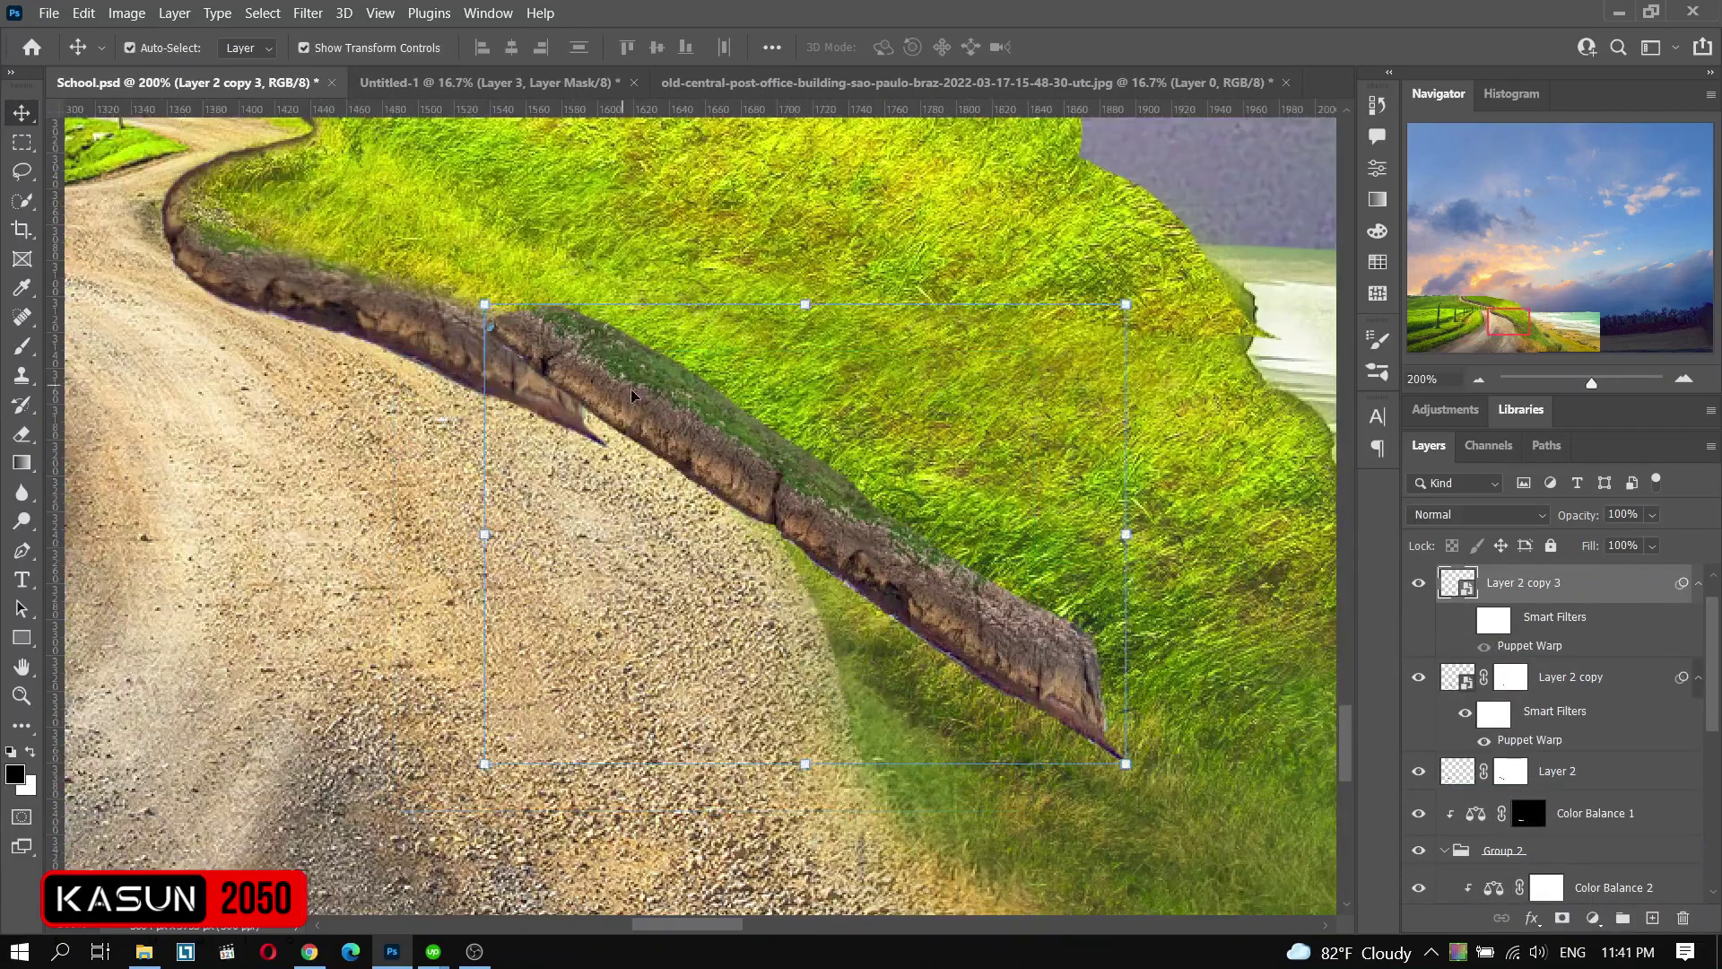
{"action": "left_click_drag", "start_coordinate": [645, 409], "coordinate": [583, 409]}
{"action": "scroll", "coordinate": [744, 574], "scroll_direction": "down", "scroll_amount": 2}
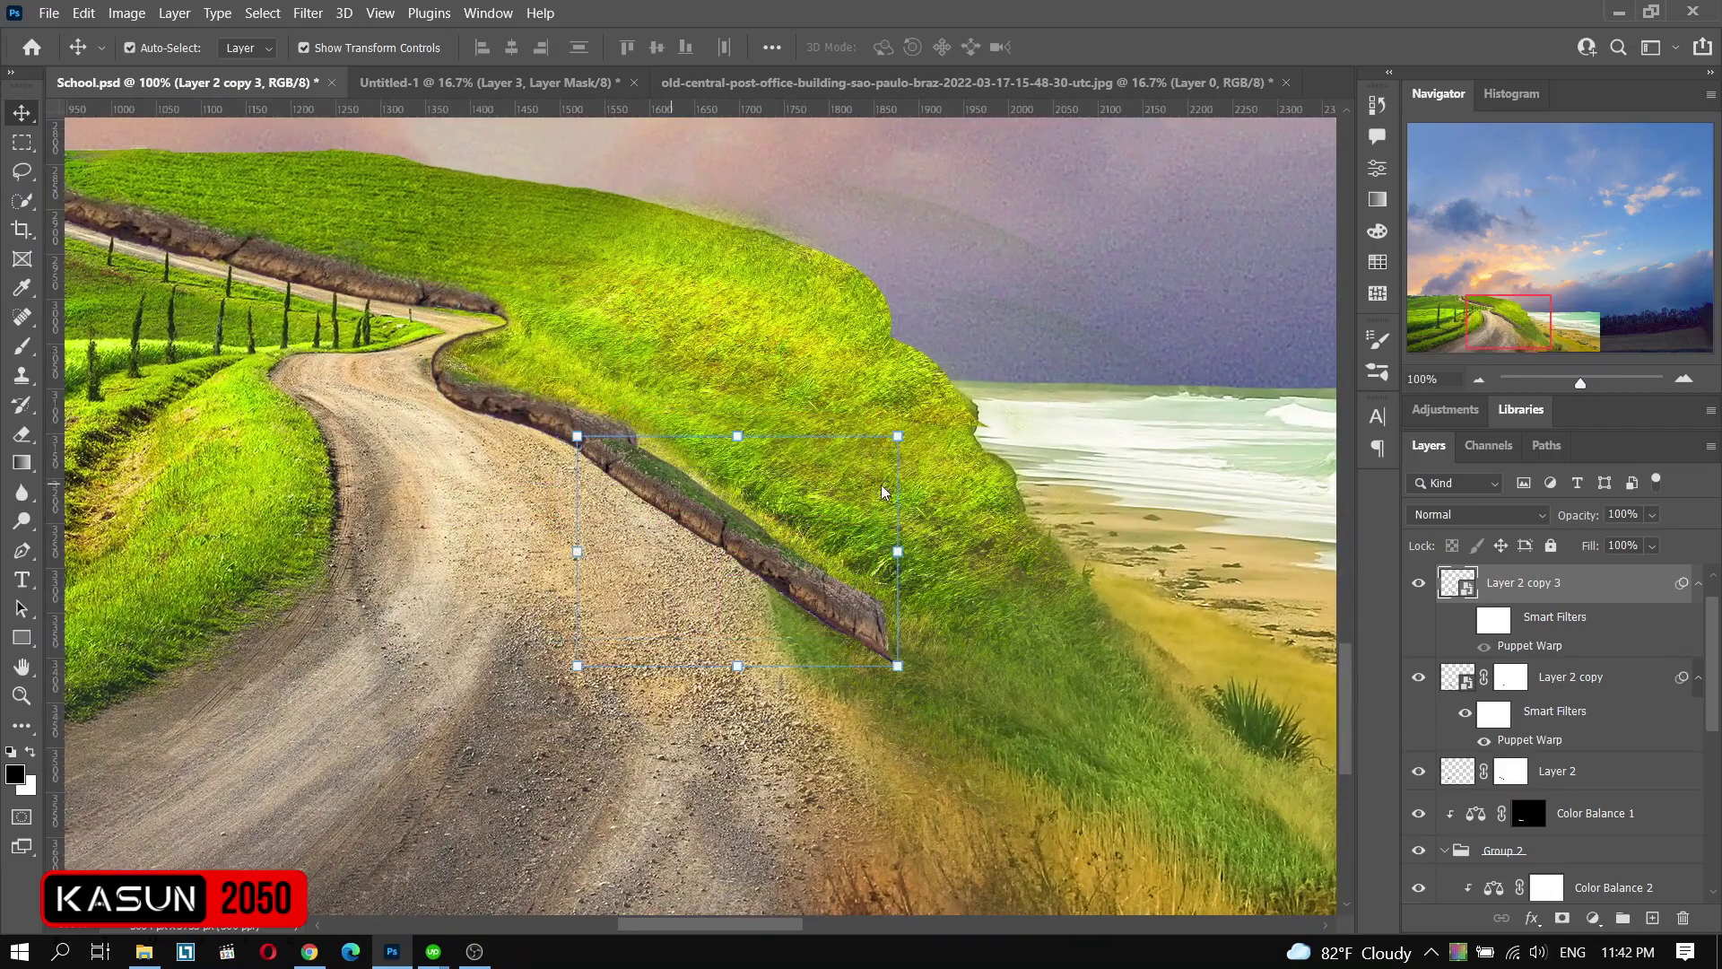
- Puppet Warp the rock copy with end pins so it follows the road's curve
{"action": "left_click", "coordinate": [83, 12]}
{"action": "left_click", "coordinate": [126, 414]}
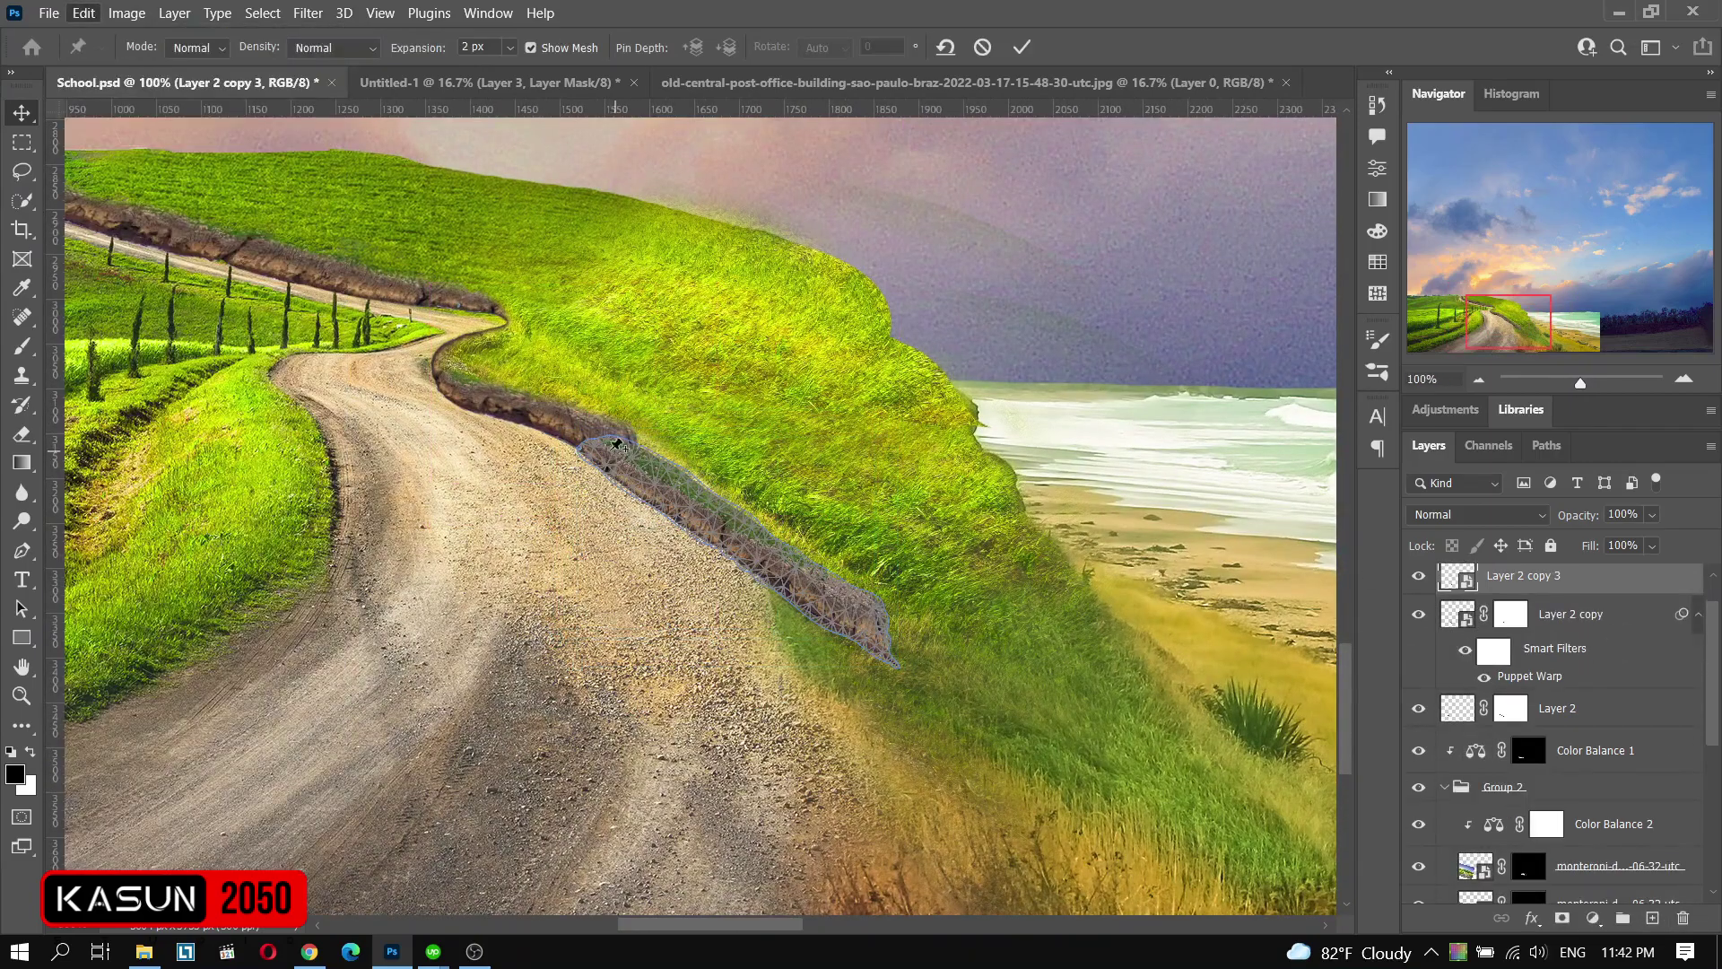
{"action": "left_click", "coordinate": [609, 449]}
{"action": "left_click", "coordinate": [821, 664]}
{"action": "left_click_drag", "start_coordinate": [695, 517], "coordinate": [667, 477]}
{"action": "key", "text": "ctrl+plus"}
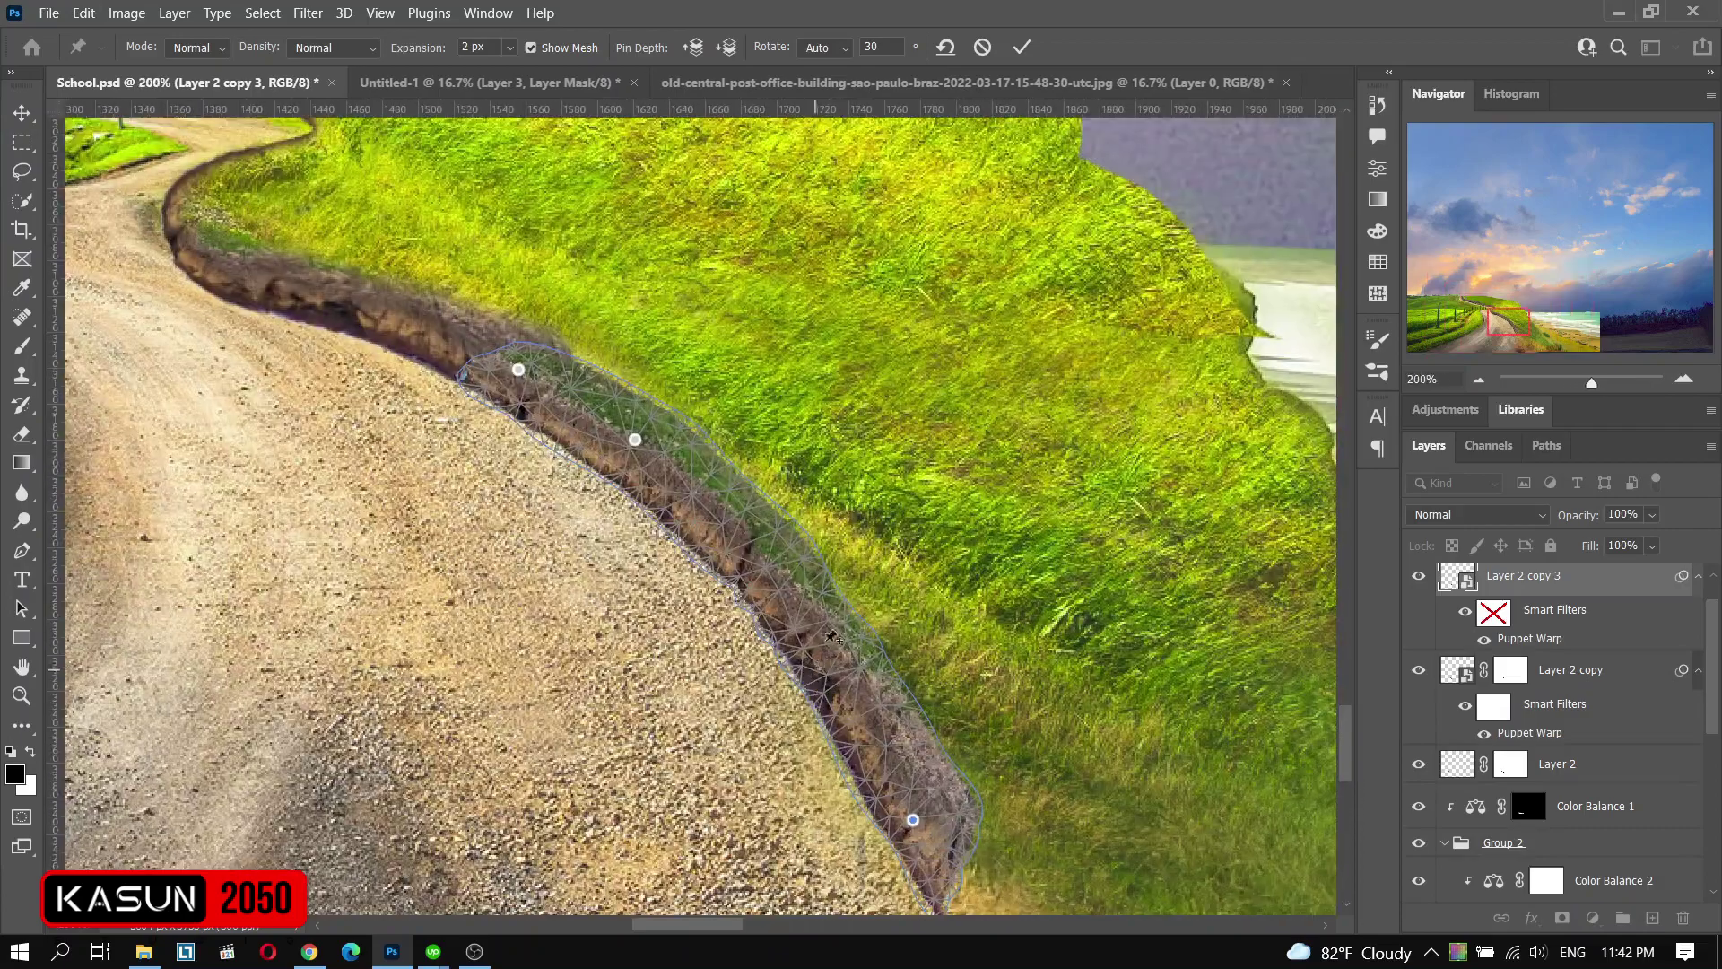
{"action": "left_click", "coordinate": [1022, 46]}
- Add a layer mask to the rock copy and prepare white brush painting on the grass mask
{"action": "left_click", "coordinate": [1562, 918]}
{"action": "key", "text": "b"}
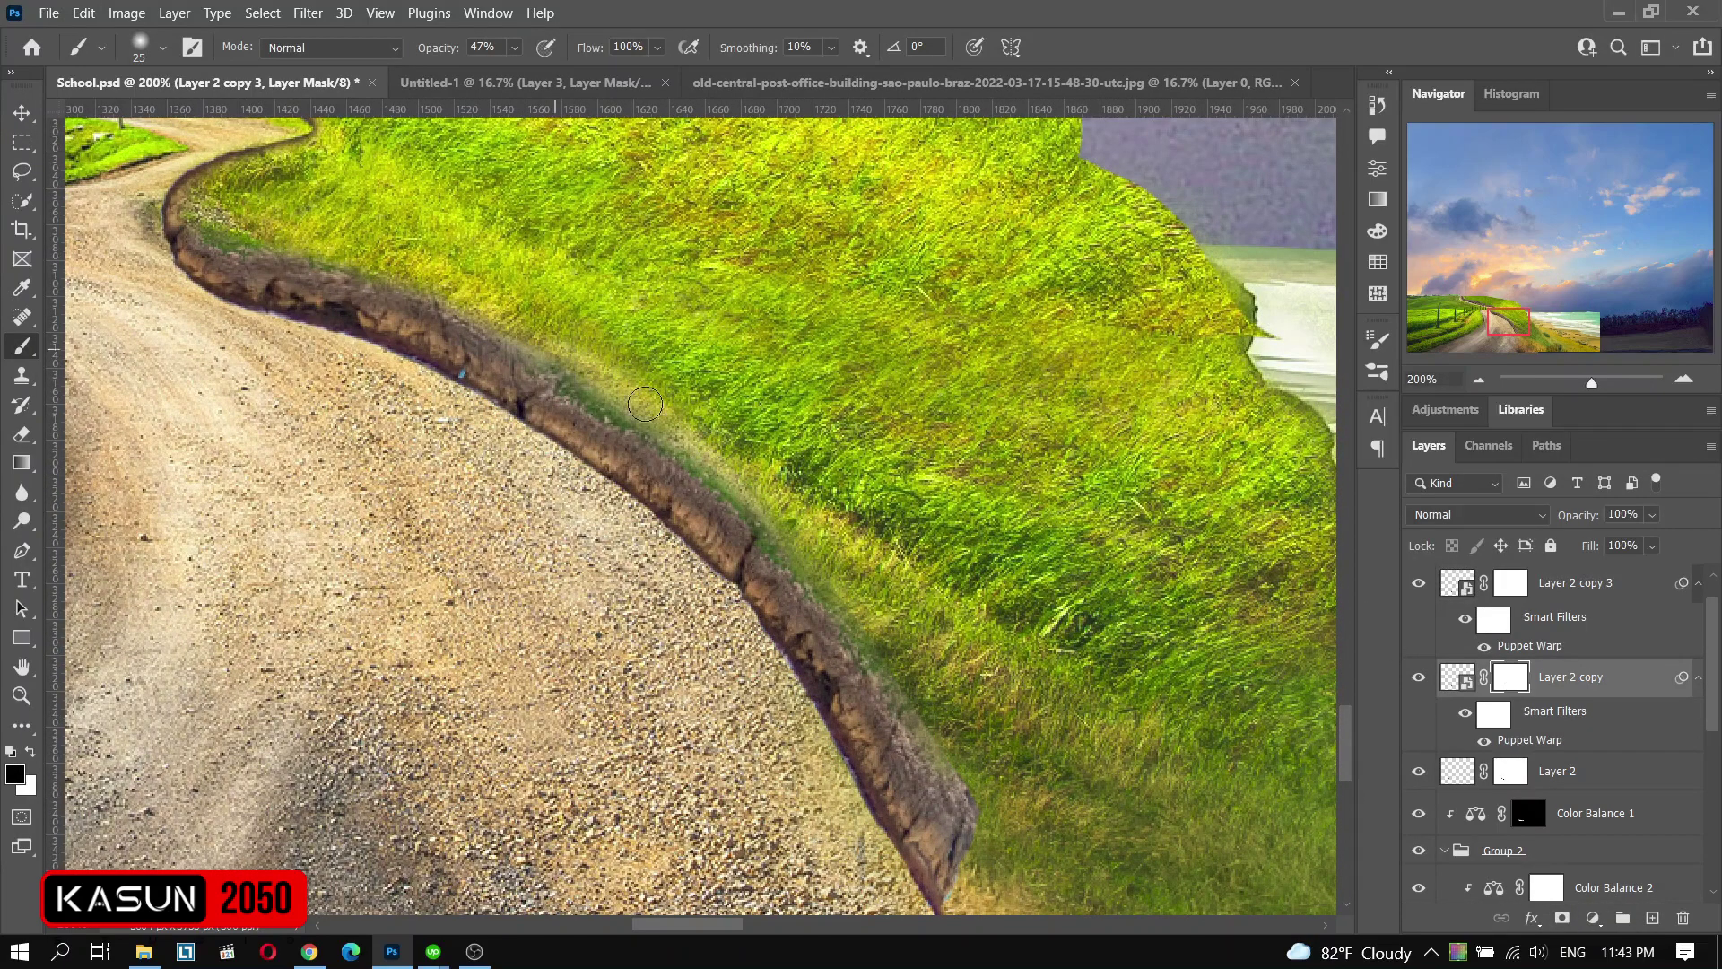
{"action": "left_click", "coordinate": [901, 453]}
{"action": "key", "text": "b"}
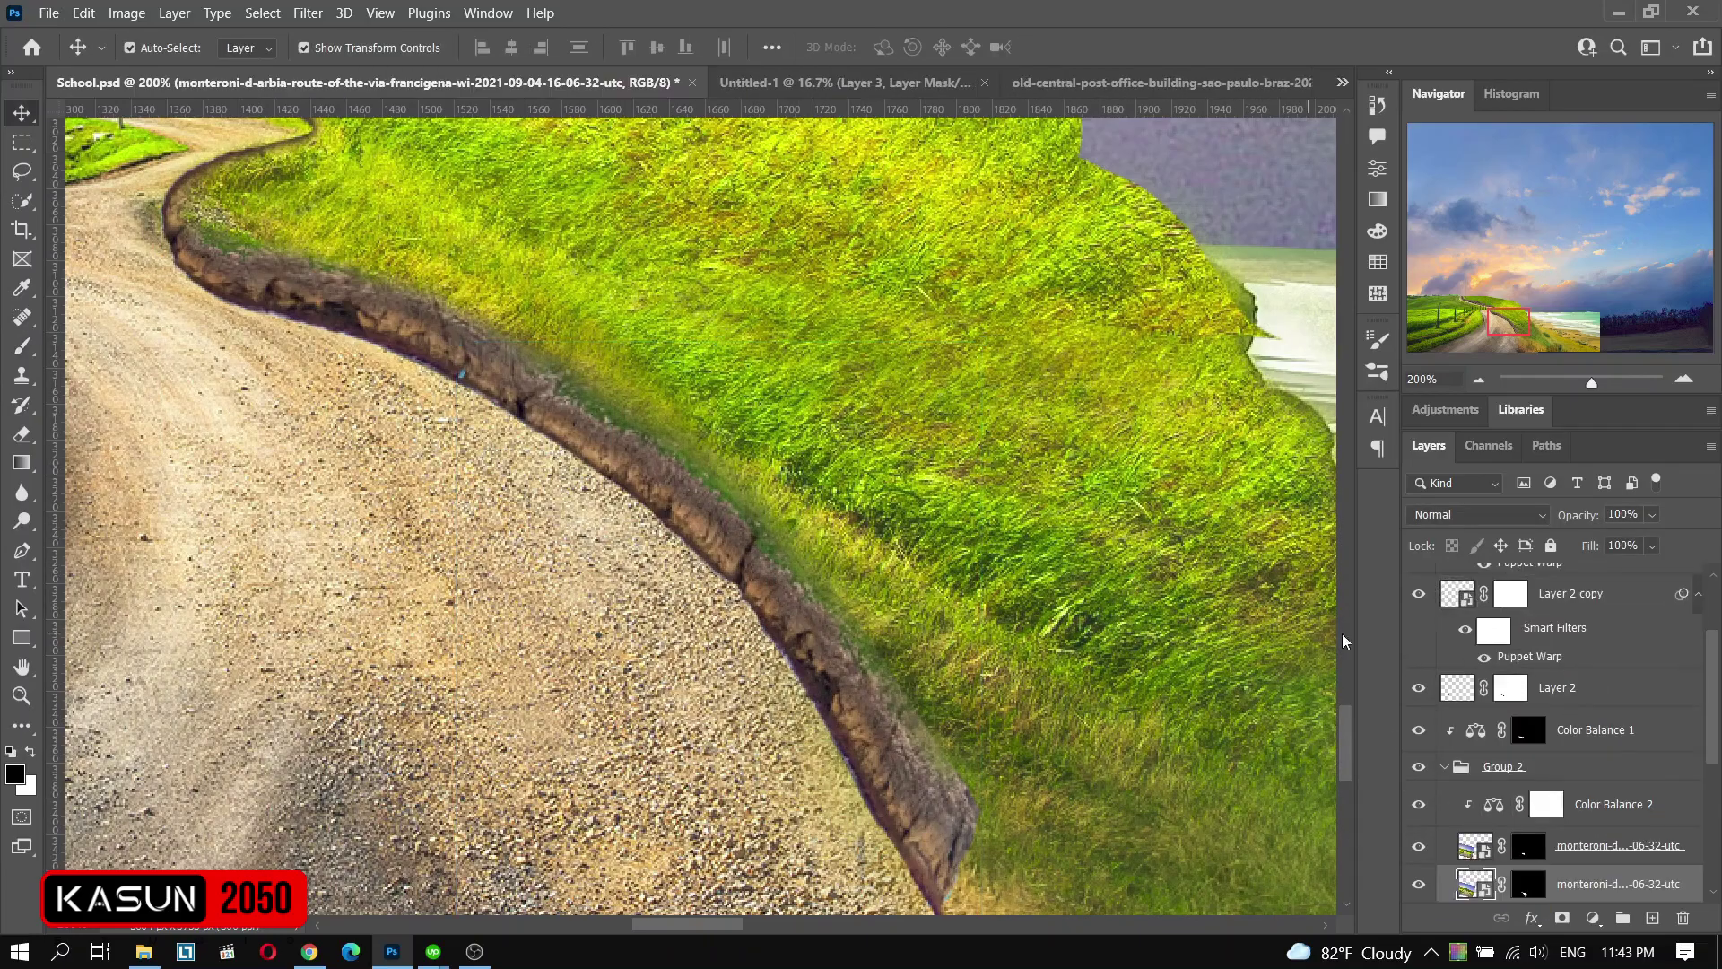
{"action": "key", "text": "v"}
{"action": "key", "text": "x"}
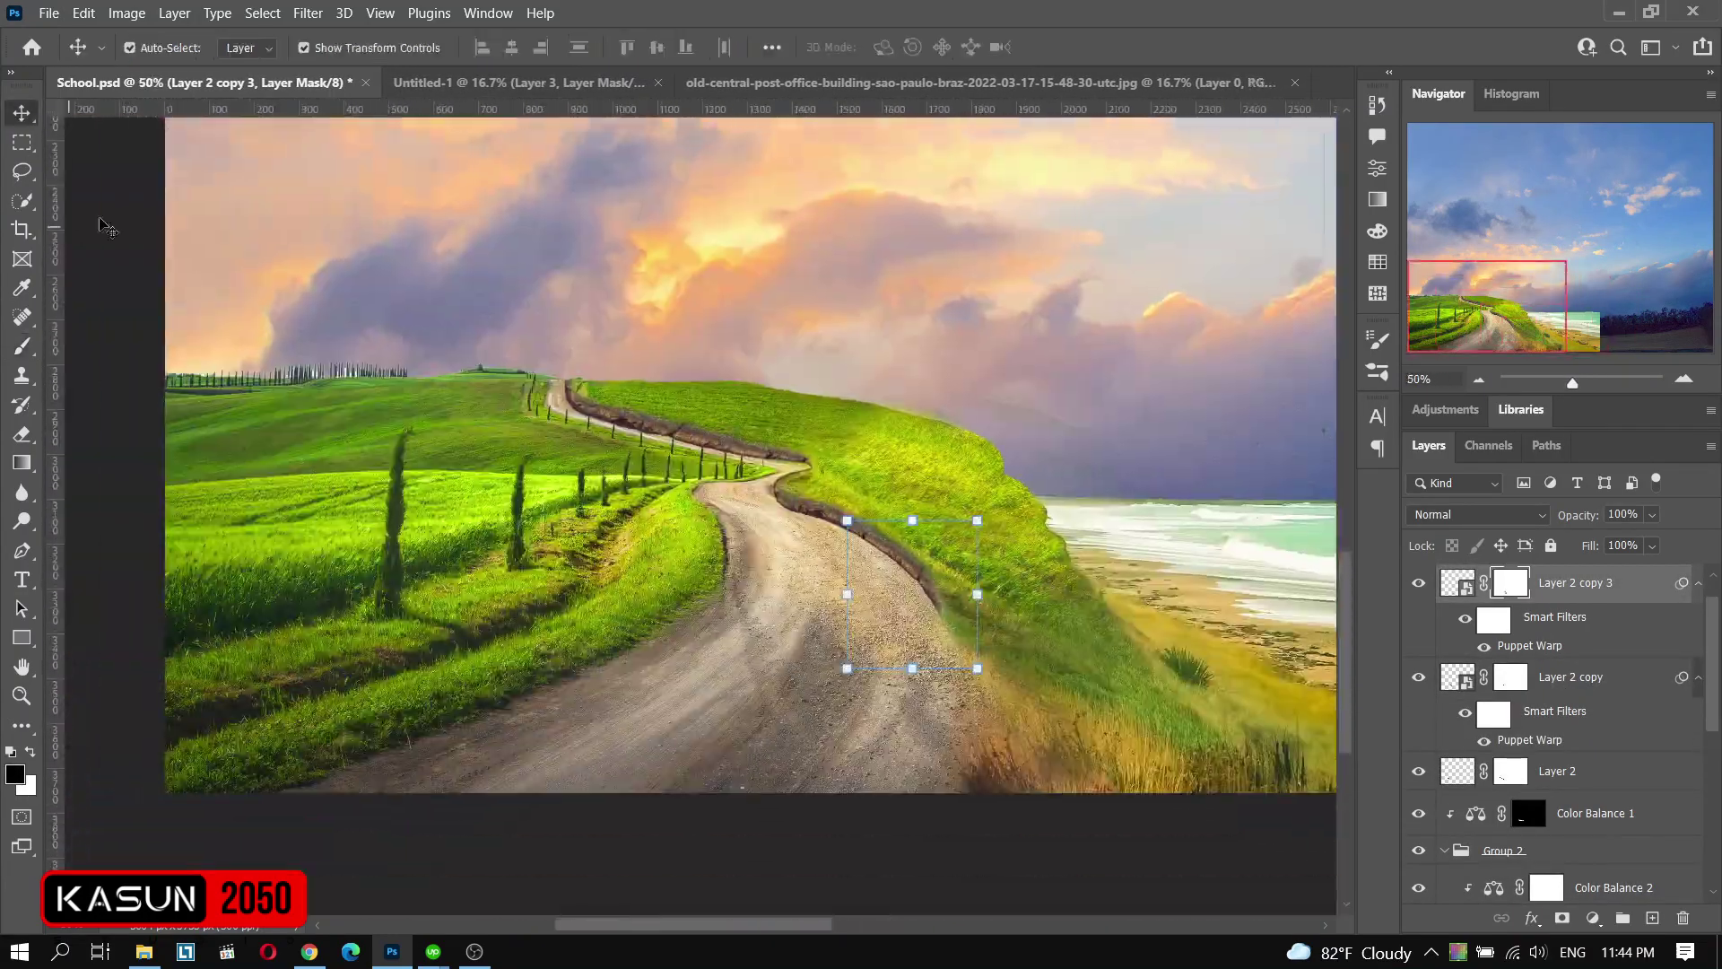
- Scale the school building to about 12% and set it on the left hilltop
{"action": "left_click", "coordinate": [381, 12]}
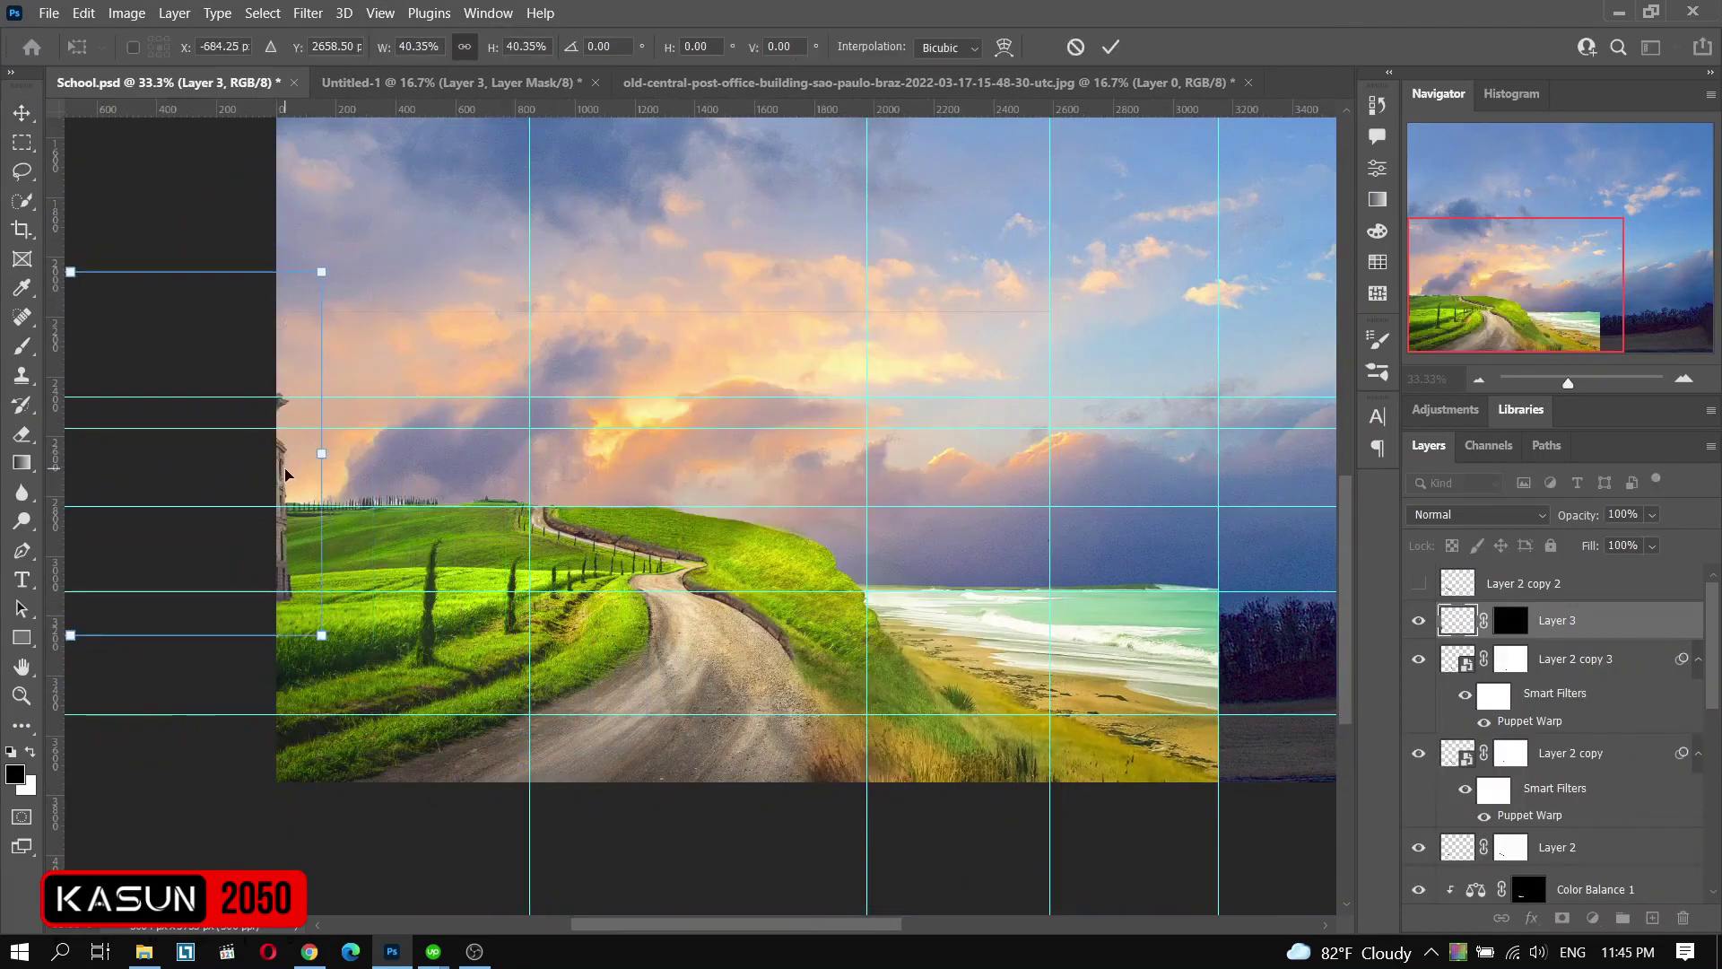
{"action": "left_click_drag", "start_coordinate": [285, 474], "coordinate": [384, 450]}
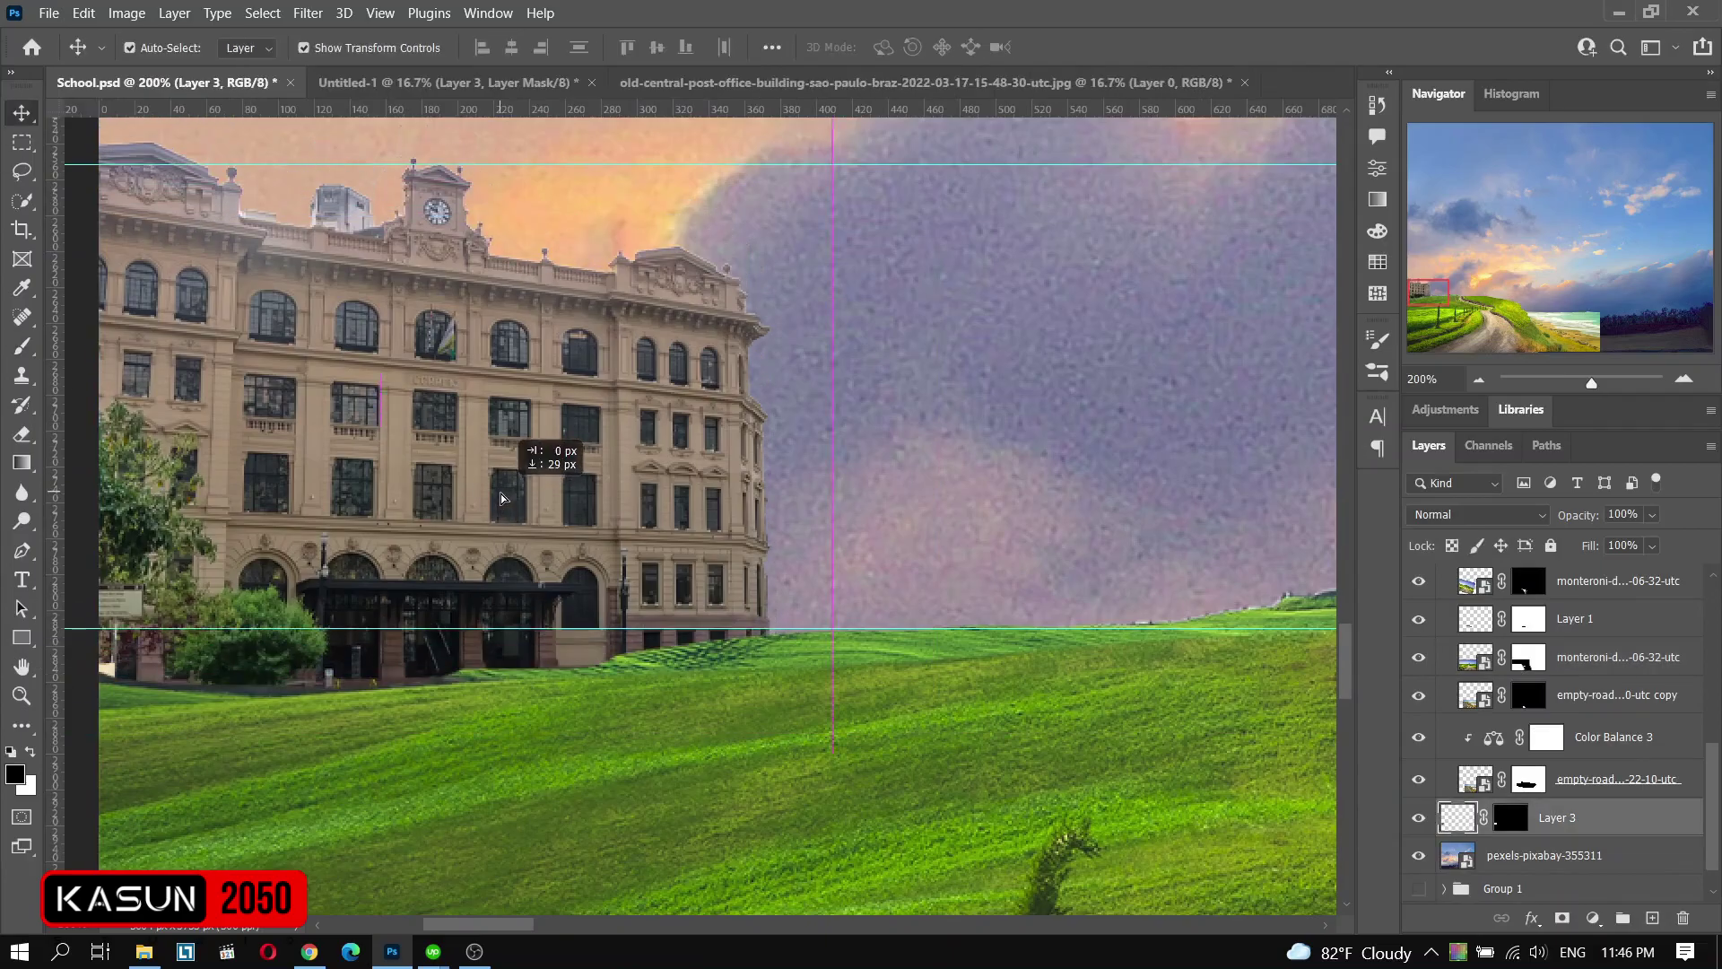
{"action": "left_click_drag", "start_coordinate": [501, 450], "coordinate": [500, 466]}
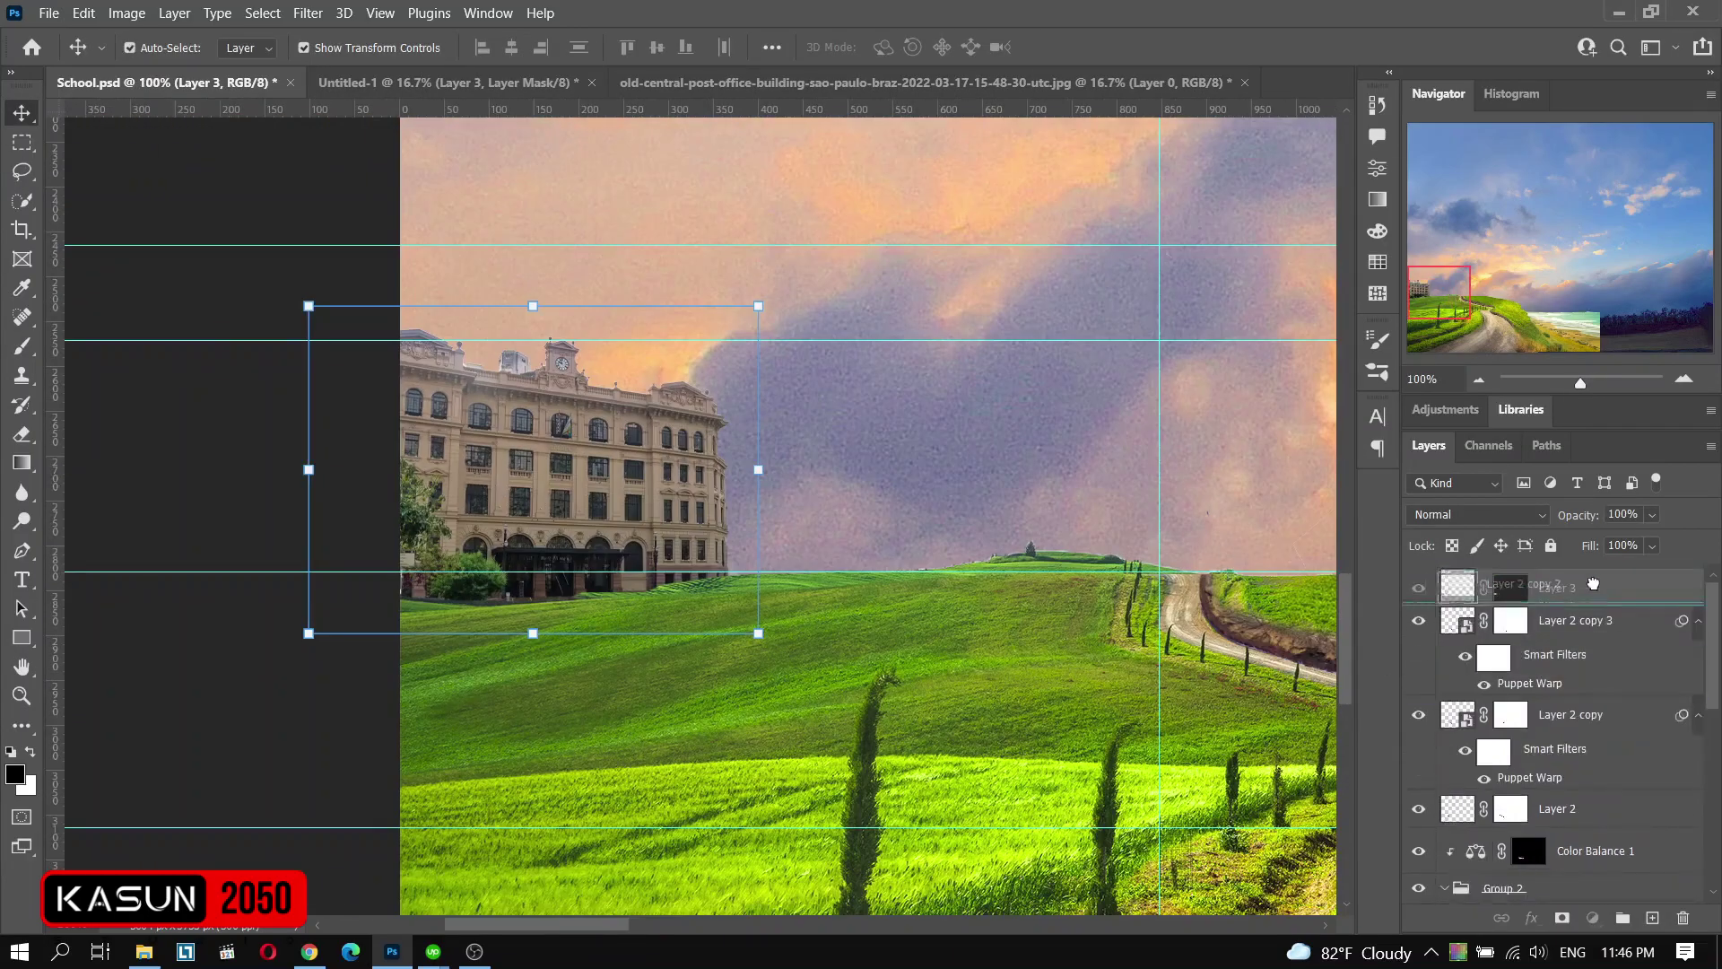
{"action": "left_click_drag", "start_coordinate": [696, 528], "coordinate": [696, 518]}
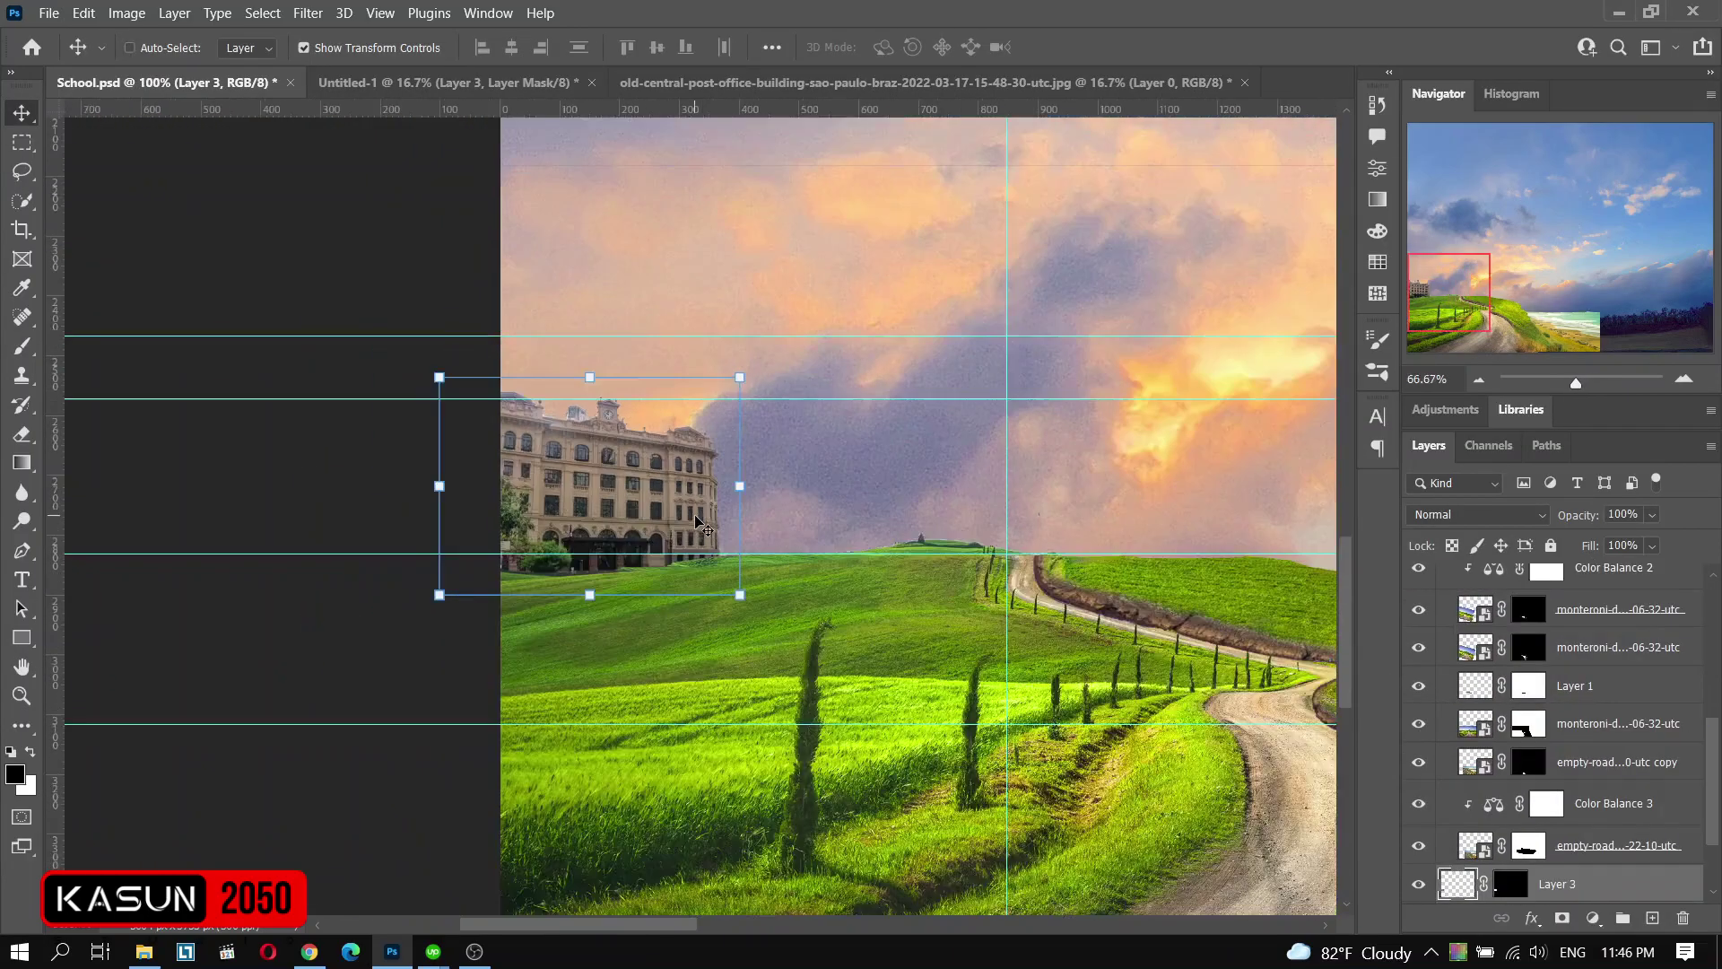
- Zoom out to view the whole canvas and select the sky layer
{"action": "key", "text": "ctrl+minus"}
{"action": "key", "text": "ctrl+minus"}
{"action": "key", "text": "ctrl+minus"}
{"action": "scroll", "coordinate": [541, 613], "scroll_direction": "up", "scroll_amount": 8}
{"action": "key", "text": "ctrl+0"}
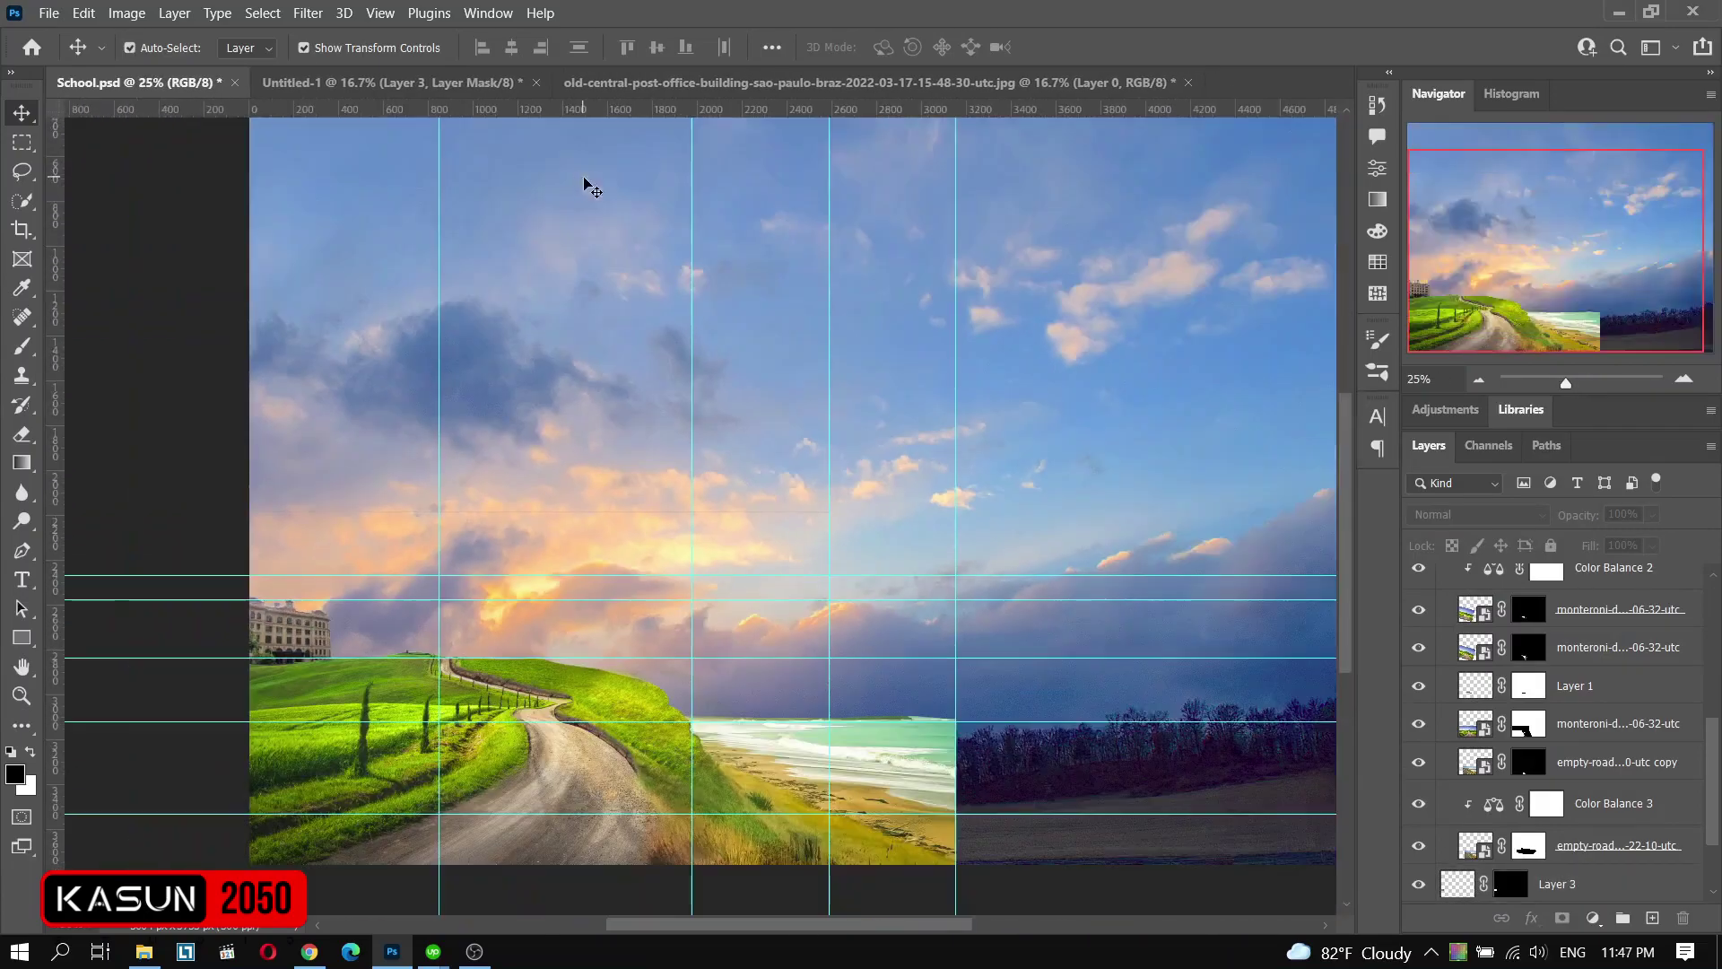
{"action": "key", "text": "ctrl+minus"}
{"action": "left_click", "coordinate": [269, 435]}
- Add a Colour Balance clipped to the sky, shifting it toward red and yellow
{"action": "scroll", "coordinate": [1105, 742], "scroll_direction": "up", "scroll_amount": 2}
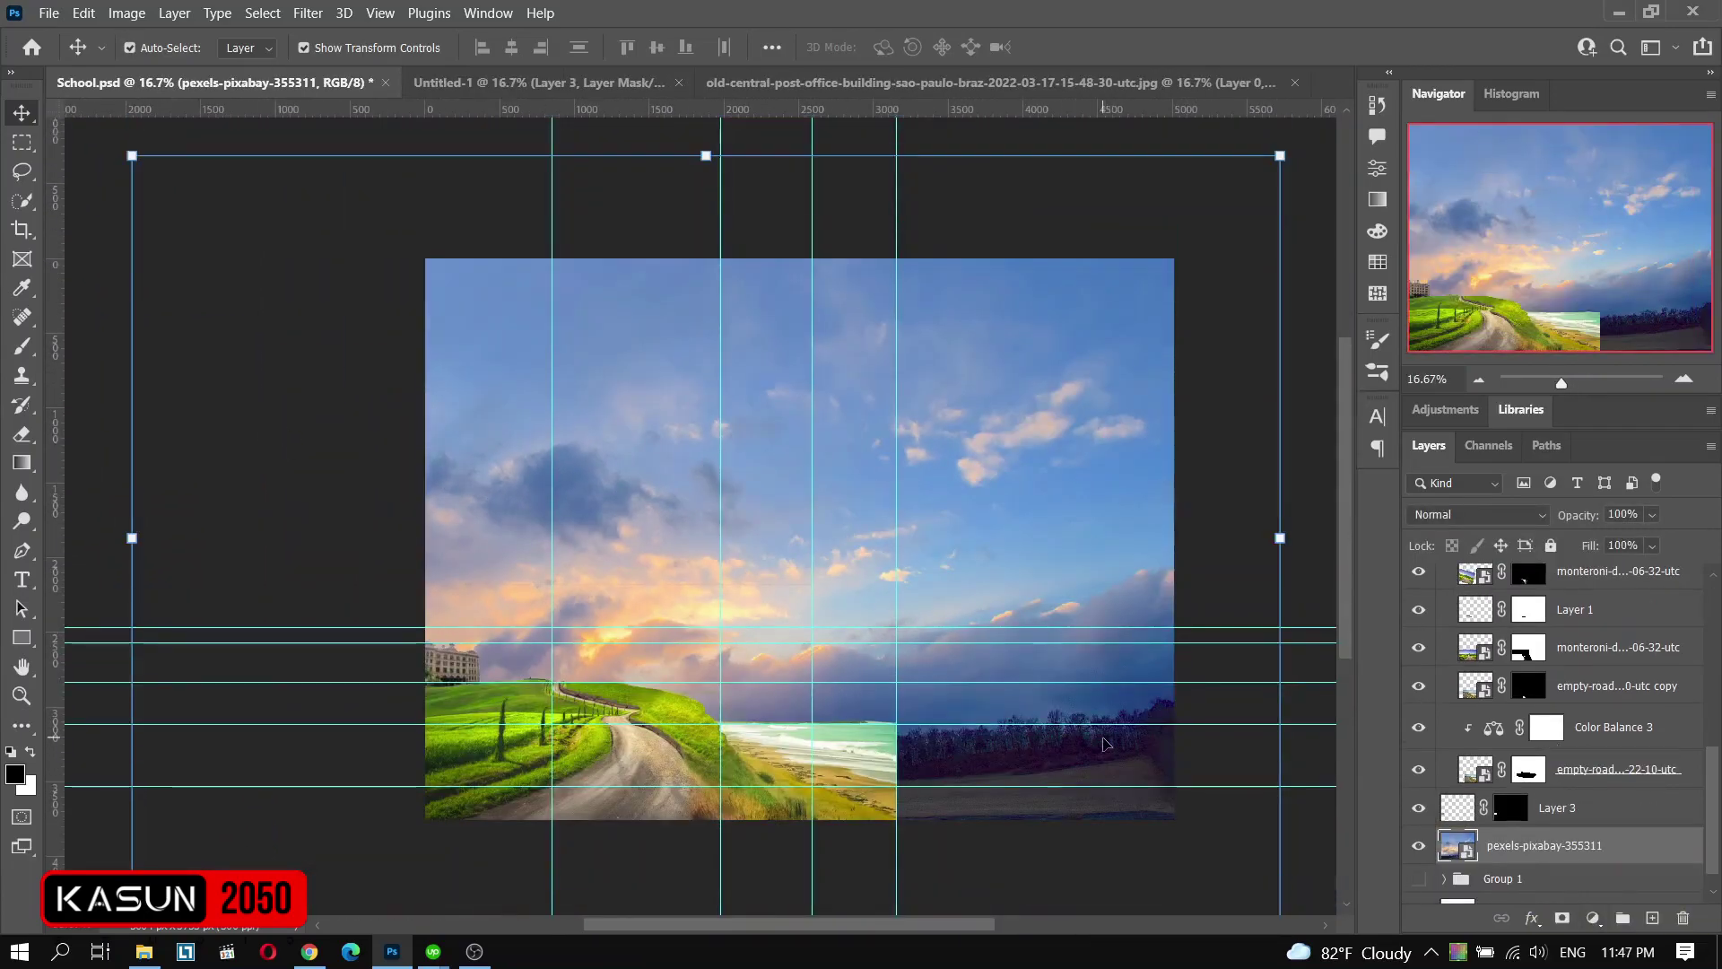
{"action": "left_click", "coordinate": [1592, 918]}
{"action": "left_click", "coordinate": [1606, 682]}
{"action": "left_click_drag", "start_coordinate": [1157, 293], "coordinate": [1085, 294]}
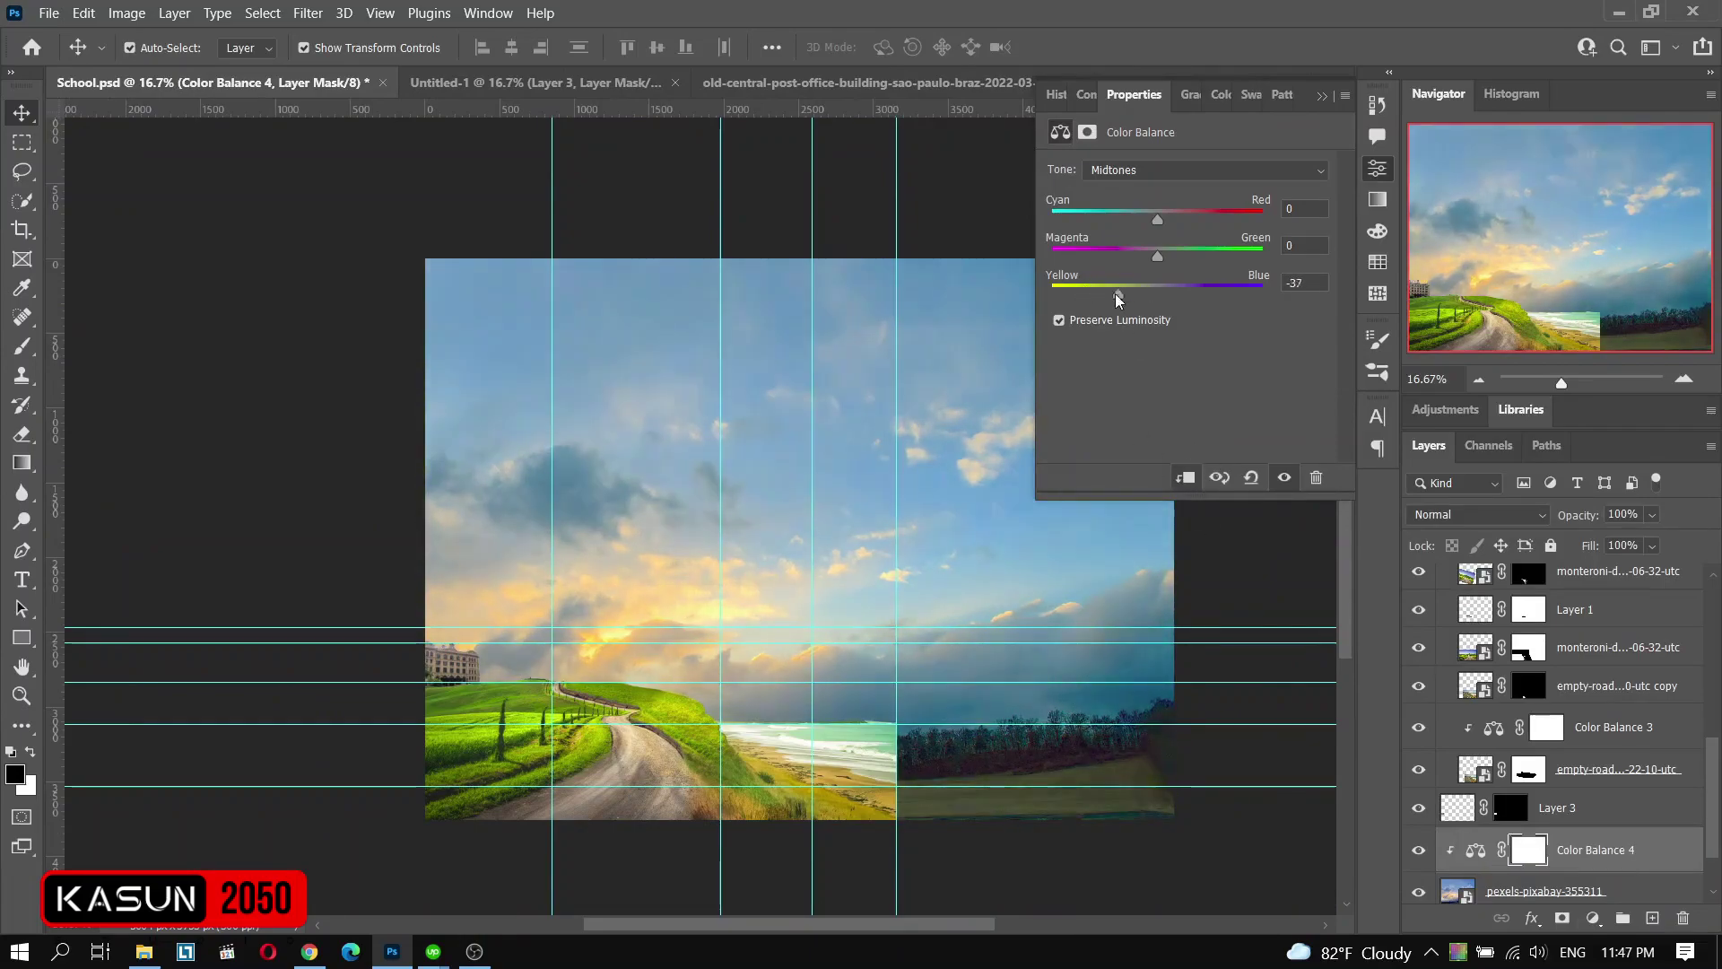
{"action": "left_click_drag", "start_coordinate": [1157, 211], "coordinate": [1222, 220]}
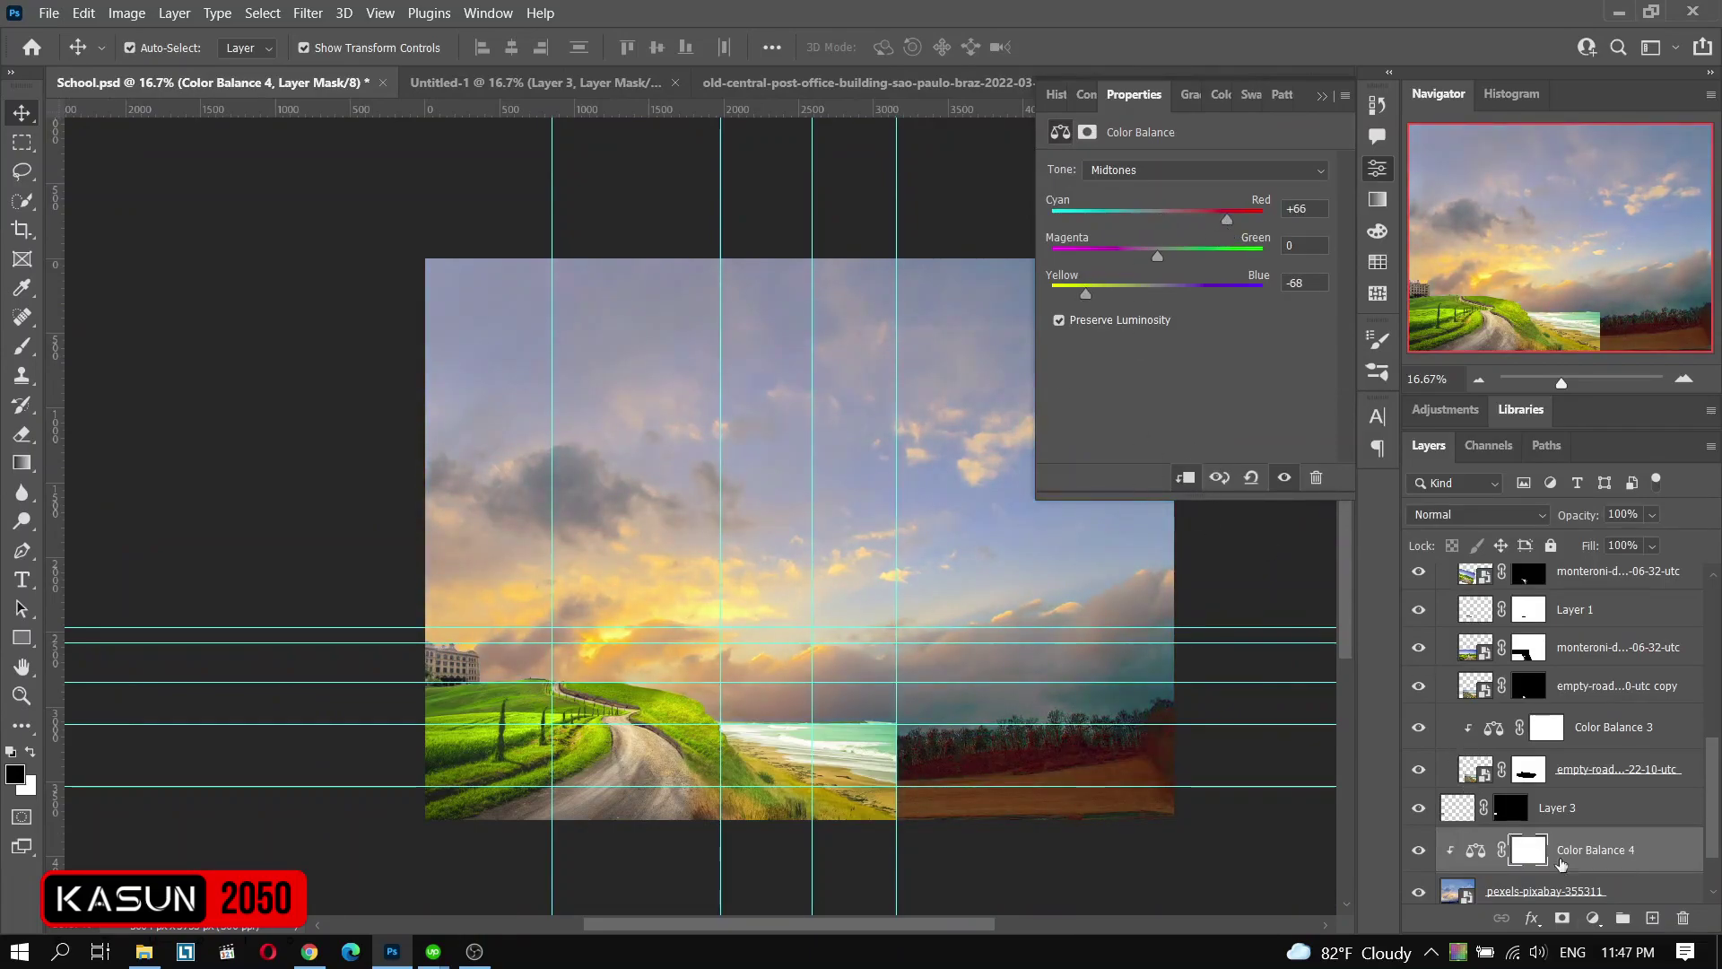
- Add a Color Lookup using Soft_Warming.look, plus a second Color Lookup layer
{"action": "left_click", "coordinate": [1593, 918]}
{"action": "left_click", "coordinate": [1606, 758]}
{"action": "left_click", "coordinate": [1229, 170]}
{"action": "left_click", "coordinate": [1246, 633]}
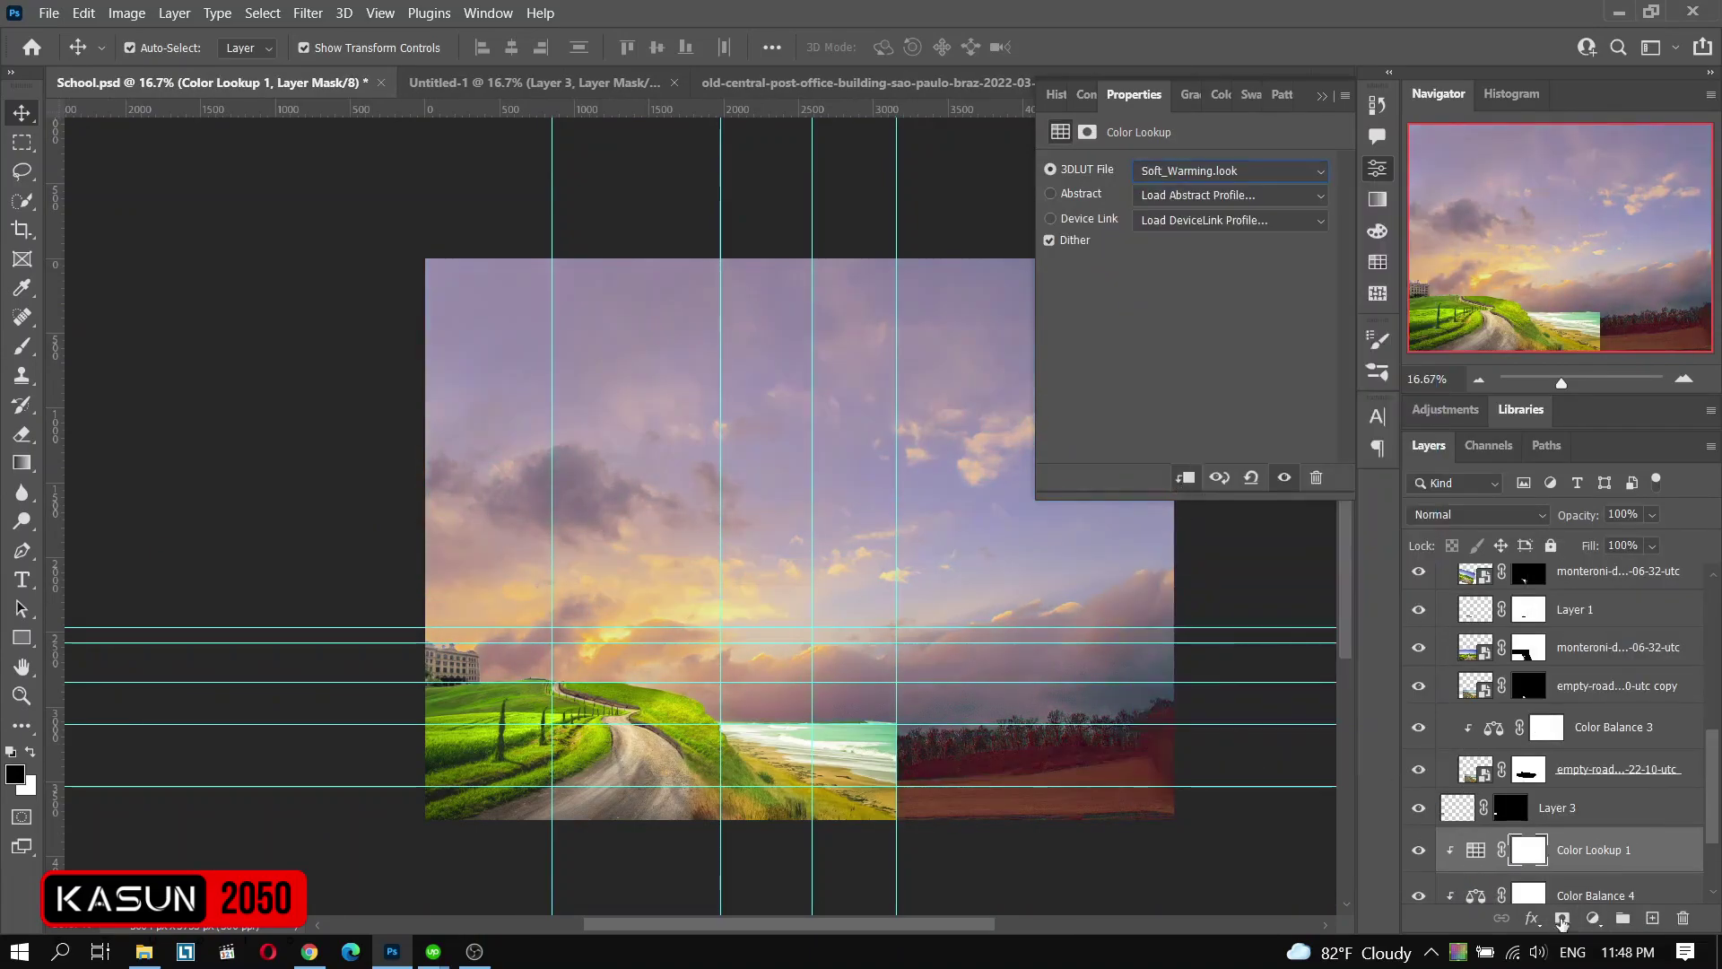
{"action": "left_click", "coordinate": [1592, 919]}
{"action": "left_click", "coordinate": [1588, 760]}
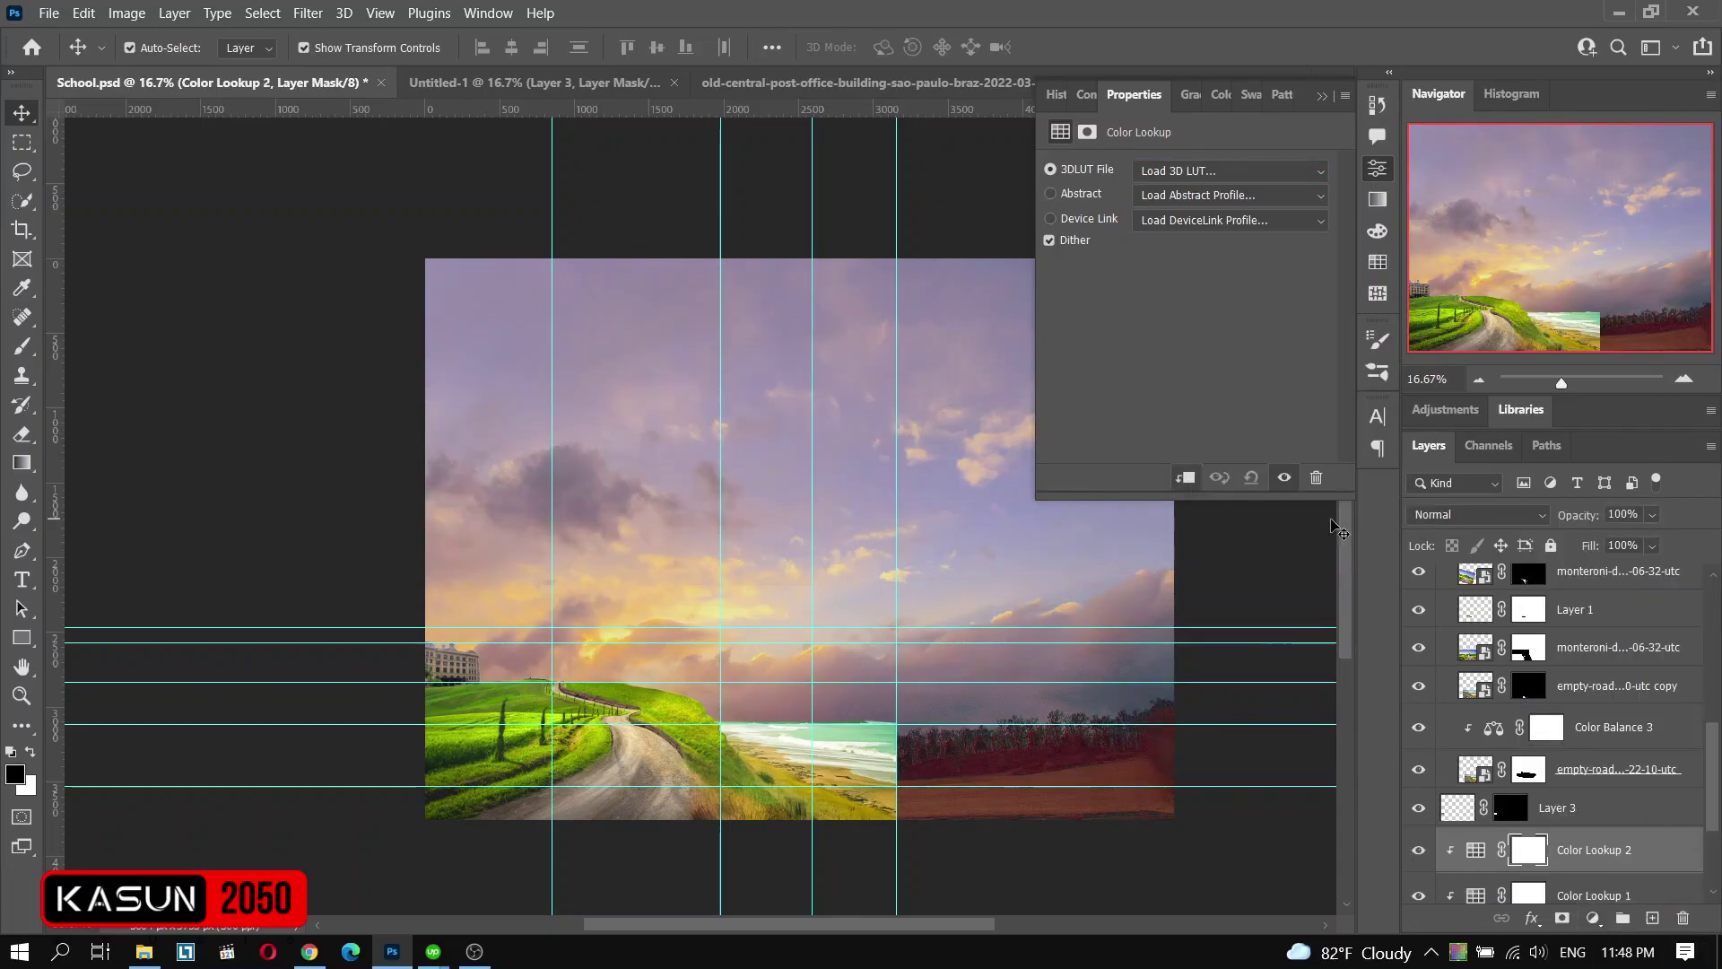
- Add a warming Photo Filter with reduced density
{"action": "left_click", "coordinate": [1593, 918]}
{"action": "left_click", "coordinate": [1589, 722]}
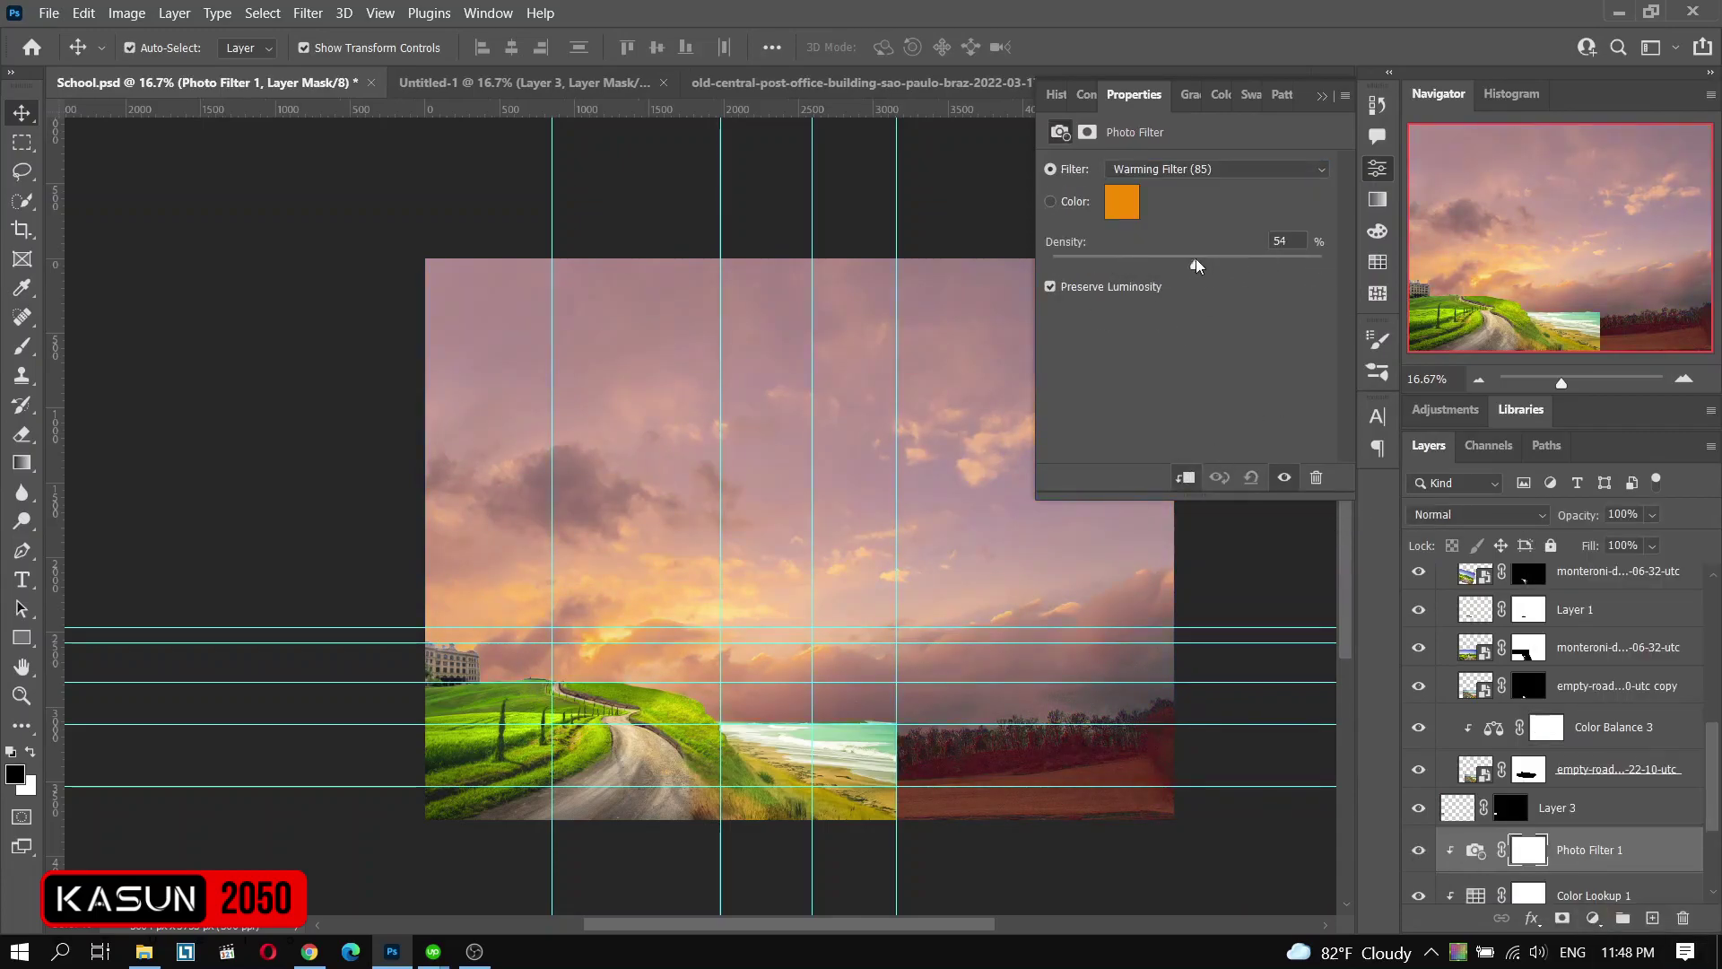
{"action": "left_click_drag", "start_coordinate": [1207, 260], "coordinate": [1164, 267]}
{"action": "scroll", "coordinate": [1570, 763], "scroll_direction": "down", "scroll_amount": 3}
- Add a light-orange Solid Color fill layer set to Overlay blending
{"action": "left_click", "coordinate": [1592, 918]}
{"action": "left_click", "coordinate": [1586, 529]}
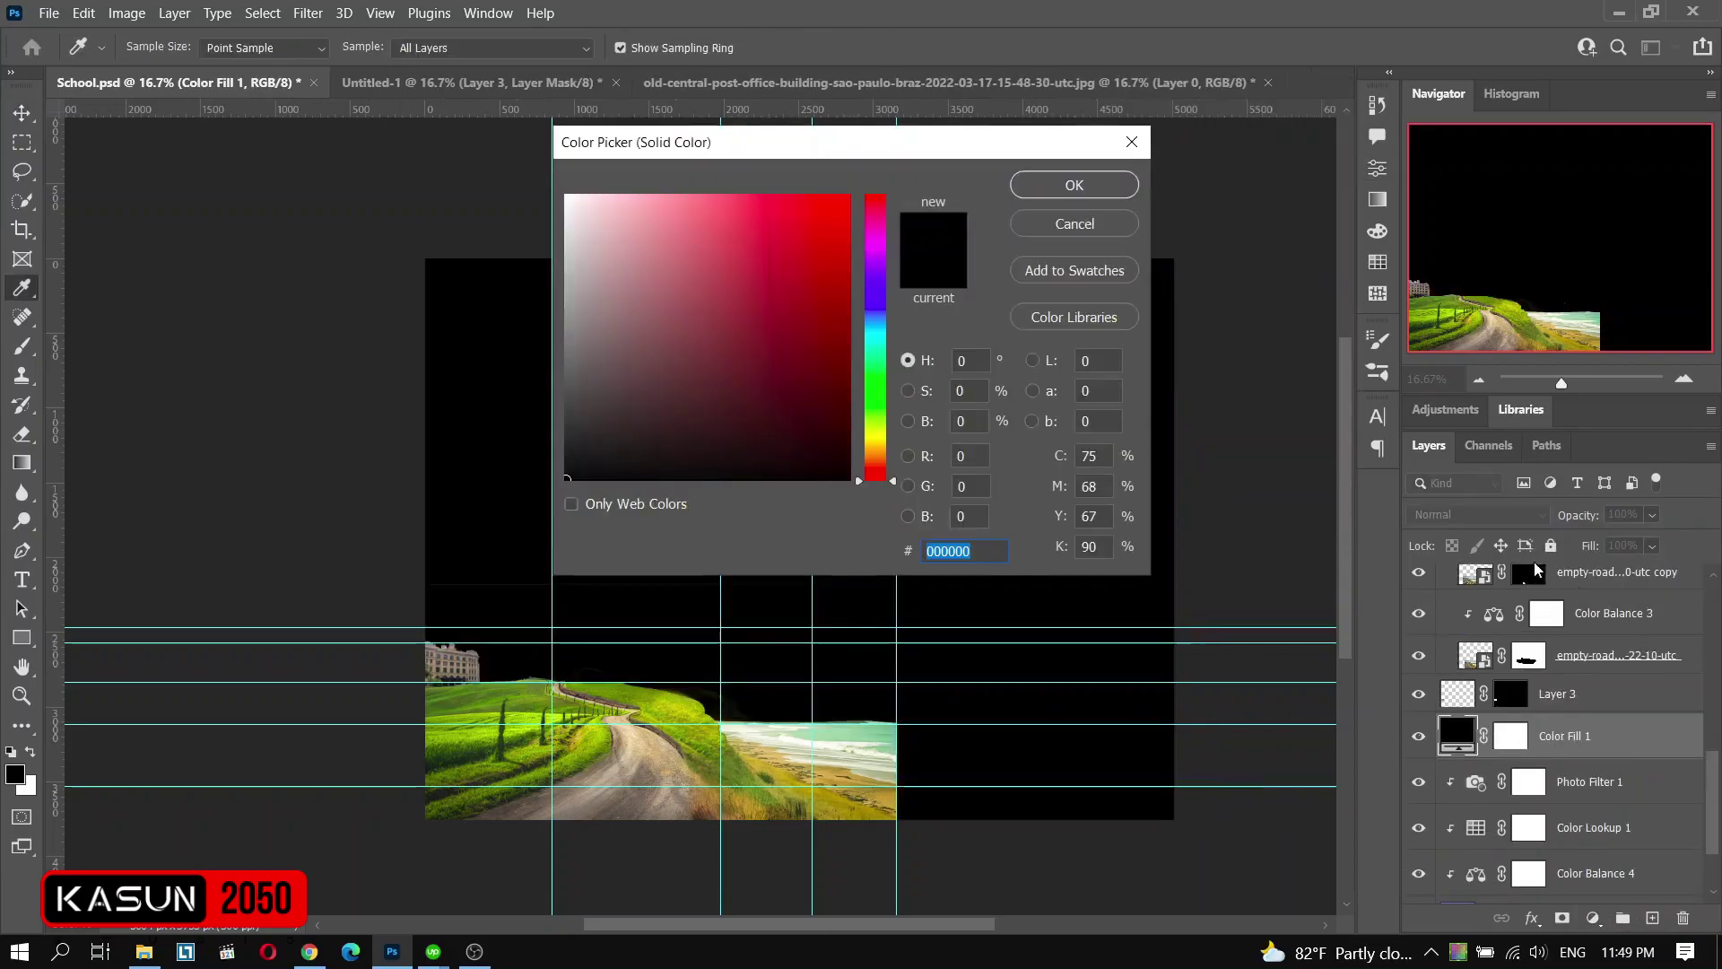
{"action": "type", "text": "cf812df0b968"}
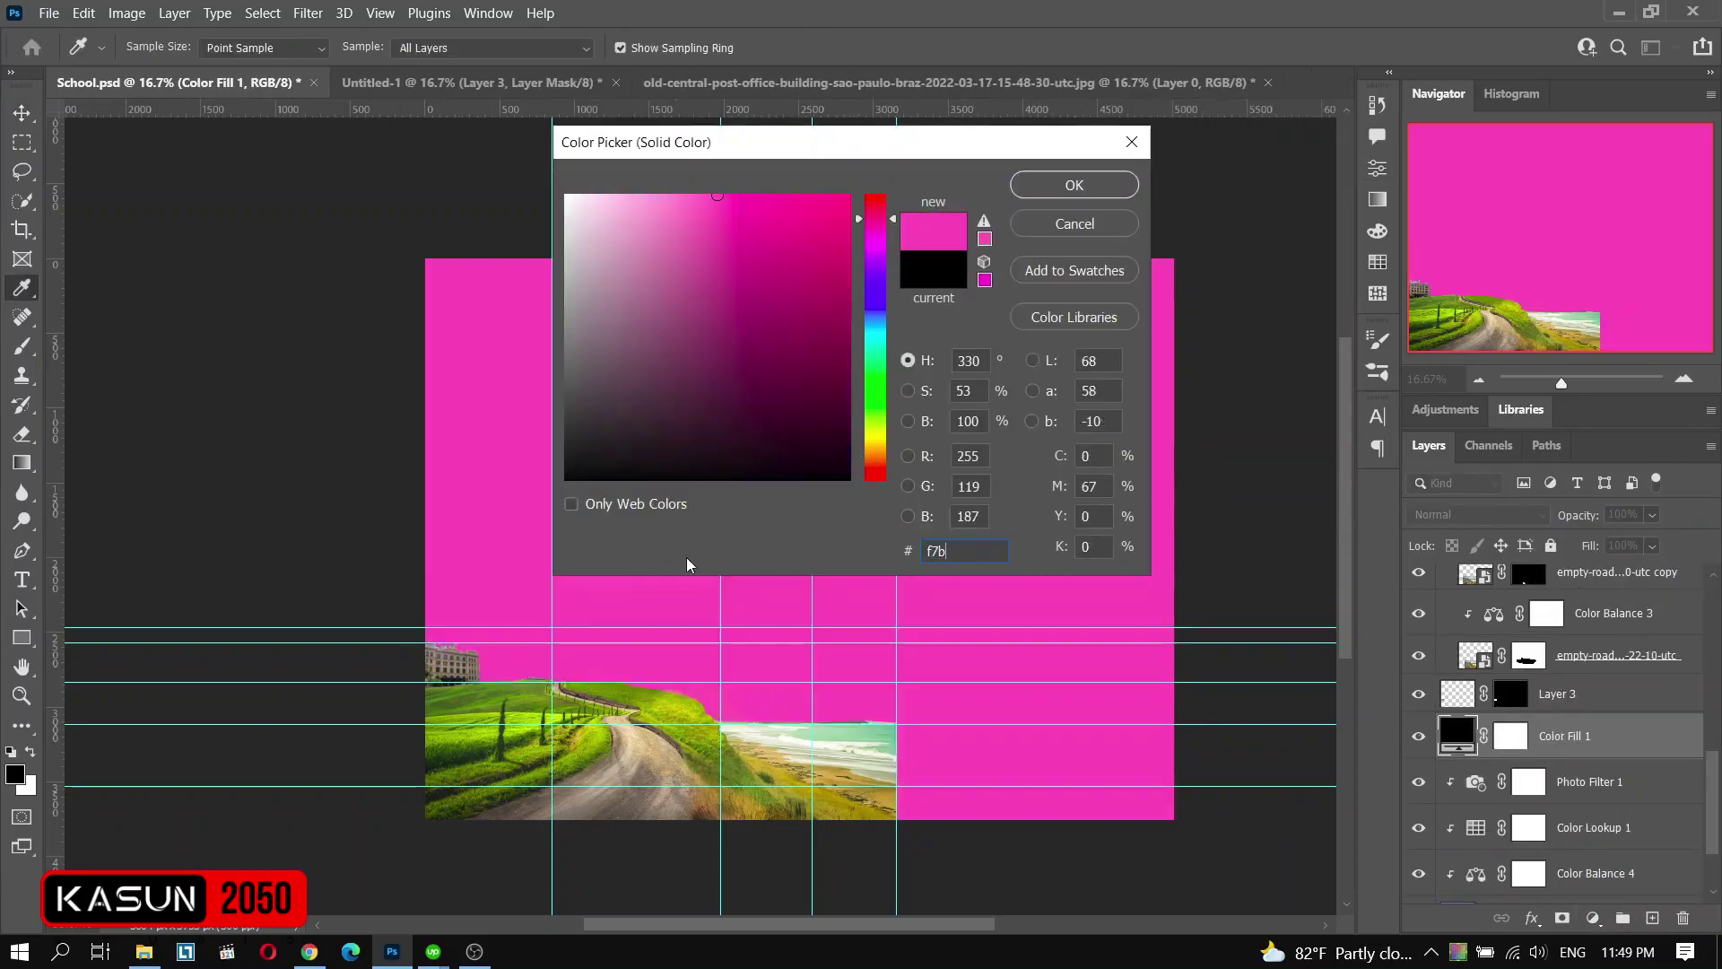
{"action": "left_click", "coordinate": [1064, 188]}
{"action": "key", "text": "ctrl+i"}
- Invert the Color Fill 1 mask to hide the overlay, then enlarge the school building slightly
{"action": "key", "text": "alt+shift+o"}
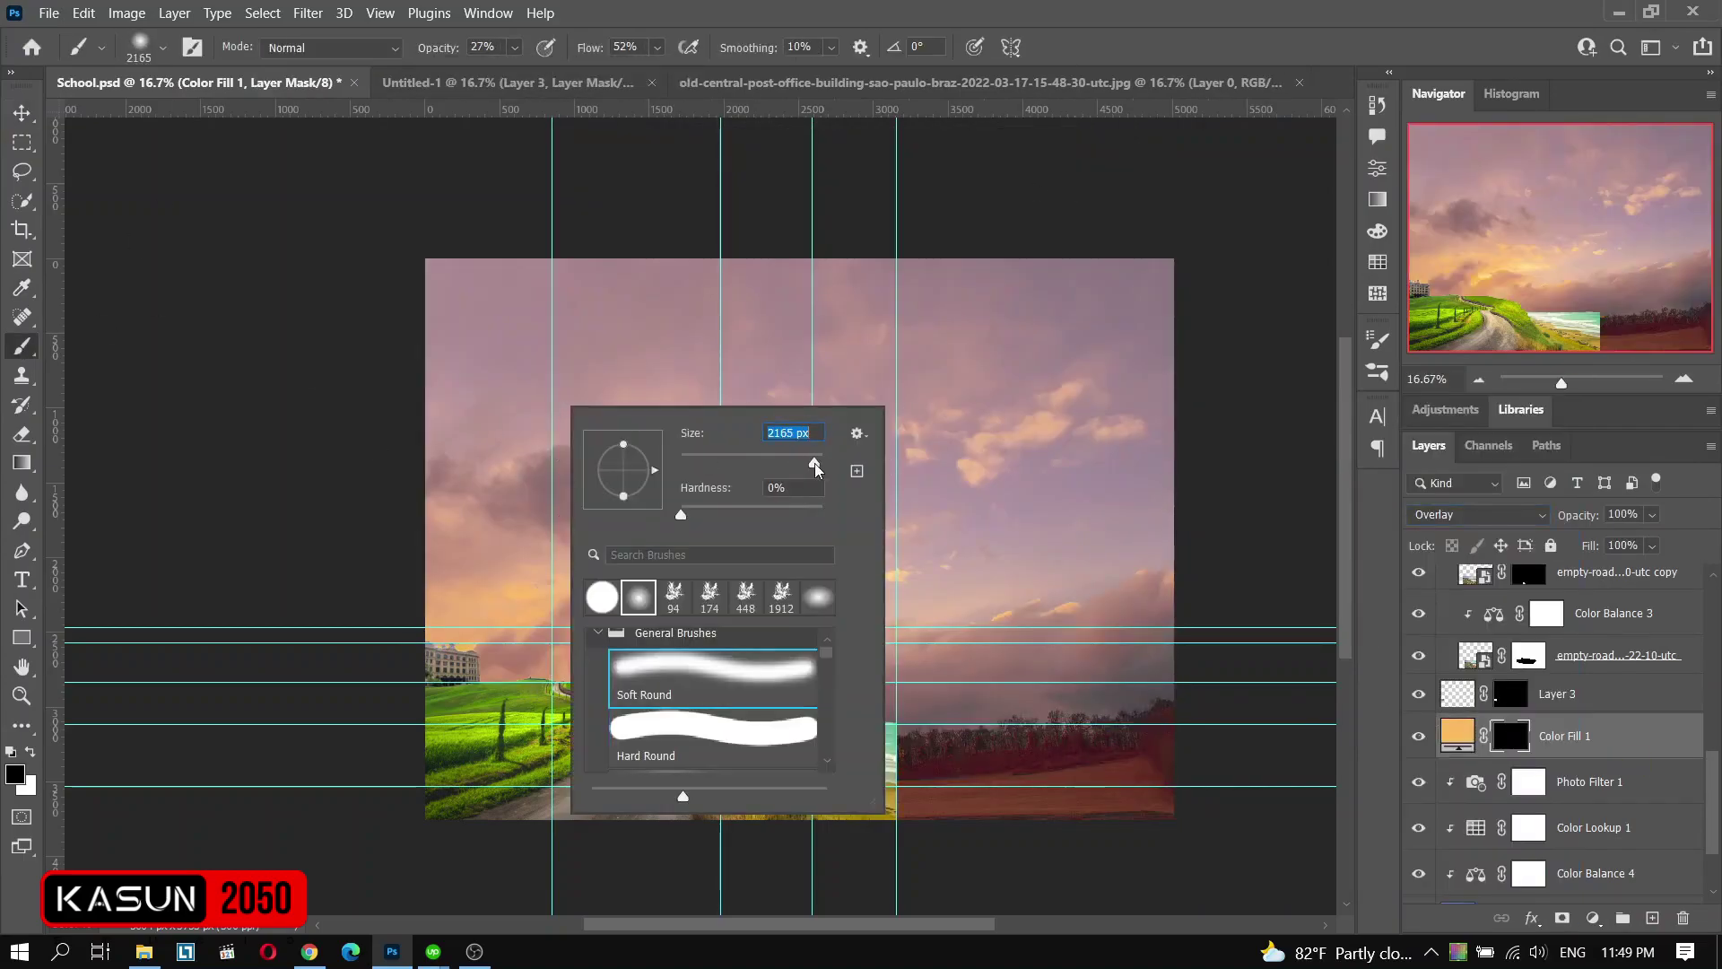
{"action": "left_click_drag", "start_coordinate": [815, 464], "coordinate": [790, 464]}
{"action": "key", "text": "Return"}
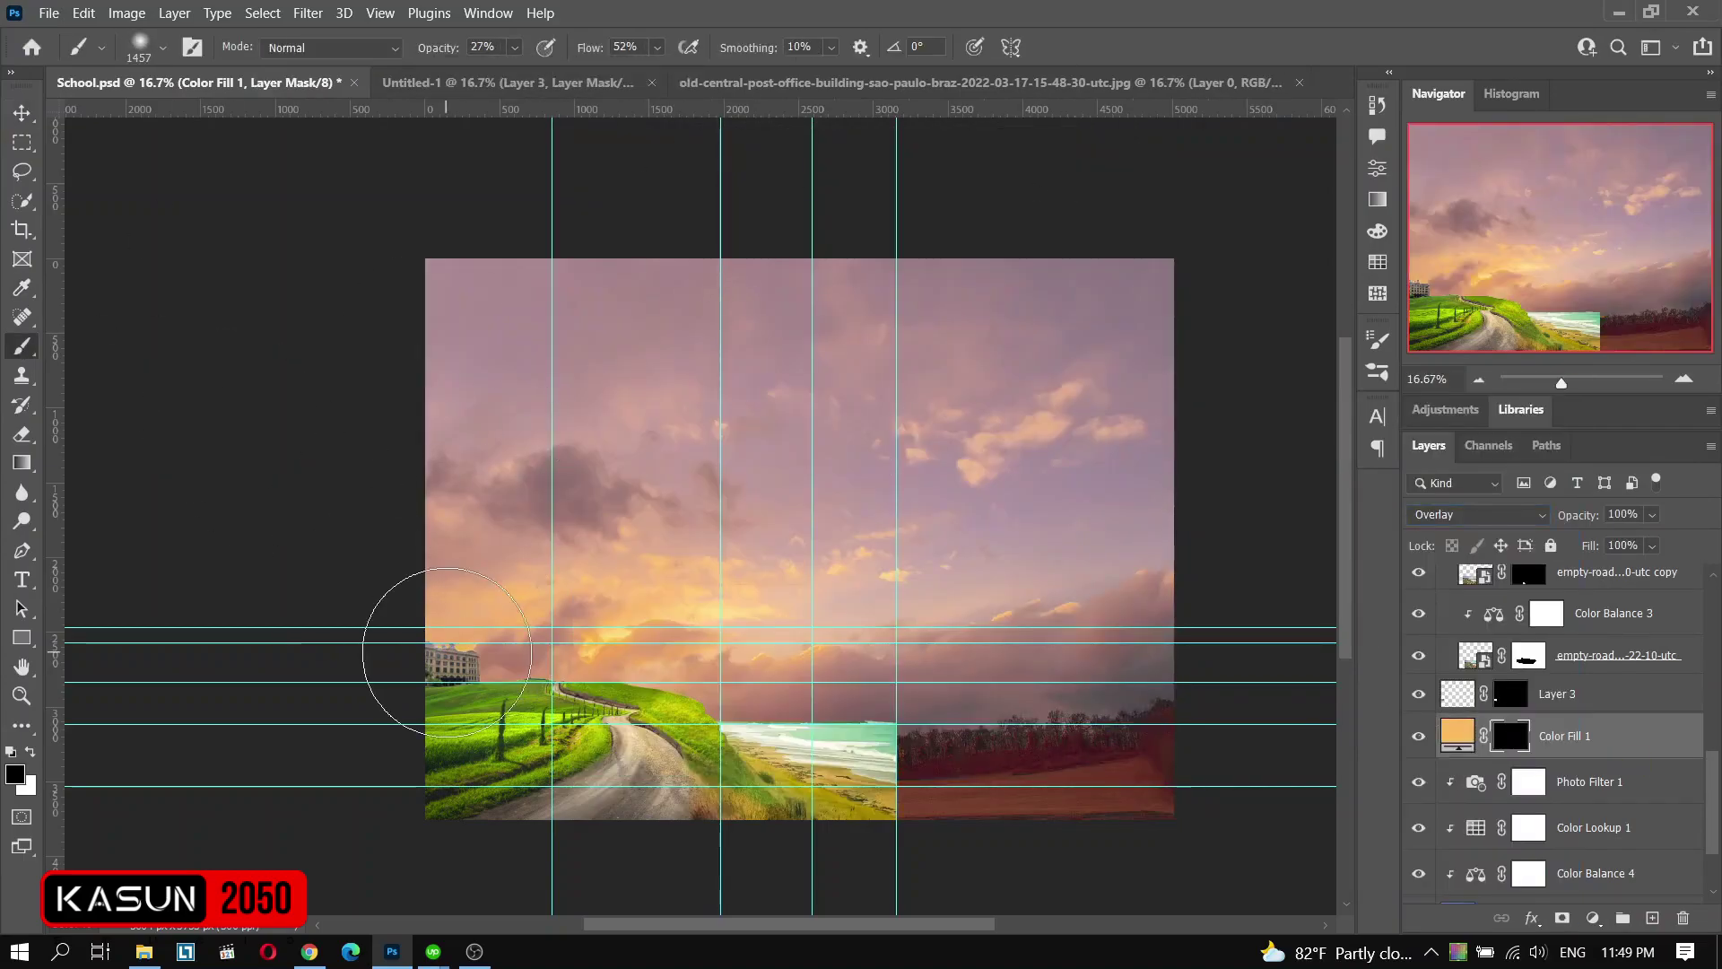
{"action": "left_click", "coordinate": [428, 652]}
{"action": "left_click_drag", "start_coordinate": [451, 681], "coordinate": [451, 690]}
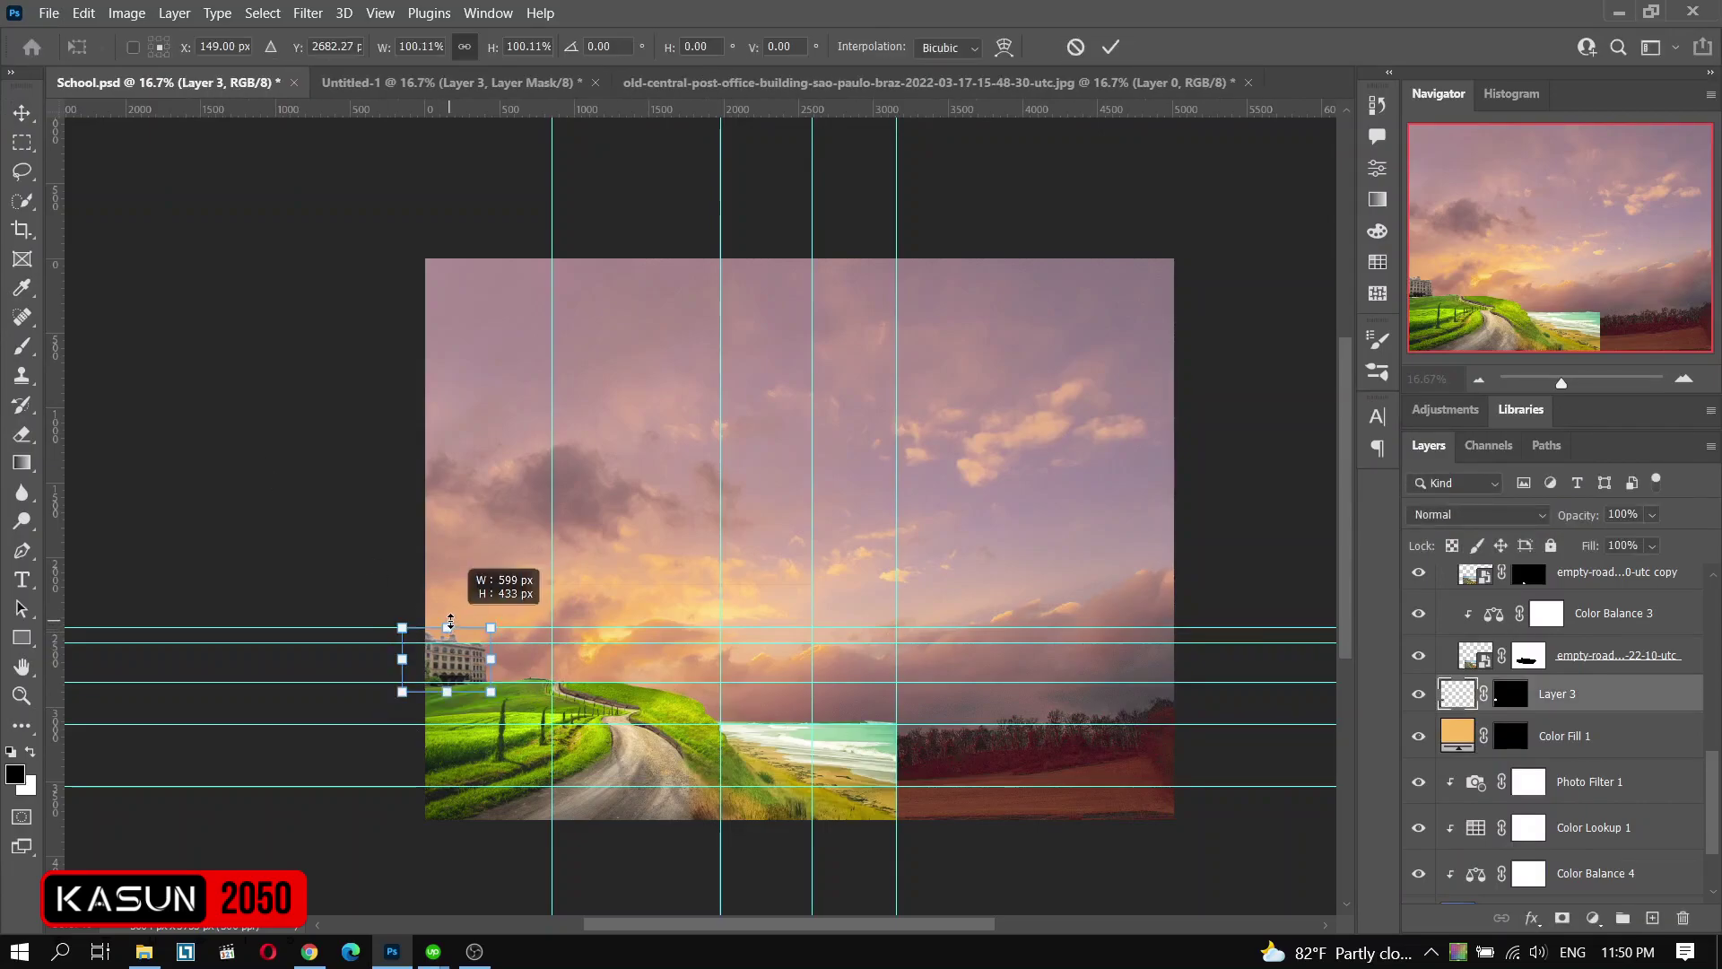
{"action": "key", "text": "ctrl+semicolon"}
- Brush white on the Color Fill 1 mask to paint orange glow into the lower sky
{"action": "key", "text": "b"}
{"action": "key", "text": "alt+bracketleft"}
{"action": "mouse_move", "coordinate": [681, 556]}
{"action": "left_mouse_down"}
{"action": "mouse_move", "coordinate": [595, 587]}
{"action": "mouse_move", "coordinate": [828, 618]}
{"action": "left_mouse_up"}
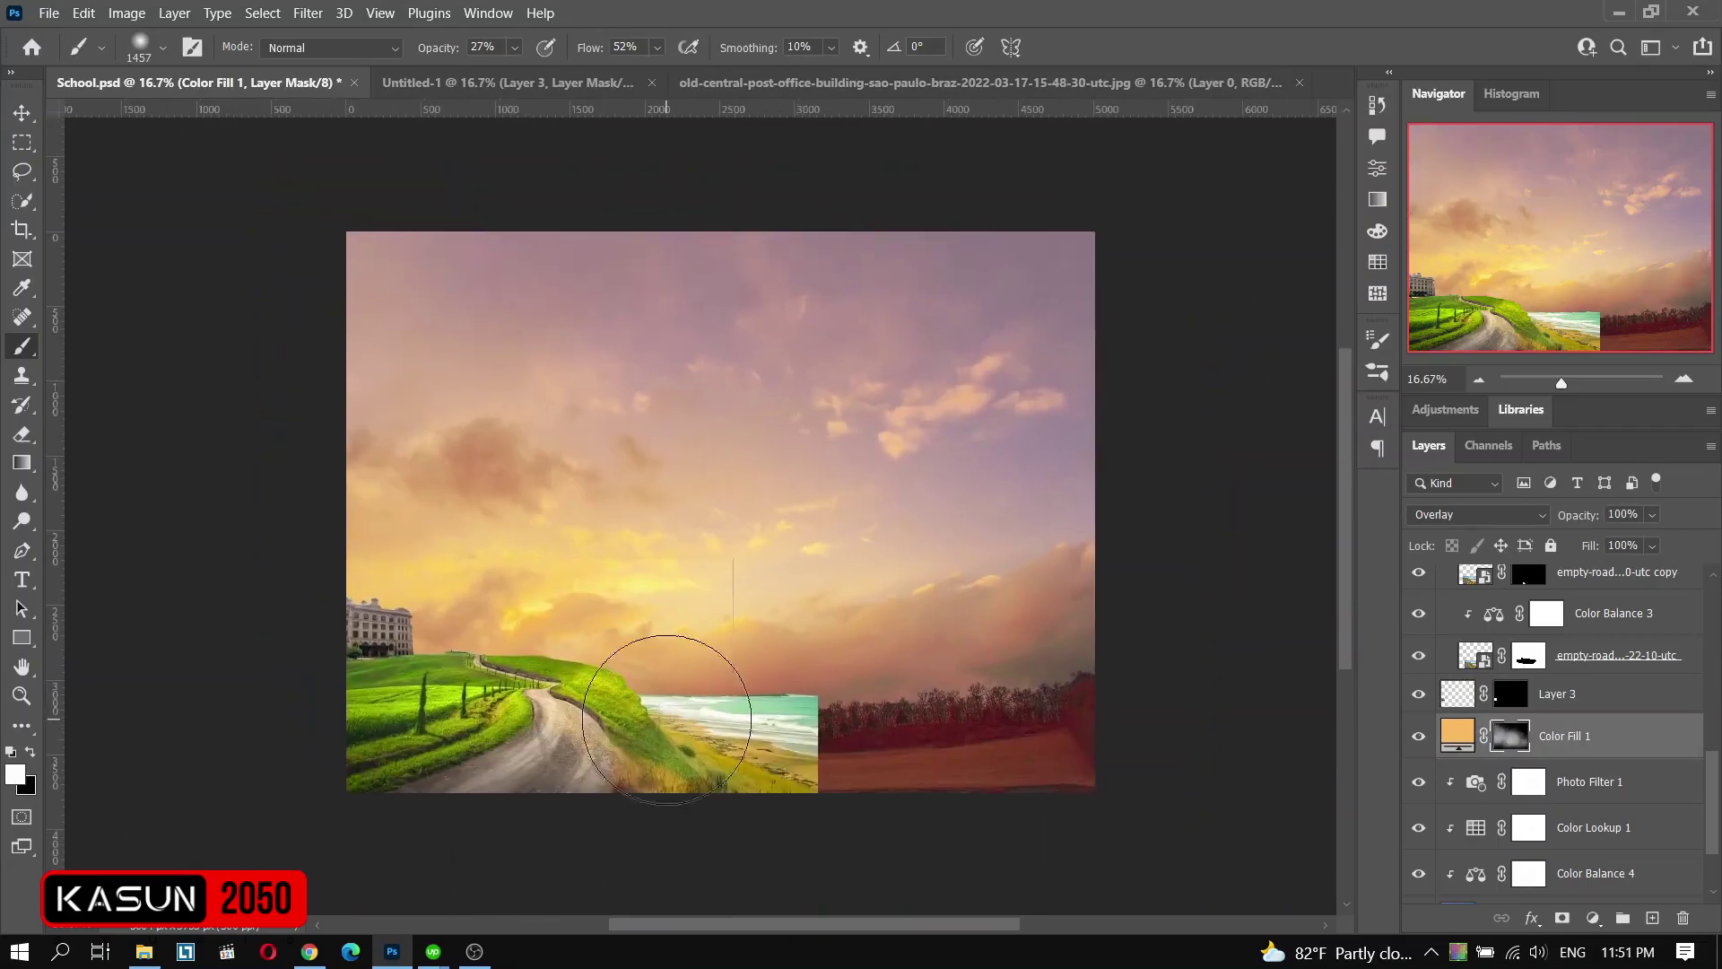
{"action": "key", "text": "v"}
{"action": "key", "text": "ctrl+plus"}
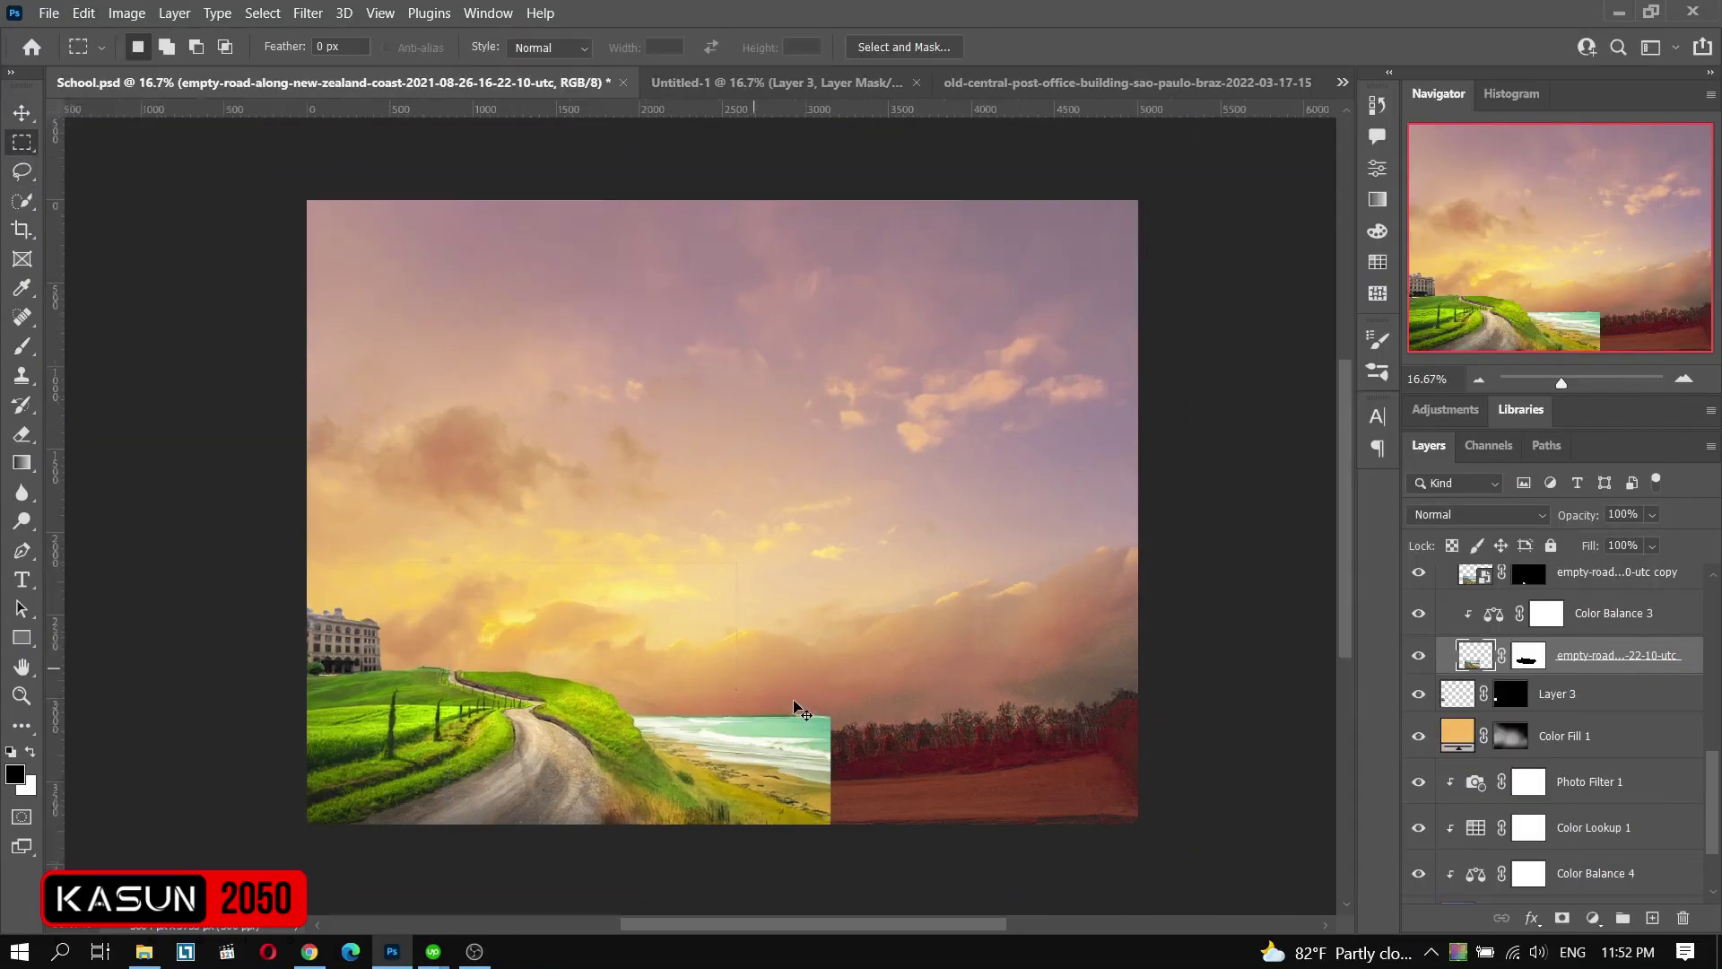
- Select a thin strip at the beach's right edge and scale it rightward over the field
{"action": "key", "text": "ctrl+plus"}
{"action": "key", "text": "ctrl+plus"}
{"action": "left_click_drag", "start_coordinate": [842, 517], "coordinate": [902, 594]}
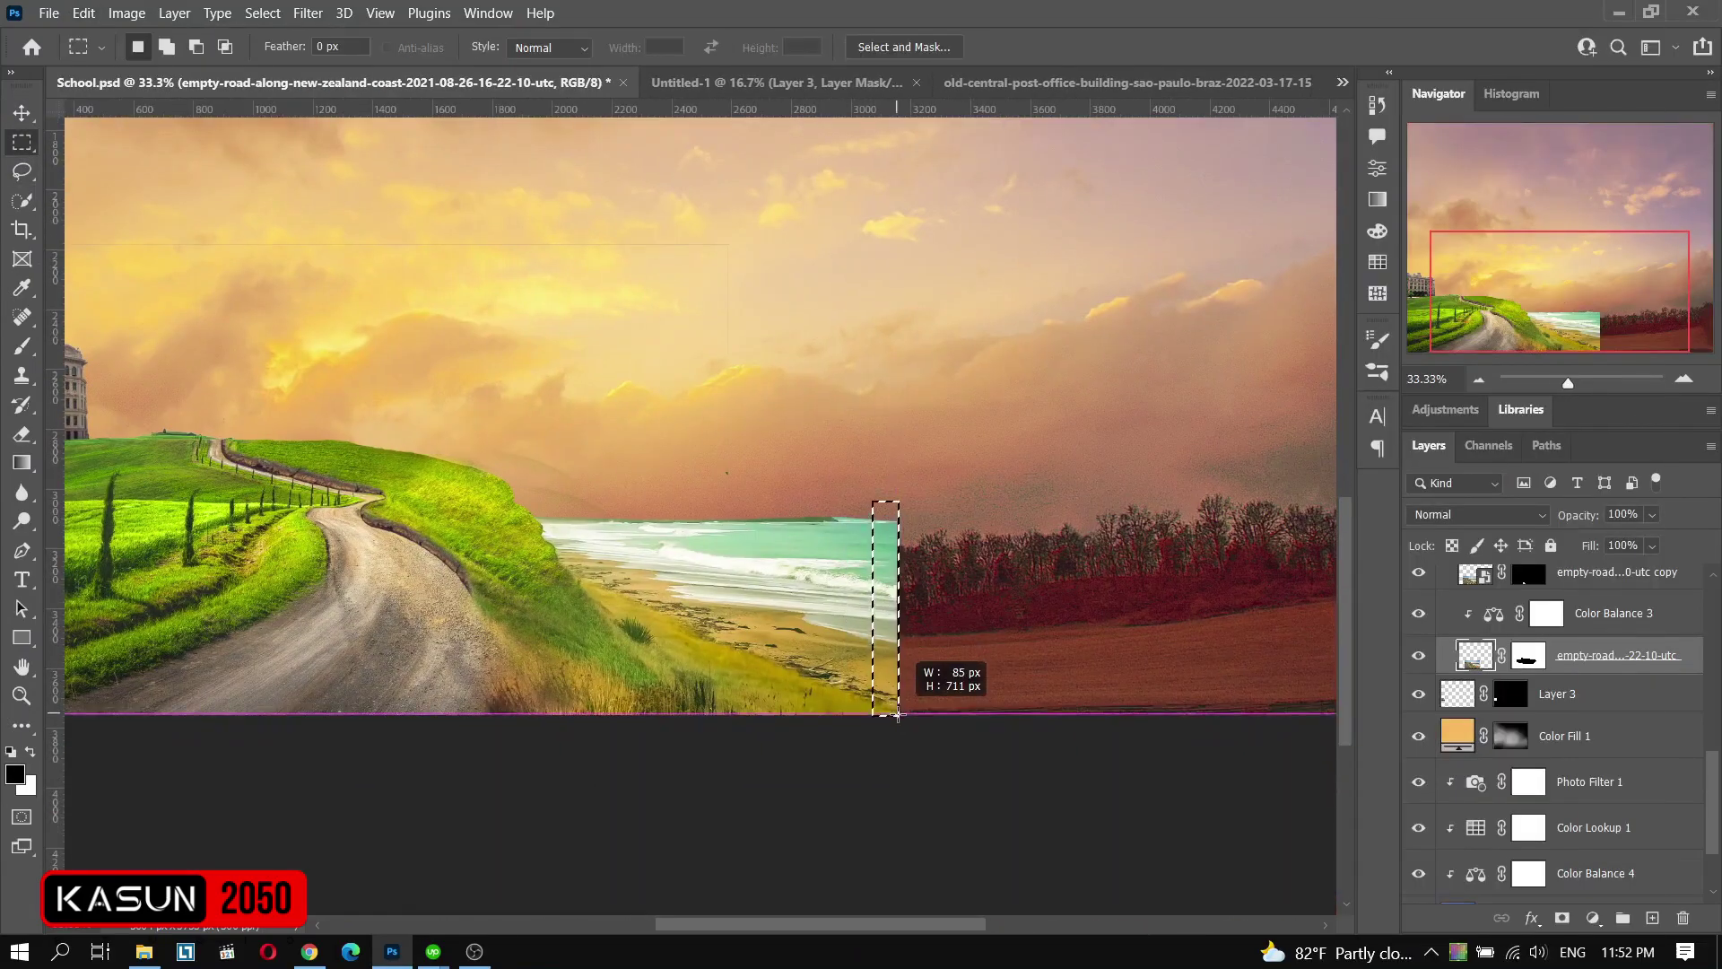
{"action": "left_click", "coordinate": [84, 12]}
{"action": "left_click", "coordinate": [179, 299]}
{"action": "left_click_drag", "start_coordinate": [763, 601], "coordinate": [1315, 601]}
{"action": "key", "text": "Return"}
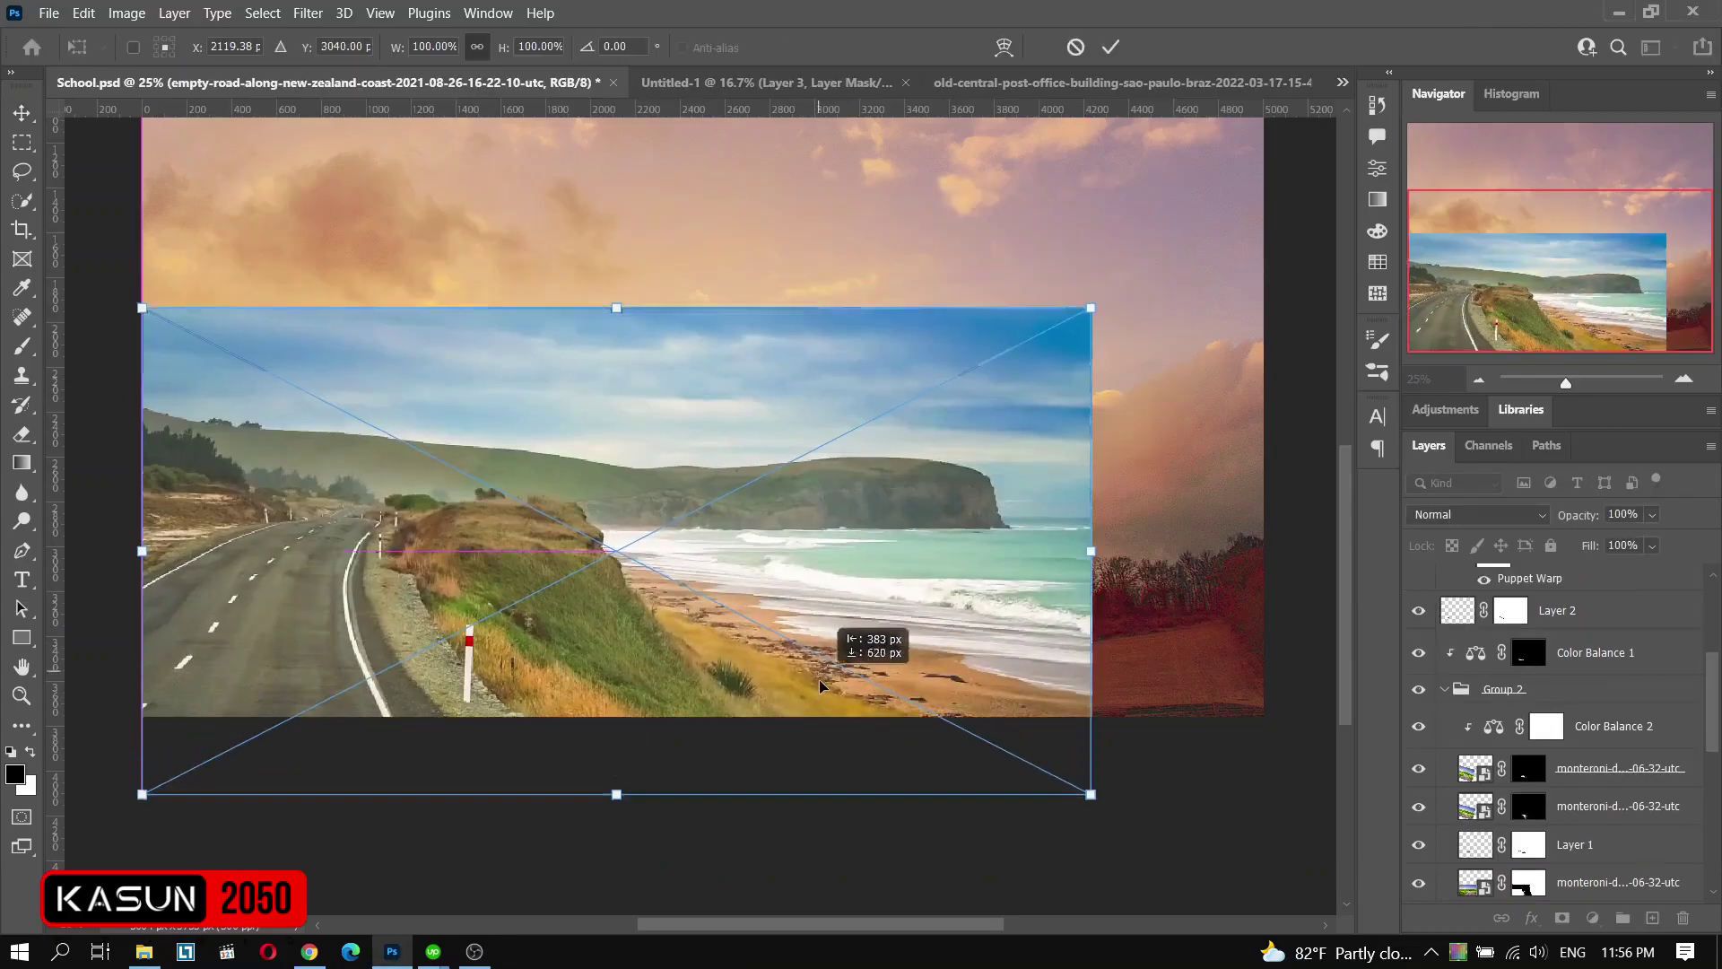
- Place the coast photo and mask it to blend in near the cliff
{"action": "key", "text": "Return"}
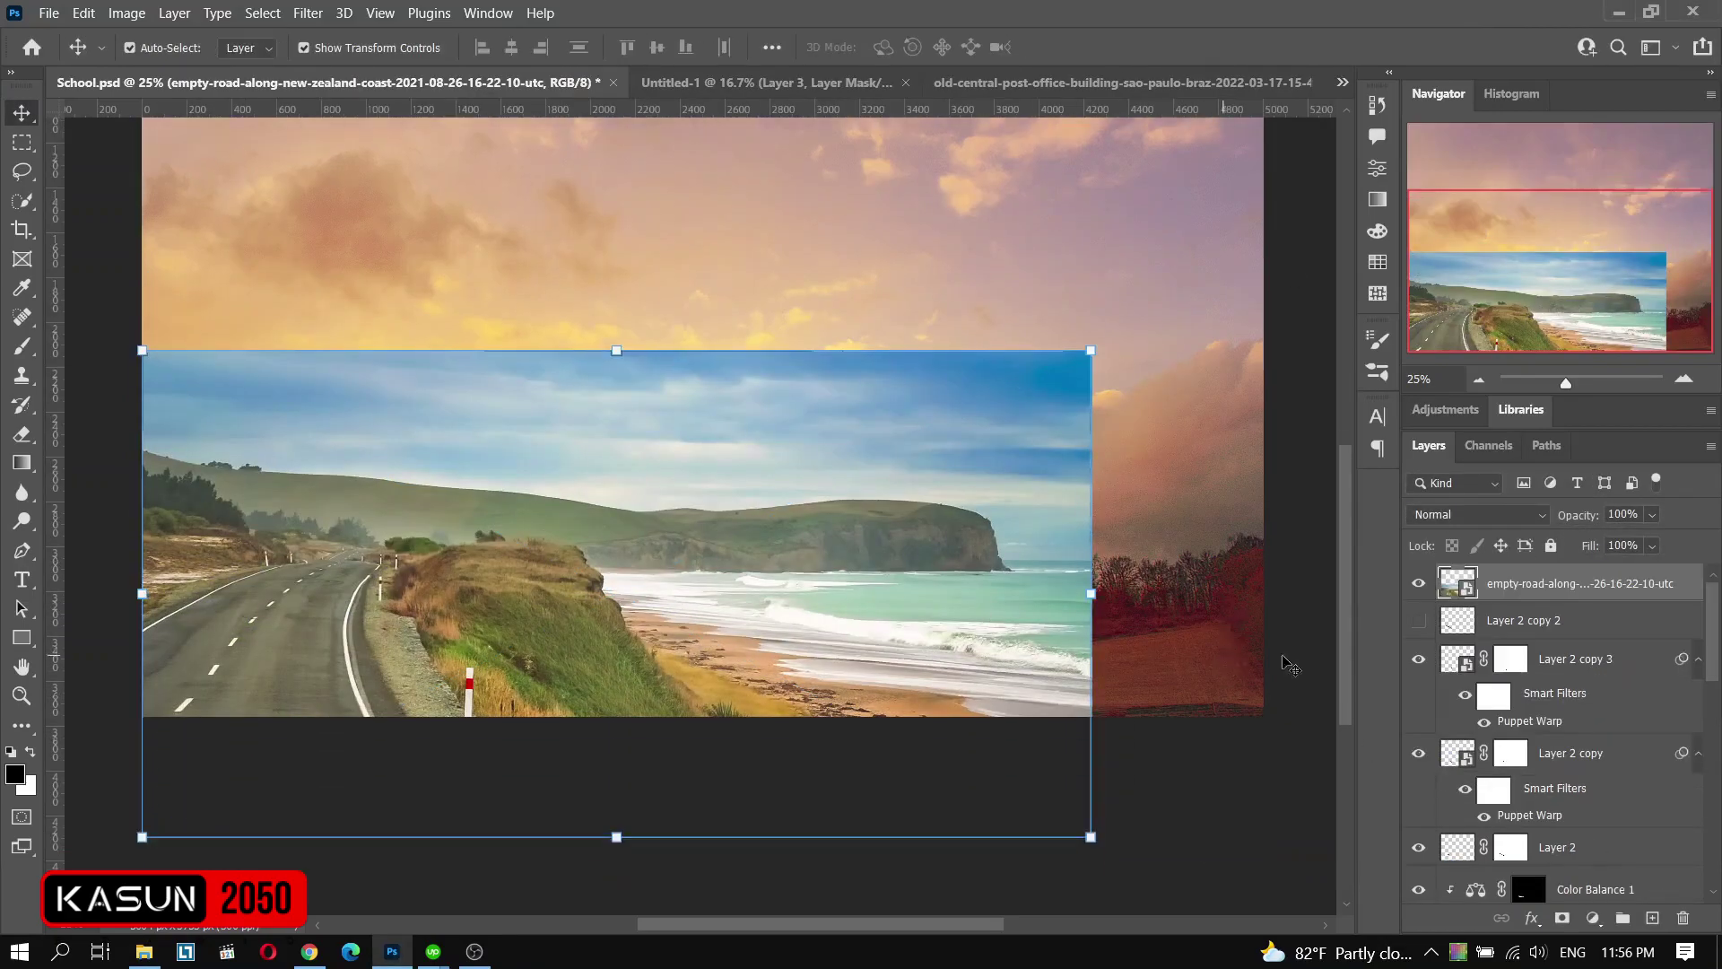
{"action": "key", "text": "b"}
{"action": "key", "text": "x"}
{"action": "left_click_drag", "start_coordinate": [1090, 462], "coordinate": [338, 403]}
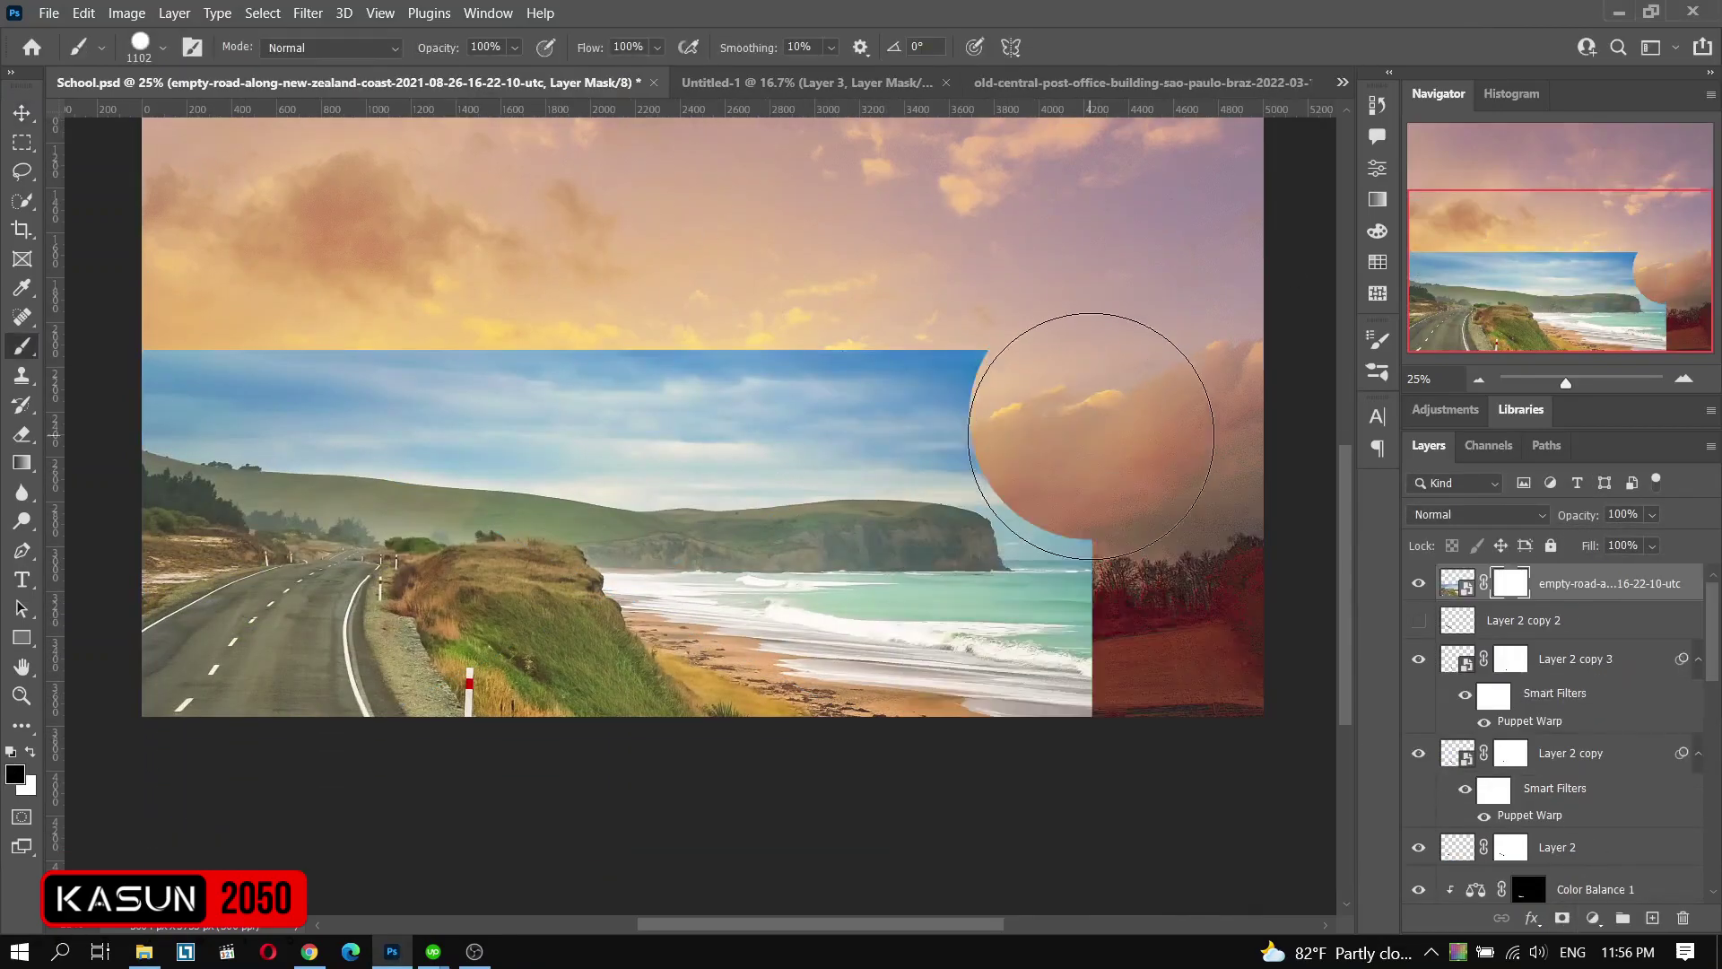
{"action": "scroll", "coordinate": [582, 860], "scroll_direction": "left", "scroll_amount": 5}
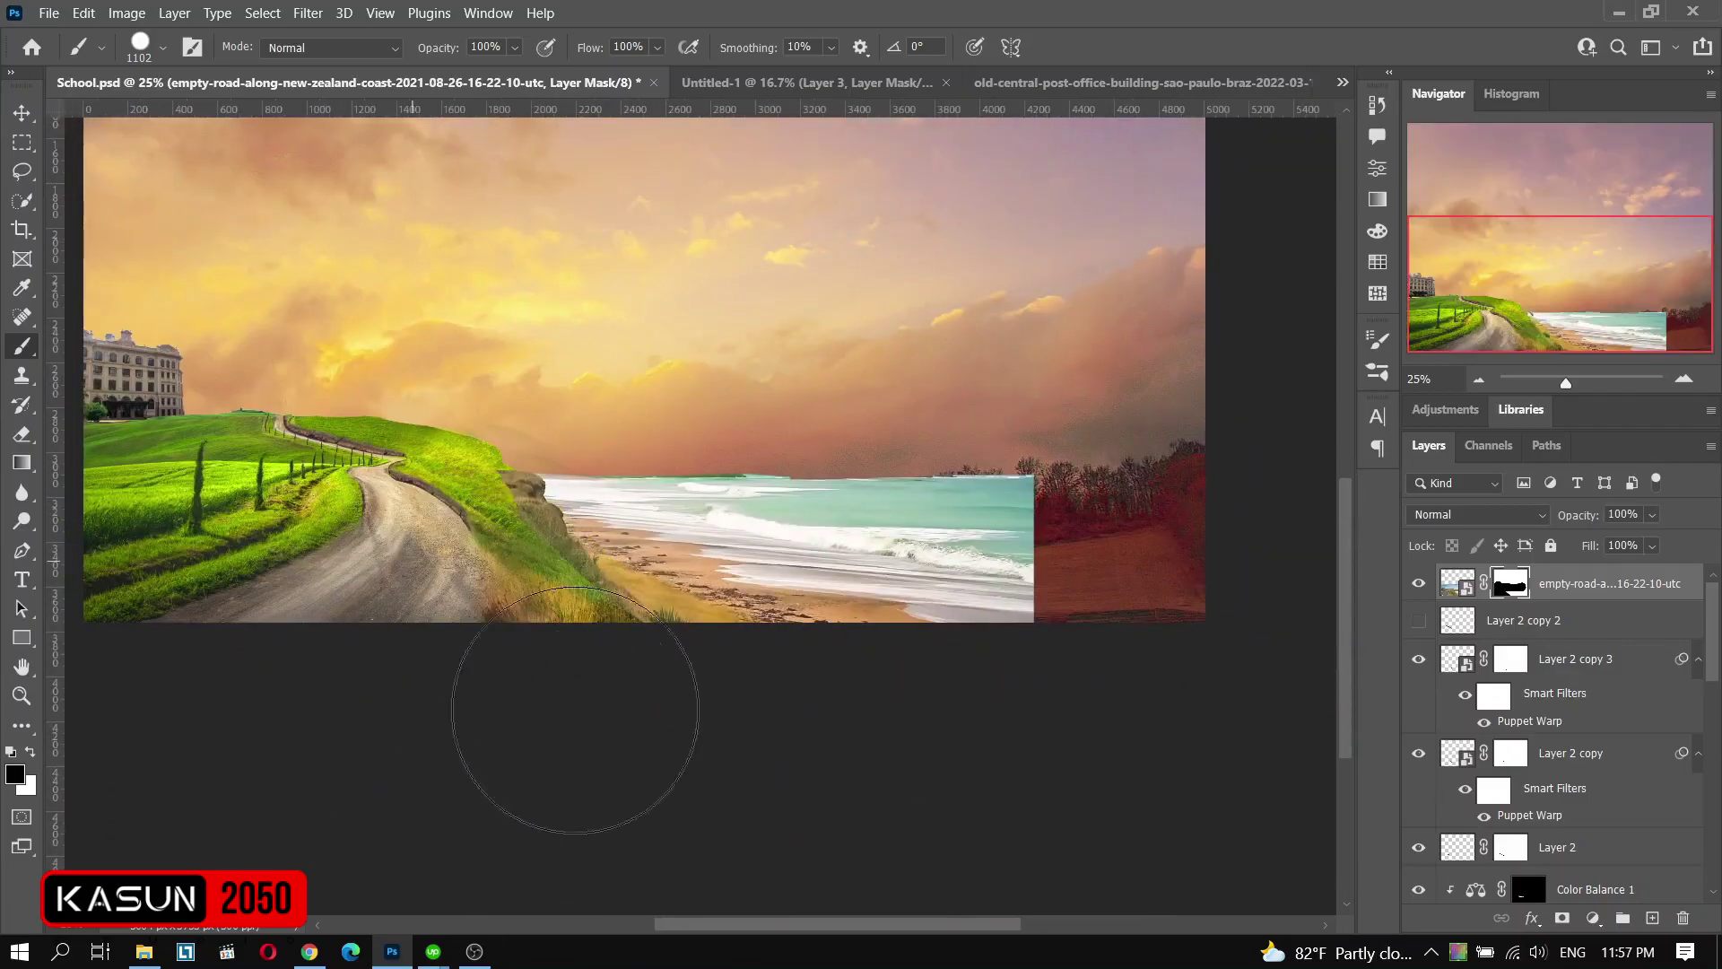
{"action": "left_click_drag", "start_coordinate": [575, 709], "coordinate": [576, 538]}
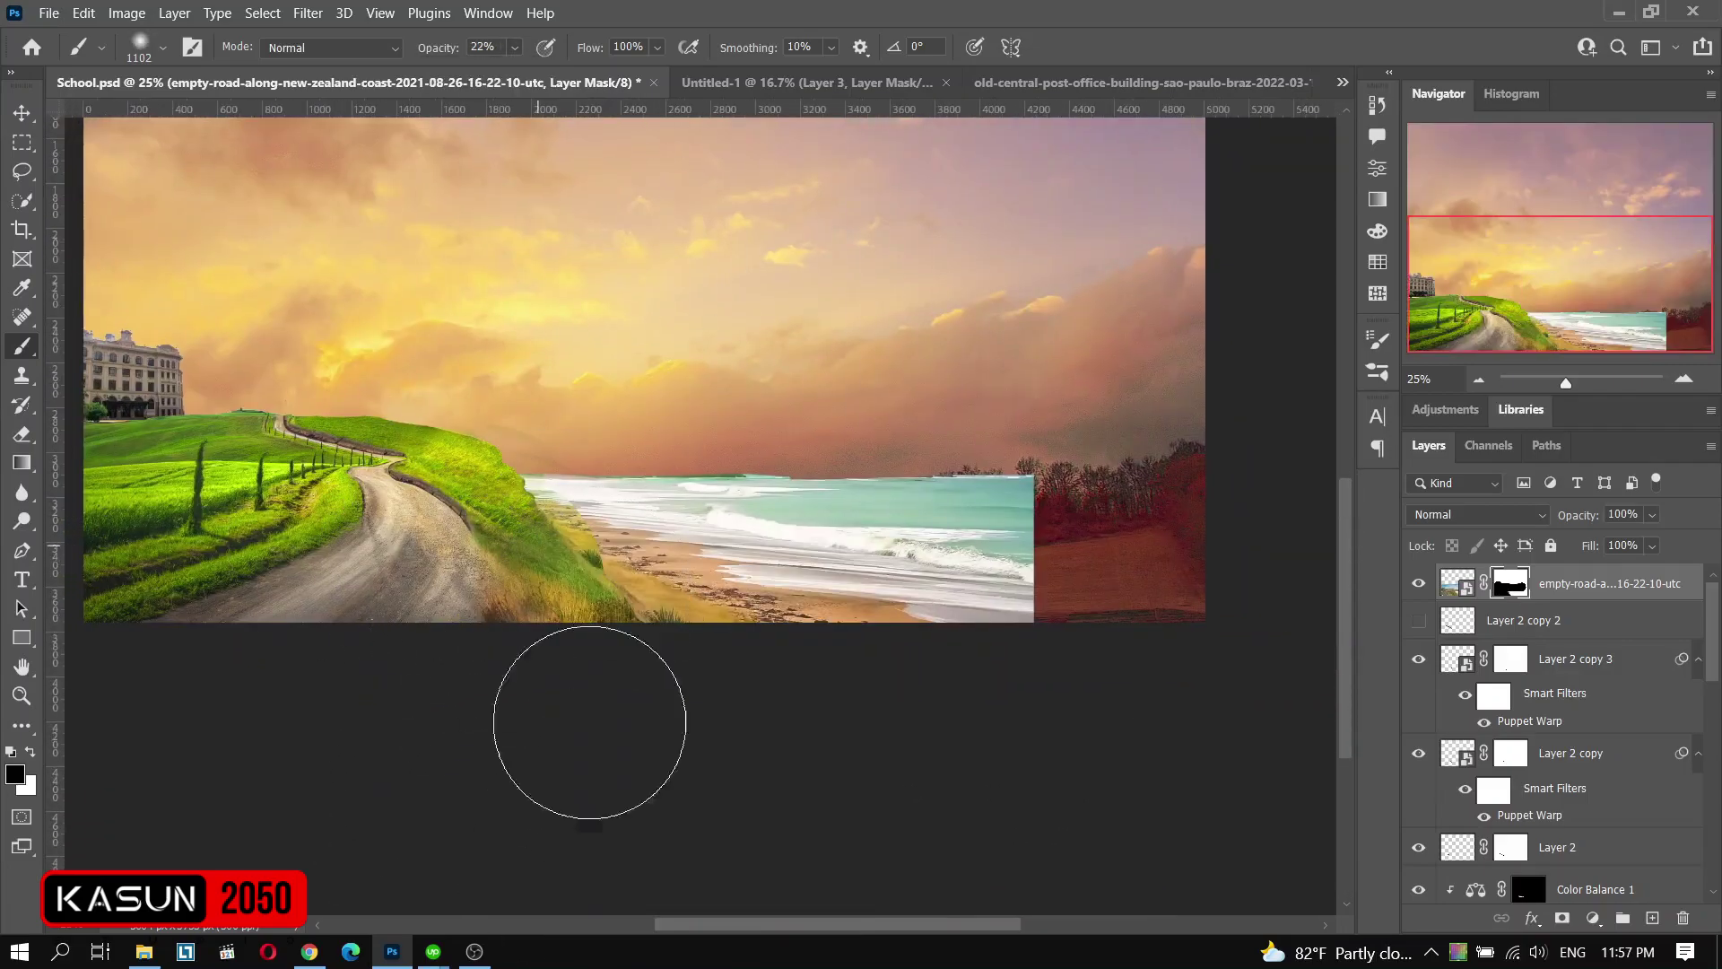
- Stretch the coast photo's sea strip to the right image edge
{"action": "key", "text": "v"}
{"action": "left_click", "coordinate": [1456, 583]}
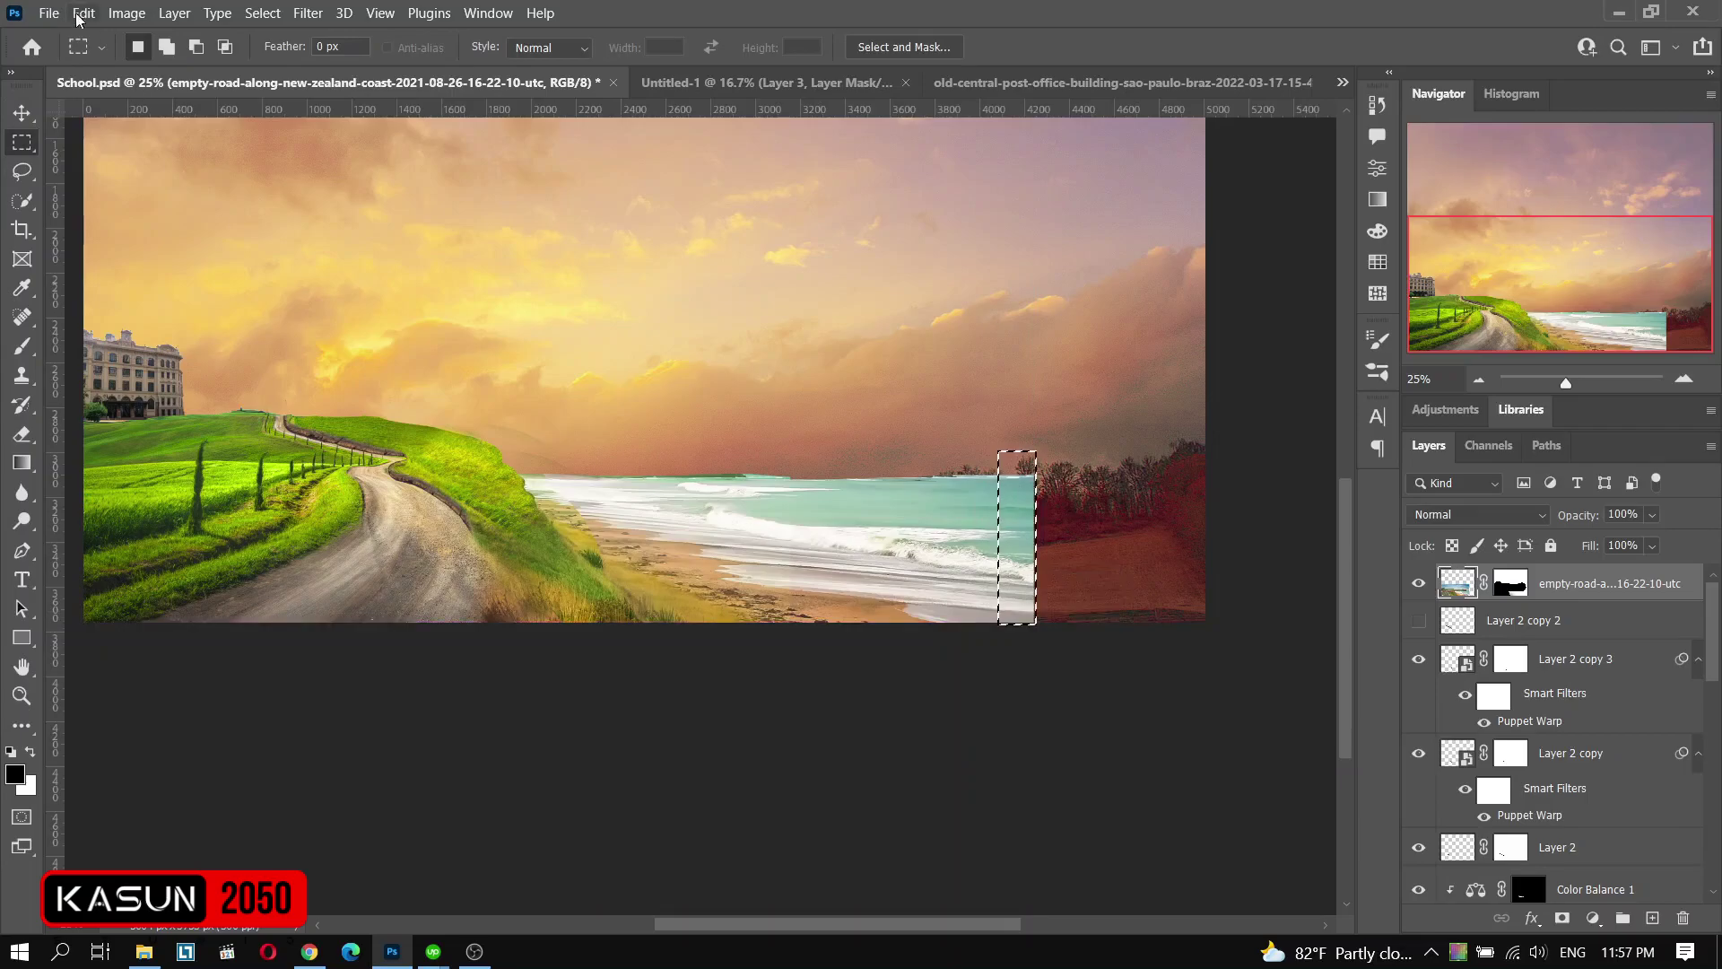
{"action": "key", "text": "ctrl+t"}
{"action": "left_click_drag", "start_coordinate": [1036, 538], "coordinate": [1204, 539]}
{"action": "key", "text": "Return"}
- Lower the opacity and set up a soft Clone Stamp on the pexels-pixabay-355311 sky layer
{"action": "left_click", "coordinate": [1510, 583]}
{"action": "key", "text": "b"}
{"action": "left_click", "coordinate": [515, 47]}
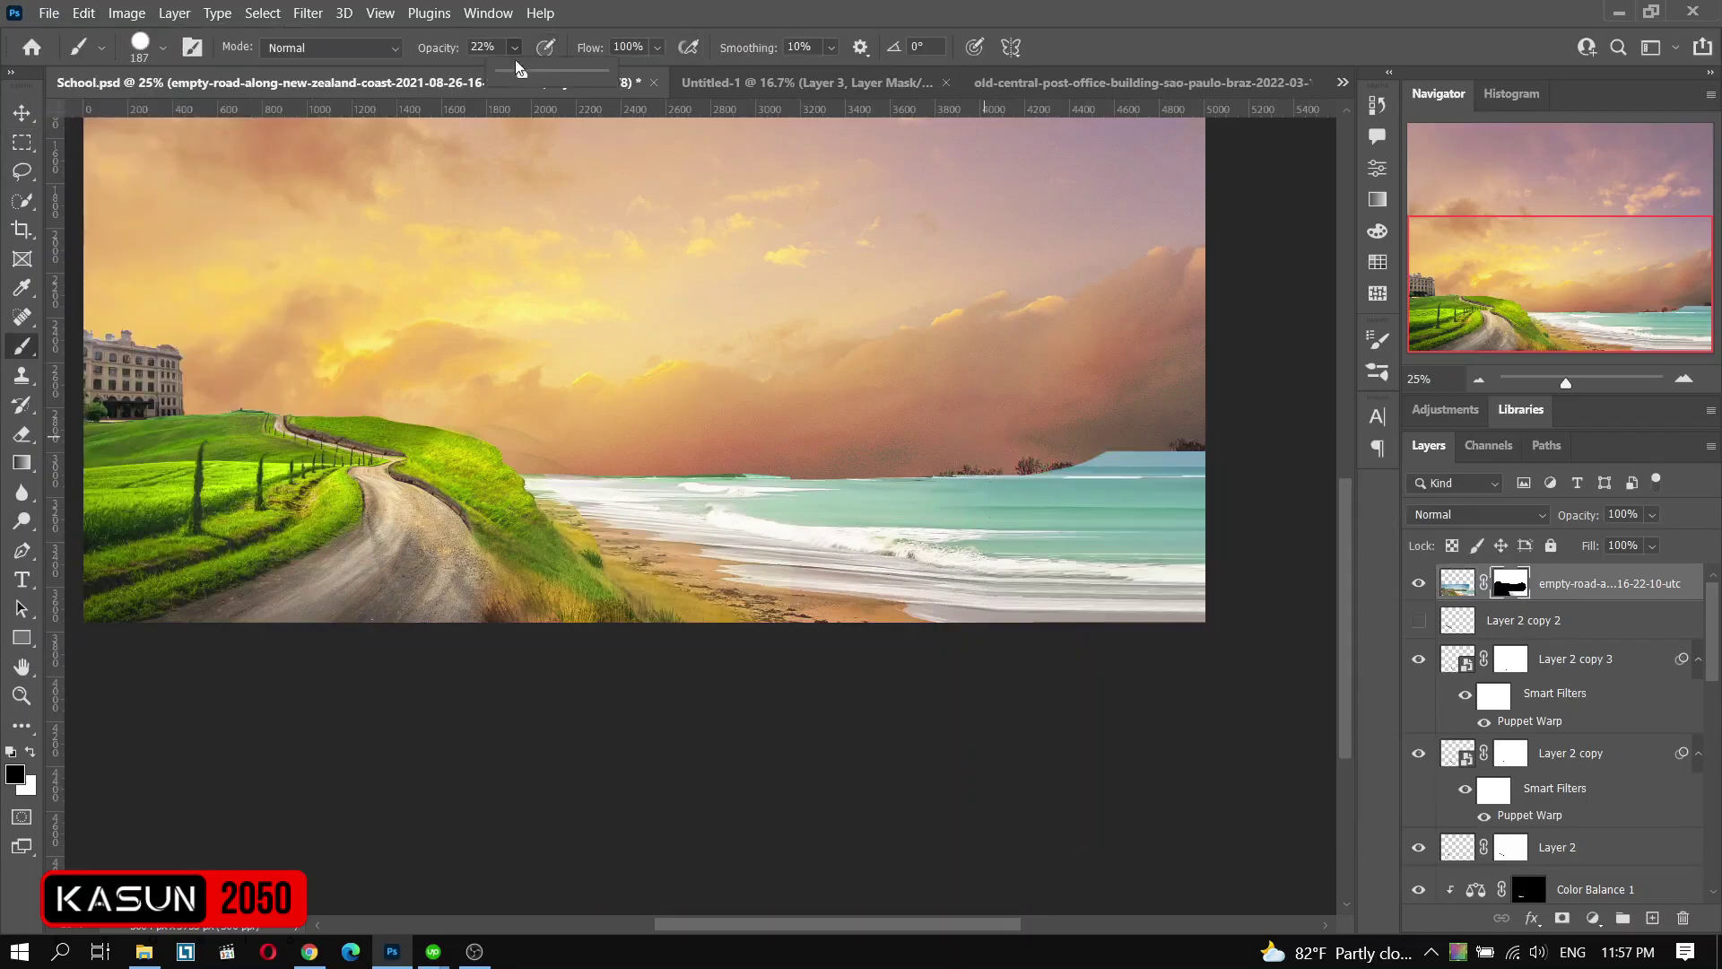
{"action": "left_click", "coordinate": [23, 112]}
{"action": "left_click_drag", "start_coordinate": [776, 468], "coordinate": [872, 480]}
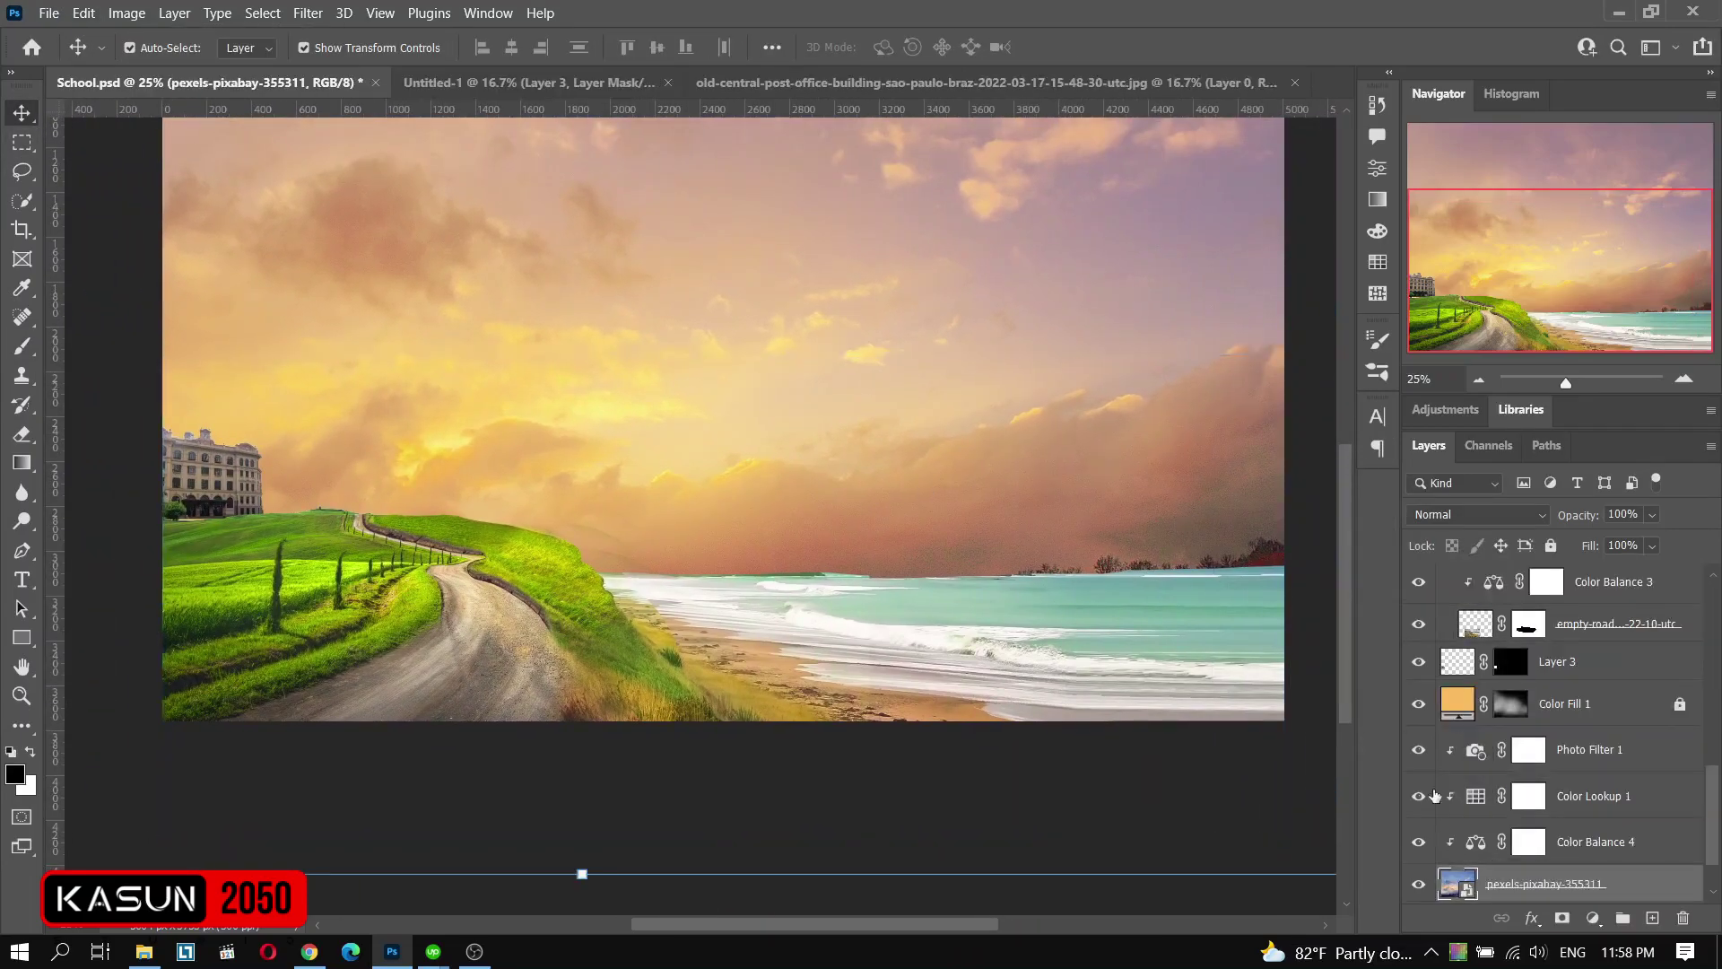
{"action": "key", "text": "s"}
{"action": "left_click", "coordinate": [928, 435]}
{"action": "right_click", "coordinate": [1163, 509]}
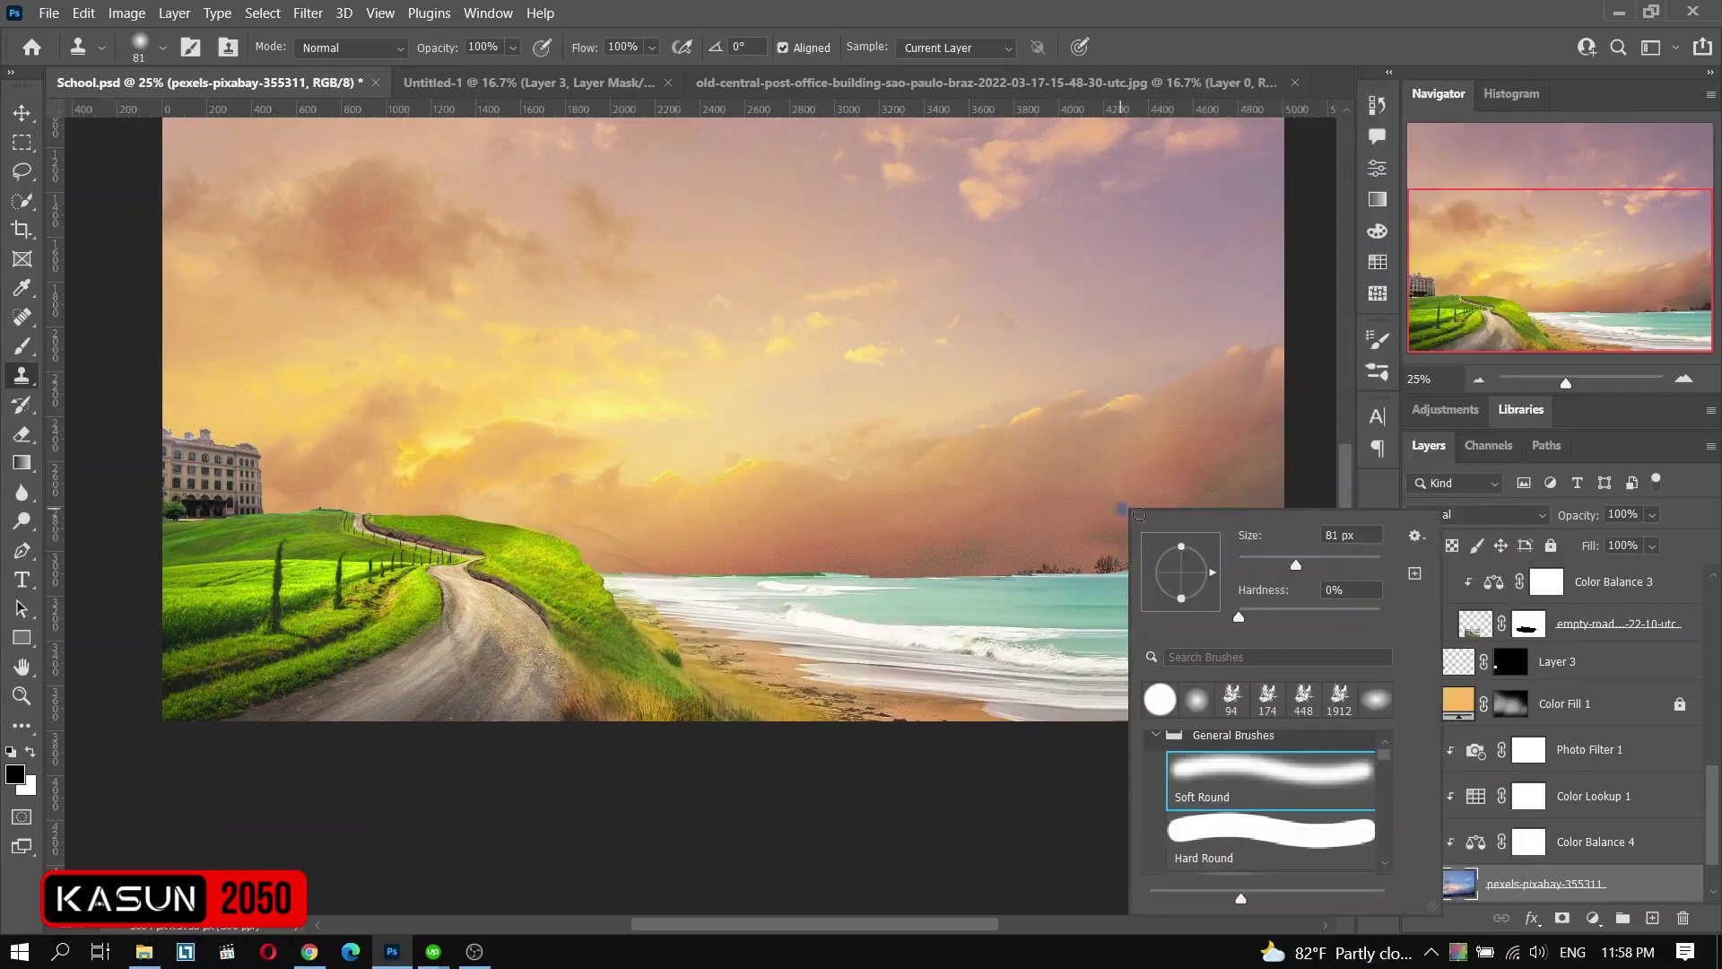
{"action": "key", "text": "Escape"}
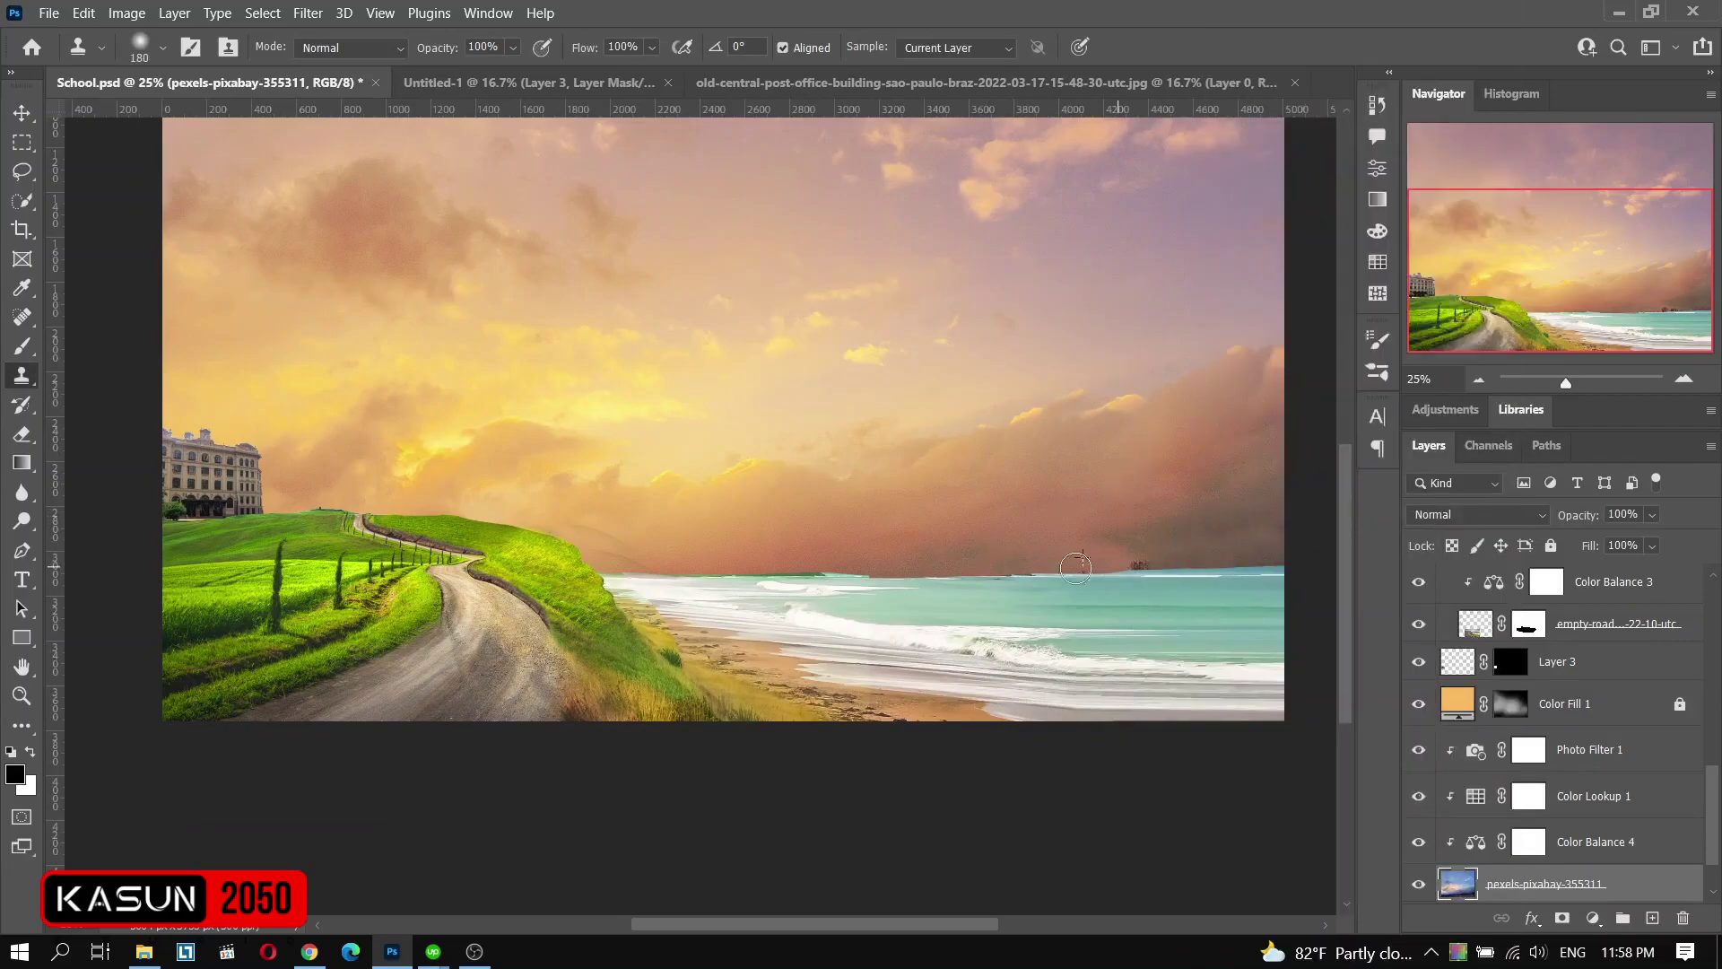
- Group the coast and sea layers into a 'sea' group with a blue label
{"action": "scroll", "coordinate": [1088, 711], "scroll_direction": "down", "scroll_amount": 1}
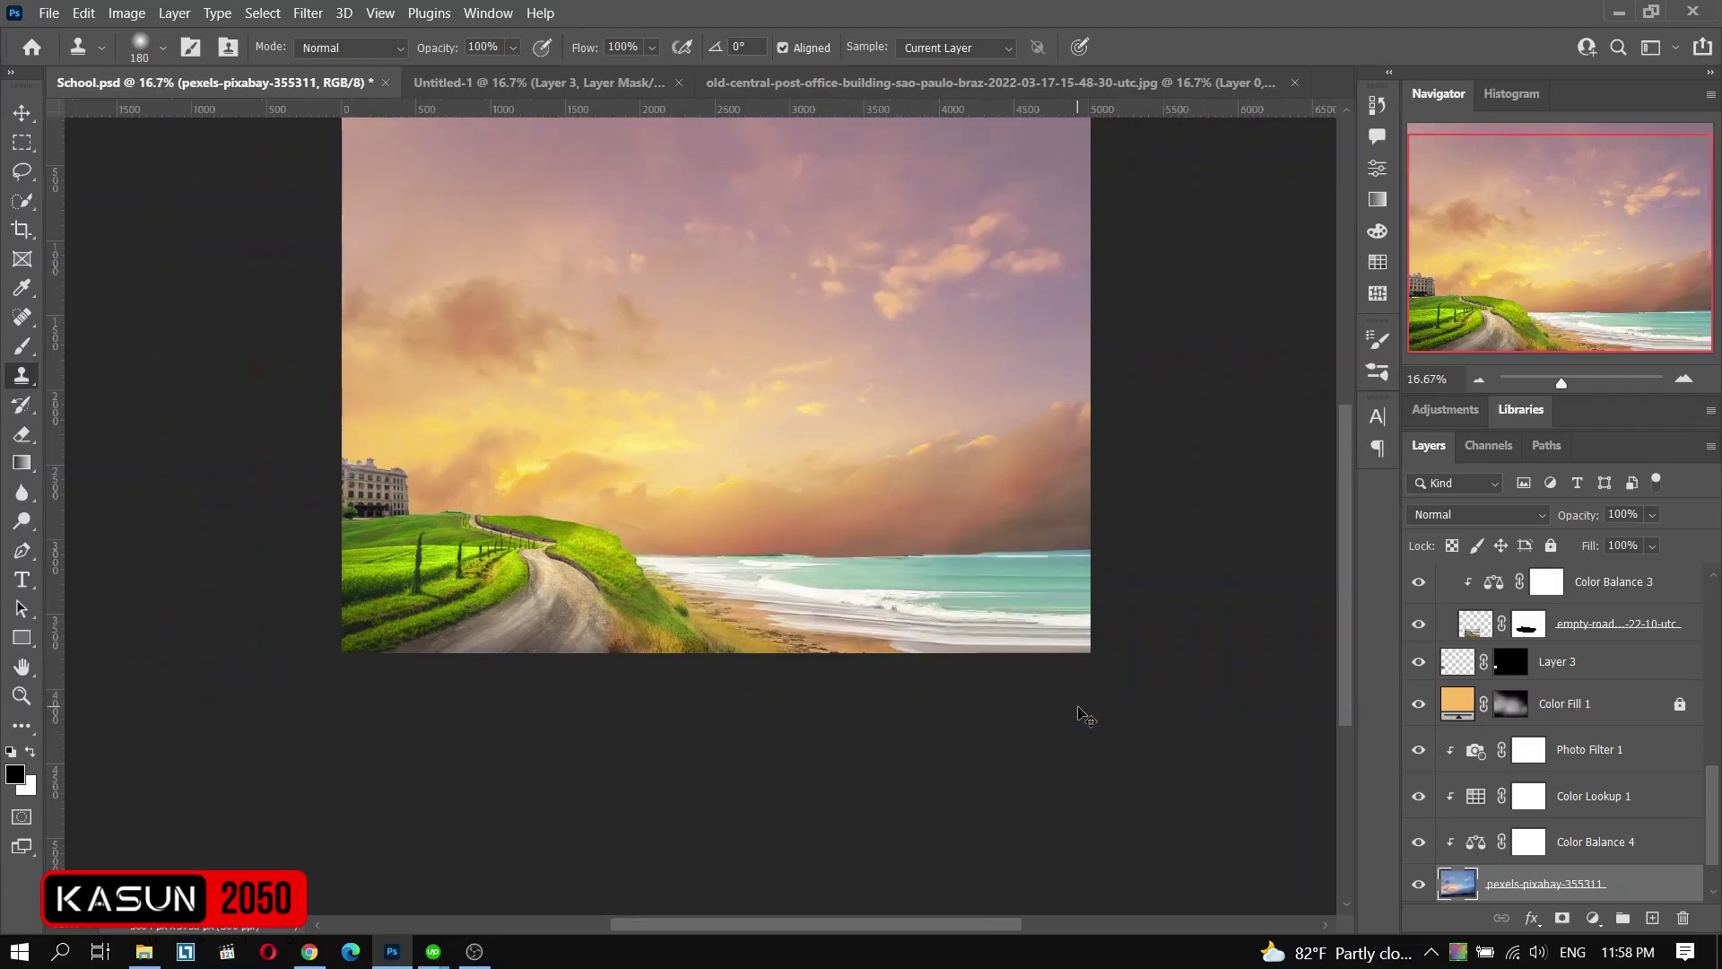
{"action": "scroll", "coordinate": [1030, 684], "scroll_direction": "up", "scroll_amount": 2}
{"action": "scroll", "coordinate": [1030, 684], "scroll_direction": "up", "scroll_amount": 2}
{"action": "key", "text": "v"}
{"action": "left_click", "coordinate": [507, 902]}
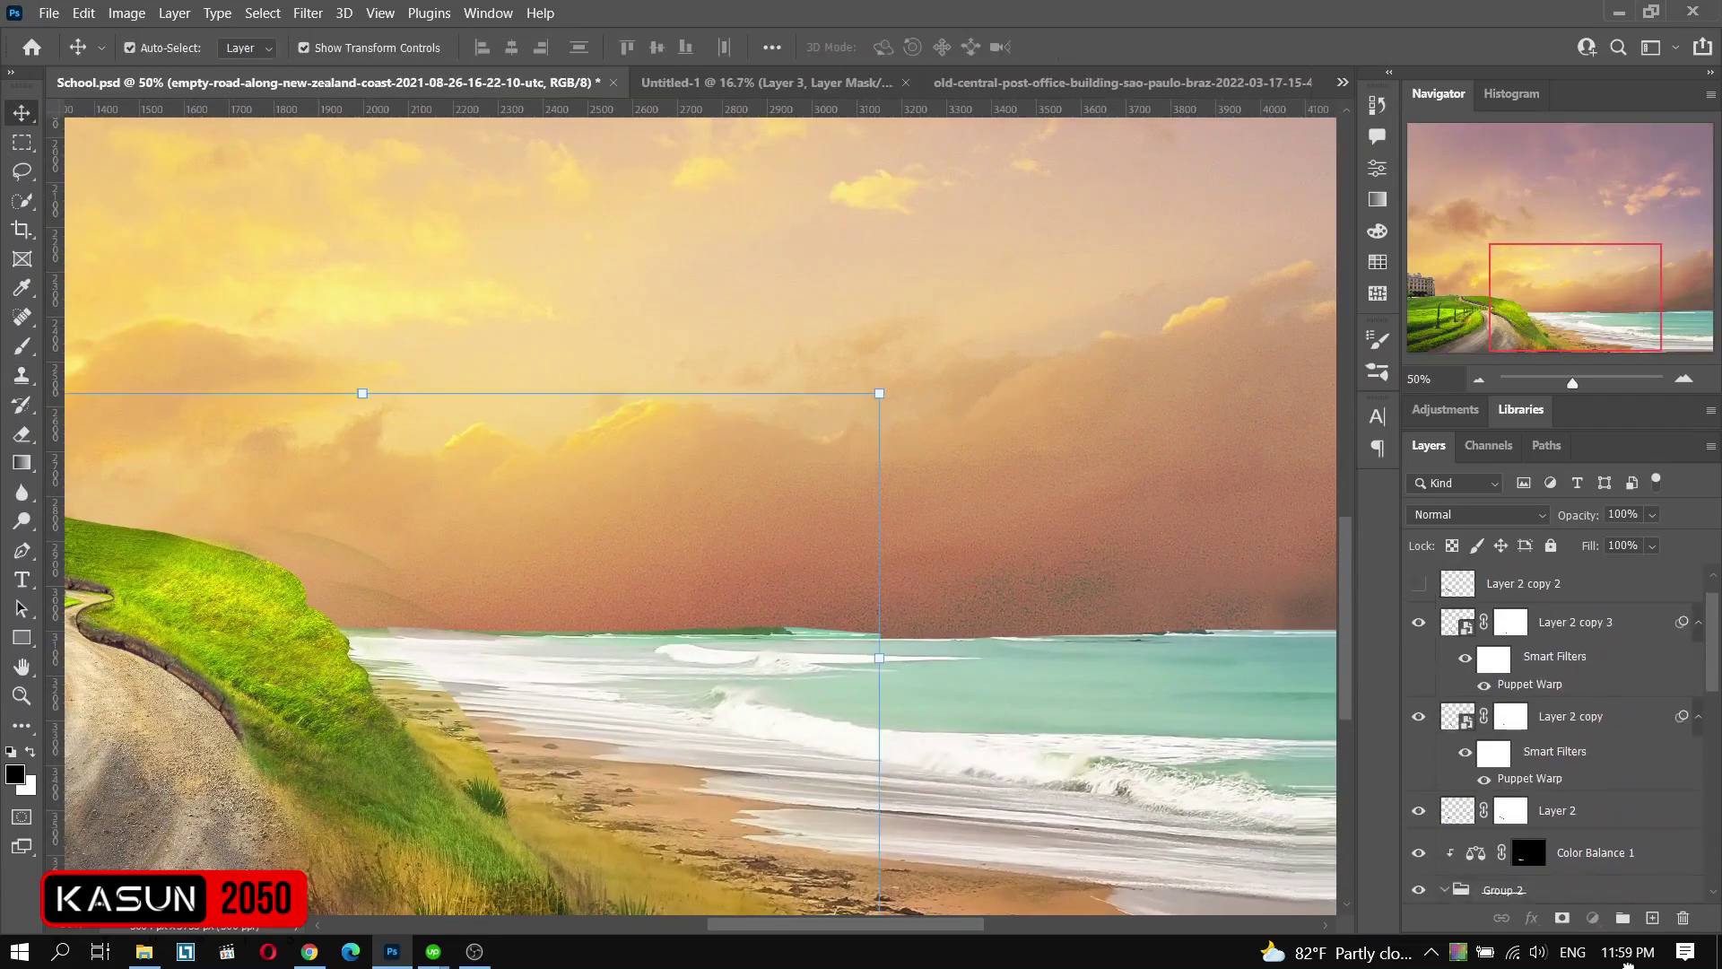
{"action": "scroll", "coordinate": [1560, 718], "scroll_direction": "down", "scroll_amount": 3}
{"action": "left_click", "coordinate": [1614, 707], "text": "shift"}
{"action": "left_click", "coordinate": [1623, 918]}
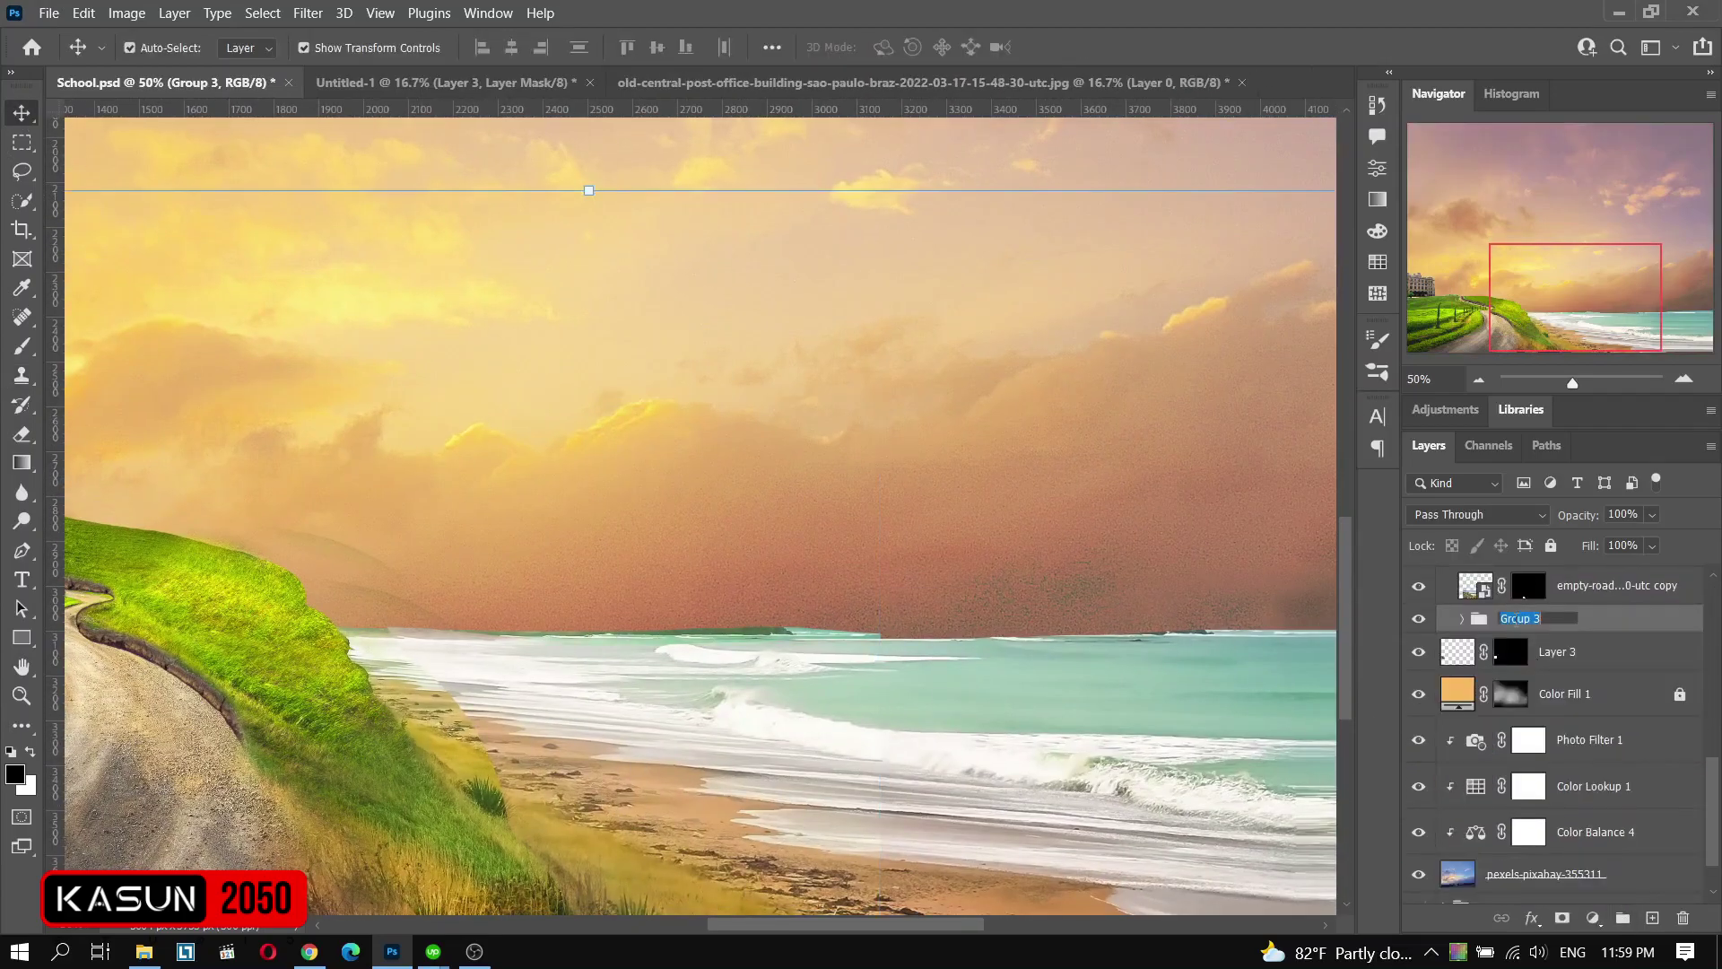
{"action": "right_click", "coordinate": [1525, 607]}
{"action": "left_click", "coordinate": [1399, 811]}
- Give the ground group a green colour label
{"action": "right_click", "coordinate": [1503, 822]}
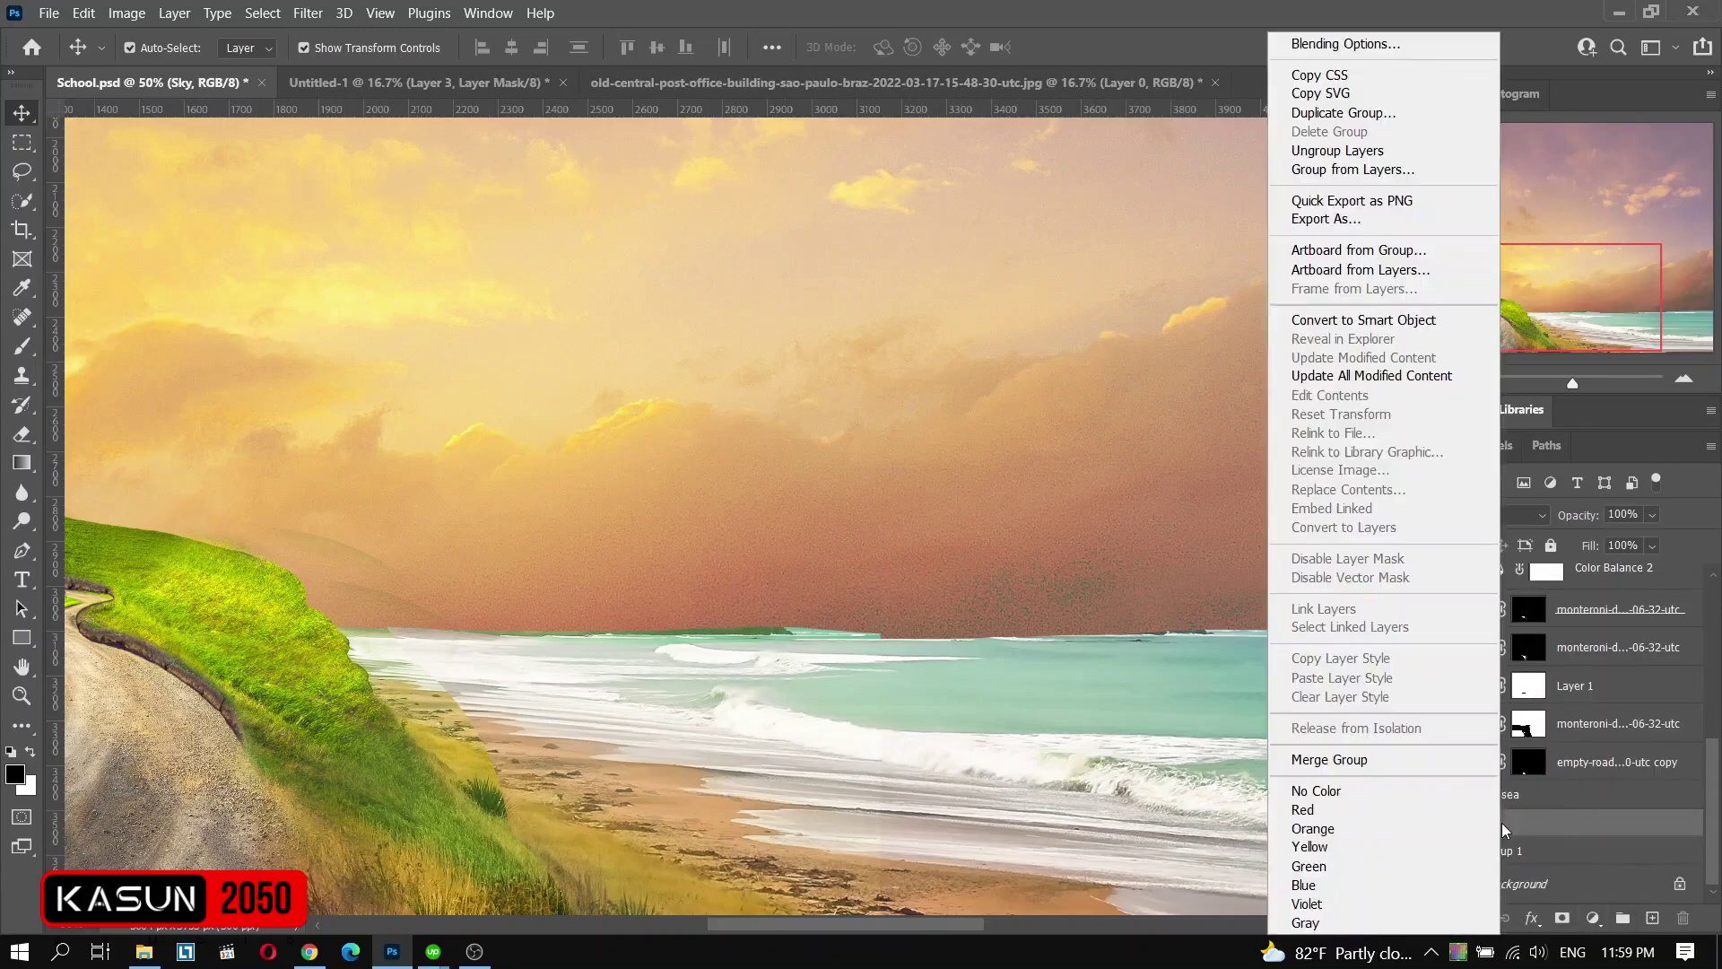
{"action": "key", "text": "Escape"}
{"action": "left_click", "coordinate": [1443, 822]}
{"action": "right_click", "coordinate": [1491, 606]}
{"action": "left_click", "coordinate": [1299, 865]}
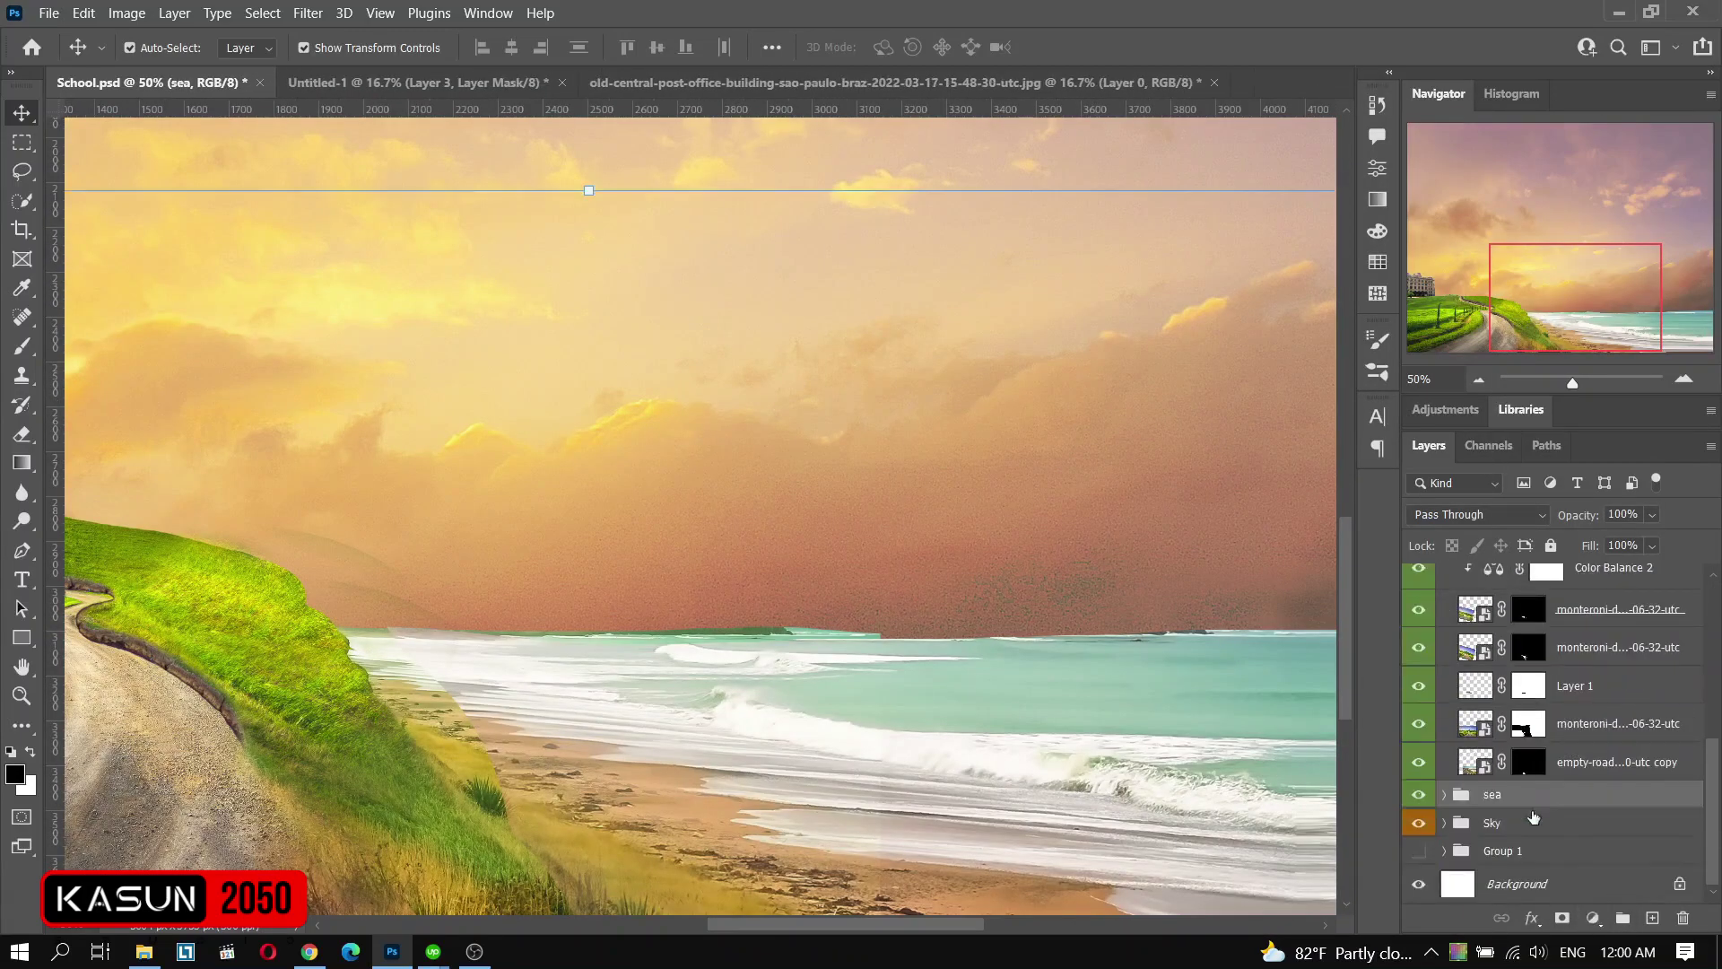
- Select the sea group's mask for brushing and zoom out to show the building and road
{"action": "left_click", "coordinate": [1444, 795]}
{"action": "left_click", "coordinate": [1528, 835]}
{"action": "key", "text": "b"}
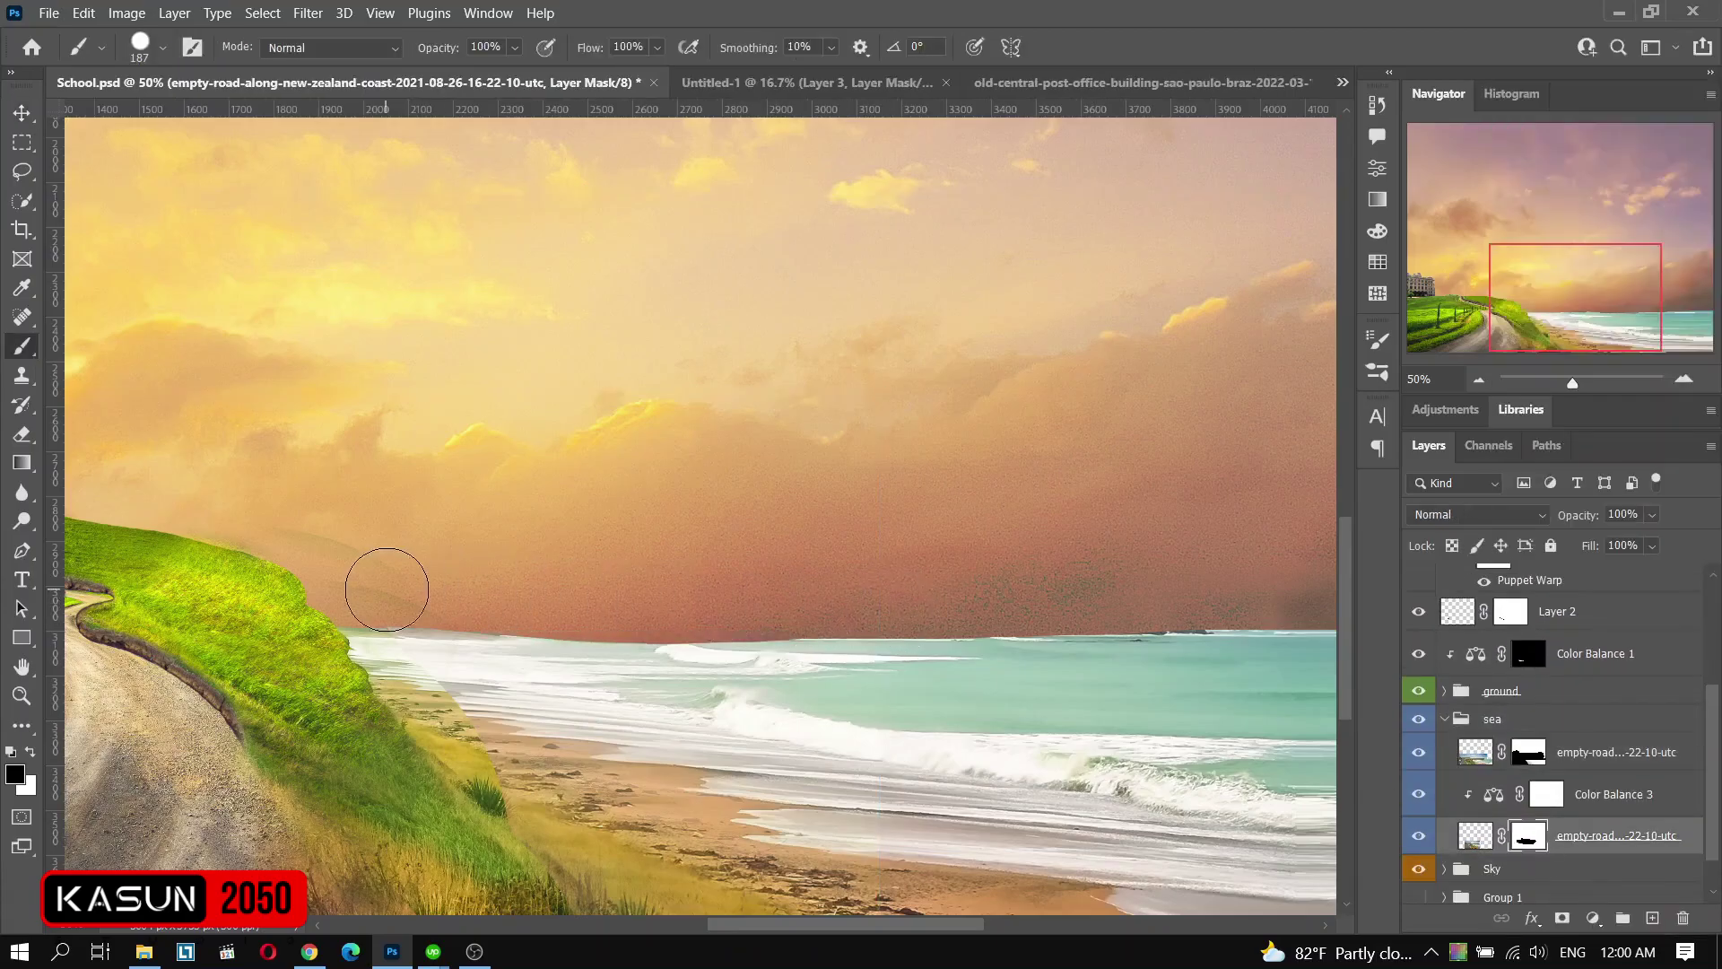
{"action": "key", "text": "ctrl+minus"}
{"action": "key", "text": "ctrl+minus"}
{"action": "mouse_move", "coordinate": [545, 607]}
{"action": "left_mouse_down"}
{"action": "mouse_move", "coordinate": [718, 579]}
{"action": "mouse_move", "coordinate": [853, 672]}
{"action": "left_mouse_up"}
- Place the Olive Tree image on the hilltop, scaled down to fit the hill
{"action": "key", "text": "v"}
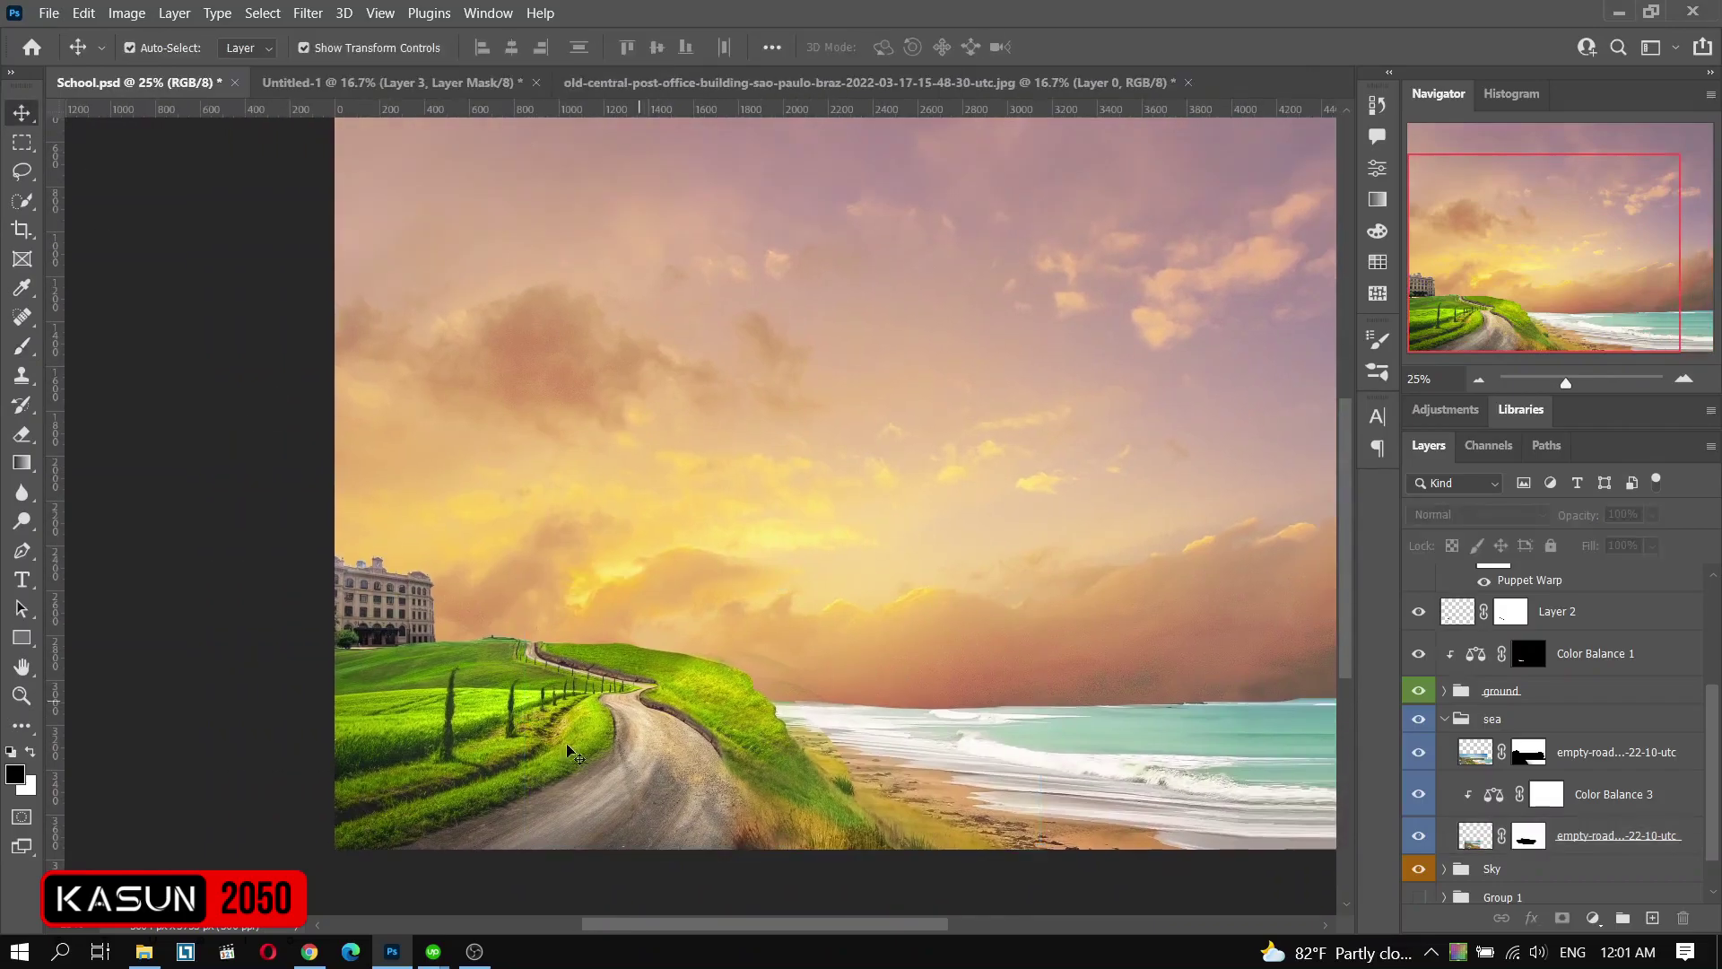
{"action": "left_click", "coordinate": [144, 950]}
{"action": "left_click_drag", "start_coordinate": [1692, 548], "coordinate": [852, 484]}
{"action": "left_click_drag", "start_coordinate": [1068, 269], "coordinate": [807, 518]}
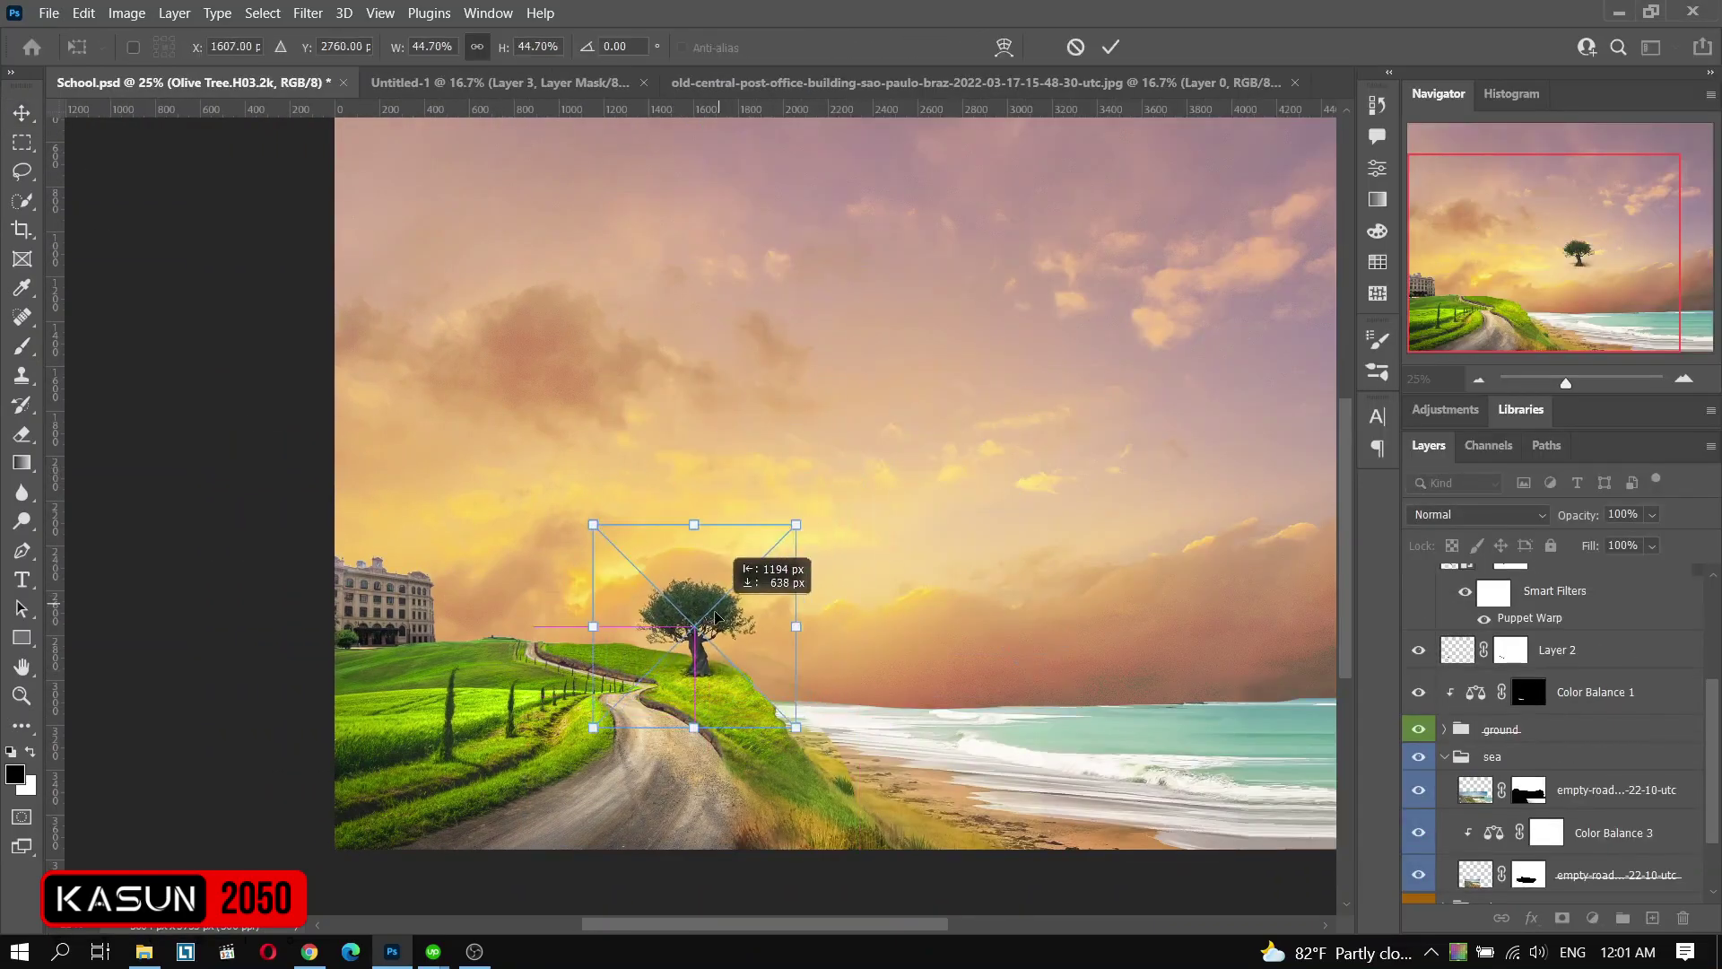
{"action": "key", "text": "ctrl+plus"}
{"action": "left_click_drag", "start_coordinate": [691, 610], "coordinate": [704, 715]}
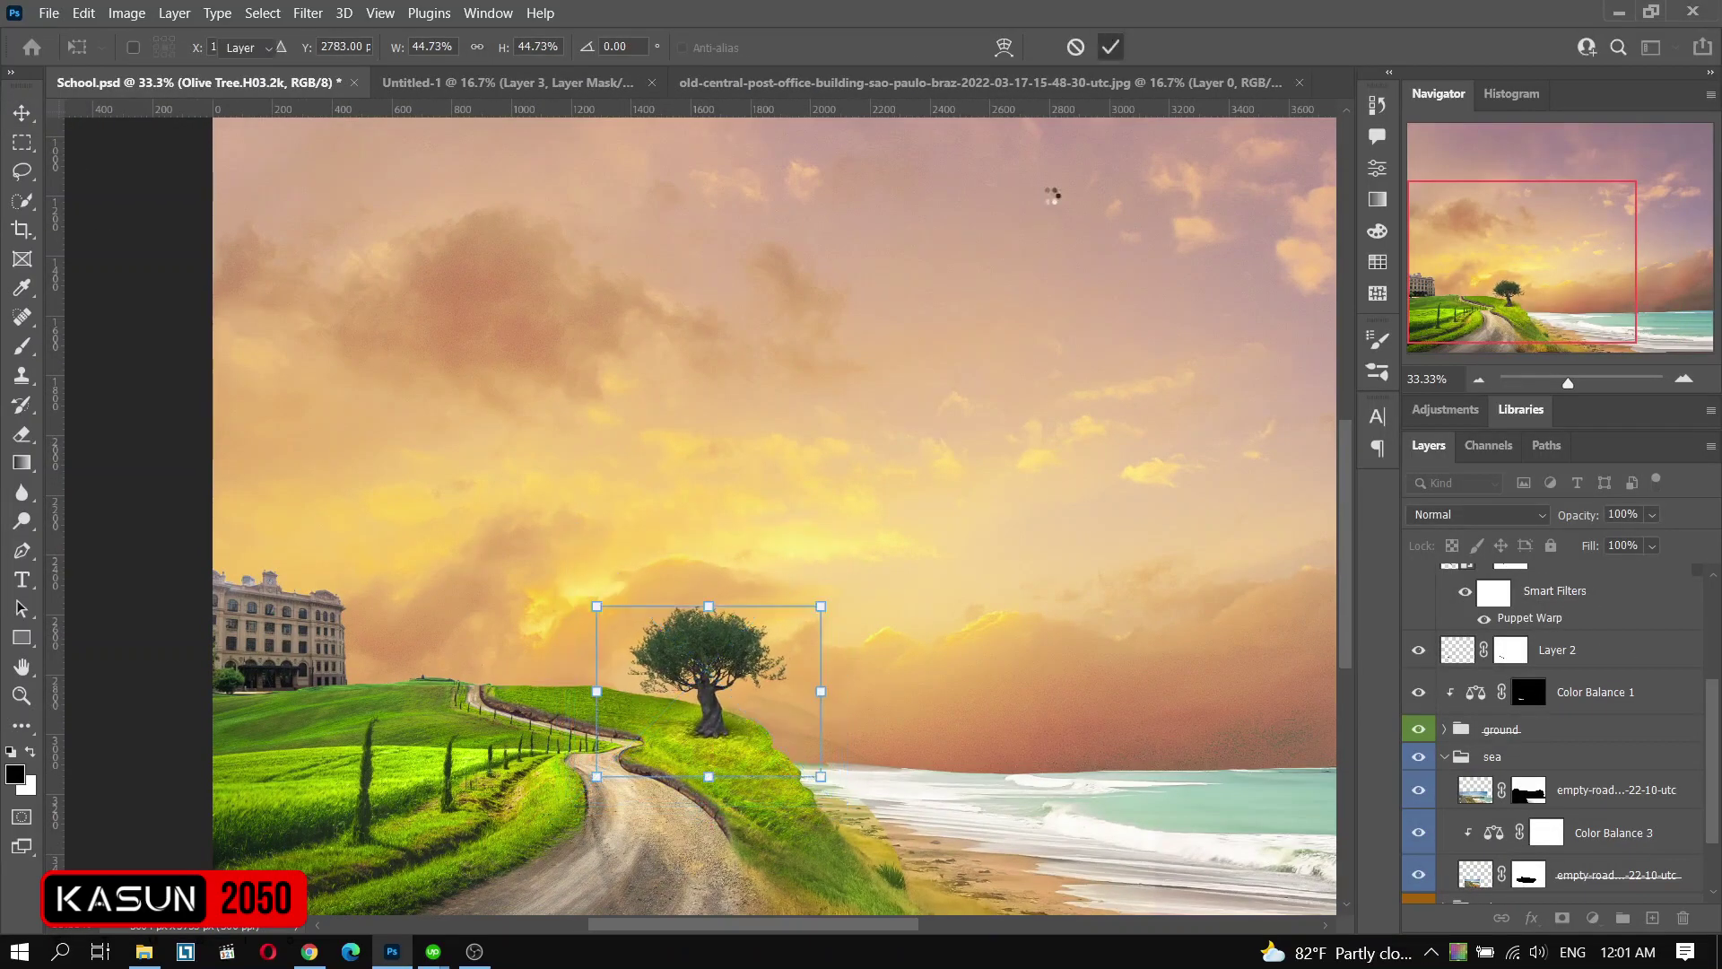
{"action": "left_click", "coordinate": [1110, 46]}
- Bring in the Dark Wood Signboard at about half size beside the road
{"action": "left_click", "coordinate": [988, 584]}
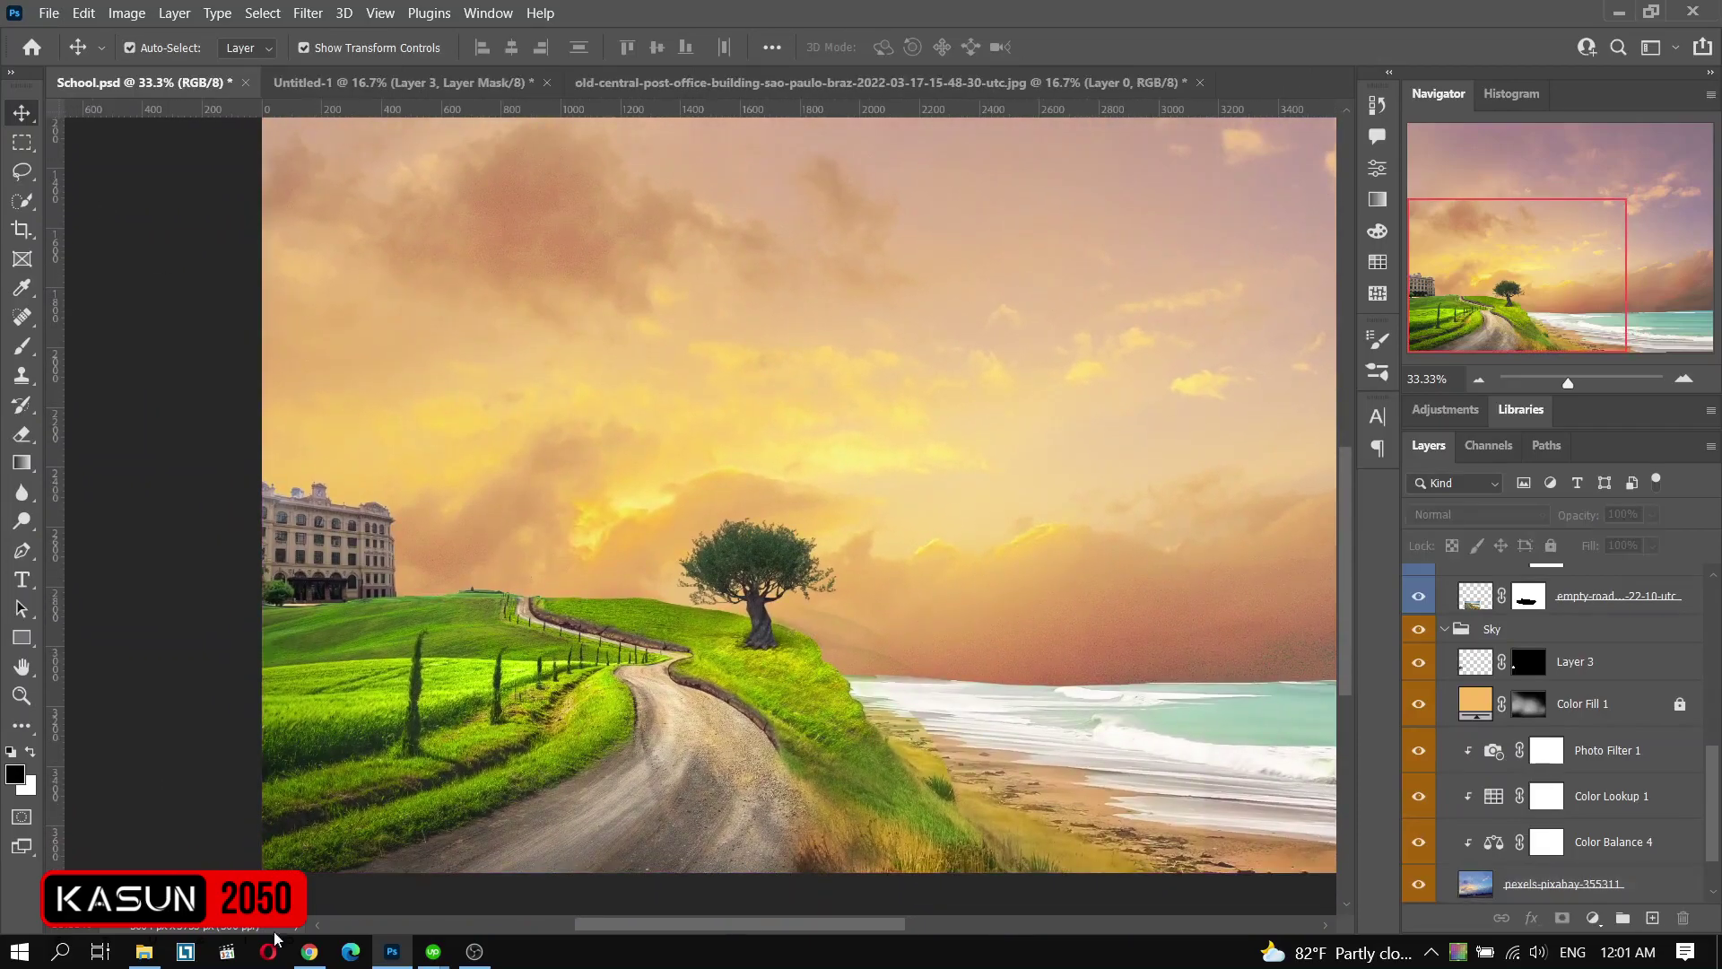
{"action": "left_click", "coordinate": [143, 950]}
{"action": "left_click_drag", "start_coordinate": [1423, 350], "coordinate": [798, 494]}
{"action": "left_click_drag", "start_coordinate": [1105, 495], "coordinate": [823, 495]}
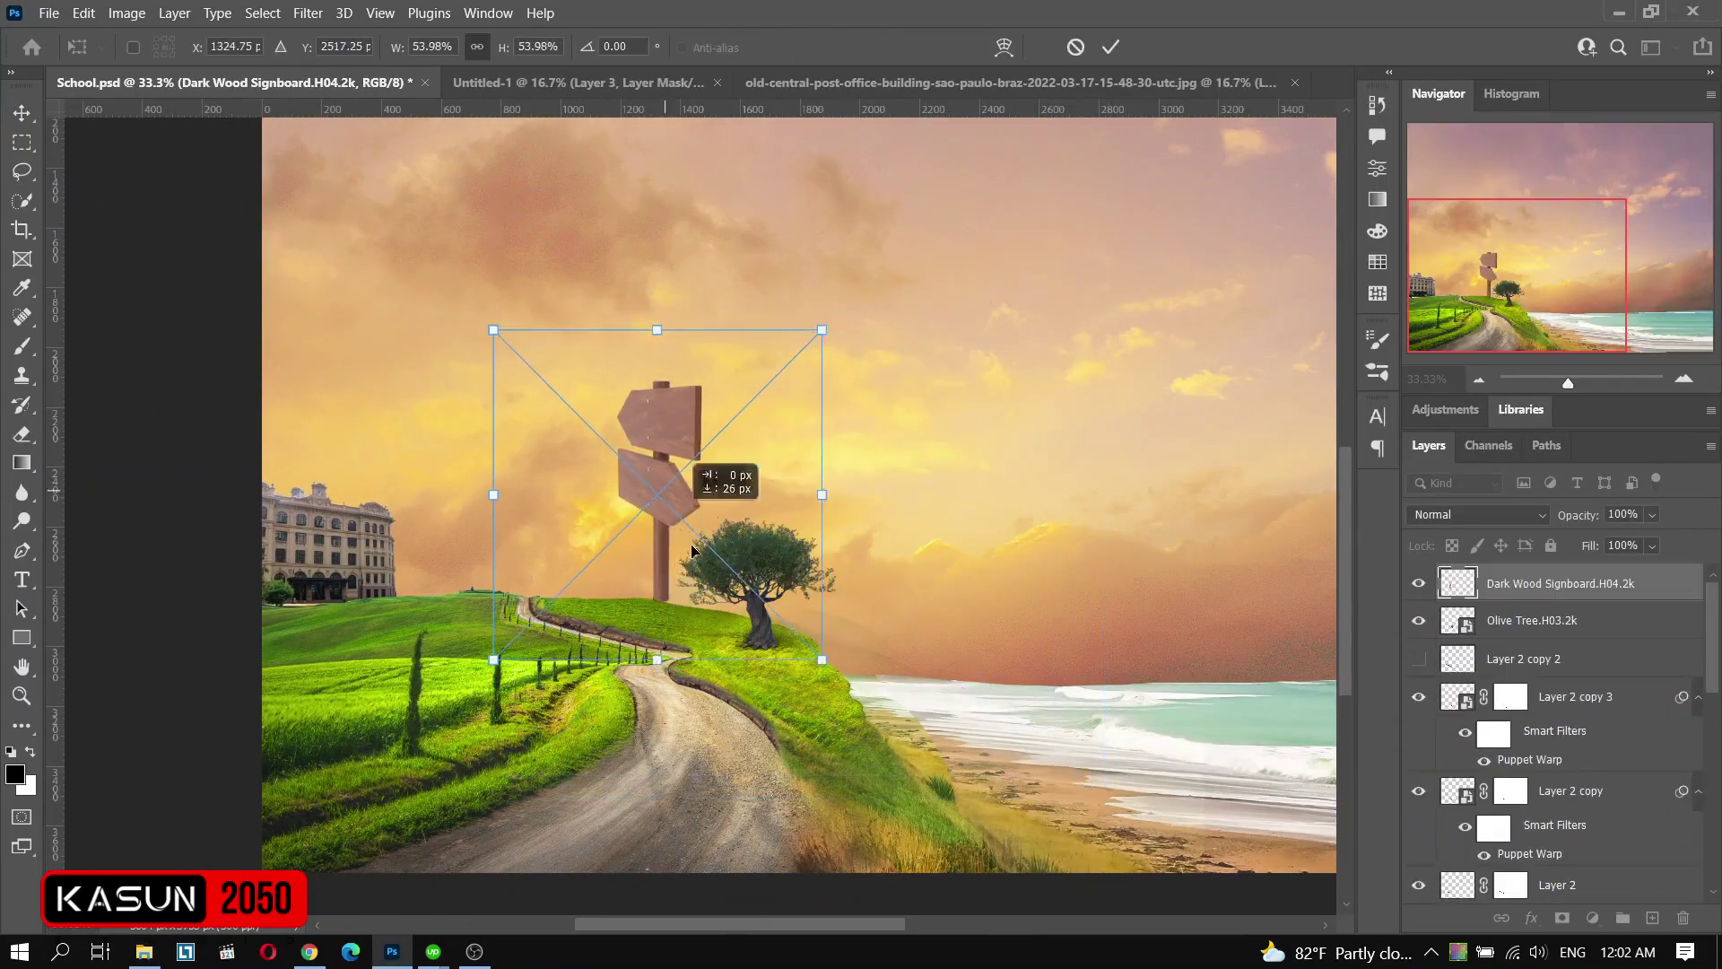
{"action": "left_click_drag", "start_coordinate": [663, 491], "coordinate": [789, 709]}
{"action": "left_click", "coordinate": [1110, 46]}
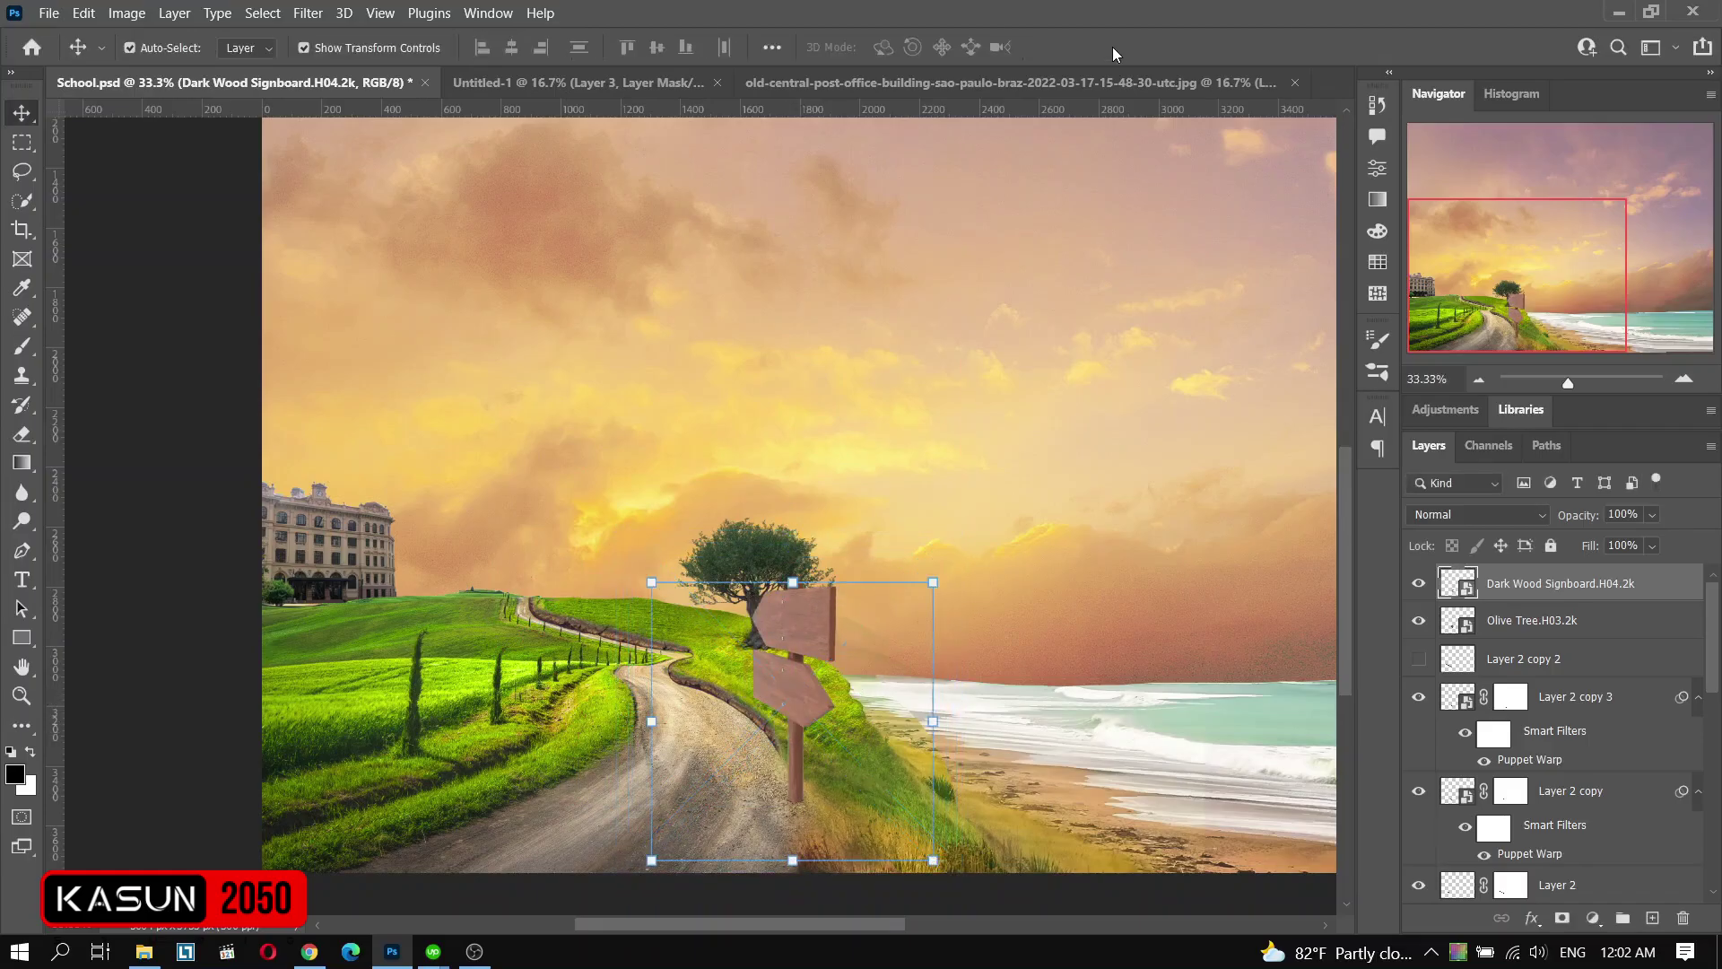
- Add a layer mask to the signpost layer and set up a brush
{"action": "scroll", "coordinate": [913, 515], "scroll_direction": "up", "scroll_amount": 5}
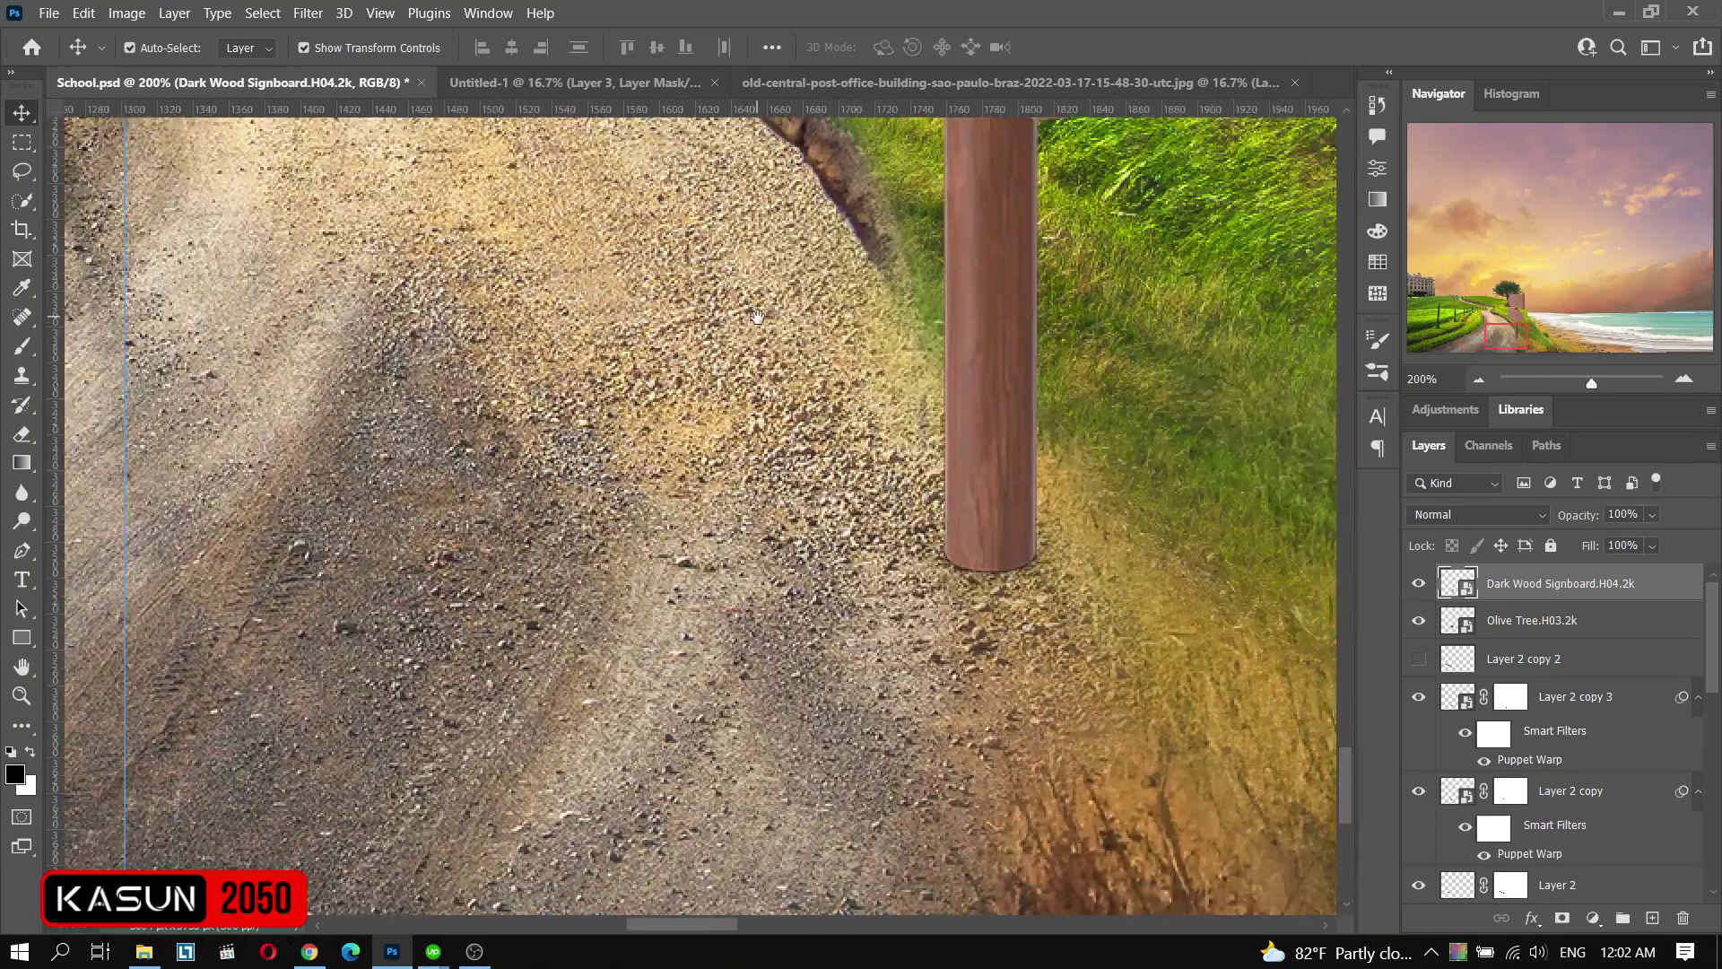
{"action": "left_click_drag", "start_coordinate": [757, 316], "coordinate": [677, 241]}
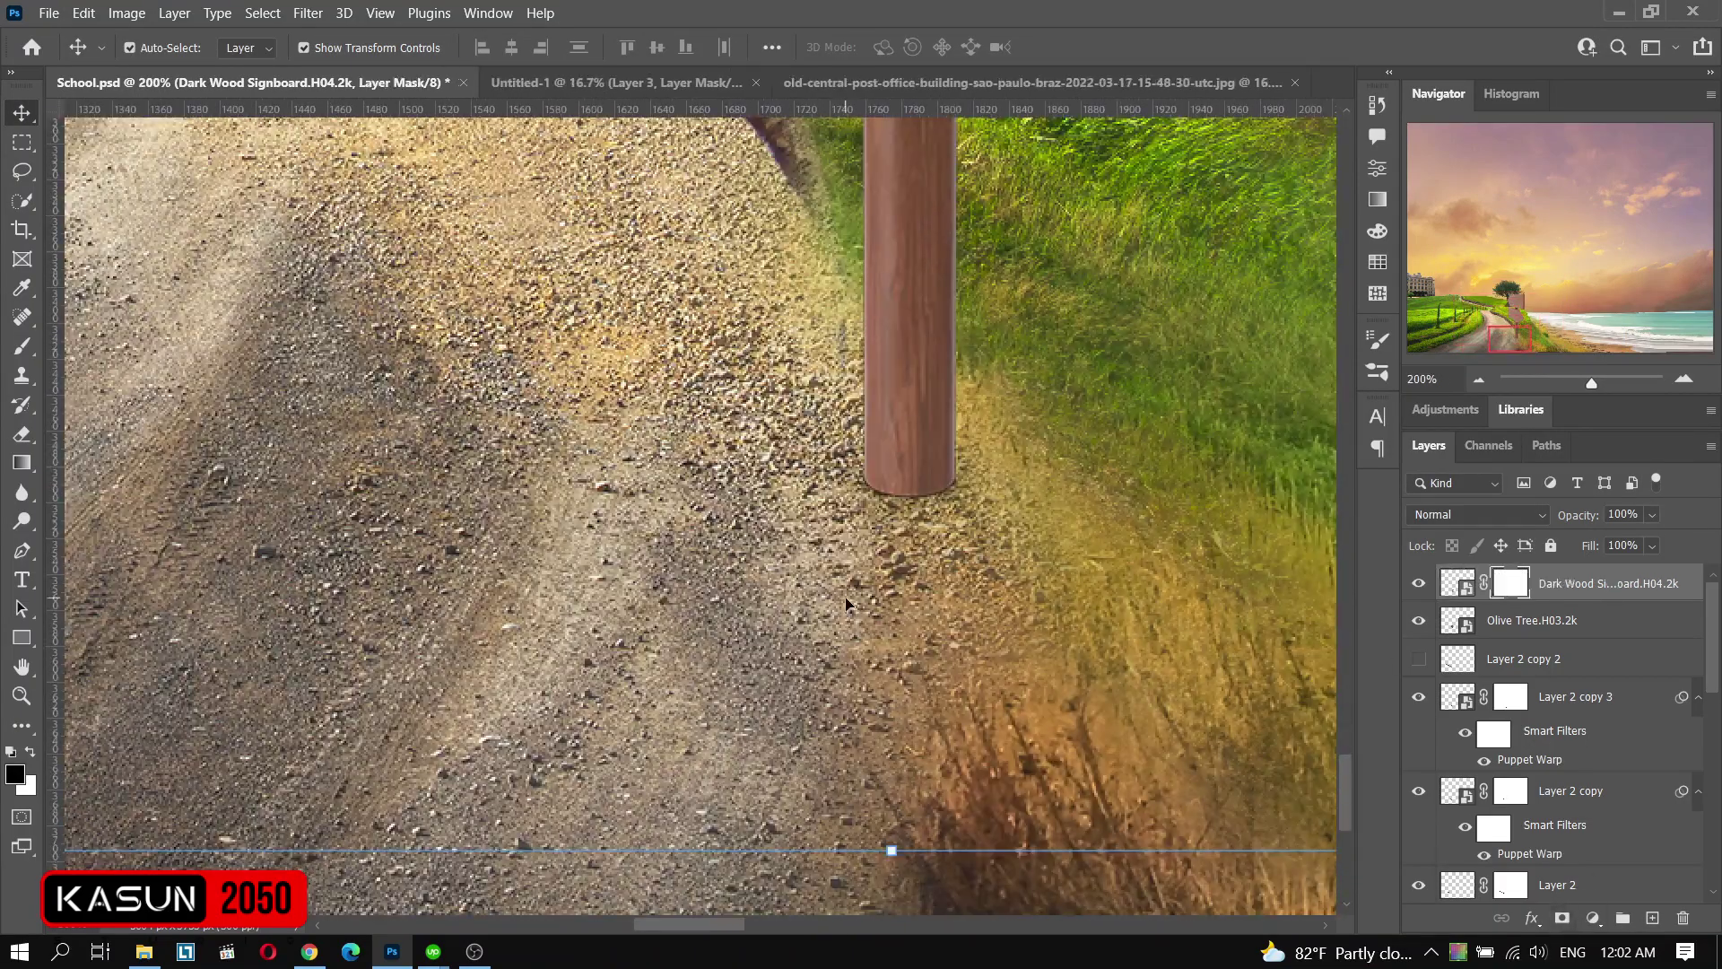
{"action": "key", "text": "b"}
{"action": "left_click", "coordinate": [1378, 372]}
{"action": "left_click_drag", "start_coordinate": [1350, 593], "coordinate": [1346, 578]}
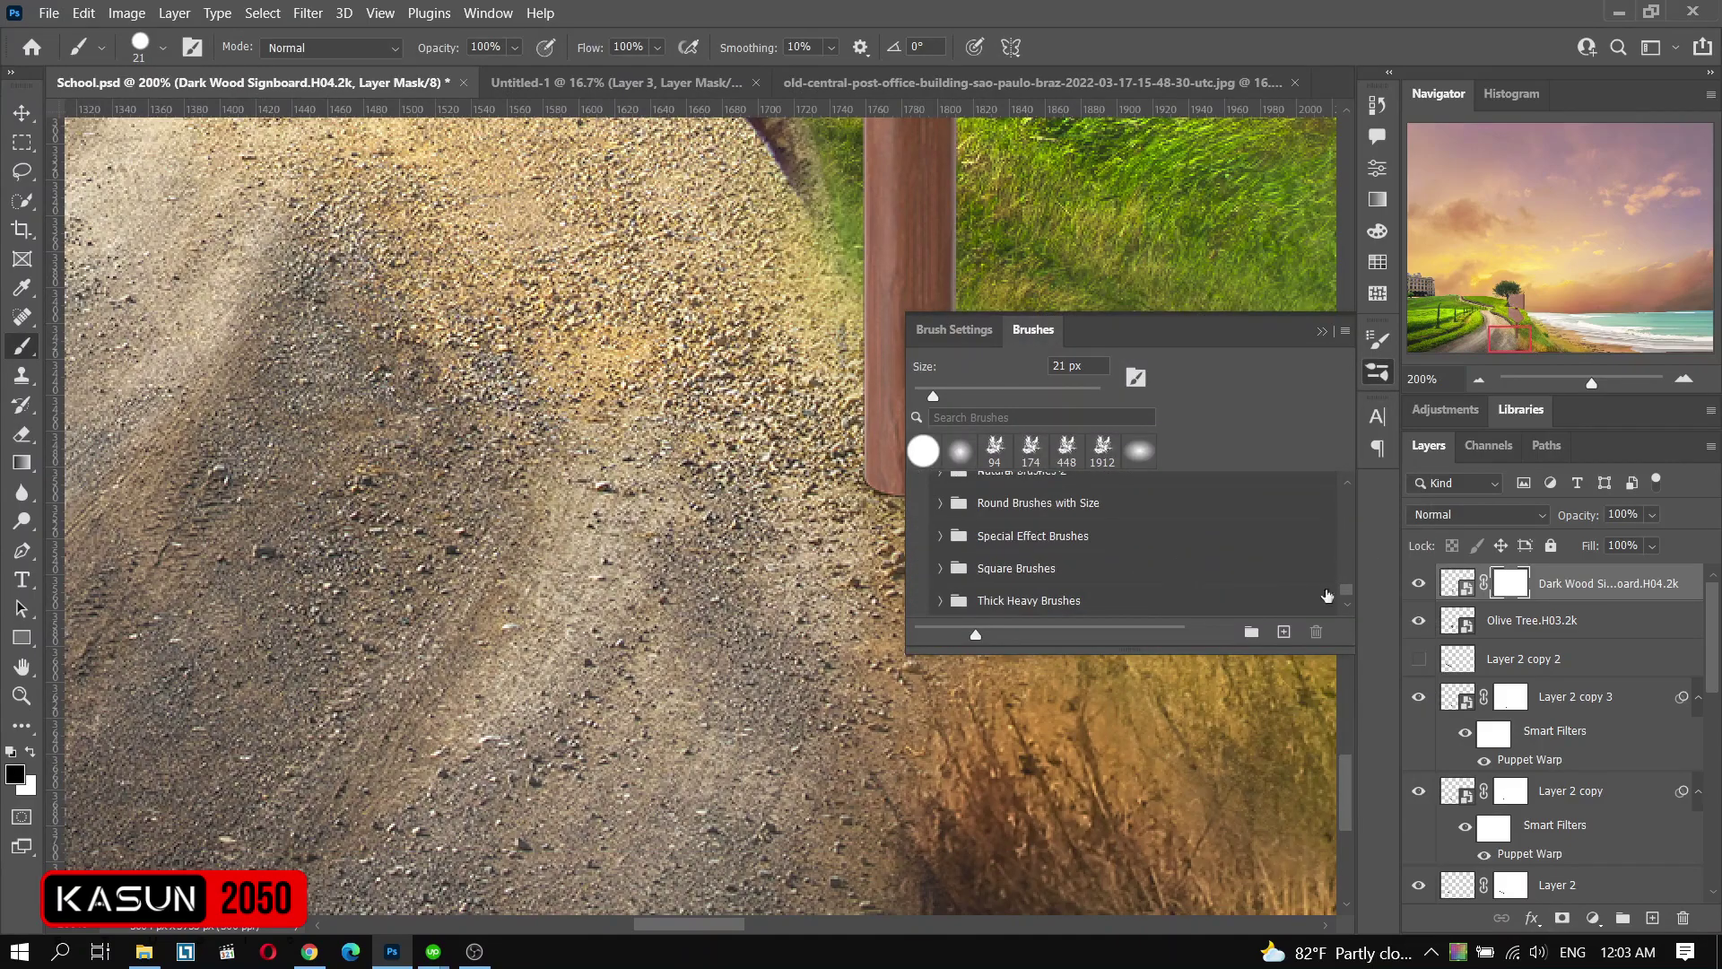
{"action": "left_click", "coordinate": [474, 951]}
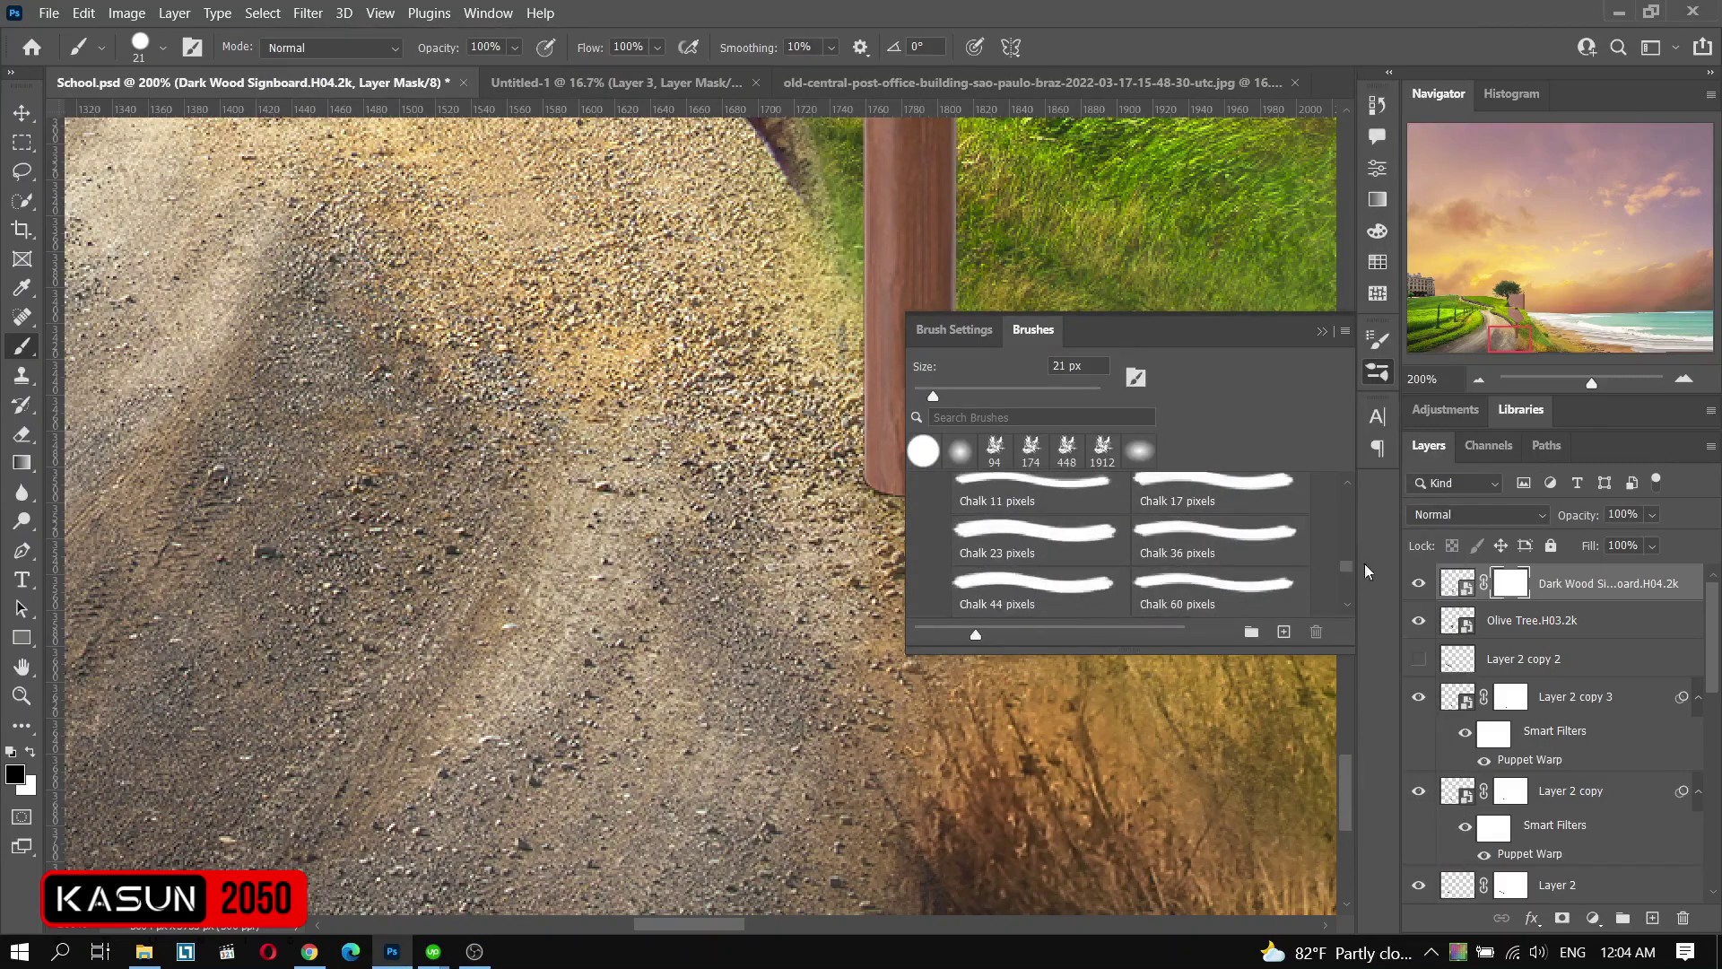
{"action": "left_click", "coordinate": [1378, 373]}
{"action": "key", "text": "Return"}
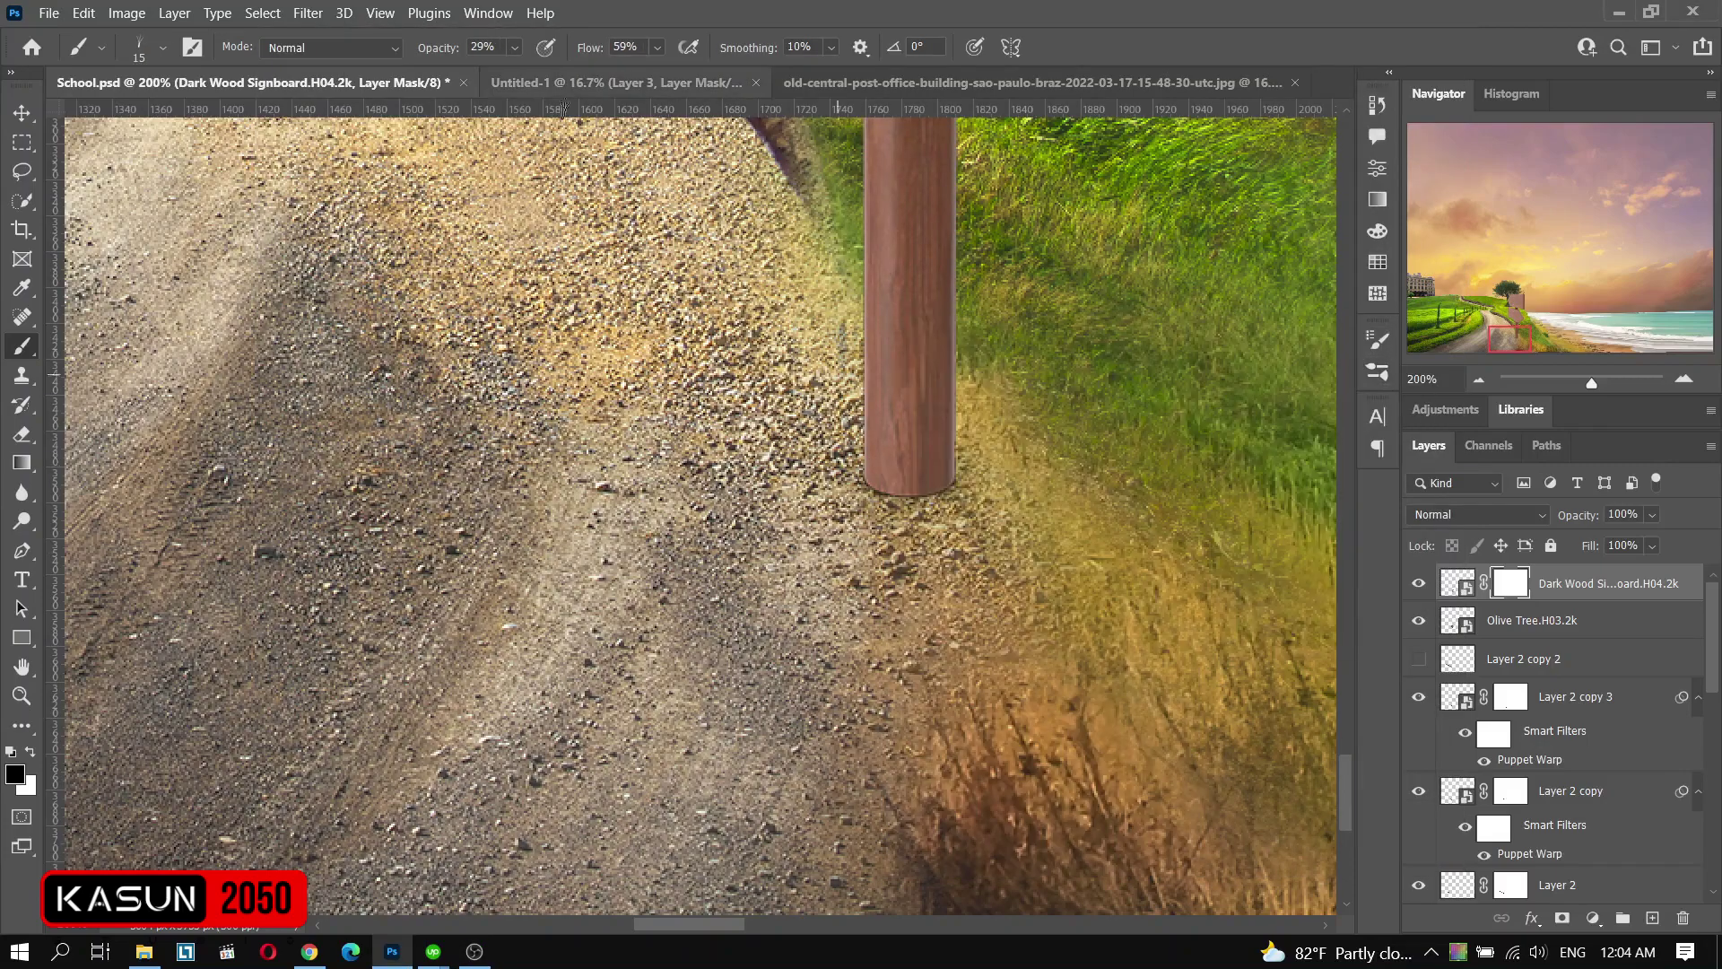
{"action": "key", "text": "ctrl+0"}
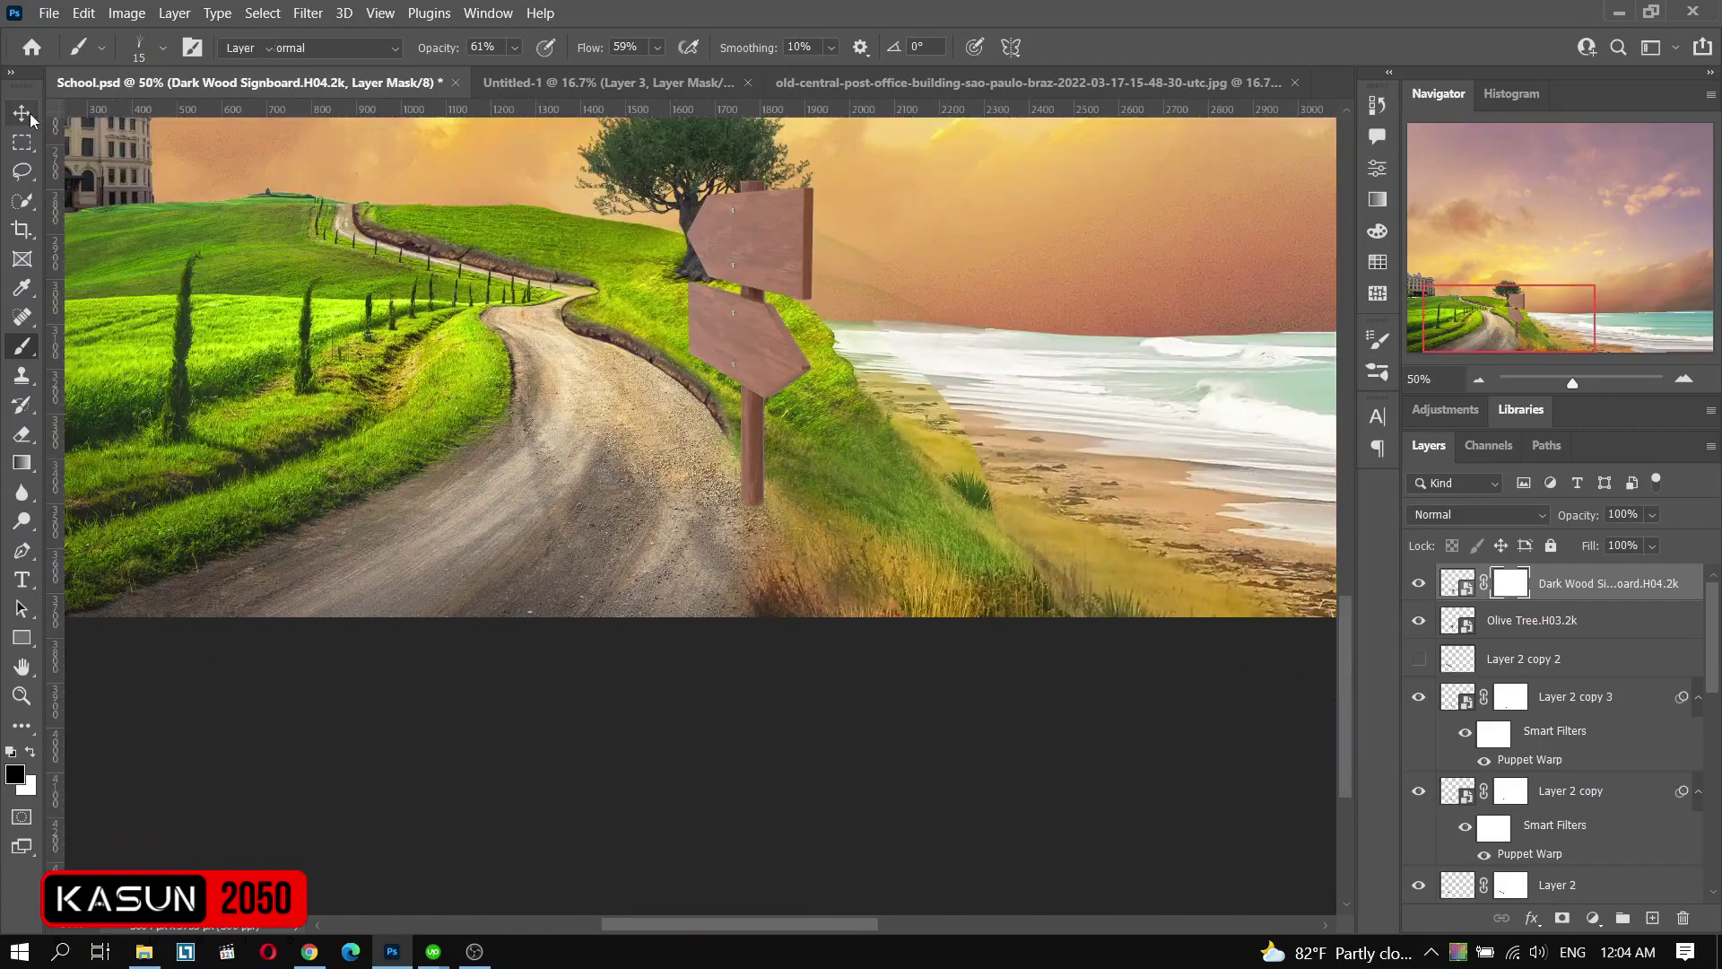
{"action": "key", "text": "ctrl+plus"}
- Group the signpost layer into a new folder and rename the group
{"action": "key", "text": "v"}
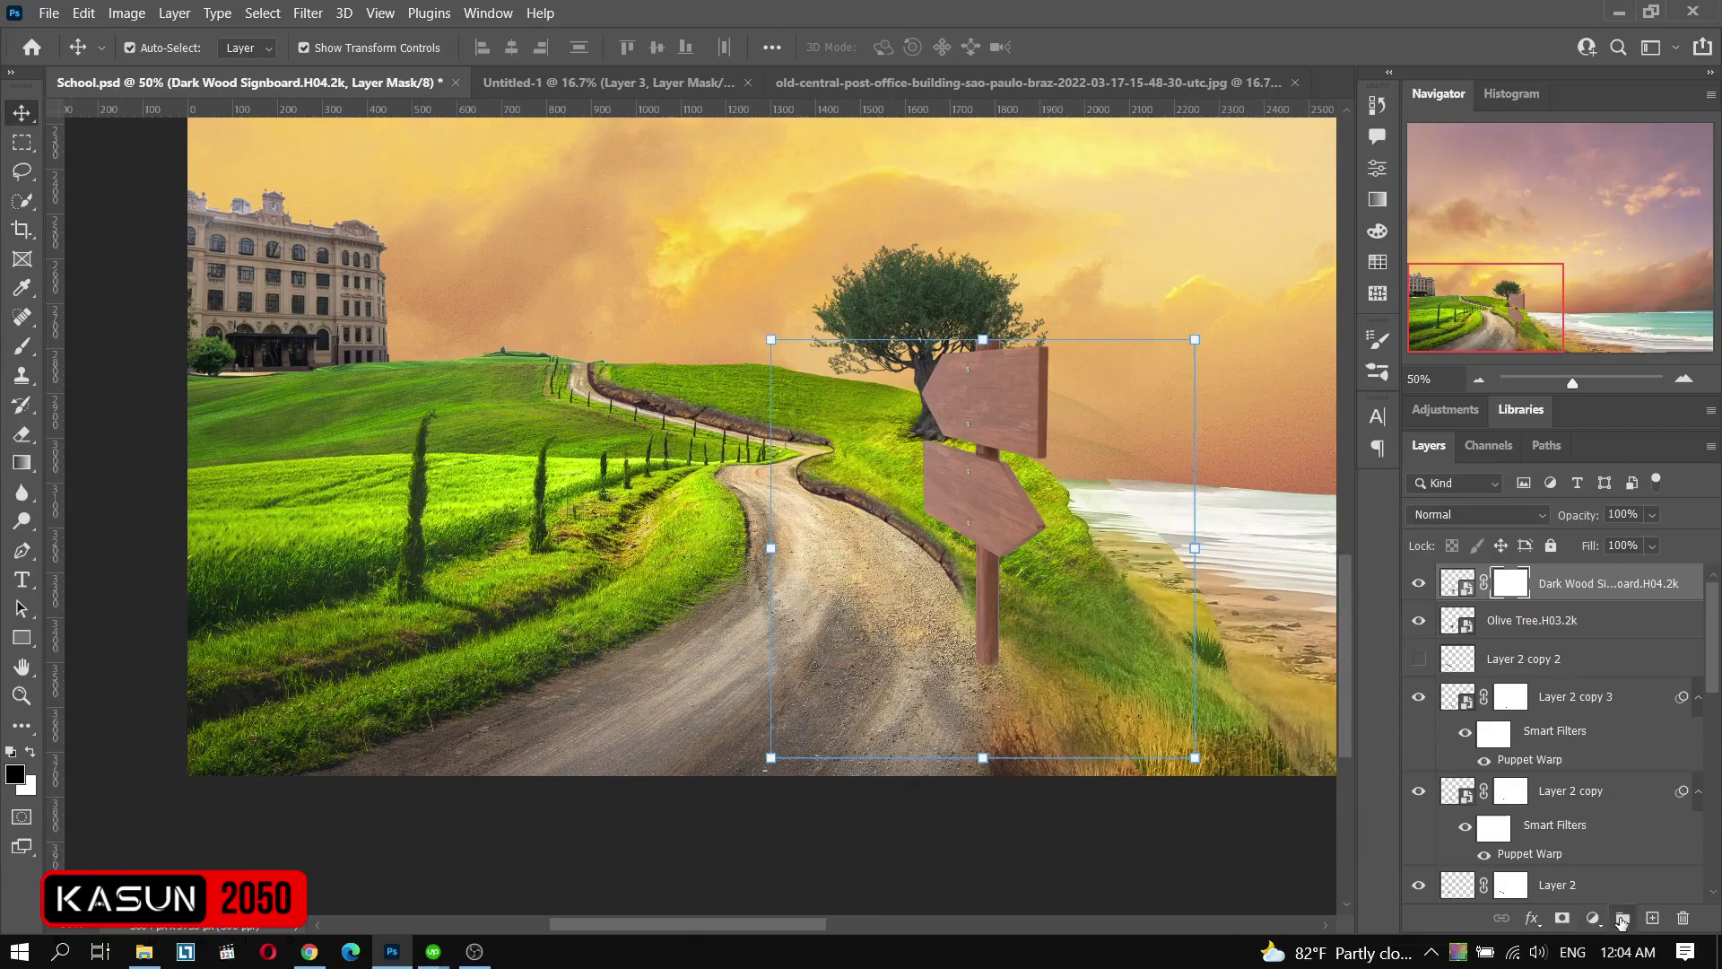
{"action": "key", "text": "ctrl+g"}
{"action": "double_click", "coordinate": [1500, 577]}
{"action": "key", "text": "ctrl+plus"}
{"action": "type", "text": "sign"}
- Add a darkening Exposure adjustment to the sign with an inverted mask and an enlarged brush
{"action": "left_click", "coordinate": [1592, 918]}
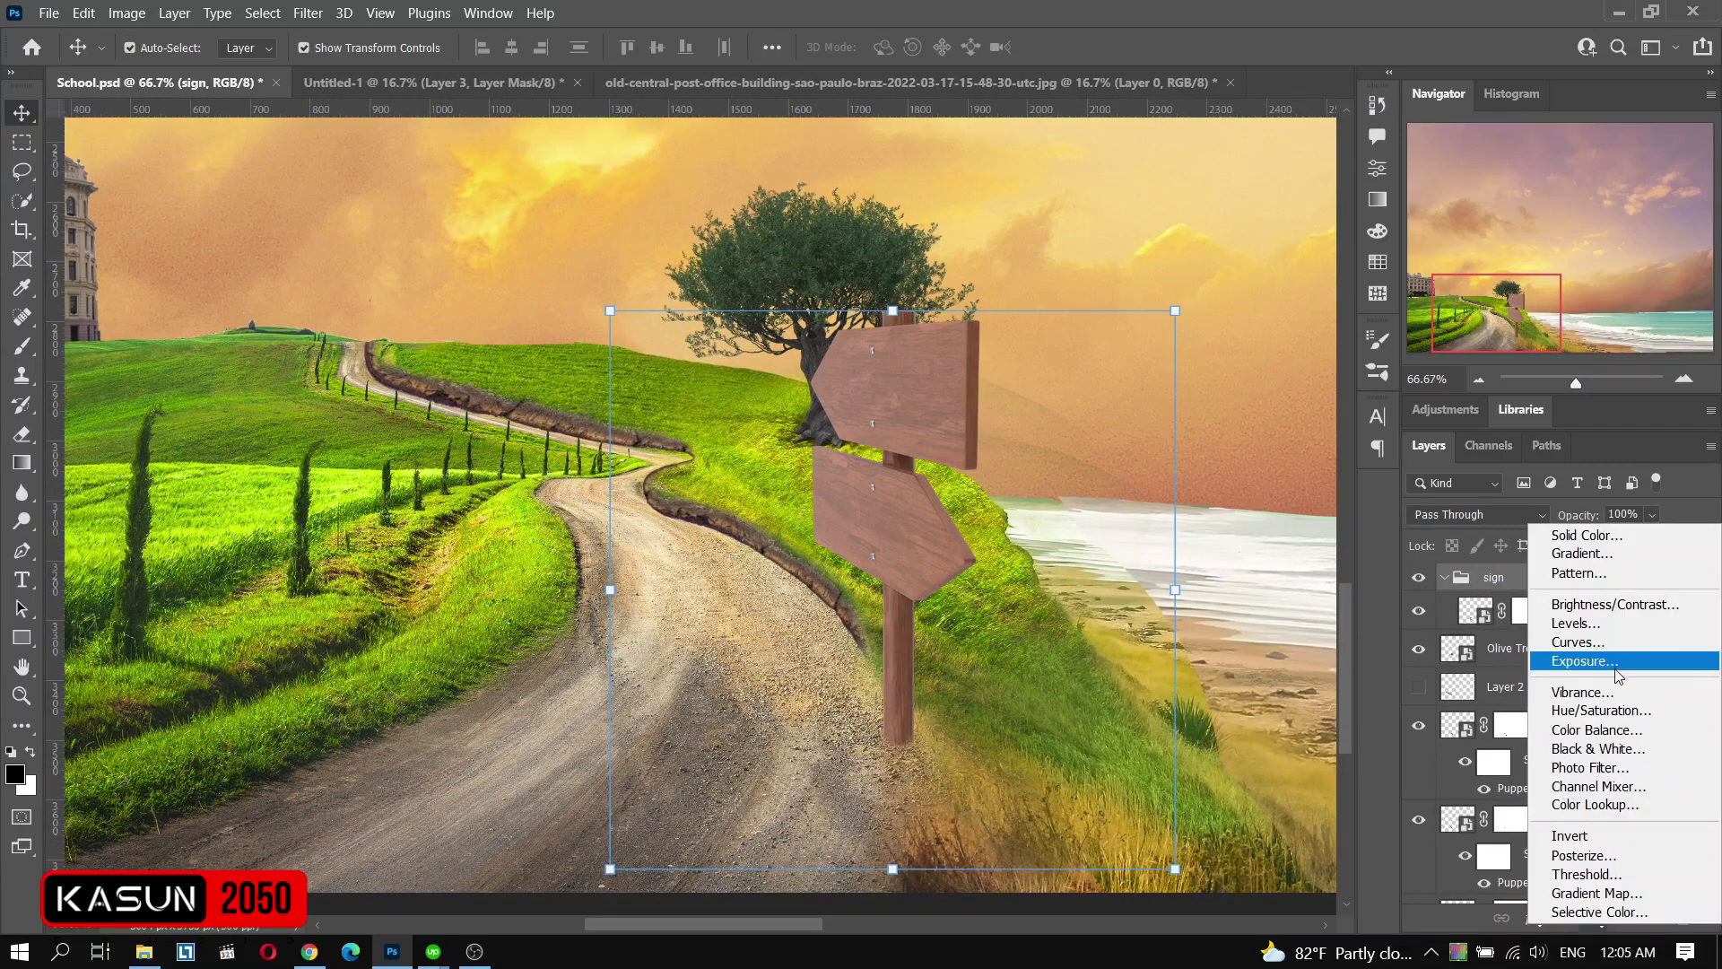
{"action": "left_click", "coordinate": [1565, 657]}
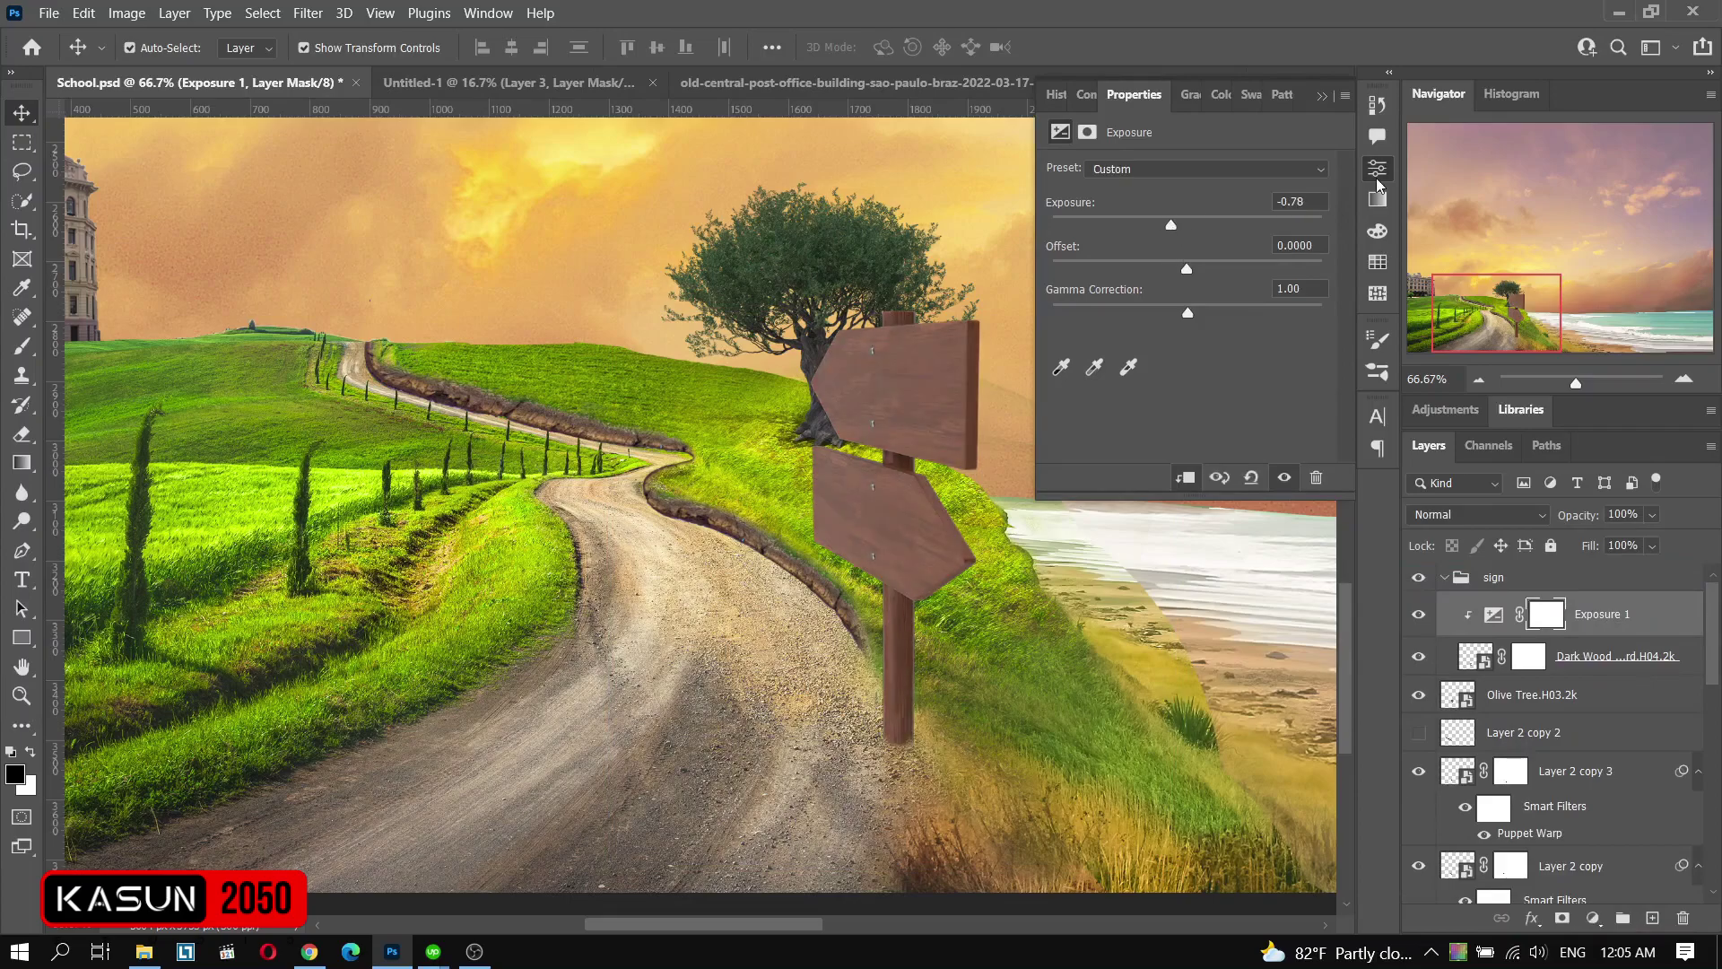
{"action": "key", "text": "ctrl+i"}
{"action": "key", "text": "b"}
{"action": "key", "text": "ctrl+plus"}
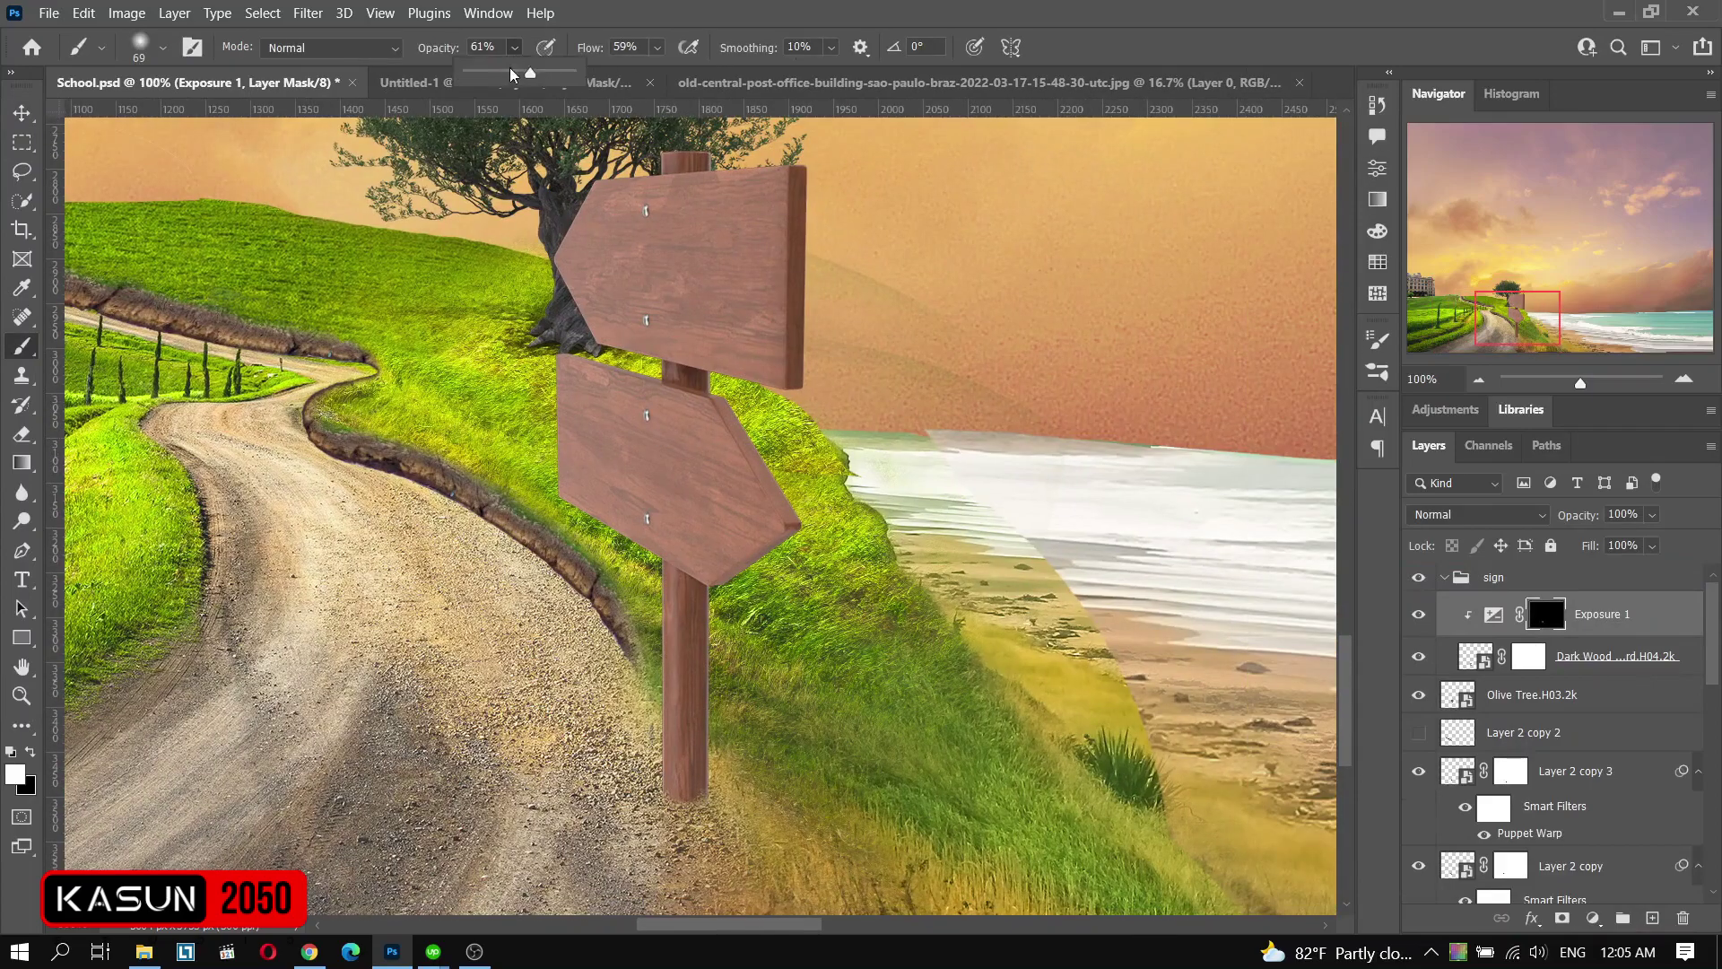
{"action": "right_click", "coordinate": [703, 642]}
{"action": "left_click_drag", "start_coordinate": [861, 269], "coordinate": [874, 269]}
{"action": "key", "text": "Return"}
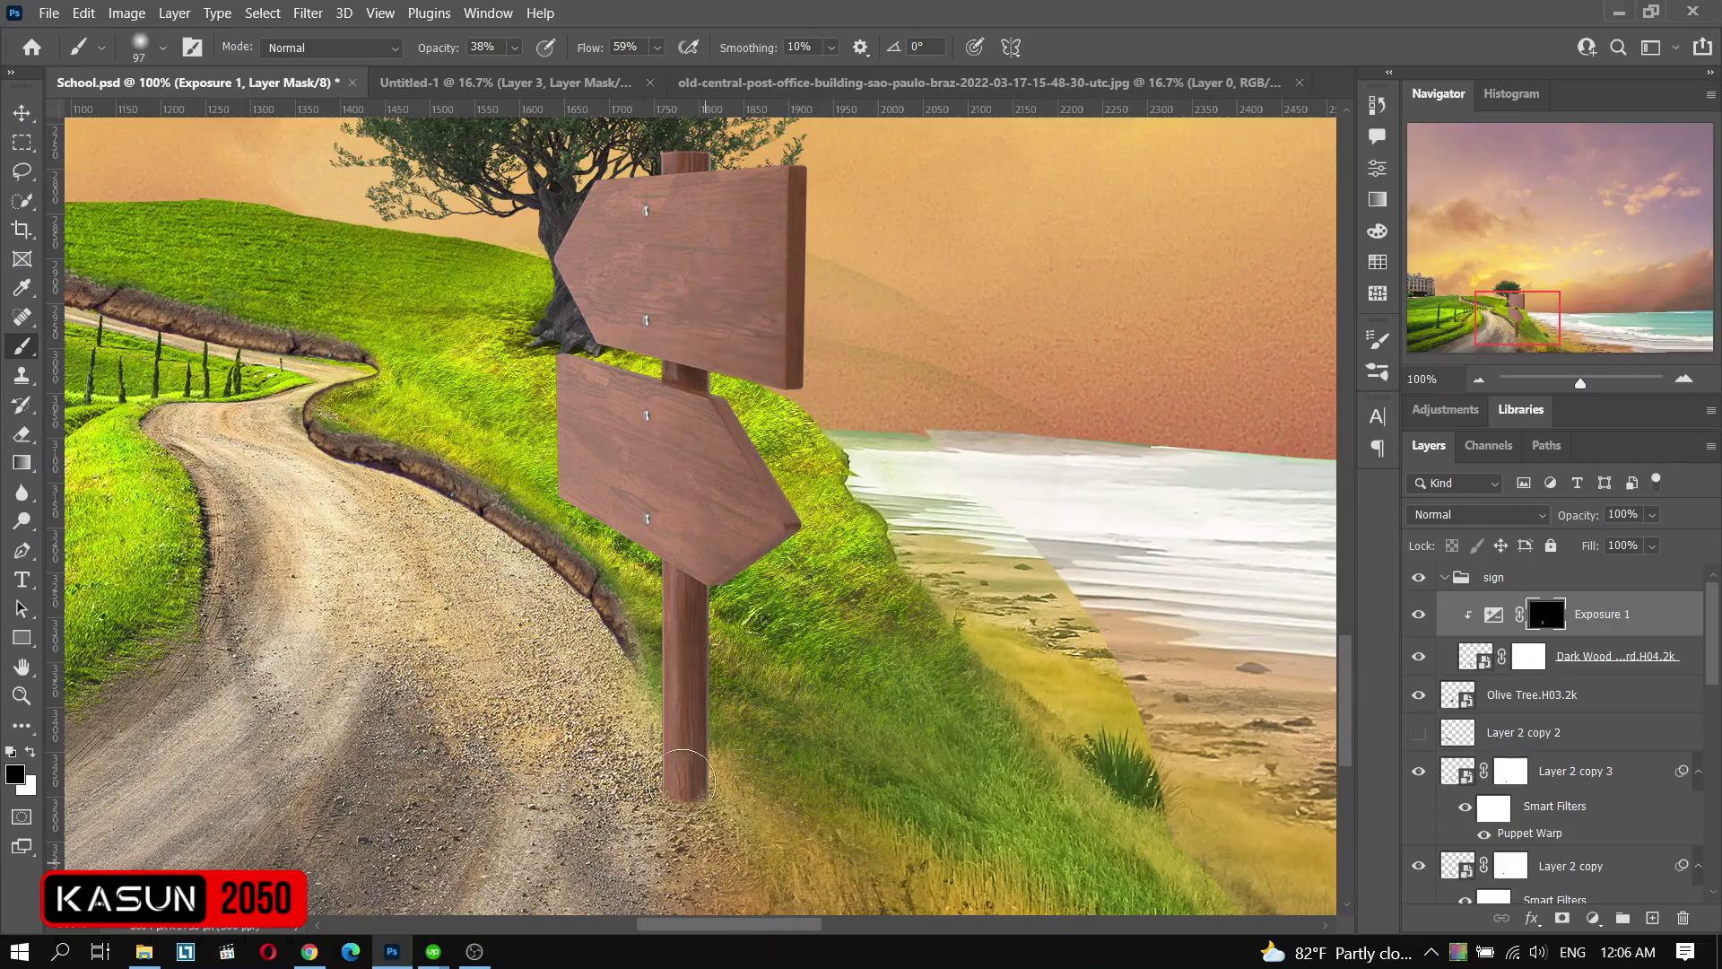
{"action": "key", "text": "ctrl+minus"}
- Place the TX 1986 wood texture directly above the signpost in Darken blend mode
{"action": "key", "text": "v"}
{"action": "key", "text": "ctrl+minus"}
{"action": "left_click", "coordinate": [143, 951]}
{"action": "mouse_move", "coordinate": [1562, 717]}
{"action": "left_mouse_down"}
{"action": "mouse_move", "coordinate": [558, 650]}
{"action": "mouse_move", "coordinate": [542, 453]}
{"action": "mouse_move", "coordinate": [768, 538]}
{"action": "left_mouse_up"}
{"action": "key", "text": "Return"}
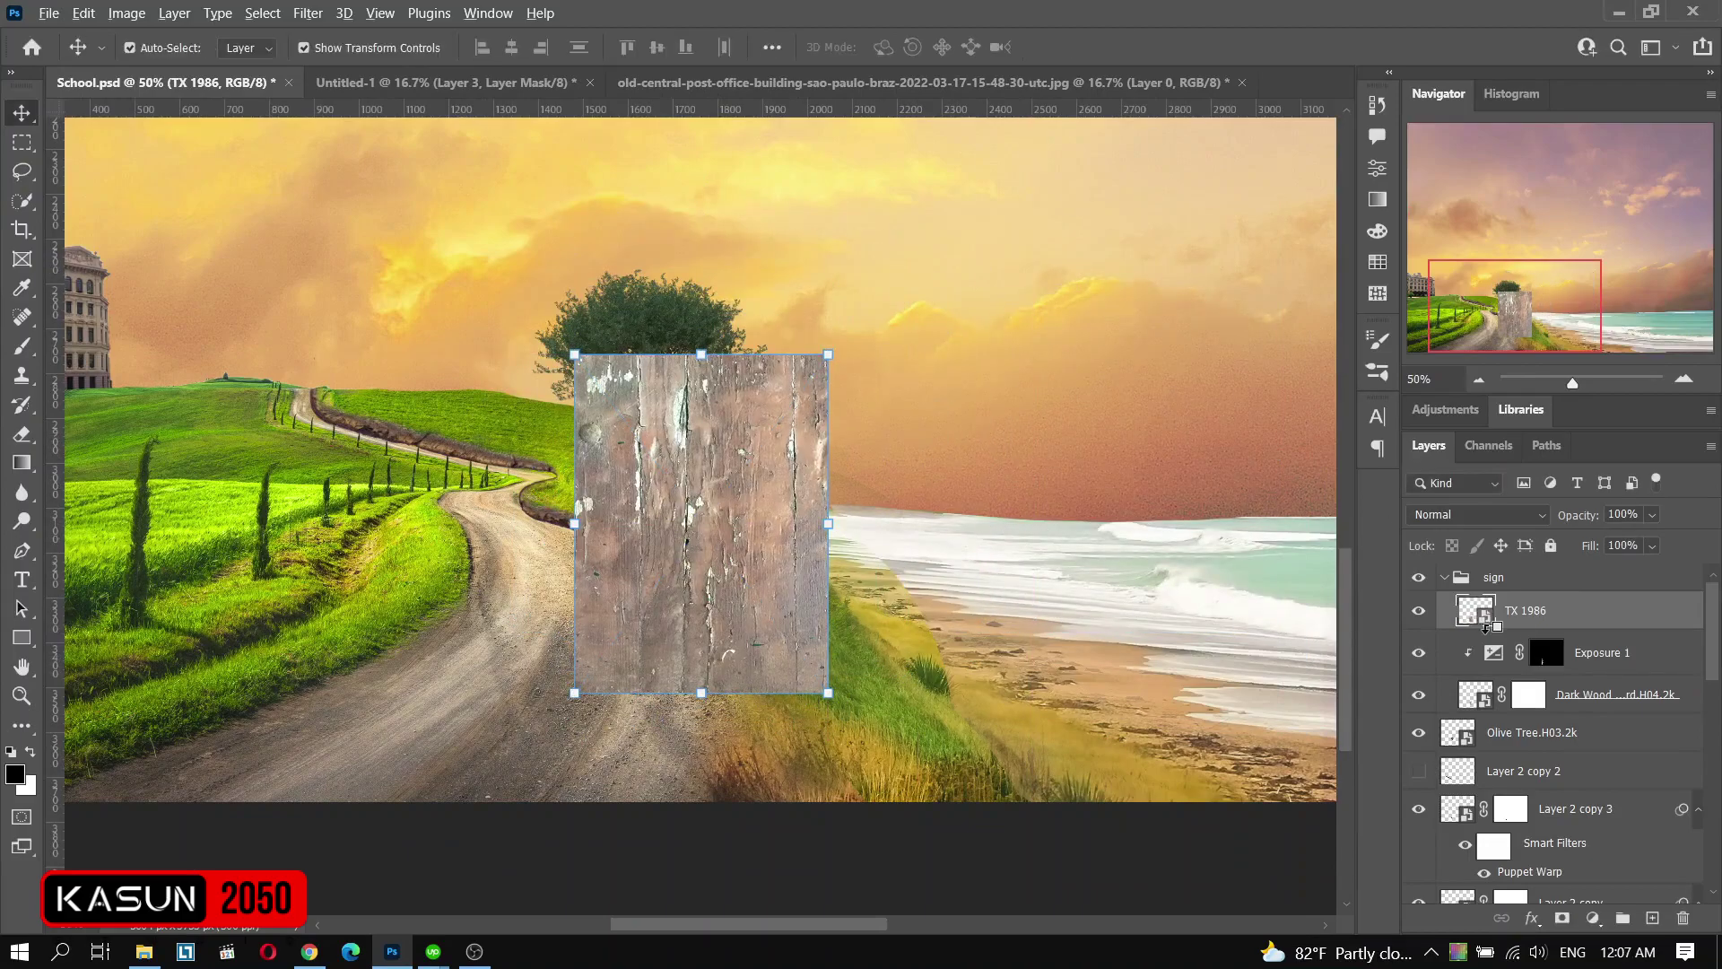
{"action": "left_click_drag", "start_coordinate": [1485, 626], "coordinate": [1486, 671]}
{"action": "left_click", "coordinate": [1478, 514]}
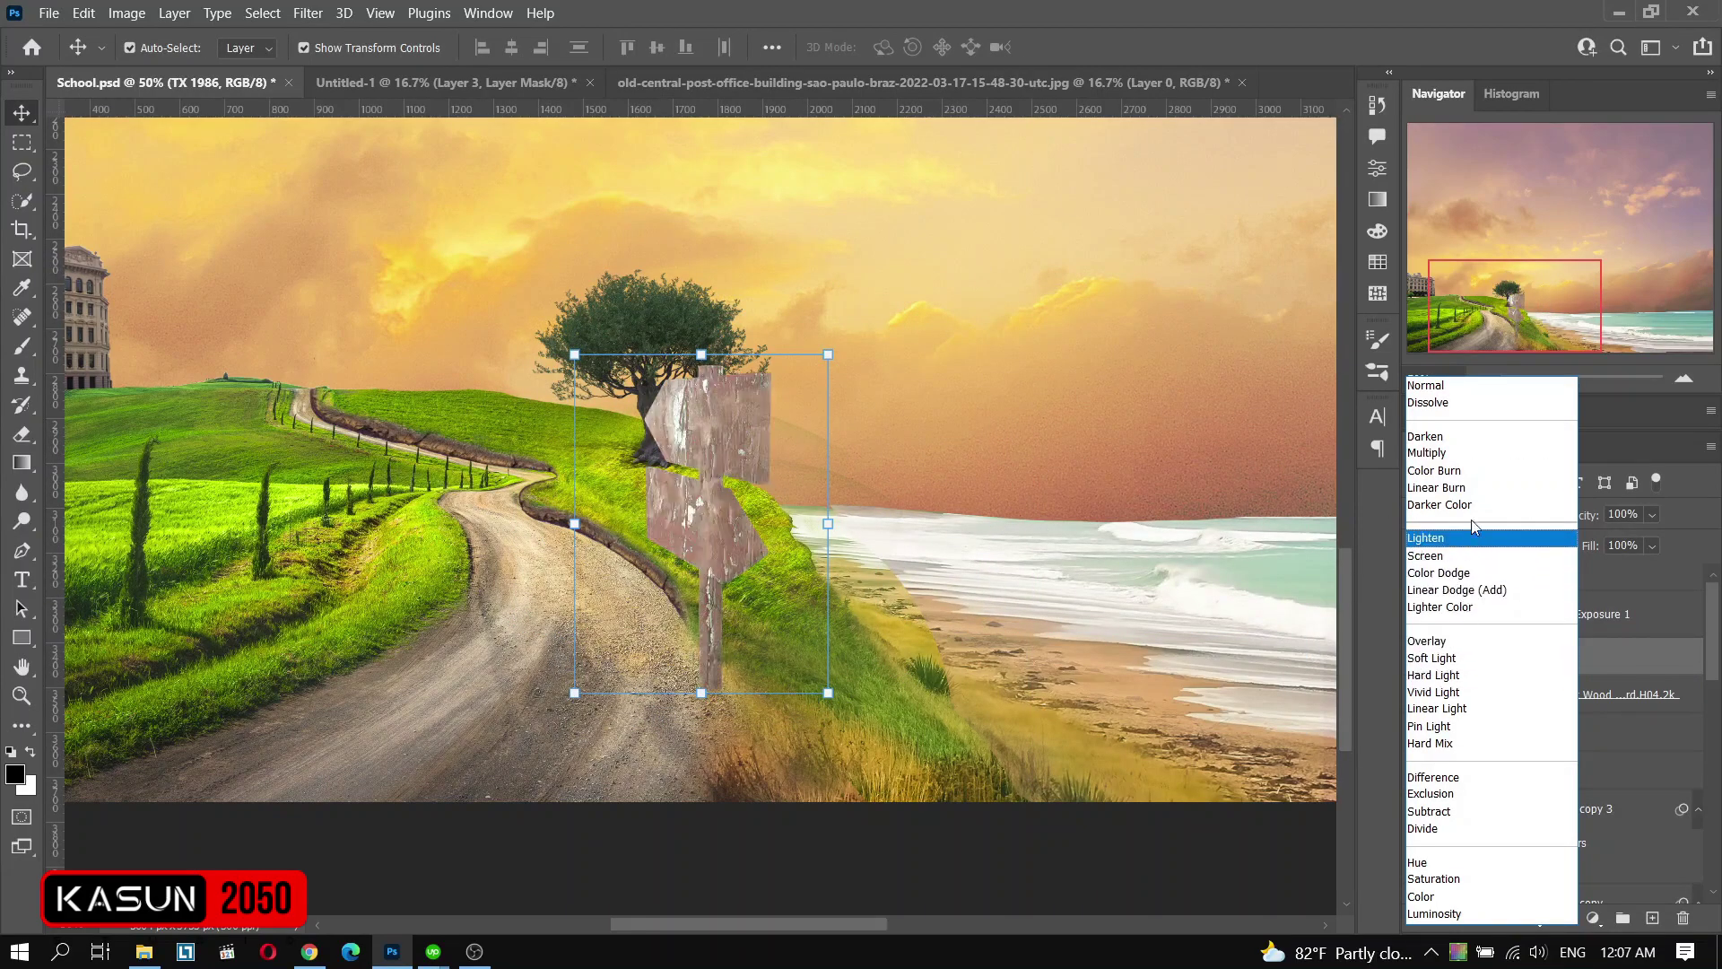
{"action": "left_click", "coordinate": [1425, 435]}
- Add a Levels adjustment clipped to the sign
{"action": "key", "text": "ctrl+plus"}
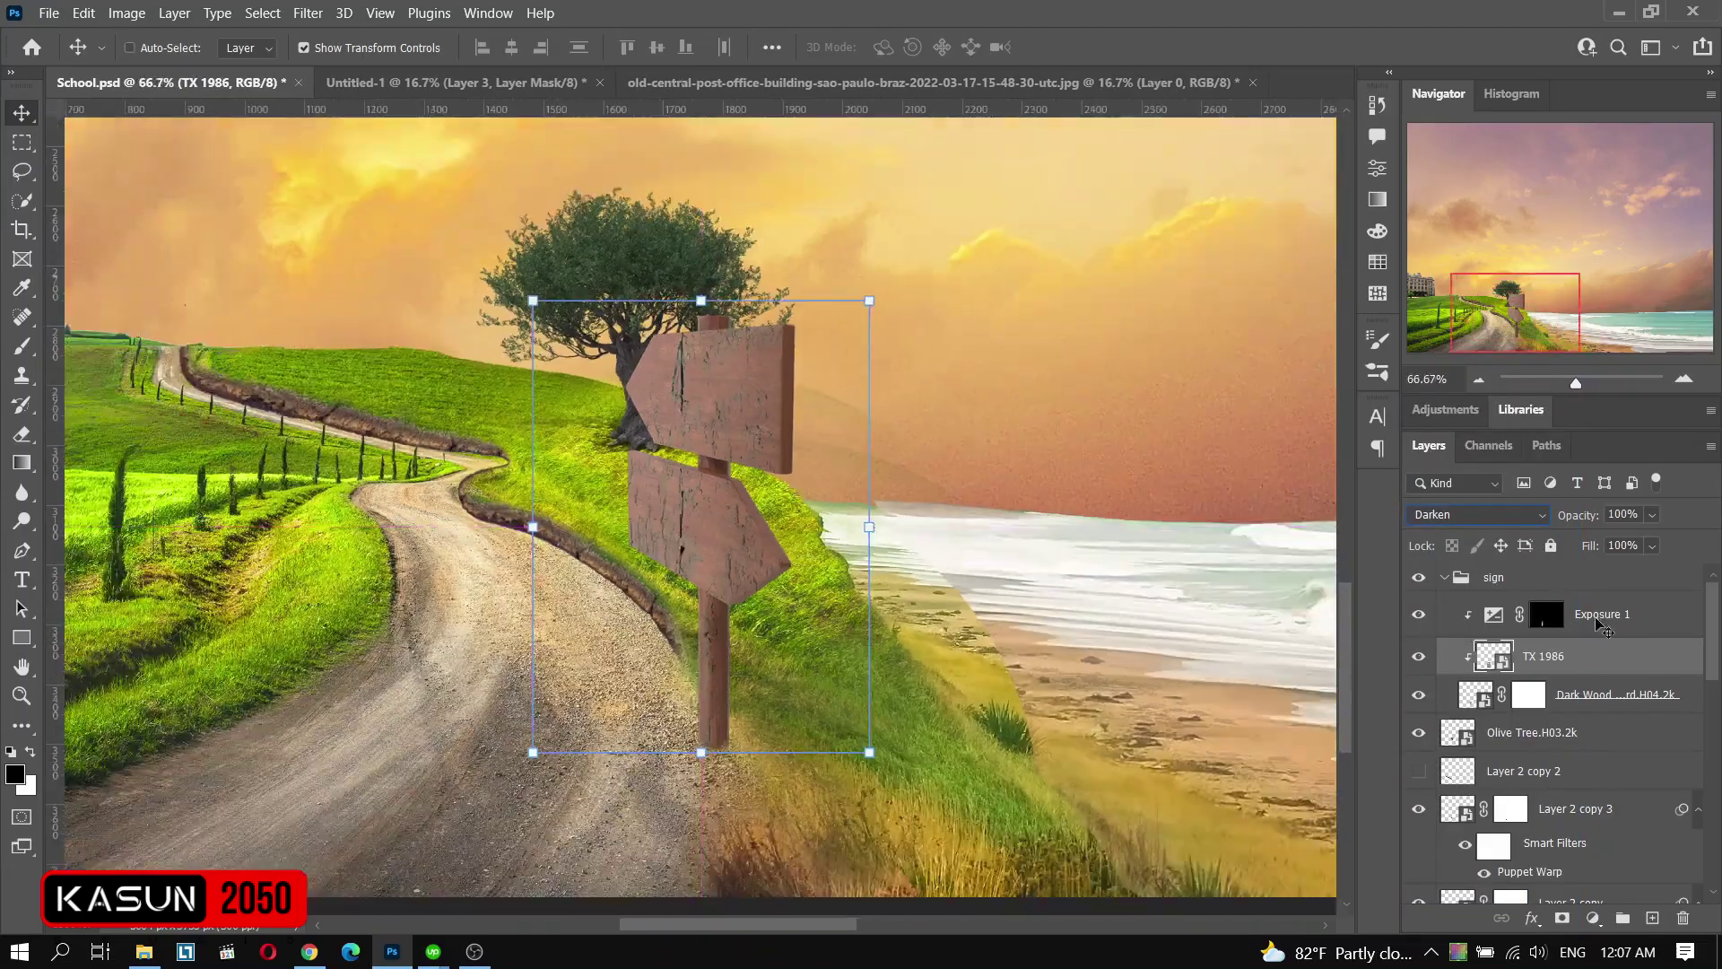
{"action": "left_click", "coordinate": [1597, 619]}
{"action": "key", "text": "ctrl+l"}
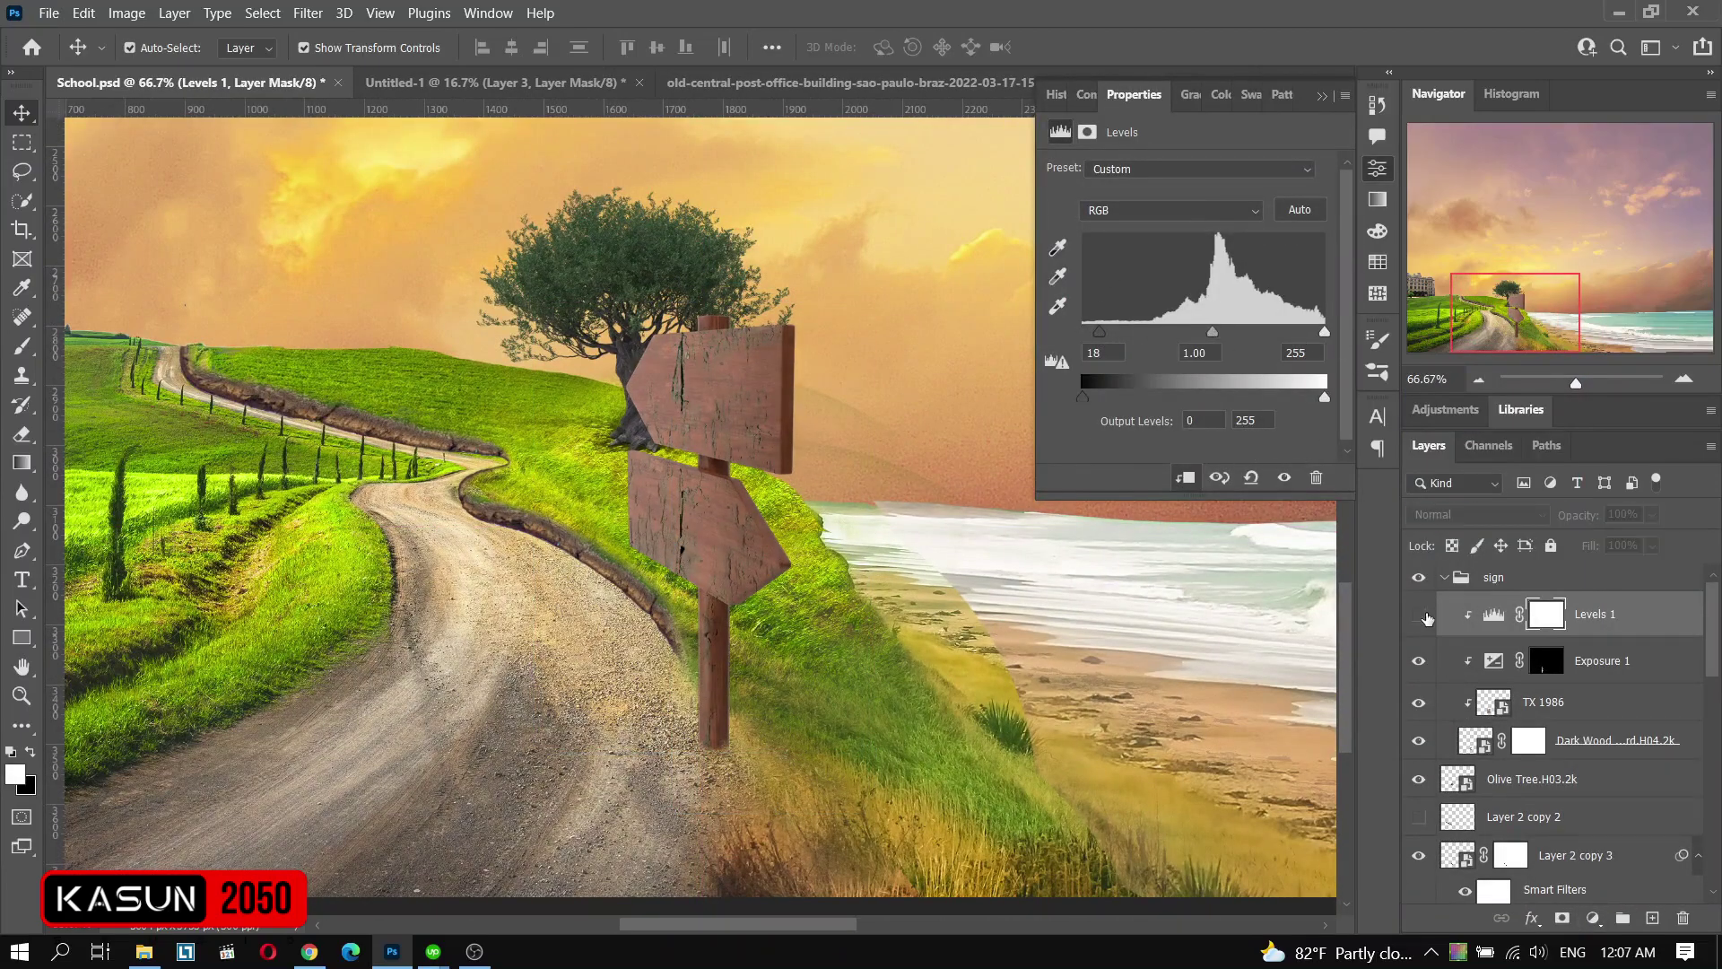
{"action": "key", "text": "ctrl+plus"}
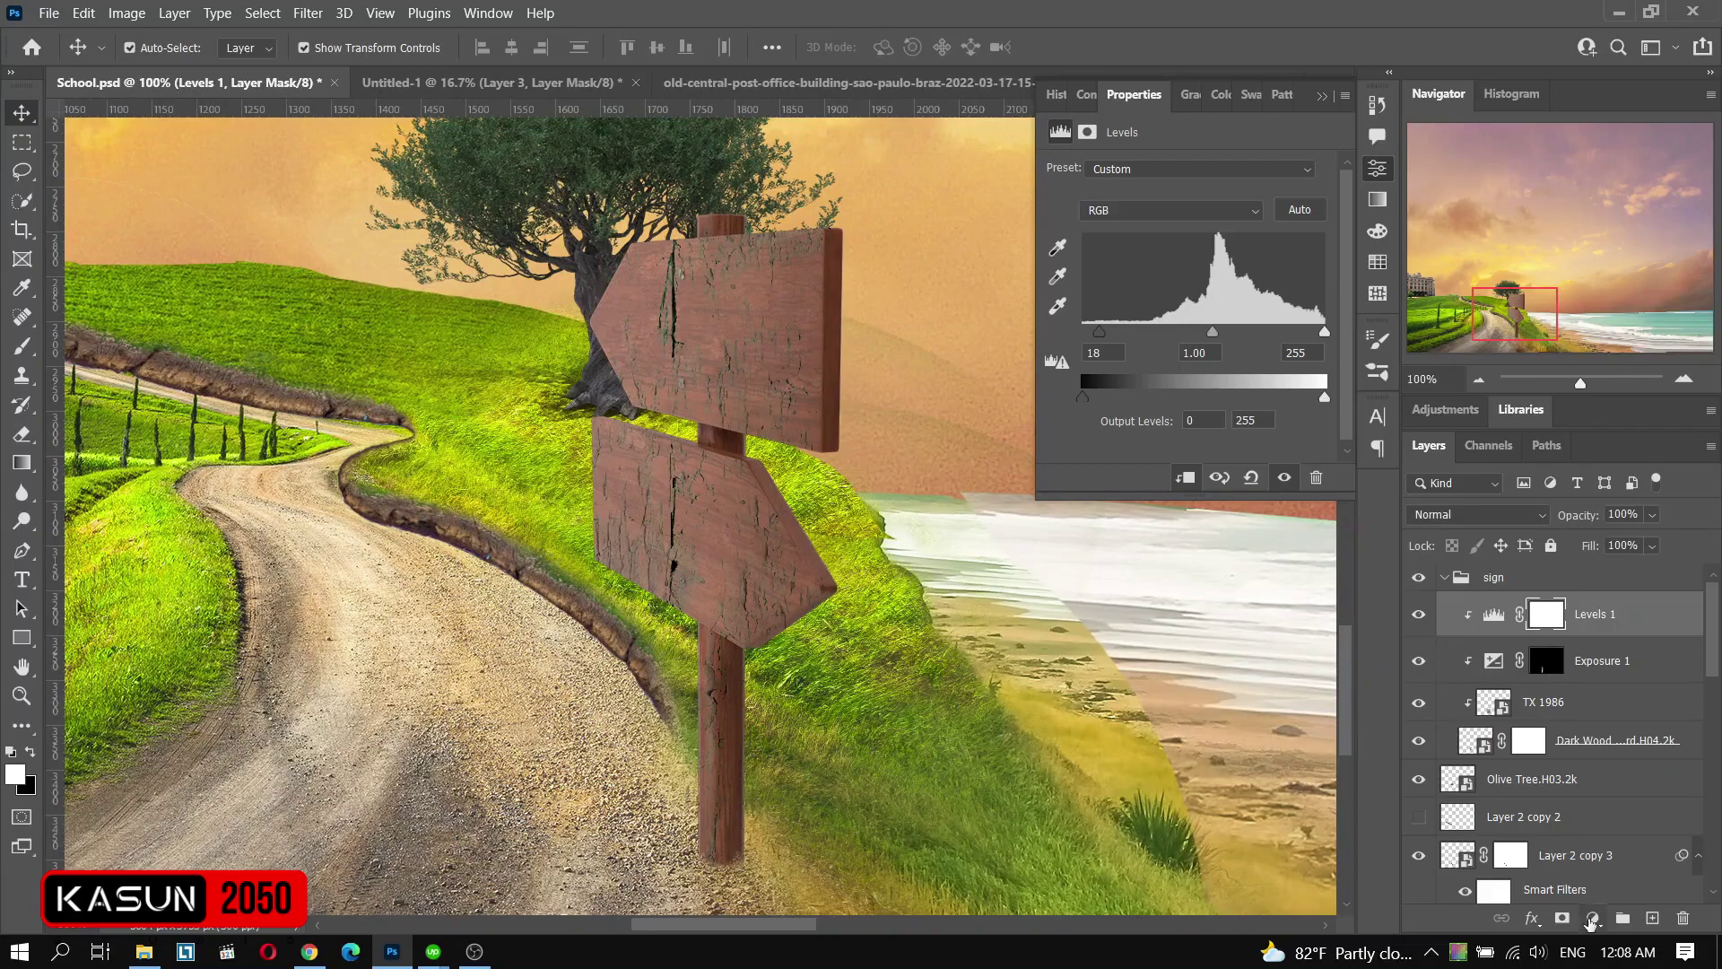
- Add a second, slightly brightened Exposure adjustment with its mask inverted to black
{"action": "left_click", "coordinate": [1590, 921]}
{"action": "left_click", "coordinate": [1576, 654]}
{"action": "left_click_drag", "start_coordinate": [1171, 223], "coordinate": [1194, 223]}
{"action": "key", "text": "ctrl+i"}
{"action": "key", "text": "b"}
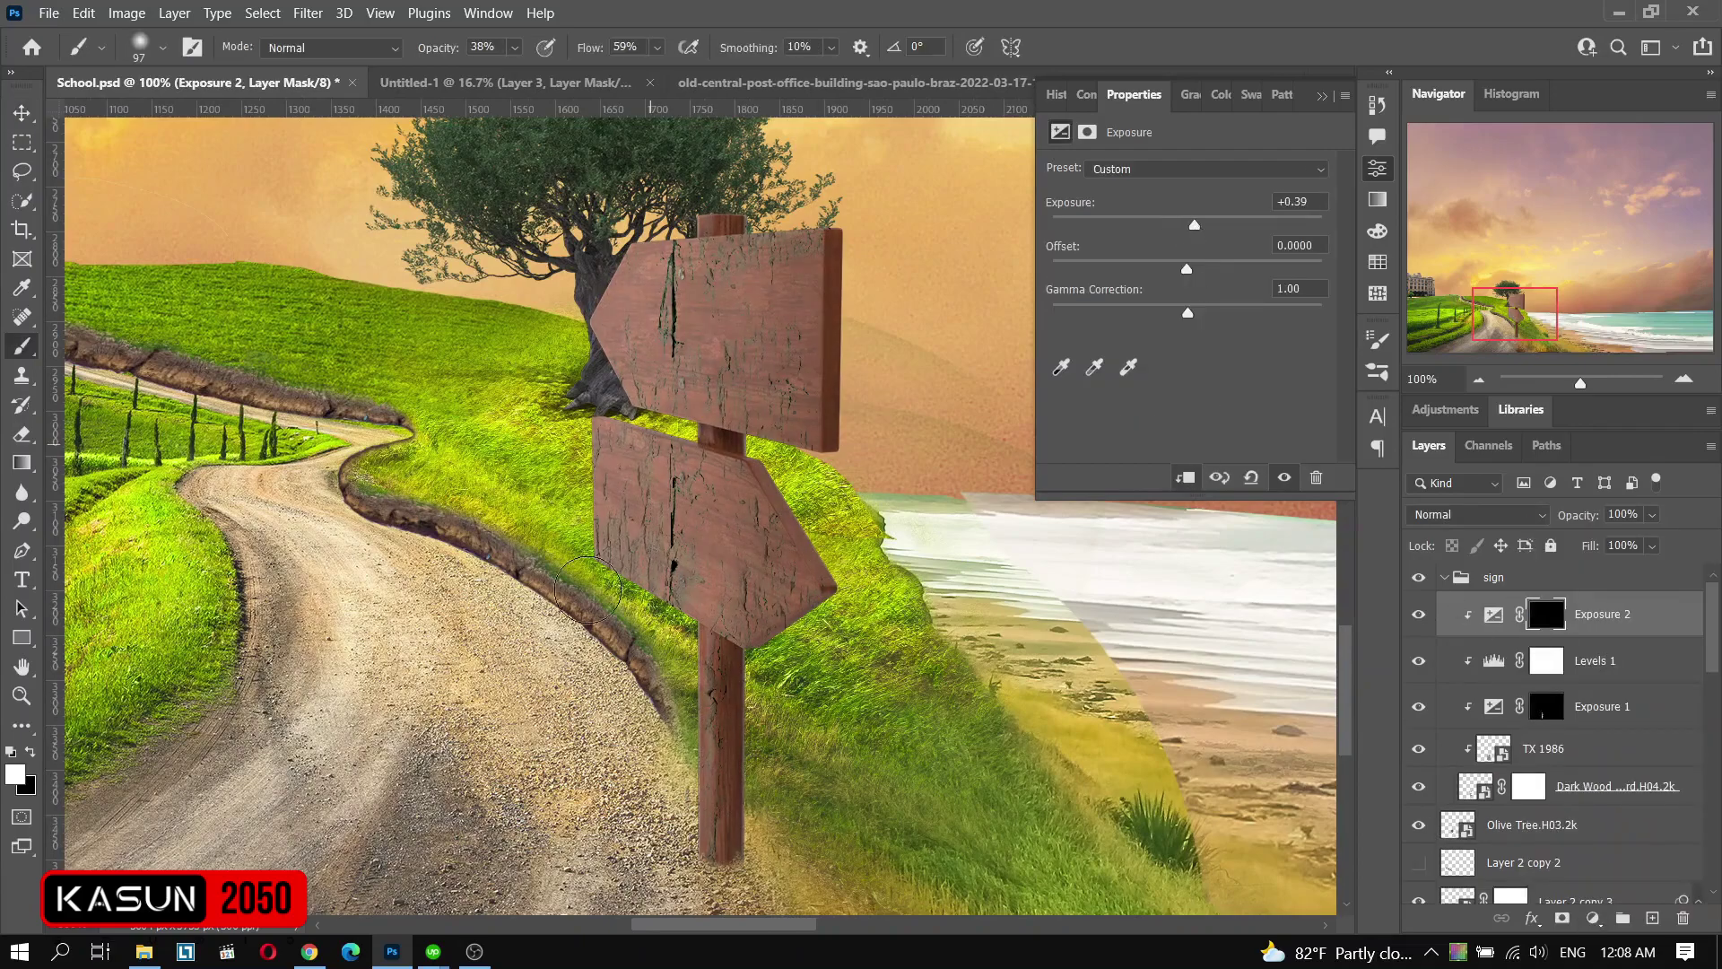
{"action": "key", "text": "ctrl+minus"}
- Warm the sign's midtones toward red and yellow with Color Balance, then group the sign layers
{"action": "left_click", "coordinate": [1593, 918]}
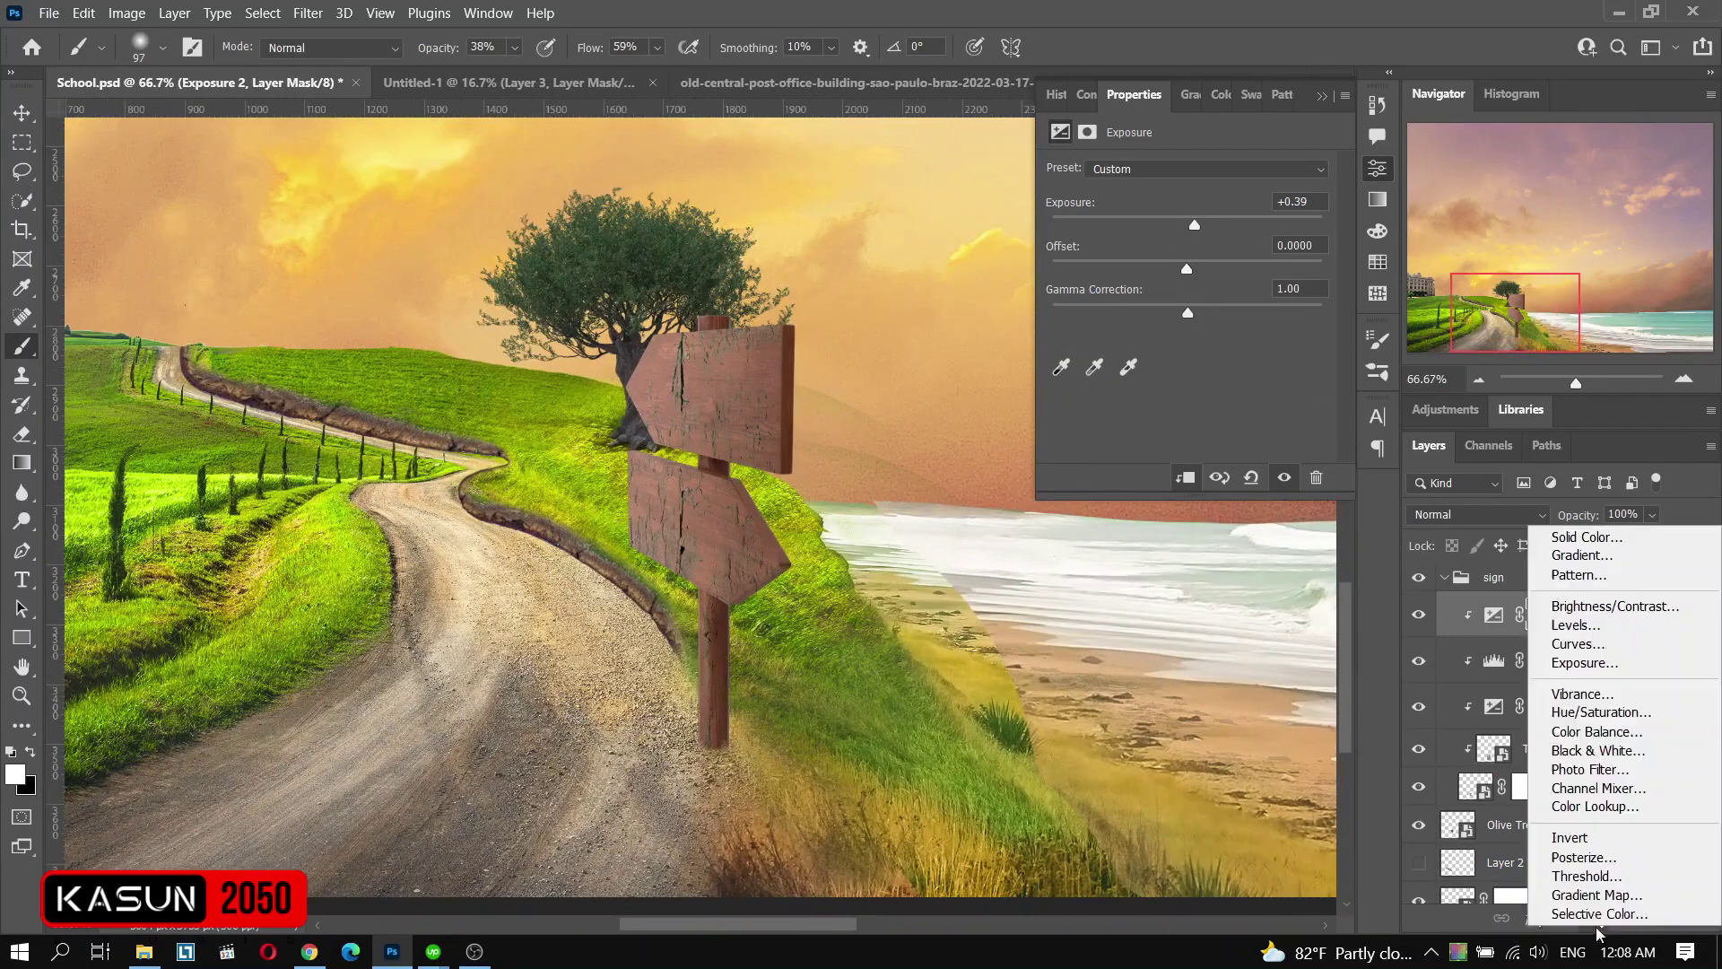
{"action": "left_click", "coordinate": [1579, 727]}
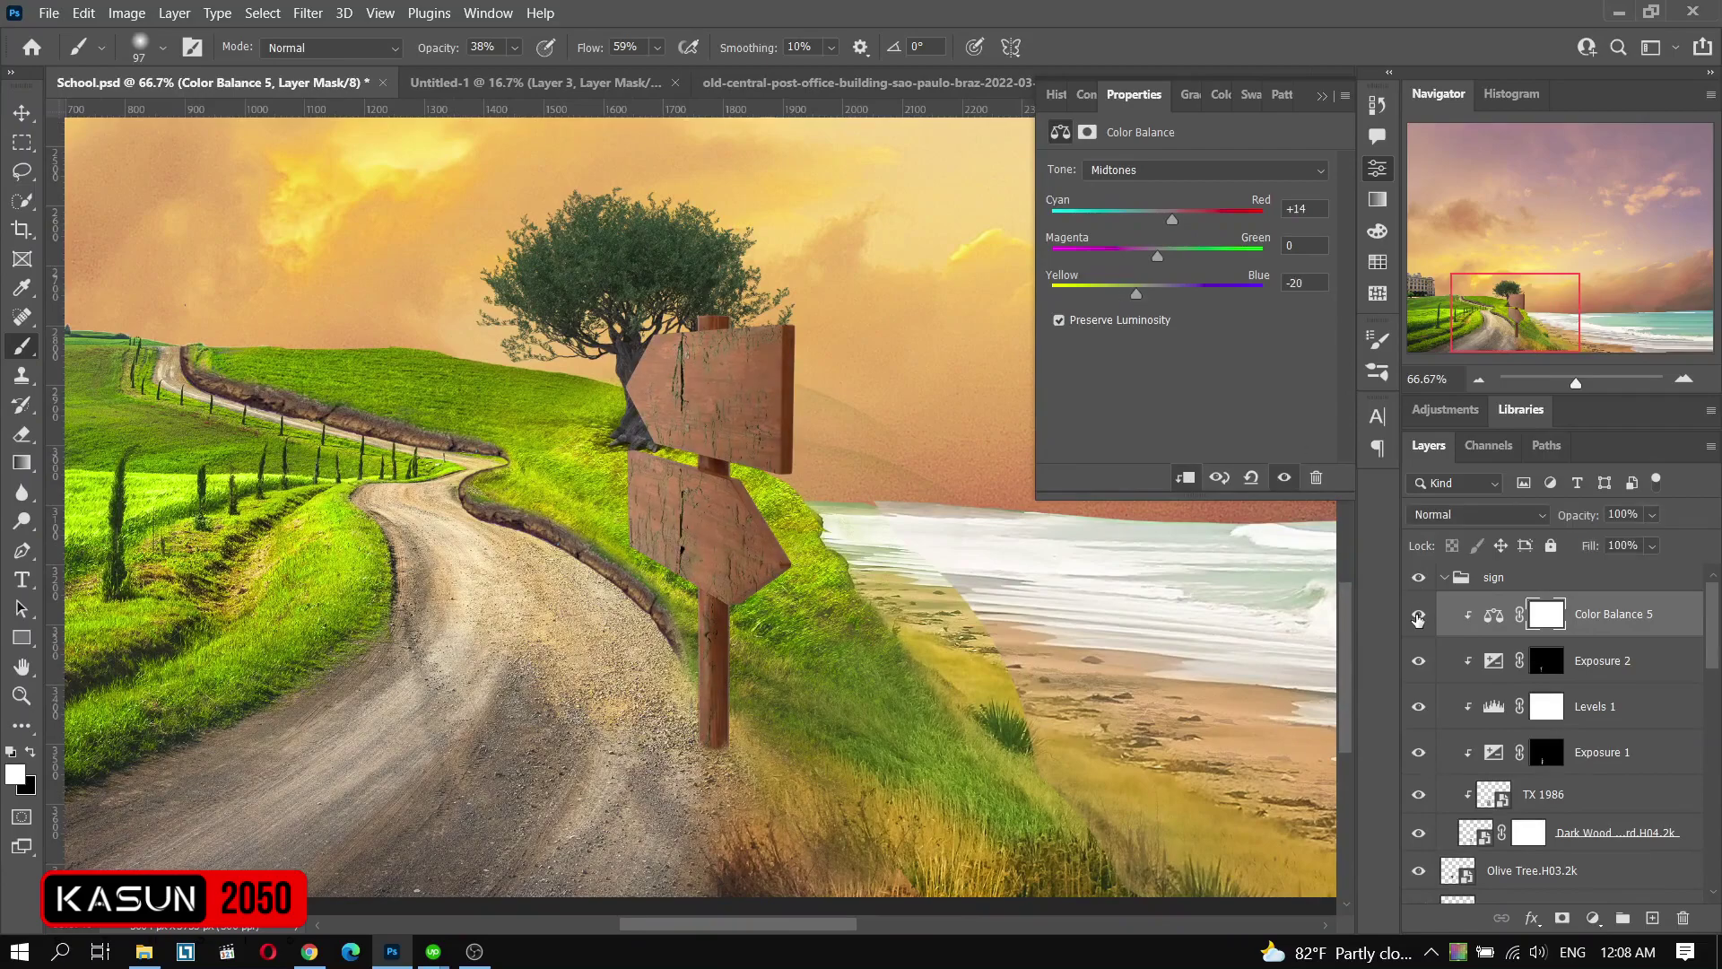
{"action": "key", "text": "ctrl+minus"}
{"action": "key", "text": "ctrl+minus"}
{"action": "key", "text": "ctrl+minus"}
{"action": "left_click_drag", "start_coordinate": [1418, 619], "coordinate": [1418, 647]}
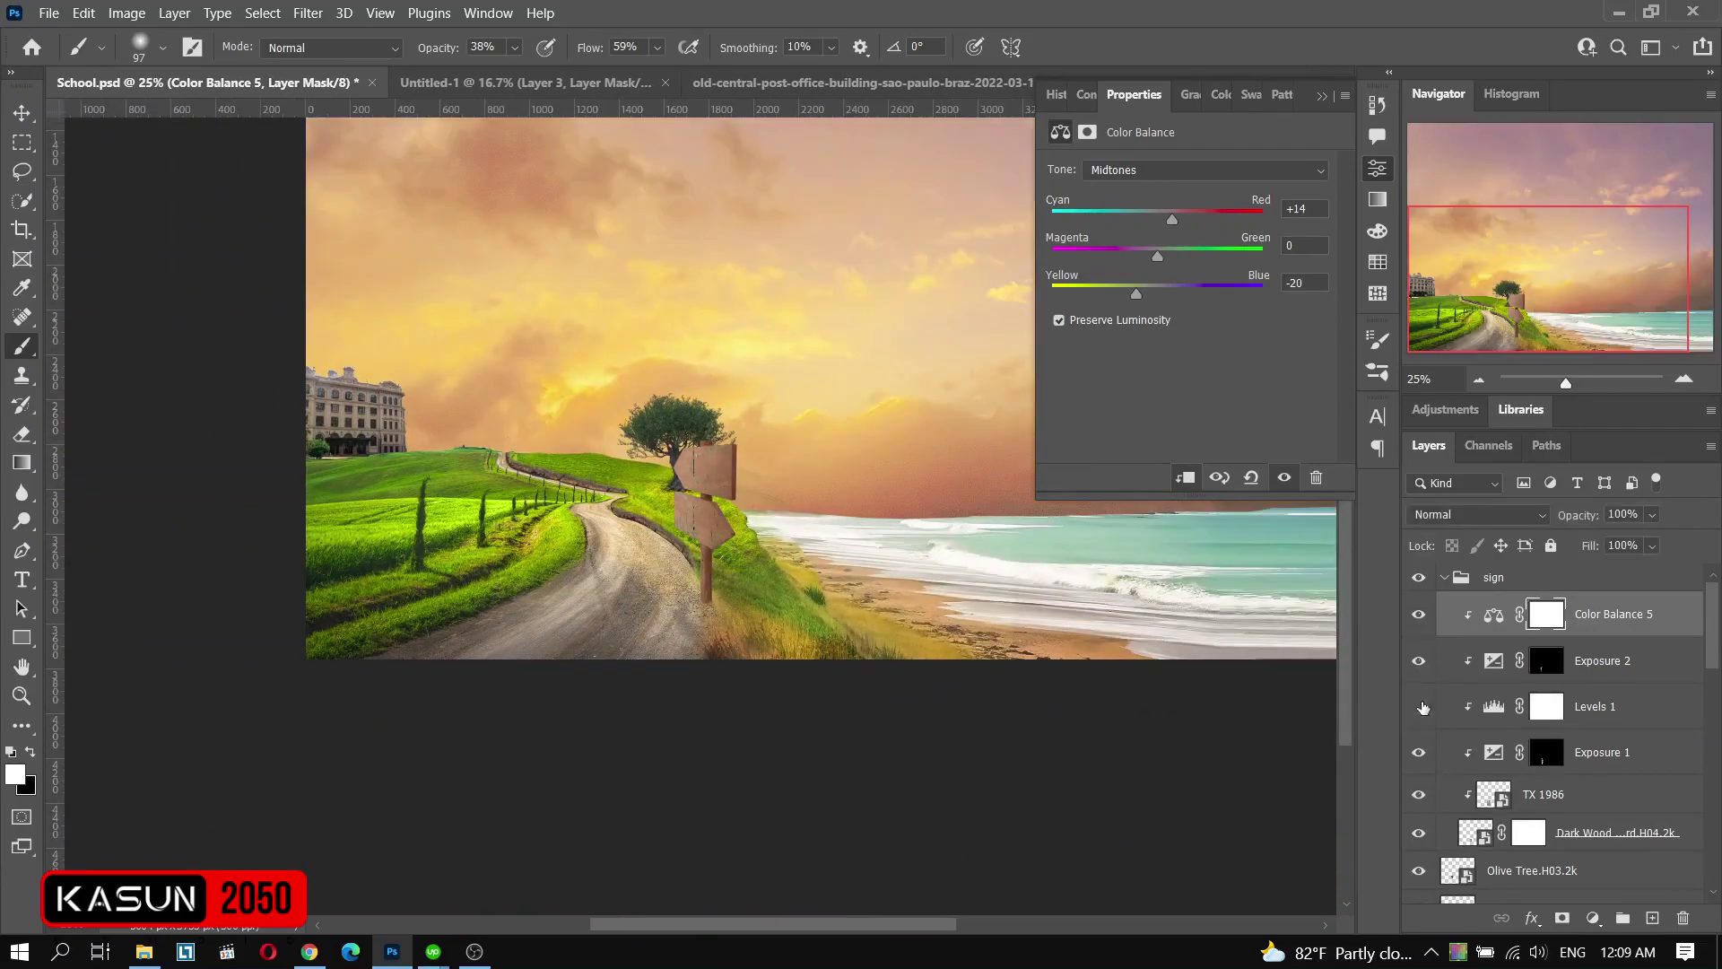
{"action": "key", "text": "ctrl+plus"}
{"action": "key", "text": "ctrl+plus"}
{"action": "key", "text": "ctrl+plus"}
{"action": "key", "text": "ctrl+g"}
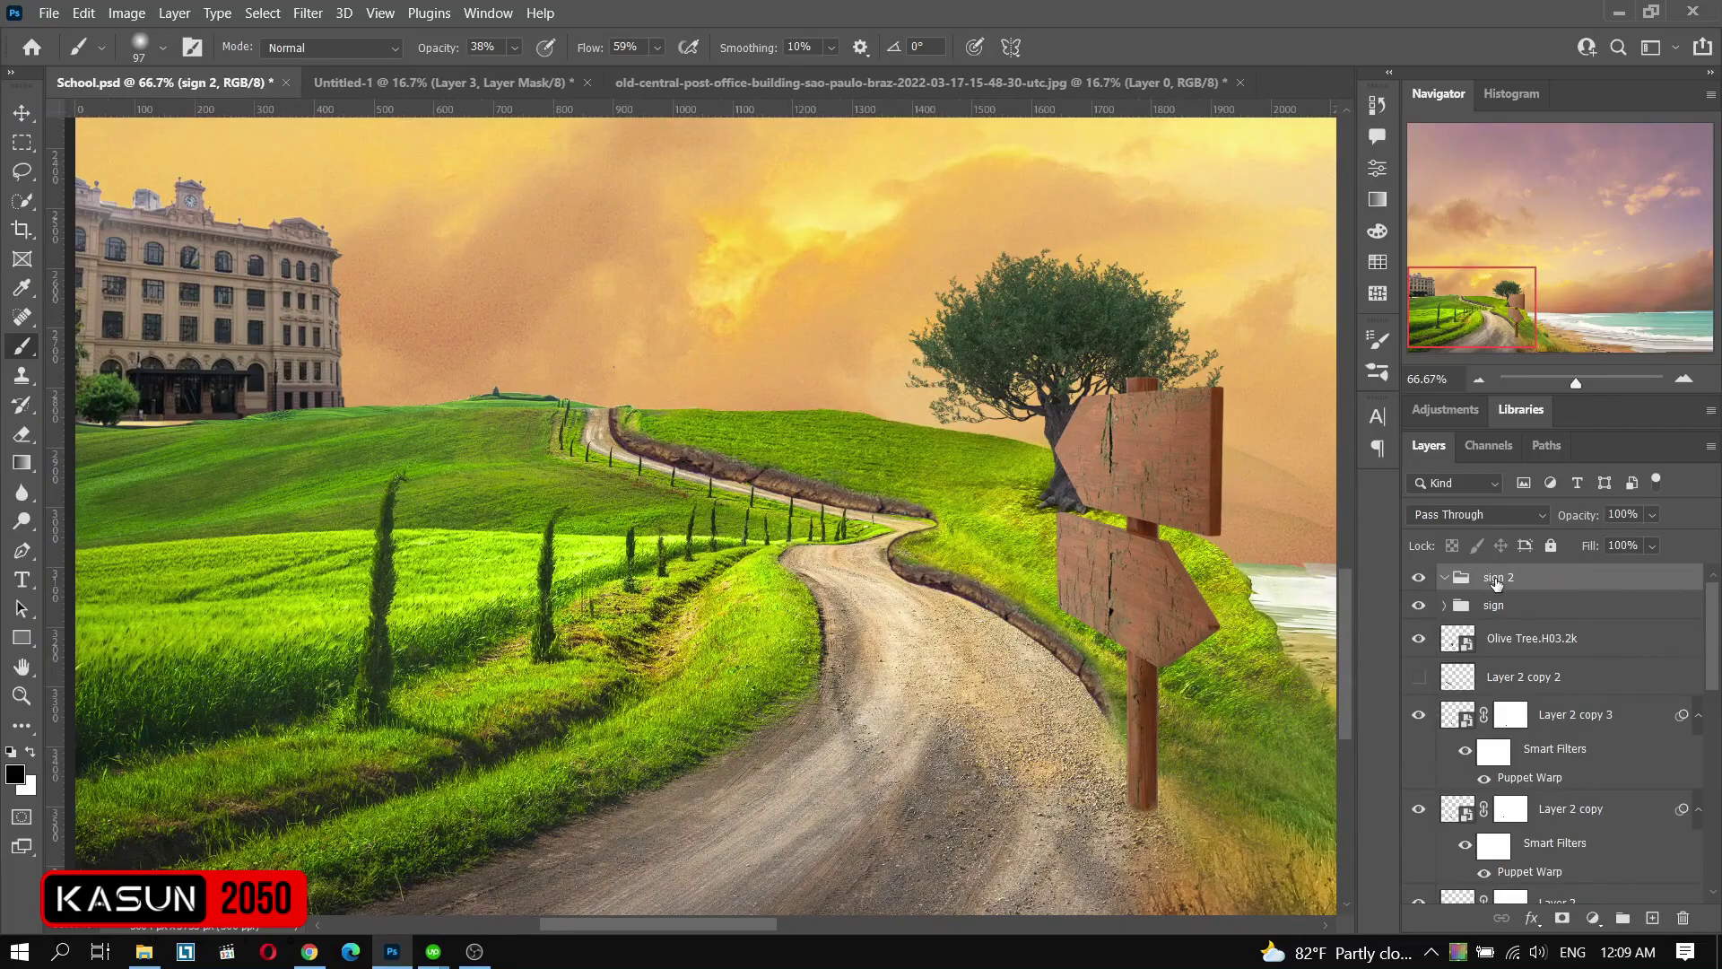
- Place the old concrete block image on the field, shrunk to size
{"action": "key", "text": "alt+Tab"}
{"action": "mouse_move", "coordinate": [1353, 584]}
{"action": "left_mouse_down"}
{"action": "mouse_move", "coordinate": [682, 469]}
{"action": "mouse_move", "coordinate": [418, 466]}
{"action": "mouse_move", "coordinate": [457, 482]}
{"action": "left_mouse_up"}
{"action": "left_click_drag", "start_coordinate": [574, 471], "coordinate": [557, 483]}
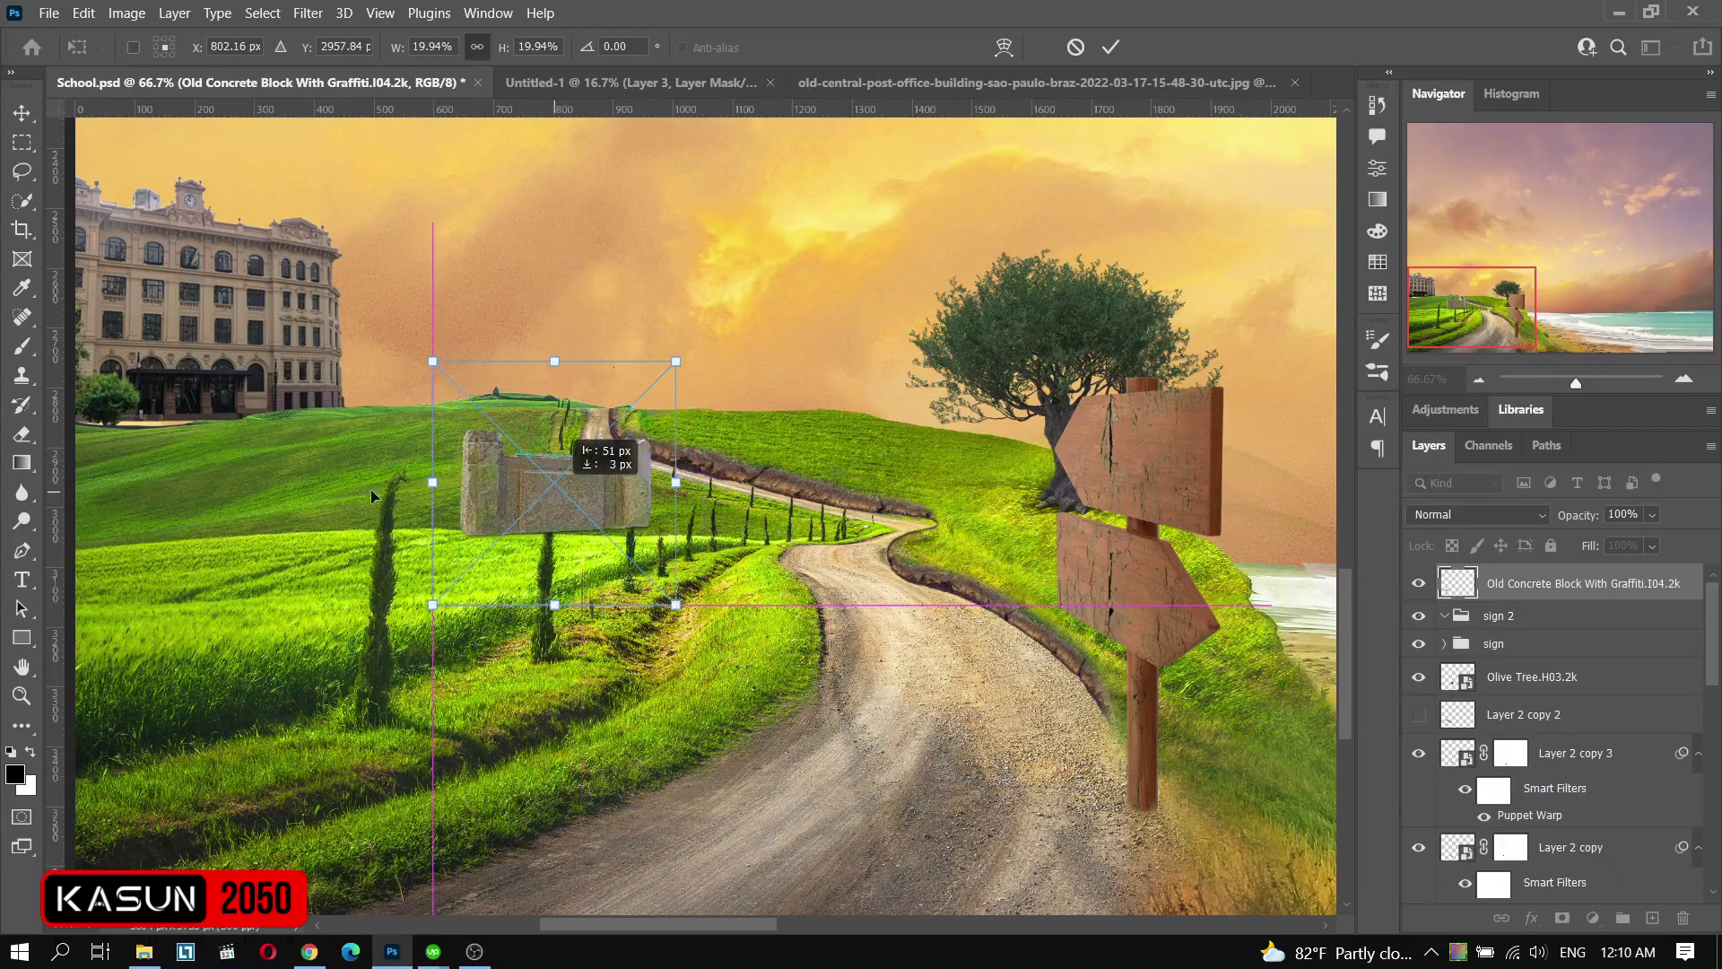
{"action": "scroll", "coordinate": [372, 496], "scroll_direction": "down", "scroll_amount": 1}
{"action": "scroll", "coordinate": [574, 556], "scroll_direction": "up", "scroll_amount": 4}
{"action": "scroll", "coordinate": [593, 600], "scroll_direction": "up", "scroll_amount": 2}
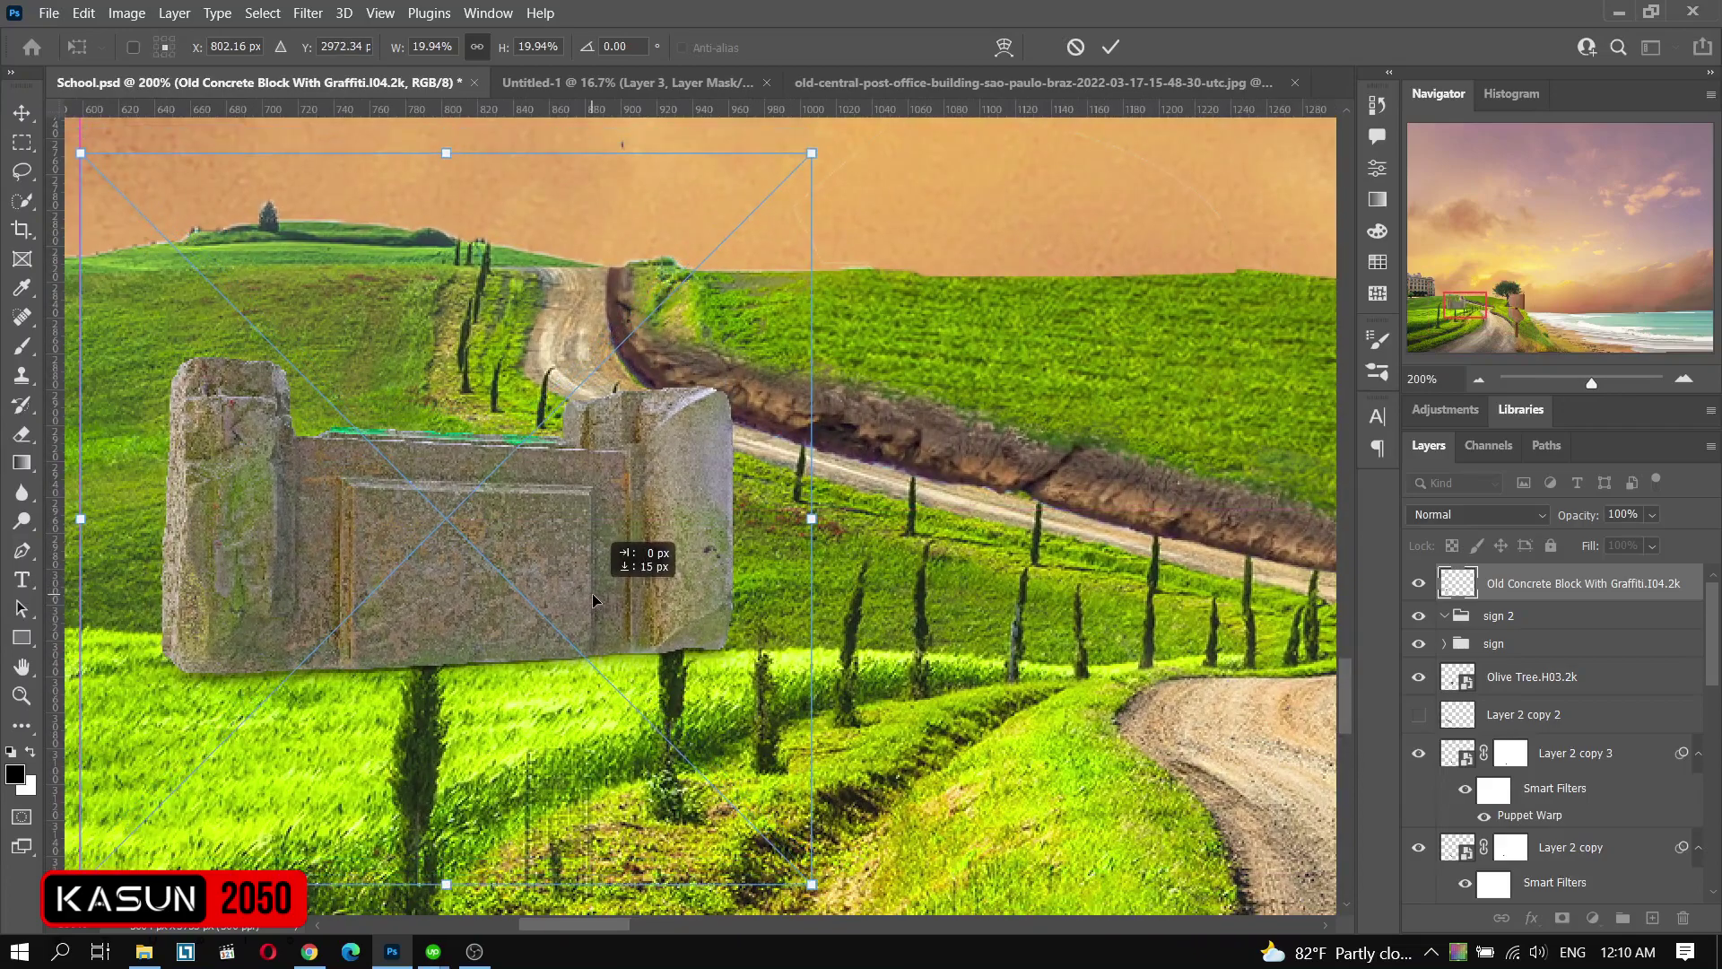
{"action": "key", "text": "Return"}
- Move the block into the sign 2 group and give it a layer mask, lowering brush opacity
{"action": "key", "text": "b"}
{"action": "key", "text": "ctrl+["}
{"action": "left_click", "coordinate": [514, 47]}
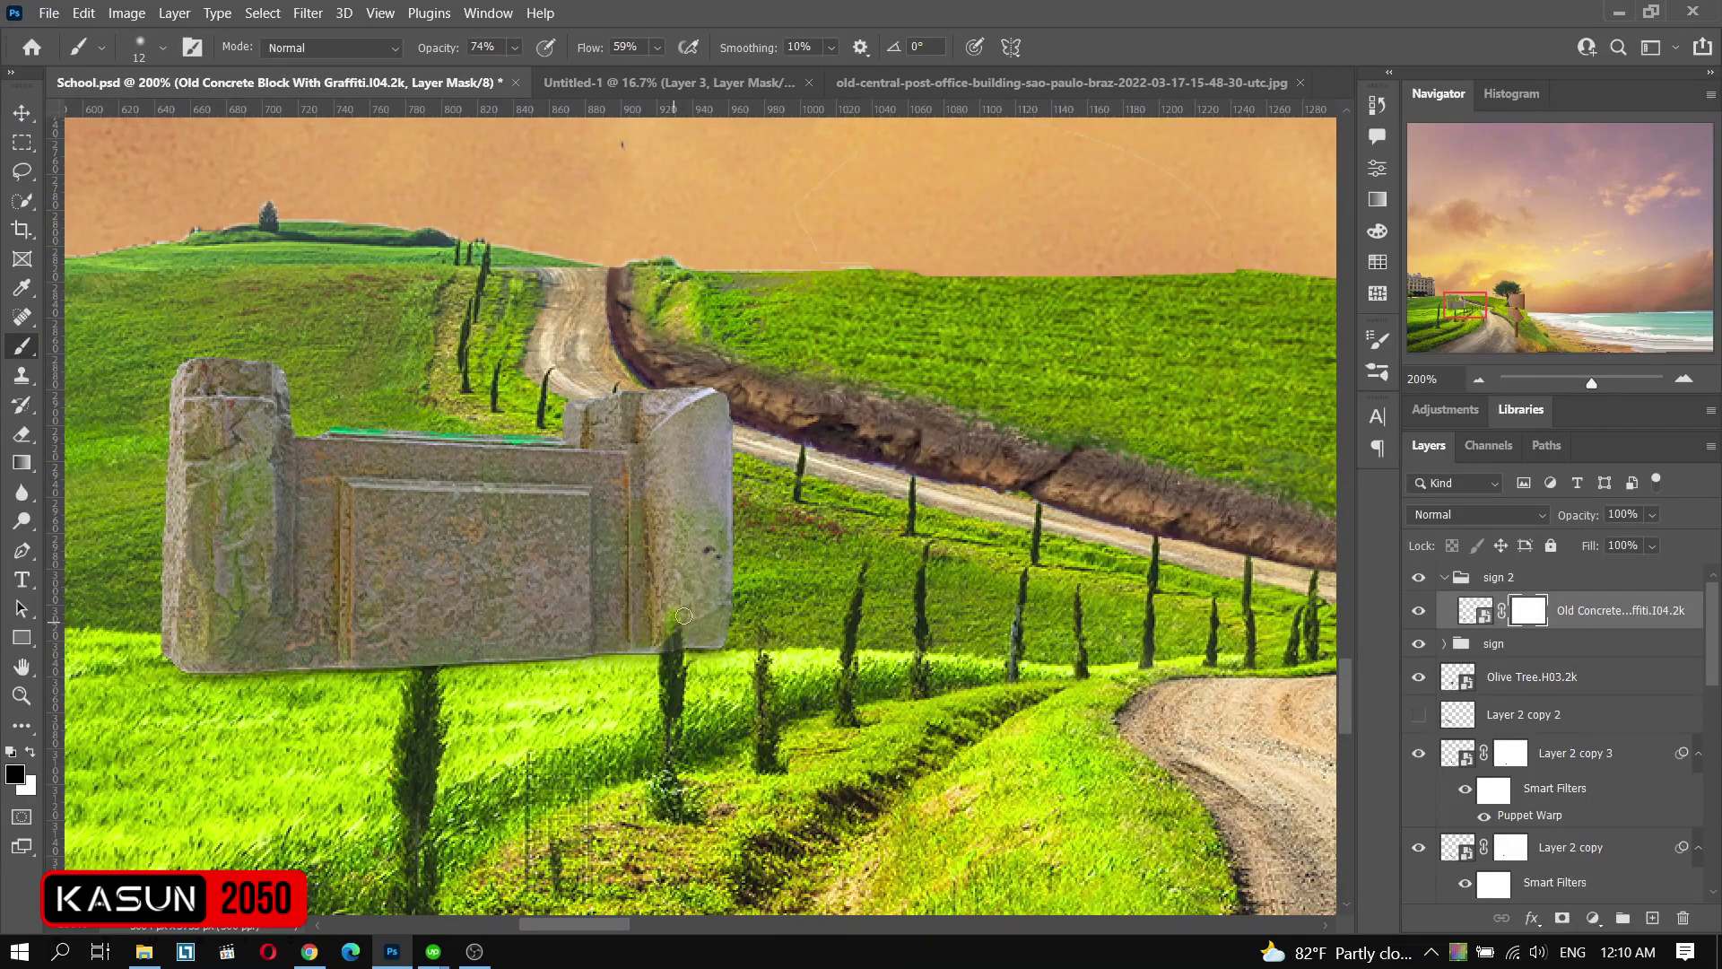
{"action": "key", "text": "F5"}
{"action": "key", "text": "F5"}
{"action": "key", "text": "2"}
{"action": "key", "text": "9"}
- Paint the block's mask so its base fades softly into the grass
{"action": "scroll", "coordinate": [220, 655], "scroll_direction": "up", "scroll_amount": 2}
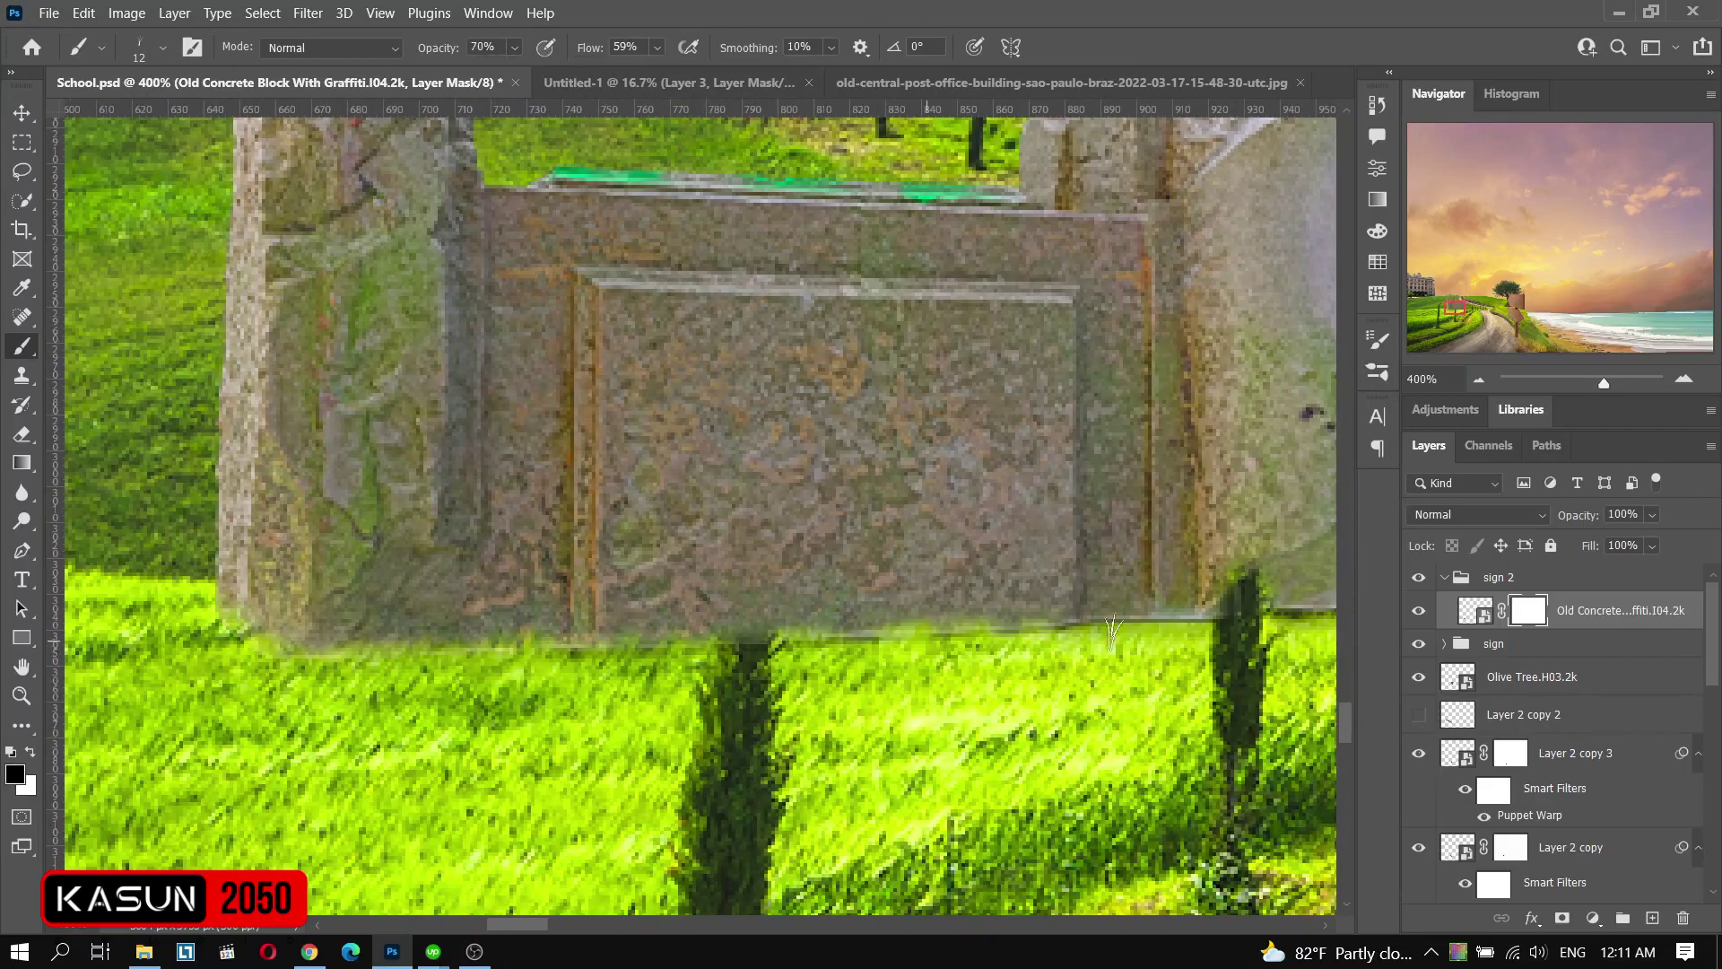
{"action": "left_click_drag", "start_coordinate": [1112, 628], "coordinate": [420, 661]}
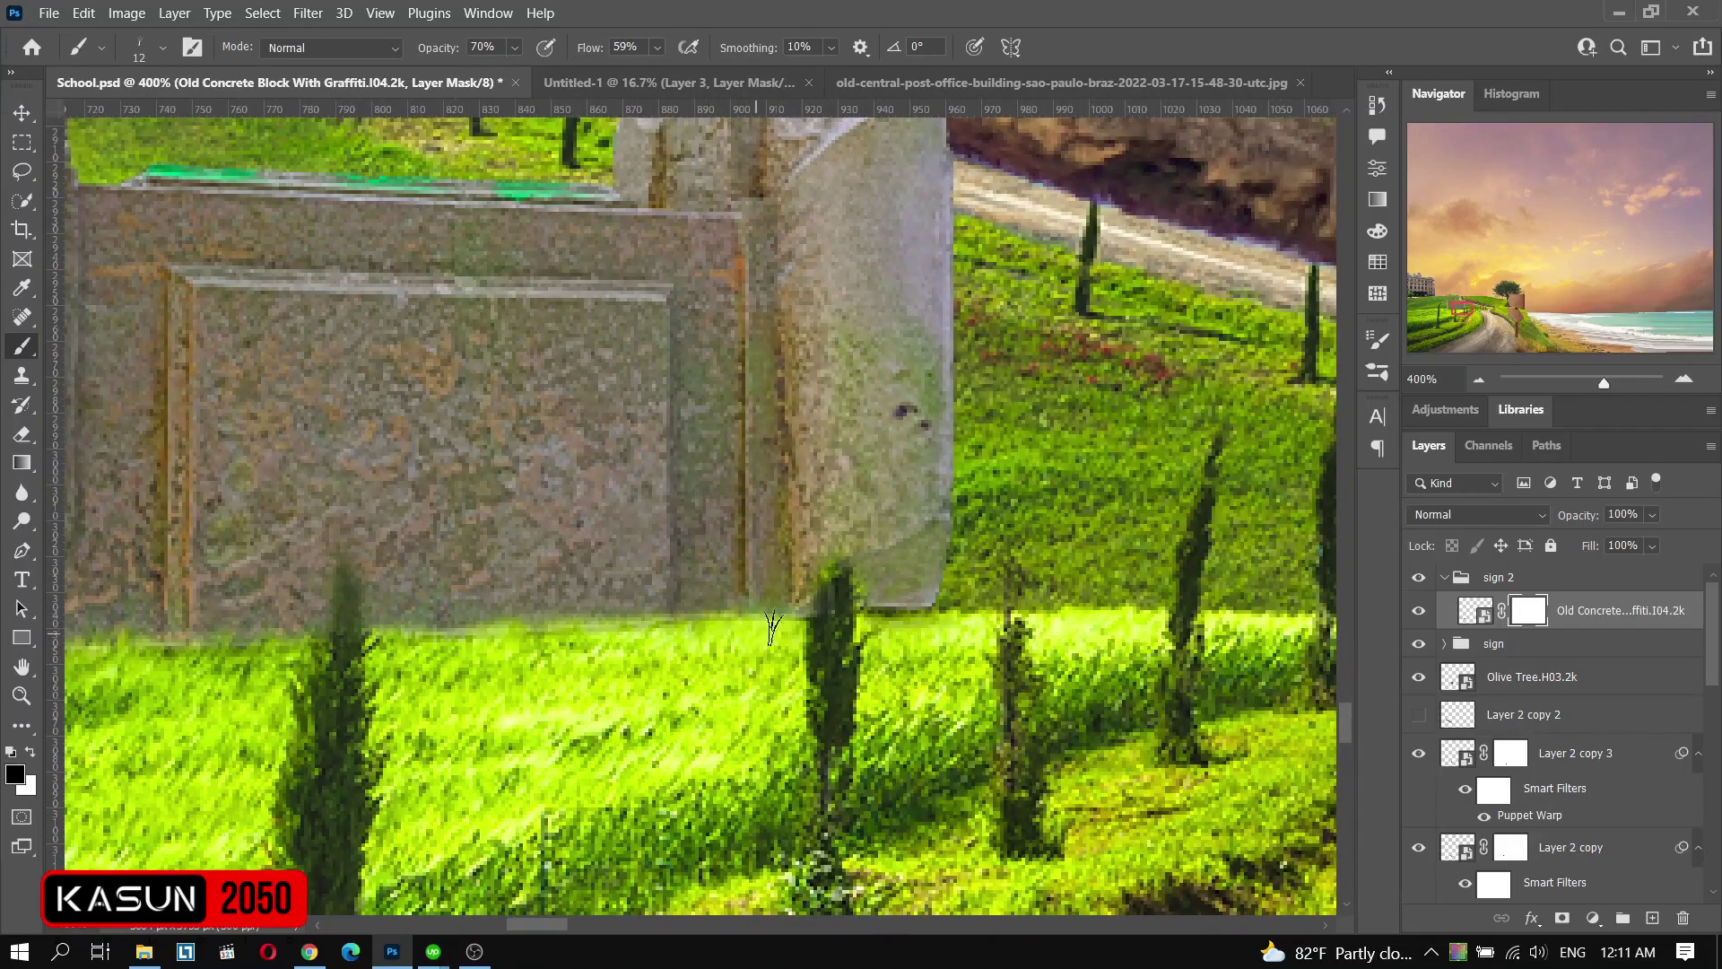
{"action": "scroll", "coordinate": [412, 645], "scroll_direction": "down", "scroll_amount": 1}
{"action": "scroll", "coordinate": [412, 645], "scroll_direction": "down", "scroll_amount": 1}
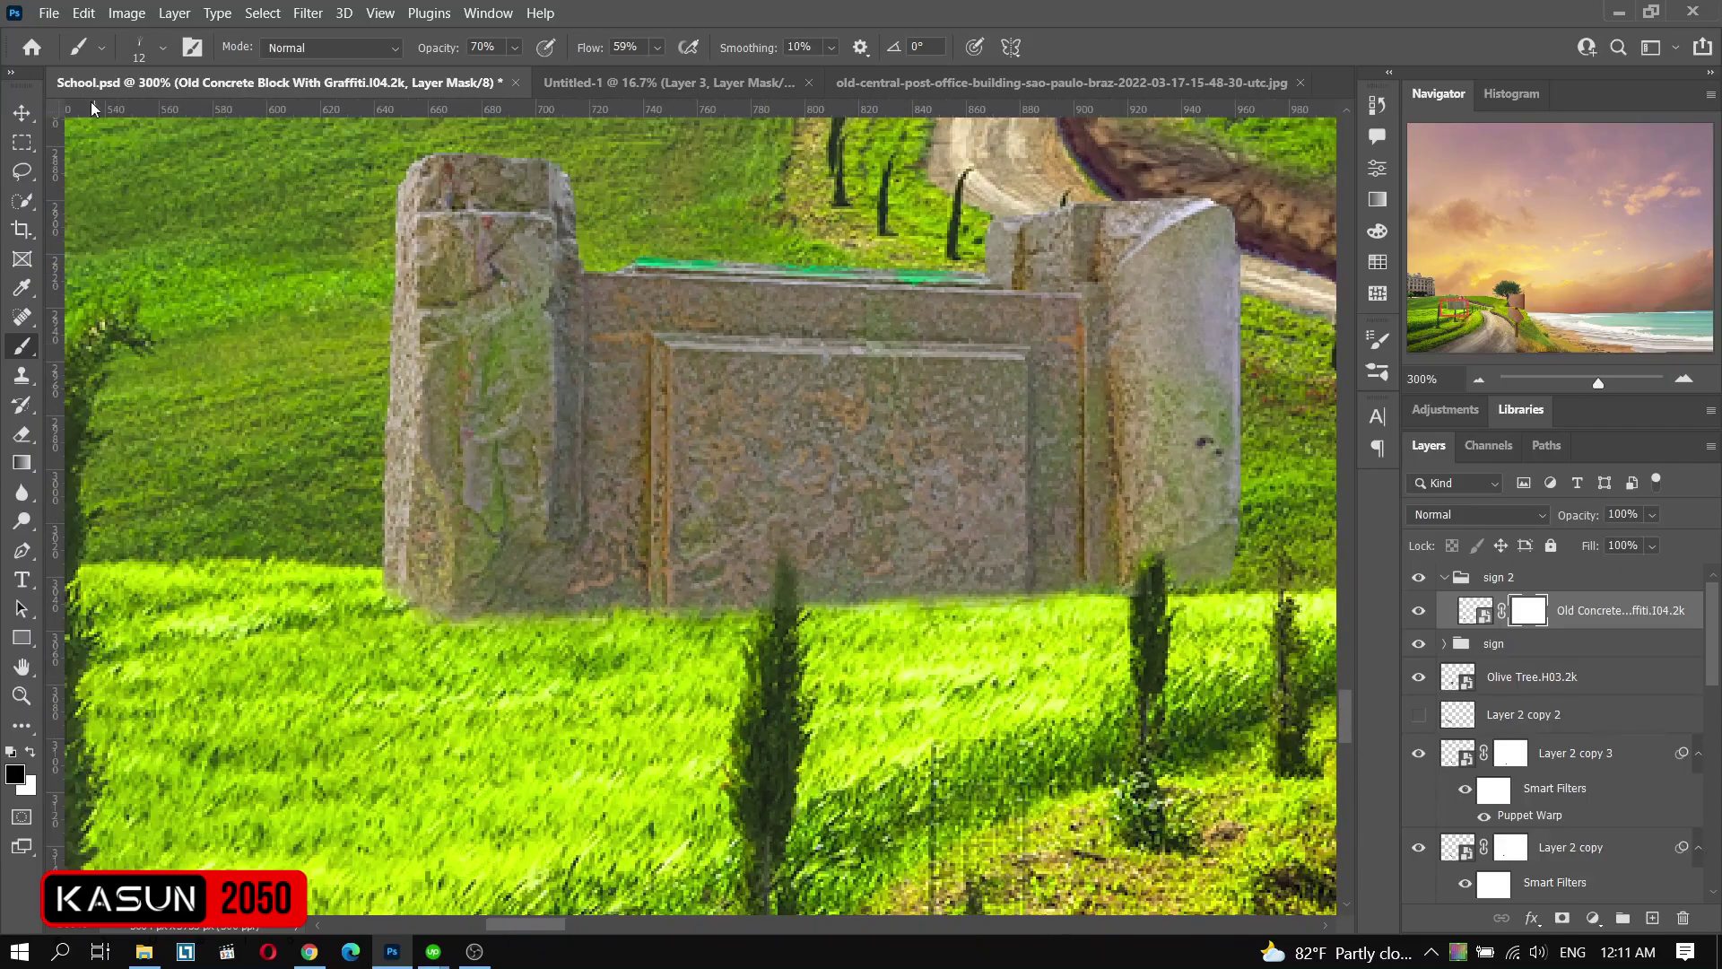
{"action": "key", "text": "0"}
{"action": "key", "text": "shift+0"}
{"action": "right_click", "coordinate": [797, 466]}
{"action": "key", "text": "Escape"}
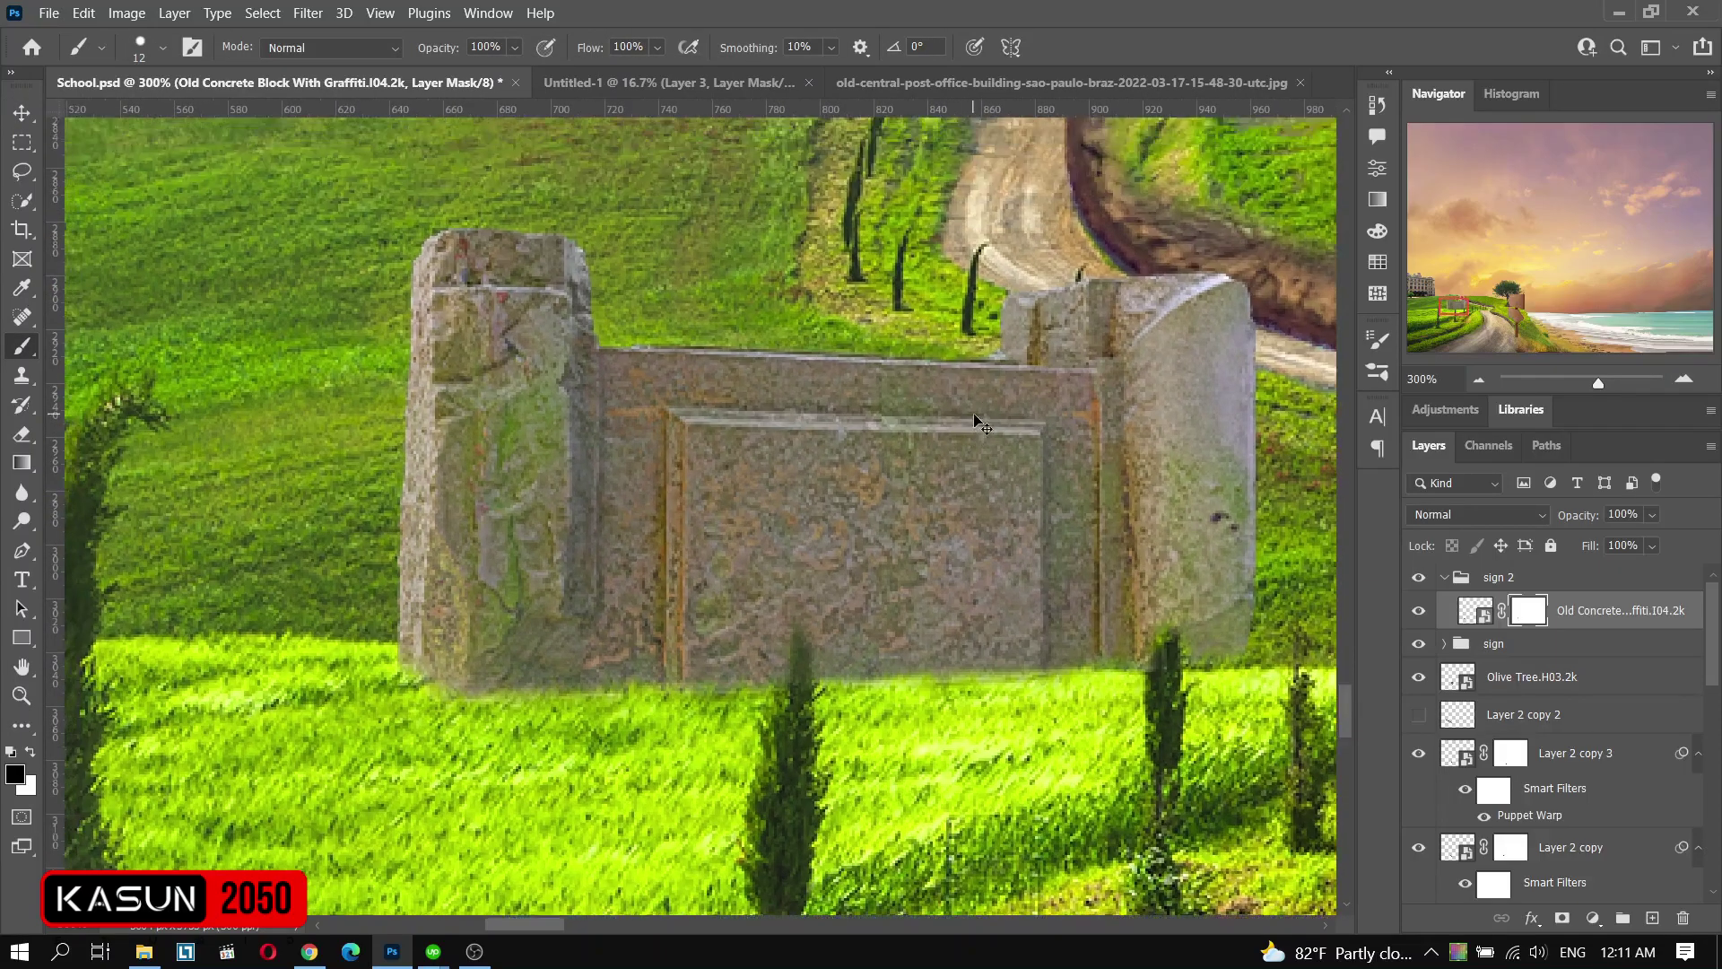
{"action": "key", "text": "ctrl+1"}
- Darken the stone sign with a Curves adjustment, pulling the curve down
{"action": "key", "text": "v"}
{"action": "left_click", "coordinate": [1593, 918]}
{"action": "left_click", "coordinate": [1579, 636]}
{"action": "left_click_drag", "start_coordinate": [1201, 339], "coordinate": [1201, 356]}
- Invert the Curves mask and paint the darkening back in with a soft, low-opacity brush
{"action": "left_click", "coordinate": [1547, 614]}
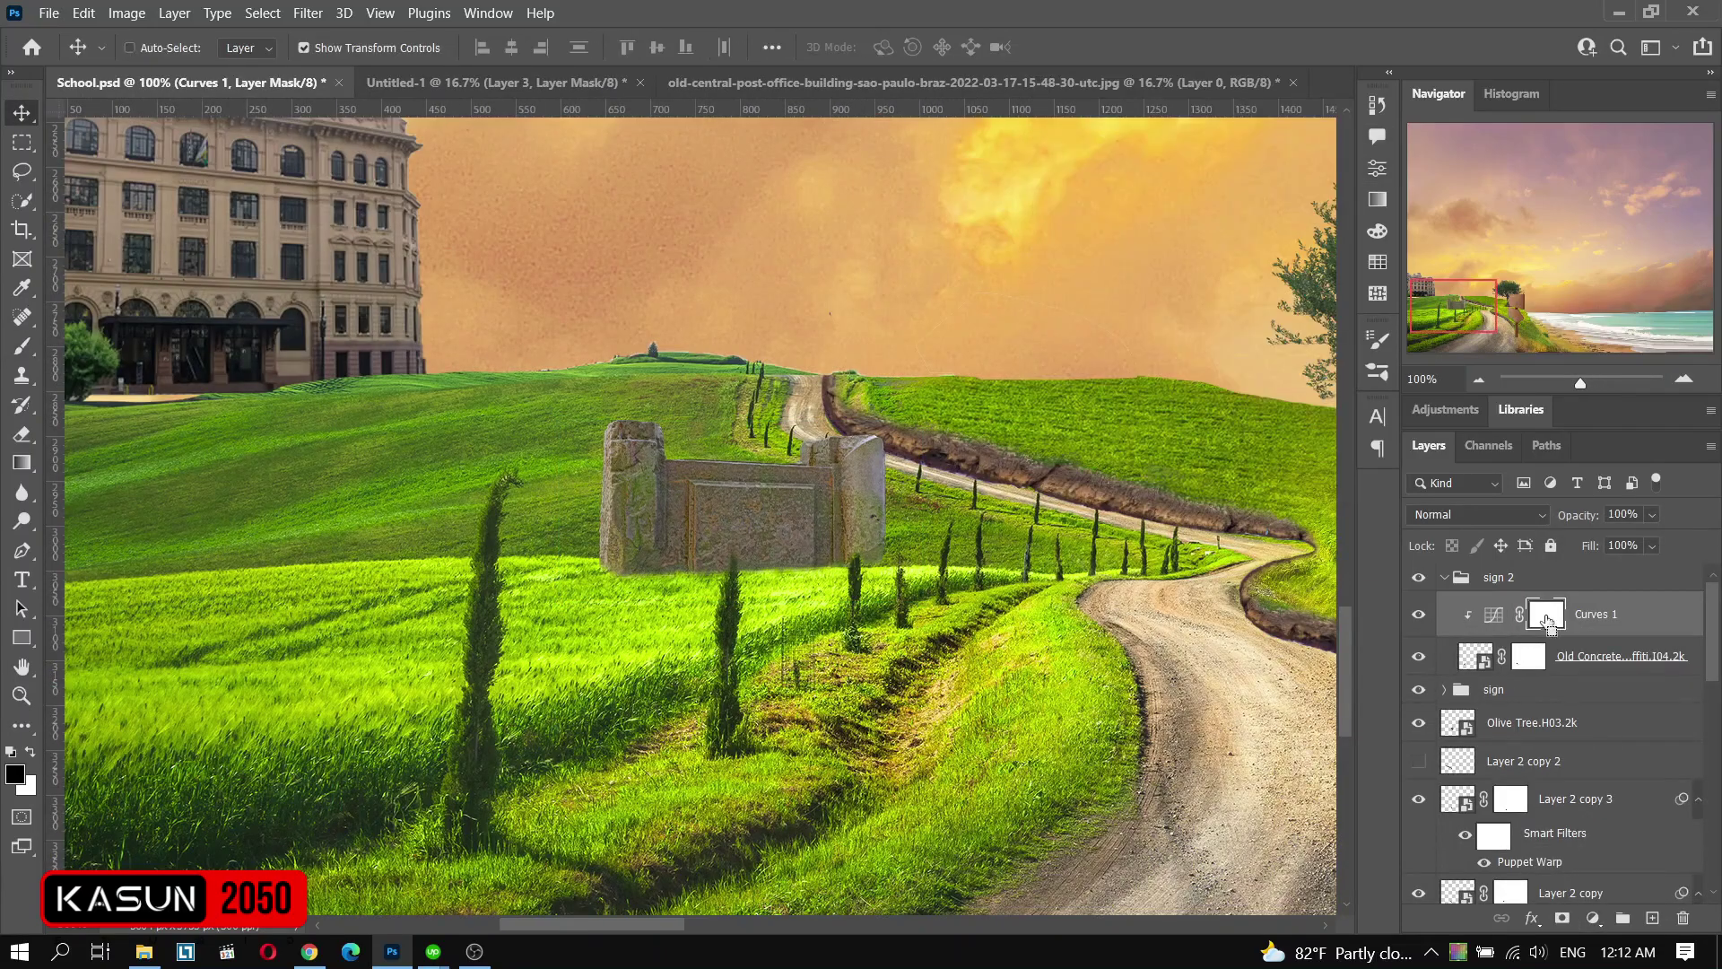
{"action": "key", "text": "ctrl+i"}
{"action": "key", "text": "b"}
{"action": "key", "text": "5"}
{"action": "key", "text": "9"}
{"action": "key", "text": "shift+5"}
{"action": "key", "text": "shift+6"}
{"action": "right_click", "coordinate": [610, 448]}
{"action": "scroll", "coordinate": [394, 297], "scroll_direction": "up", "scroll_amount": 2}
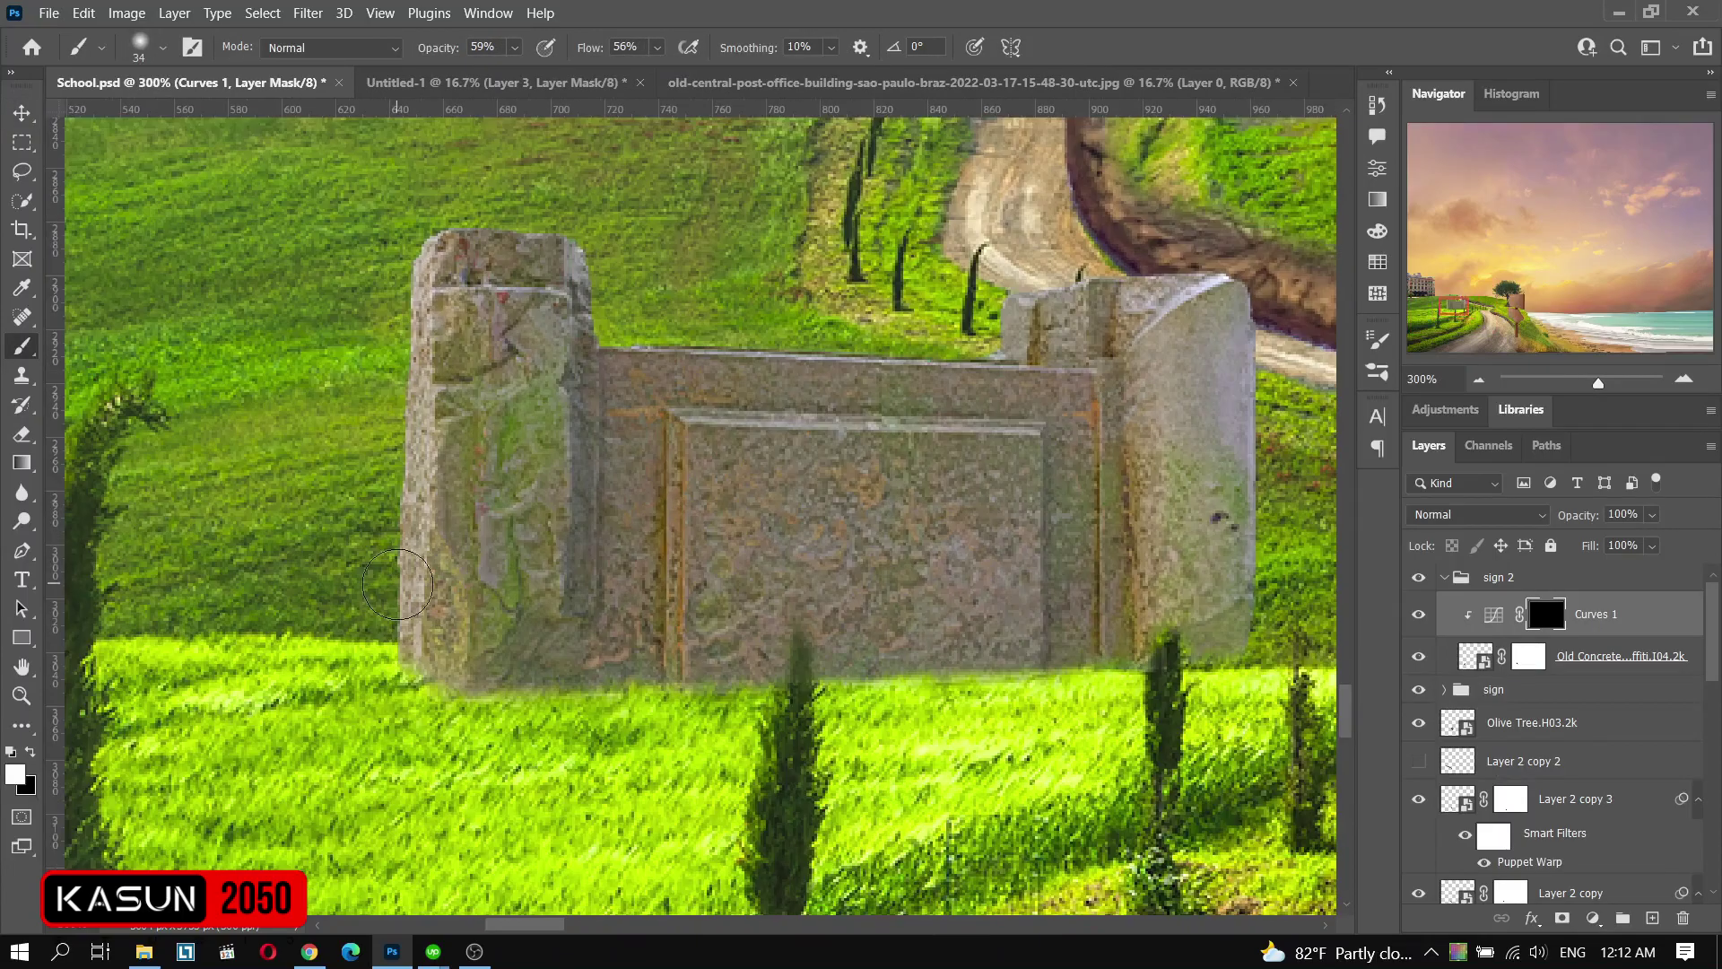
{"action": "right_click", "coordinate": [397, 584]}
{"action": "key", "text": "Escape"}
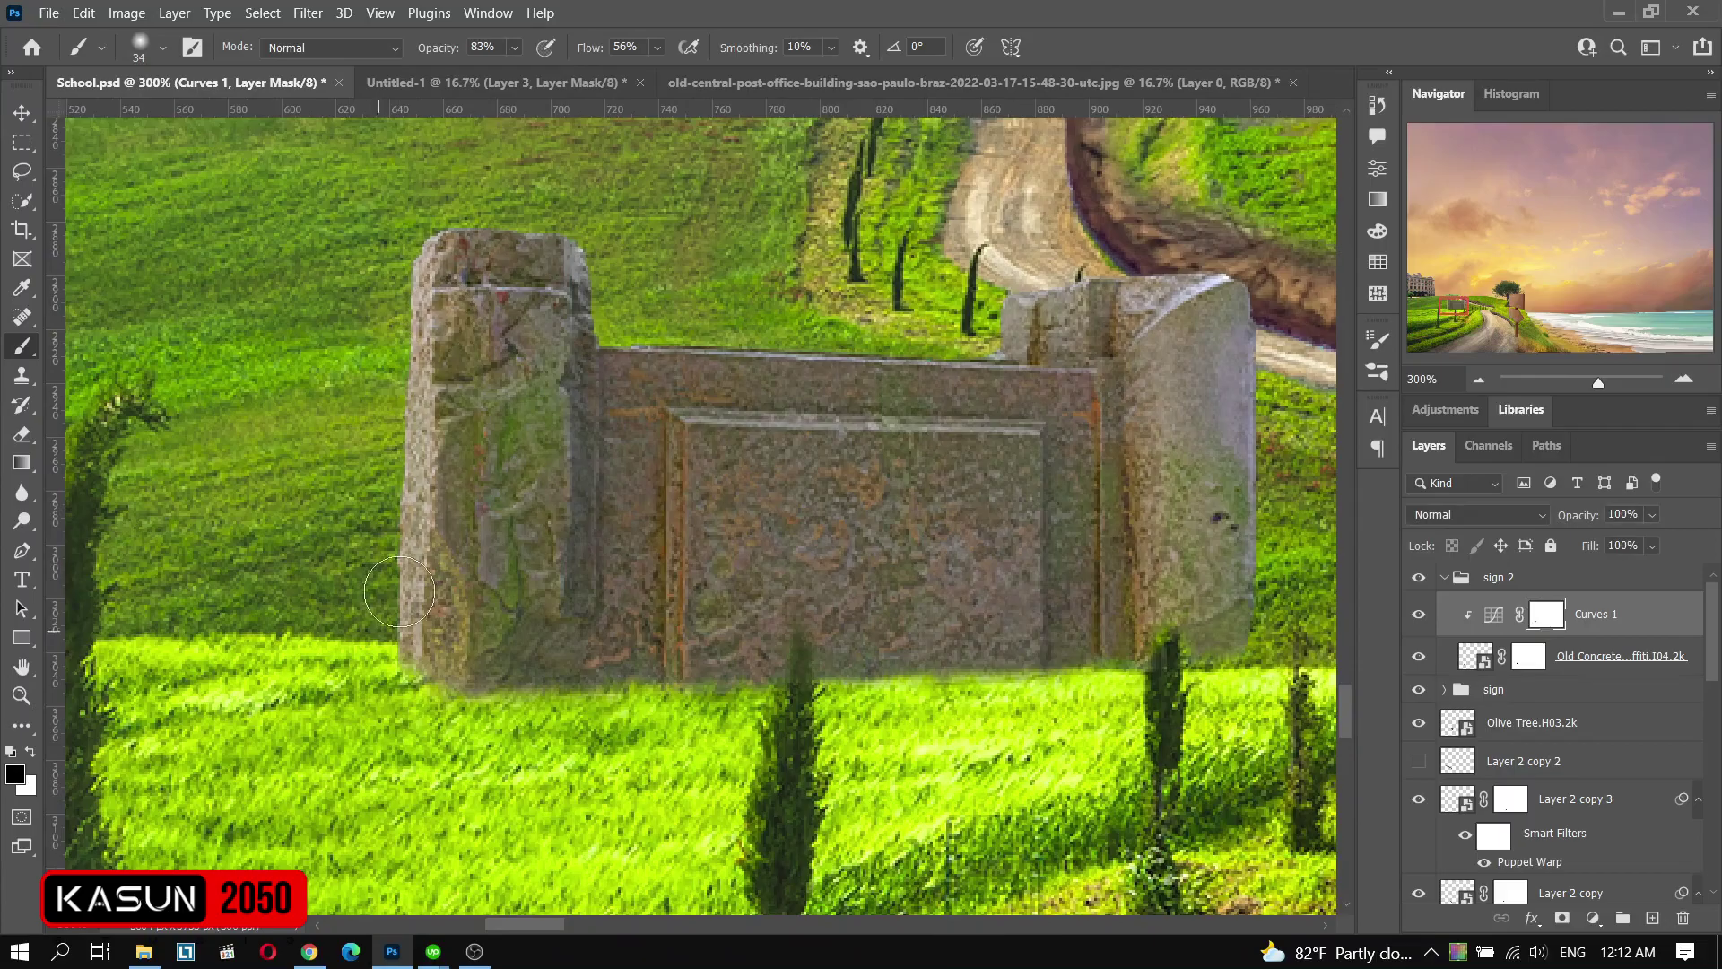
{"action": "scroll", "coordinate": [1124, 305], "scroll_direction": "down", "scroll_amount": 1}
- Add a brightening Exposure clipped to the stone sign, mask inverted to black for painting highlights
{"action": "left_click", "coordinate": [1593, 917]}
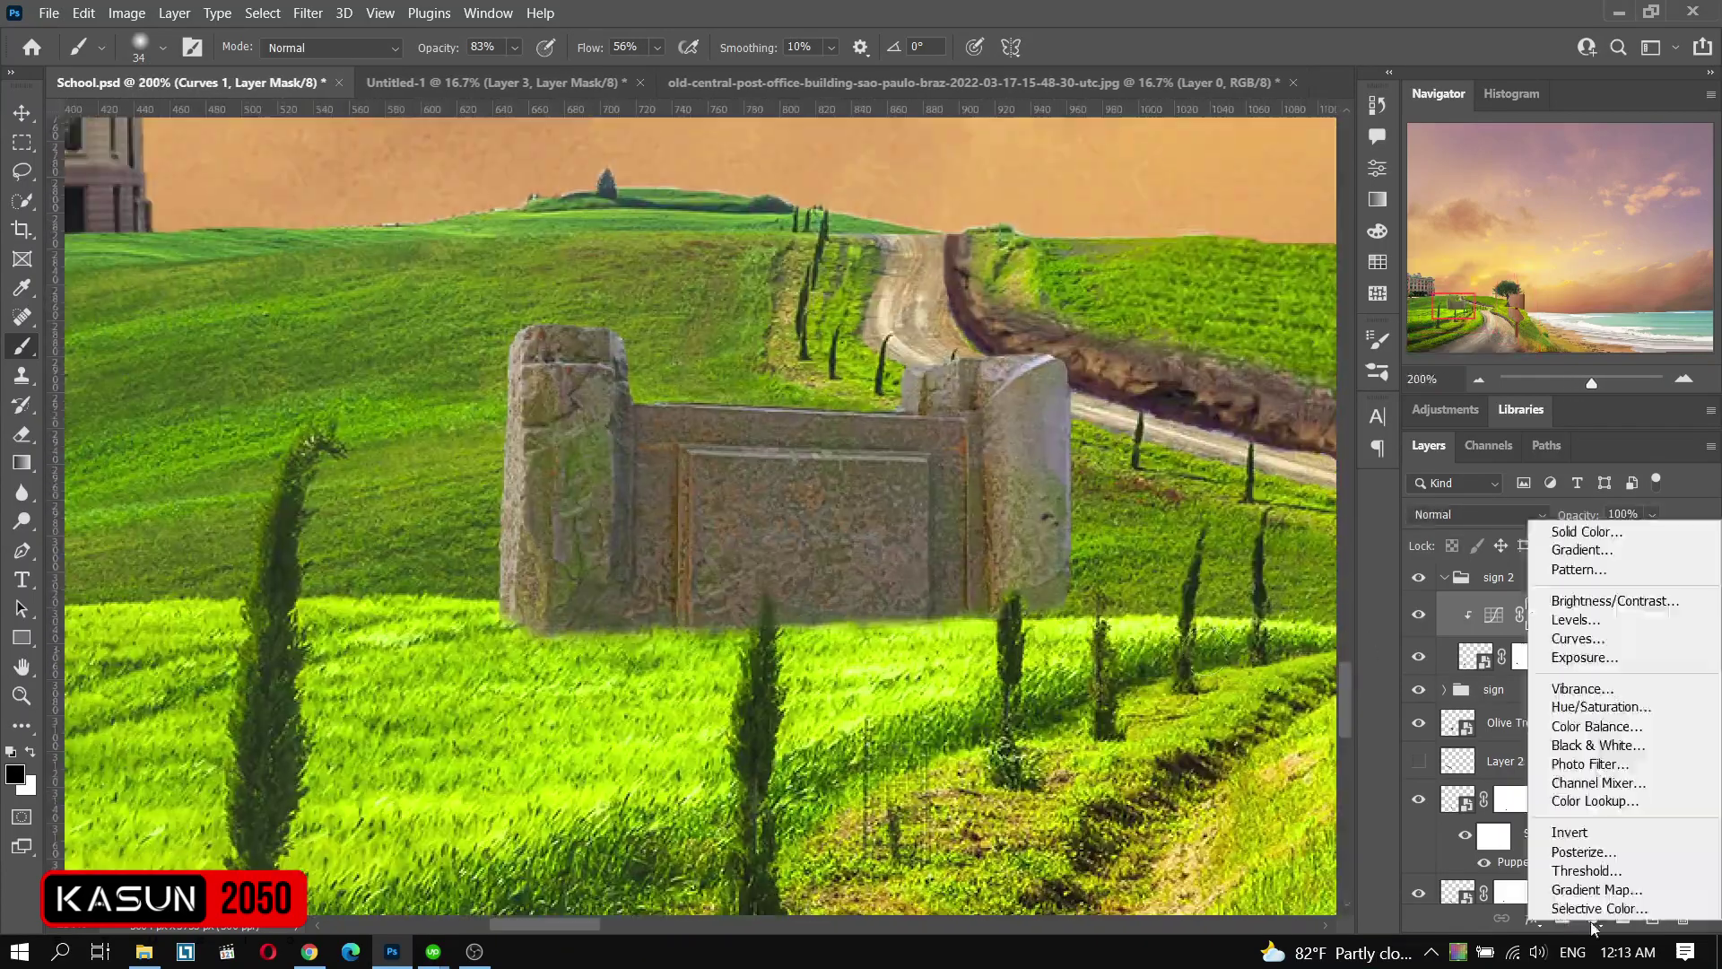
{"action": "left_click", "coordinate": [1561, 657]}
{"action": "left_click_drag", "start_coordinate": [1186, 218], "coordinate": [1199, 218]}
{"action": "key", "text": "ctrl+alt+g"}
{"action": "key", "text": "ctrl+i"}
{"action": "key", "text": "x"}
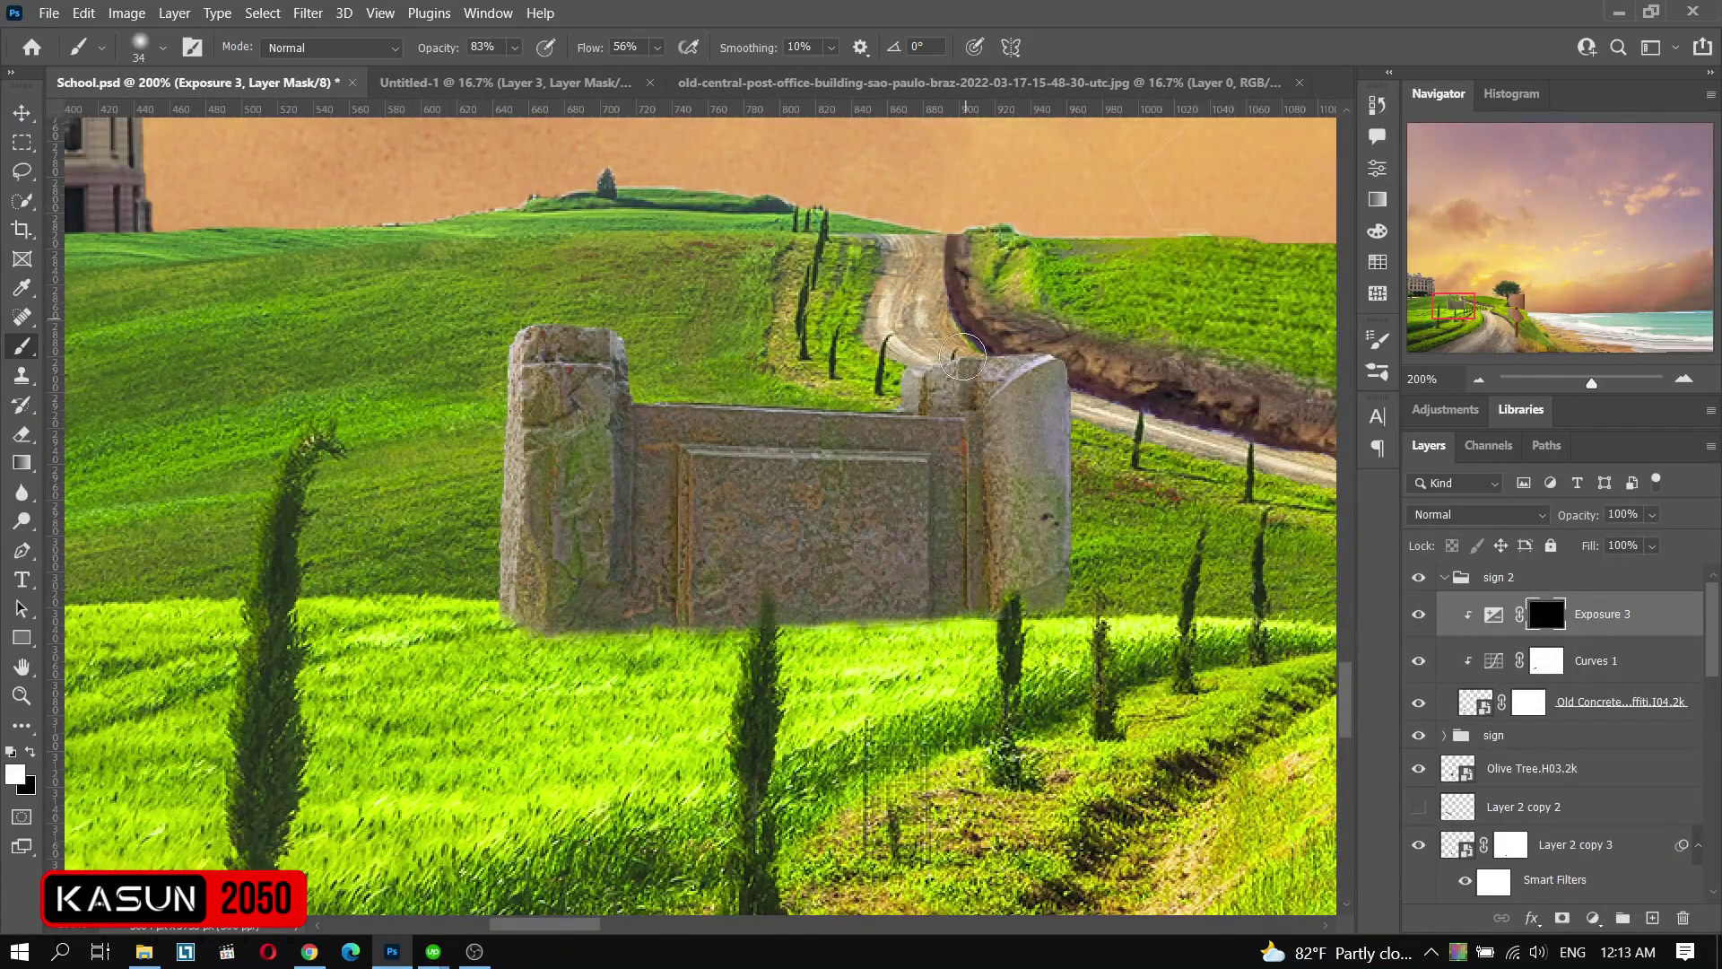
{"action": "key", "text": "v"}
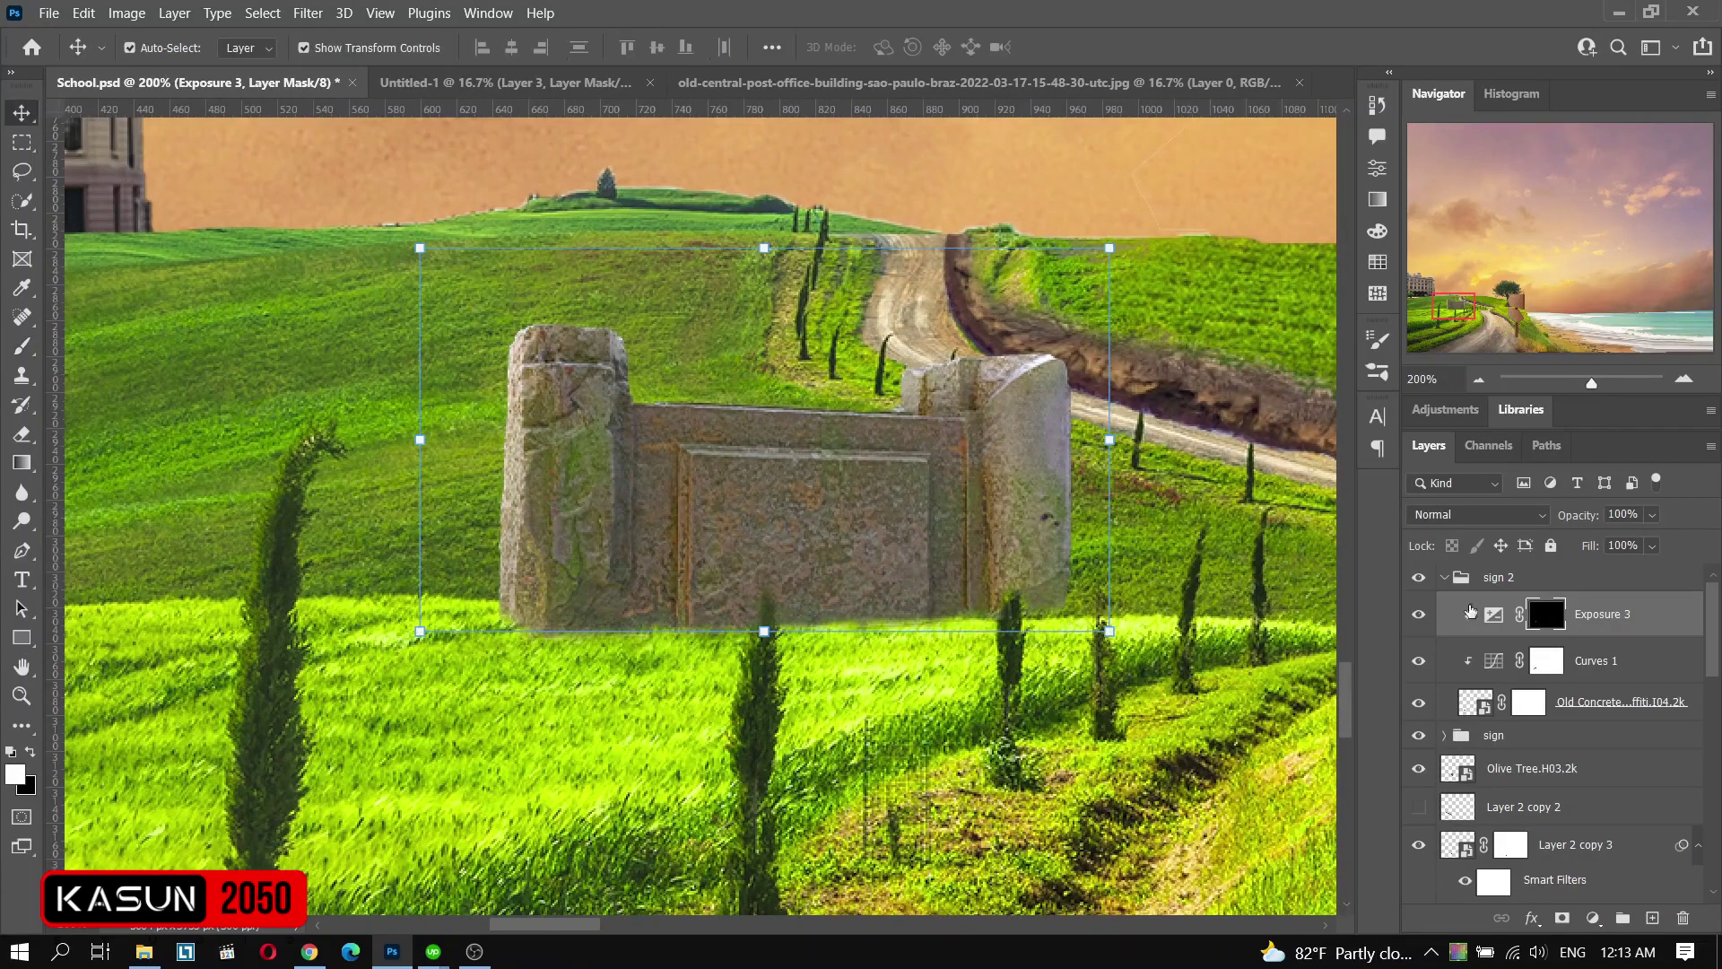
- Type the lettering ST. BEDE'S SCHOOL onto the stone sign
{"action": "key", "text": "t"}
{"action": "left_click", "coordinate": [783, 509]}
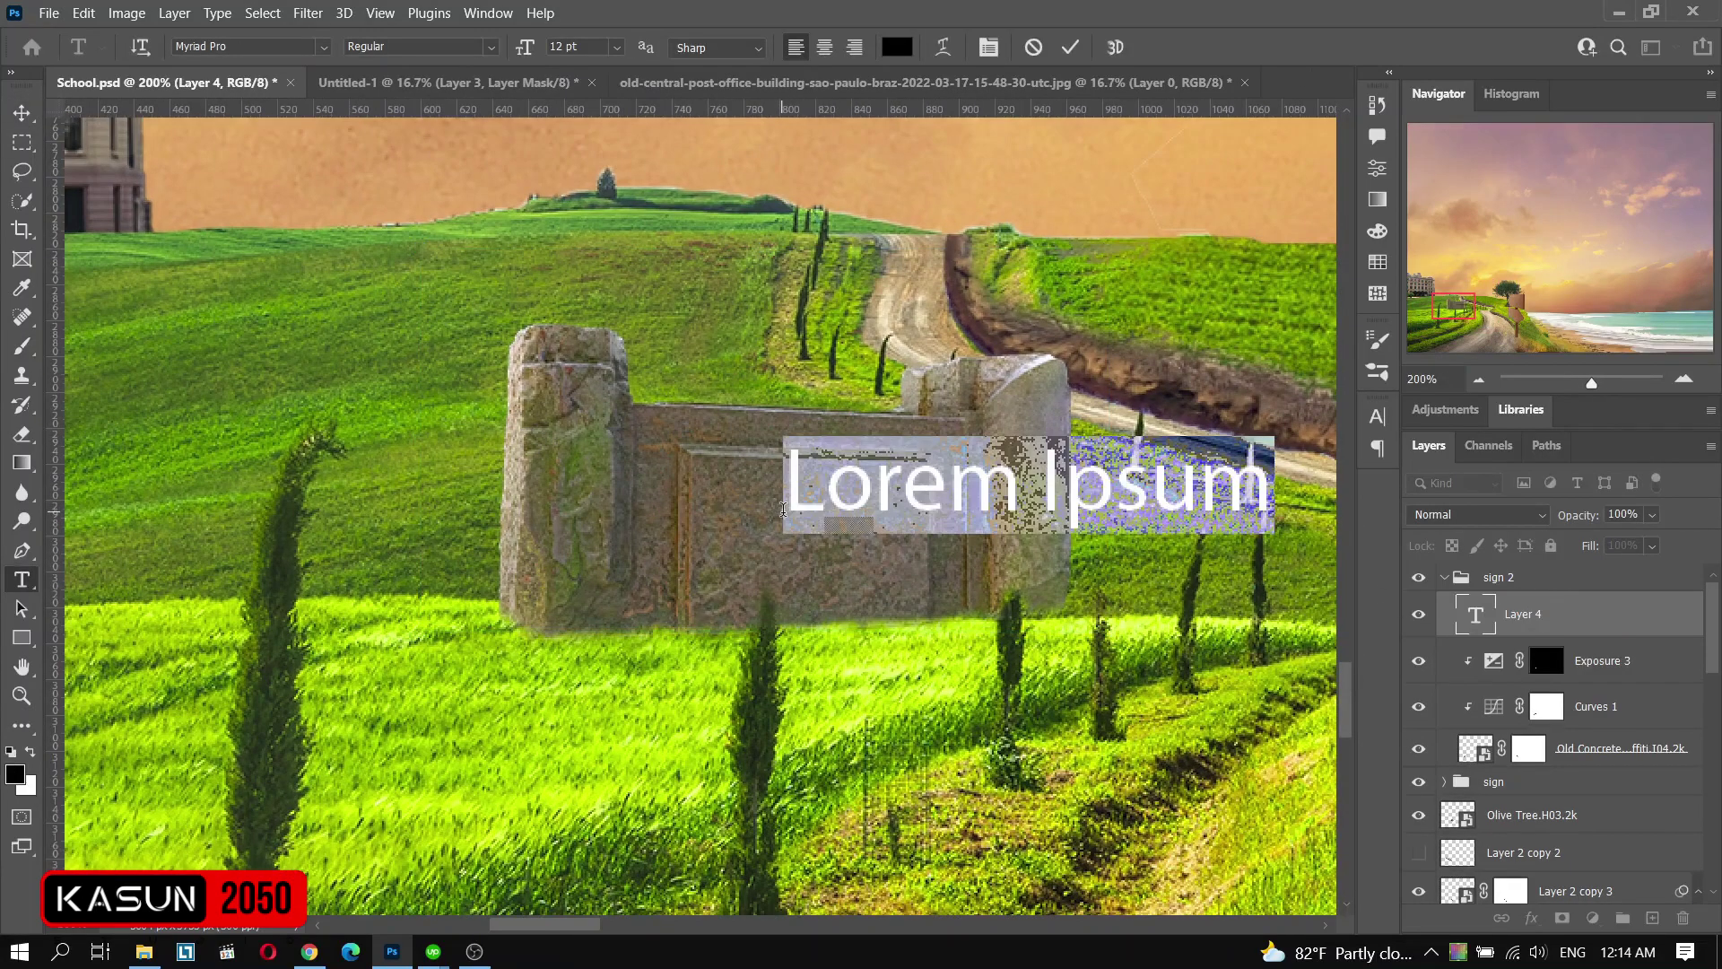
{"action": "type", "text": "ST.BEDE’S"}
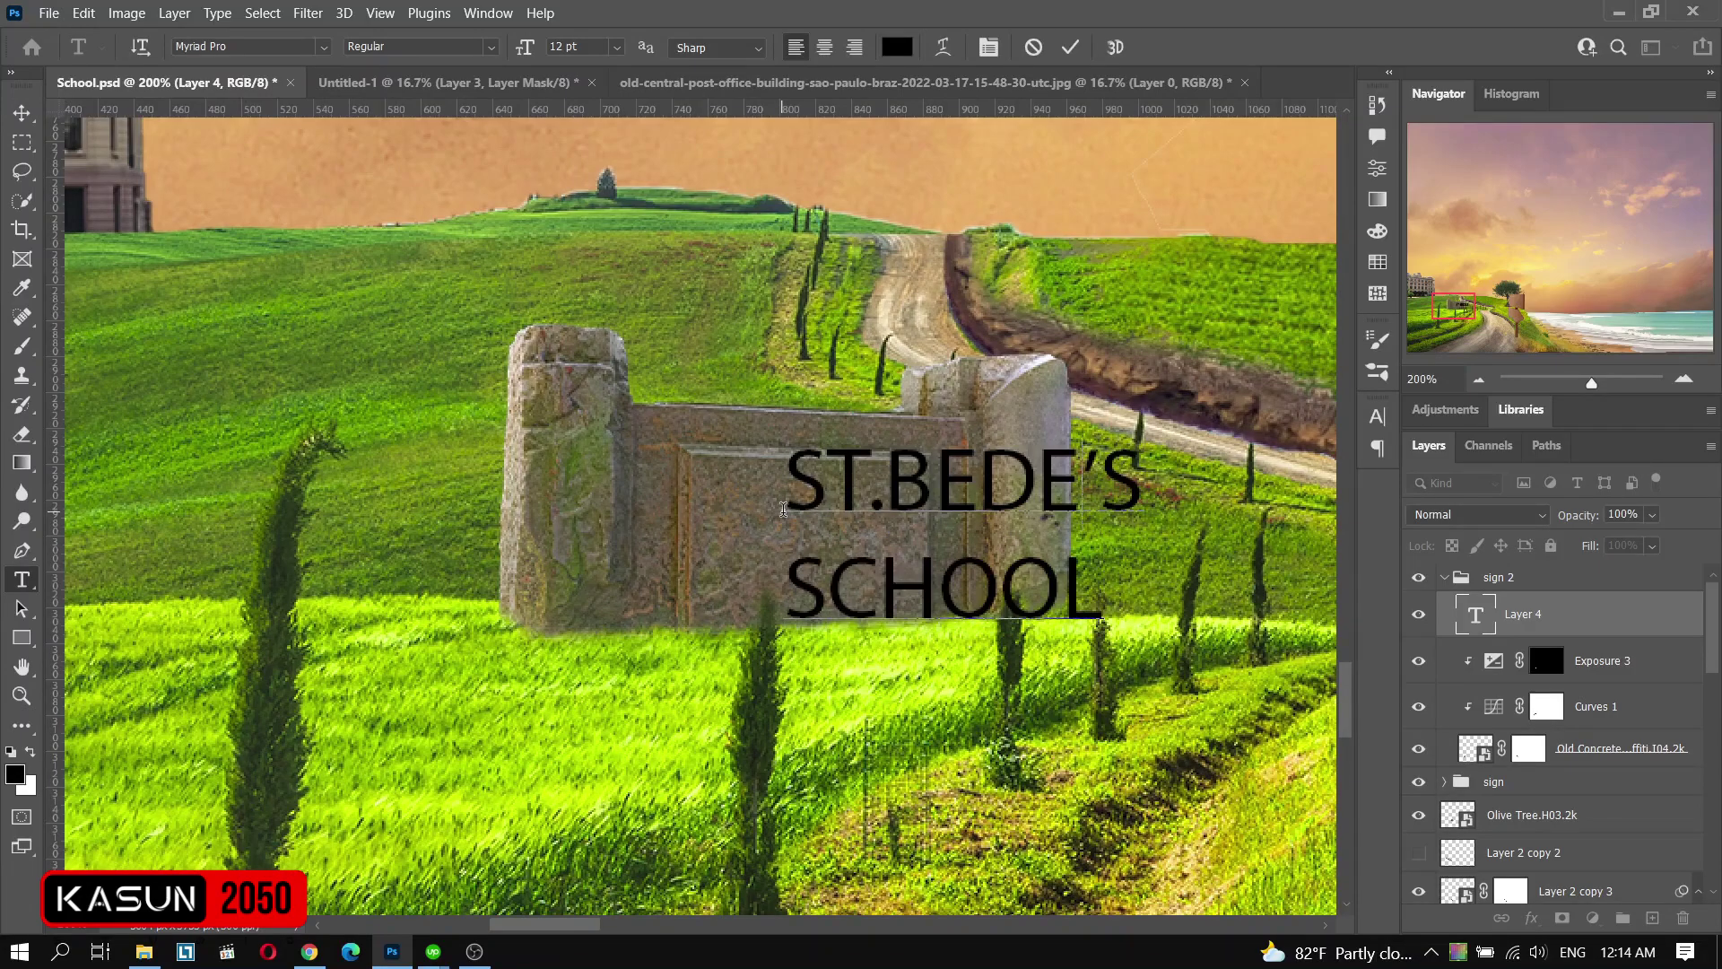
{"action": "key", "text": "ctrl+Return"}
{"action": "key", "text": "v"}
{"action": "left_click", "coordinate": [1377, 416]}
- Center-align the lettering, make it Bold at 6 pt and fit it on the centre panel
{"action": "left_click", "coordinate": [1221, 406]}
{"action": "left_click", "coordinate": [1157, 448]}
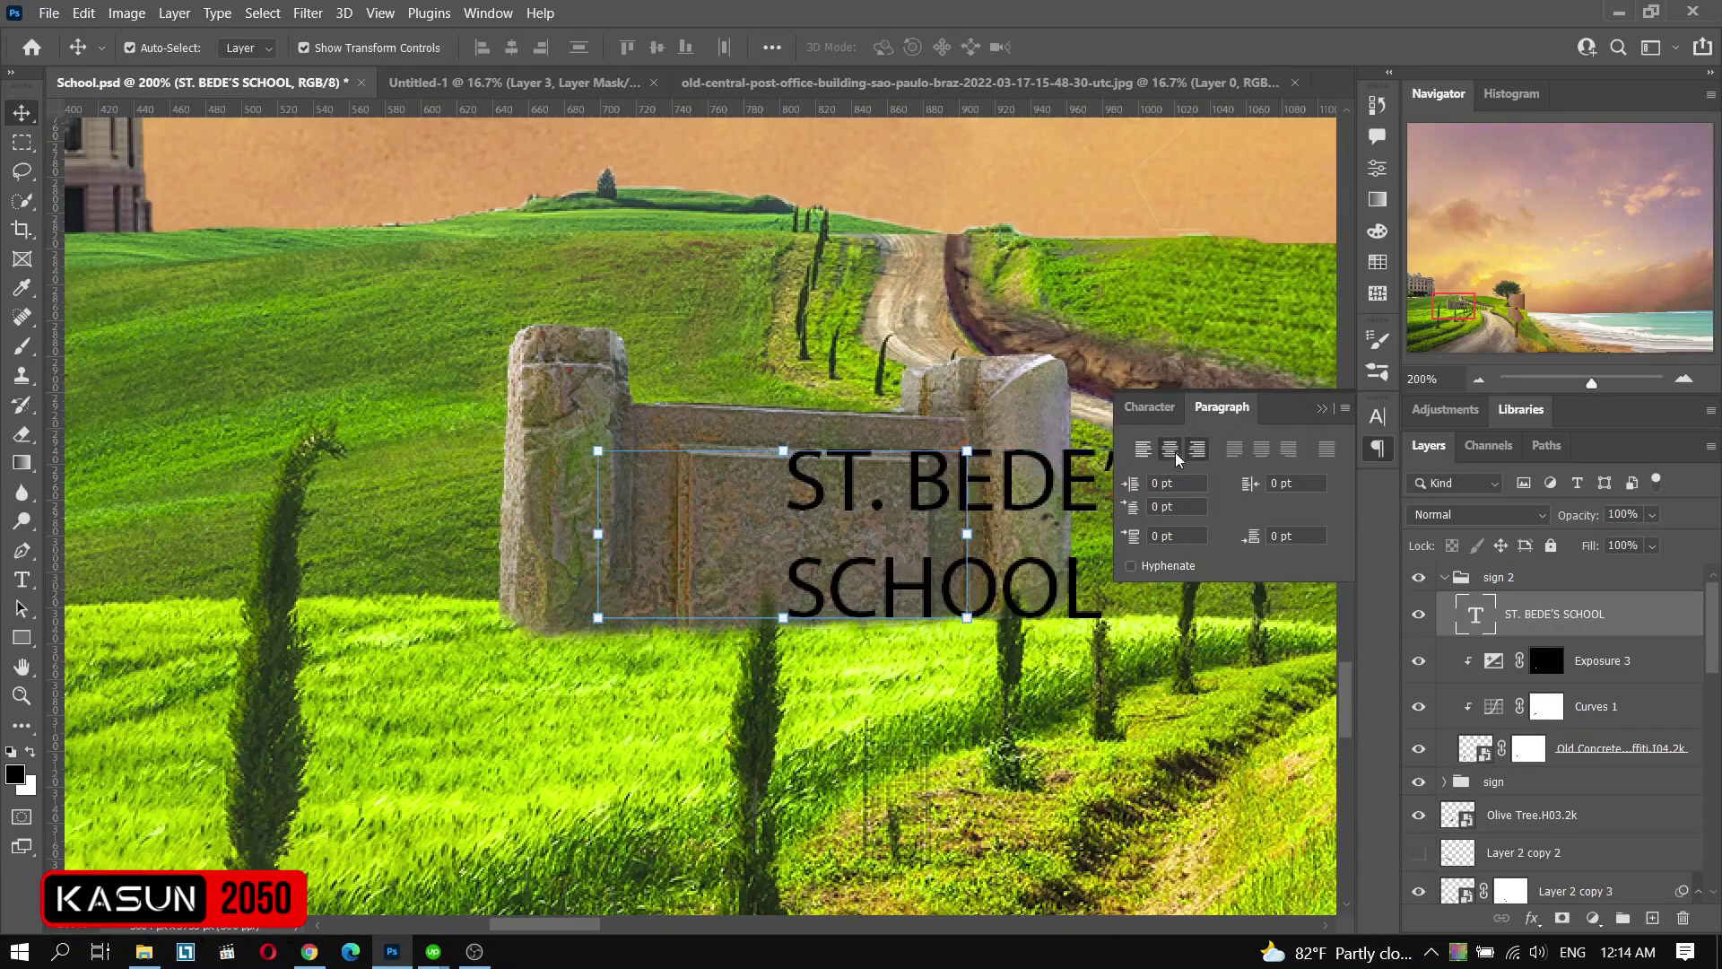
{"action": "left_click", "coordinate": [1149, 406]}
{"action": "type", "text": "7"}
{"action": "key", "text": "Return"}
{"action": "left_click_drag", "start_coordinate": [790, 554], "coordinate": [810, 563]}
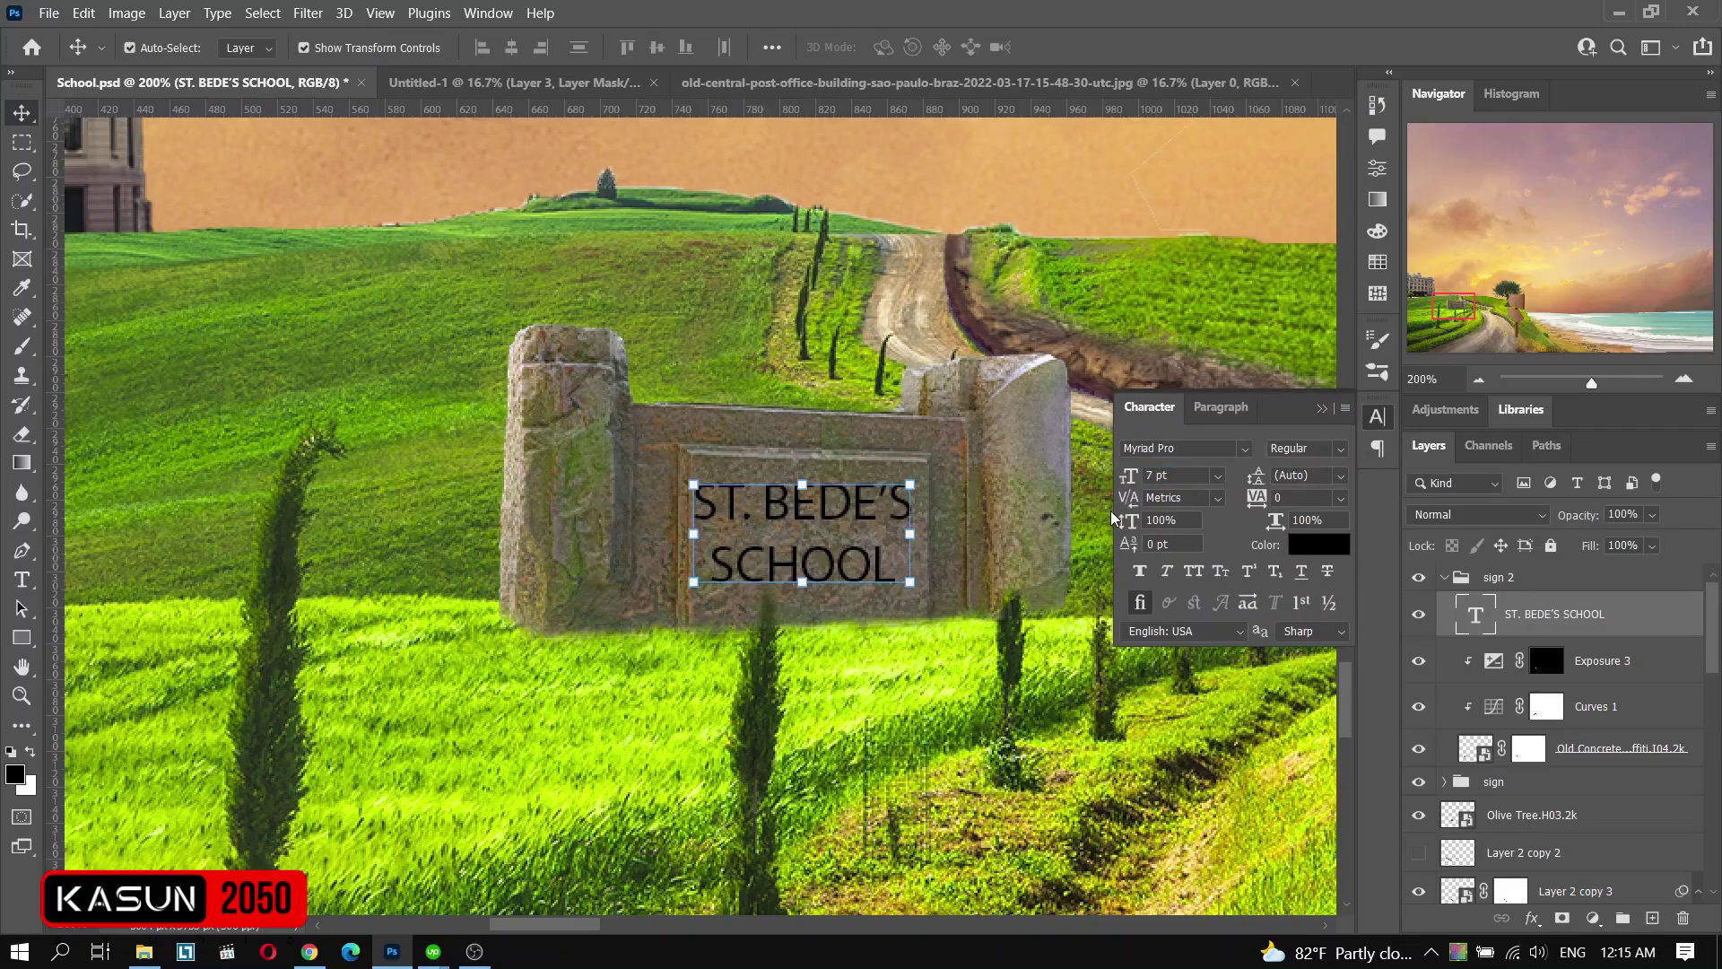
{"action": "left_click", "coordinate": [1305, 449]}
{"action": "left_click", "coordinate": [1291, 556]}
{"action": "left_click_drag", "start_coordinate": [1128, 476], "coordinate": [1117, 475]}
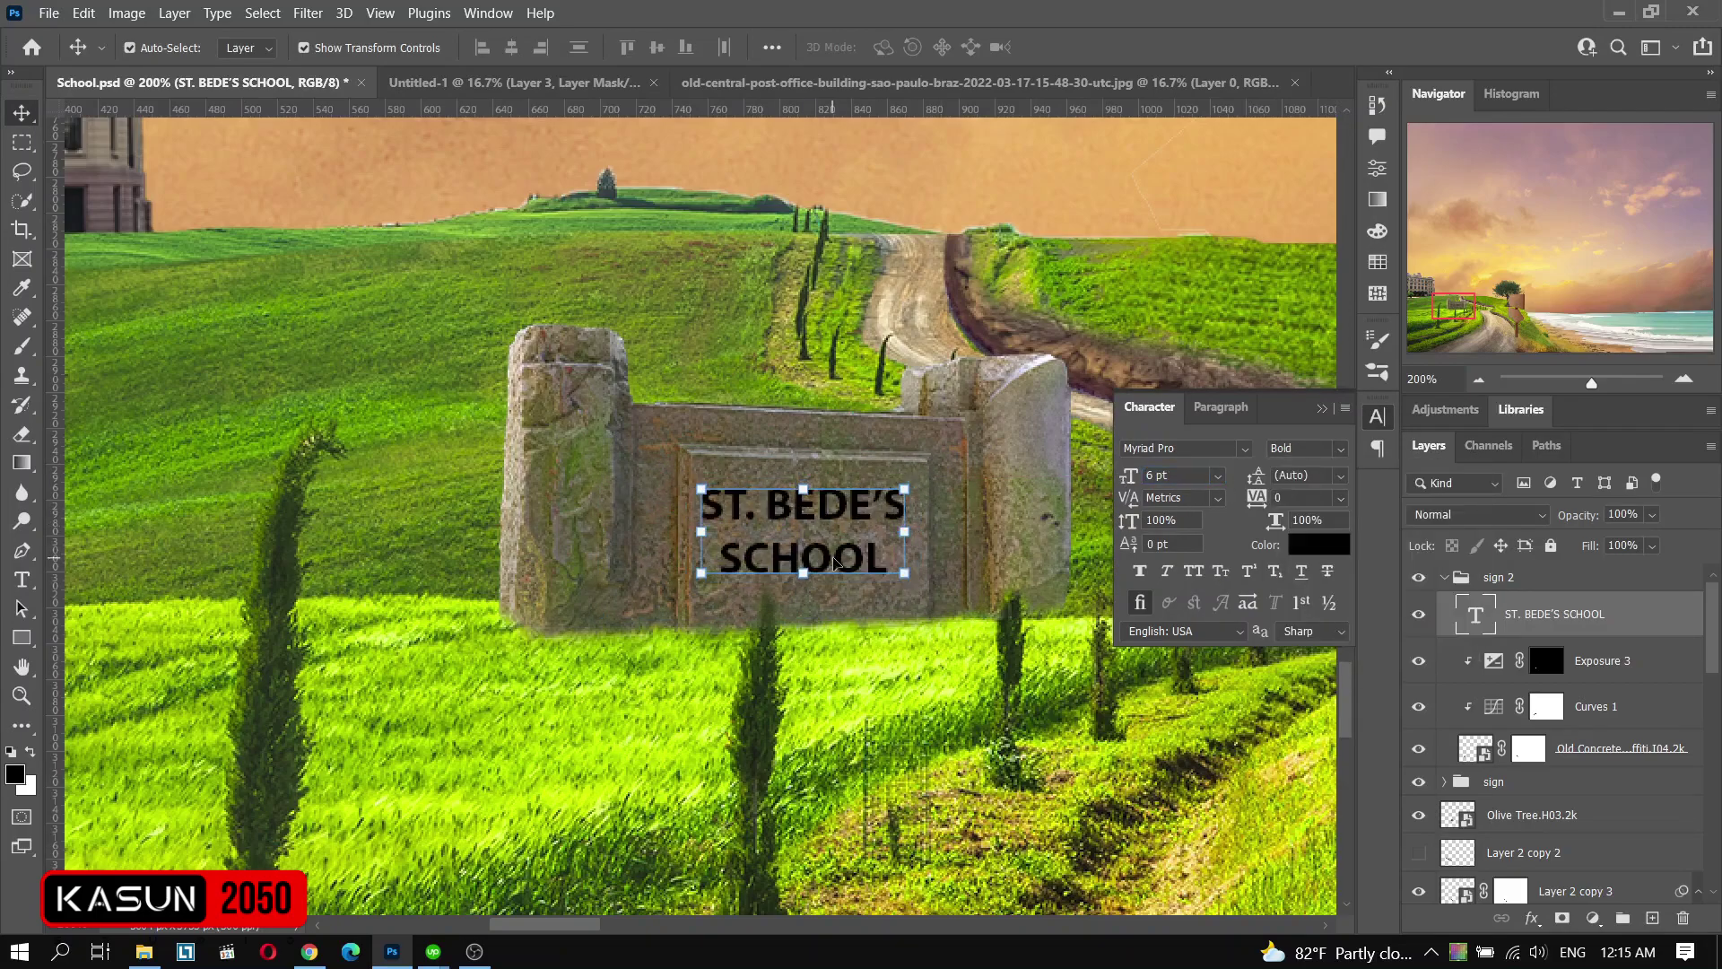
{"action": "key", "text": "ctrl+t"}
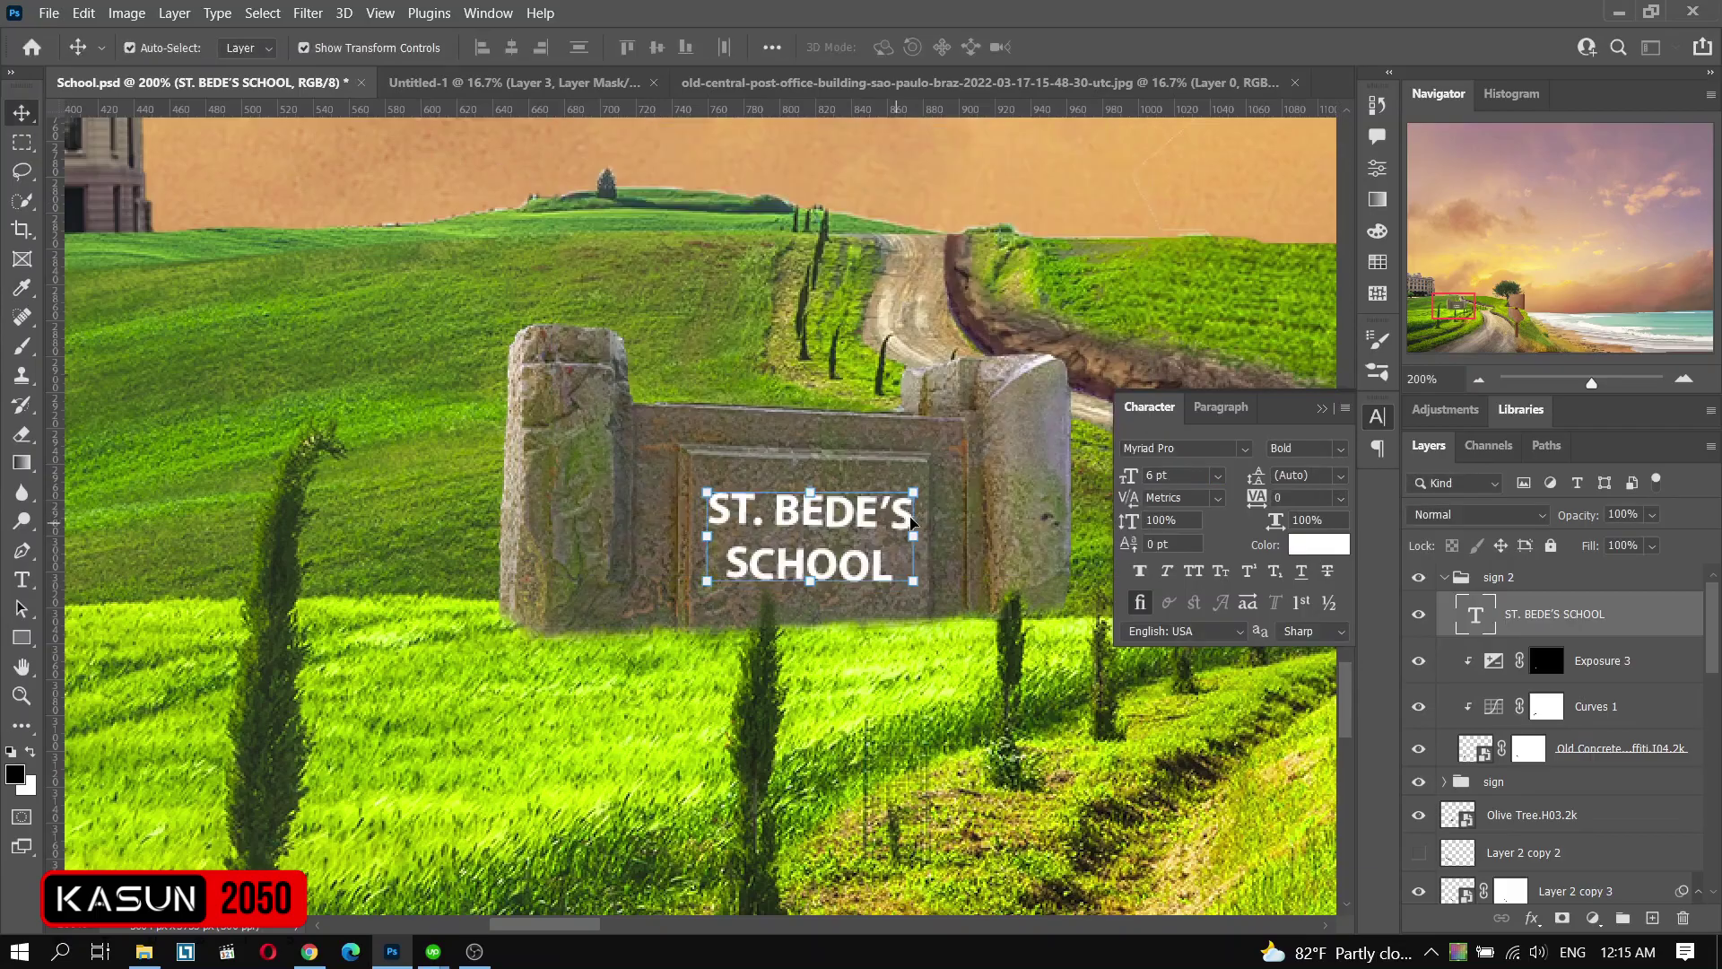
{"action": "key", "text": "Return"}
- Make the lettering white and blend it into the stone in Overlay at 78% opacity
{"action": "left_click", "coordinate": [1478, 514]}
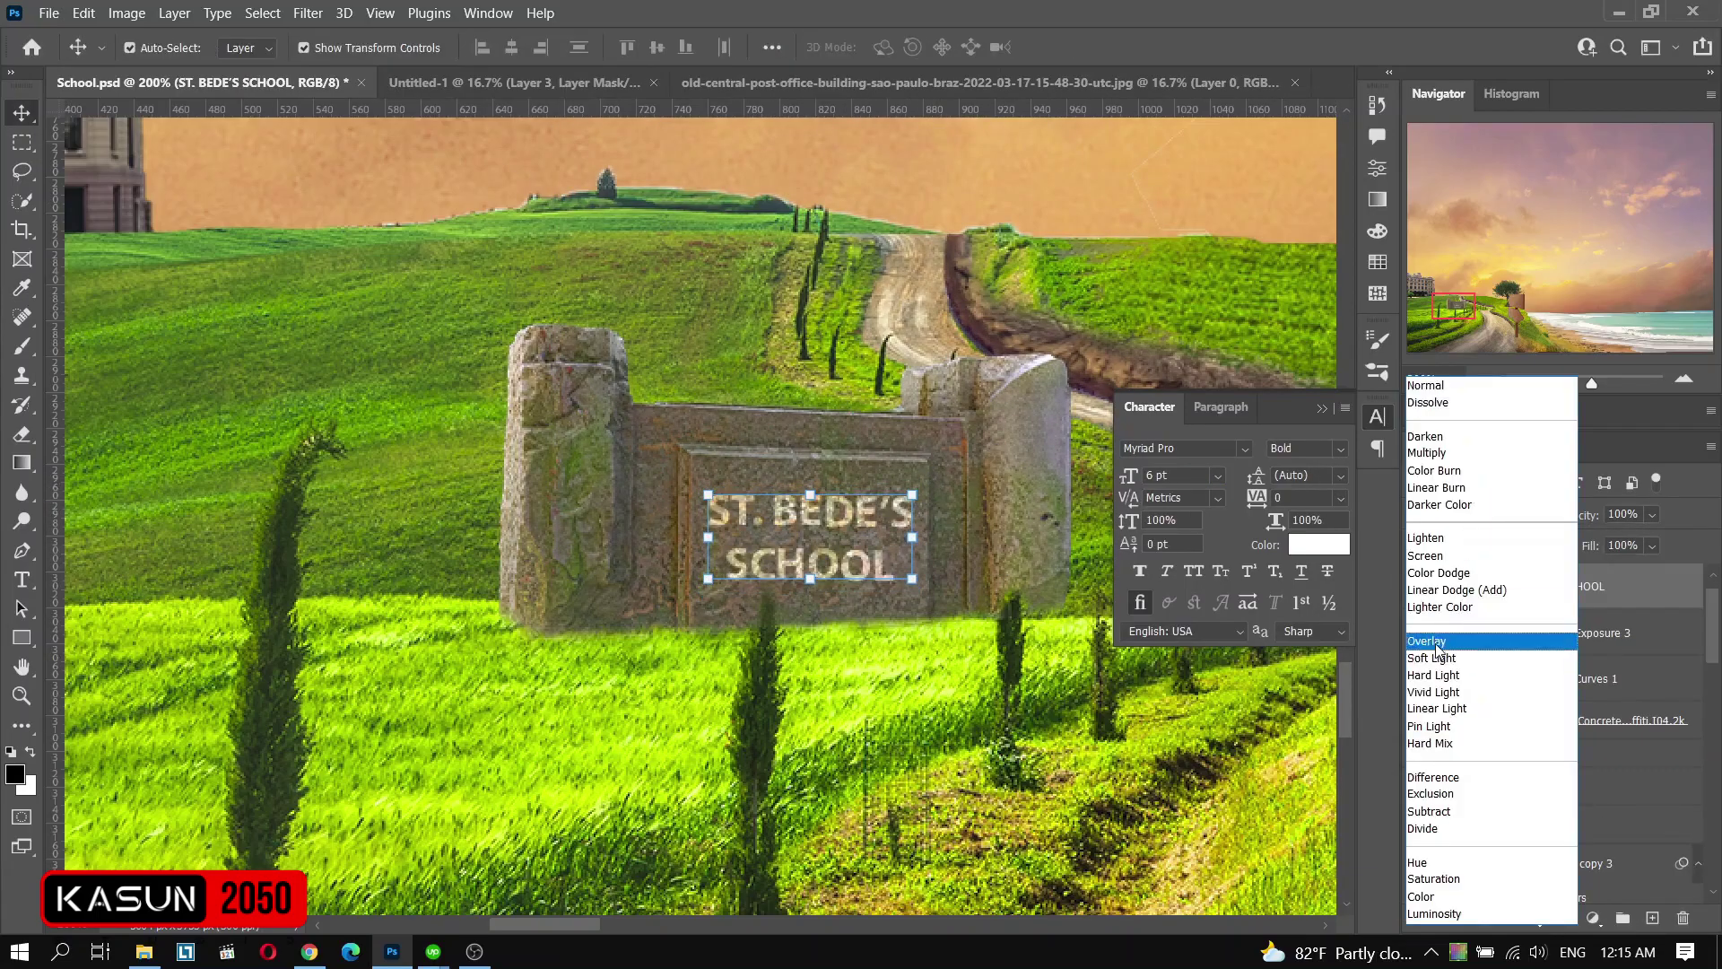
{"action": "left_click", "coordinate": [1471, 626]}
{"action": "left_click", "coordinate": [1596, 678]}
{"action": "key", "text": "ctrl+minus"}
{"action": "key", "text": "ctrl+plus"}
{"action": "key", "text": "ctrl+plus"}
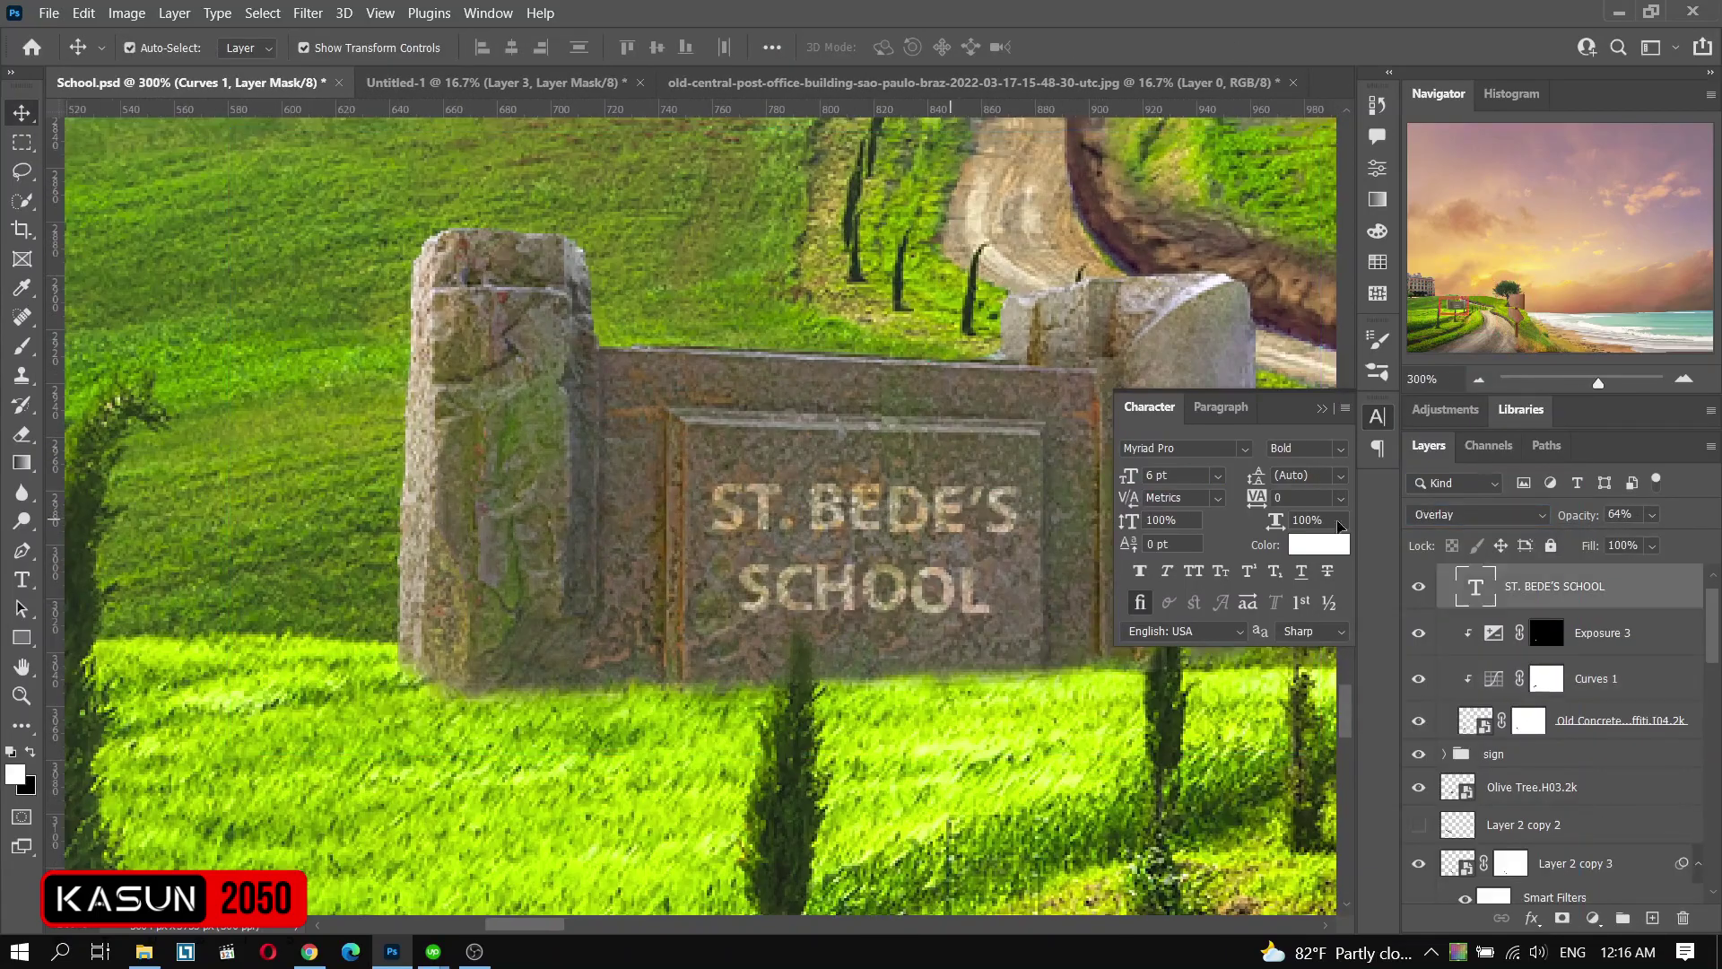
{"action": "left_click", "coordinate": [1554, 586]}
{"action": "left_click", "coordinate": [1478, 514]}
{"action": "left_click", "coordinate": [1420, 661]}
{"action": "key", "text": "9"}
{"action": "key", "text": "8"}
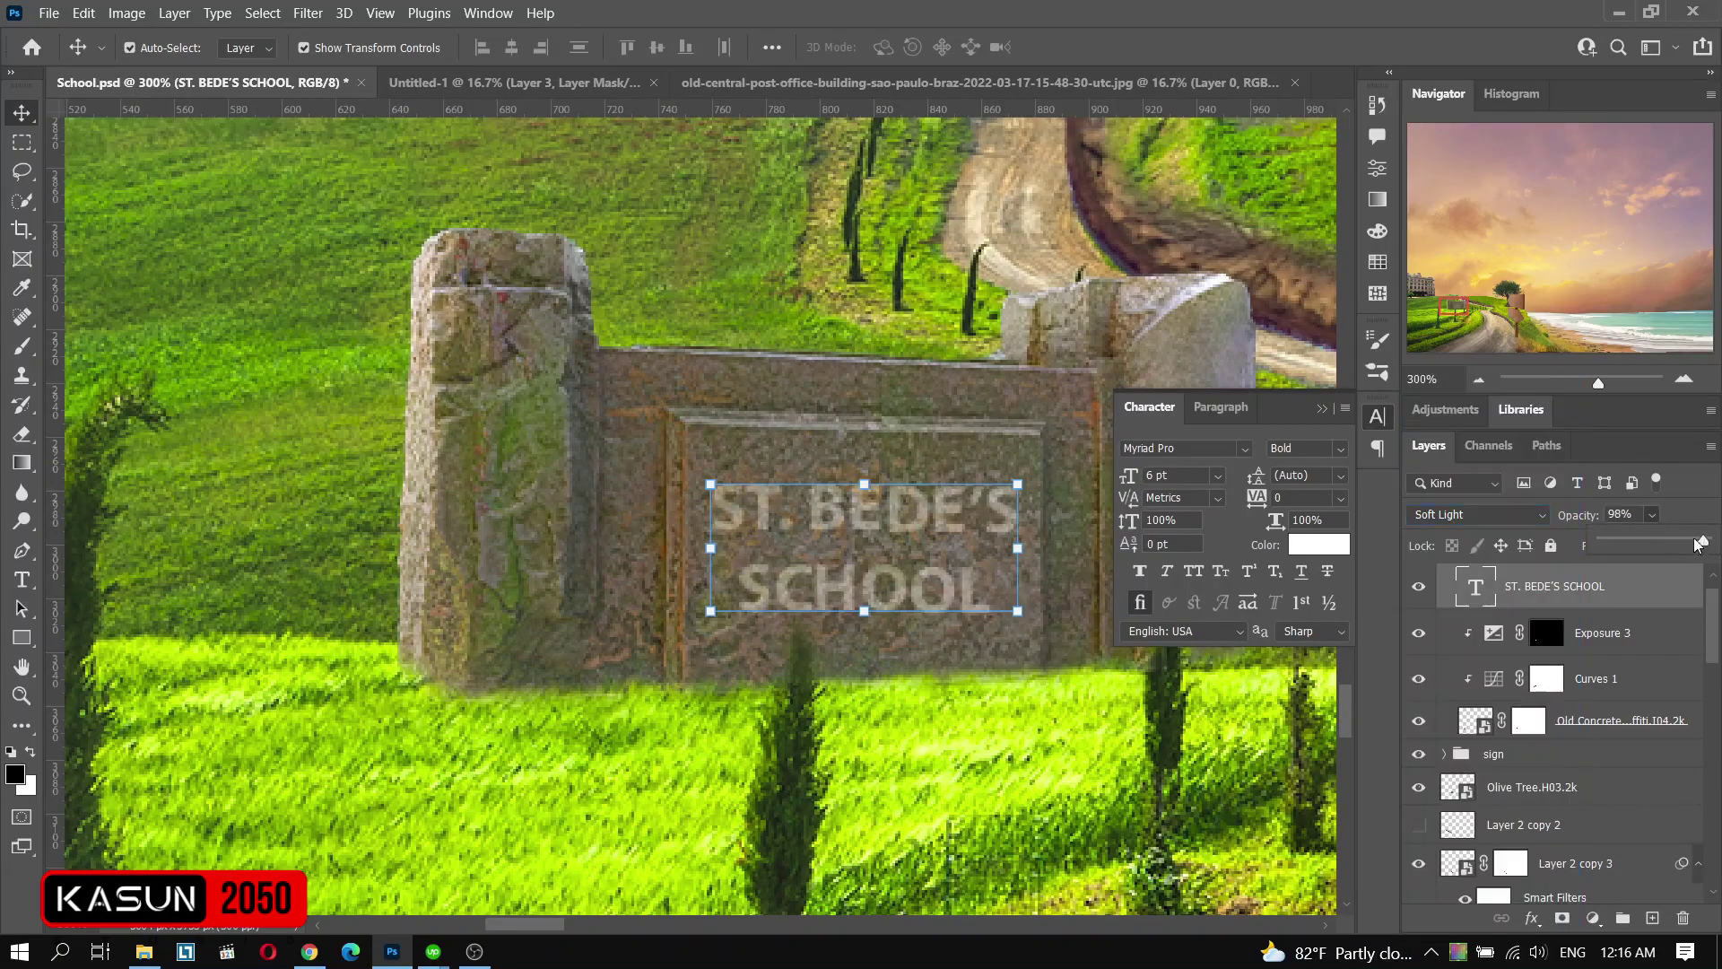
{"action": "key", "text": "ctrl+minus"}
{"action": "key", "text": "ctrl+minus"}
{"action": "left_click", "coordinate": [1478, 514]}
{"action": "left_click", "coordinate": [1542, 597]}
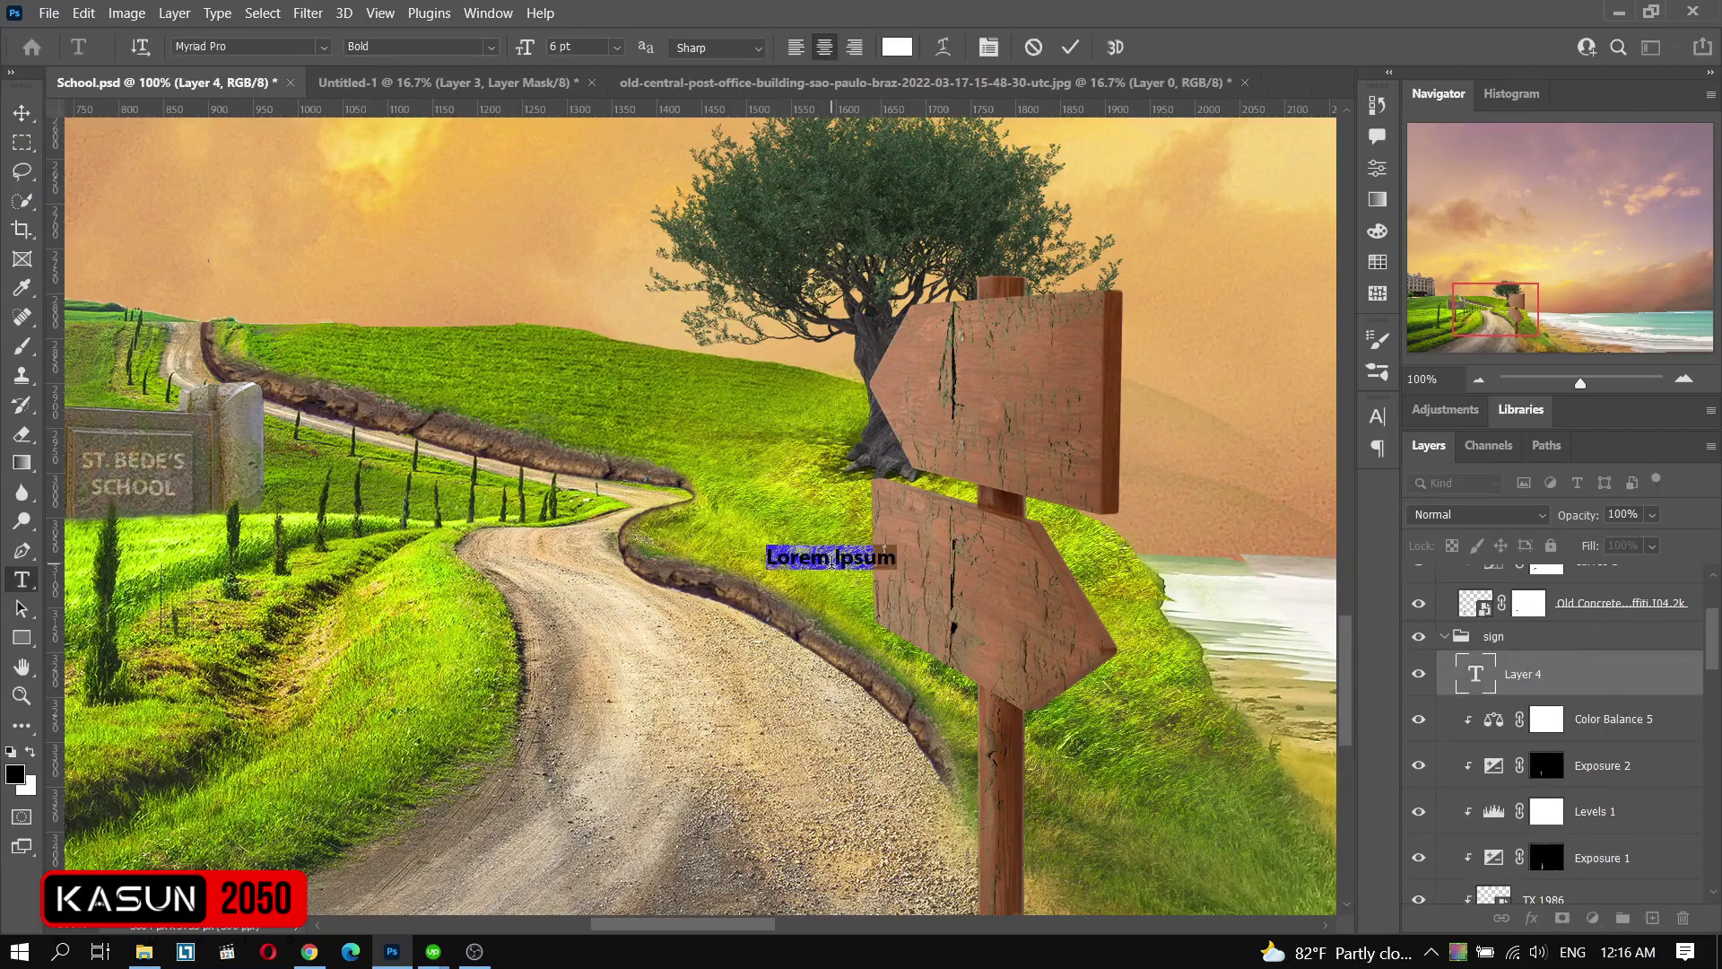
- Enlarge, rotate and place the TOWN text on the lower arrow board
{"action": "key", "text": "ctrl+t"}
{"action": "mouse_move", "coordinate": [830, 556]}
{"action": "left_mouse_down"}
{"action": "mouse_move", "coordinate": [897, 507]}
{"action": "mouse_move", "coordinate": [1082, 628]}
{"action": "left_mouse_up"}
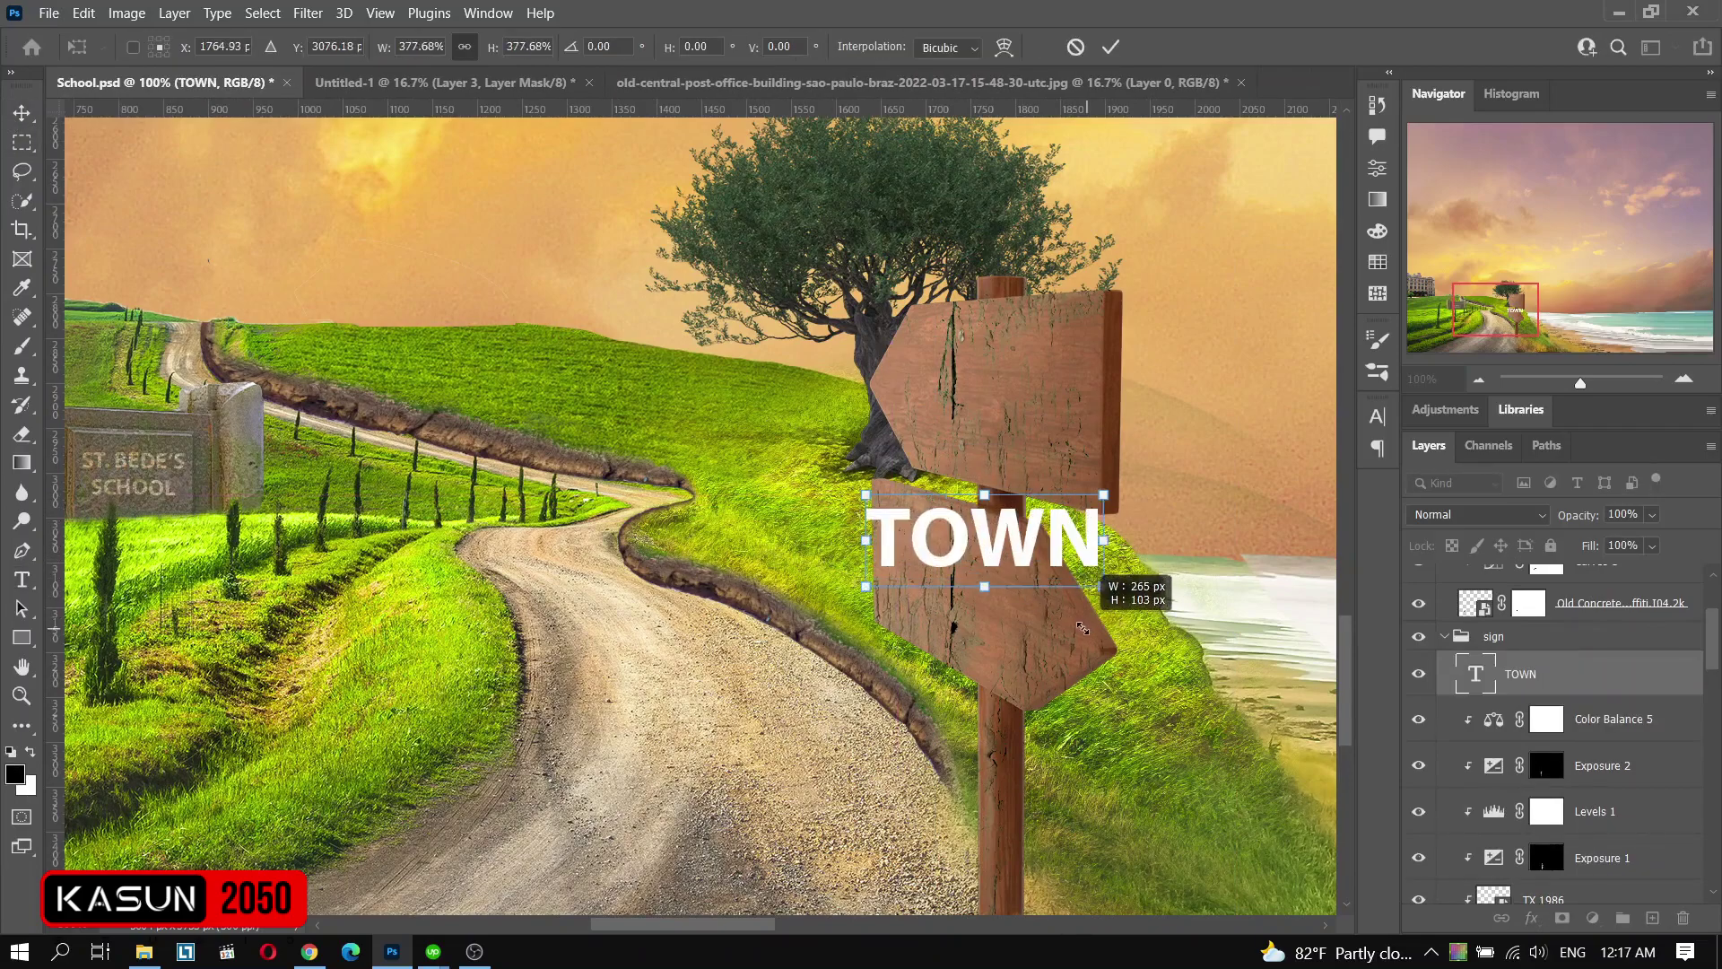
{"action": "left_click_drag", "start_coordinate": [1128, 523], "coordinate": [1122, 547]}
{"action": "left_click_drag", "start_coordinate": [982, 538], "coordinate": [969, 592]}
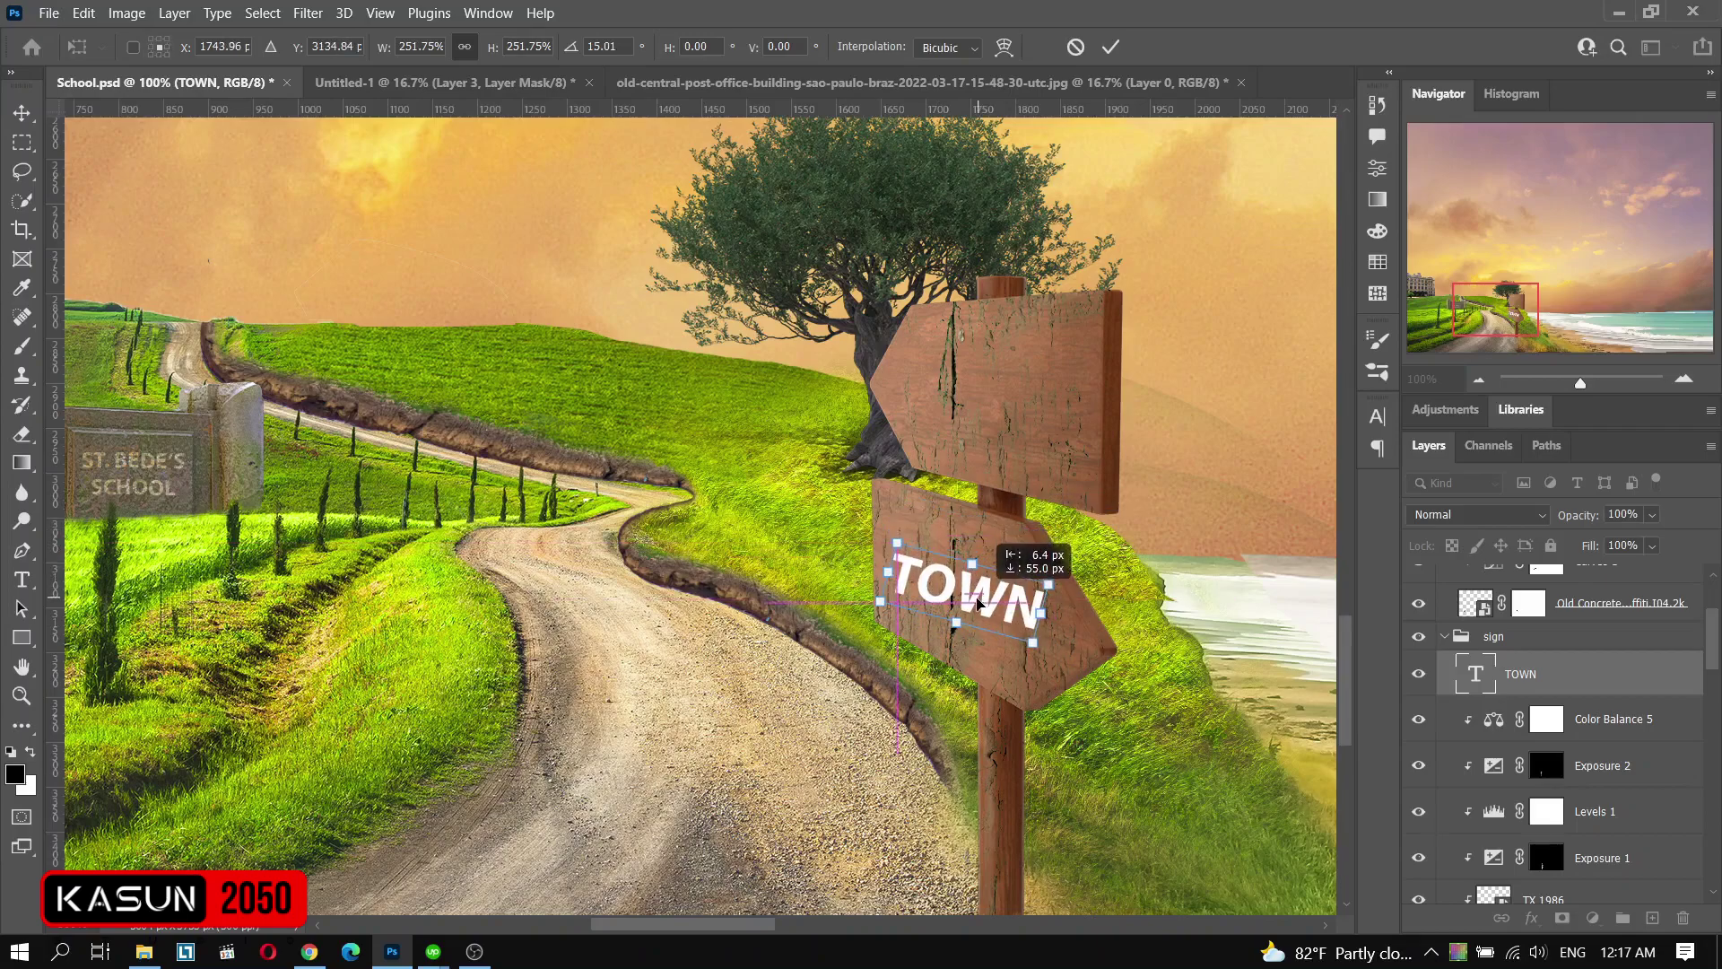
{"action": "left_click_drag", "start_coordinate": [979, 603], "coordinate": [958, 596]}
{"action": "key", "text": "Return"}
- Duplicate TOWN onto the upper board and change the copy's wording to SCHOOL
{"action": "left_click_drag", "start_coordinate": [1002, 411], "coordinate": [1003, 412]}
{"action": "key", "text": "ctrl+t"}
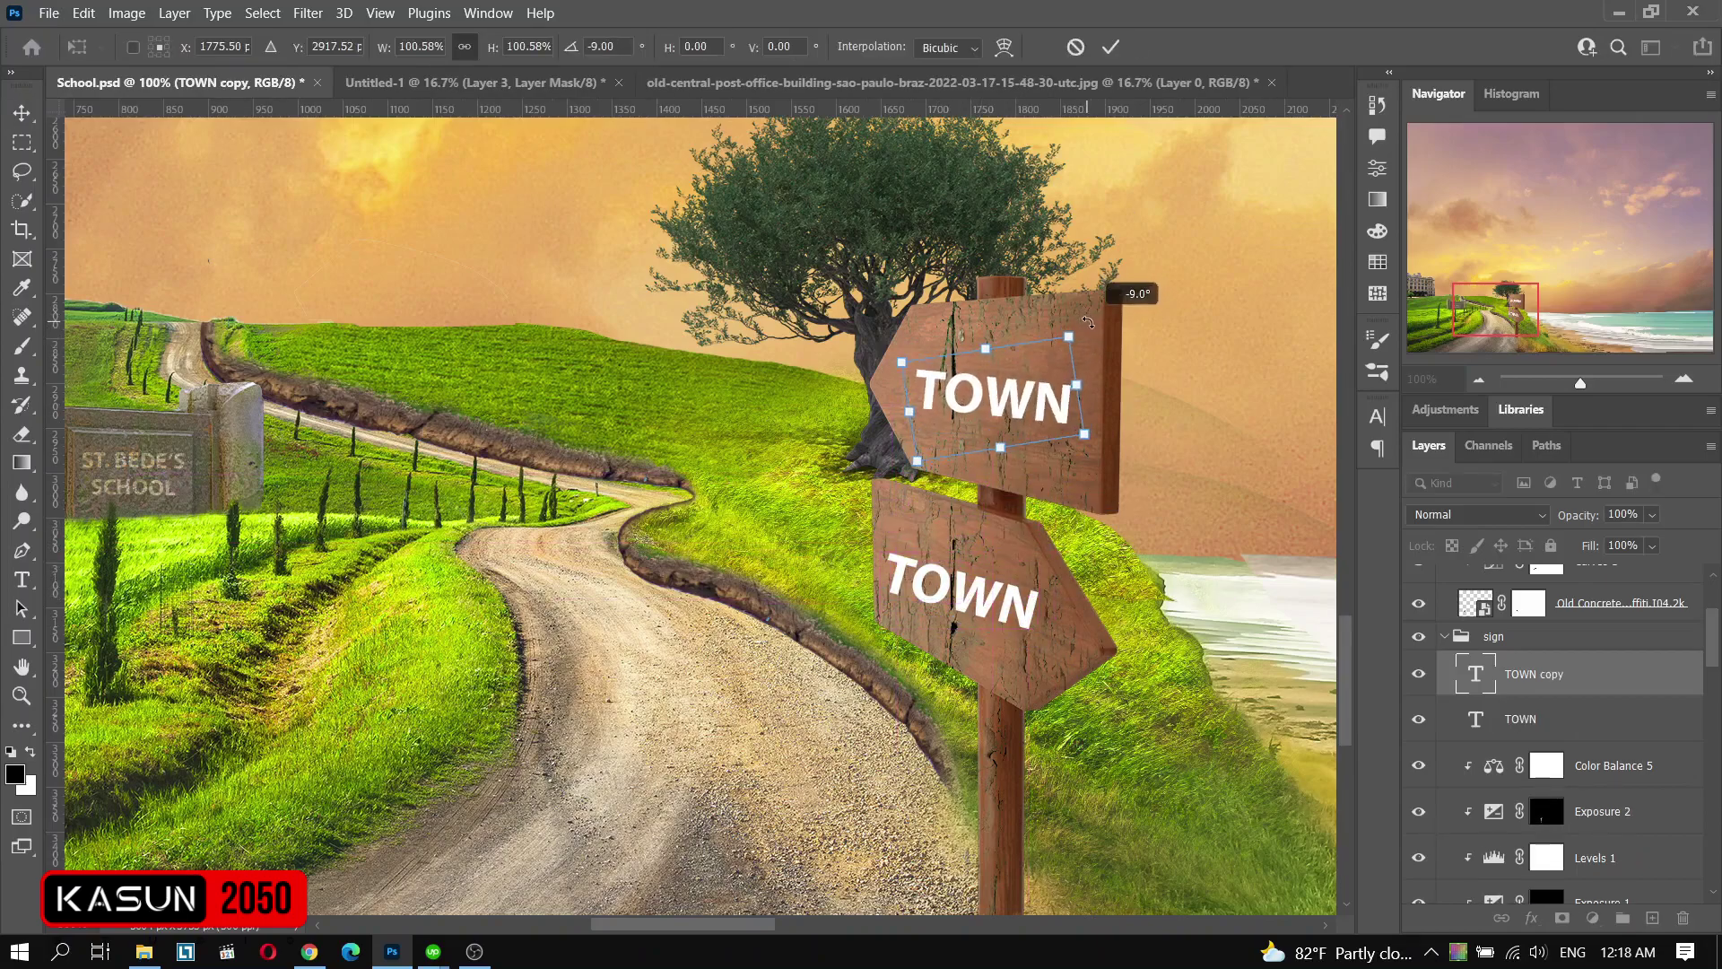
{"action": "key", "text": "Return"}
{"action": "key", "text": "t"}
{"action": "left_click", "coordinate": [977, 390]}
{"action": "type", "text": "SCHOOL"}
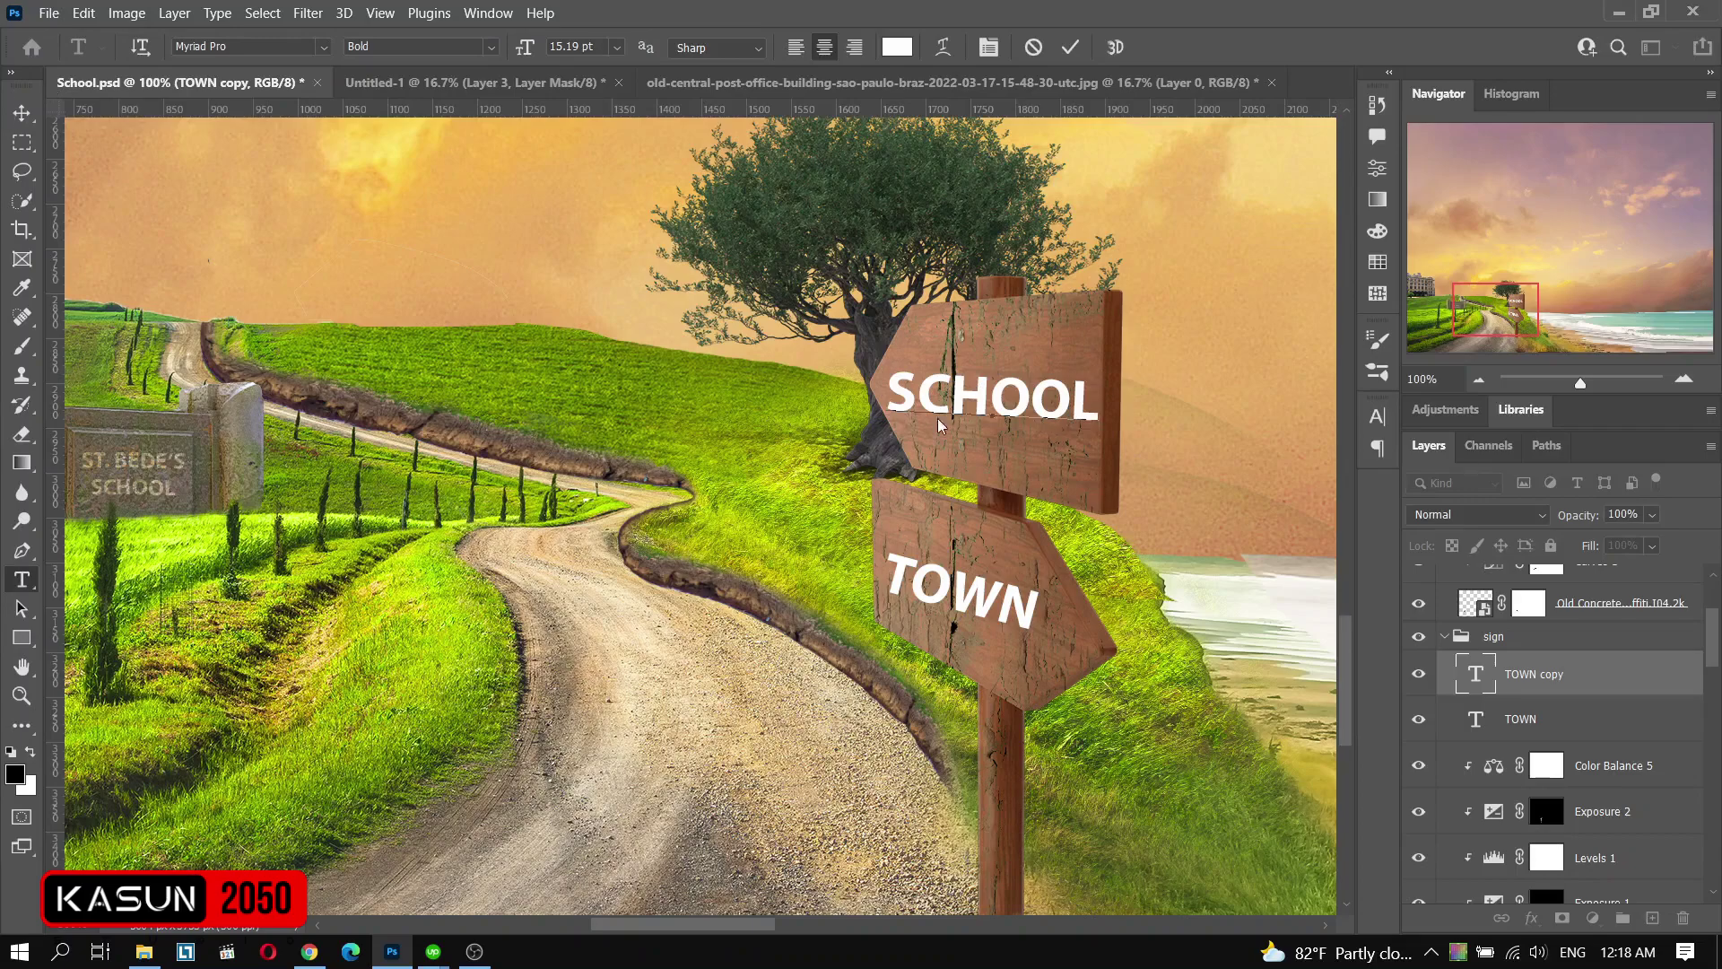
{"action": "left_click", "coordinate": [22, 113]}
- Make SCHOOL bold condensed and TOWN bold condensed italic
{"action": "left_click", "coordinate": [1378, 416]}
{"action": "left_click", "coordinate": [1307, 448]}
{"action": "left_click", "coordinate": [1332, 506]}
{"action": "left_click", "coordinate": [1520, 718]}
{"action": "left_click", "coordinate": [1307, 448]}
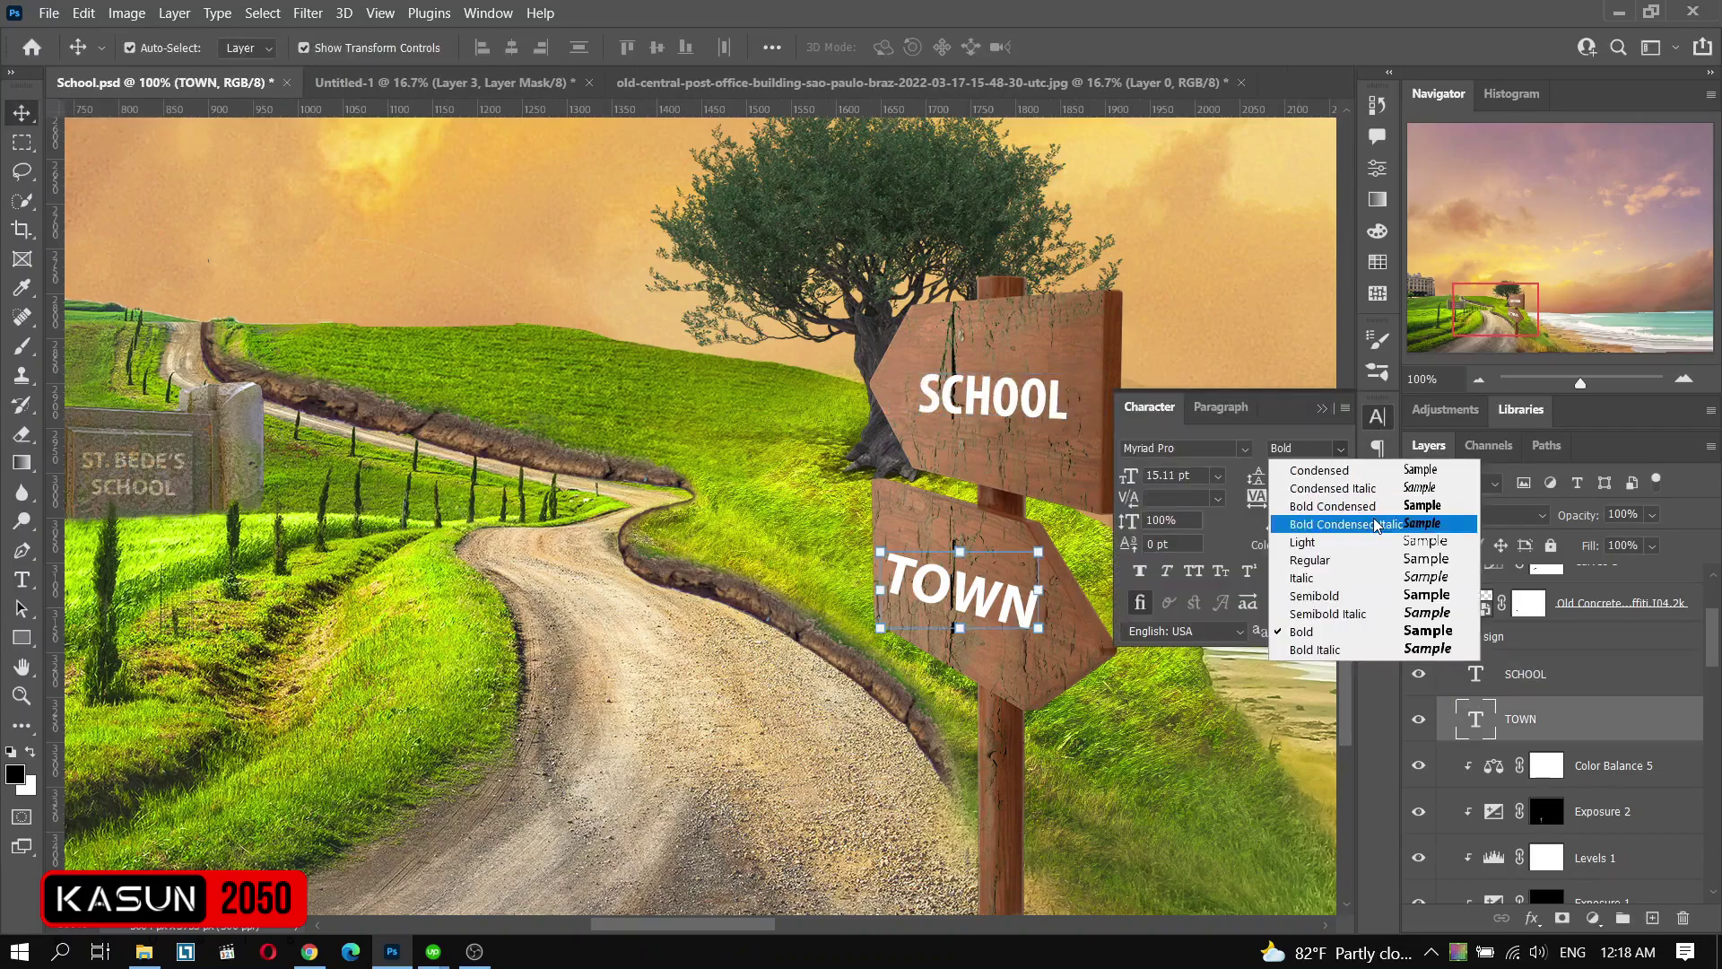
{"action": "left_click", "coordinate": [1378, 524]}
{"action": "left_click", "coordinate": [1525, 673]}
{"action": "left_click", "coordinate": [1520, 719]}
- Scale SCHOOL and TOWN together and shift them left and down onto the boards
{"action": "left_click", "coordinate": [83, 13]}
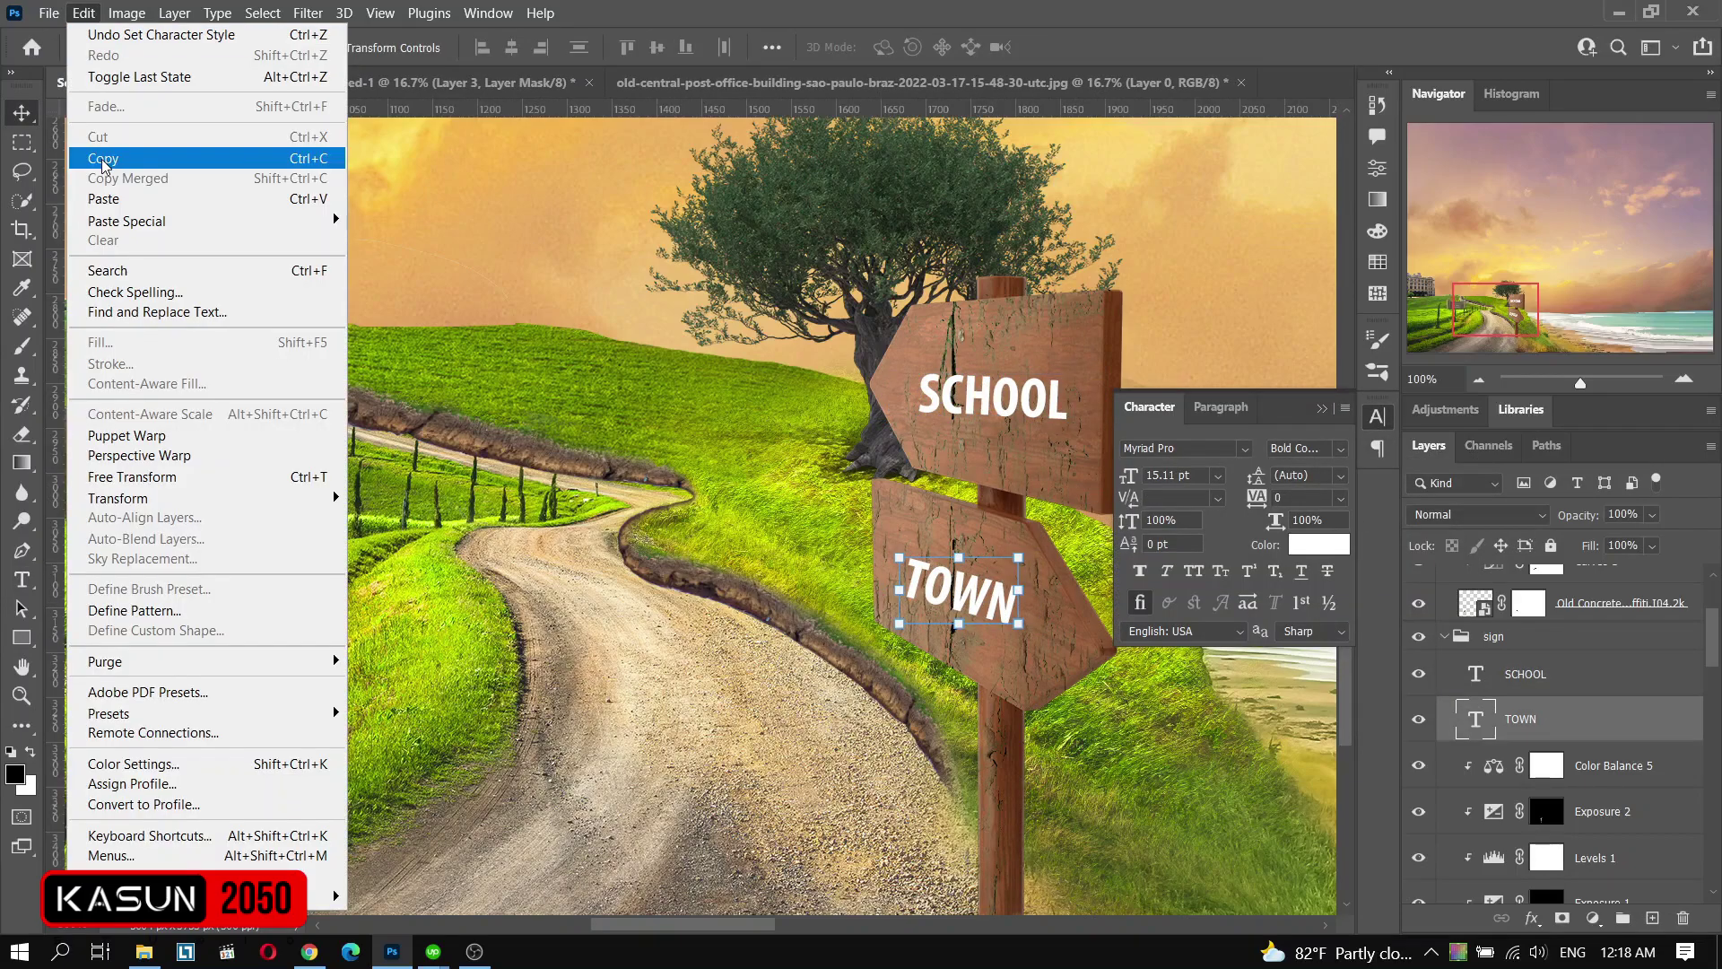
{"action": "left_click", "coordinate": [103, 158]}
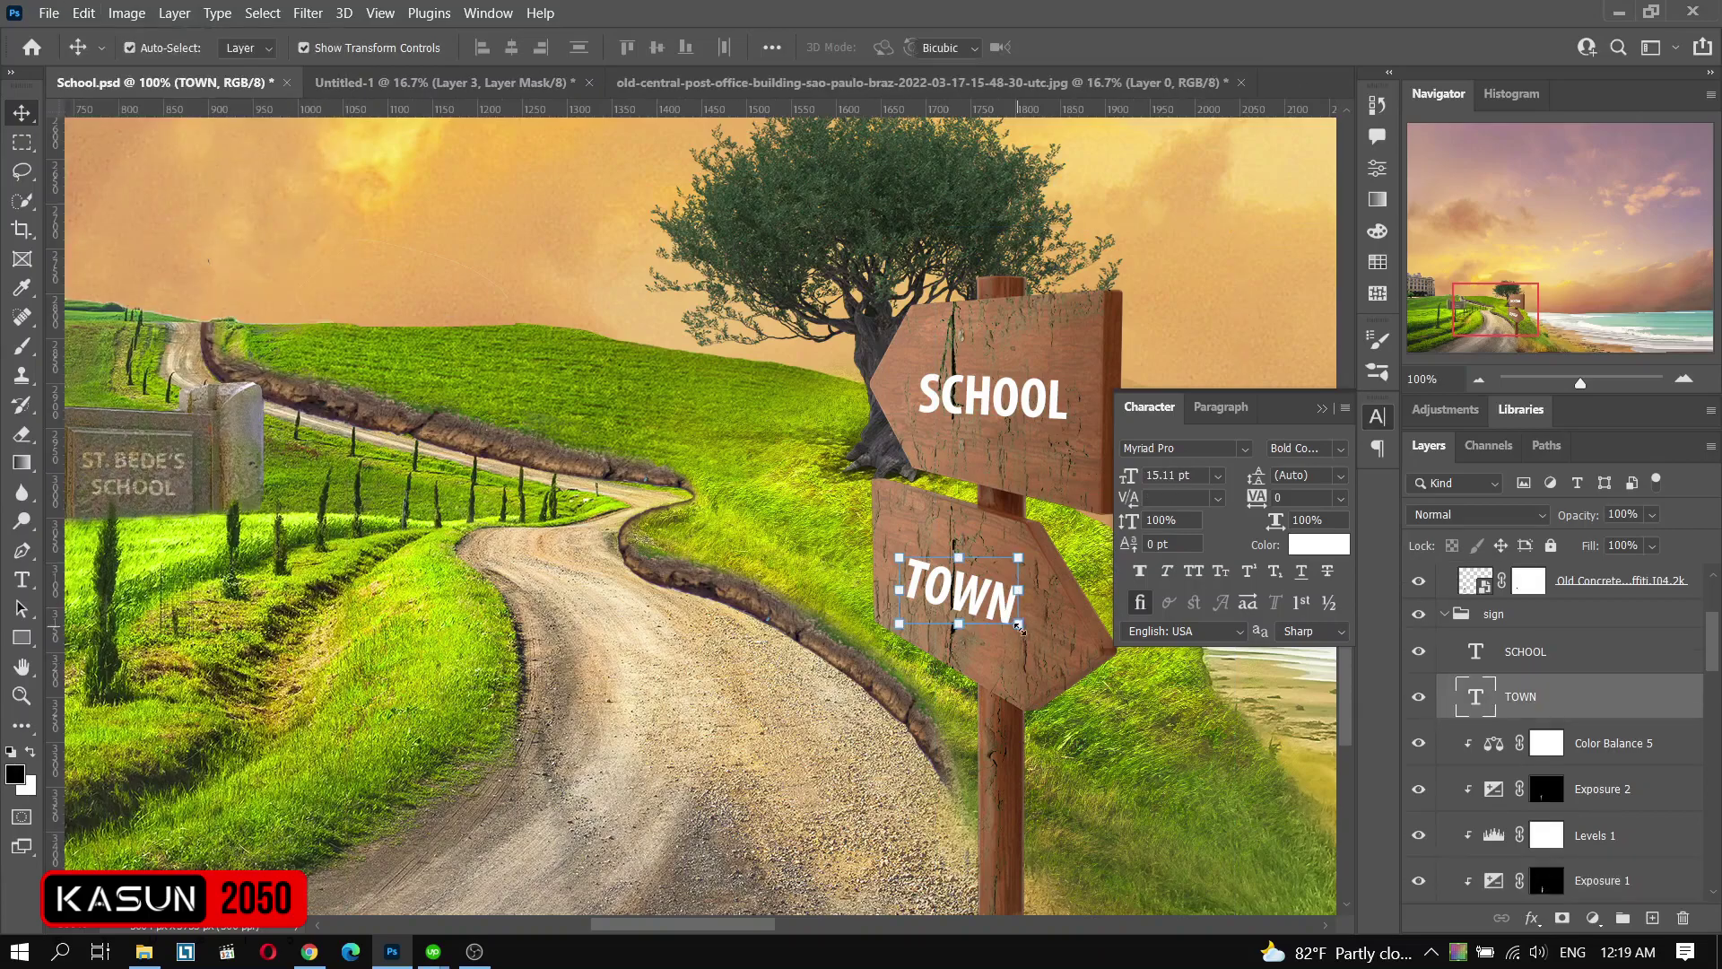
{"action": "key", "text": "ctrl+t"}
{"action": "left_click_drag", "start_coordinate": [1086, 499], "coordinate": [1127, 499]}
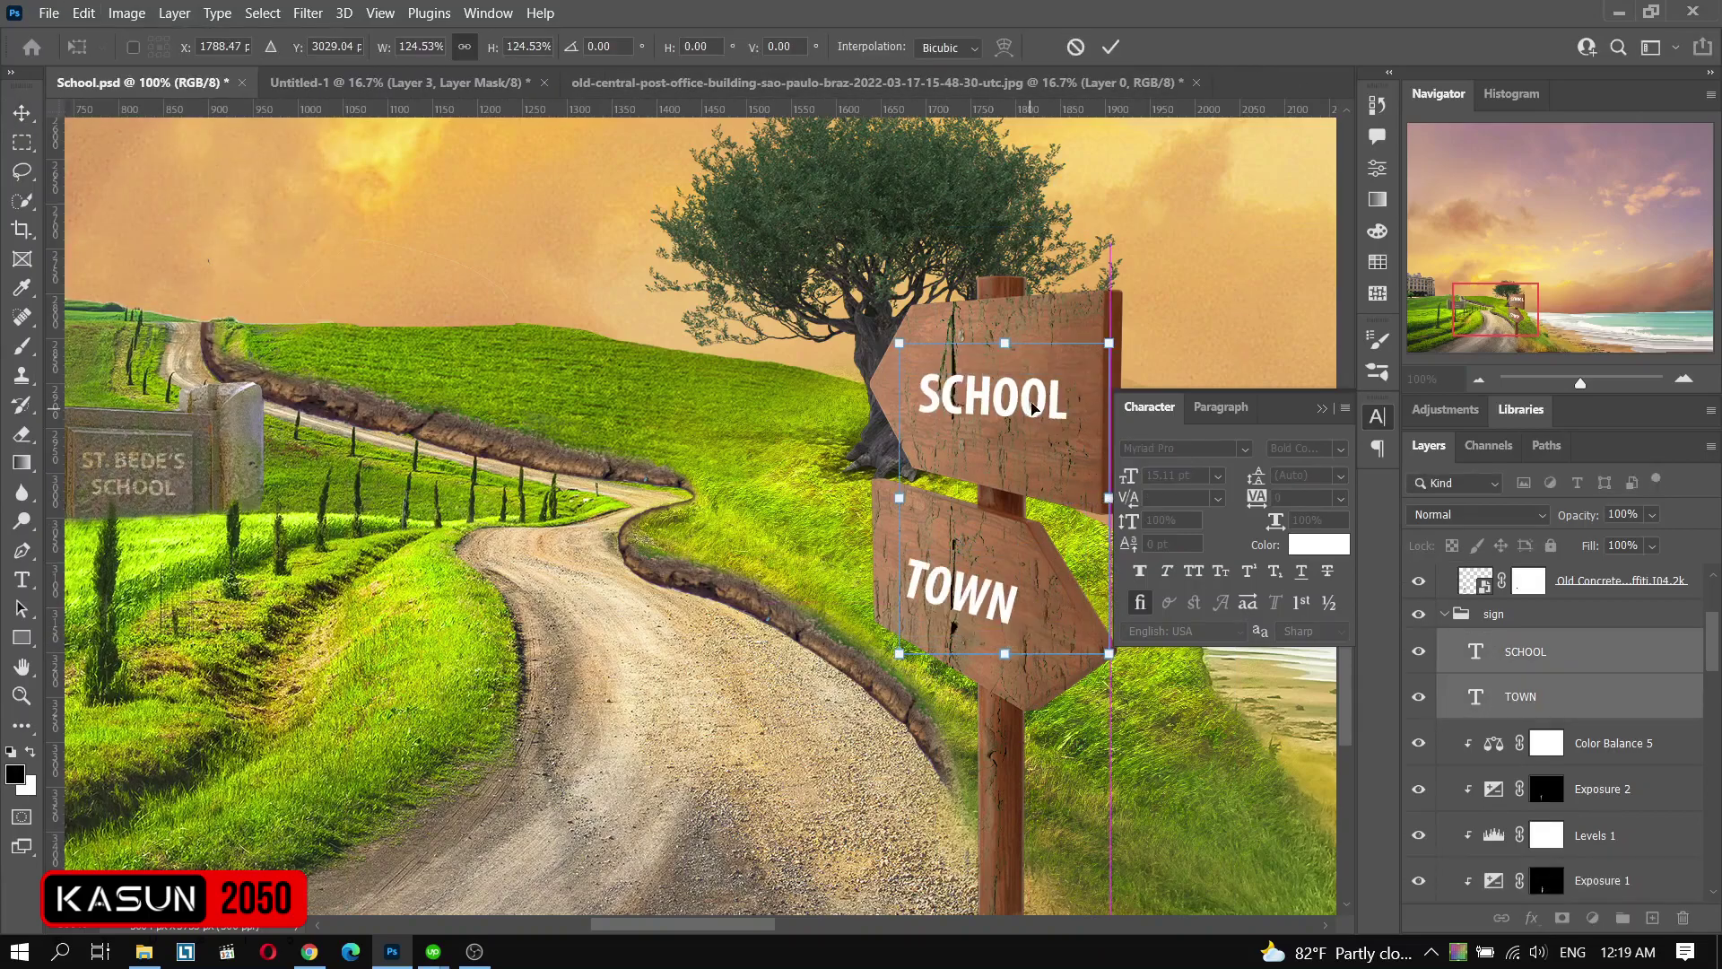
{"action": "left_click_drag", "start_coordinate": [1044, 388], "coordinate": [1020, 411]}
{"action": "key", "text": "Return"}
- Rasterize and distort TOWN, then skew SCHOOL to match its arrow board
{"action": "left_click", "coordinate": [973, 643]}
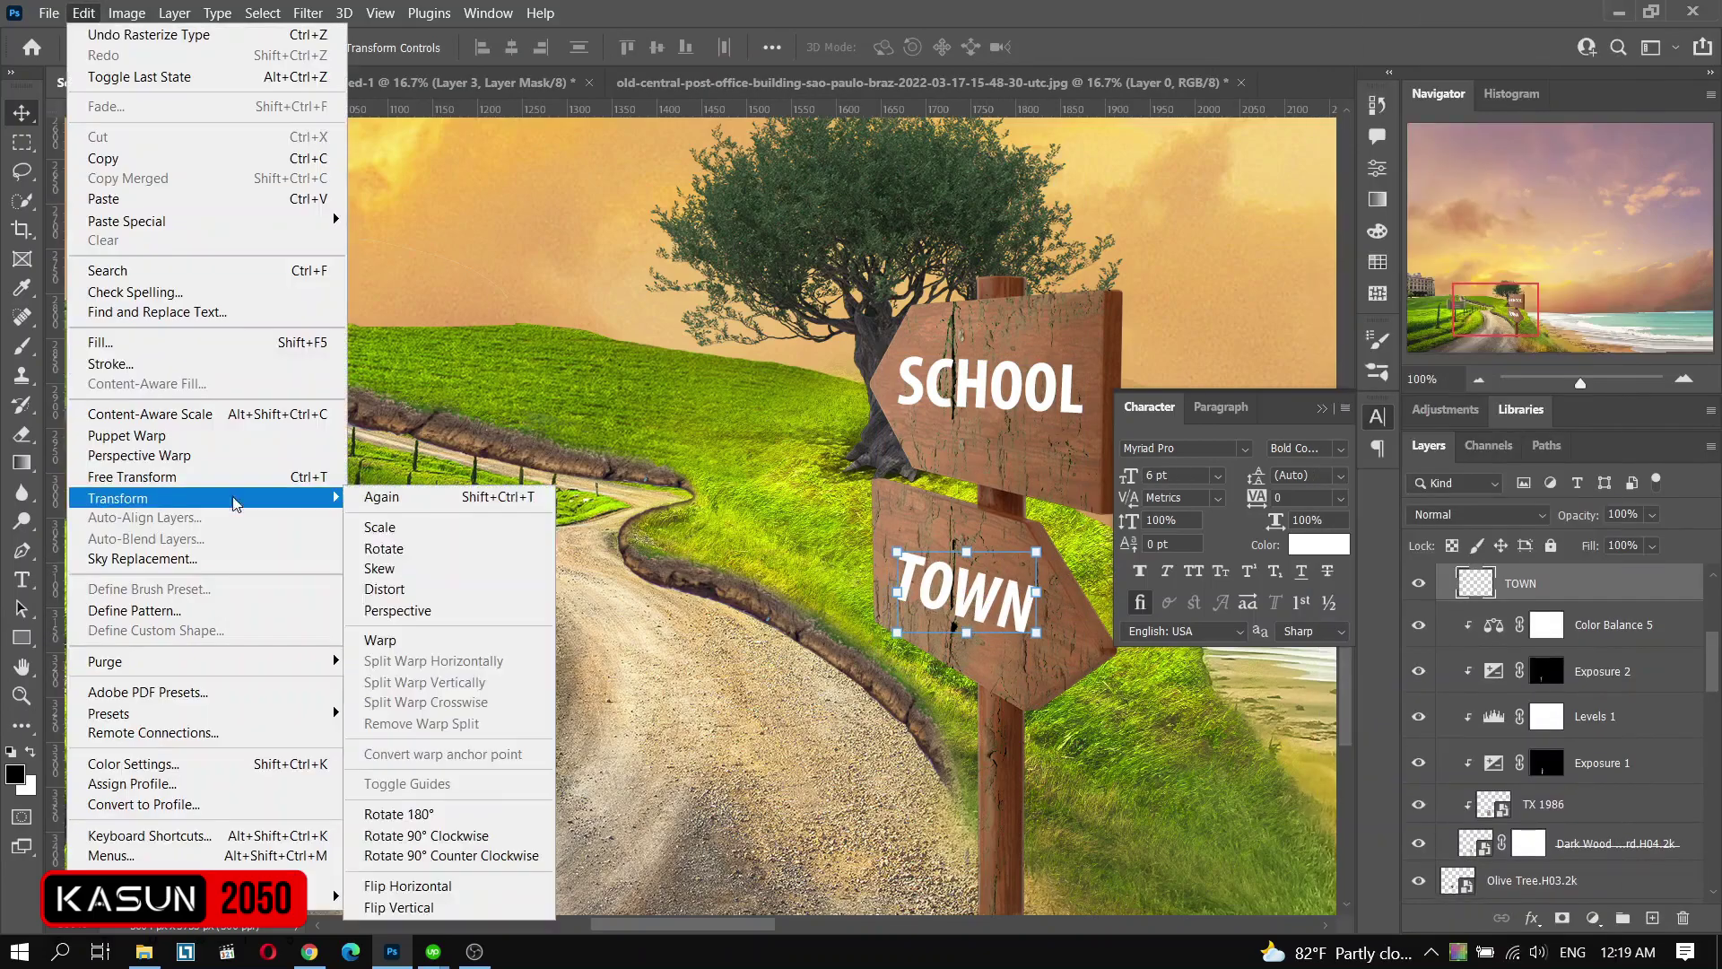
{"action": "key", "text": "ctrl+t"}
{"action": "key", "text": "Return"}
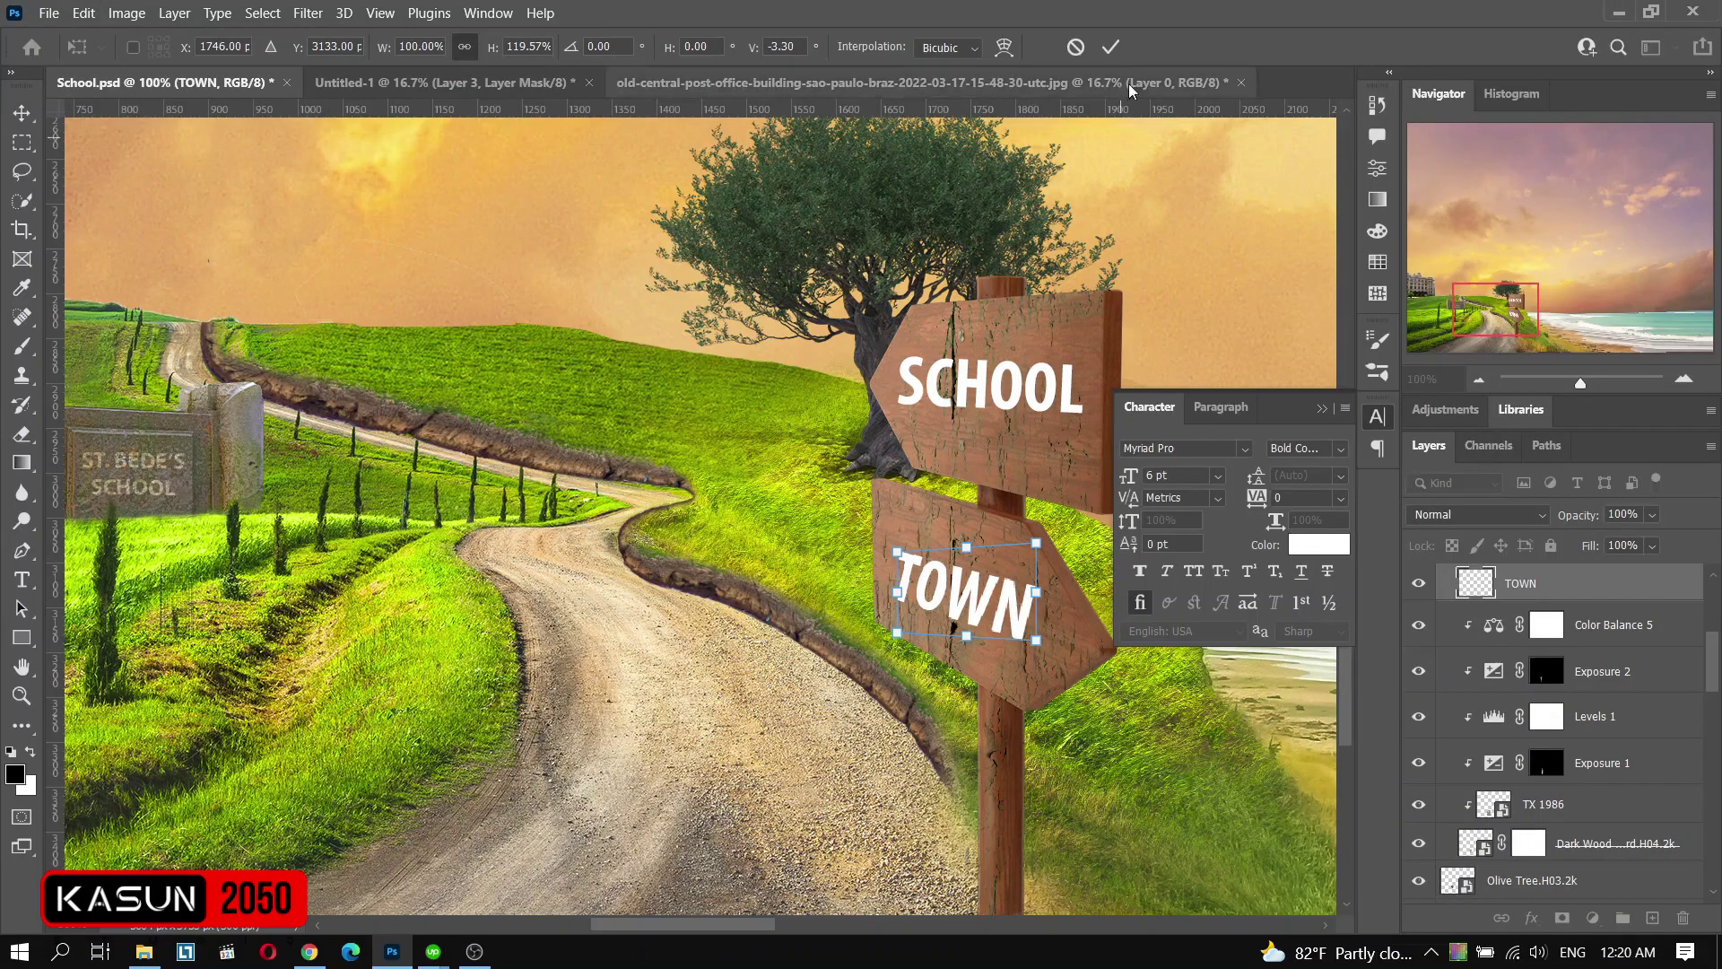
{"action": "left_click", "coordinate": [986, 385]}
{"action": "left_click", "coordinate": [83, 13]}
{"action": "left_click", "coordinate": [489, 599]}
{"action": "left_click_drag", "start_coordinate": [1081, 421], "coordinate": [1083, 428]}
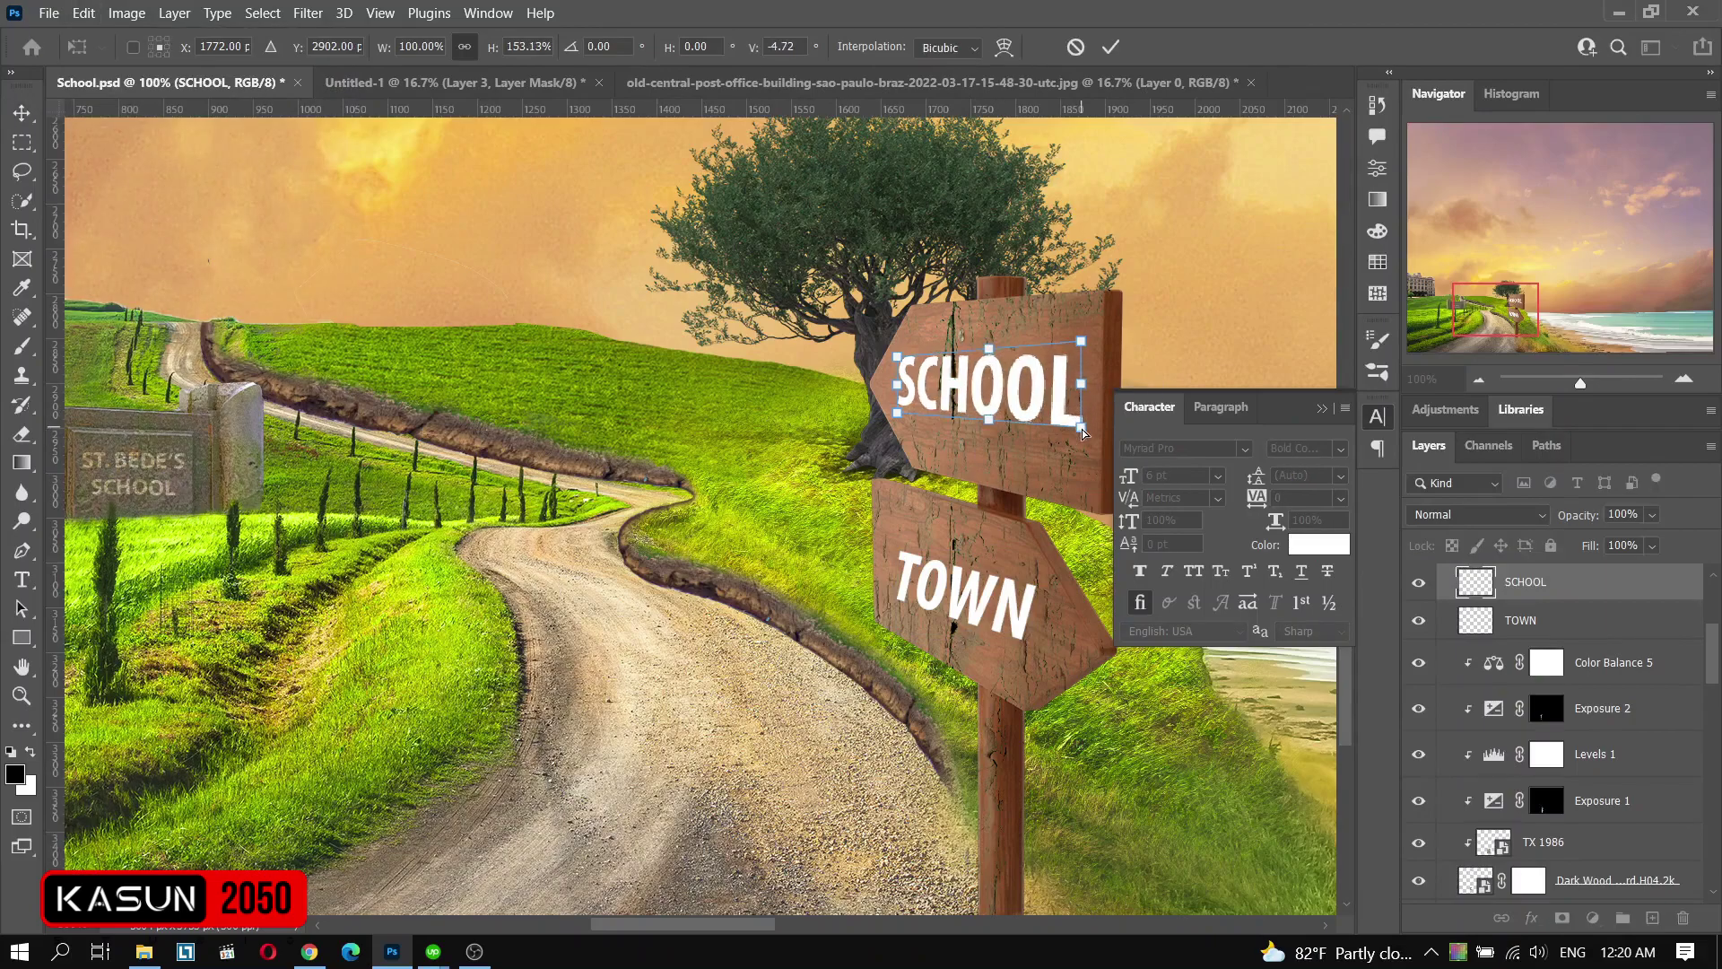
{"action": "key", "text": "Return"}
- Set the SCHOOL and TOWN layers to a soft blend mode so they merge with the wood
{"action": "left_click", "coordinate": [1478, 514]}
{"action": "left_click", "coordinate": [1480, 654]}
{"action": "left_click", "coordinate": [1525, 620]}
{"action": "left_click", "coordinate": [1478, 514]}
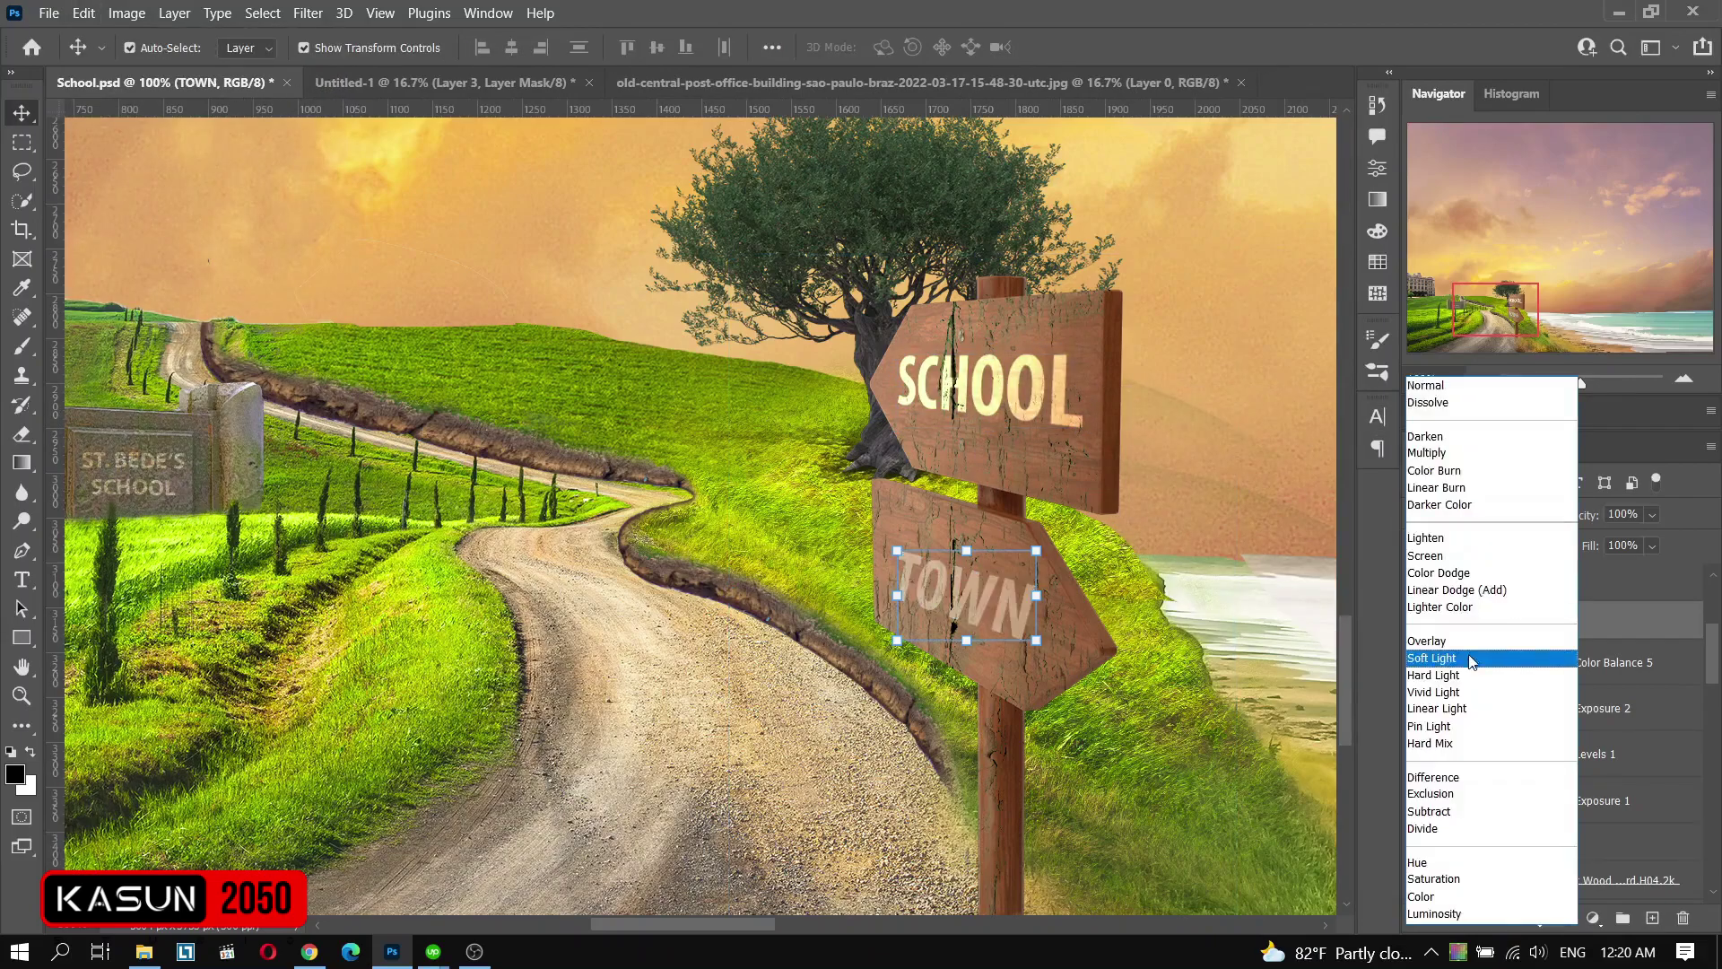
{"action": "left_click", "coordinate": [1480, 654]}
- Skew the TOWN text to follow the lower arrow's angle
{"action": "left_click", "coordinate": [991, 549]}
{"action": "scroll", "coordinate": [991, 549], "scroll_direction": "down", "scroll_amount": 3}
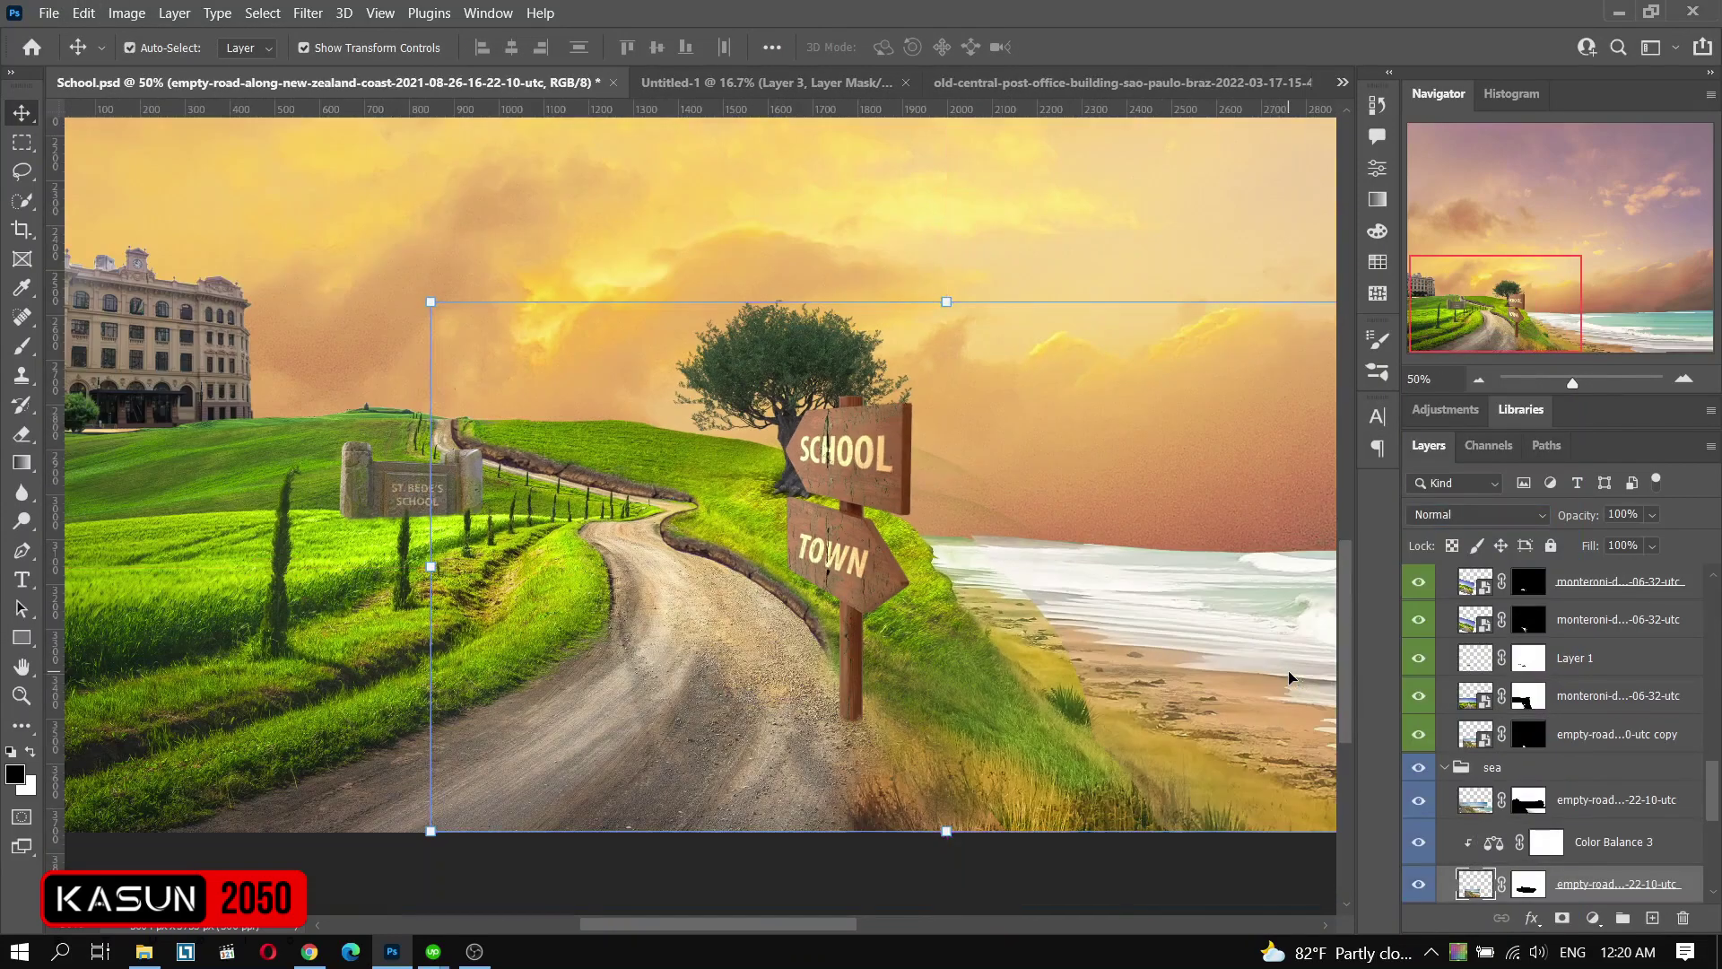
{"action": "scroll", "coordinate": [991, 548], "scroll_direction": "up", "scroll_amount": 3}
{"action": "left_click", "coordinate": [991, 549]}
{"action": "key", "text": "ctrl+t"}
{"action": "left_click_drag", "start_coordinate": [1157, 537], "coordinate": [1168, 535]}
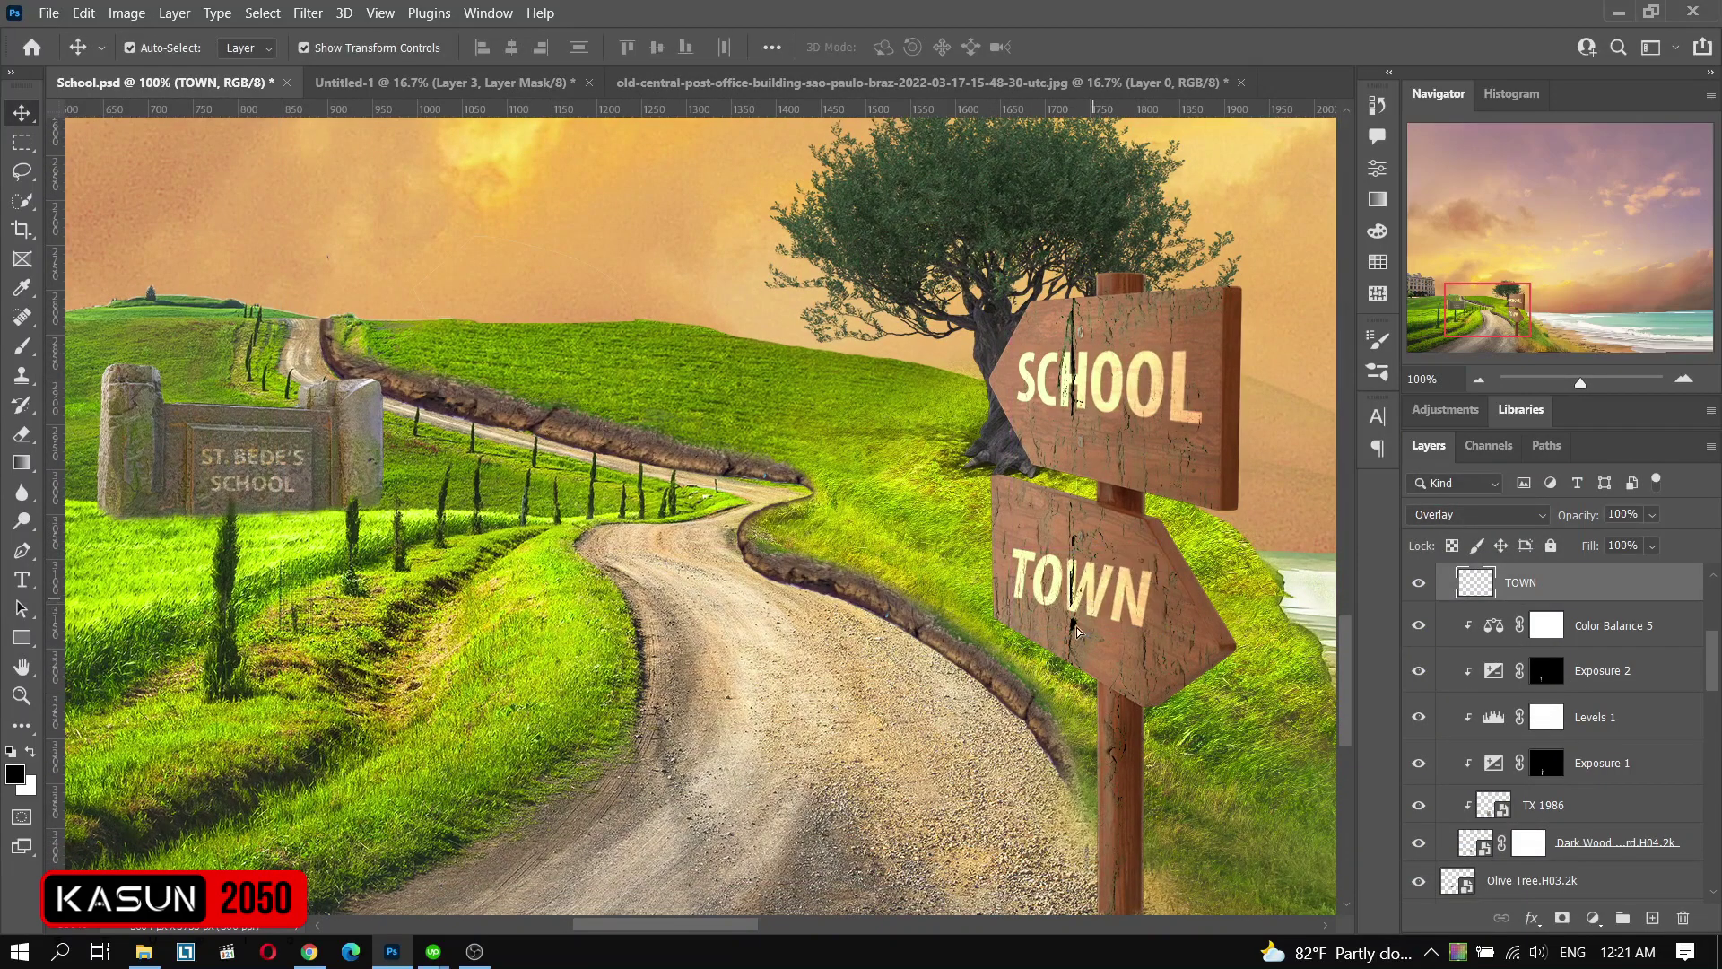
{"action": "key", "text": "ctrl+z"}
{"action": "left_click_drag", "start_coordinate": [1151, 544], "coordinate": [1153, 548]}
{"action": "left_click", "coordinate": [1110, 47]}
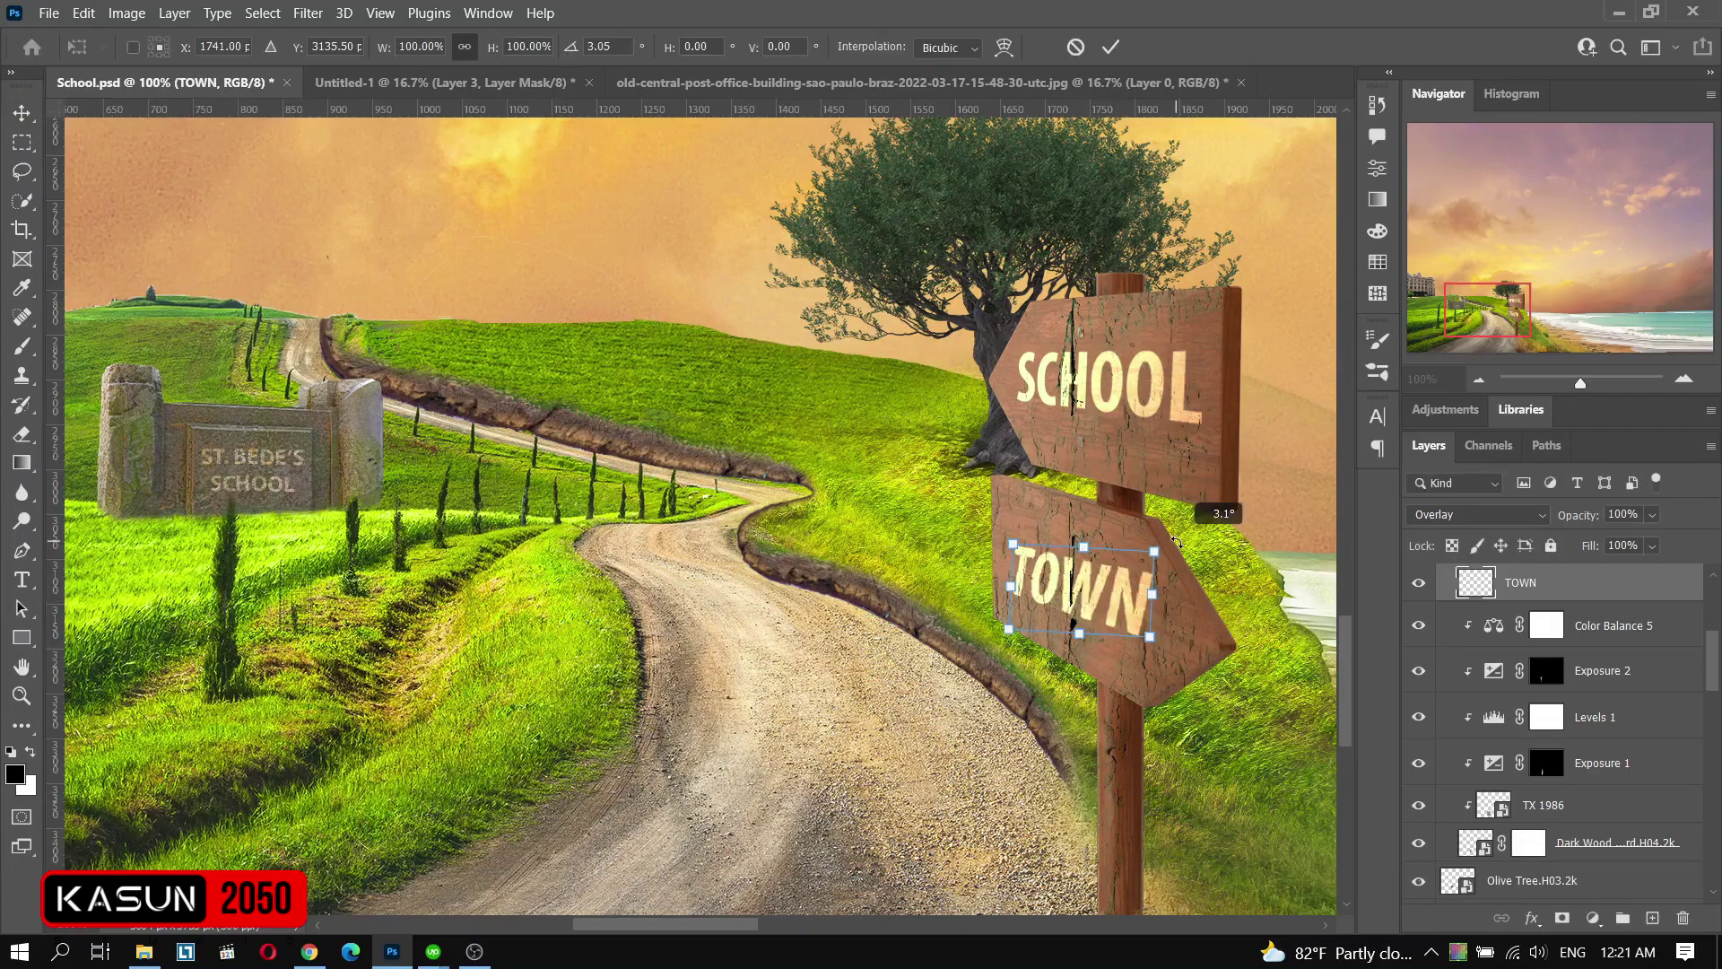
- Inspect the finished signpost lettering on the canvas
{"action": "left_click", "coordinate": [838, 560], "text": "ctrl"}
{"action": "scroll", "coordinate": [838, 559], "scroll_direction": "down", "scroll_amount": 1}
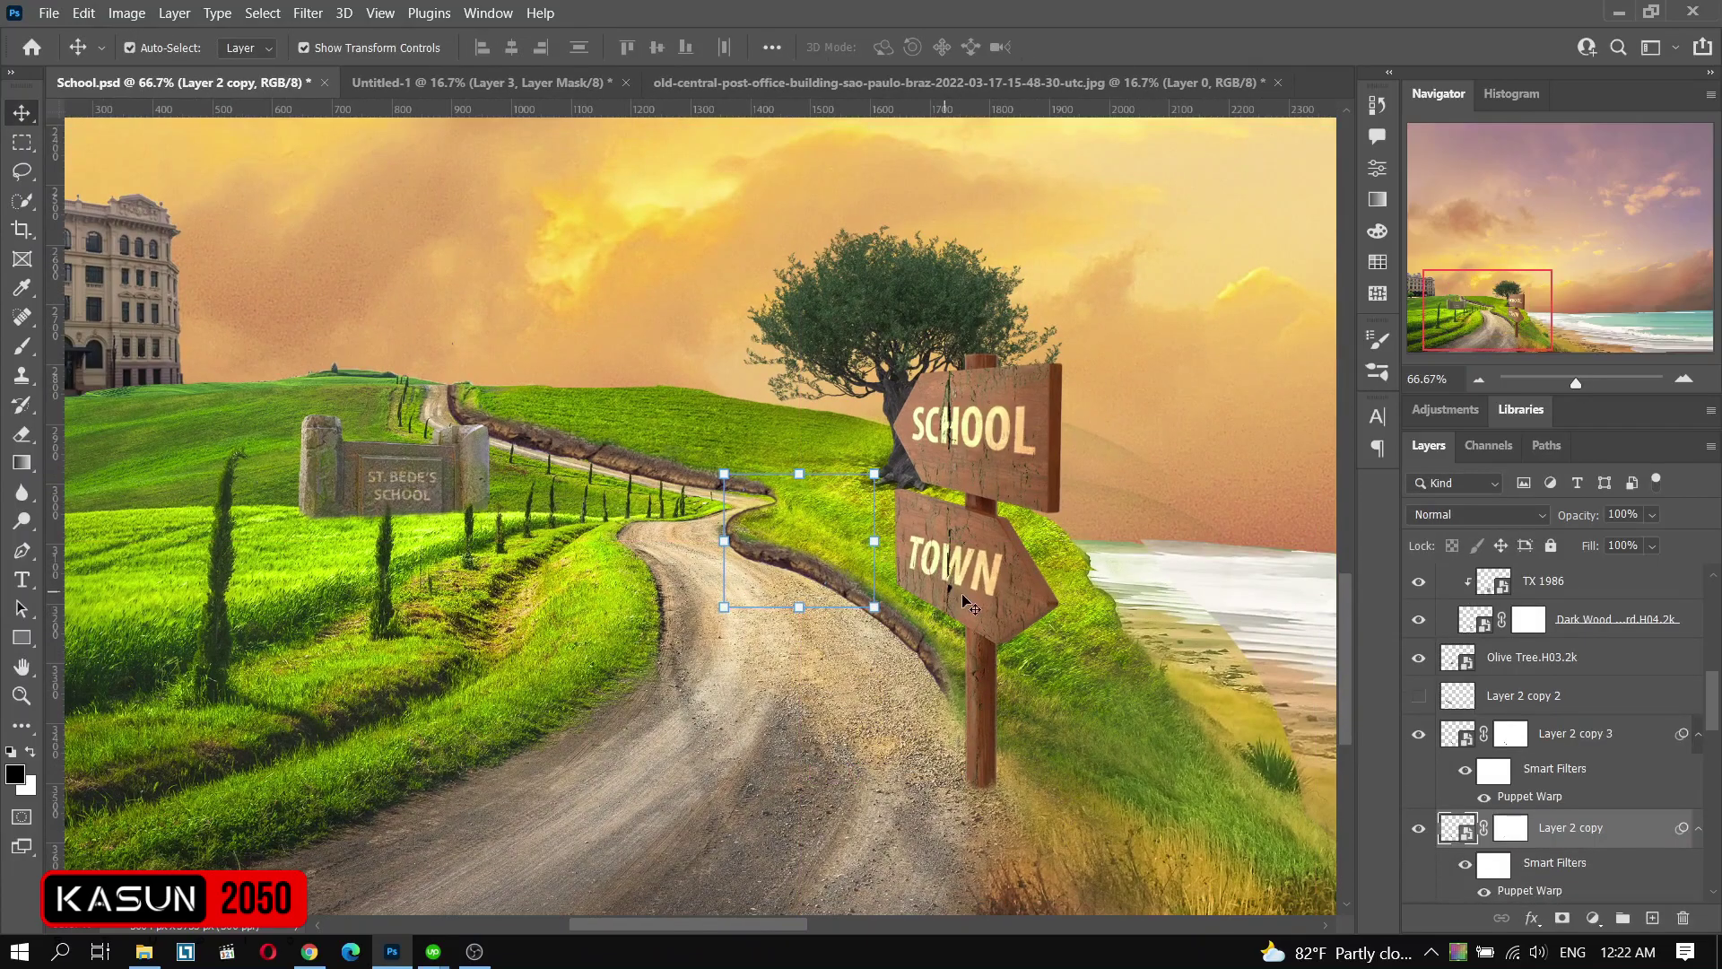
{"action": "left_click", "coordinate": [1119, 557]}
{"action": "scroll", "coordinate": [1126, 557], "scroll_direction": "down", "scroll_amount": 2}
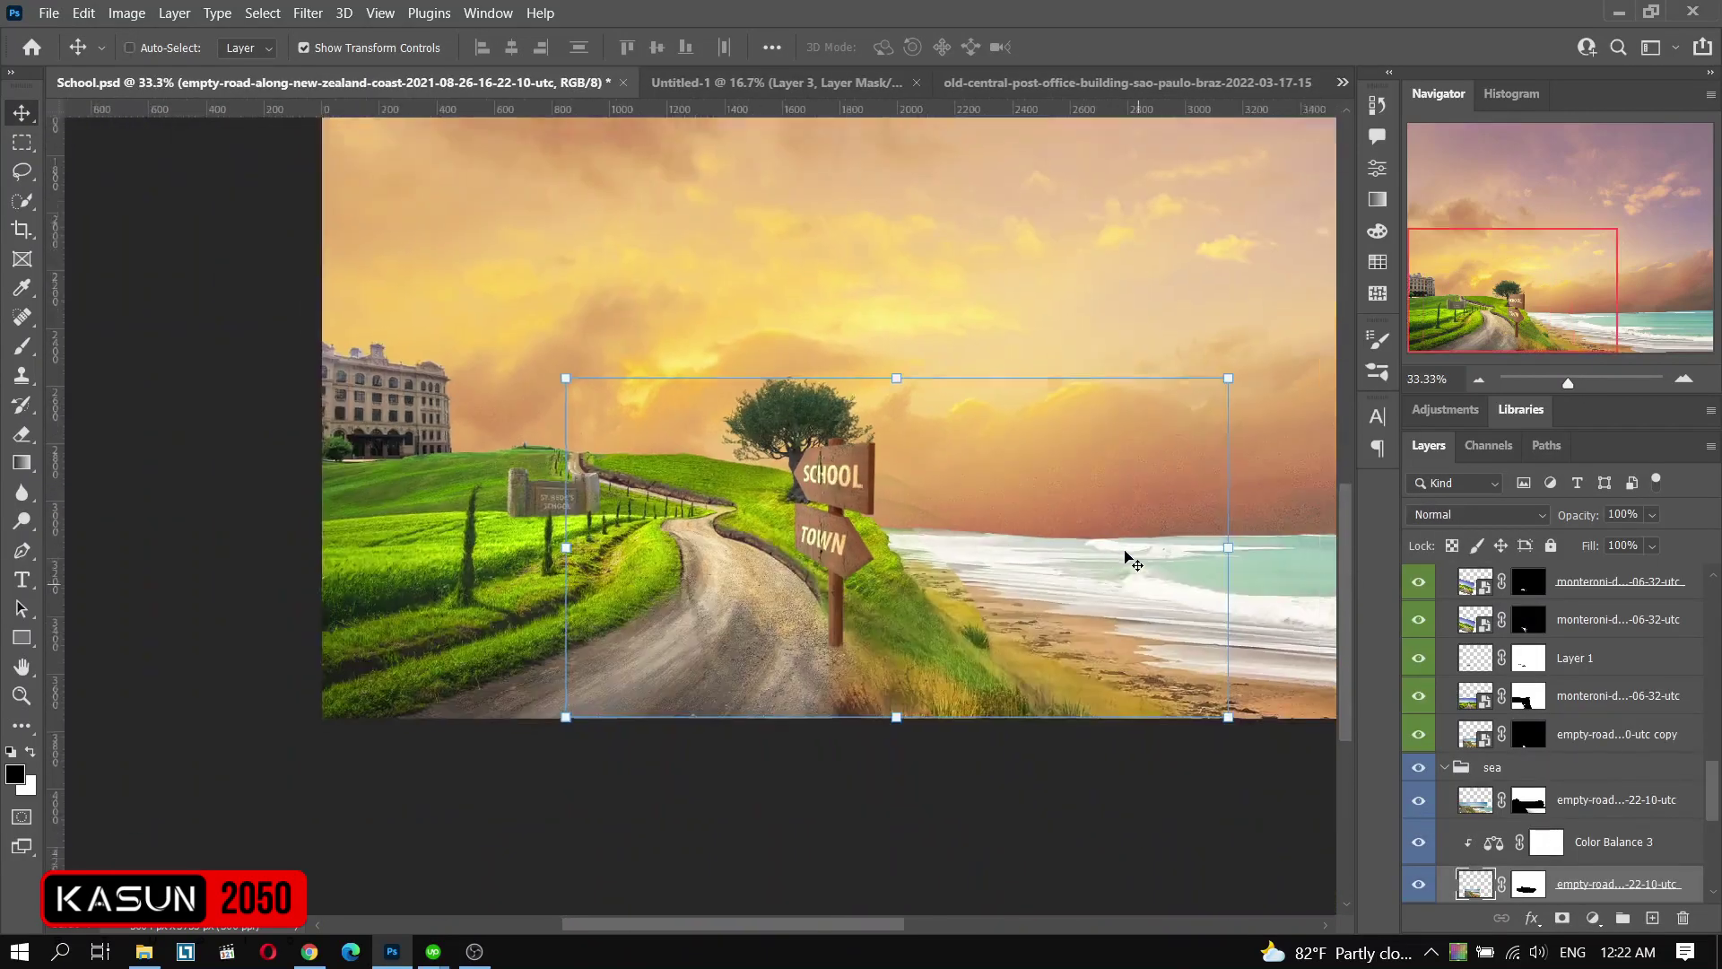
{"action": "scroll", "coordinate": [1126, 557], "scroll_direction": "up", "scroll_amount": 1}
- Select Layer 1 in the ground group and set up a brush with adjusted opacity
{"action": "left_click_drag", "start_coordinate": [750, 556], "coordinate": [791, 574]}
{"action": "scroll", "coordinate": [793, 583], "scroll_direction": "up", "scroll_amount": 3}
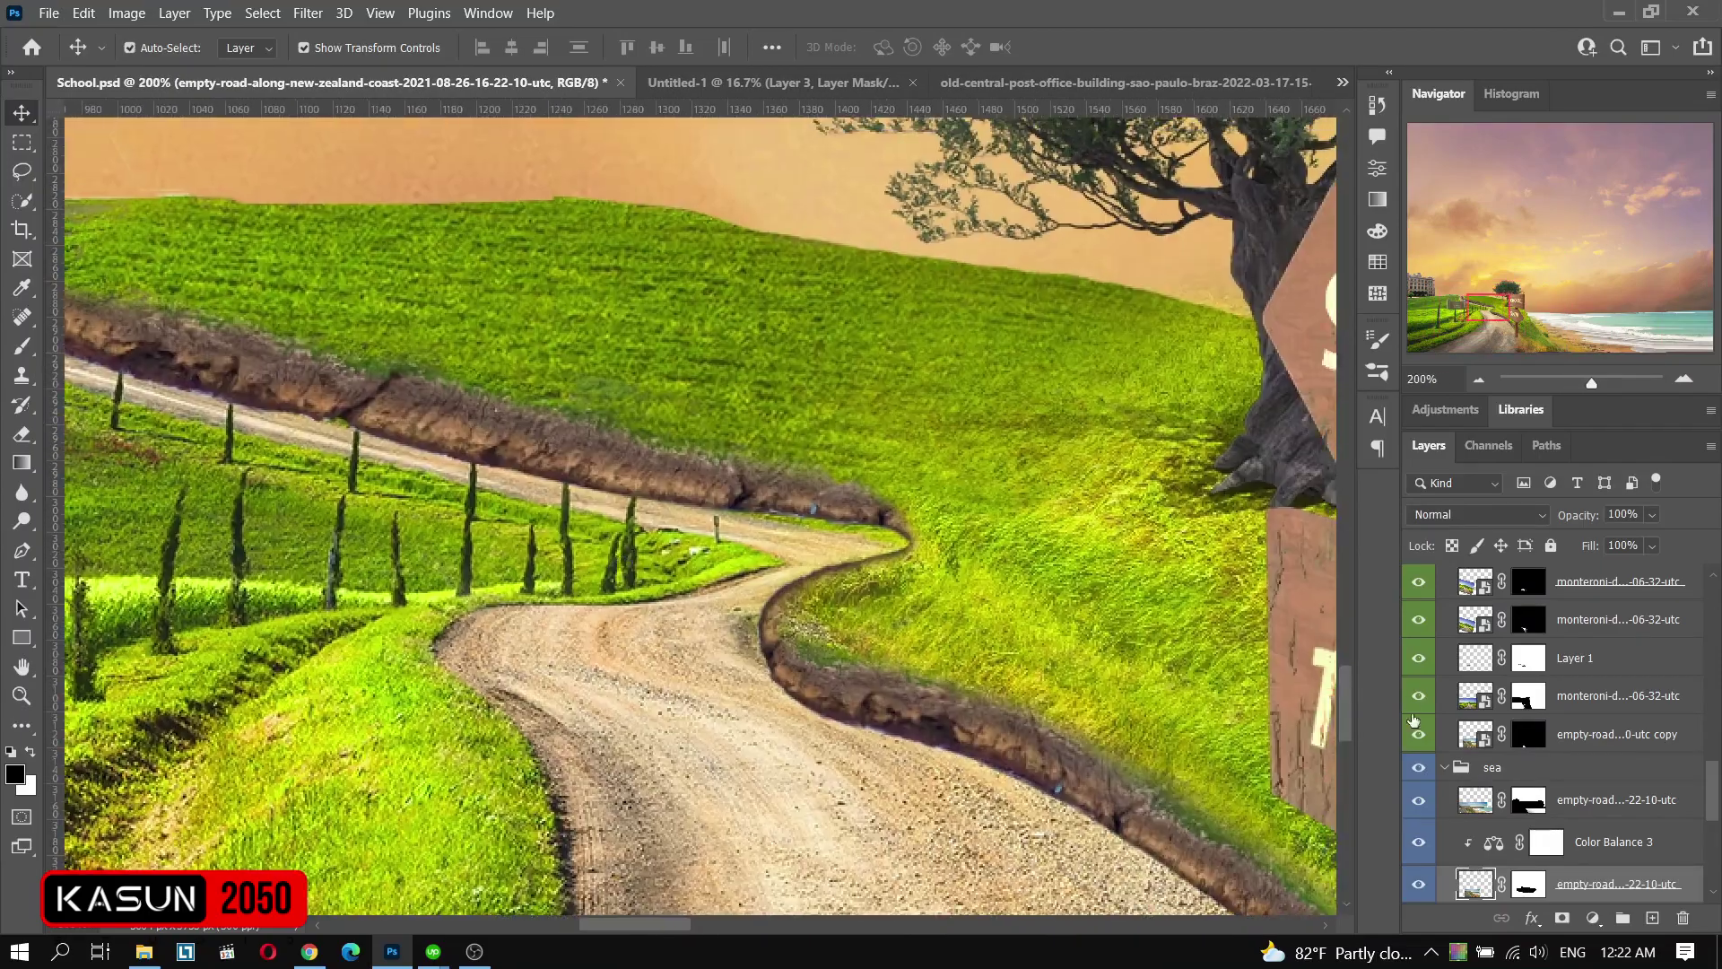
{"action": "left_click", "coordinate": [793, 583]}
{"action": "left_click_drag", "start_coordinate": [818, 365], "coordinate": [1087, 438]}
{"action": "key", "text": "b"}
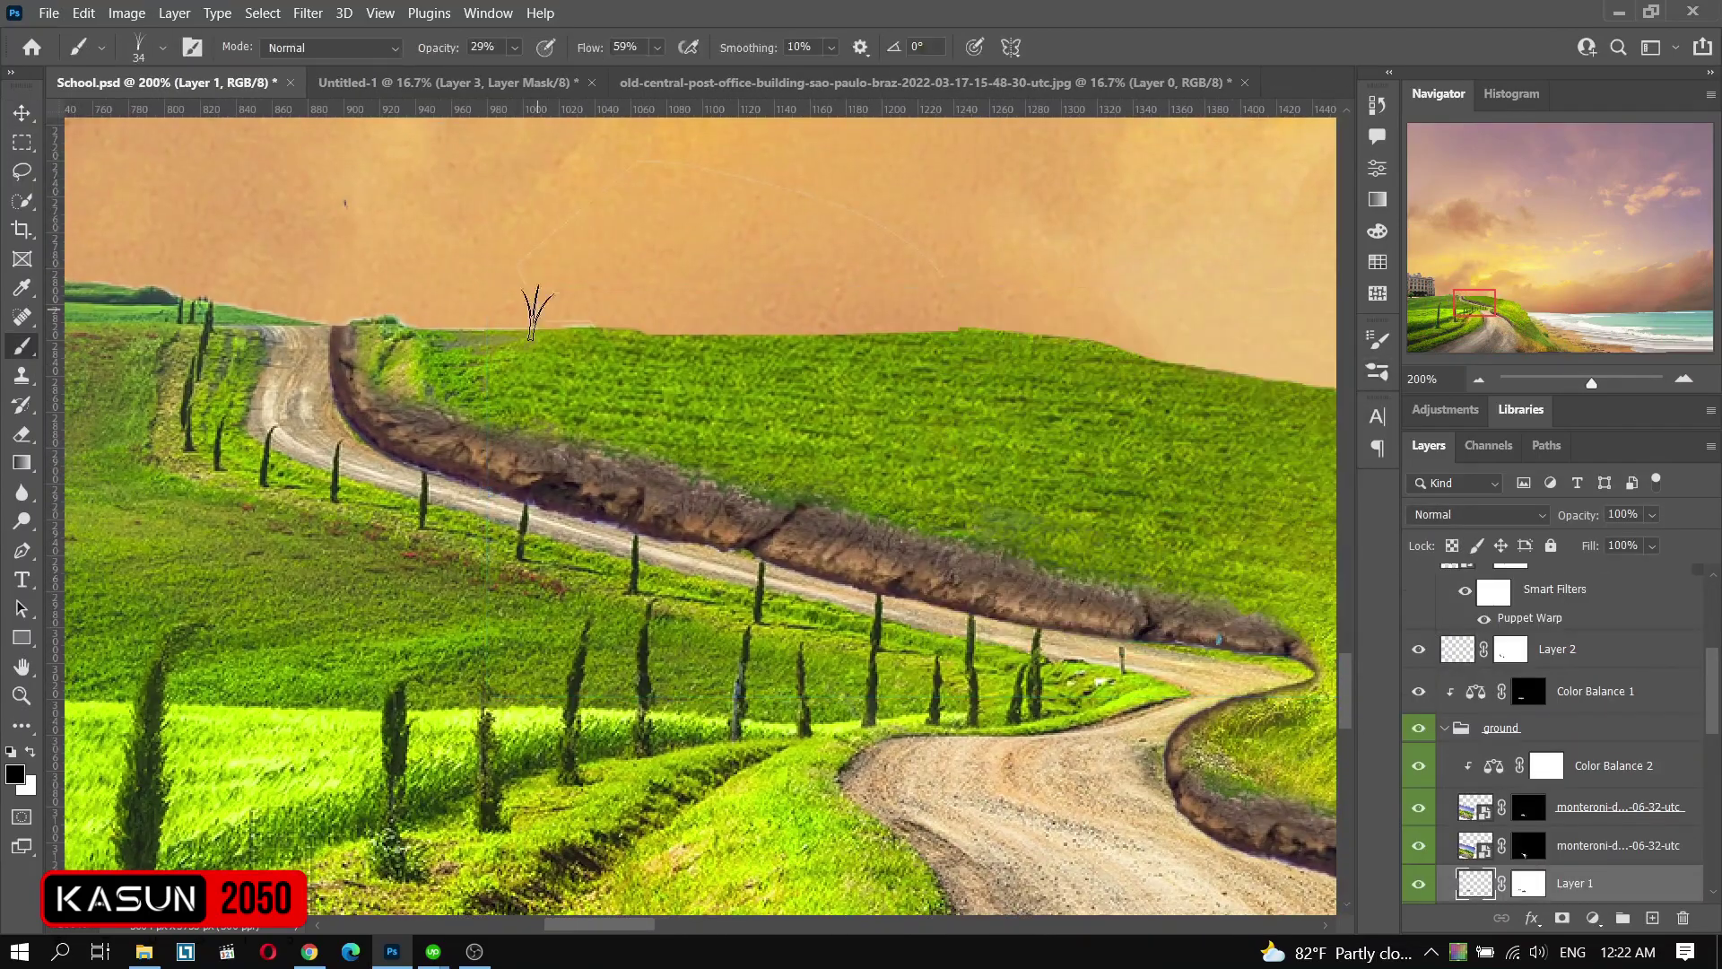
{"action": "scroll", "coordinate": [538, 296], "scroll_direction": "up", "scroll_amount": 1}
{"action": "right_click", "coordinate": [807, 556]}
{"action": "left_click_drag", "start_coordinate": [514, 48], "coordinate": [558, 83]}
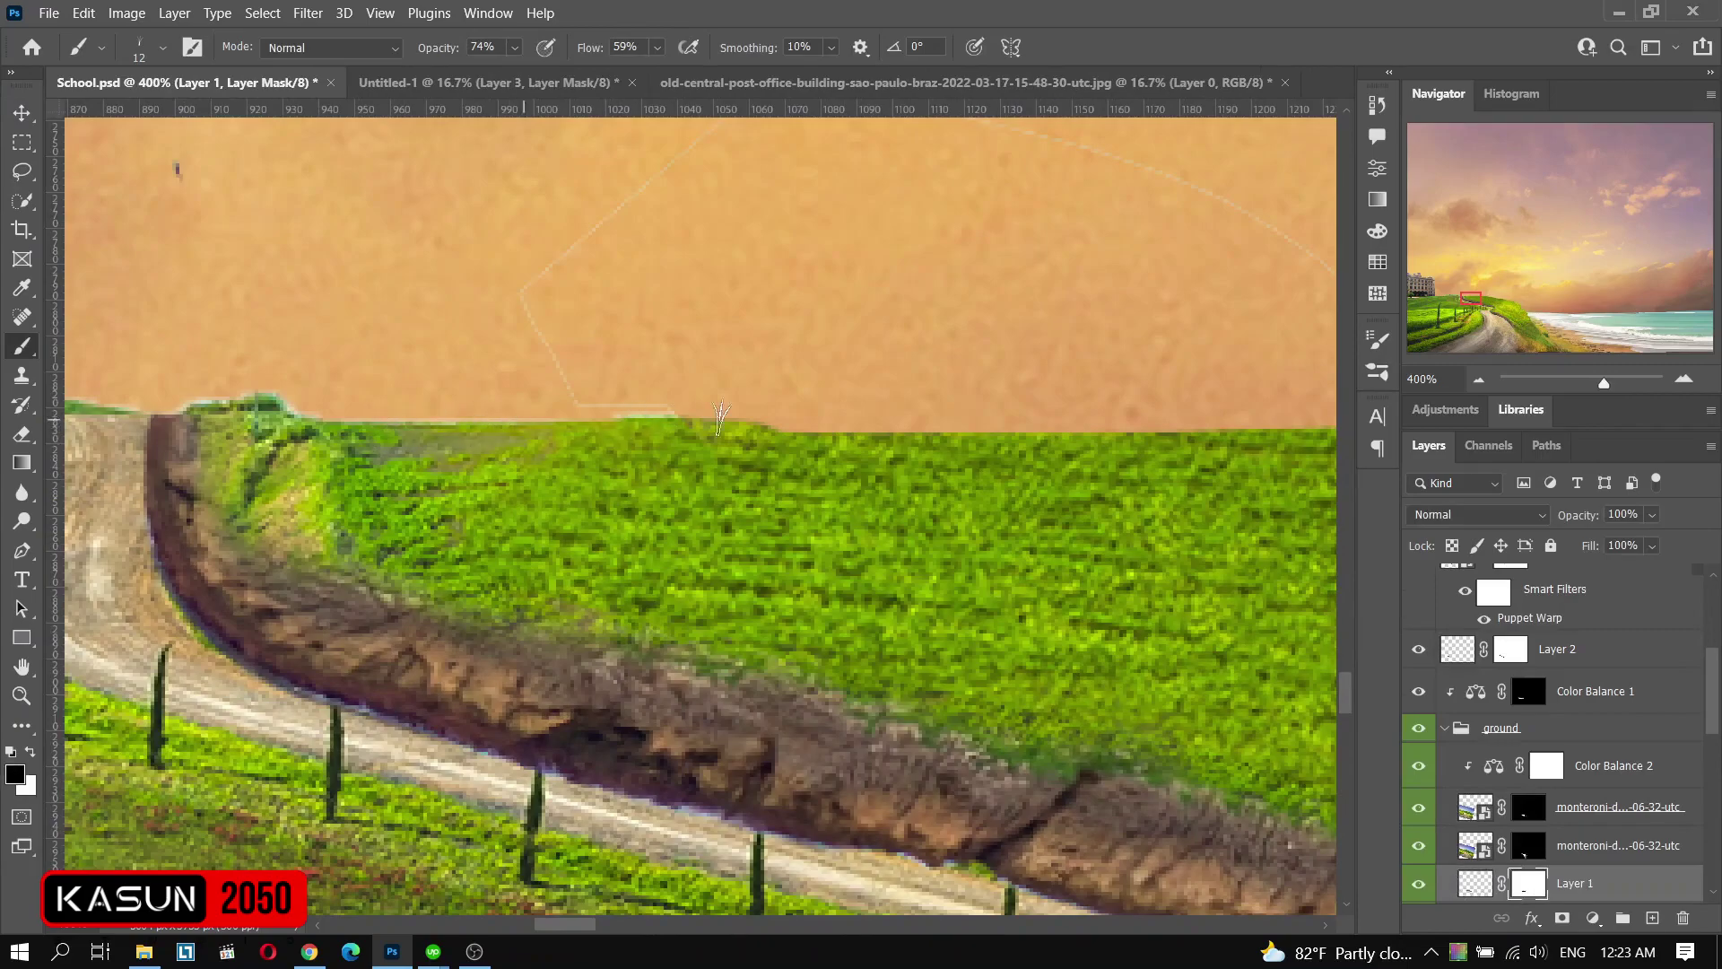
- Rotate the grass brush tip and paint black grass blades along the hill edge
{"action": "scroll", "coordinate": [1147, 435], "scroll_direction": "right", "scroll_amount": 2}
{"action": "scroll", "coordinate": [915, 569], "scroll_direction": "right", "scroll_amount": 1}
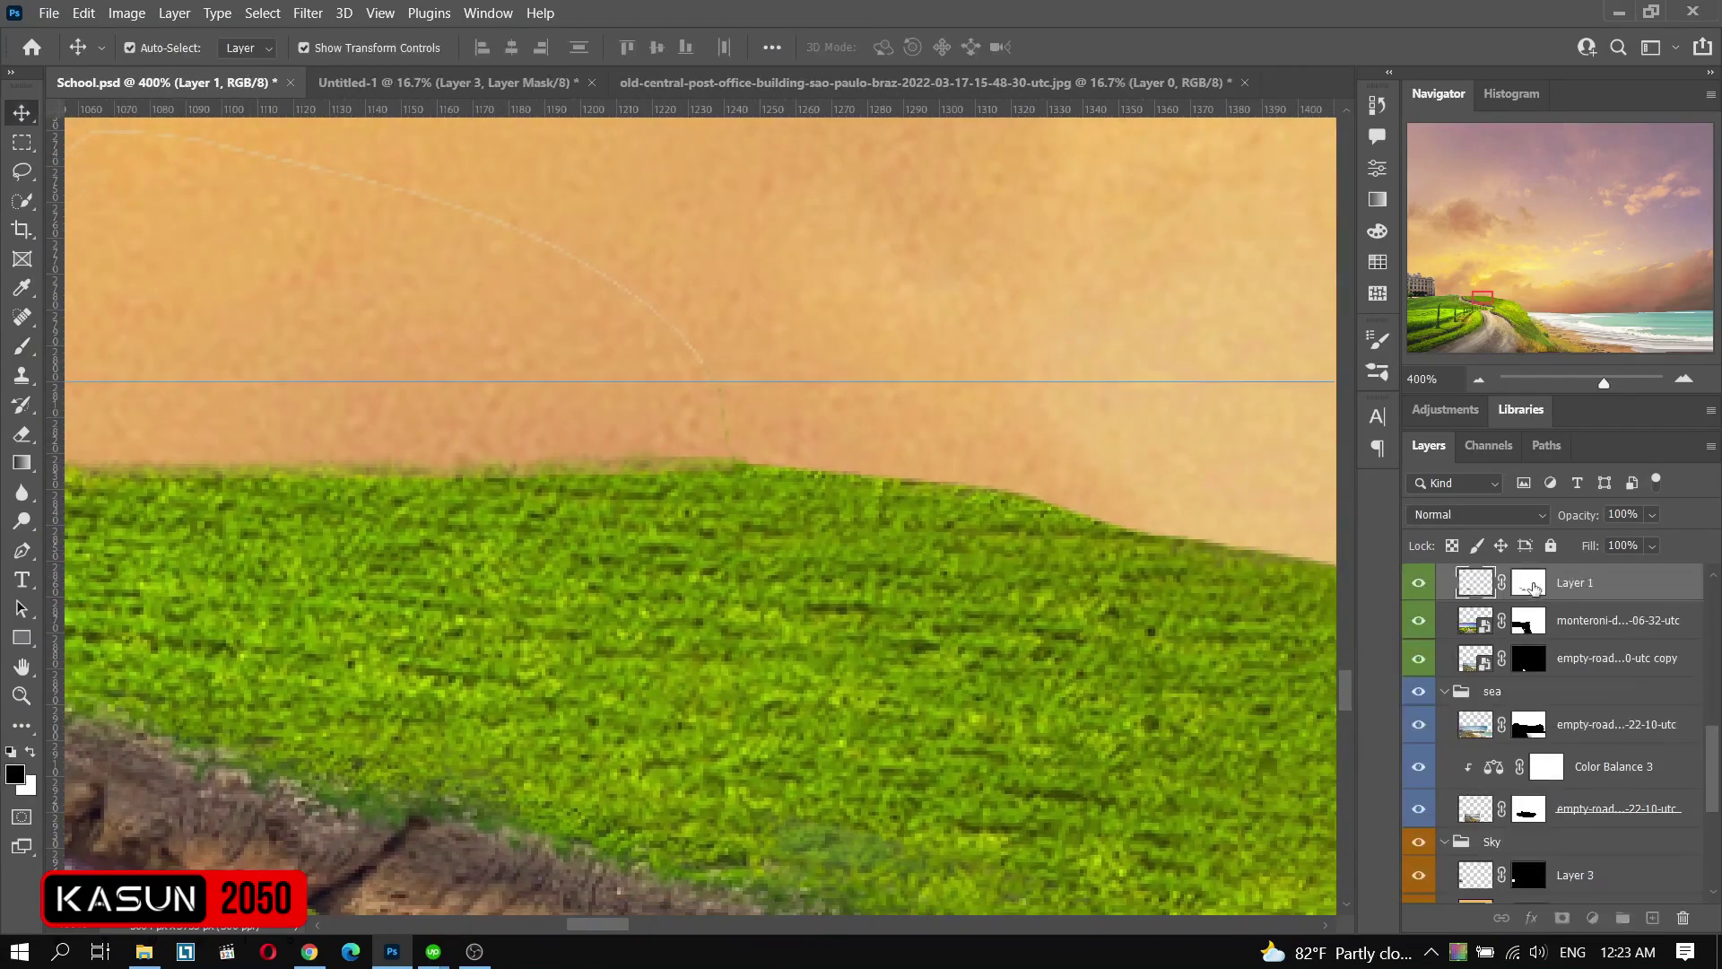
{"action": "scroll", "coordinate": [1284, 560], "scroll_direction": "right", "scroll_amount": 4}
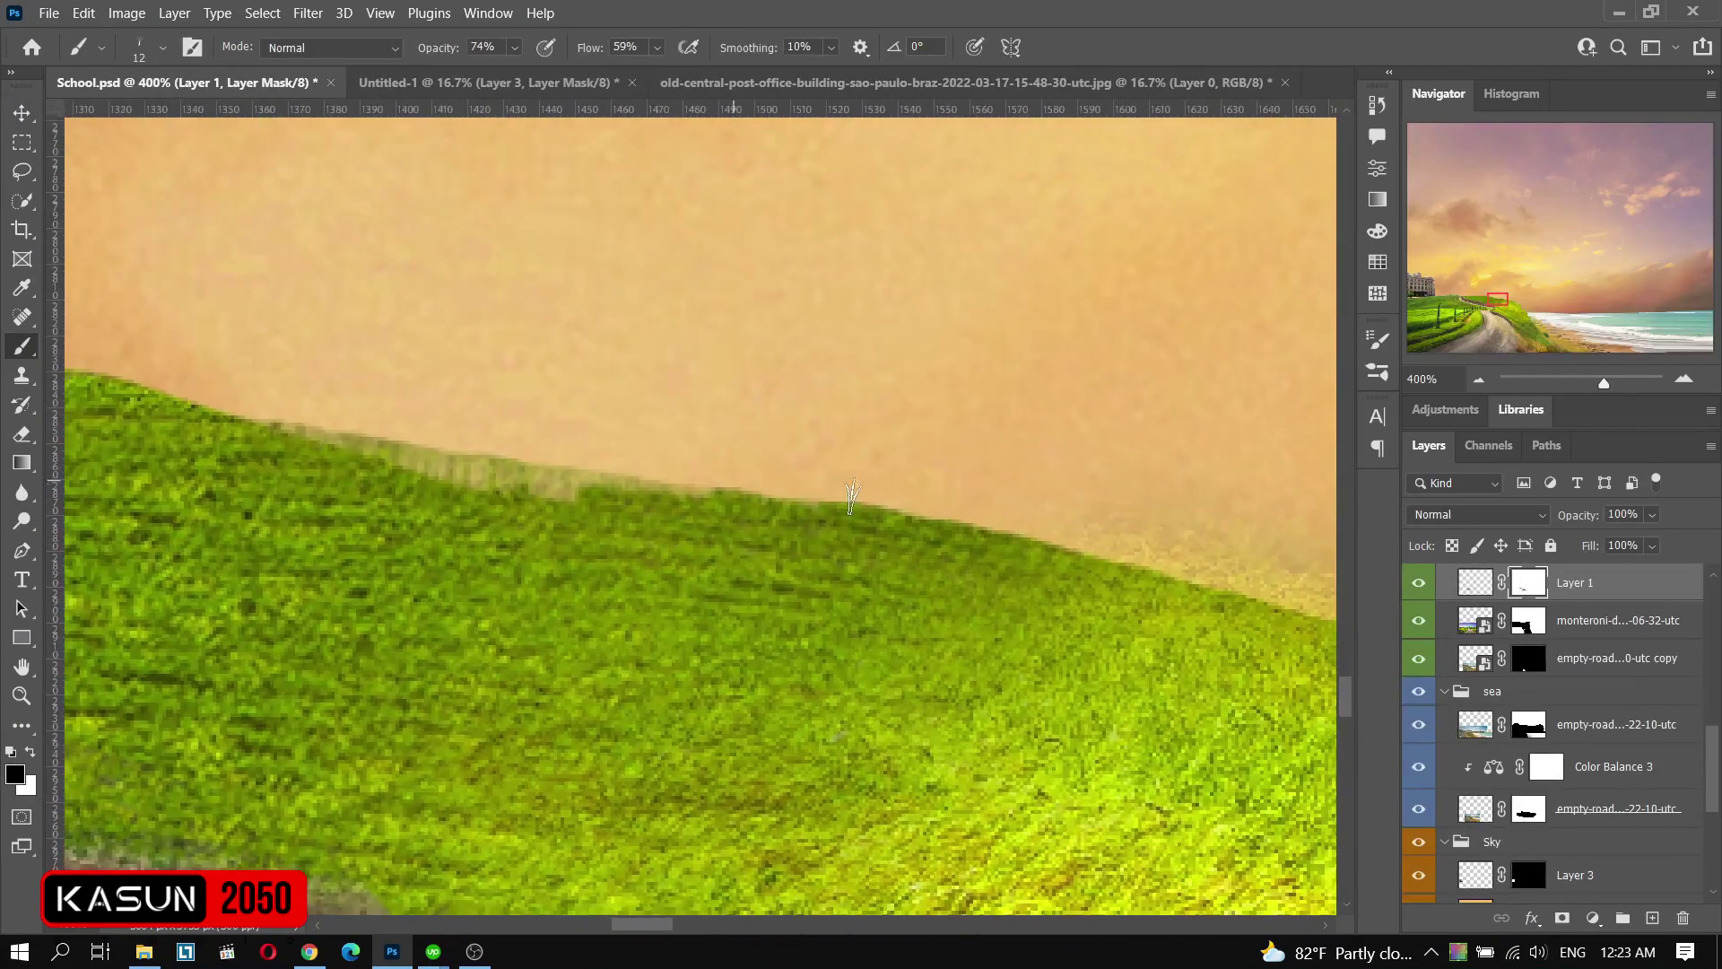
{"action": "right_click", "coordinate": [713, 493]}
{"action": "left_click_drag", "start_coordinate": [773, 574], "coordinate": [762, 563]}
{"action": "key", "text": "Return"}
{"action": "key", "text": "x"}
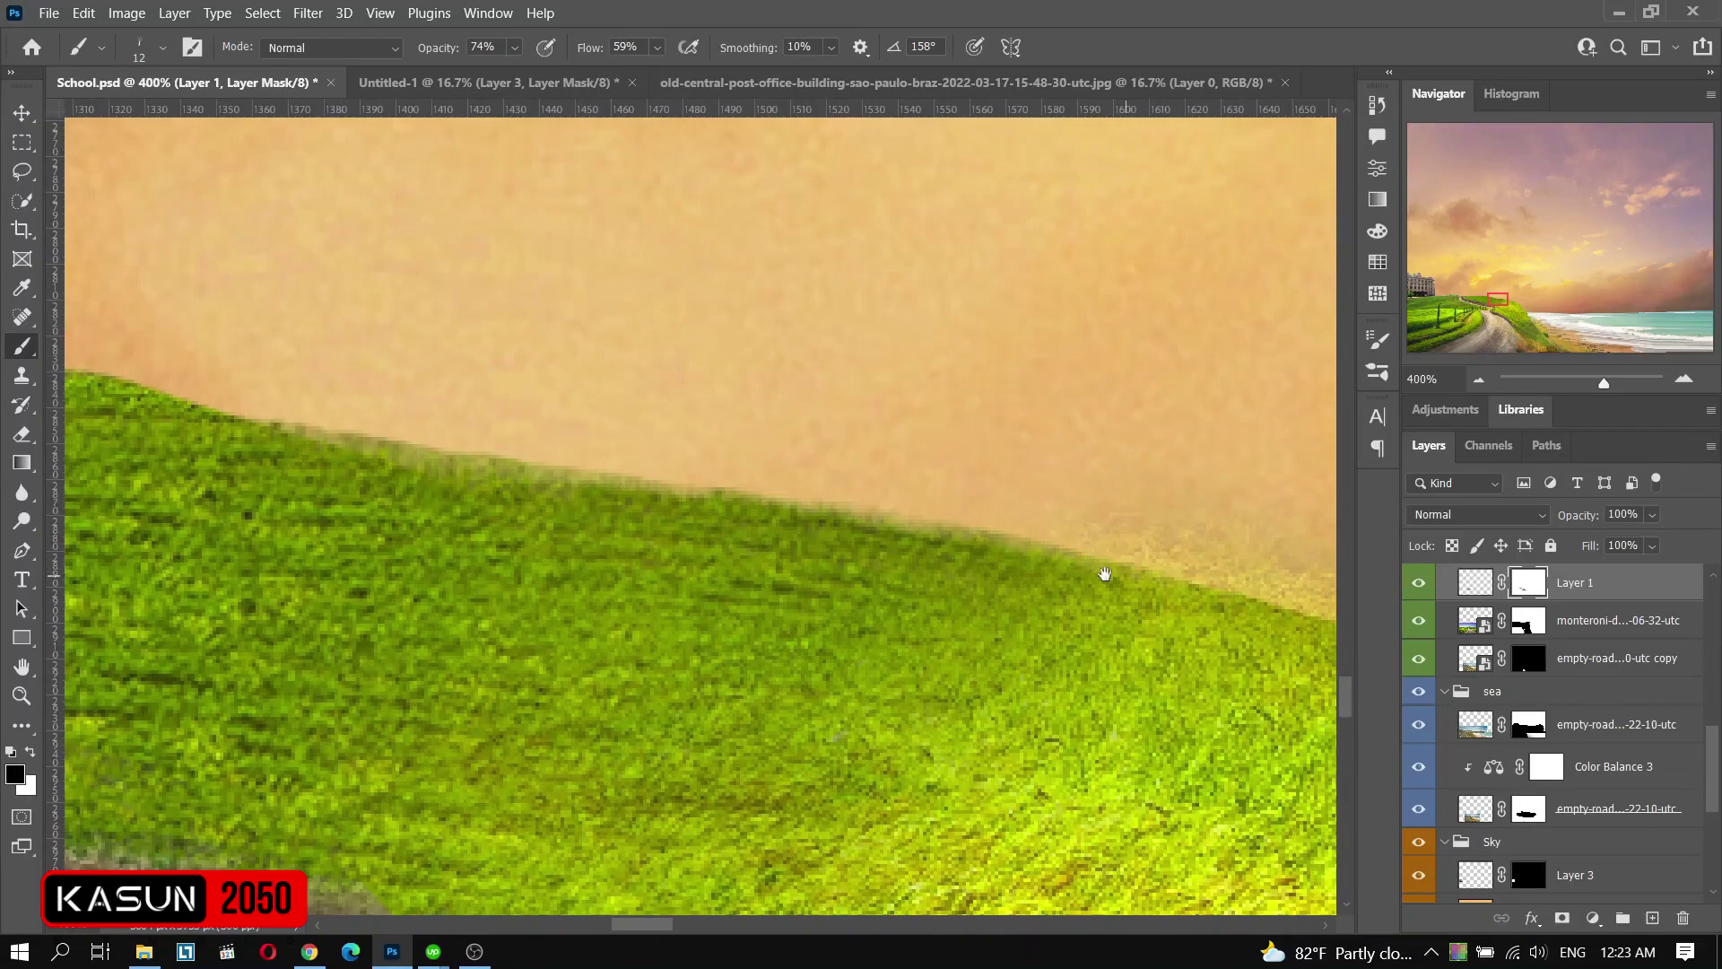
{"action": "left_click_drag", "start_coordinate": [1104, 574], "coordinate": [605, 439]}
{"action": "left_click_drag", "start_coordinate": [942, 536], "coordinate": [392, 374]}
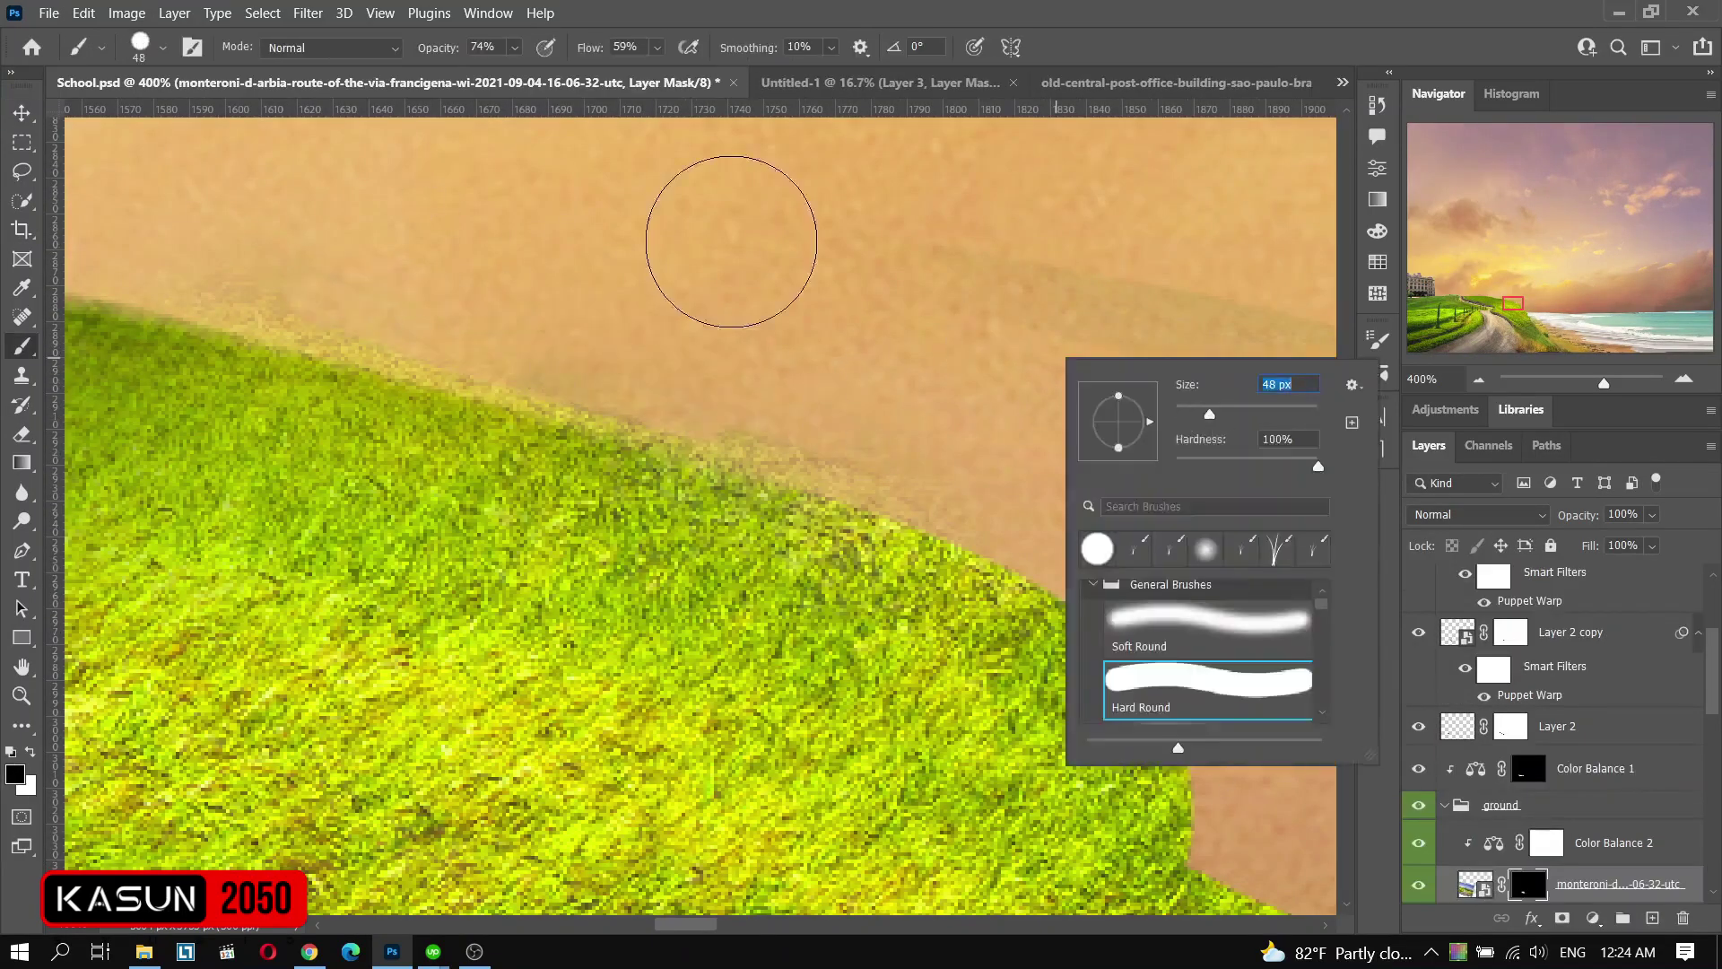
- Swap to white and continue brushing the hill edge toward the seaward end
{"action": "key", "text": "ctrl+minus"}
{"action": "key", "text": "ctrl+minus"}
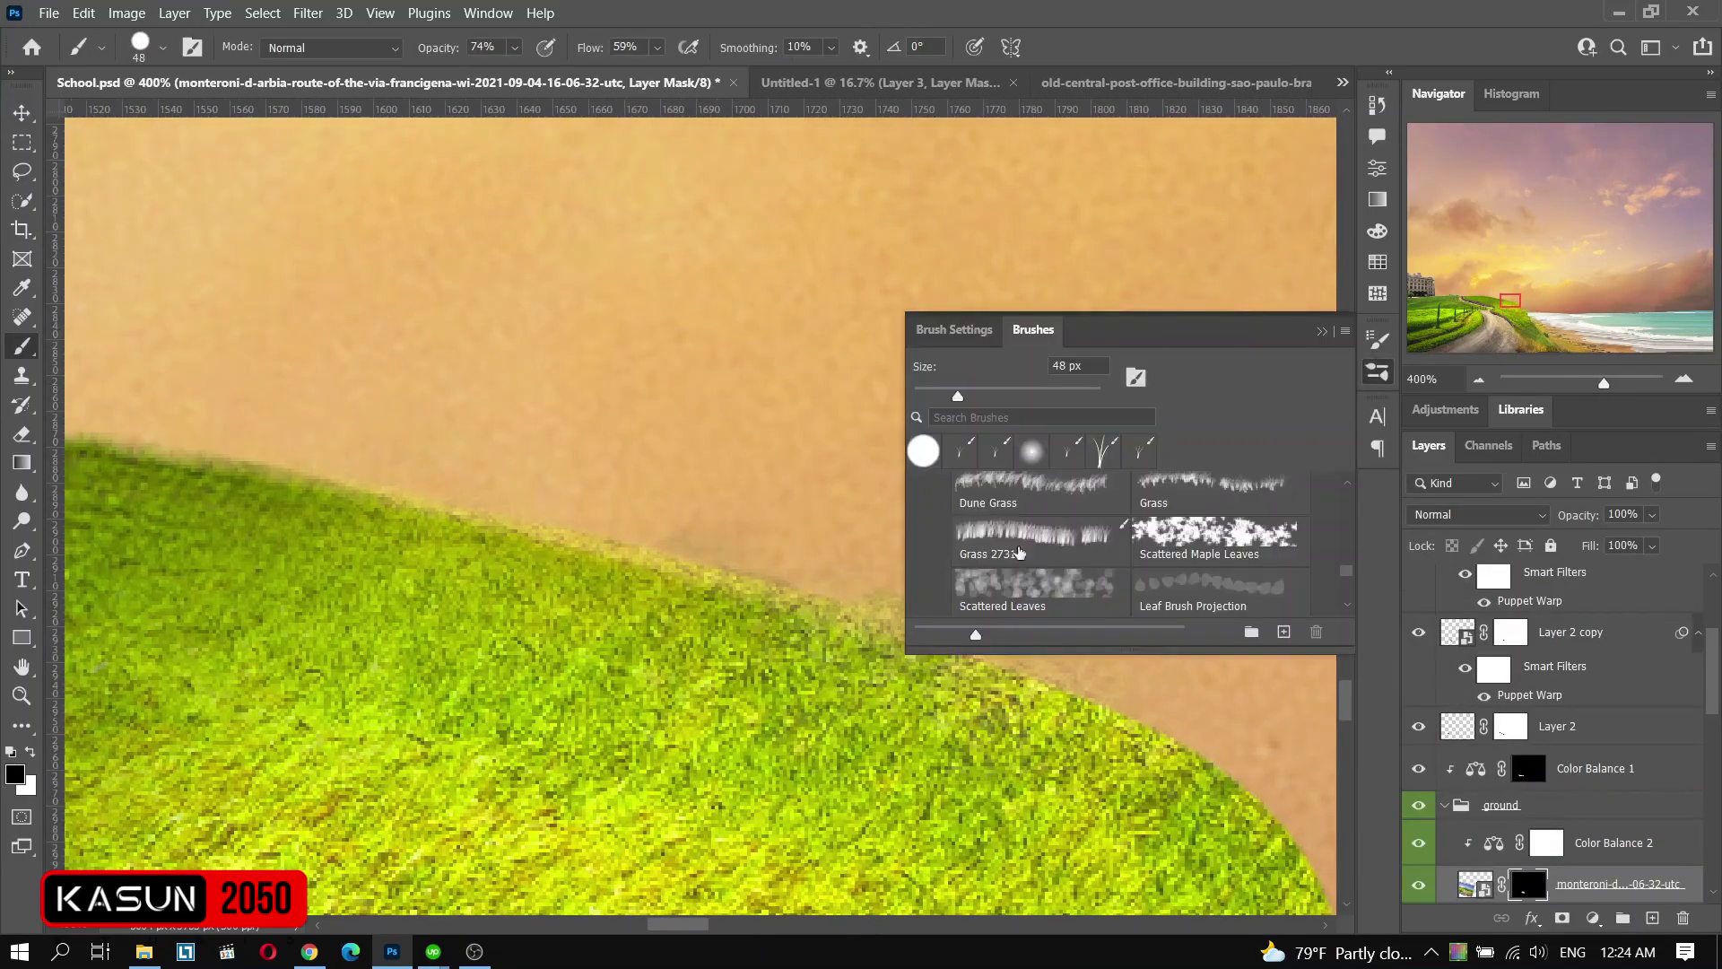
{"action": "key", "text": "ctrl+plus"}
{"action": "right_click", "coordinate": [912, 459]}
{"action": "key", "text": "Escape"}
{"action": "key", "text": "x"}
{"action": "right_click", "coordinate": [870, 493]}
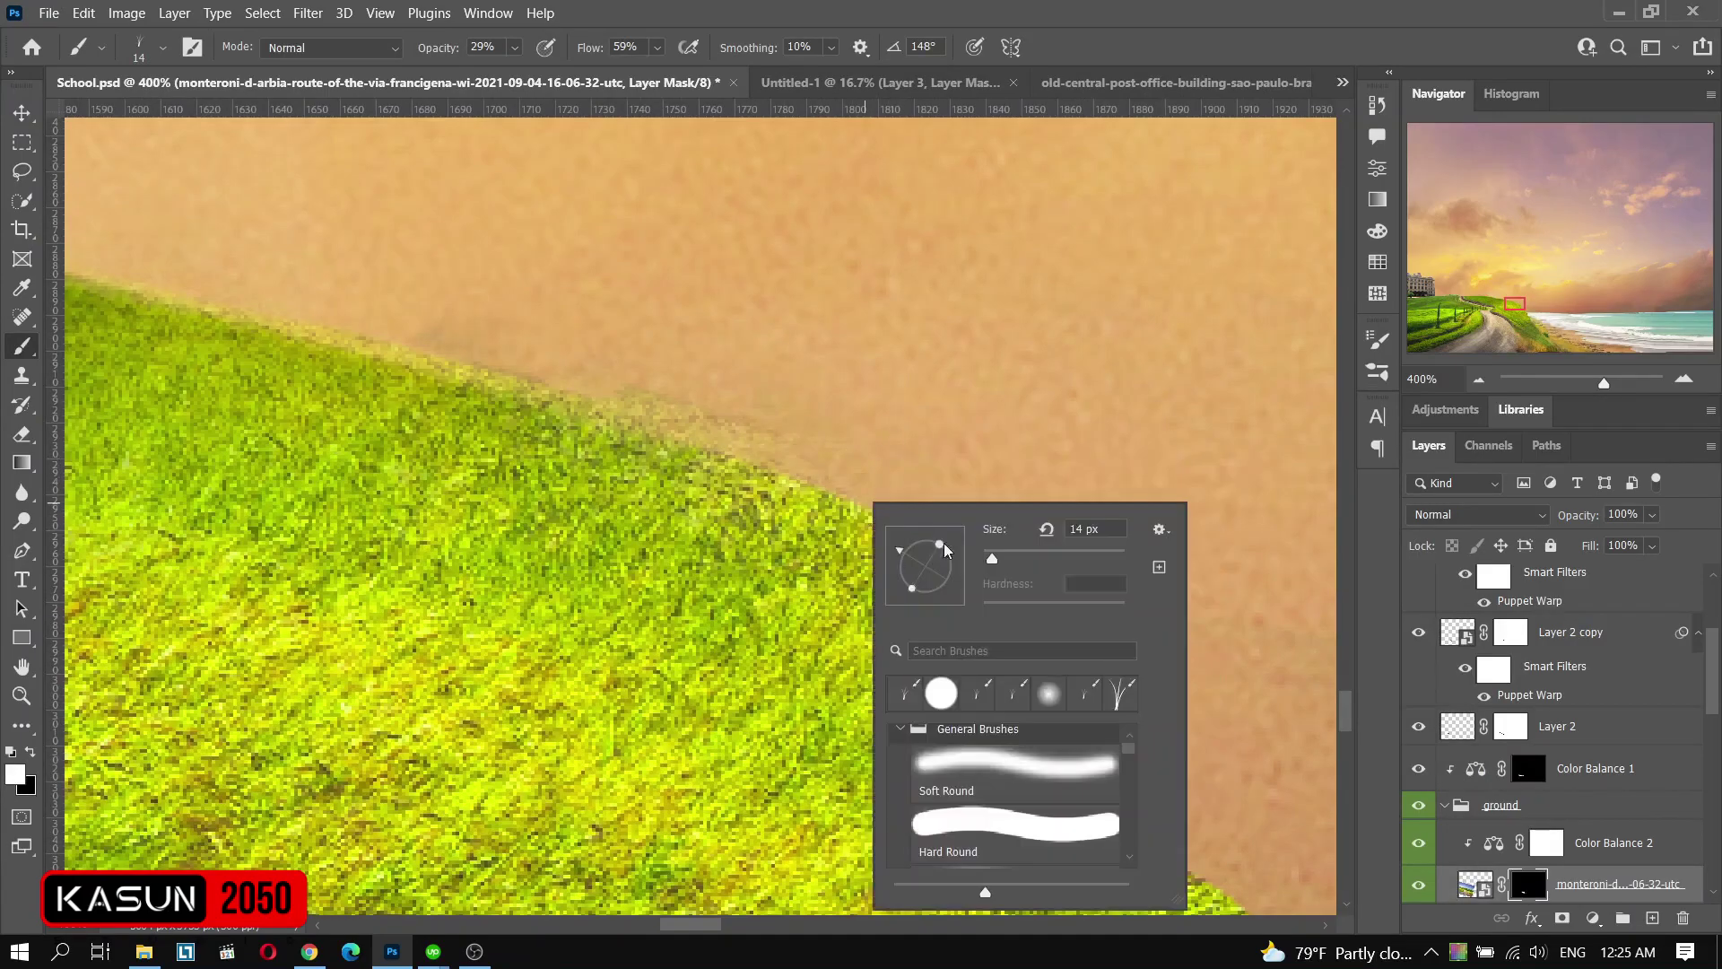
{"action": "key", "text": "Escape"}
{"action": "left_click_drag", "start_coordinate": [1022, 649], "coordinate": [859, 547]}
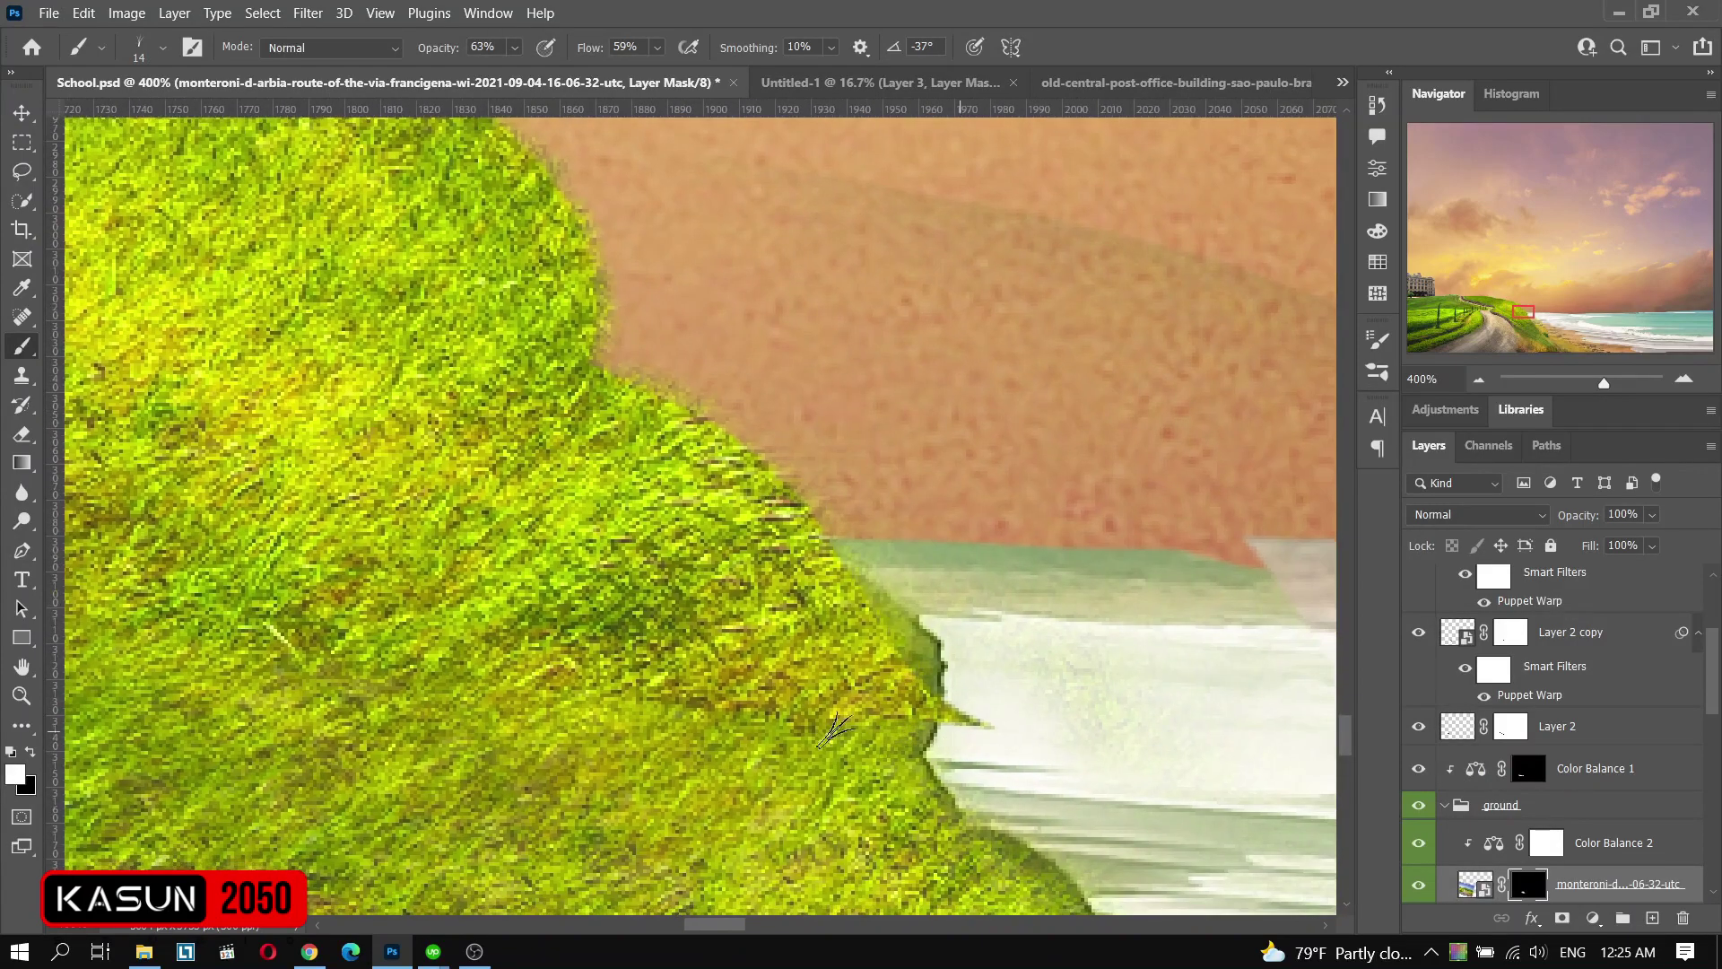
{"action": "left_click_drag", "start_coordinate": [1067, 727], "coordinate": [377, 458]}
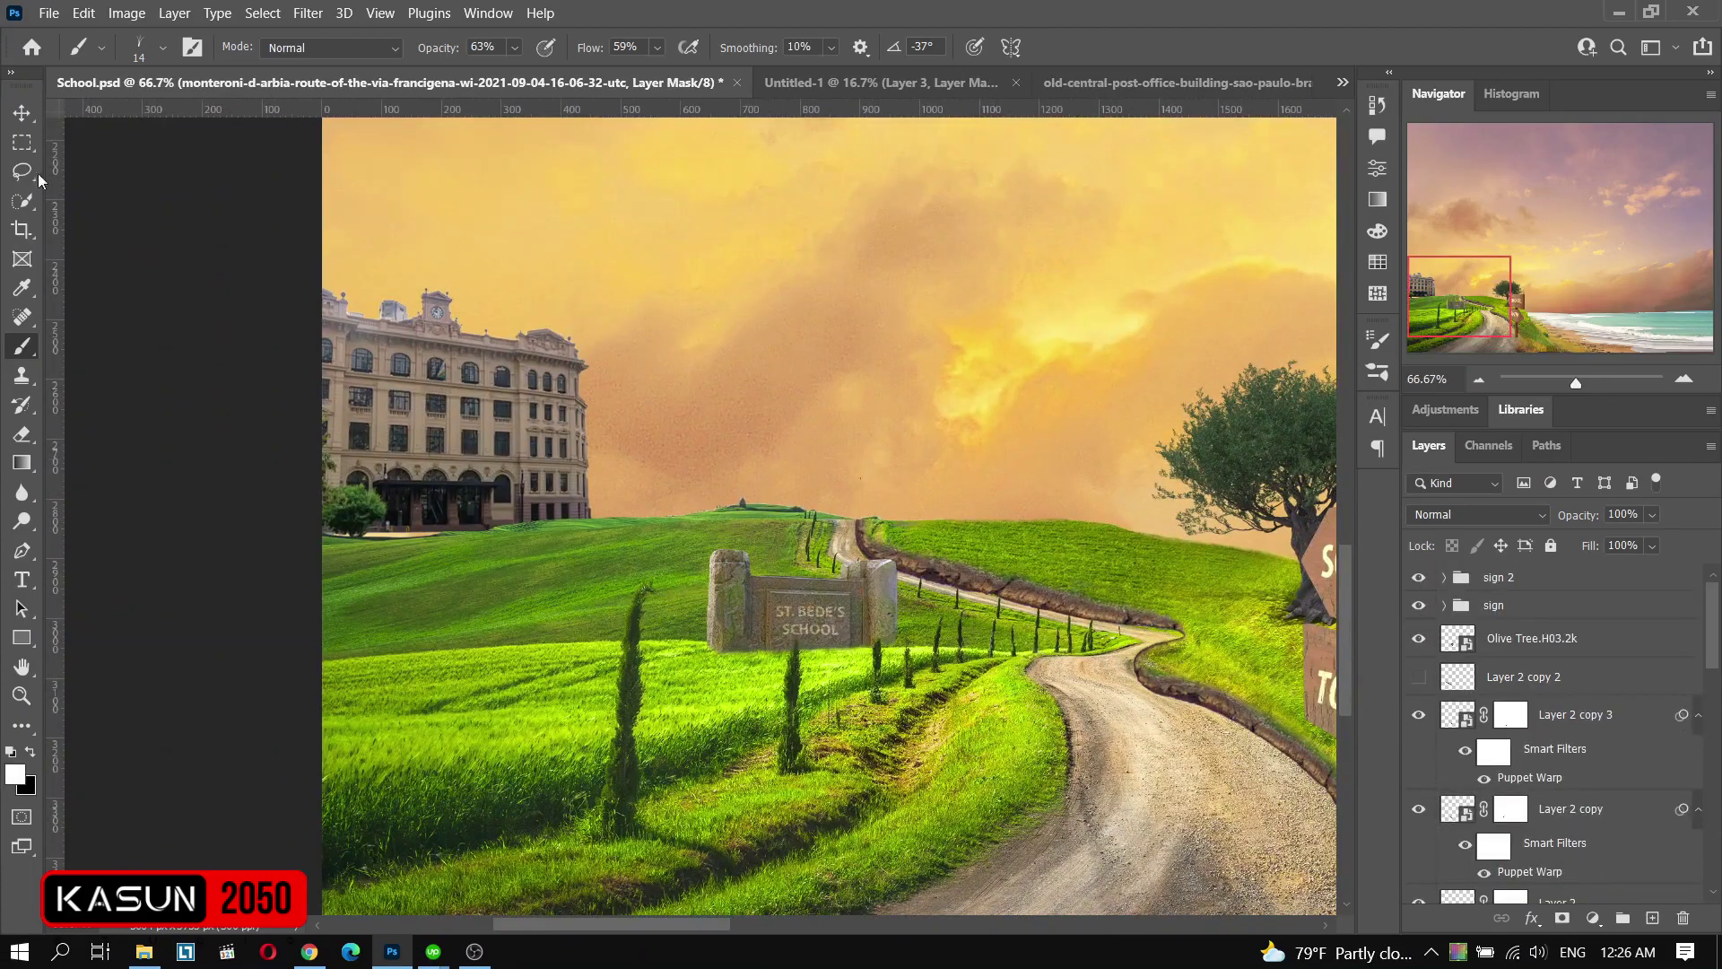
- Add a black Solid Color fill layer above the hill layer and invert its mask
{"action": "key", "text": "v"}
{"action": "left_click", "coordinate": [1615, 629]}
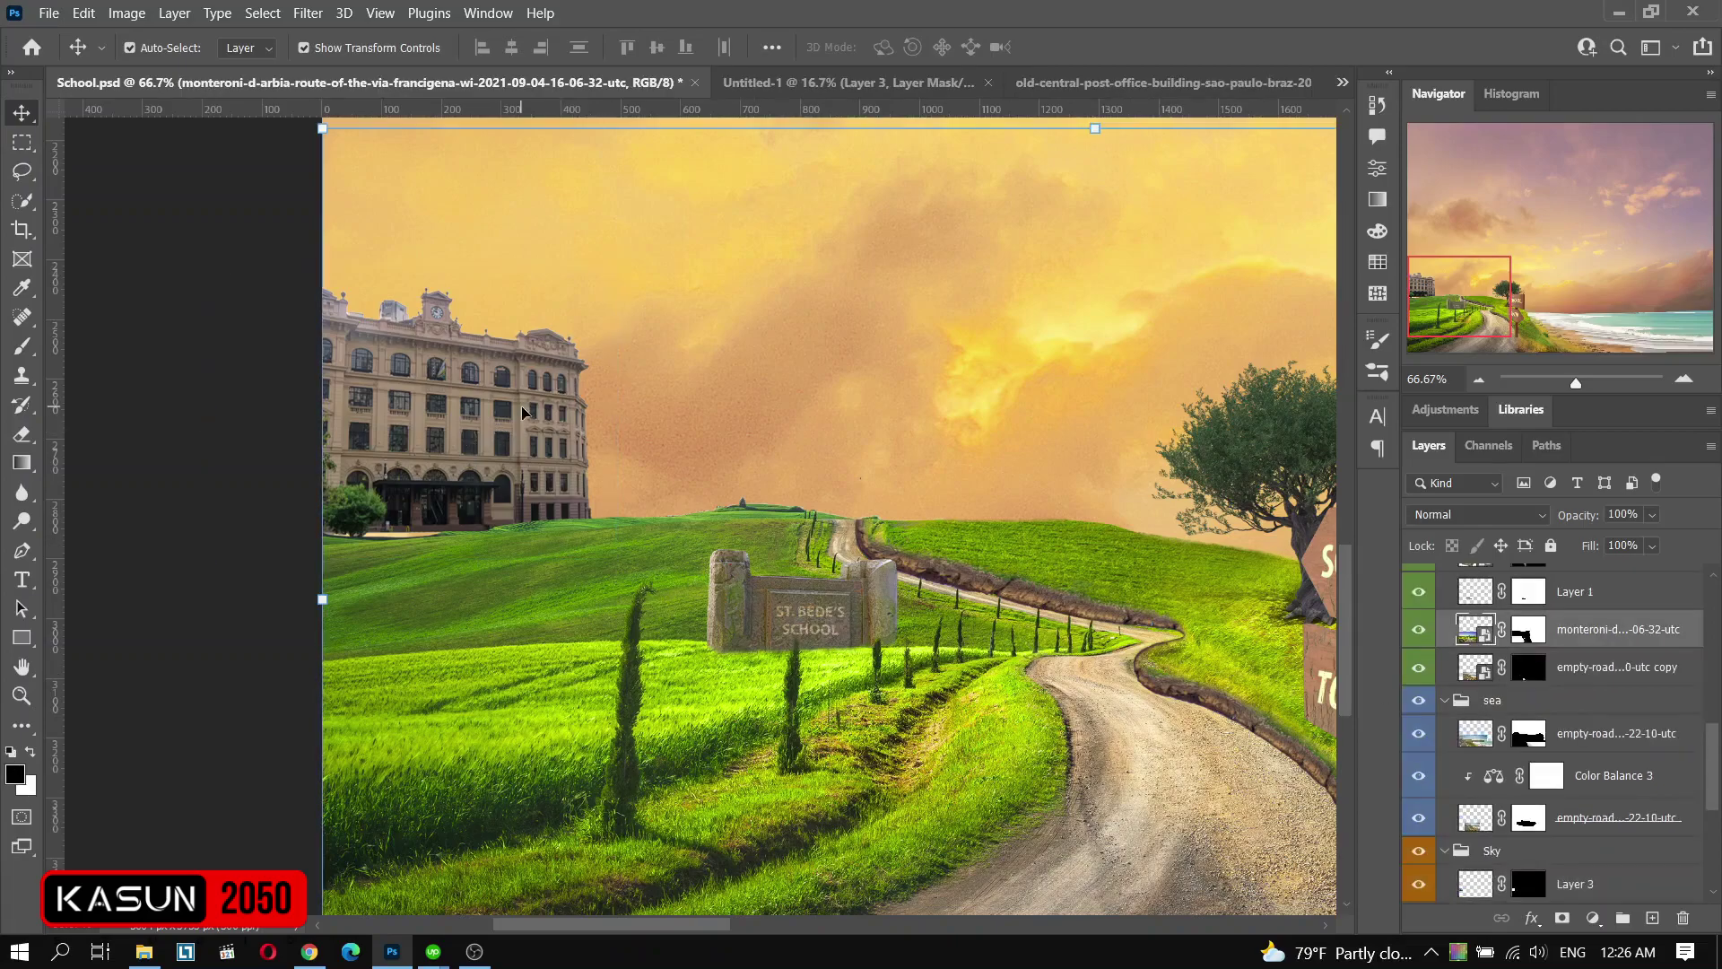
{"action": "left_click", "coordinate": [1593, 917]}
{"action": "left_click", "coordinate": [1560, 527]}
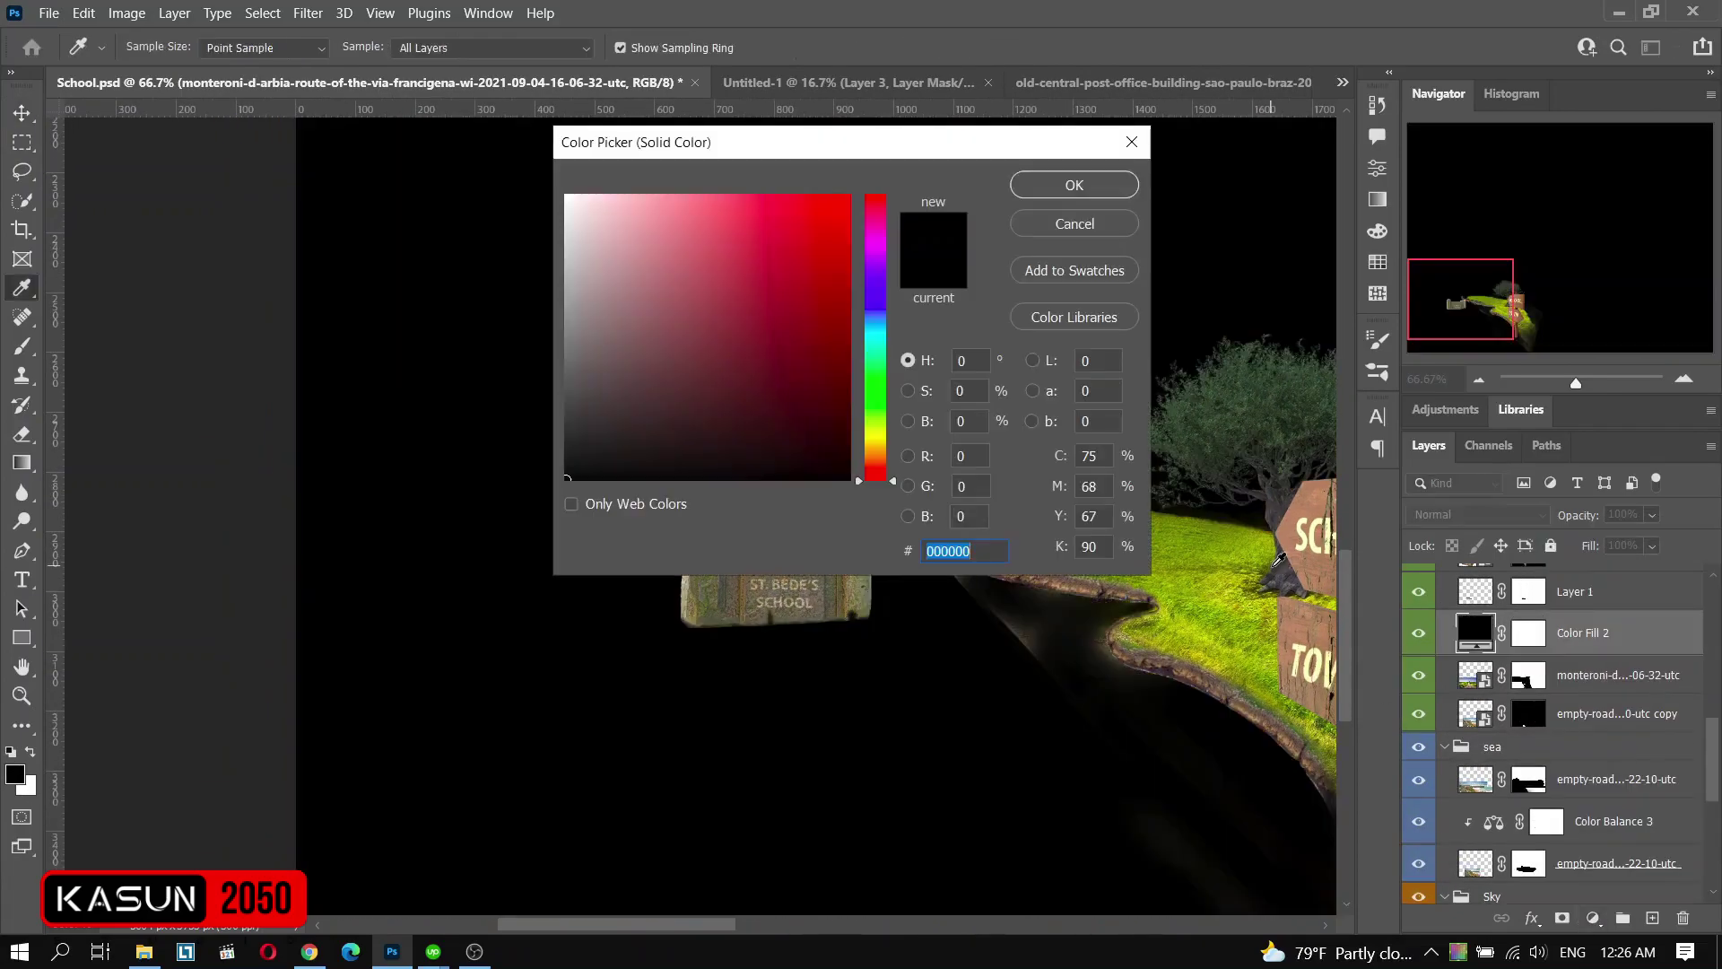
{"action": "left_click", "coordinate": [1073, 185]}
{"action": "key", "text": "ctrl+i"}
- Paint a faint shadow onto the grass with a 9% opacity brush
{"action": "key", "text": "b"}
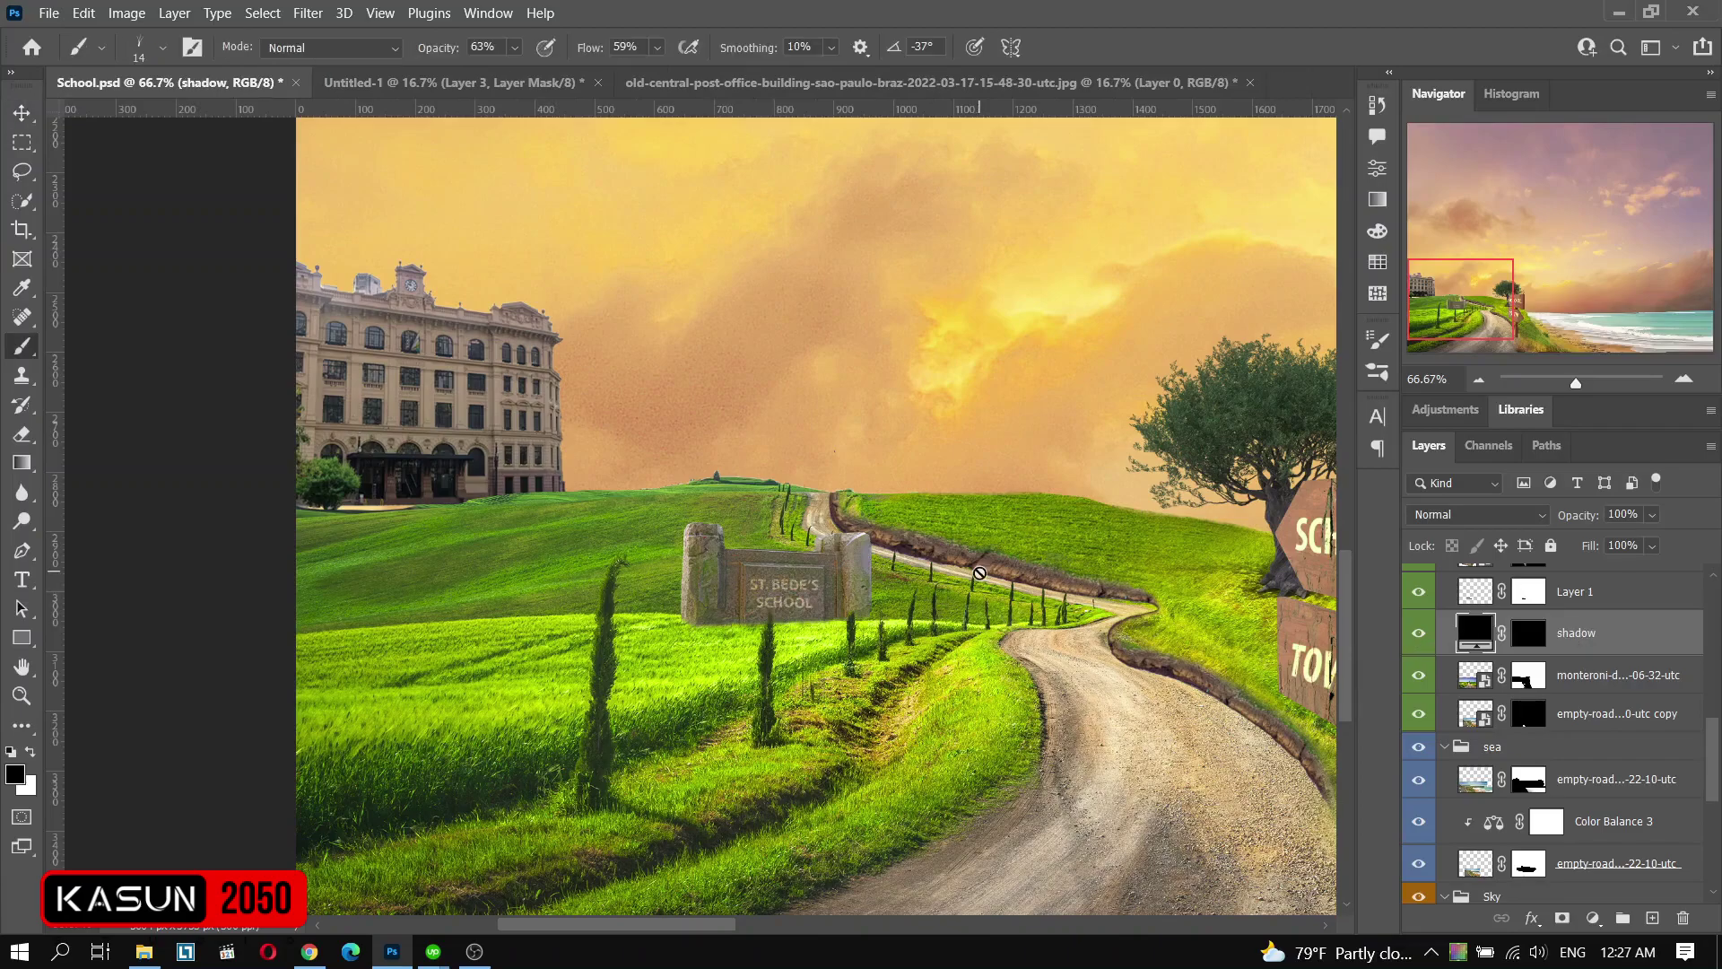
{"action": "right_click", "coordinate": [581, 466]}
{"action": "left_click_drag", "start_coordinate": [514, 48], "coordinate": [553, 77]}
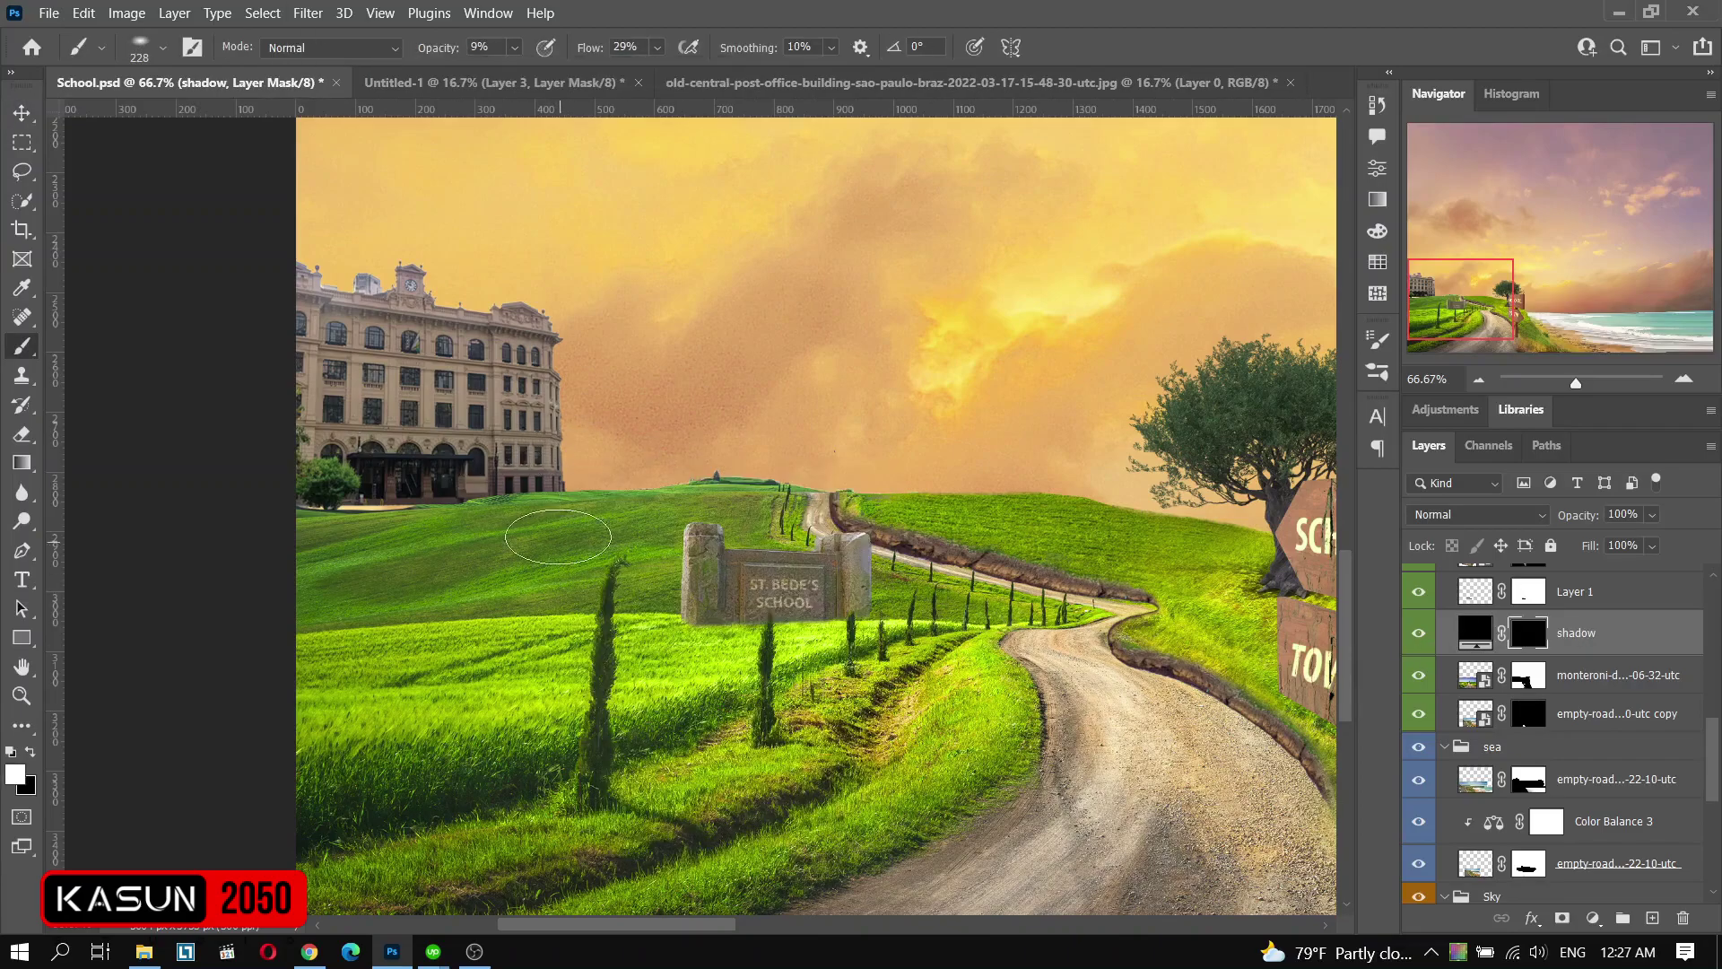
{"action": "left_click_drag", "start_coordinate": [558, 537], "coordinate": [440, 490]}
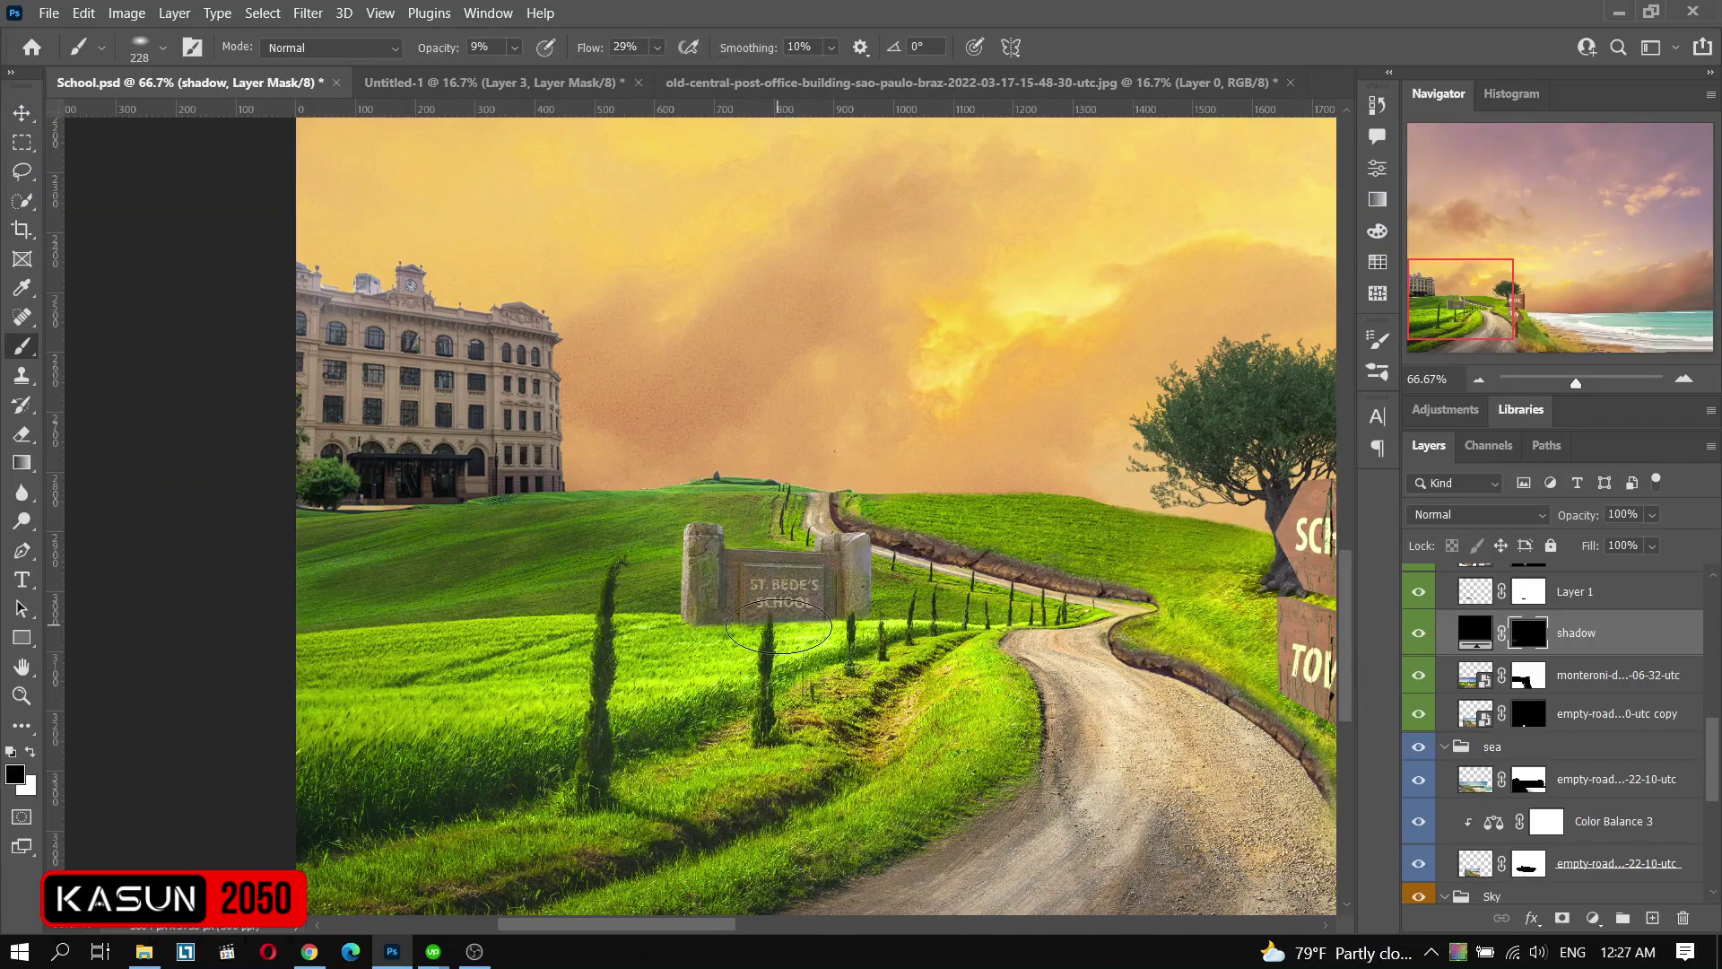
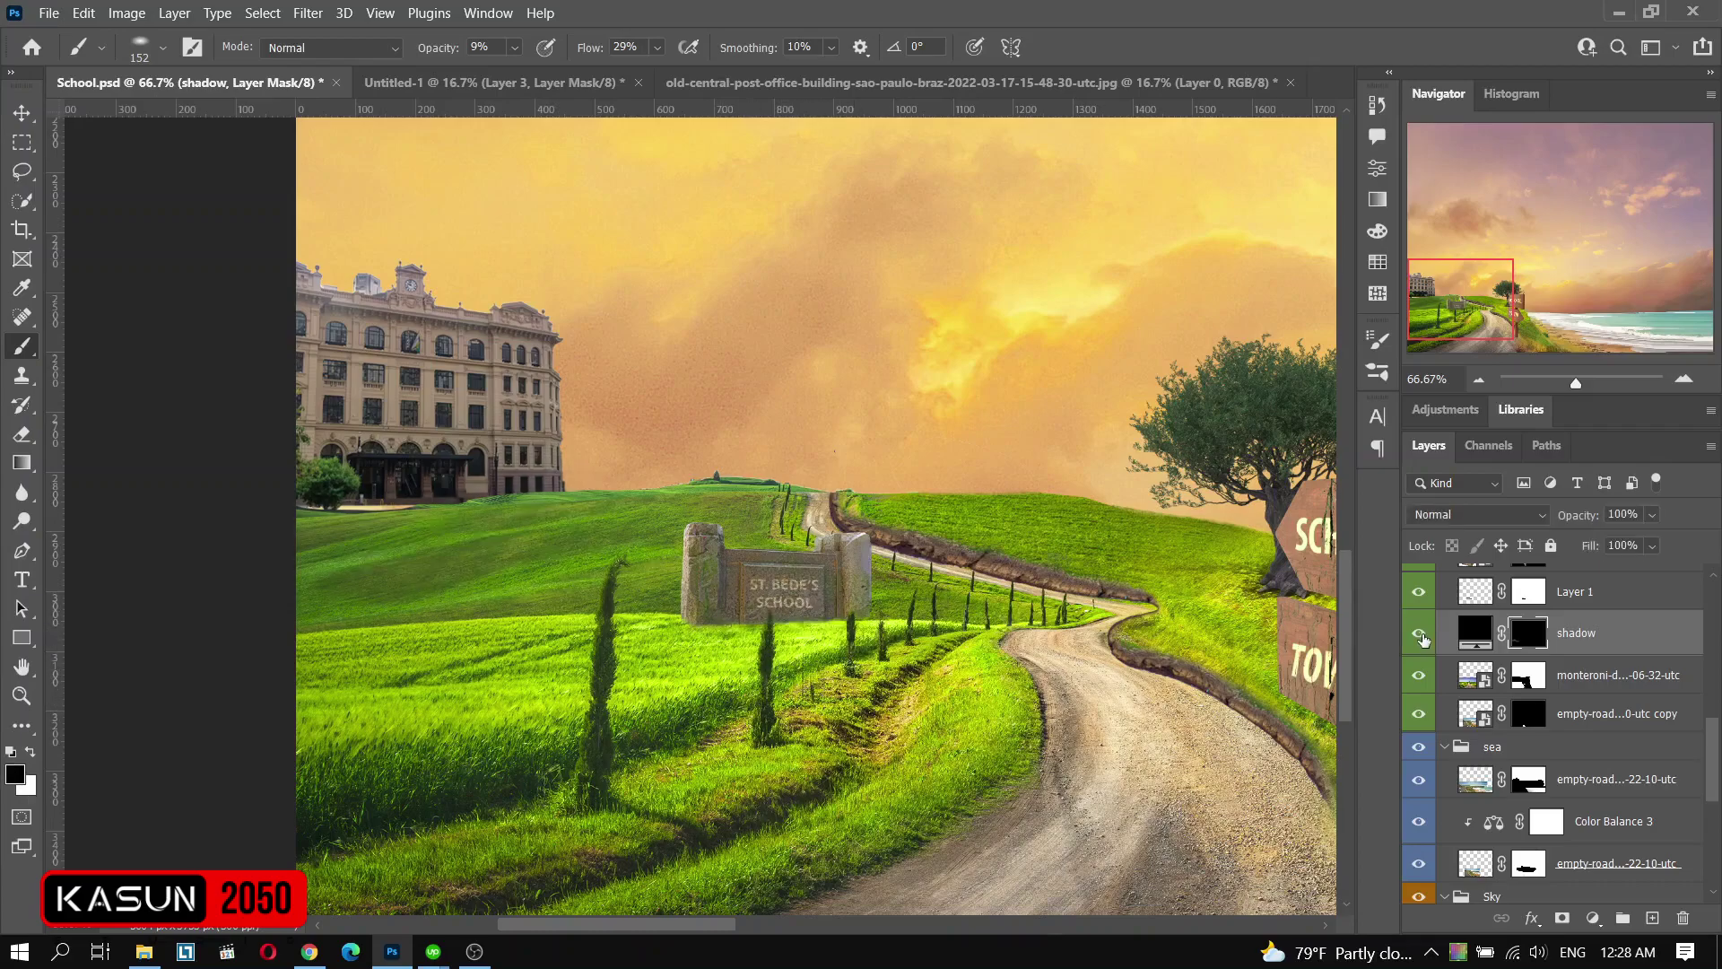
- Clip the shadow layer to the field layer and set a small white brush for painting cypress shadows
{"action": "left_click", "coordinate": [1436, 646], "text": "alt"}
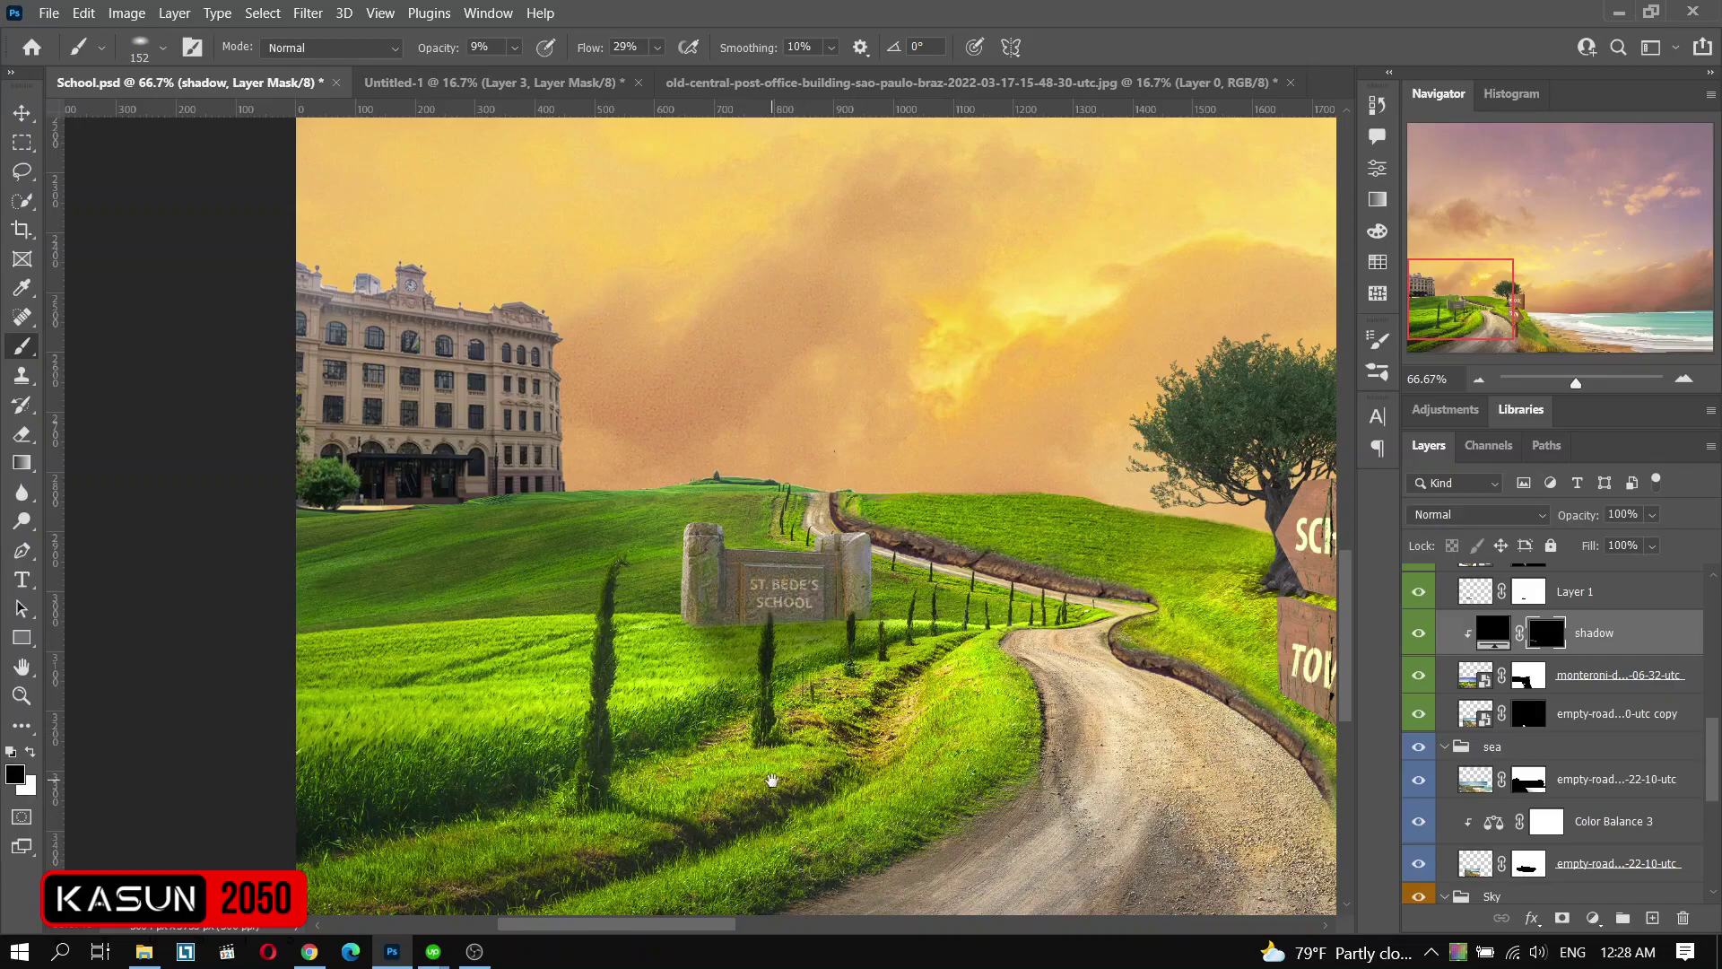
{"action": "left_click_drag", "start_coordinate": [771, 779], "coordinate": [772, 587]}
{"action": "right_click", "coordinate": [771, 586]}
{"action": "key", "text": "Return"}
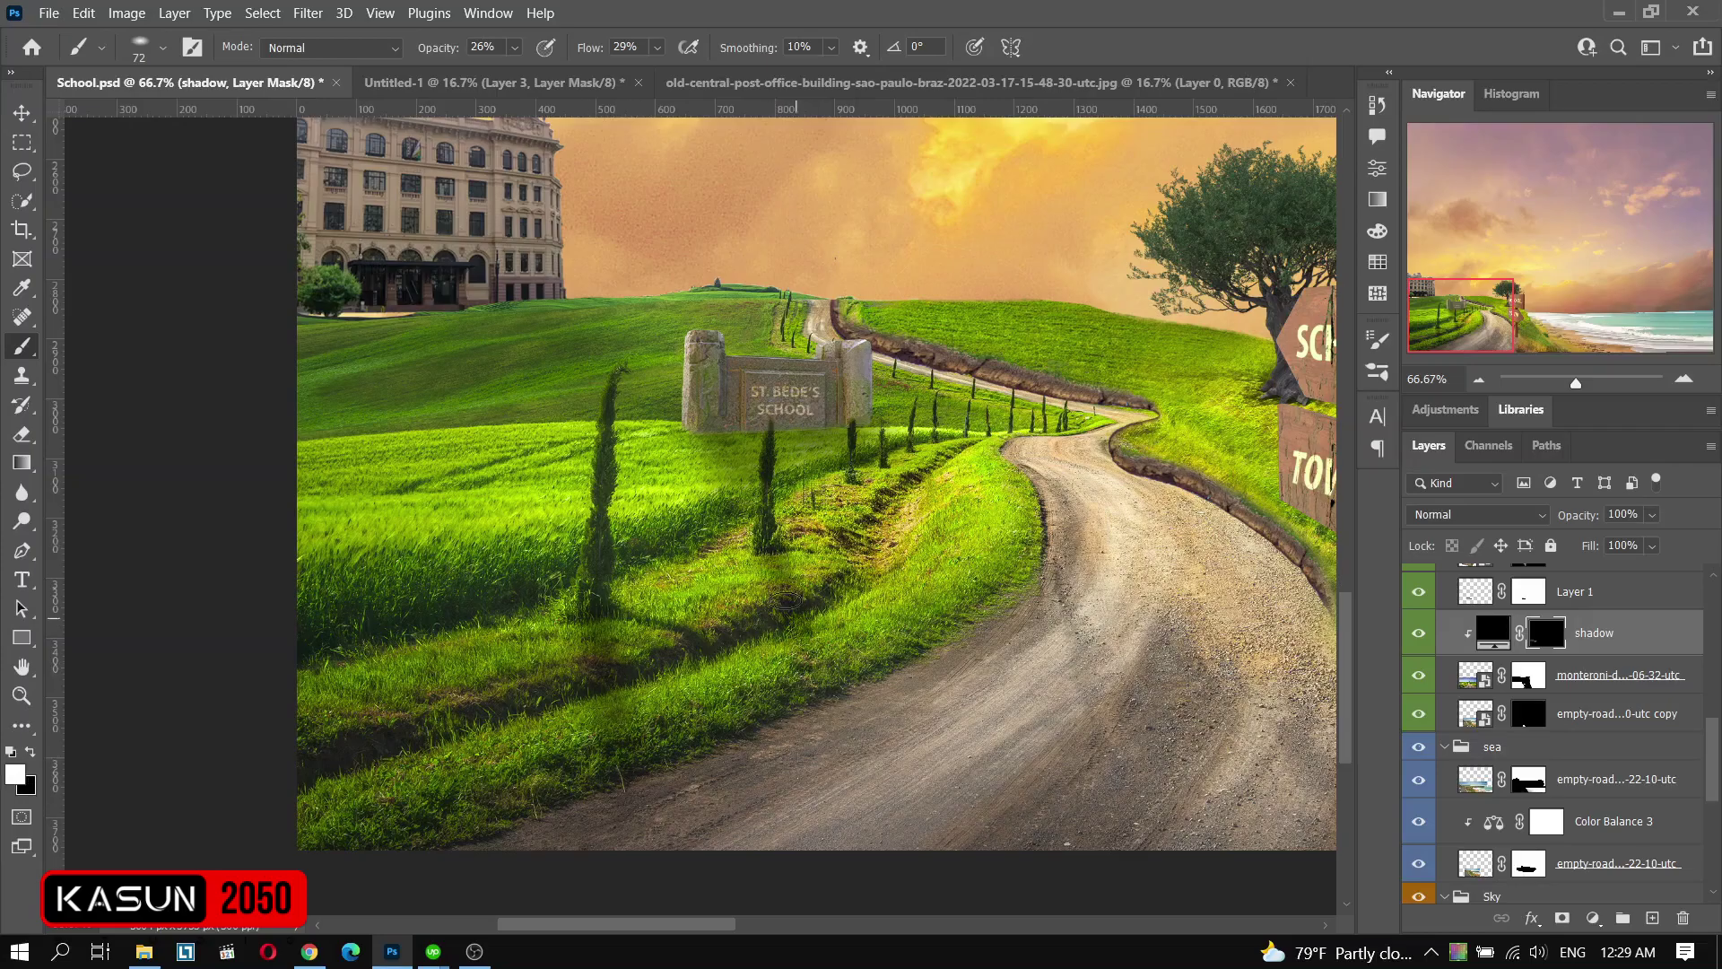
{"action": "key", "text": "ctrl+plus"}
{"action": "key", "text": "ctrl+plus"}
{"action": "key", "text": "bracketleft"}
{"action": "key", "text": "bracketleft"}
{"action": "key", "text": "bracketleft"}
{"action": "key", "text": "x"}
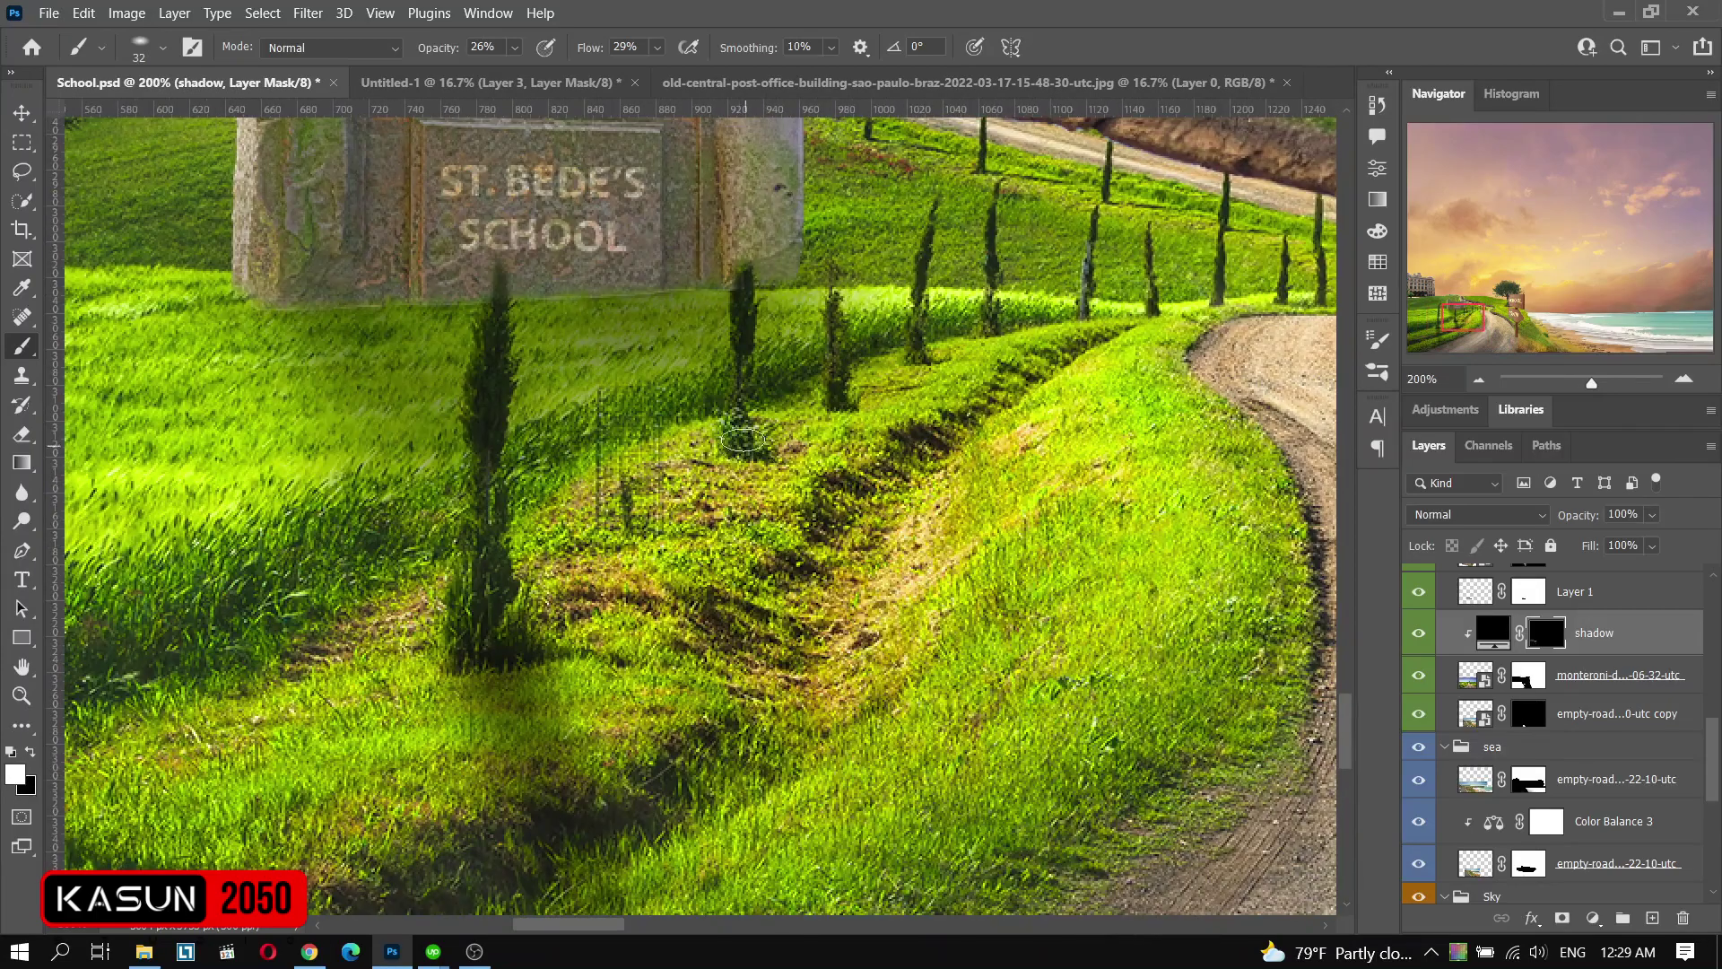
{"action": "key", "text": "bracketleft"}
{"action": "key", "text": "bracketleft"}
{"action": "key", "text": "bracketleft"}
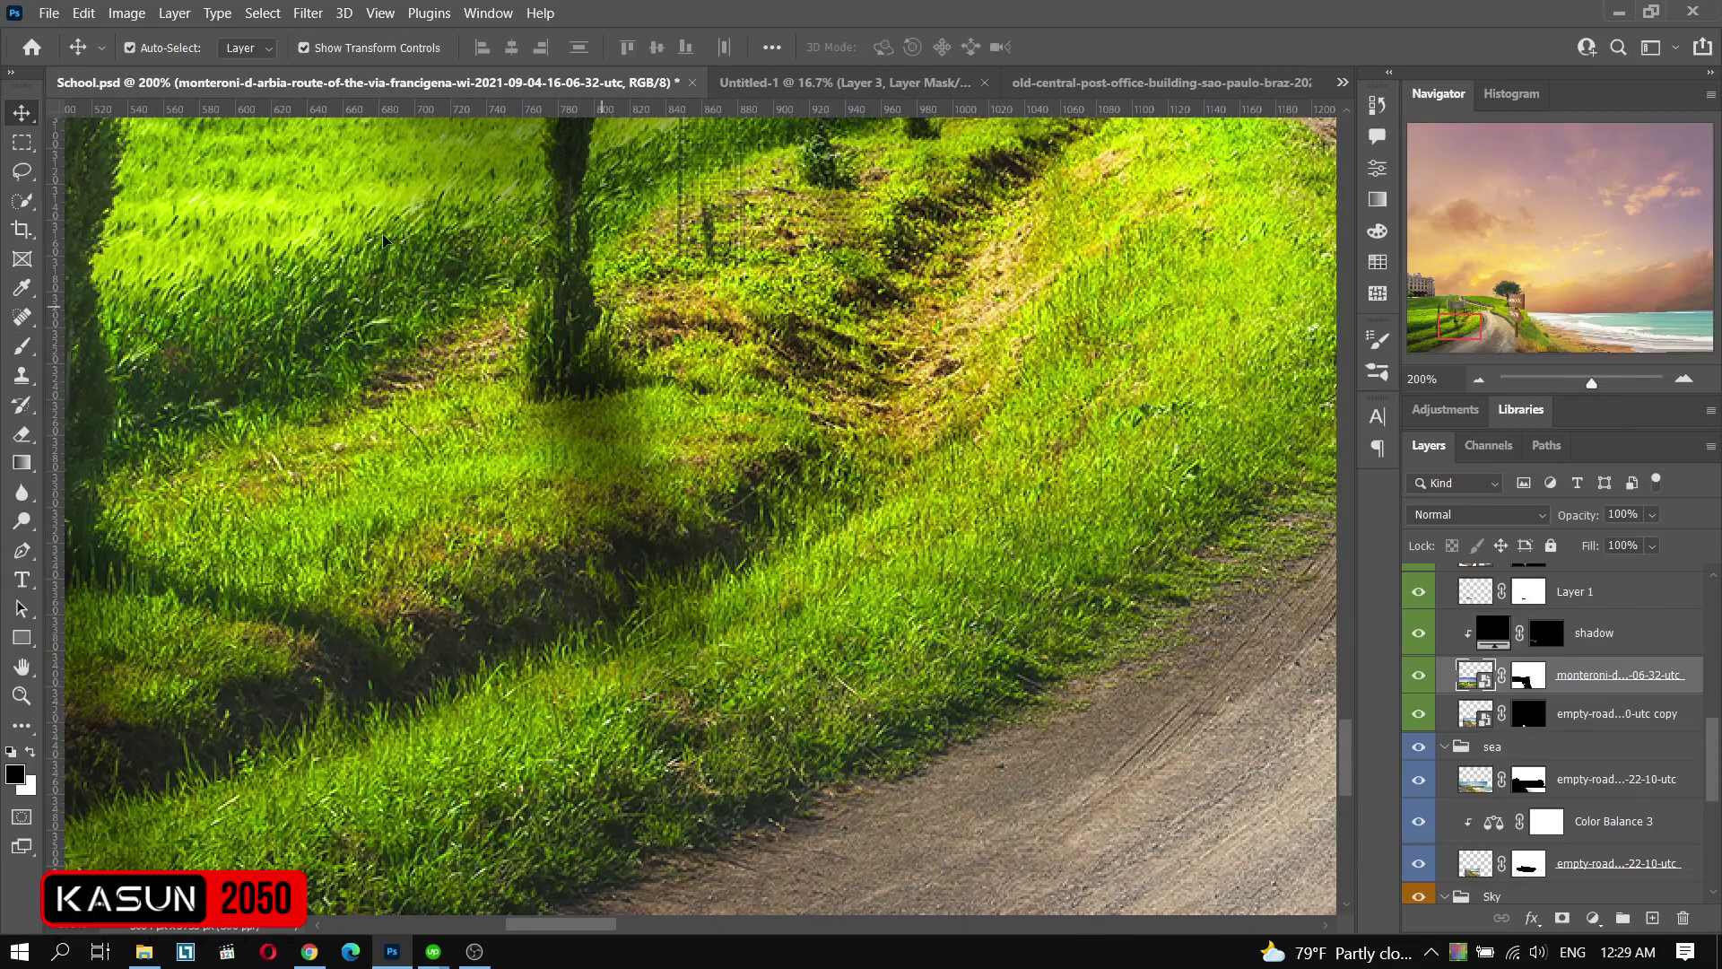
- Set a smaller Clone Stamp brush to touch up the grass patches
{"action": "right_click", "coordinate": [288, 493]}
{"action": "key", "text": "Escape"}
{"action": "right_click", "coordinate": [617, 496]}
{"action": "left_click", "coordinate": [738, 549]}
{"action": "key", "text": "Return"}
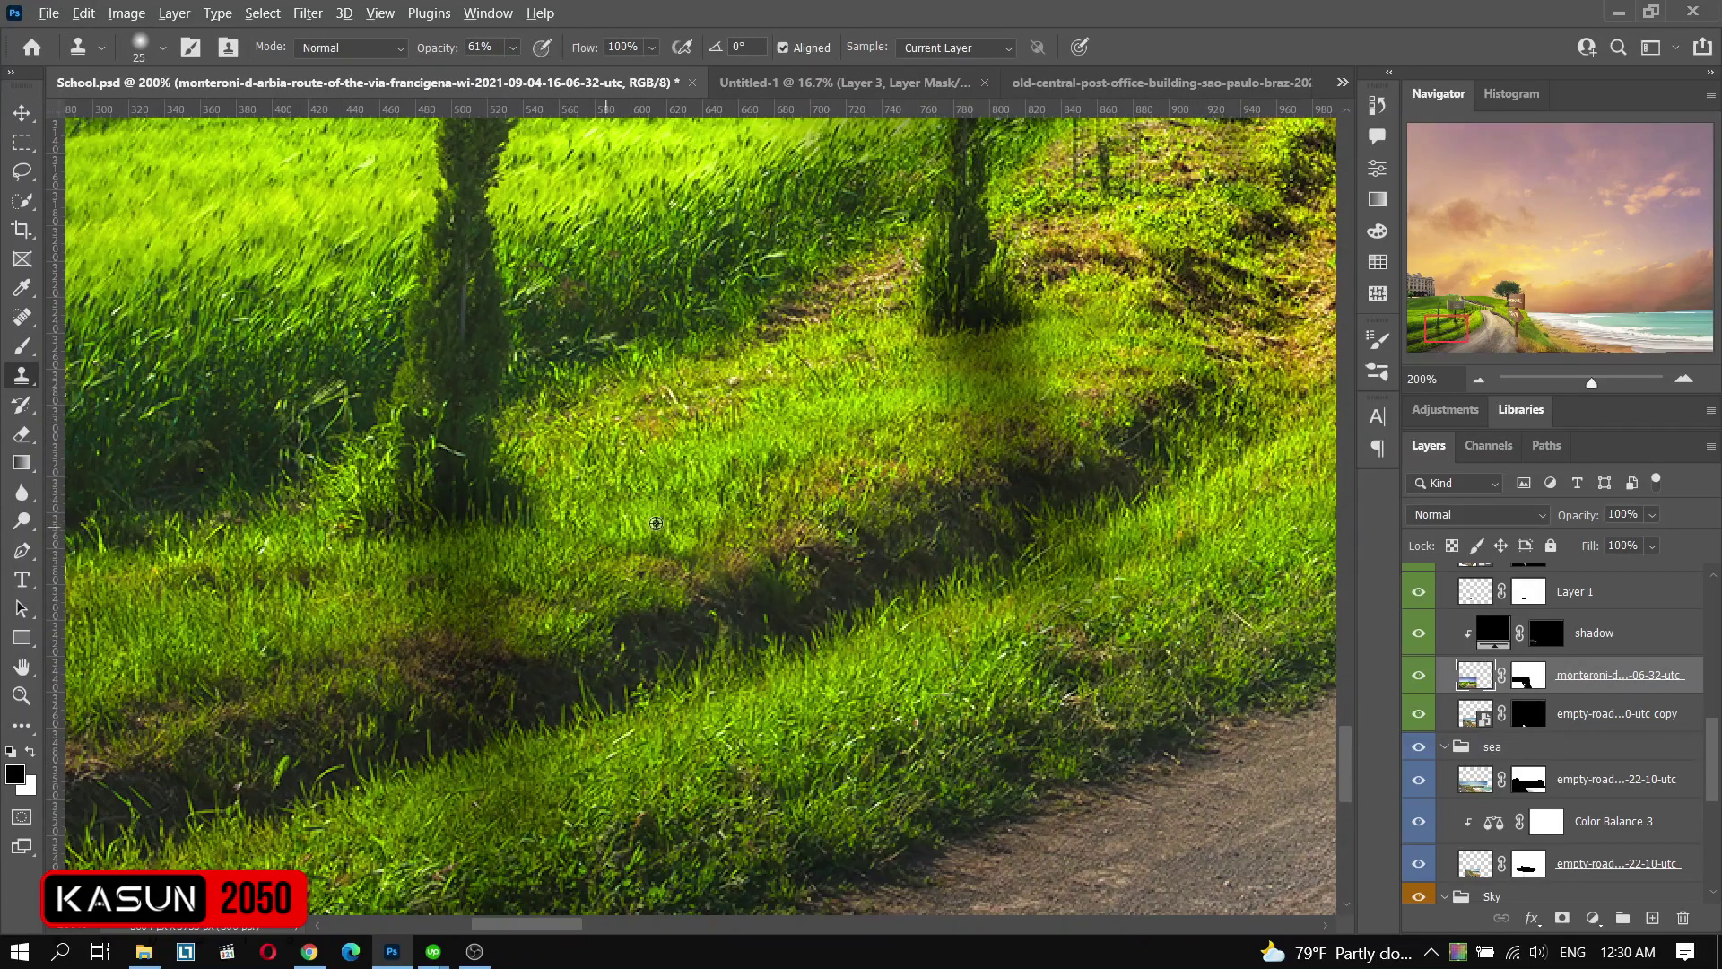
- Move the shadow layer out of the ground group to sit just below Color Balance 1
{"action": "key", "text": "ctrl+minus"}
{"action": "key", "text": "ctrl+minus"}
{"action": "left_click", "coordinate": [21, 112]}
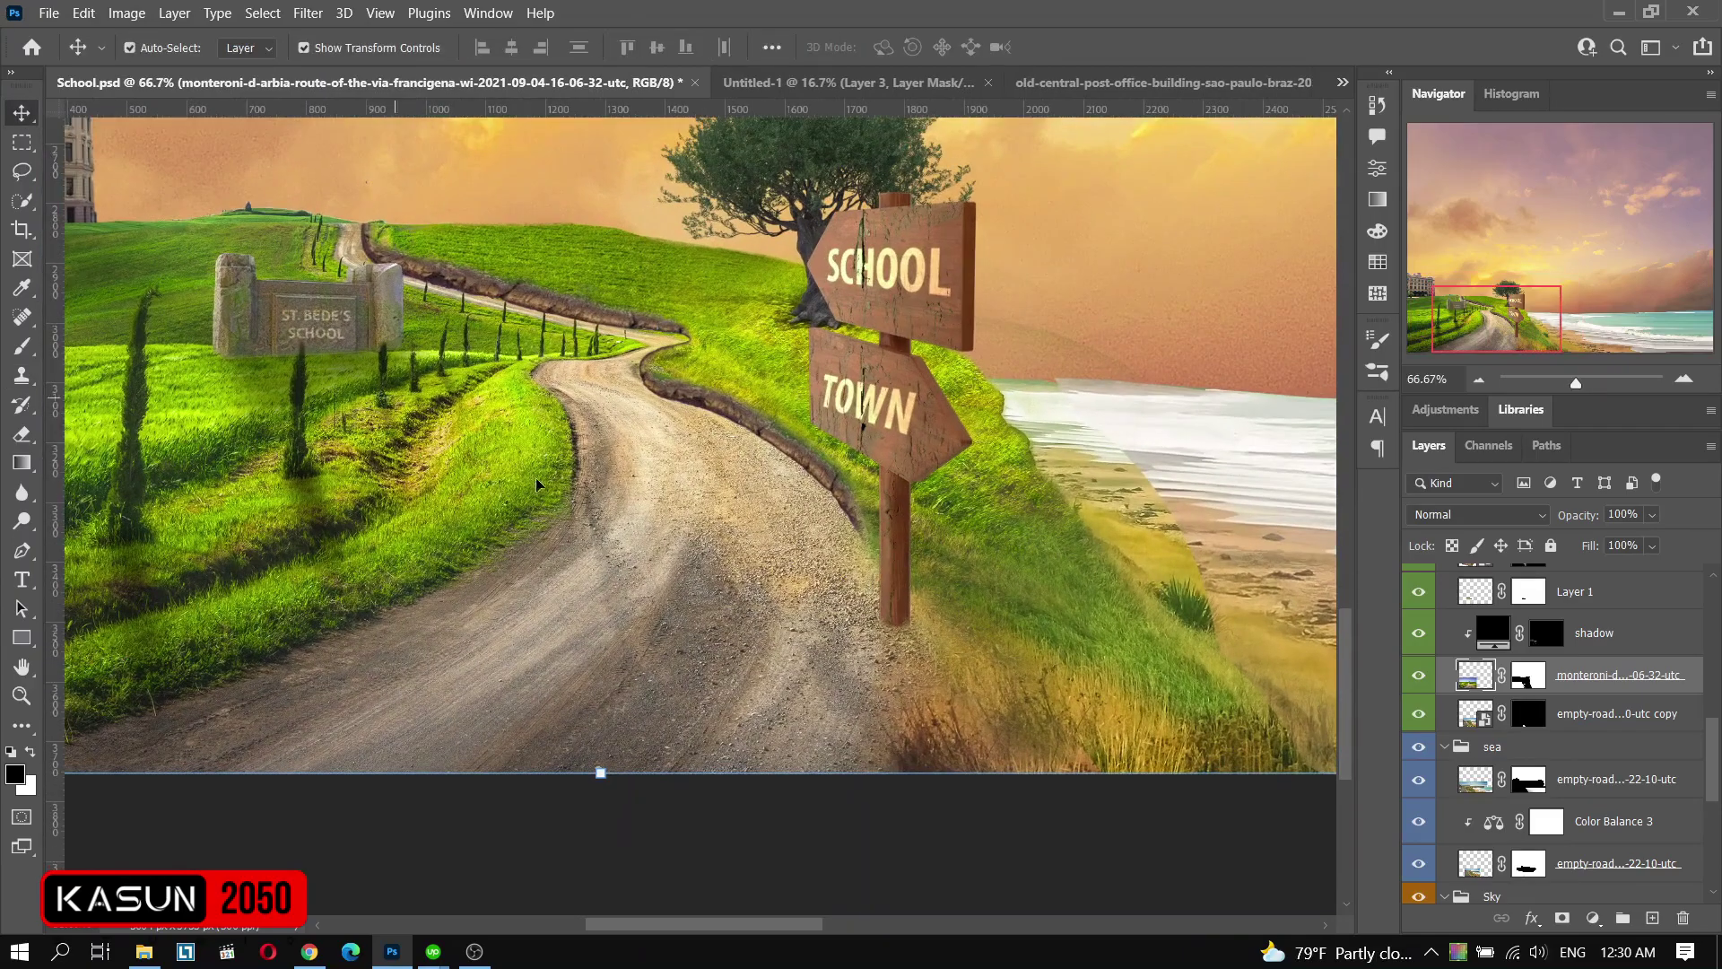
{"action": "key", "text": "ctrl+minus"}
{"action": "key", "text": "ctrl+plus"}
{"action": "key", "text": "ctrl+minus"}
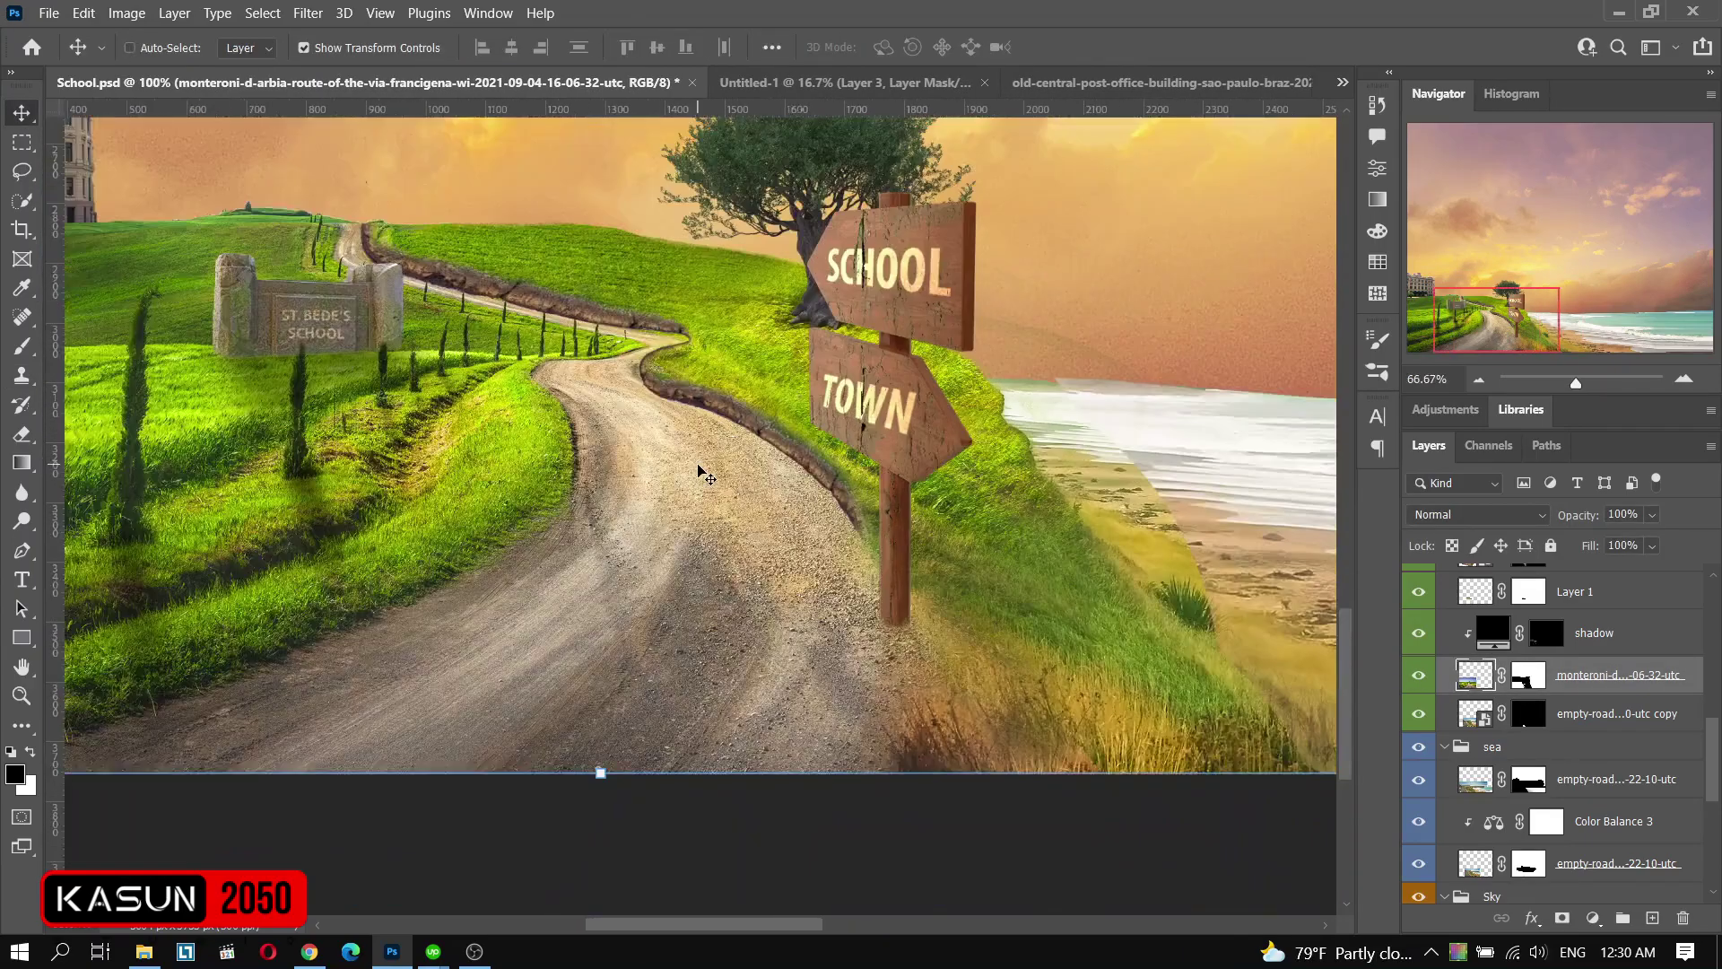
{"action": "left_click", "coordinate": [1594, 633]}
{"action": "scroll", "coordinate": [1628, 684], "scroll_direction": "up", "scroll_amount": 3}
{"action": "left_click_drag", "start_coordinate": [1605, 825], "coordinate": [1605, 617]}
- Select the lowest monteroni field layer and set up the Clone Stamp to retouch it
{"action": "scroll", "coordinate": [789, 574], "scroll_direction": "up", "scroll_amount": 2}
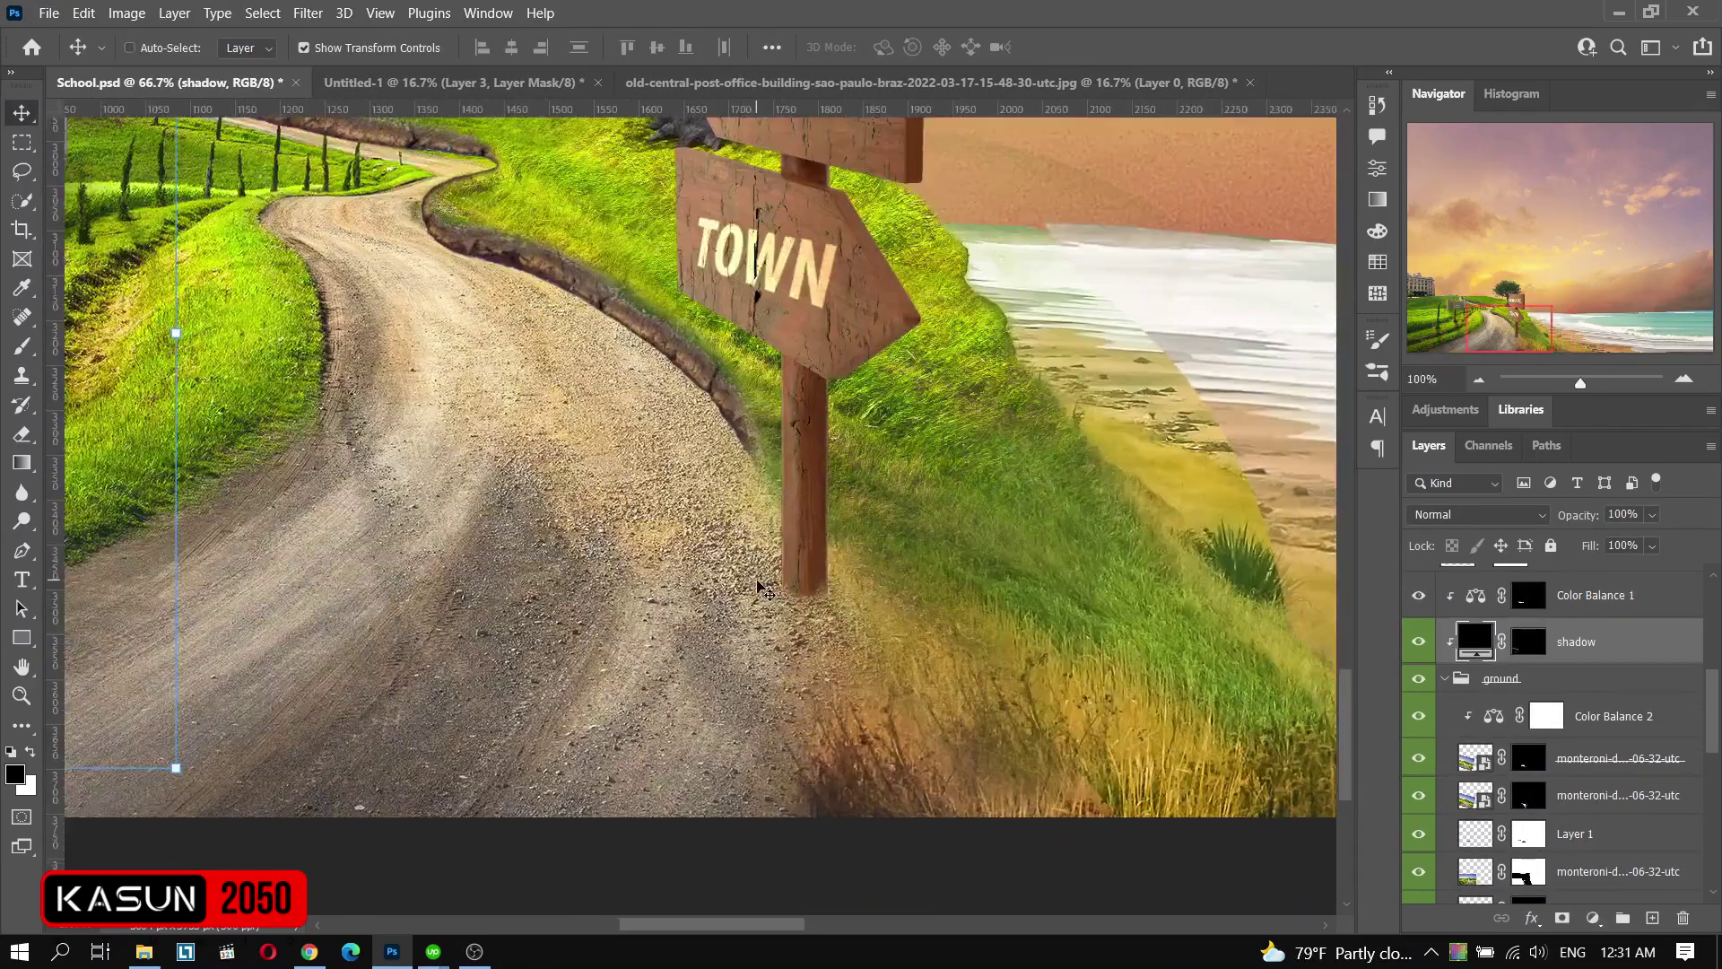
{"action": "scroll", "coordinate": [767, 534], "scroll_direction": "down", "scroll_amount": 2}
{"action": "scroll", "coordinate": [538, 305], "scroll_direction": "up", "scroll_amount": 3}
{"action": "scroll", "coordinate": [538, 305], "scroll_direction": "up", "scroll_amount": 2}
{"action": "left_click", "coordinate": [1420, 875]}
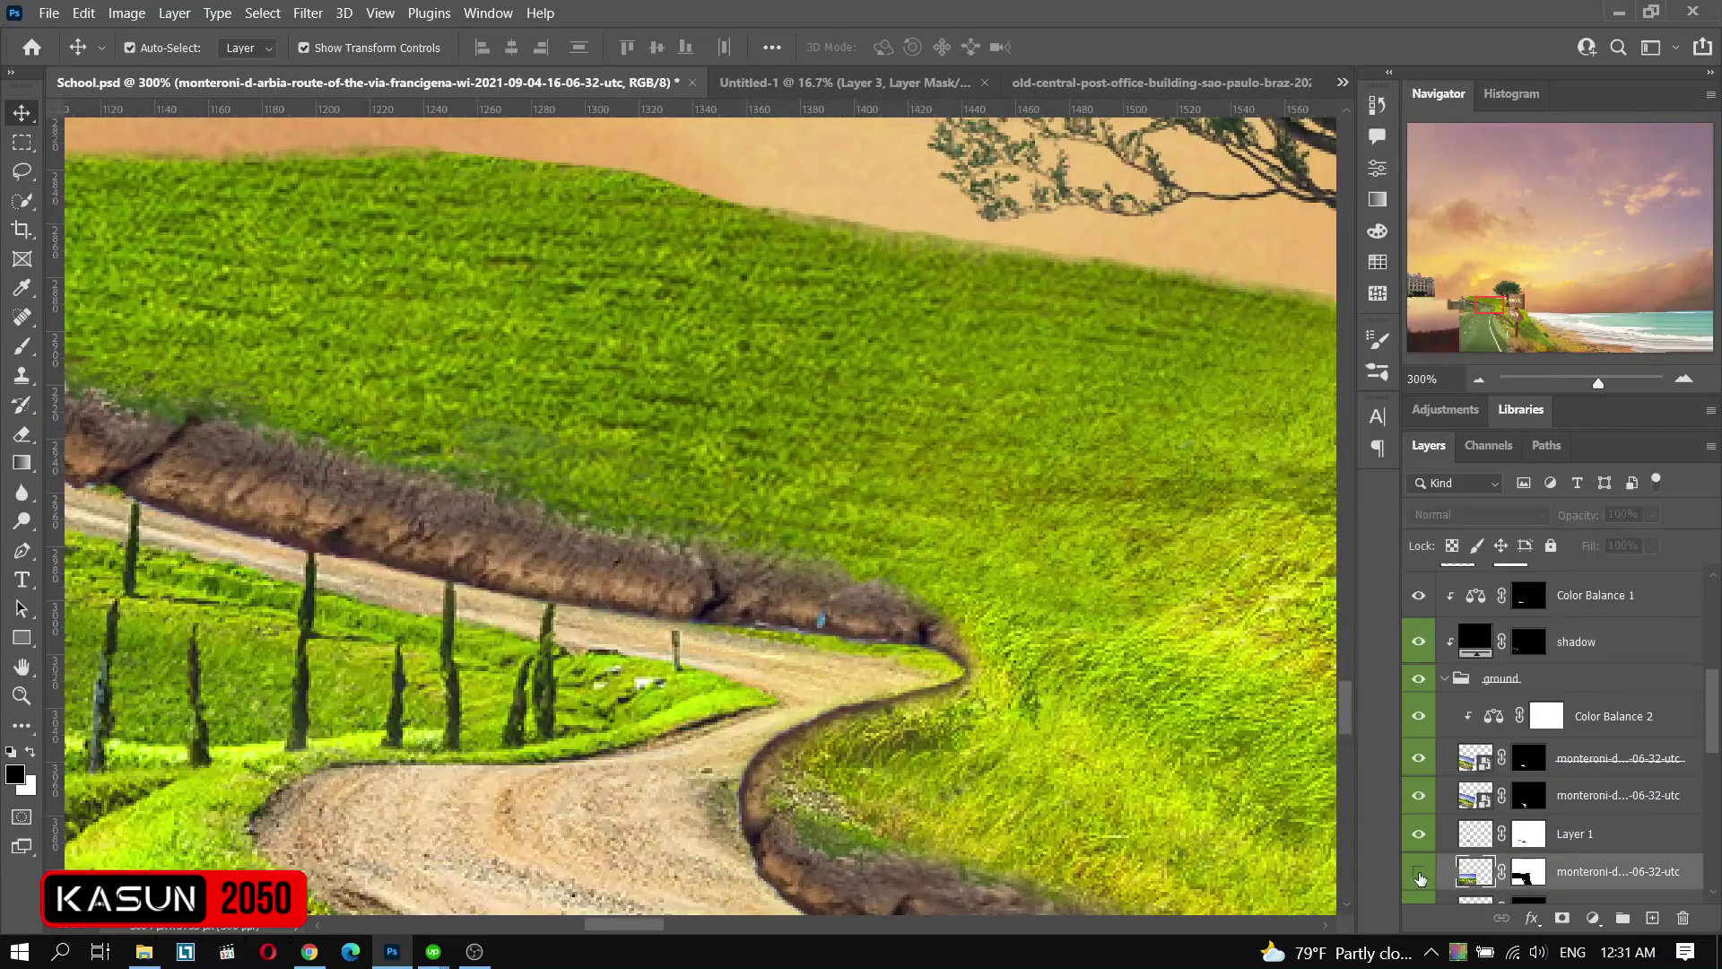
{"action": "key", "text": "s"}
{"action": "right_click", "coordinate": [718, 530]}
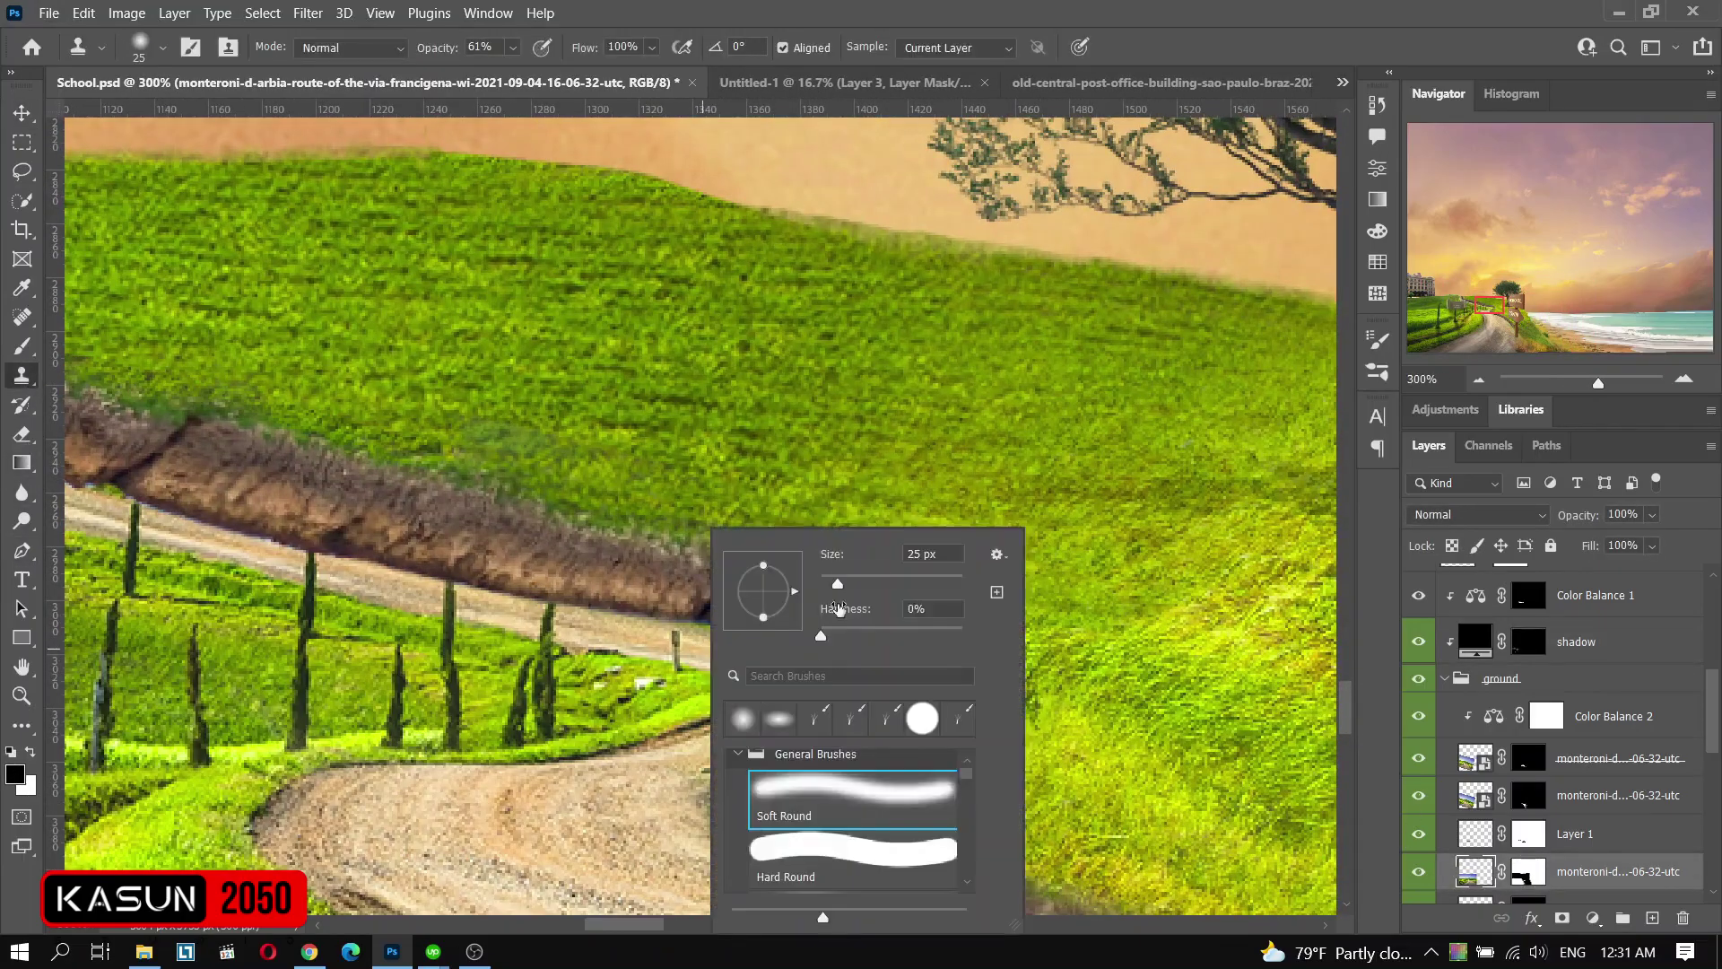
{"action": "key", "text": "Escape"}
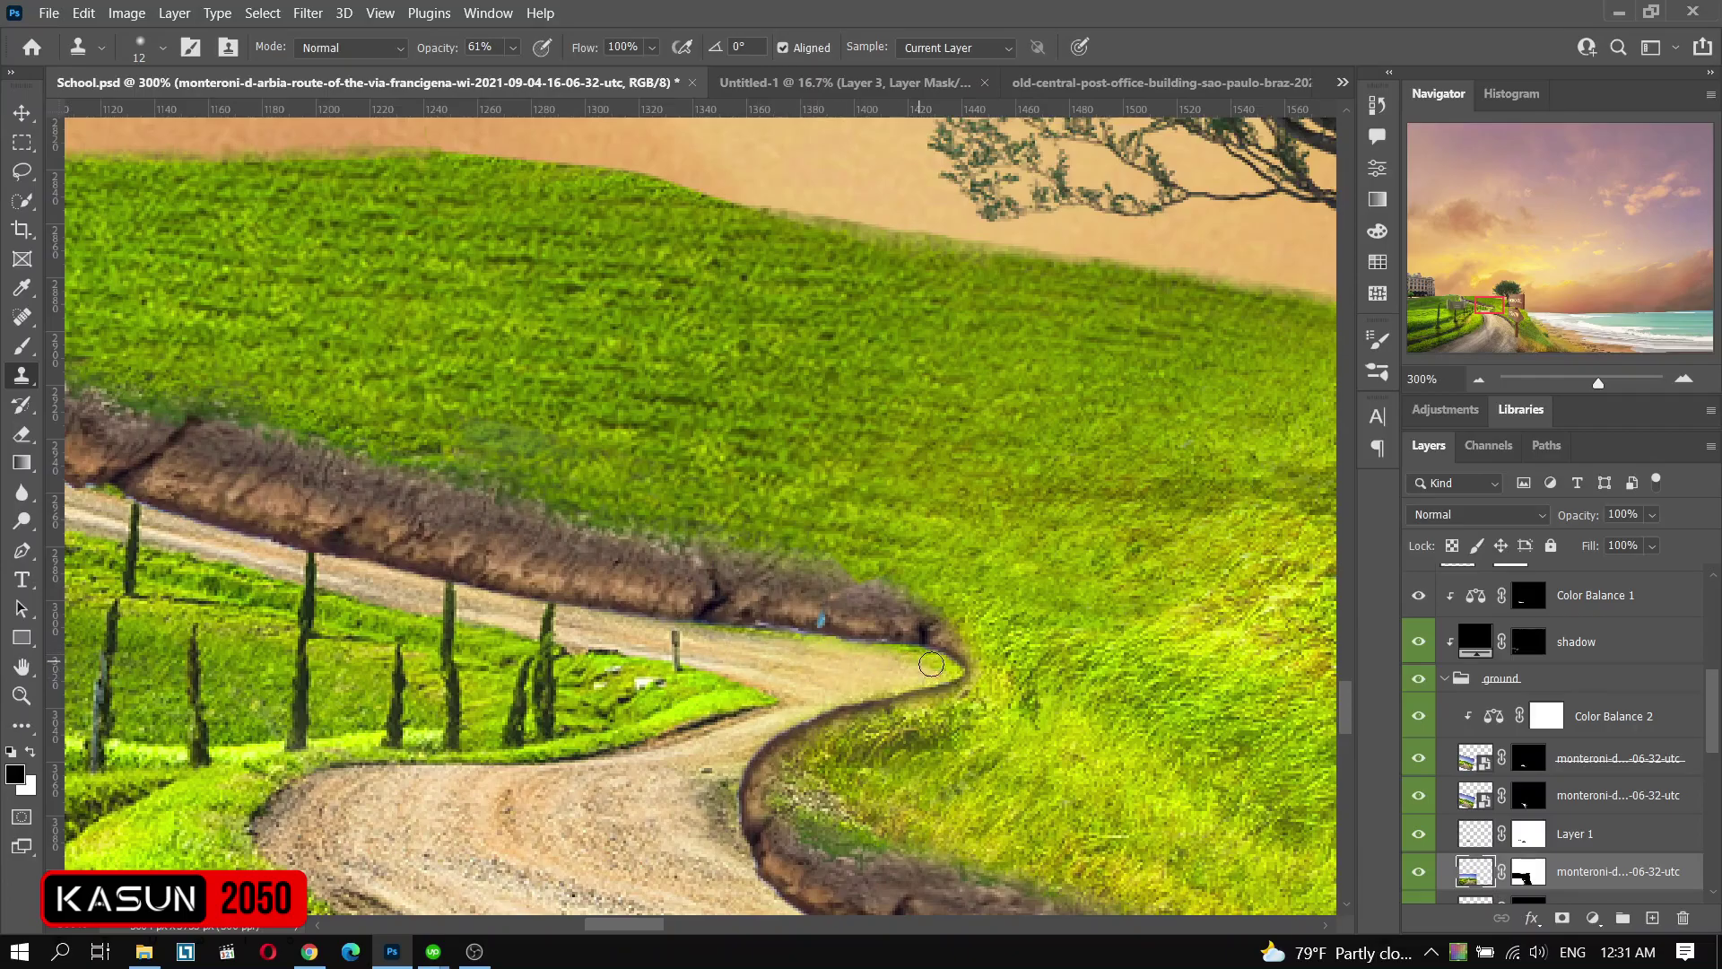
- Target the shadow layer's mask with a small hard brush at about 25% opacity
{"action": "key", "text": "b"}
{"action": "left_click", "coordinate": [1529, 641]}
{"action": "scroll", "coordinate": [304, 565], "scroll_direction": "up", "scroll_amount": 1}
{"action": "right_click", "coordinate": [309, 484]}
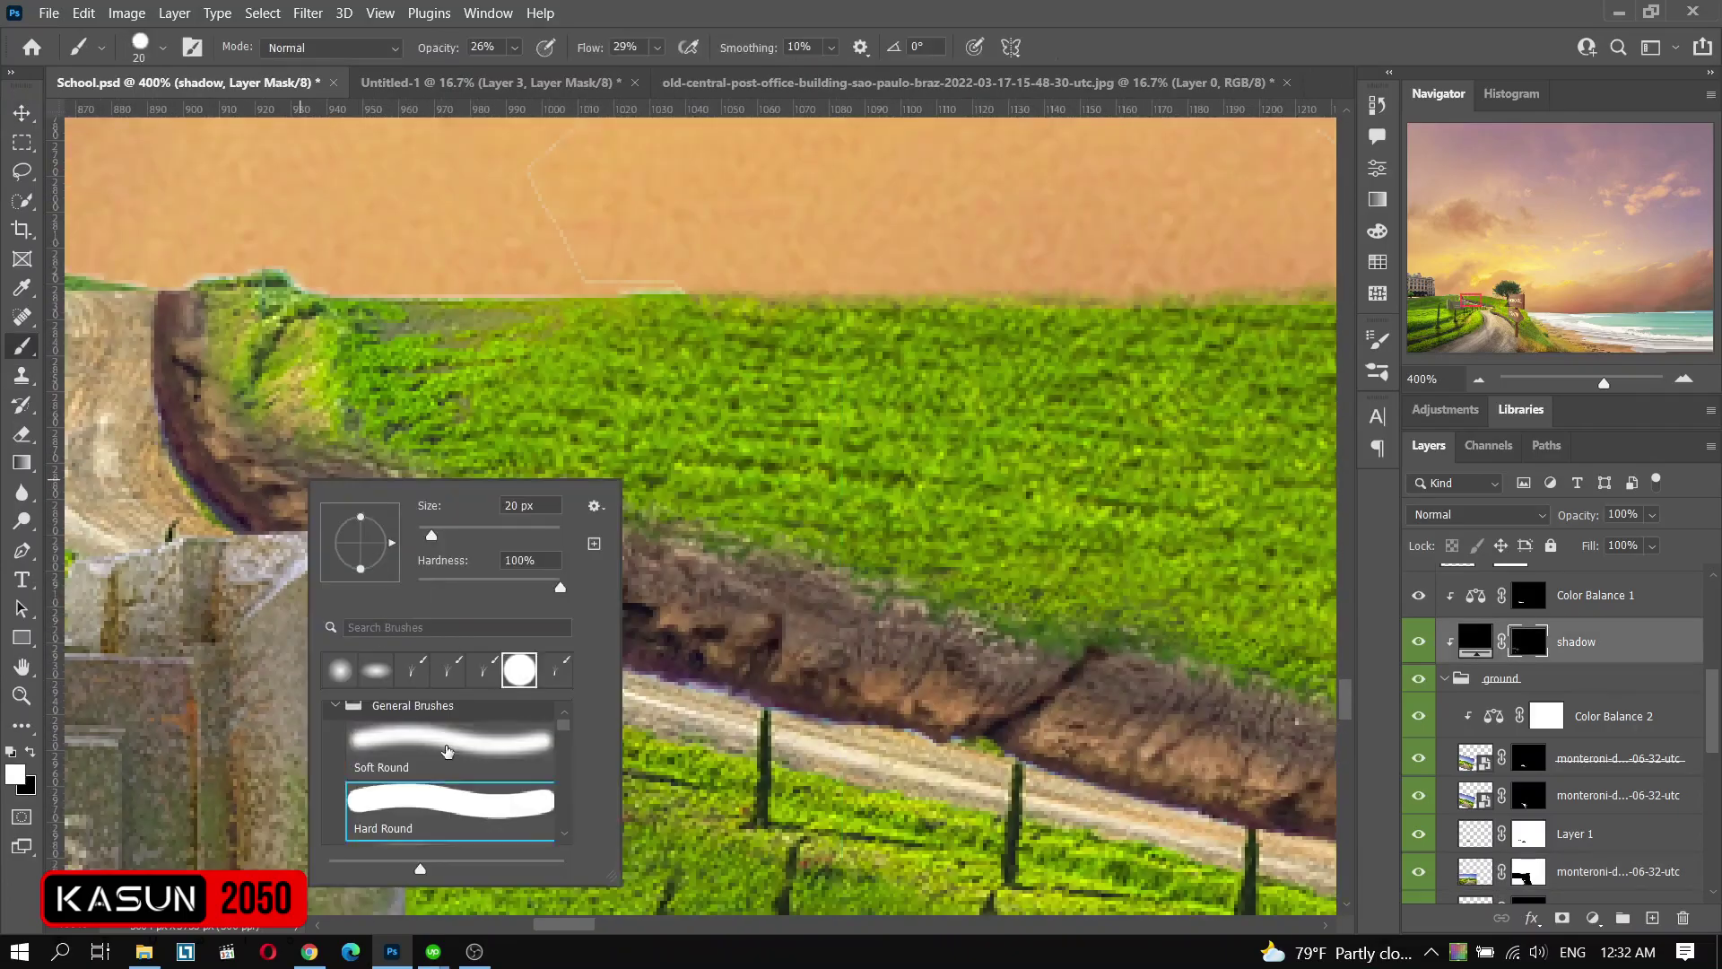
{"action": "key", "text": "Escape"}
{"action": "right_click", "coordinate": [672, 653]}
{"action": "left_click", "coordinate": [514, 48]}
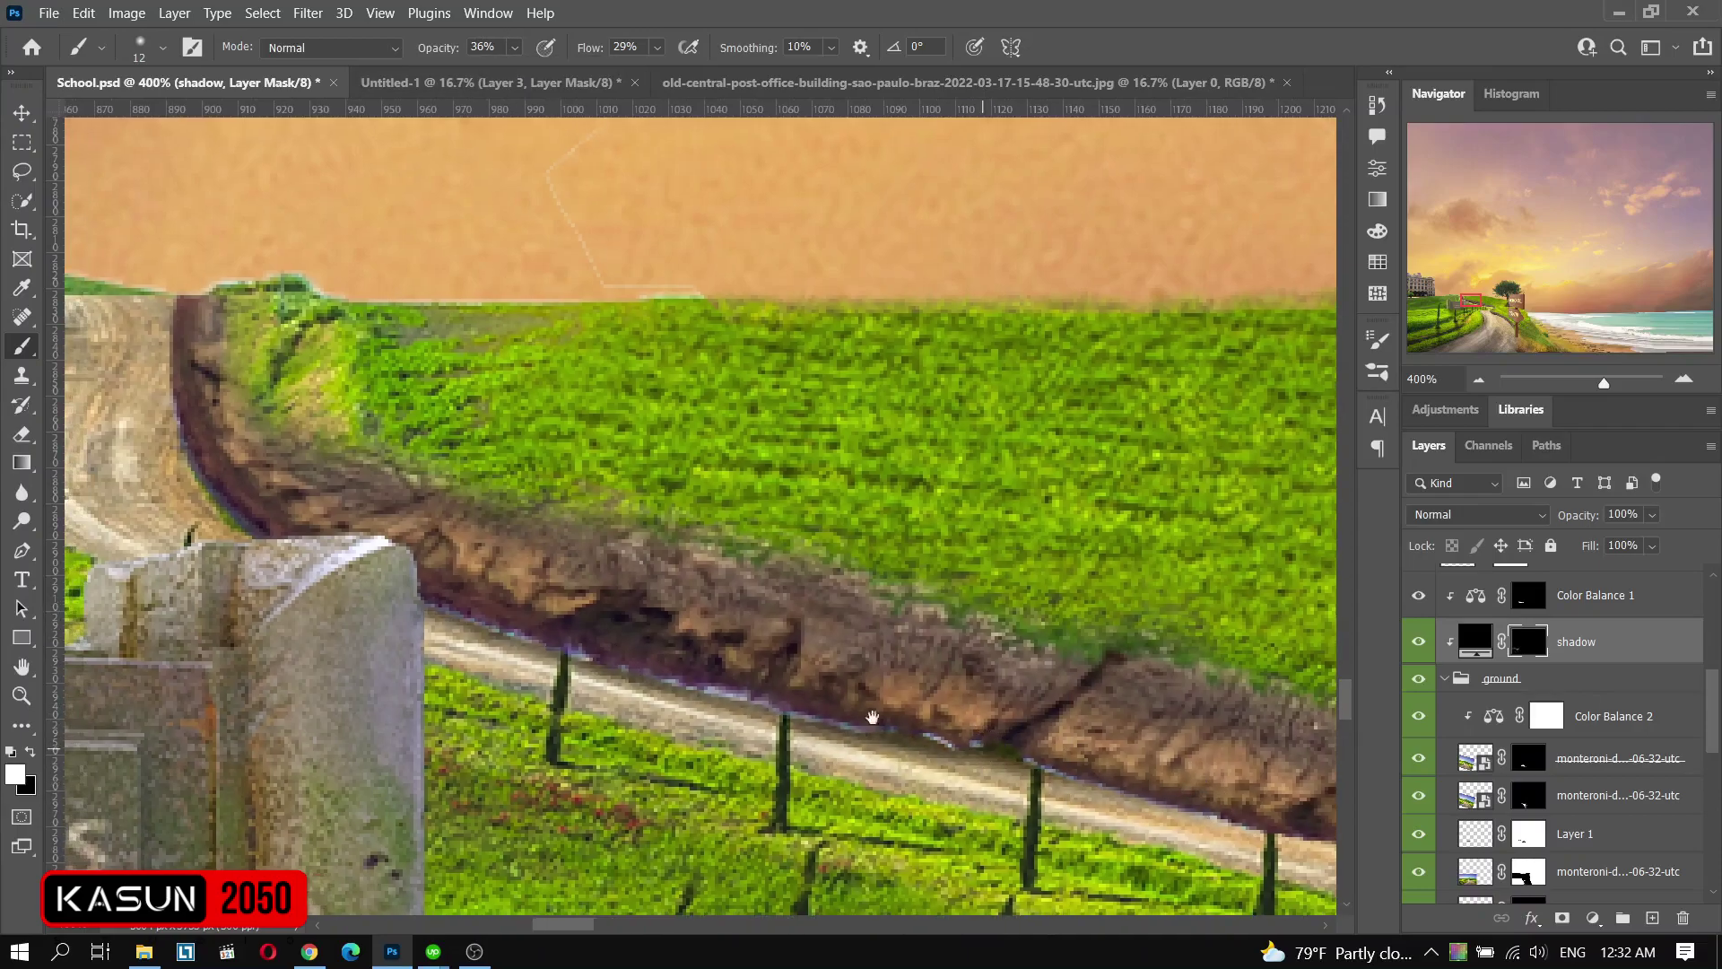
{"action": "left_click_drag", "start_coordinate": [1178, 780], "coordinate": [272, 501]}
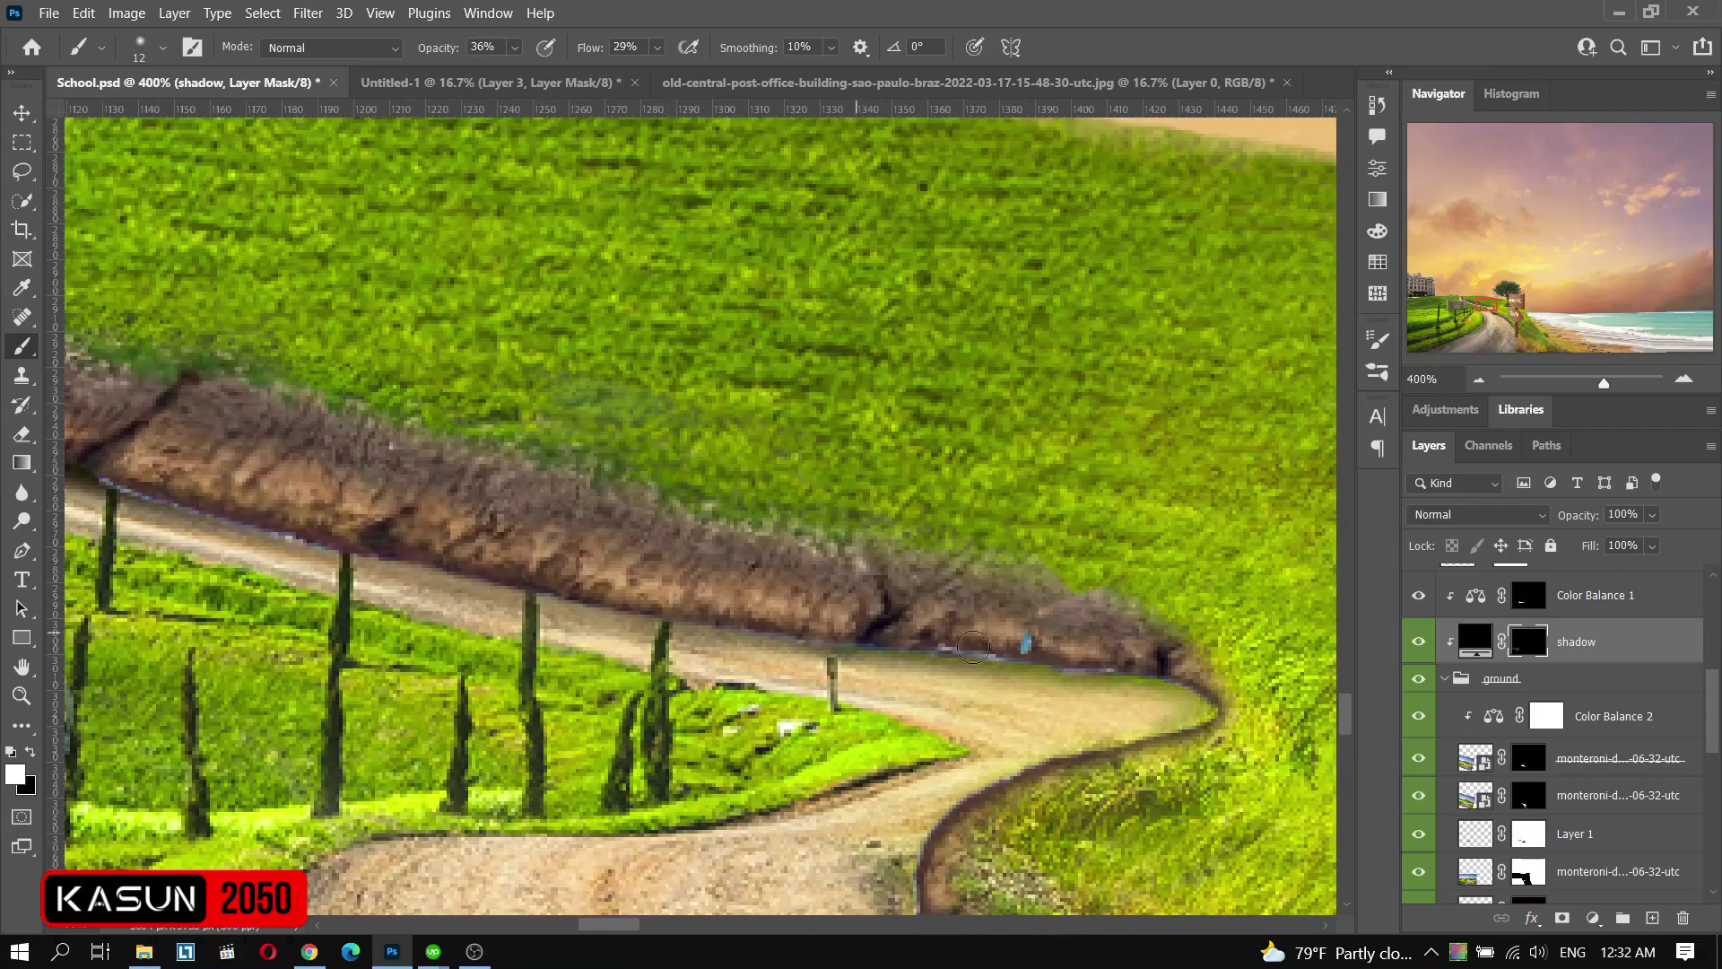
{"action": "right_click", "coordinate": [1176, 732]}
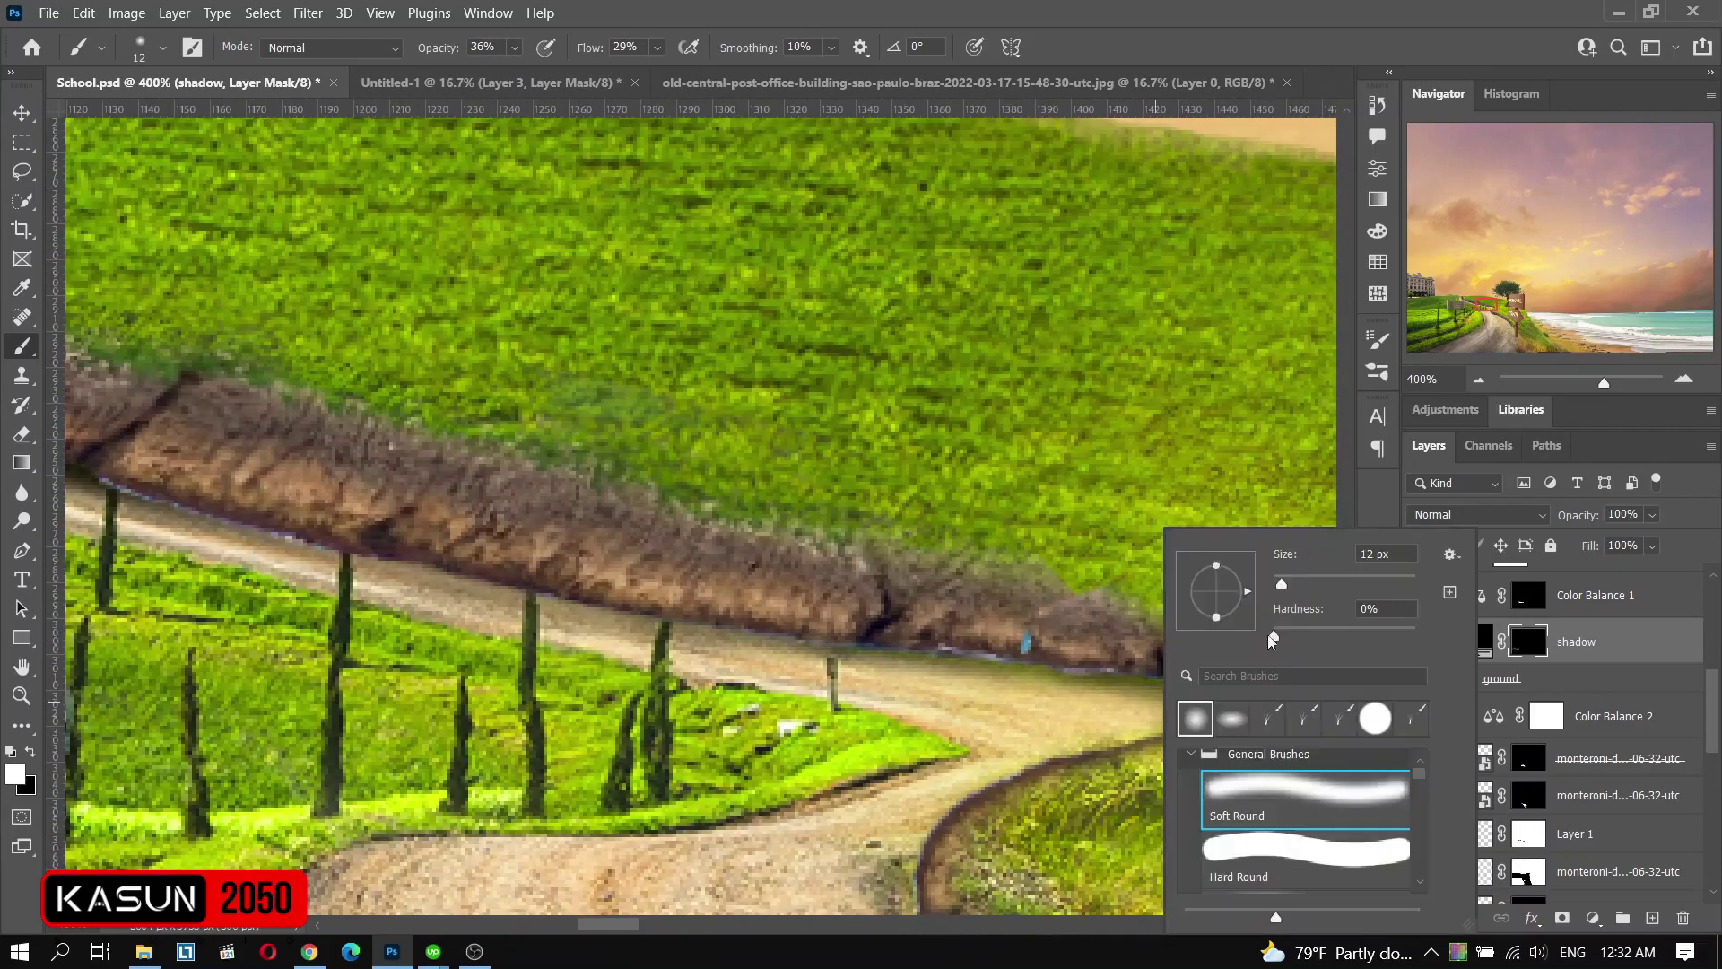
{"action": "key", "text": "Escape"}
{"action": "key", "text": "2"}
{"action": "key", "text": "5"}
{"action": "right_click", "coordinate": [1176, 732]}
{"action": "key", "text": "Escape"}
- Paint thin dark shadow strokes along the base of the dirt curb, then add a new layer
{"action": "scroll", "coordinate": [1176, 732], "scroll_direction": "down", "scroll_amount": 2}
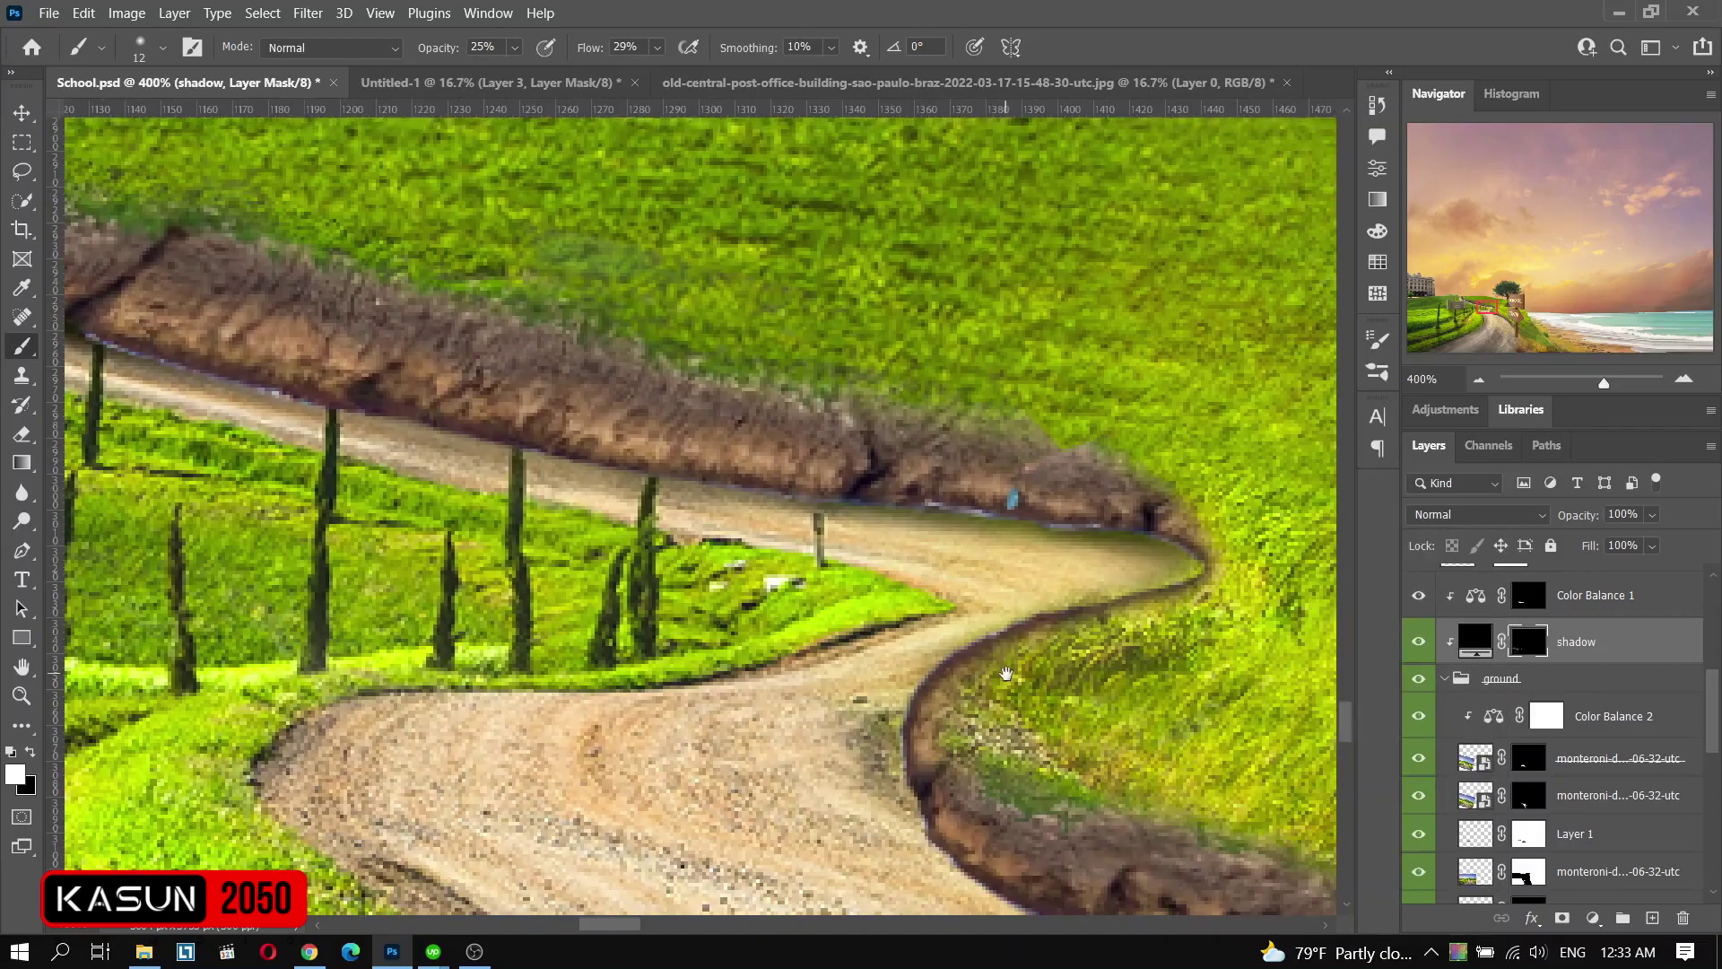
{"action": "scroll", "coordinate": [807, 682], "scroll_direction": "down", "scroll_amount": 2}
{"action": "scroll", "coordinate": [1033, 728], "scroll_direction": "down", "scroll_amount": 2}
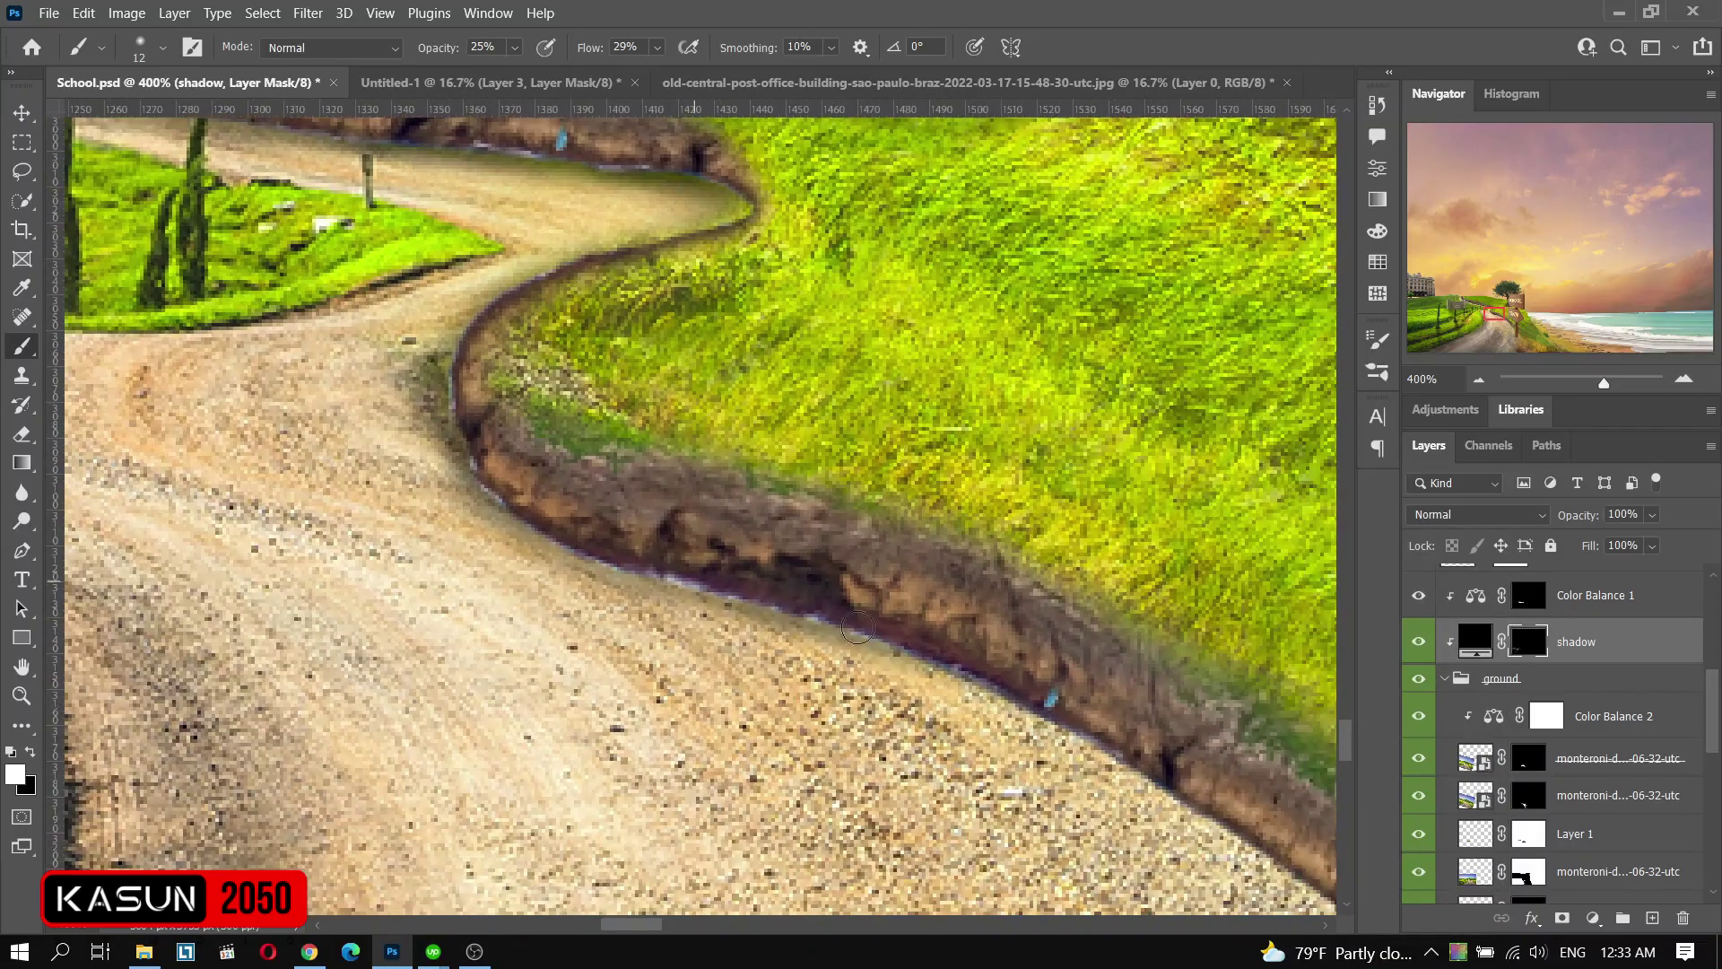
{"action": "scroll", "coordinate": [903, 661], "scroll_direction": "down", "scroll_amount": 2}
{"action": "left_click_drag", "start_coordinate": [655, 520], "coordinate": [1022, 775]}
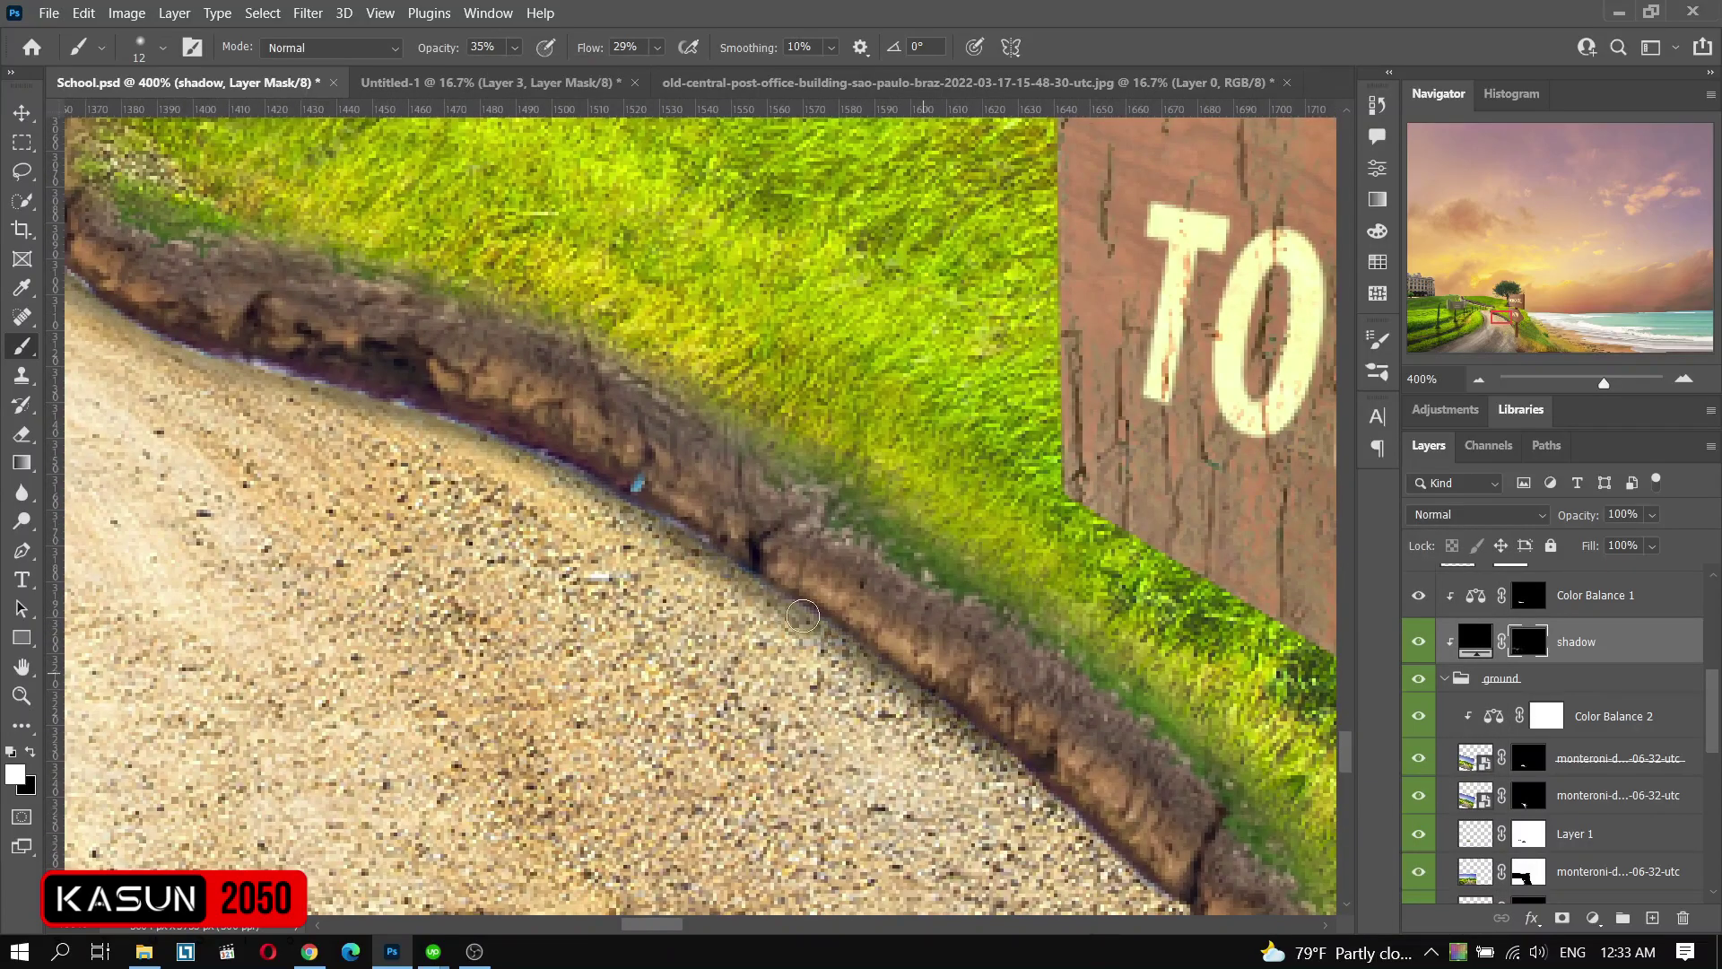
{"action": "left_click_drag", "start_coordinate": [484, 439], "coordinate": [1130, 870]}
{"action": "scroll", "coordinate": [808, 628], "scroll_direction": "down", "scroll_amount": 2}
{"action": "left_click_drag", "start_coordinate": [619, 421], "coordinate": [1058, 888]}
{"action": "scroll", "coordinate": [489, 329], "scroll_direction": "up", "scroll_amount": 2}
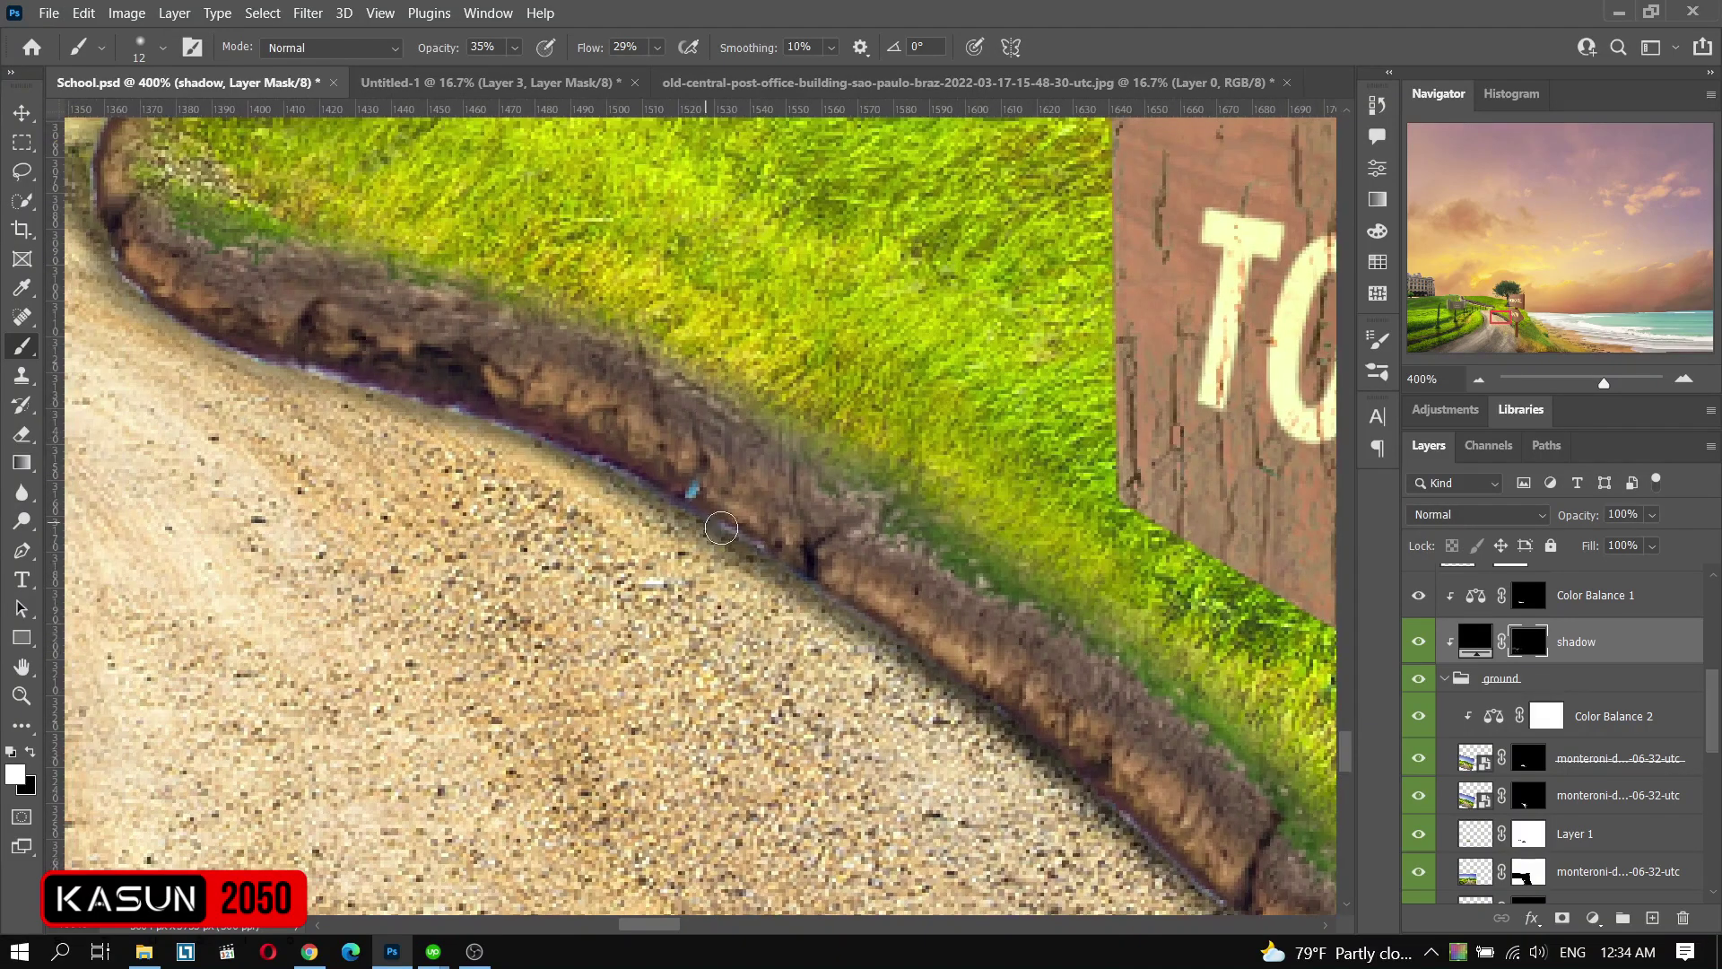
{"action": "scroll", "coordinate": [530, 512], "scroll_direction": "left", "scroll_amount": 2}
{"action": "scroll", "coordinate": [347, 386], "scroll_direction": "left", "scroll_amount": 3}
{"action": "scroll", "coordinate": [377, 413], "scroll_direction": "up", "scroll_amount": 3}
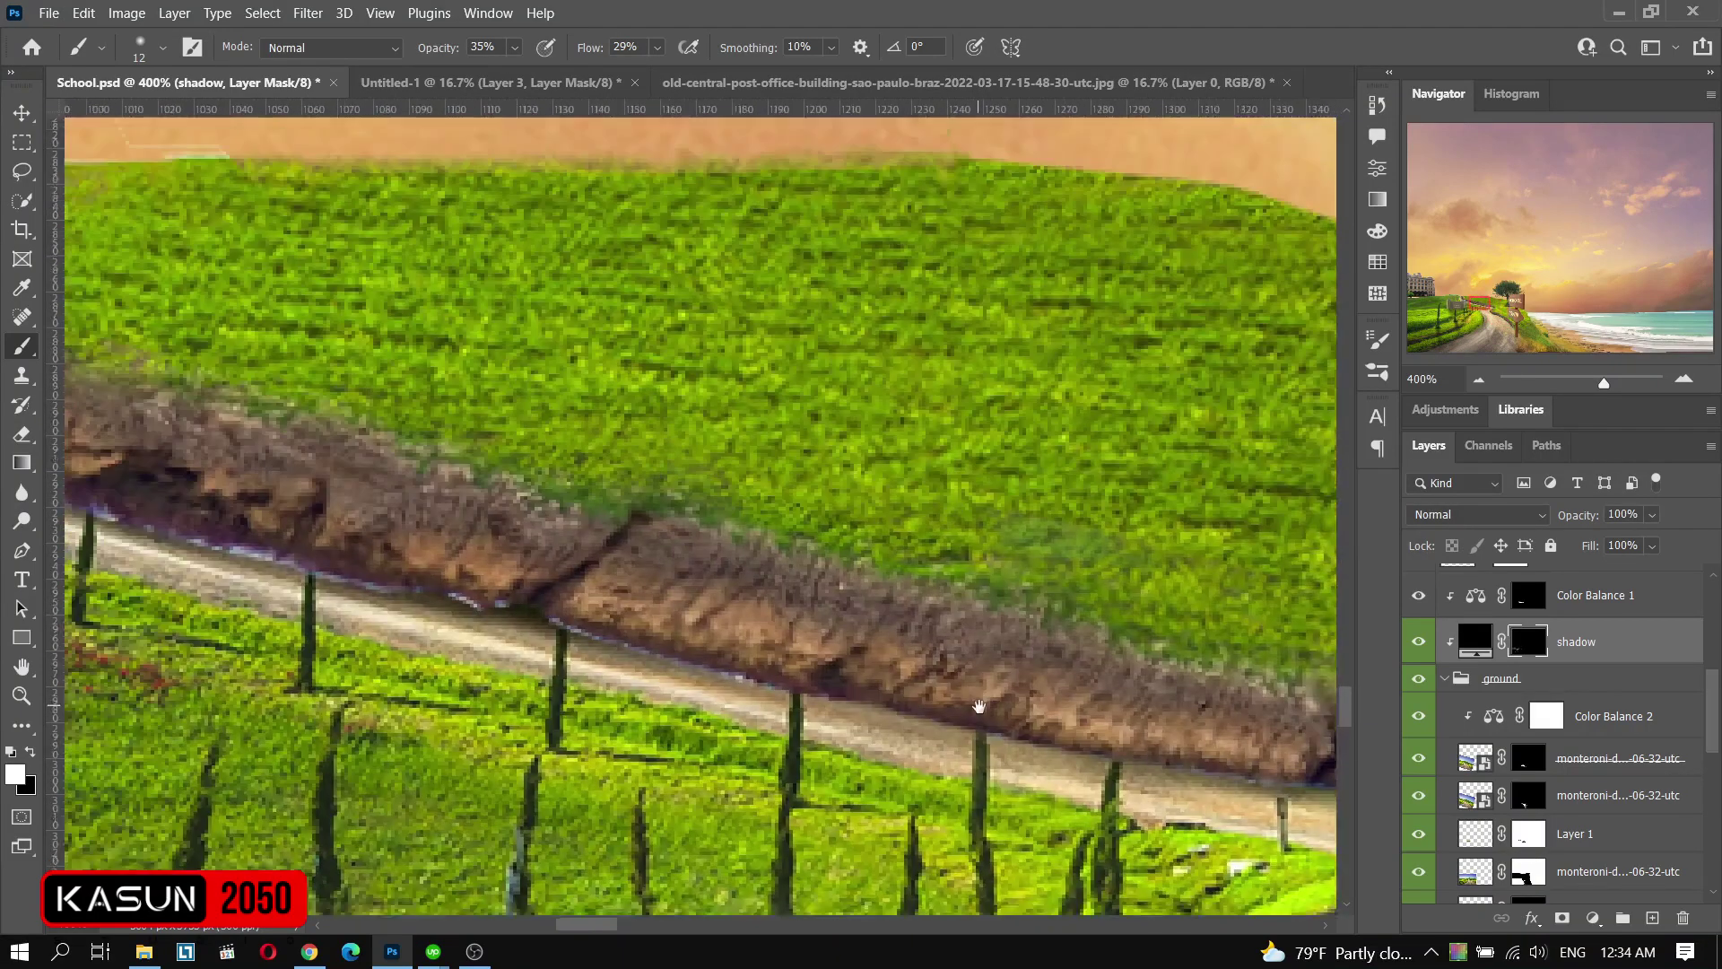
{"action": "scroll", "coordinate": [404, 431], "scroll_direction": "up", "scroll_amount": 2}
{"action": "left_click_drag", "start_coordinate": [359, 583], "coordinate": [807, 708]}
{"action": "scroll", "coordinate": [450, 465], "scroll_direction": "left", "scroll_amount": 1}
{"action": "key", "text": "ctrl+shift+alt+n"}
- Add a mask to the new layer and set a smaller black brush
{"action": "left_click", "coordinate": [1561, 917]}
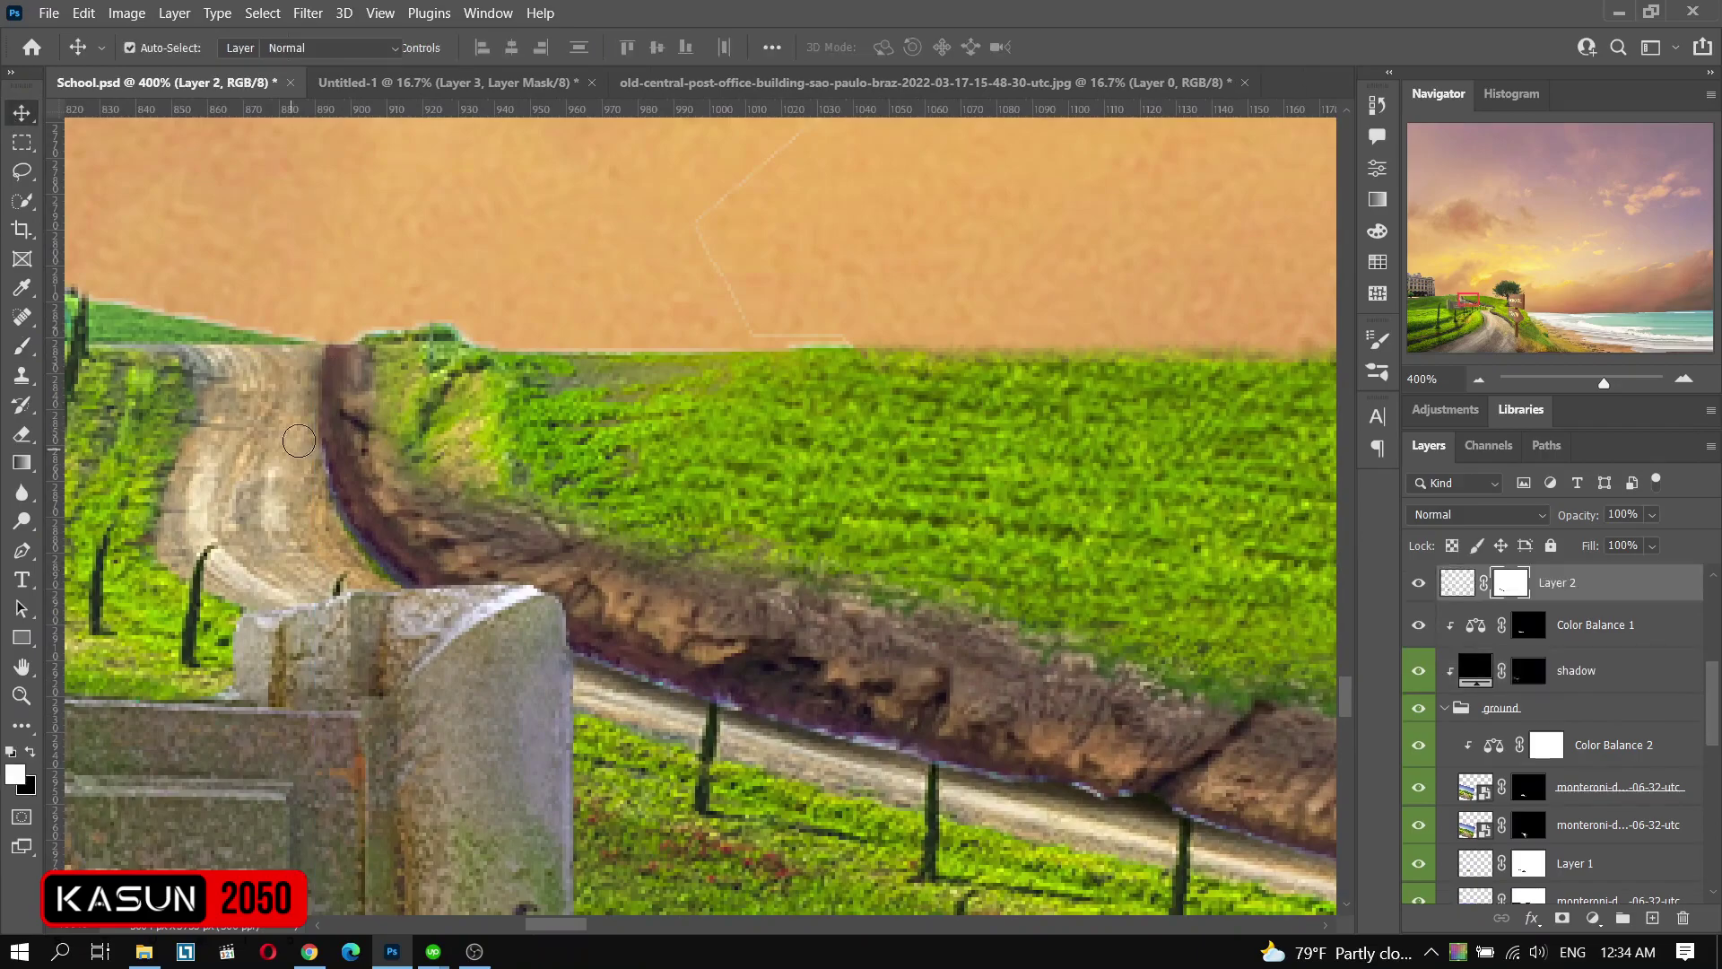
{"action": "right_click", "coordinate": [350, 408]}
{"action": "key", "text": "Return"}
{"action": "key", "text": "x"}
{"action": "scroll", "coordinate": [1525, 718], "scroll_direction": "up", "scroll_amount": 5}
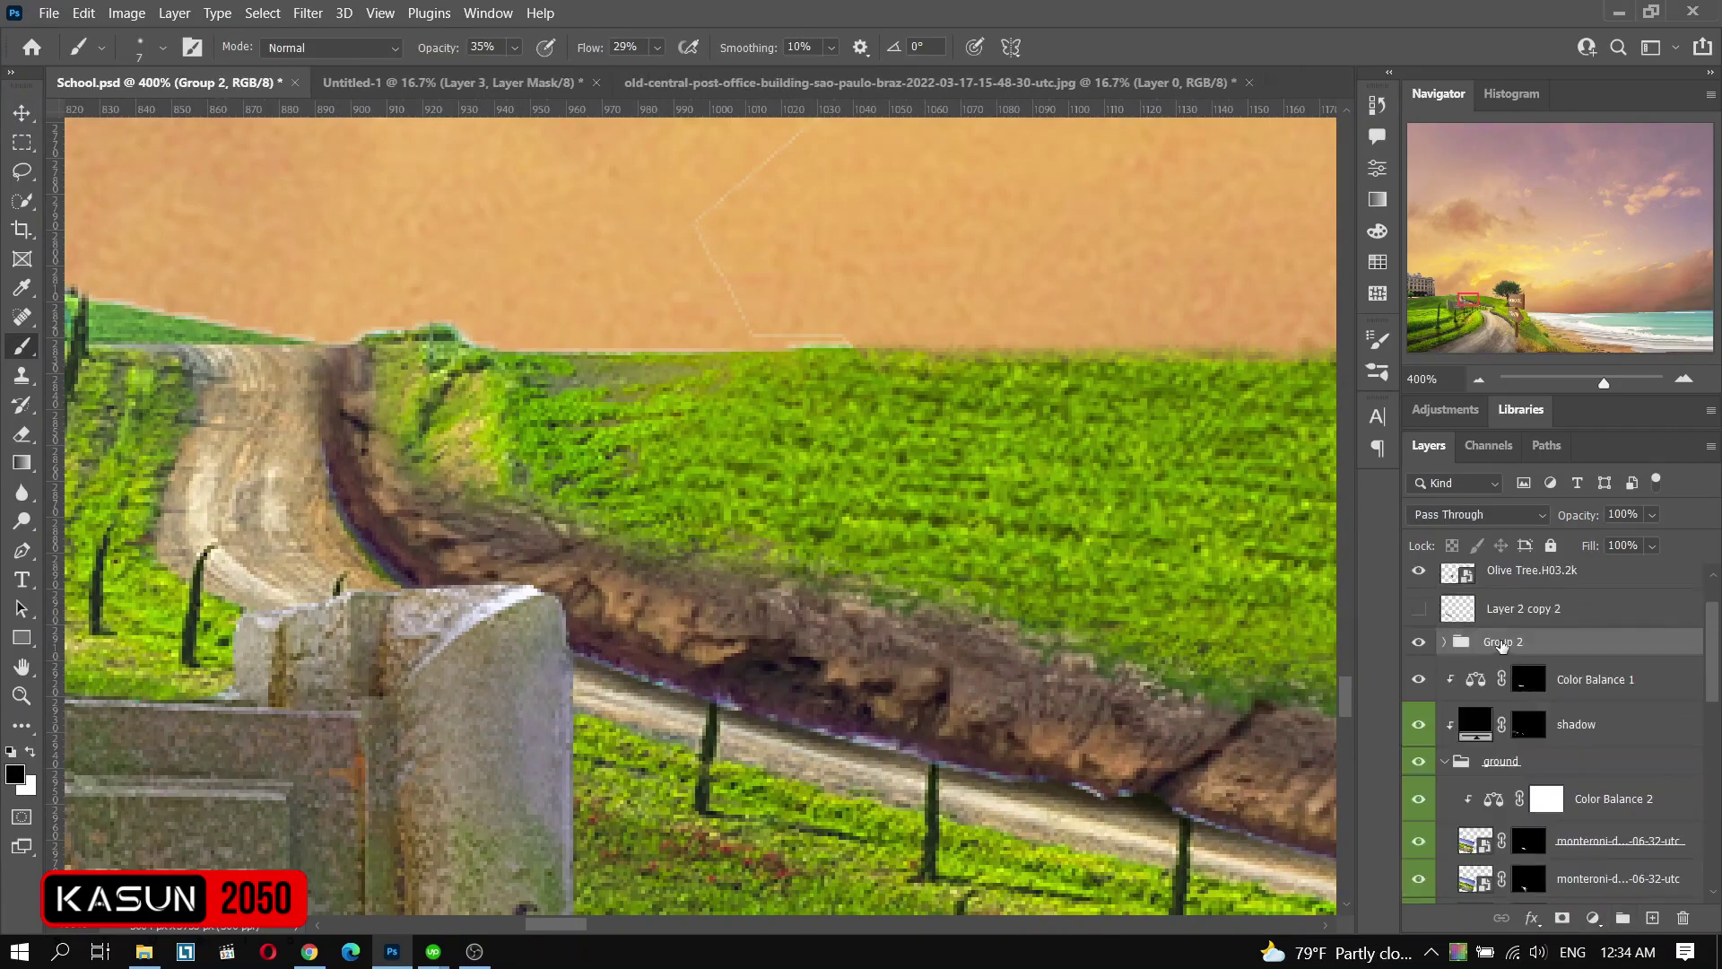
- Add a clipped Exposure adjustment of -0.83 above the line group with an inverted mask
{"action": "left_click", "coordinate": [1511, 642]}
{"action": "type", "text": "line"}
{"action": "left_click", "coordinate": [1593, 917]}
{"action": "left_click", "coordinate": [1561, 658]}
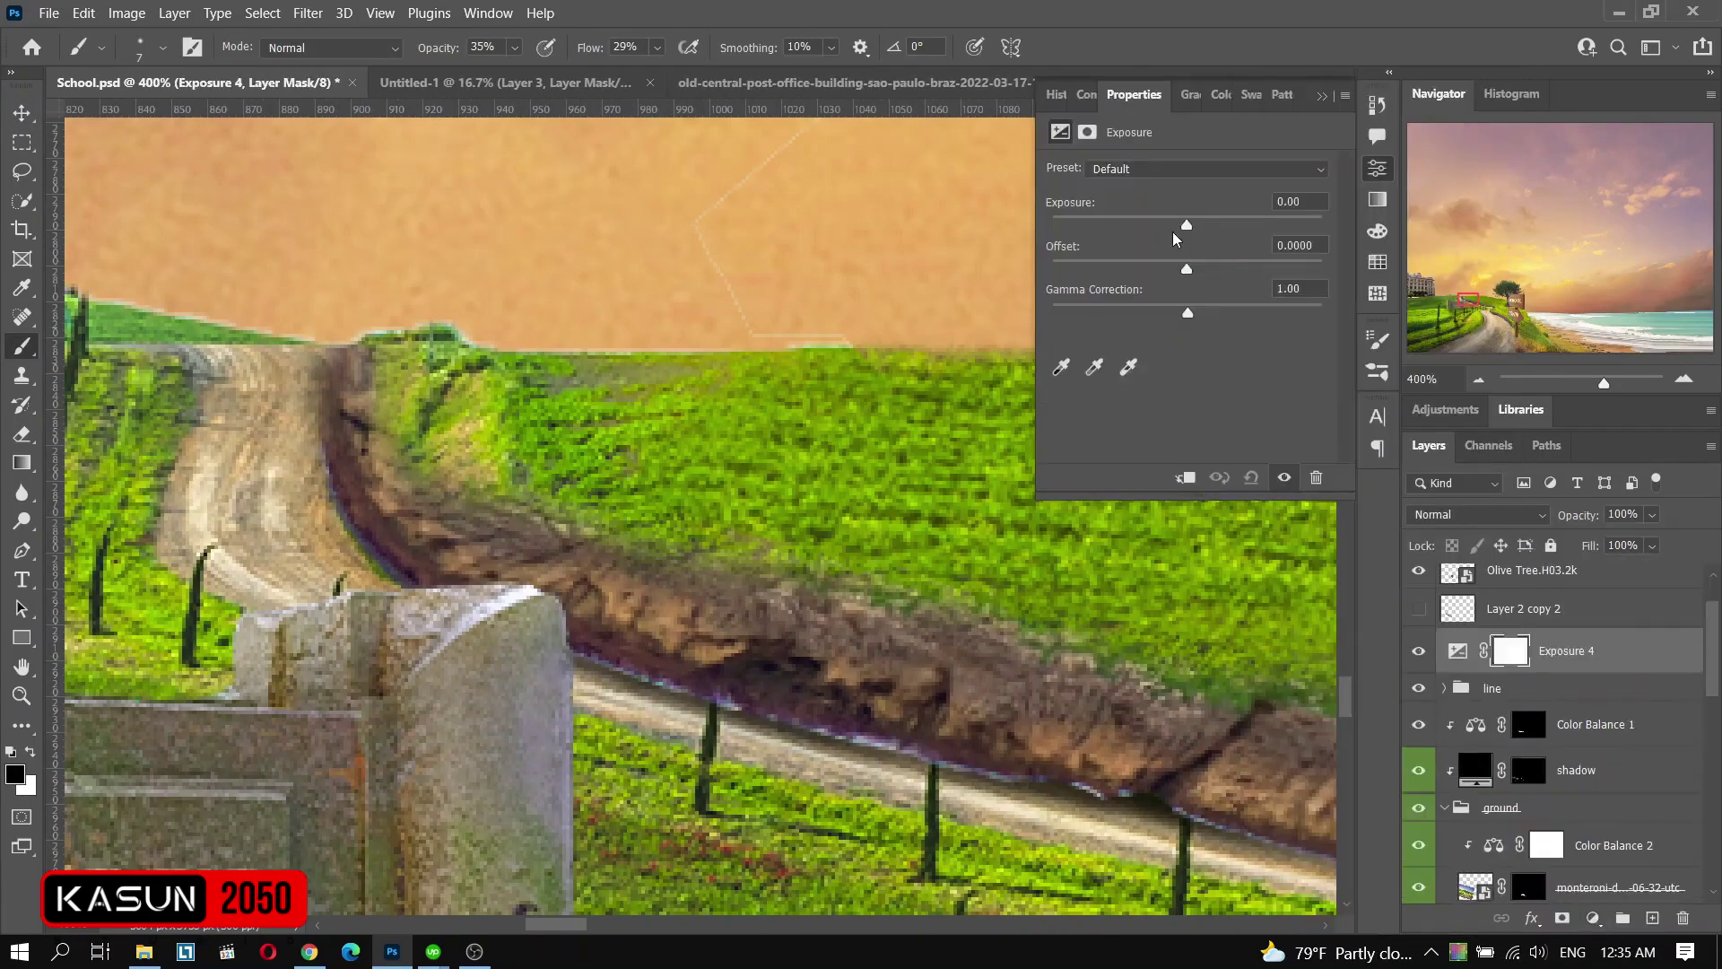
{"action": "left_click_drag", "start_coordinate": [1187, 224], "coordinate": [1170, 224]}
{"action": "key", "text": "ctrl+alt+g"}
{"action": "key", "text": "ctrl+i"}
{"action": "left_click", "coordinate": [1370, 175]}
- Paint white with a larger brush along the curb edges to reveal the darkening
{"action": "right_click", "coordinate": [532, 609]}
{"action": "key", "text": "Return"}
{"action": "key", "text": "x"}
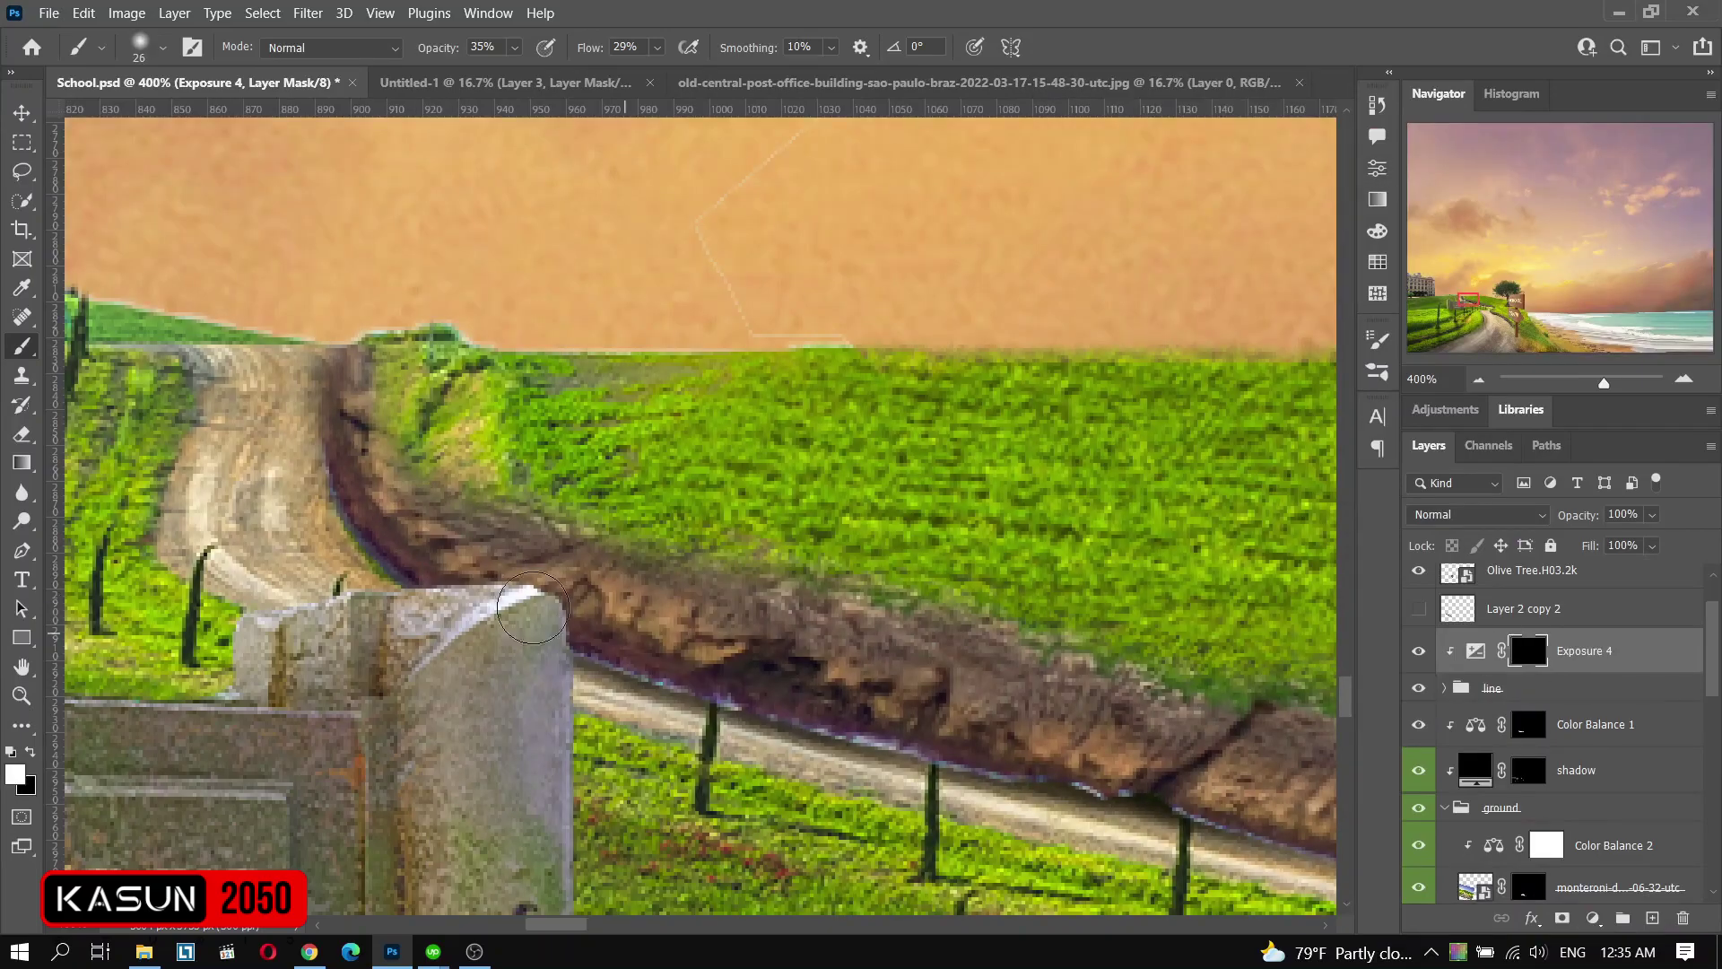
{"action": "scroll", "coordinate": [353, 402], "scroll_direction": "down", "scroll_amount": 5}
{"action": "scroll", "coordinate": [872, 581], "scroll_direction": "right", "scroll_amount": 10}
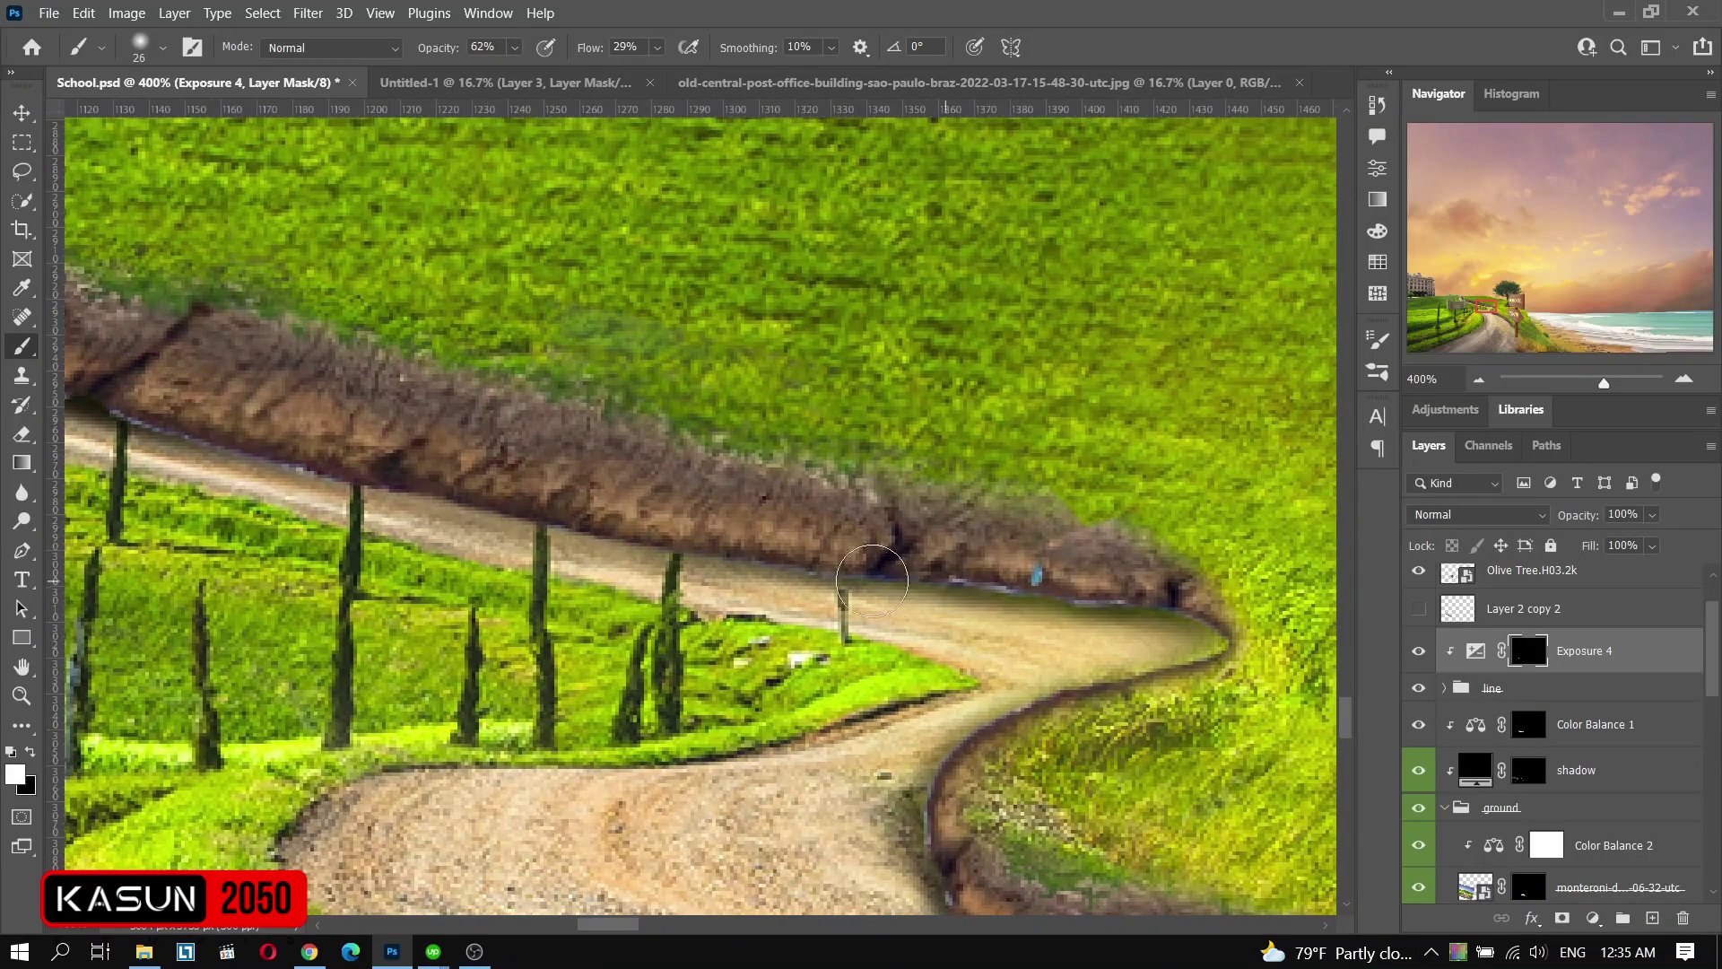
{"action": "scroll", "coordinate": [1198, 645], "scroll_direction": "down", "scroll_amount": 5}
{"action": "scroll", "coordinate": [1076, 619], "scroll_direction": "right", "scroll_amount": 10}
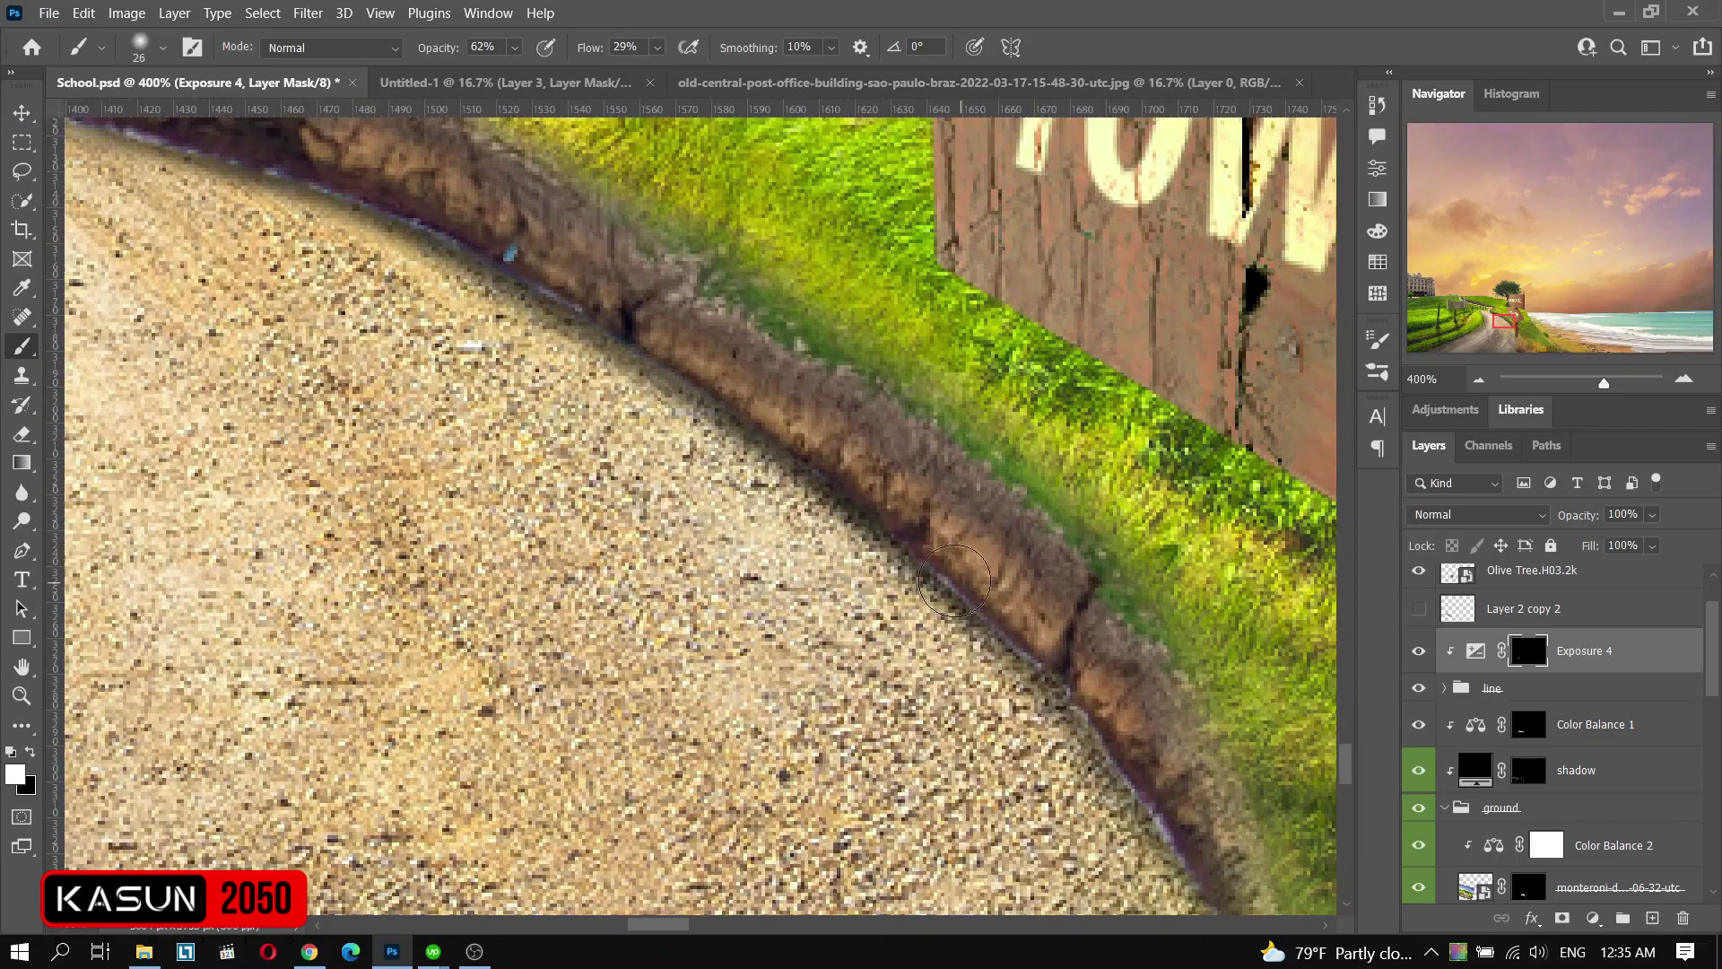
{"action": "scroll", "coordinate": [1180, 840], "scroll_direction": "left", "scroll_amount": 10}
- Touch up Layer 2 copy with a smaller black brush, then zoom out to the whole scene
{"action": "left_click", "coordinate": [916, 301], "text": "ctrl"}
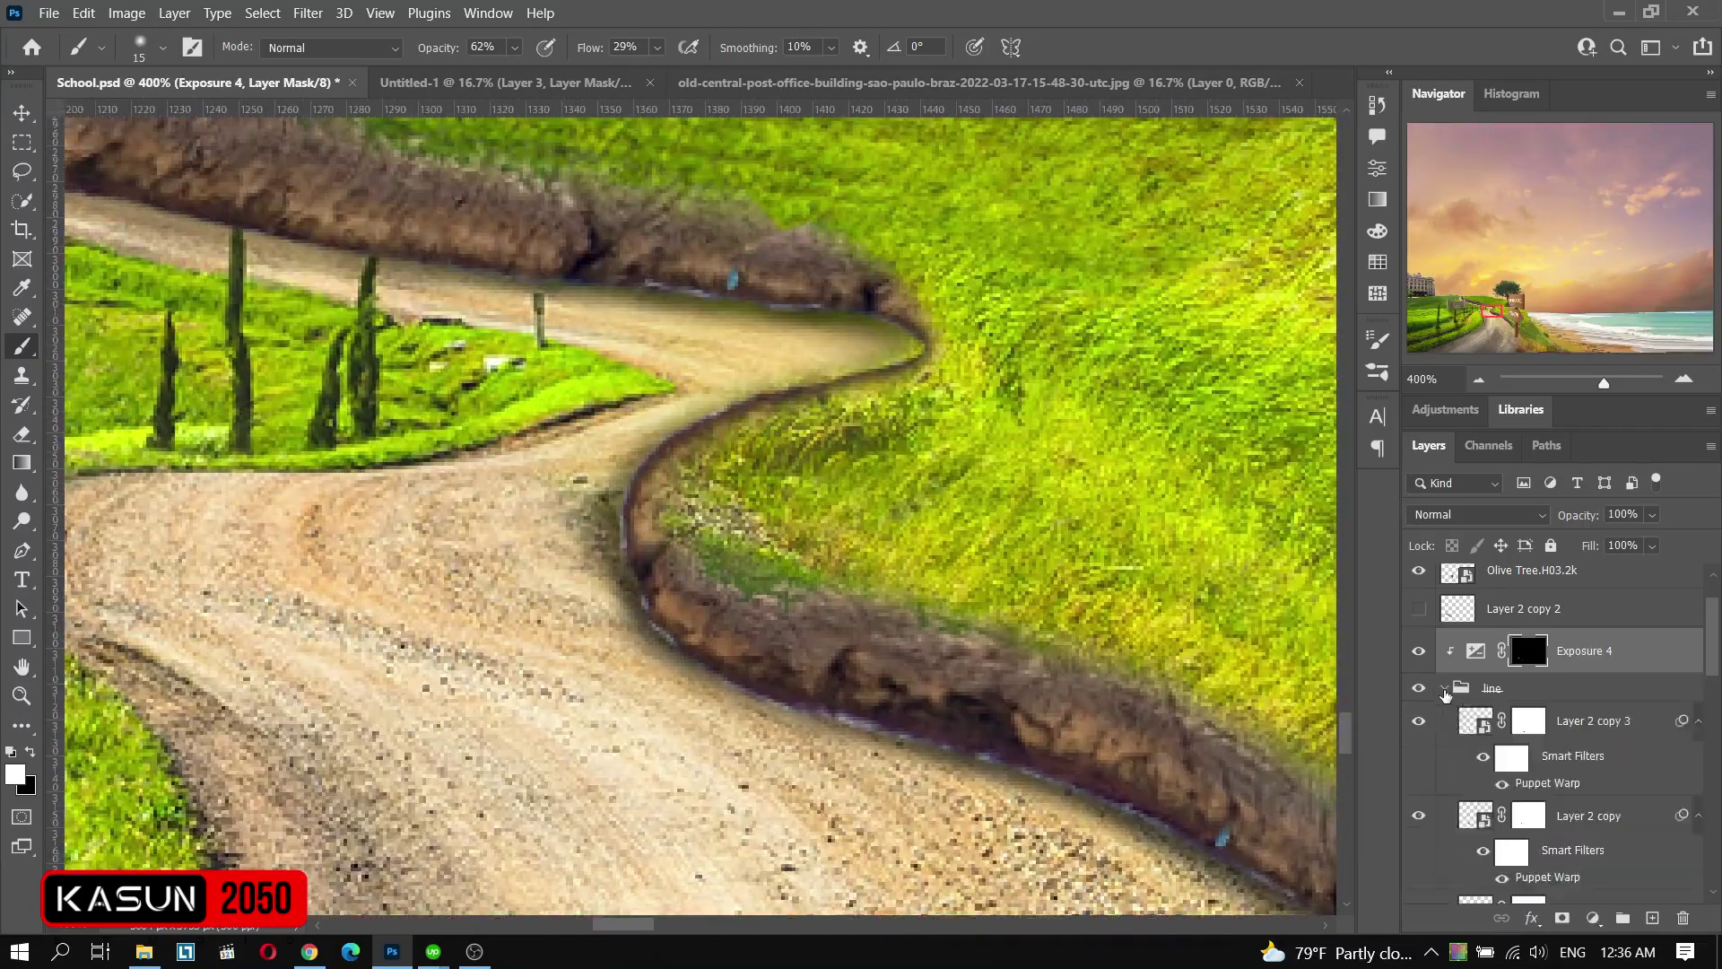
{"action": "right_click", "coordinate": [916, 301]}
{"action": "key", "text": "Return"}
{"action": "key", "text": "x"}
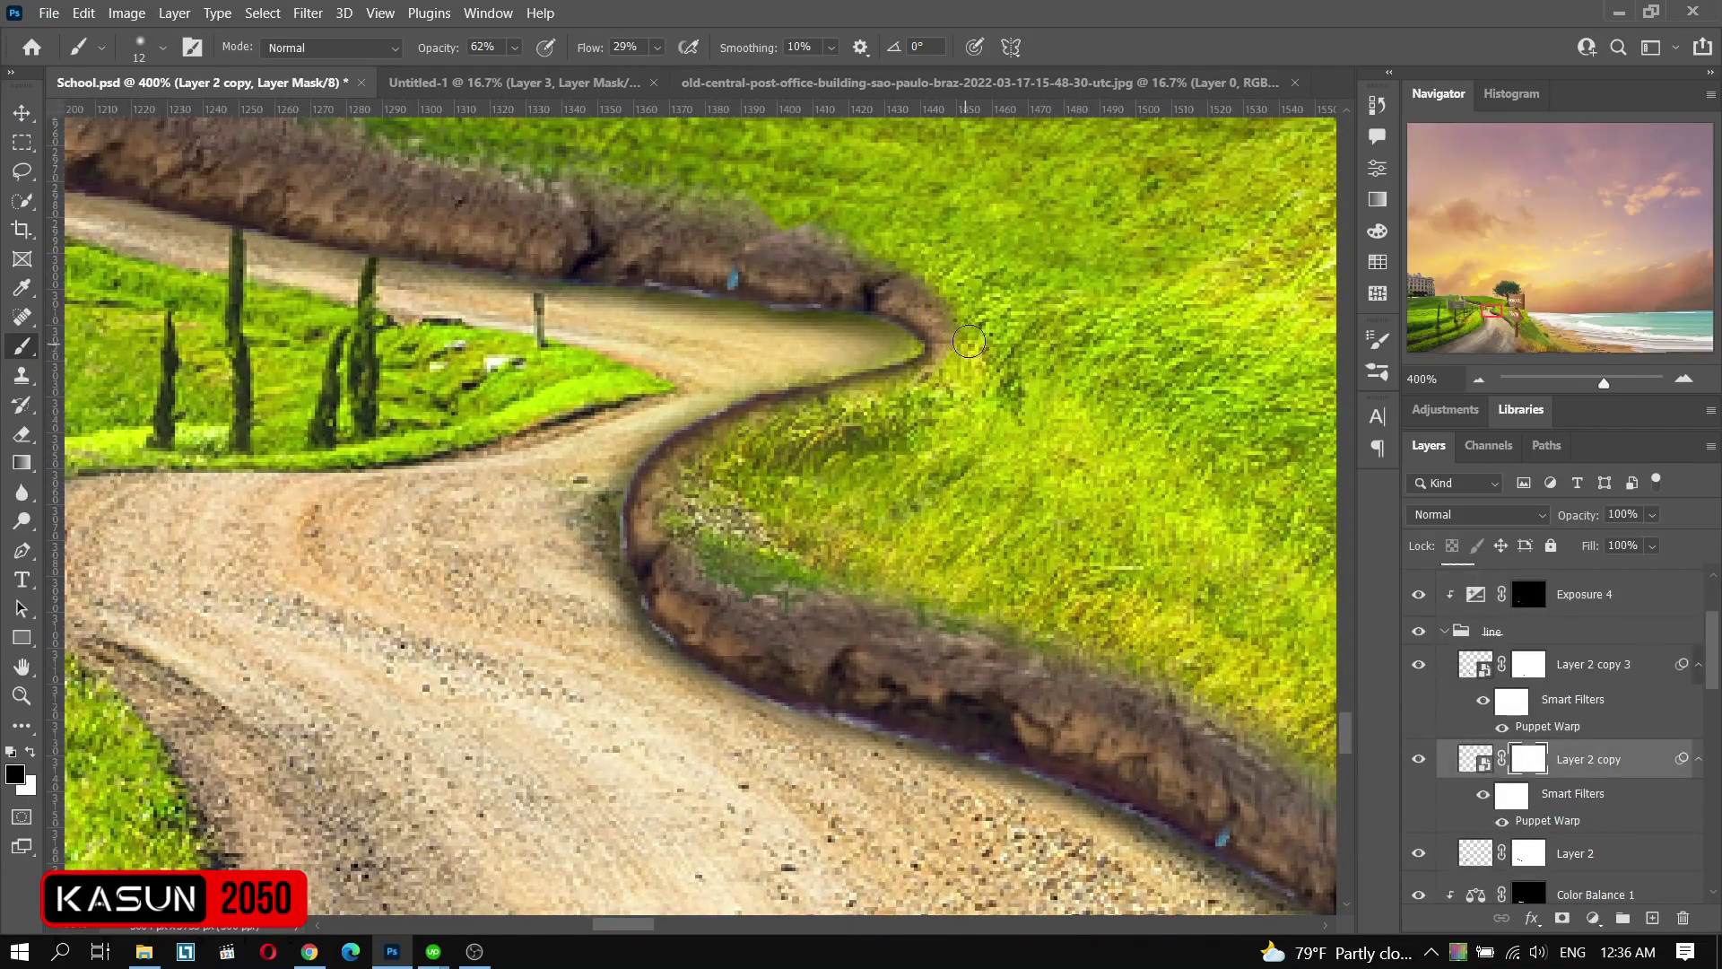
{"action": "key", "text": "ctrl+minus"}
{"action": "key", "text": "ctrl+minus"}
{"action": "key", "text": "ctrl+minus"}
{"action": "key", "text": "ctrl+minus"}
{"action": "key", "text": "ctrl+minus"}
{"action": "scroll", "coordinate": [1525, 610], "scroll_direction": "up", "scroll_amount": 2}
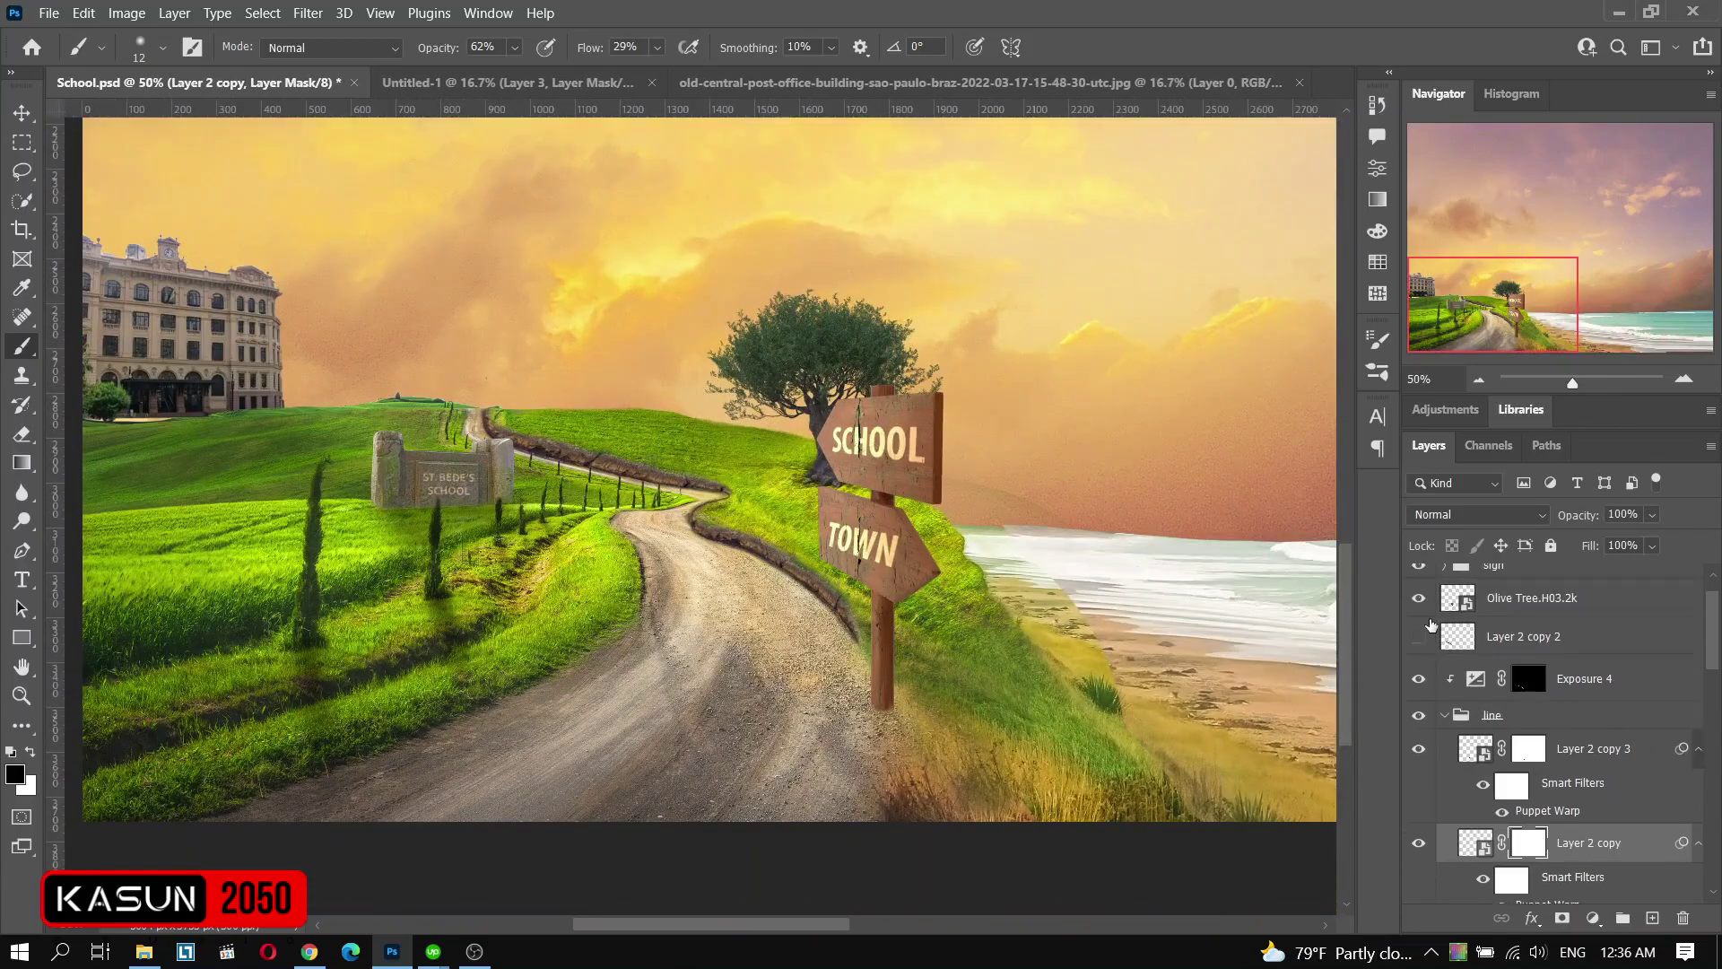
{"action": "scroll", "coordinate": [1525, 643], "scroll_direction": "up", "scroll_amount": 2}
{"action": "left_click", "coordinate": [1525, 671]}
- Duplicate the Dark Wood signboard layer, delete the original, and add an empty shadow layer
{"action": "key", "text": "v"}
{"action": "left_click", "coordinate": [1579, 753]}
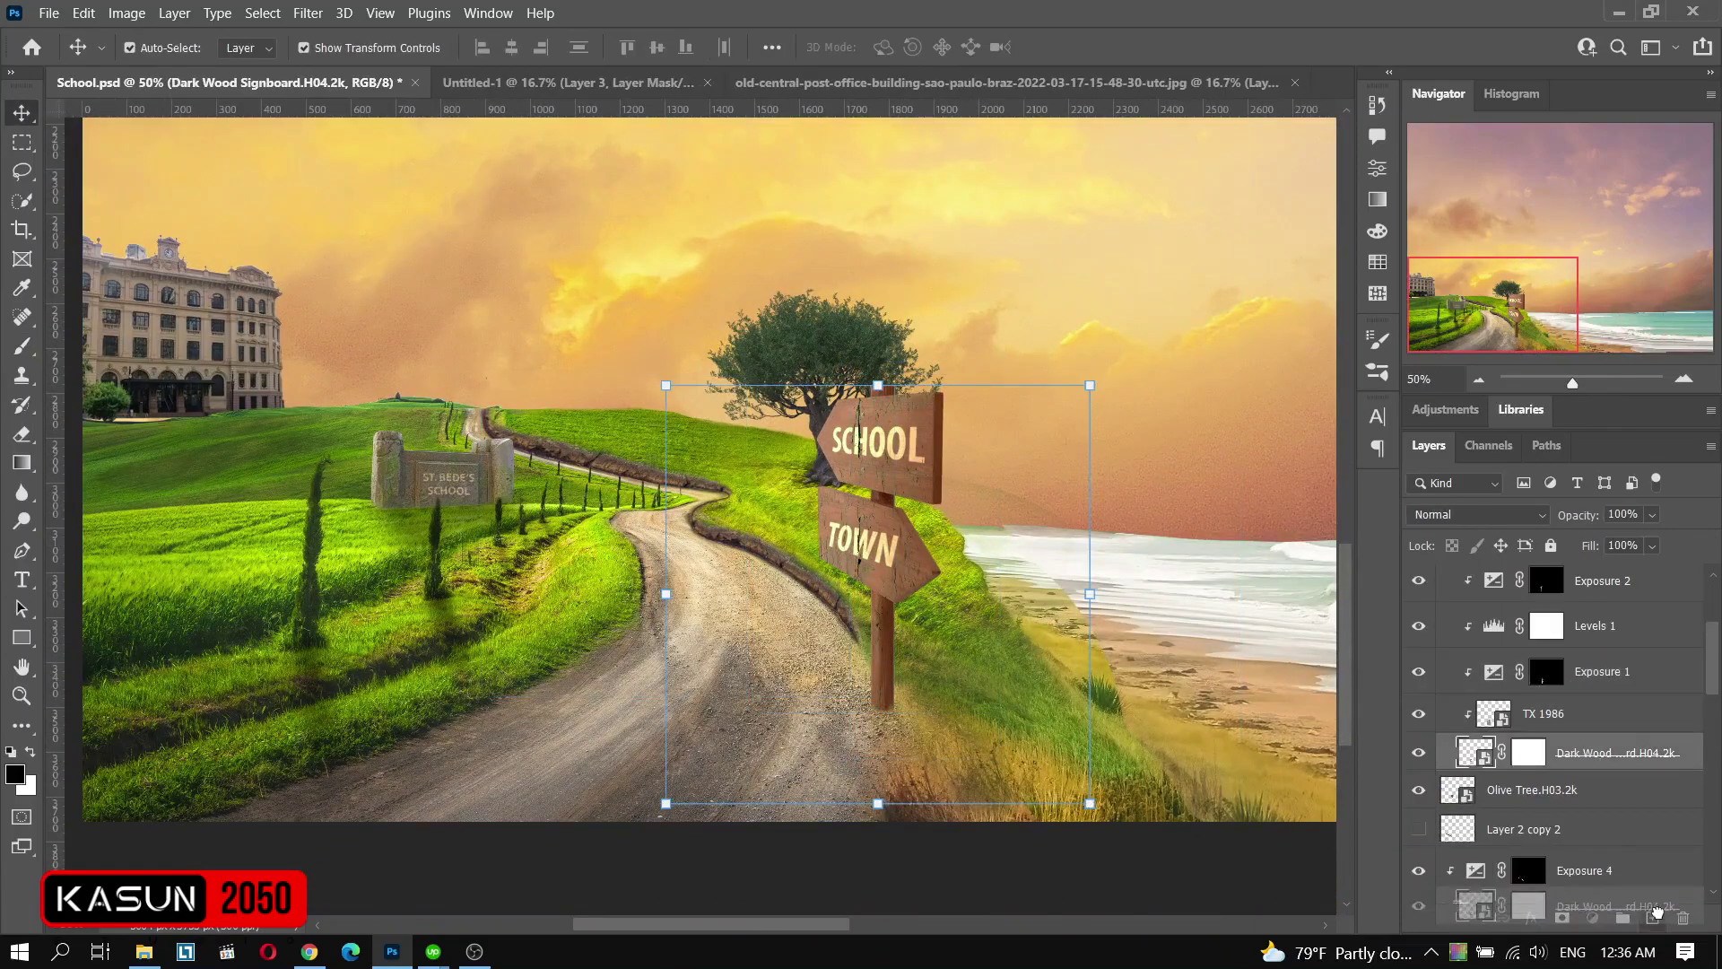
{"action": "key", "text": "ctrl+j"}
{"action": "left_click", "coordinate": [1527, 816]}
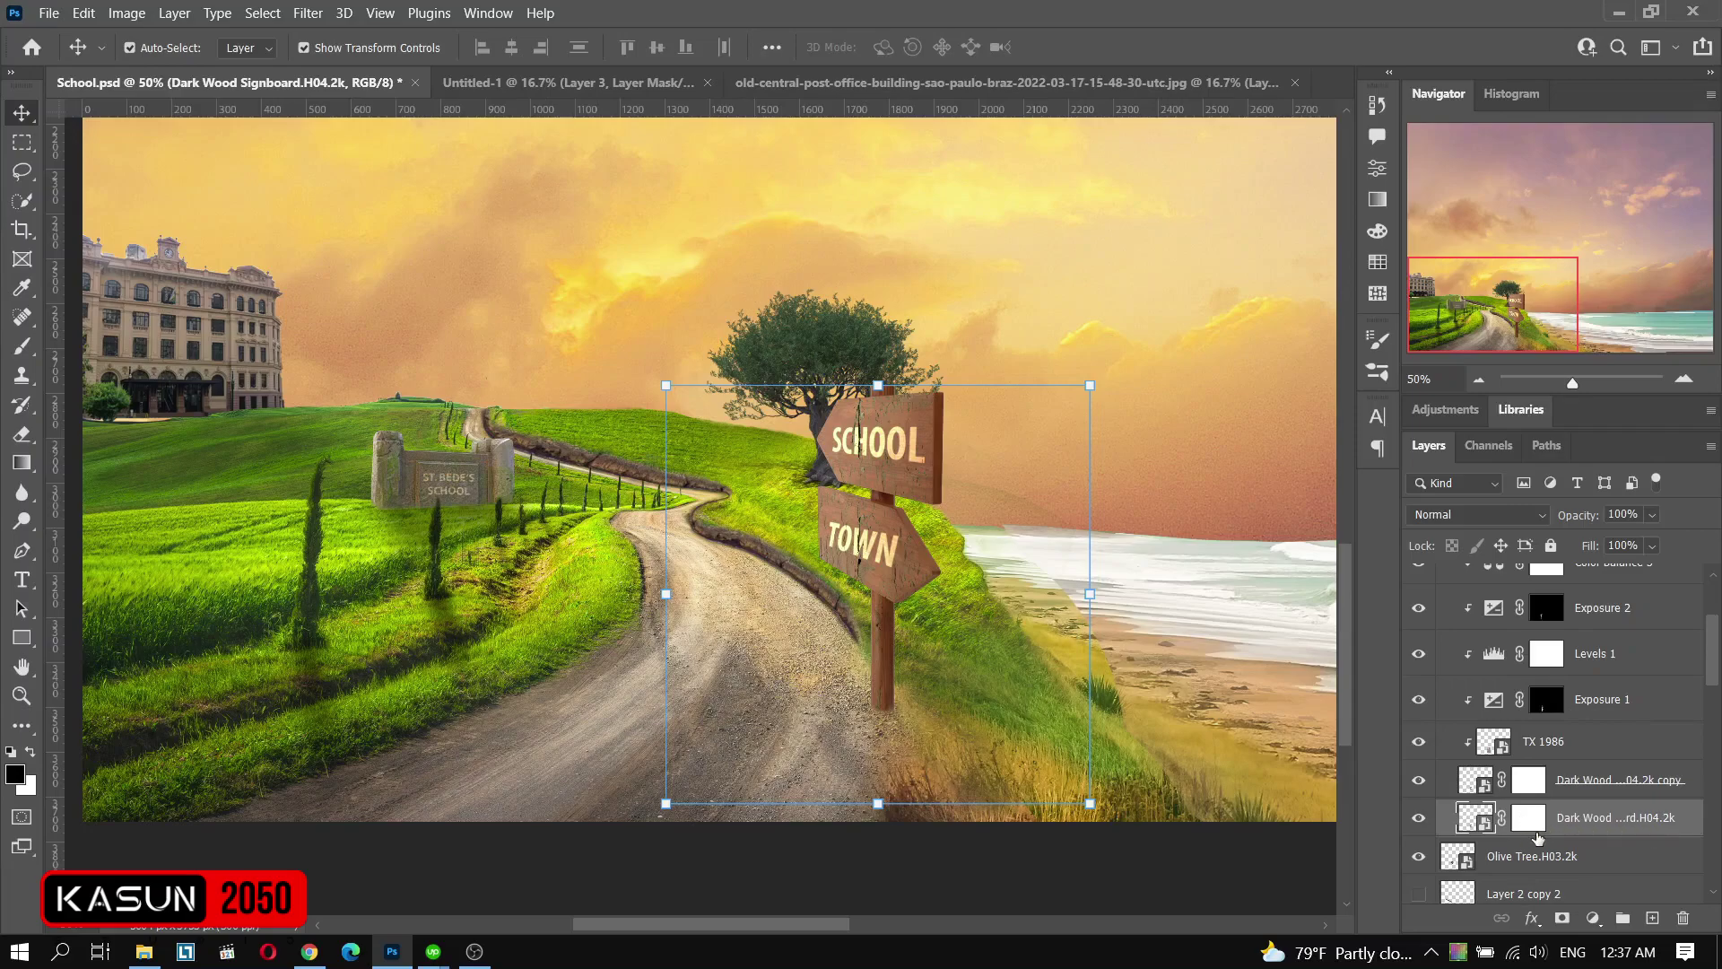
{"action": "key", "text": "Delete"}
{"action": "key", "text": "ctrl+shift+alt+n"}
{"action": "key", "text": "x"}
- Fill the sign selection with black and rotate and distort it into a shadow from the post base
{"action": "left_click", "coordinate": [84, 12]}
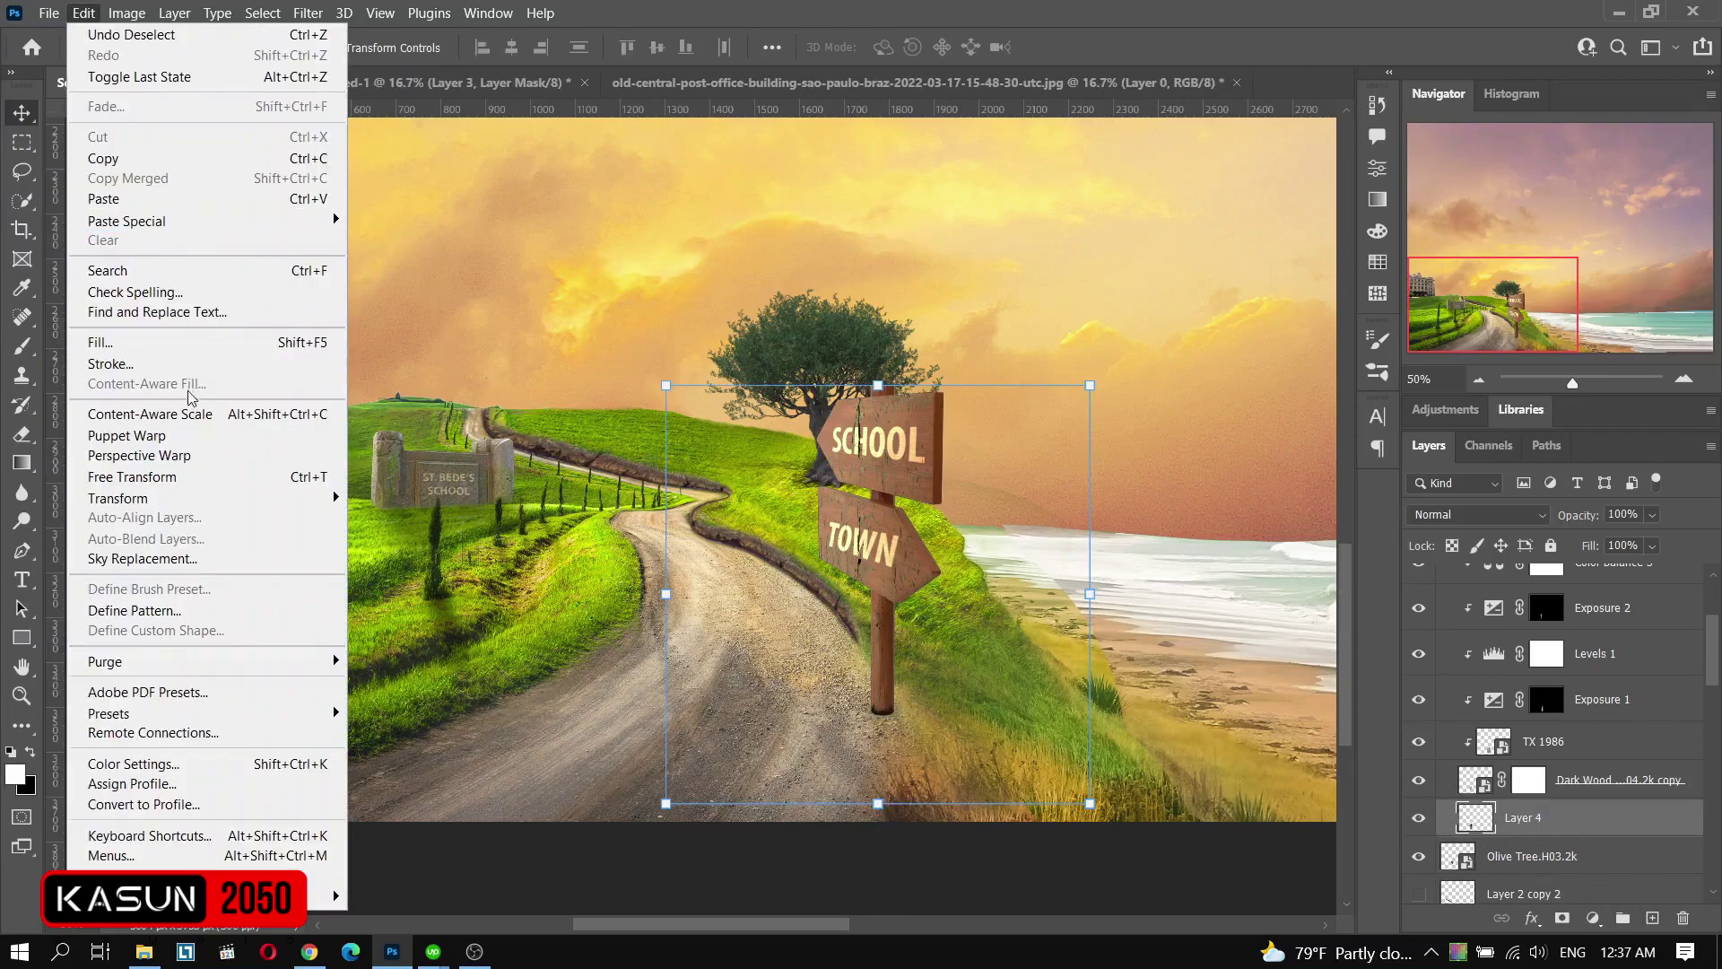
{"action": "key", "text": "Escape"}
{"action": "key", "text": "ctrl+BackSpace"}
{"action": "key", "text": "ctrl+t"}
{"action": "left_click_drag", "start_coordinate": [888, 790], "coordinate": [1009, 810]}
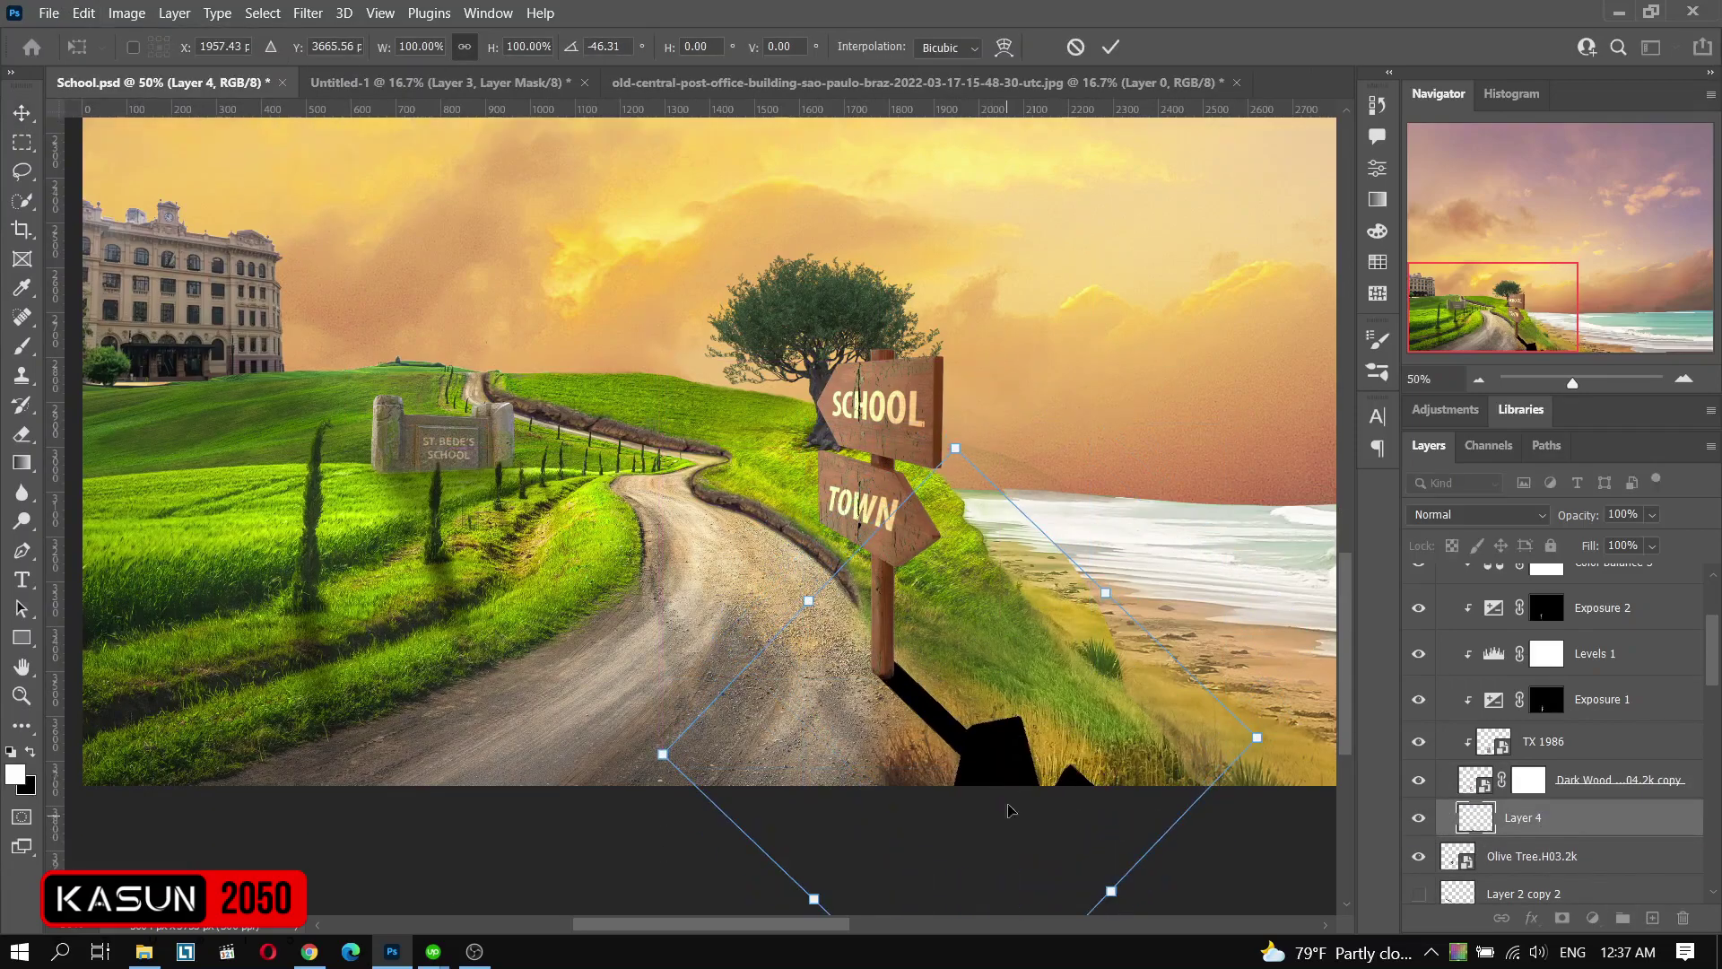
{"action": "mouse_move", "coordinate": [1295, 747]}
{"action": "left_mouse_down"}
{"action": "mouse_move", "coordinate": [994, 812]}
{"action": "mouse_move", "coordinate": [1025, 781]}
{"action": "left_mouse_up"}
{"action": "left_click", "coordinate": [83, 13]}
{"action": "mouse_move", "coordinate": [118, 498]}
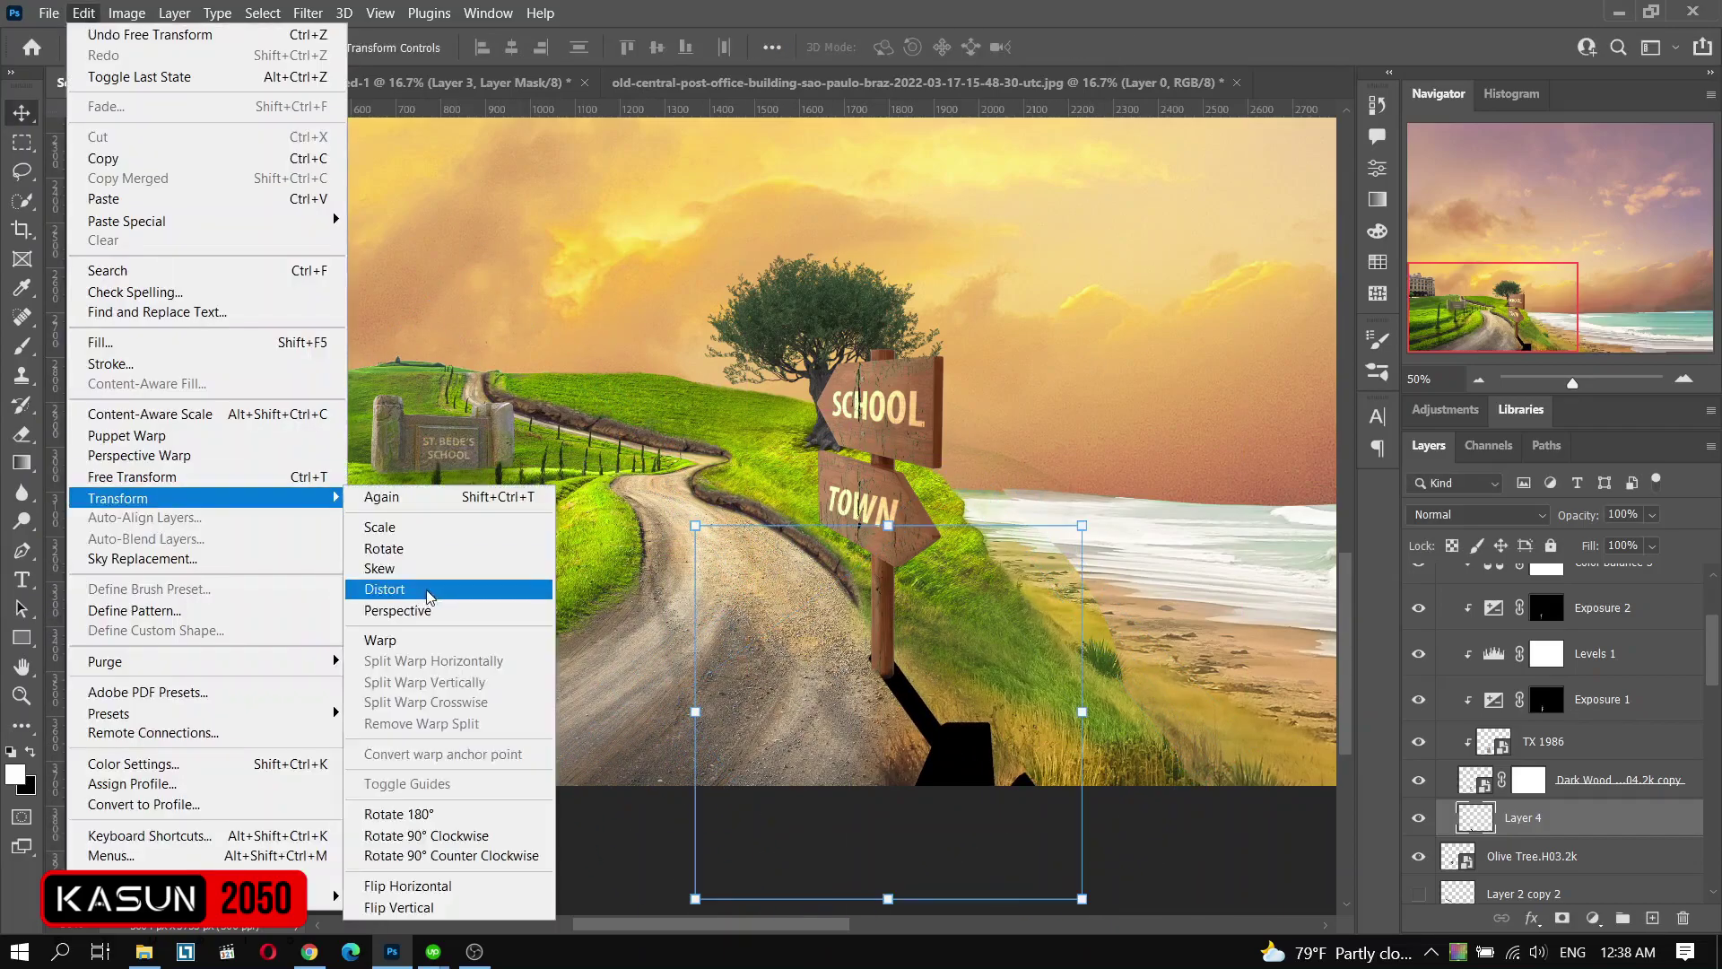
{"action": "left_click", "coordinate": [502, 614]}
{"action": "key", "text": "Return"}
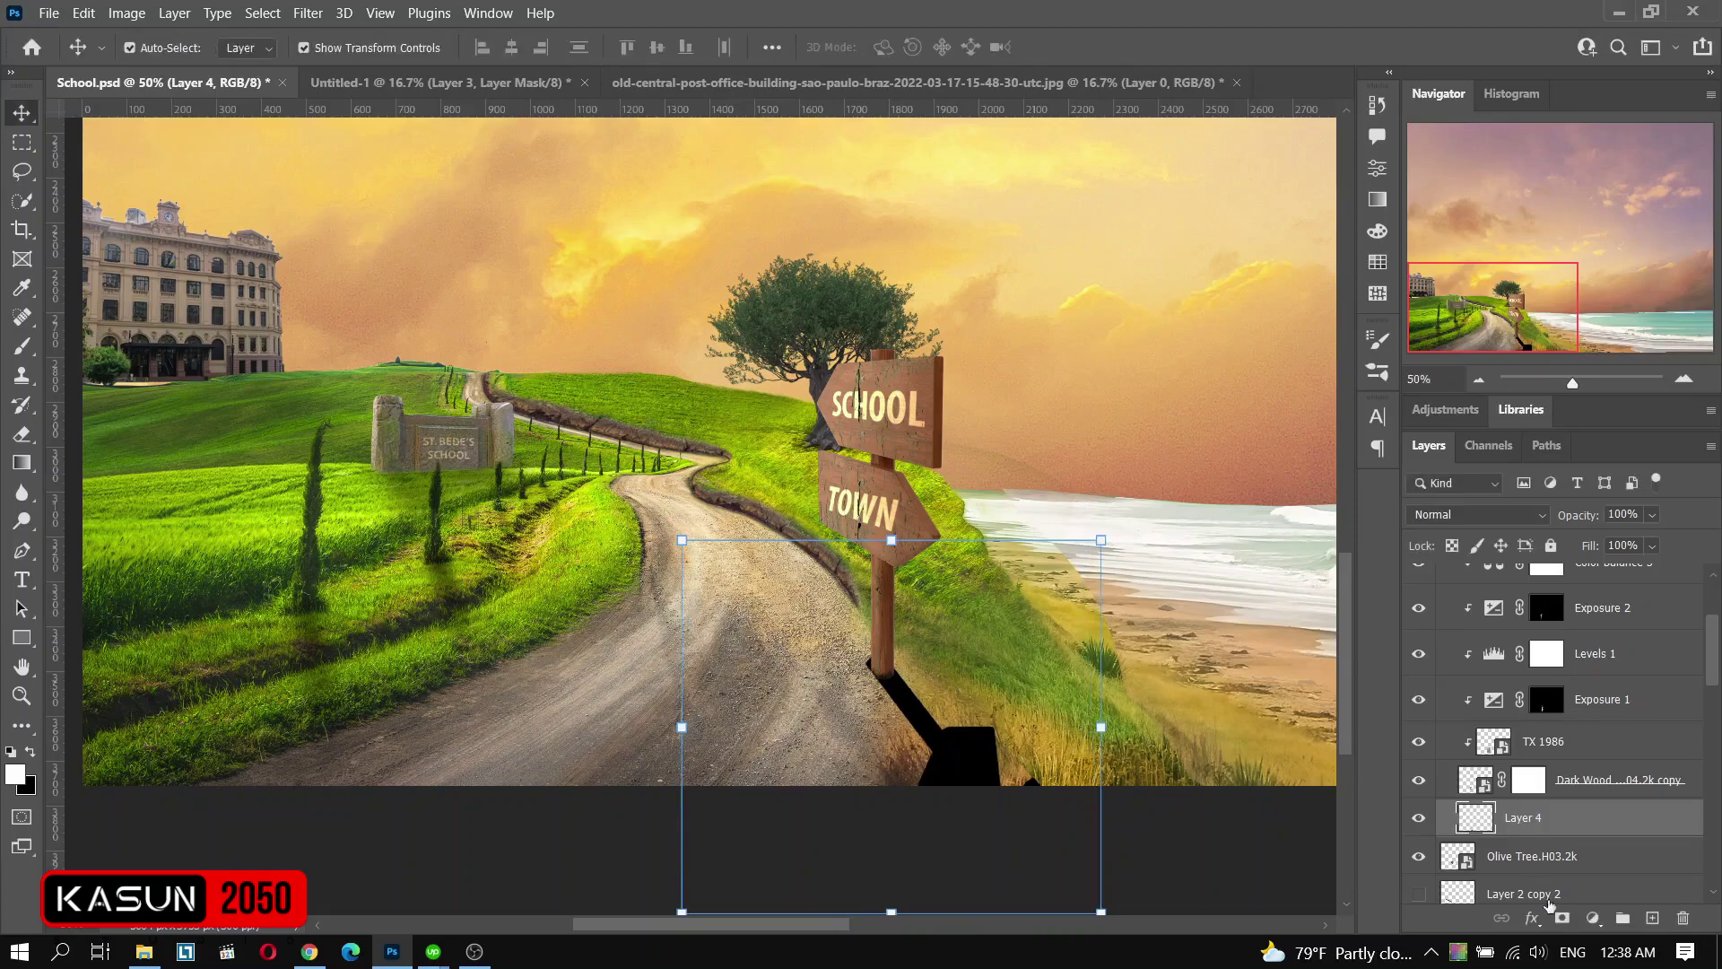
- Add a mask to the shadow layer and soften the shadow with a Gaussian Blur
{"action": "left_click", "coordinate": [1562, 917]}
{"action": "right_click", "coordinate": [883, 529]}
{"action": "key", "text": "Escape"}
{"action": "left_click", "coordinate": [308, 13]}
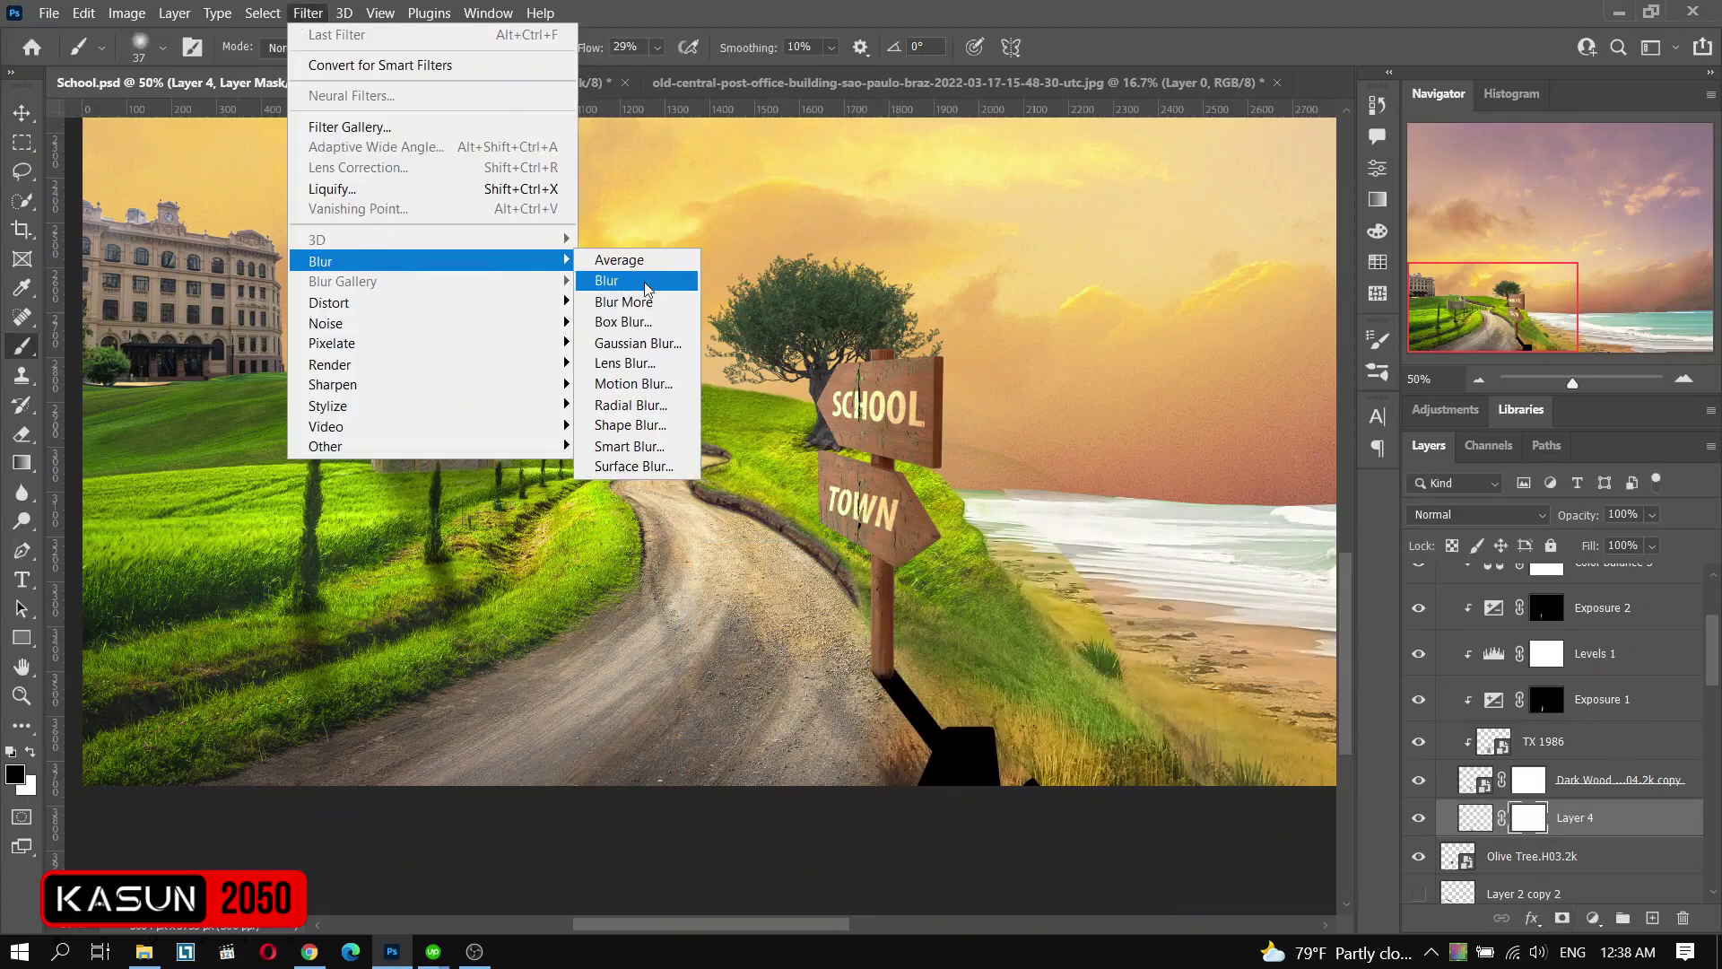
{"action": "left_click", "coordinate": [681, 345]}
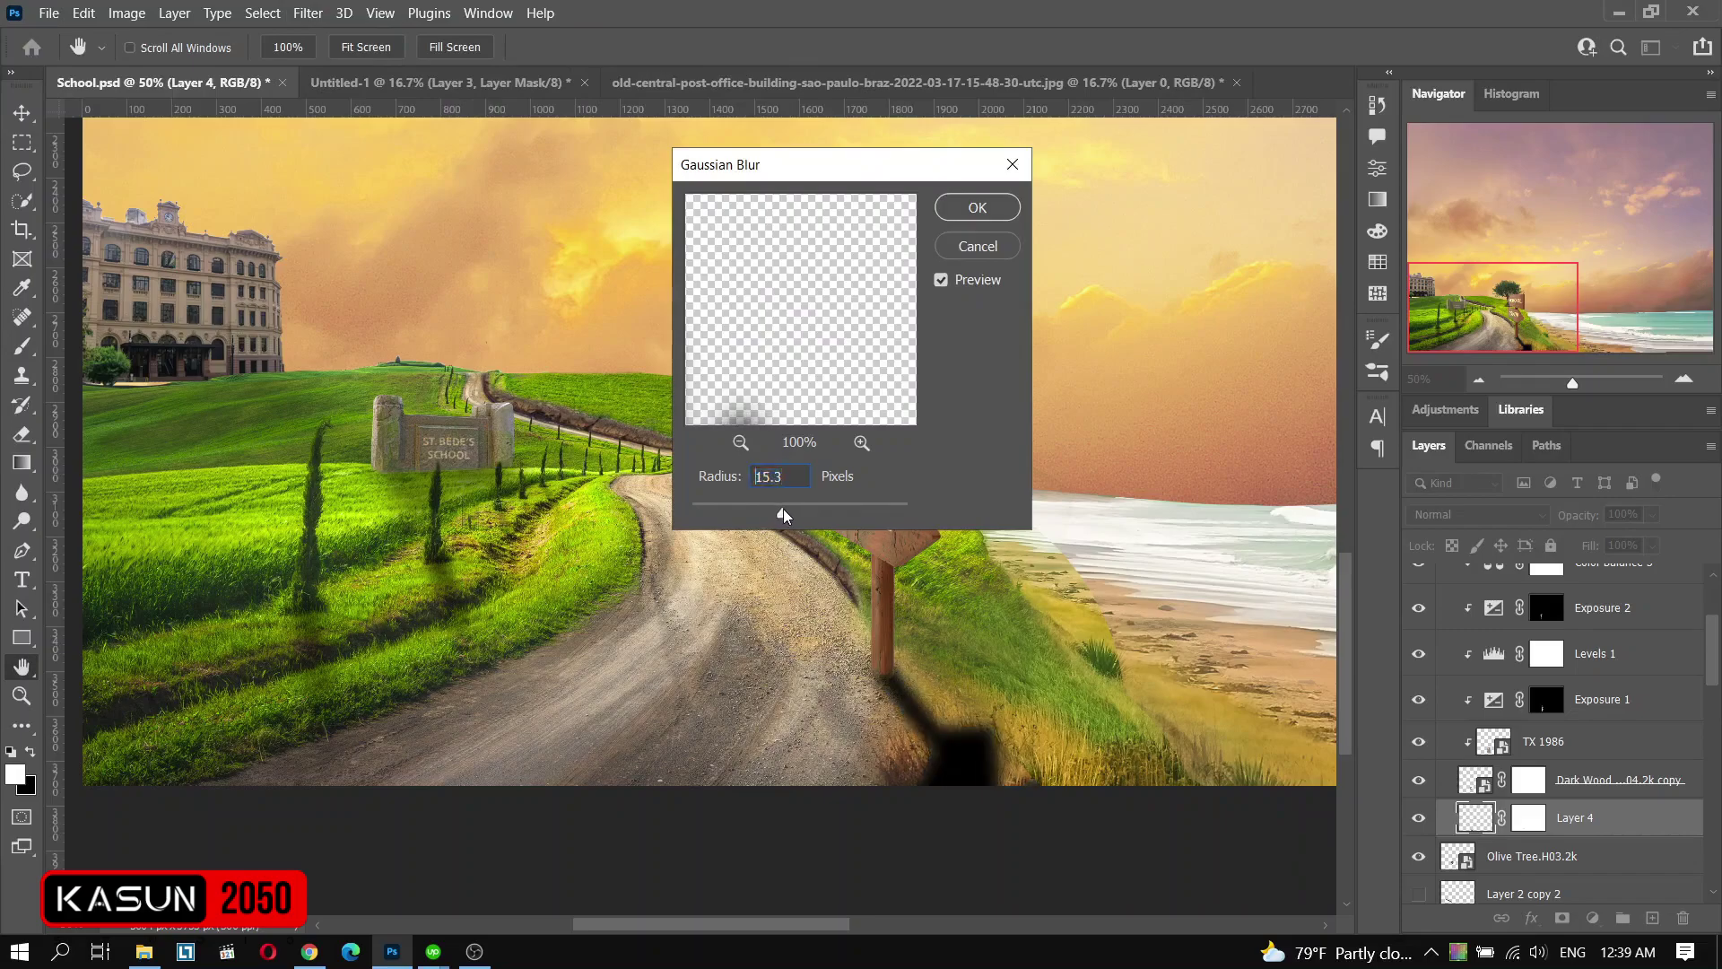
{"action": "key", "text": "Return"}
{"action": "left_click", "coordinate": [1651, 514]}
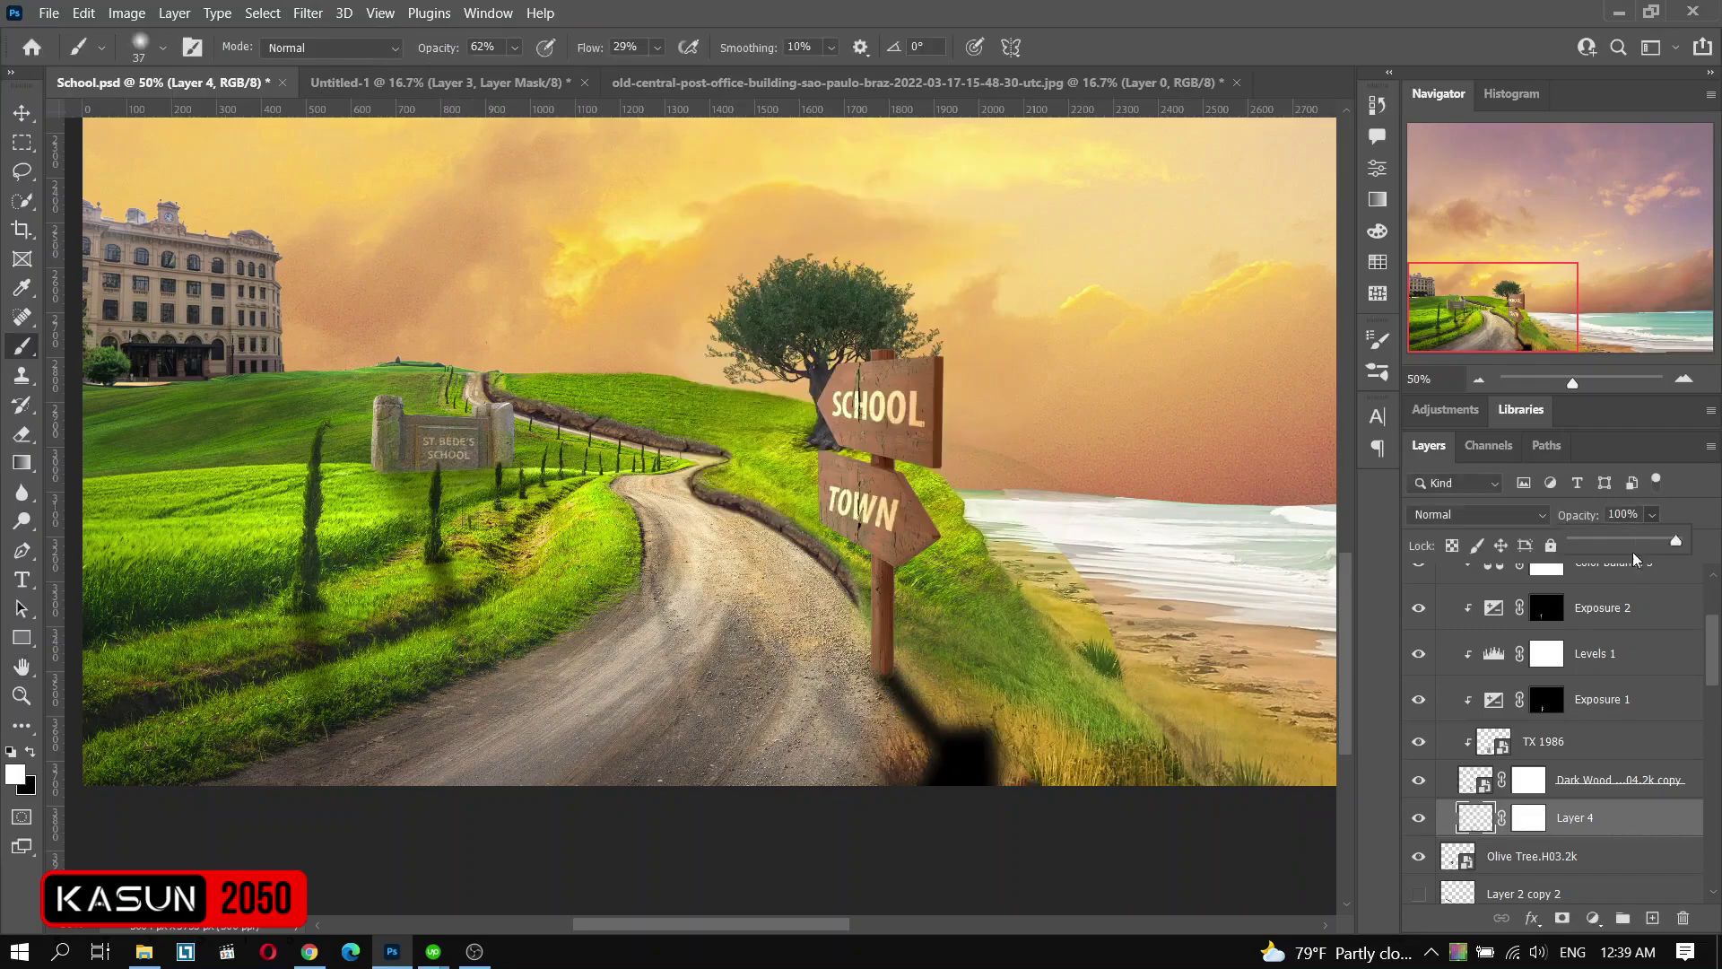
- Fade the shadow's far end by painting black on its mask with a larger brush
{"action": "left_click", "coordinate": [1535, 817]}
{"action": "key", "text": "x"}
{"action": "right_click", "coordinate": [950, 529]}
{"action": "left_click", "coordinate": [514, 48]}
{"action": "left_click_drag", "start_coordinate": [520, 72], "coordinate": [505, 76]}
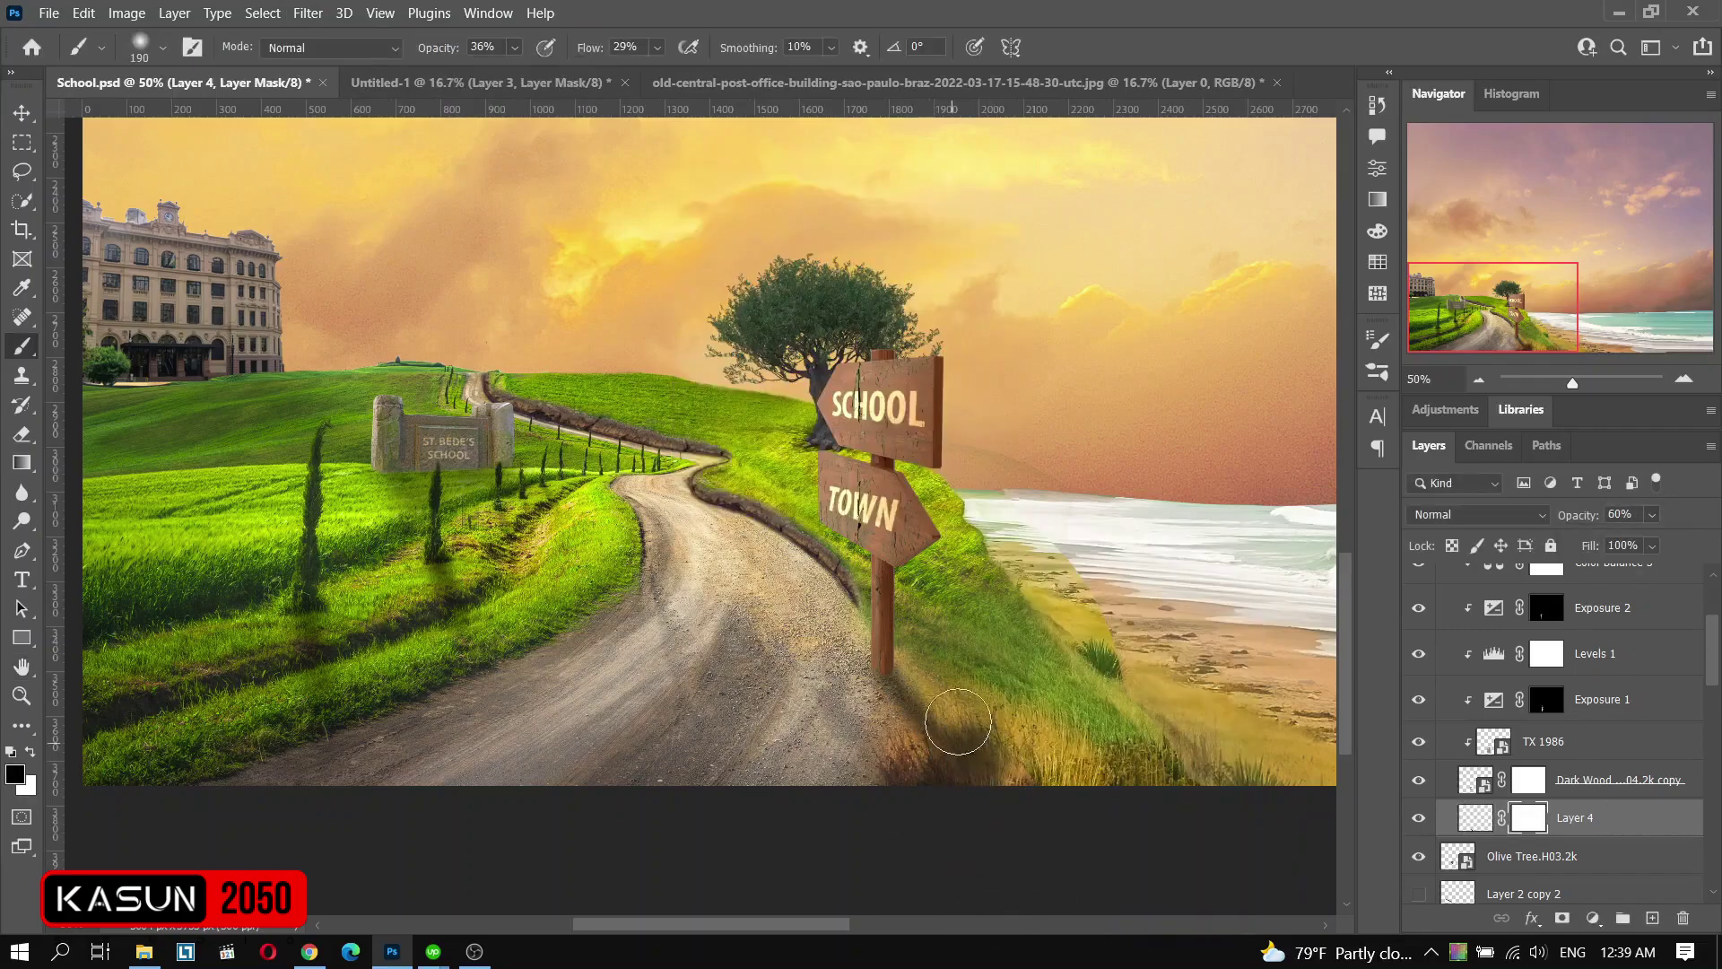
{"action": "key", "text": "v"}
{"action": "left_click_drag", "start_coordinate": [958, 722], "coordinate": [1218, 838]}
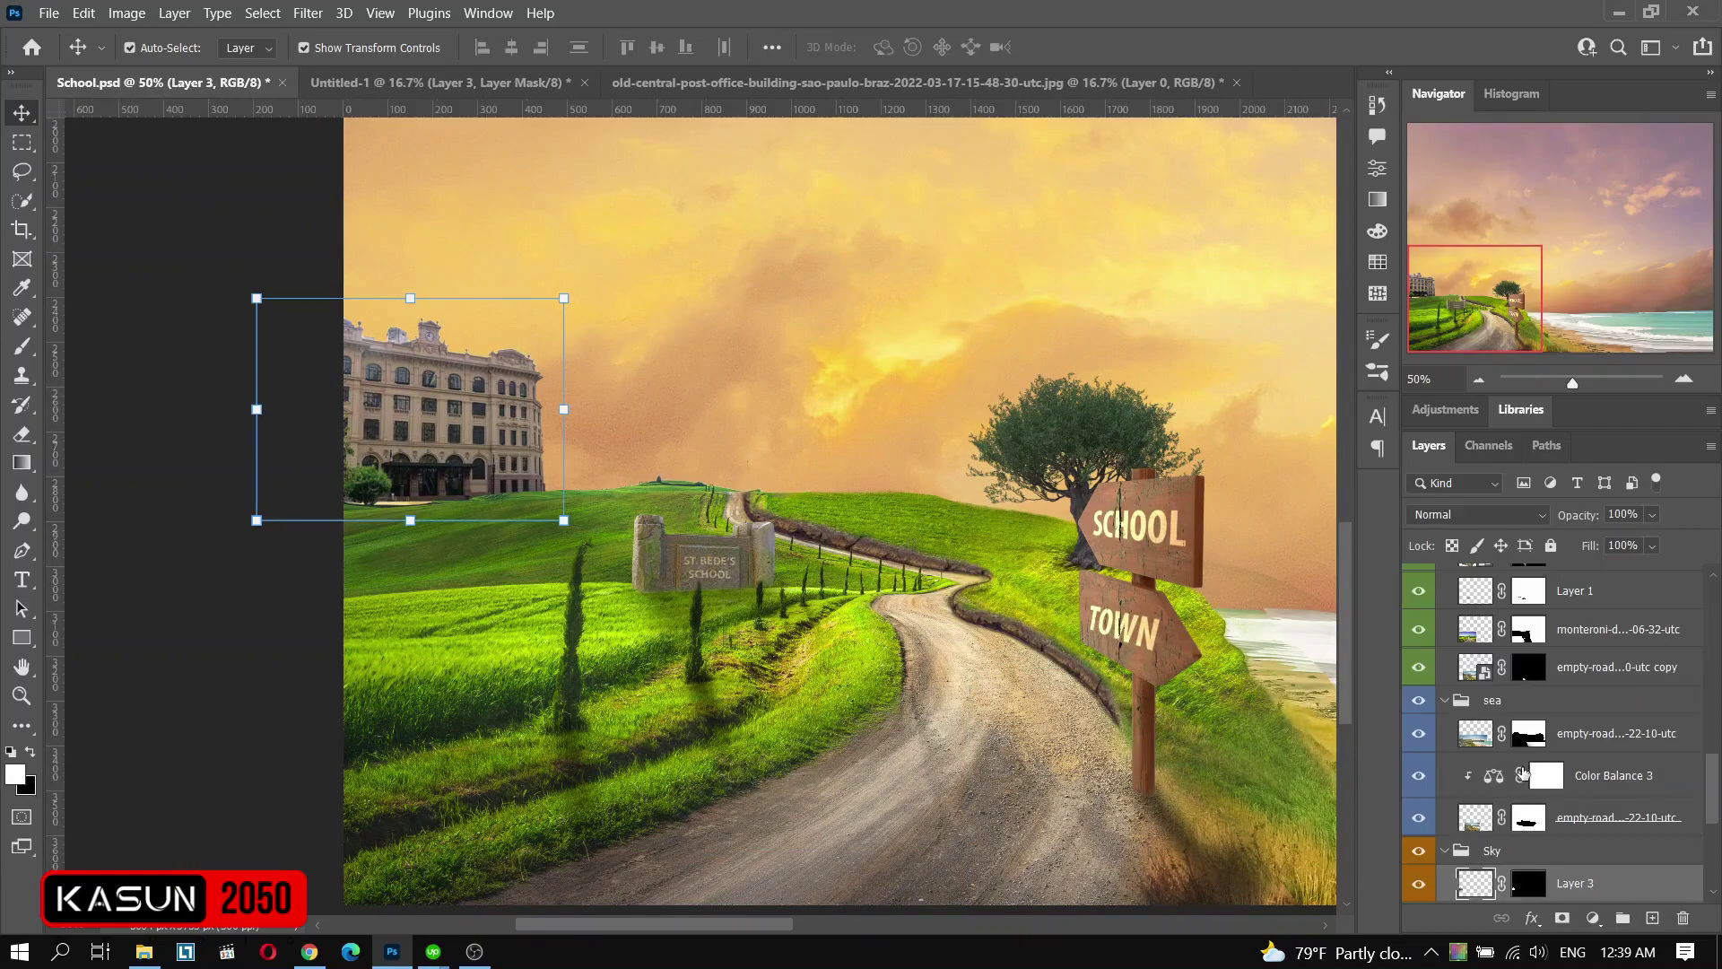
- Add a clipped brightening Exposure adjustment with an inverted mask, and set a white brush to reveal it
{"action": "scroll", "coordinate": [1569, 808], "scroll_direction": "down", "scroll_amount": 2}
{"action": "scroll", "coordinate": [1570, 762], "scroll_direction": "up", "scroll_amount": 3}
{"action": "scroll", "coordinate": [1570, 744], "scroll_direction": "up", "scroll_amount": 3}
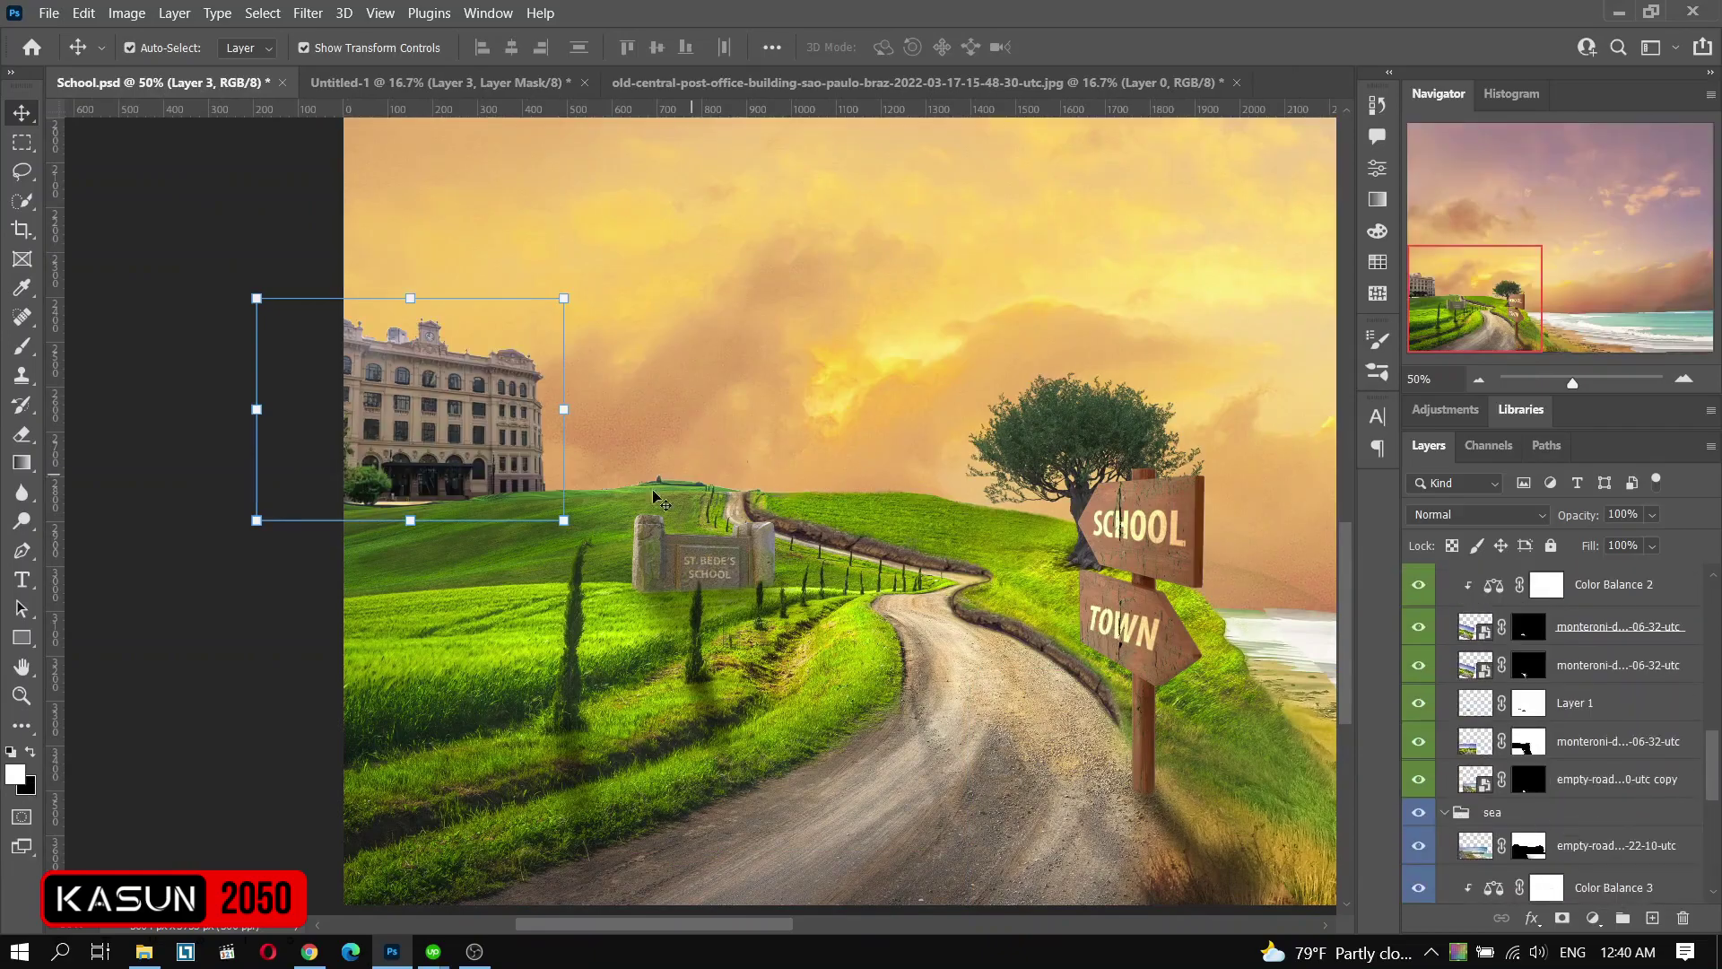
{"action": "left_click", "coordinate": [1529, 710]}
{"action": "left_click", "coordinate": [1593, 917]}
{"action": "left_click", "coordinate": [1579, 661]}
{"action": "left_click_drag", "start_coordinate": [1187, 224], "coordinate": [1211, 225]}
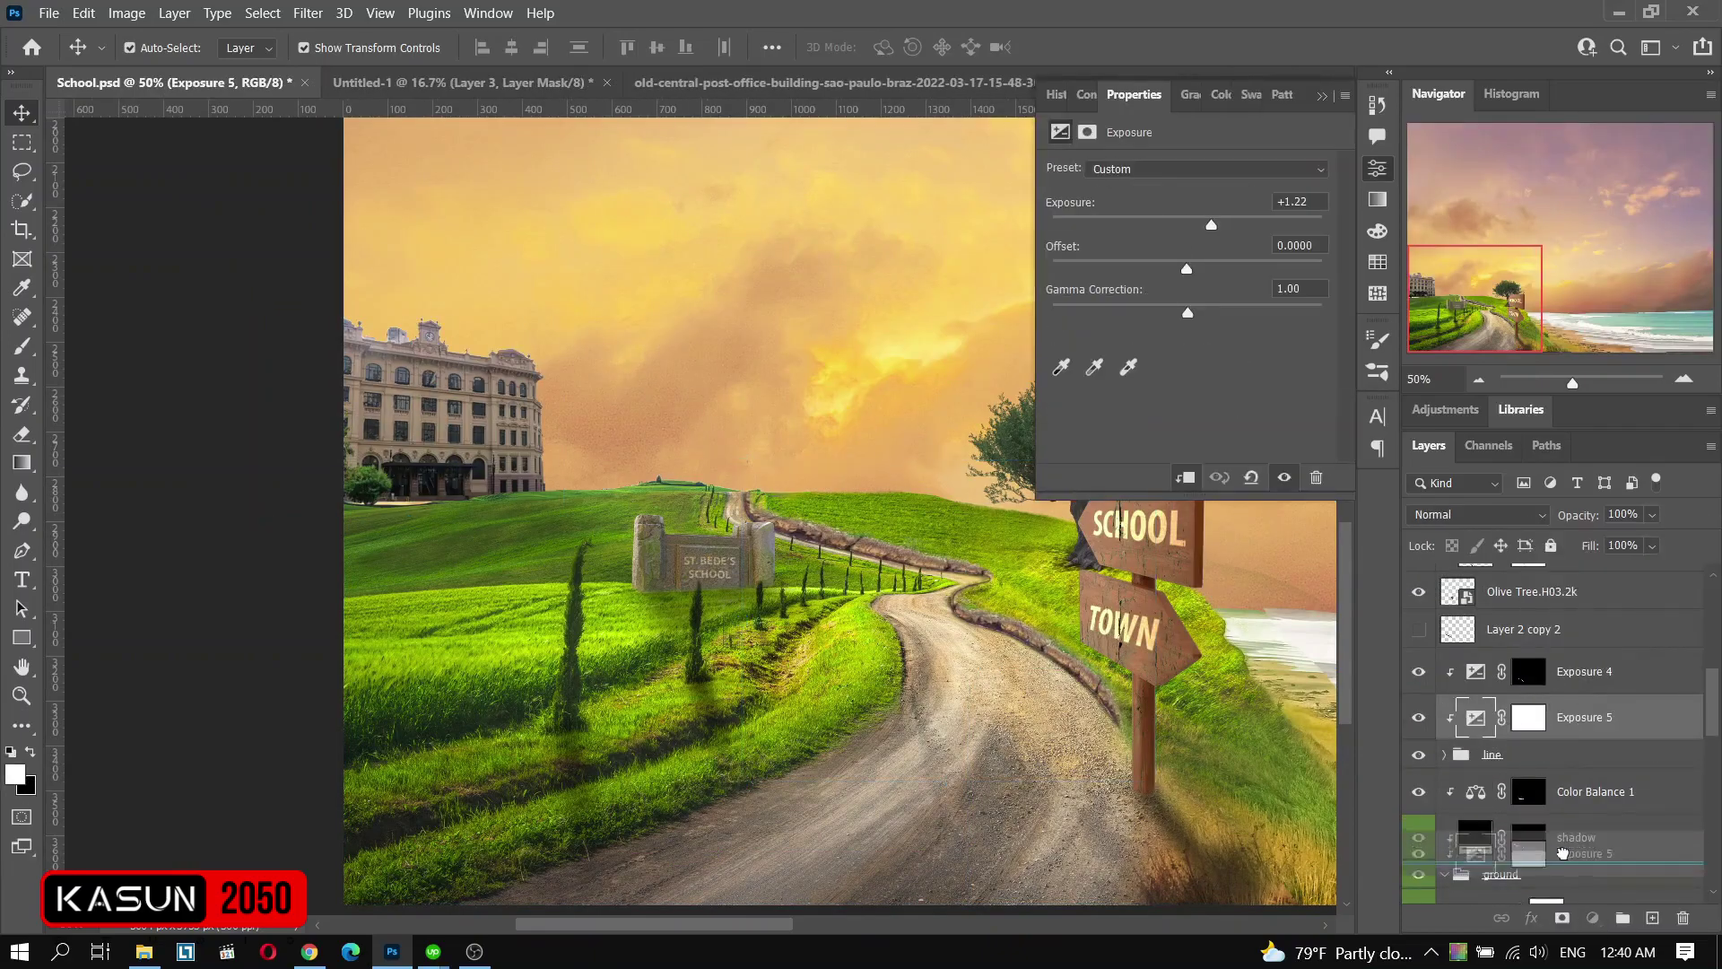
{"action": "key", "text": "ctrl+i"}
{"action": "key", "text": "b"}
{"action": "right_click", "coordinate": [722, 457]}
{"action": "right_click", "coordinate": [798, 474]}
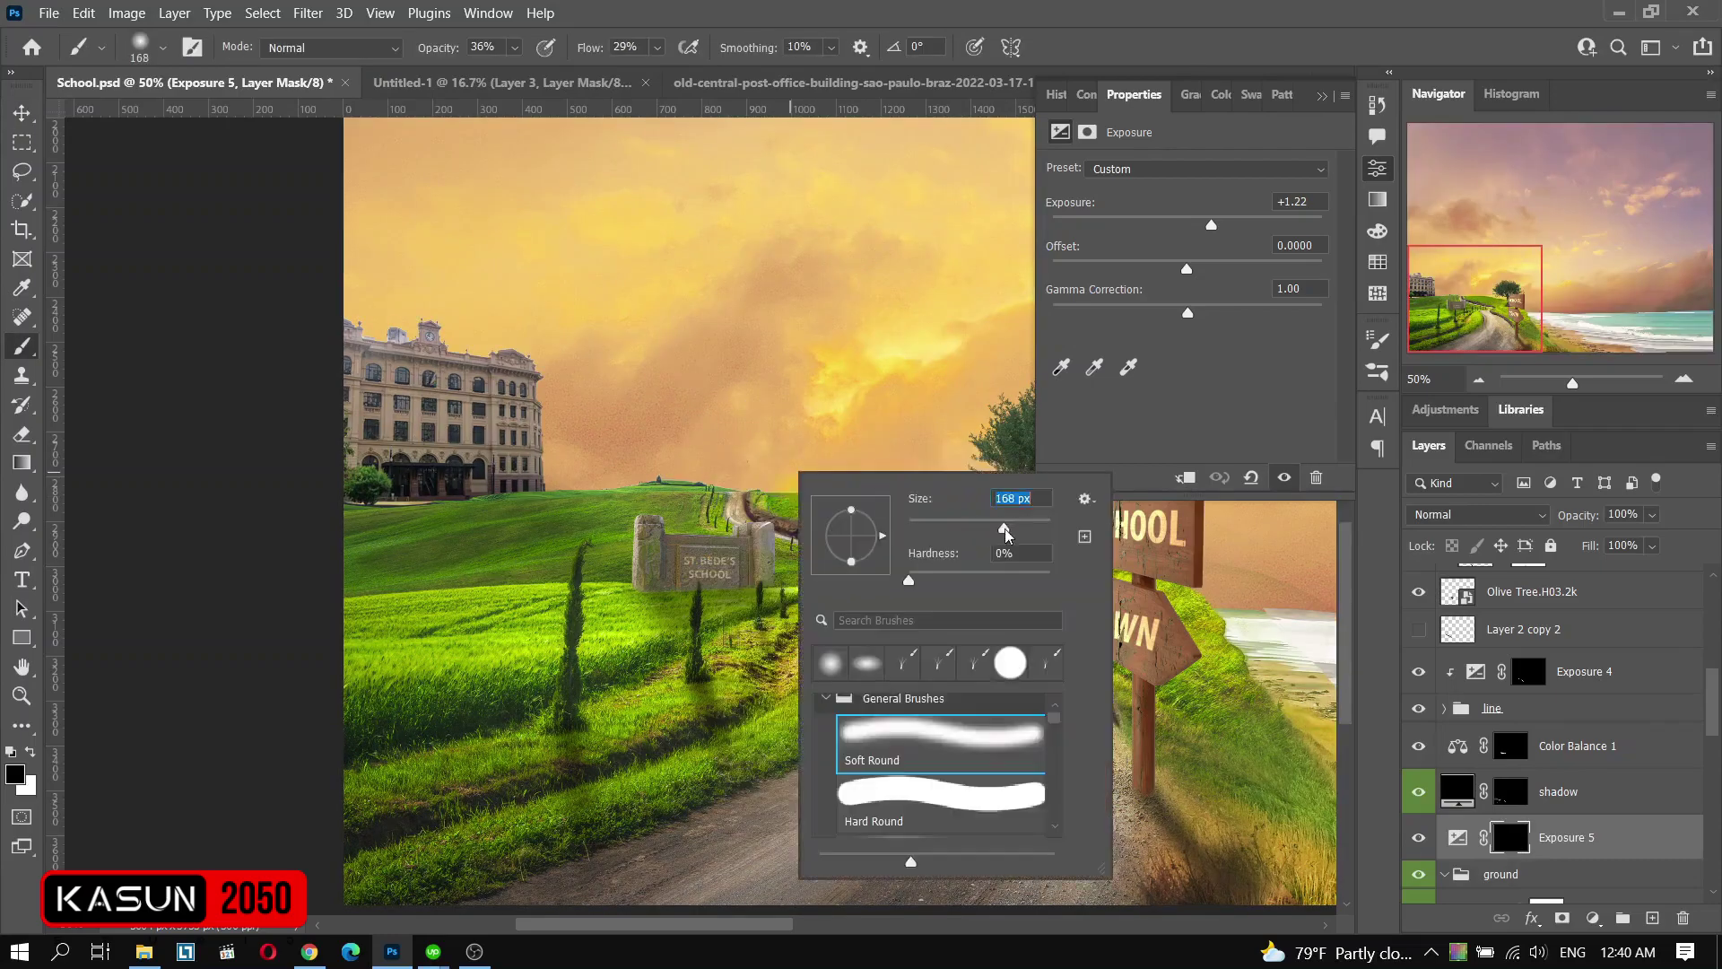
{"action": "key", "text": "x"}
{"action": "key", "text": "ctrl+alt+g"}
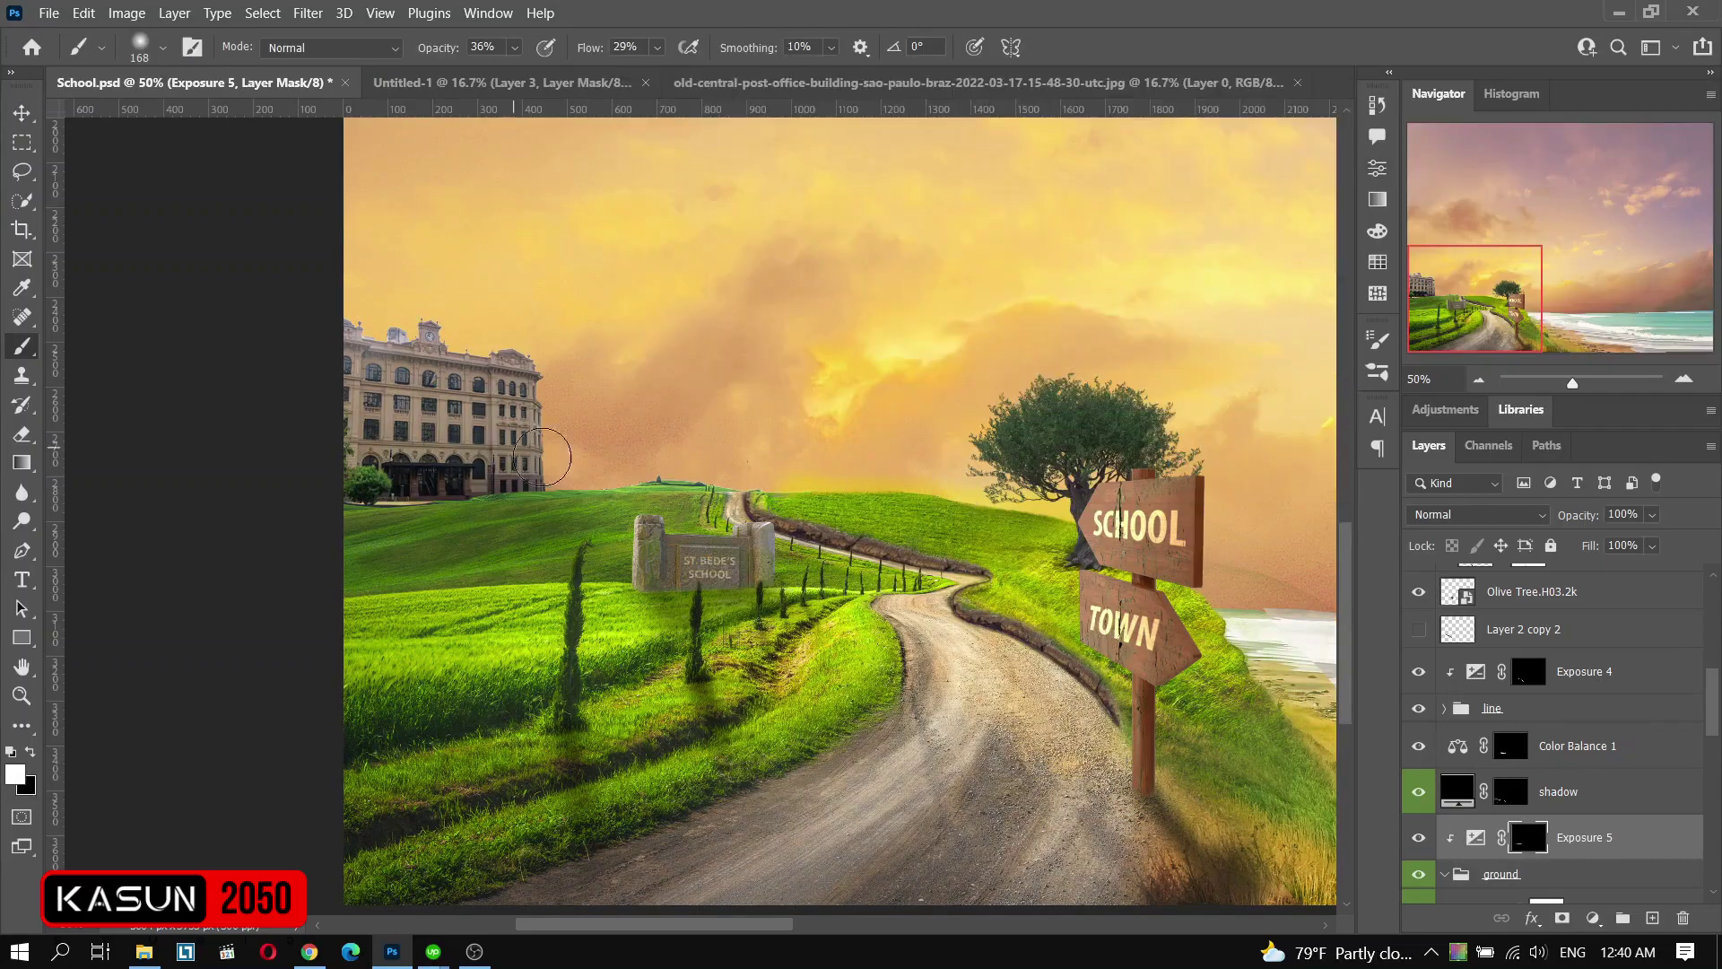
- Add a red-warmed Color Balance with an inverted mask and place Gate.I14.2k.png in the composite
{"action": "left_click", "coordinate": [1593, 918]}
{"action": "left_click", "coordinate": [1588, 745]}
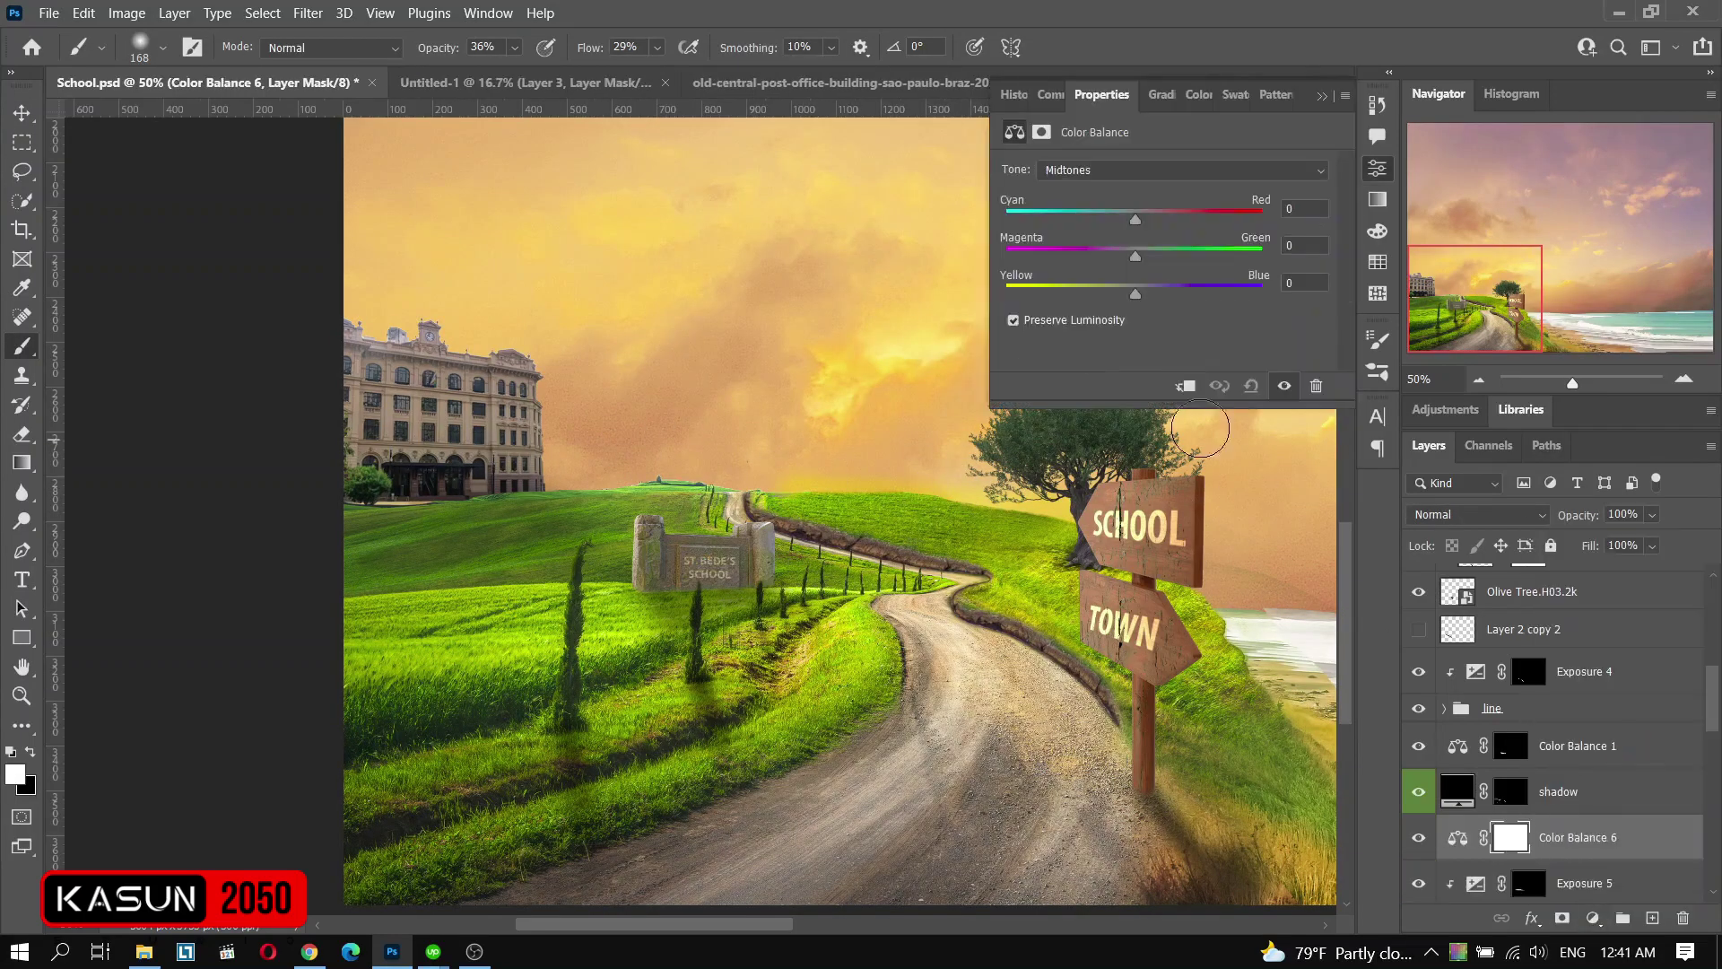
{"action": "left_click_drag", "start_coordinate": [1169, 224], "coordinate": [1157, 223]}
{"action": "key", "text": "ctrl+i"}
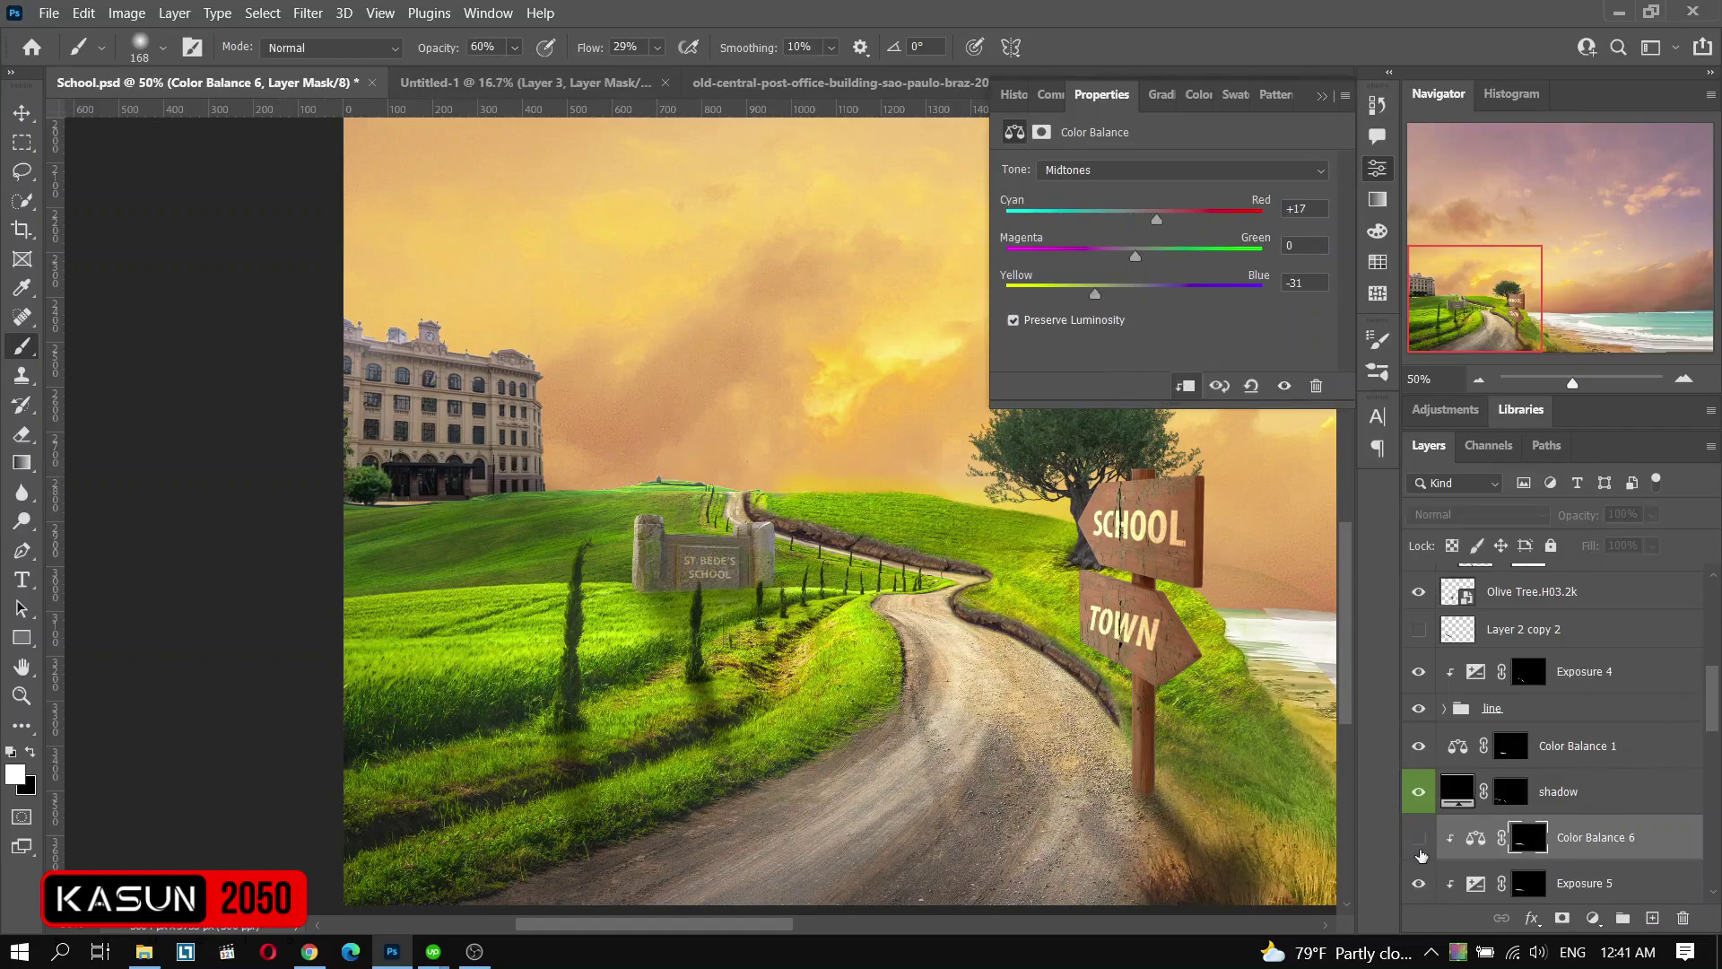
{"action": "left_click", "coordinate": [18, 118]}
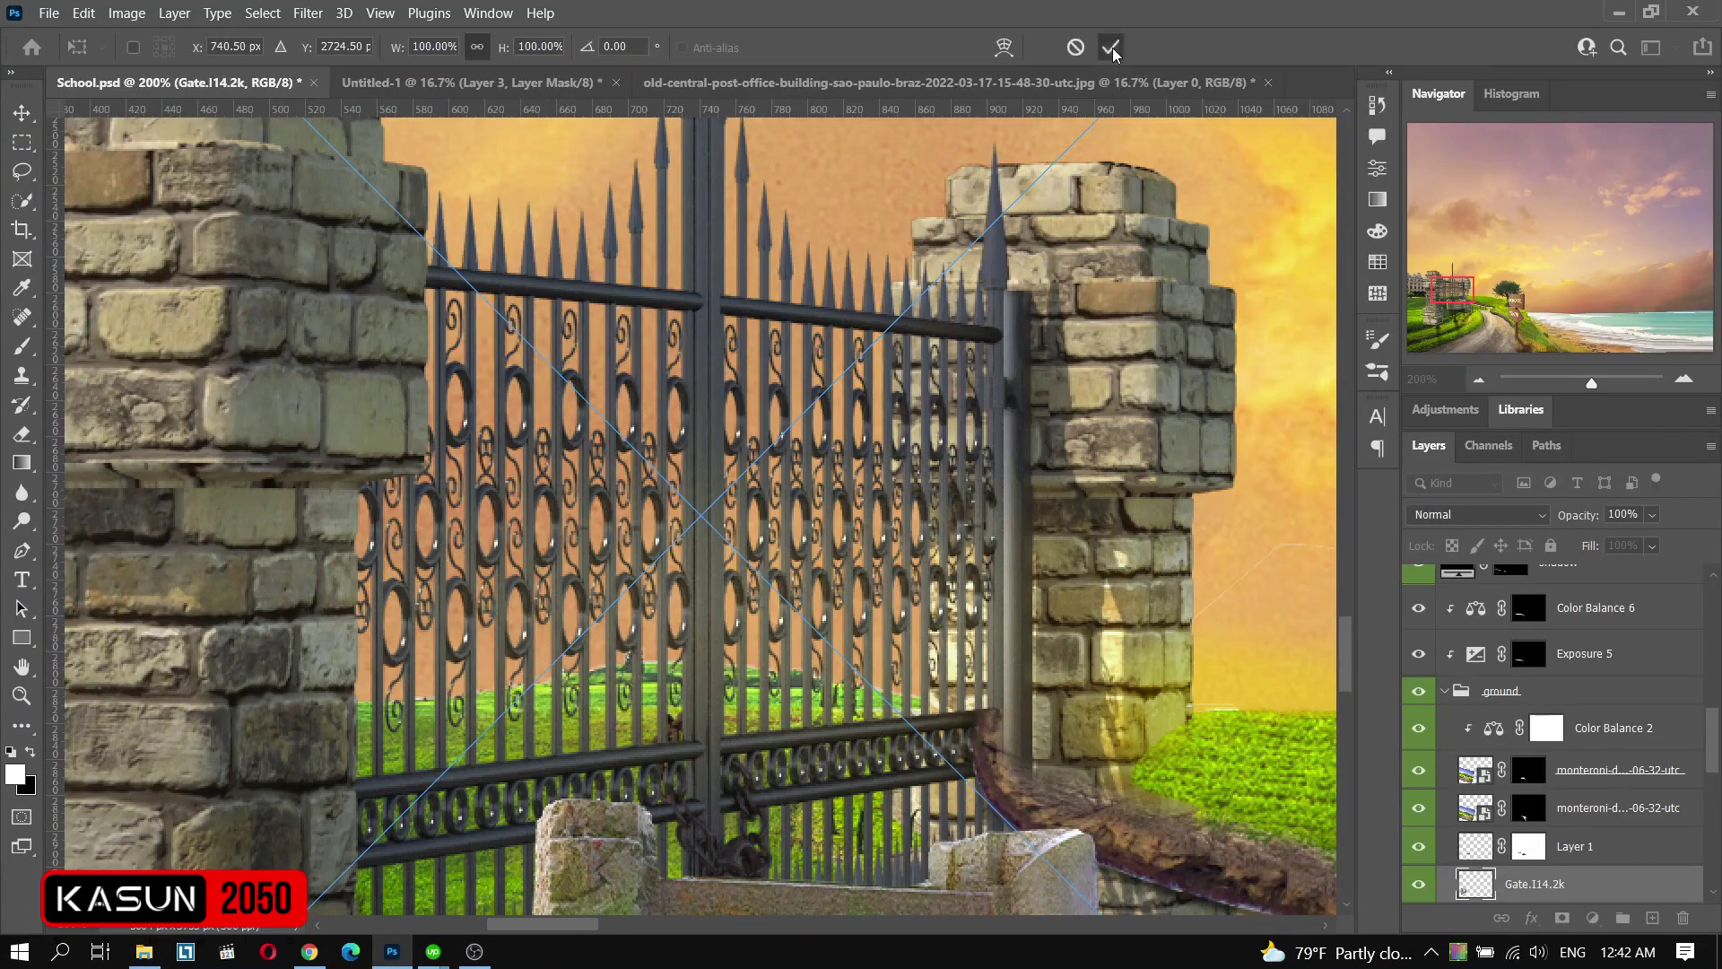
{"action": "left_click", "coordinate": [1112, 51]}
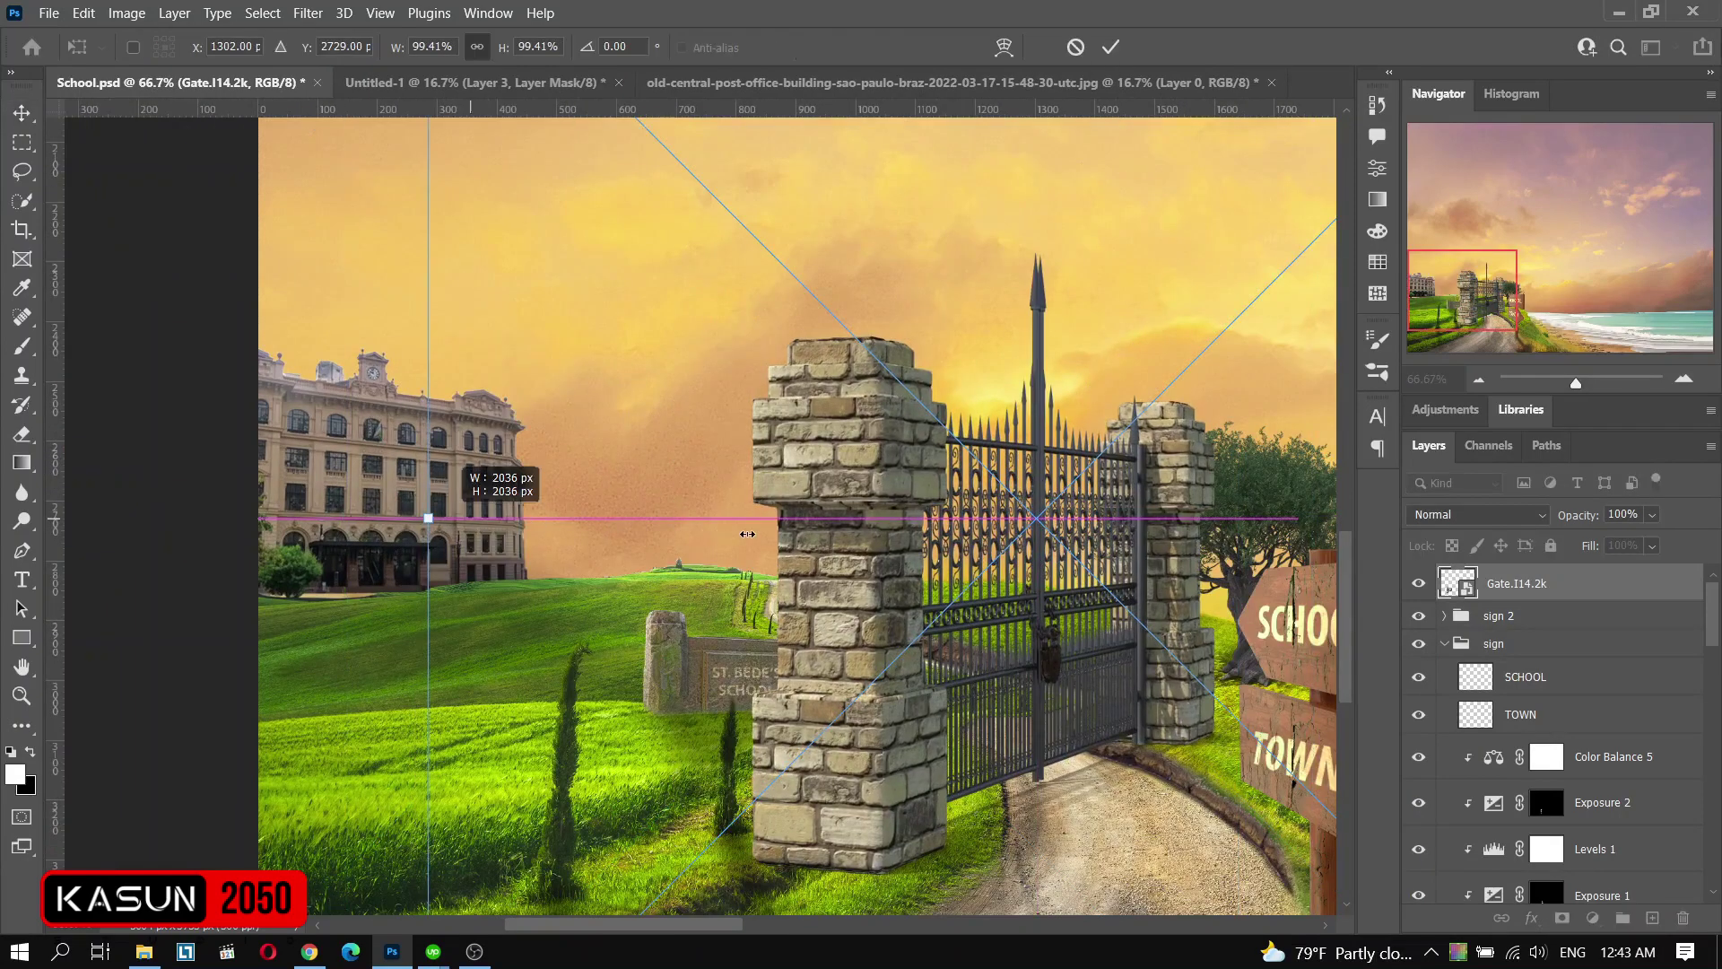
- Scale the gate down, tilt it slightly and set it on the hill above the St. Bede's sign
{"action": "left_click_drag", "start_coordinate": [747, 534], "coordinate": [984, 446]}
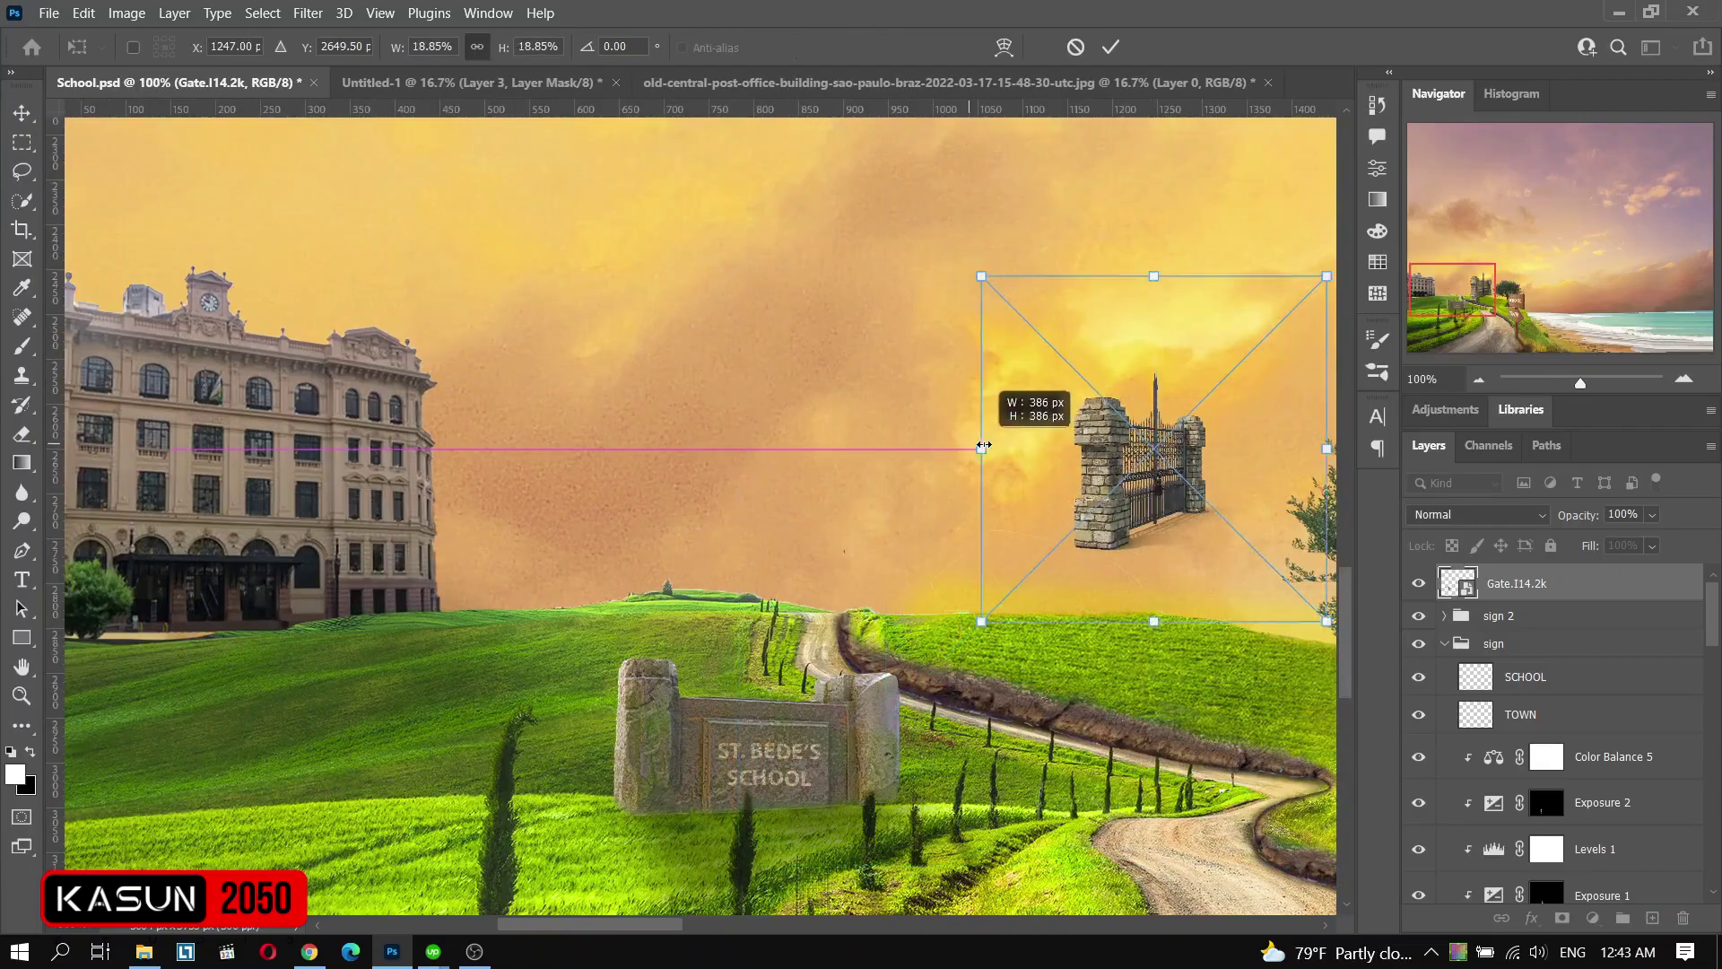
{"action": "mouse_move", "coordinate": [984, 446]}
{"action": "left_mouse_down"}
{"action": "mouse_move", "coordinate": [428, 539]}
{"action": "mouse_move", "coordinate": [736, 539]}
{"action": "left_mouse_up"}
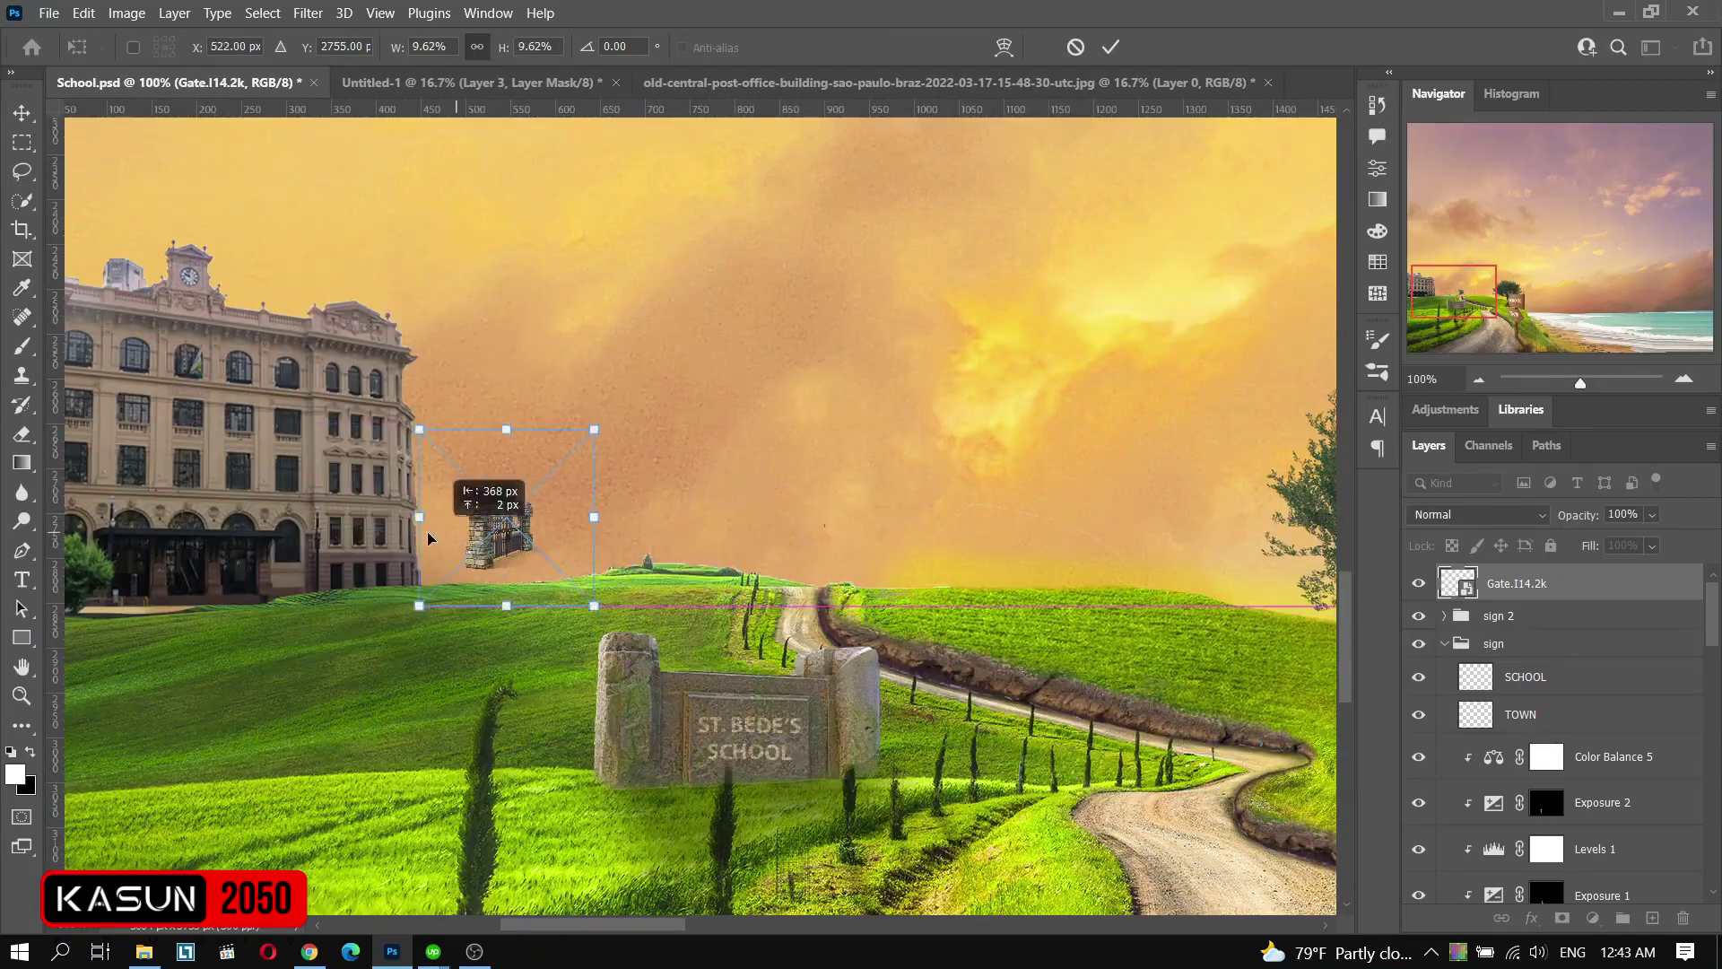
{"action": "scroll", "coordinate": [736, 538], "scroll_direction": "up", "scroll_amount": 5}
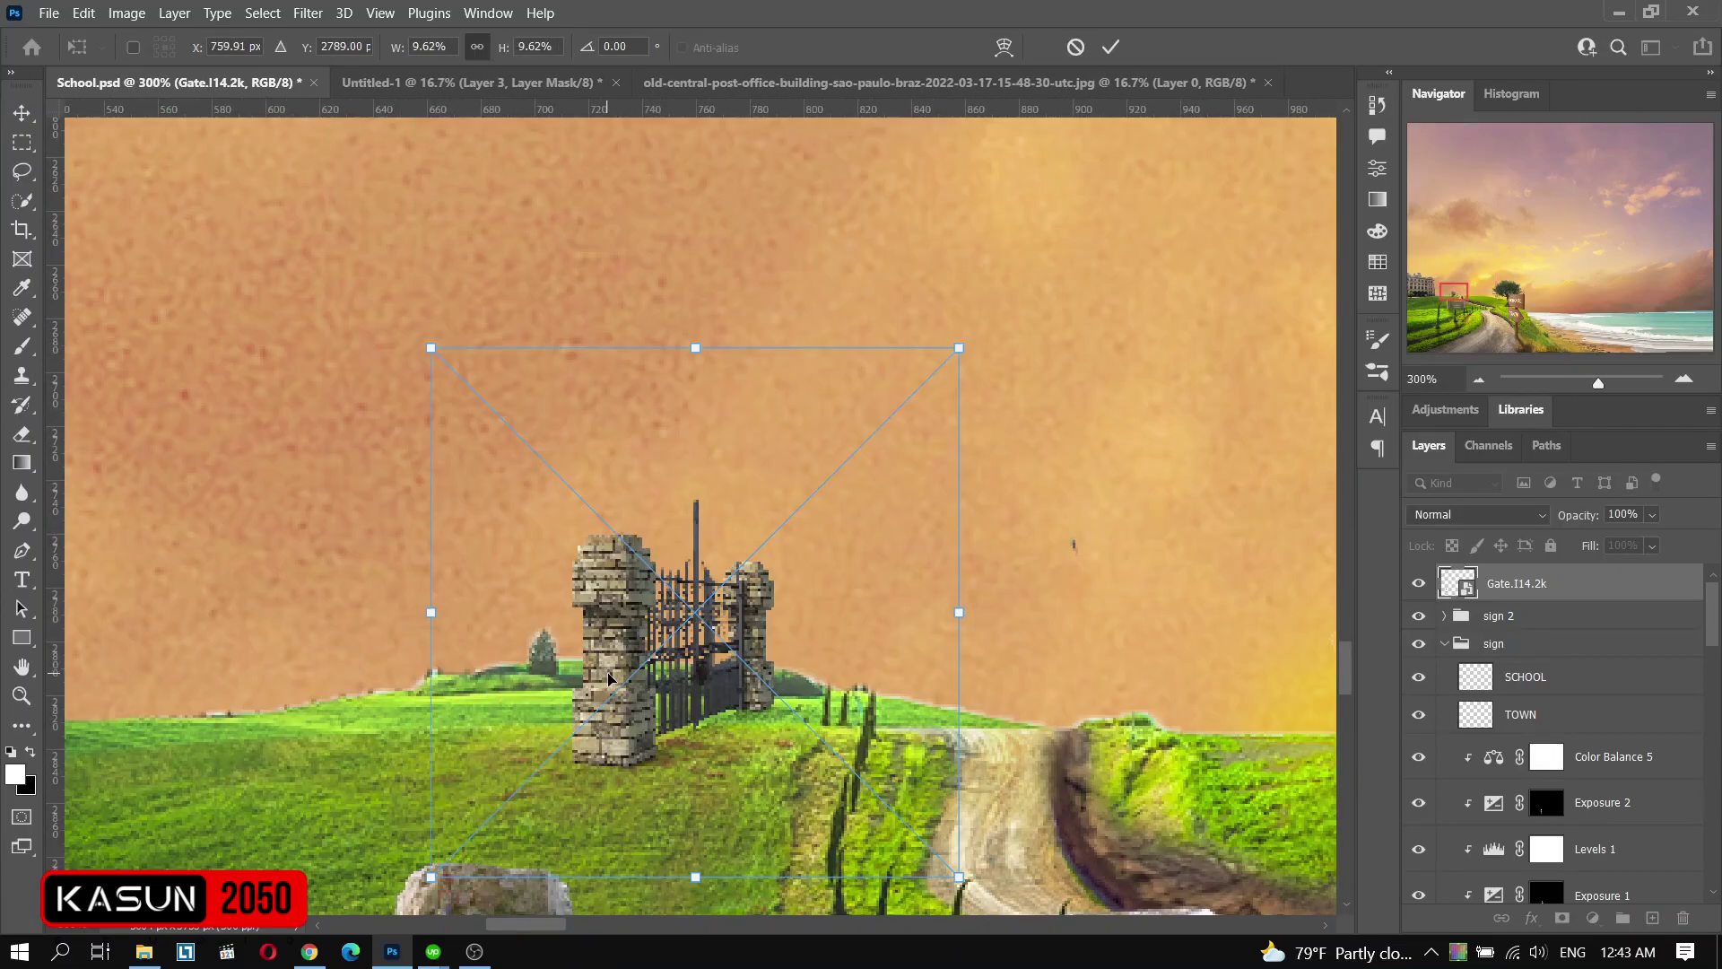
{"action": "left_click_drag", "start_coordinate": [608, 679], "coordinate": [625, 655]}
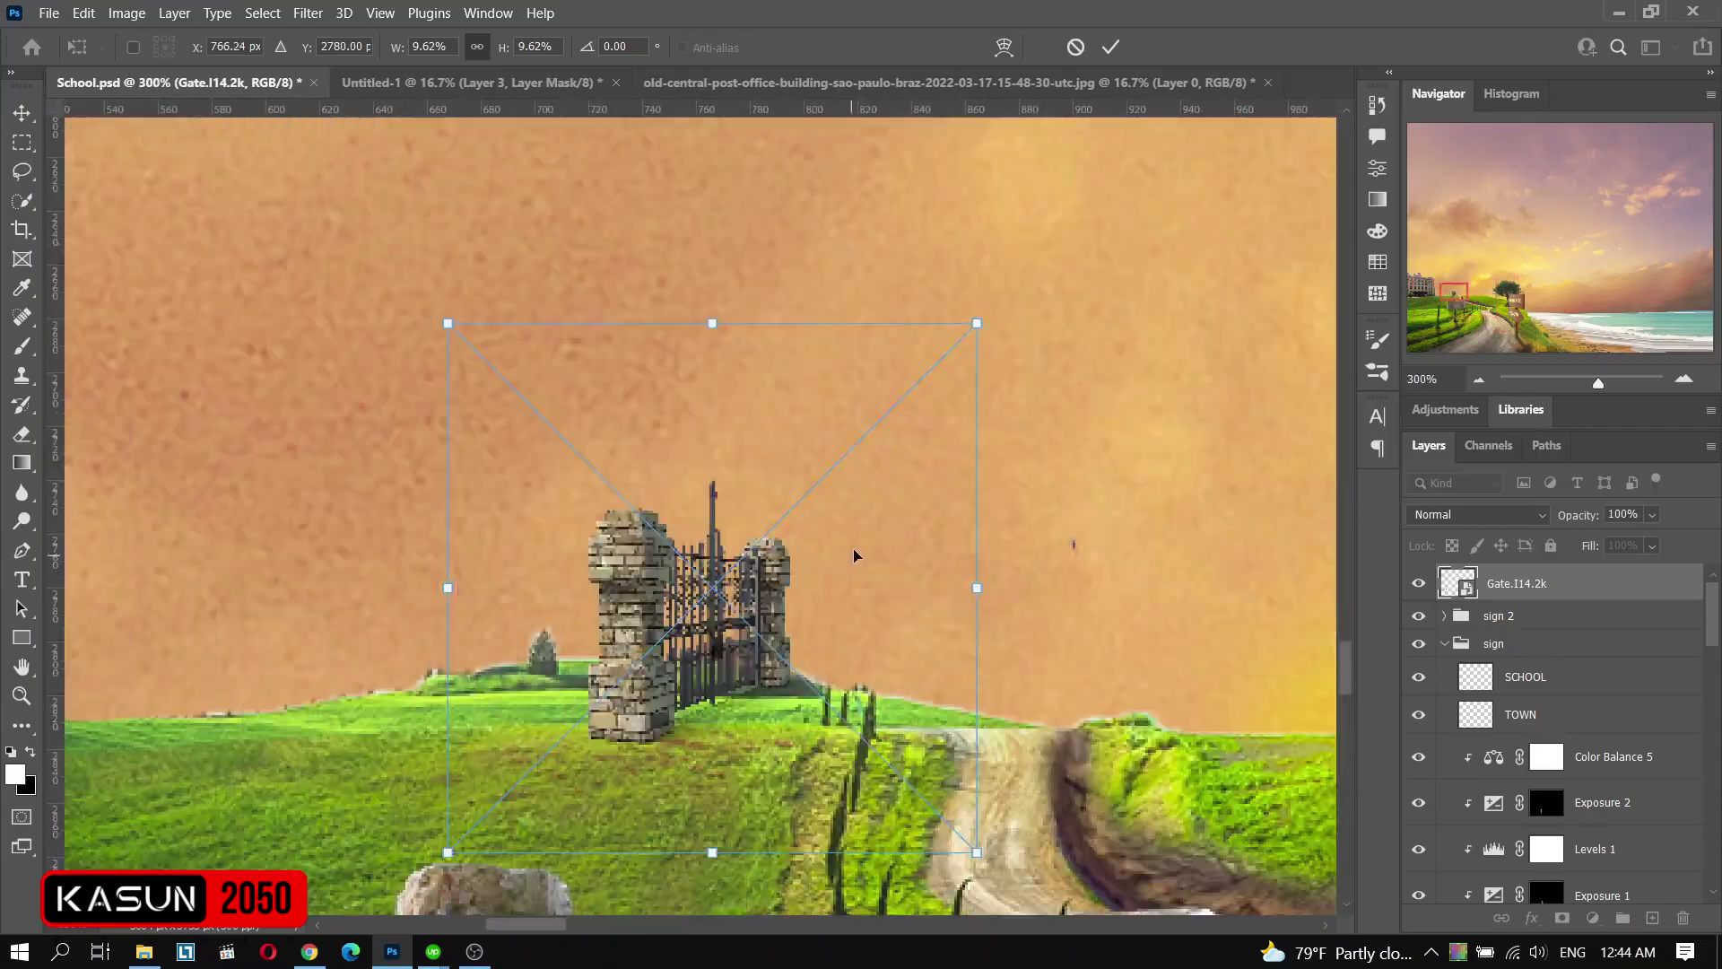
{"action": "key", "text": "ctrl+1"}
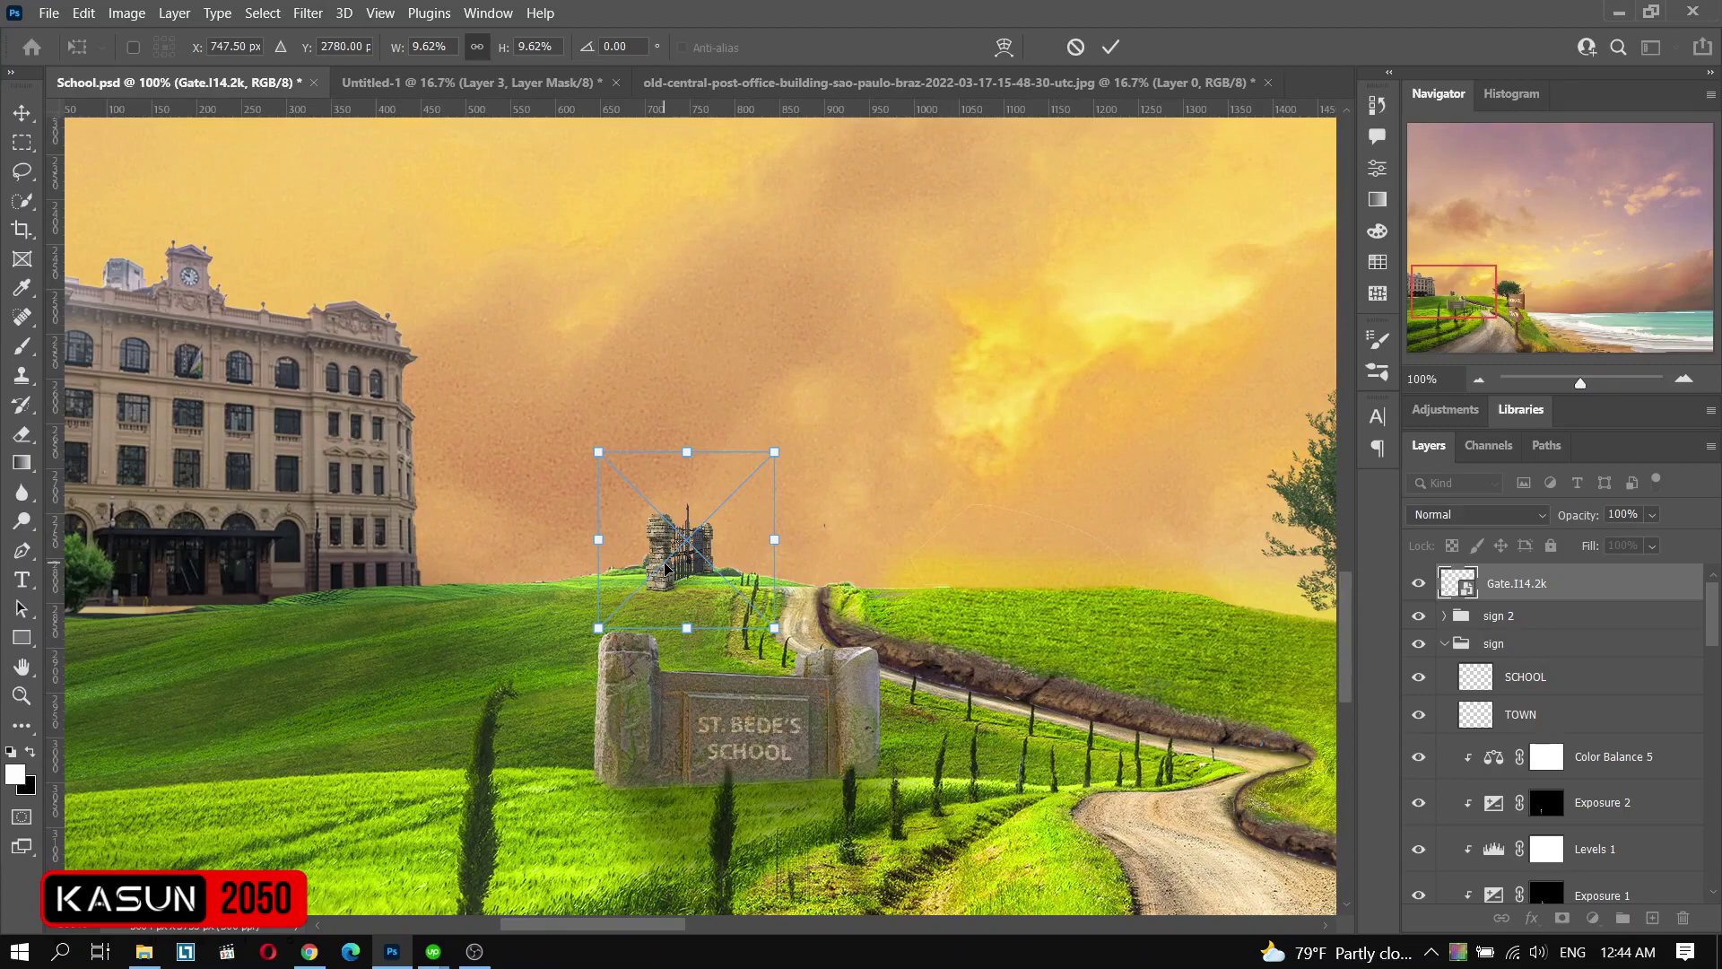
{"action": "scroll", "coordinate": [664, 565], "scroll_direction": "up", "scroll_amount": 5}
{"action": "left_click_drag", "start_coordinate": [400, 589], "coordinate": [404, 597]}
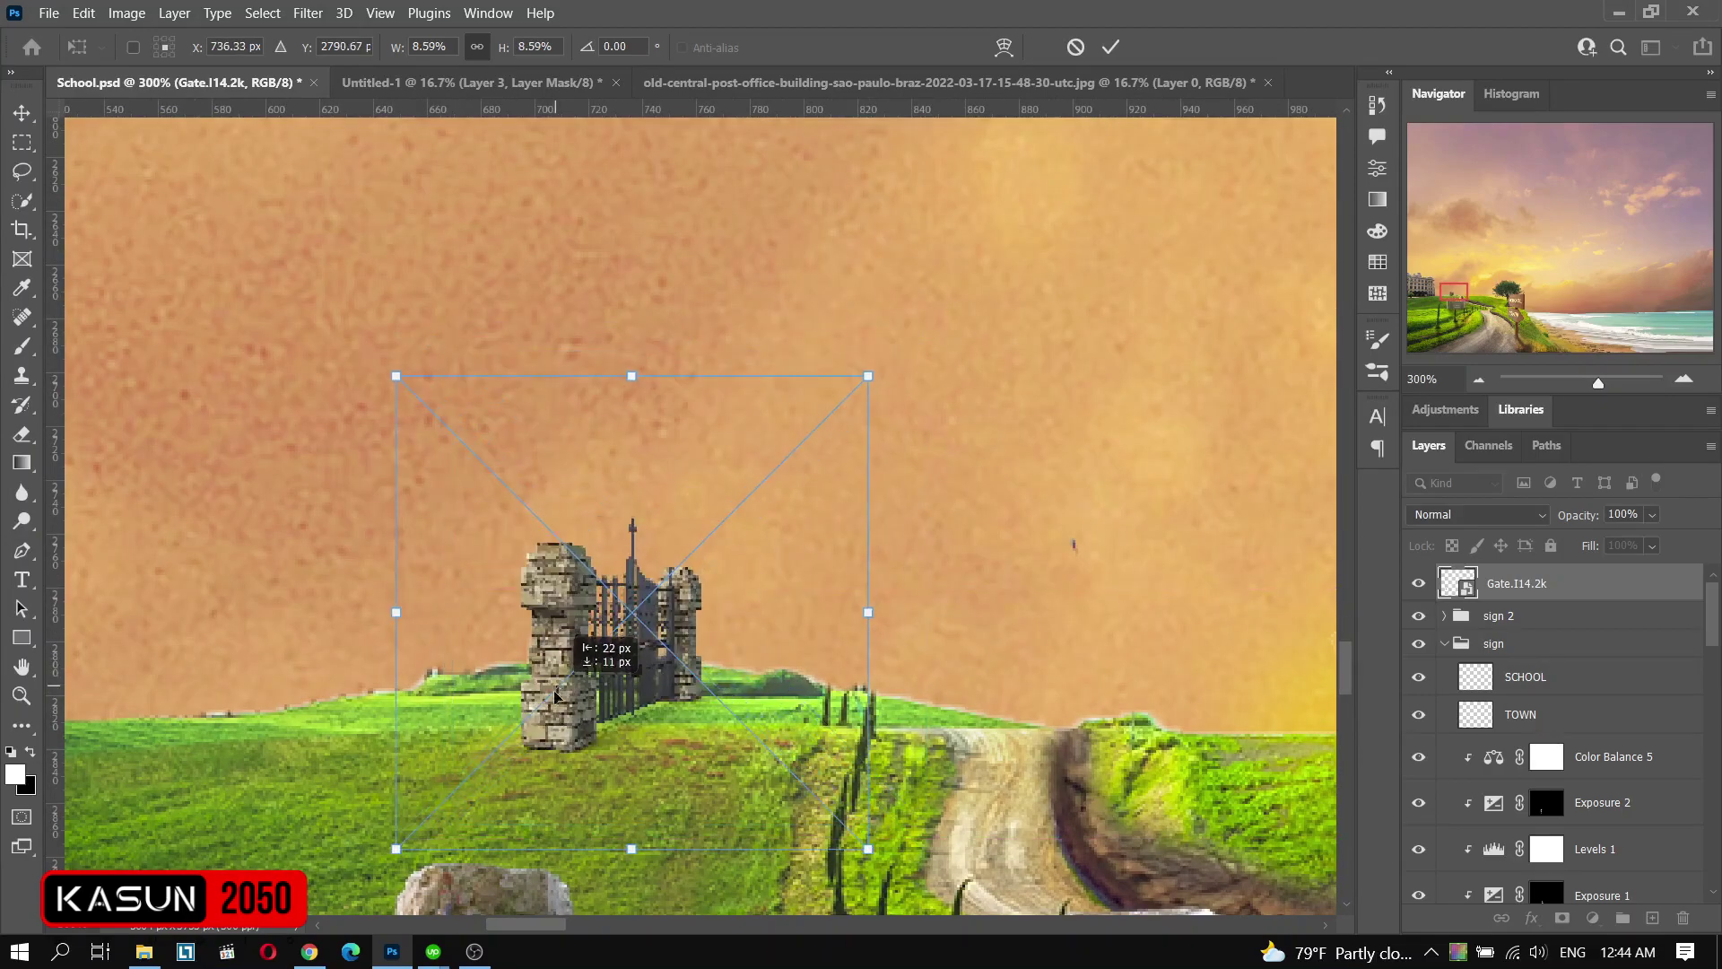
{"action": "left_click_drag", "start_coordinate": [562, 681], "coordinate": [569, 687]}
{"action": "left_click_drag", "start_coordinate": [902, 350], "coordinate": [928, 305]}
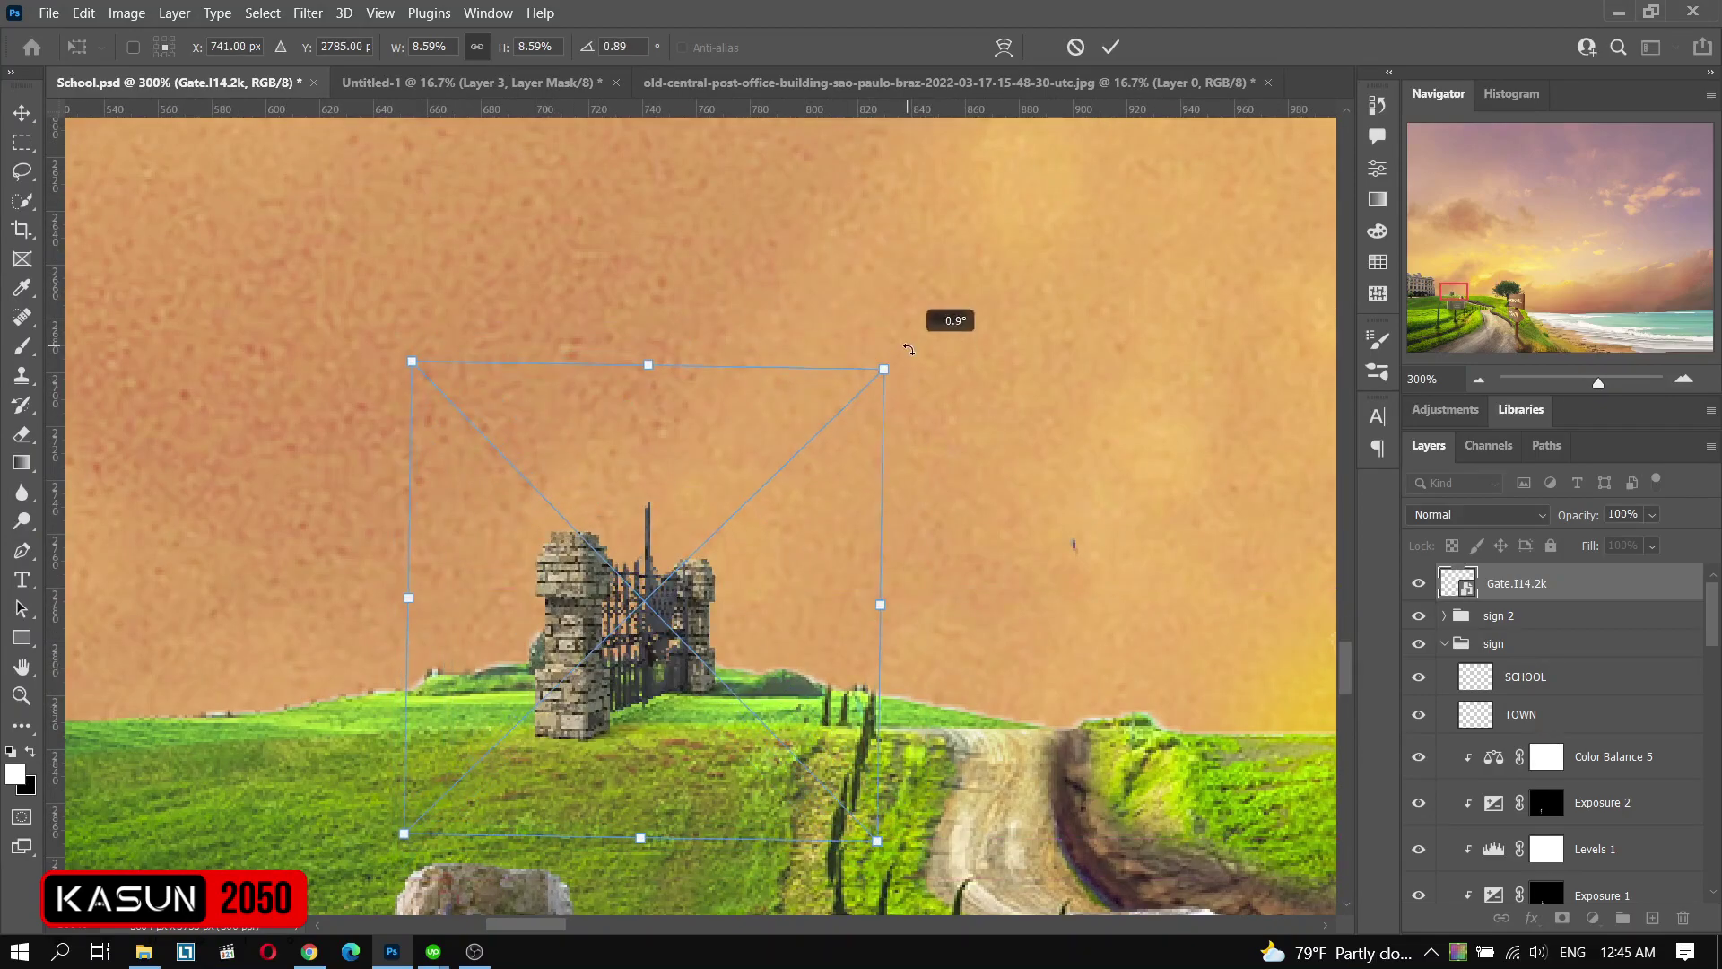
{"action": "left_click_drag", "start_coordinate": [666, 651], "coordinate": [655, 678]}
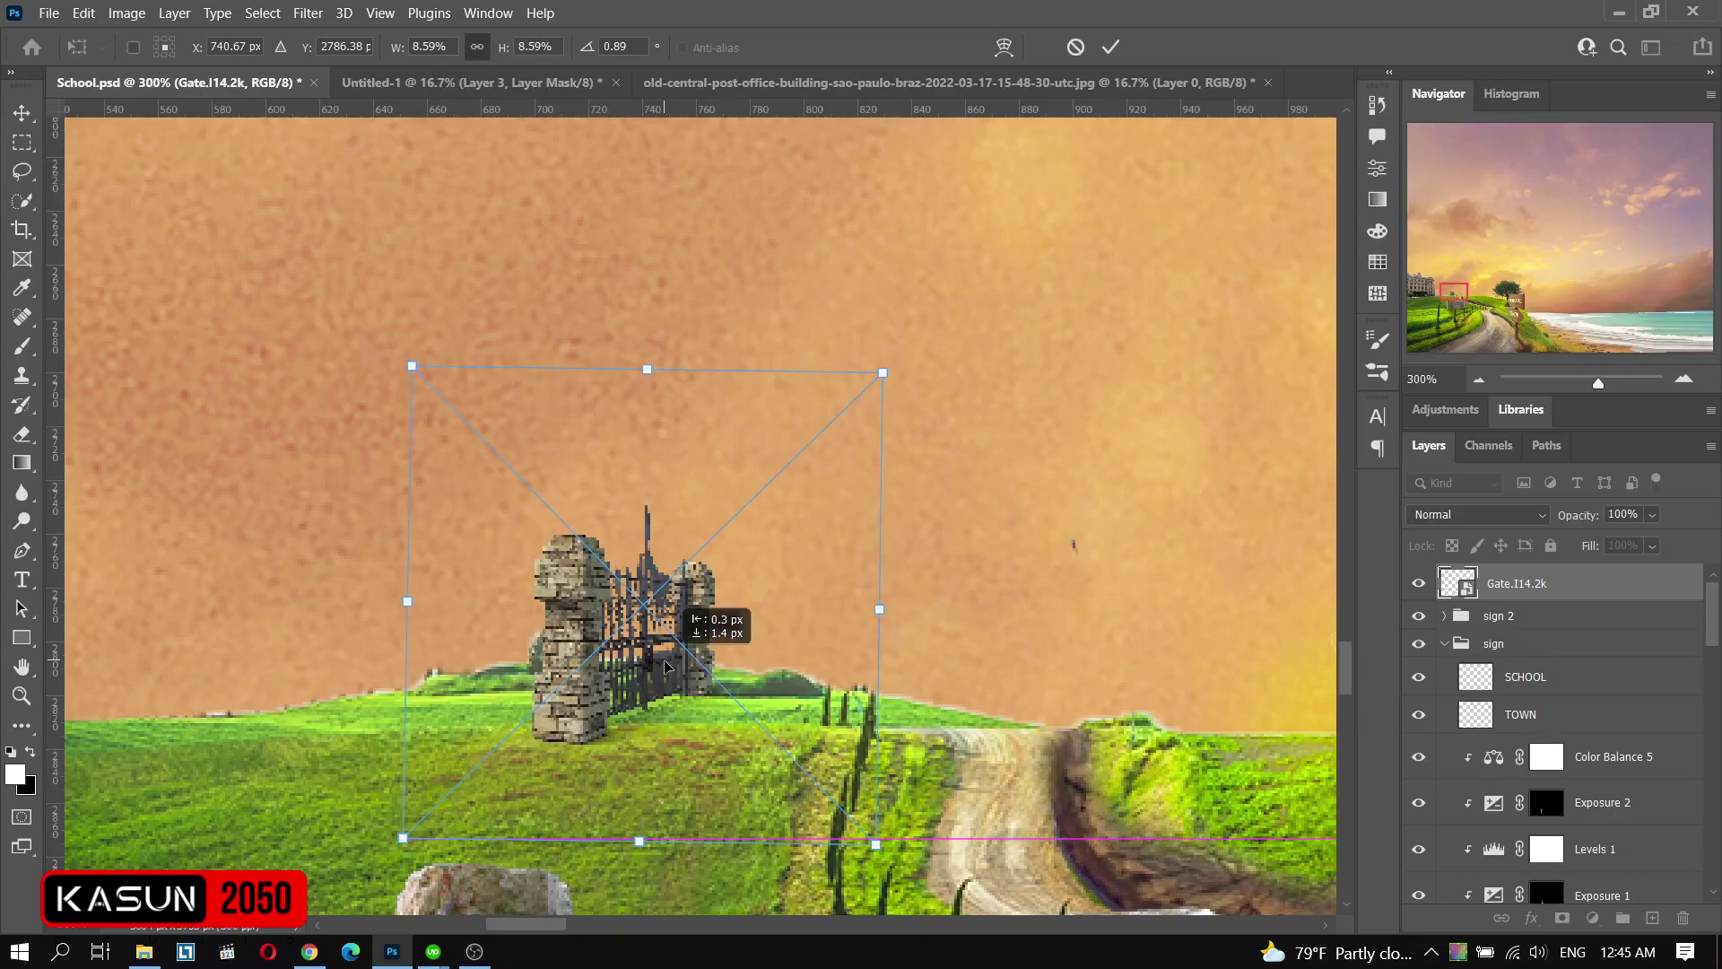
{"action": "left_click", "coordinate": [1112, 56]}
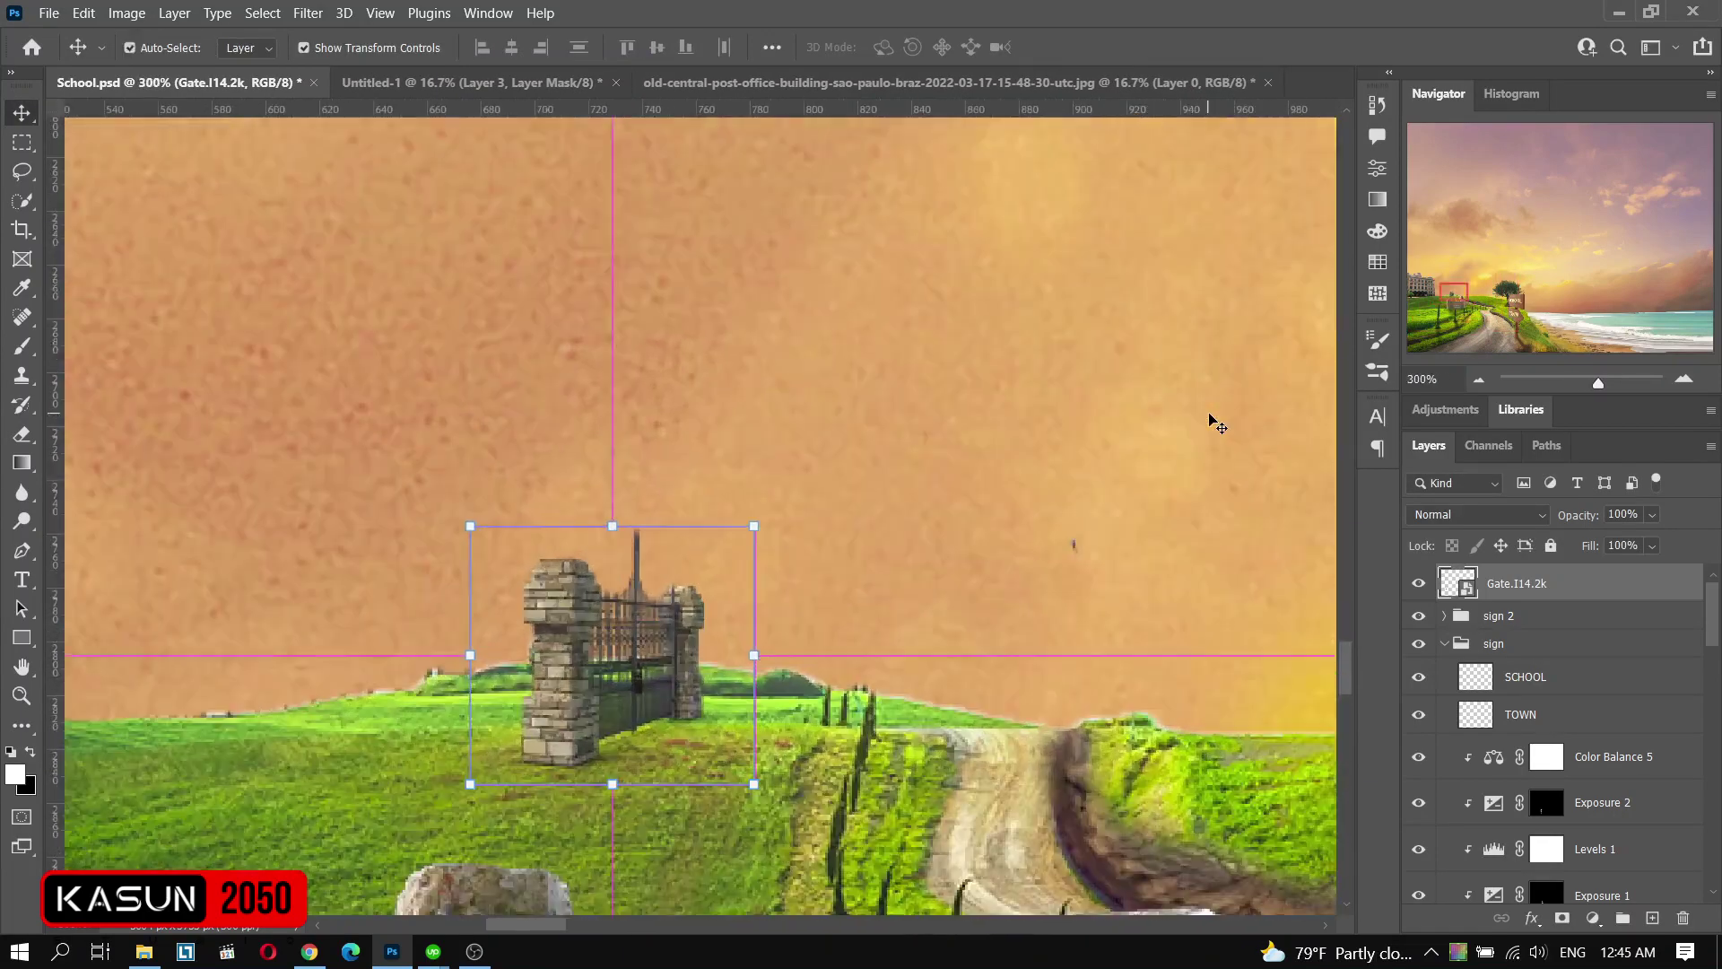
- Paint black on the gate's layer mask with a brush to blend it in
{"action": "key", "text": "b"}
{"action": "right_click", "coordinate": [817, 631]}
{"action": "key", "text": "Escape"}
{"action": "key", "text": "x"}
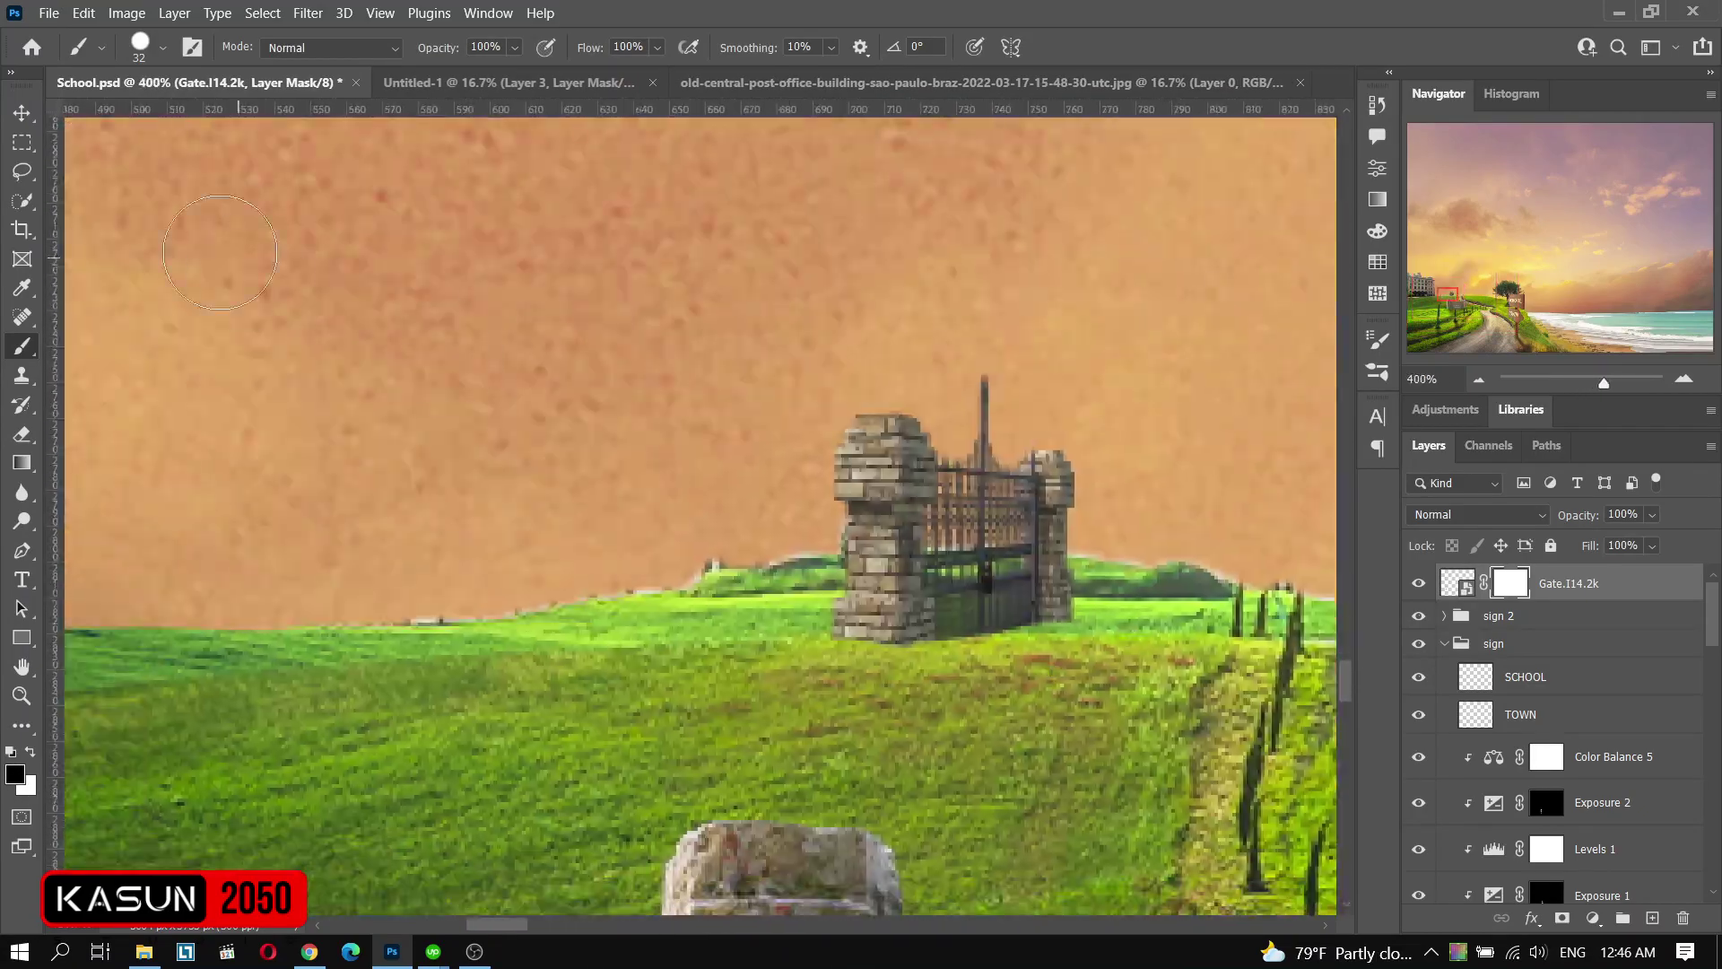
{"action": "key", "text": "v"}
- Darken the gate with a clipped Exposure adjustment at -0.69, then set a low-opacity brush
{"action": "left_click", "coordinate": [1593, 919]}
{"action": "left_click", "coordinate": [1591, 654]}
{"action": "key", "text": "ctrl+alt+g"}
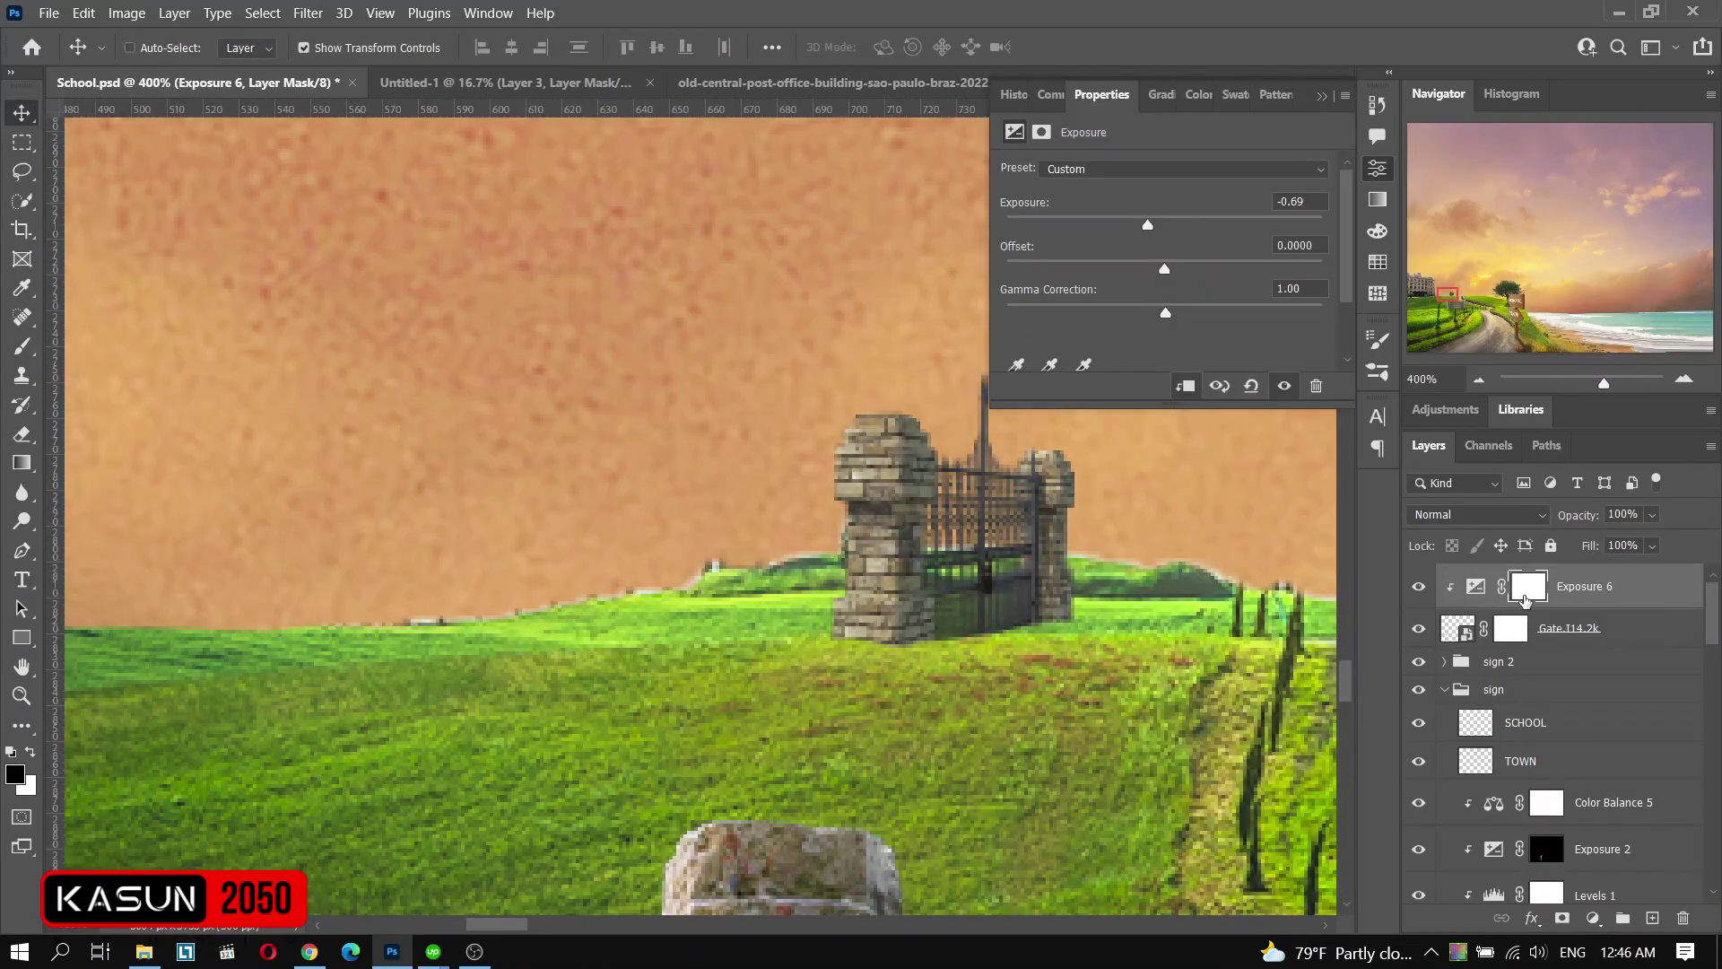
{"action": "key", "text": "b"}
{"action": "right_click", "coordinate": [951, 489]}
{"action": "key", "text": "Escape"}
{"action": "key", "text": "3"}
{"action": "key", "text": "9"}
{"action": "key", "text": "shift+5"}
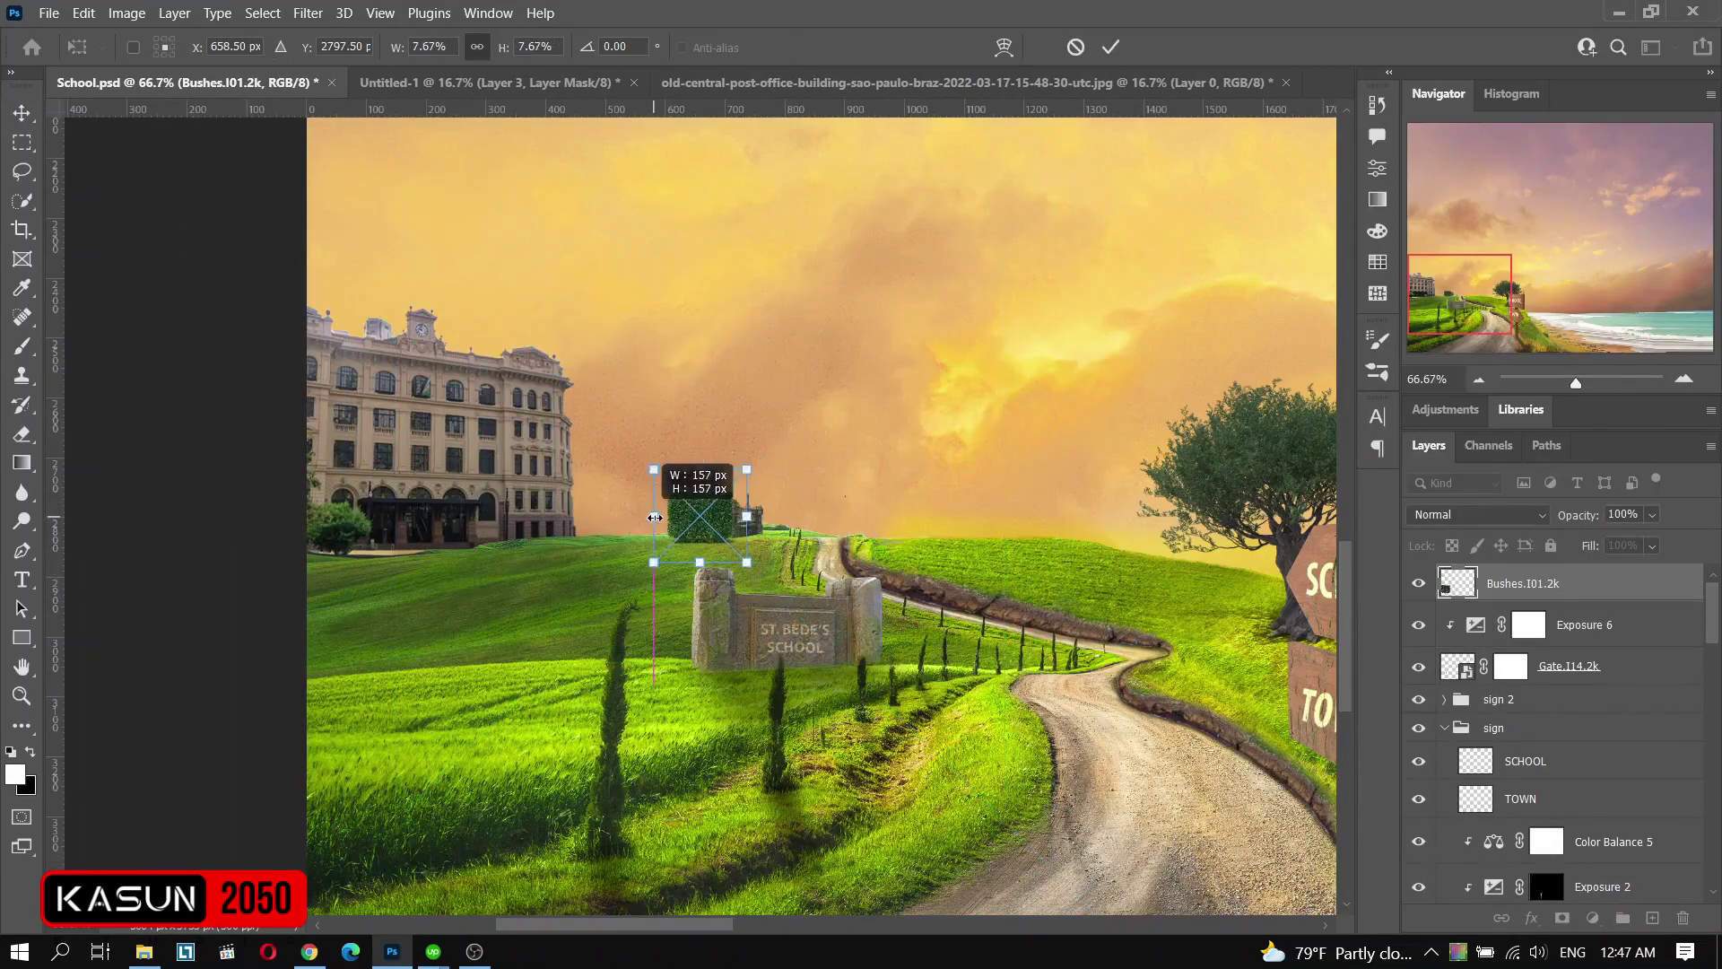
- Shrink the bush to hedge size beside the gate, duplicate it leftward and merge the copies
{"action": "scroll", "coordinate": [655, 518], "scroll_direction": "up", "scroll_amount": 3}
{"action": "left_click_drag", "start_coordinate": [923, 731], "coordinate": [816, 538]}
{"action": "left_click_drag", "start_coordinate": [700, 484], "coordinate": [727, 588]}
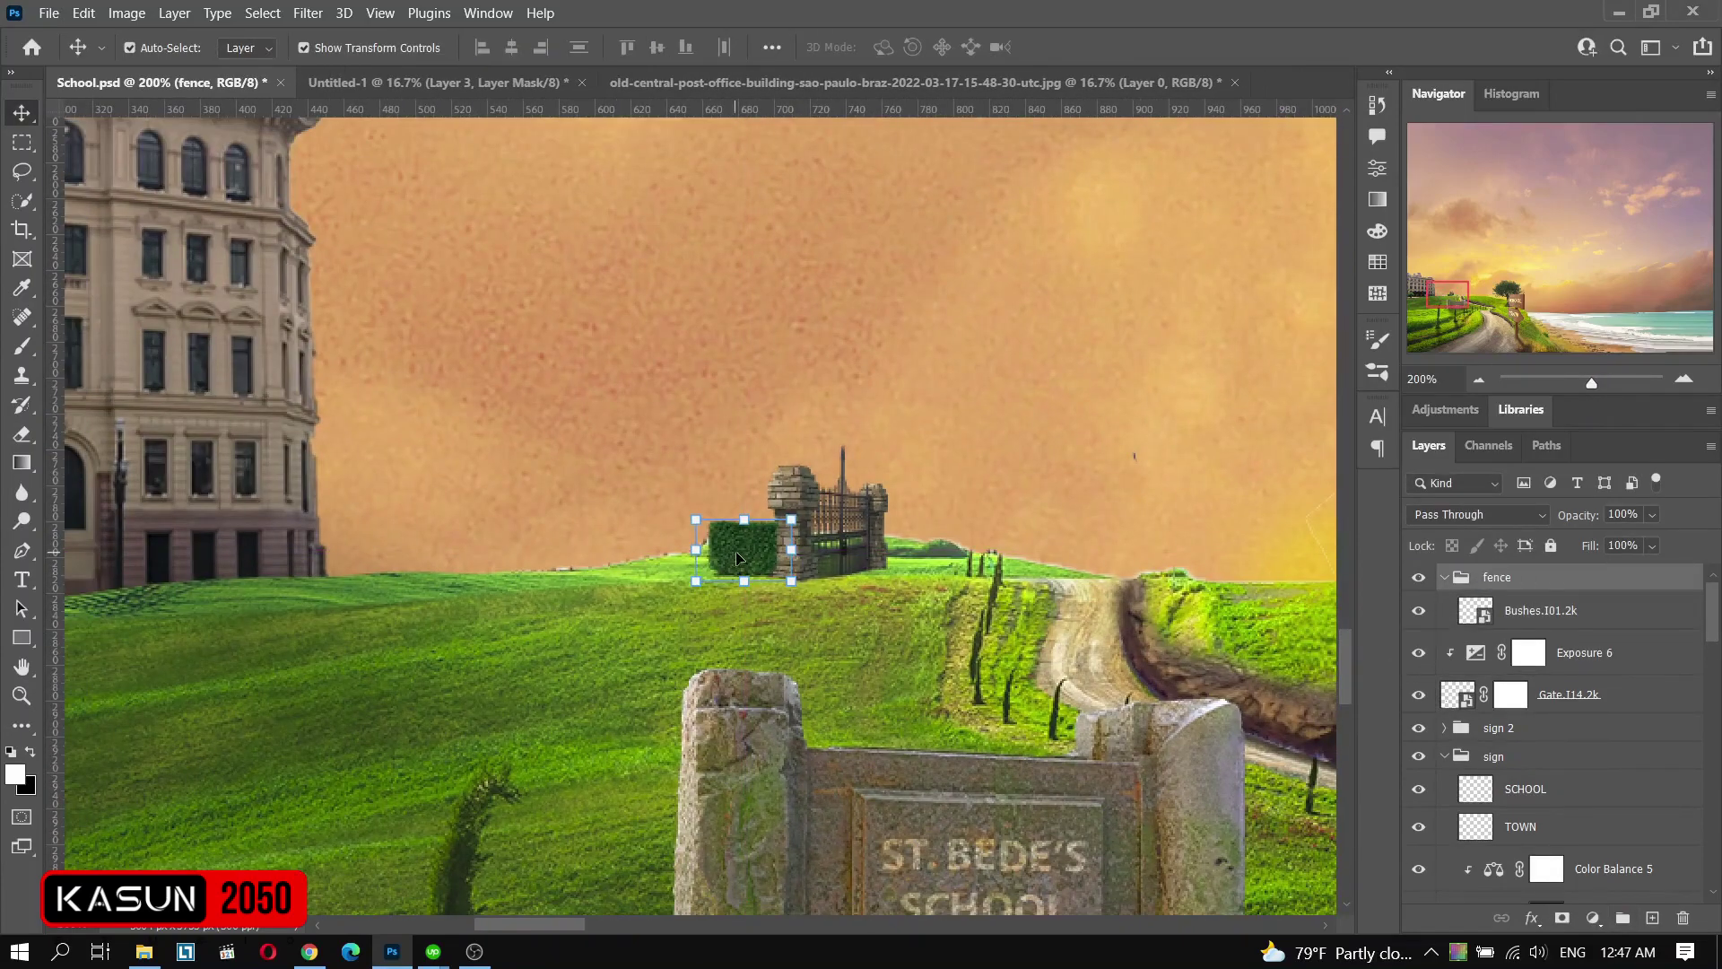
{"action": "left_click_drag", "start_coordinate": [736, 558], "coordinate": [655, 558]}
{"action": "left_click_drag", "start_coordinate": [656, 558], "coordinate": [374, 555]}
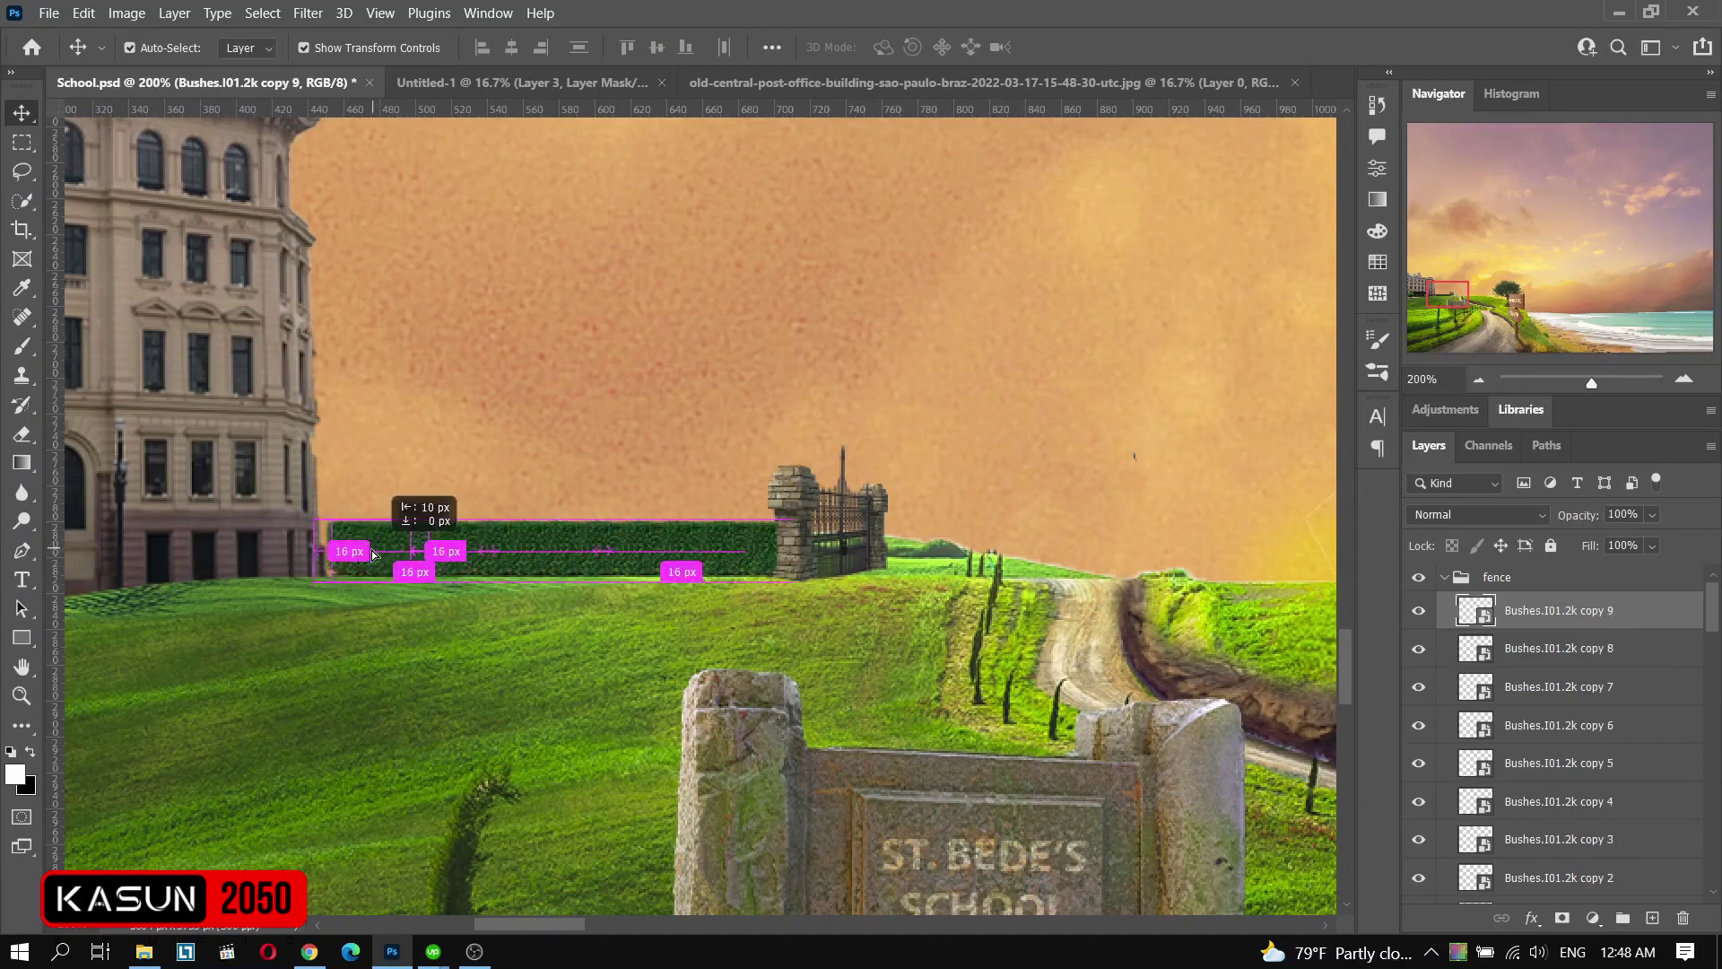
{"action": "left_click", "coordinate": [1570, 825], "text": "shift"}
{"action": "key", "text": "ctrl+e"}
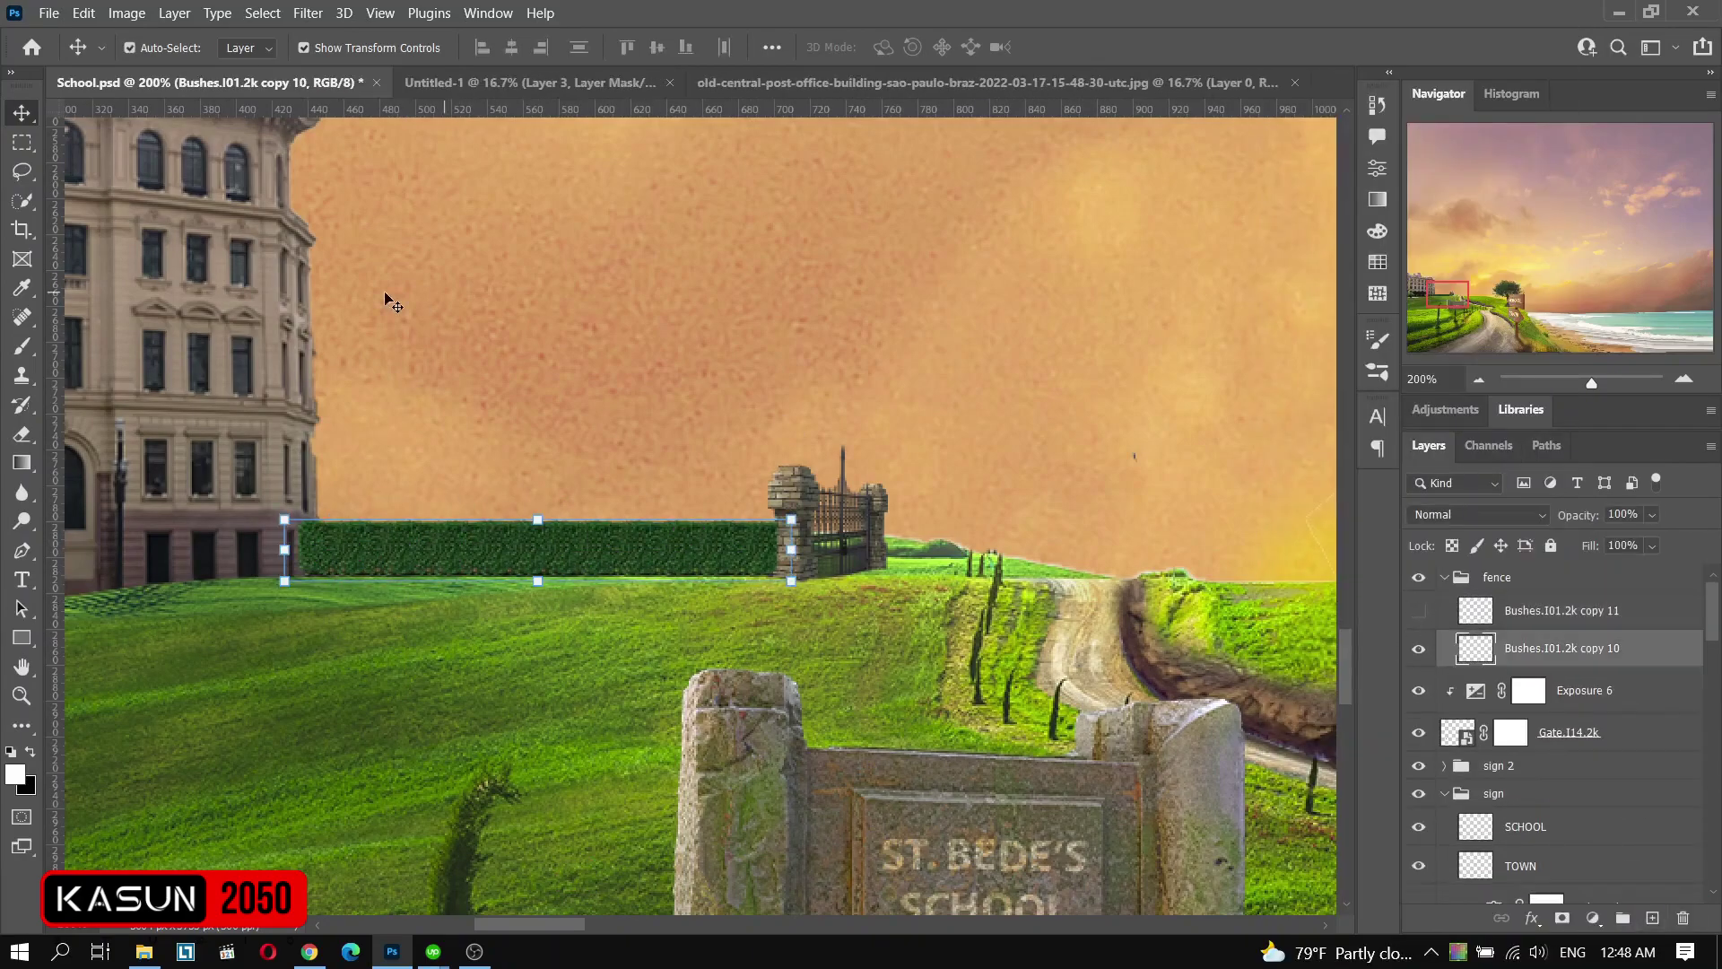
- Puppet Warp the hedge with three pins so it bends to follow the slope
{"action": "left_click", "coordinate": [84, 12]}
{"action": "left_click", "coordinate": [135, 421]}
{"action": "left_click", "coordinate": [325, 548]}
{"action": "left_click", "coordinate": [552, 549]}
{"action": "left_click", "coordinate": [754, 549]}
{"action": "key", "text": "ctrl+minus"}
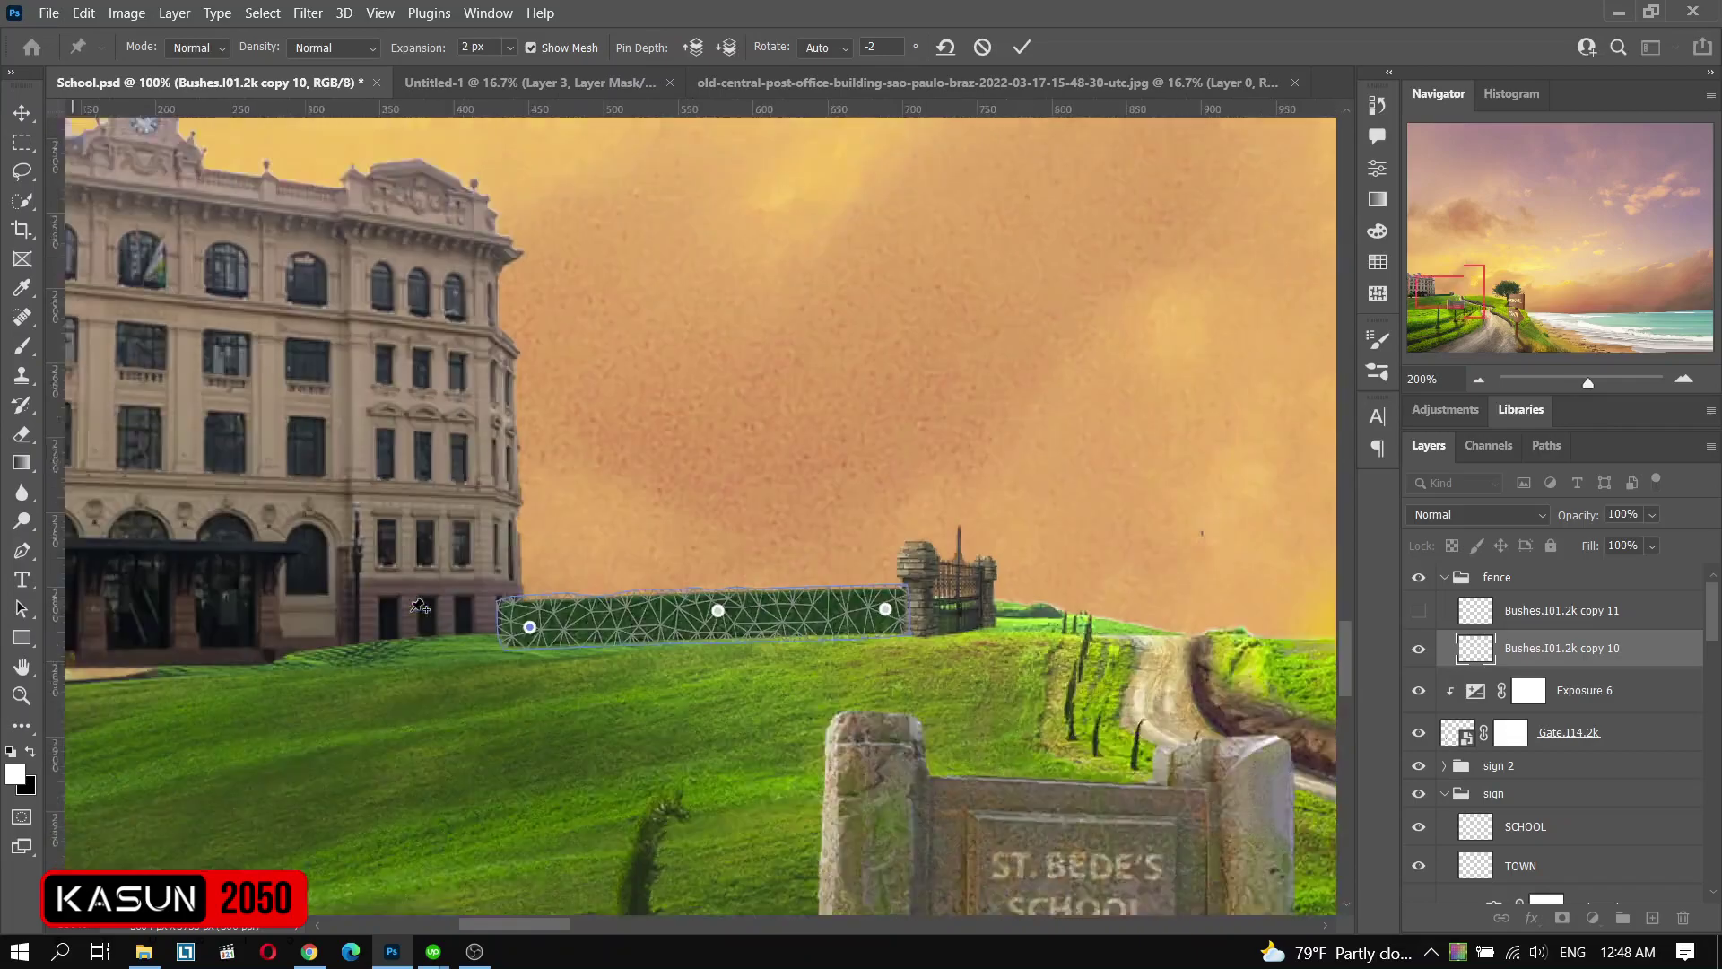
{"action": "key", "text": "Return"}
- Move a hedge copy along the hill and puppet-warp its left end down to the ground
{"action": "left_click_drag", "start_coordinate": [538, 619], "coordinate": [520, 645]}
{"action": "scroll", "coordinate": [628, 628], "scroll_direction": "up", "scroll_amount": 2}
{"action": "left_click", "coordinate": [83, 12]}
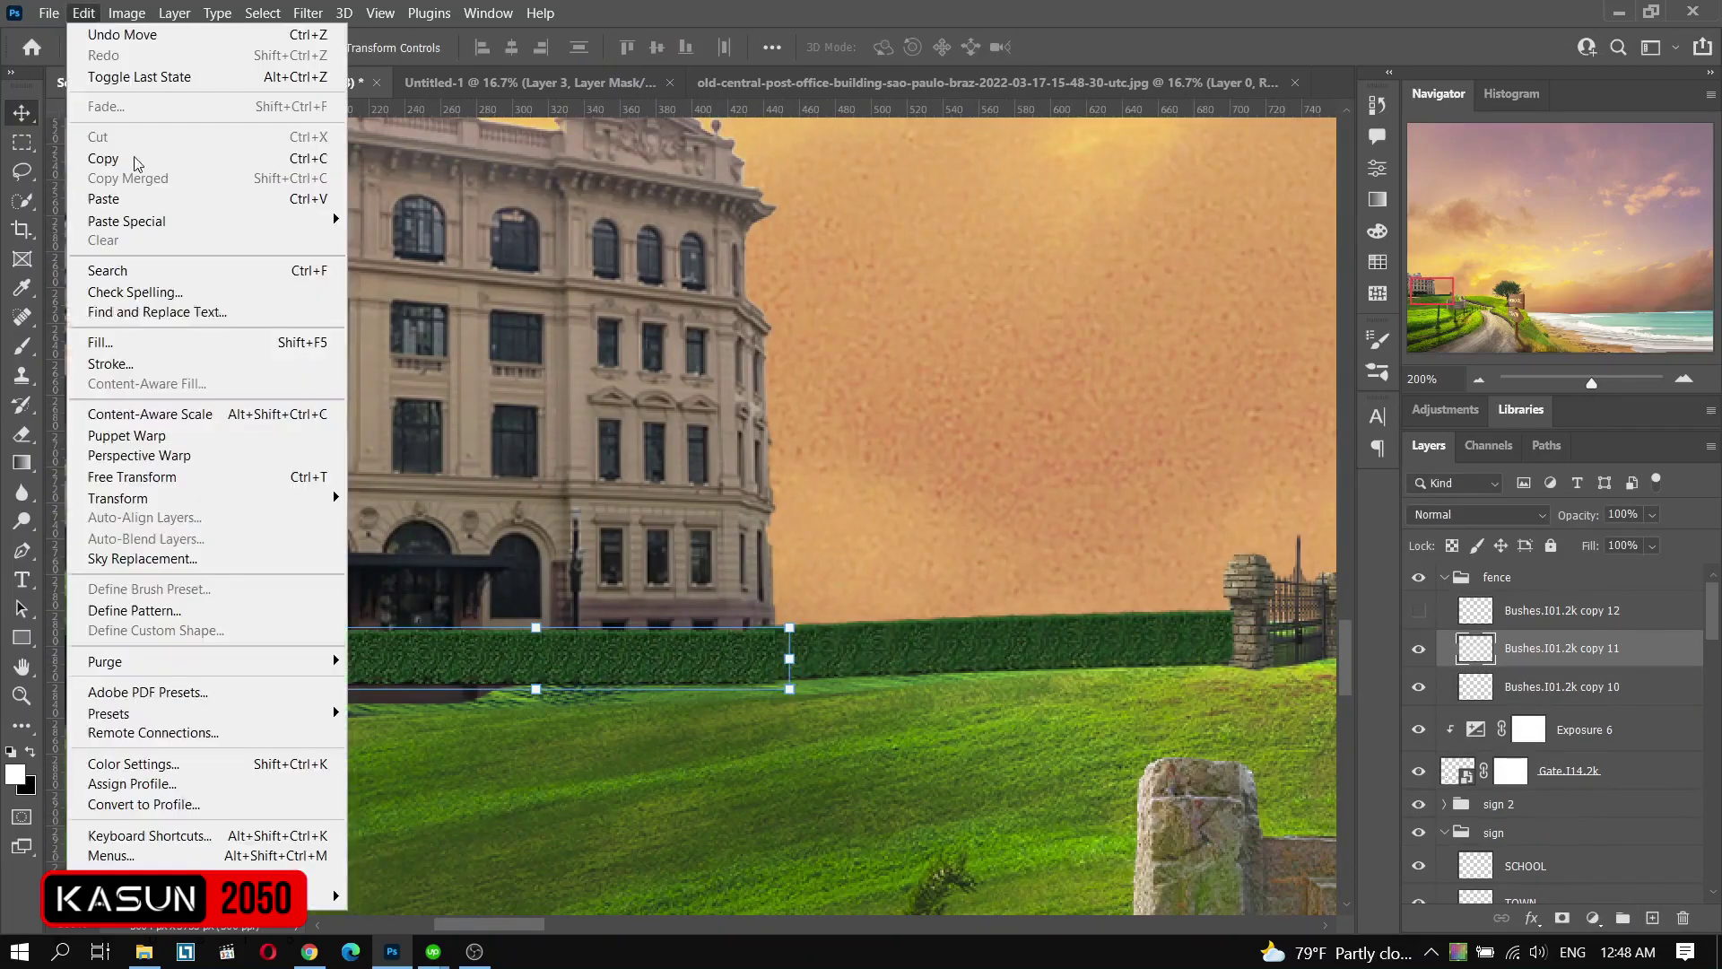
{"action": "left_click", "coordinate": [126, 435]}
{"action": "left_click_drag", "start_coordinate": [323, 654], "coordinate": [312, 696]}
{"action": "key", "text": "Return"}
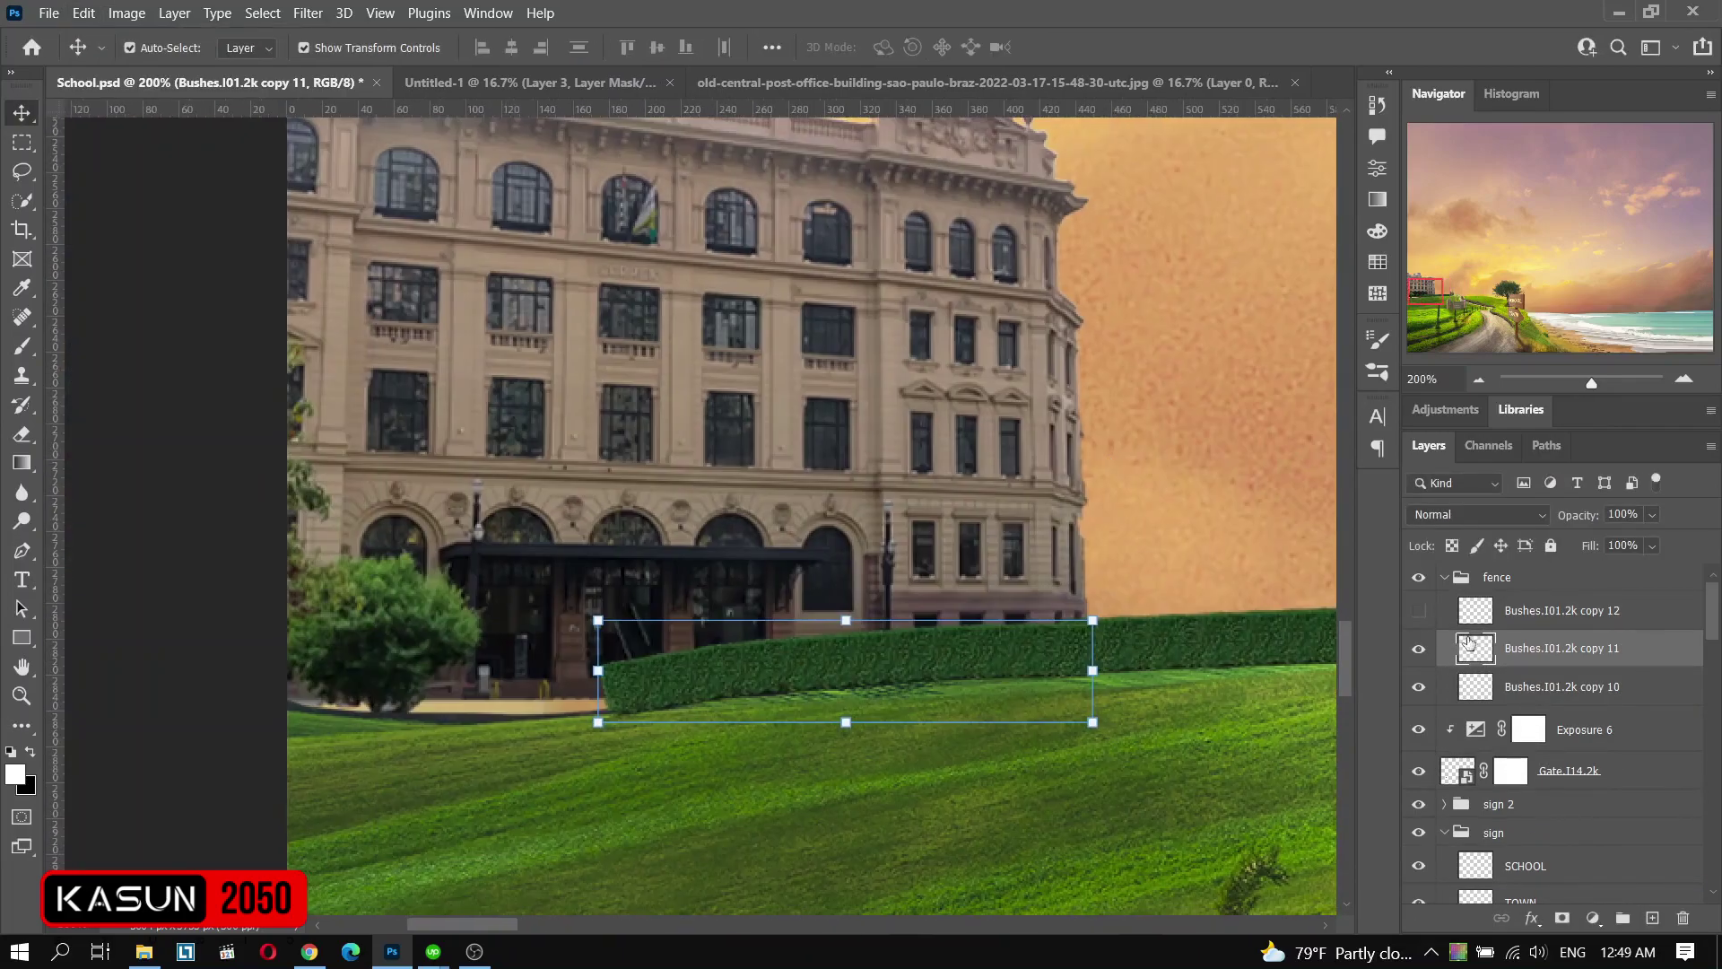
- Show the third hedge copy, shift it left and puppet-warp it along the hill
{"action": "left_click", "coordinate": [1418, 610]}
{"action": "left_click_drag", "start_coordinate": [843, 673], "coordinate": [358, 709]}
{"action": "left_click", "coordinate": [83, 12]}
{"action": "left_click", "coordinate": [126, 422]}
{"action": "left_click", "coordinate": [634, 699]}
{"action": "left_click", "coordinate": [252, 714]}
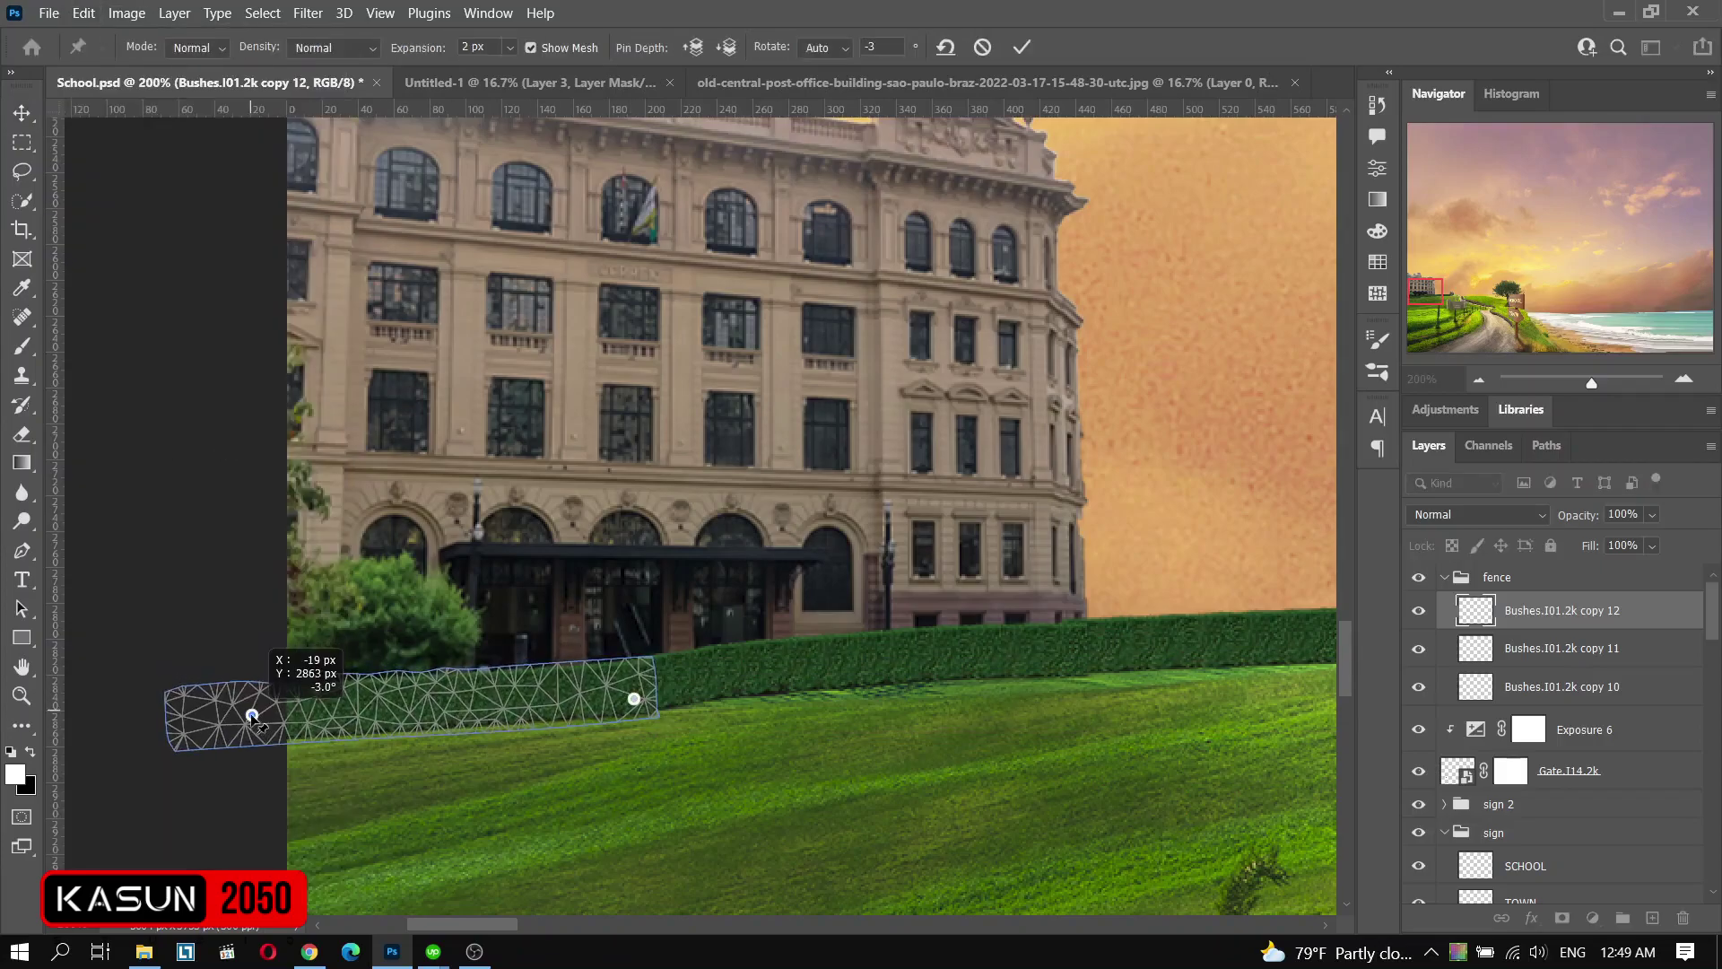
{"action": "key", "text": "Return"}
{"action": "left_click", "coordinate": [787, 738]}
{"action": "scroll", "coordinate": [184, 336], "scroll_direction": "right", "scroll_amount": 3}
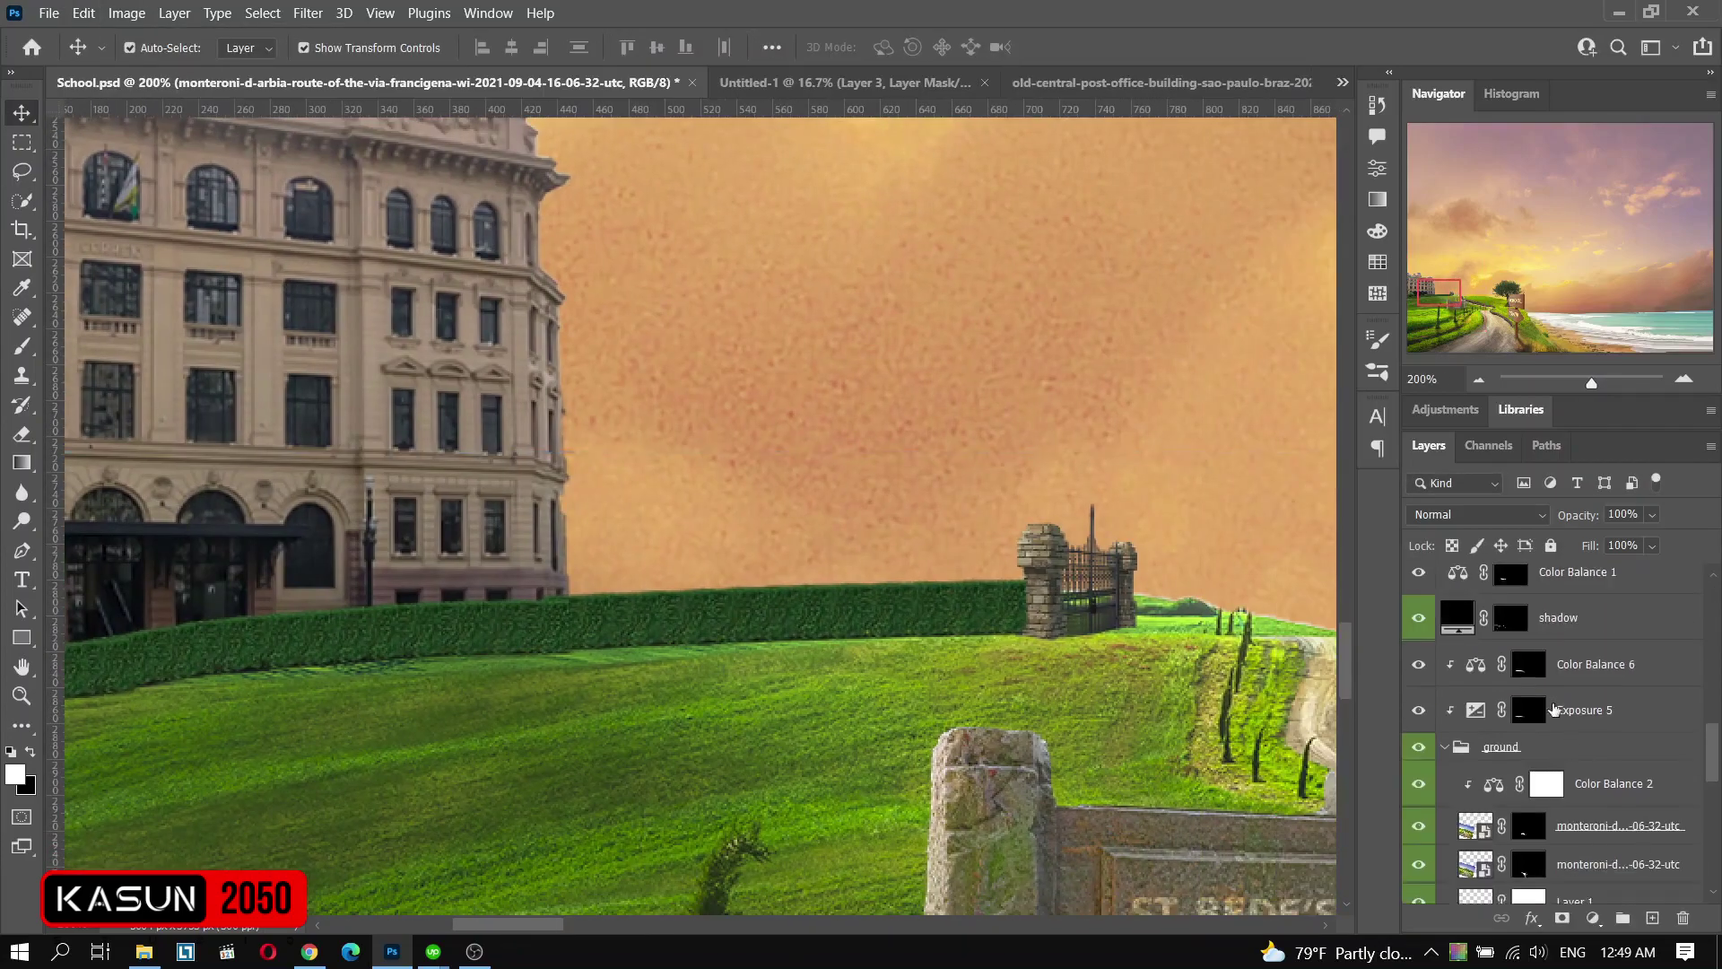
- Select the shadow layer's mask and set a soft 72 px brush at low opacity
{"action": "scroll", "coordinate": [1554, 709], "scroll_direction": "up", "scroll_amount": 1}
{"action": "left_click", "coordinate": [1511, 672]}
{"action": "key", "text": "b"}
{"action": "right_click", "coordinate": [581, 659]}
{"action": "key", "text": "Return"}
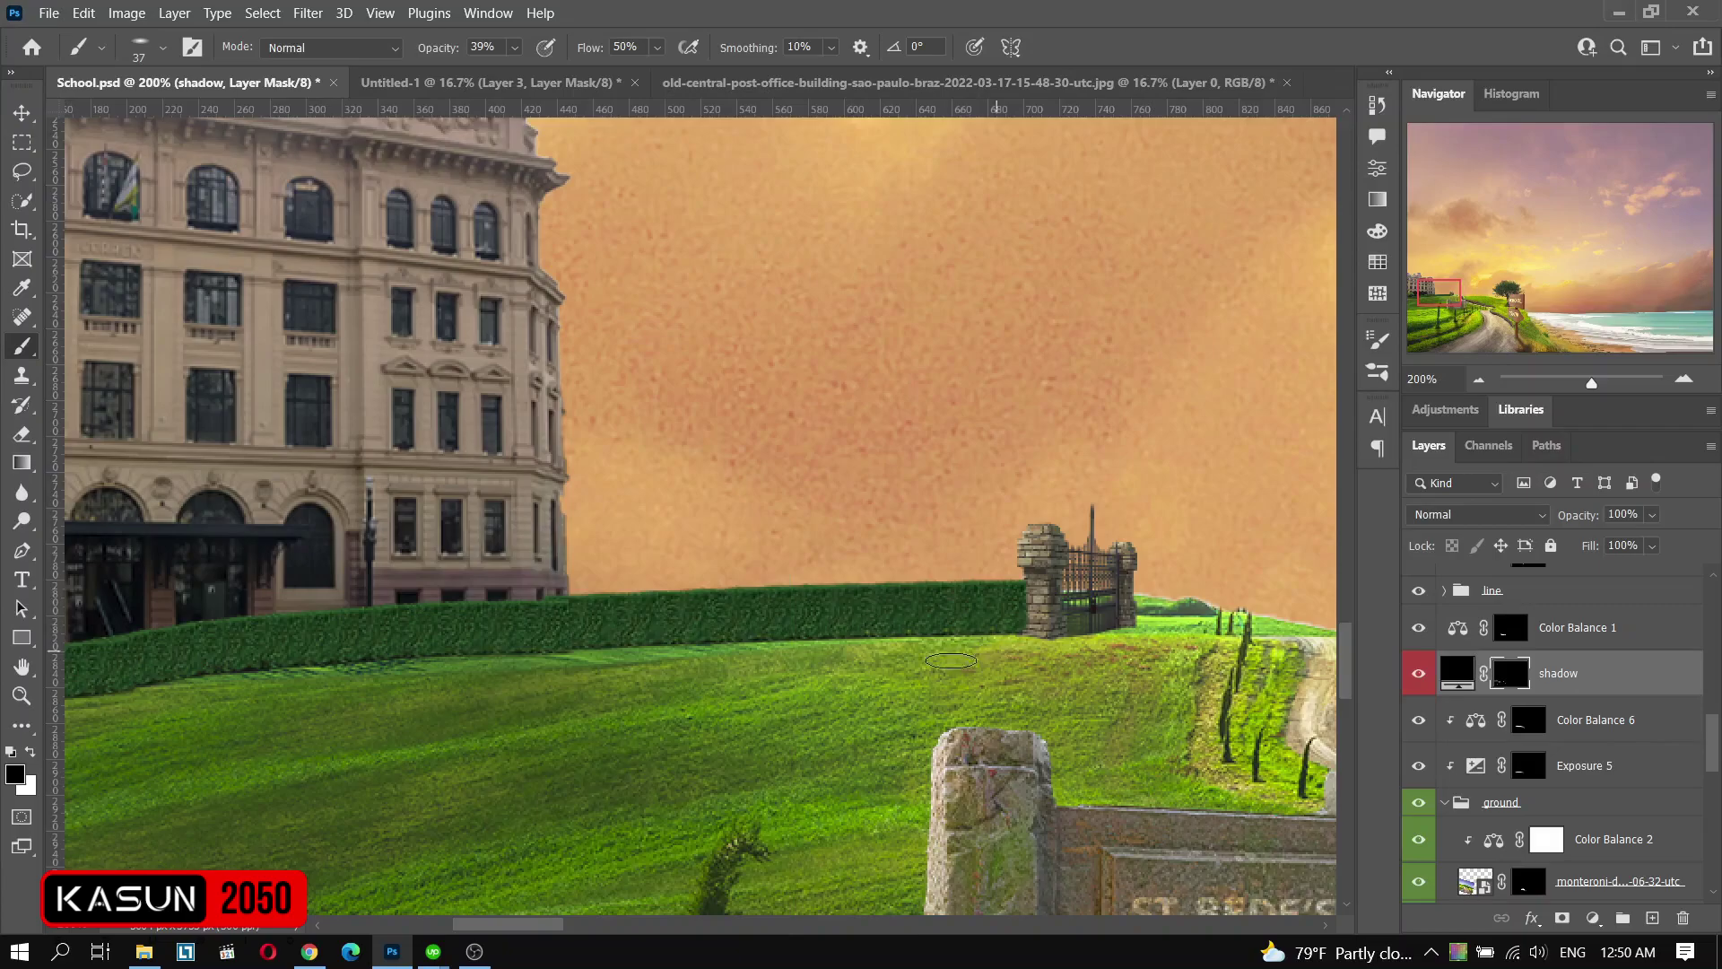
{"action": "left_click_drag", "start_coordinate": [655, 62], "coordinate": [638, 70]}
{"action": "right_click", "coordinate": [946, 637]}
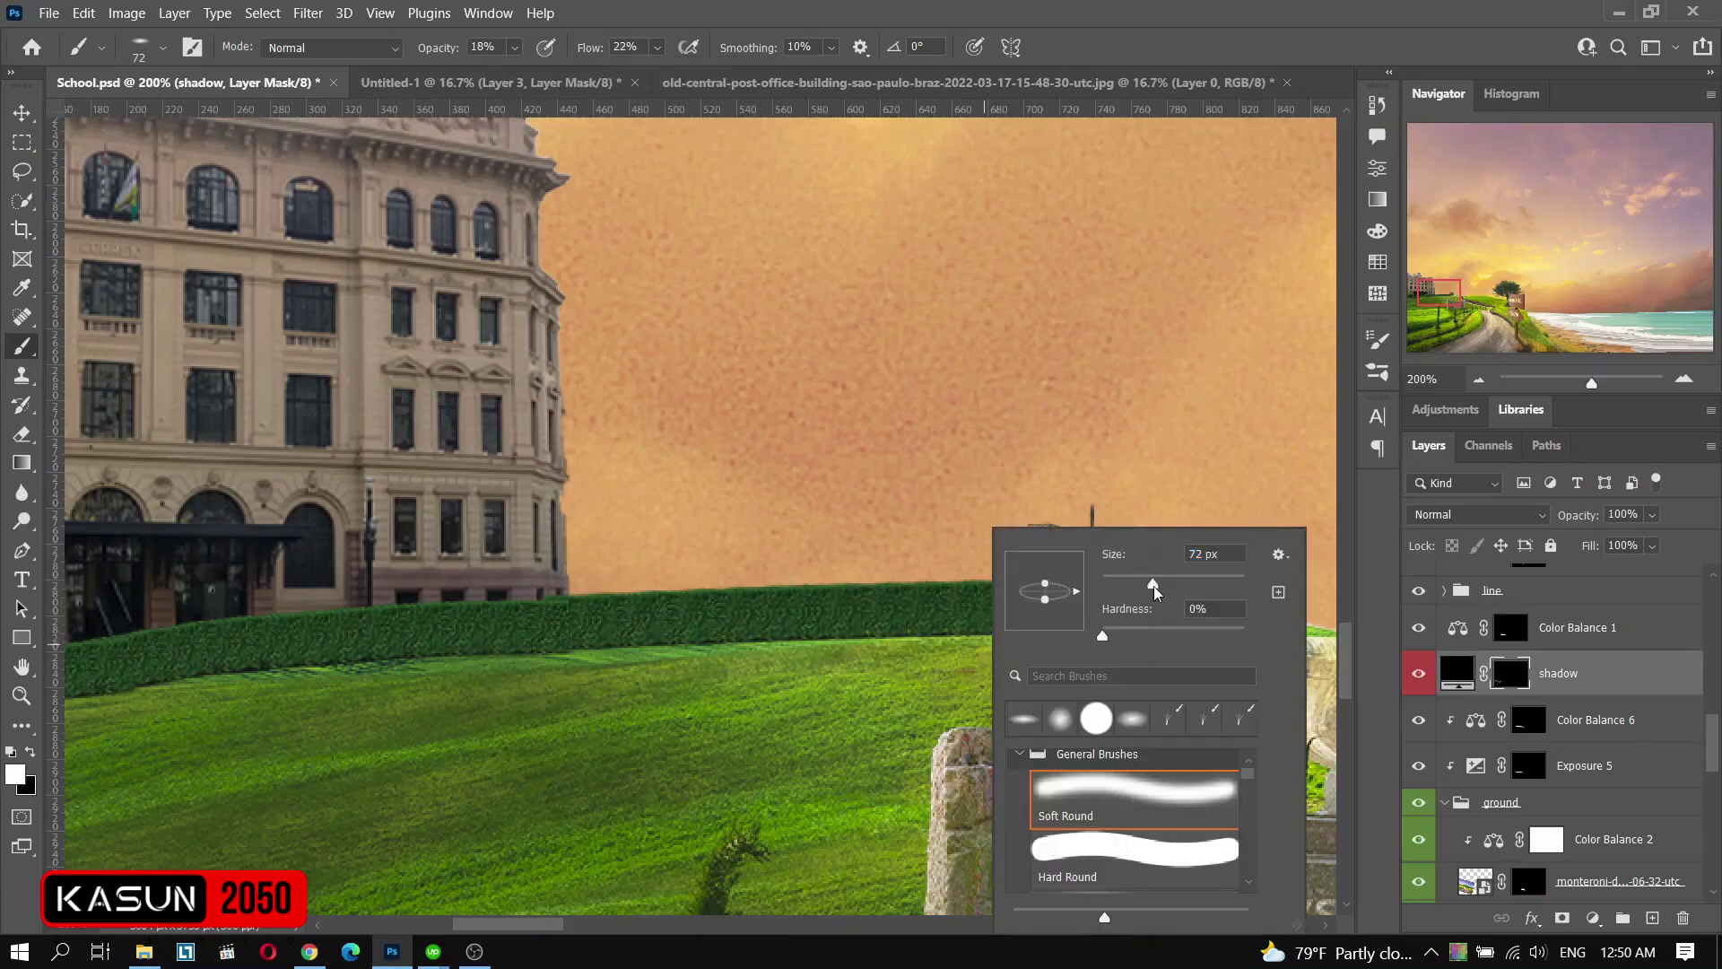
{"action": "key", "text": "Return"}
- Paint the soft shadow under the hedge with a 37 px brush, panning along it
{"action": "scroll", "coordinate": [903, 657], "scroll_direction": "left", "scroll_amount": 5}
{"action": "right_click", "coordinate": [1045, 659]}
{"action": "key", "text": "Return"}
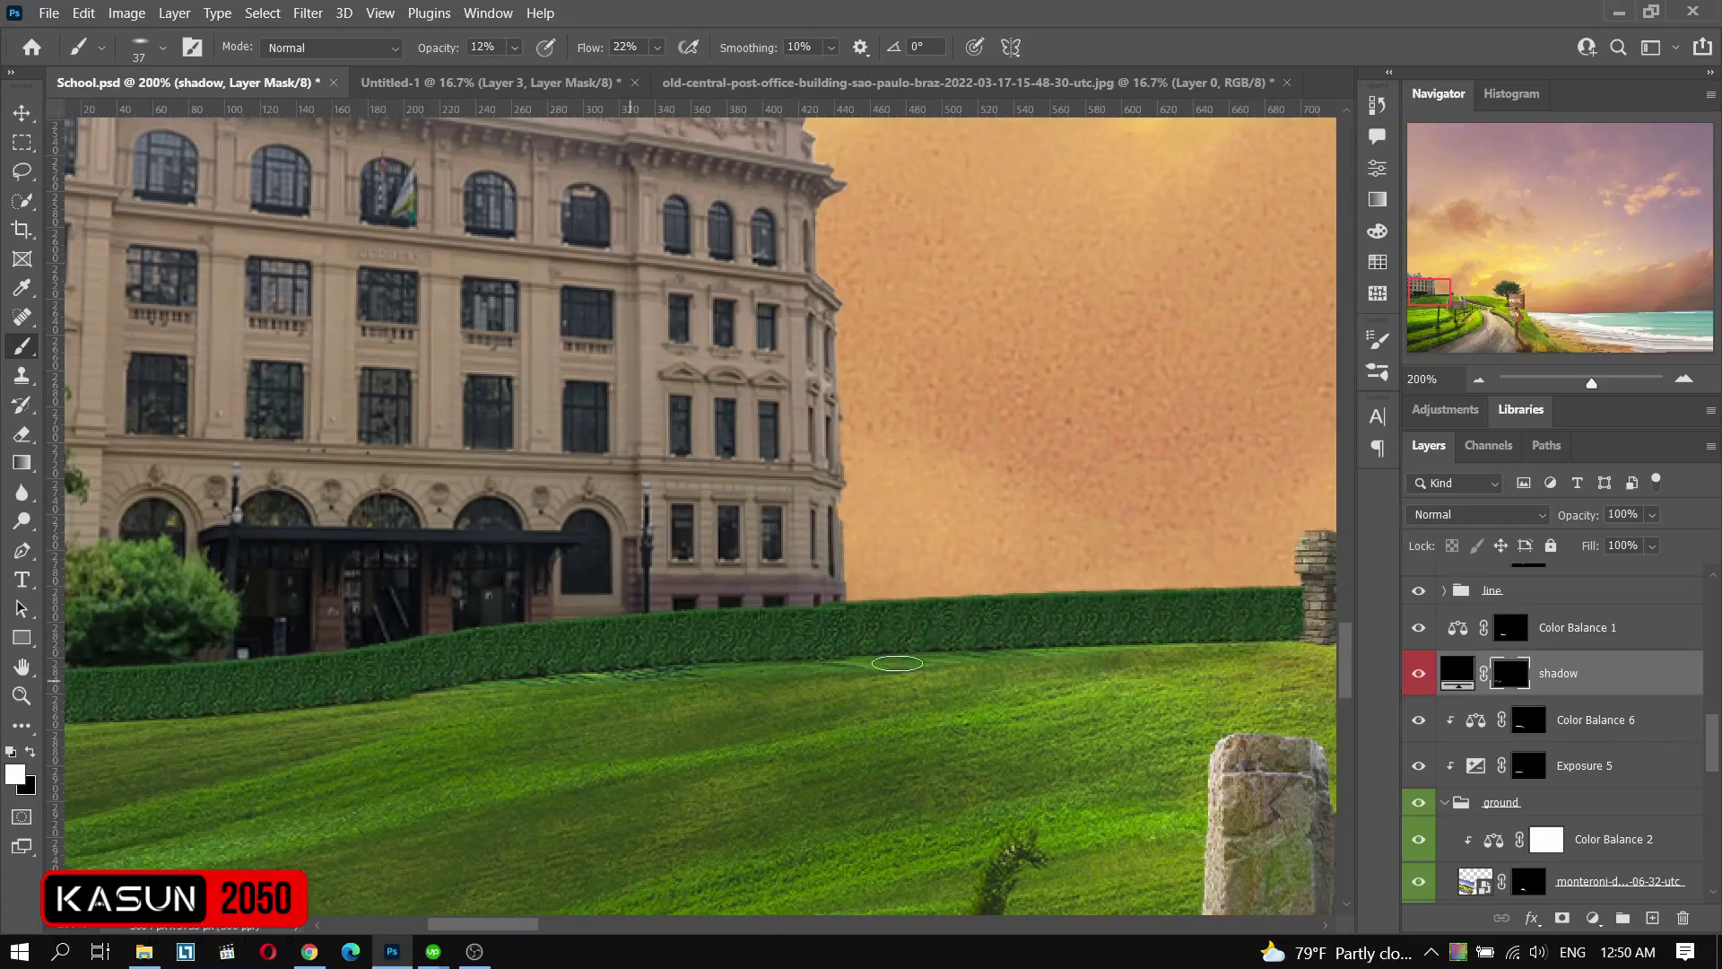
{"action": "scroll", "coordinate": [1172, 655], "scroll_direction": "right", "scroll_amount": 3}
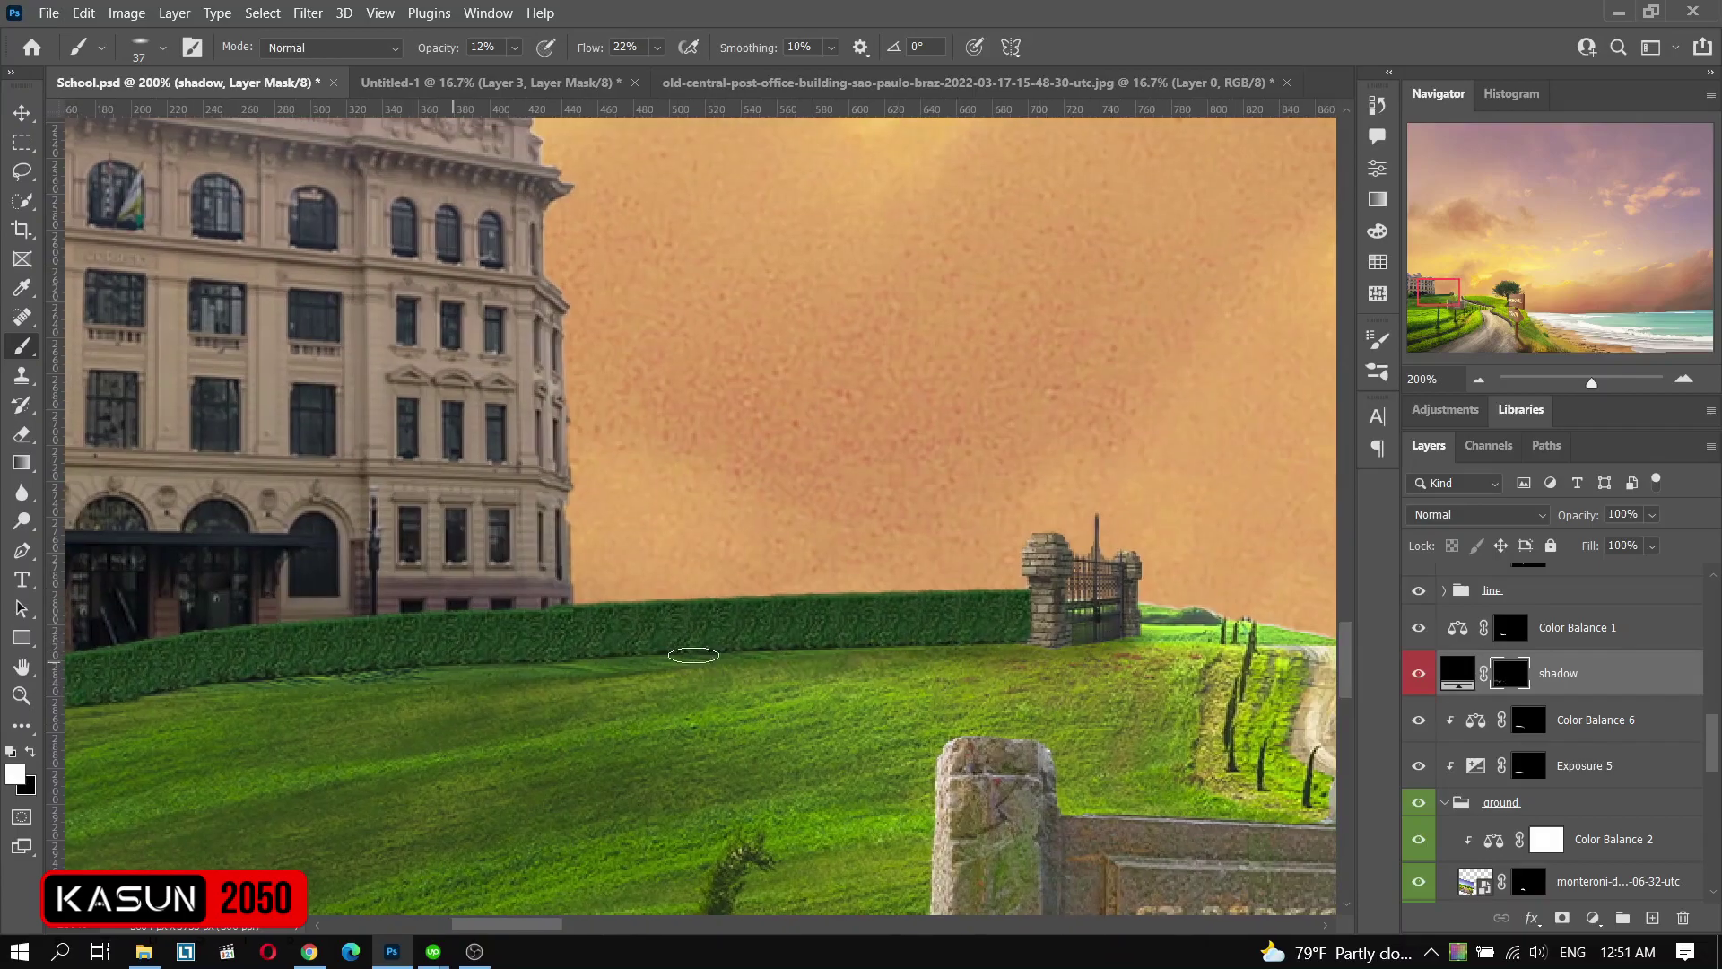
{"action": "scroll", "coordinate": [693, 655], "scroll_direction": "left", "scroll_amount": 2}
{"action": "scroll", "coordinate": [663, 699], "scroll_direction": "left", "scroll_amount": 4}
{"action": "scroll", "coordinate": [653, 721], "scroll_direction": "up", "scroll_amount": 1}
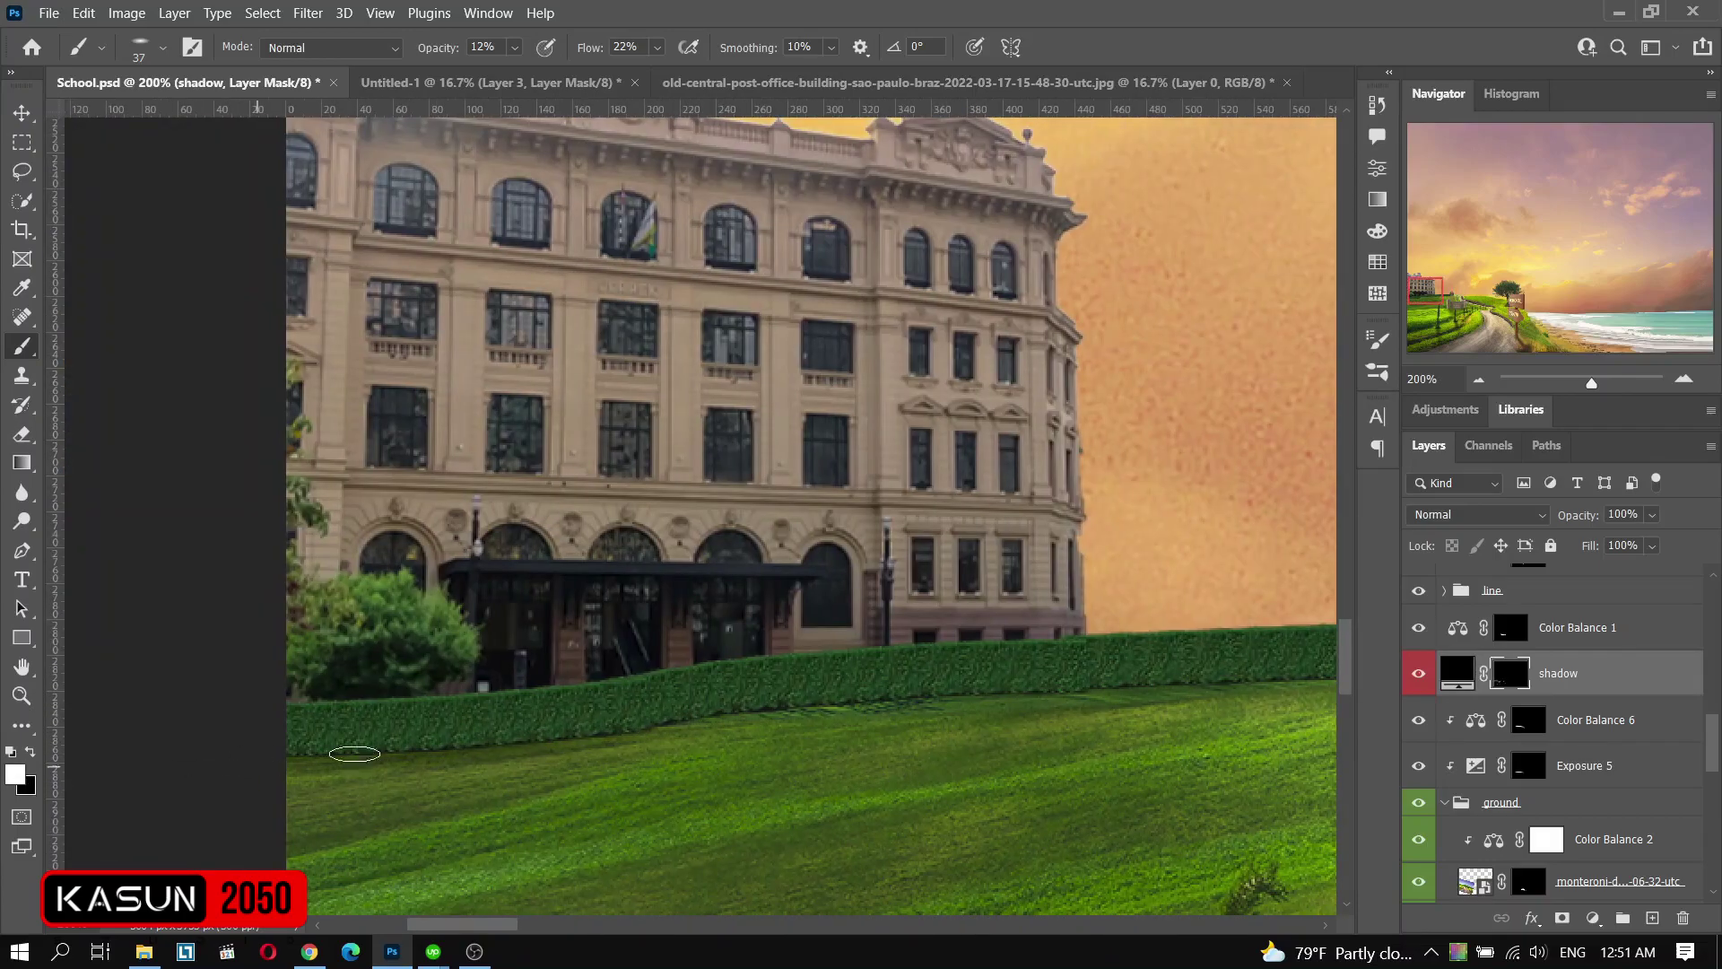
{"action": "scroll", "coordinate": [607, 719], "scroll_direction": "right", "scroll_amount": 5}
{"action": "scroll", "coordinate": [1099, 697], "scroll_direction": "right", "scroll_amount": 5}
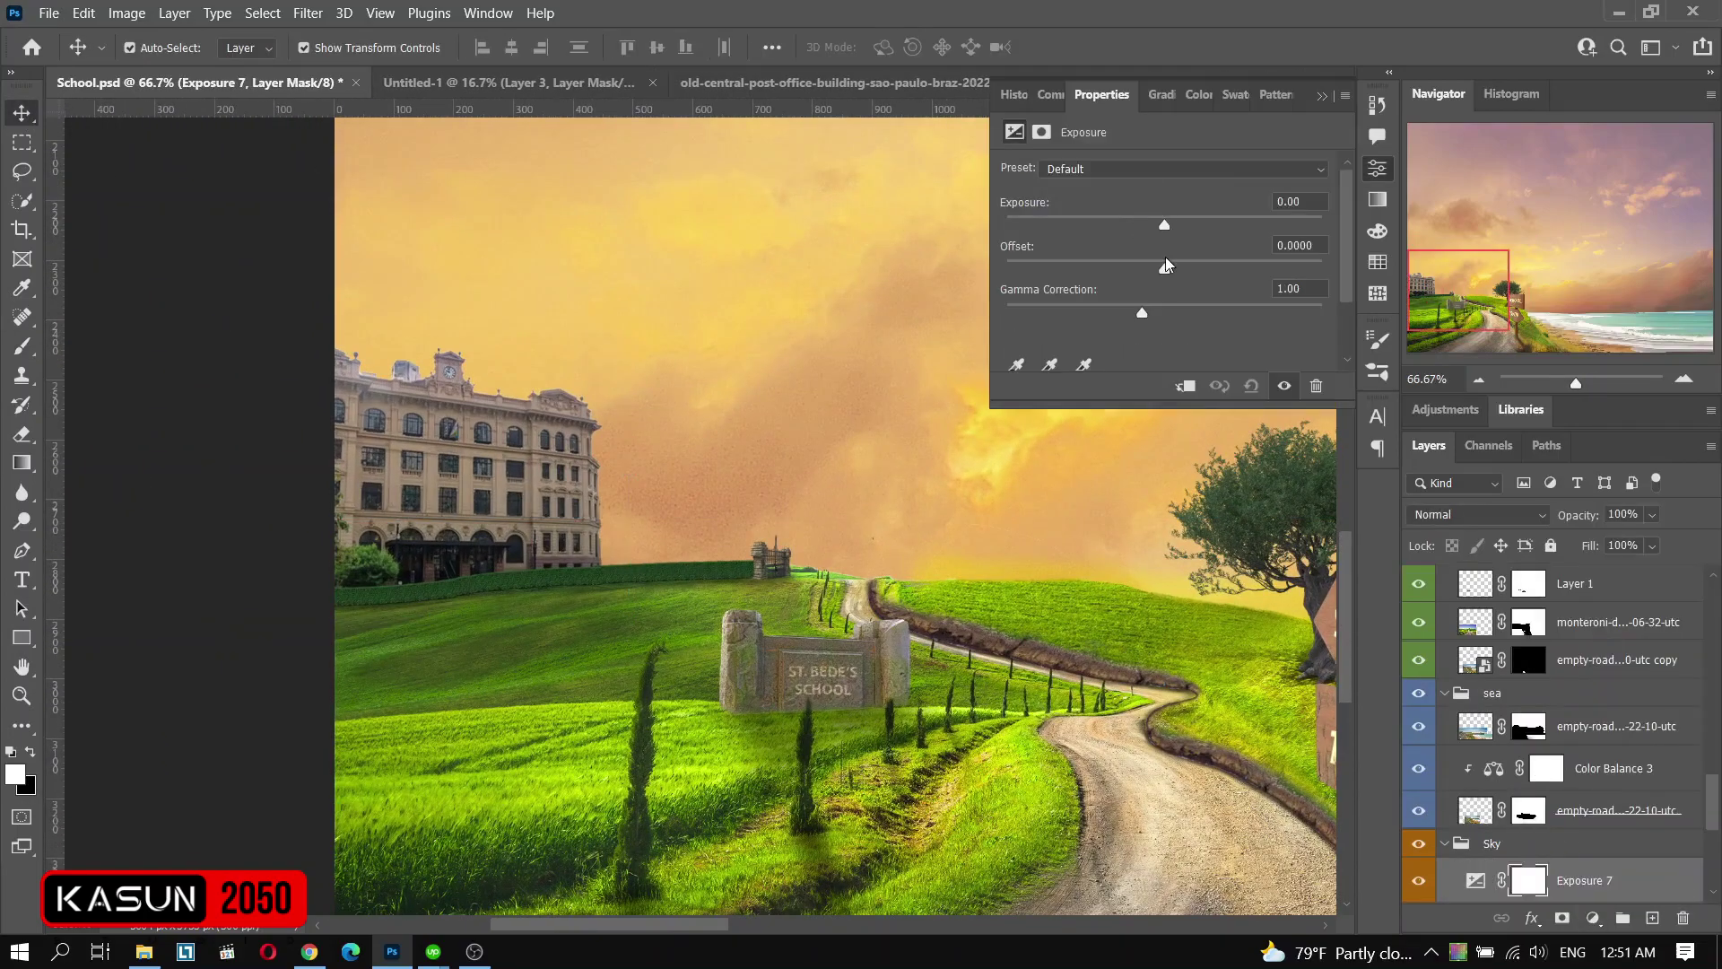
- Clip the sky exposure and paint black on its mask with a soft brush
{"action": "key", "text": "ctrl+alt+g"}
{"action": "key", "text": "b"}
{"action": "right_click", "coordinate": [574, 529]}
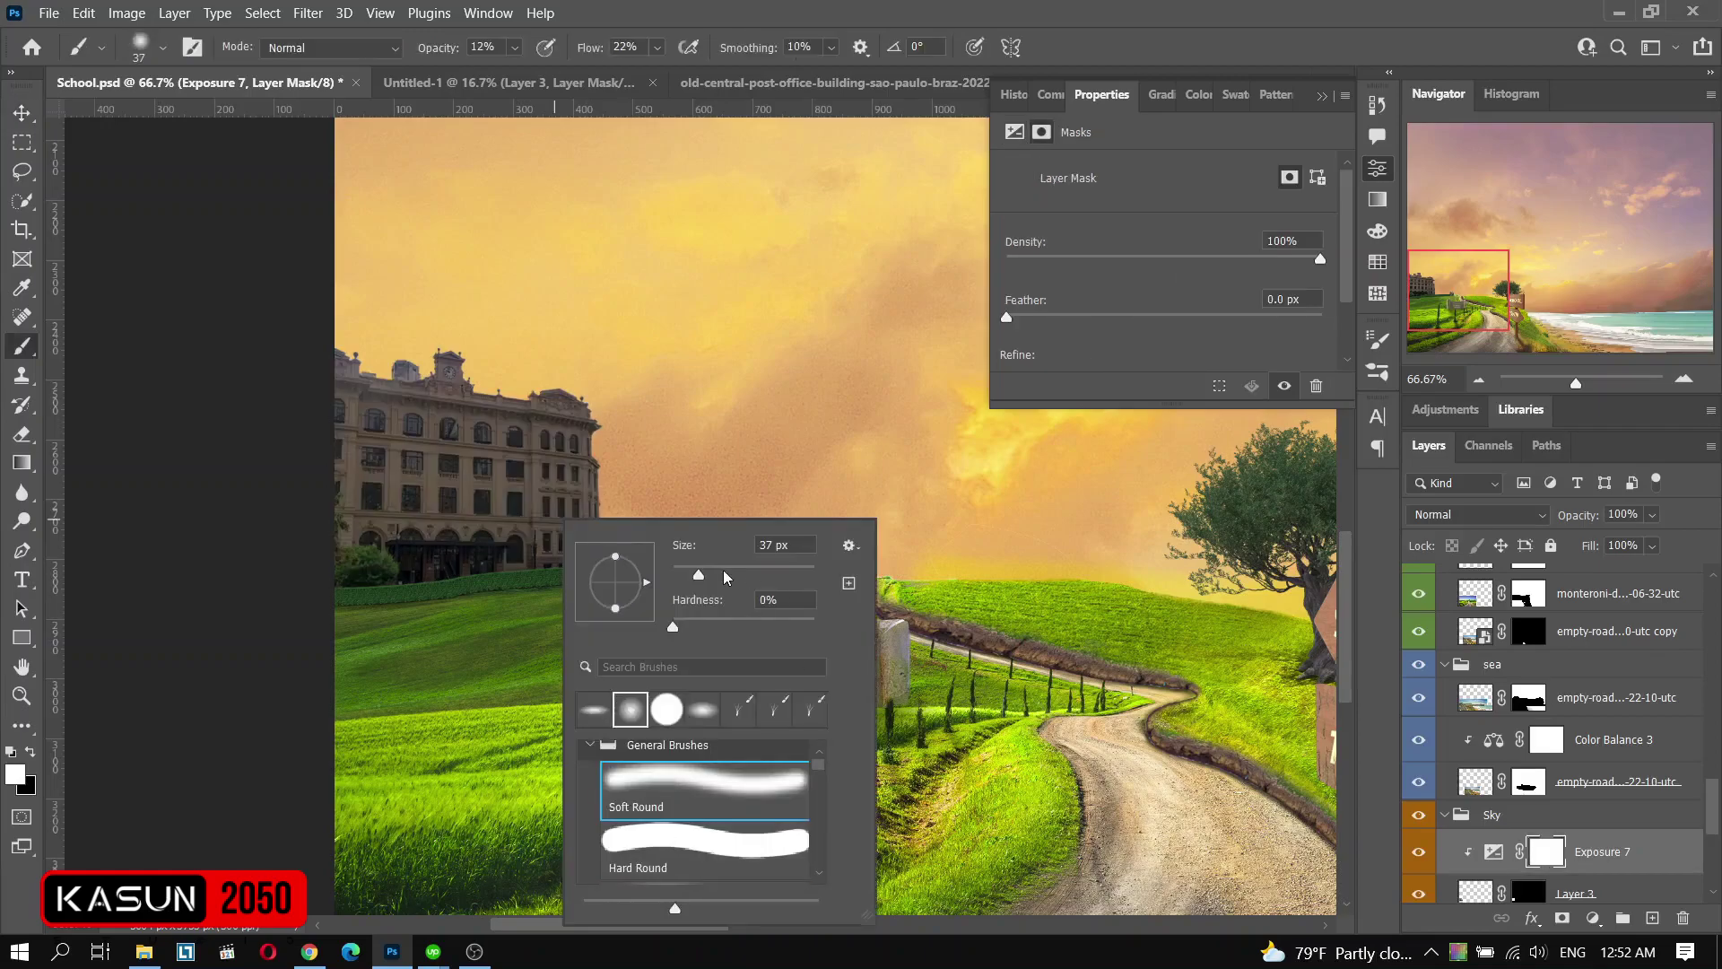
{"action": "left_click_drag", "start_coordinate": [727, 577], "coordinate": [744, 577]}
{"action": "key", "text": "Return"}
{"action": "key", "text": "x"}
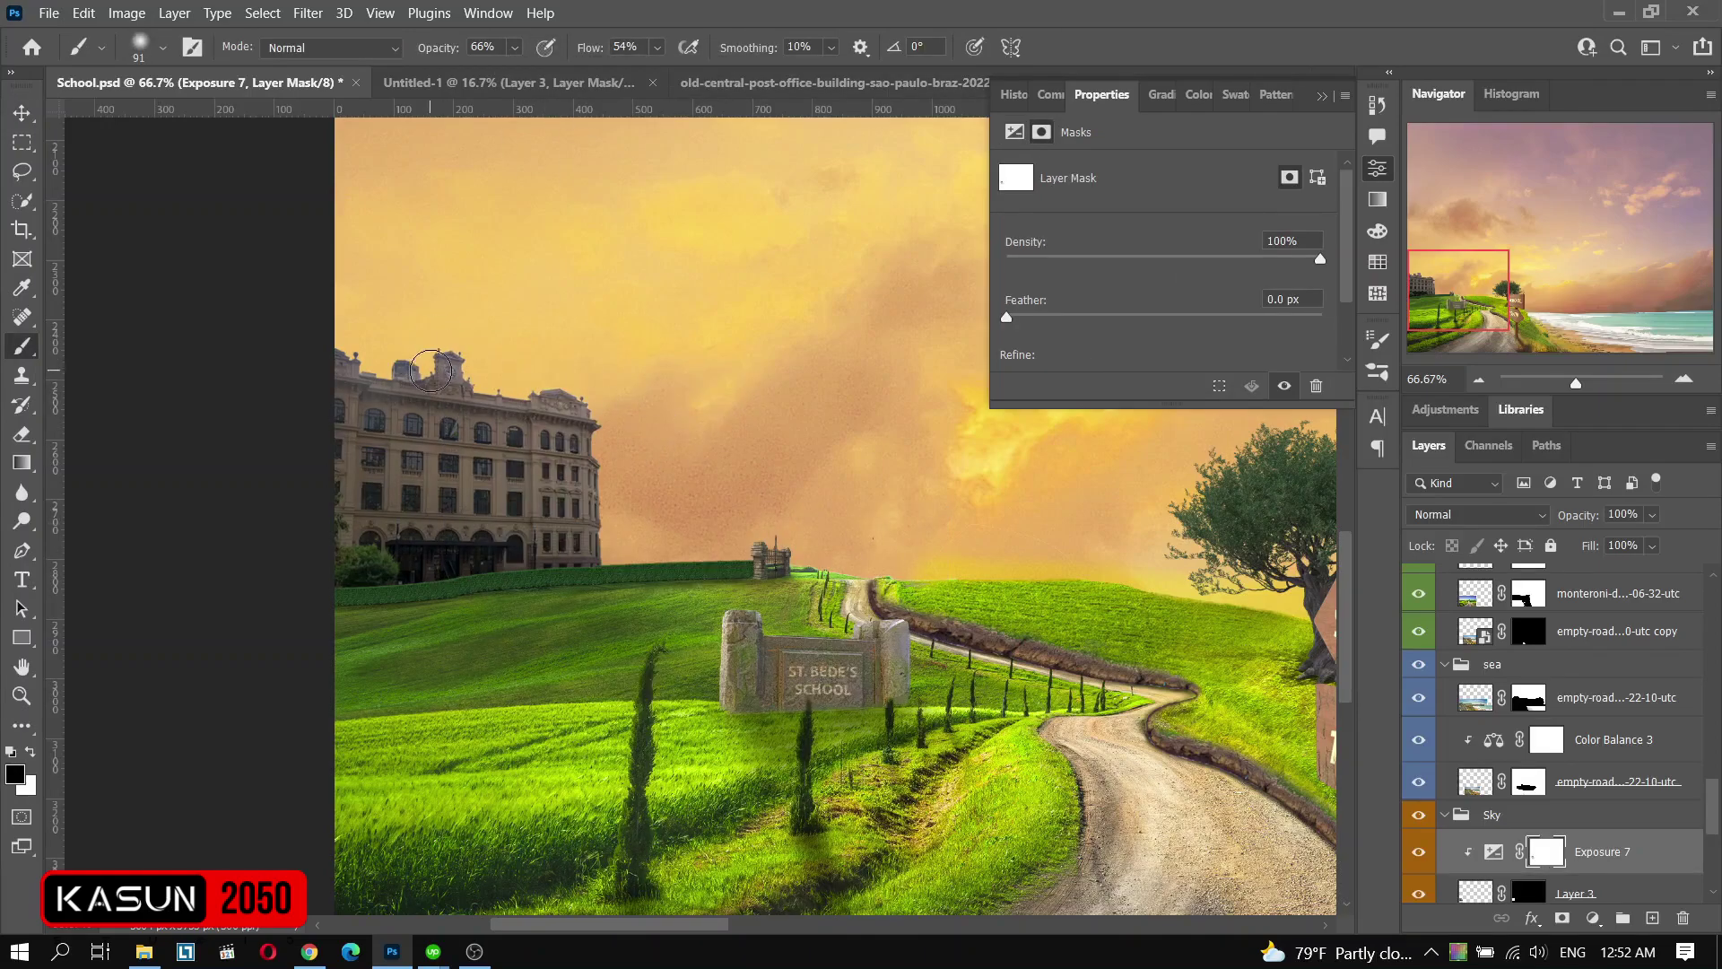
{"action": "scroll", "coordinate": [431, 370], "scroll_direction": "up", "scroll_amount": 5}
{"action": "right_click", "coordinate": [474, 455]}
{"action": "key", "text": "Return"}
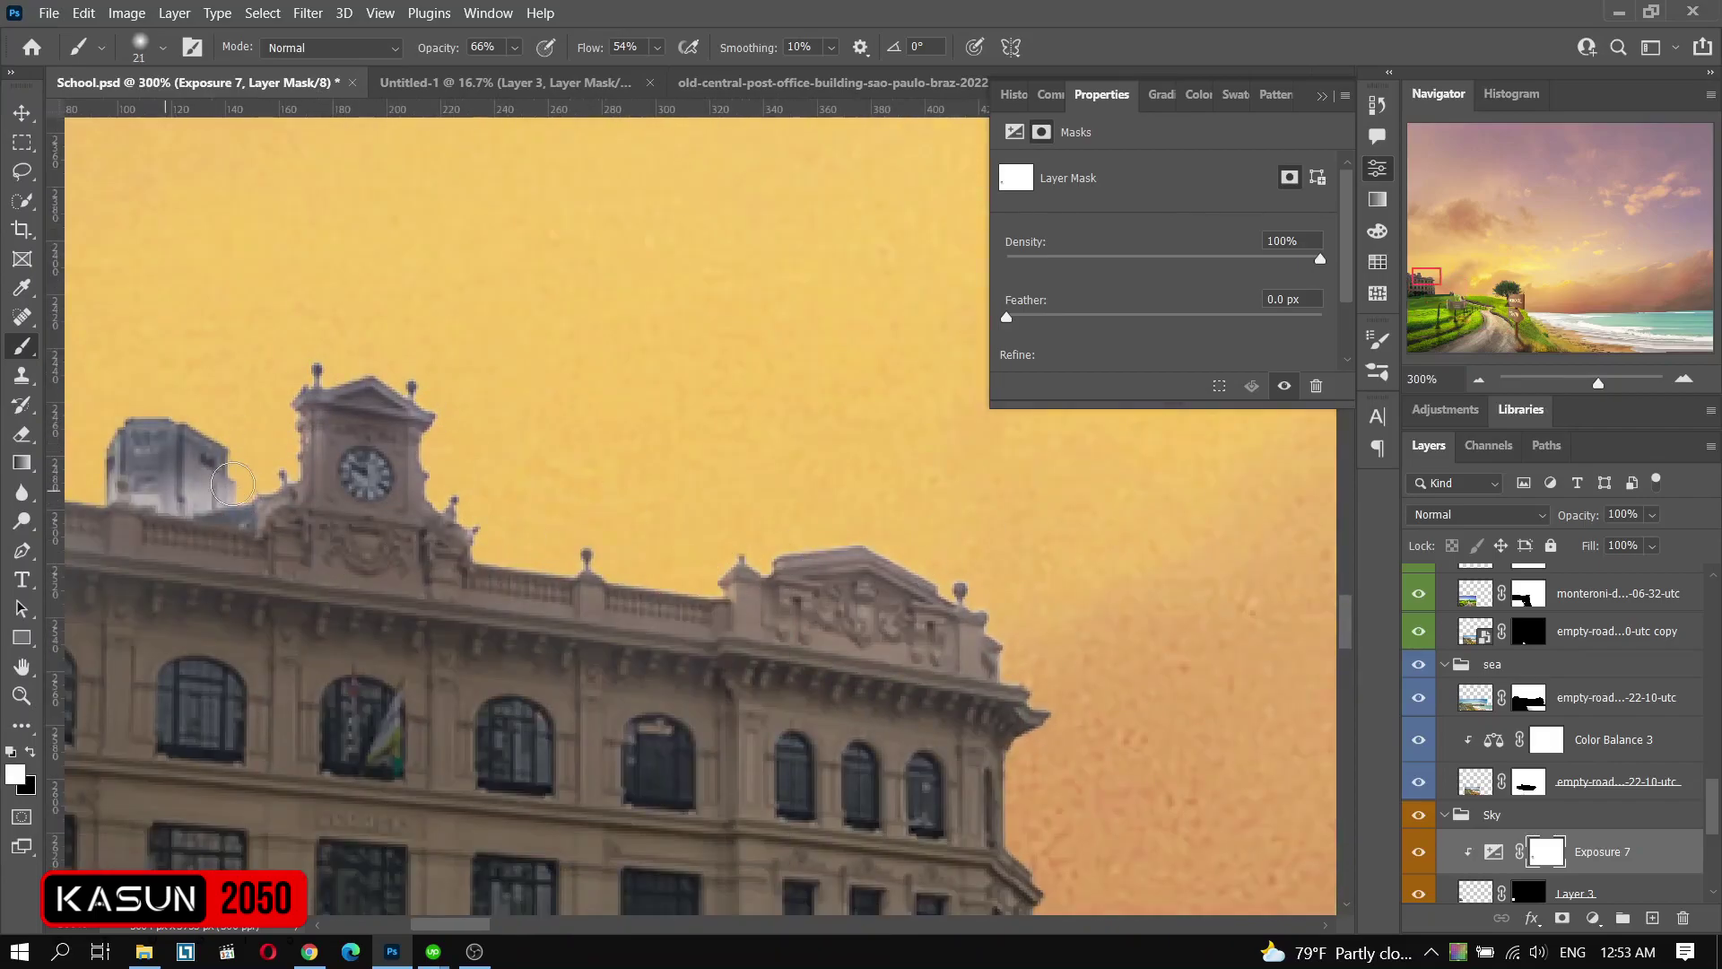
- Mask the Exposure 7 darkening away from the clock tower and building edges
{"action": "mouse_move", "coordinate": [233, 484]}
{"action": "left_mouse_down"}
{"action": "mouse_move", "coordinate": [738, 573]}
{"action": "mouse_move", "coordinate": [185, 385]}
{"action": "mouse_move", "coordinate": [604, 515]}
{"action": "mouse_move", "coordinate": [597, 380]}
{"action": "left_mouse_up"}
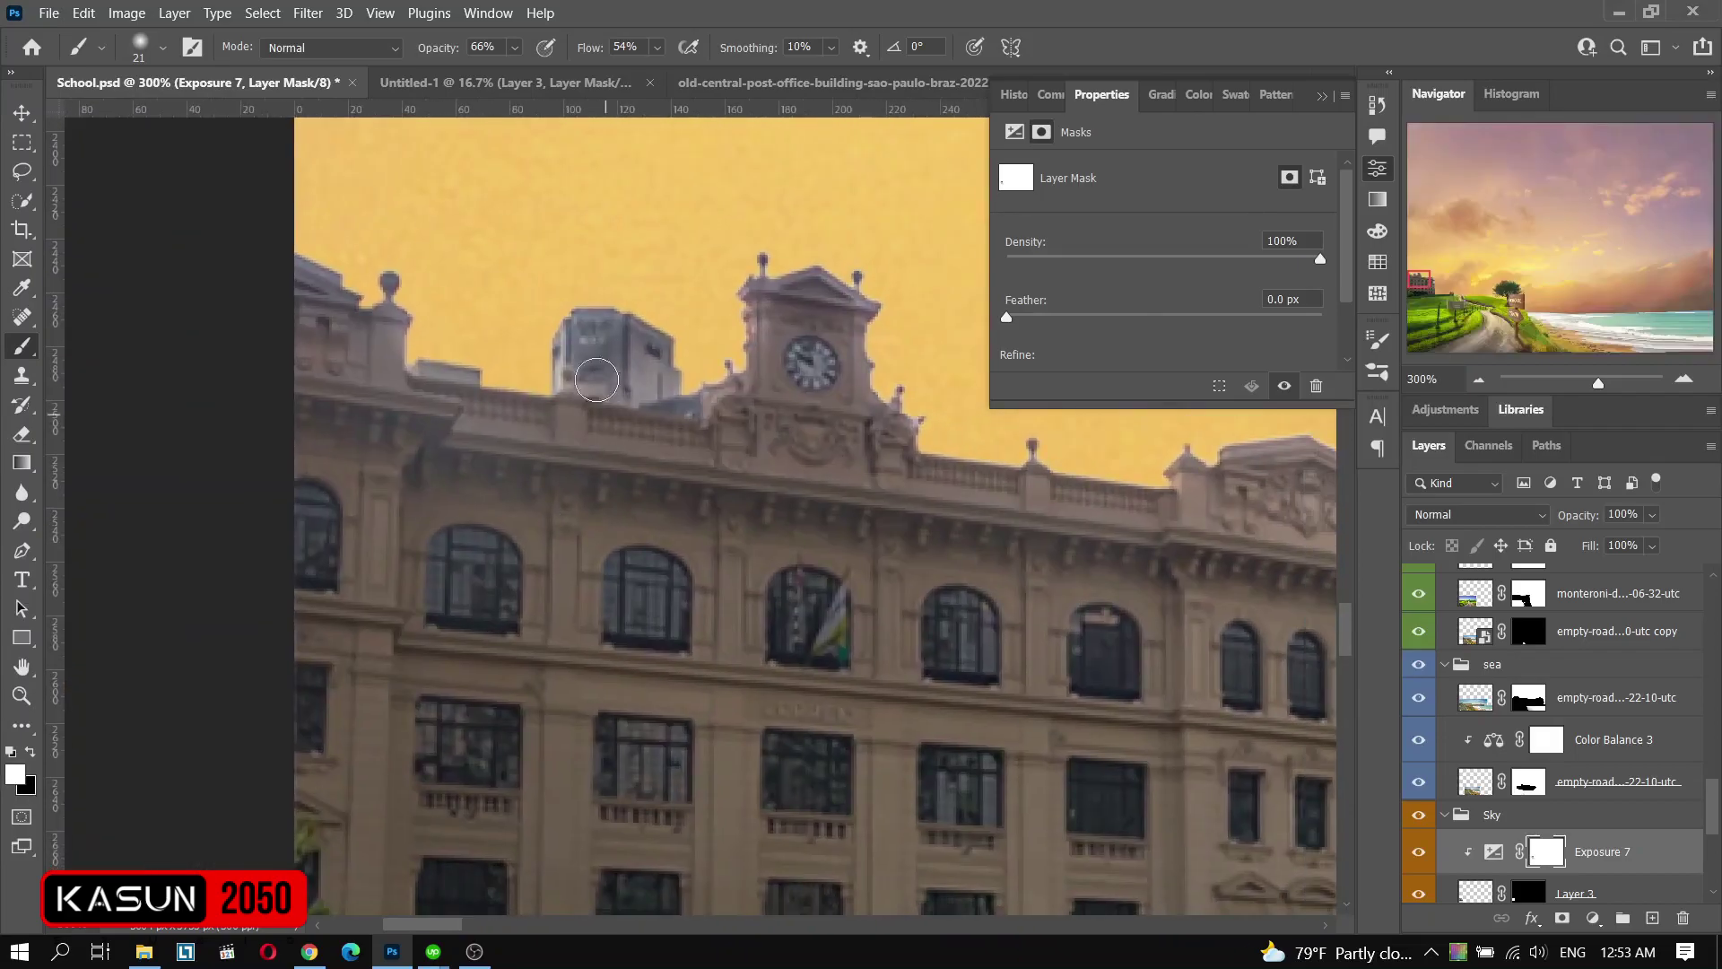
{"action": "key", "text": "x"}
{"action": "scroll", "coordinate": [411, 353], "scroll_direction": "right", "scroll_amount": 10}
{"action": "scroll", "coordinate": [725, 557], "scroll_direction": "down", "scroll_amount": 5}
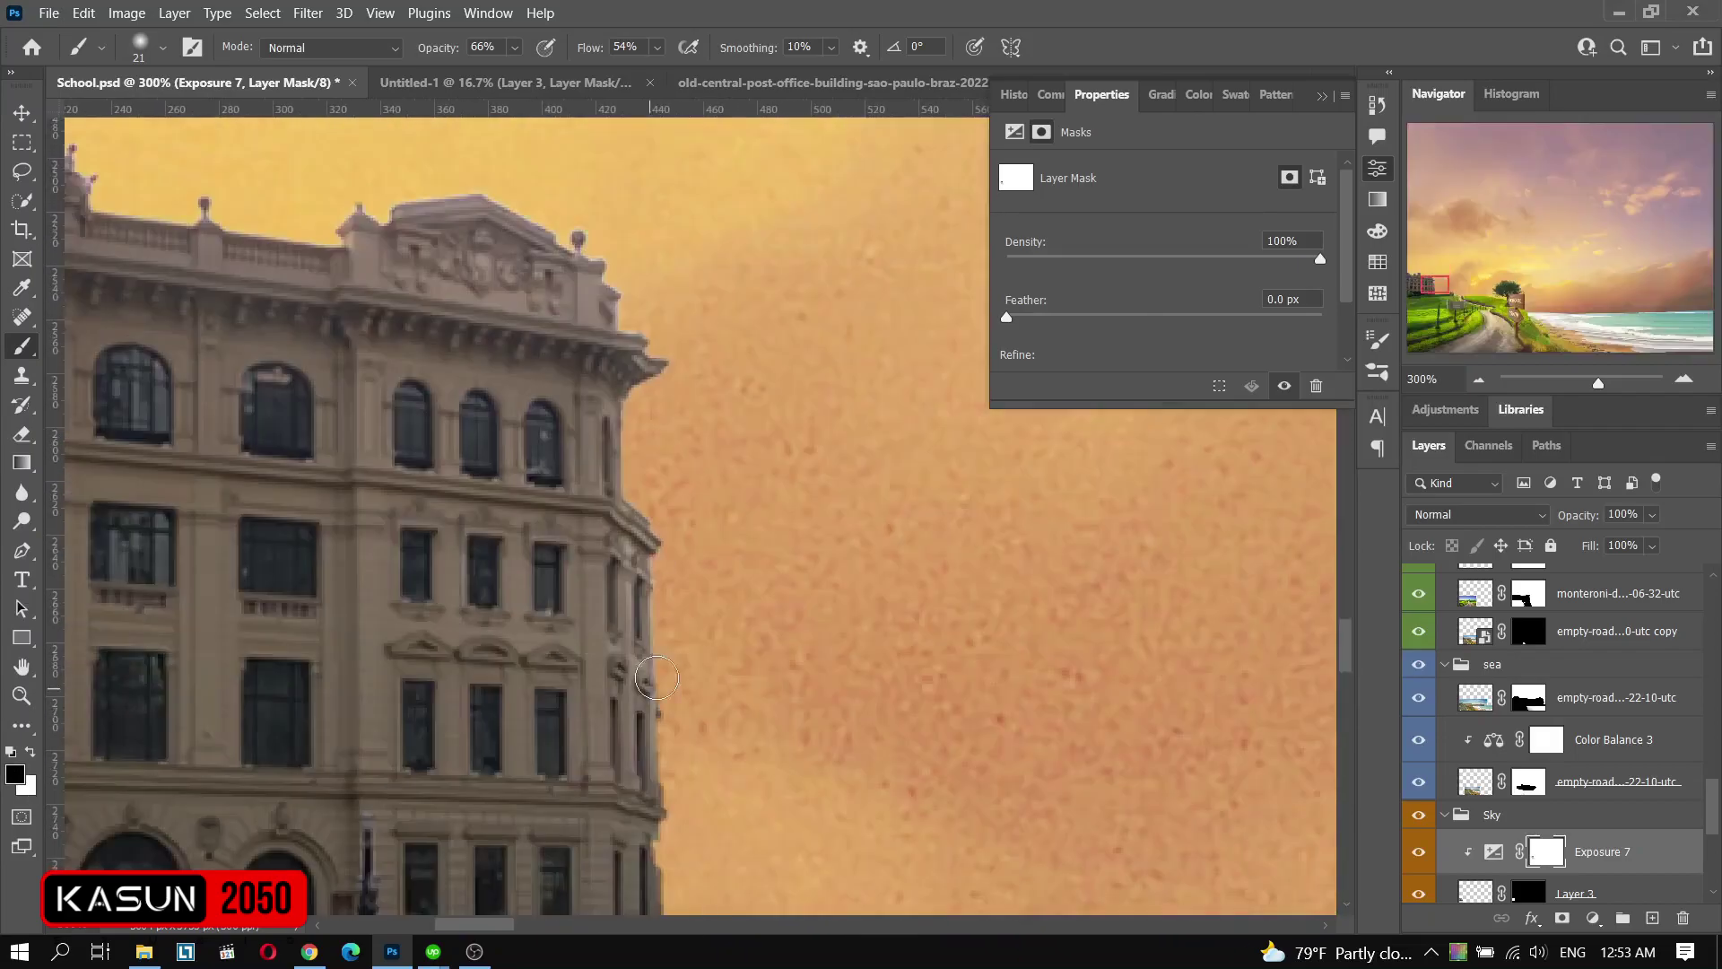
{"action": "scroll", "coordinate": [723, 565], "scroll_direction": "down", "scroll_amount": 6}
{"action": "key", "text": "alt+bracketleft"}
{"action": "key", "text": "x"}
{"action": "key", "text": "ctrl+minus"}
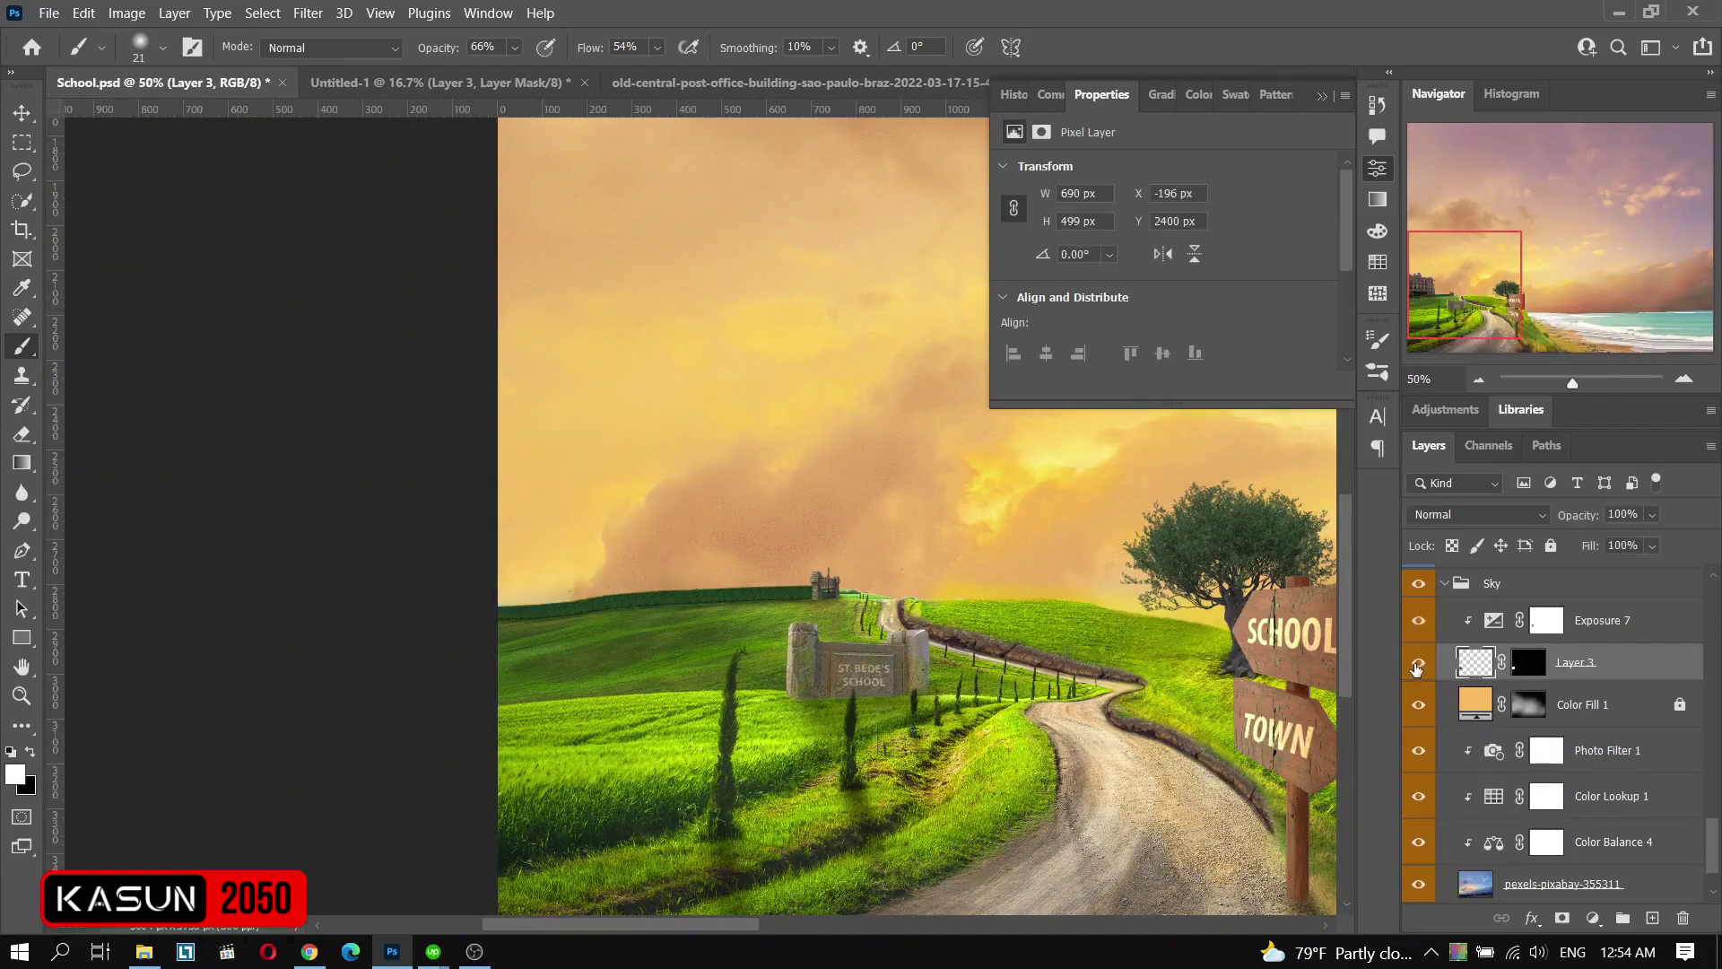
{"action": "key", "text": "ctrl+minus"}
- Paint Layer 3's mask with a 291 px low-opacity black brush
{"action": "left_click", "coordinate": [1528, 662]}
{"action": "key", "text": "x"}
{"action": "right_click", "coordinate": [861, 584]}
{"action": "left_click_drag", "start_coordinate": [861, 584], "coordinate": [906, 584]}
{"action": "left_click", "coordinate": [514, 48]}
{"action": "left_click_drag", "start_coordinate": [533, 72], "coordinate": [490, 77]}
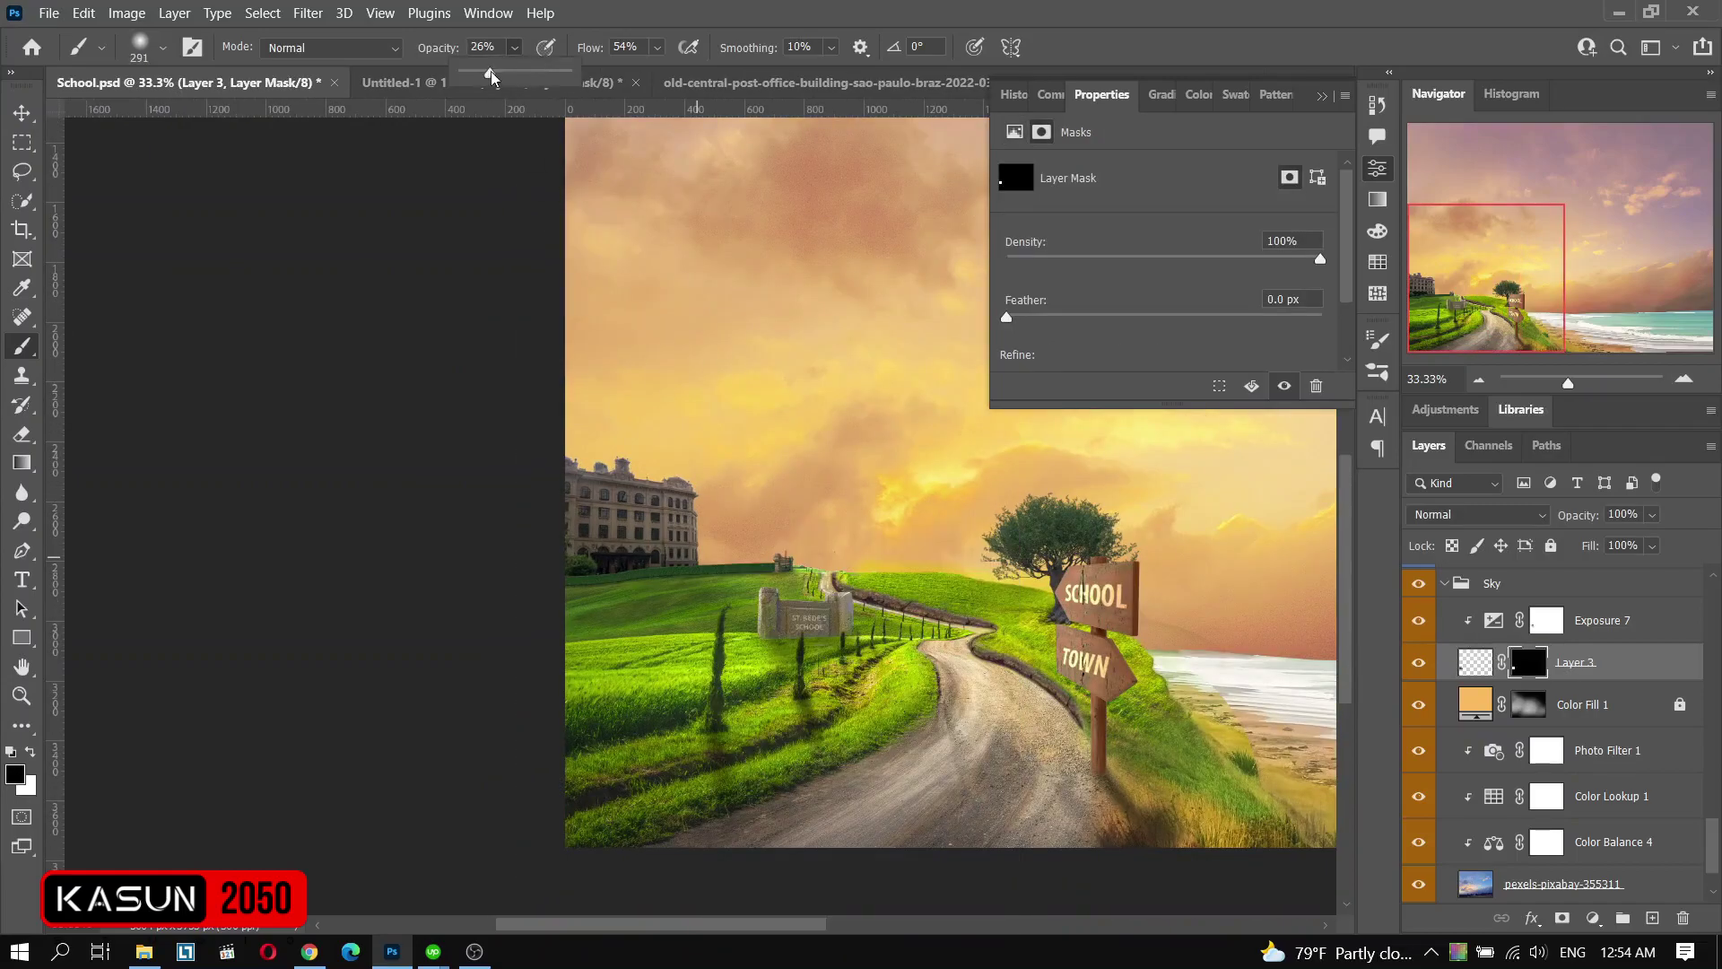
{"action": "key", "text": "ctrl+minus"}
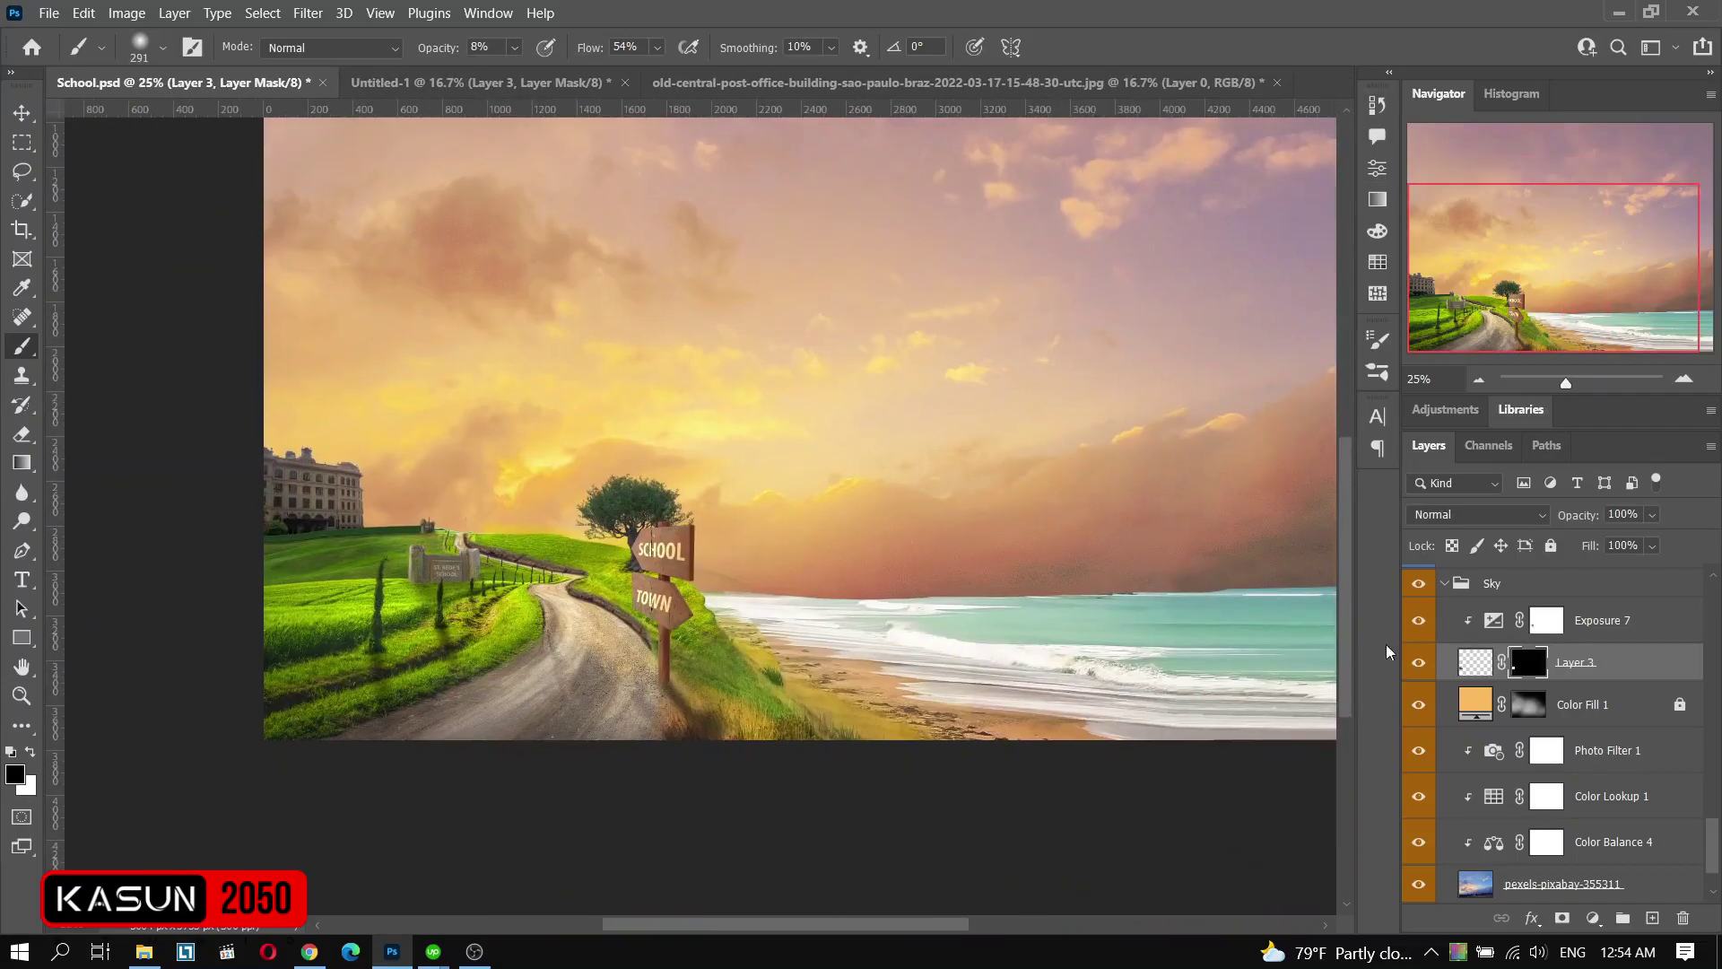
- Add an Exposure adjustment above the sea photo layer
{"action": "key", "text": "v"}
{"action": "left_click", "coordinate": [1579, 760]}
{"action": "left_click", "coordinate": [1592, 917]}
- Set the sea exposure to -1.35 and position it above the sea layer
{"action": "left_click_drag", "start_coordinate": [1164, 225], "coordinate": [1132, 224]}
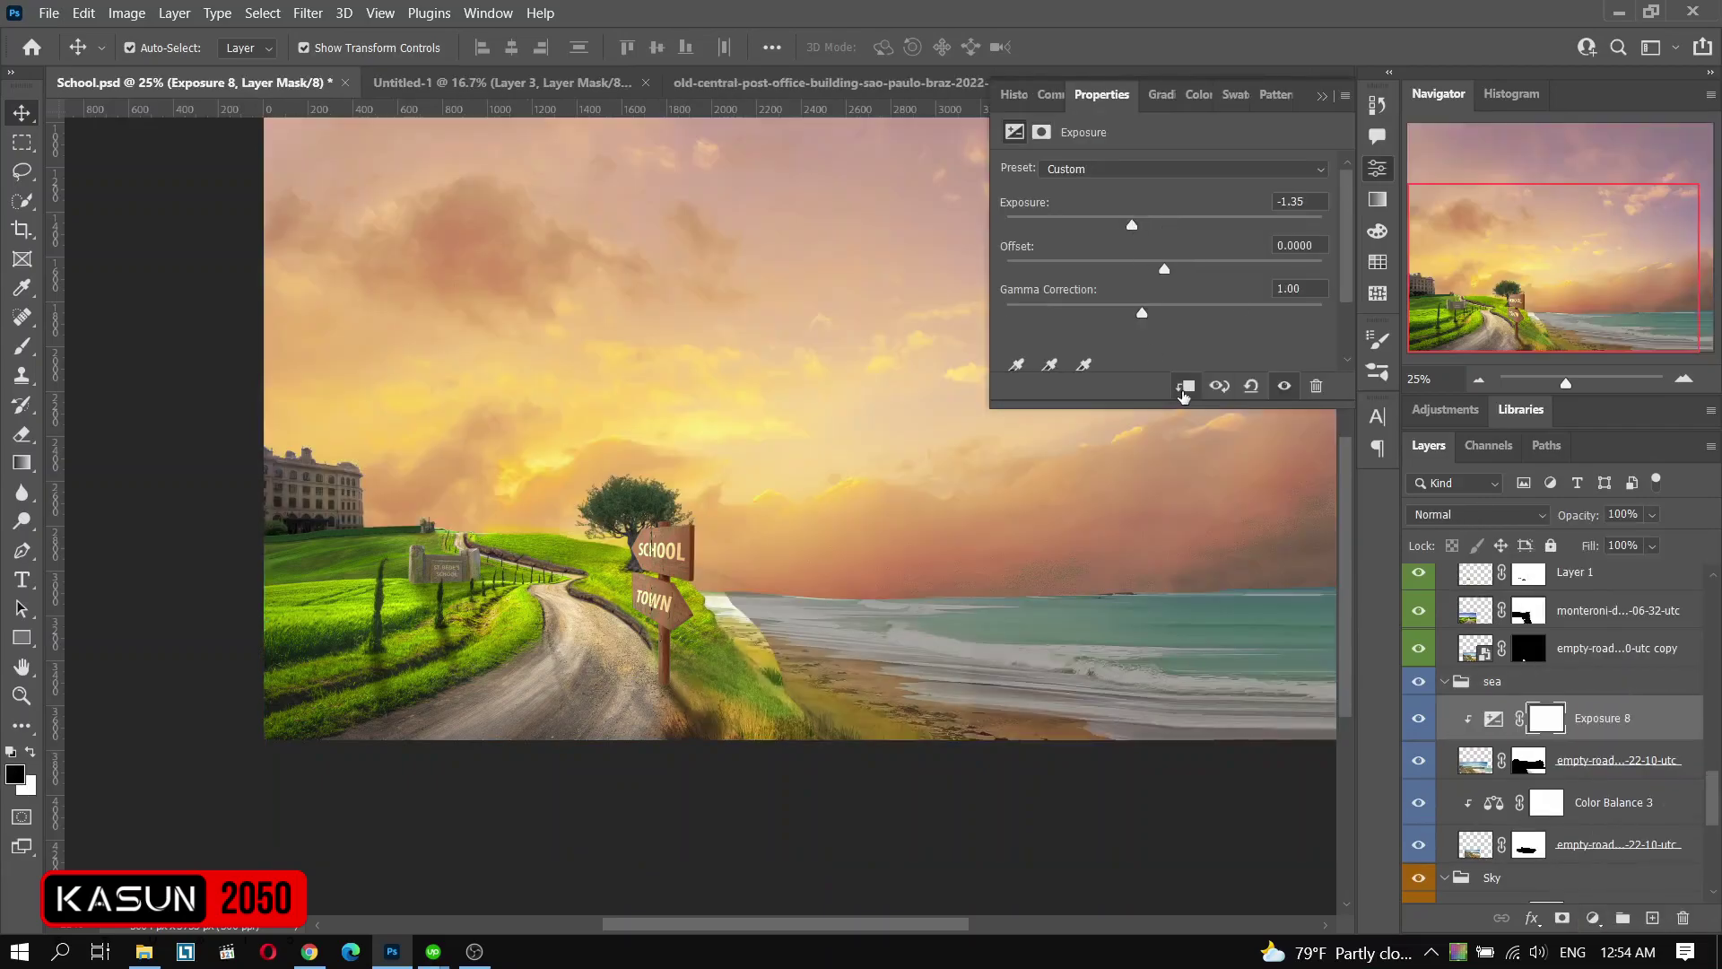
{"action": "left_click", "coordinate": [1184, 385]}
{"action": "left_click_drag", "start_coordinate": [1585, 717], "coordinate": [1592, 675]}
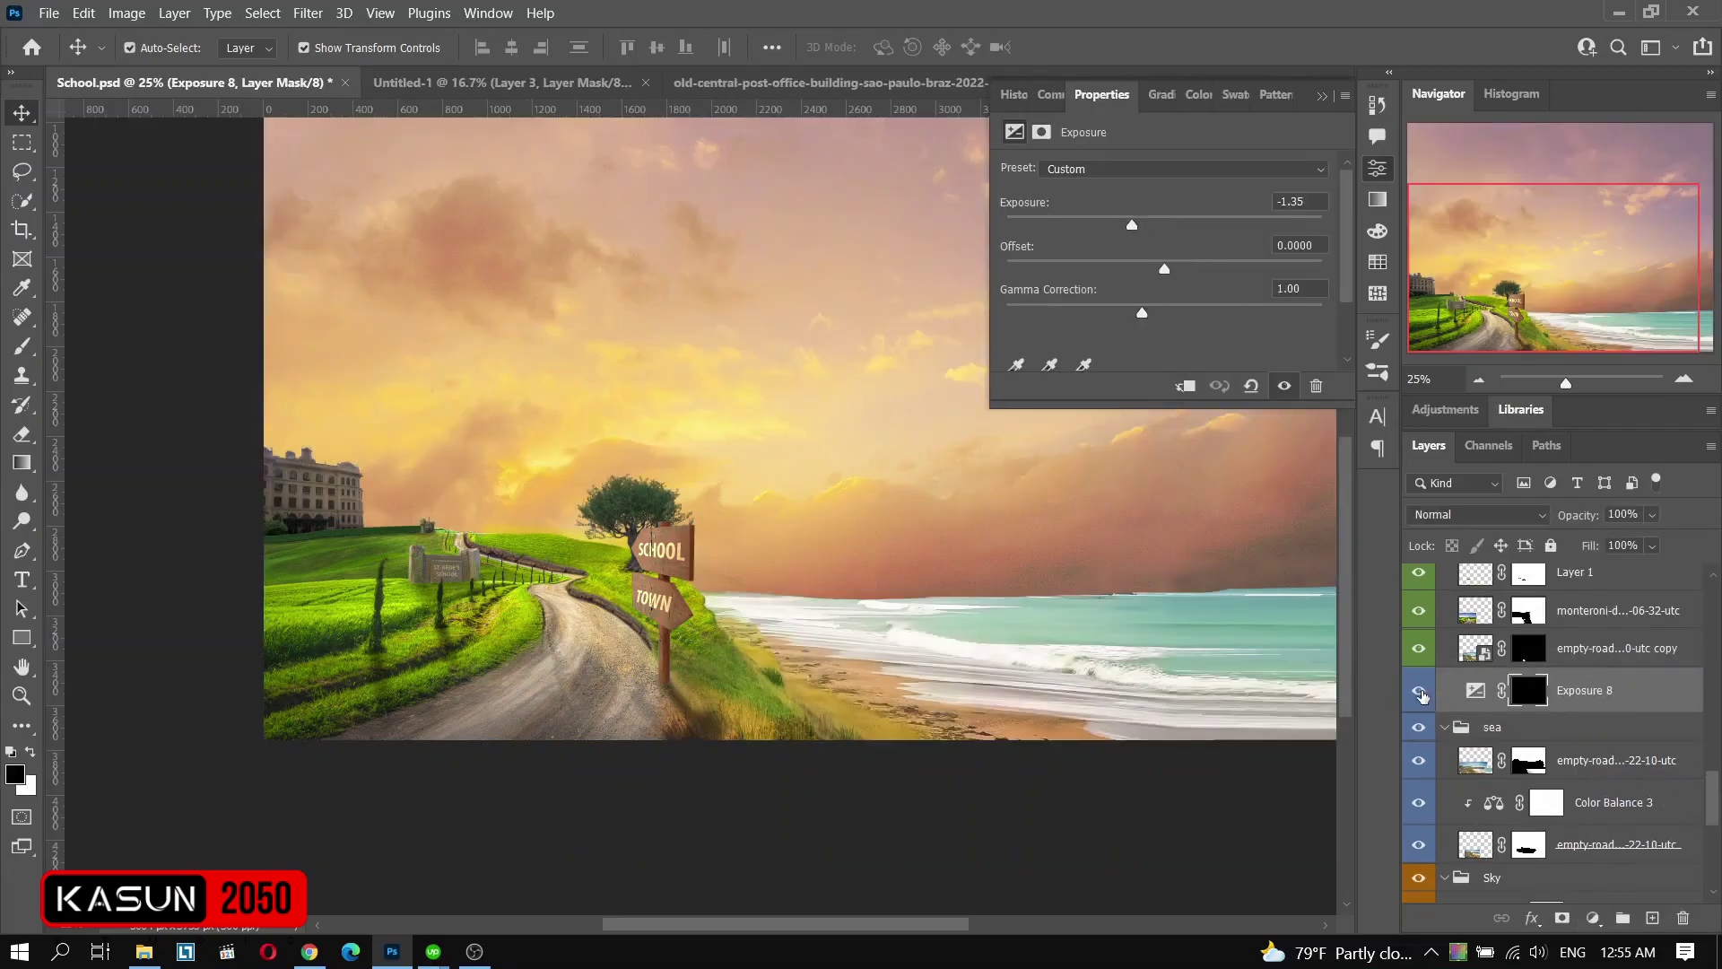
{"action": "left_click", "coordinate": [1593, 918]}
{"action": "left_click", "coordinate": [1576, 654]}
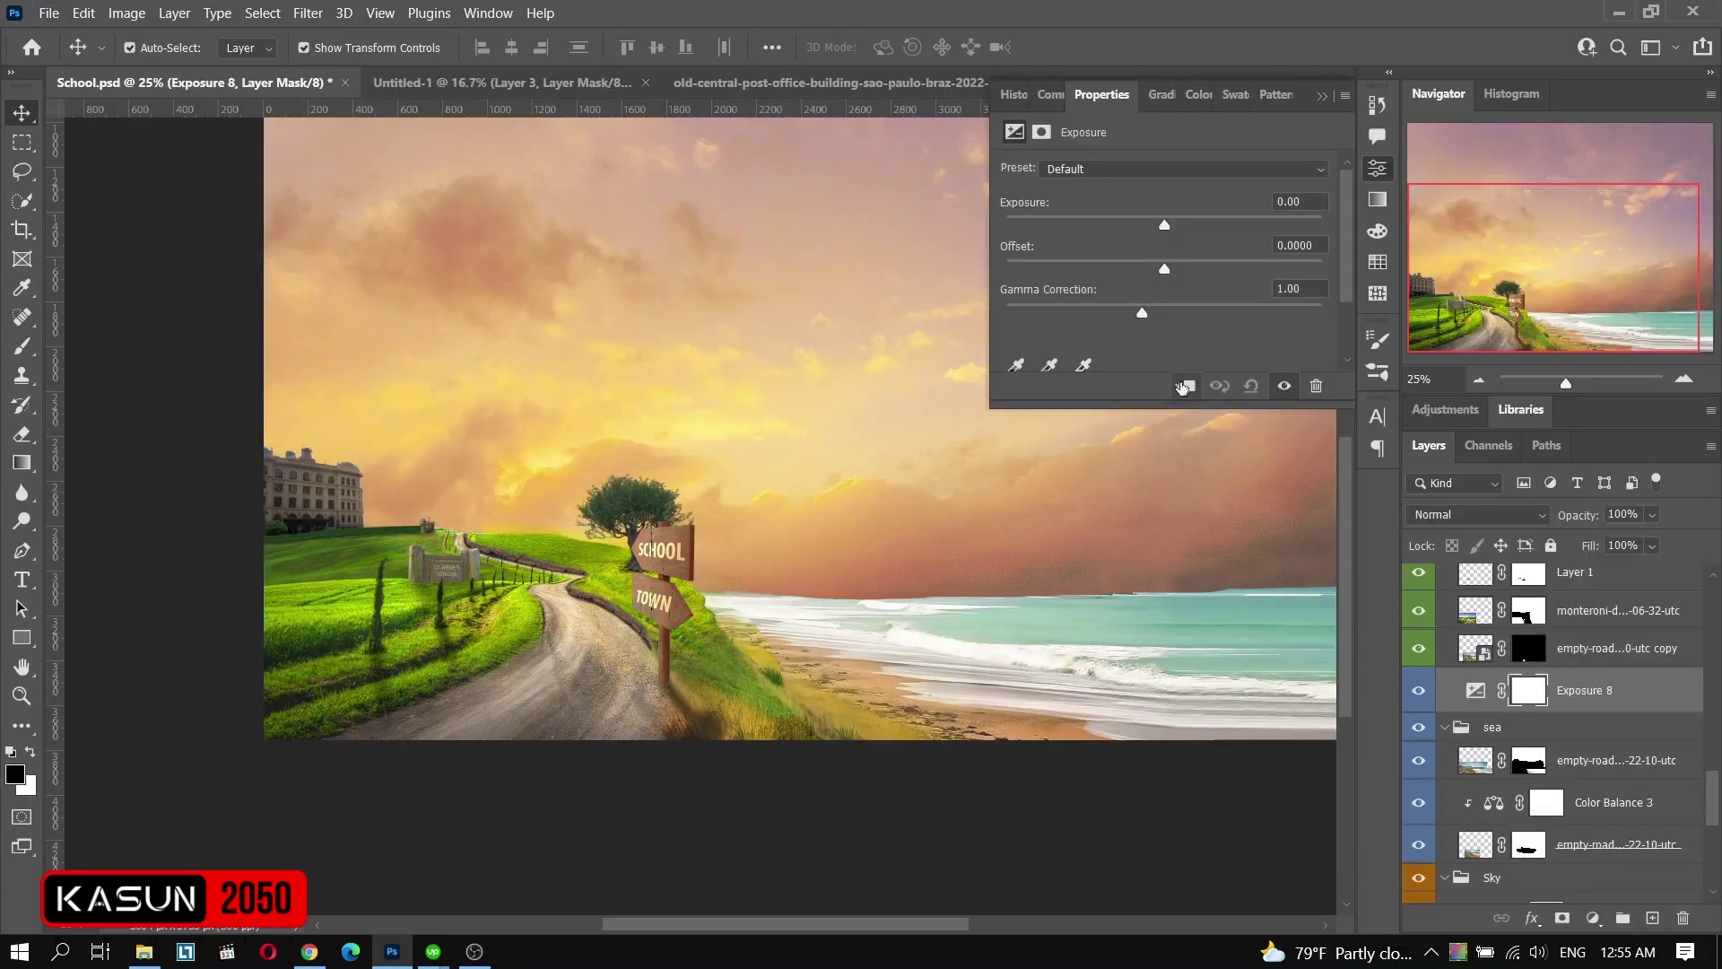
{"action": "key", "text": "ctrl+z"}
{"action": "key", "text": "ctrl+z"}
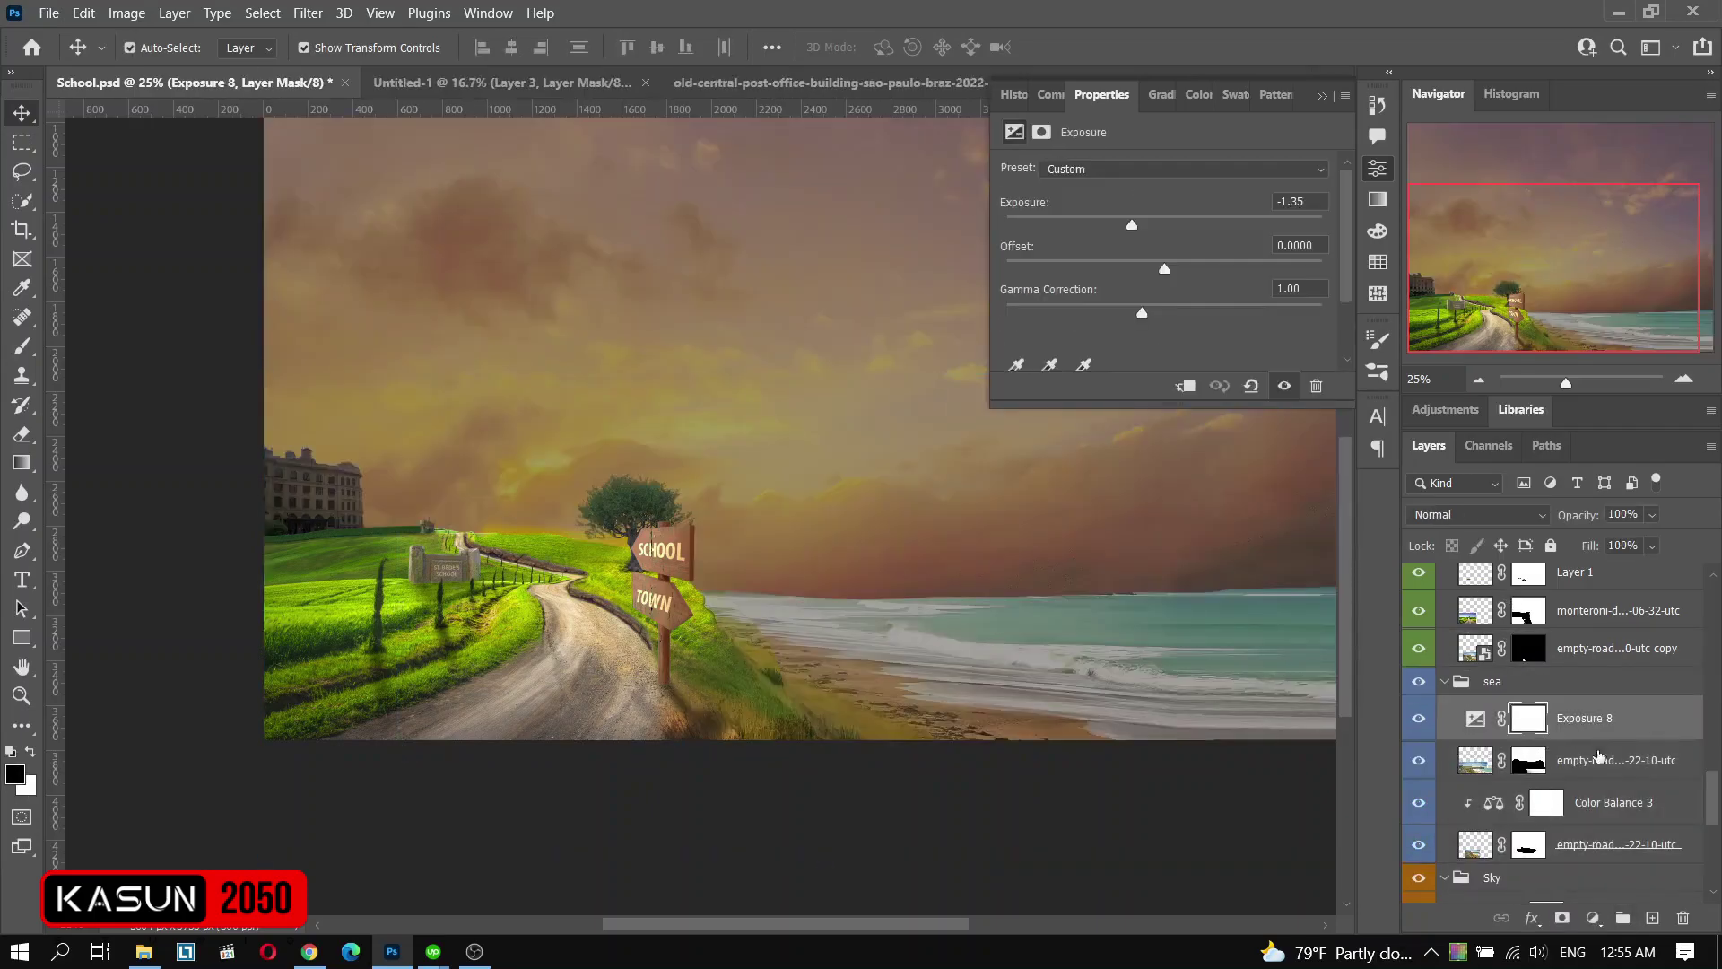
- Group the sea layers into Group 2 and invert Exposure 8's mask to black
{"action": "key", "text": "ctrl+g"}
{"action": "left_click_drag", "start_coordinate": [1568, 850], "coordinate": [1552, 746]}
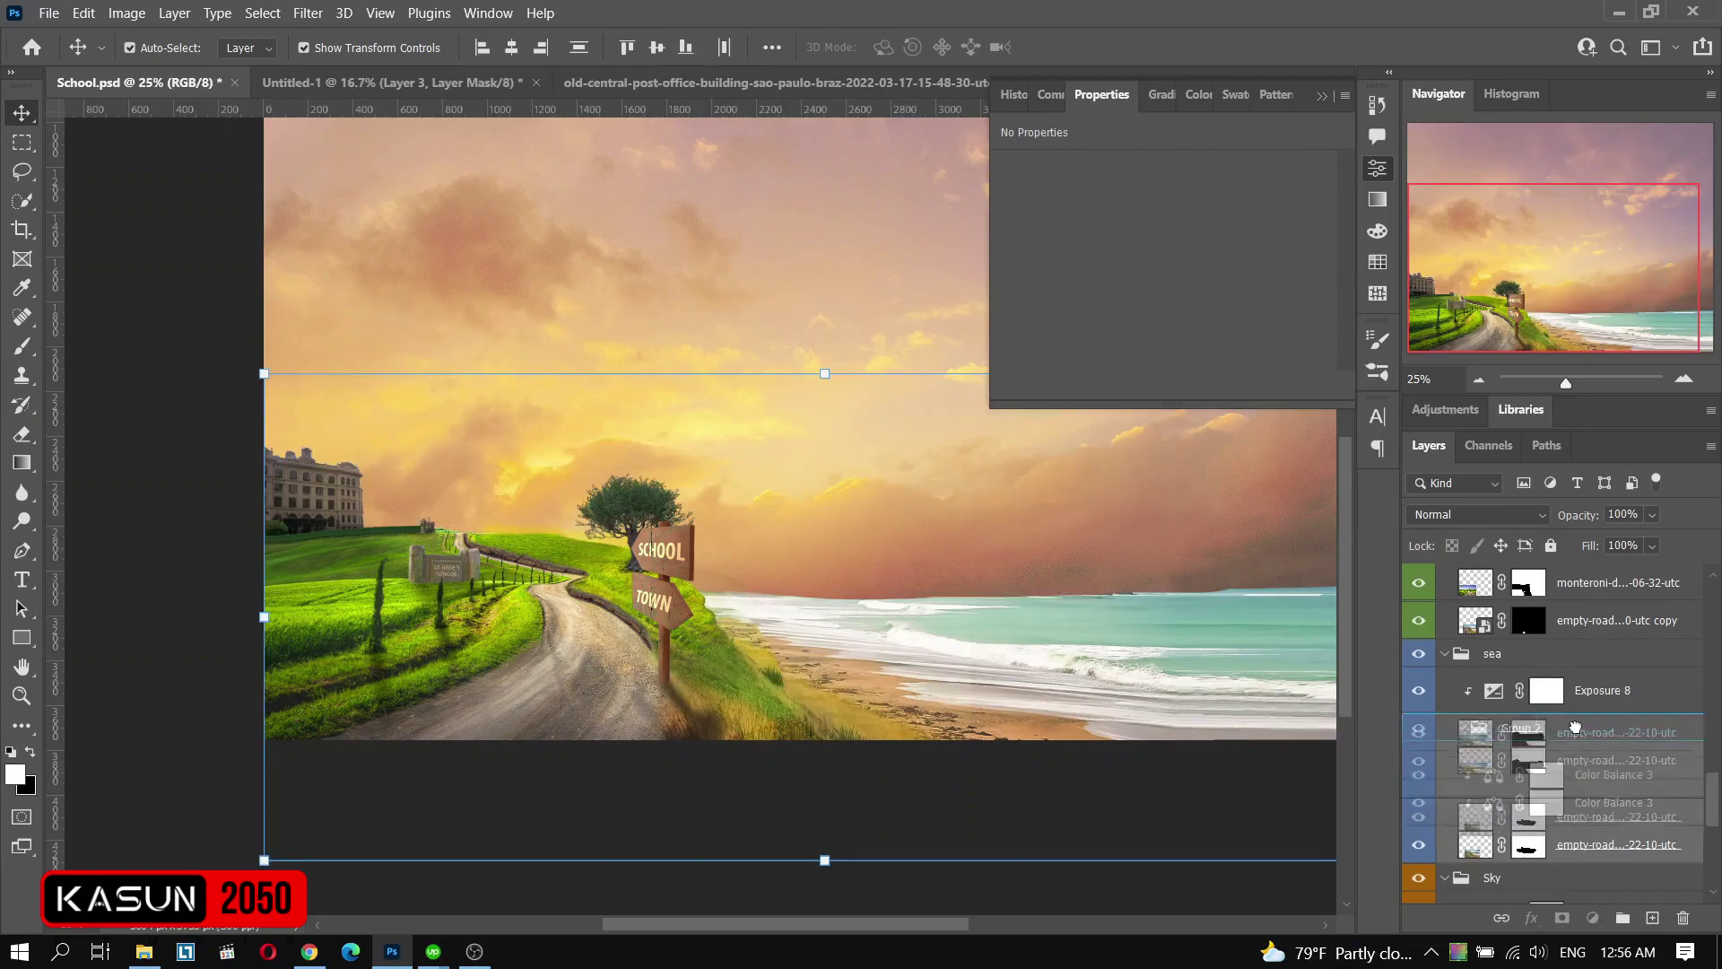
{"action": "left_click", "coordinate": [1552, 690]}
{"action": "key", "text": "ctrl+i"}
- Paint the darkening back near the shoreline at 19% brush opacity, toggling it to compare
{"action": "key", "text": "b"}
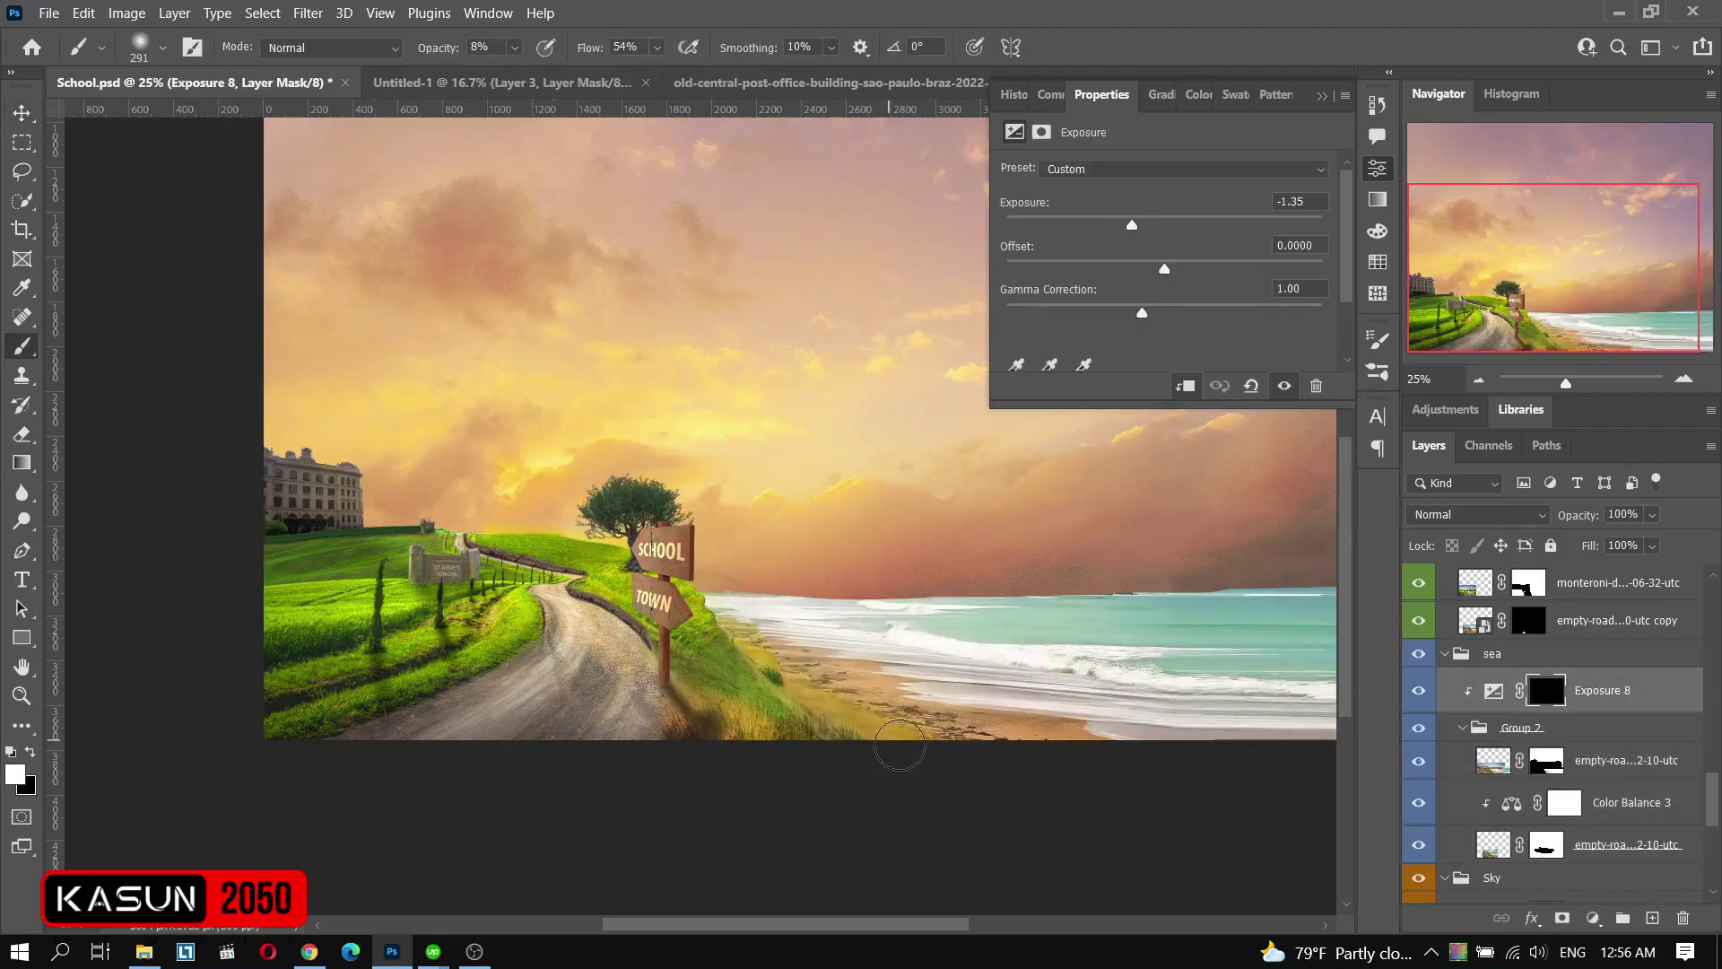
{"action": "key", "text": "ctrl+plus"}
{"action": "key", "text": "1"}
{"action": "key", "text": "9"}
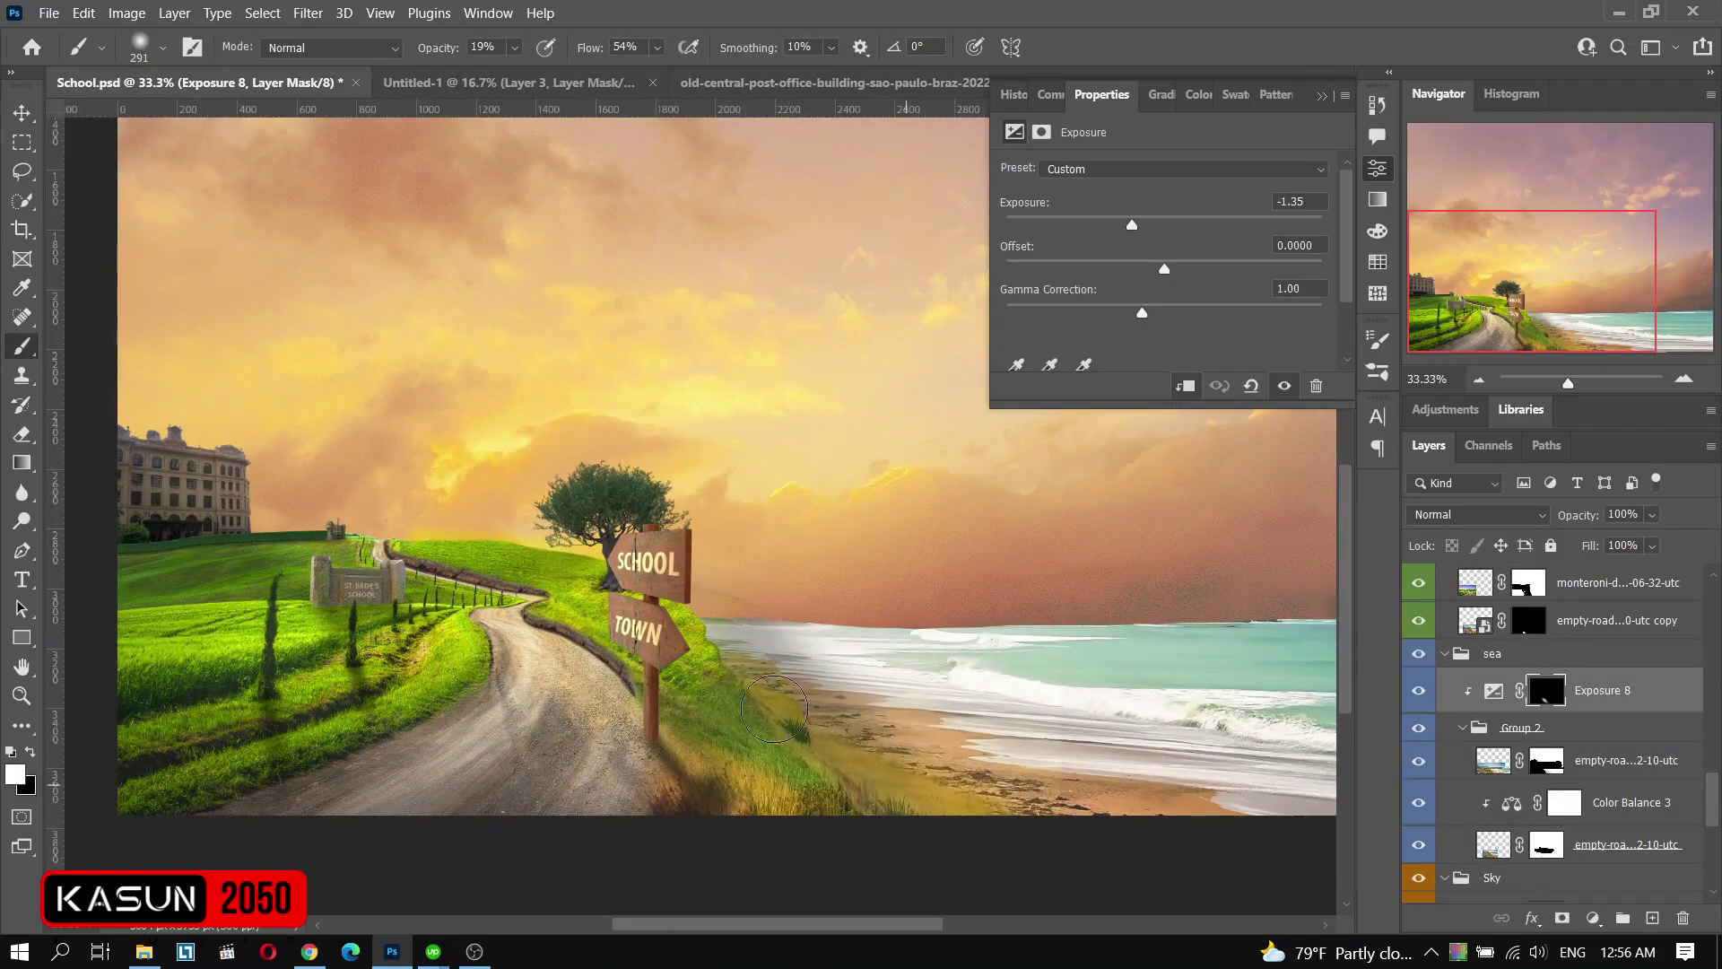
{"action": "left_click_drag", "start_coordinate": [774, 709], "coordinate": [751, 620]}
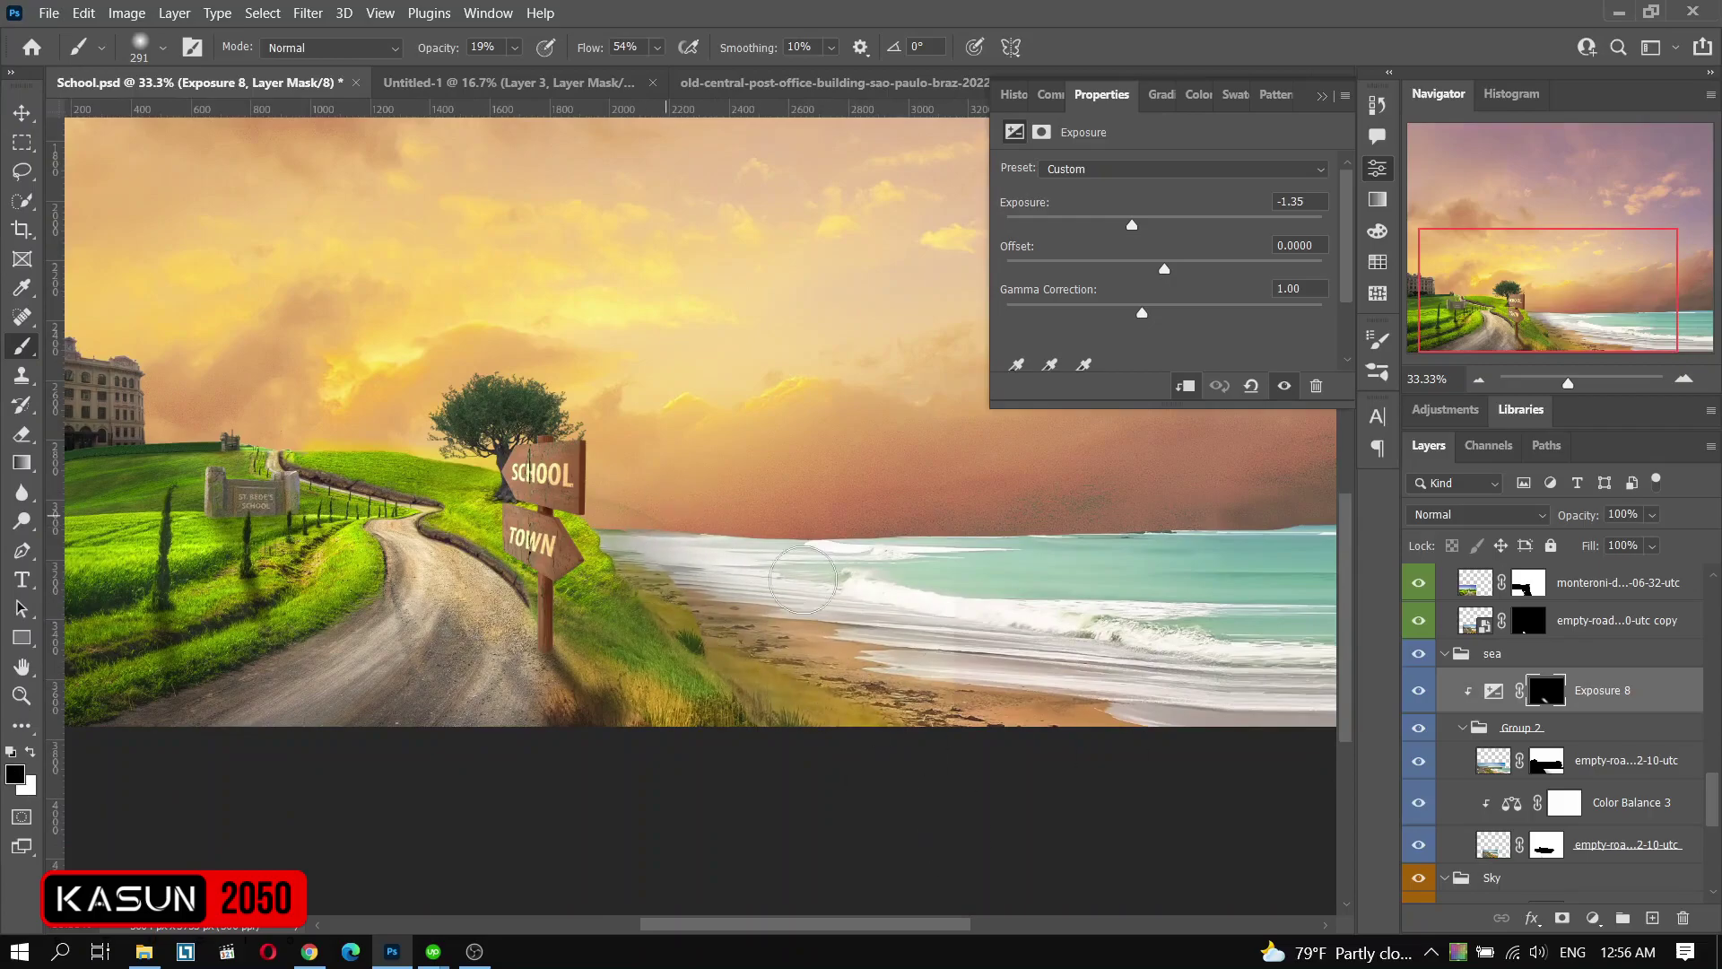
{"action": "key", "text": "ctrl+comma"}
{"action": "key", "text": "ctrl+comma"}
{"action": "key", "text": "ctrl+comma"}
{"action": "key", "text": "ctrl+comma"}
{"action": "left_click", "coordinate": [1418, 690]}
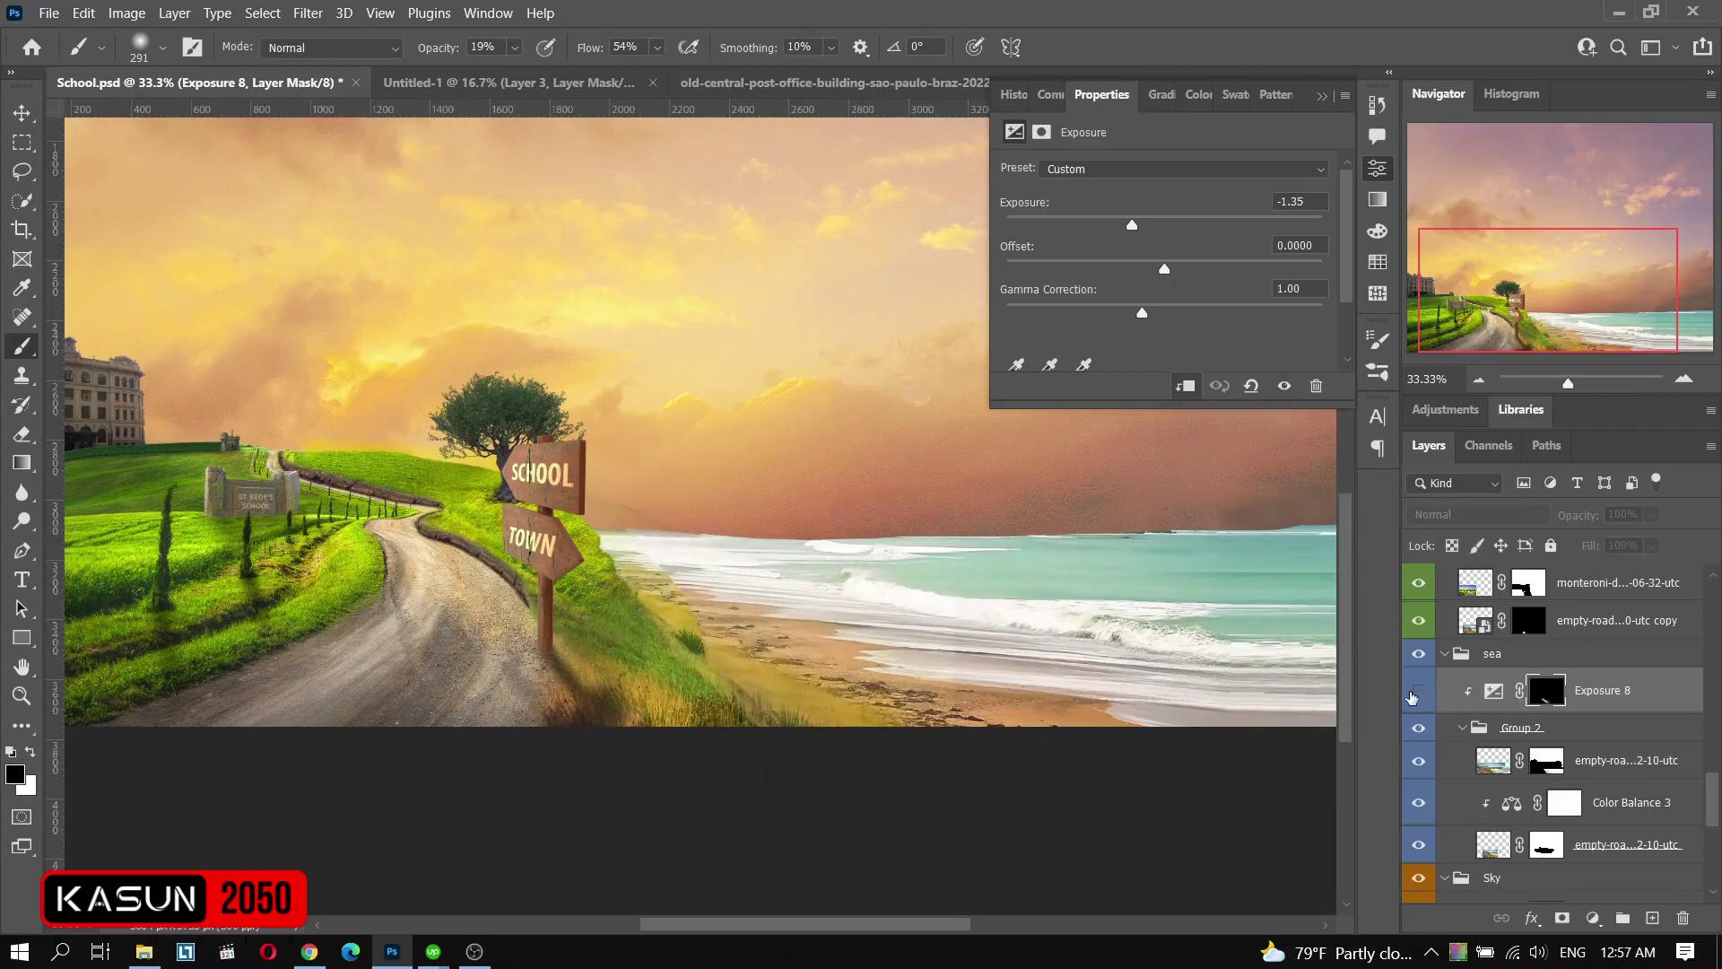
{"action": "left_click", "coordinate": [984, 702], "text": "ctrl"}
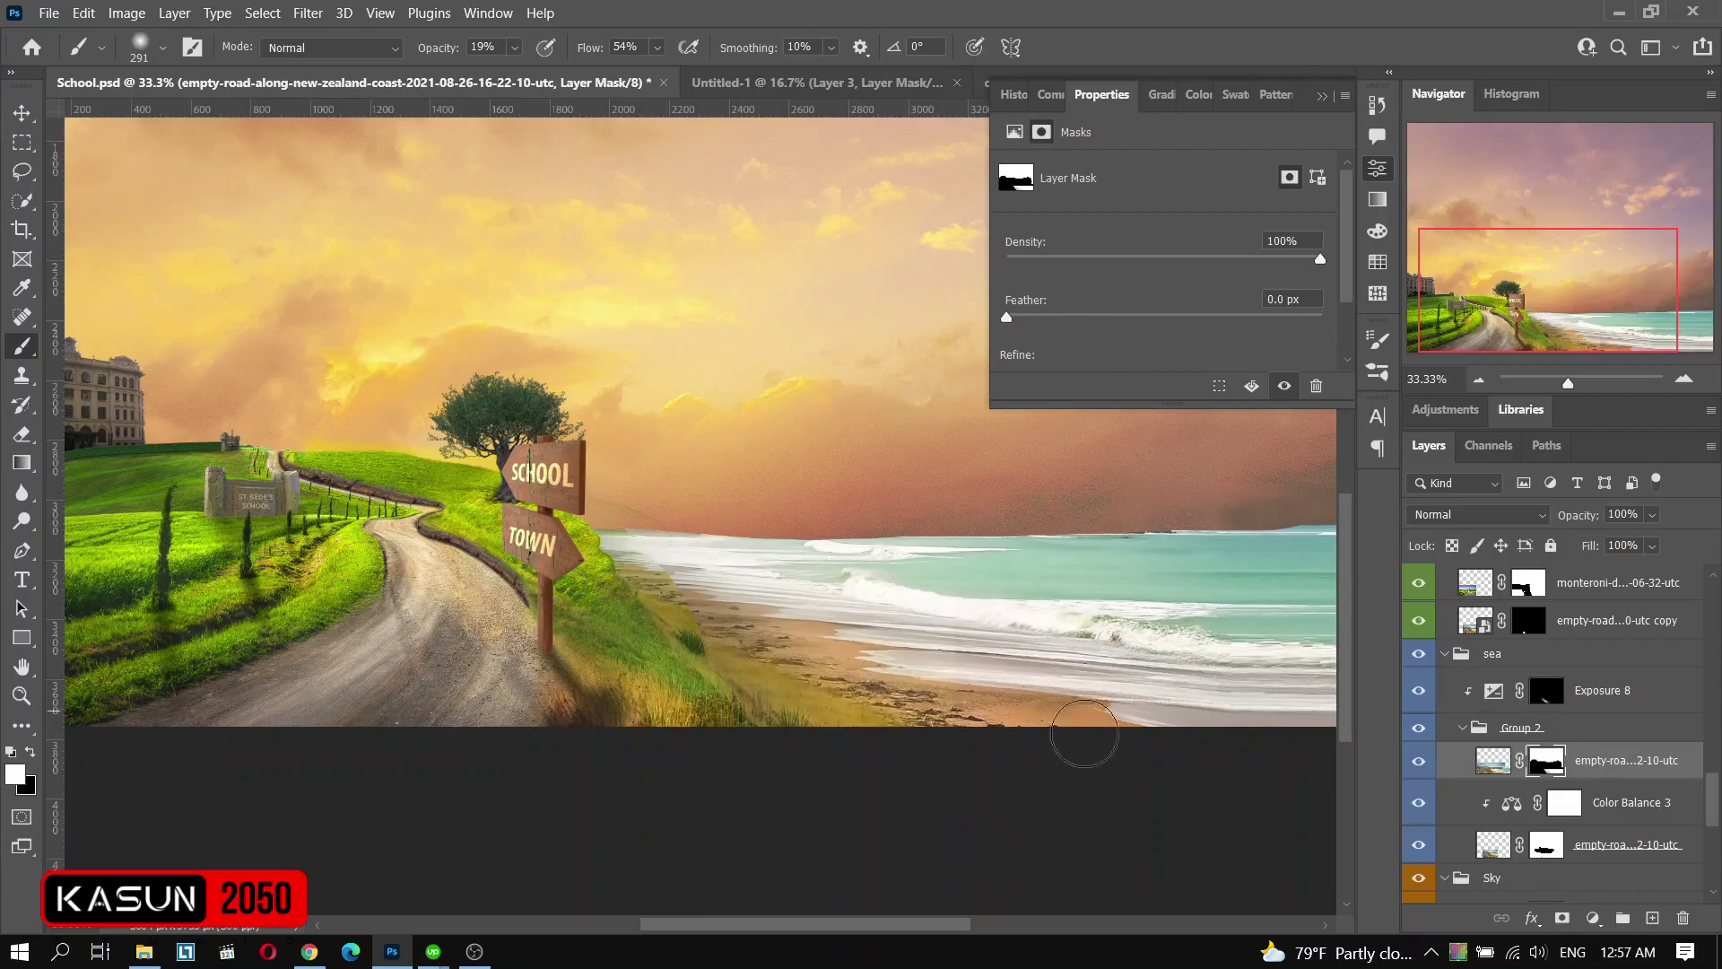
{"action": "key", "text": "ctrl+minus"}
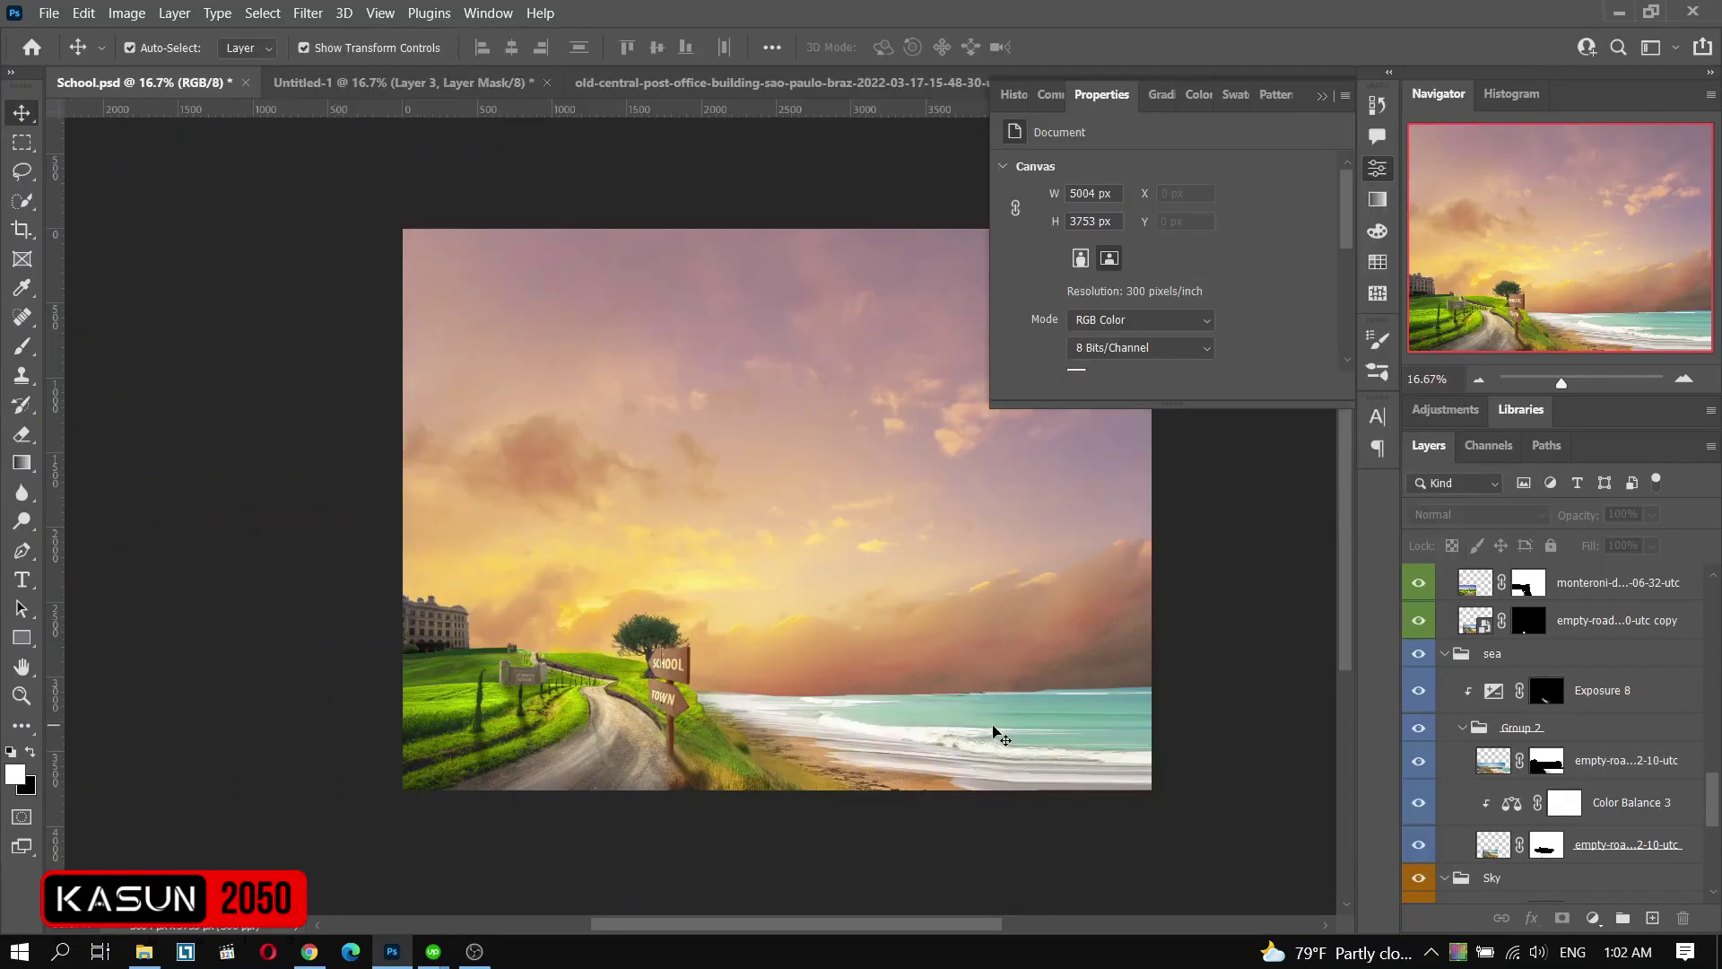
- Add a Color Lookup adjustment using the Soft_Warming 3D LUT
{"action": "left_click", "coordinate": [1654, 801]}
{"action": "left_click", "coordinate": [1157, 171]}
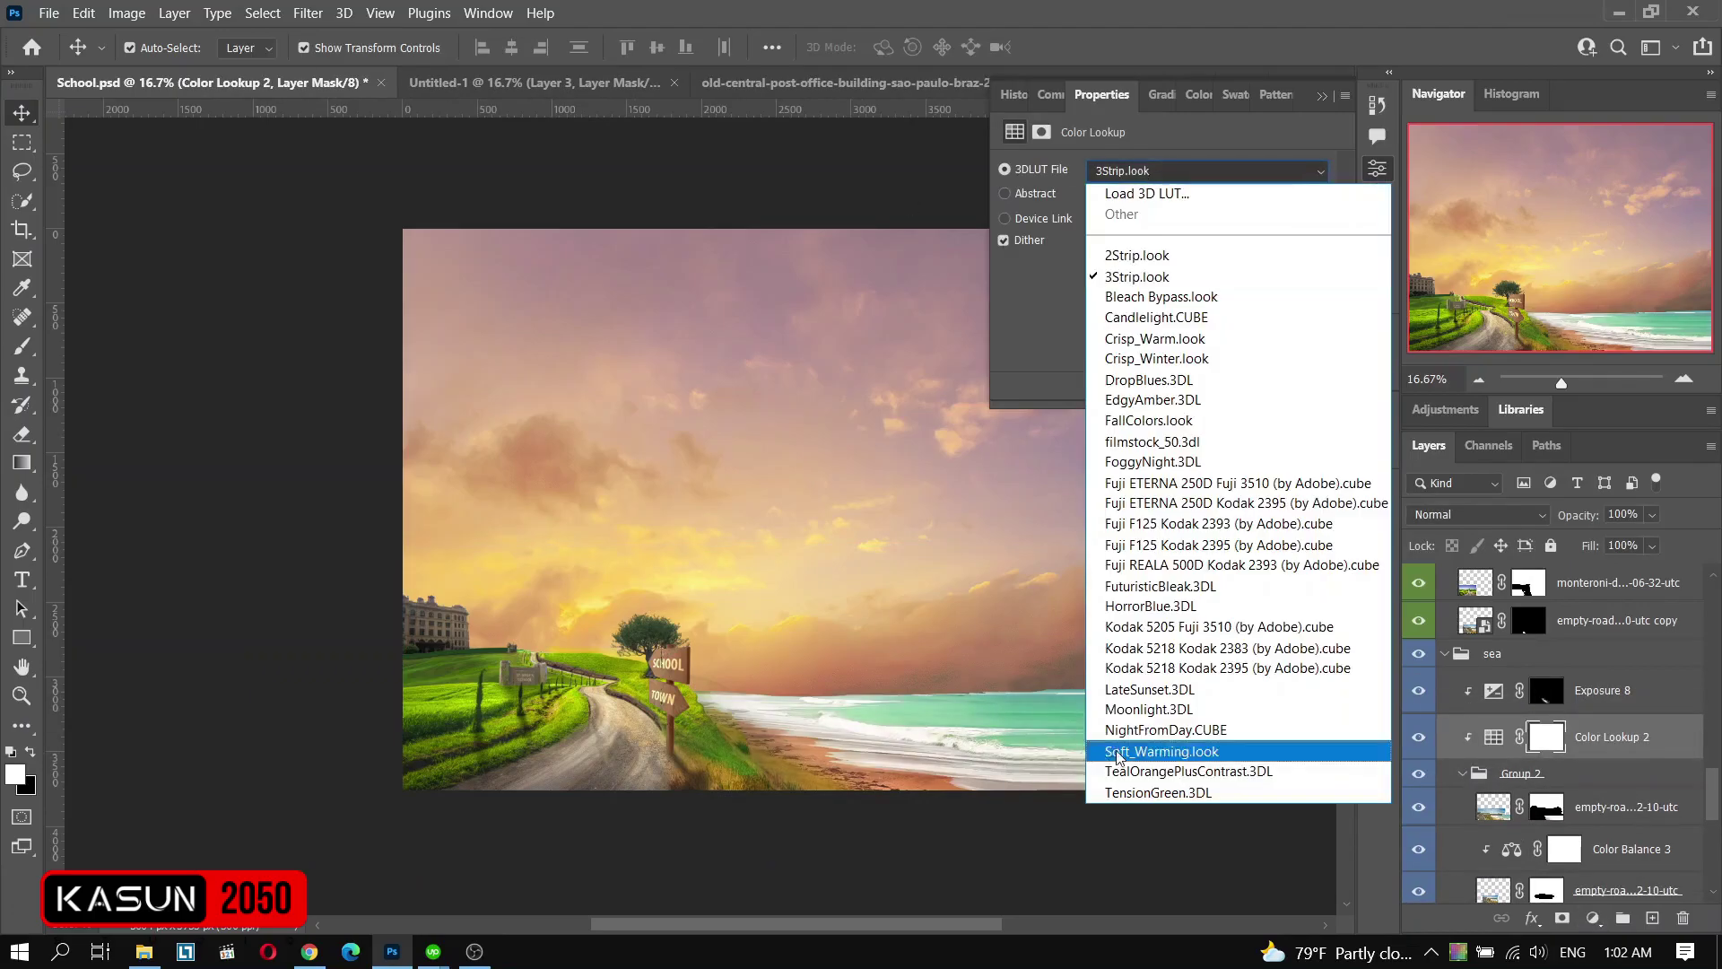
{"action": "left_click", "coordinate": [1121, 757]}
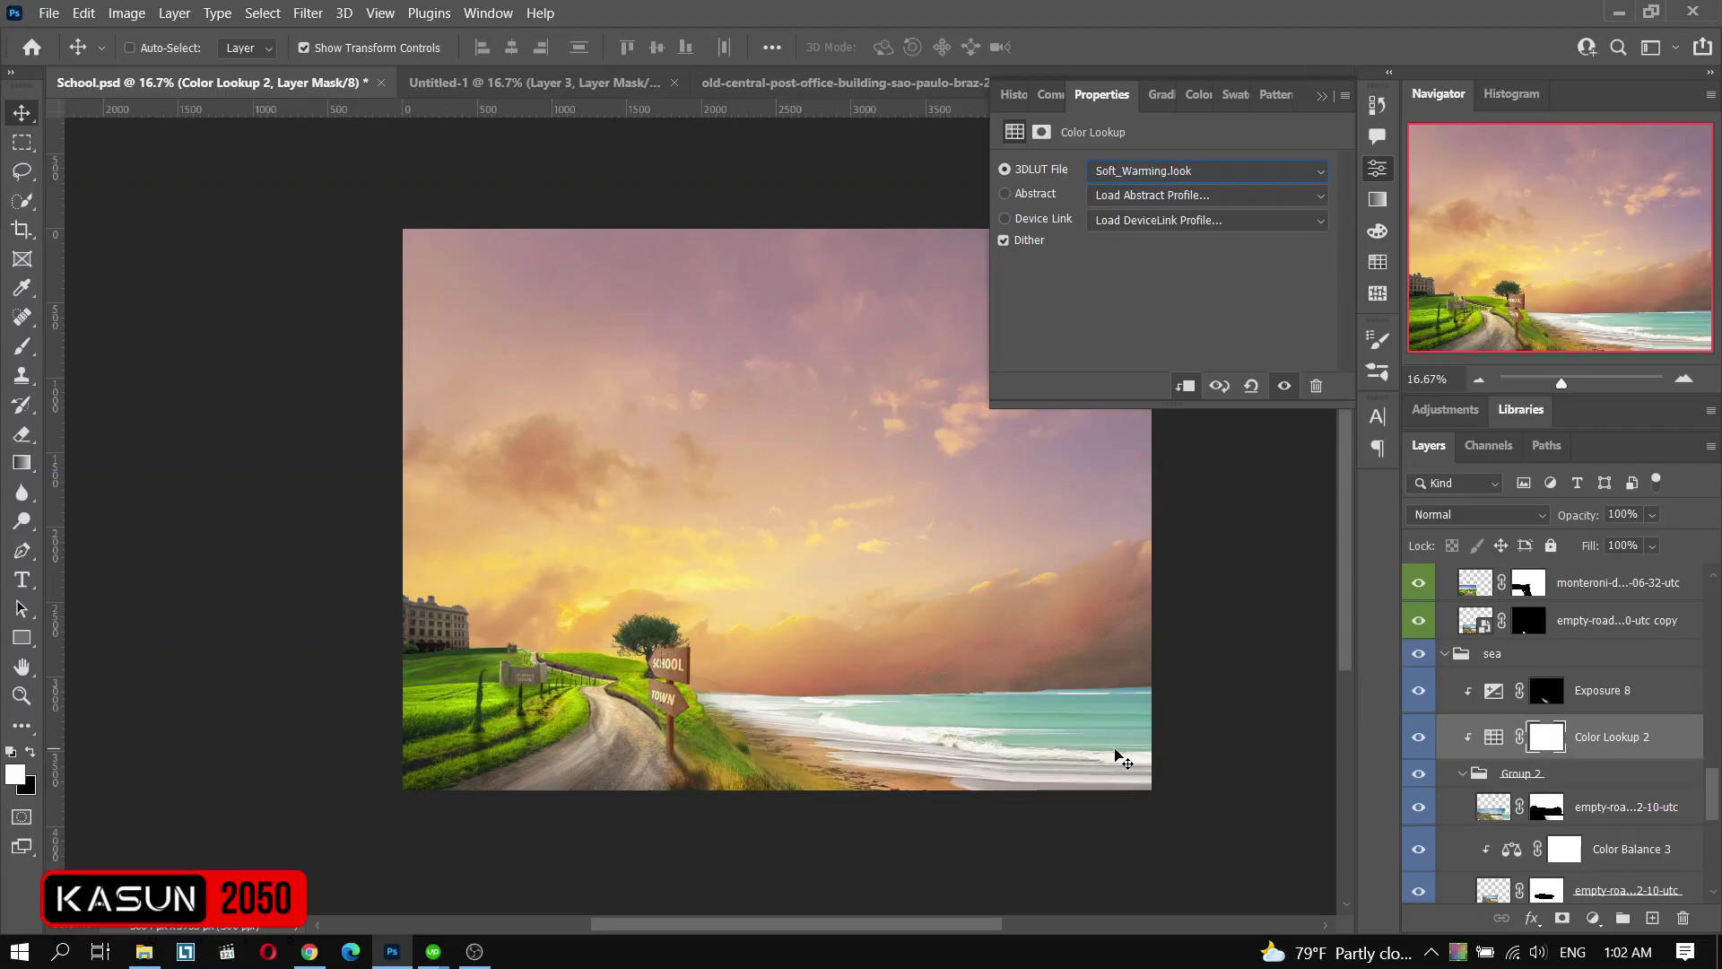
- Add a Color Balance adjustment clipped to the sea to cool it, partly masked
{"action": "left_click", "coordinate": [1253, 170]}
{"action": "left_click", "coordinate": [1134, 762]}
{"action": "left_click", "coordinate": [1593, 918]}
{"action": "left_click", "coordinate": [1524, 737]}
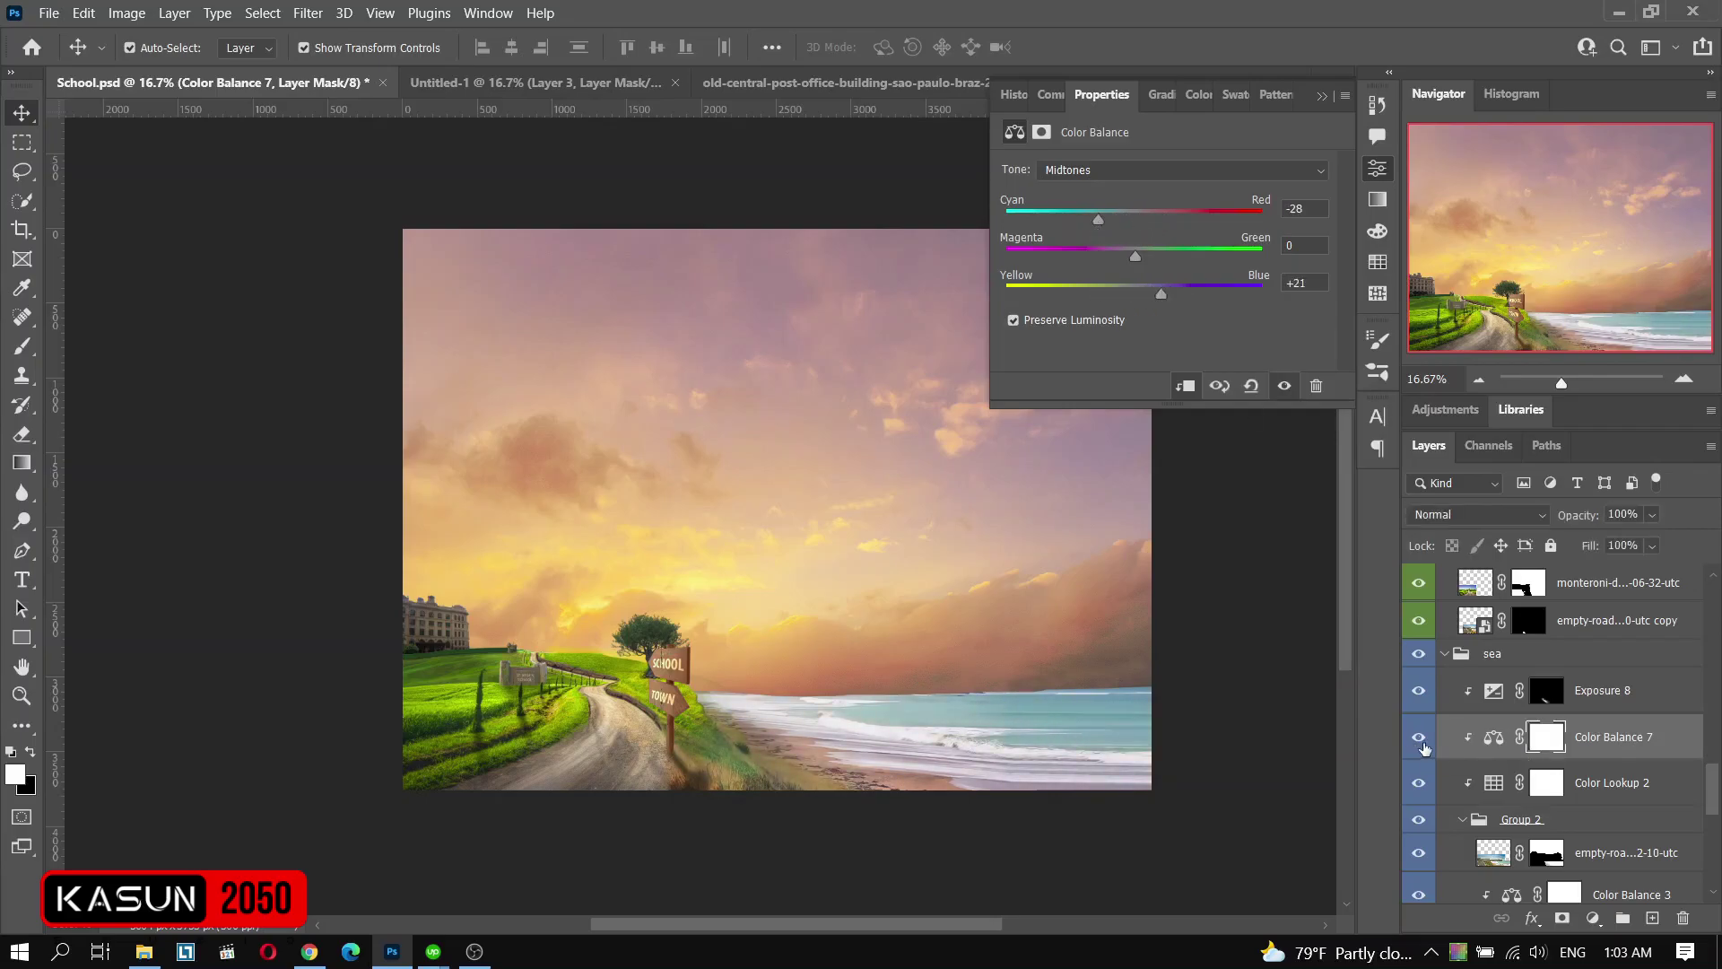
{"action": "key", "text": "b"}
{"action": "right_click", "coordinate": [751, 526]}
{"action": "left_click", "coordinate": [514, 48]}
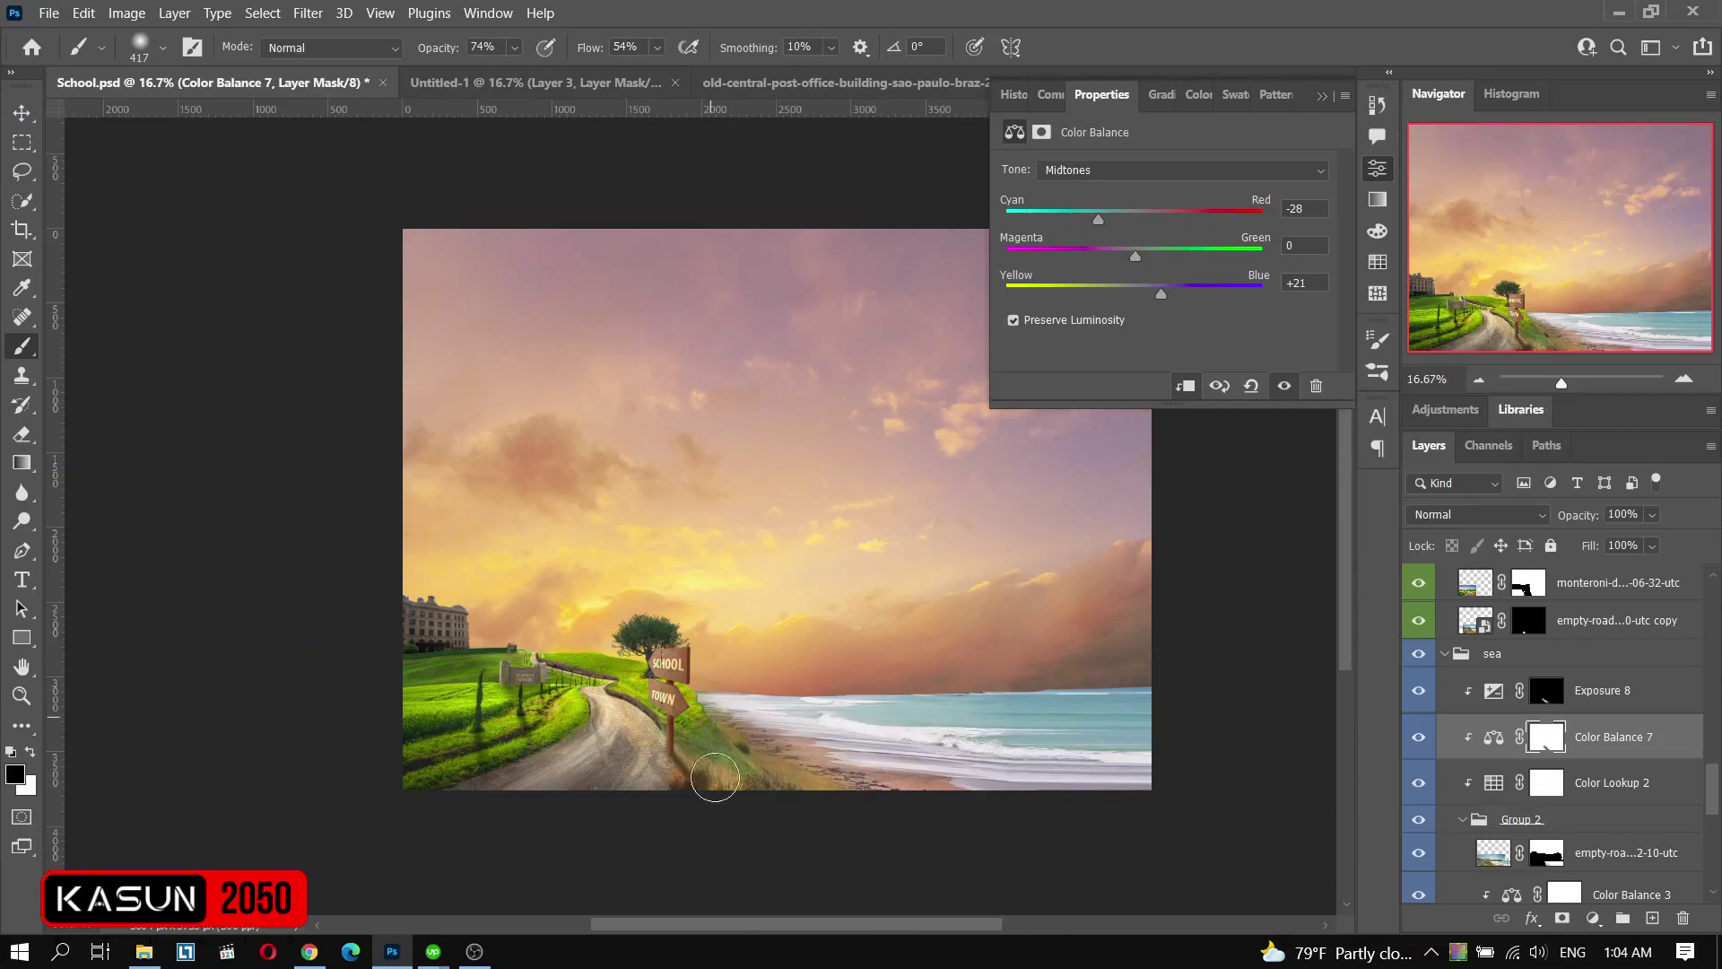
{"action": "left_click", "coordinate": [1418, 739]}
{"action": "left_click", "coordinate": [1417, 739]}
{"action": "left_click", "coordinate": [1378, 168]}
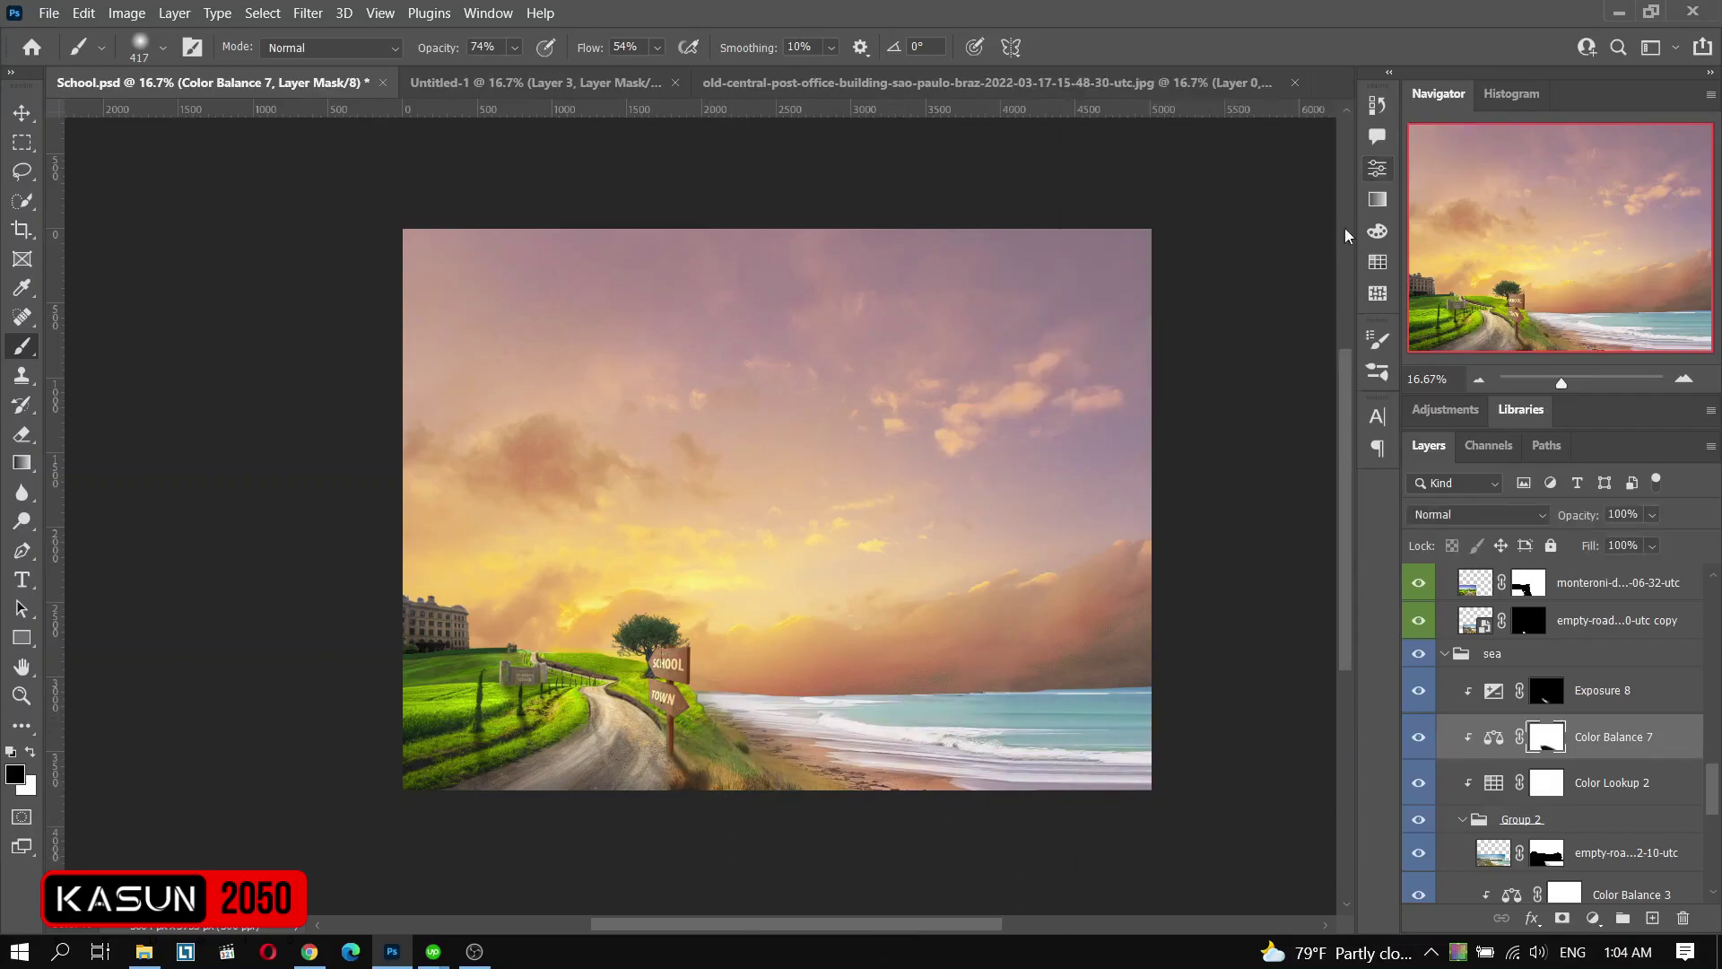
- Create a new empty layer with a mask above Exposure 8, using a low-opacity brush
{"action": "key", "text": "alt+]"}
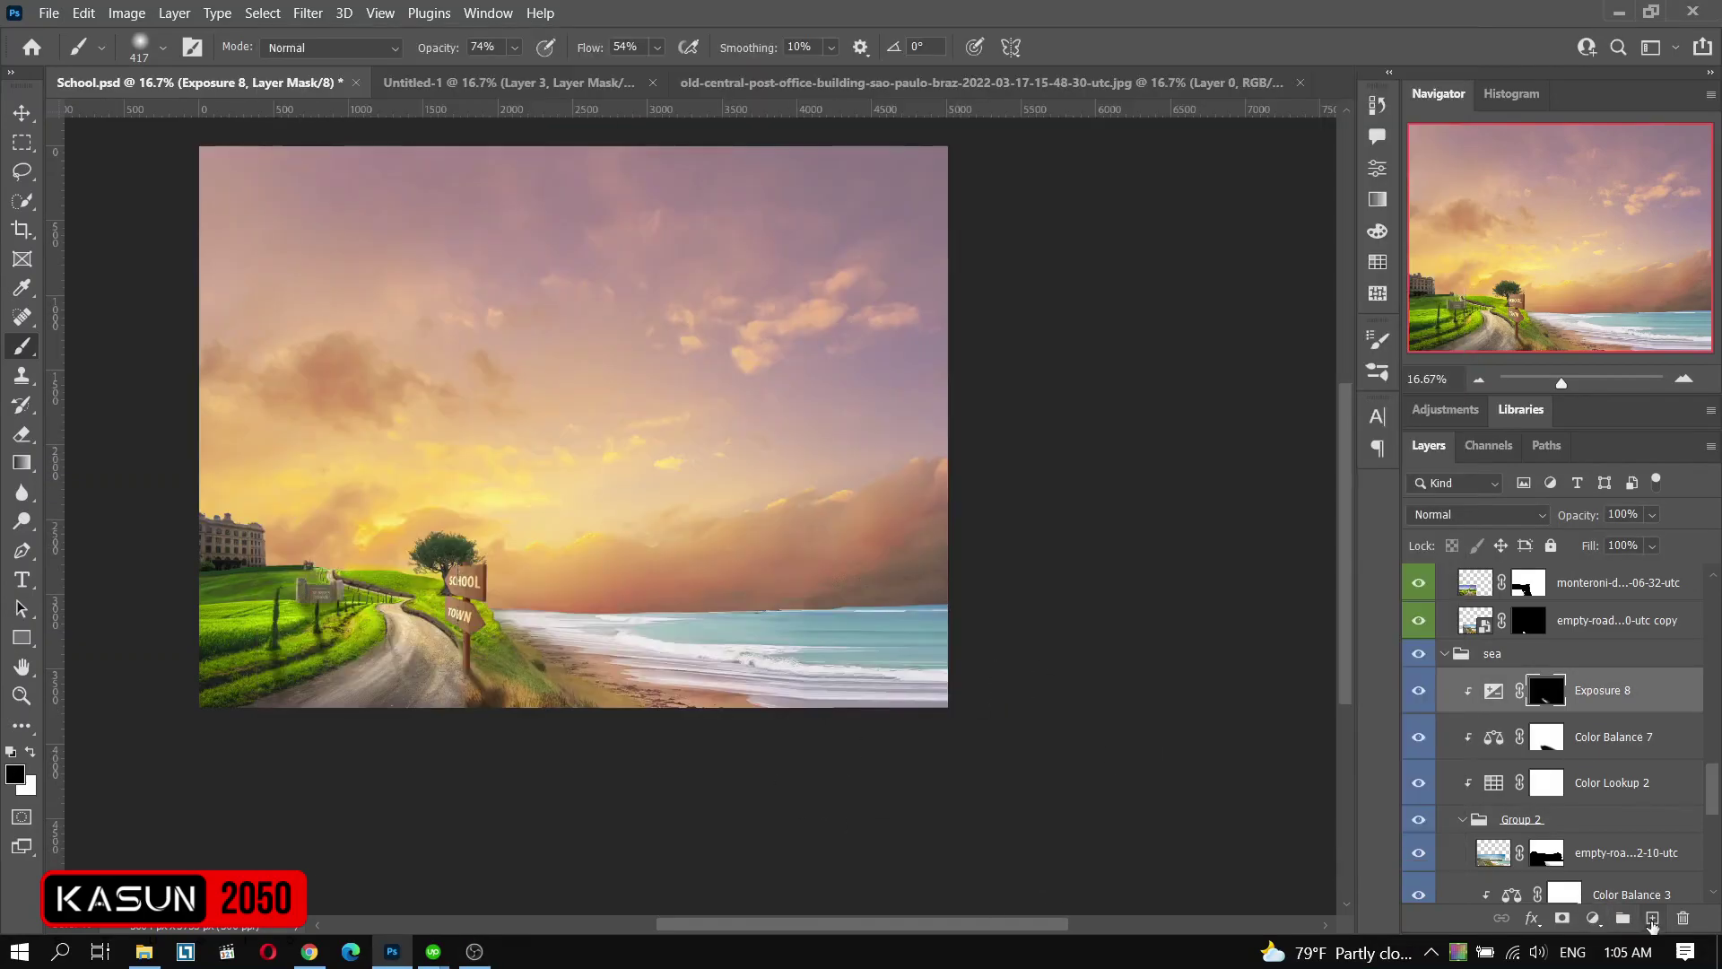
{"action": "left_click", "coordinate": [1653, 919]}
{"action": "left_click", "coordinate": [1561, 918]}
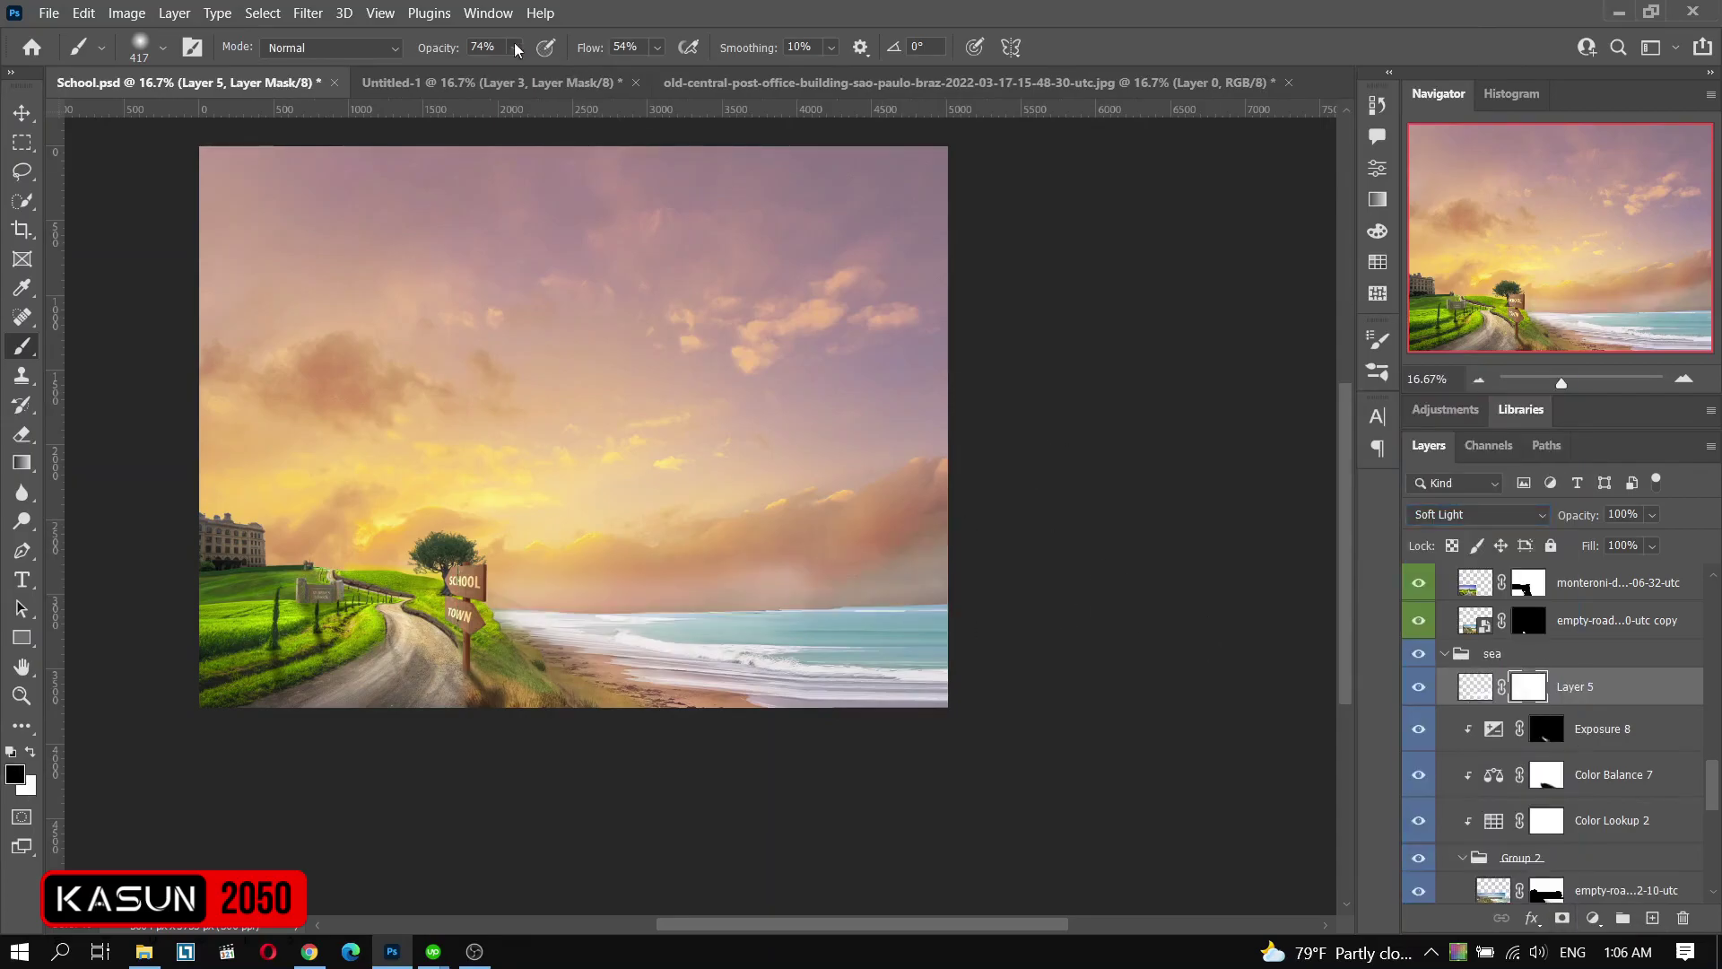
{"action": "left_click_drag", "start_coordinate": [517, 48], "coordinate": [484, 54]}
{"action": "right_click", "coordinate": [874, 476]}
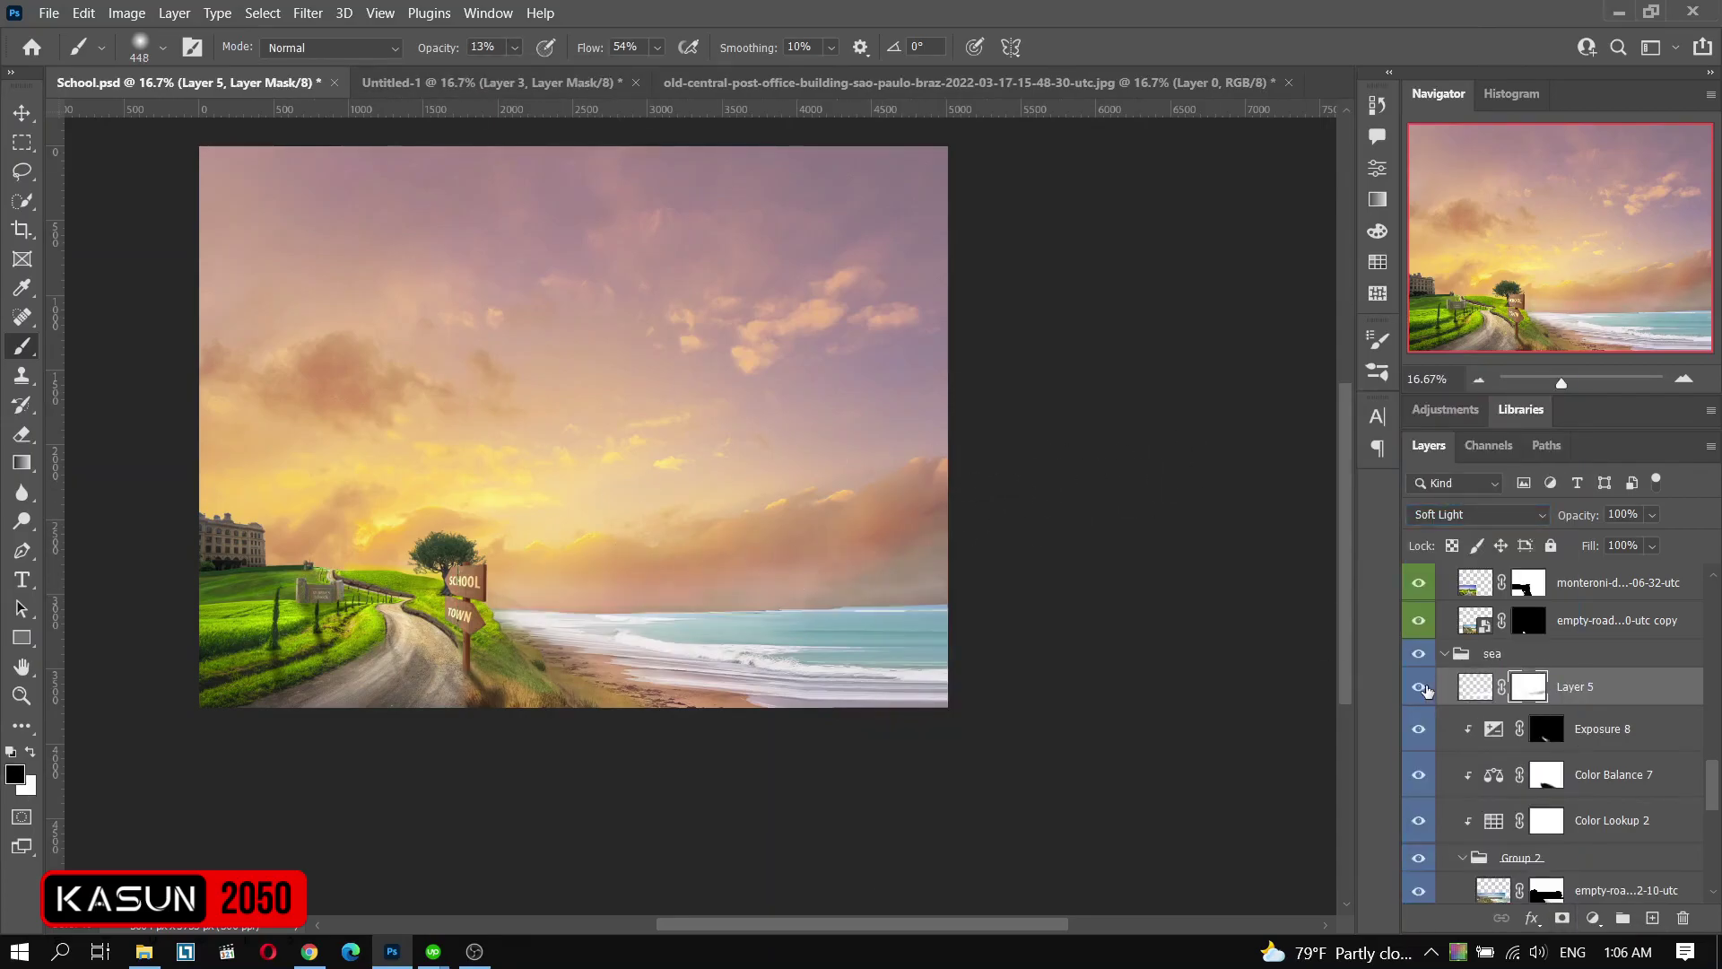
{"action": "key", "text": "ctrl+plus"}
- Duplicate the olive tree to the left and drag the new tree PNG into the composition
{"action": "key", "text": "v"}
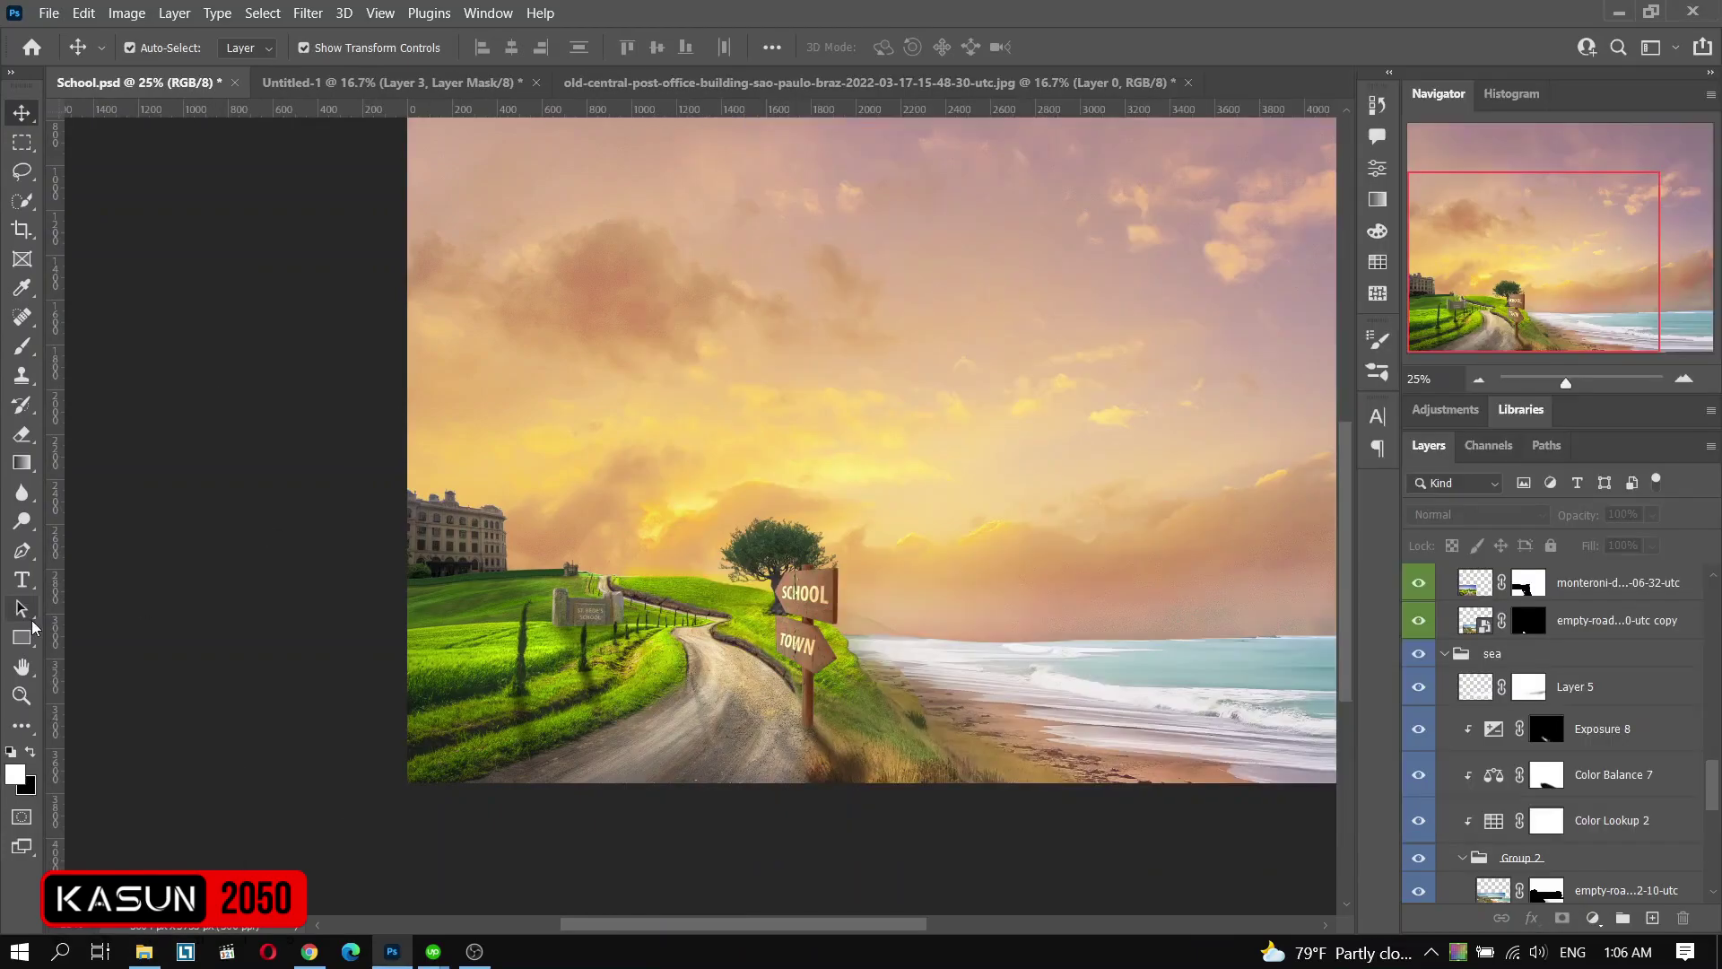
{"action": "mouse_move", "coordinate": [771, 547]}
{"action": "left_mouse_down"}
{"action": "mouse_move", "coordinate": [434, 587]}
{"action": "mouse_move", "coordinate": [502, 619]}
{"action": "left_mouse_up"}
{"action": "left_click_drag", "start_coordinate": [1148, 206], "coordinate": [772, 377]}
{"action": "key", "text": "ctrl+plus"}
{"action": "key", "text": "Return"}
- Lasso-mask the grass strip out from under the new tree
{"action": "key", "text": "b"}
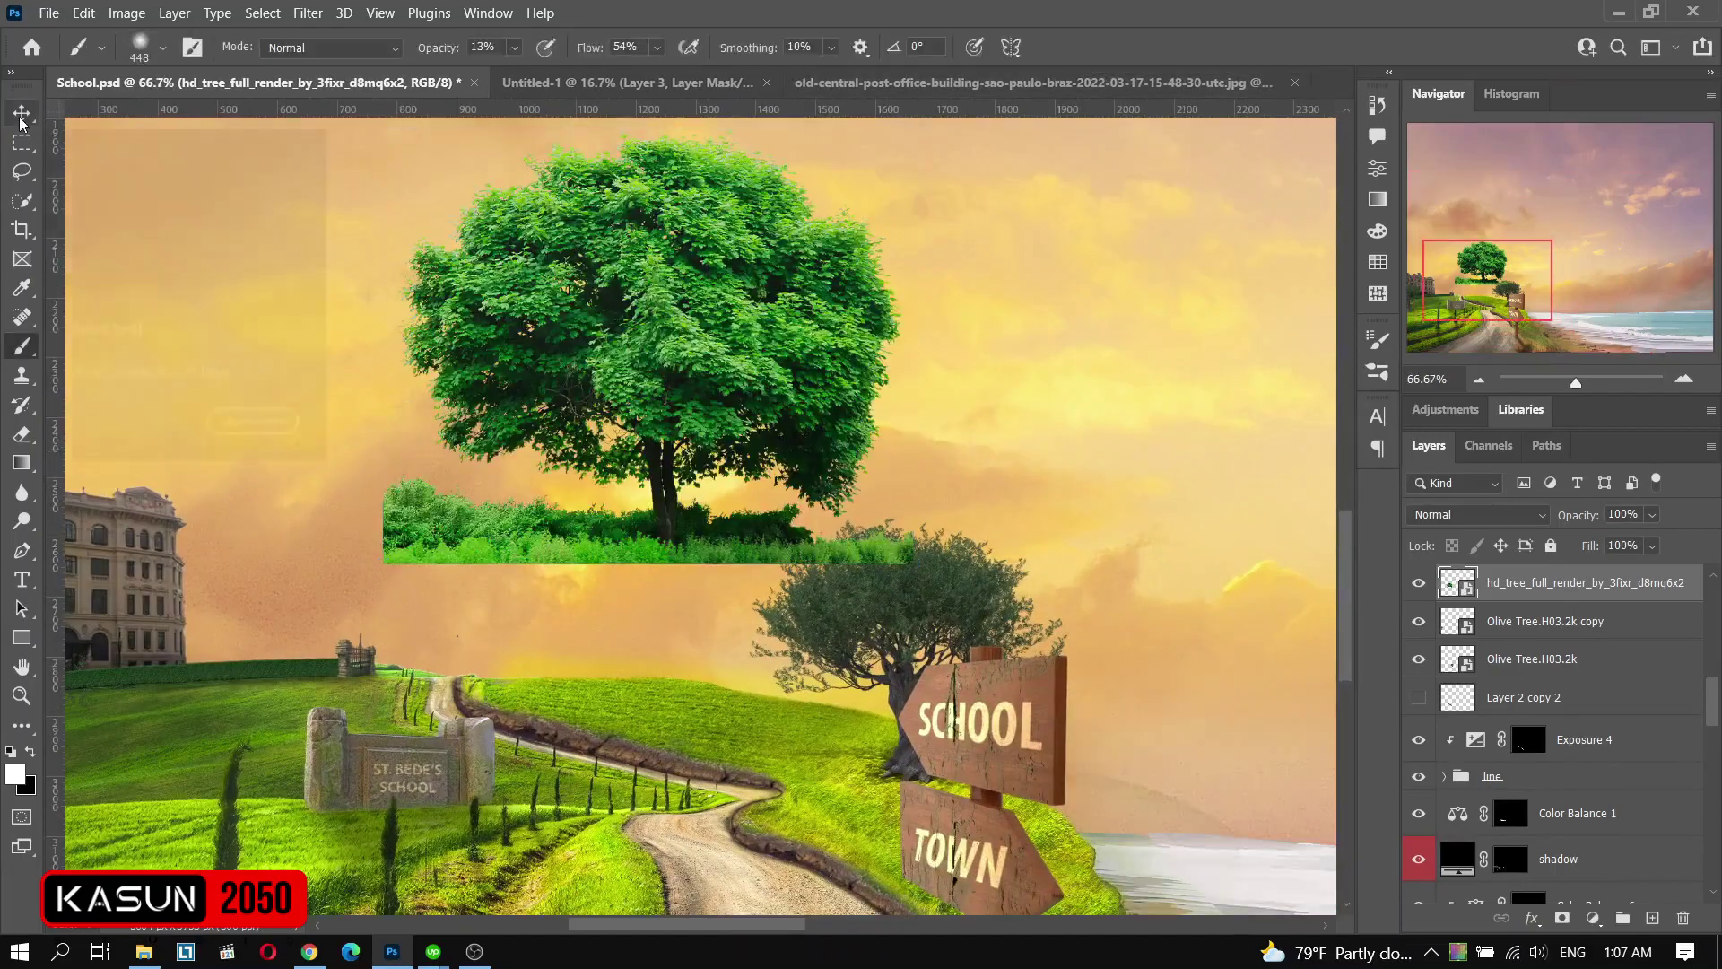
{"action": "left_click", "coordinate": [22, 170]}
{"action": "left_click_drag", "start_coordinate": [395, 453], "coordinate": [628, 498]}
{"action": "left_click_drag", "start_coordinate": [396, 446], "coordinate": [392, 451]}
{"action": "left_click", "coordinate": [1561, 918]}
{"action": "key", "text": "b"}
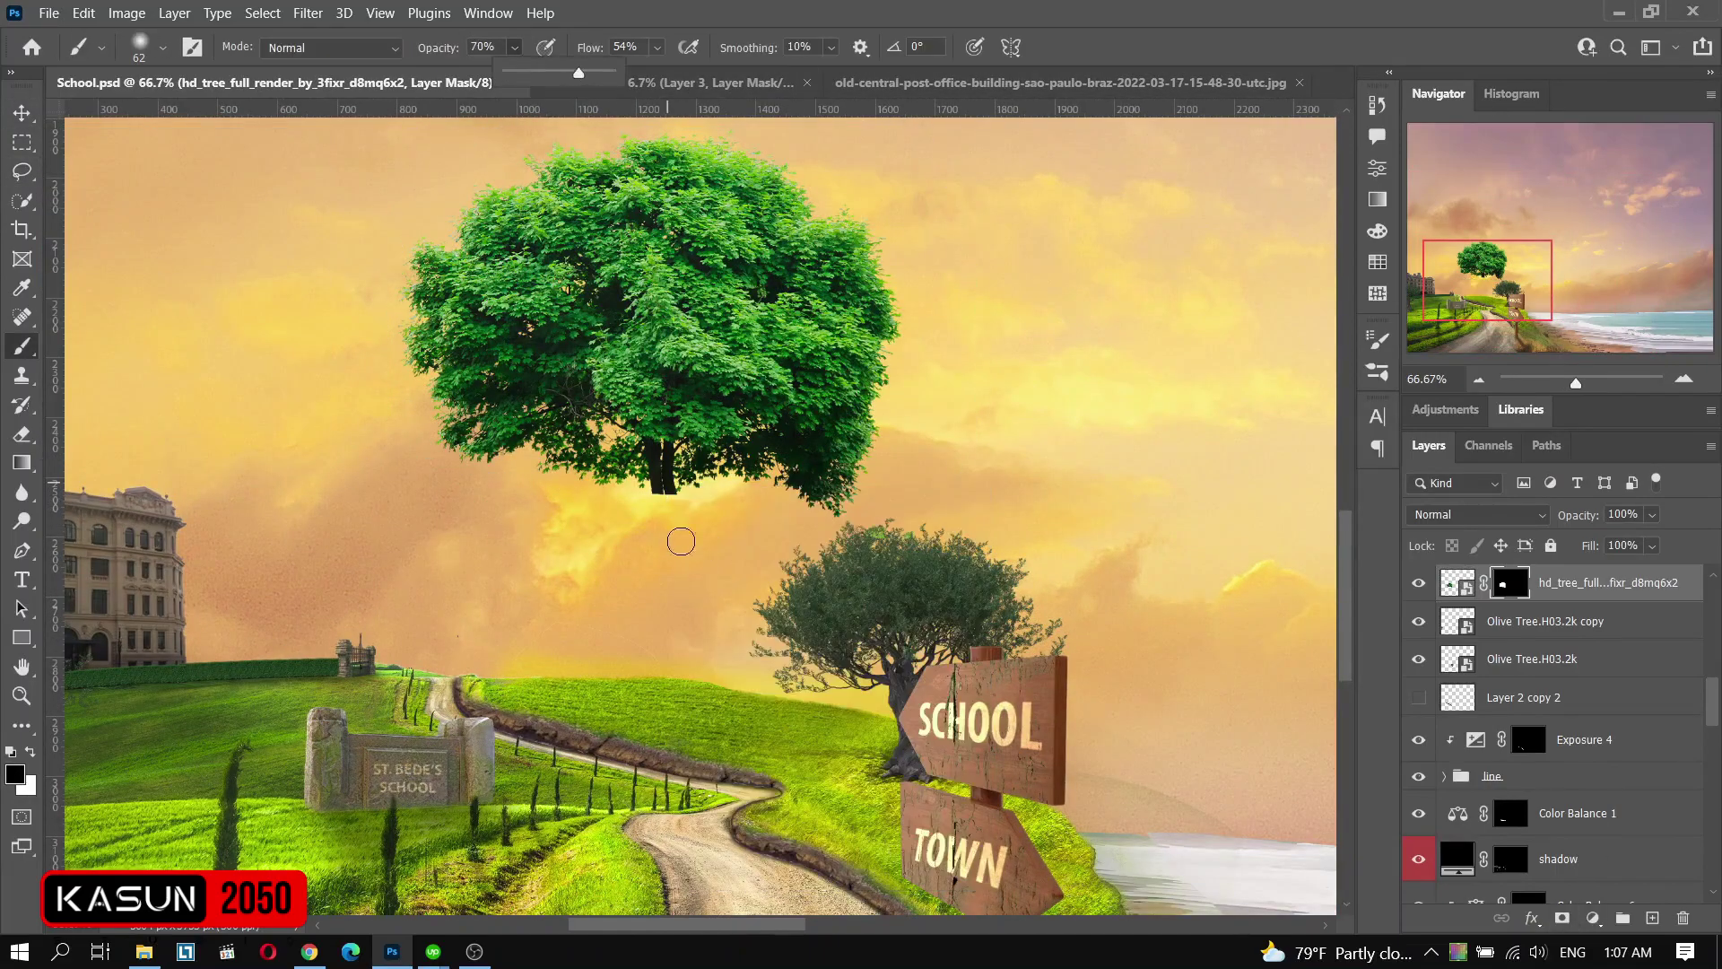
- Shrink the new tree and move it beside the school building
{"action": "key", "text": "ctrl+t"}
{"action": "left_click_drag", "start_coordinate": [1307, 161], "coordinate": [1007, 338]}
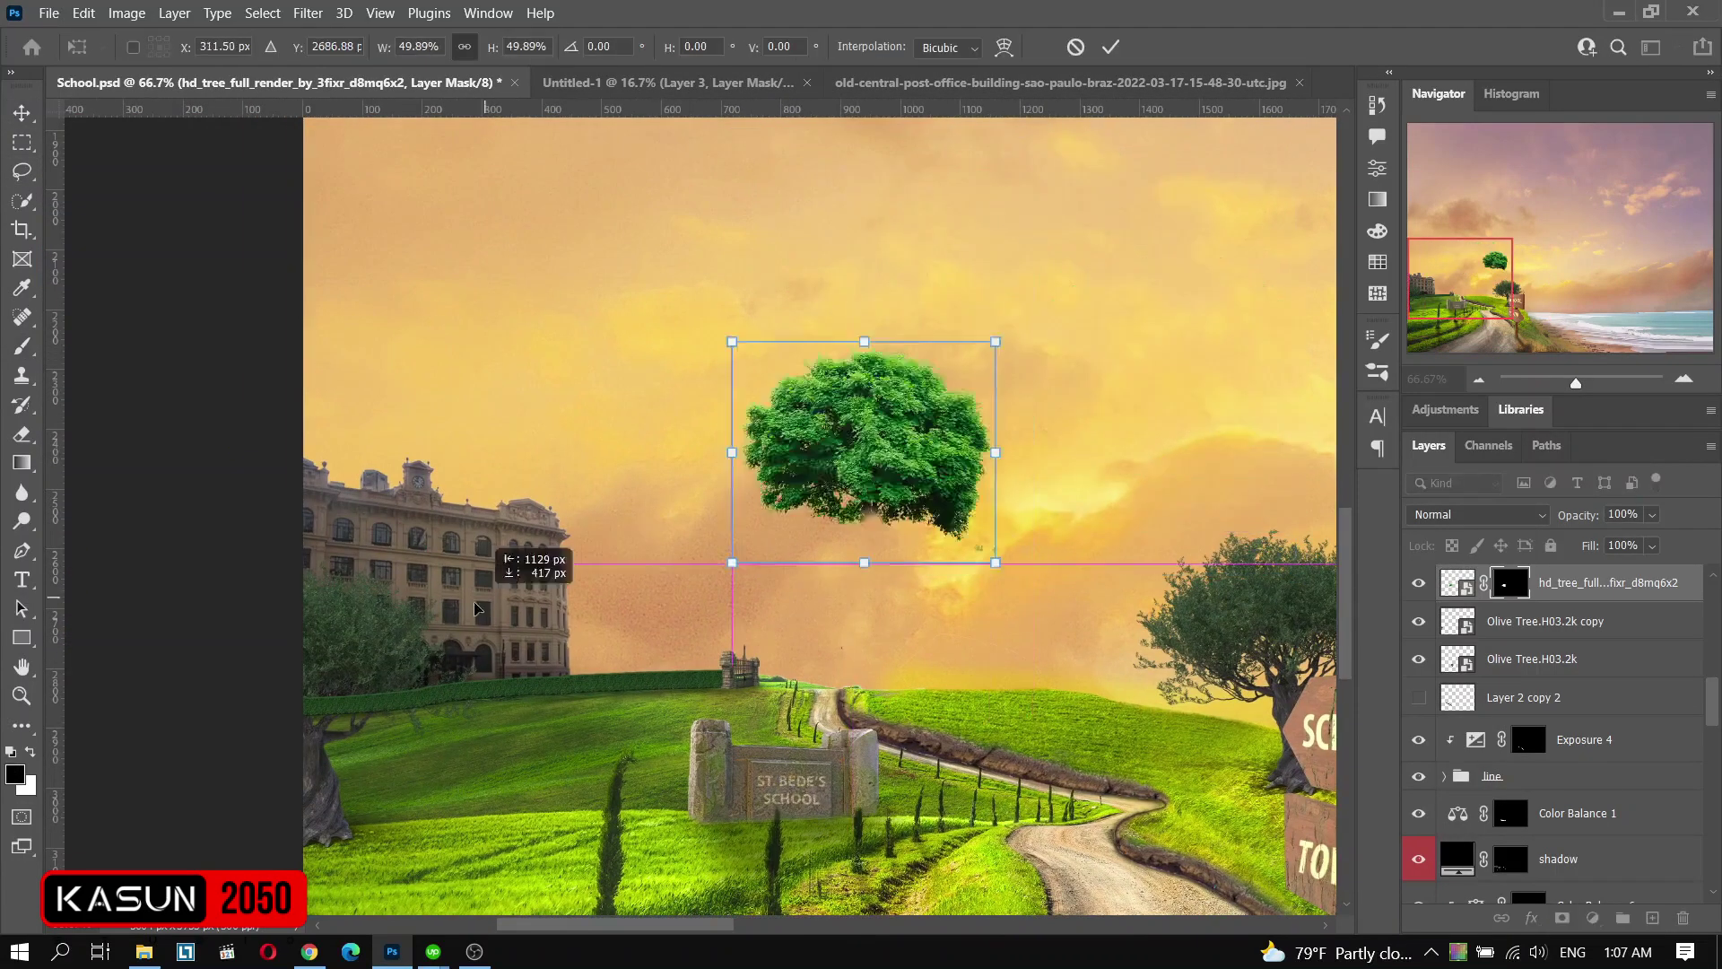
{"action": "key", "text": "Return"}
{"action": "key", "text": "v"}
{"action": "left_click_drag", "start_coordinate": [869, 452], "coordinate": [359, 655]}
- Group the three tree layers as trees and colour-label the group green
{"action": "left_click", "coordinate": [1572, 659], "text": "shift"}
{"action": "key", "text": "ctrl+g"}
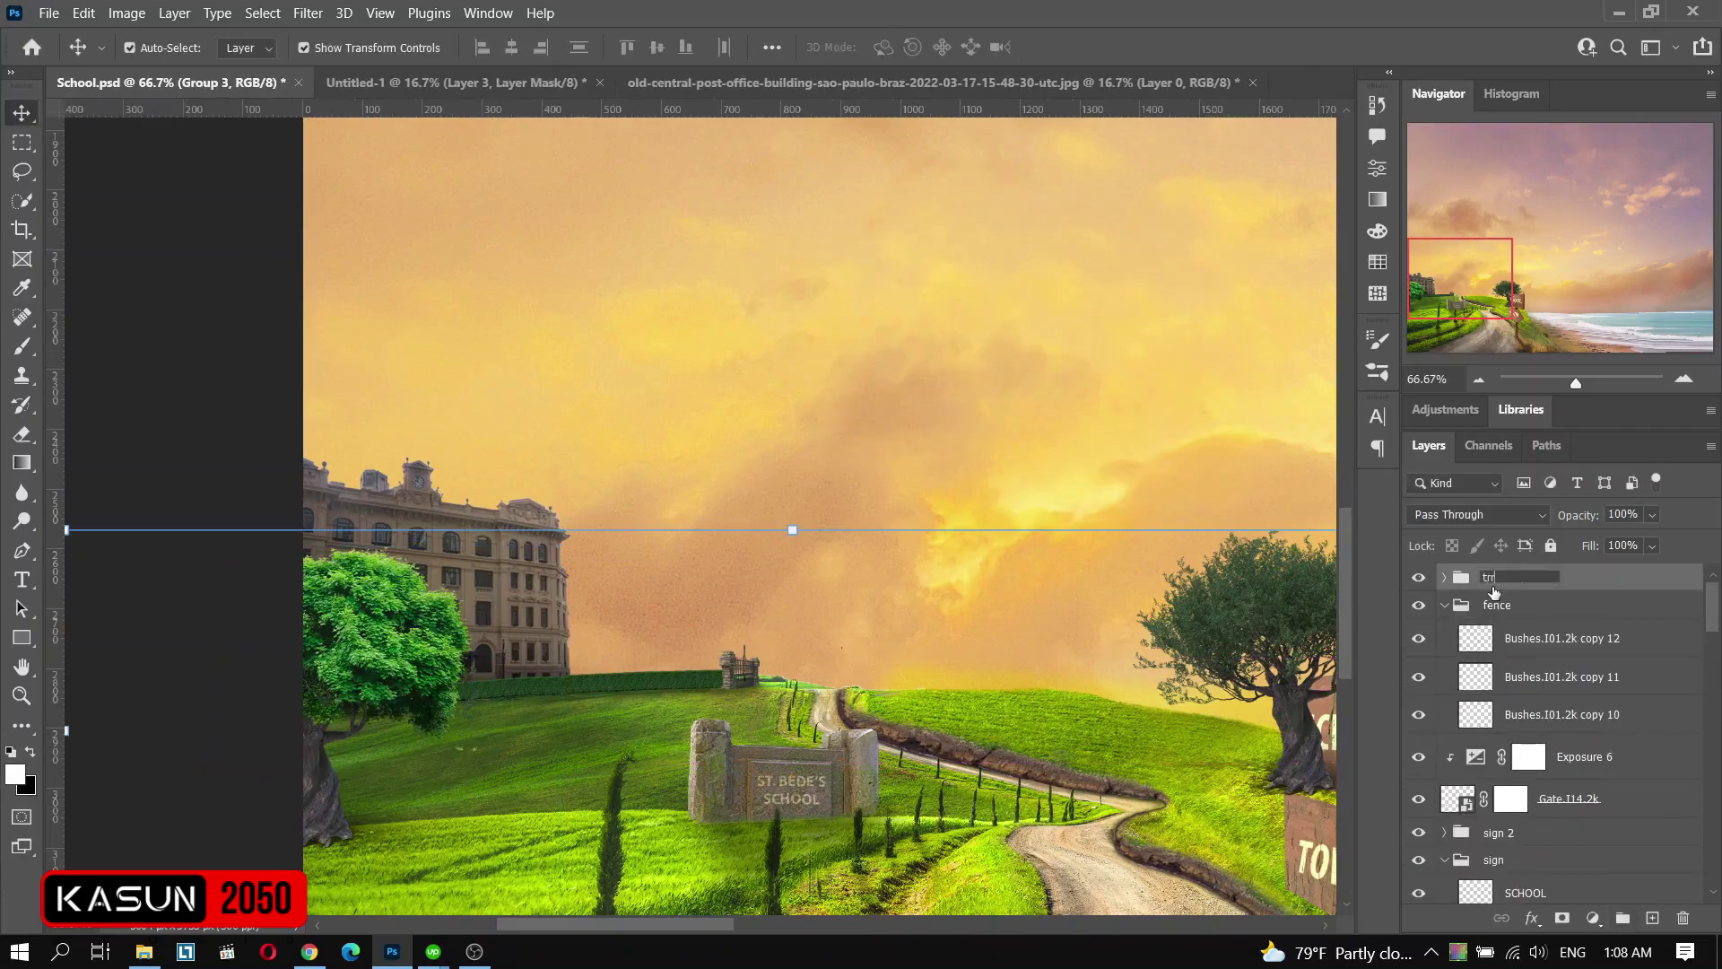
{"action": "right_click", "coordinate": [1525, 578]}
{"action": "left_click", "coordinate": [1327, 888]}
- Scale the new tree down to about 77 percent
{"action": "left_click", "coordinate": [401, 634]}
{"action": "key", "text": "ctrl+t"}
{"action": "left_click_drag", "start_coordinate": [434, 749], "coordinate": [409, 734]}
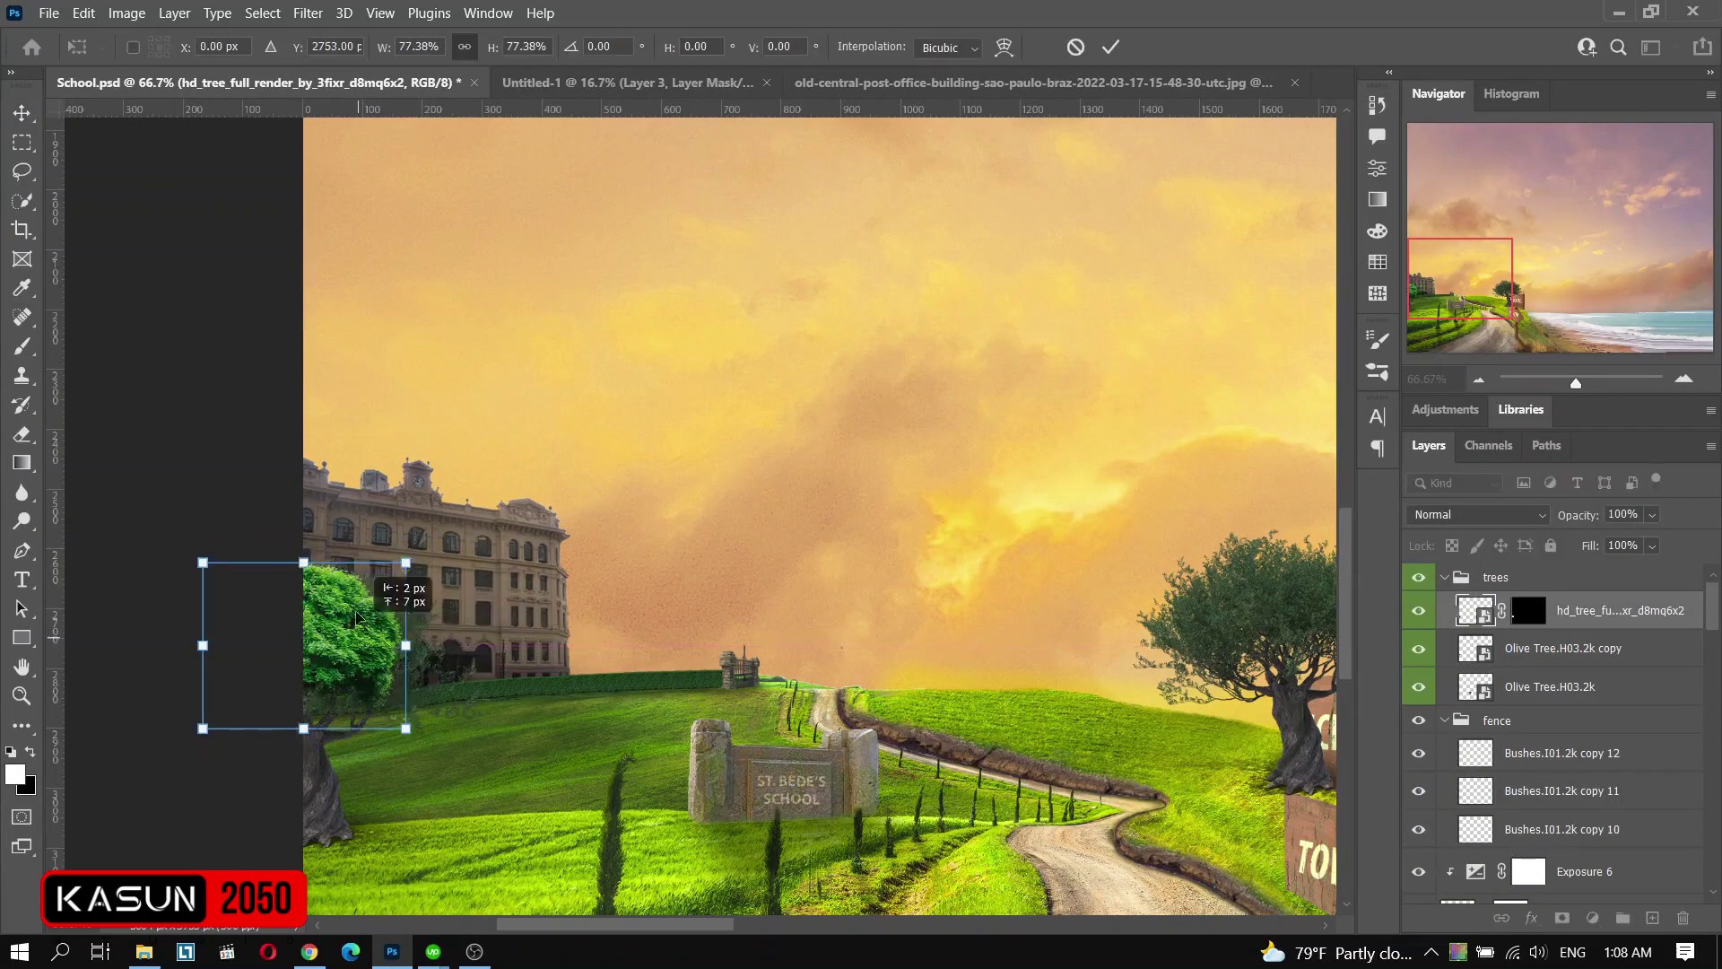
{"action": "key", "text": "ctrl+plus"}
{"action": "key", "text": "ctrl+plus"}
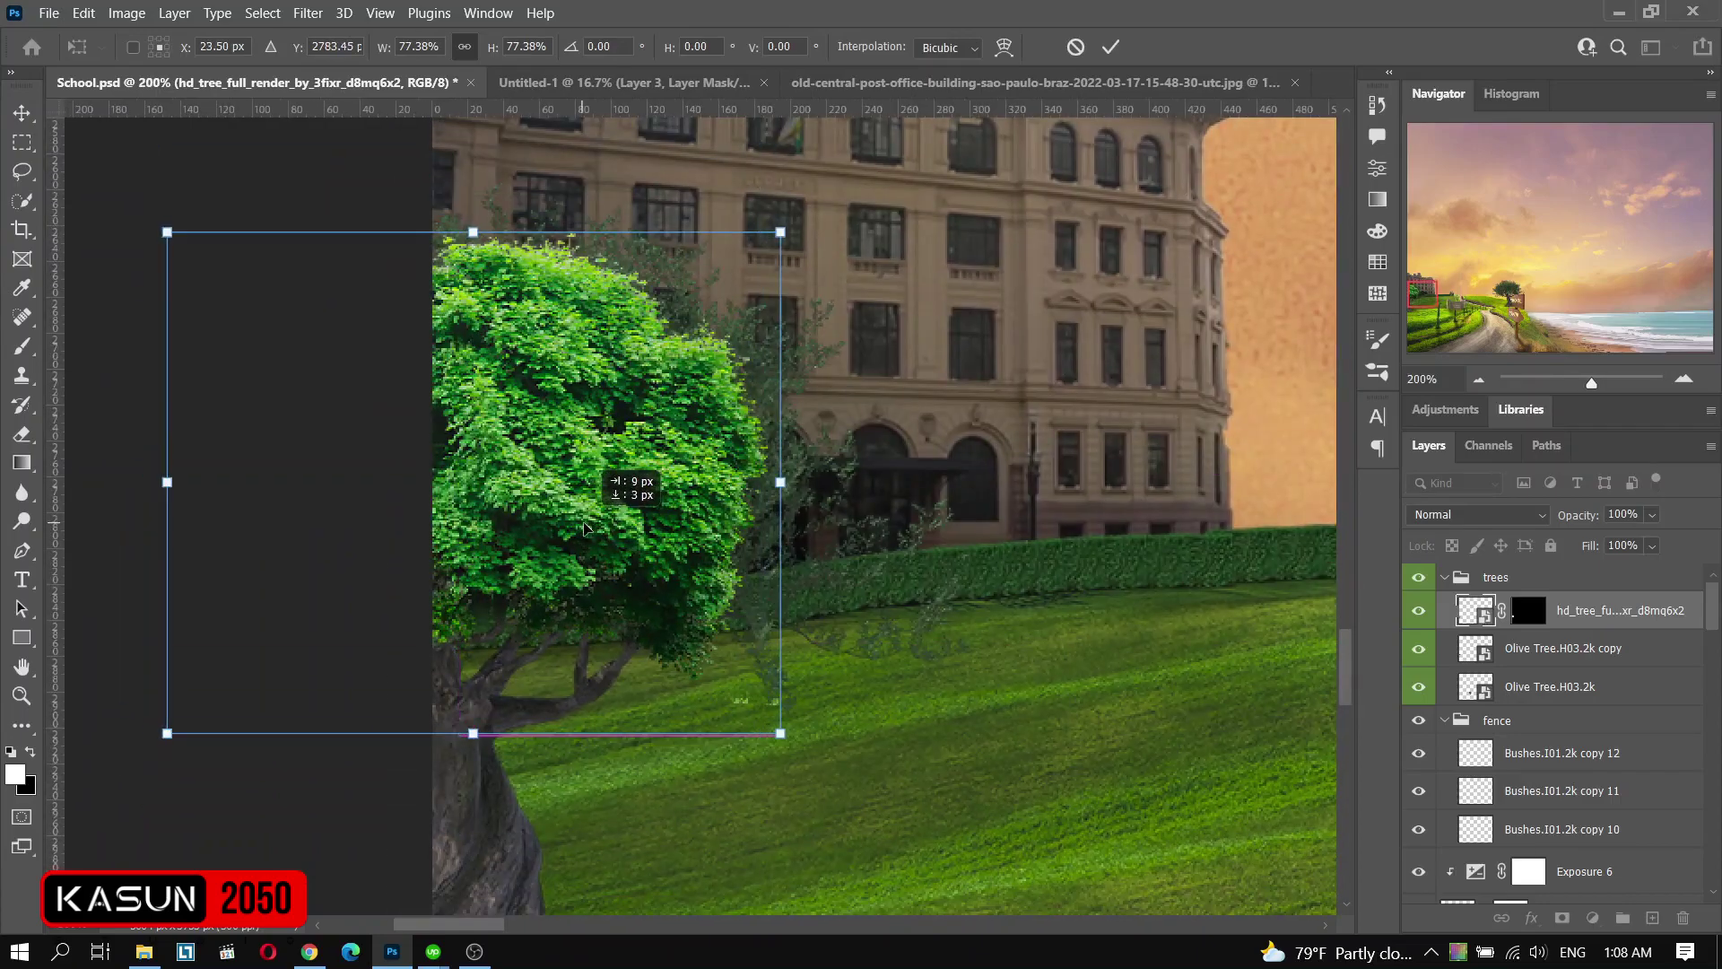
{"action": "key", "text": "Return"}
{"action": "left_click", "coordinate": [1578, 647]}
- Paint the olive tree copy's mask to hide its faint branches behind the new tree
{"action": "left_click", "coordinate": [1562, 918]}
{"action": "key", "text": "b"}
{"action": "left_click_drag", "start_coordinate": [829, 563], "coordinate": [788, 338]}
{"action": "key", "text": "v"}
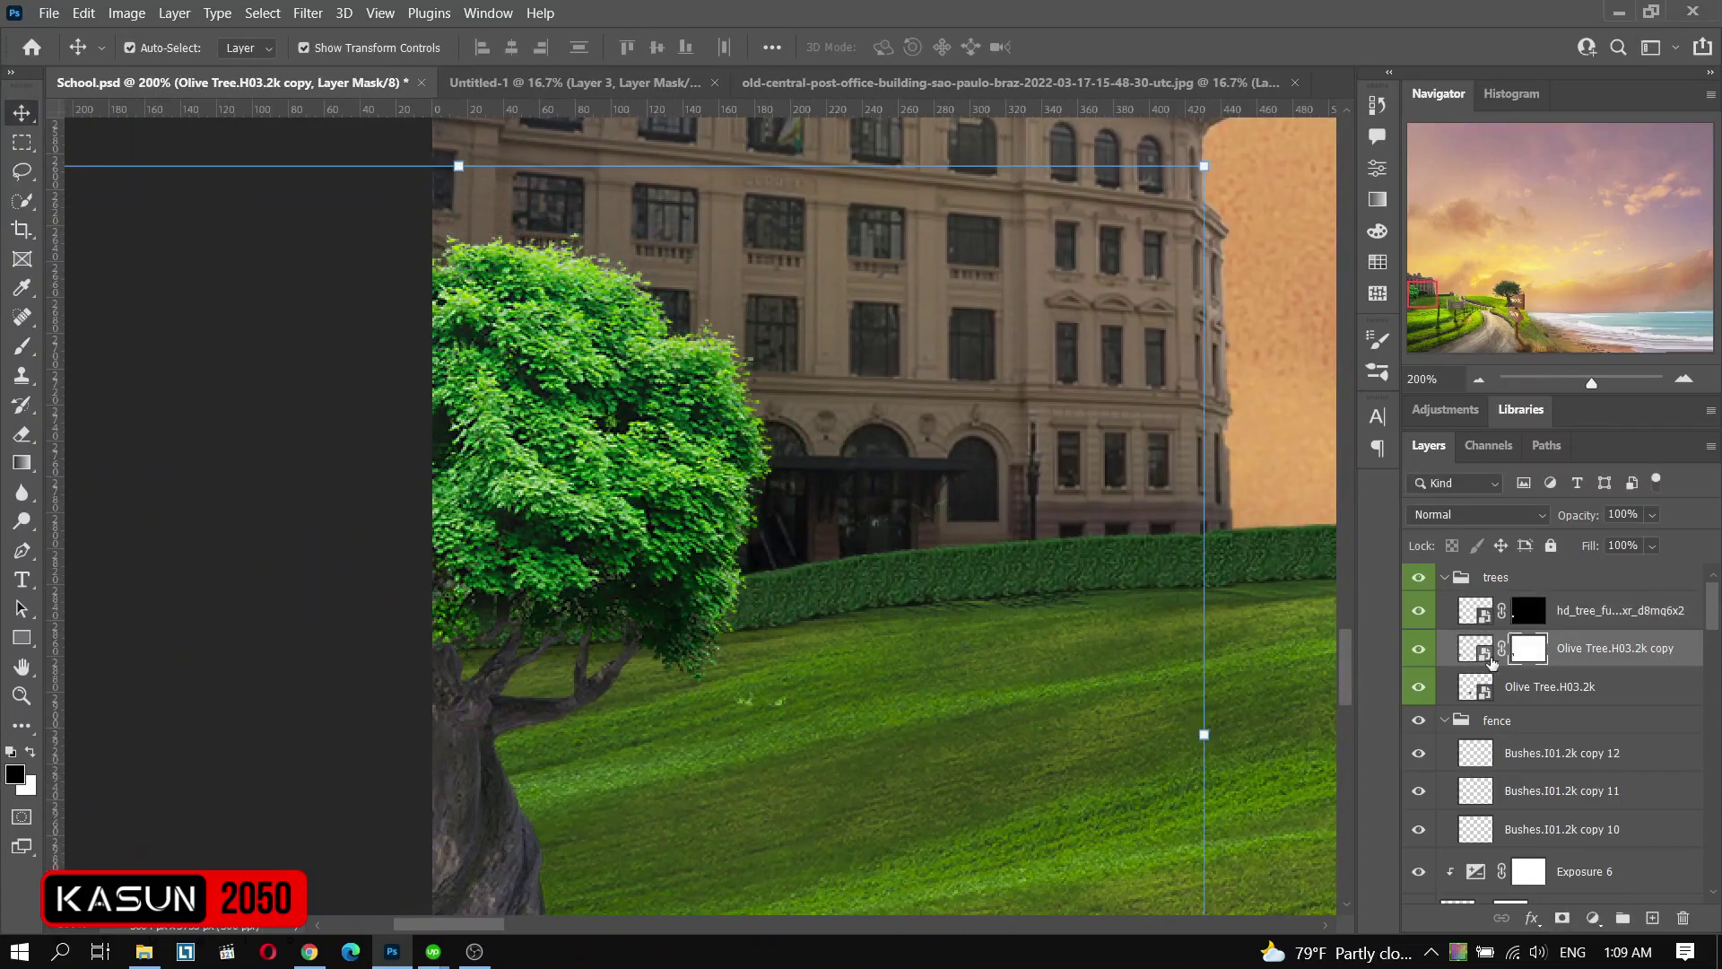
- Add a darkening Exposure adjustment clipped to the tree, above the trees group
{"action": "left_click", "coordinate": [1593, 918]}
{"action": "left_click", "coordinate": [1561, 640]}
{"action": "left_click_drag", "start_coordinate": [1164, 224], "coordinate": [1084, 224]}
{"action": "key", "text": "ctrl+alt+g"}
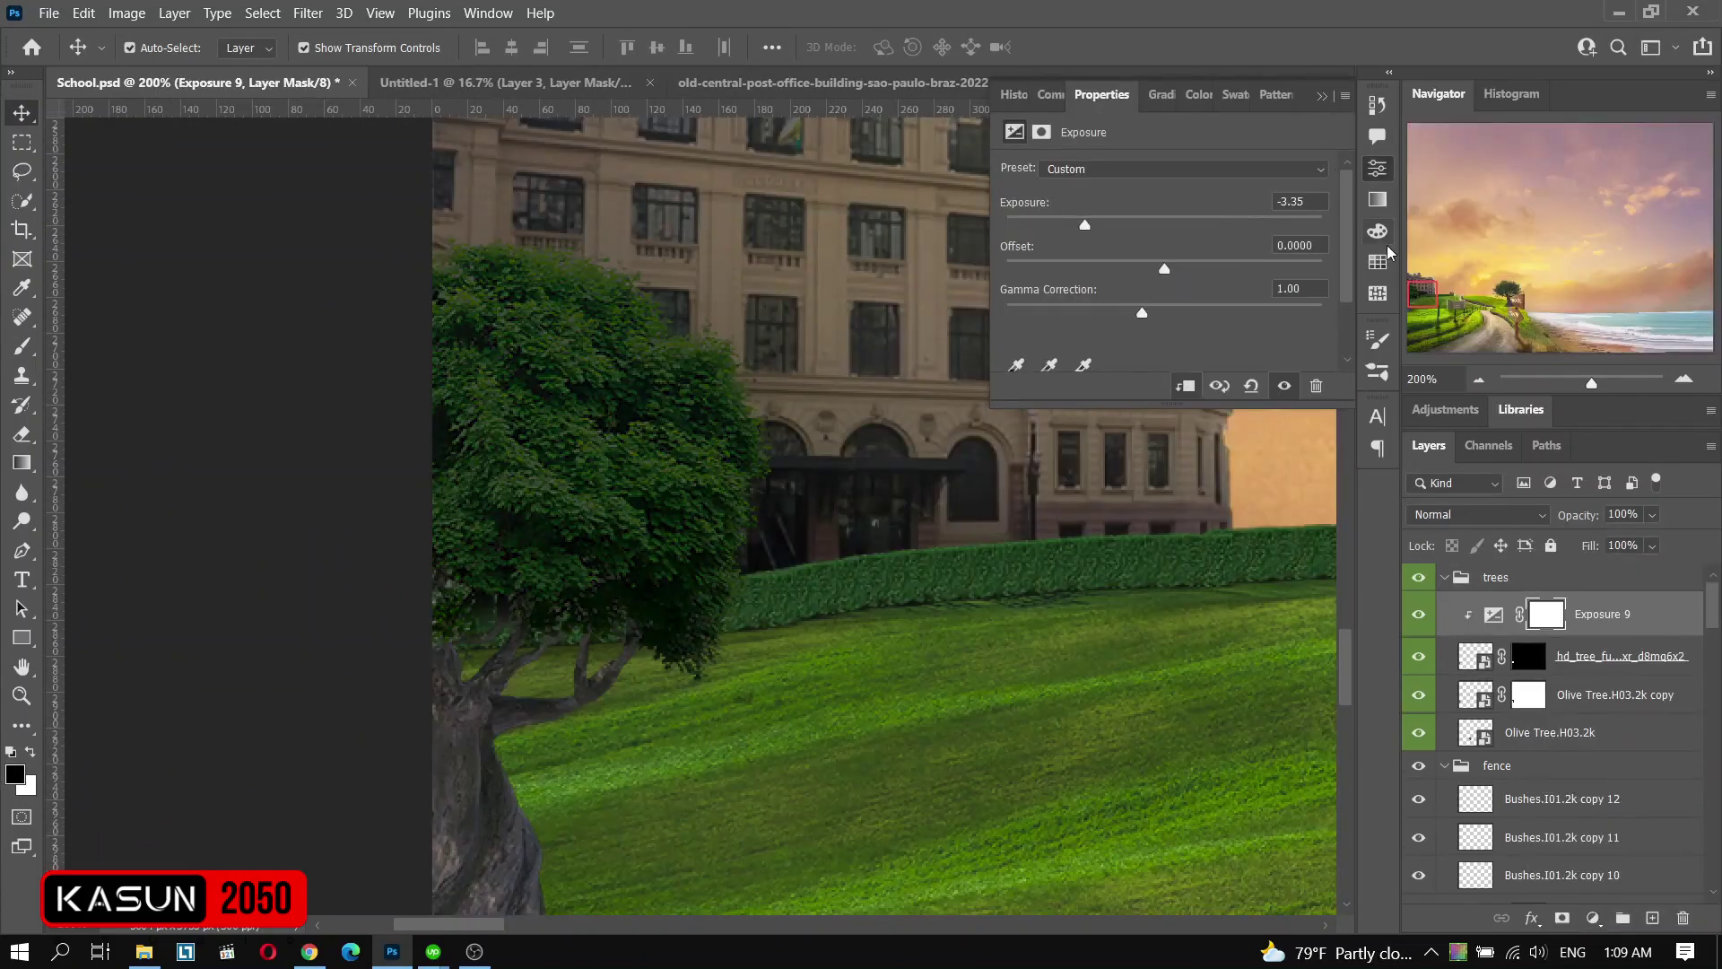
{"action": "left_click_drag", "start_coordinate": [1600, 619], "coordinate": [1596, 574]}
- Invert the Exposure mask and paint shading onto the tree's lower side
{"action": "key", "text": "ctrl+i"}
{"action": "key", "text": "b"}
{"action": "key", "text": "x"}
{"action": "left_click_drag", "start_coordinate": [502, 583], "coordinate": [628, 590]}
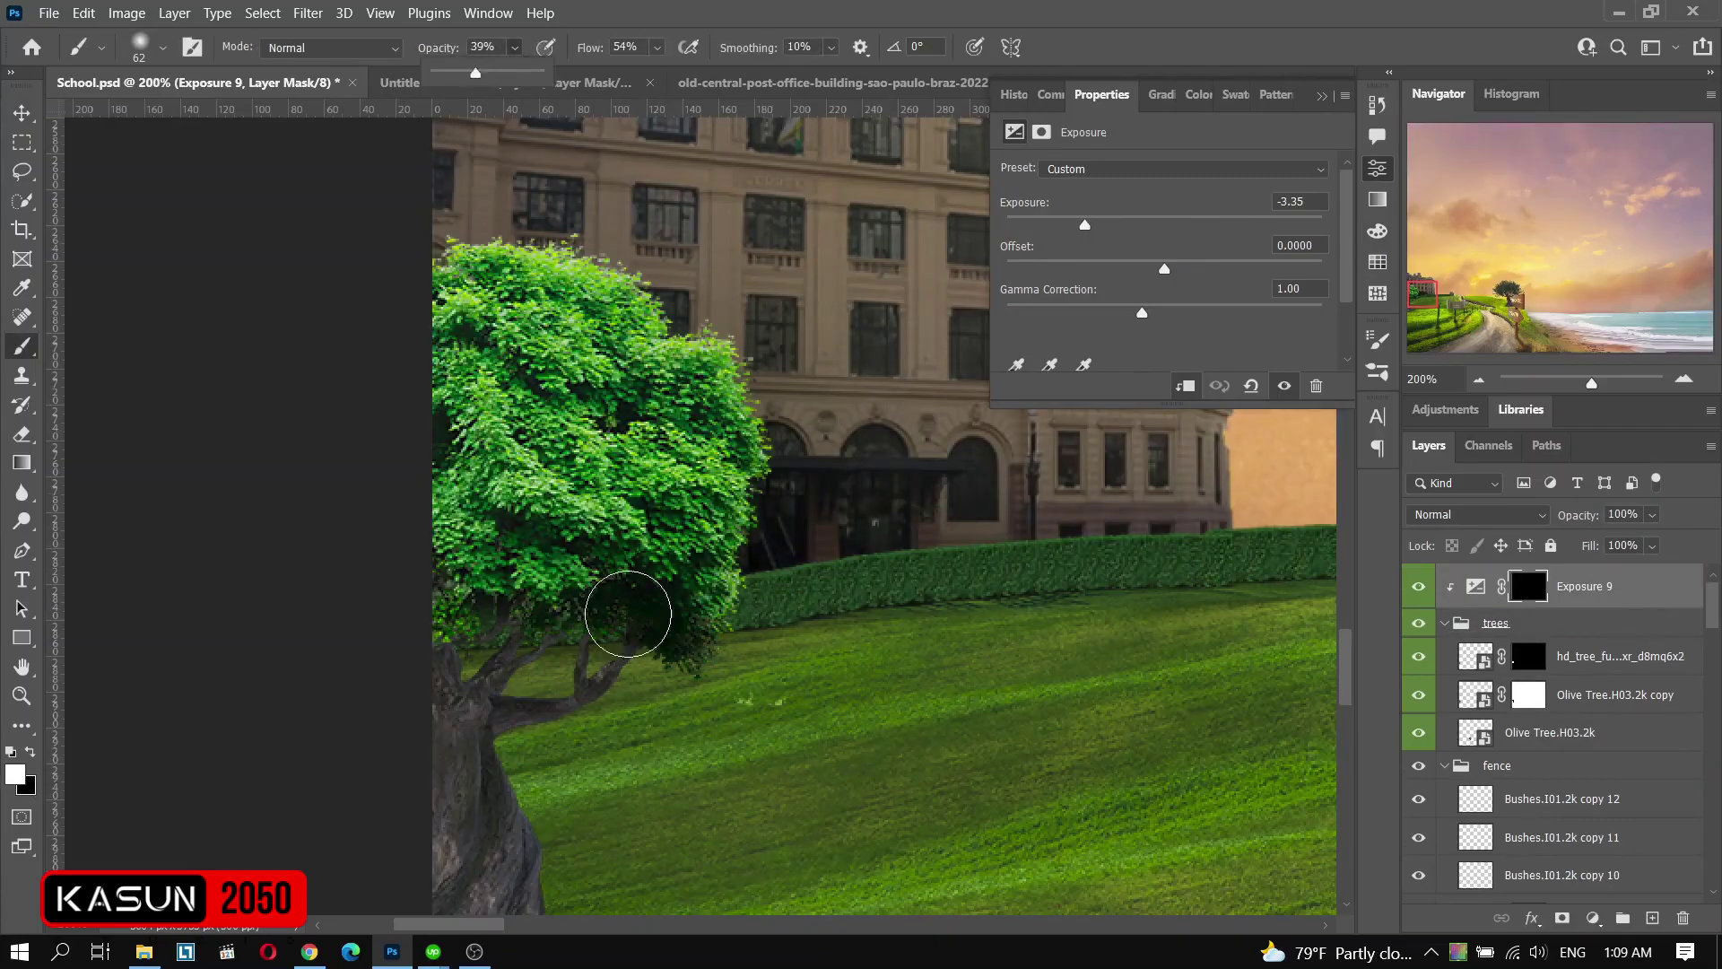
{"action": "key", "text": "bracketleft"}
{"action": "key", "text": "bracketleft"}
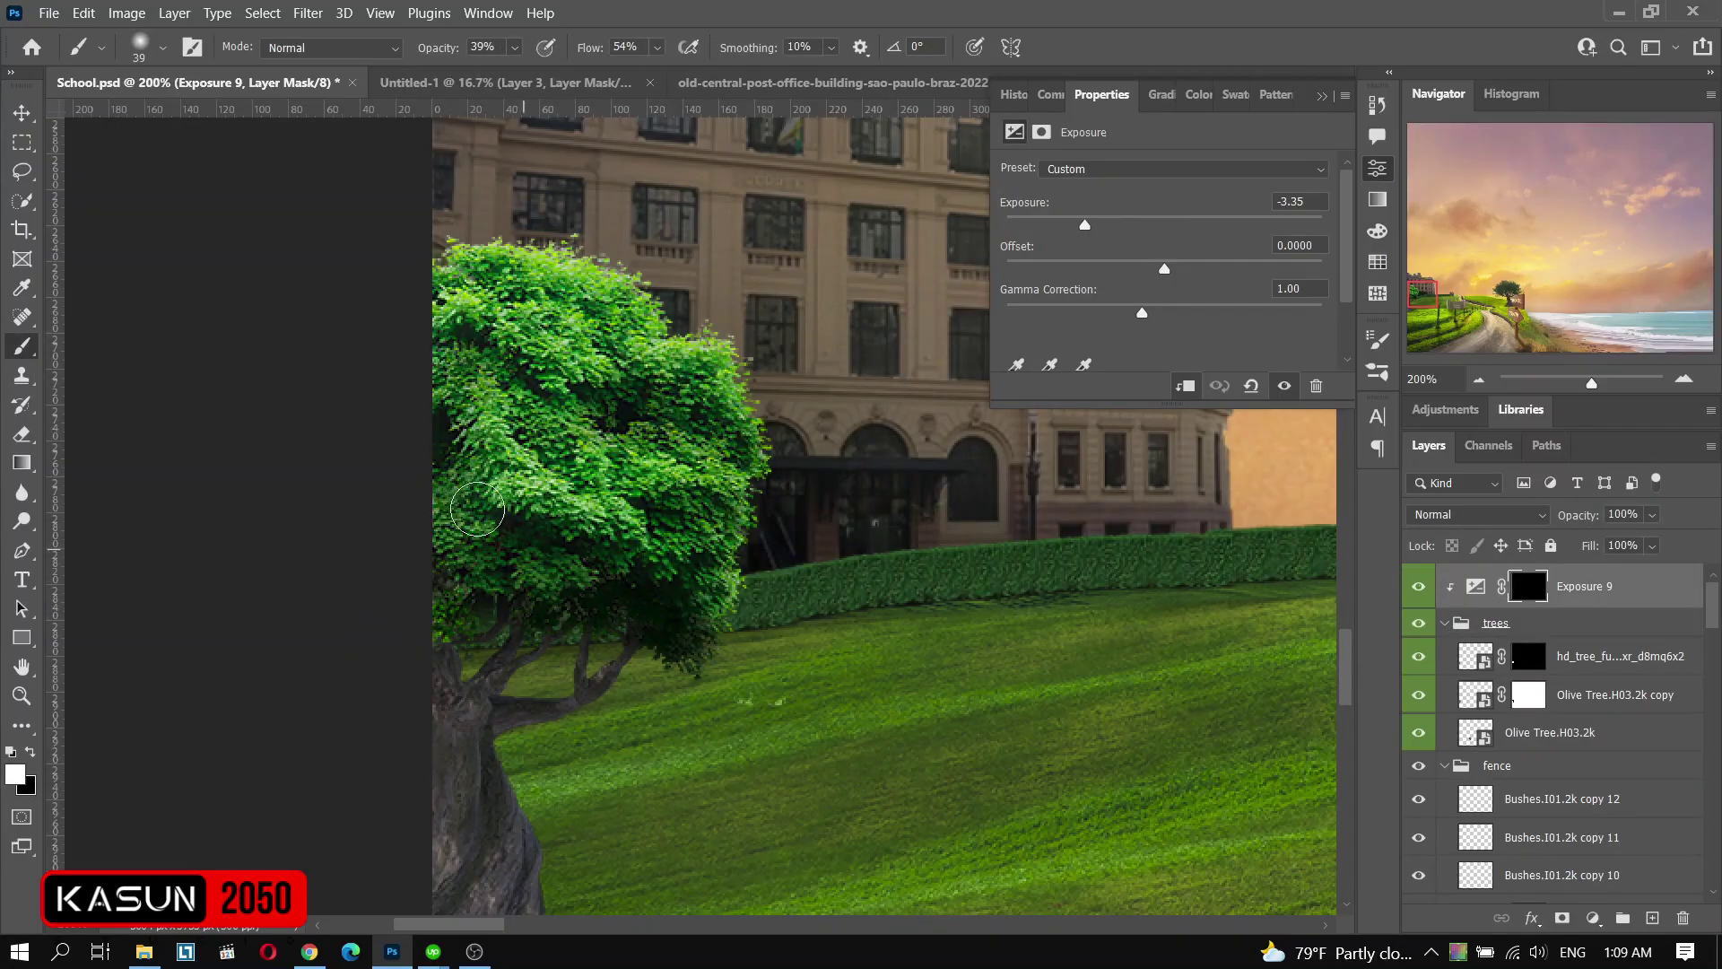
{"action": "scroll", "coordinate": [502, 610], "scroll_direction": "down", "scroll_amount": 3}
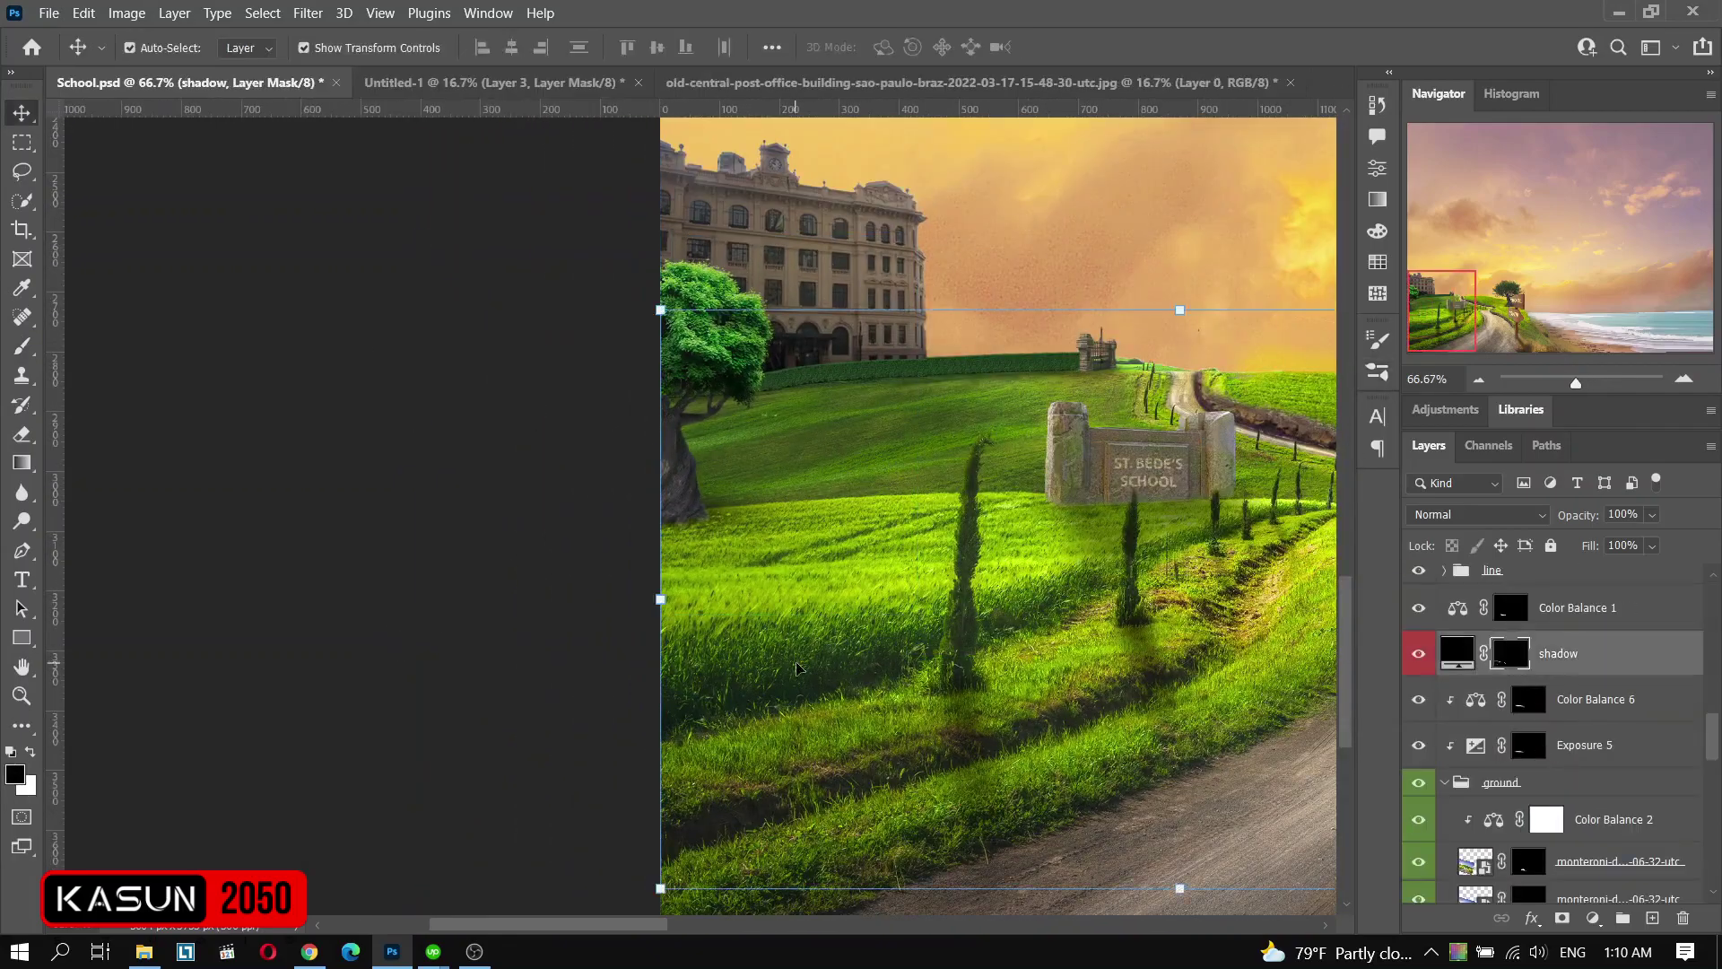
- Lower the brush opacity and swap to white for the shadow mask painting
{"action": "key", "text": "b"}
{"action": "right_click", "coordinate": [758, 528]}
{"action": "left_click_drag", "start_coordinate": [514, 47], "coordinate": [505, 78]}
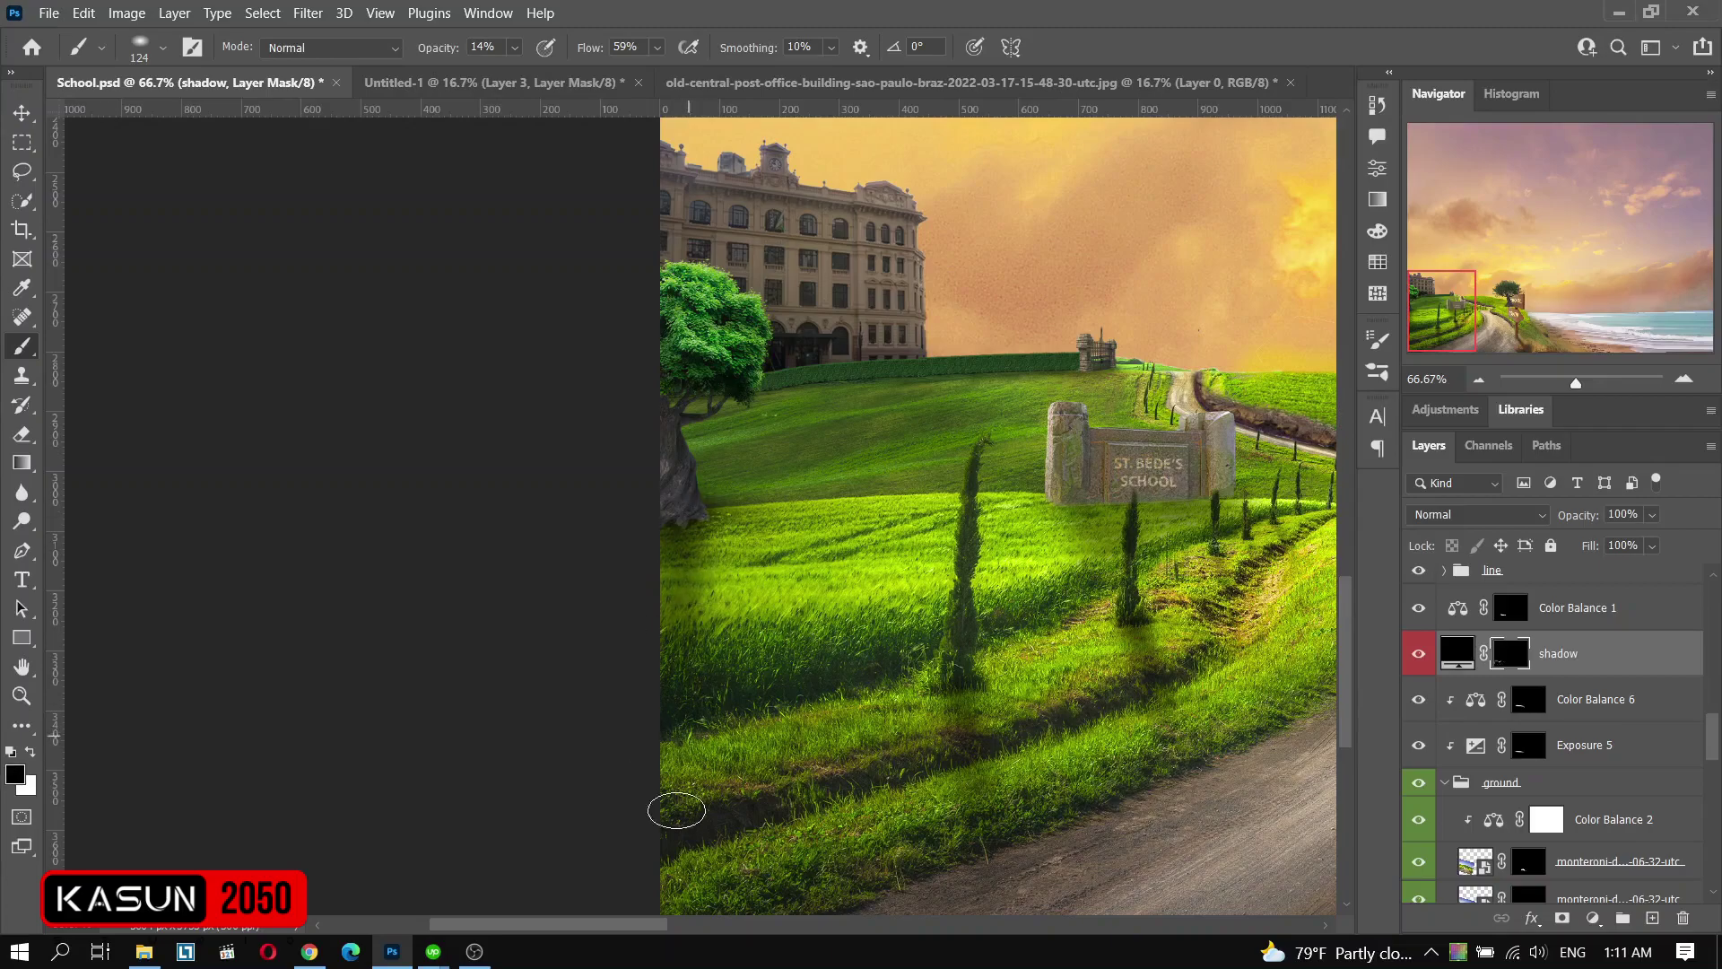
{"action": "key", "text": "ctrl+minus"}
{"action": "scroll", "coordinate": [708, 583], "scroll_direction": "right", "scroll_amount": 5}
{"action": "key", "text": "x"}
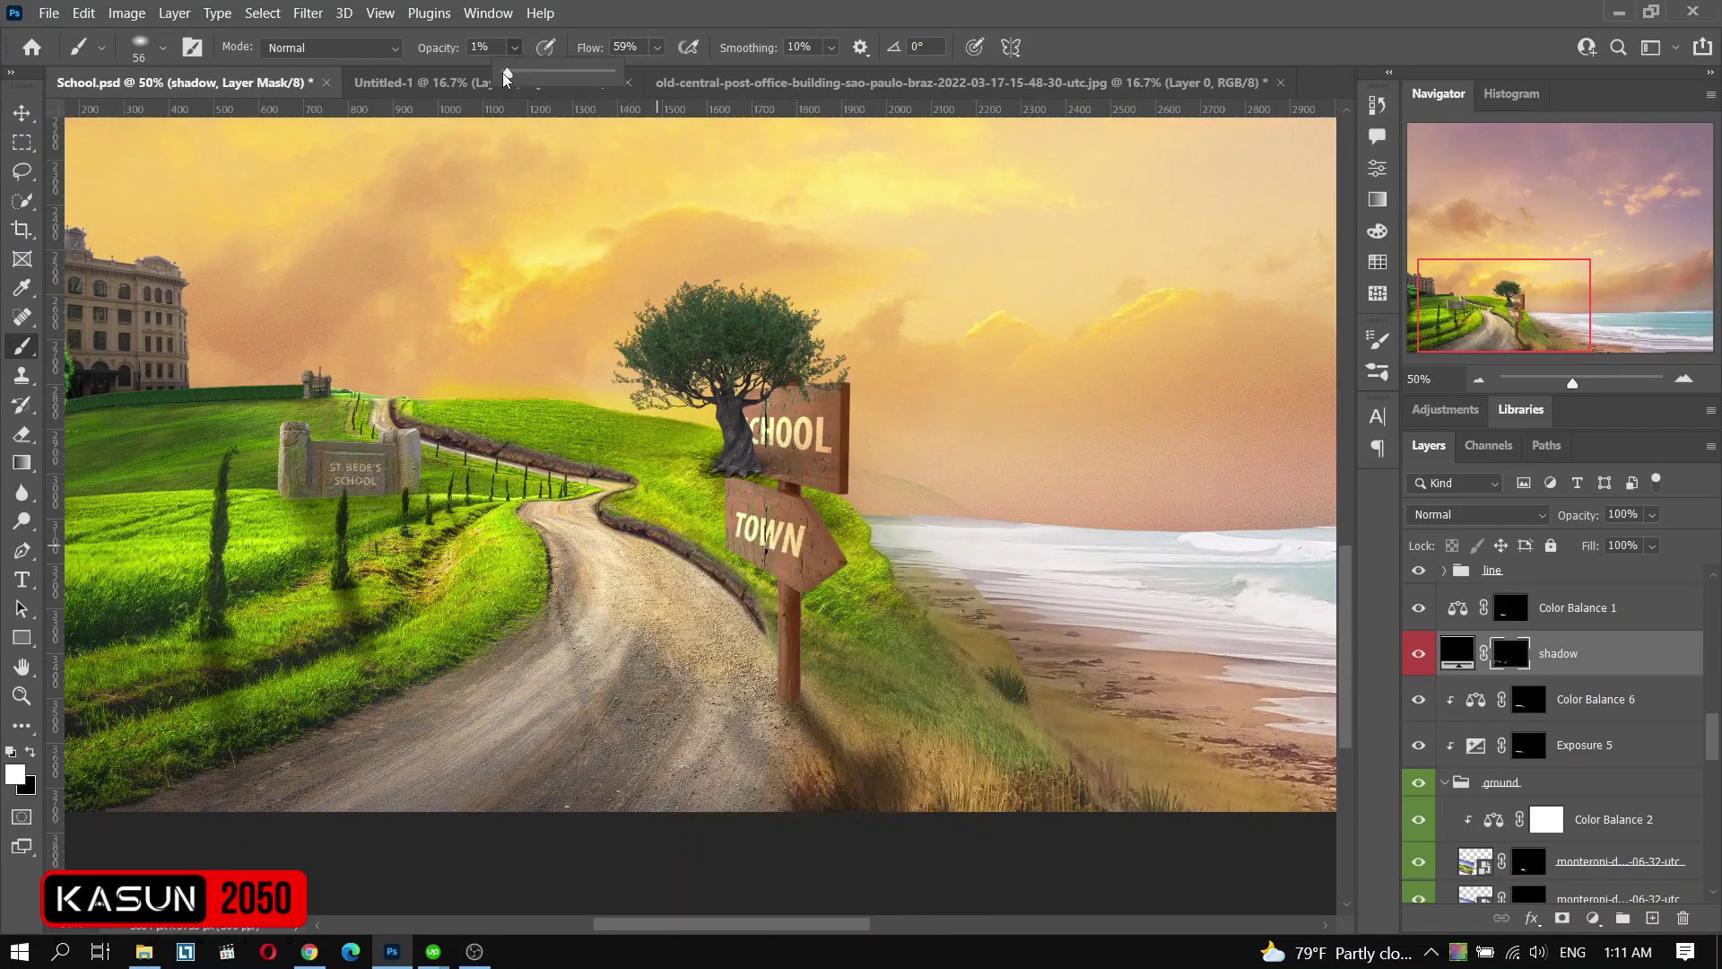
{"action": "key", "text": "v"}
- Duplicate the red-jacket boy in Untitled-1 and place him on the School.psd road
{"action": "key", "text": "ctrl+Tab"}
{"action": "left_click", "coordinate": [1516, 716]}
{"action": "key", "text": "ctrl+j"}
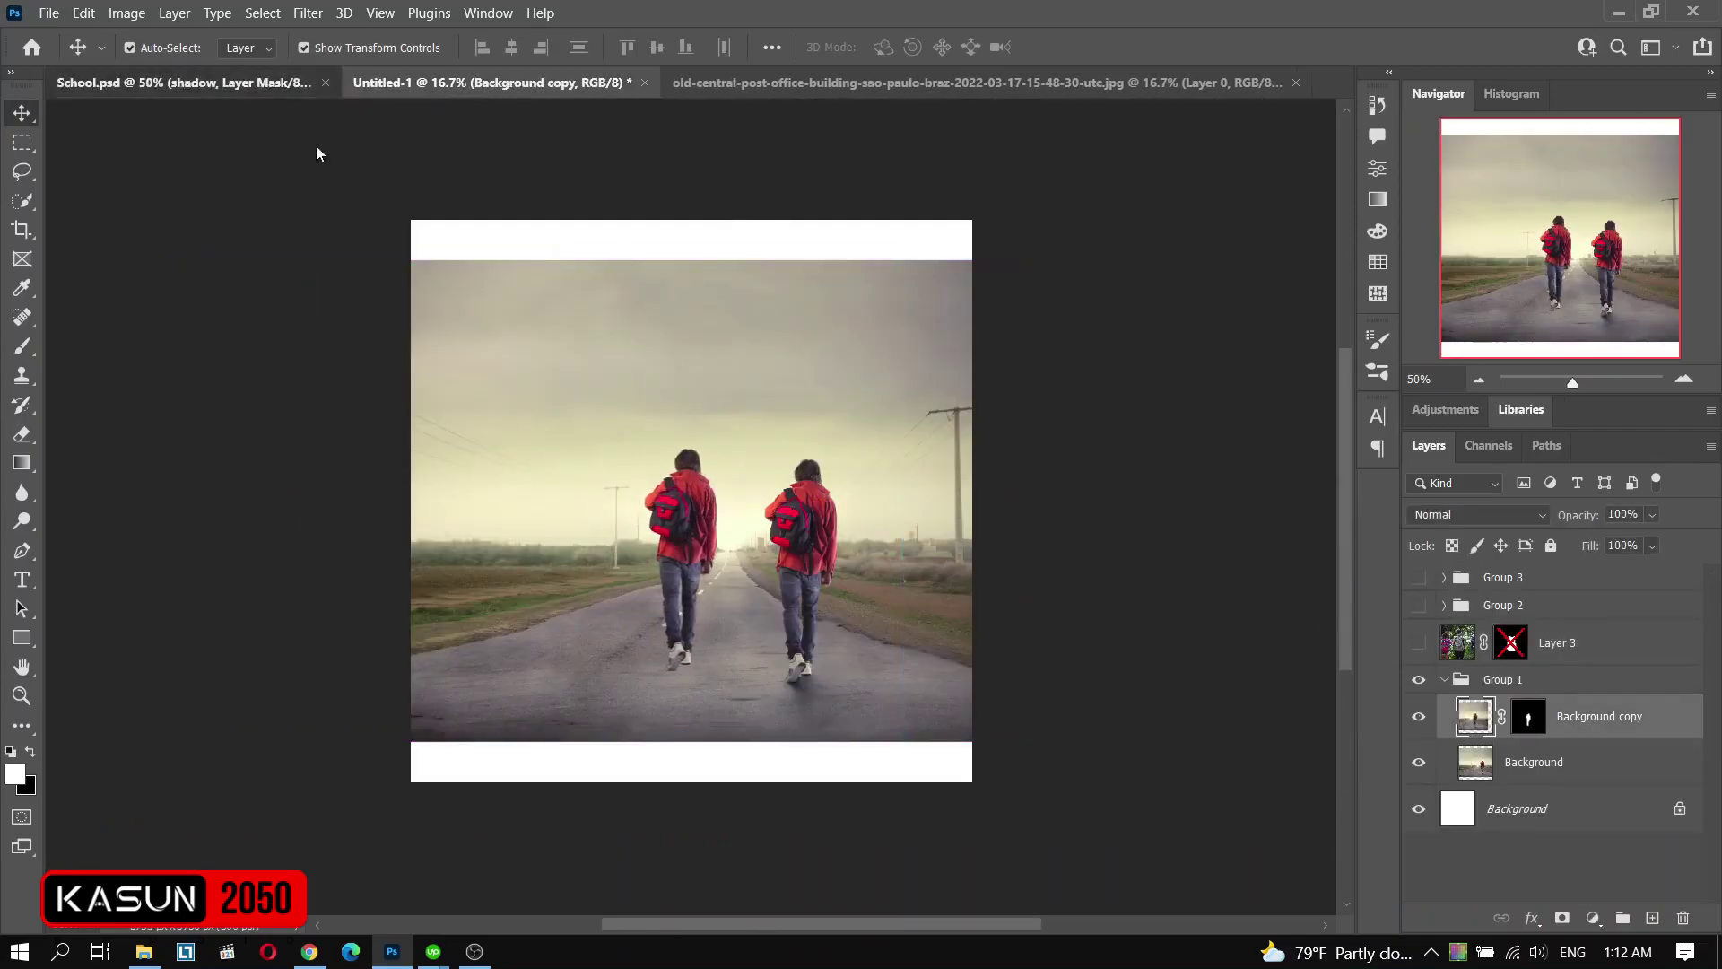
{"action": "left_click_drag", "start_coordinate": [690, 502], "coordinate": [592, 502]}
{"action": "left_click_drag", "start_coordinate": [949, 713], "coordinate": [870, 713]}
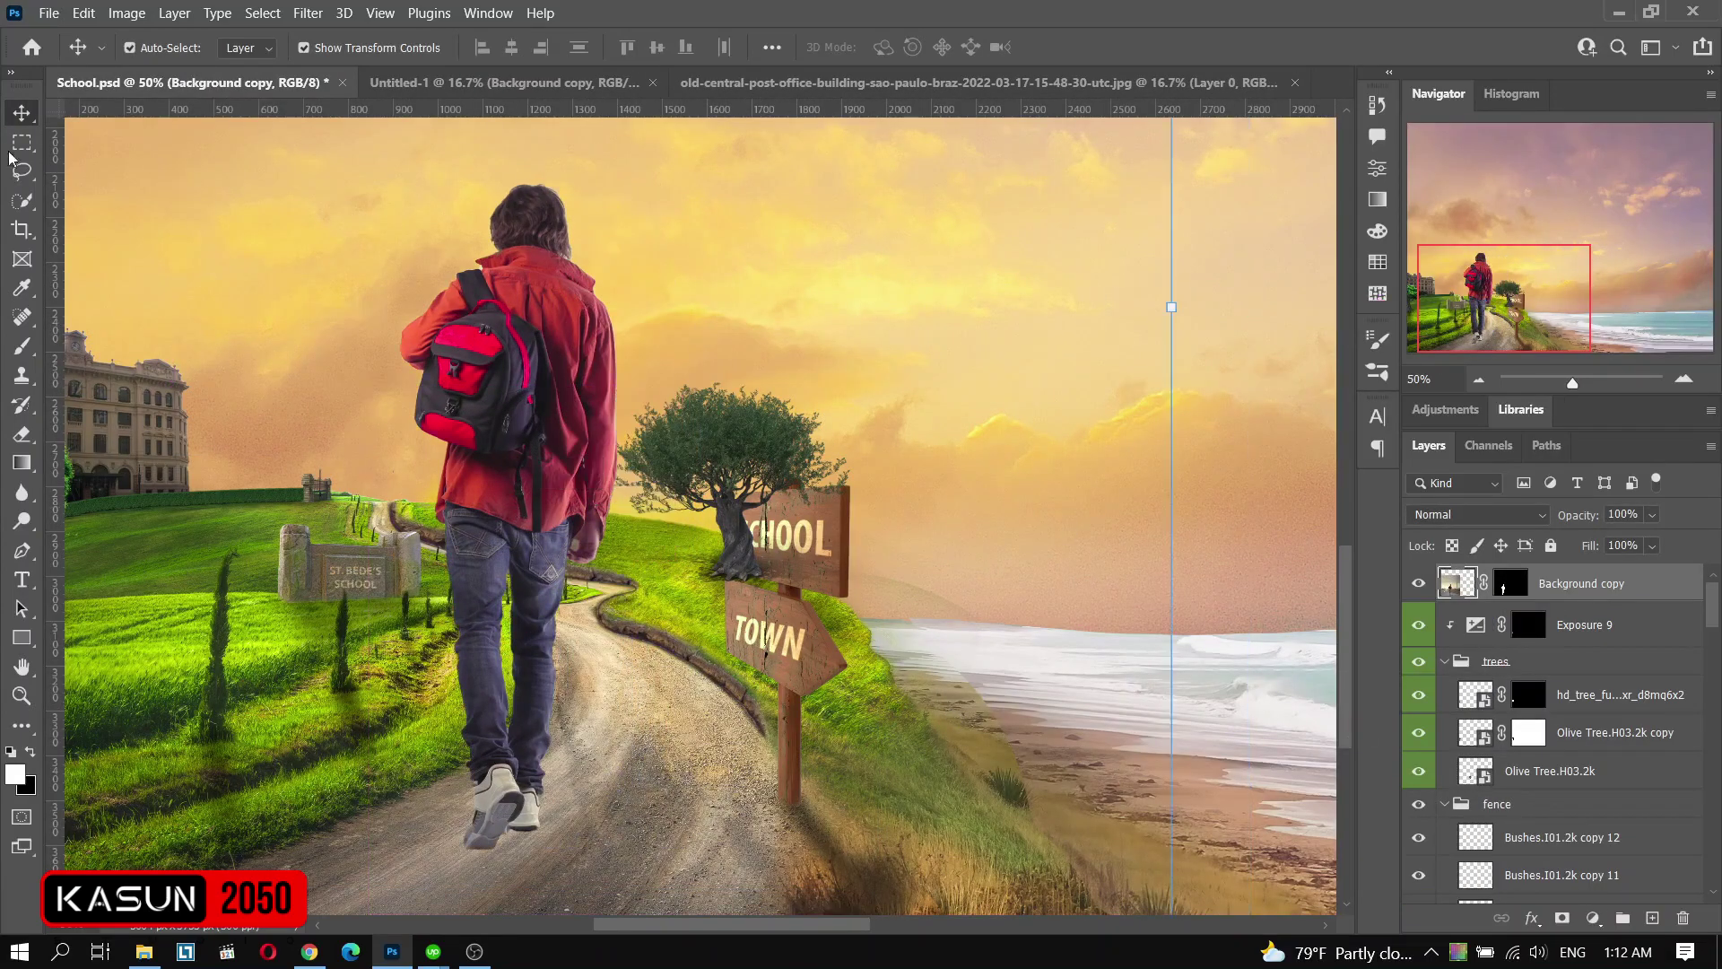
- Move the Olive Tree.H03.2k layer below the SCHOOL sign in the Layers panel
{"action": "left_click", "coordinate": [726, 430]}
{"action": "scroll", "coordinate": [1601, 808], "scroll_direction": "down", "scroll_amount": 3}
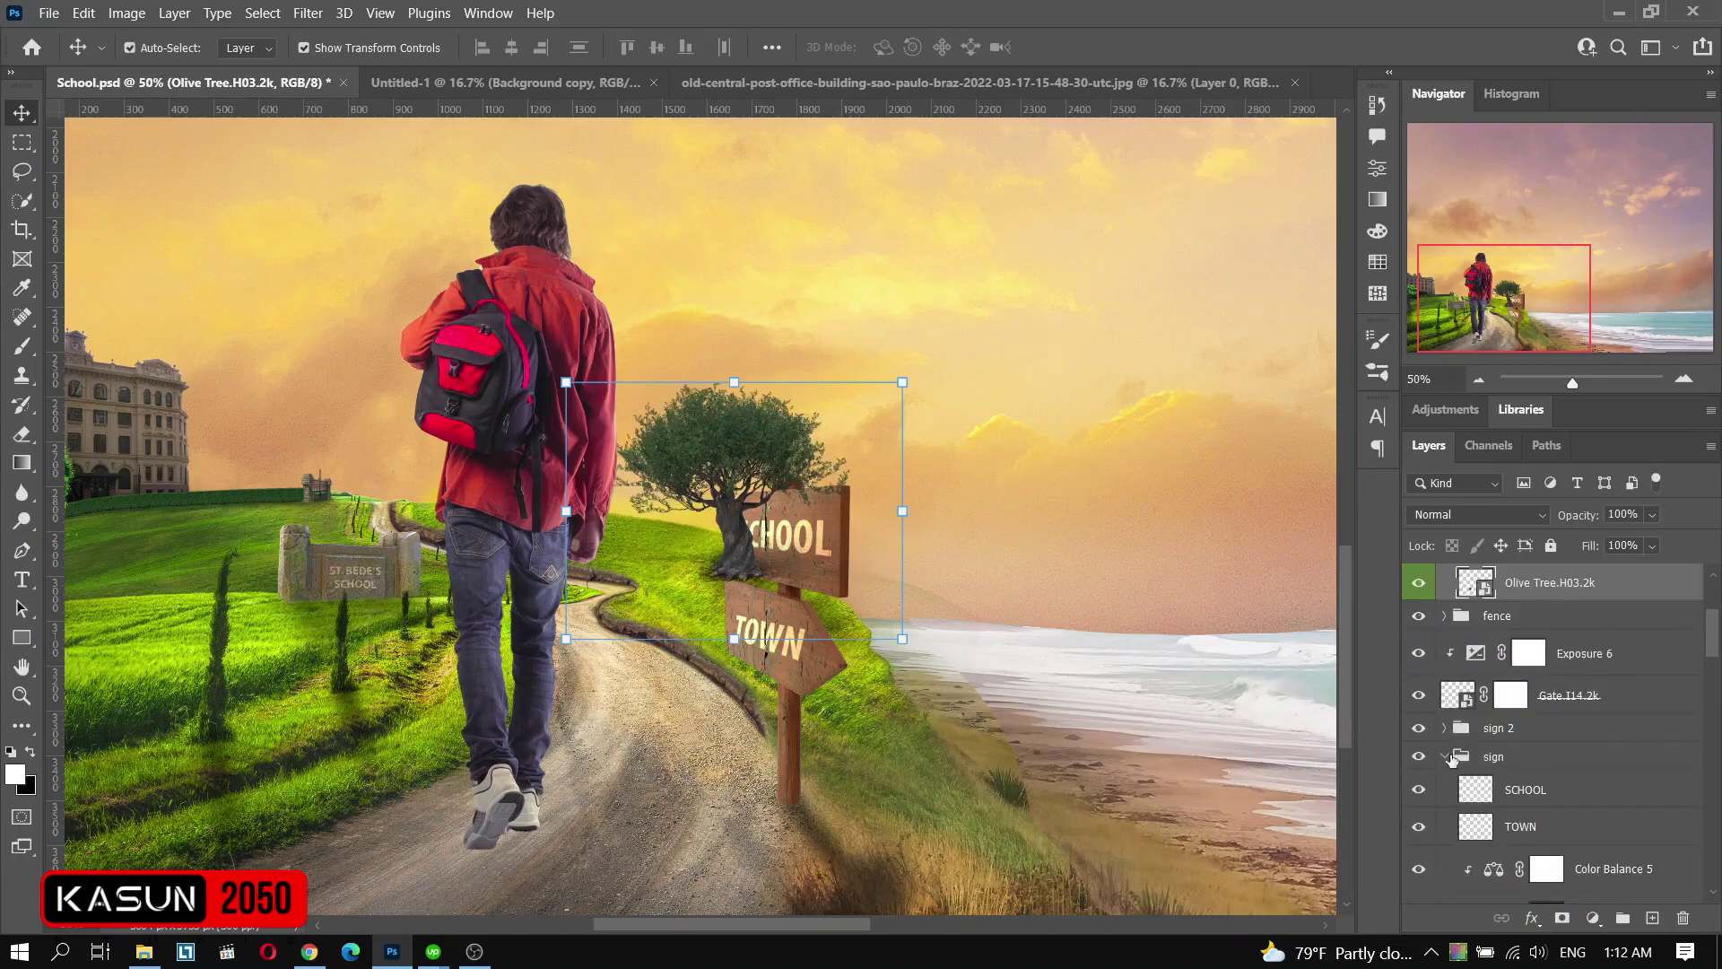
{"action": "scroll", "coordinate": [1586, 605], "scroll_direction": "down", "scroll_amount": 5}
{"action": "left_click_drag", "start_coordinate": [1585, 605], "coordinate": [1586, 611]}
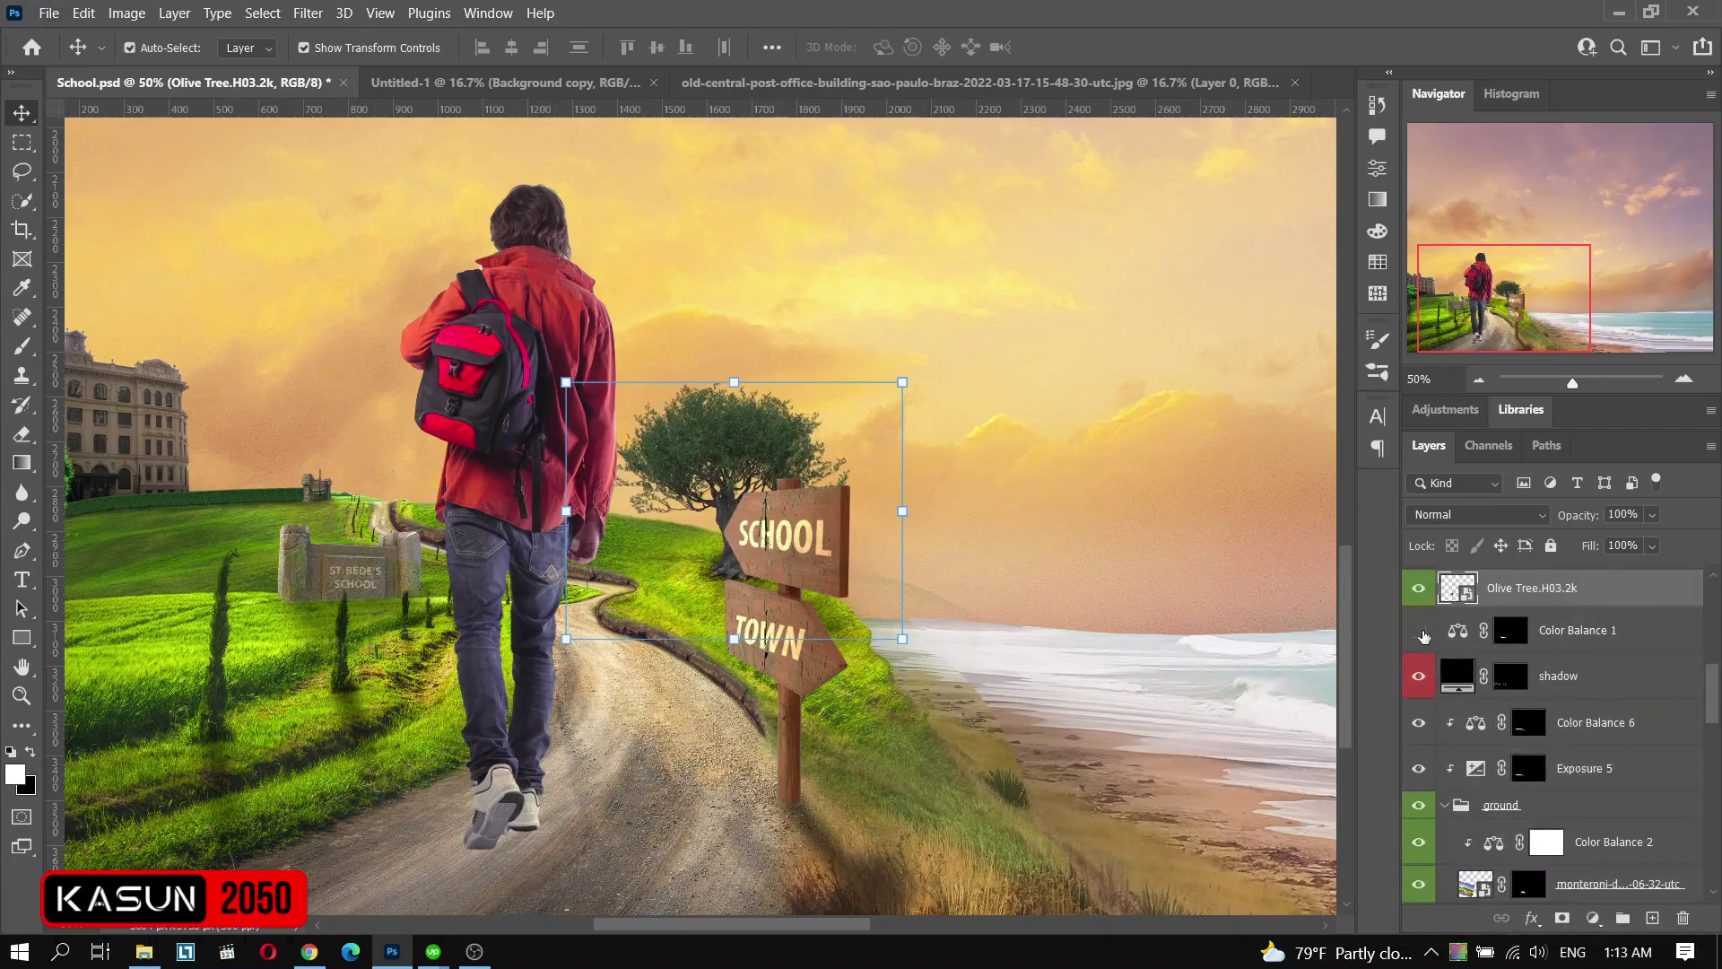
- Add a -0.93 Exposure clipped to the olive tree with an inverted mask
{"action": "left_click", "coordinate": [1592, 917]}
{"action": "left_click", "coordinate": [1579, 700]}
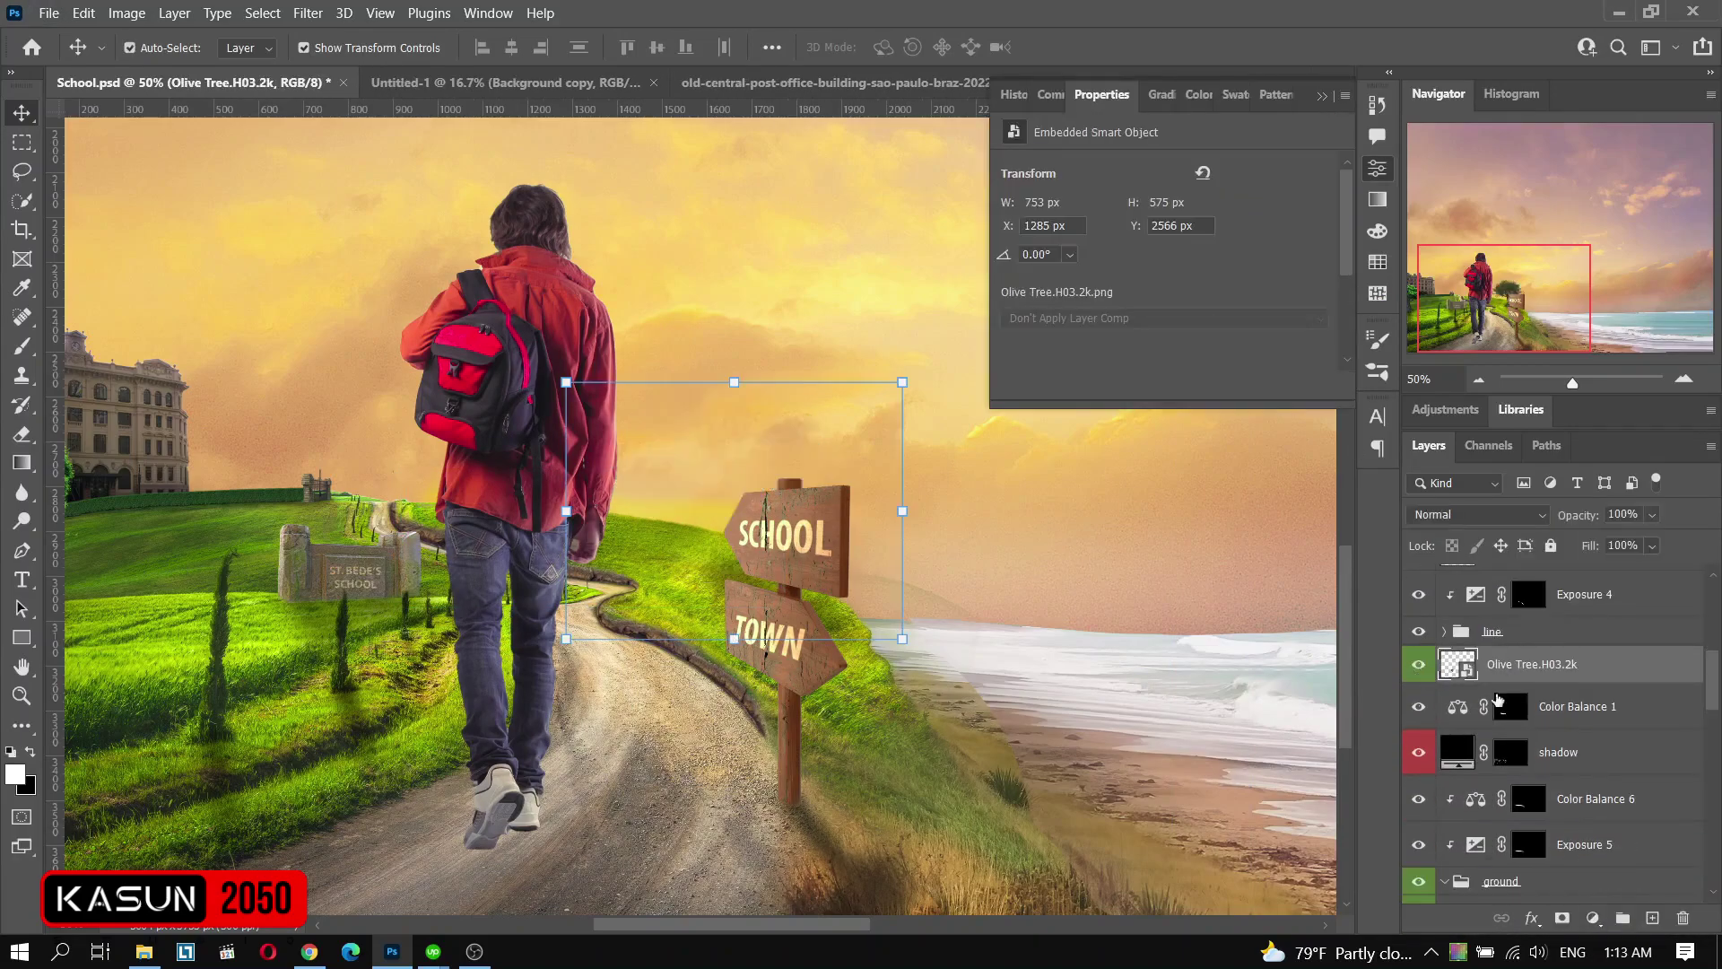
{"action": "left_click_drag", "start_coordinate": [1164, 218], "coordinate": [1142, 225]}
{"action": "key", "text": "ctrl+alt+g"}
{"action": "key", "text": "ctrl+i"}
{"action": "key", "text": "b"}
- Enlarge the brush and set the painting opacity to 42 percent
{"action": "scroll", "coordinate": [717, 525], "scroll_direction": "up", "scroll_amount": 1}
{"action": "scroll", "coordinate": [717, 525], "scroll_direction": "up", "scroll_amount": 1}
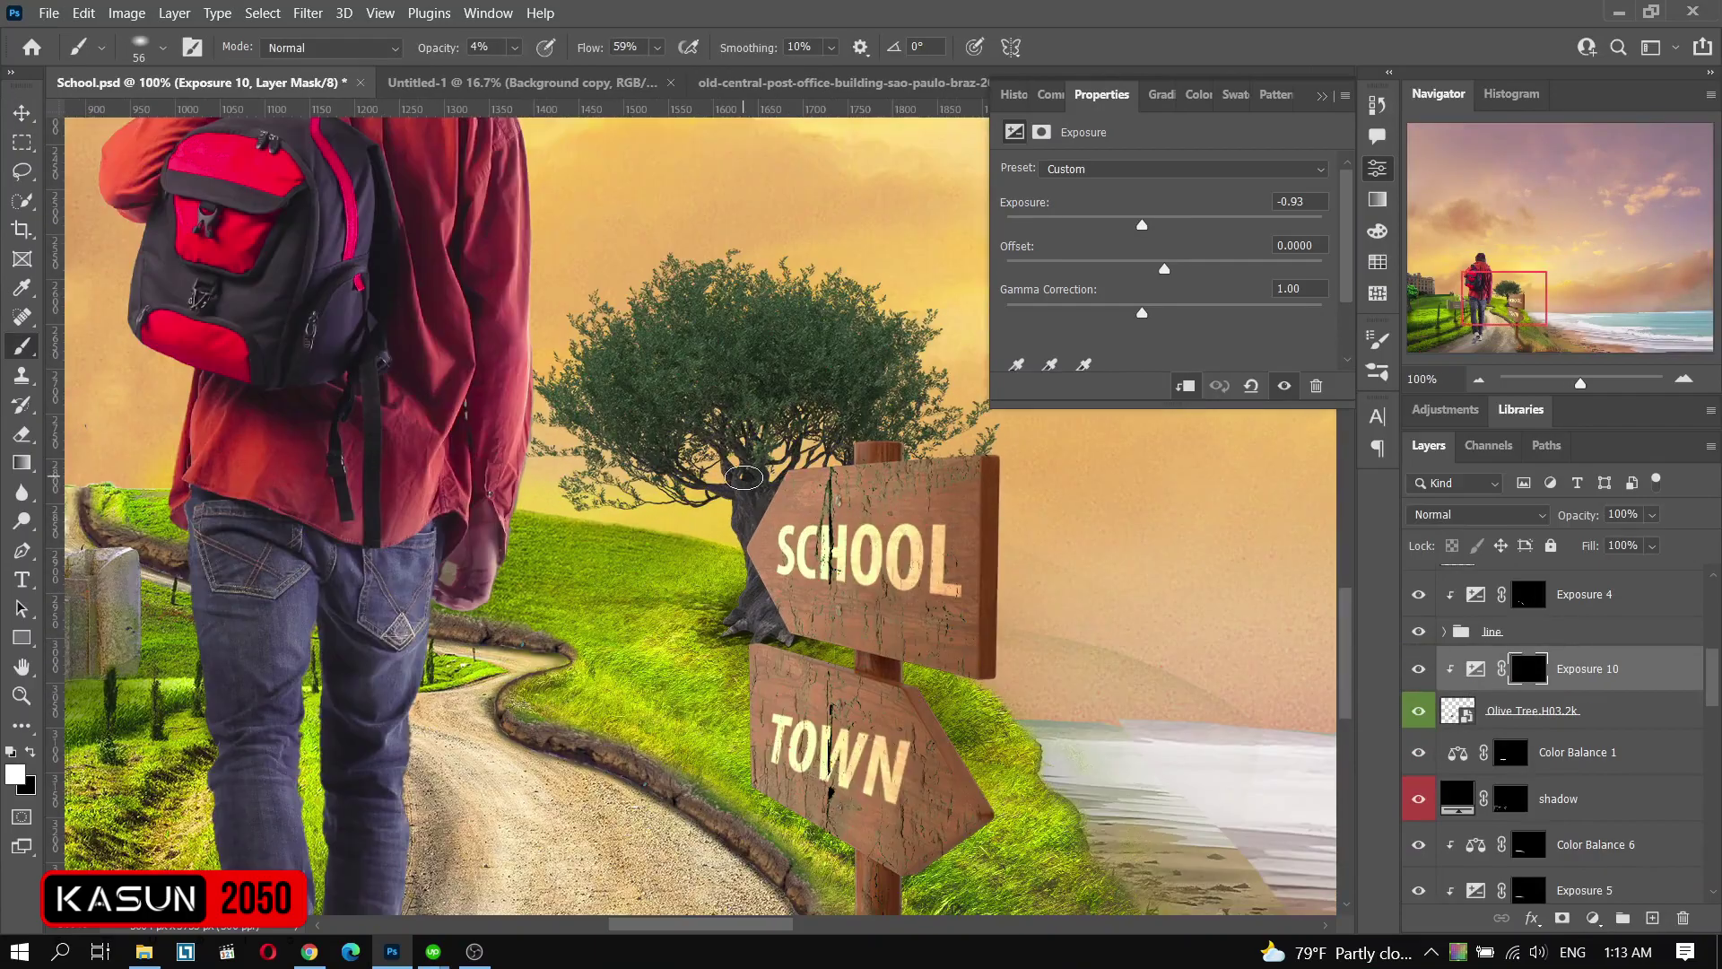
{"action": "right_click", "coordinate": [717, 524]}
{"action": "key", "text": "Escape"}
{"action": "right_click", "coordinate": [867, 394]}
{"action": "key", "text": "Return"}
{"action": "key", "text": "4"}
{"action": "key", "text": "2"}
{"action": "key", "text": "ctrl+minus"}
- Add a +1.02 brightening Exposure on the olive tree with an inverted mask
{"action": "left_click", "coordinate": [1593, 917]}
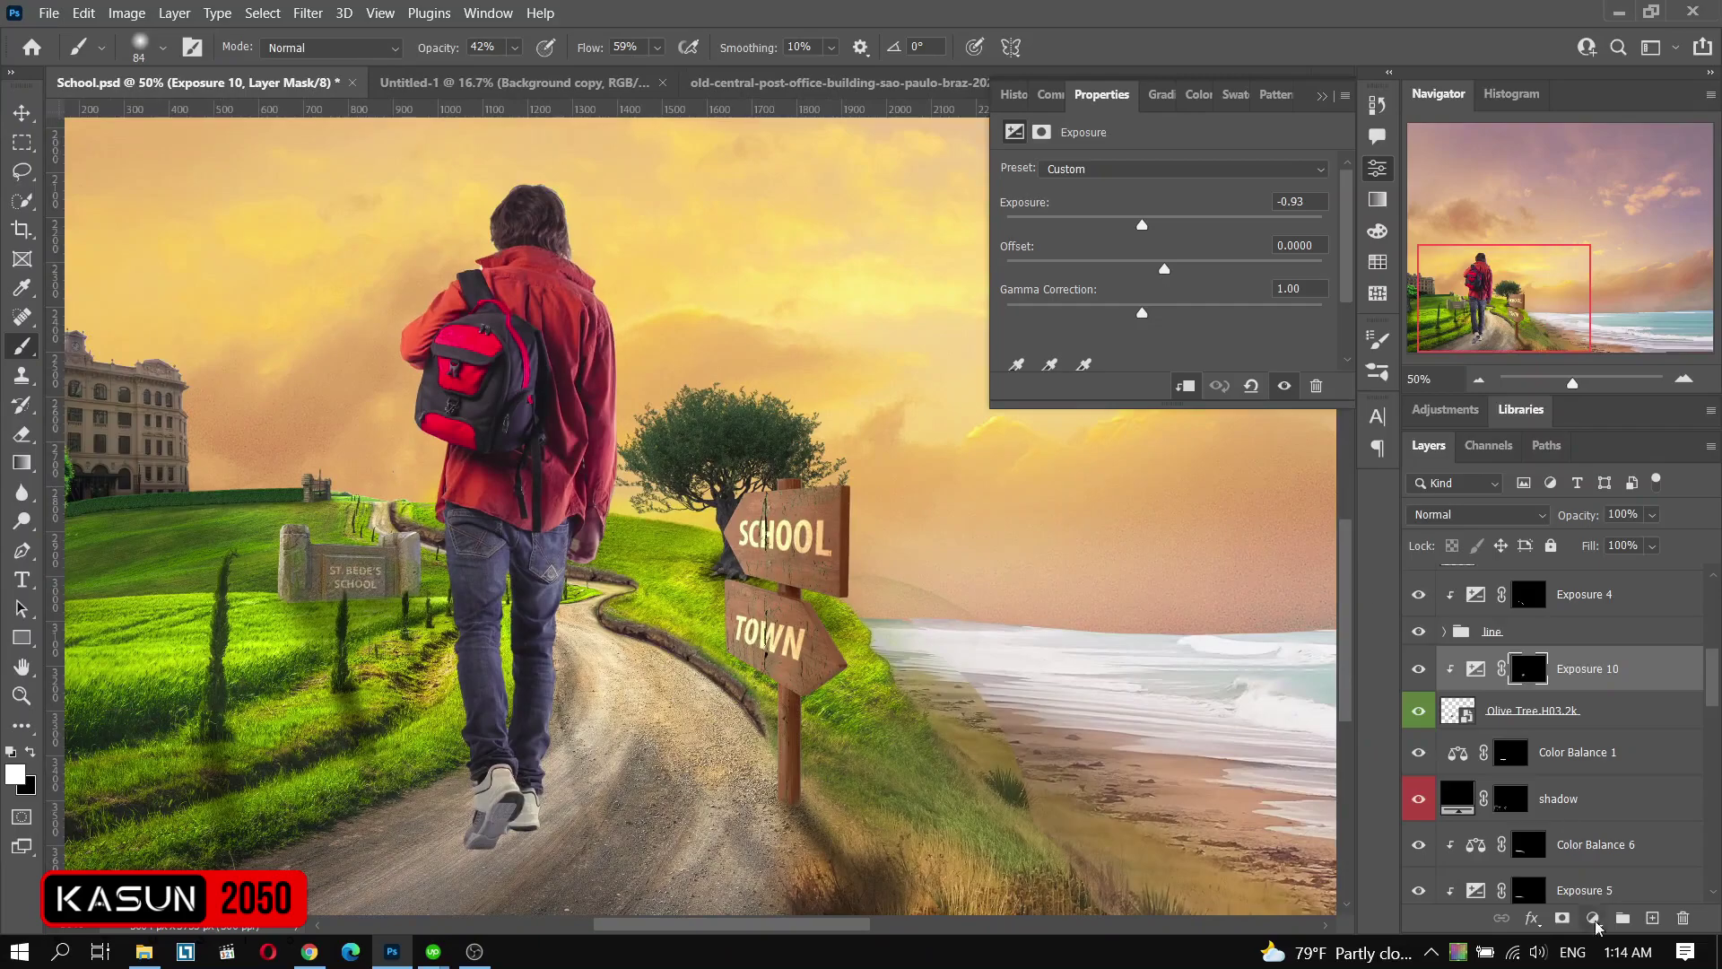
{"action": "left_click", "coordinate": [1579, 700]}
{"action": "left_click", "coordinate": [1184, 386]}
{"action": "left_click_drag", "start_coordinate": [1164, 225], "coordinate": [1188, 225]}
{"action": "key", "text": "ctrl+plus"}
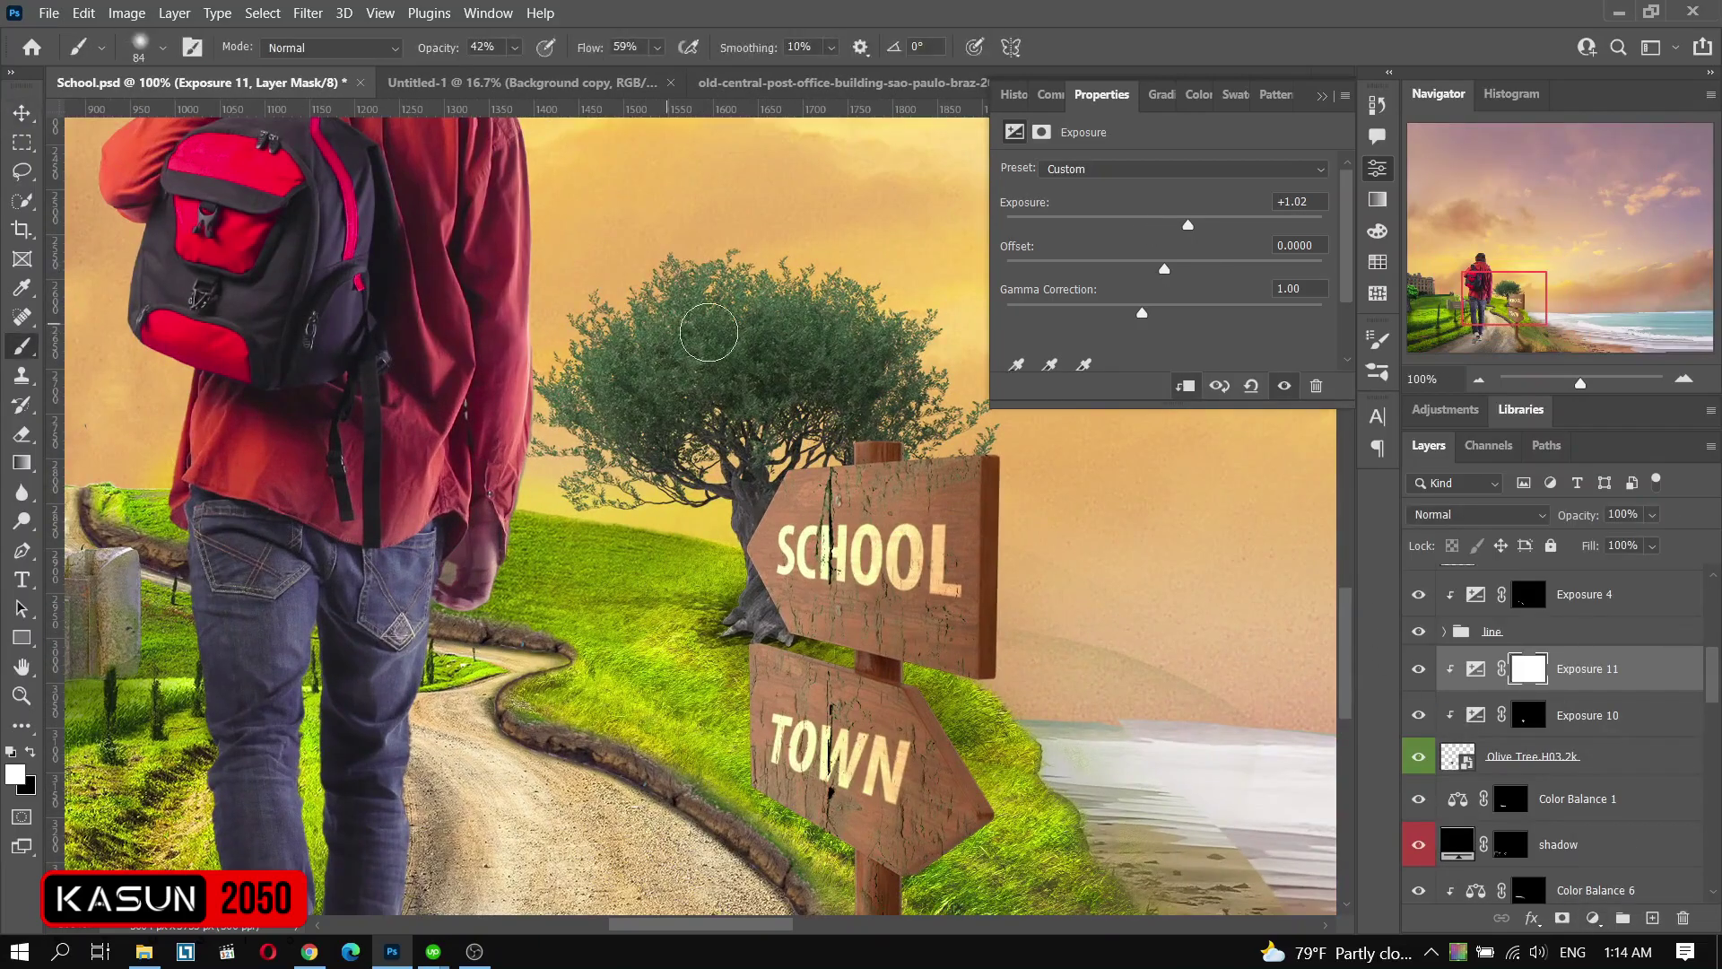
{"action": "key", "text": "ctrl+i"}
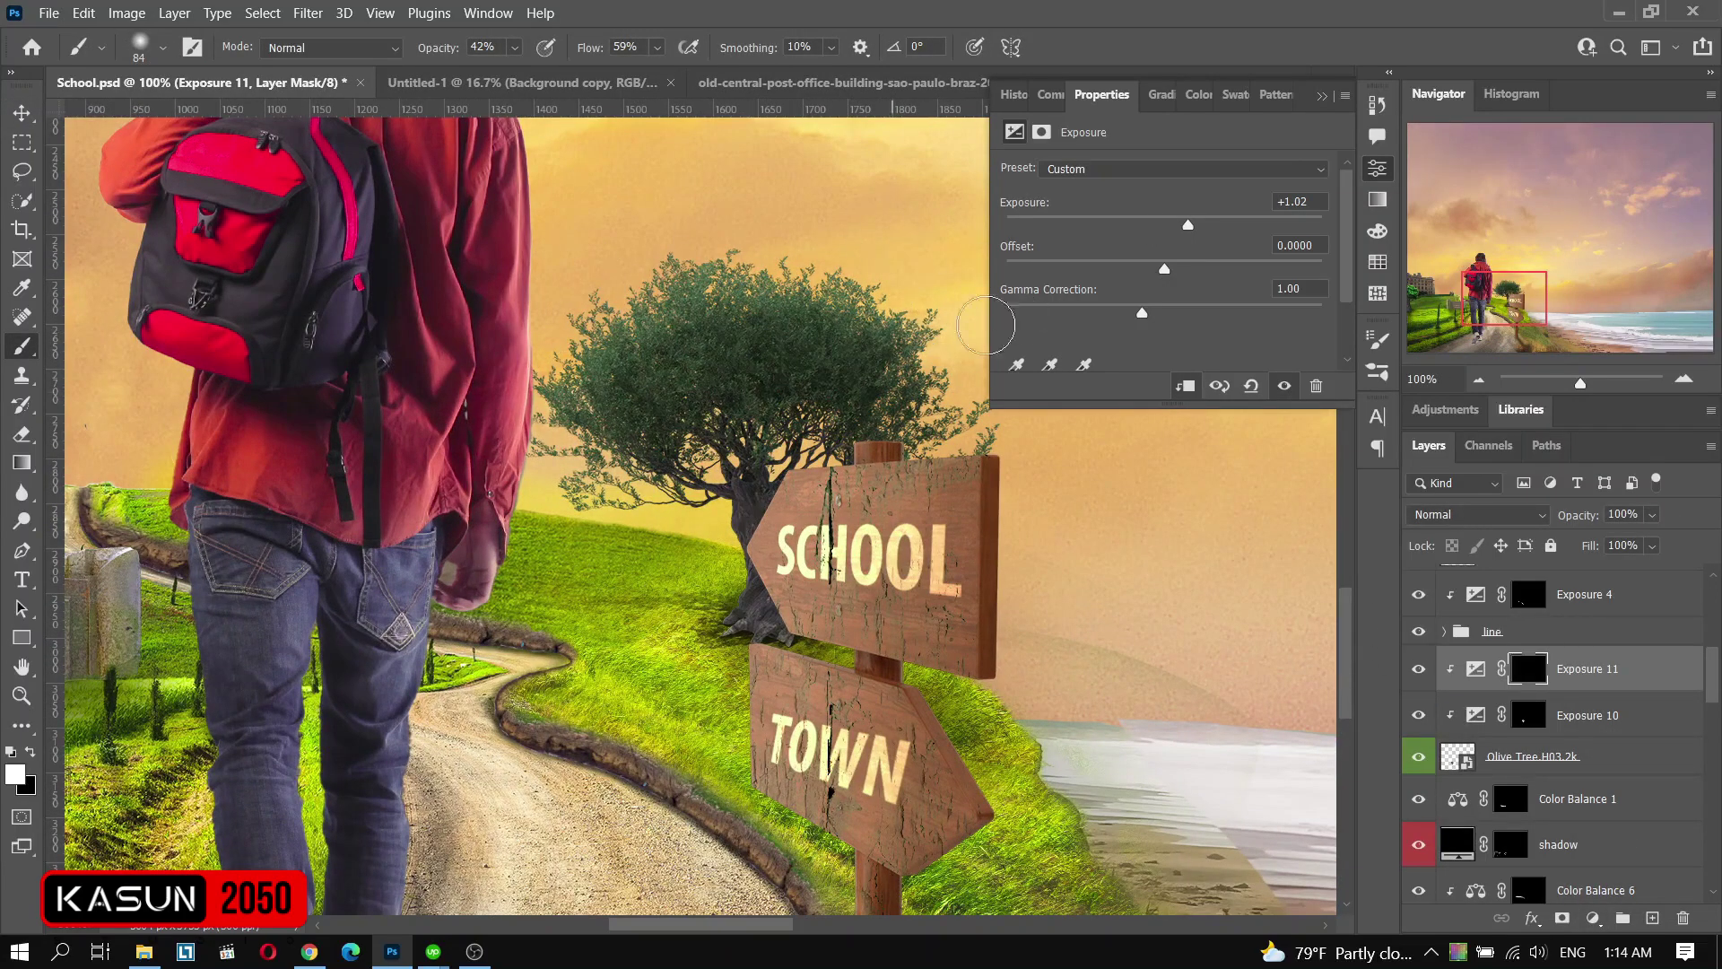
{"action": "key", "text": "alt+bracketleft"}
{"action": "key", "text": "x"}
{"action": "key", "text": "ctrl+minus"}
{"action": "key", "text": "ctrl+minus"}
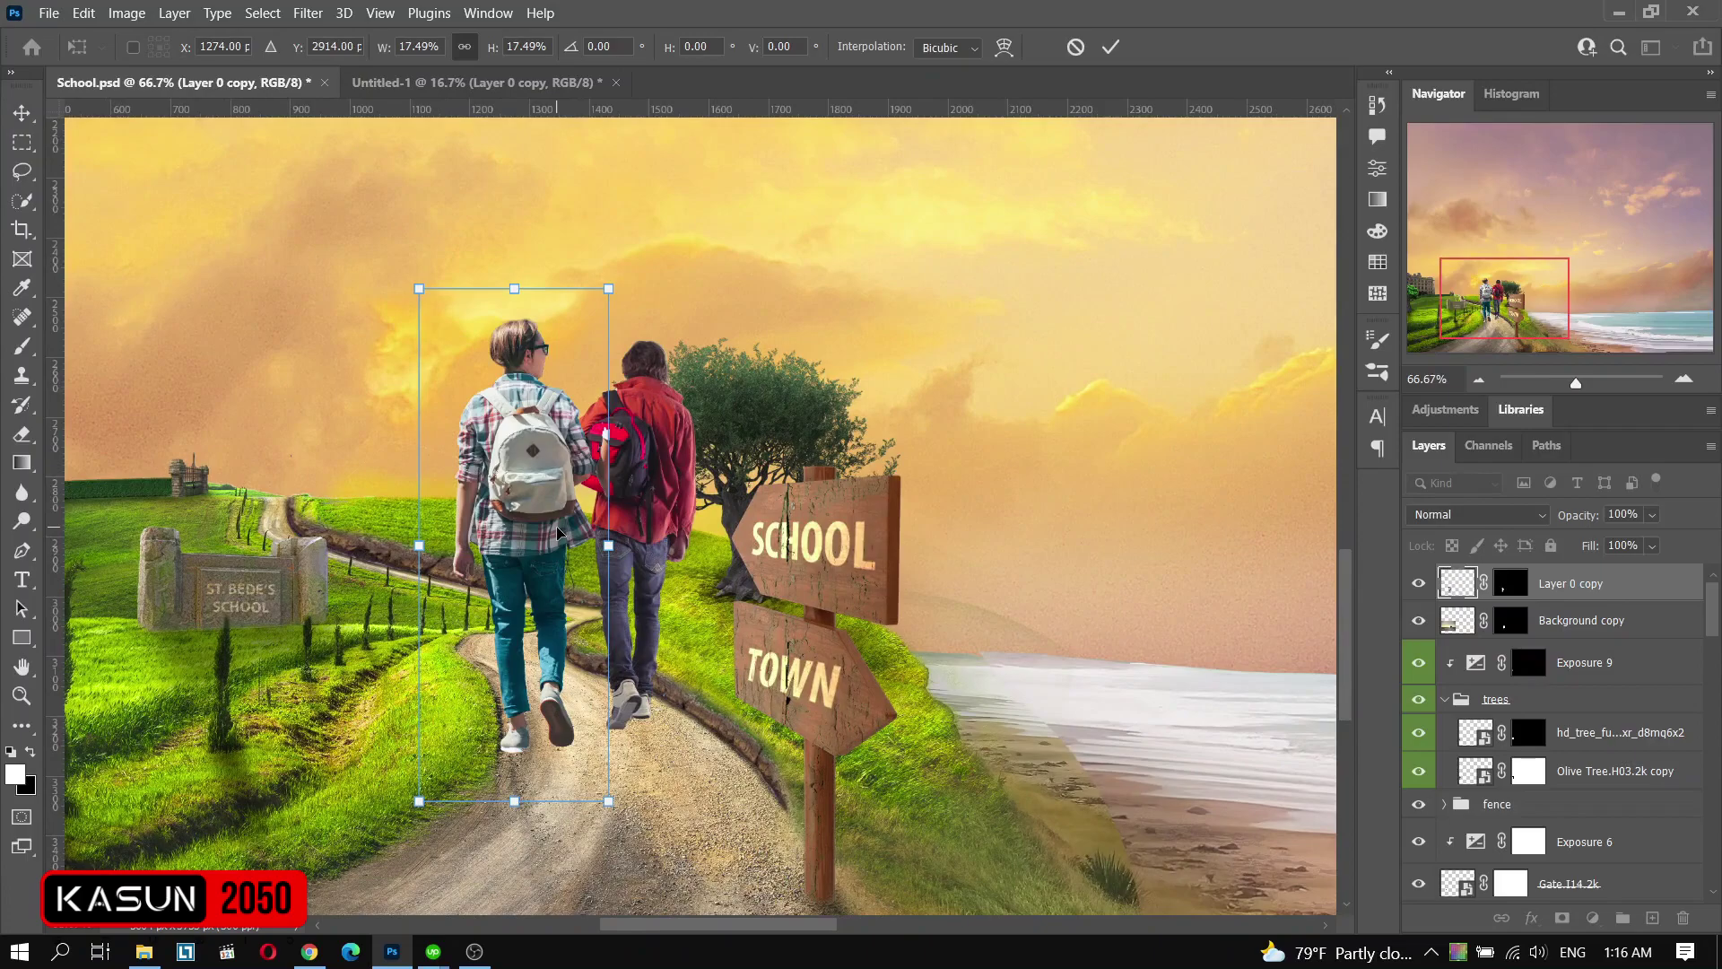
- Shrink the girl to match the boy and move the boy further up the road
{"action": "left_click_drag", "start_coordinate": [514, 289], "coordinate": [514, 403]}
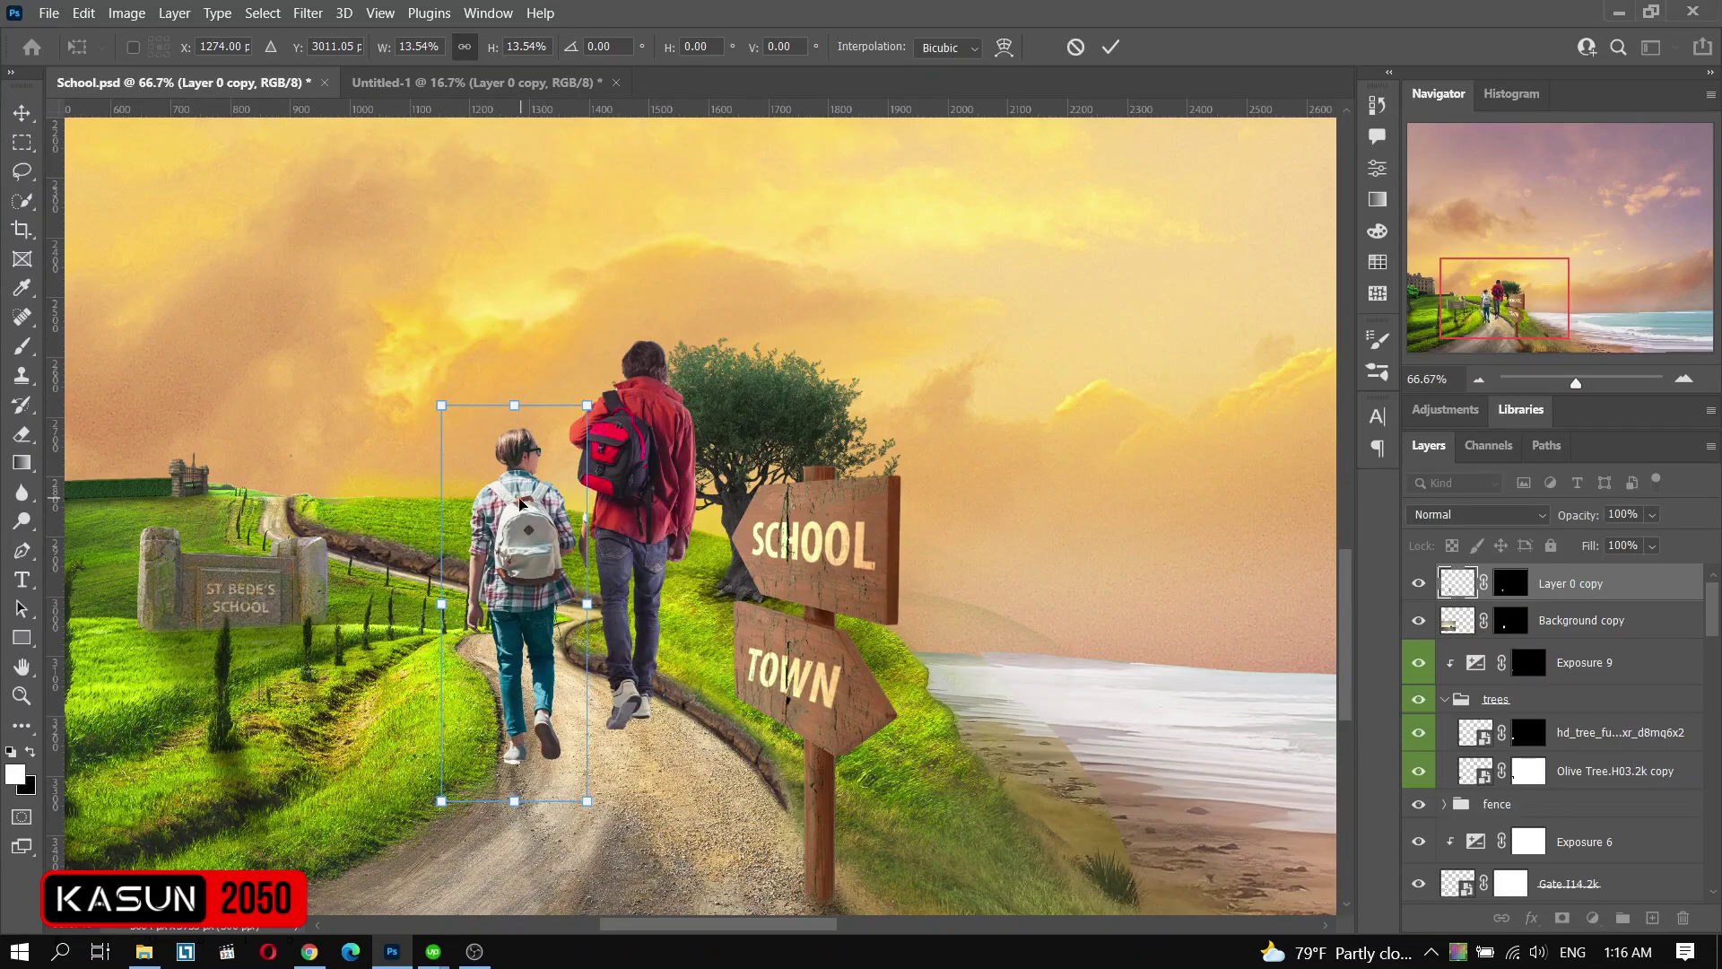
{"action": "left_click_drag", "start_coordinate": [538, 593], "coordinate": [543, 577]}
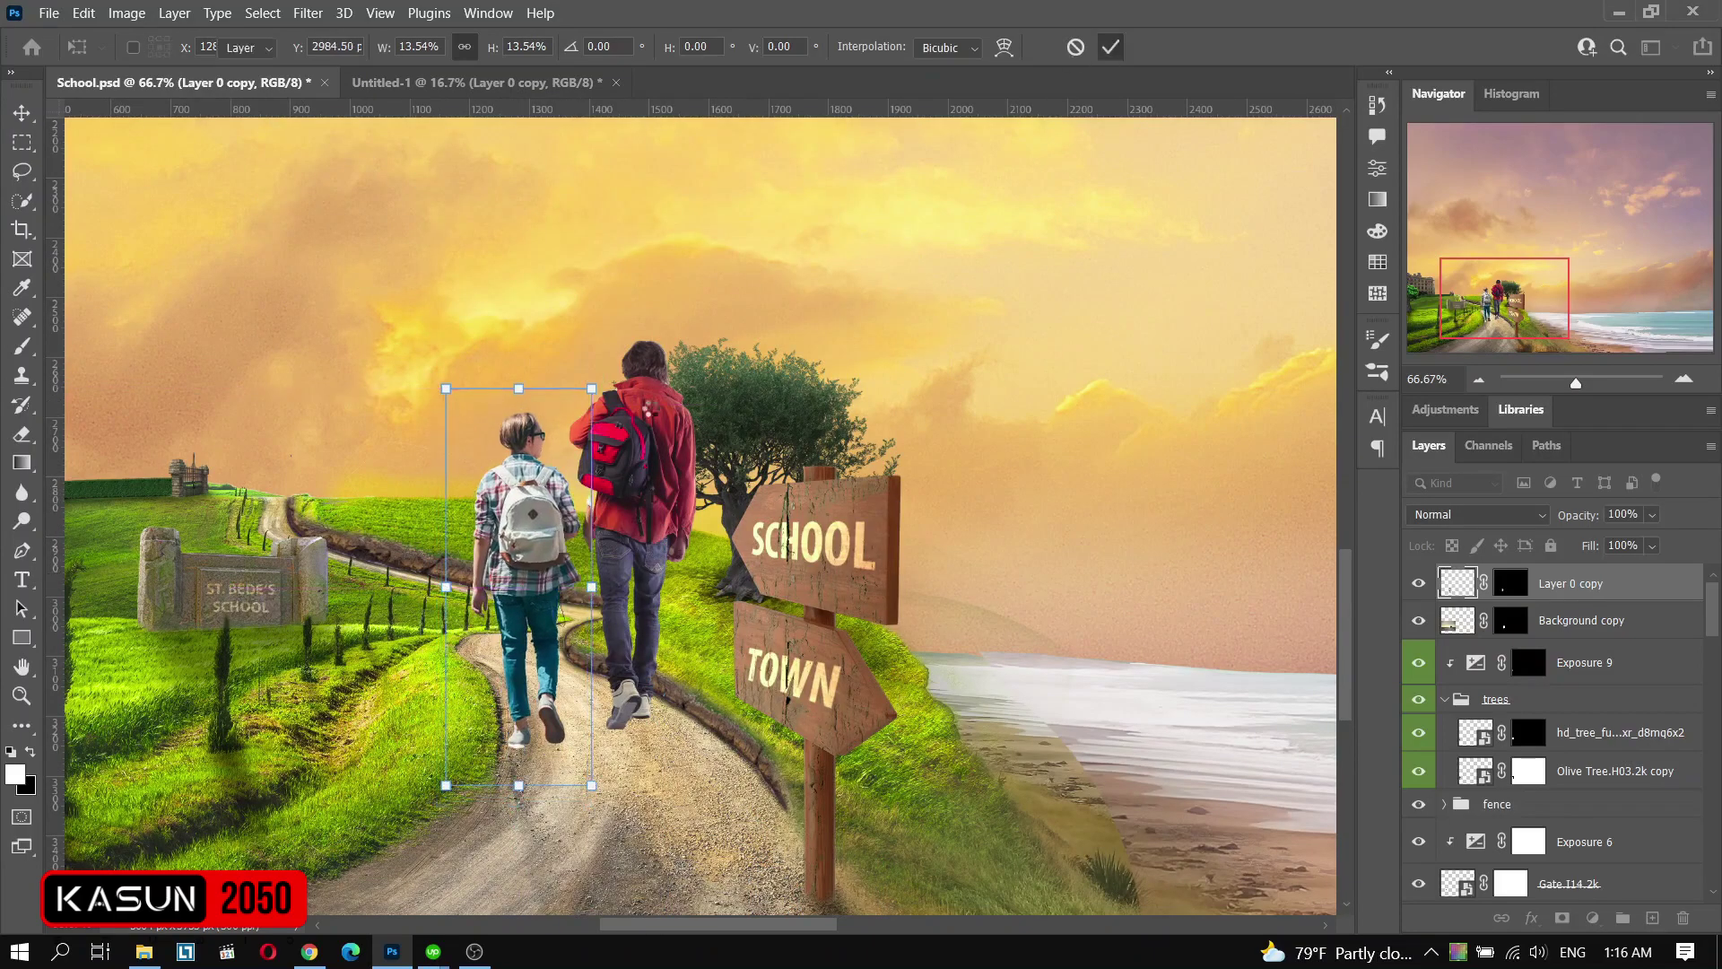
{"action": "left_click", "coordinate": [1581, 620]}
{"action": "left_click_drag", "start_coordinate": [603, 399], "coordinate": [660, 542]}
{"action": "scroll", "coordinate": [659, 542], "scroll_direction": "down", "scroll_amount": 3}
{"action": "scroll", "coordinate": [652, 594], "scroll_direction": "up", "scroll_amount": 2}
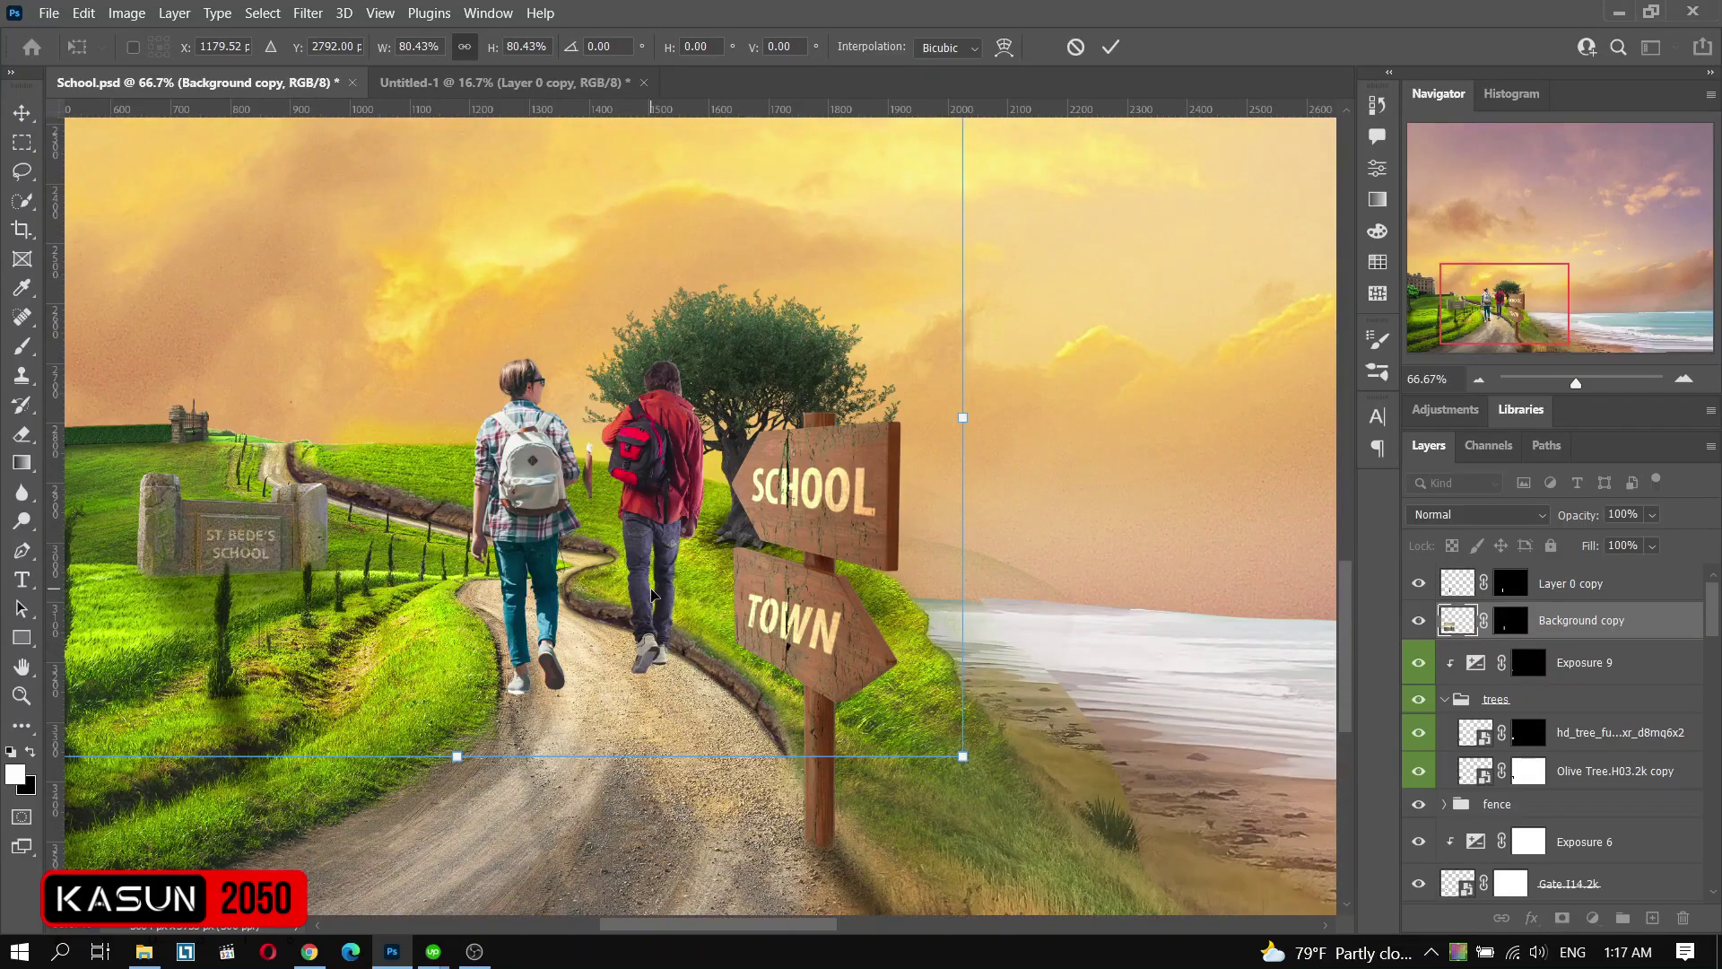
{"action": "left_click", "coordinate": [1108, 55]}
- Resize and nudge the plaid girl into place beside the boy
{"action": "left_click", "coordinate": [1579, 583]}
{"action": "key", "text": "ctrl+t"}
{"action": "left_click_drag", "start_coordinate": [531, 569], "coordinate": [539, 562]}
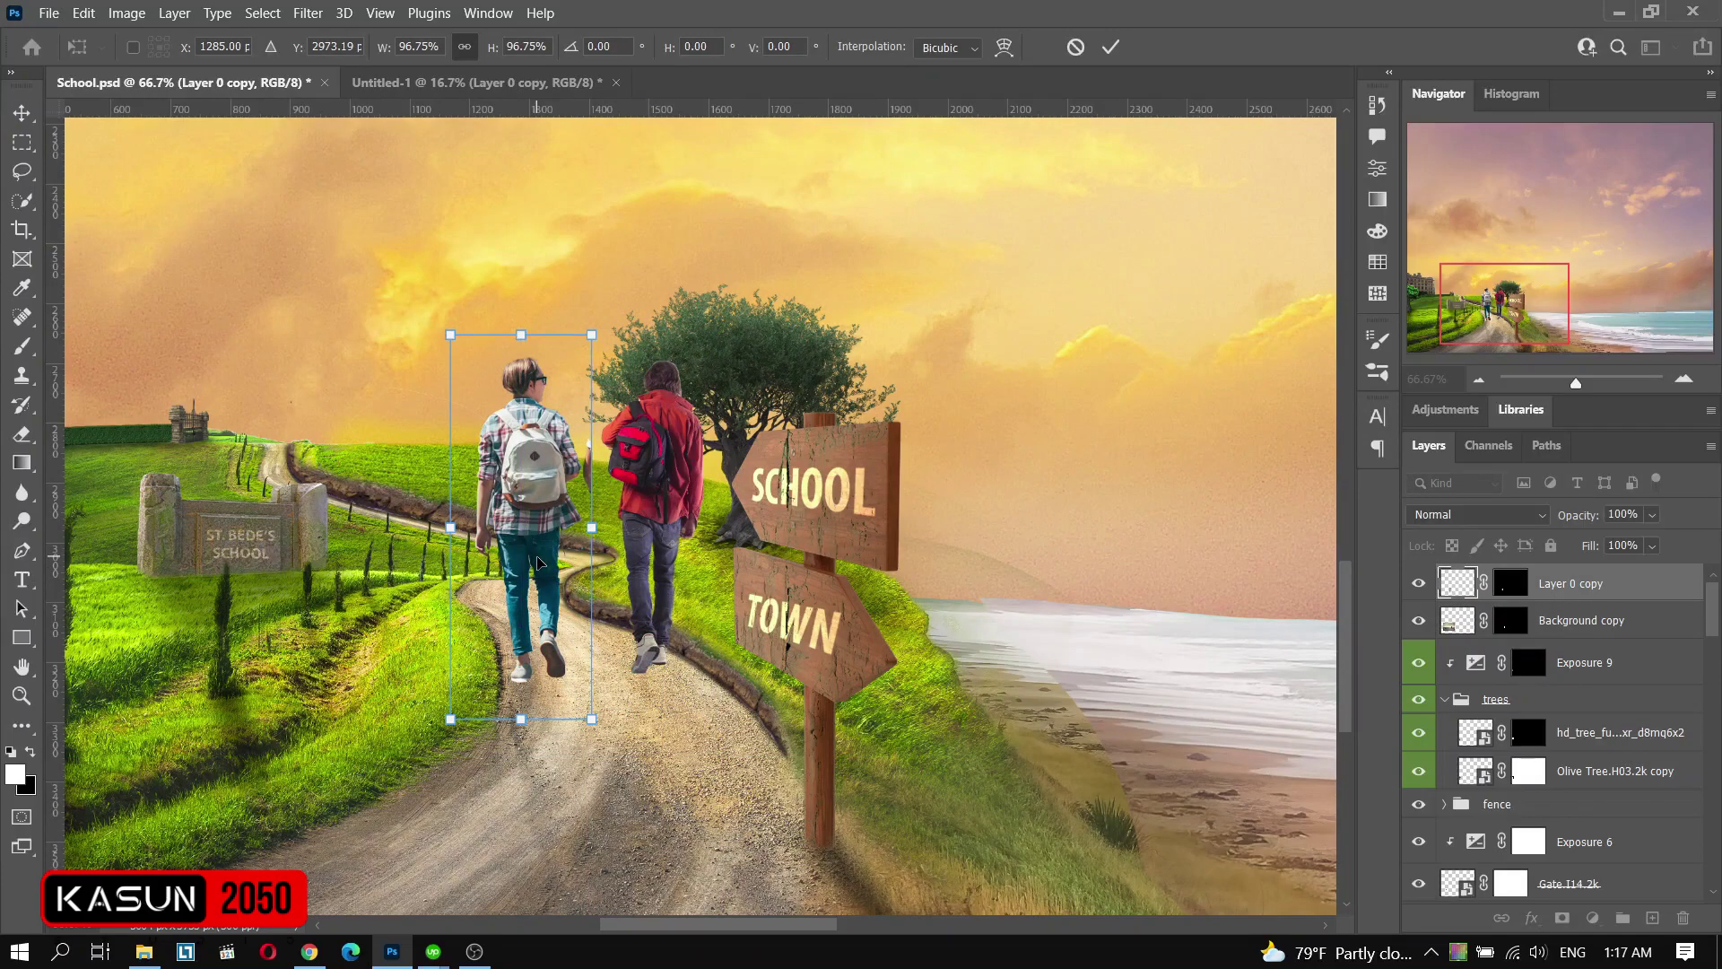
{"action": "key", "text": "Return"}
{"action": "left_click", "coordinate": [574, 574], "text": "ctrl"}
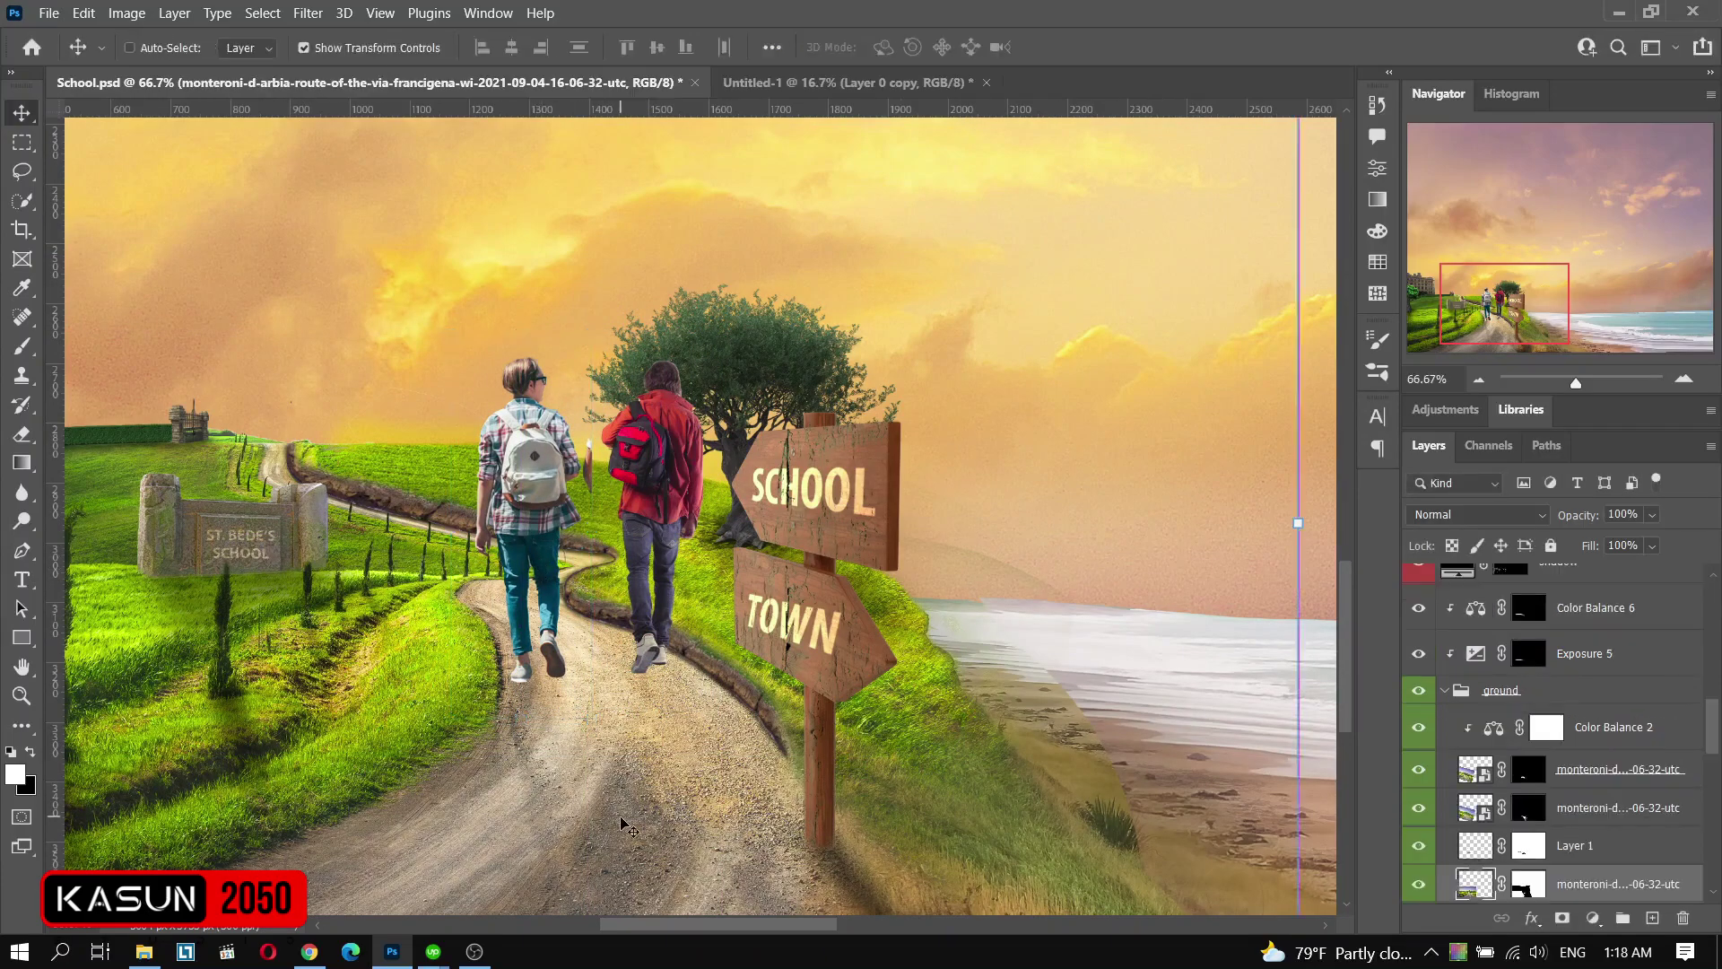
{"action": "key", "text": "ctrl+minus"}
{"action": "key", "text": "ctrl+plus"}
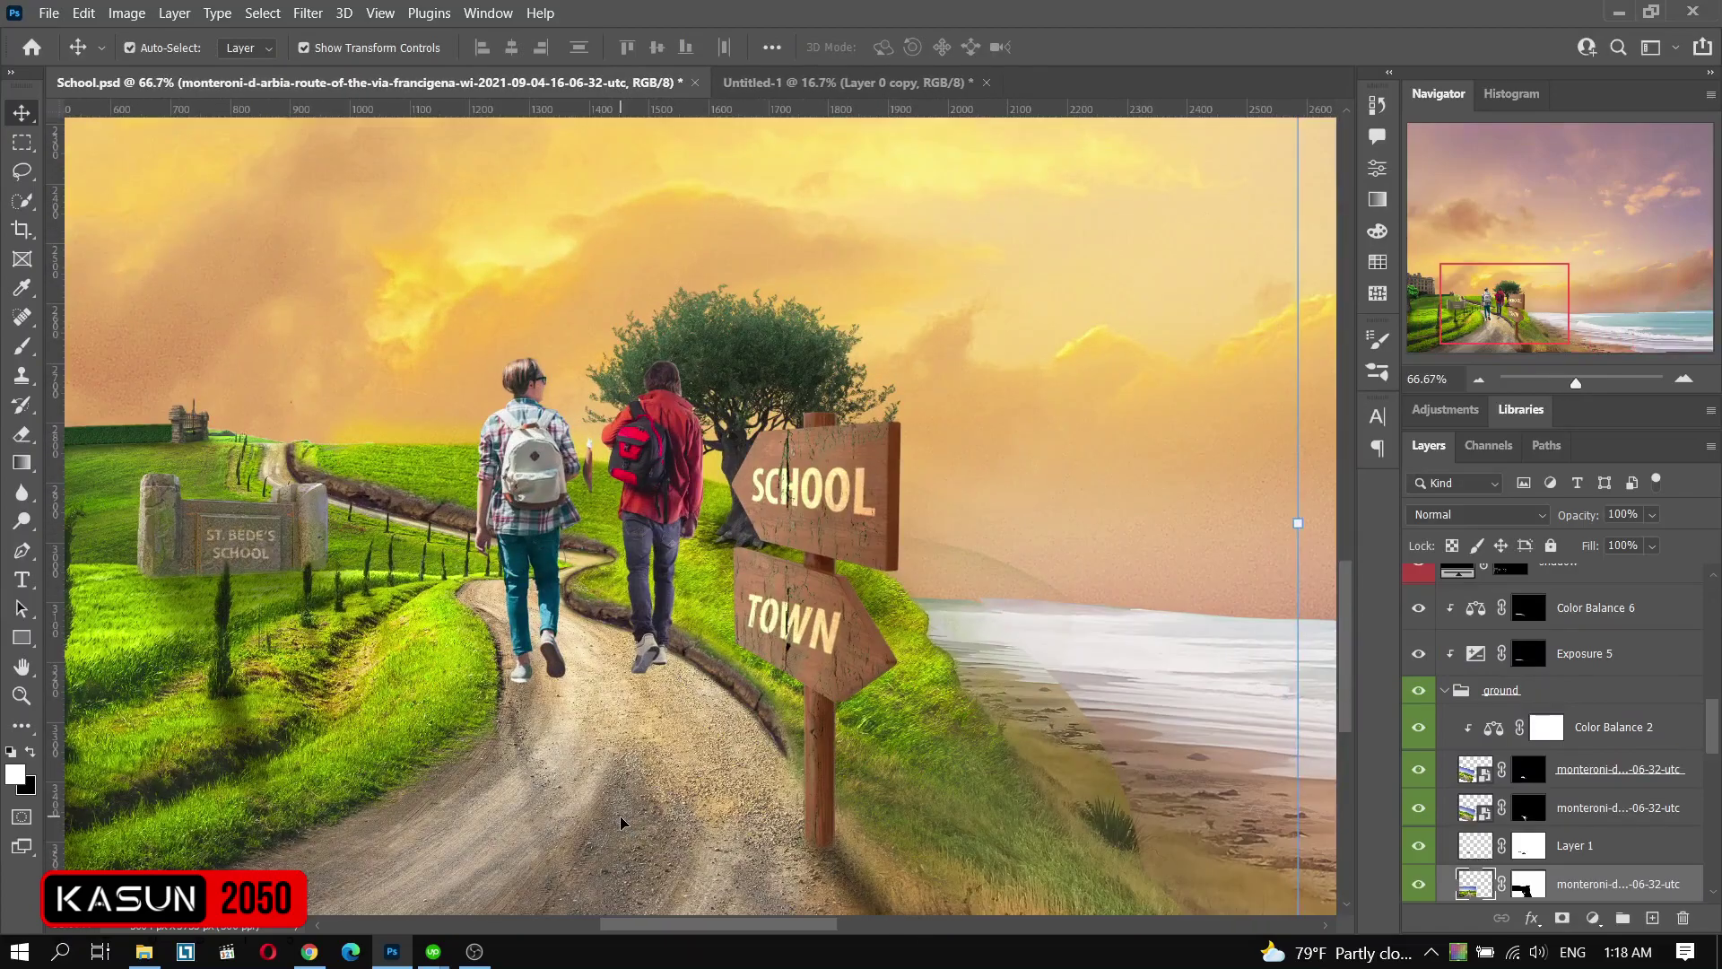
{"action": "key", "text": "ctrl+minus"}
{"action": "key", "text": "ctrl+plus"}
{"action": "key", "text": "ctrl+minus"}
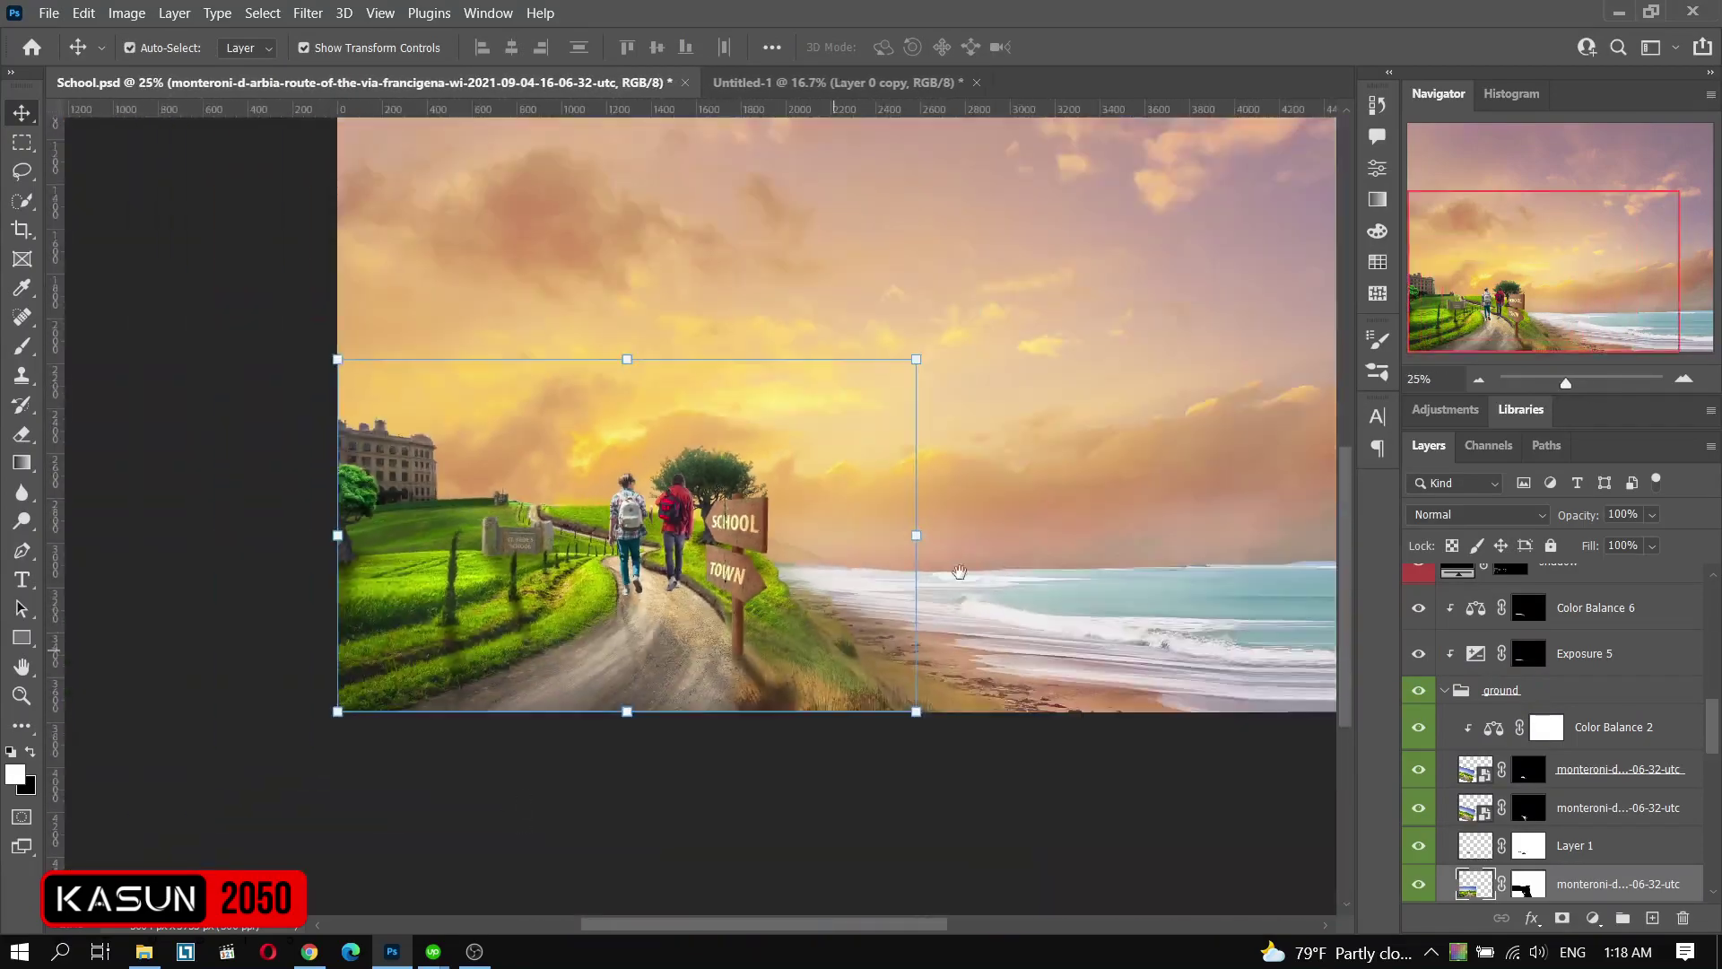
{"action": "key", "text": "ctrl+plus"}
{"action": "key", "text": "ctrl+plus"}
{"action": "key", "text": "ctrl+plus"}
{"action": "key", "text": "ctrl+plus"}
- Group both kids' layers and name the group 'boys'
{"action": "left_click", "coordinate": [646, 655]}
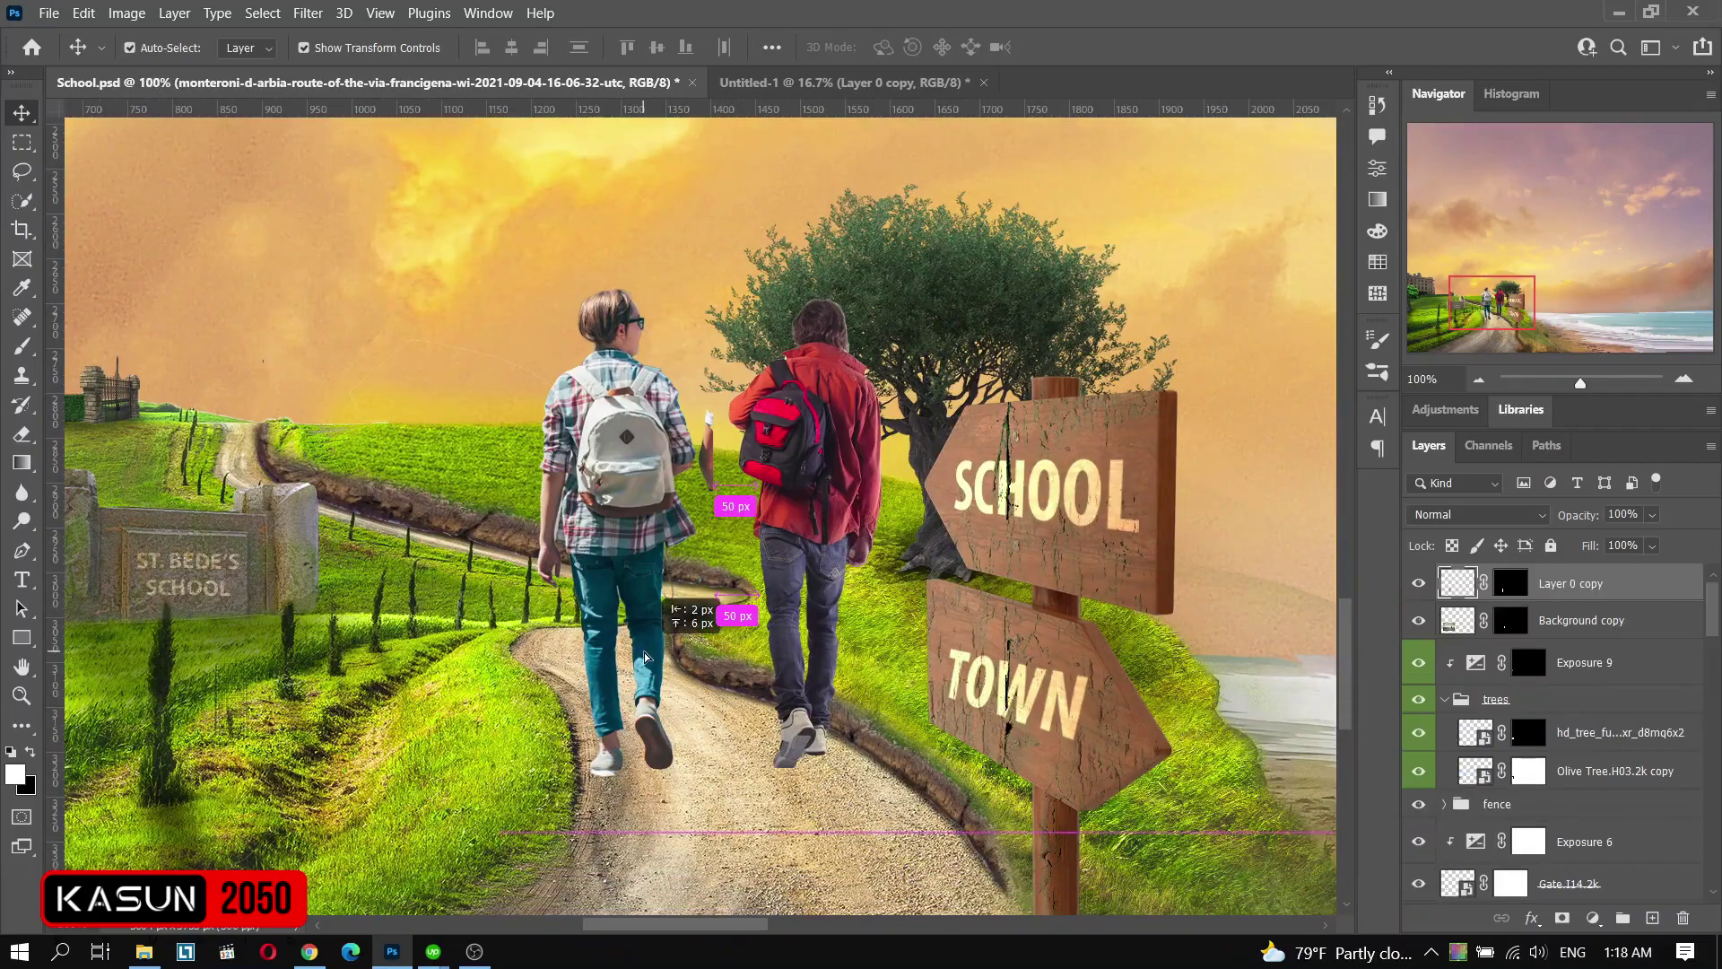
{"action": "key", "text": "ctrl+minus"}
{"action": "key", "text": "ctrl+minus"}
{"action": "key", "text": "ctrl+minus"}
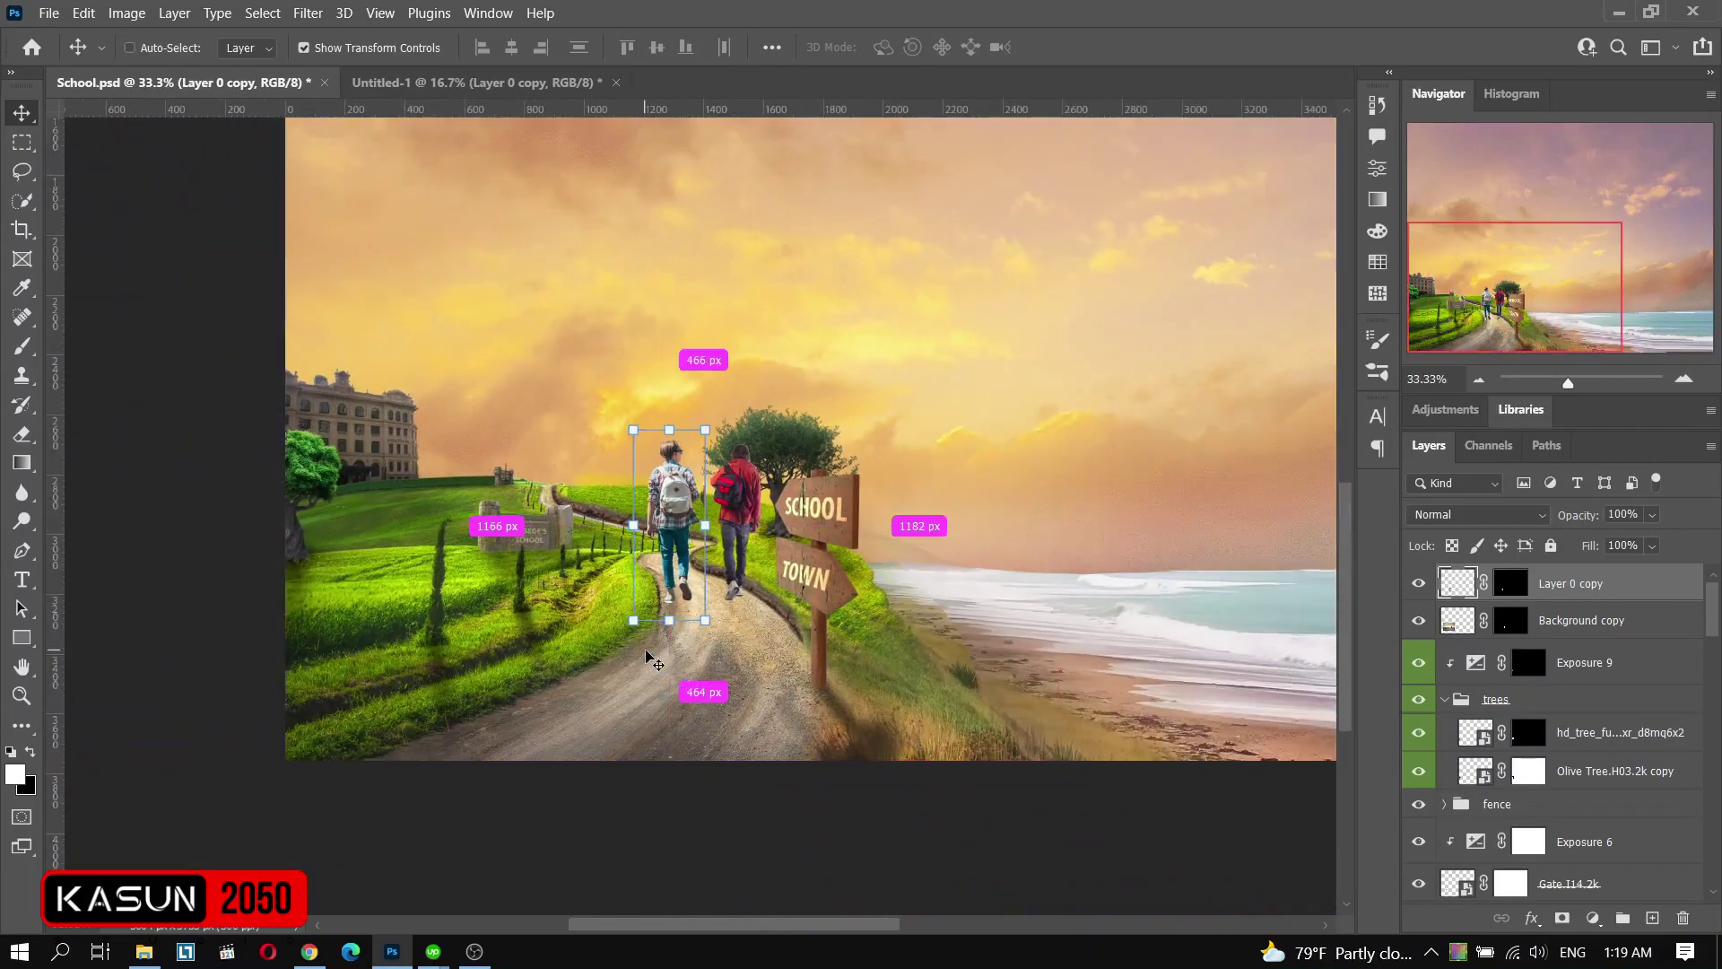
{"action": "key", "text": "ctrl+minus"}
{"action": "key", "text": "ctrl+plus"}
{"action": "key", "text": "ctrl+plus"}
{"action": "key", "text": "ctrl+plus"}
{"action": "key", "text": "ctrl+plus"}
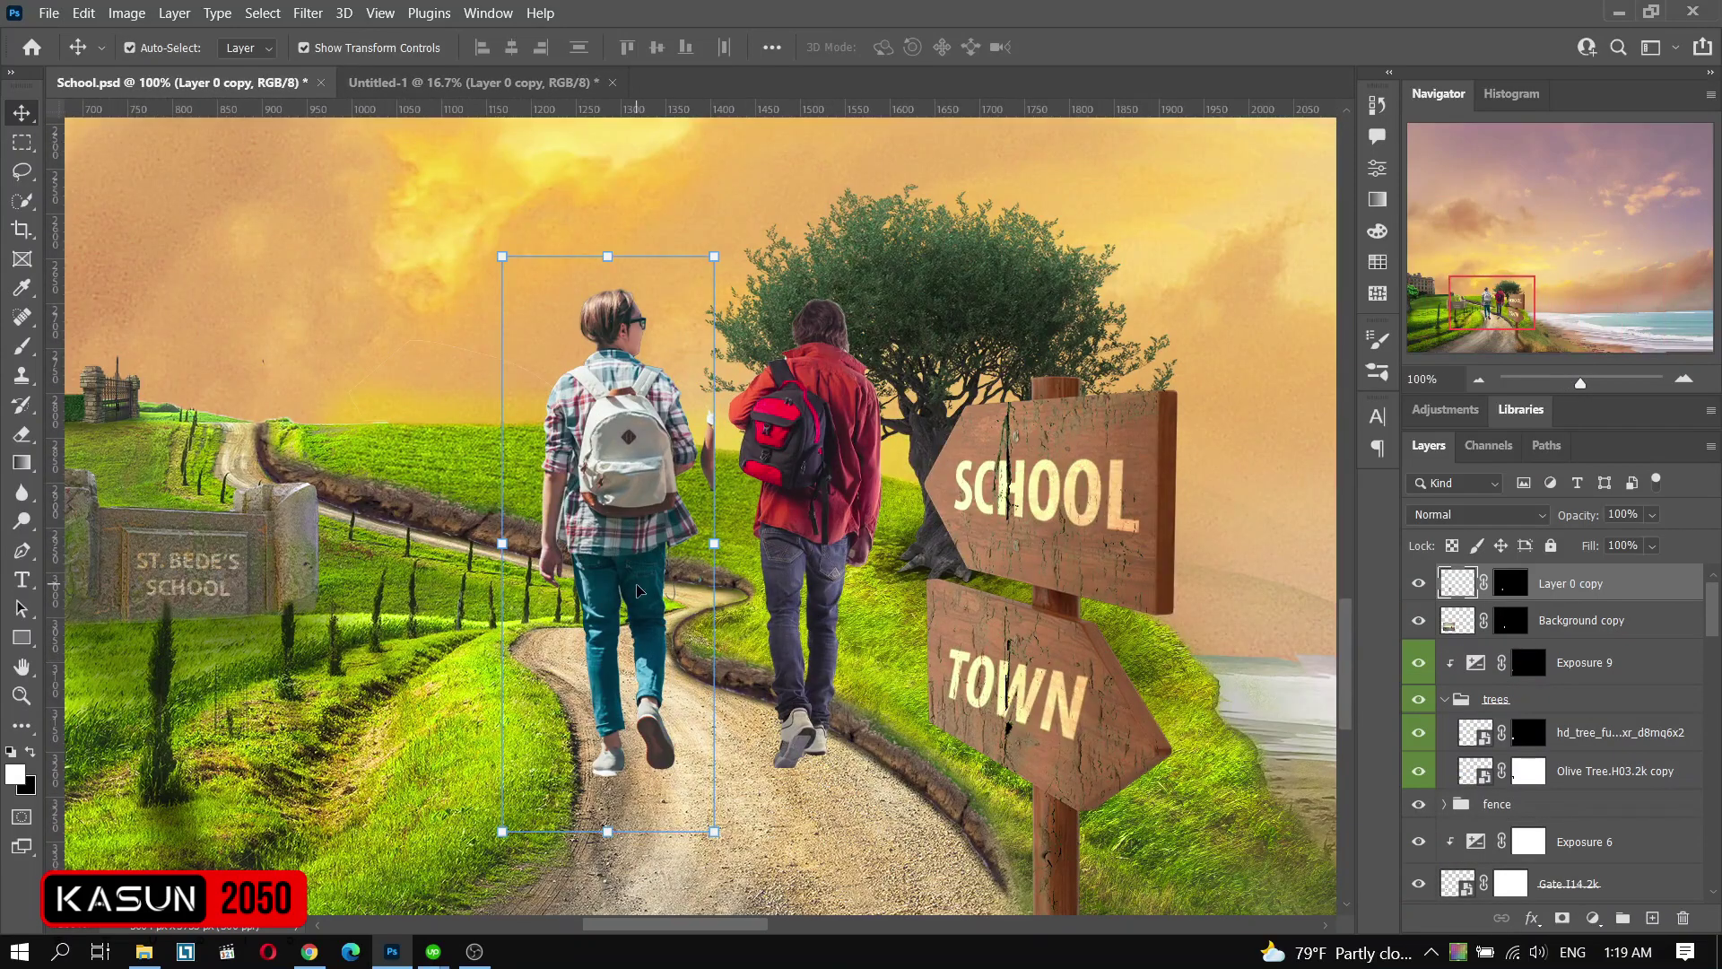
{"action": "left_click", "coordinate": [1579, 620], "text": "shift"}
{"action": "key", "text": "ctrl+minus"}
{"action": "key", "text": "ctrl+minus"}
{"action": "key", "text": "ctrl+minus"}
{"action": "key", "text": "ctrl+plus"}
{"action": "key", "text": "ctrl+g"}
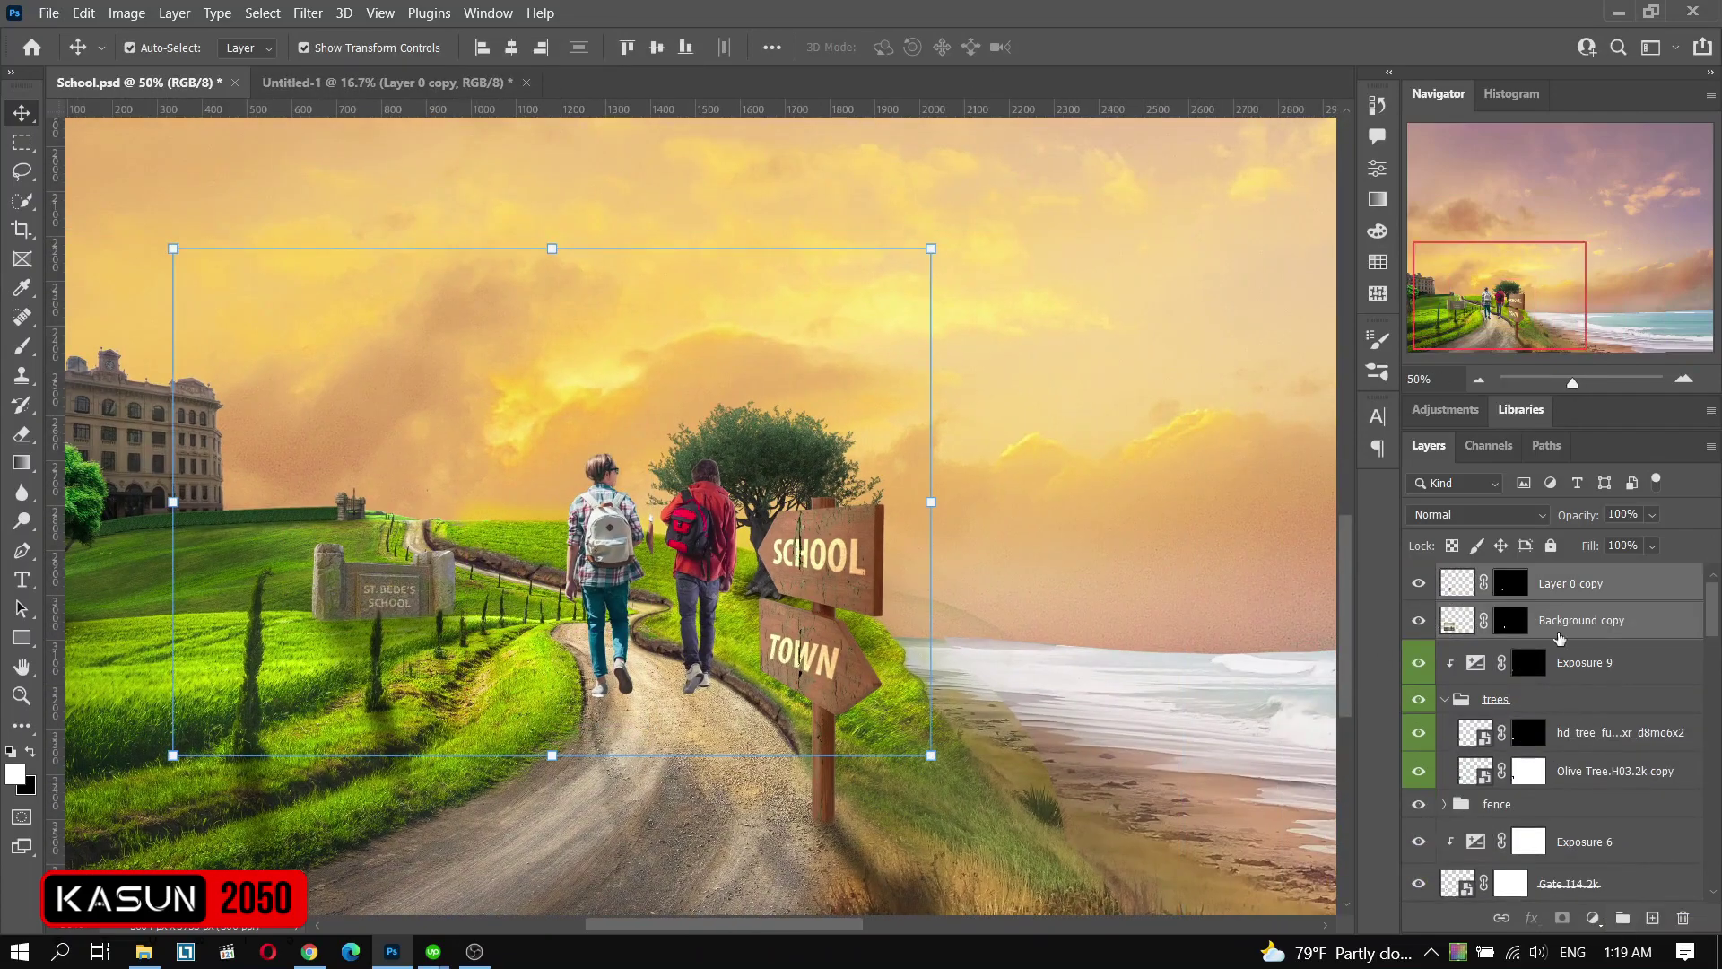
{"action": "double_click", "coordinate": [1496, 576]}
{"action": "type", "text": "boys"}
{"action": "key", "text": "Return"}
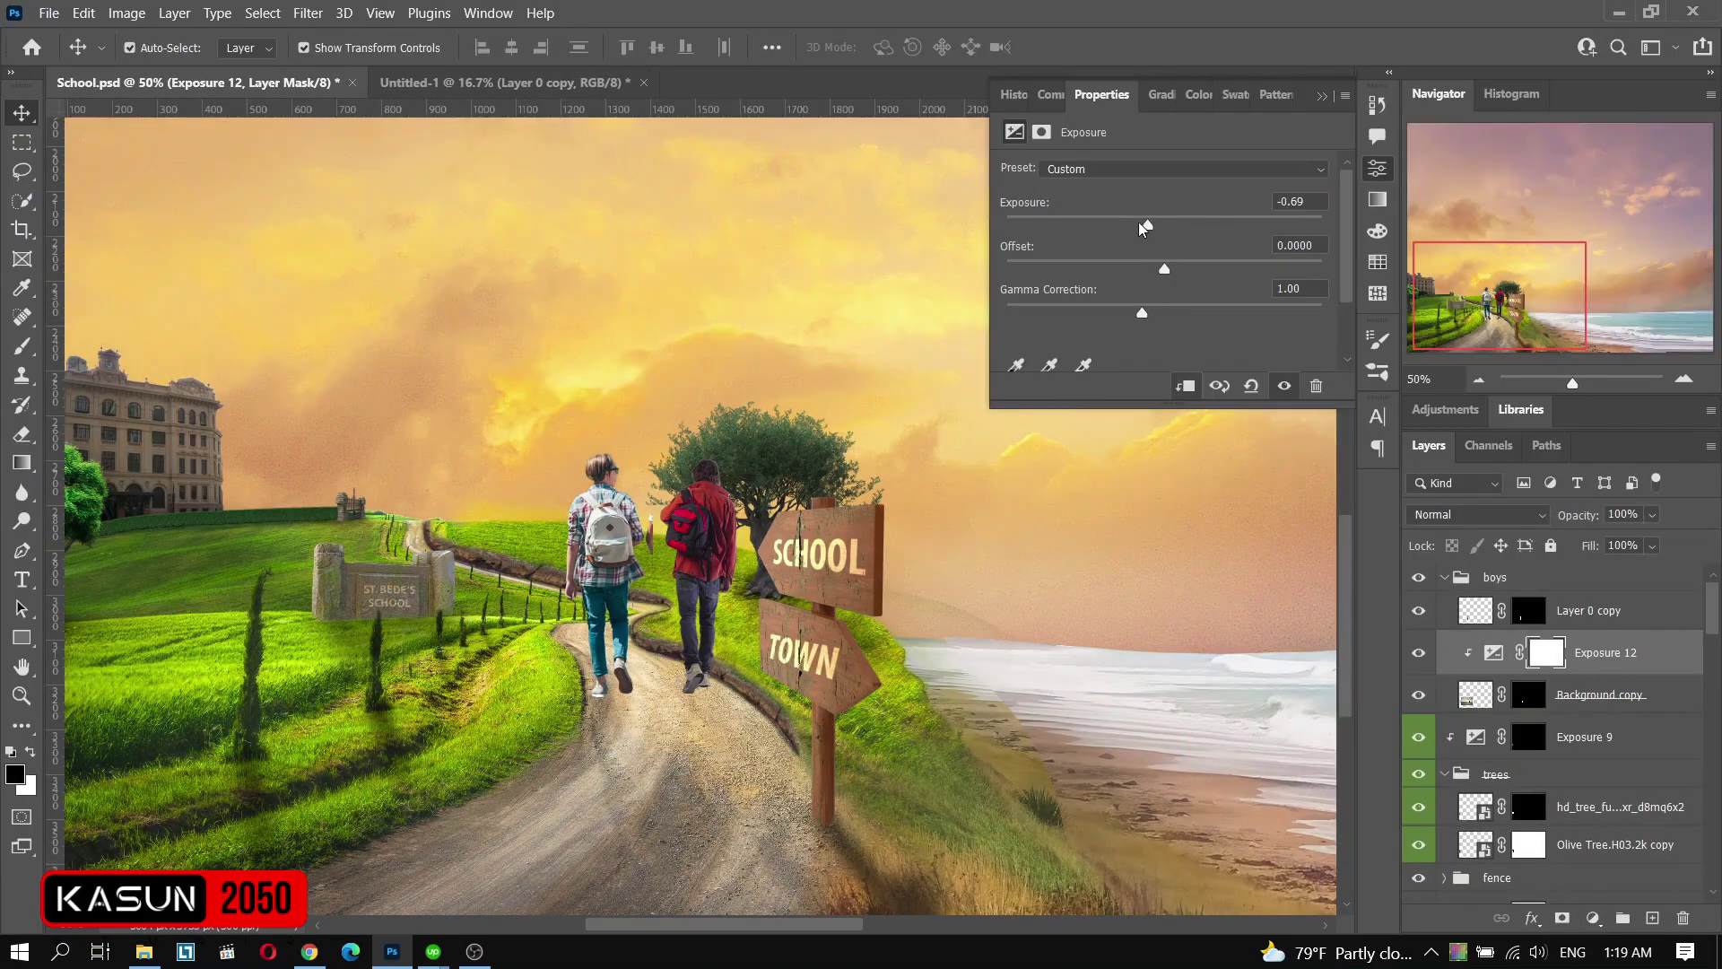
- Paint the Exposure 12 mask on the kids with a 31 px brush
{"action": "key", "text": "b"}
{"action": "key", "text": "ctrl+plus"}
{"action": "key", "text": "ctrl+plus"}
{"action": "key", "text": "ctrl+plus"}
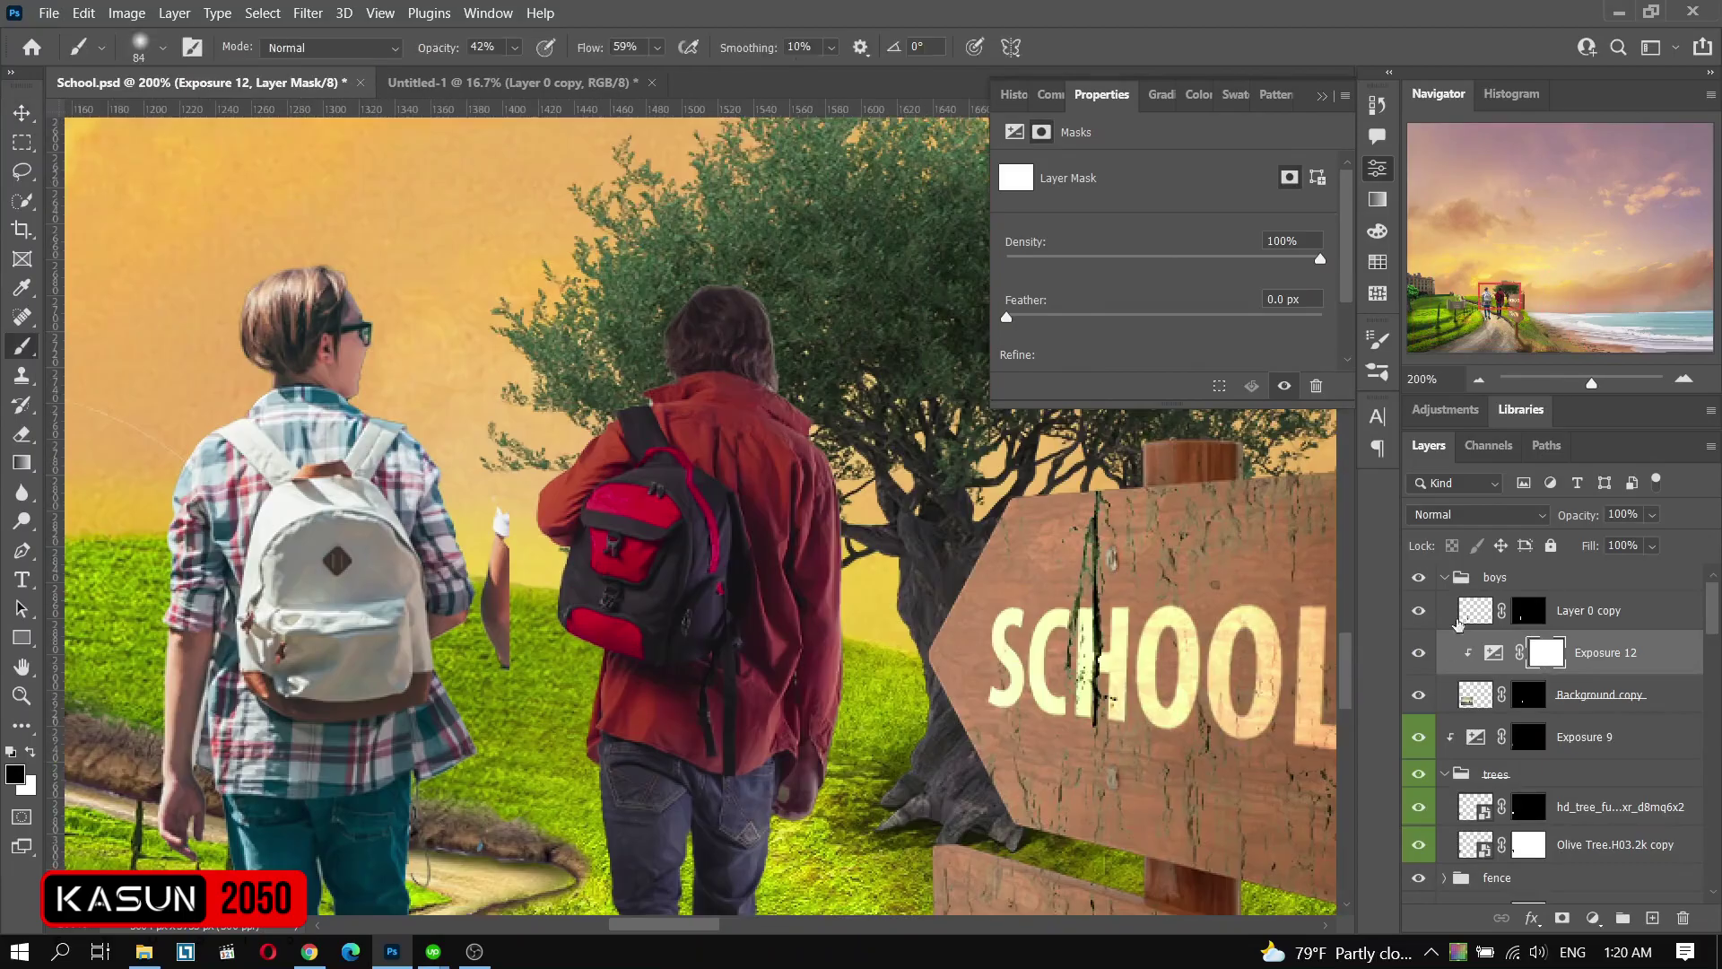
{"action": "right_click", "coordinate": [656, 424]}
{"action": "type", "text": "31"}
{"action": "key", "text": "Return"}
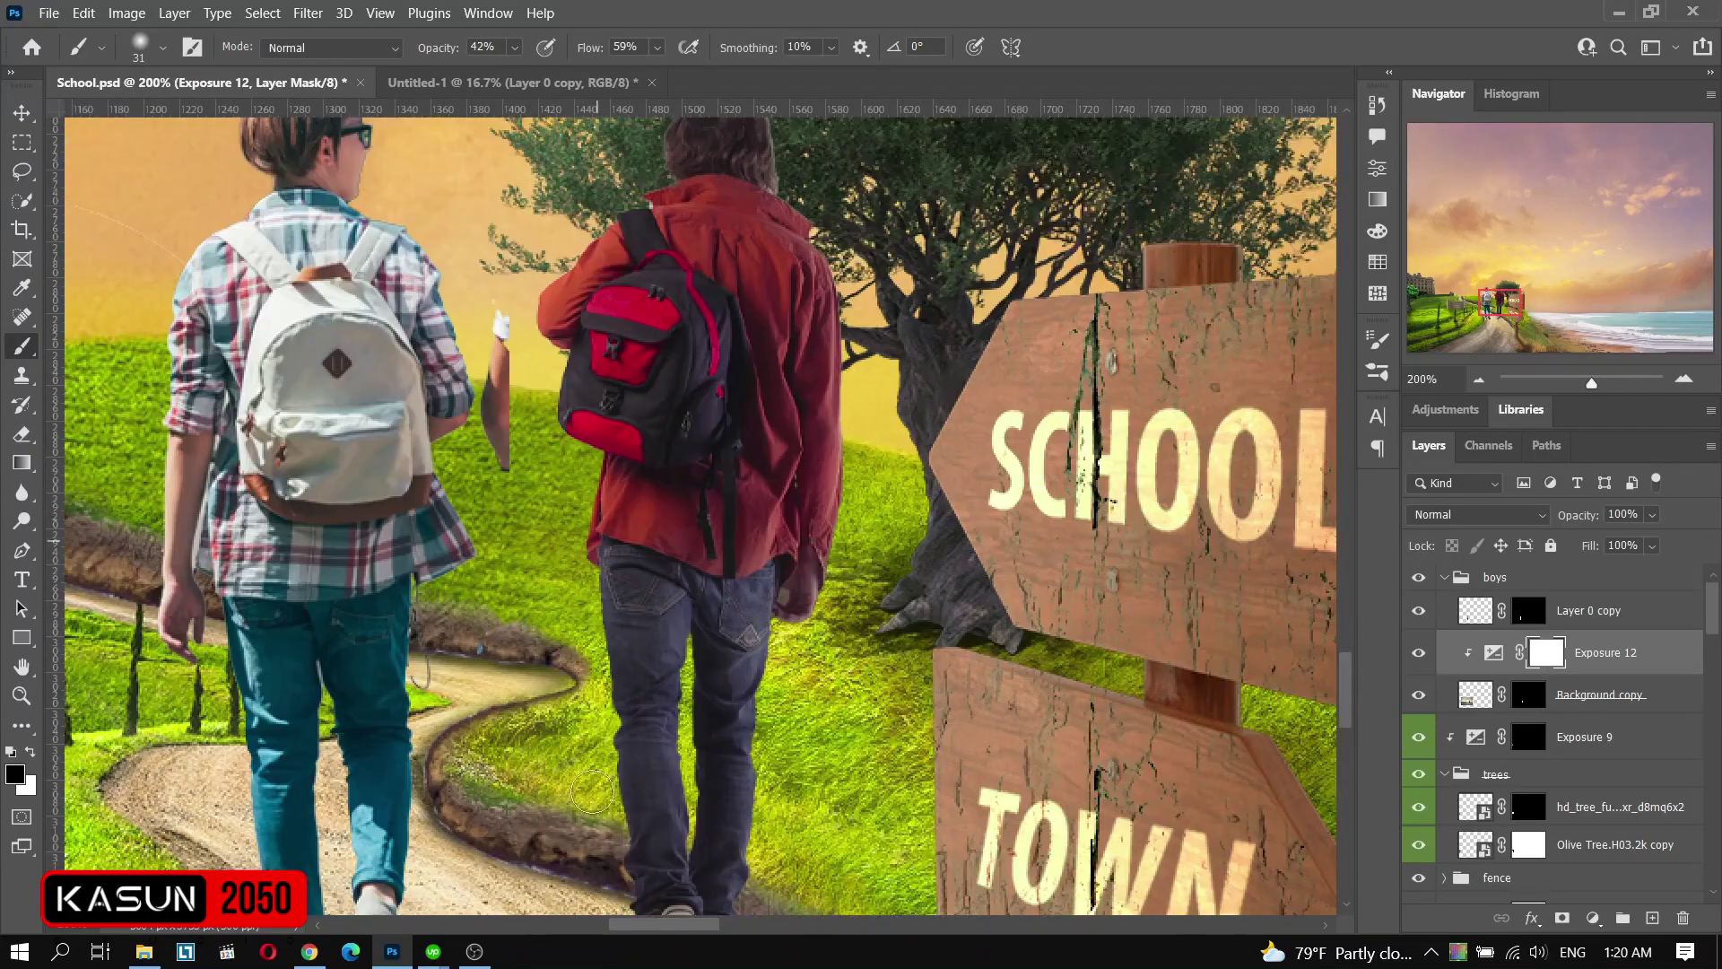
{"action": "left_click_drag", "start_coordinate": [536, 639], "coordinate": [616, 446]}
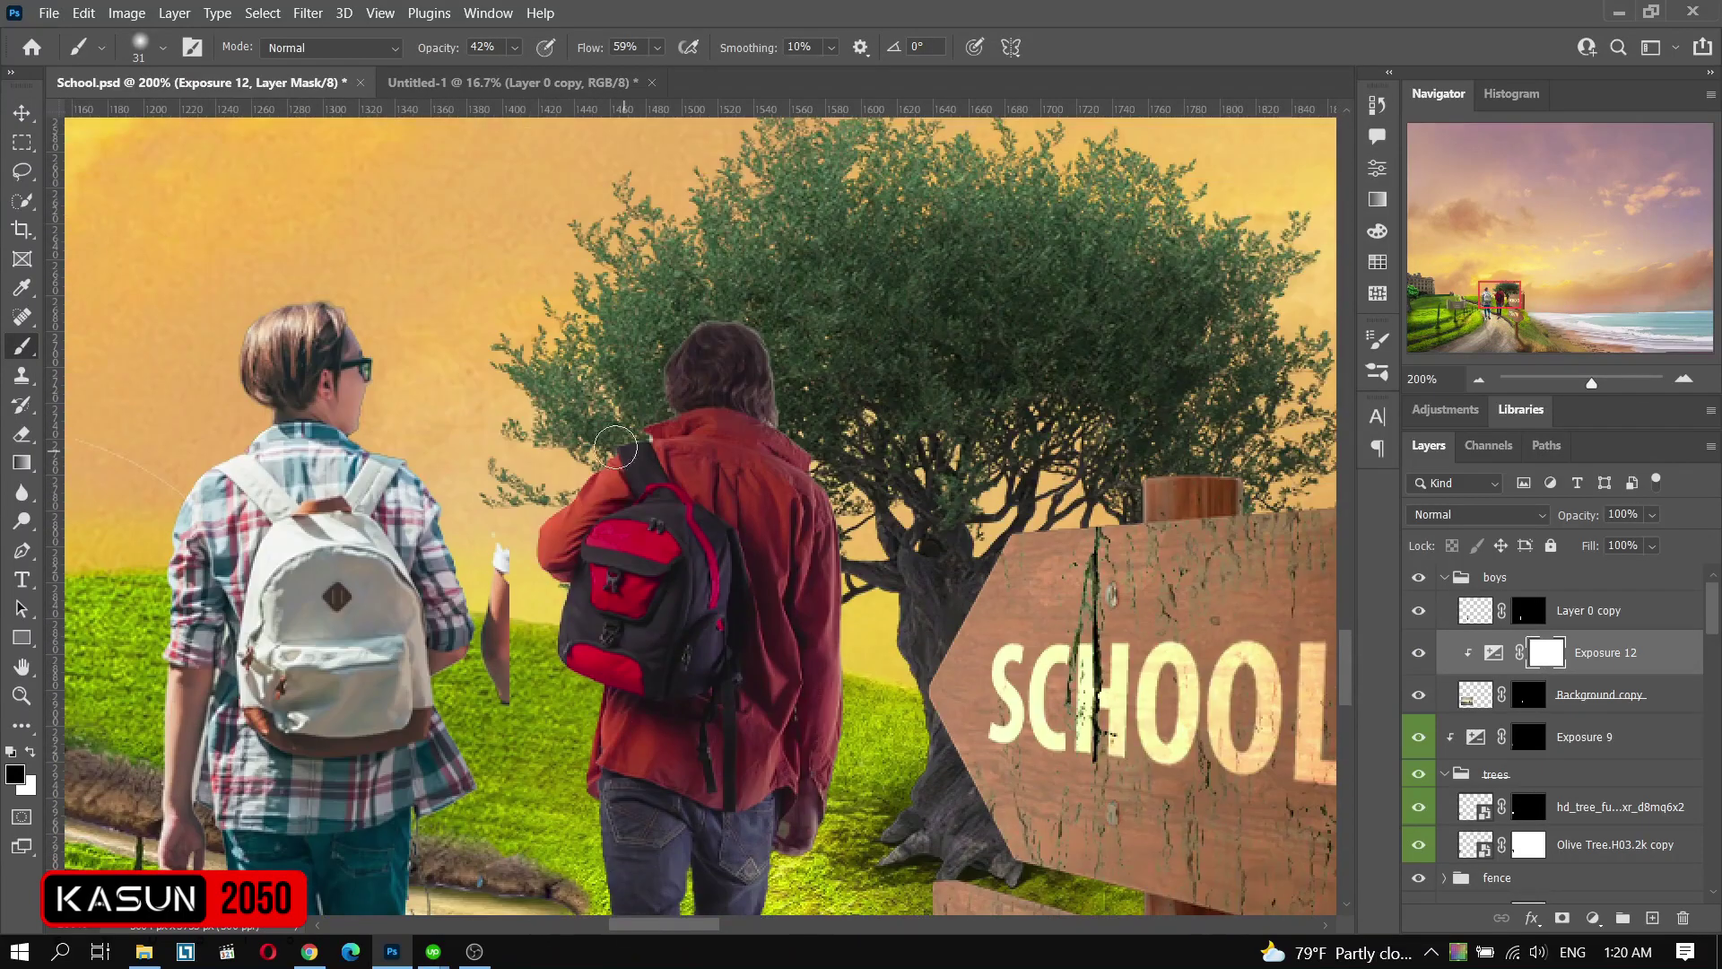
- Add an Exposure 13 adjustment at +0.97, clipped to the kid, with an inverted mask
{"action": "key", "text": "x"}
{"action": "left_click_drag", "start_coordinate": [636, 556], "coordinate": [636, 511]}
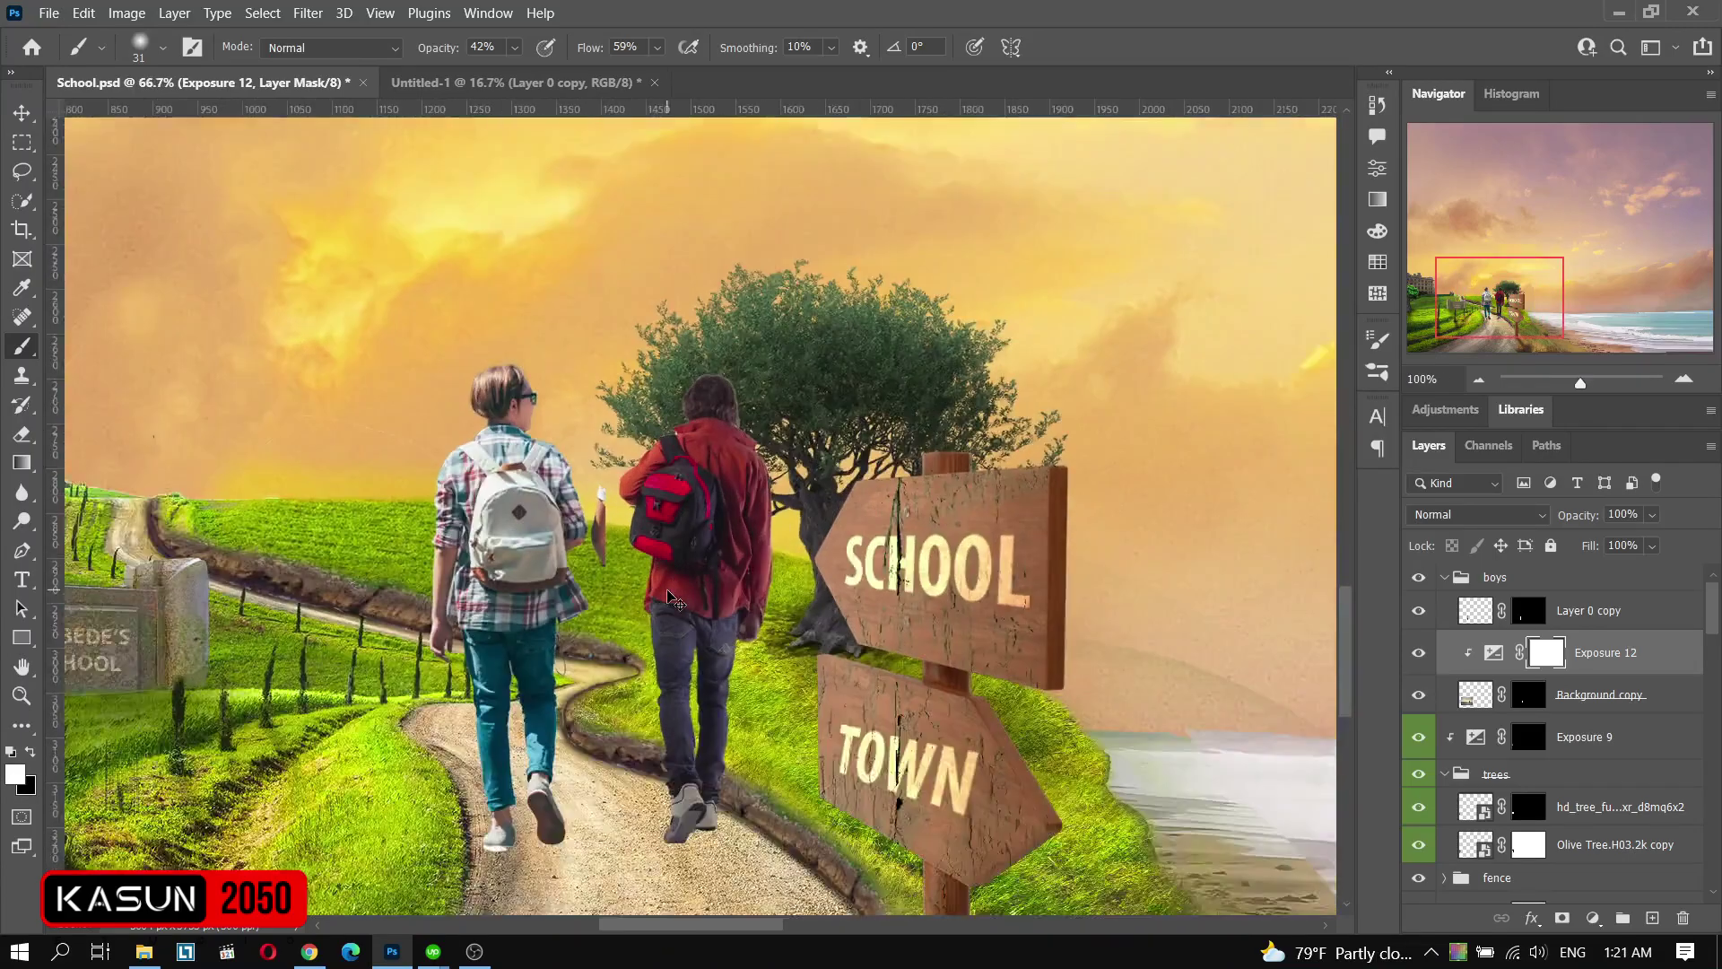
{"action": "left_click_drag", "start_coordinate": [1178, 231], "coordinate": [1189, 232]}
{"action": "key", "text": "ctrl+alt+g"}
{"action": "key", "text": "ctrl+i"}
- Brush the Exposure 13 brightening onto the kid with an 18 px brush
{"action": "right_click", "coordinate": [548, 409]}
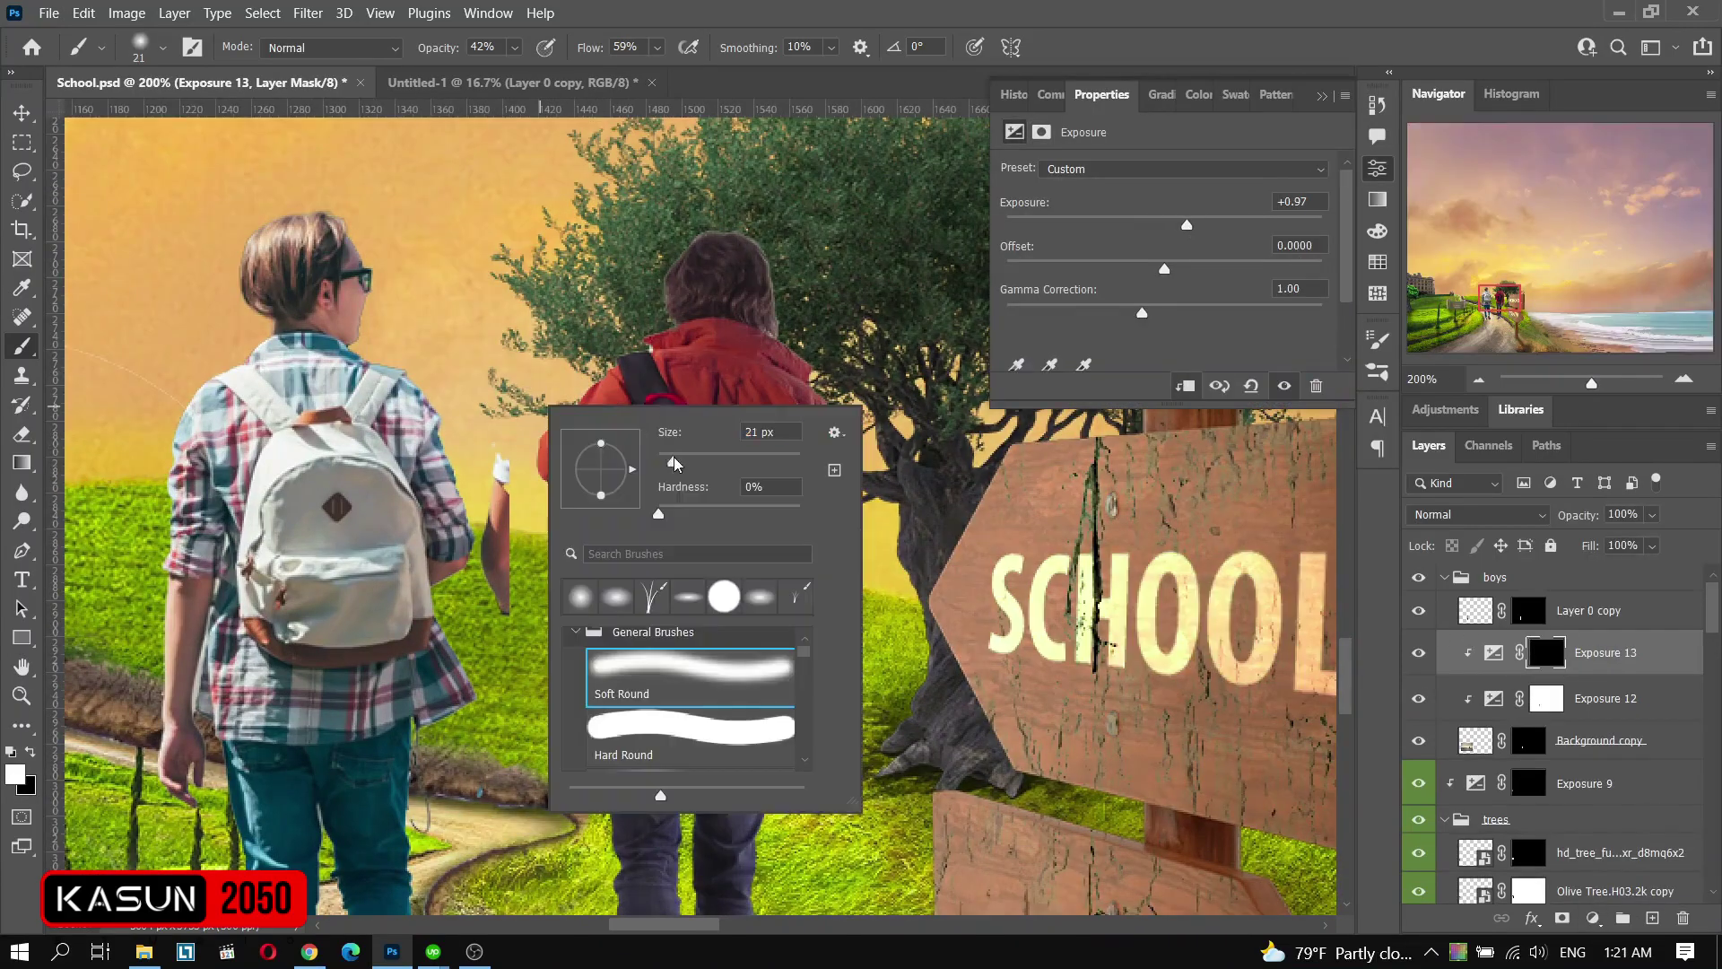
{"action": "type", "text": "18"}
{"action": "key", "text": "Return"}
{"action": "scroll", "coordinate": [564, 529], "scroll_direction": "down", "scroll_amount": 3}
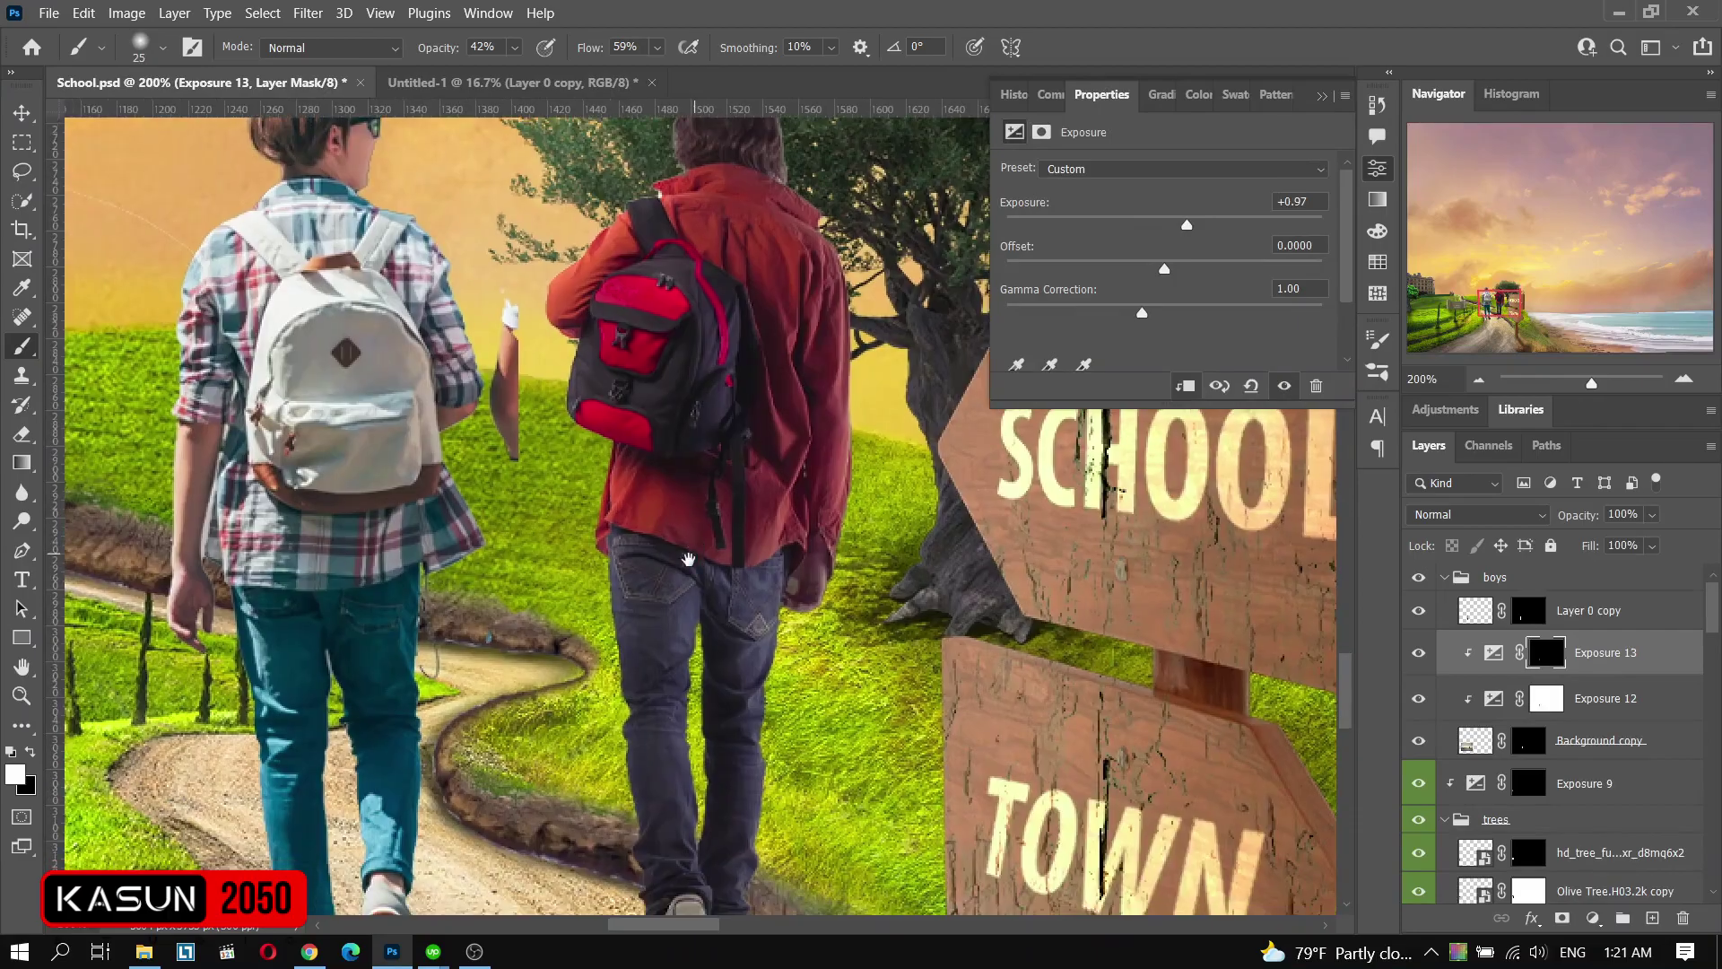
{"action": "scroll", "coordinate": [564, 529], "scroll_direction": "down", "scroll_amount": 2}
{"action": "scroll", "coordinate": [564, 529], "scroll_direction": "up", "scroll_amount": 5}
- Add an Exposure 14 adjustment clipped to the plaid-shirted kid to darken him
{"action": "key", "text": "v"}
{"action": "left_click", "coordinate": [1529, 610]}
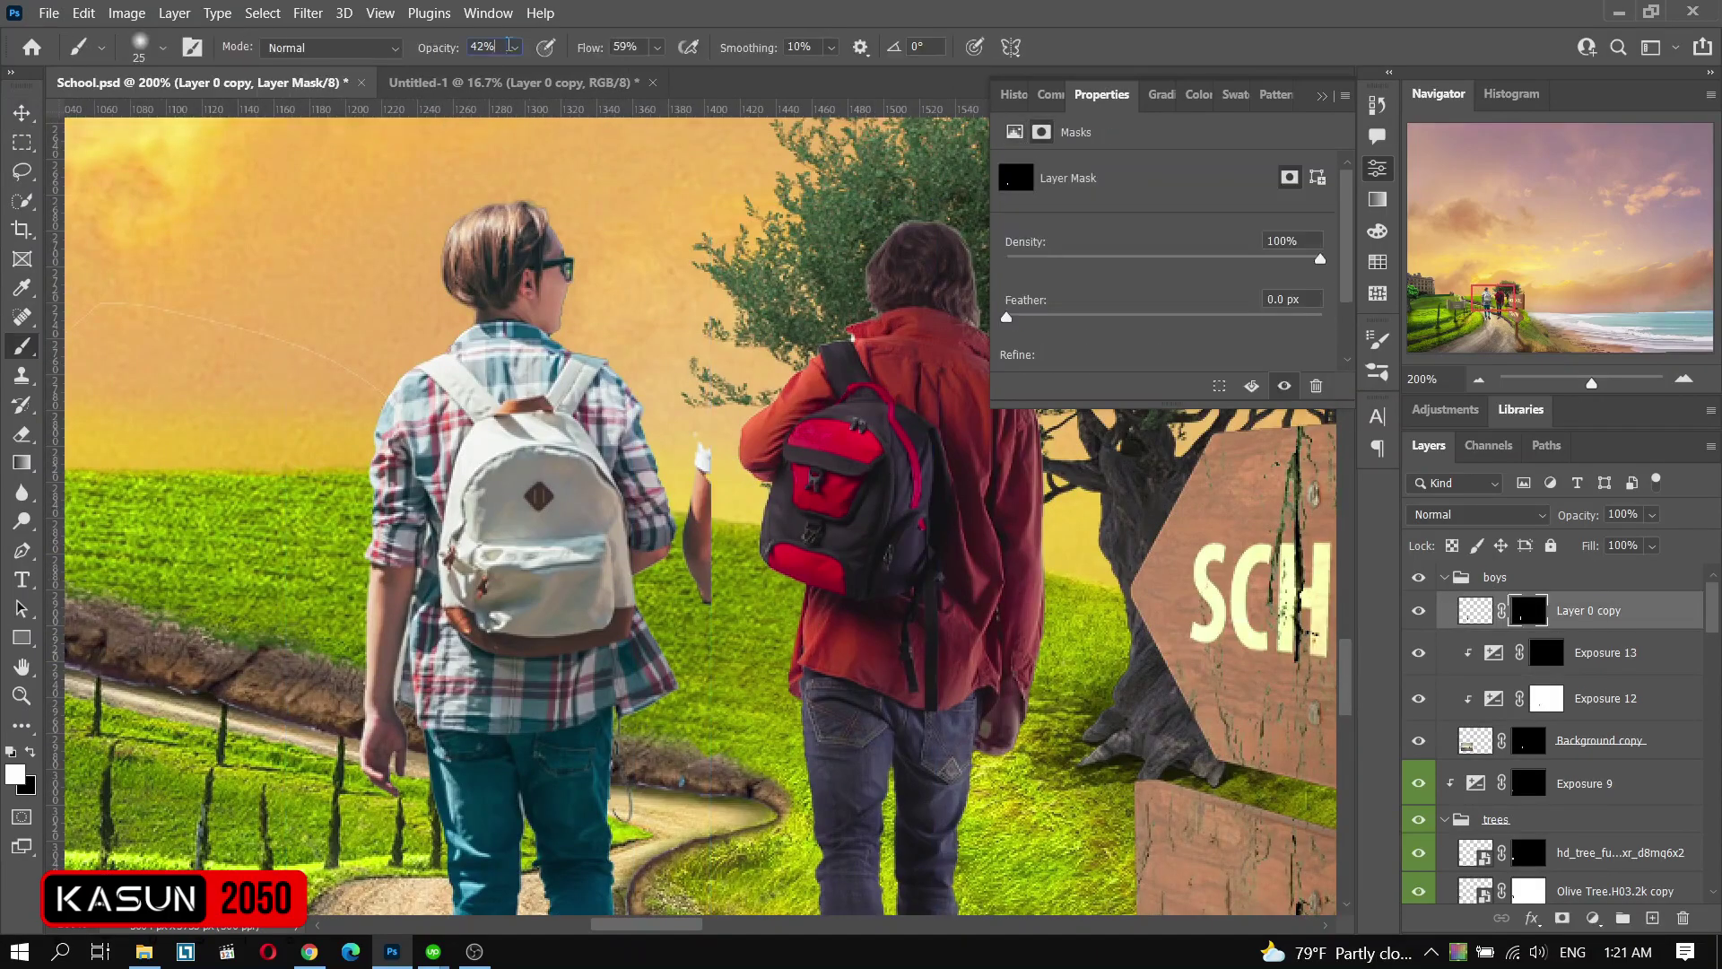
{"action": "key", "text": "x"}
{"action": "left_click", "coordinate": [1594, 919]}
{"action": "left_click", "coordinate": [1584, 653]}
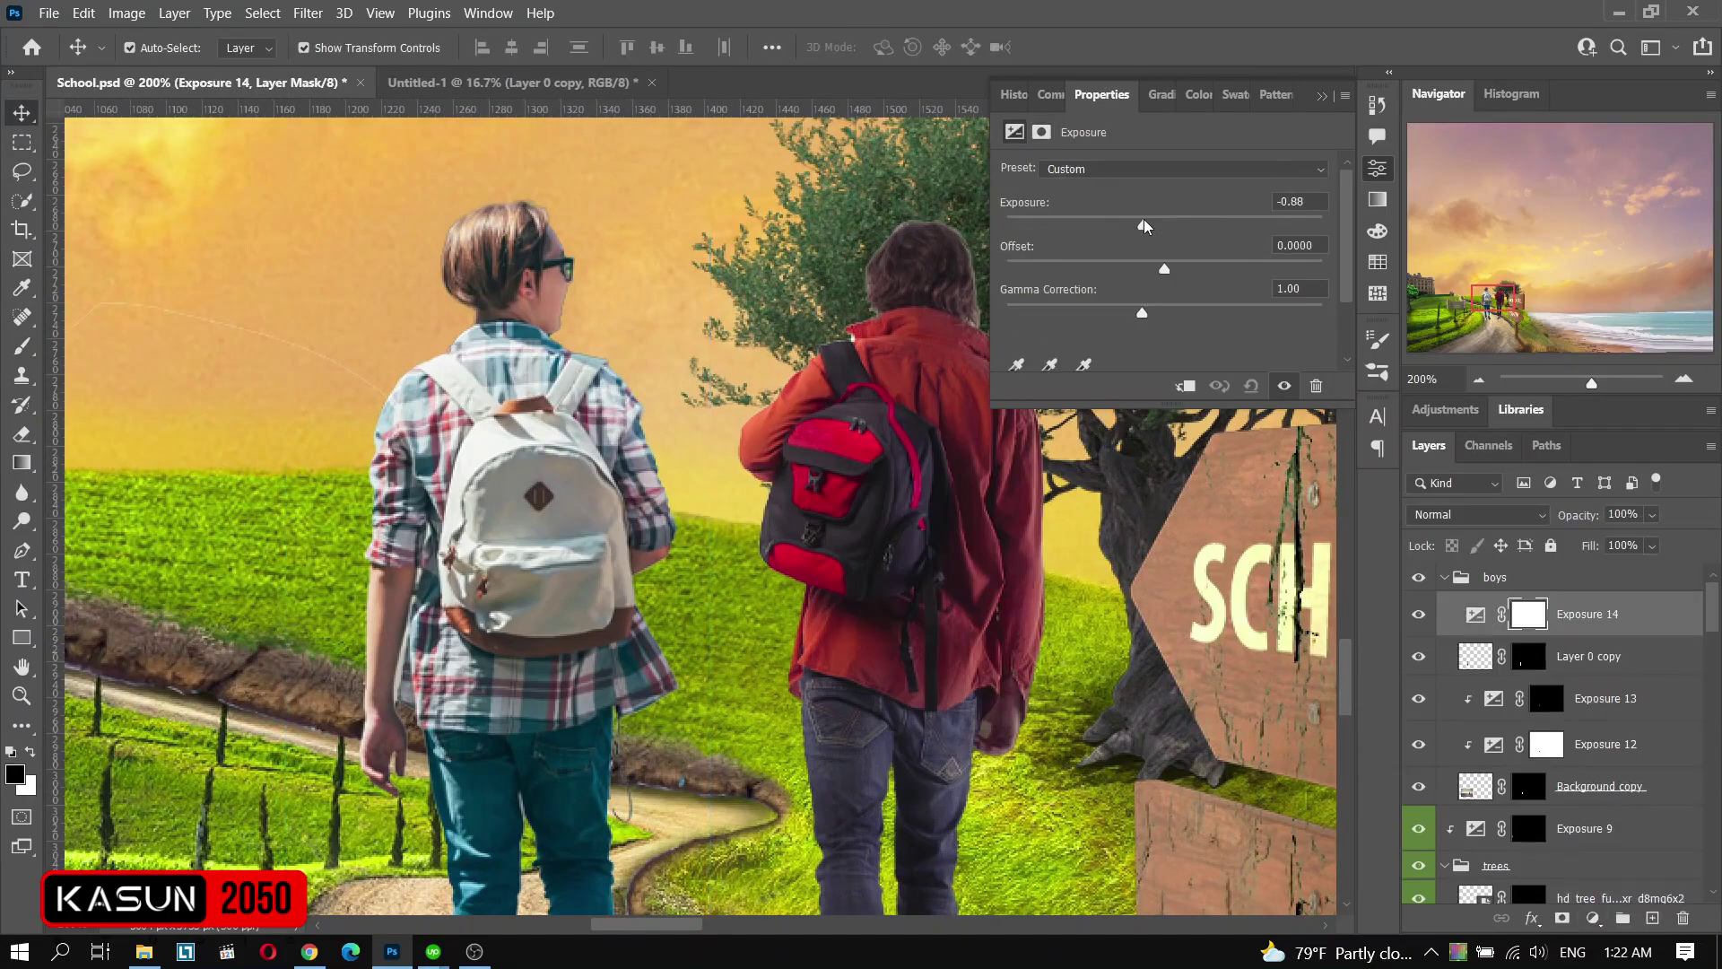
{"action": "key", "text": "ctrl+alt+g"}
- Set up a Soft Round brush at 36% opacity for painting the mask
{"action": "key", "text": "b"}
{"action": "right_click", "coordinate": [642, 554]}
{"action": "double_click", "coordinate": [642, 553]}
{"action": "key", "text": "3"}
{"action": "key", "text": "6"}
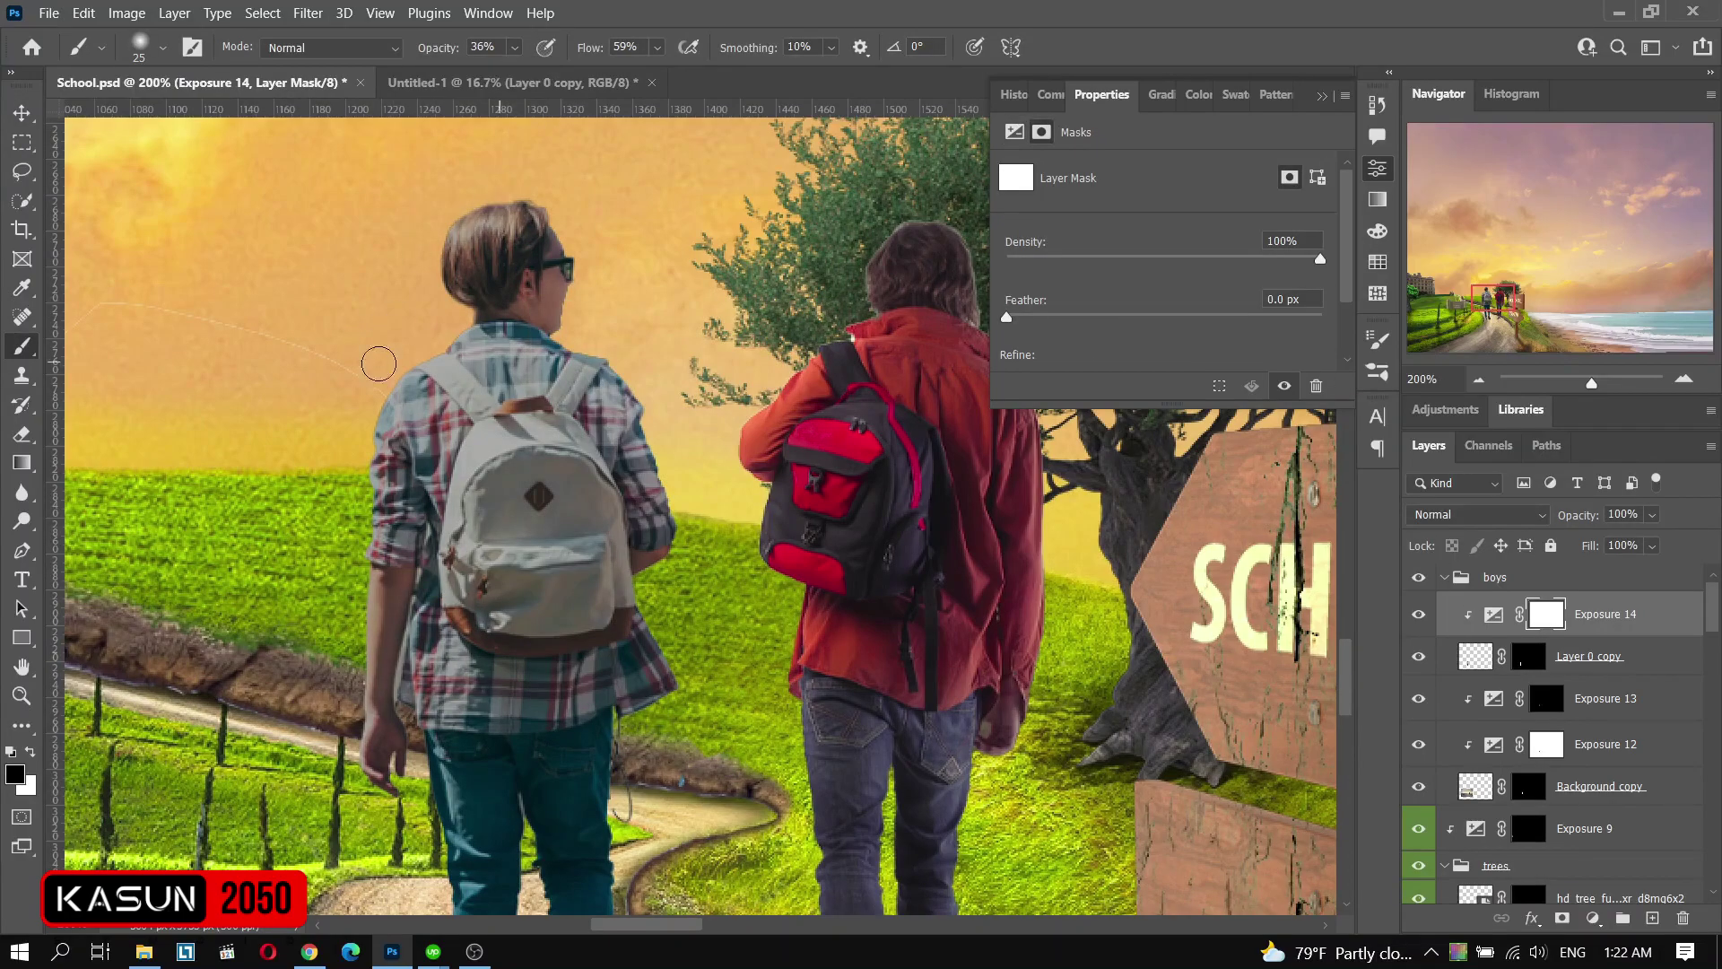
{"action": "scroll", "coordinate": [333, 801], "scroll_direction": "down", "scroll_amount": 5}
{"action": "scroll", "coordinate": [333, 801], "scroll_direction": "down", "scroll_amount": 3}
- Select the plaid kid's mask and refine it with the brush at full opacity
{"action": "left_click", "coordinate": [1529, 656]}
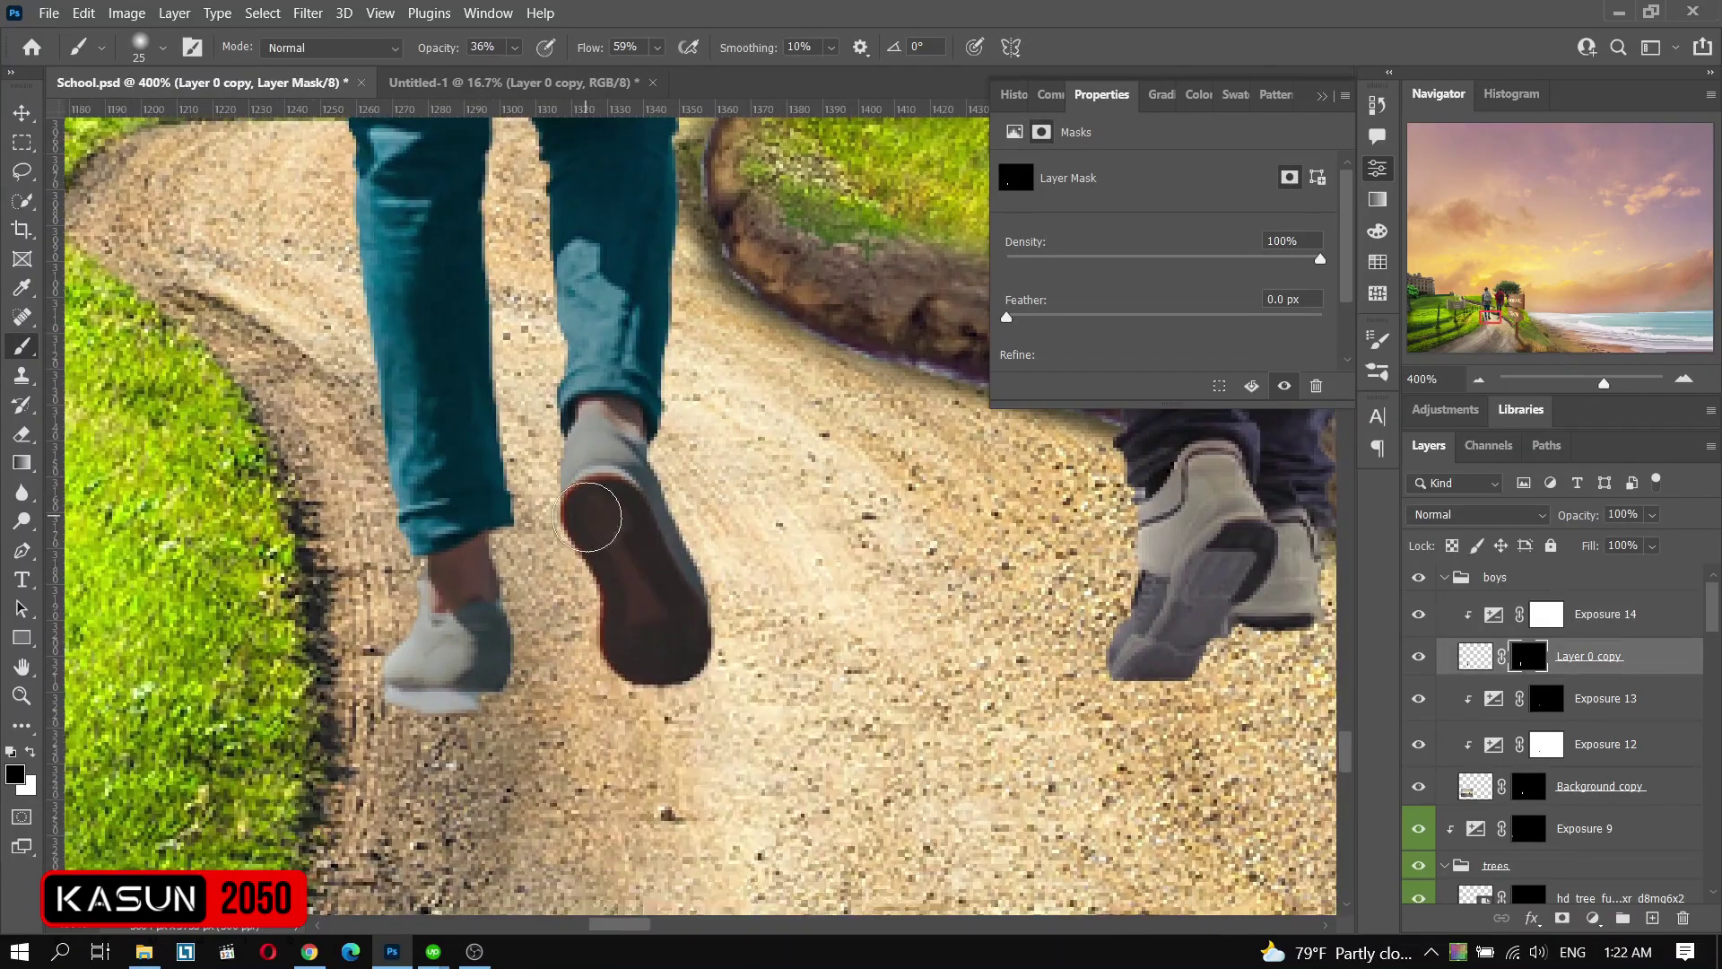
{"action": "left_click", "coordinate": [527, 81]}
{"action": "key", "text": "ctrl+Tab"}
{"action": "key", "text": "0"}
{"action": "left_click", "coordinate": [657, 46]}
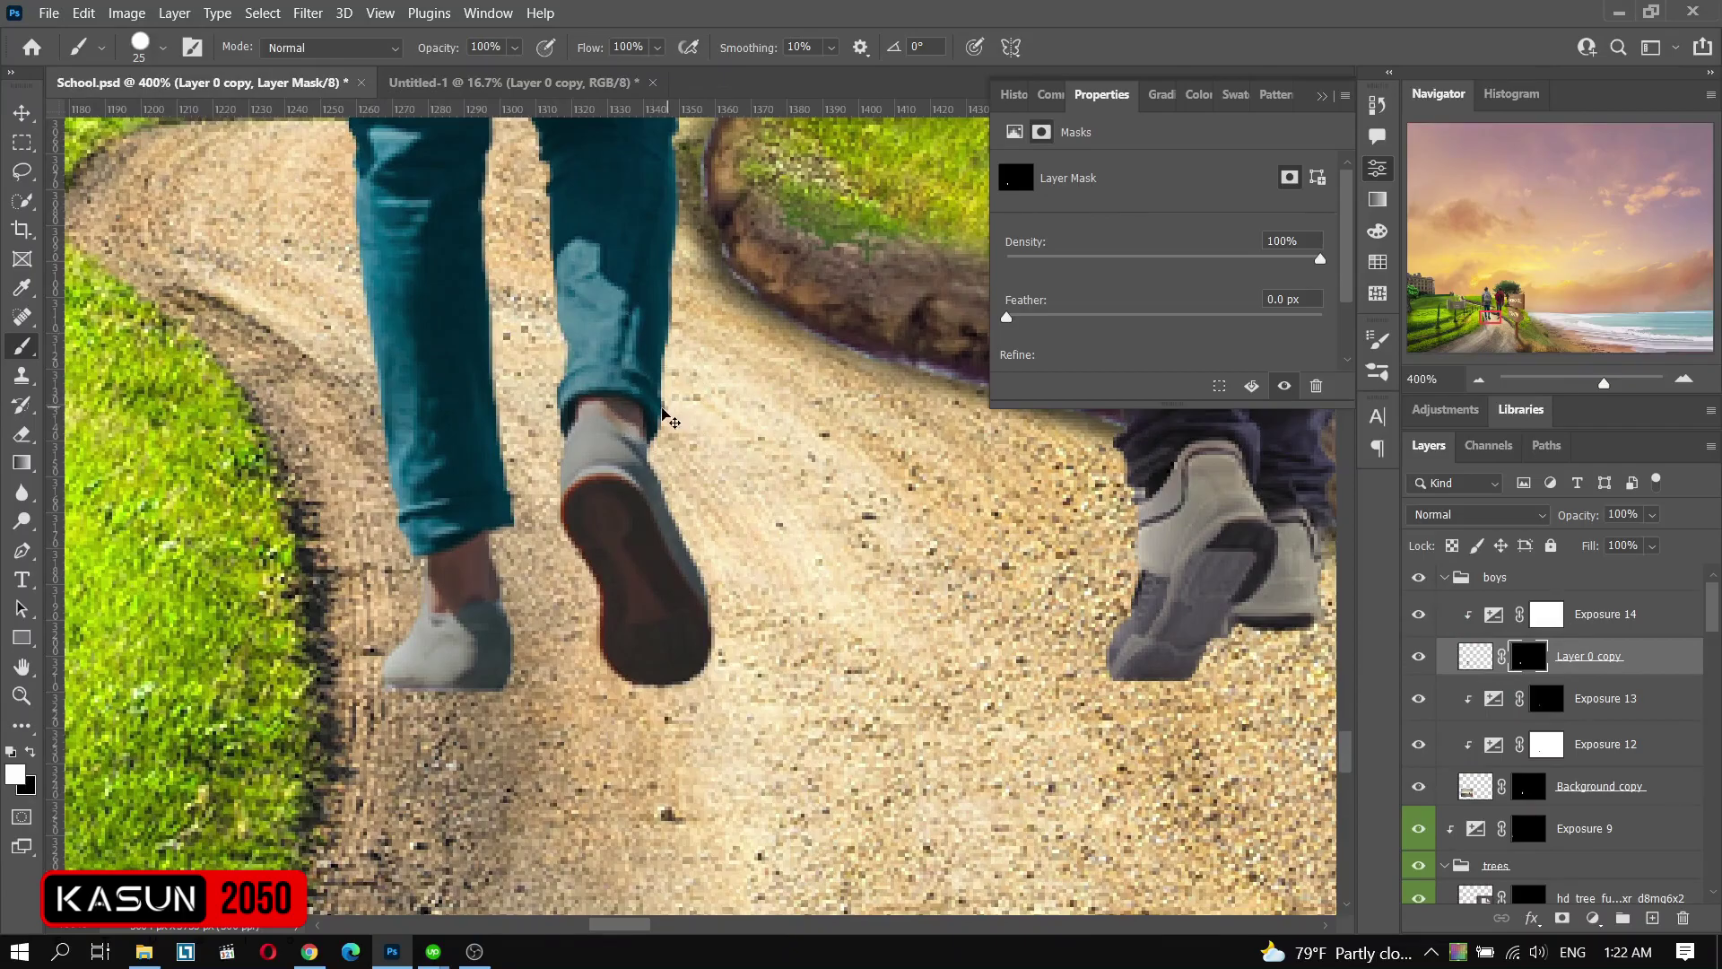
{"action": "scroll", "coordinate": [663, 415], "scroll_direction": "down", "scroll_amount": 2}
{"action": "scroll", "coordinate": [664, 415], "scroll_direction": "up", "scroll_amount": 5}
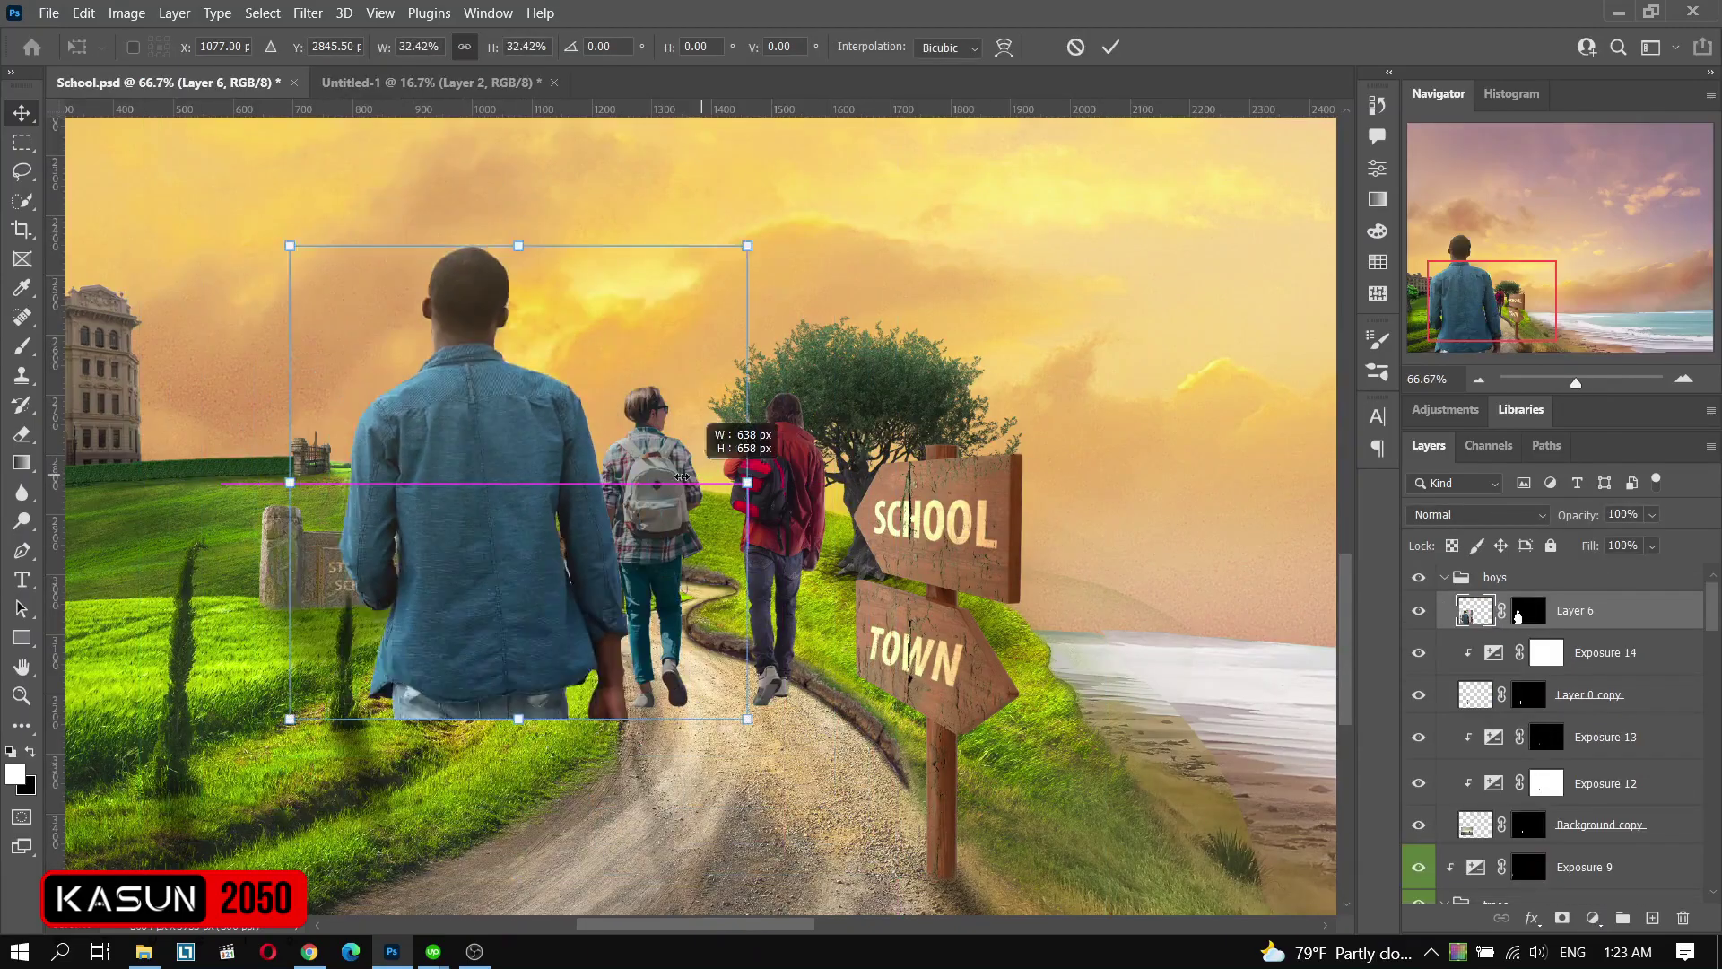
- Scale the blue-shirt figure to about 15% and line it up over the plaid kid
{"action": "left_click_drag", "start_coordinate": [681, 477], "coordinate": [552, 421]}
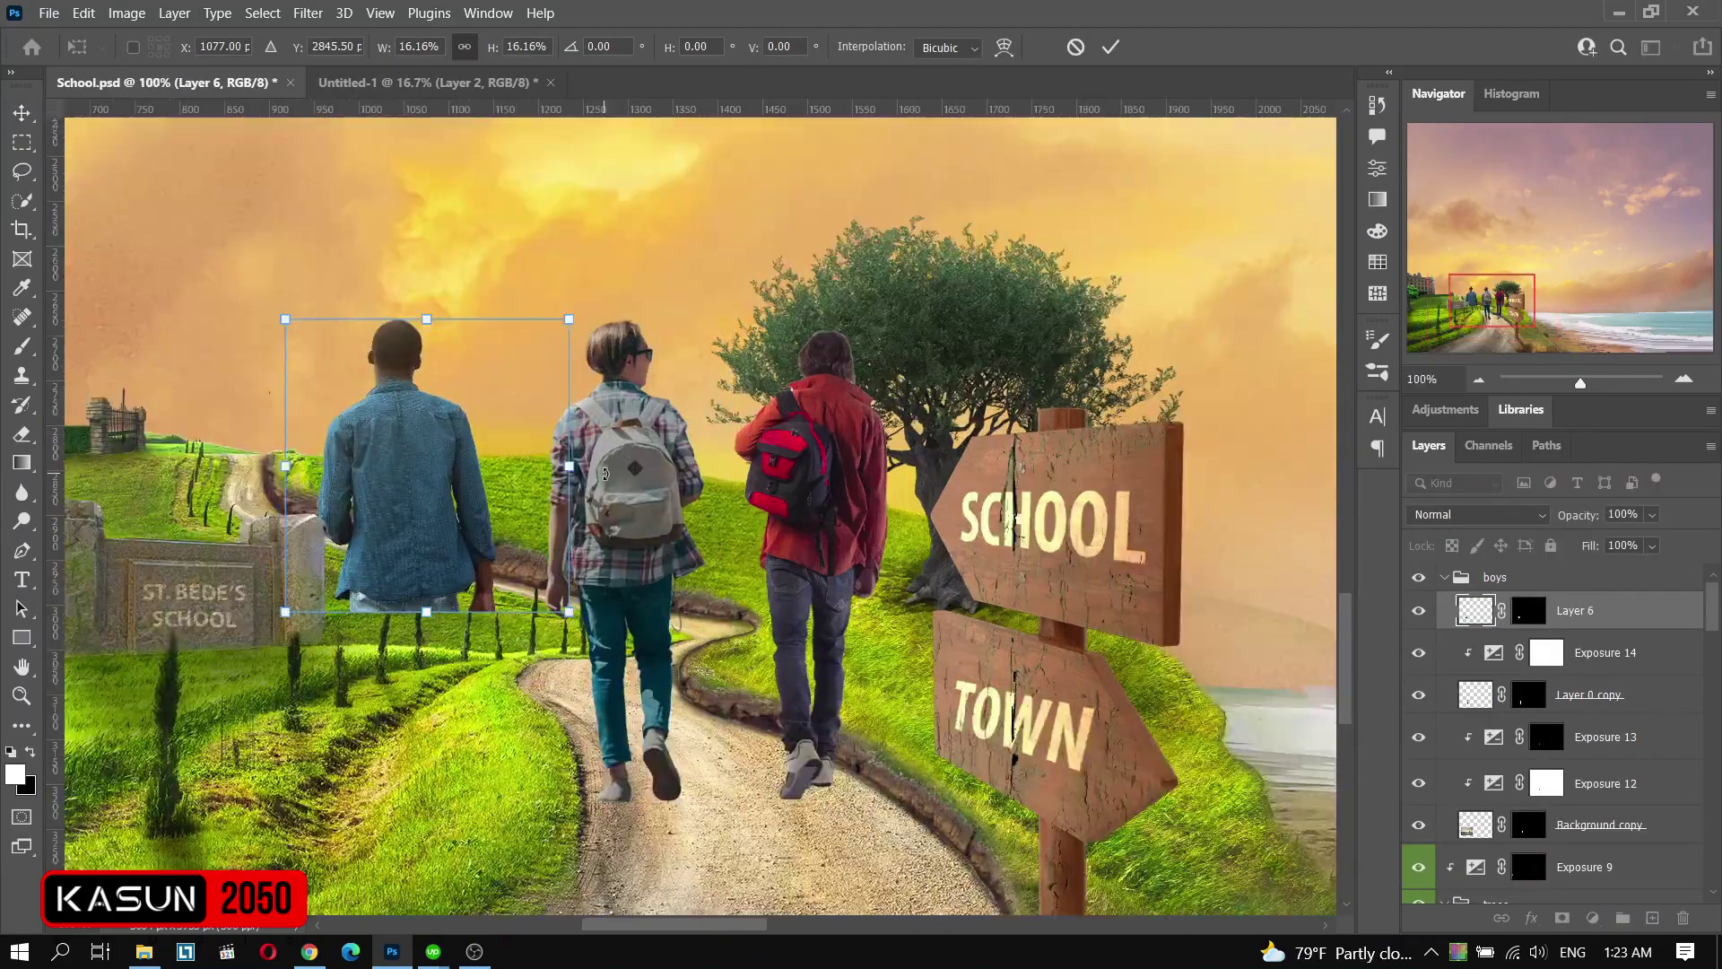
{"action": "key", "text": "ctrl+plus"}
{"action": "key", "text": "ctrl+plus"}
{"action": "left_click_drag", "start_coordinate": [647, 485], "coordinate": [673, 485]}
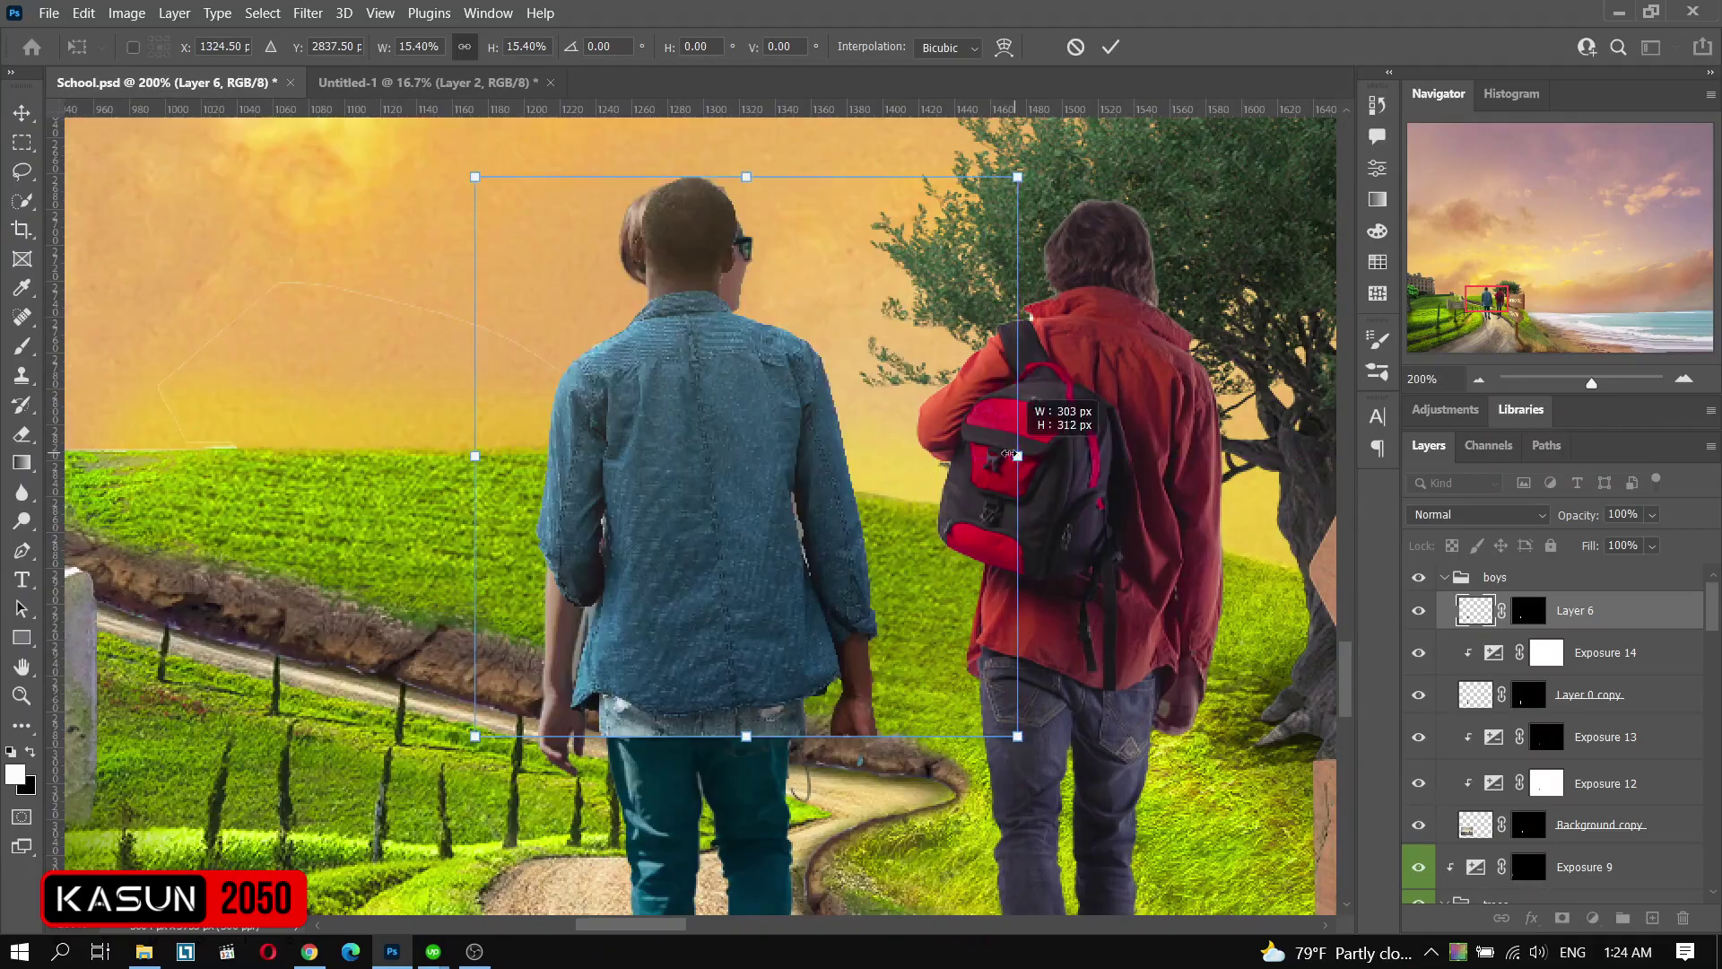
{"action": "key", "text": "Return"}
{"action": "left_click_drag", "start_coordinate": [743, 545], "coordinate": [841, 544]}
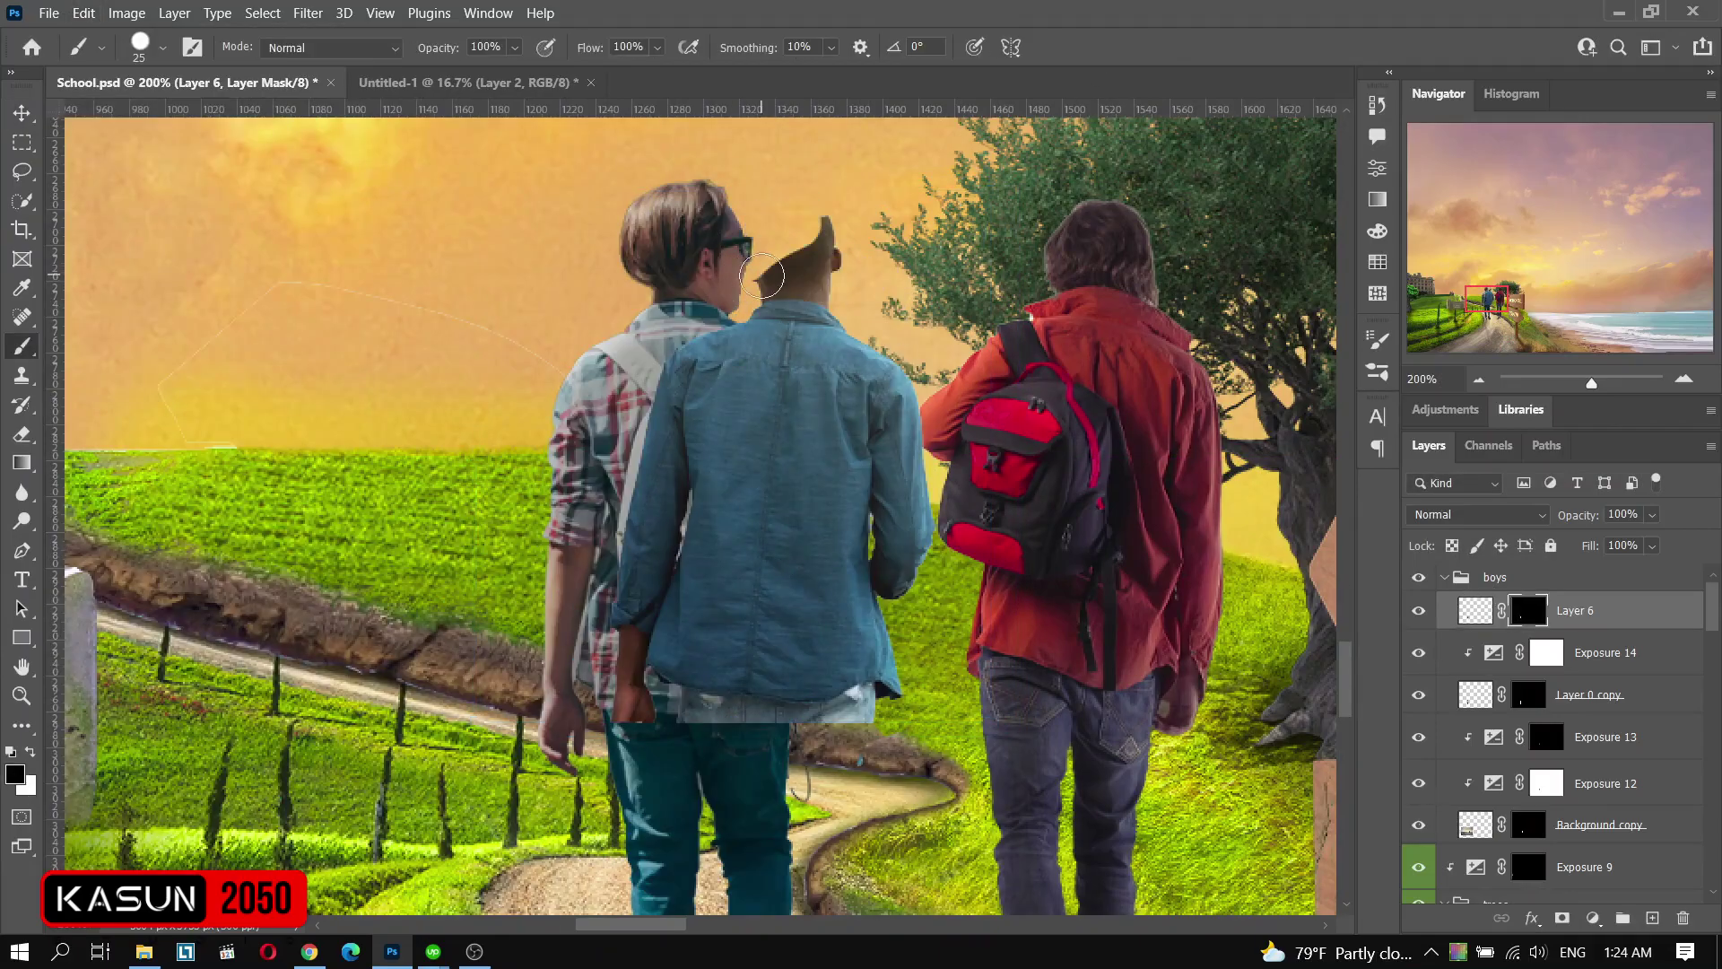
- Zoom in on the shirt and start a new Free Transform on Layer 6
{"action": "key", "text": "ctrl+plus"}
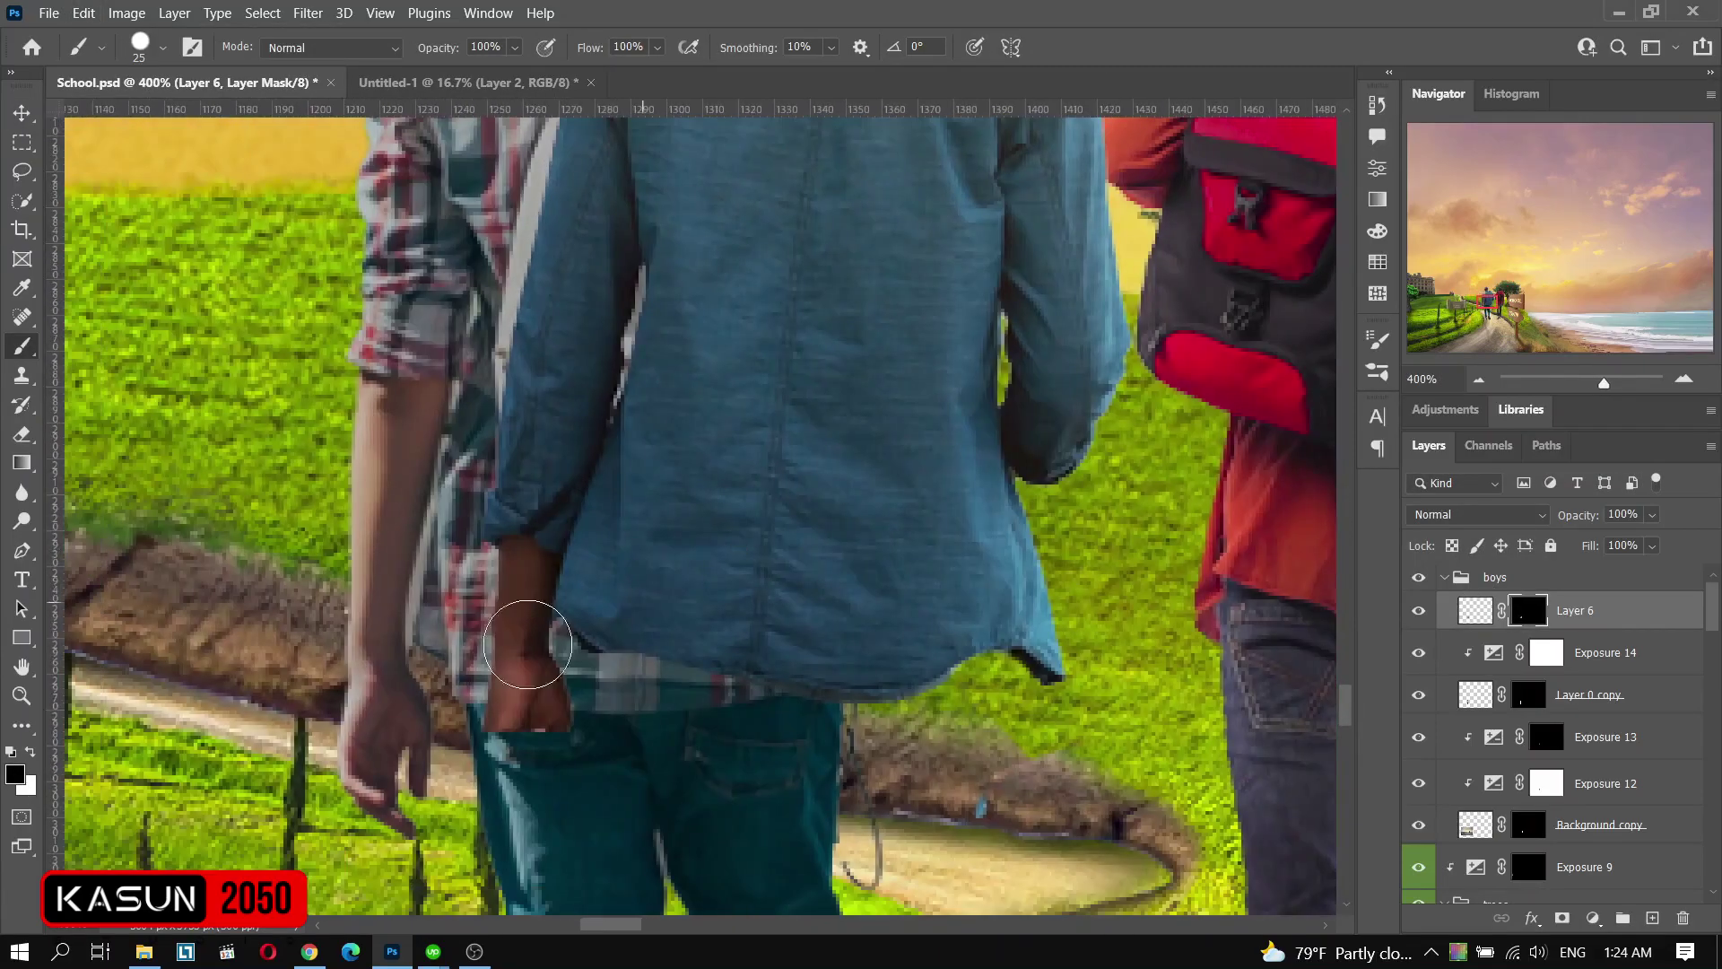
{"action": "key", "text": "ctrl+0"}
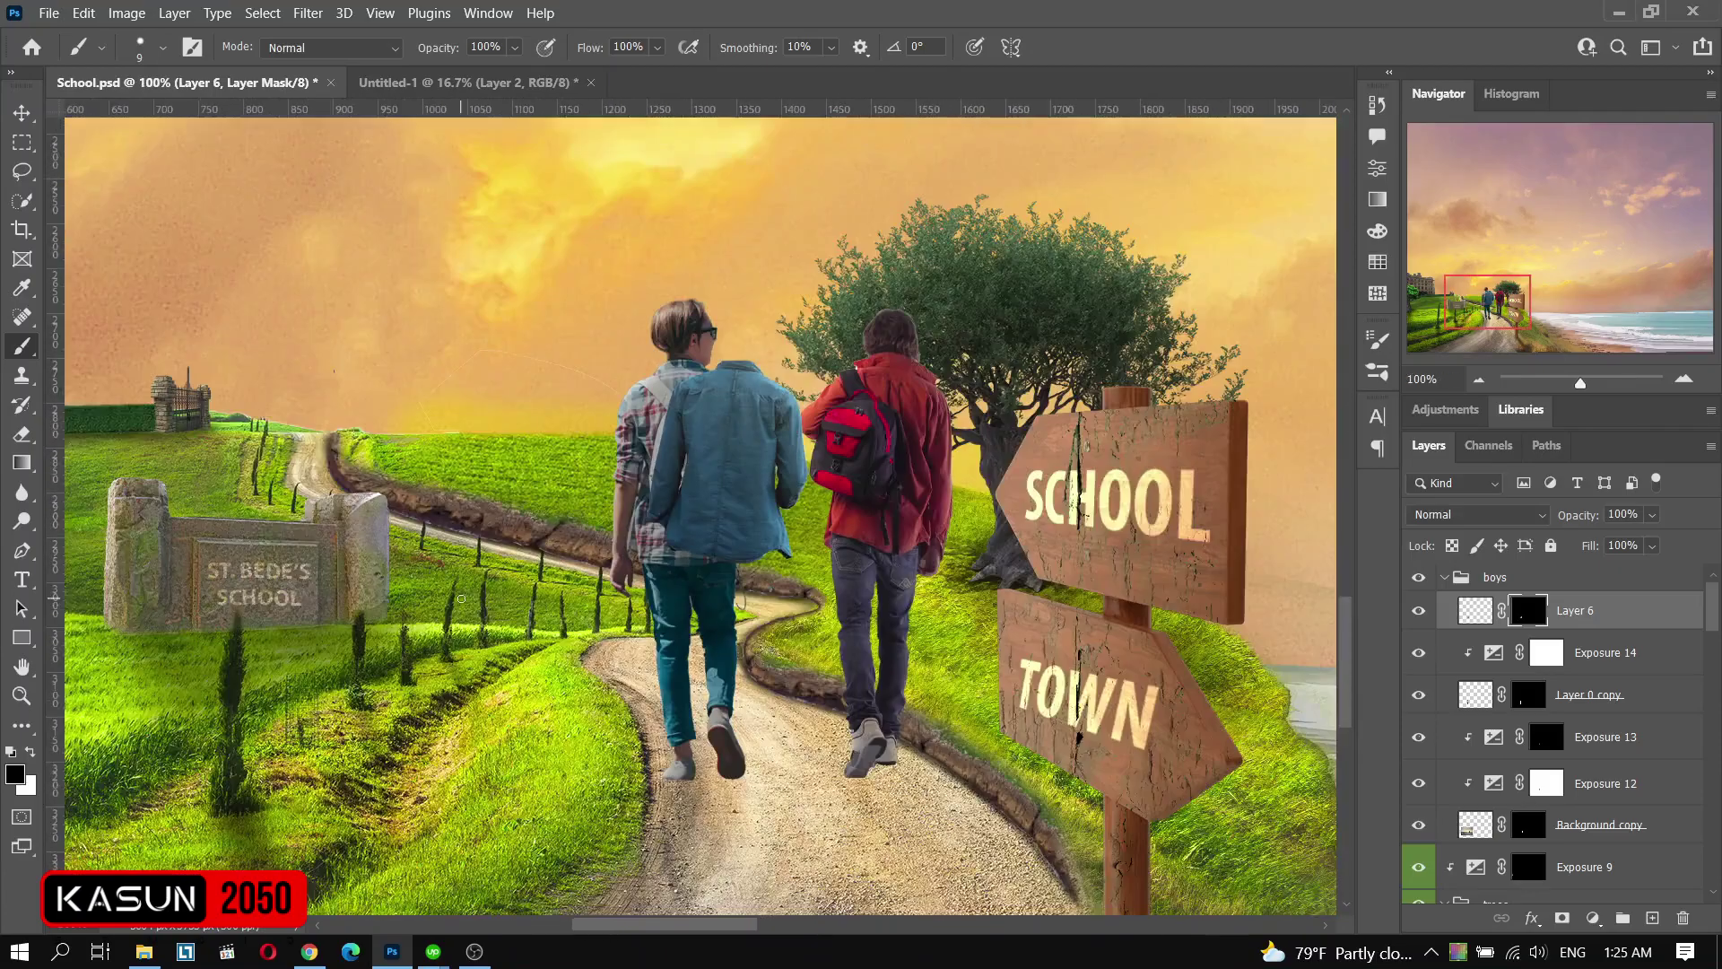
{"action": "key", "text": "v"}
{"action": "key", "text": "ctrl+plus"}
{"action": "key", "text": "ctrl+plus"}
{"action": "key", "text": "ctrl+t"}
{"action": "key", "text": "ctrl+plus"}
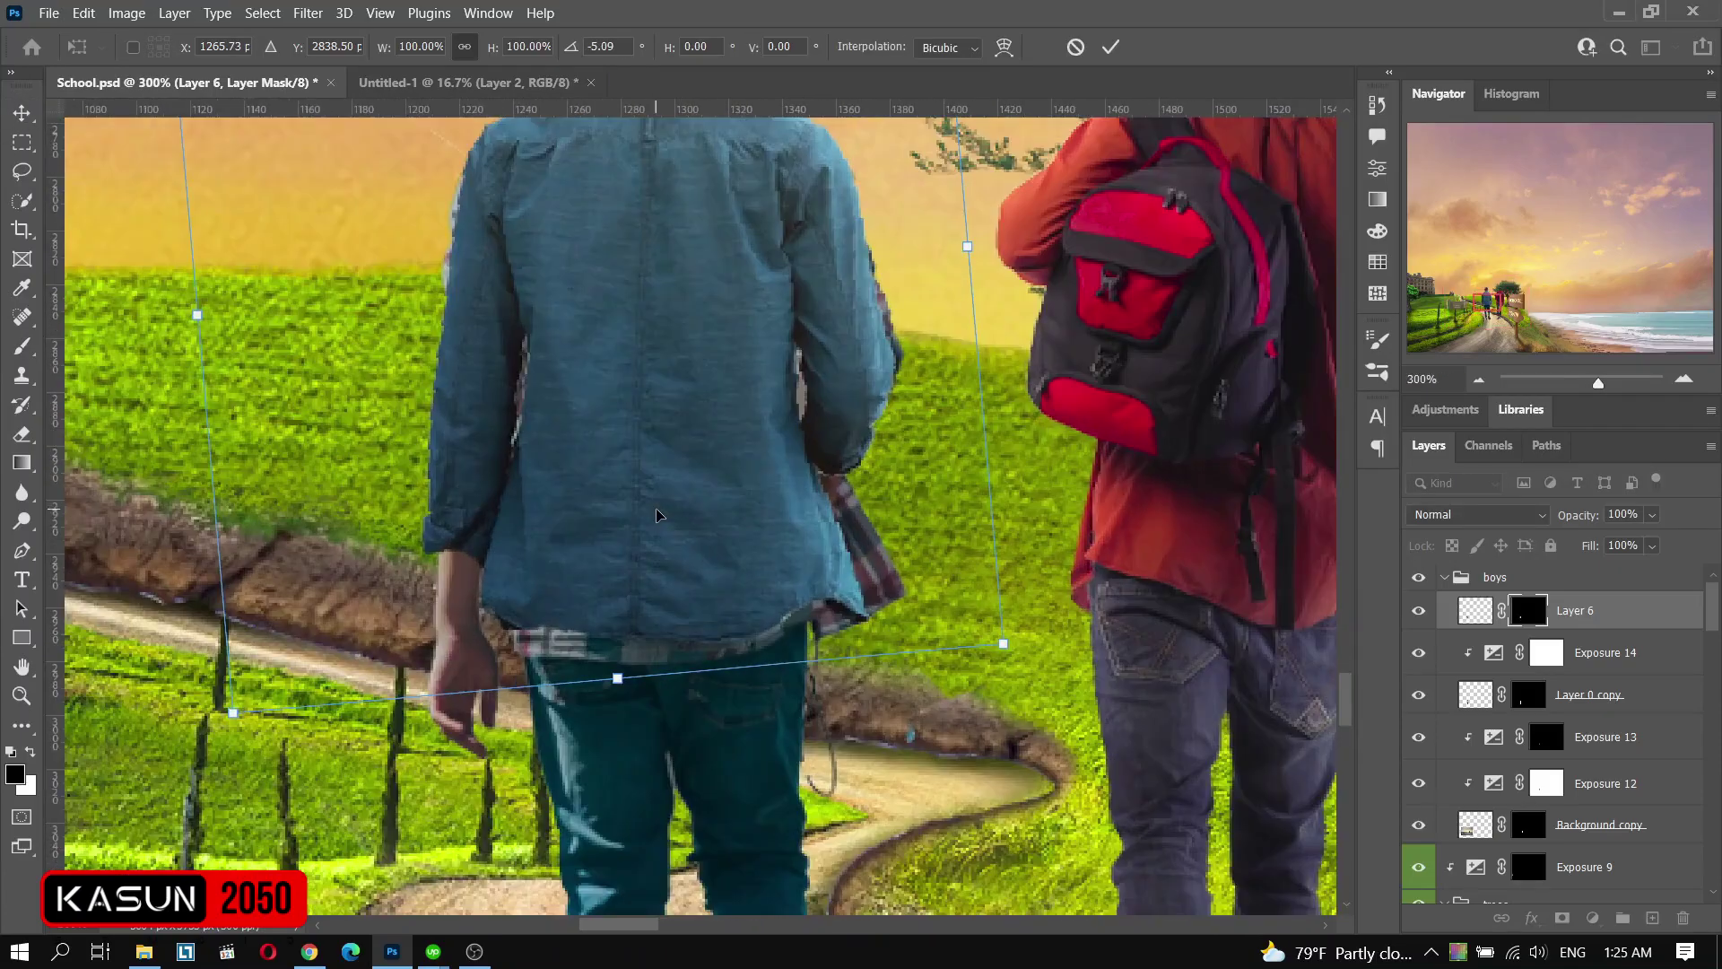
- Convert the shirt layer to a smart object and pin both shoulders with Puppet Warp
{"action": "left_click", "coordinate": [127, 12]}
{"action": "right_click", "coordinate": [1575, 609]}
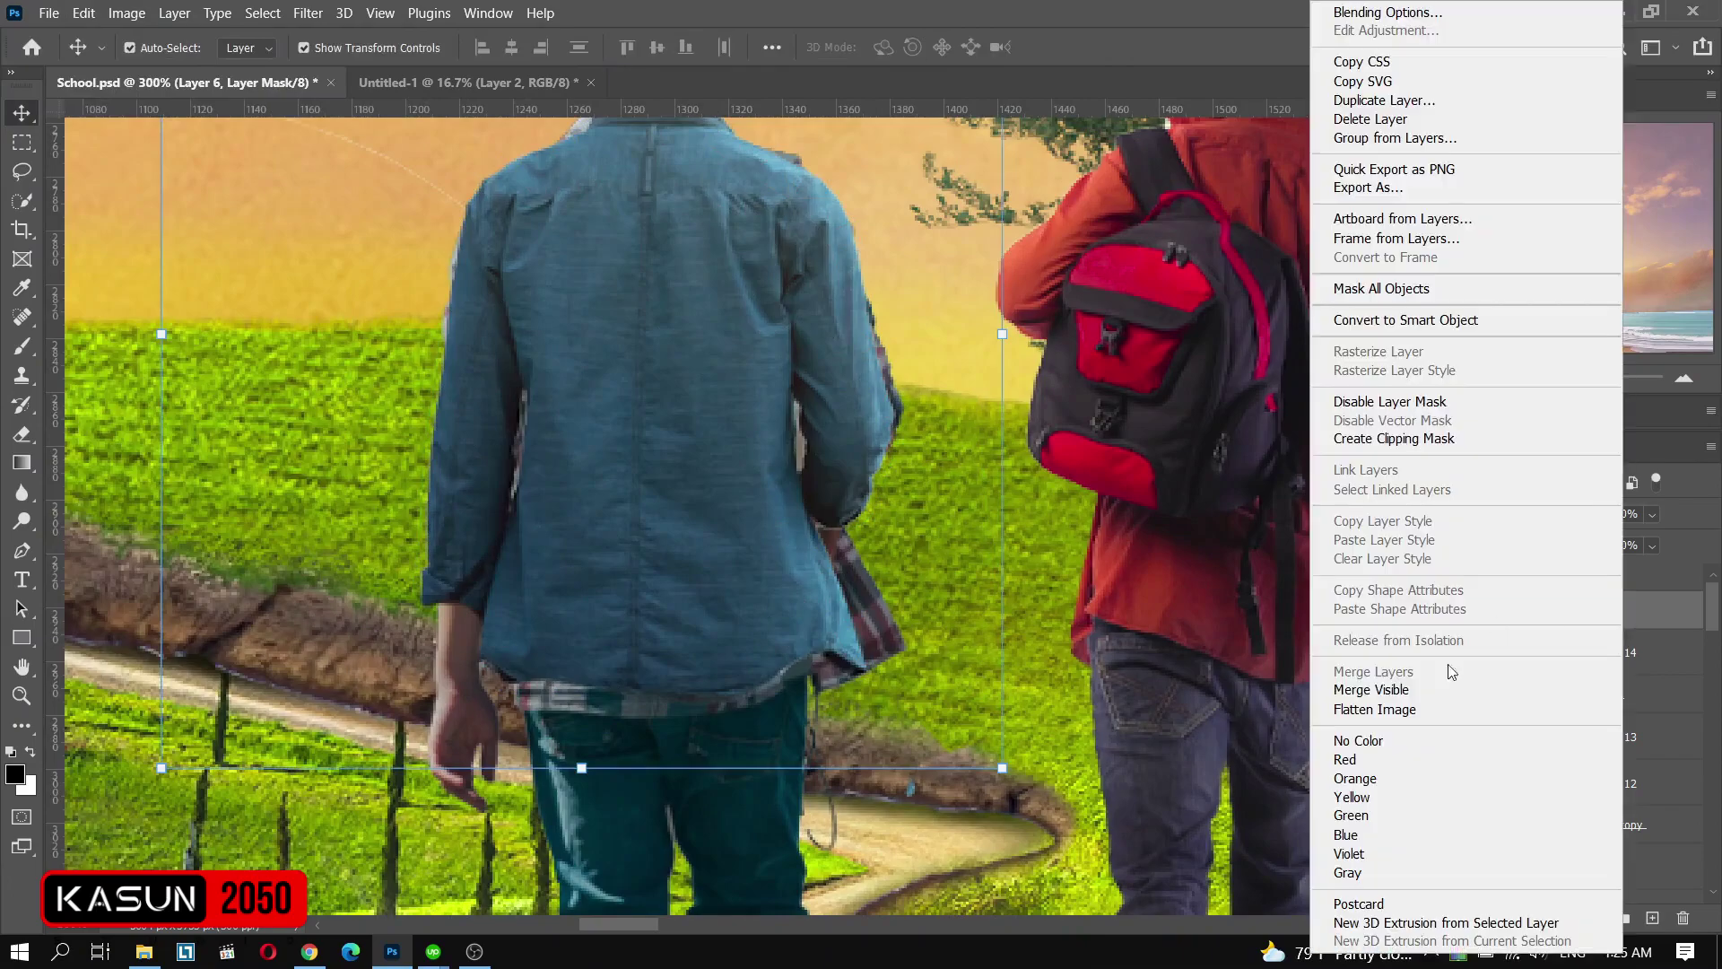
{"action": "left_click", "coordinate": [1516, 269]}
{"action": "left_click", "coordinate": [83, 12]}
{"action": "left_click", "coordinate": [126, 435]}
{"action": "left_click", "coordinate": [695, 222]}
{"action": "left_click", "coordinate": [604, 224]}
- Pin the shirt's sides and hem, bend the lower edge to fit, and apply the warp
{"action": "left_click_drag", "start_coordinate": [865, 500], "coordinate": [872, 499]}
{"action": "left_click", "coordinate": [453, 596]}
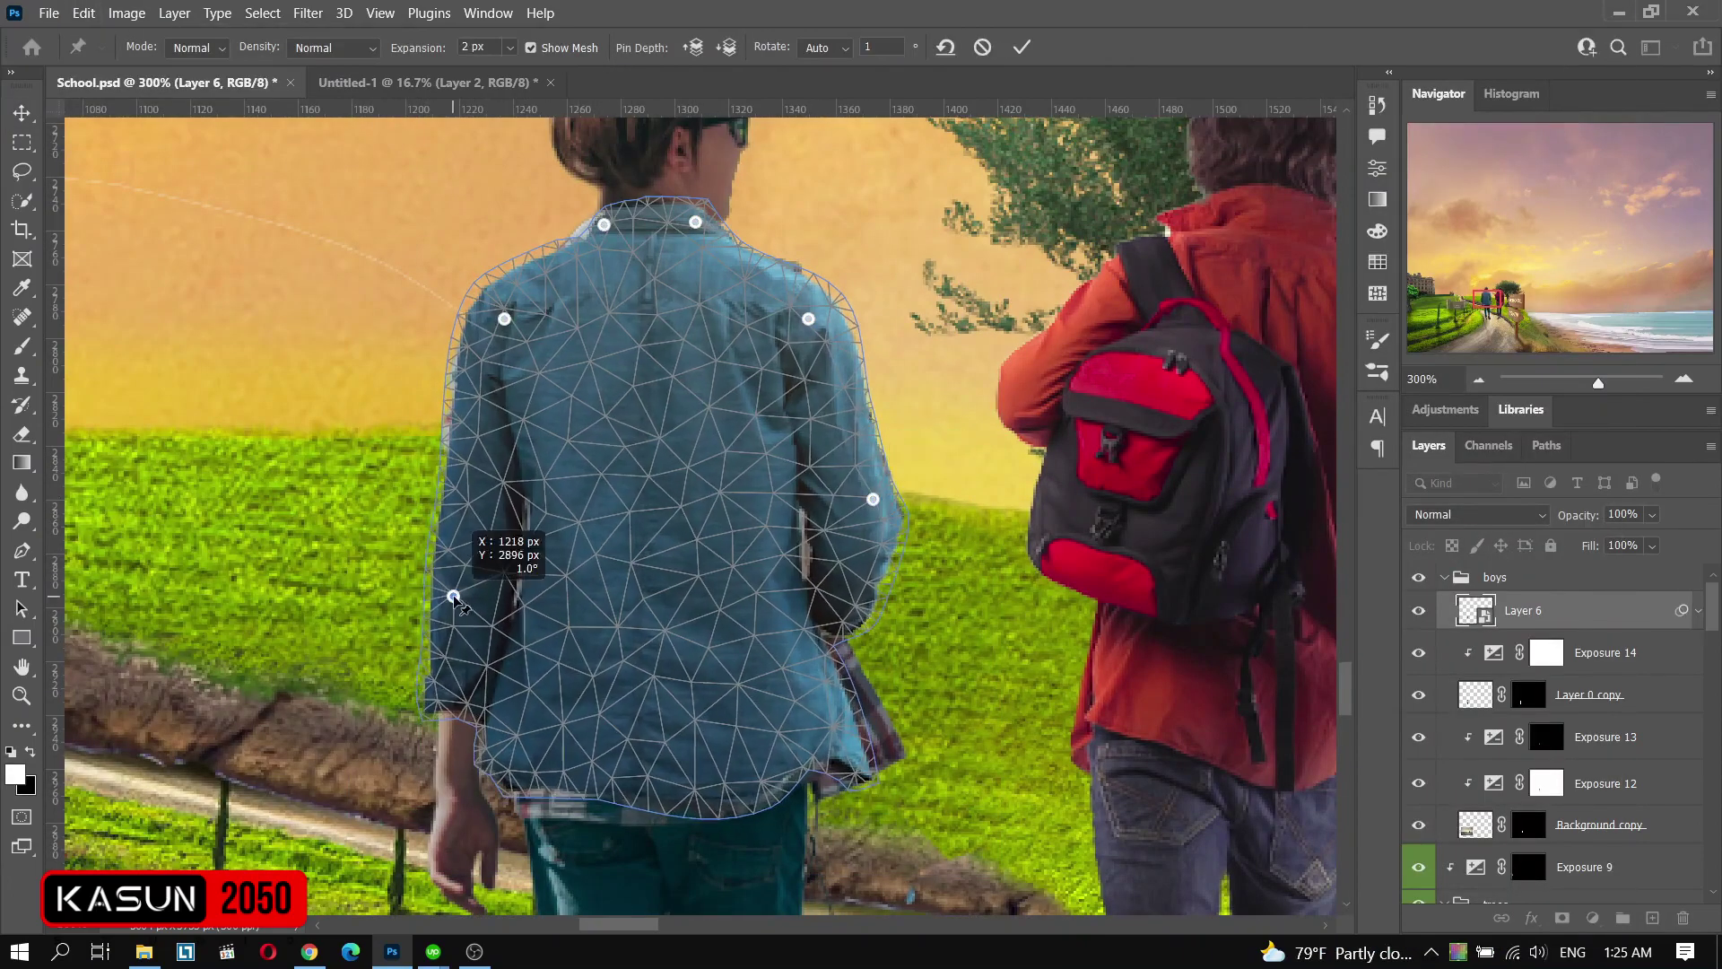
{"action": "left_click", "coordinate": [823, 731]}
{"action": "left_click", "coordinate": [561, 796]}
{"action": "left_click", "coordinate": [749, 782]}
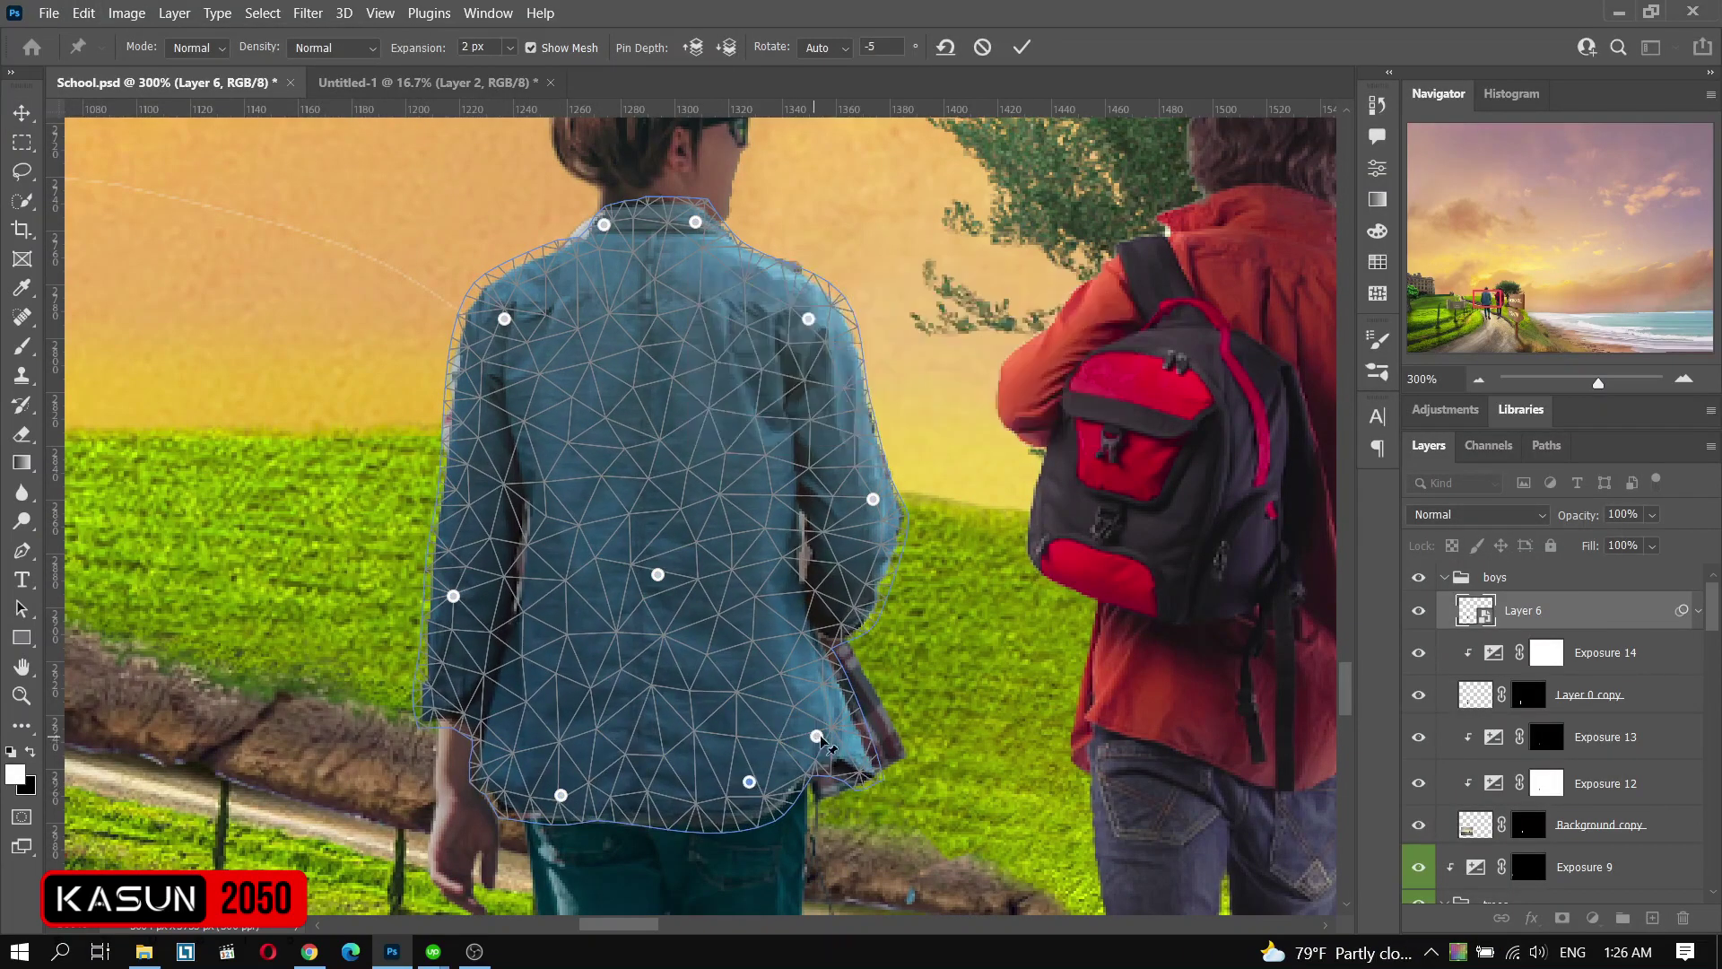
{"action": "left_click_drag", "start_coordinate": [823, 731], "coordinate": [830, 733]}
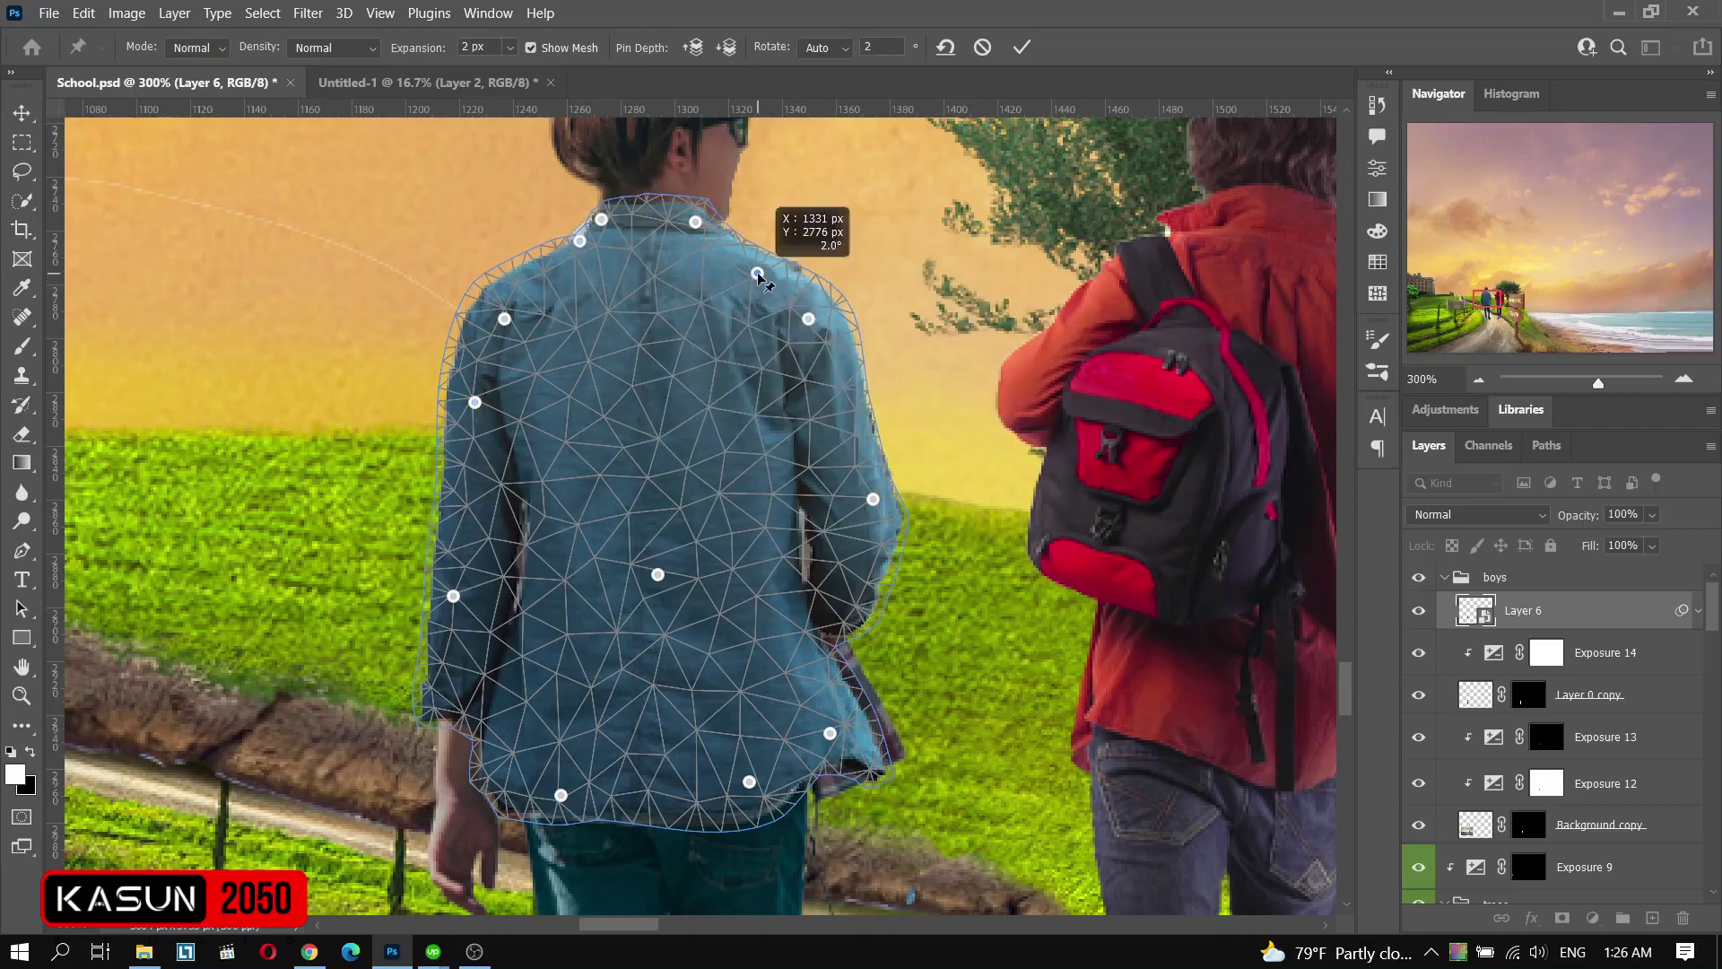
{"action": "key", "text": "Return"}
- Select the plaid kid's layer mask and zoom out to view both boys
{"action": "left_click", "coordinate": [1529, 750]}
{"action": "key", "text": "b"}
{"action": "scroll", "coordinate": [914, 829], "scroll_direction": "down", "scroll_amount": 3}
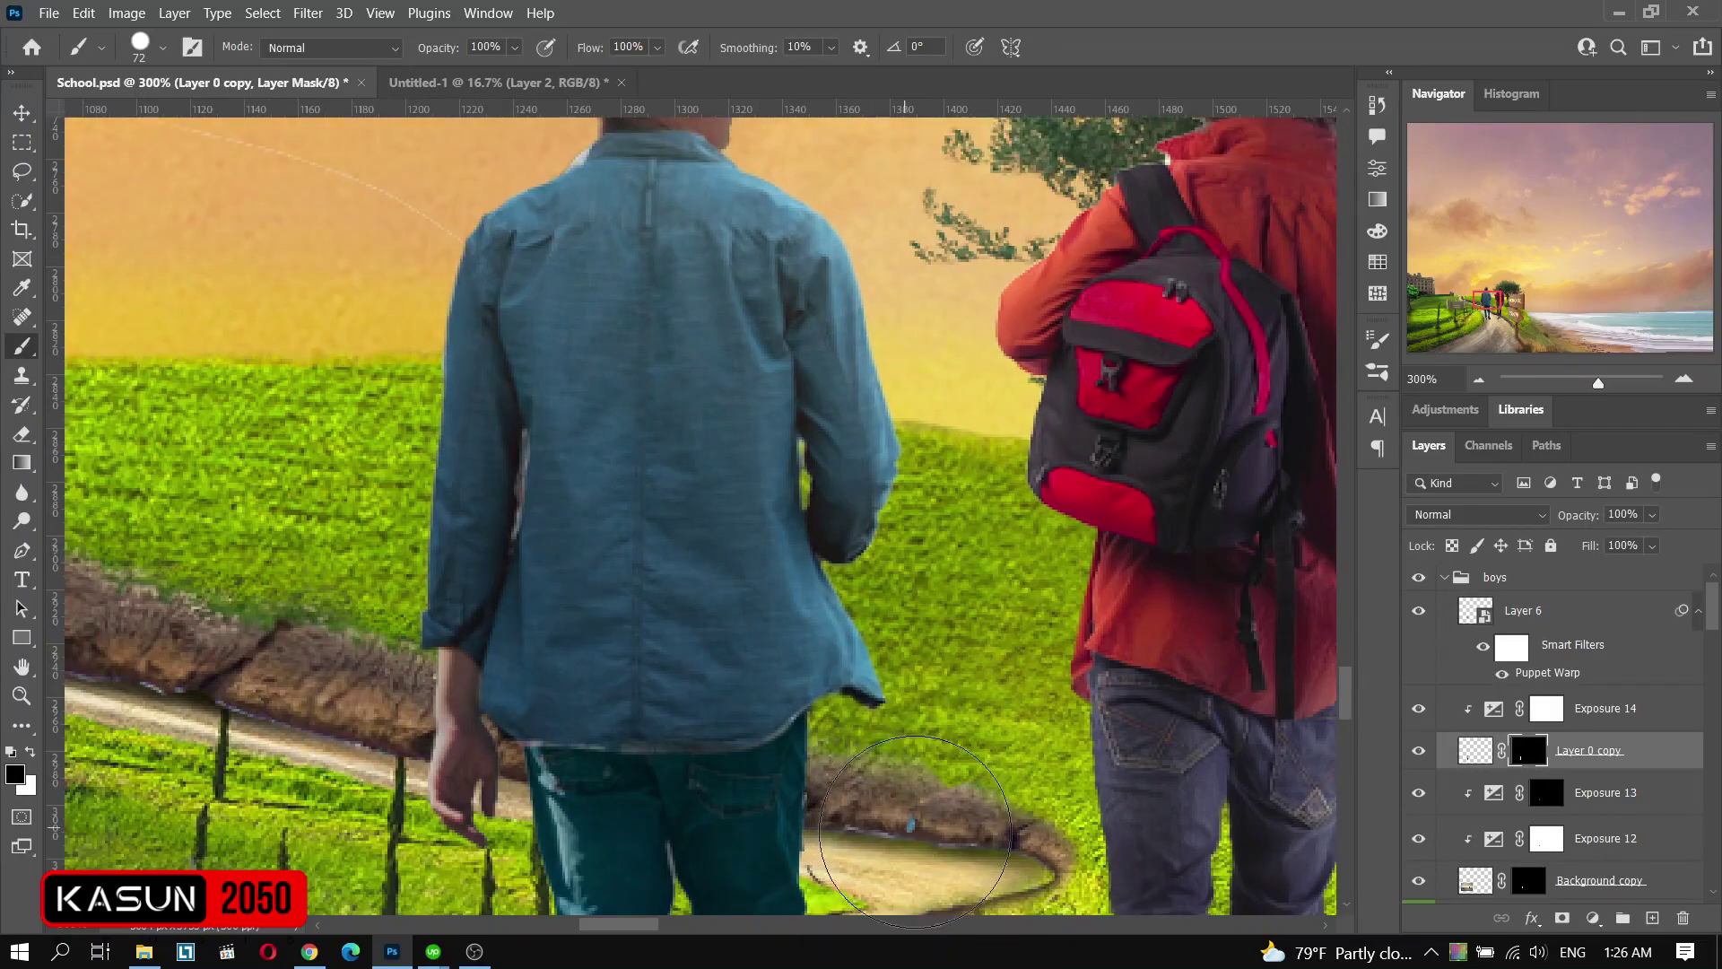
{"action": "scroll", "coordinate": [915, 830], "scroll_direction": "up", "scroll_amount": 3}
{"action": "key", "text": "v"}
{"action": "scroll", "coordinate": [677, 521], "scroll_direction": "down", "scroll_amount": 3}
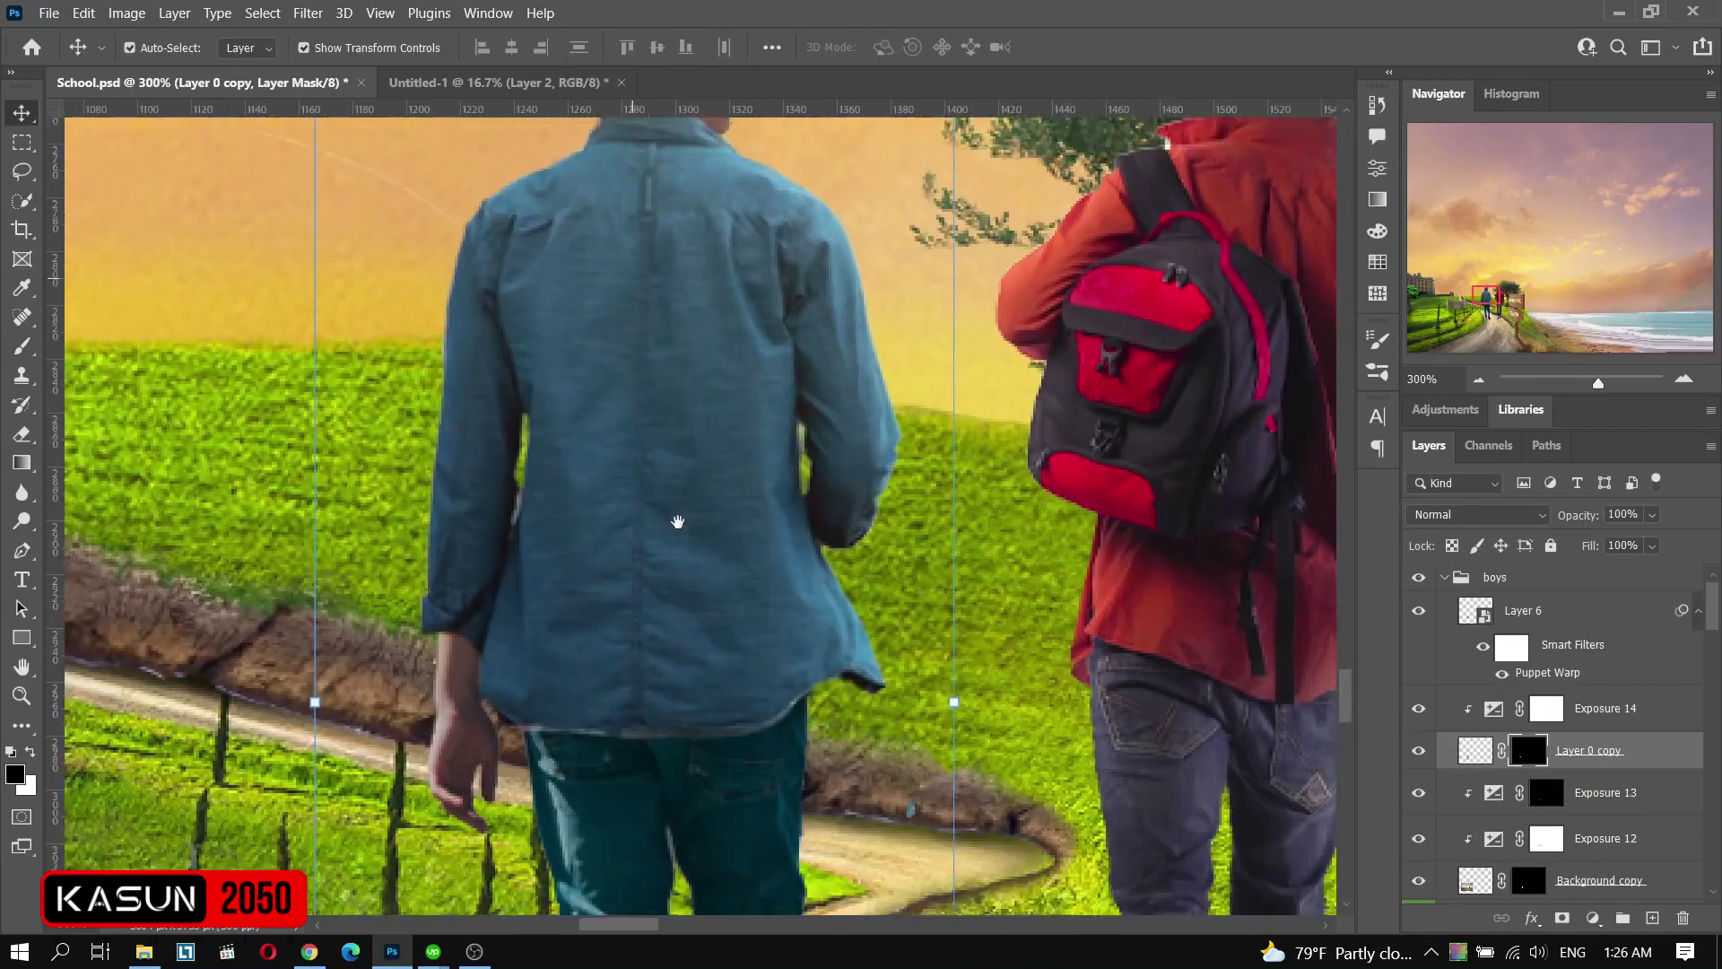
{"action": "key", "text": "ctrl+minus"}
- Reopen the boy's Puppet Warp, rotate a pin on the shirt hem, and commit
{"action": "left_click", "coordinate": [1523, 610]}
{"action": "double_click", "coordinate": [1547, 672]}
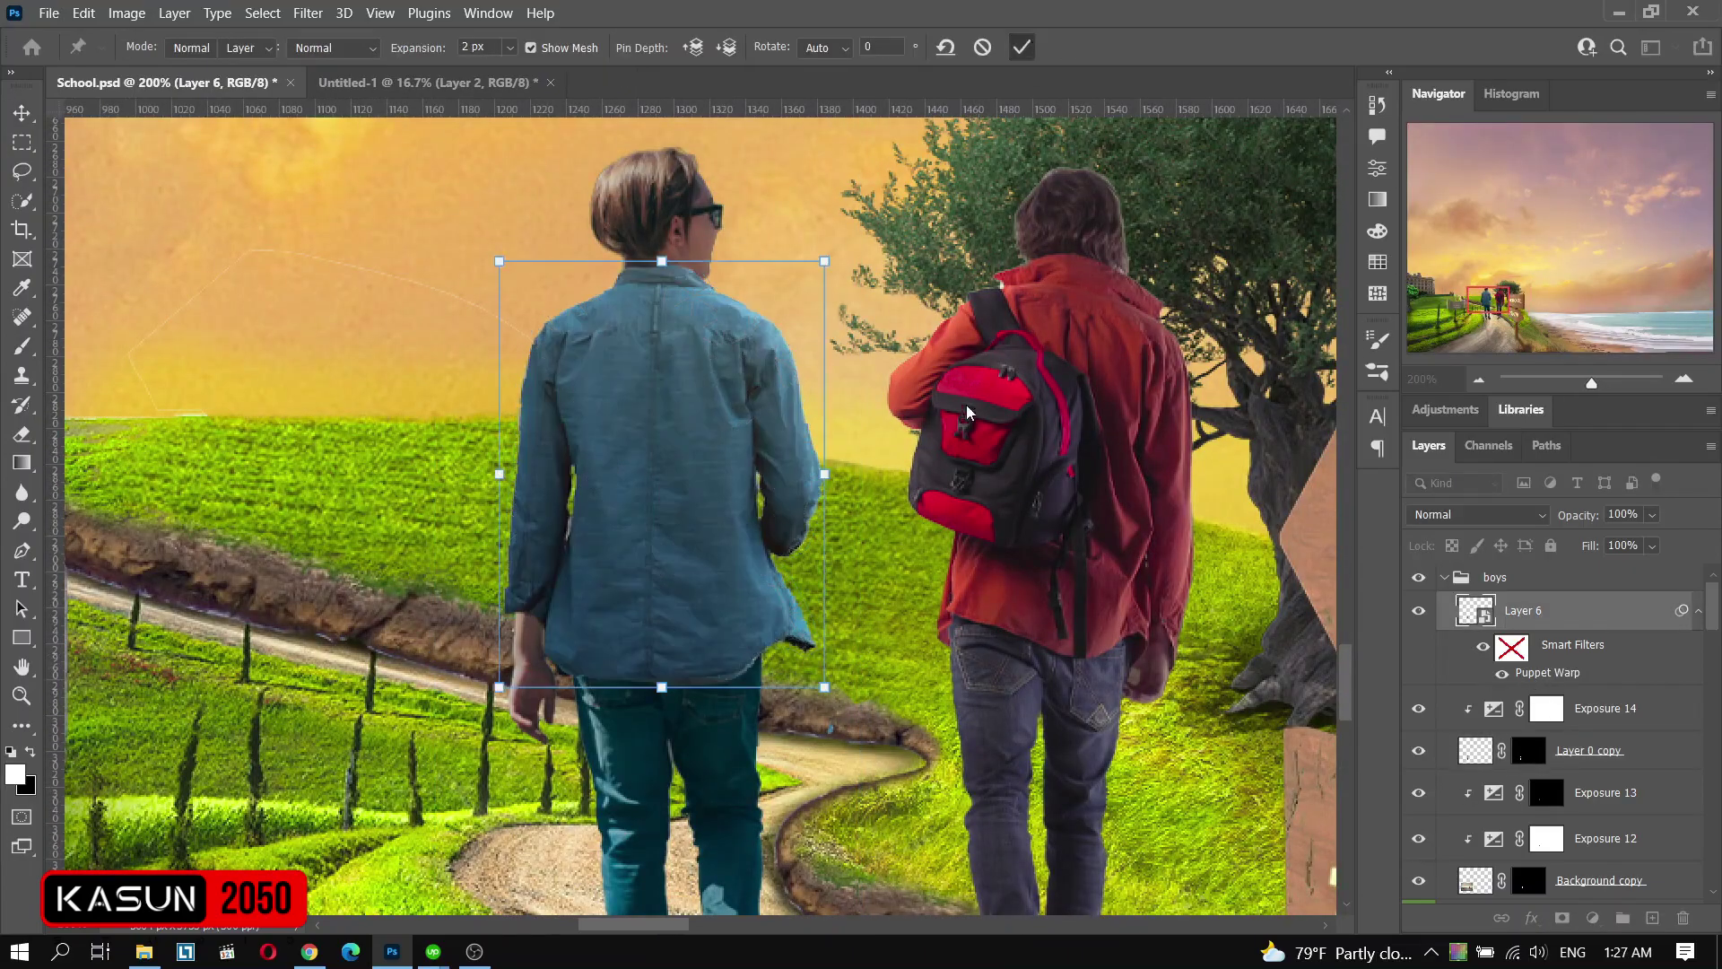
{"action": "key", "text": "ctrl+plus"}
{"action": "key", "text": "ctrl+plus"}
{"action": "left_click_drag", "start_coordinate": [715, 619], "coordinate": [720, 625]}
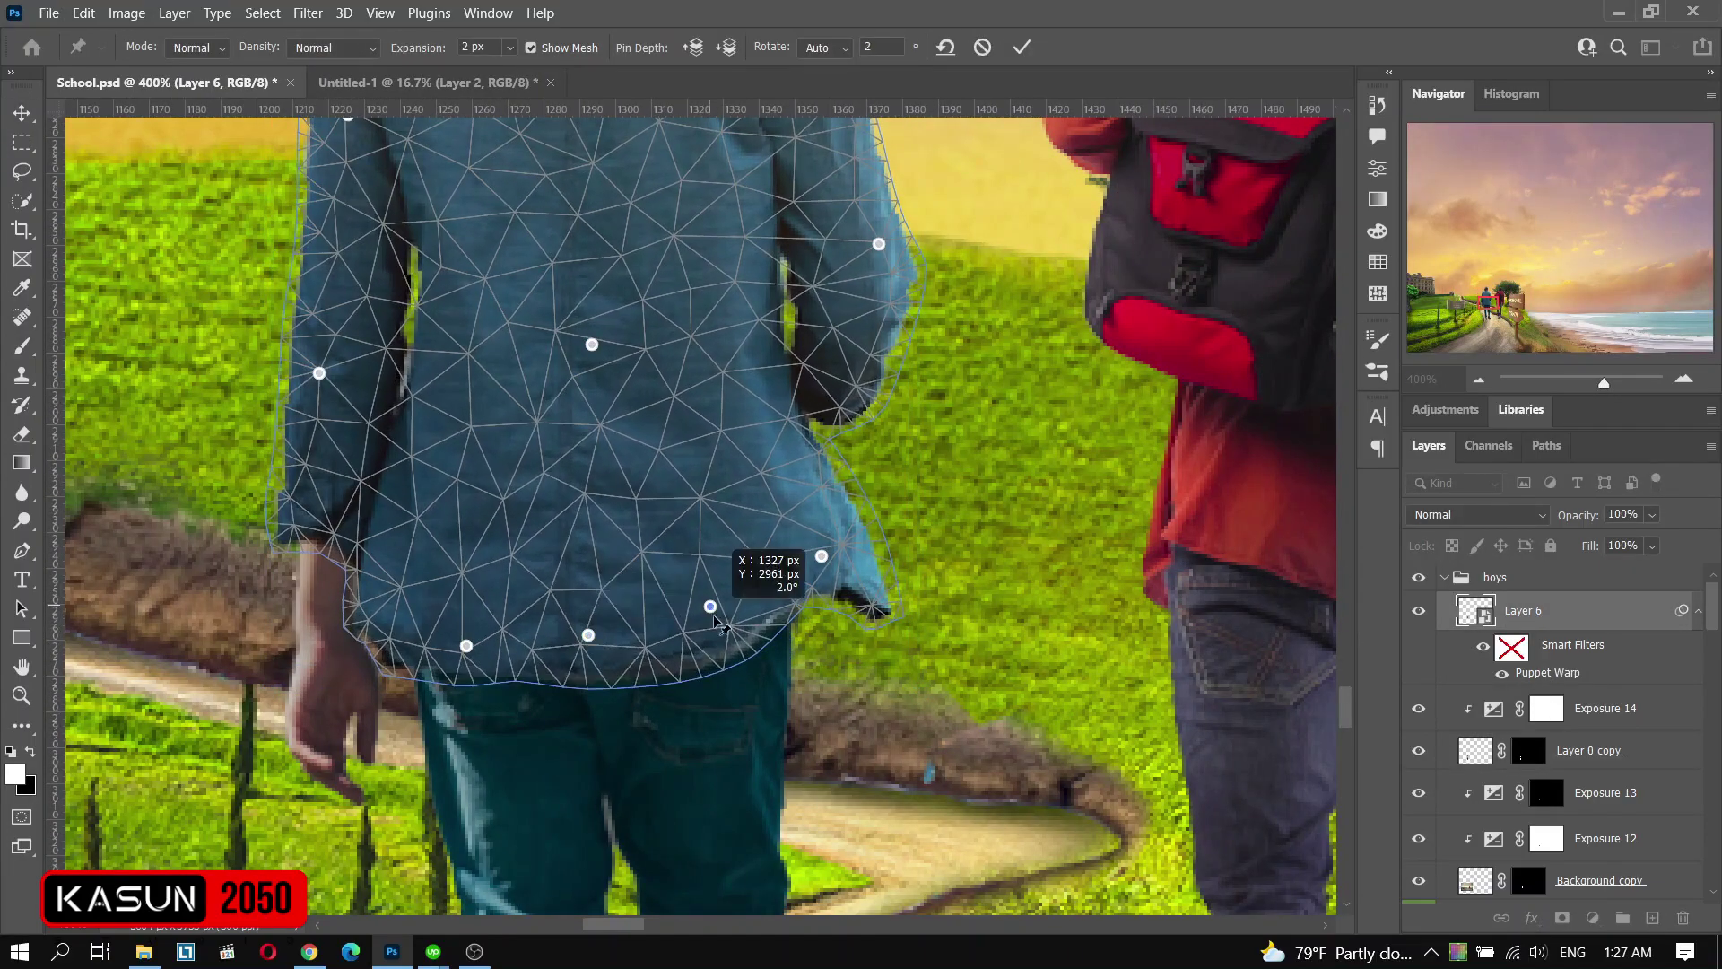
{"action": "key", "text": "Return"}
- Add an Exposure 15 adjustment layer above the warped boy
{"action": "key", "text": "ctrl+minus"}
{"action": "key", "text": "ctrl+minus"}
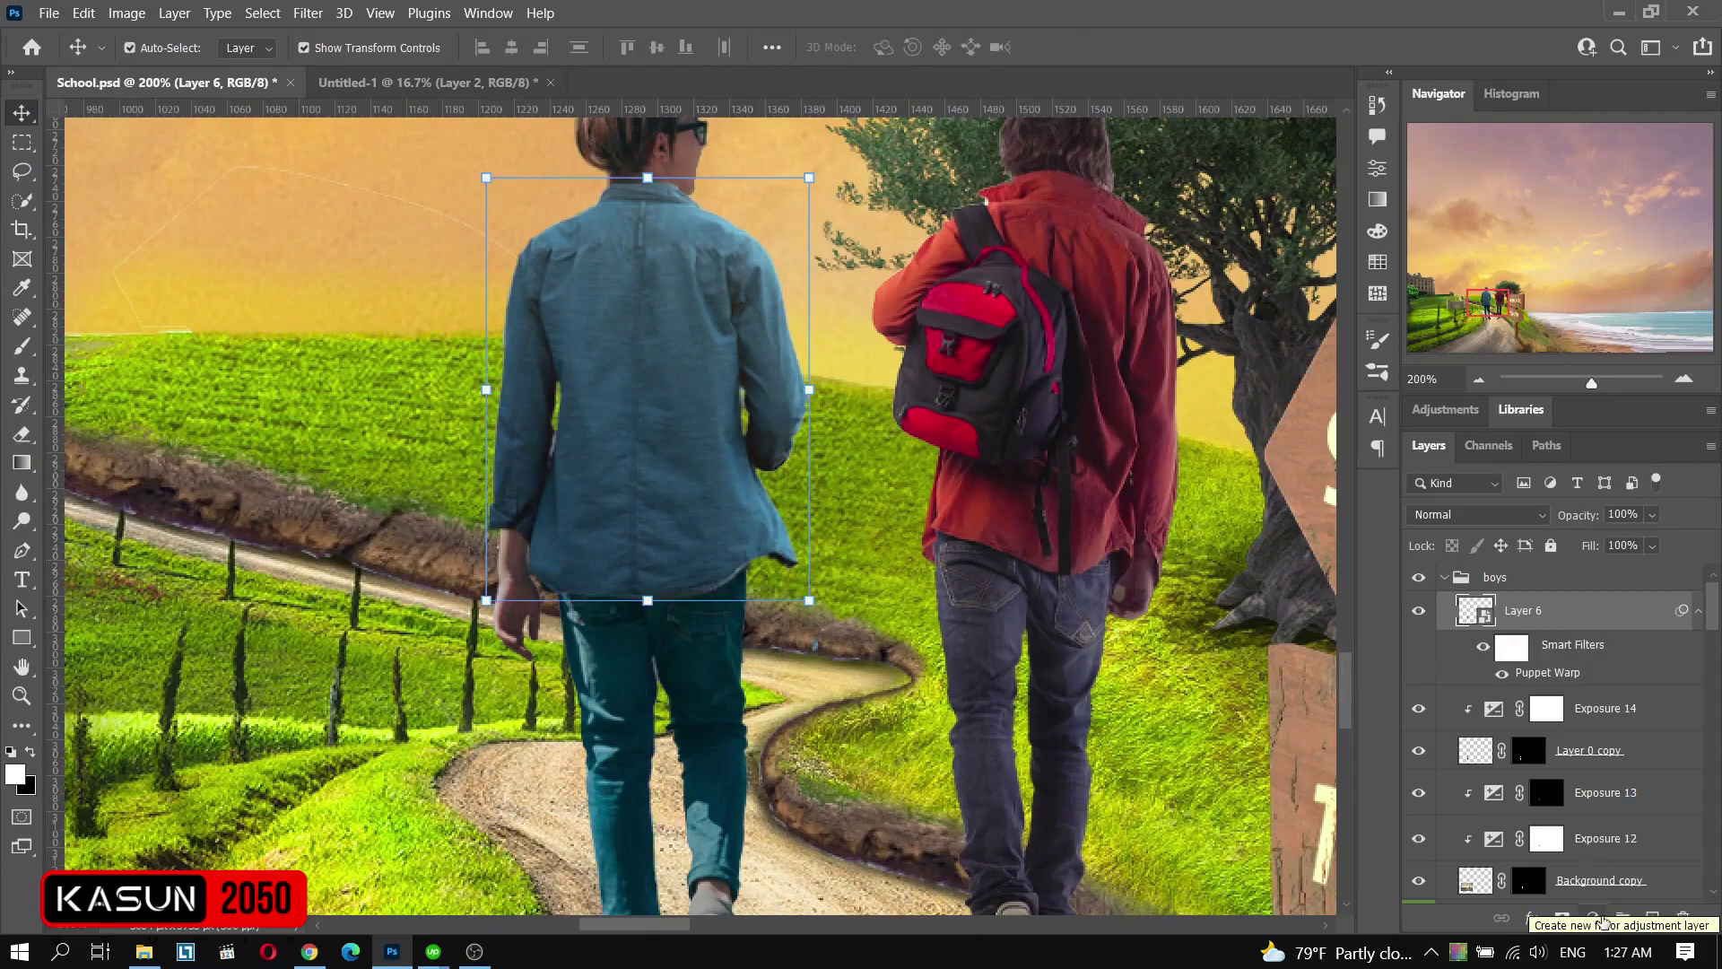
{"action": "key", "text": "ctrl+minus"}
{"action": "left_click", "coordinate": [1602, 920]}
{"action": "left_click", "coordinate": [1579, 650]}
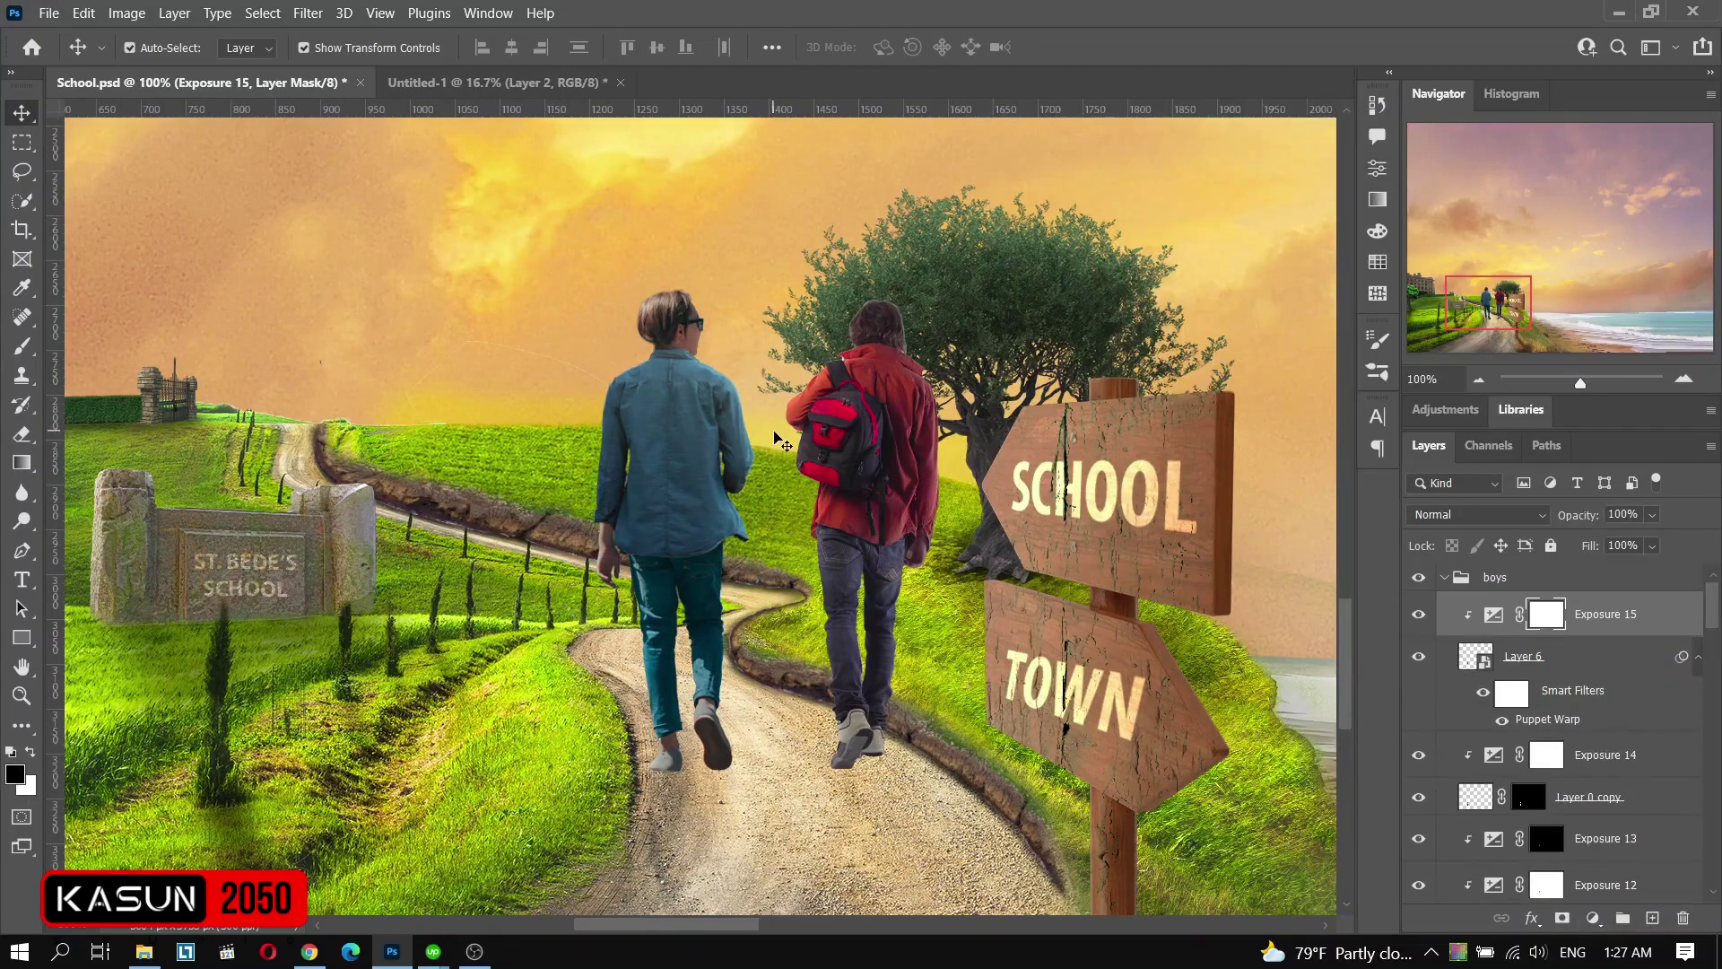
- Group the blue-shirted boy's layers into a group named 'boy 2'
{"action": "left_click", "coordinate": [1597, 797], "text": "shift"}
{"action": "key", "text": "ctrl+g"}
{"action": "double_click", "coordinate": [1516, 606]}
{"action": "type", "text": "boy 2"}
{"action": "key", "text": "Return"}
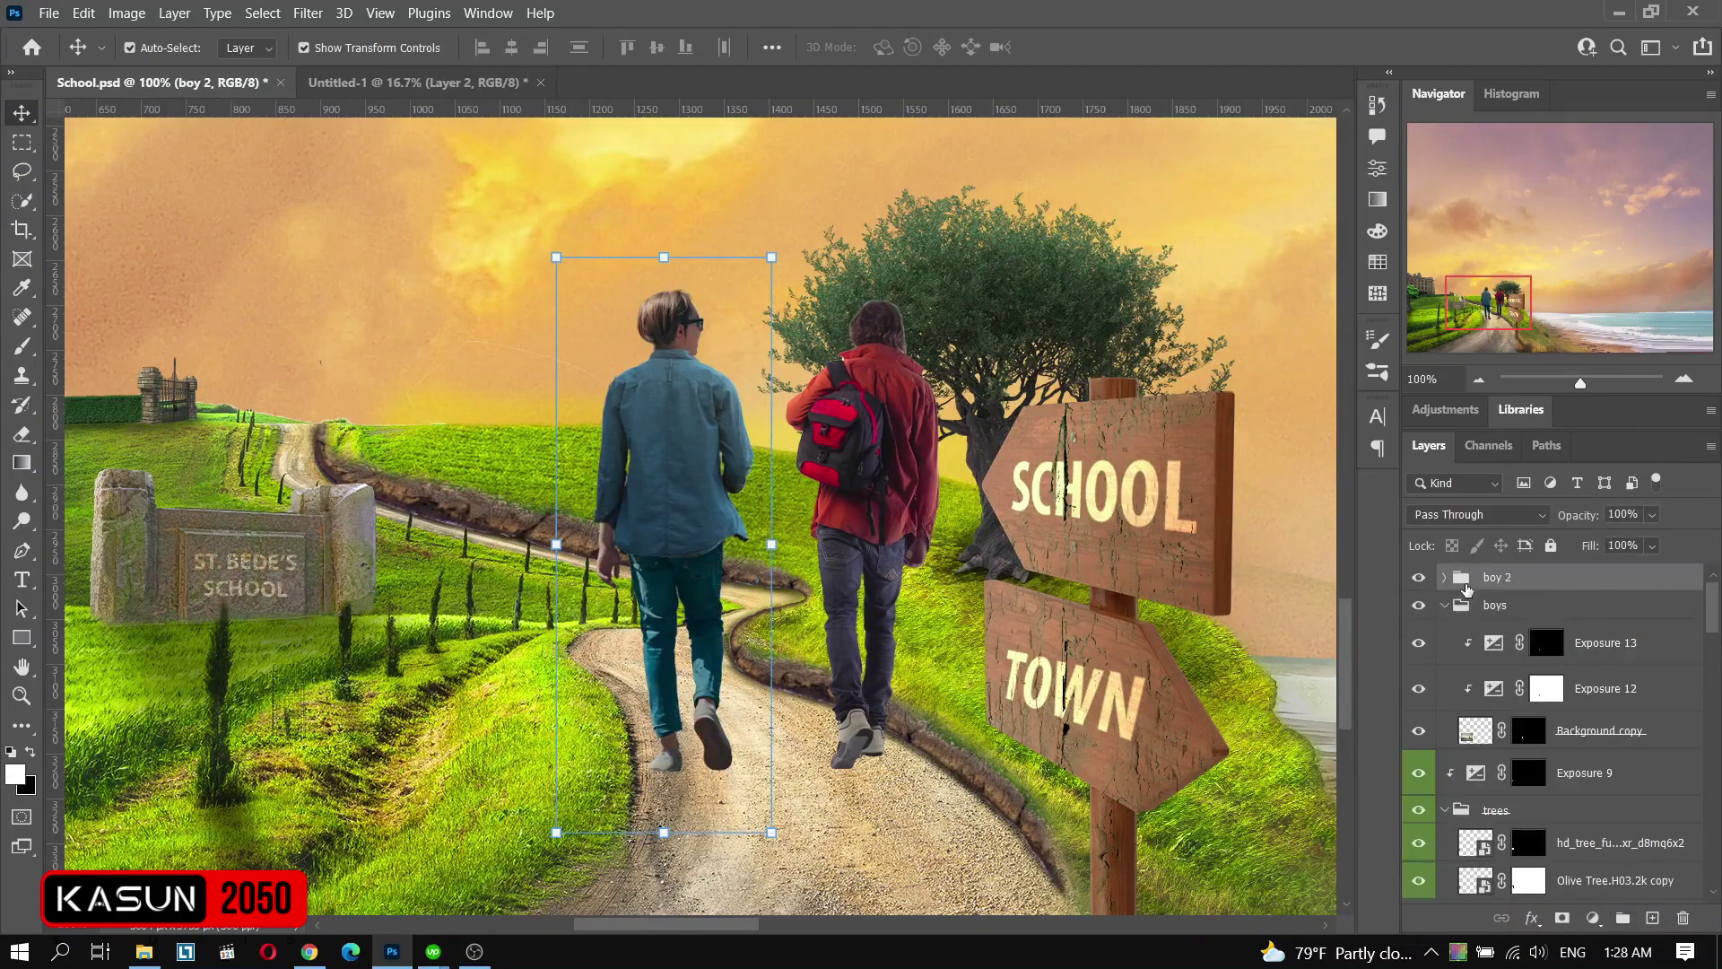
{"action": "left_click", "coordinate": [1461, 606]}
- Make Exposure 15 visible and prepare to paint its mask in black
{"action": "left_click", "coordinate": [1546, 613]}
{"action": "key", "text": "b"}
{"action": "left_click", "coordinate": [1419, 616]}
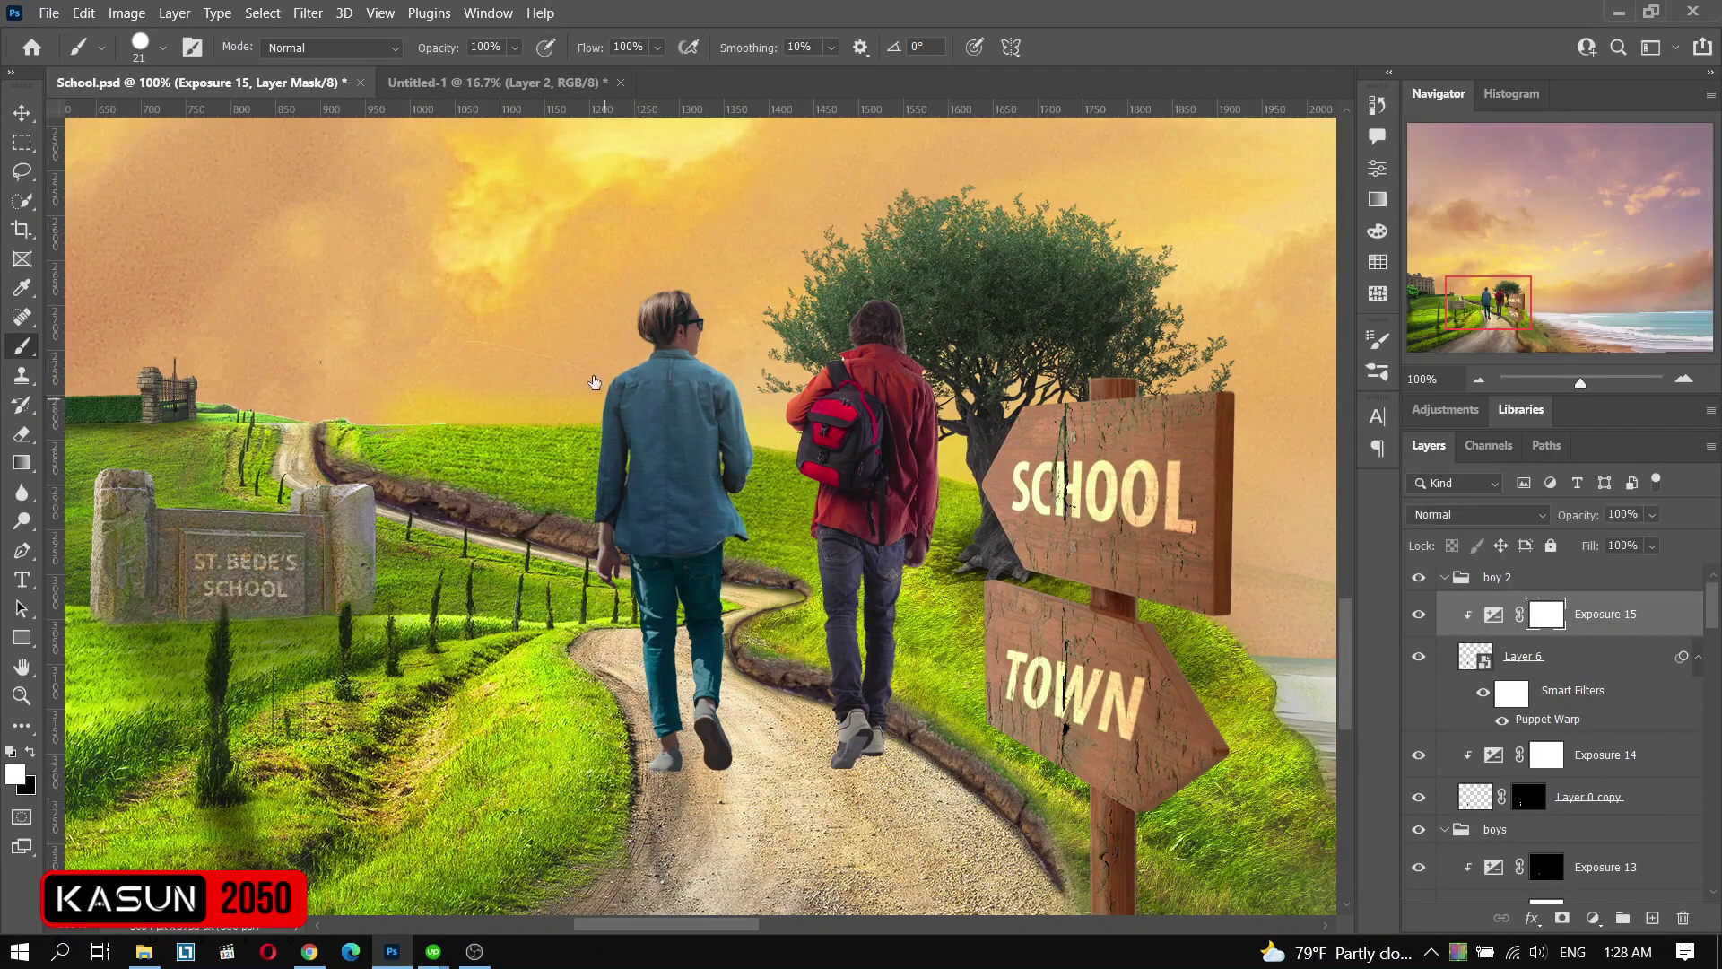
{"action": "key", "text": "x"}
{"action": "scroll", "coordinate": [610, 386], "scroll_direction": "up", "scroll_amount": 2}
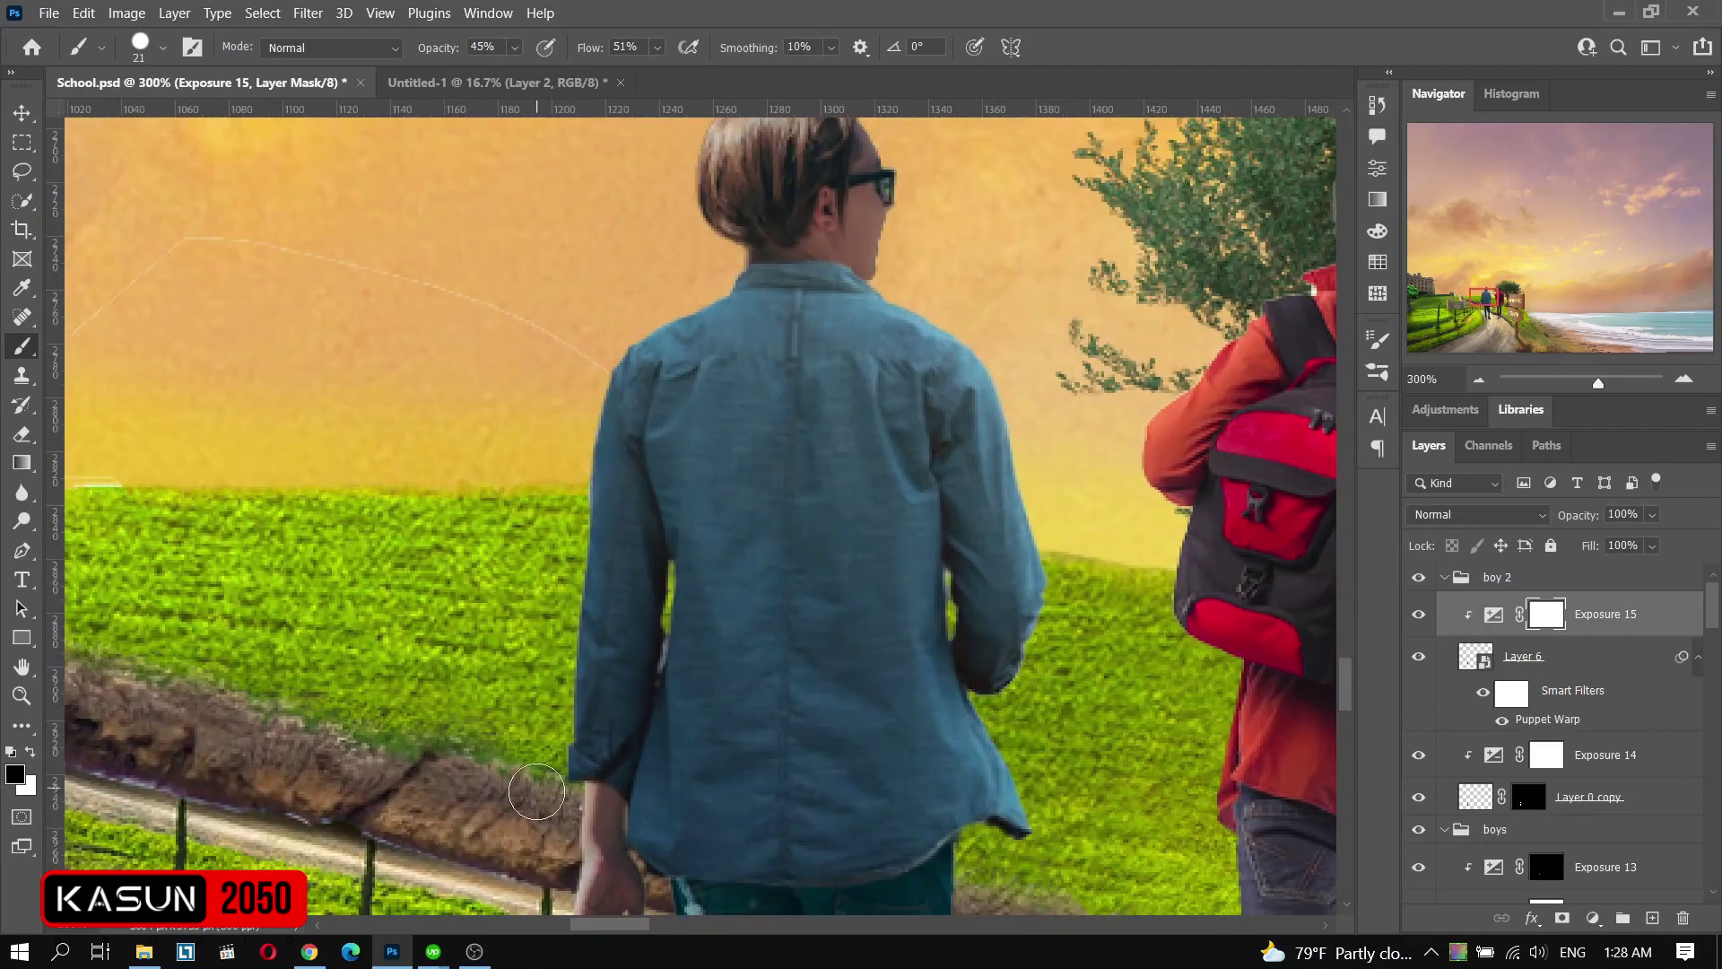
- Add an Exposure 16 at +0.78 clipped to boy 2, with its mask inverted
{"action": "left_click", "coordinate": [1593, 917]}
{"action": "left_click", "coordinate": [1484, 645]}
{"action": "left_click", "coordinate": [1184, 386]}
{"action": "left_click_drag", "start_coordinate": [1164, 216], "coordinate": [1182, 220]}
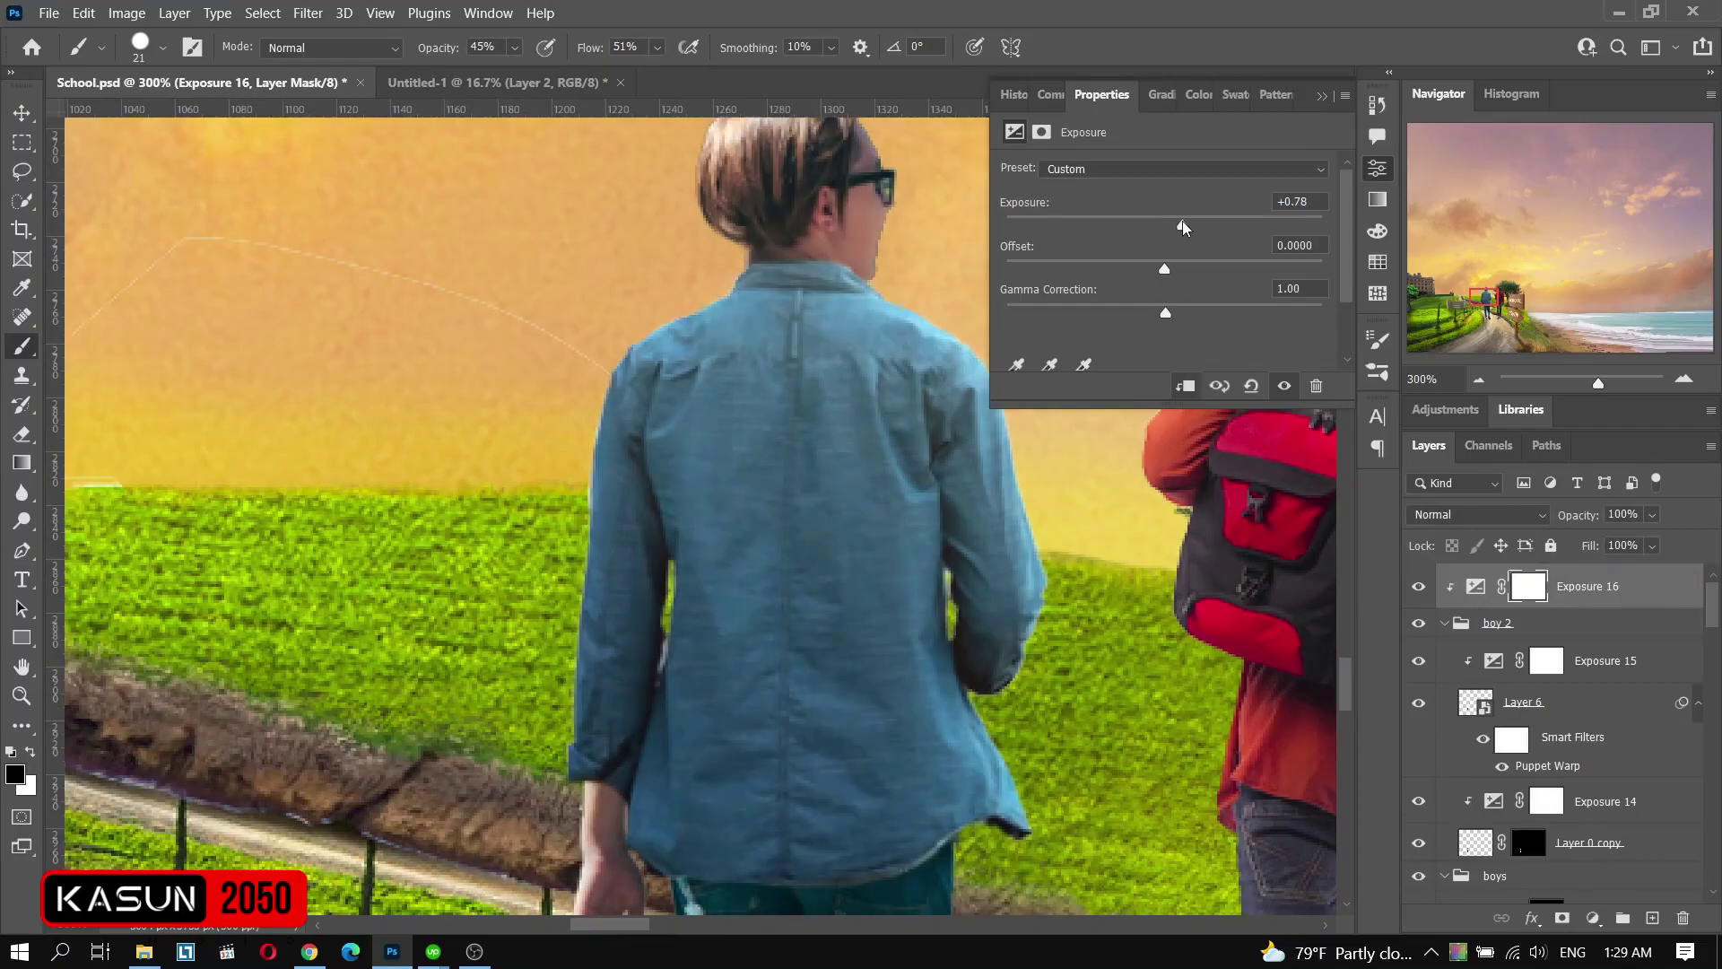
{"action": "key", "text": "ctrl+i"}
- Brush highlights onto the boy in the Exposure 16 mask with white
{"action": "key", "text": "x"}
{"action": "right_click", "coordinate": [701, 348]}
{"action": "key", "text": "Escape"}
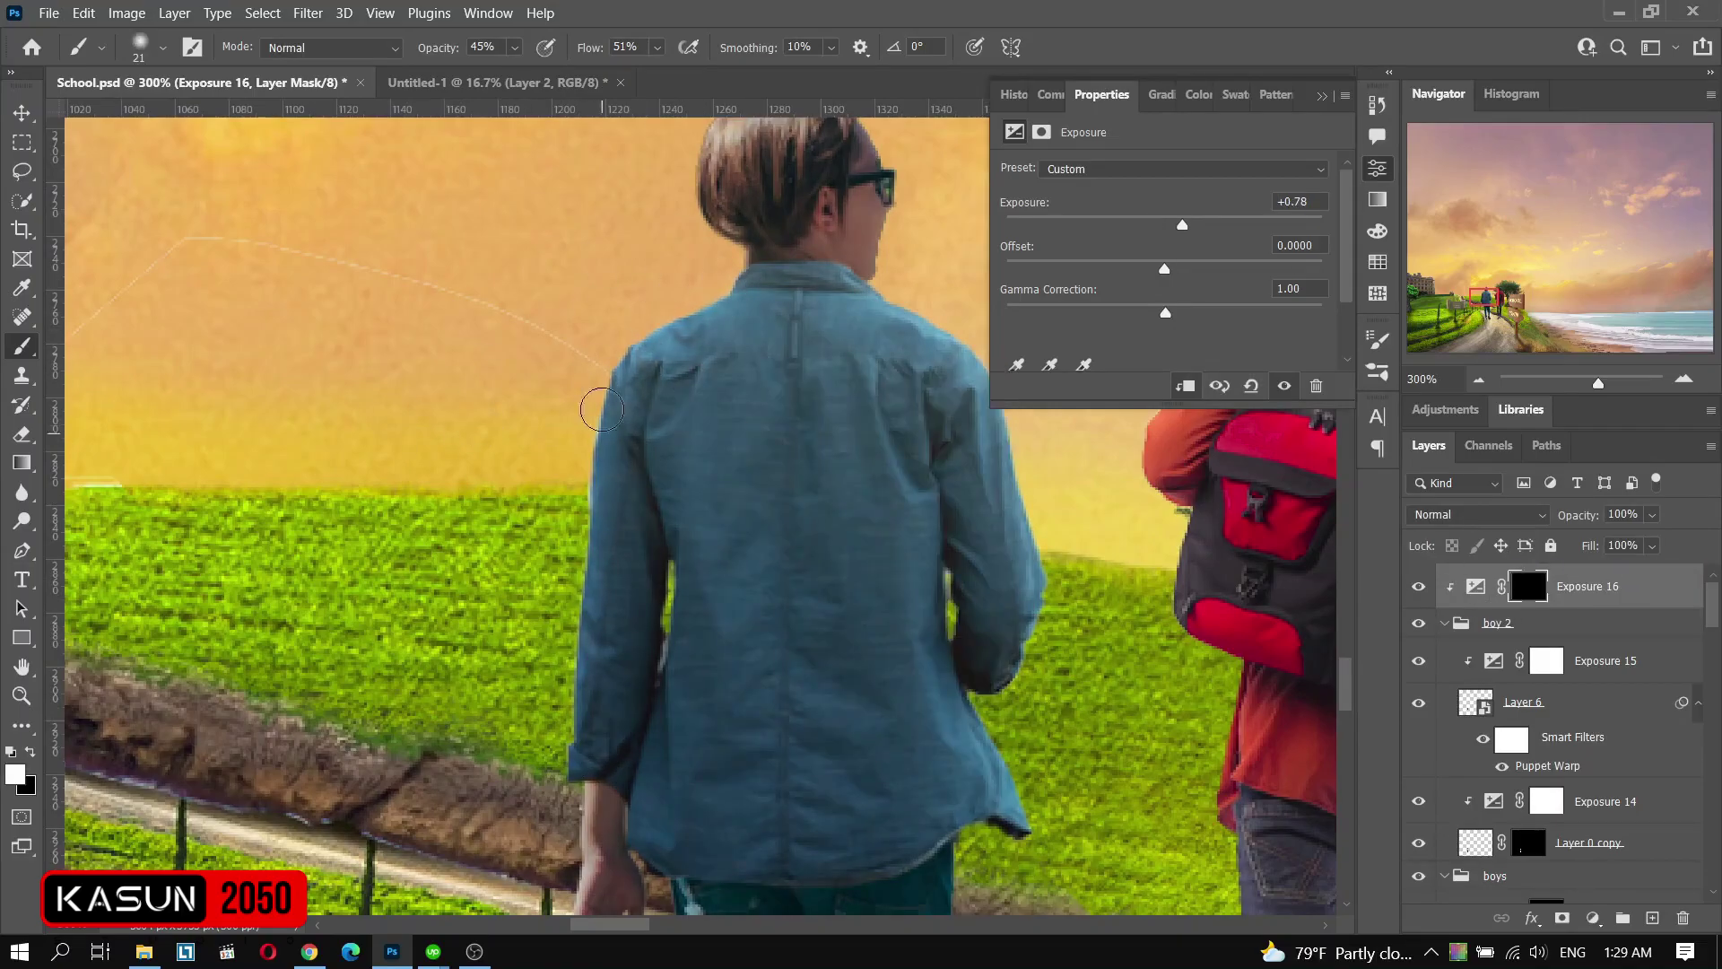
{"action": "scroll", "coordinate": [602, 409], "scroll_direction": "down", "scroll_amount": 3}
{"action": "scroll", "coordinate": [634, 422], "scroll_direction": "down", "scroll_amount": 5}
{"action": "scroll", "coordinate": [897, 609], "scroll_direction": "down", "scroll_amount": 2}
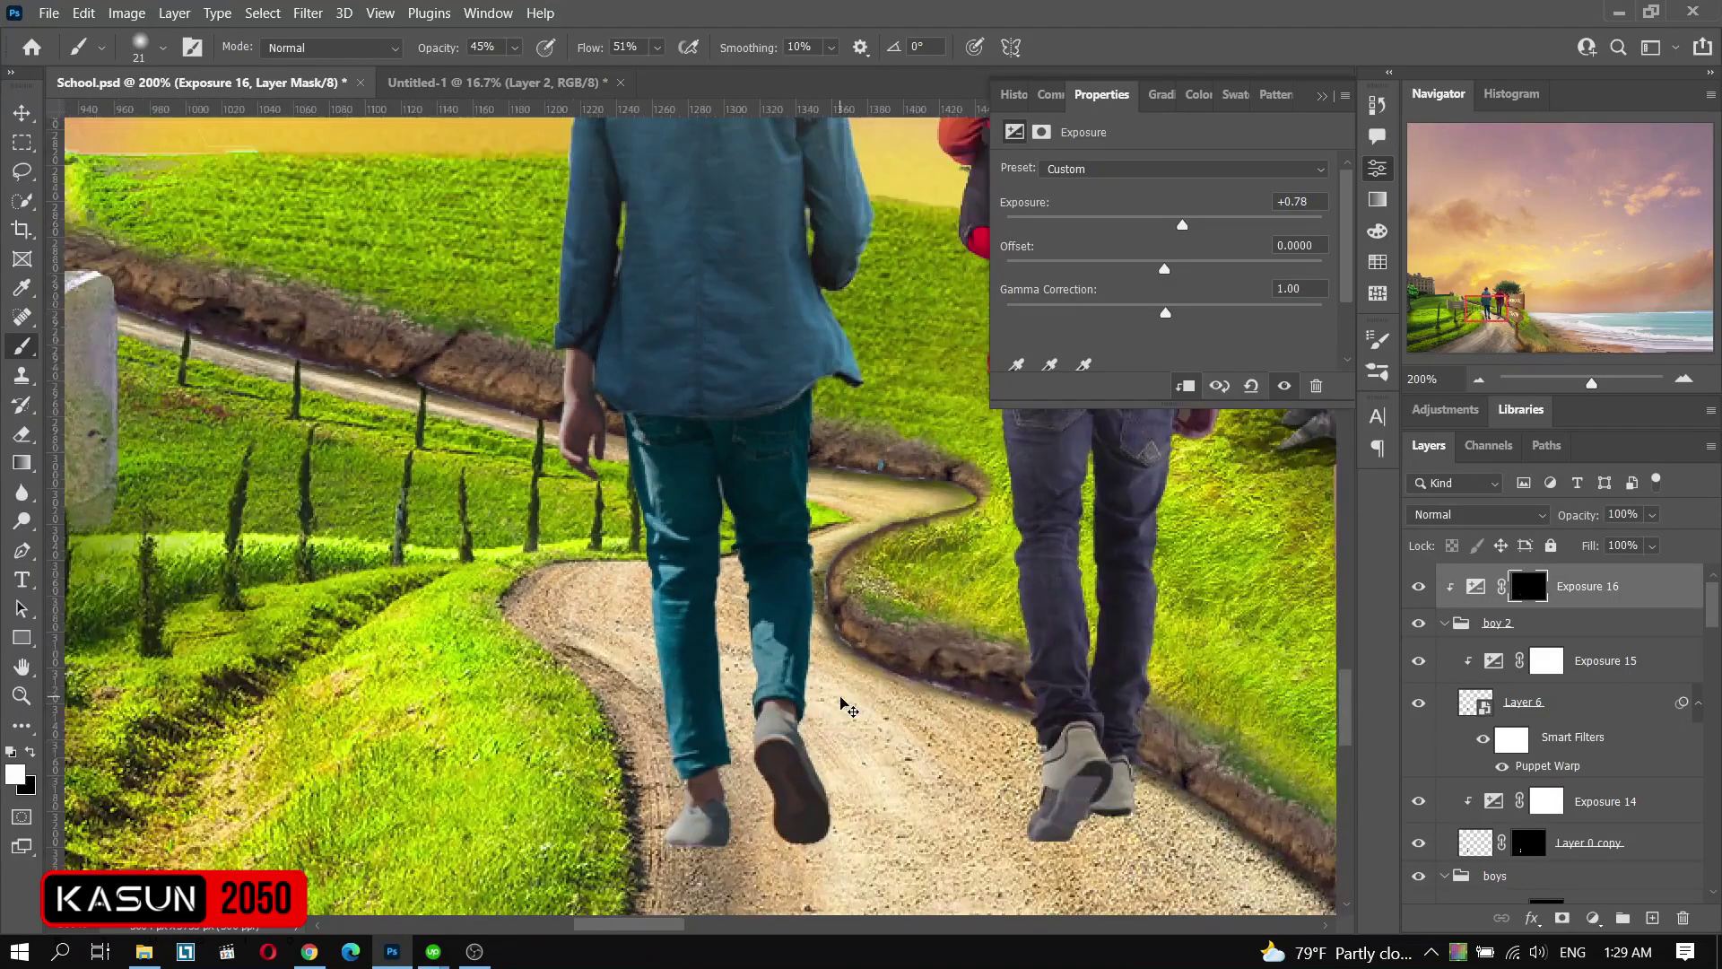
- Add a clipped -4.06 exposure with an inverted mask and brush shadows on the legs
{"action": "key", "text": "v"}
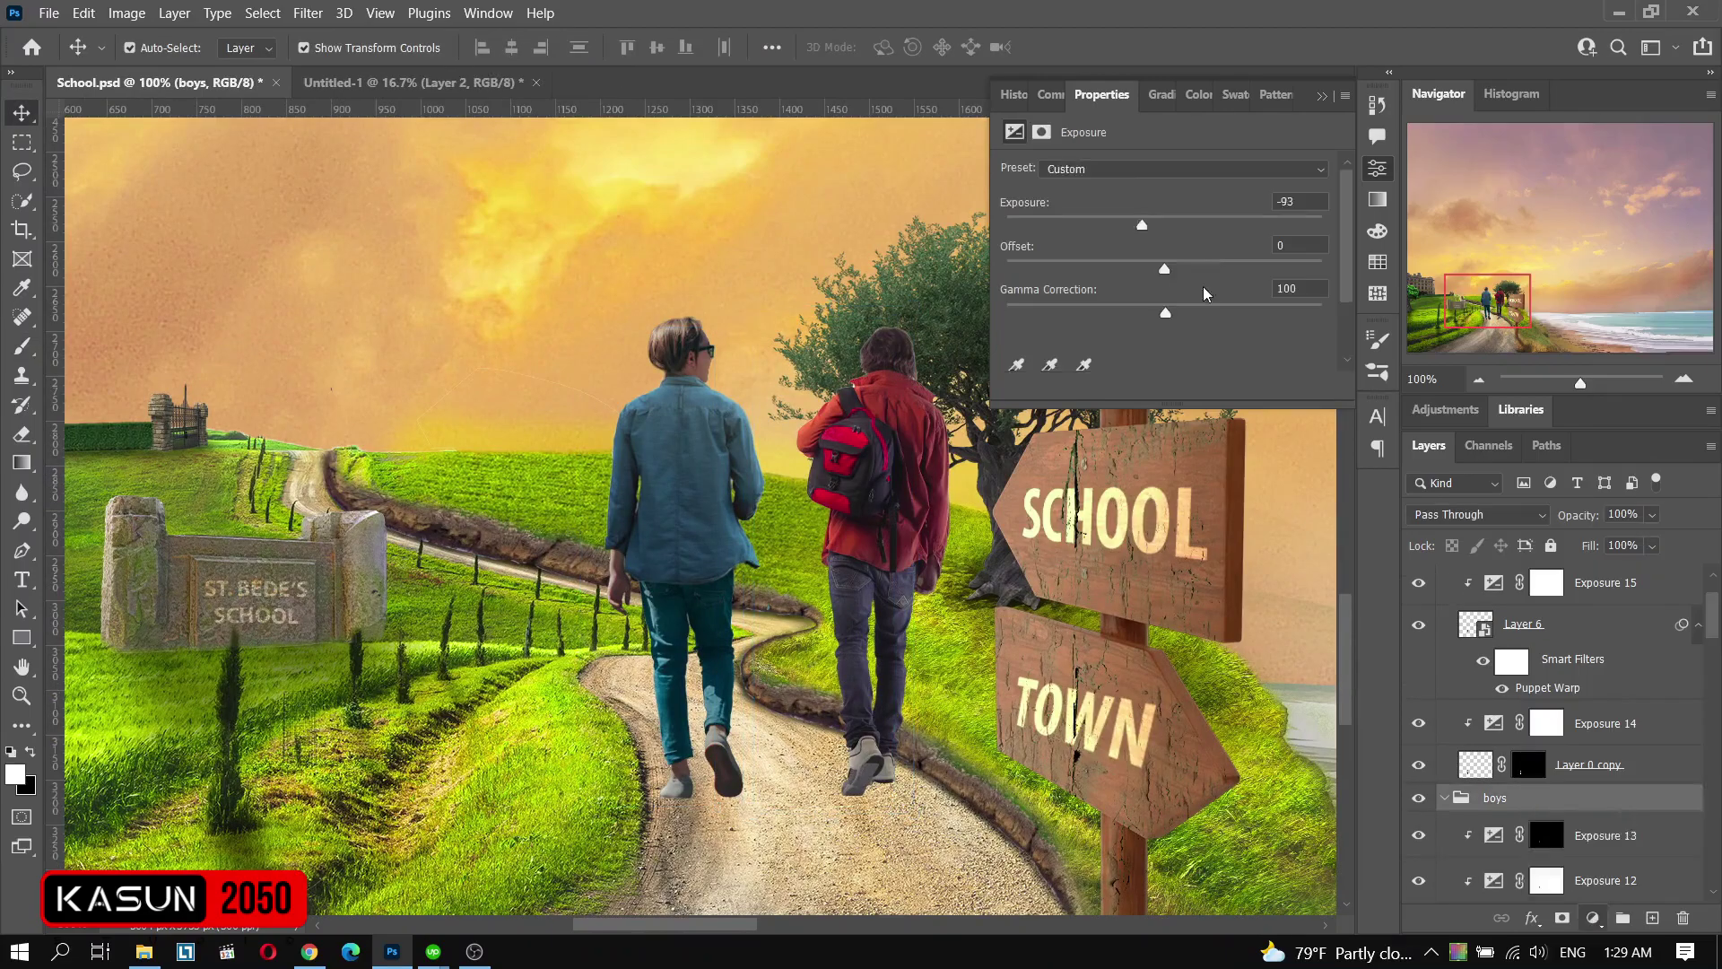
{"action": "left_click_drag", "start_coordinate": [1164, 224], "coordinate": [1048, 224]}
{"action": "left_click", "coordinate": [1195, 383]}
{"action": "key", "text": "ctrl+i"}
{"action": "scroll", "coordinate": [790, 538], "scroll_direction": "up", "scroll_amount": 2}
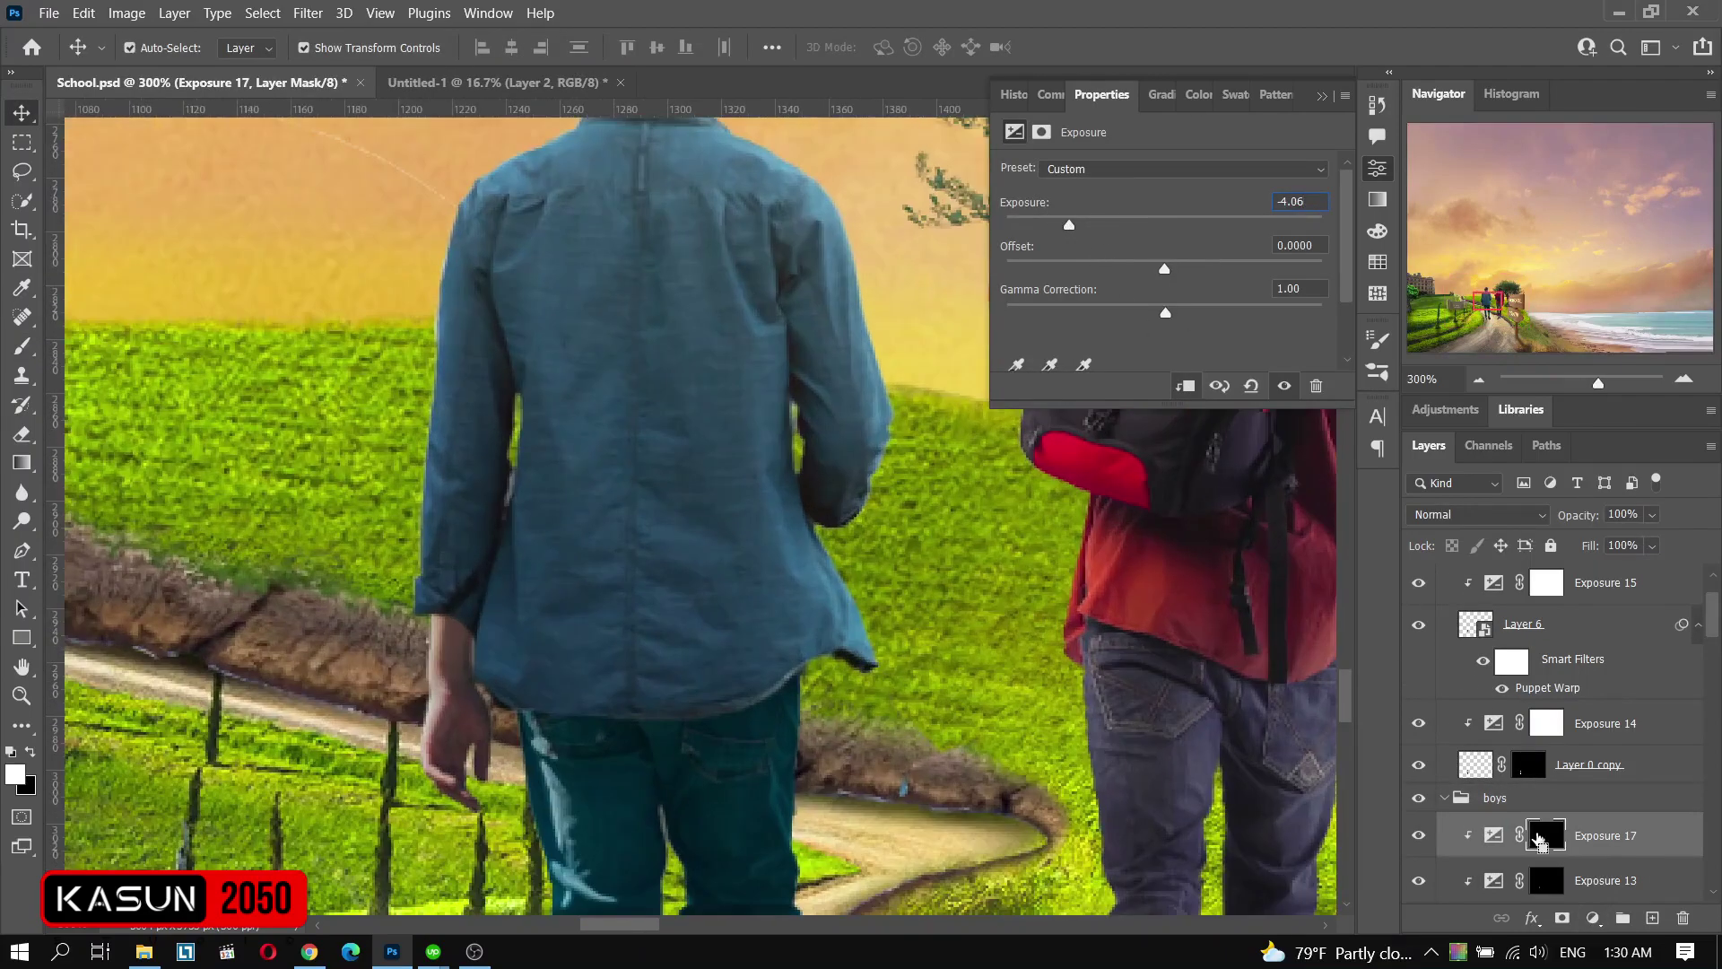
{"action": "scroll", "coordinate": [789, 628], "scroll_direction": "down", "scroll_amount": 5}
{"action": "key", "text": "b"}
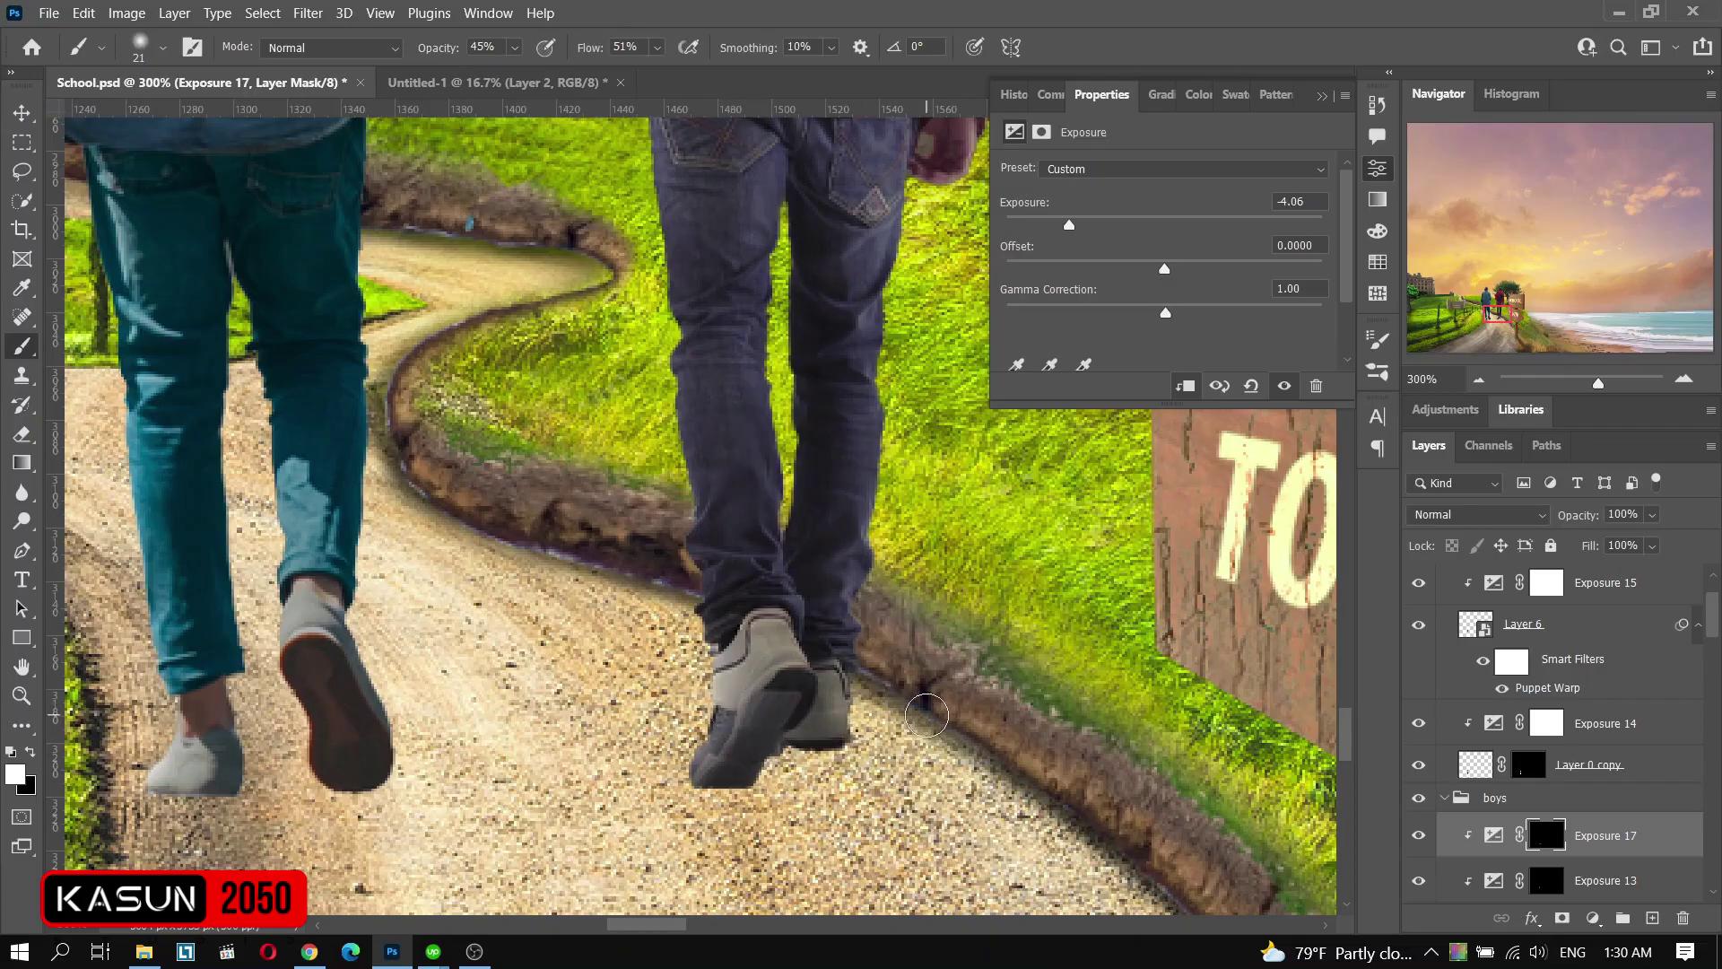
{"action": "scroll", "coordinate": [926, 715], "scroll_direction": "down", "scroll_amount": 2}
- Add a clipped -2.21 exposure to boy 2 and paint a shadow under the left shoe
{"action": "key", "text": "v"}
{"action": "left_click_drag", "start_coordinate": [1164, 225], "coordinate": [1110, 224]}
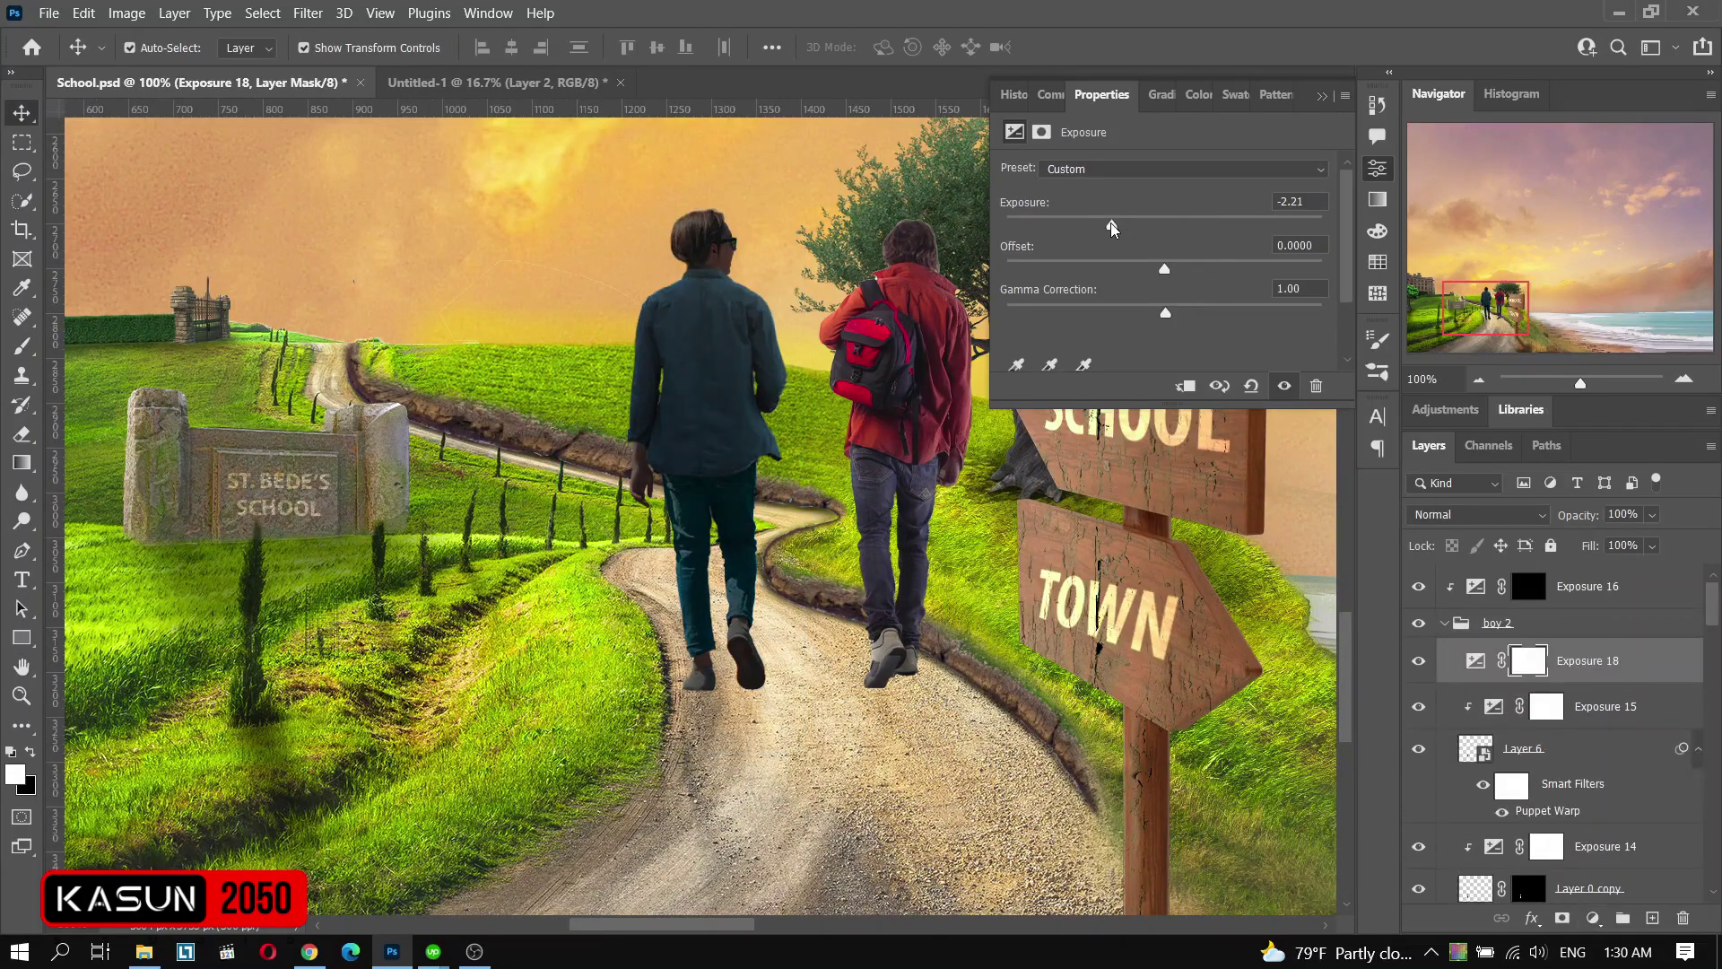
{"action": "left_click", "coordinate": [1185, 385]}
{"action": "key", "text": "ctrl+i"}
{"action": "scroll", "coordinate": [709, 628], "scroll_direction": "up", "scroll_amount": 3}
{"action": "key", "text": "b"}
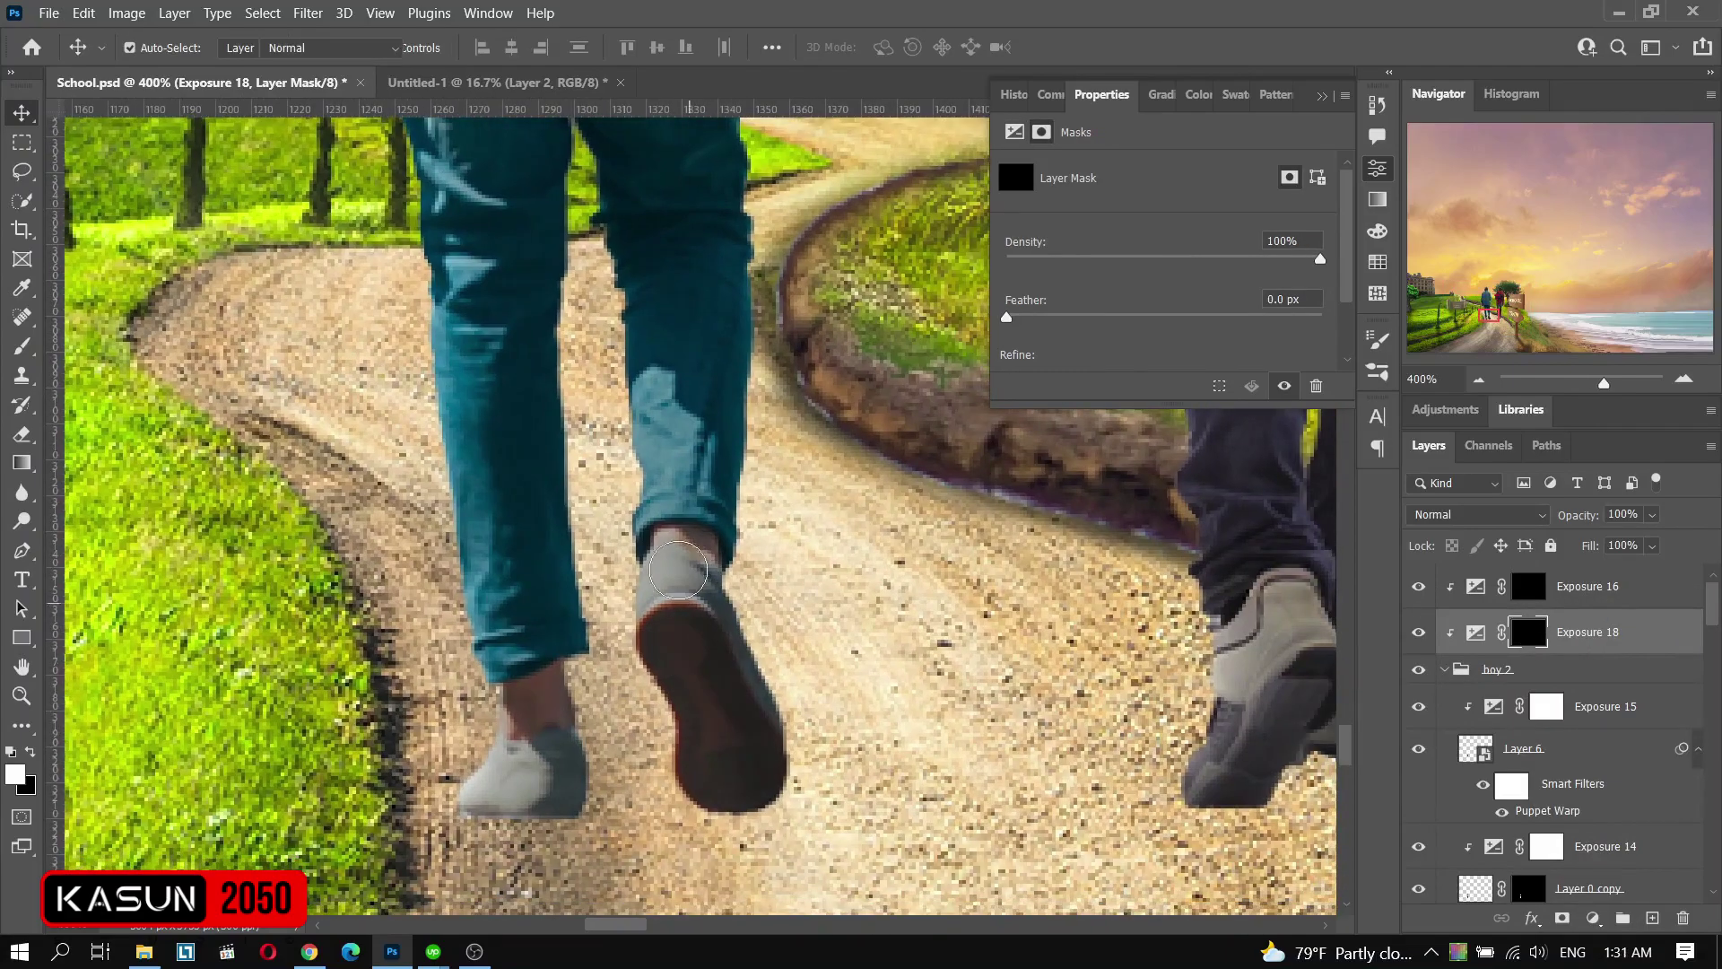
{"action": "left_click_drag", "start_coordinate": [583, 805], "coordinate": [475, 802]}
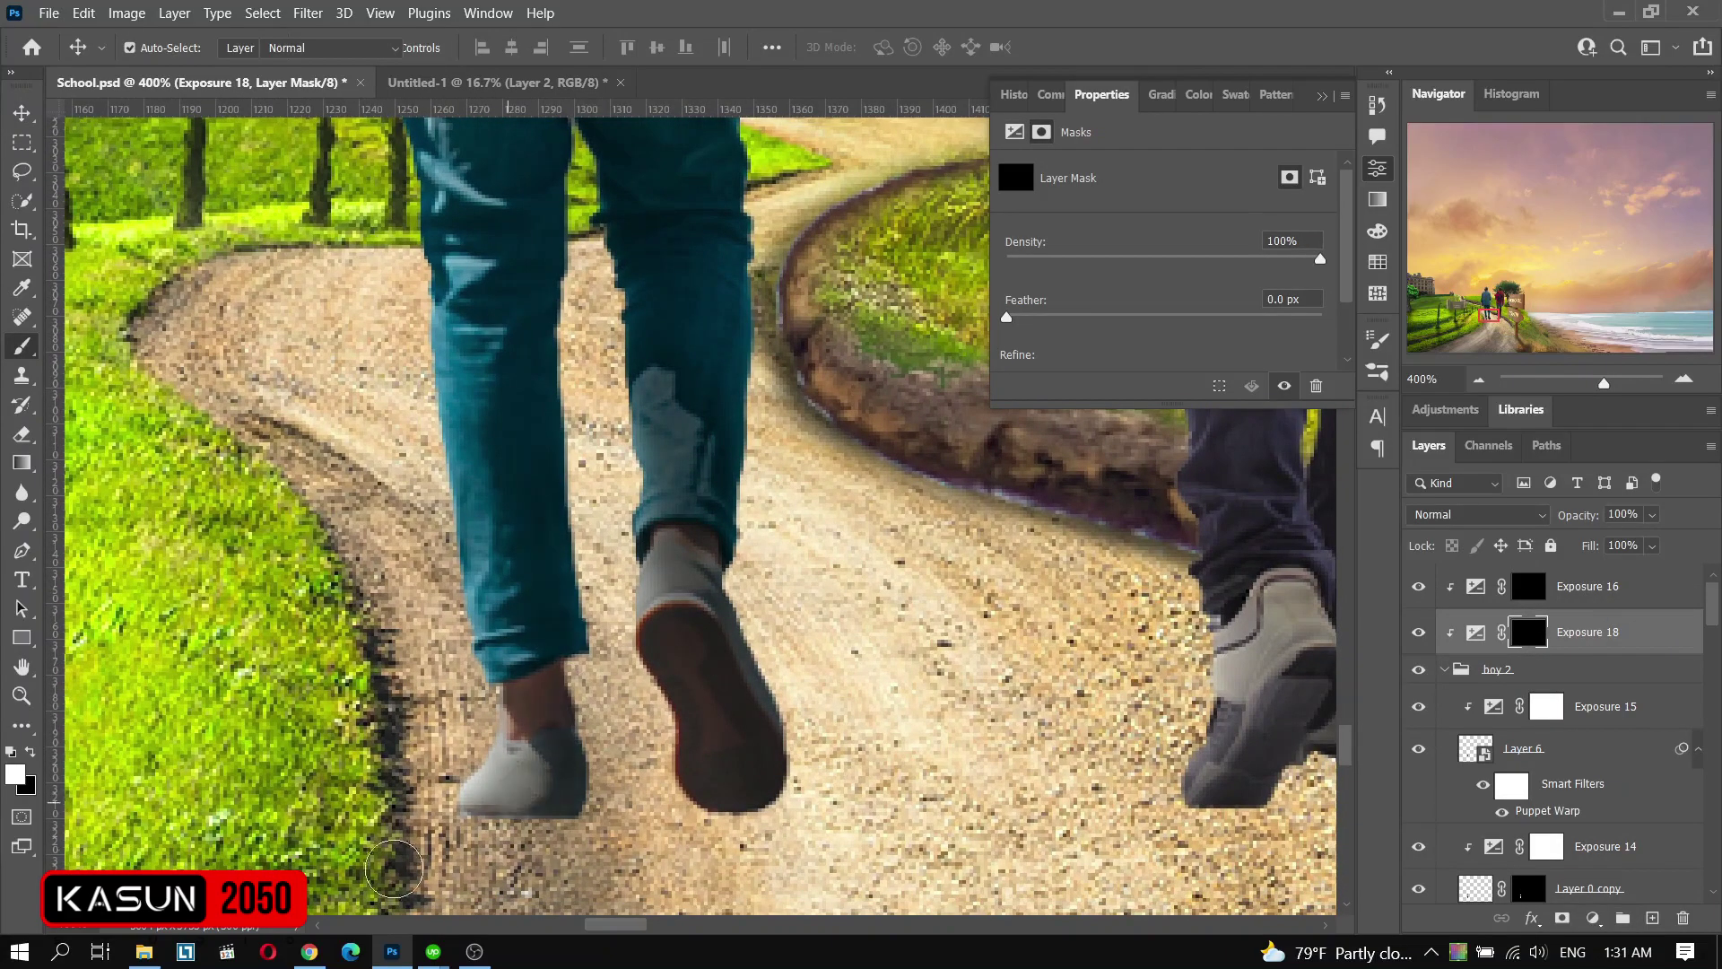
{"action": "scroll", "coordinate": [794, 692], "scroll_direction": "down", "scroll_amount": 4}
- Select the Exposure 12 layer mask
{"action": "key", "text": "v"}
{"action": "scroll", "coordinate": [794, 693], "scroll_direction": "up", "scroll_amount": 2}
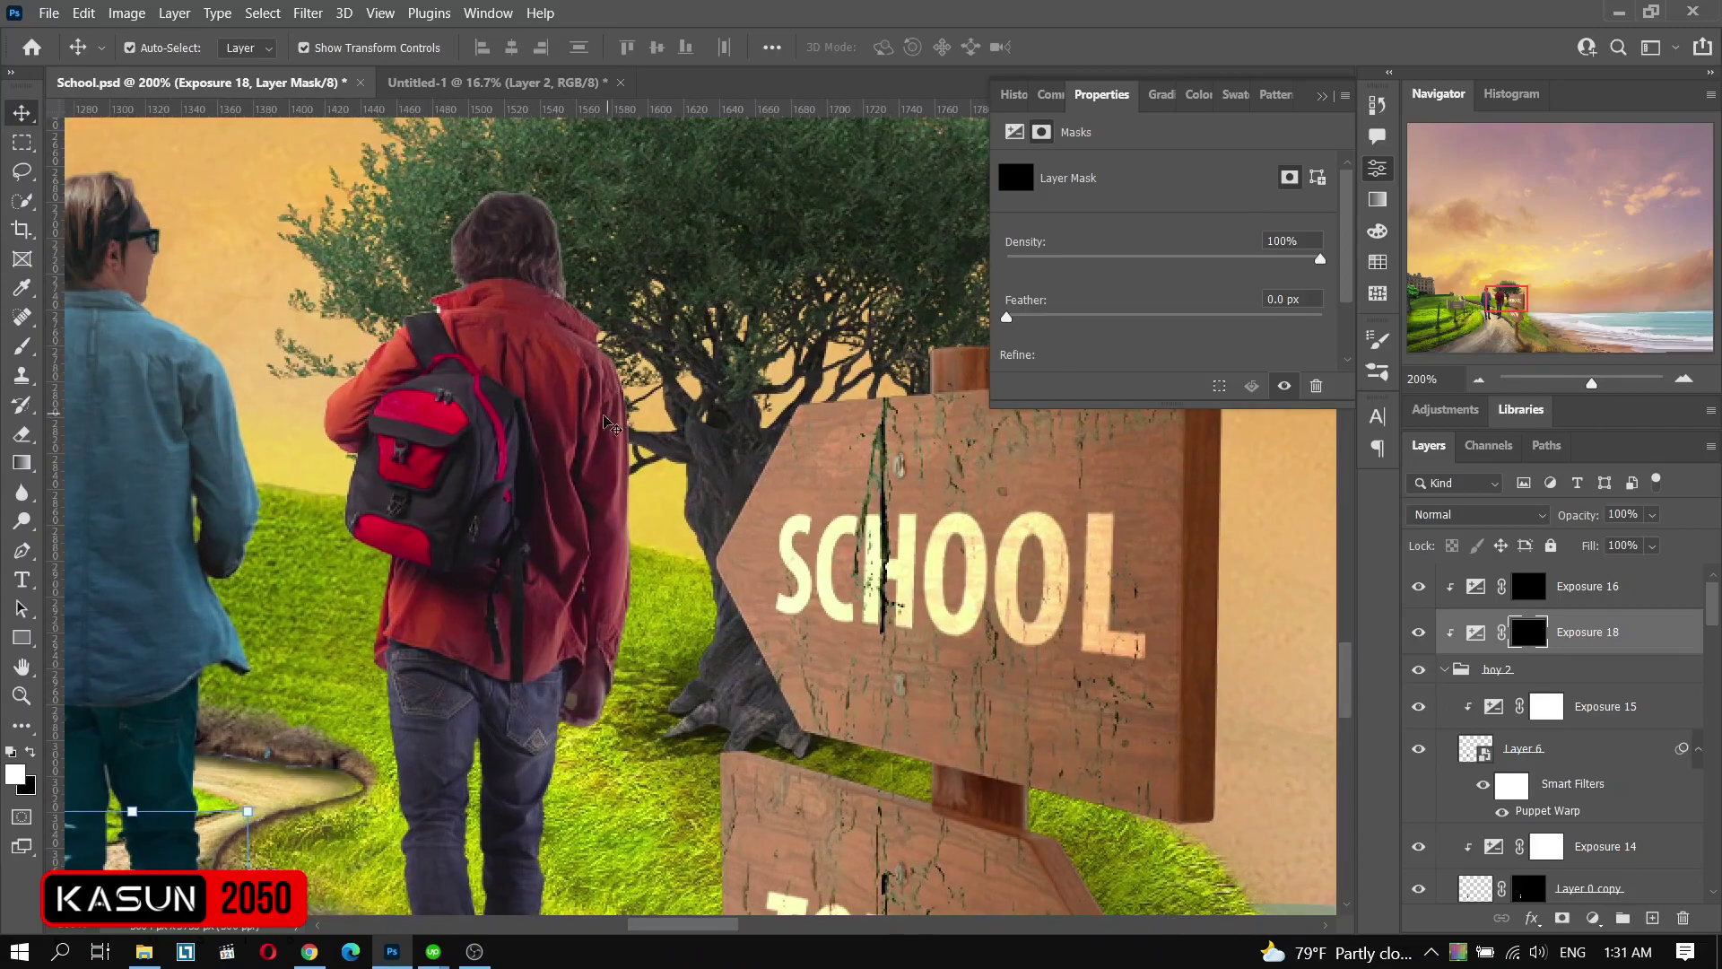
{"action": "scroll", "coordinate": [1552, 762], "scroll_direction": "down", "scroll_amount": 3}
{"action": "left_click", "coordinate": [1605, 880]}
{"action": "left_click", "coordinate": [1417, 879]}
{"action": "left_click", "coordinate": [1417, 880]}
{"action": "scroll", "coordinate": [700, 516], "scroll_direction": "down", "scroll_amount": 2}
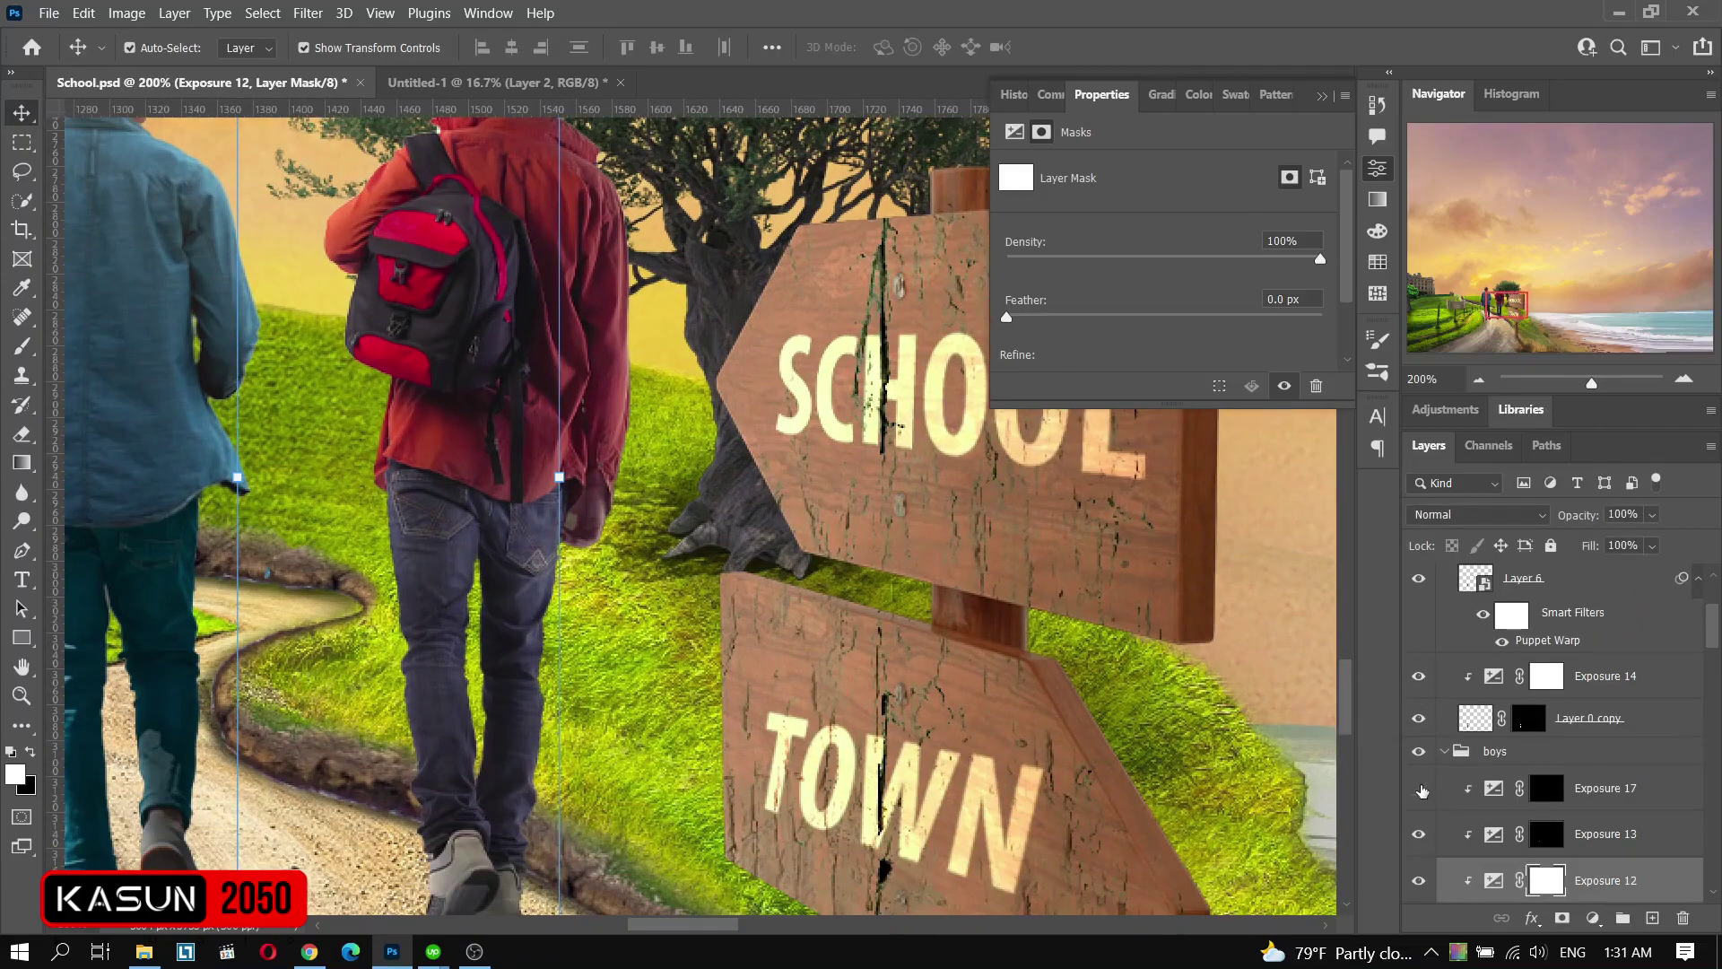
{"action": "scroll", "coordinate": [700, 516], "scroll_direction": "down", "scroll_amount": 1}
- Paint shoe and leg shading onto the Exposure 17 mask
{"action": "left_click", "coordinate": [1546, 788]}
{"action": "key", "text": "b"}
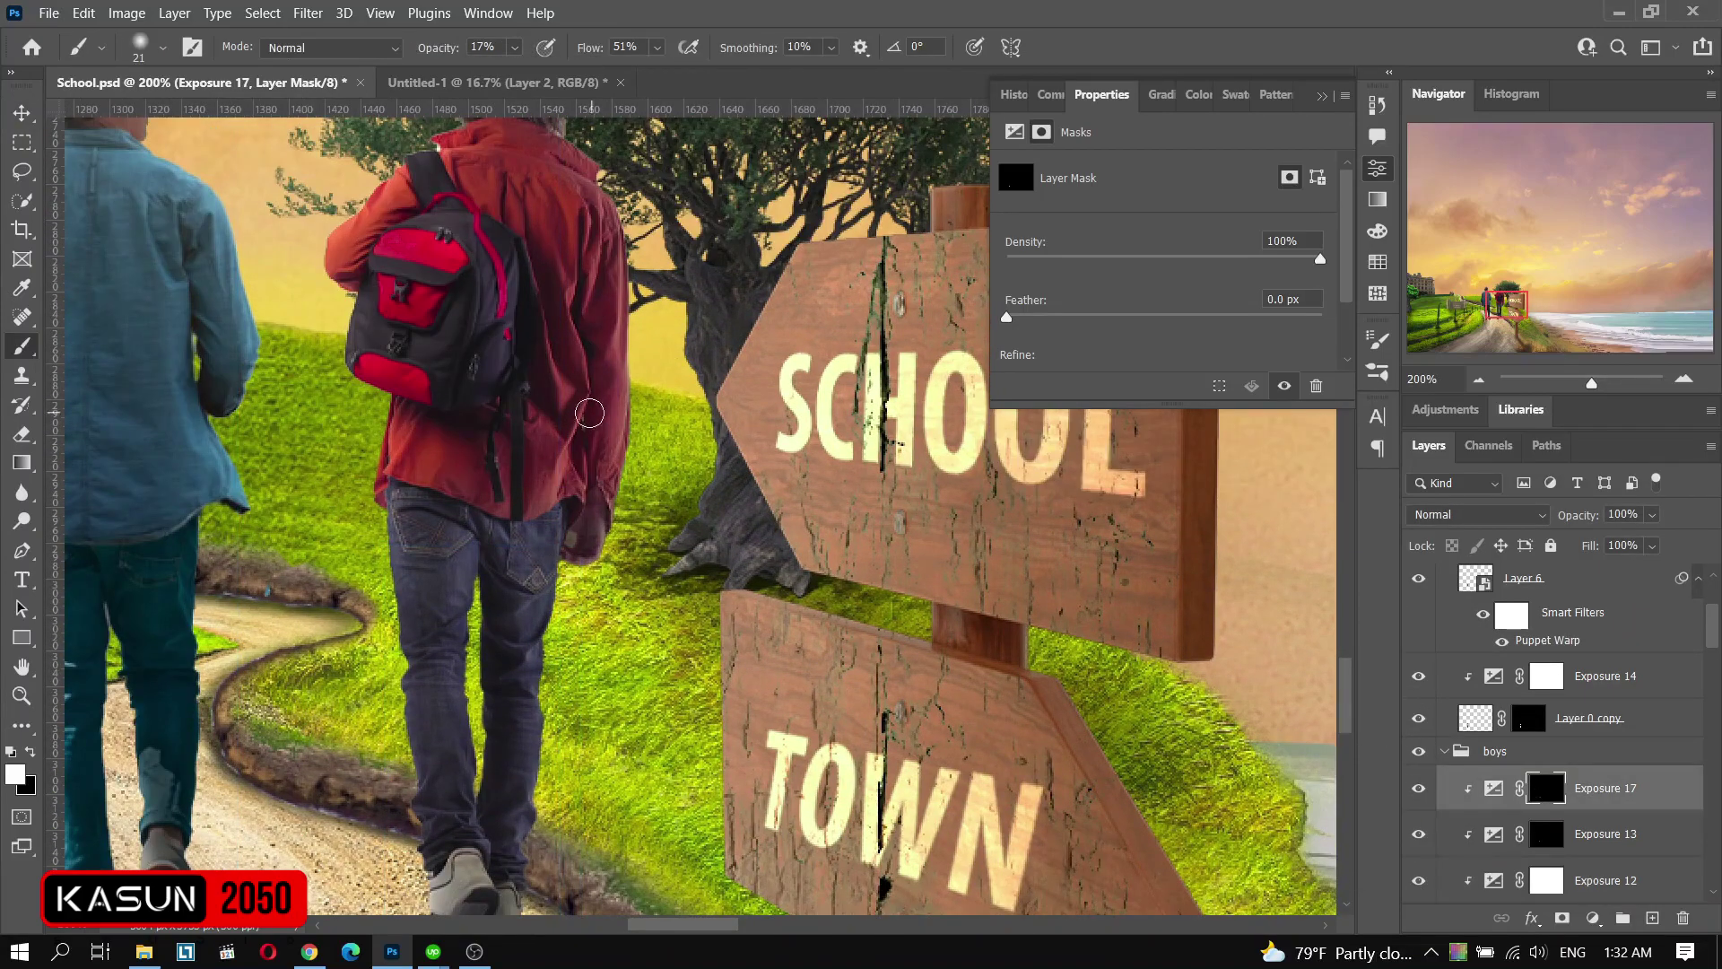
{"action": "scroll", "coordinate": [583, 592], "scroll_direction": "up", "scroll_amount": 2}
{"action": "scroll", "coordinate": [516, 628], "scroll_direction": "down", "scroll_amount": 1}
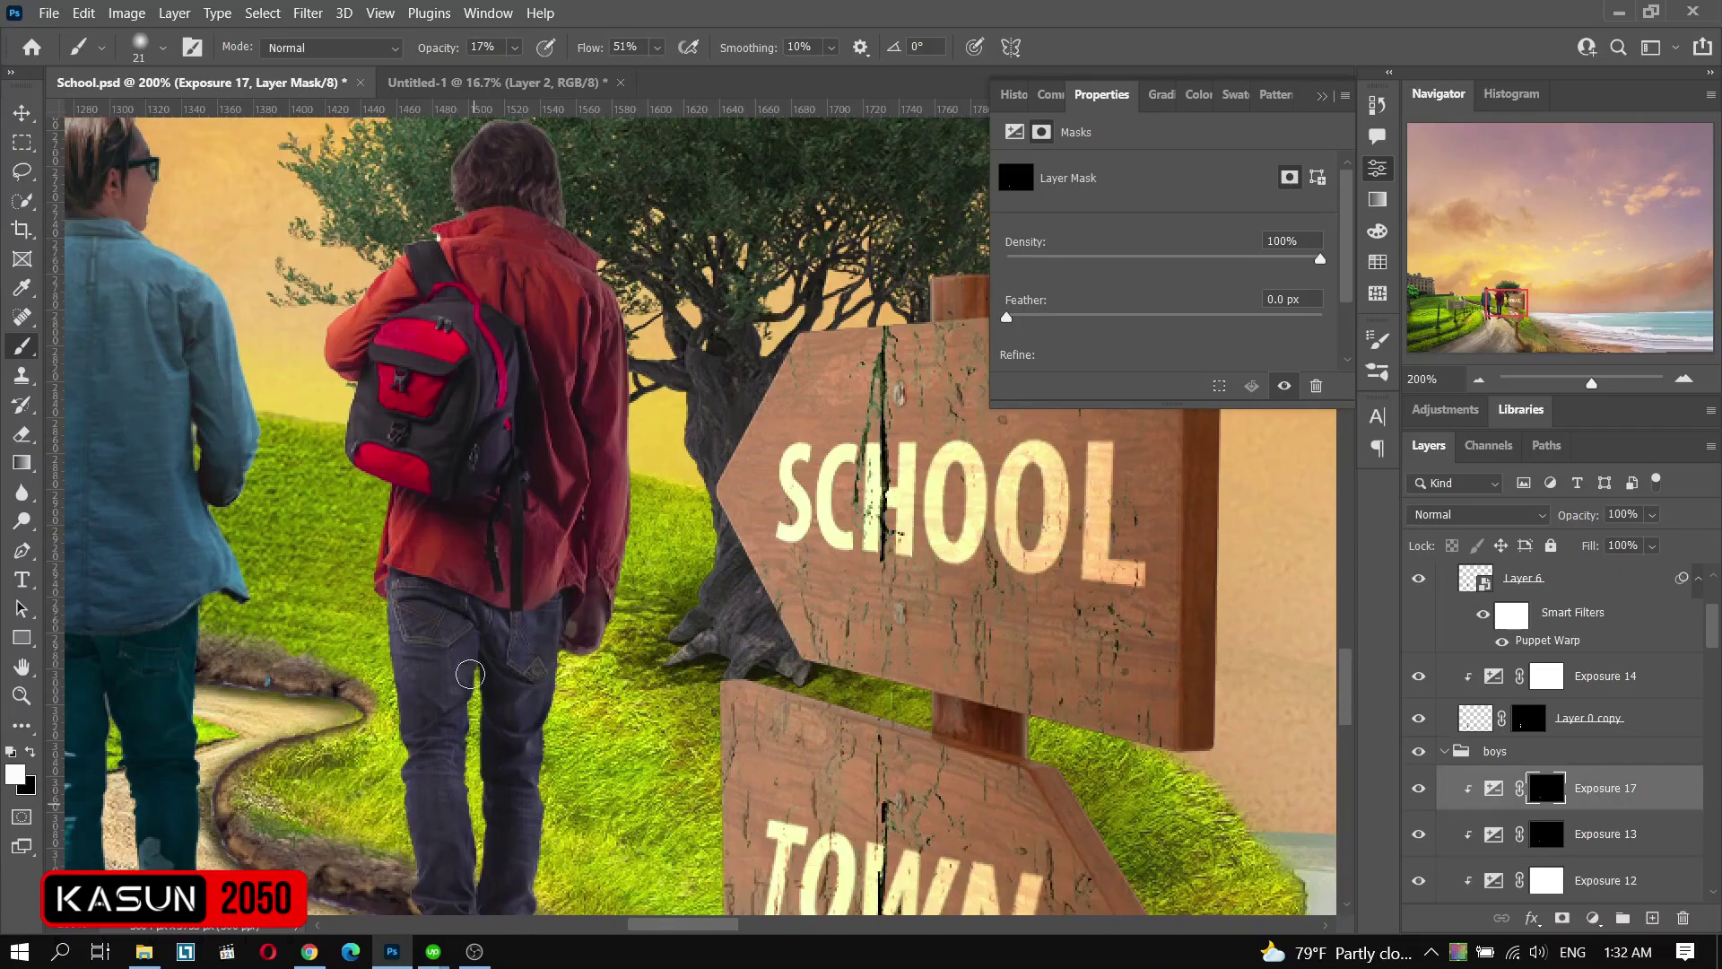
{"action": "scroll", "coordinate": [538, 655], "scroll_direction": "down", "scroll_amount": 3}
- Select the Exposure 14 and 15 layers, then bring up Layer 3 in Untitled-1
{"action": "key", "text": "v"}
{"action": "left_click", "coordinate": [650, 639]}
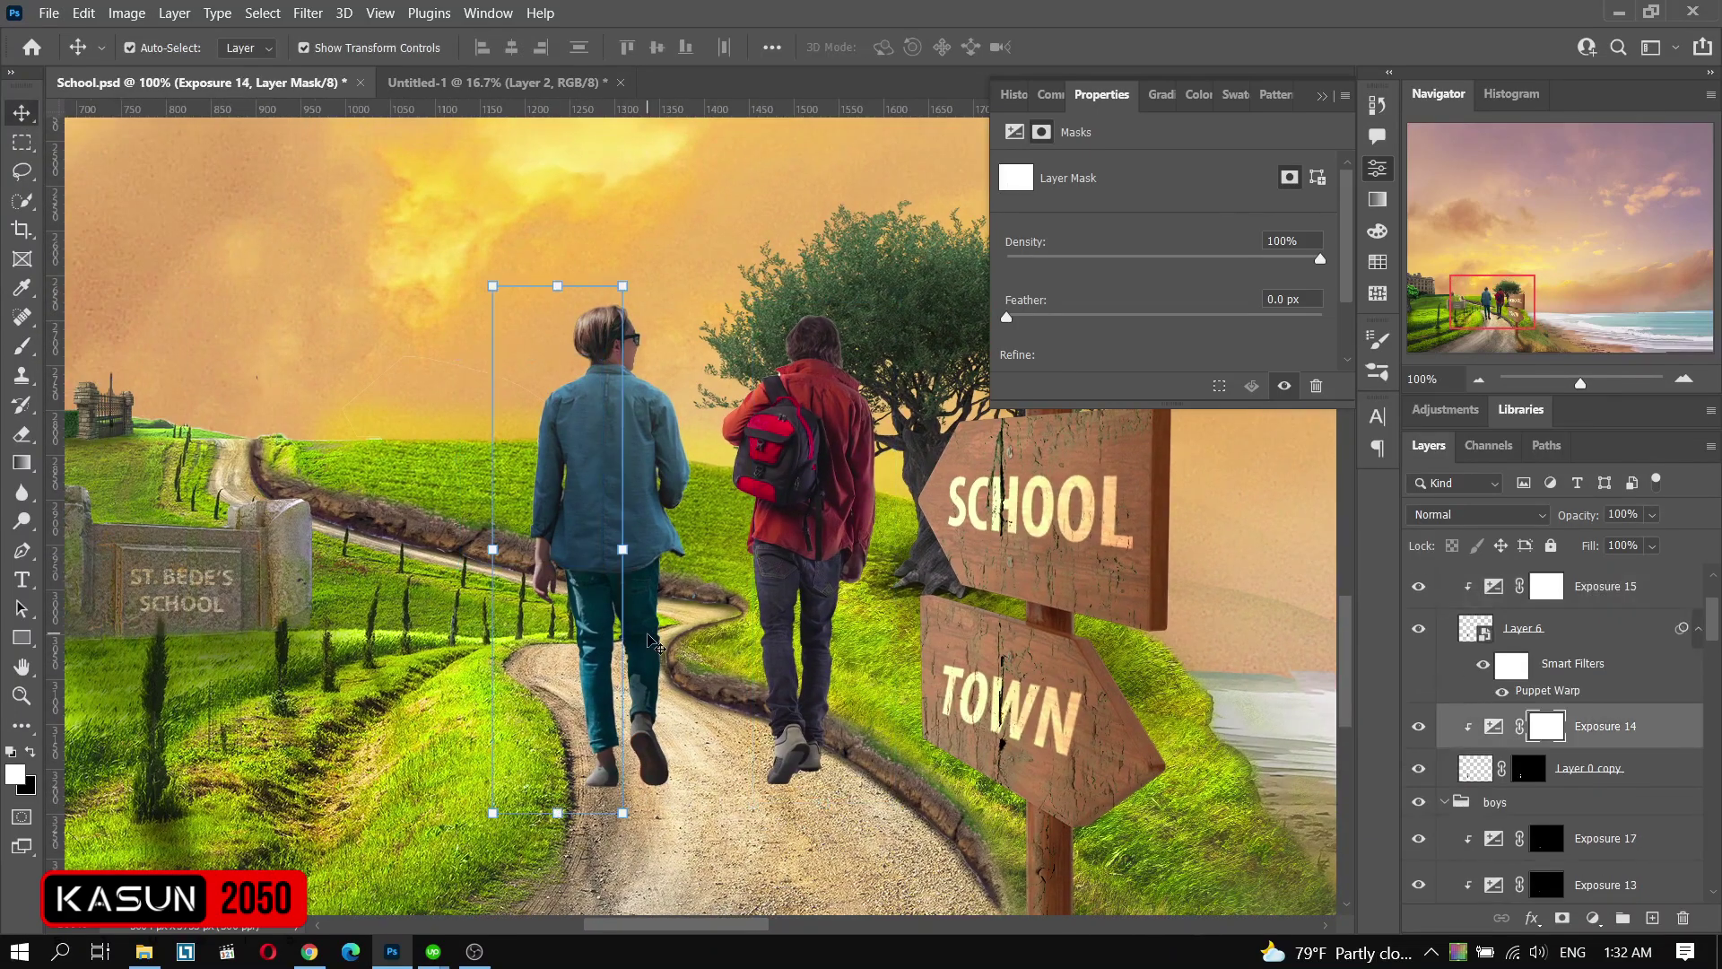
{"action": "left_click", "coordinate": [724, 412]}
{"action": "key", "text": "ctrl+Tab"}
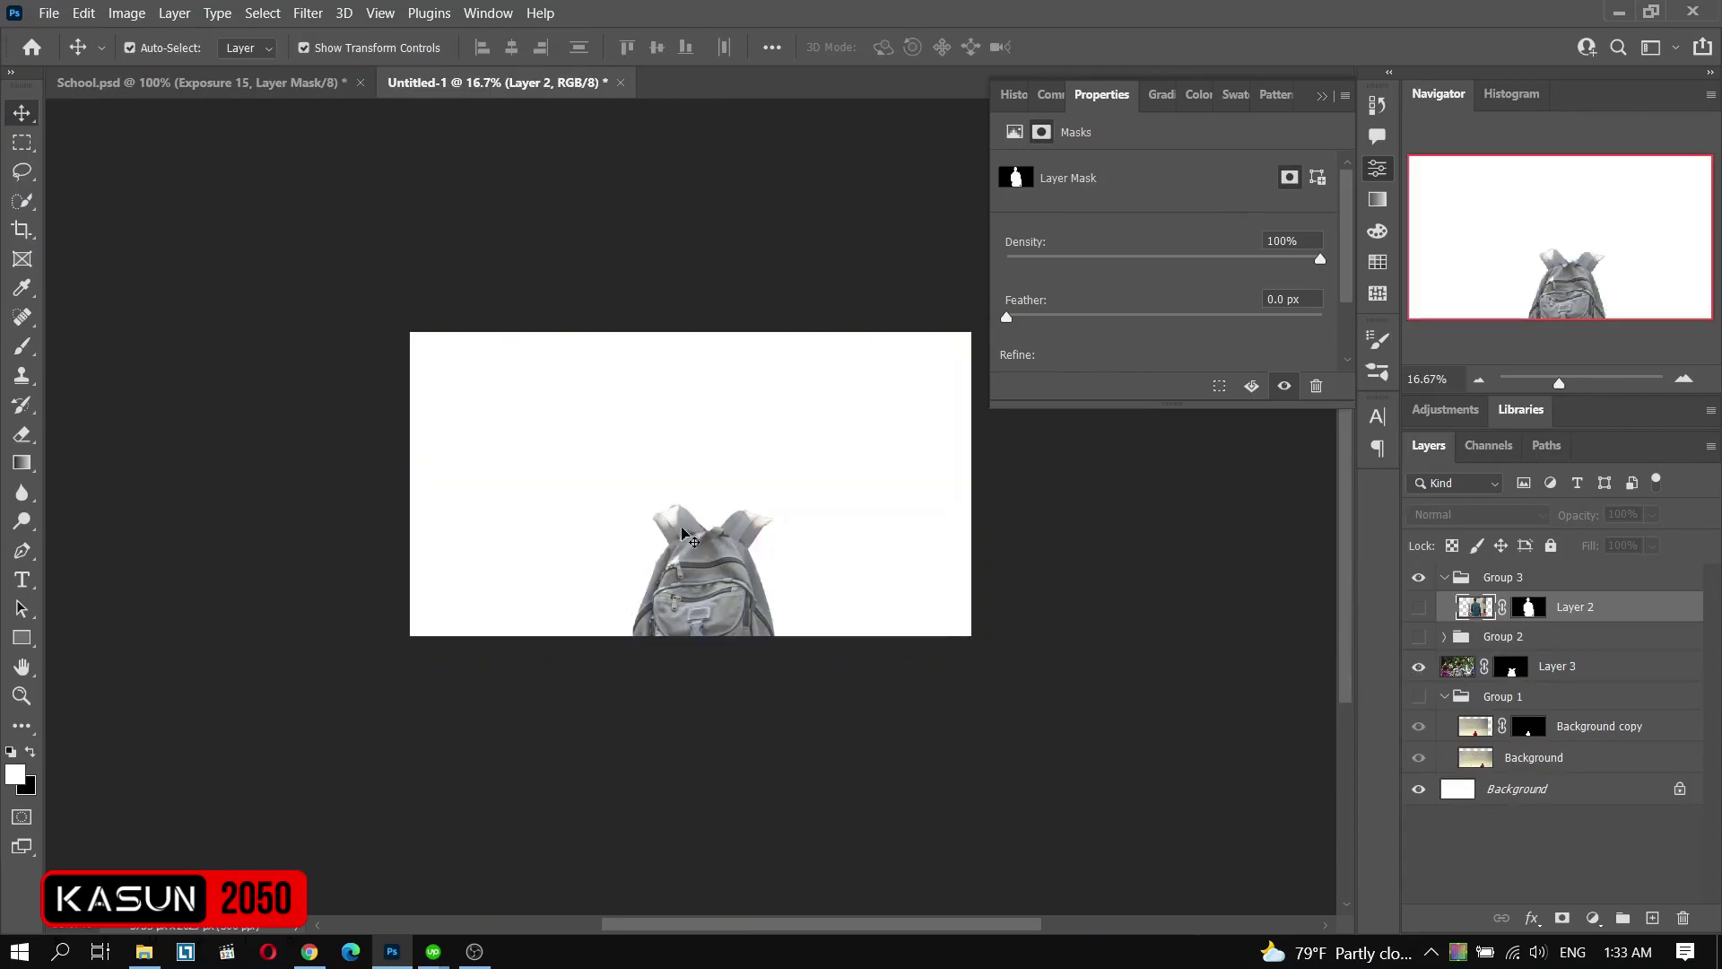
{"action": "left_click", "coordinate": [1557, 665]}
- Open the close-up hikers photo and begin selecting the middle hiker's backpack
{"action": "left_click", "coordinate": [891, 373]}
{"action": "key", "text": "alt+Tab"}
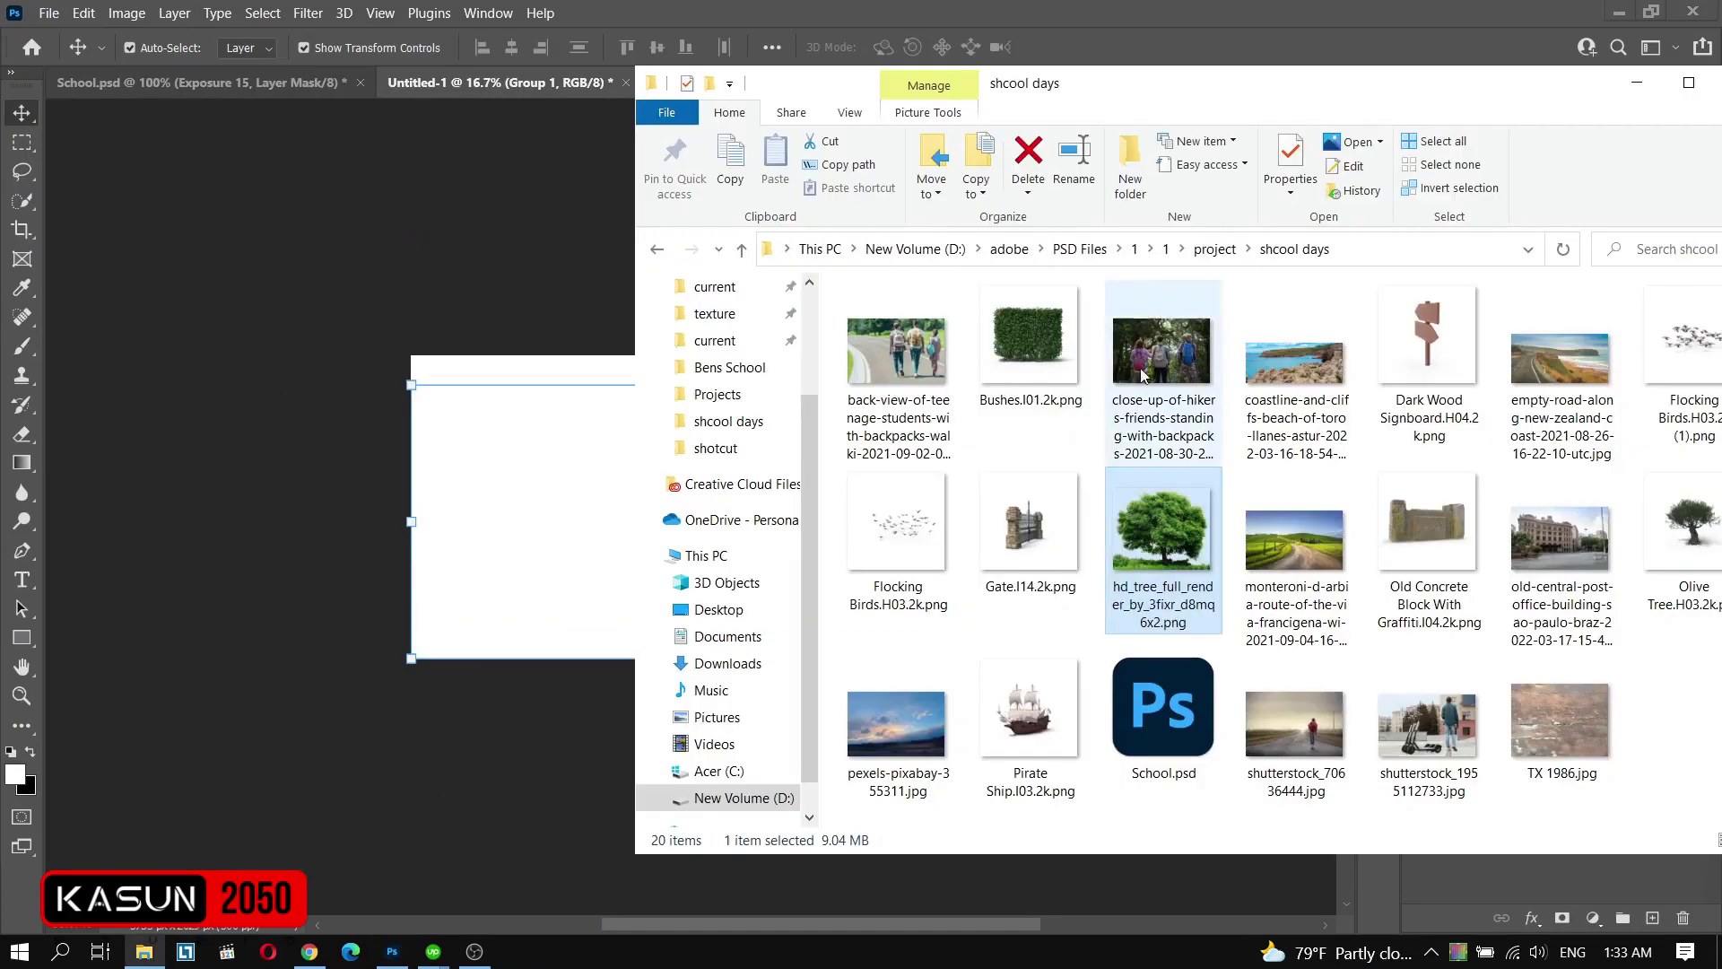
{"action": "double_click", "coordinate": [1143, 375]}
{"action": "key", "text": "w"}
{"action": "left_click", "coordinate": [659, 471]}
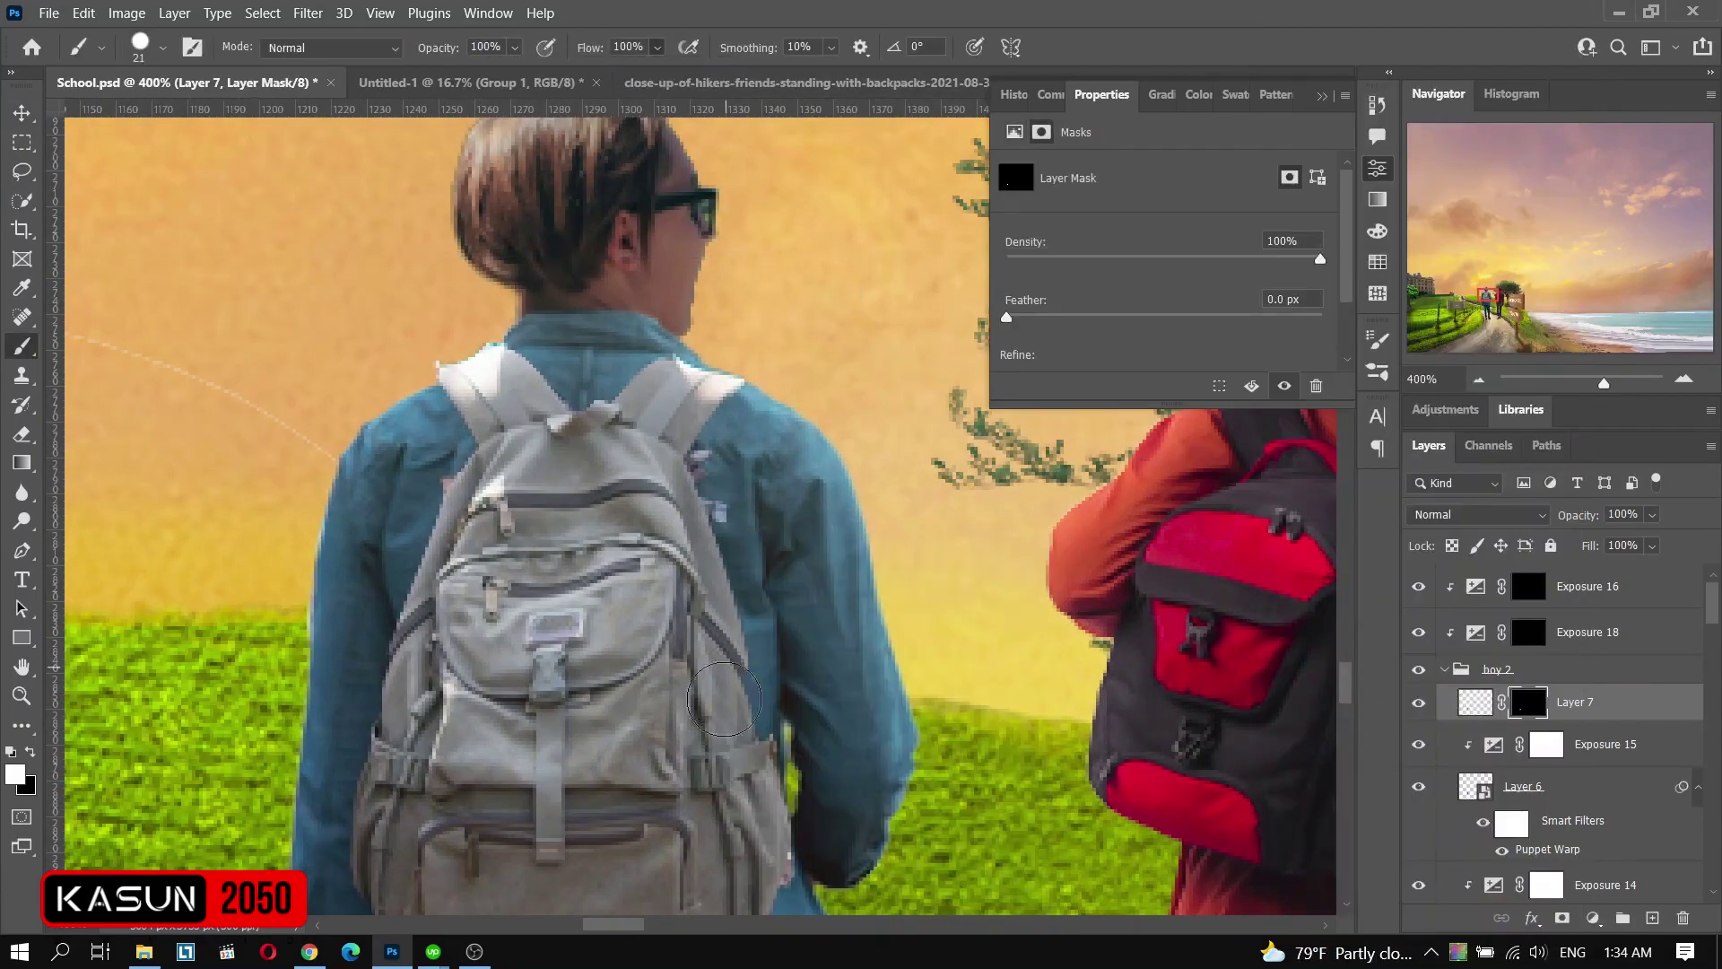
- Mask out leftover plaid fabric around the backpack on Layer 7 with a small brush
{"action": "left_click_drag", "start_coordinate": [852, 700], "coordinate": [747, 790]}
{"action": "right_click", "coordinate": [747, 789]}
{"action": "key", "text": "Return"}
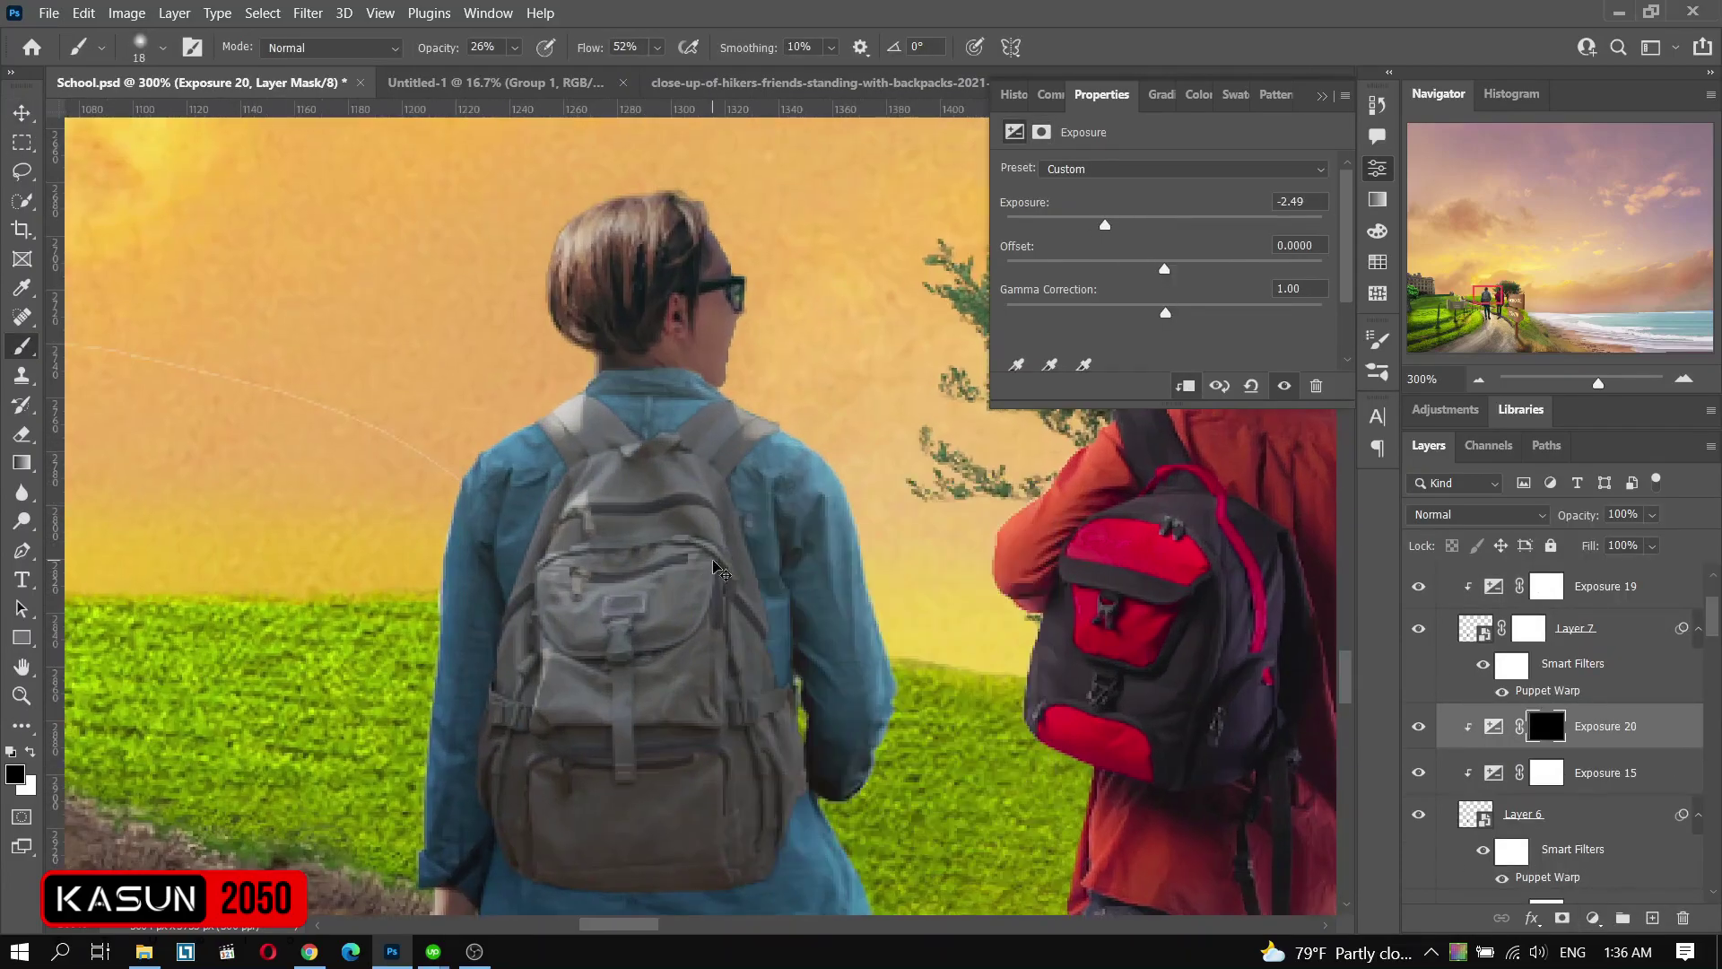
{"action": "key", "text": "ctrl+plus"}
{"action": "right_click", "coordinate": [736, 484]}
{"action": "key", "text": "x"}
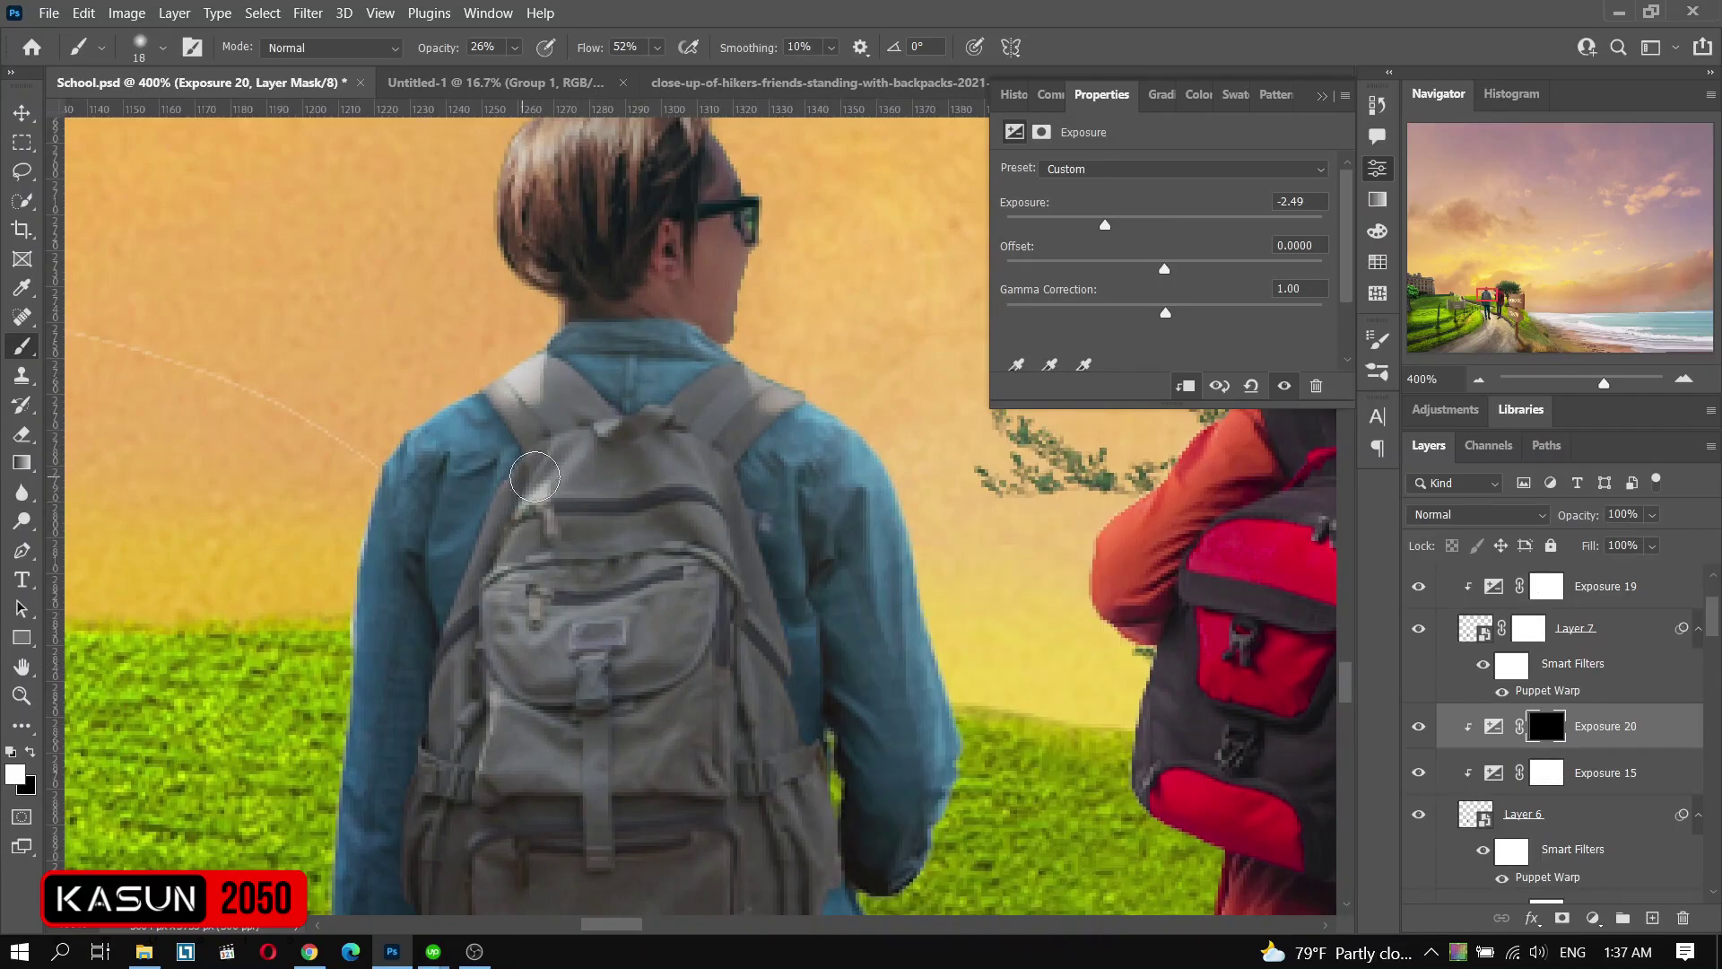
{"action": "scroll", "coordinate": [749, 555], "scroll_direction": "down", "scroll_amount": 4}
{"action": "key", "text": "bracketright"}
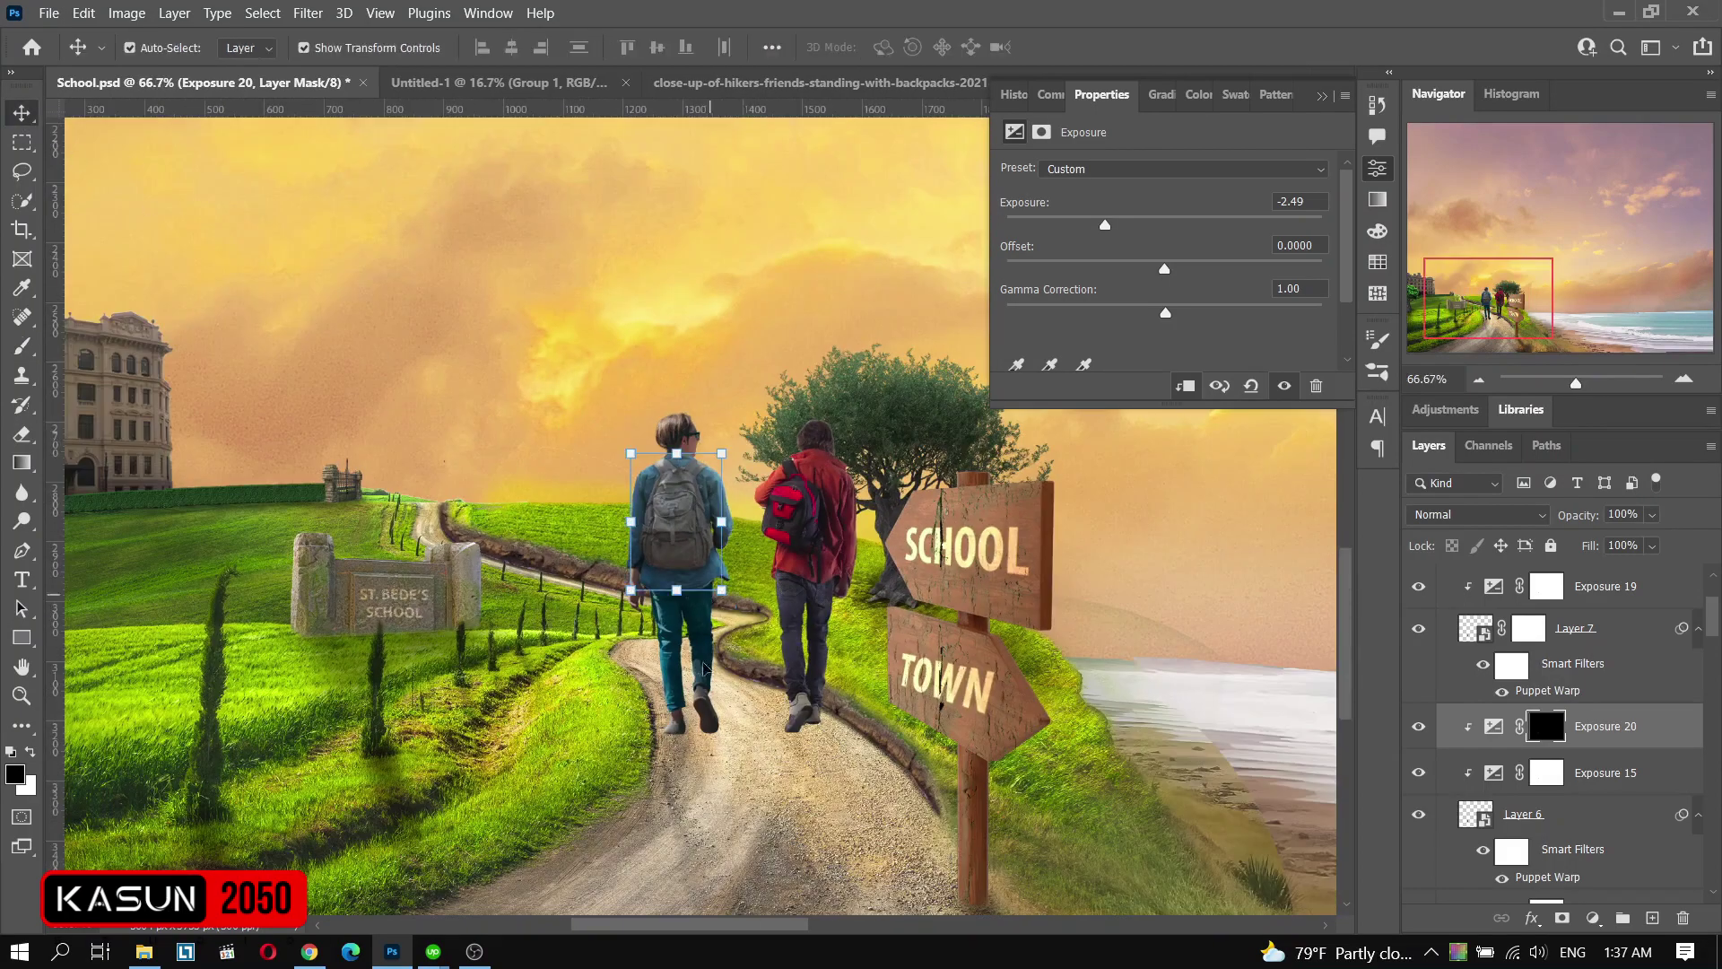
- Load the left boy's outline as a selection and add a new empty shadow layer
{"action": "left_click", "coordinate": [1588, 628]}
{"action": "left_click", "coordinate": [1525, 630], "text": "ctrl"}
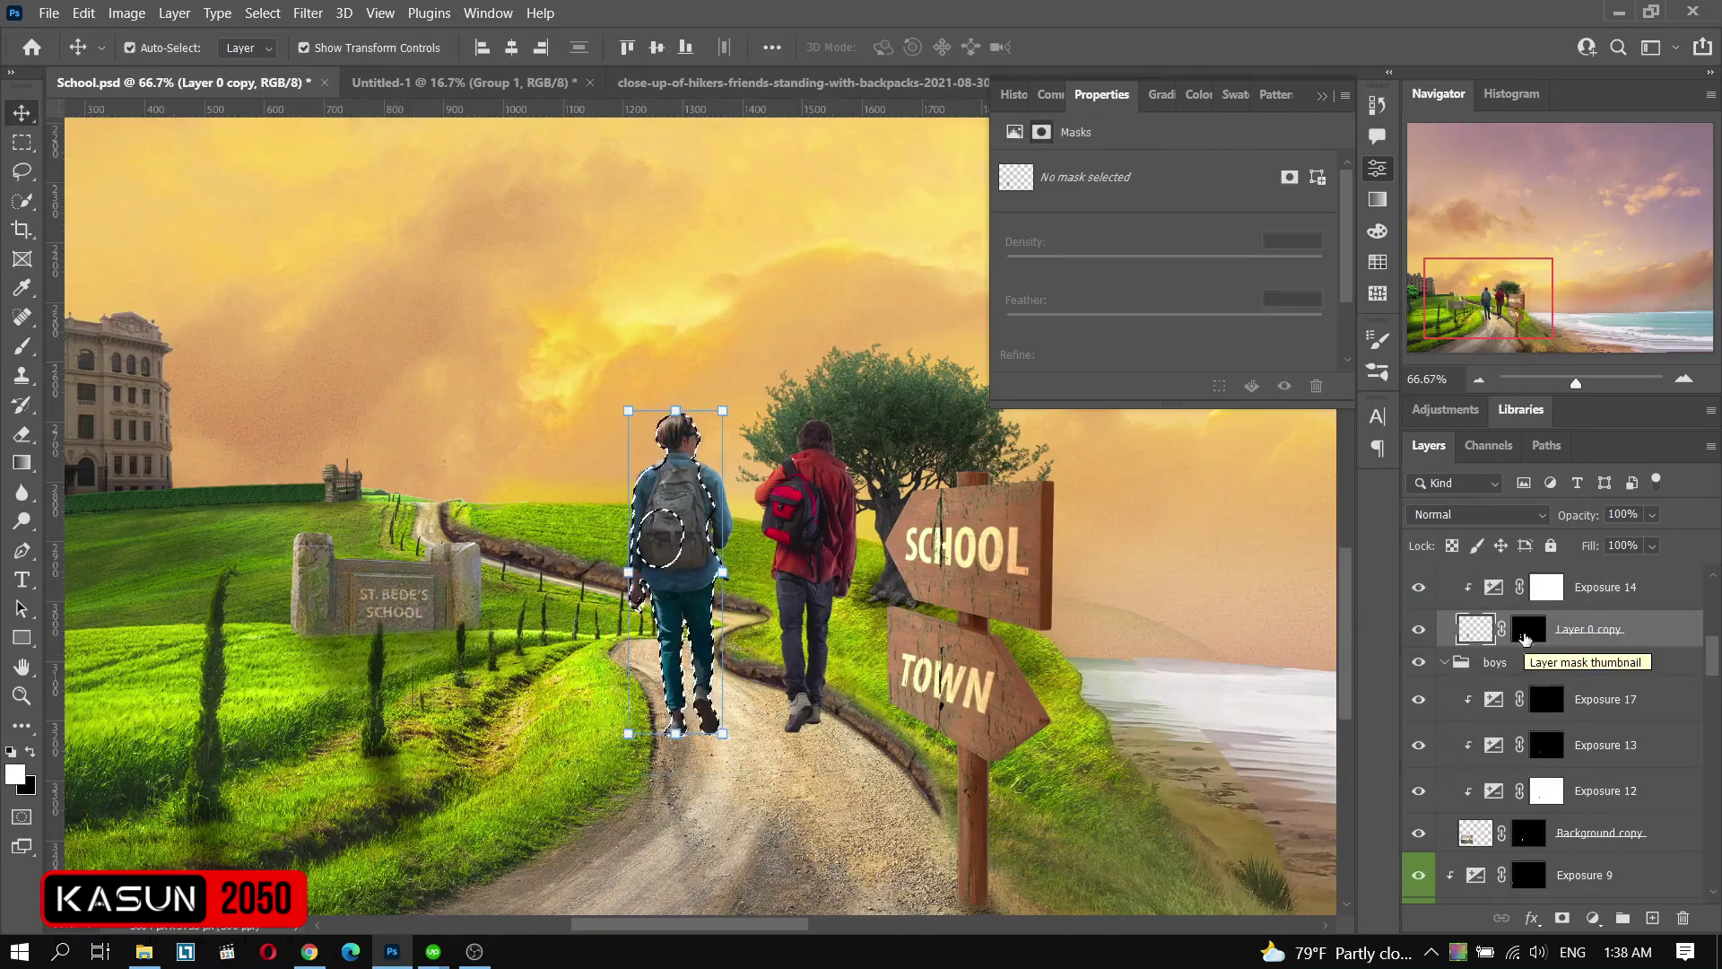
{"action": "left_click", "coordinate": [1597, 832]}
{"action": "left_click", "coordinate": [1596, 875]}
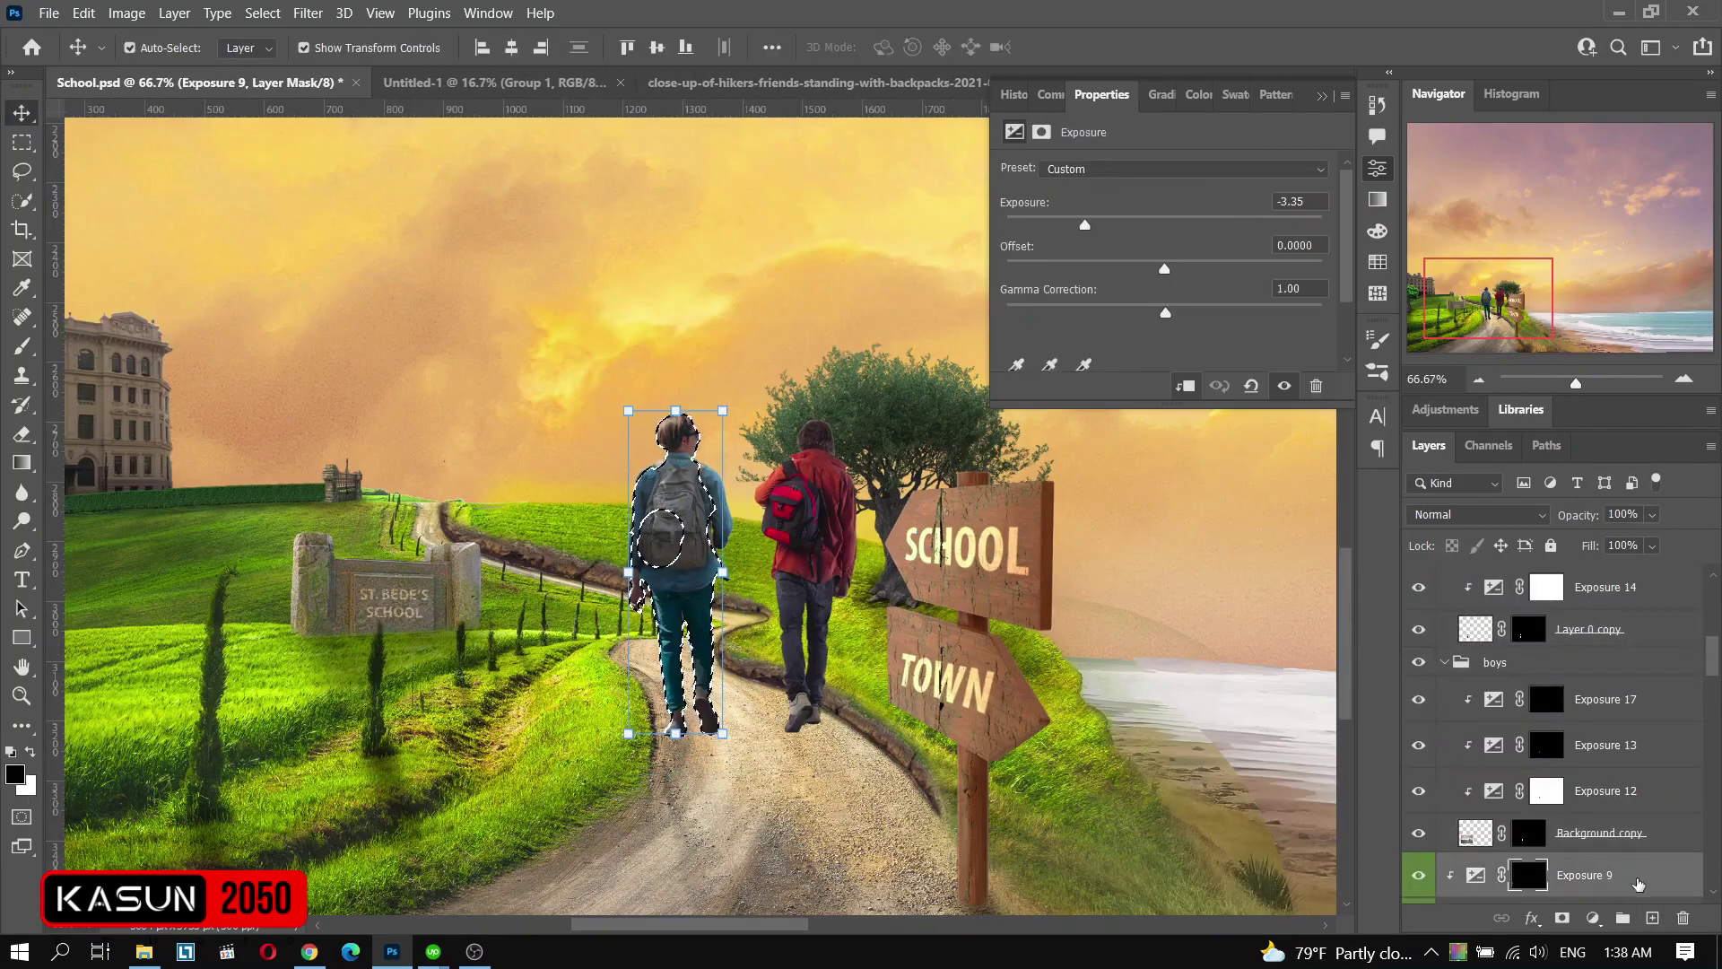
{"action": "left_click", "coordinate": [1444, 662]}
{"action": "key", "text": "alt+]"}
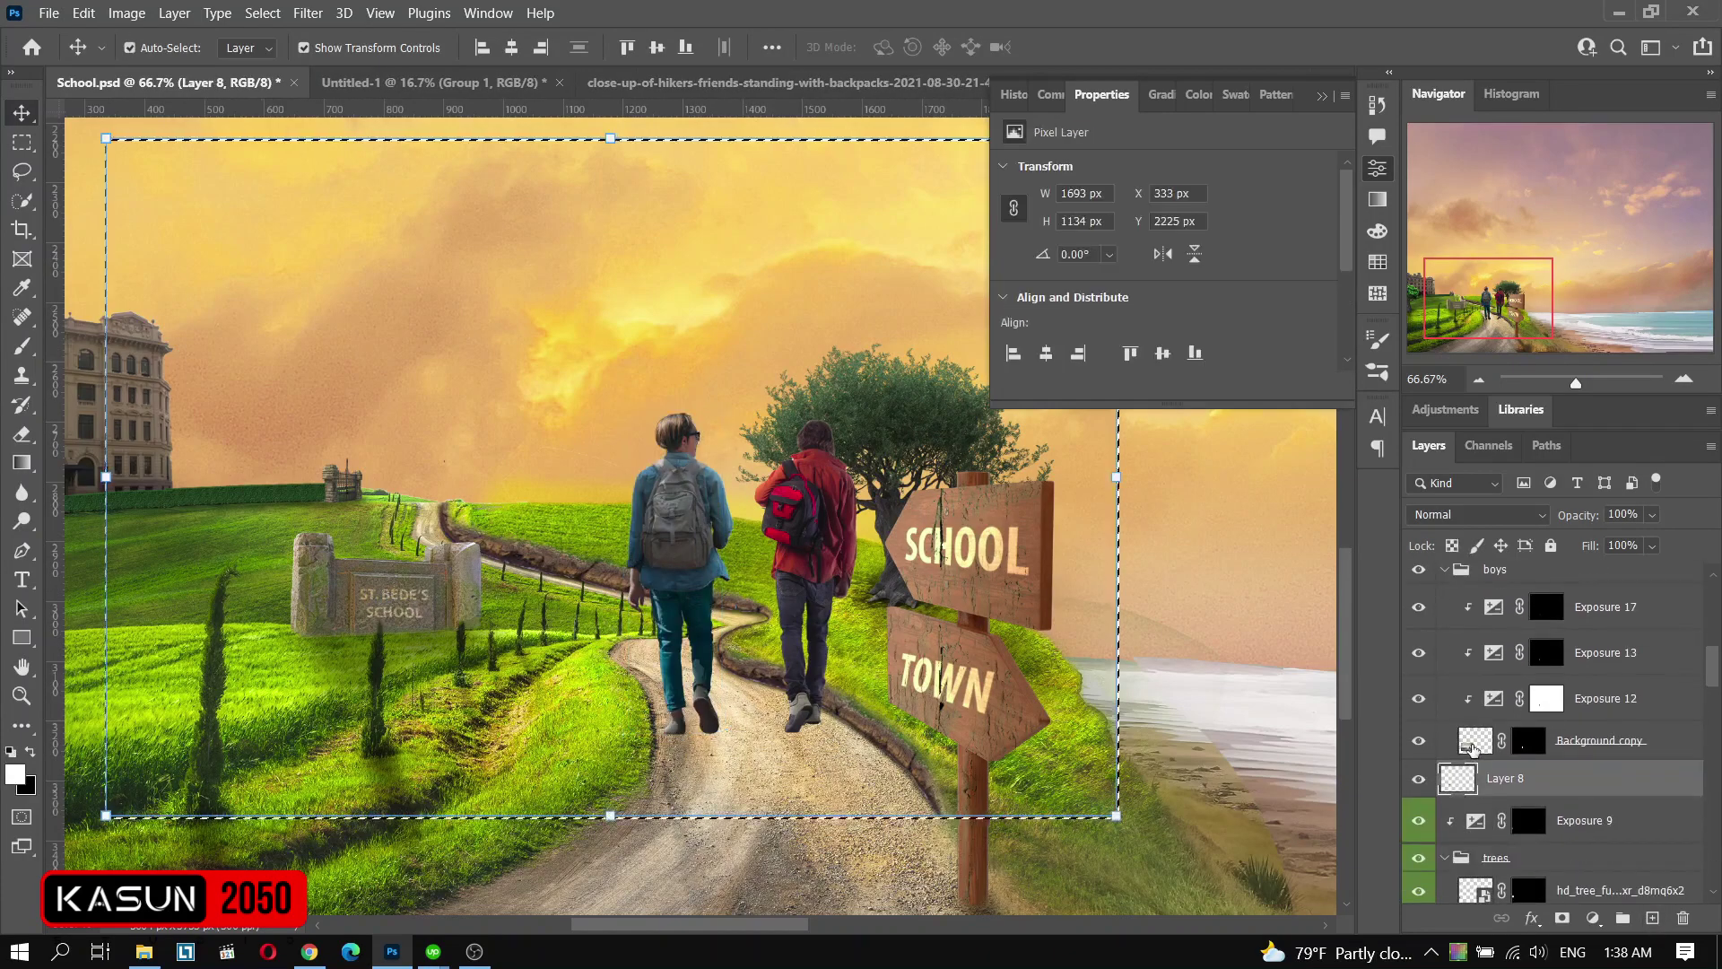
- Flip the black silhouettes vertically and move them beneath the boys as shadows
{"action": "left_click", "coordinate": [83, 12]}
{"action": "left_click", "coordinate": [403, 659]}
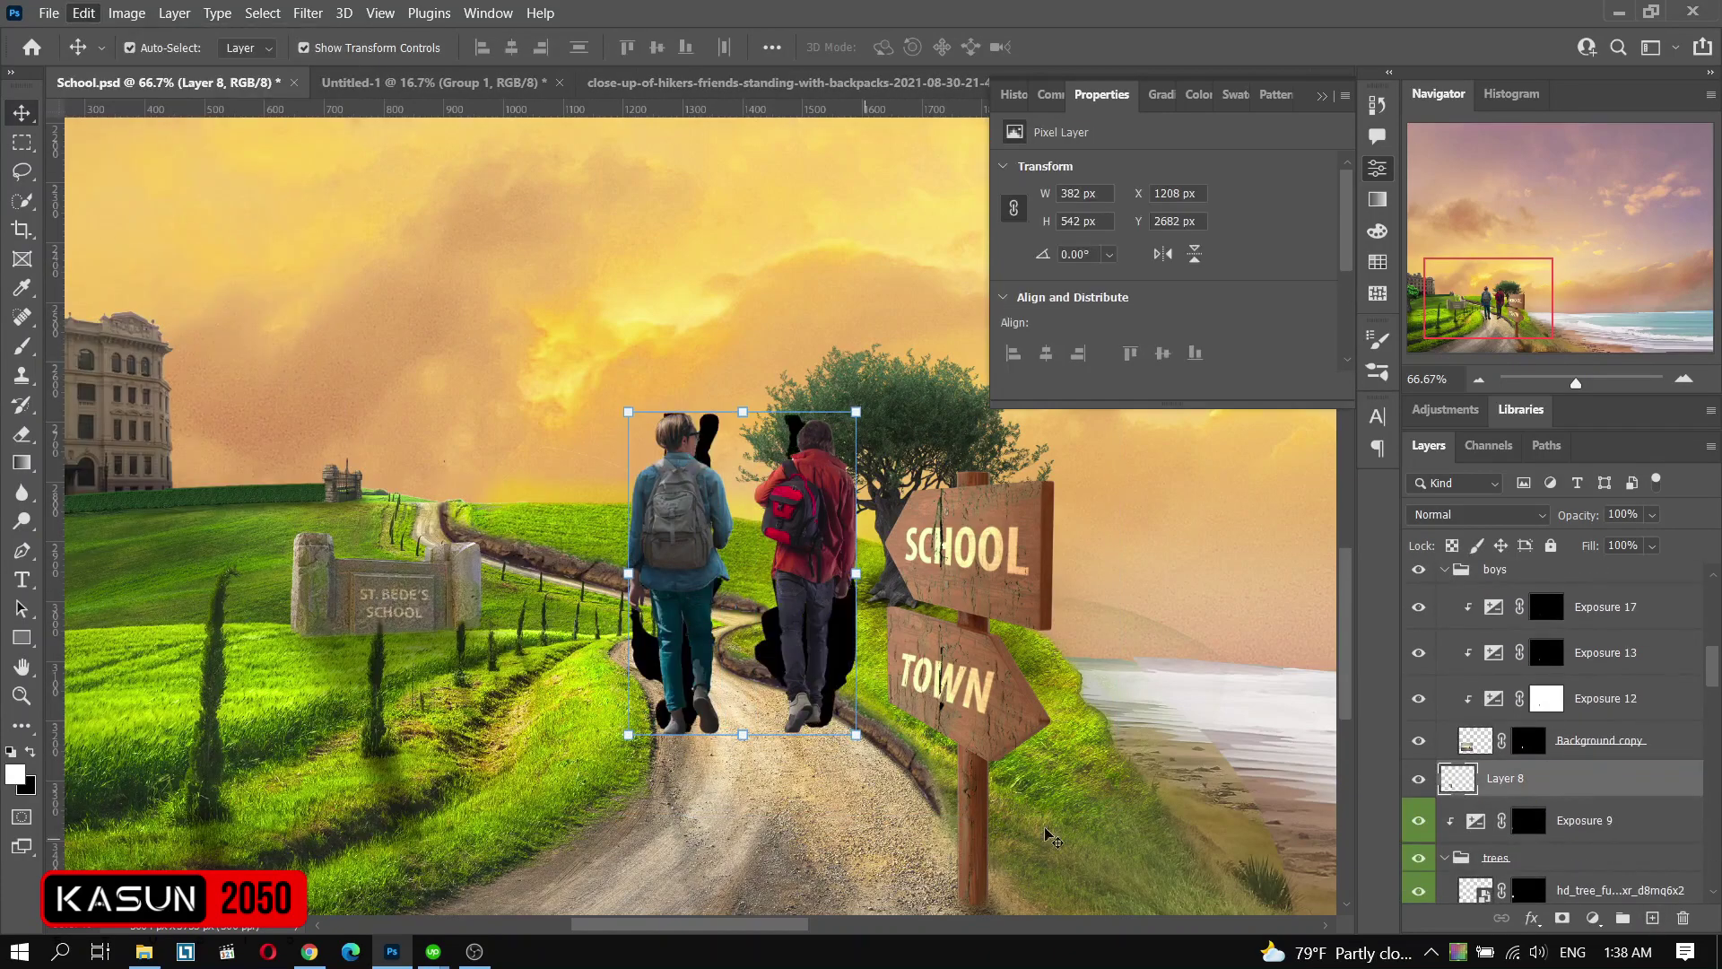
{"action": "left_click_drag", "start_coordinate": [845, 603], "coordinate": [854, 871]}
{"action": "scroll", "coordinate": [853, 872], "scroll_direction": "down", "scroll_amount": 3}
{"action": "left_click_drag", "start_coordinate": [854, 726], "coordinate": [837, 754]}
- Paint black with a soft round brush to fill gaps in the left boy's shadow
{"action": "key", "text": "b"}
{"action": "right_click", "coordinate": [668, 529]}
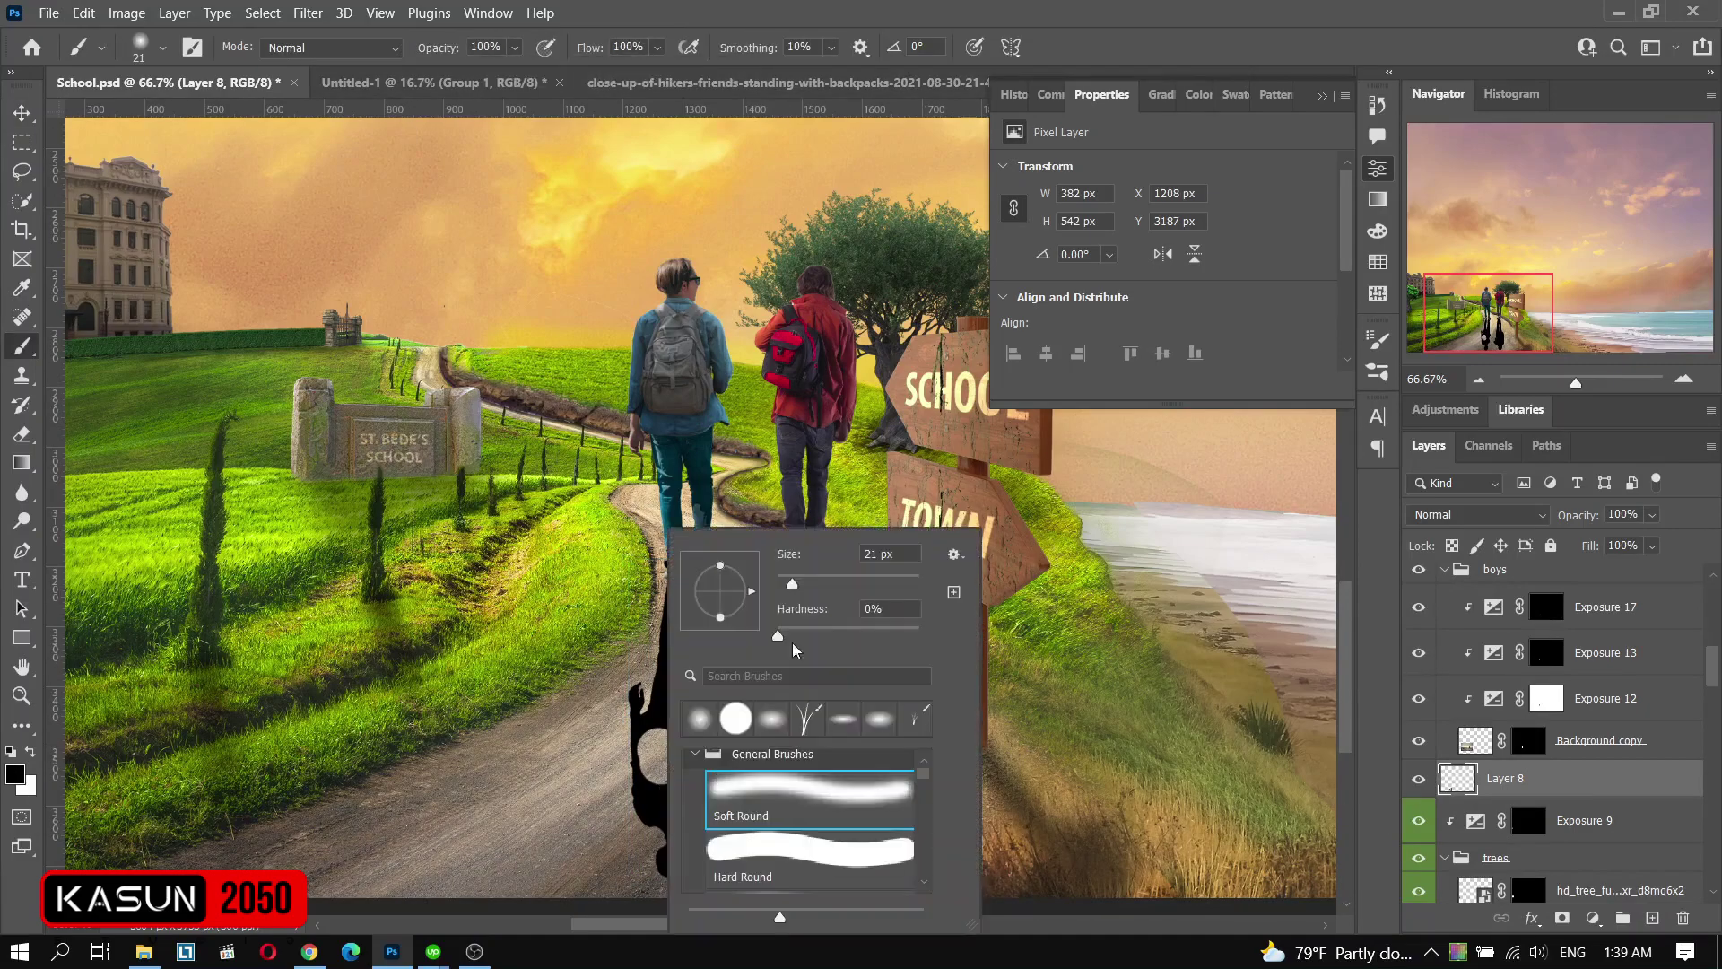
{"action": "key", "text": "Escape"}
{"action": "key", "text": "x"}
{"action": "mouse_move", "coordinate": [652, 758]}
{"action": "left_mouse_down"}
{"action": "mouse_move", "coordinate": [640, 789]}
{"action": "mouse_move", "coordinate": [686, 805]}
{"action": "left_mouse_up"}
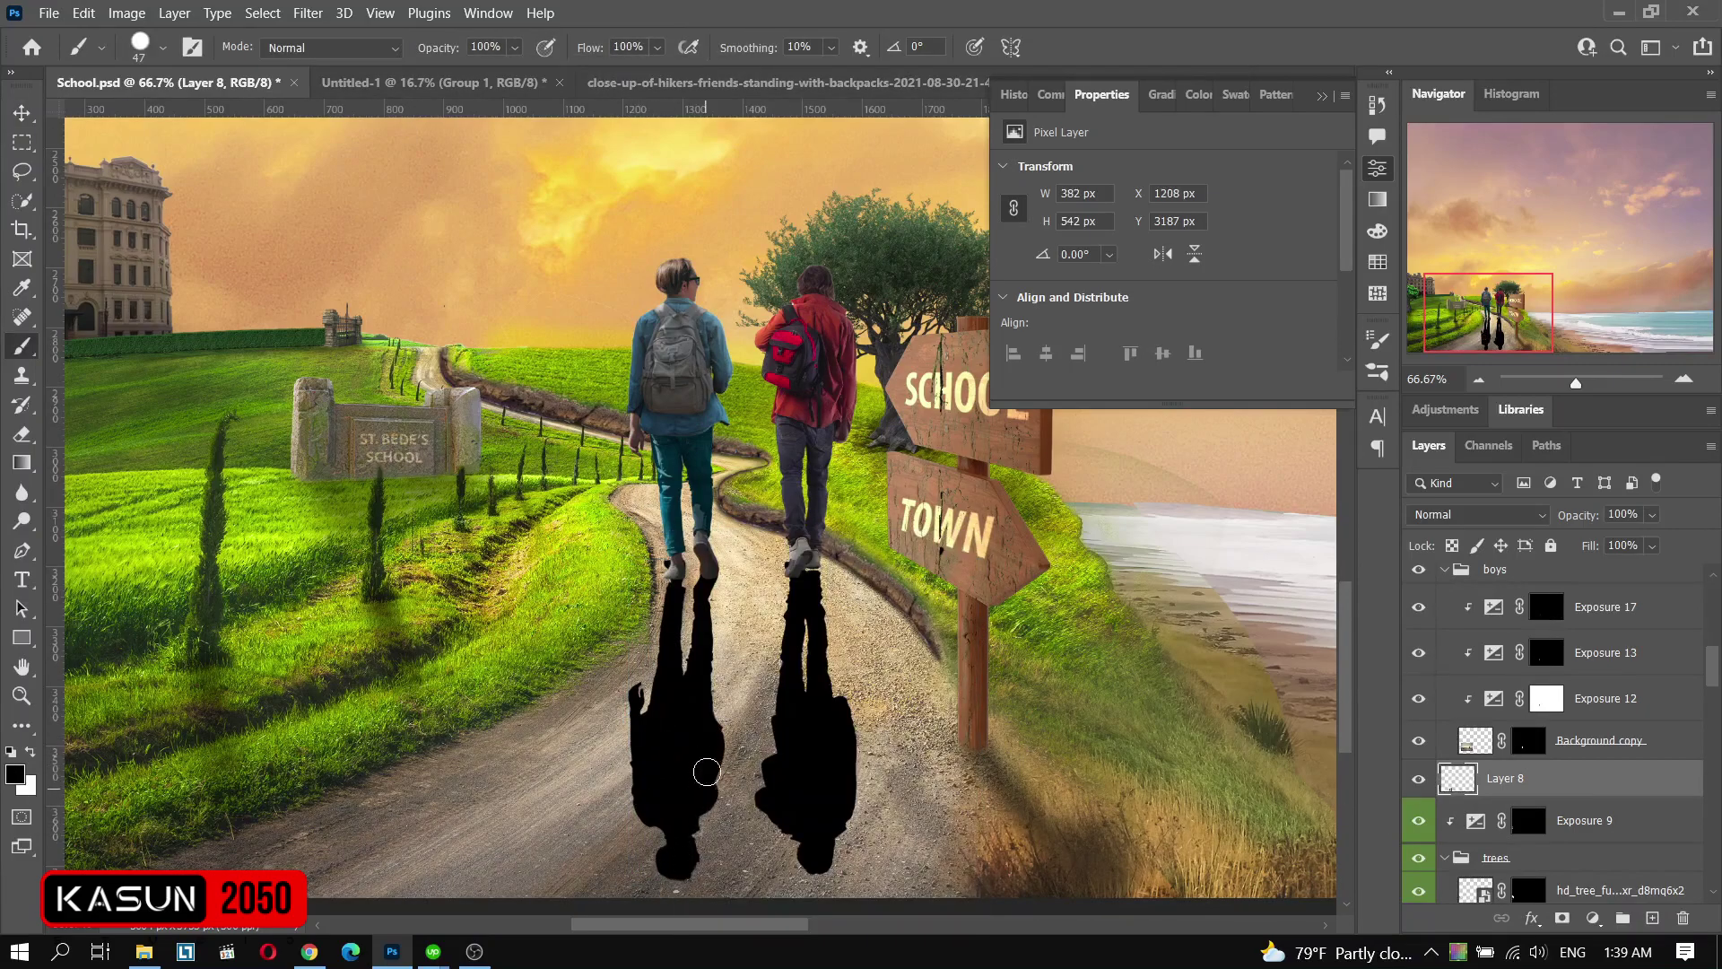
{"action": "key", "text": "ctrl+t"}
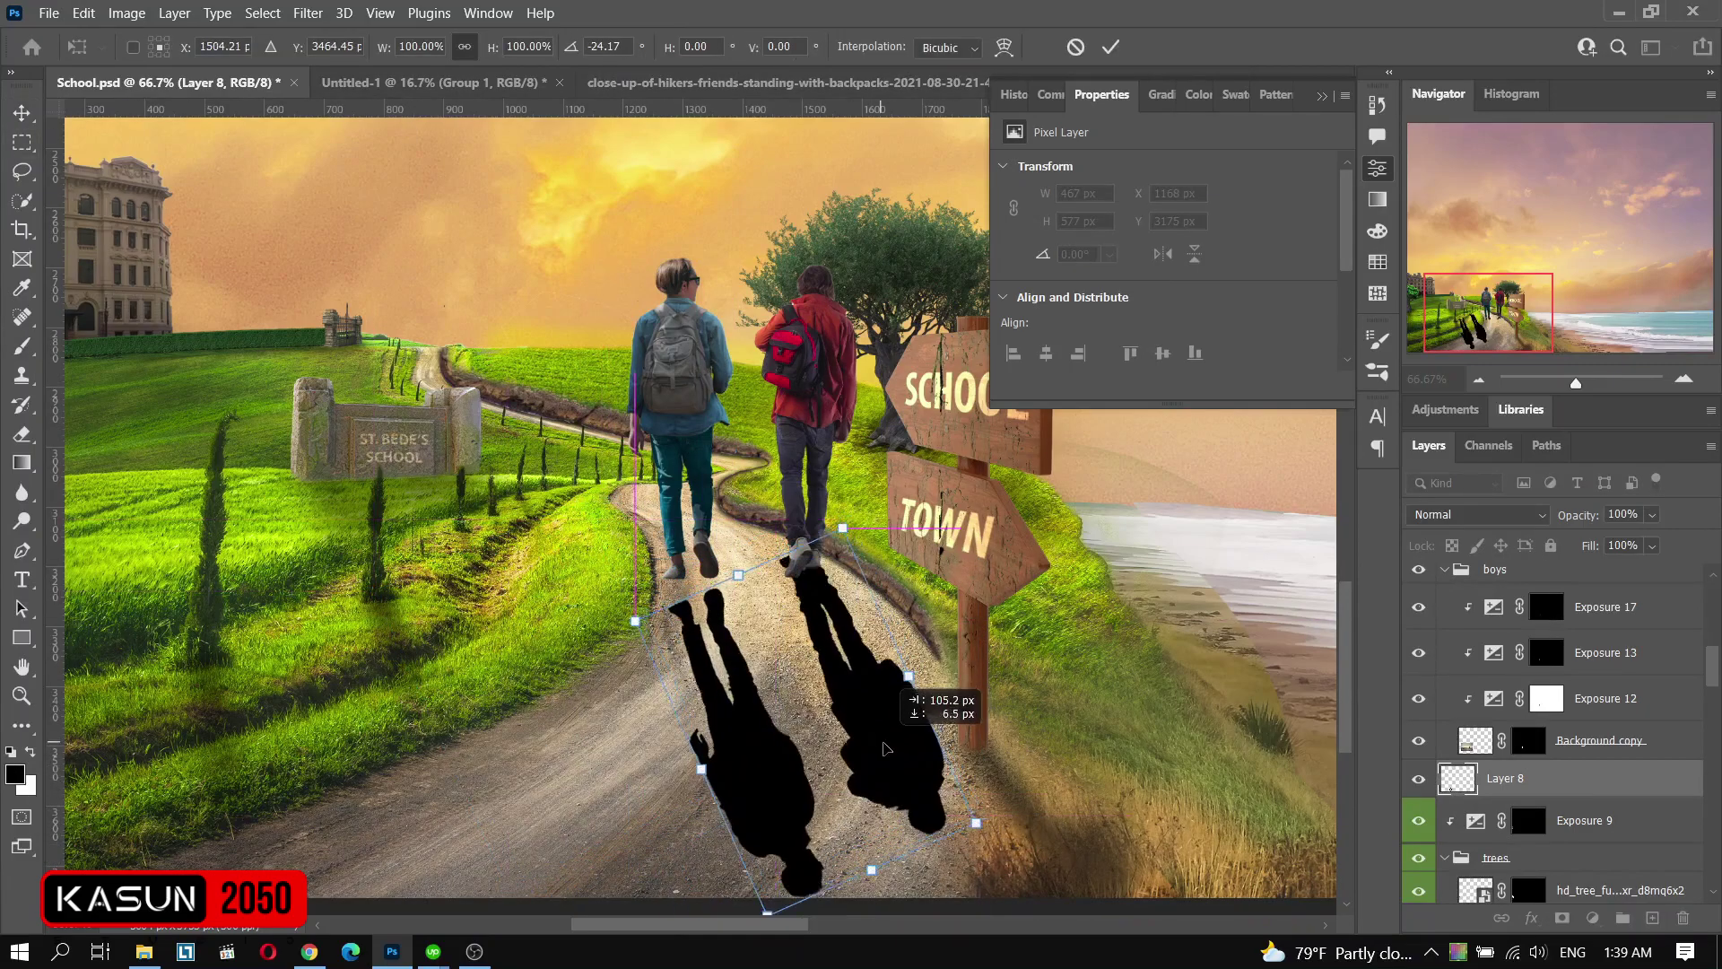
- Skew both shadows to lean right and shift them across the road
{"action": "left_click_drag", "start_coordinate": [821, 709], "coordinate": [884, 725]}
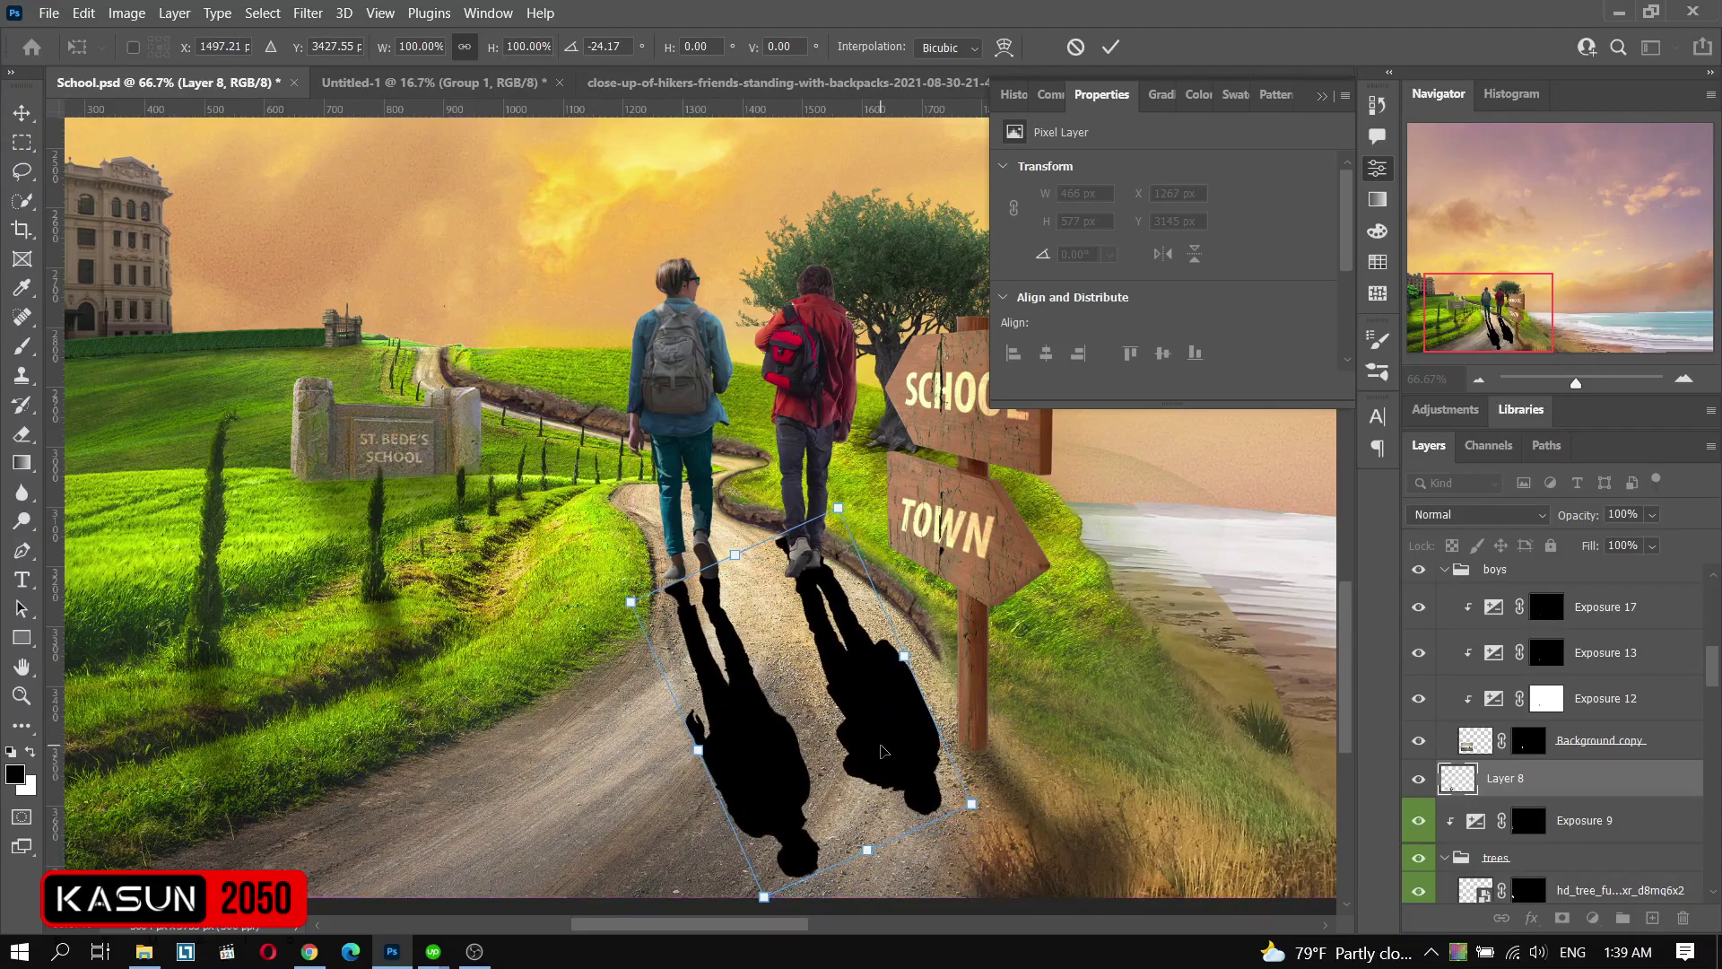
{"action": "key", "text": "Return"}
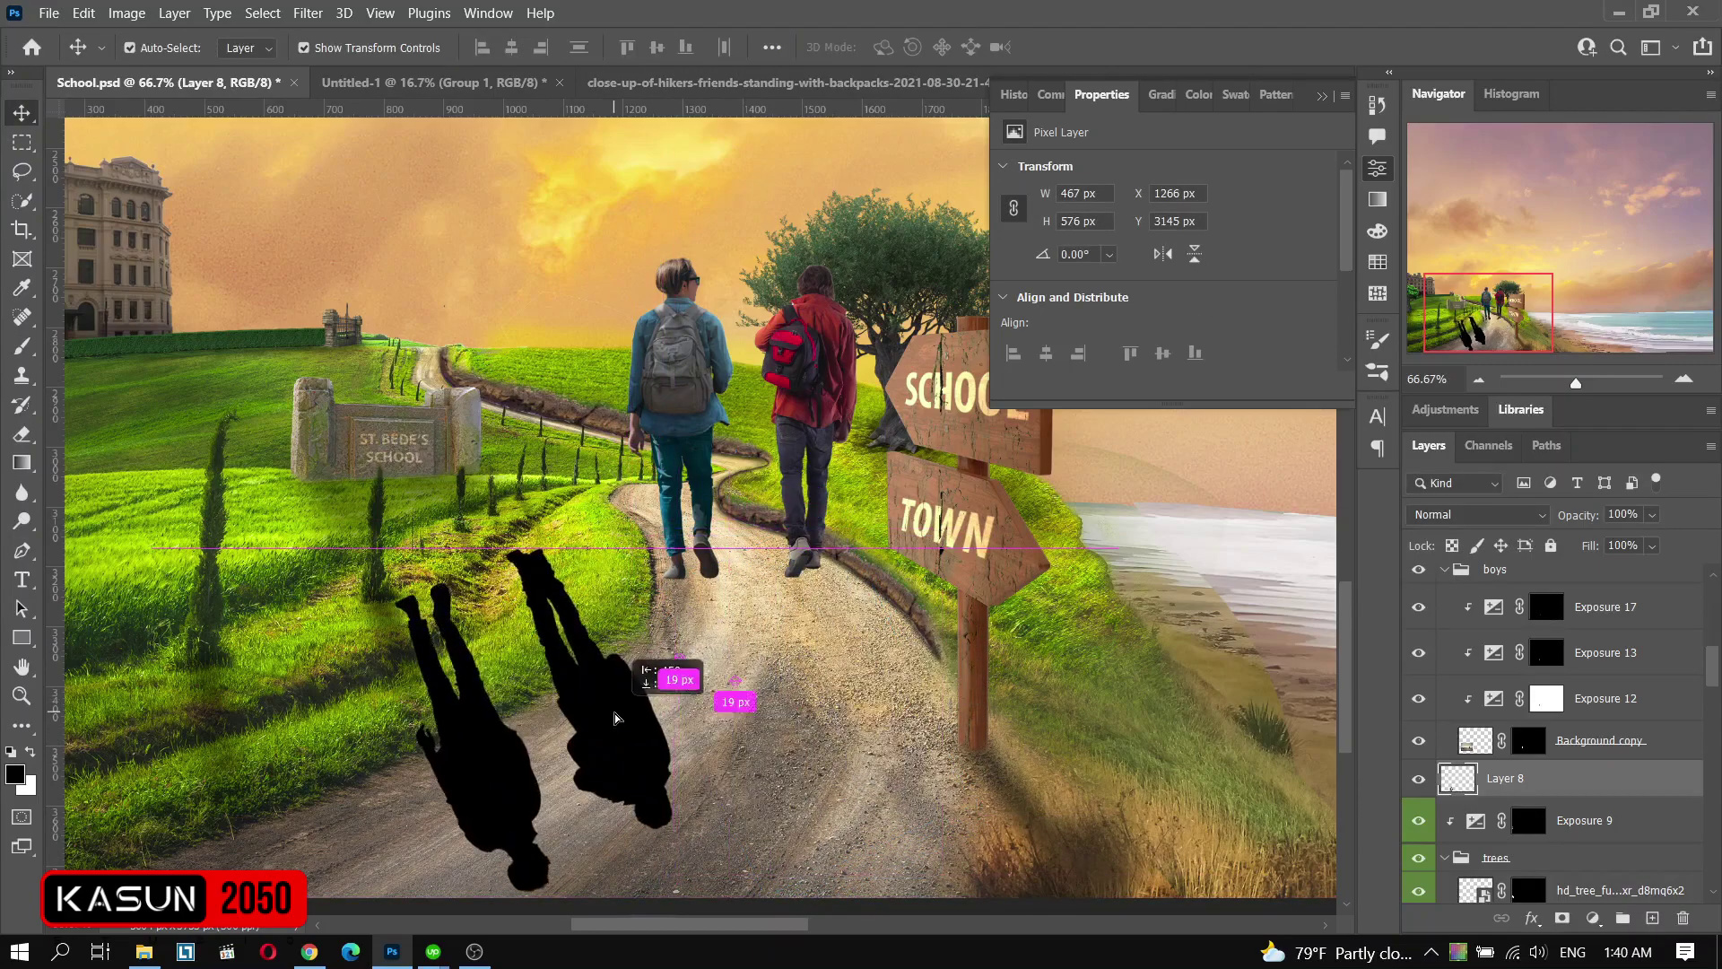
{"action": "left_click_drag", "start_coordinate": [883, 753], "coordinate": [881, 750]}
- Duplicate the shadow layer and mask out the right boy's shadow on it
{"action": "left_click_drag", "start_coordinate": [1505, 778], "coordinate": [1593, 856]}
{"action": "left_click", "coordinate": [1561, 918]}
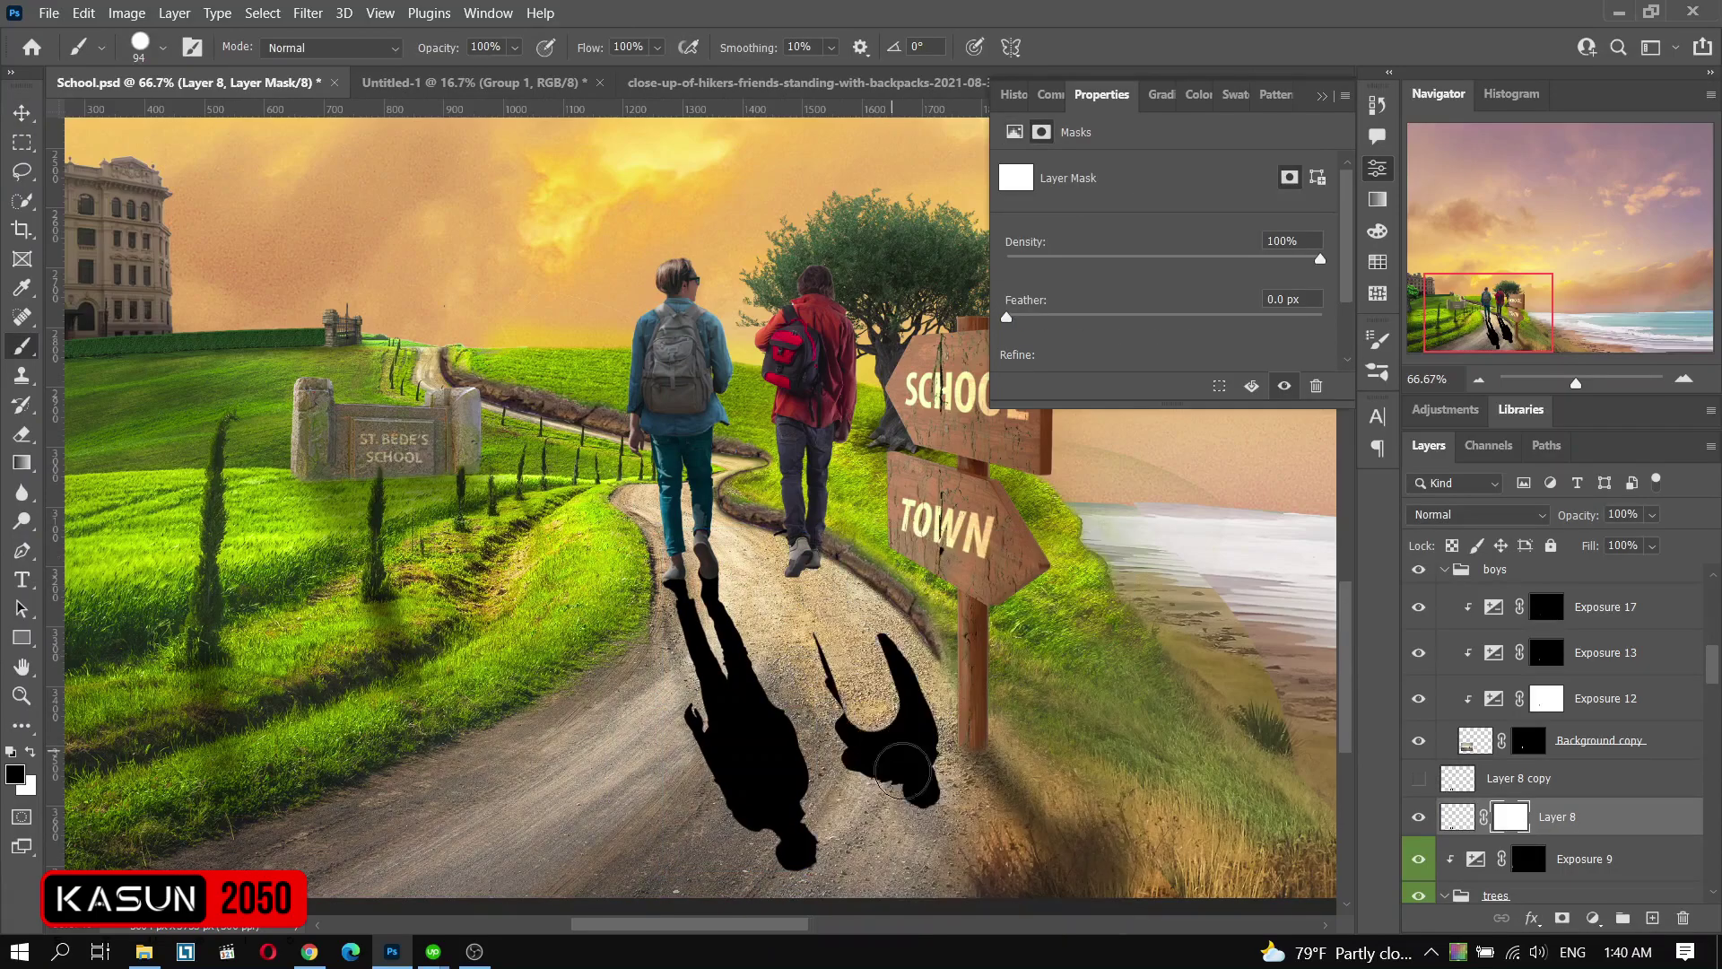
{"action": "left_click_drag", "start_coordinate": [1505, 816], "coordinate": [1652, 917]}
{"action": "key", "text": "b"}
{"action": "key", "text": "x"}
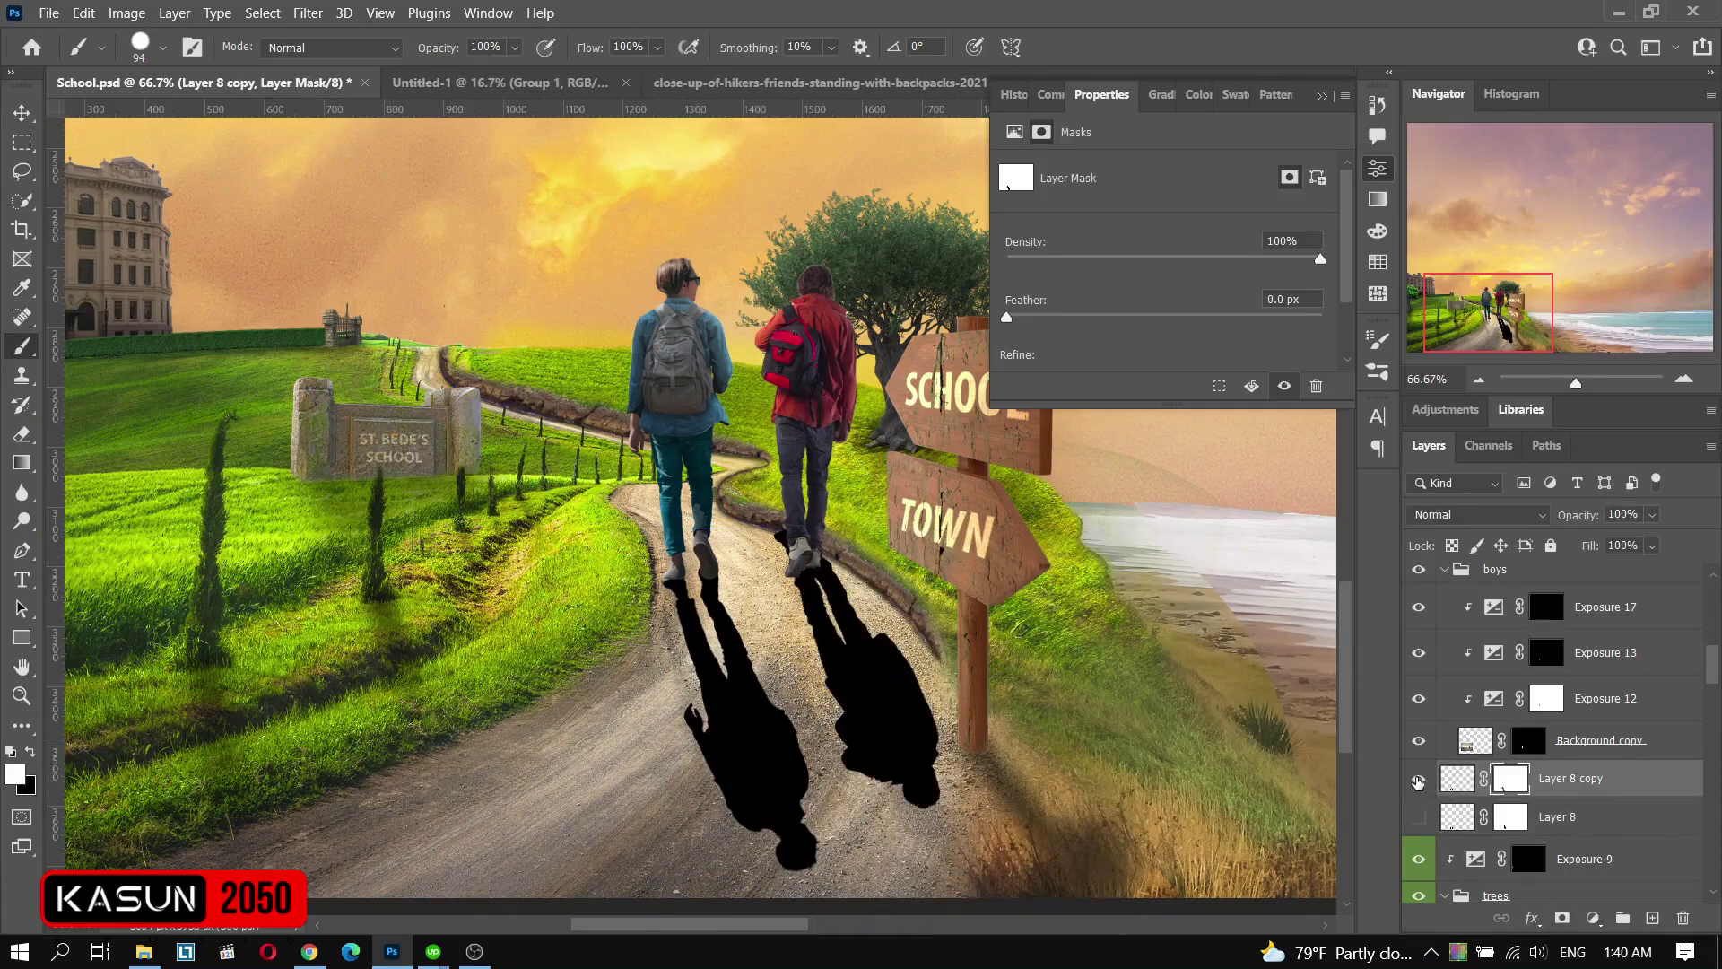
{"action": "left_click", "coordinate": [1418, 780]}
{"action": "left_click", "coordinate": [1417, 786]}
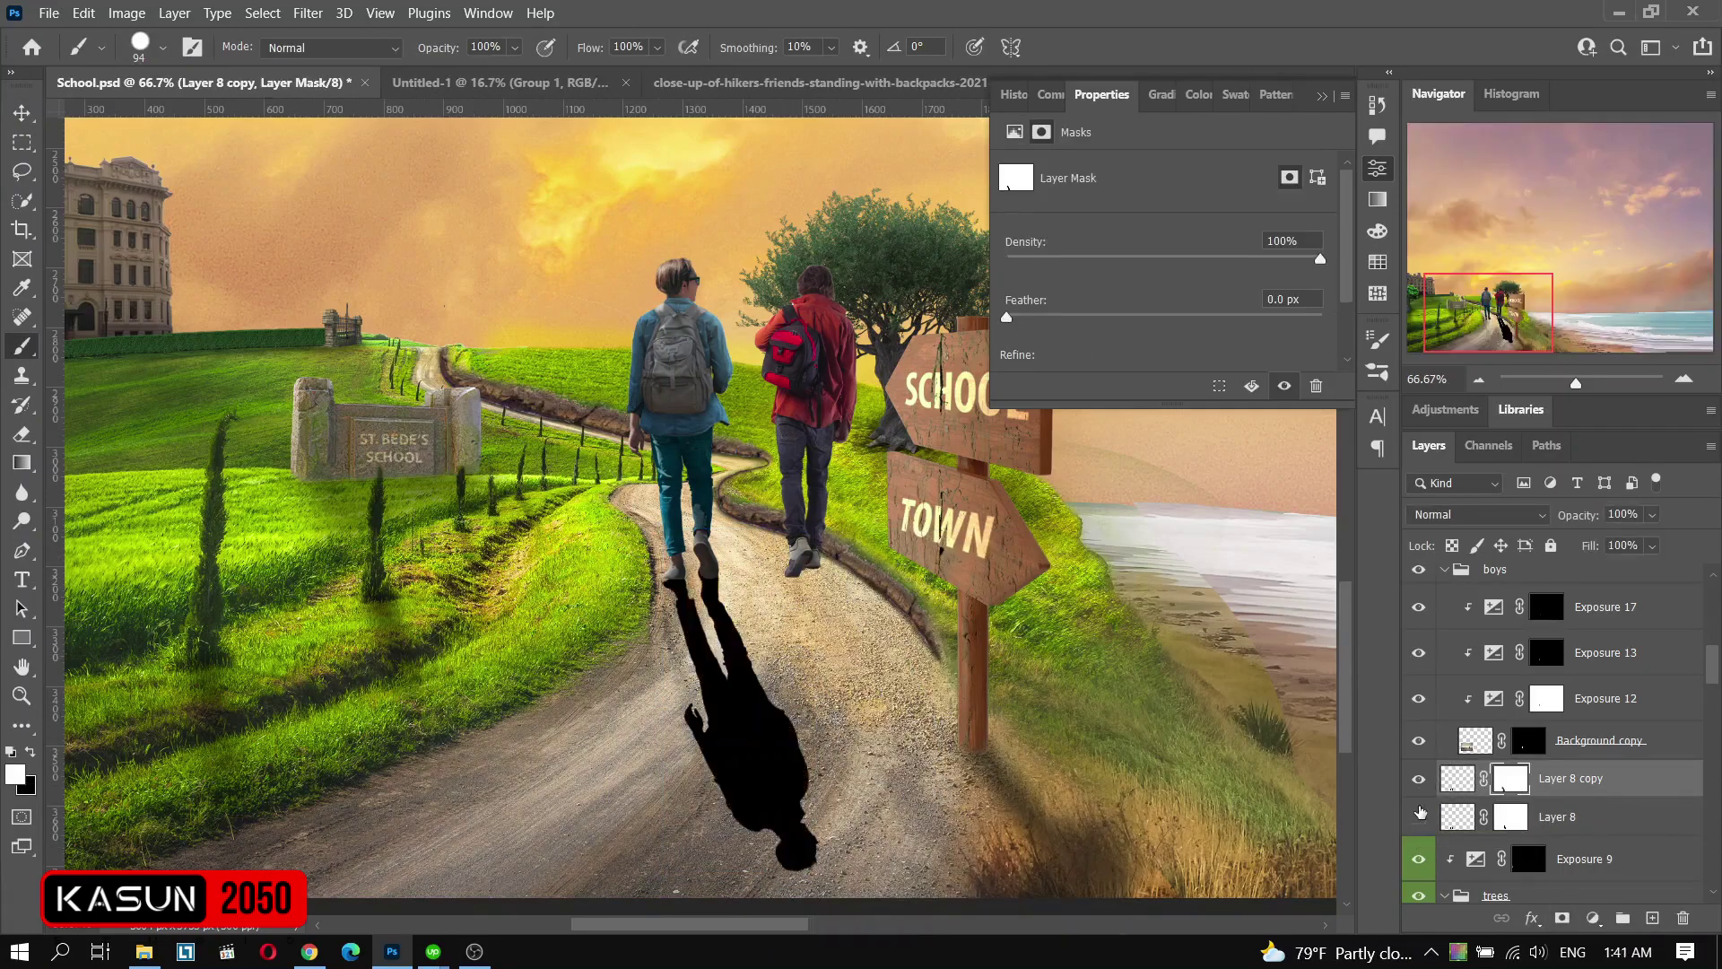
- Rotate the right boy's shadow so it meets his feet, then commit it
{"action": "mouse_move", "coordinate": [914, 752]}
{"action": "left_mouse_down"}
{"action": "mouse_move", "coordinate": [969, 879]}
{"action": "mouse_move", "coordinate": [966, 851]}
{"action": "left_mouse_up"}
{"action": "left_click_drag", "start_coordinate": [872, 694], "coordinate": [890, 702]}
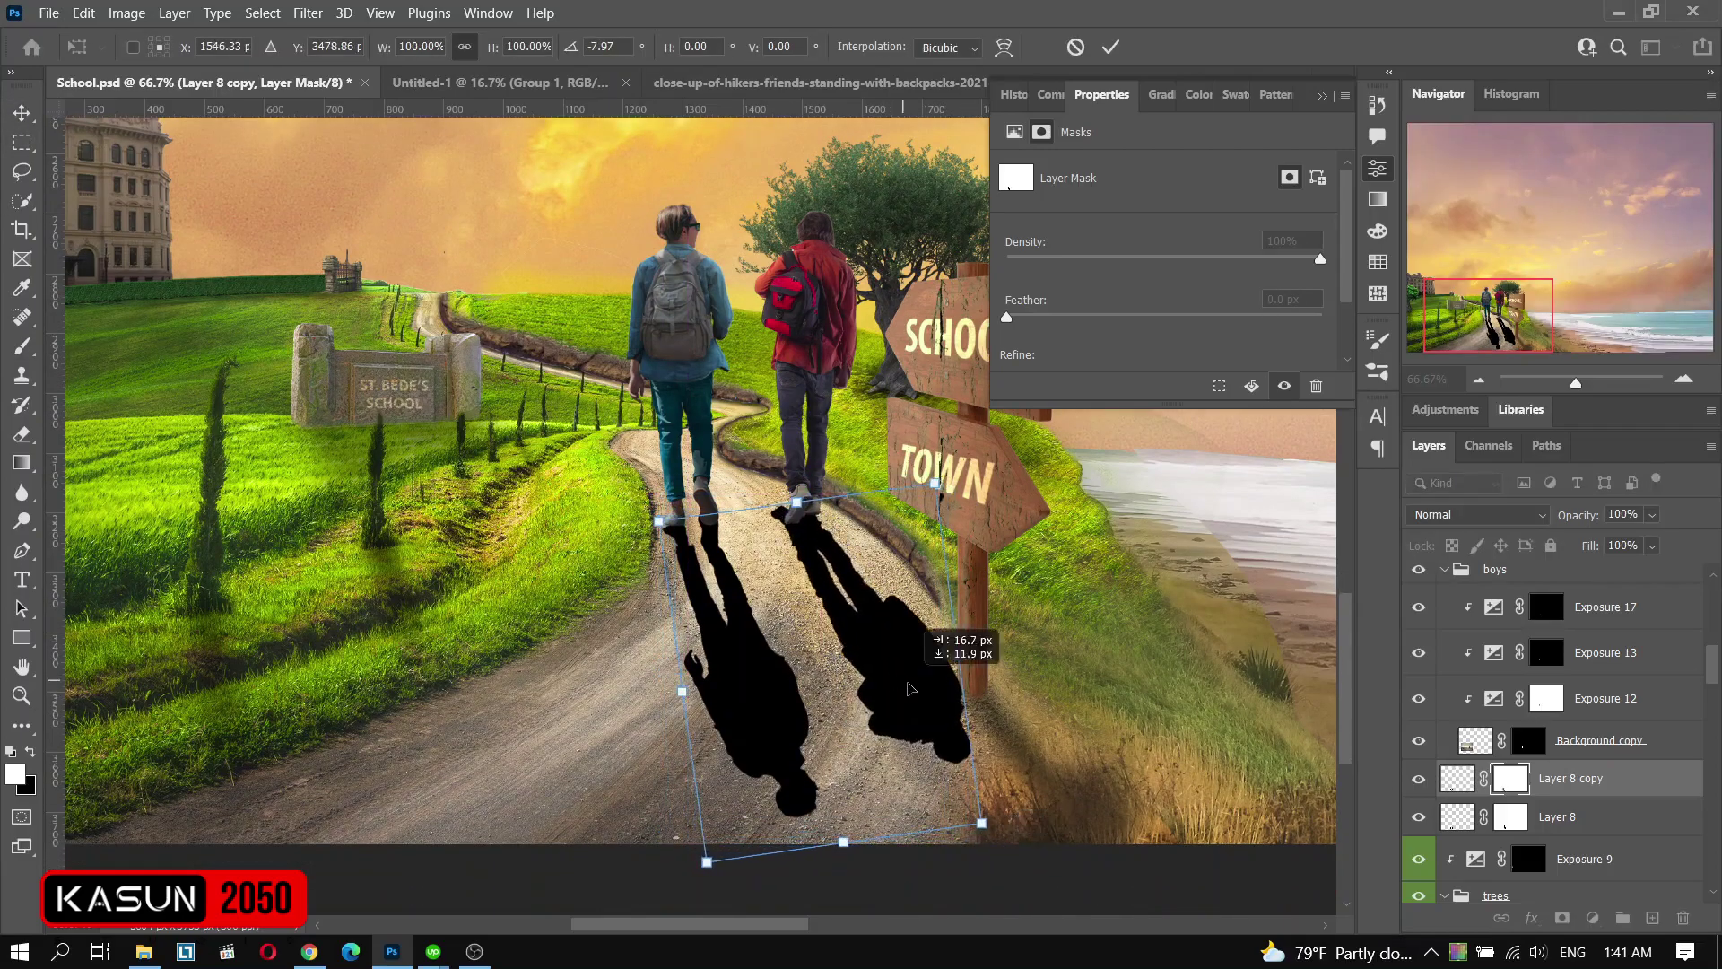
{"action": "key", "text": "Return"}
{"action": "key", "text": "ctrl+plus"}
{"action": "key", "text": "ctrl+plus"}
{"action": "left_click", "coordinate": [1039, 580]}
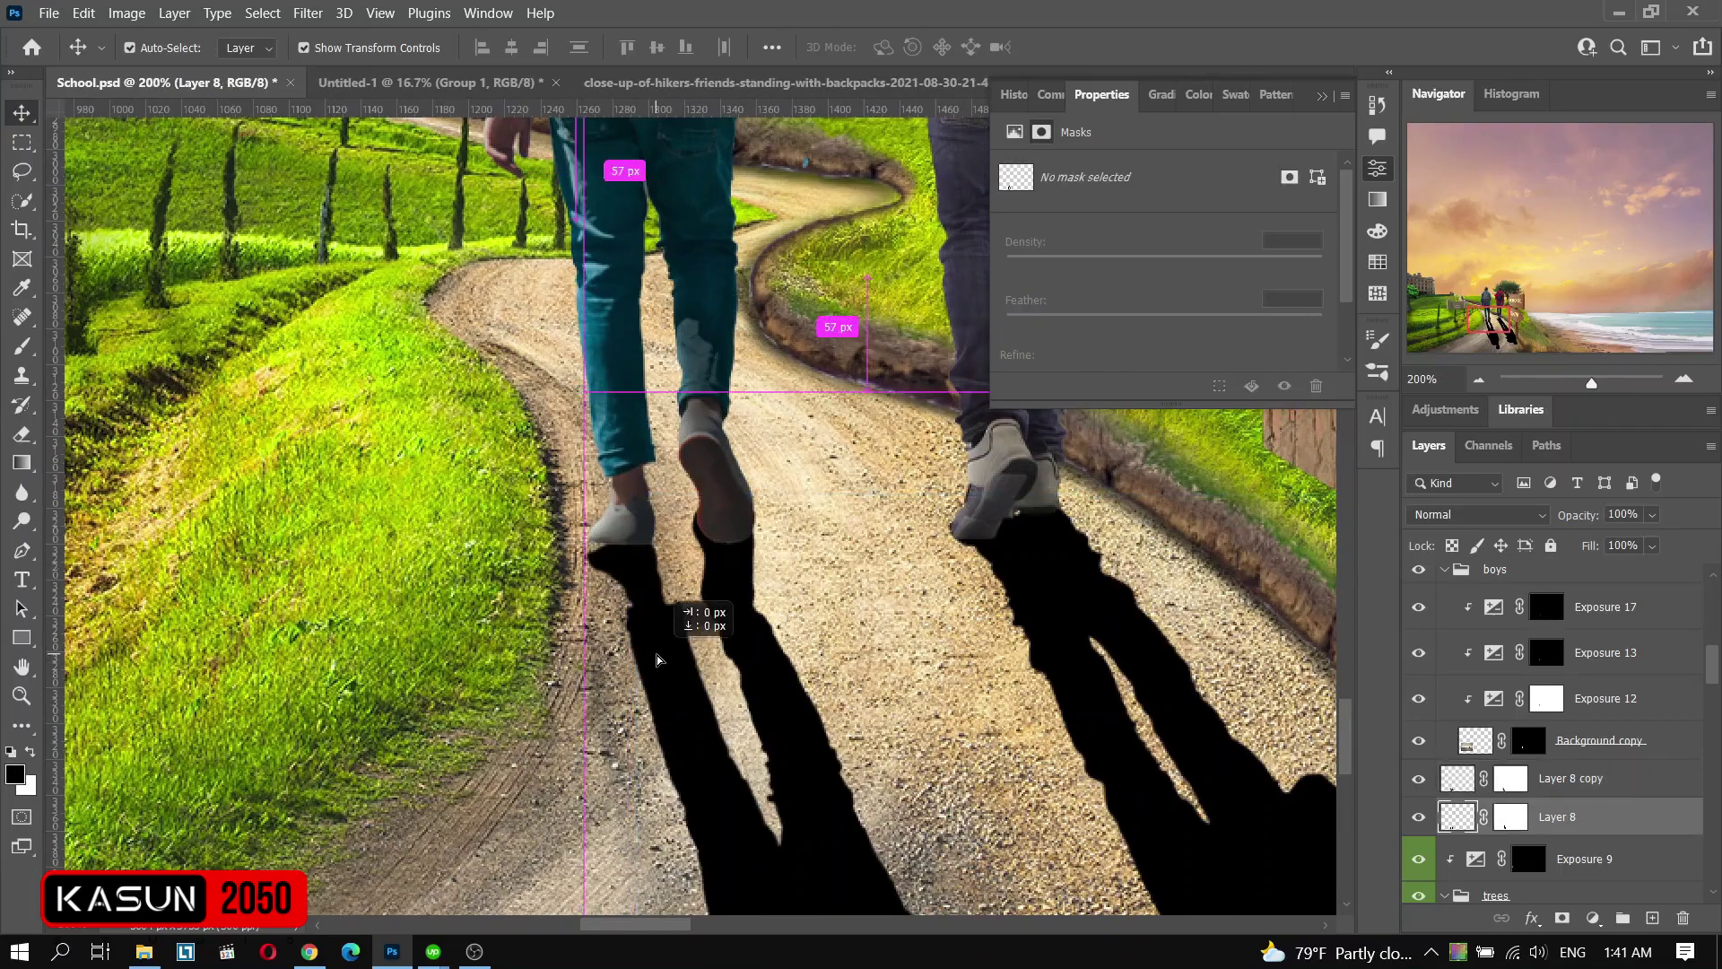
{"action": "key", "text": "b"}
{"action": "left_click", "coordinate": [967, 469], "text": "ctrl"}
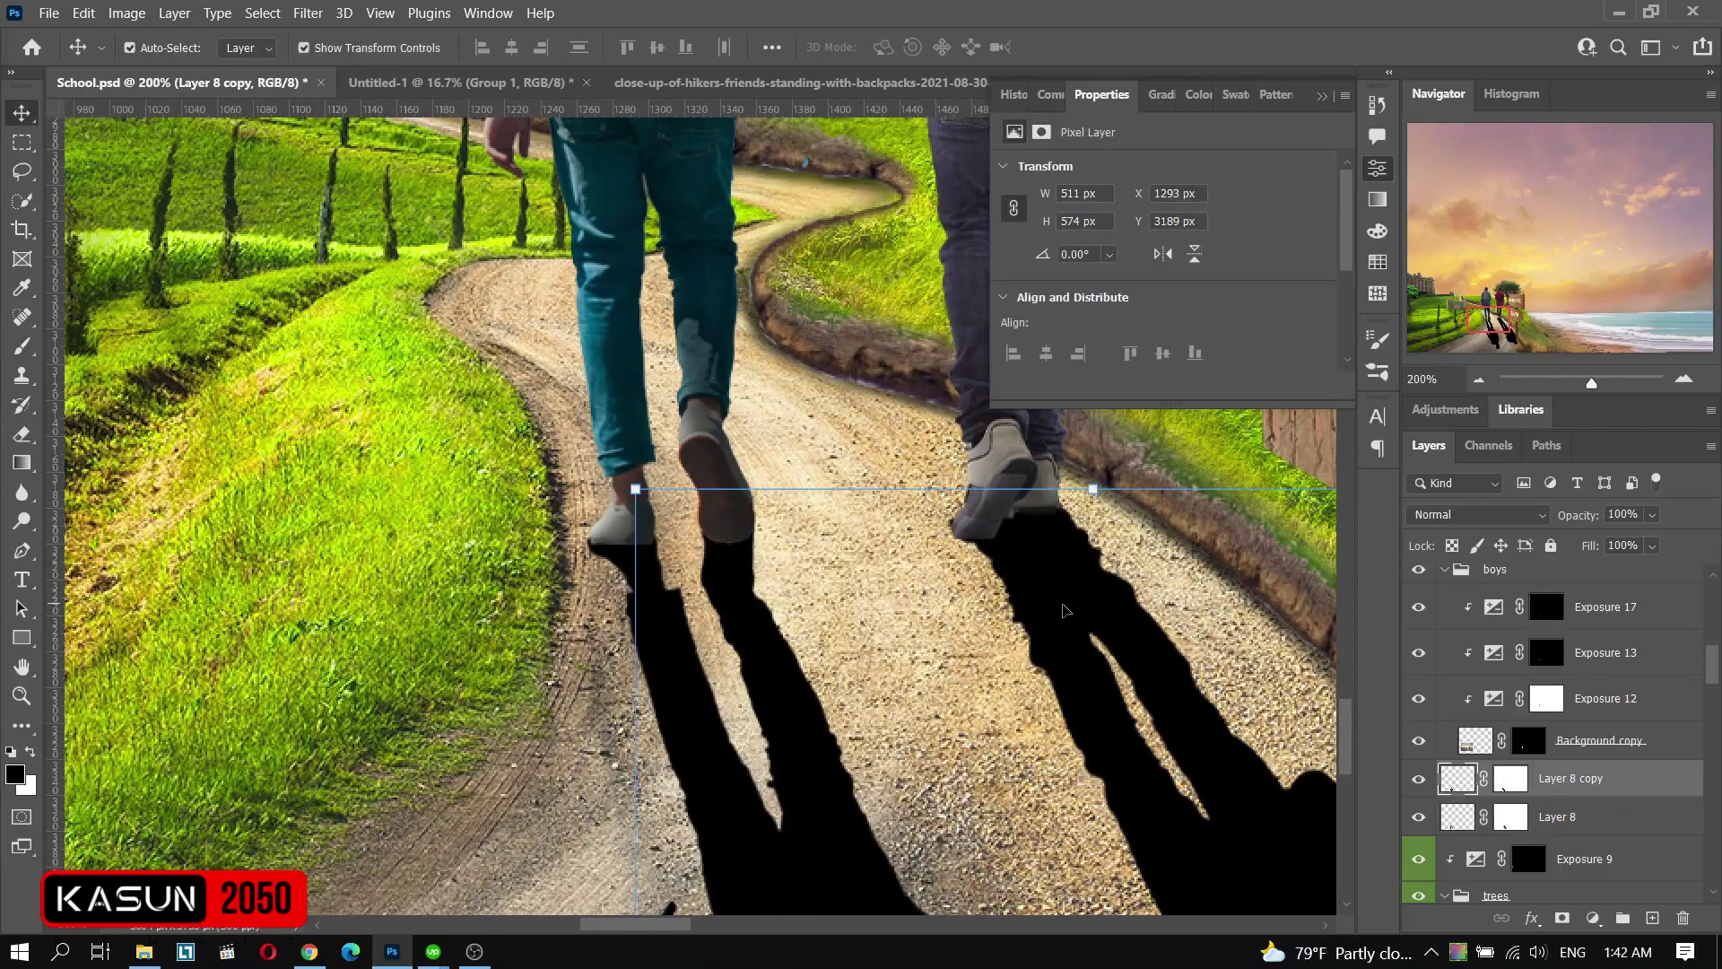
- Merge Layer 8 into Layer 8 copy and trial a widened, skewed far end, cancelling it
{"action": "key", "text": "ctrl+minus"}
{"action": "key", "text": "ctrl+minus"}
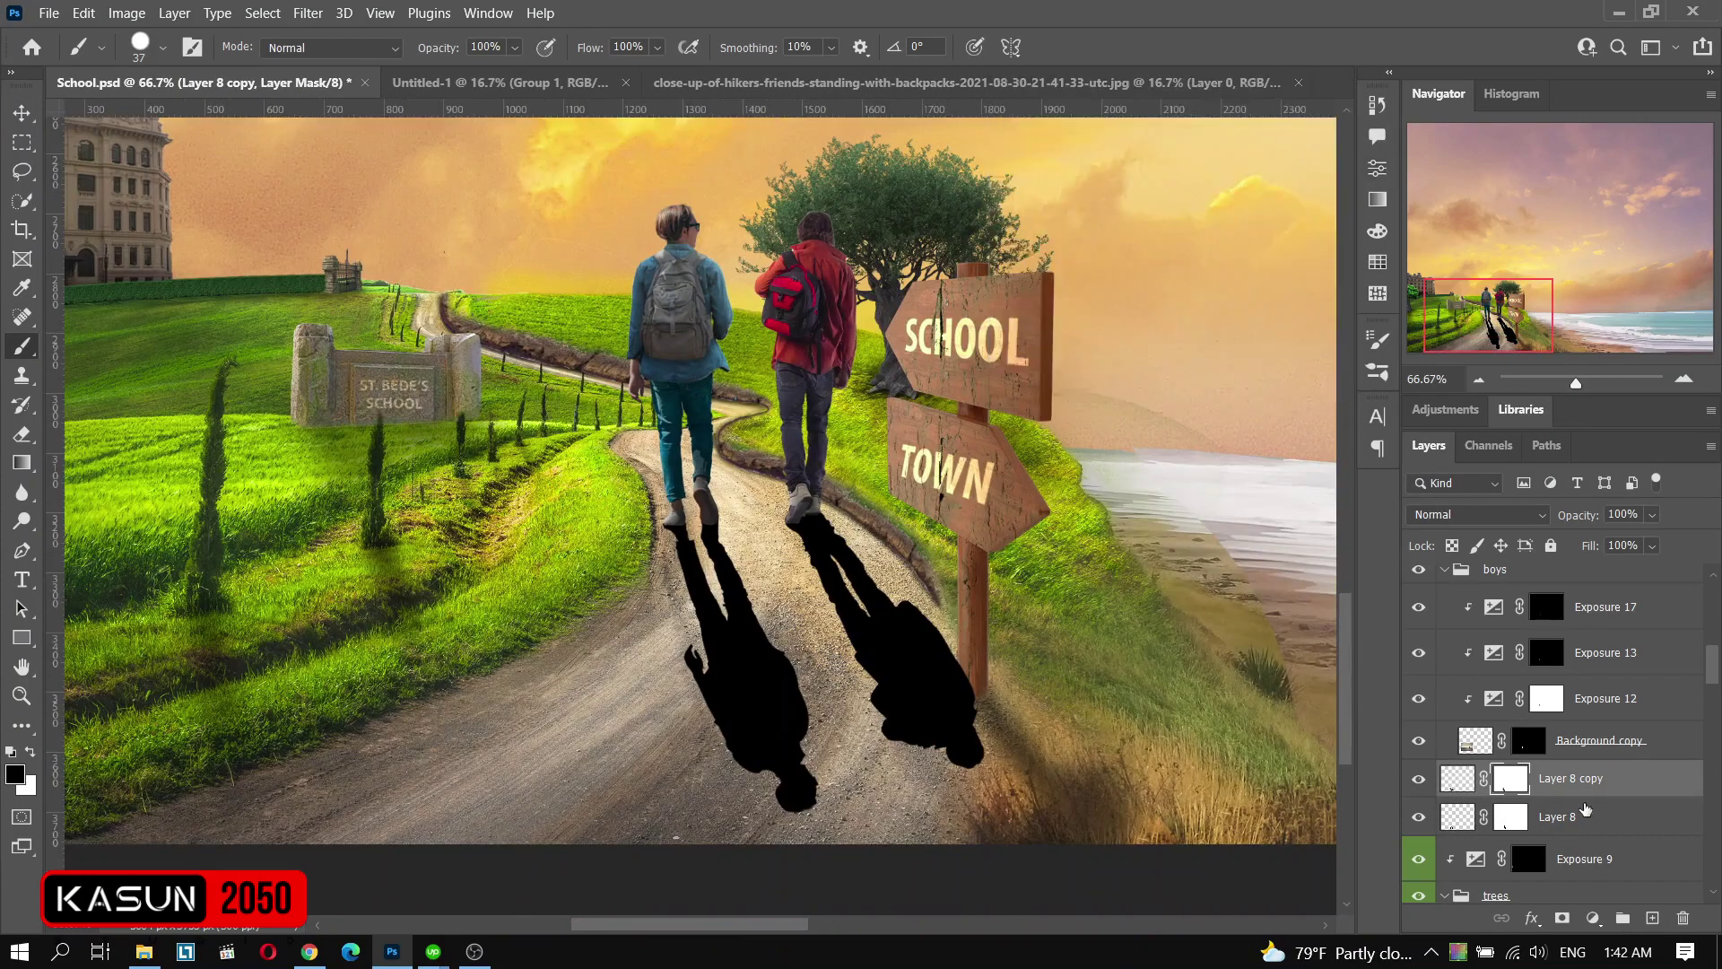
{"action": "left_click", "coordinate": [1557, 816], "text": "shift"}
{"action": "right_click", "coordinate": [1525, 816]}
{"action": "left_click", "coordinate": [1274, 679]}
{"action": "left_click", "coordinate": [83, 13]}
{"action": "left_click", "coordinate": [141, 477]}
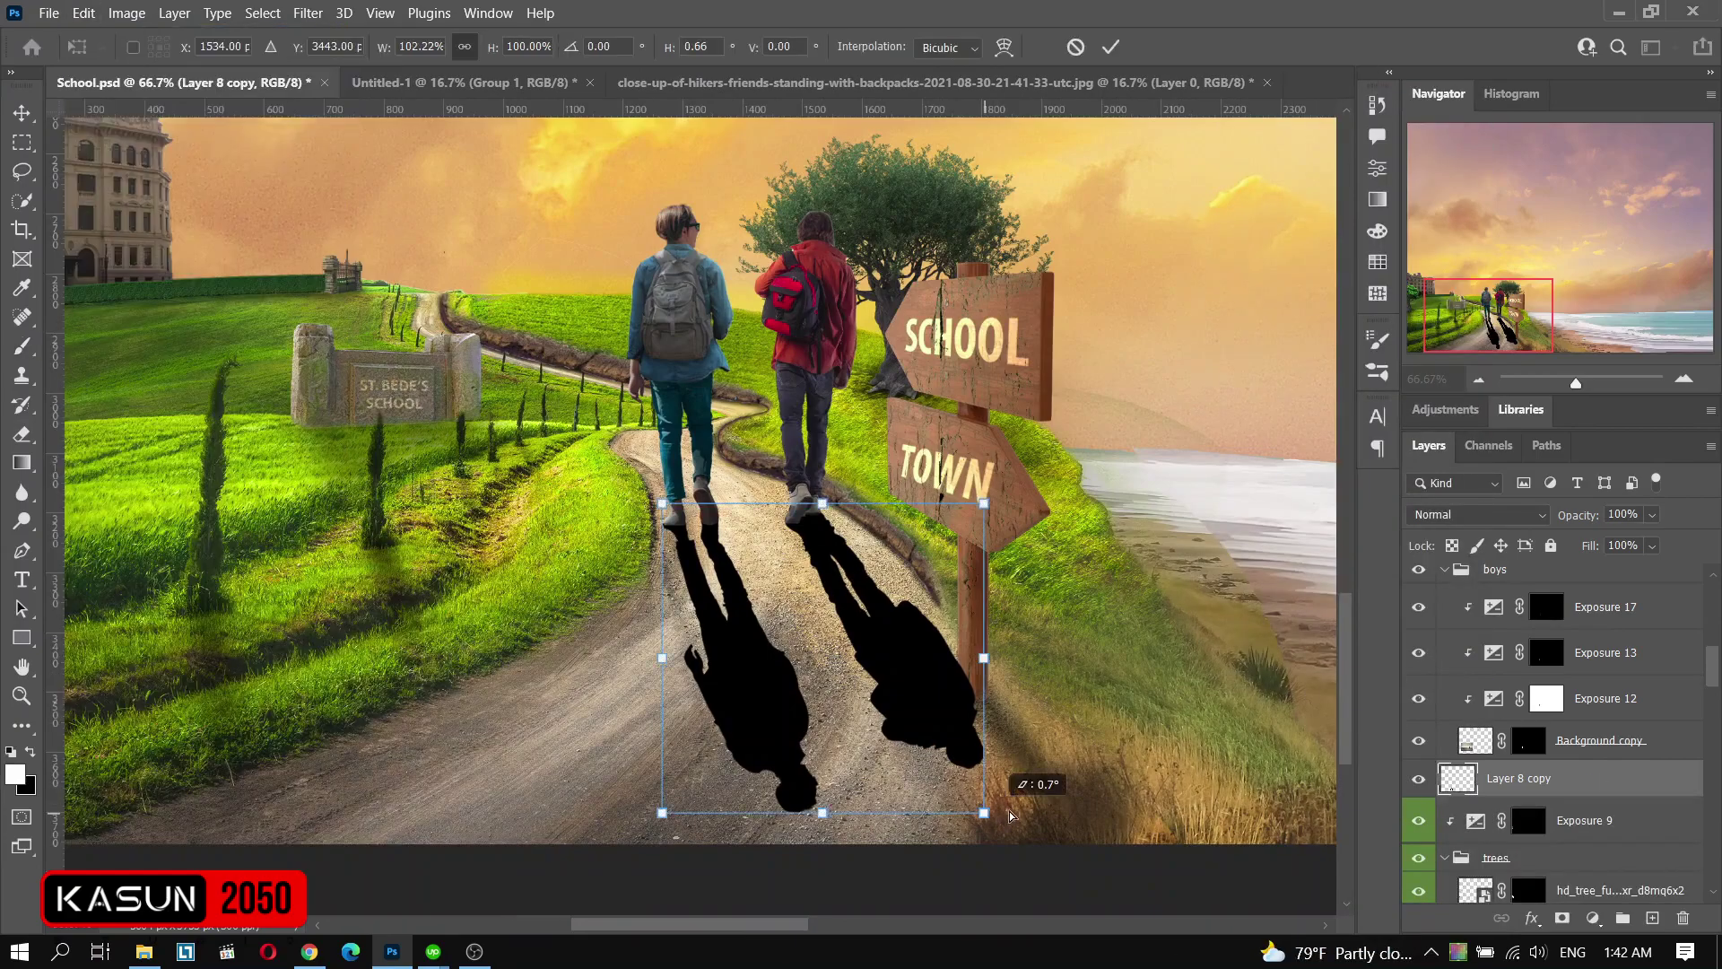
{"action": "left_click_drag", "start_coordinate": [1005, 811], "coordinate": [1096, 812]}
{"action": "left_click_drag", "start_coordinate": [604, 815], "coordinate": [619, 812]}
{"action": "key", "text": "Escape"}
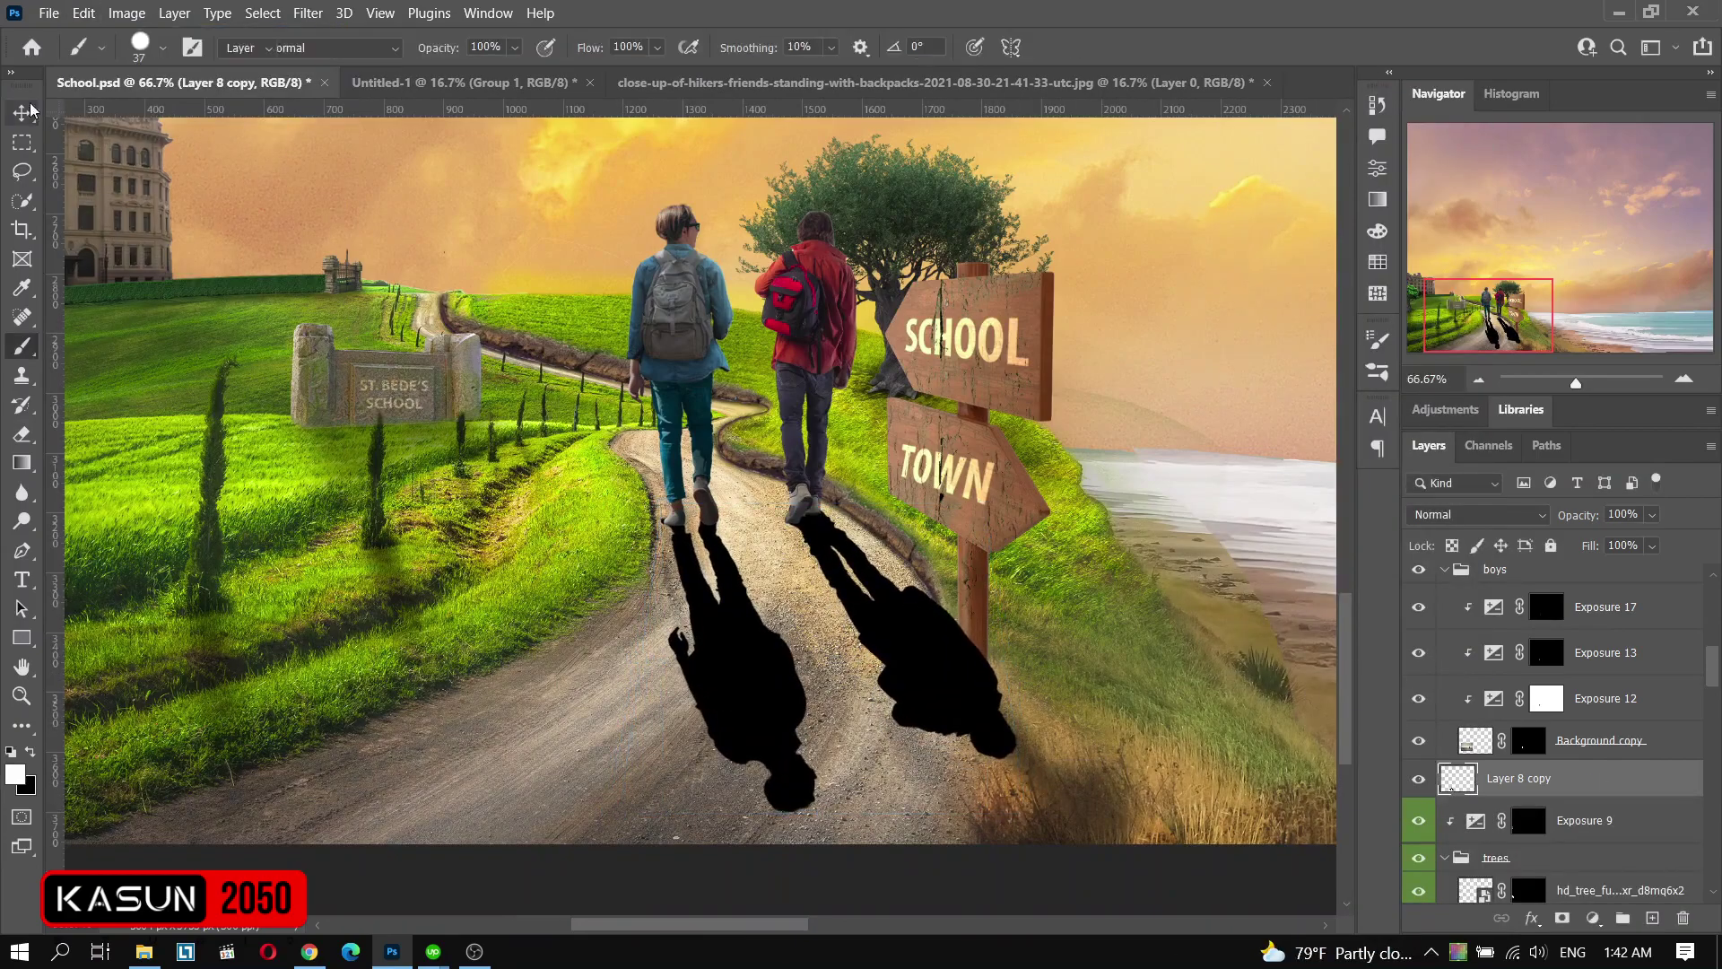
{"action": "key", "text": "ctrl+t"}
- Rotate the merged shadows about -8° toward the lower right and commit
{"action": "mouse_move", "coordinate": [1054, 830]}
{"action": "left_mouse_down"}
{"action": "mouse_move", "coordinate": [787, 707]}
{"action": "mouse_move", "coordinate": [776, 674]}
{"action": "left_mouse_up"}
{"action": "key", "text": "ctrl+minus"}
{"action": "key", "text": "ctrl+plus"}
{"action": "key", "text": "ctrl+minus"}
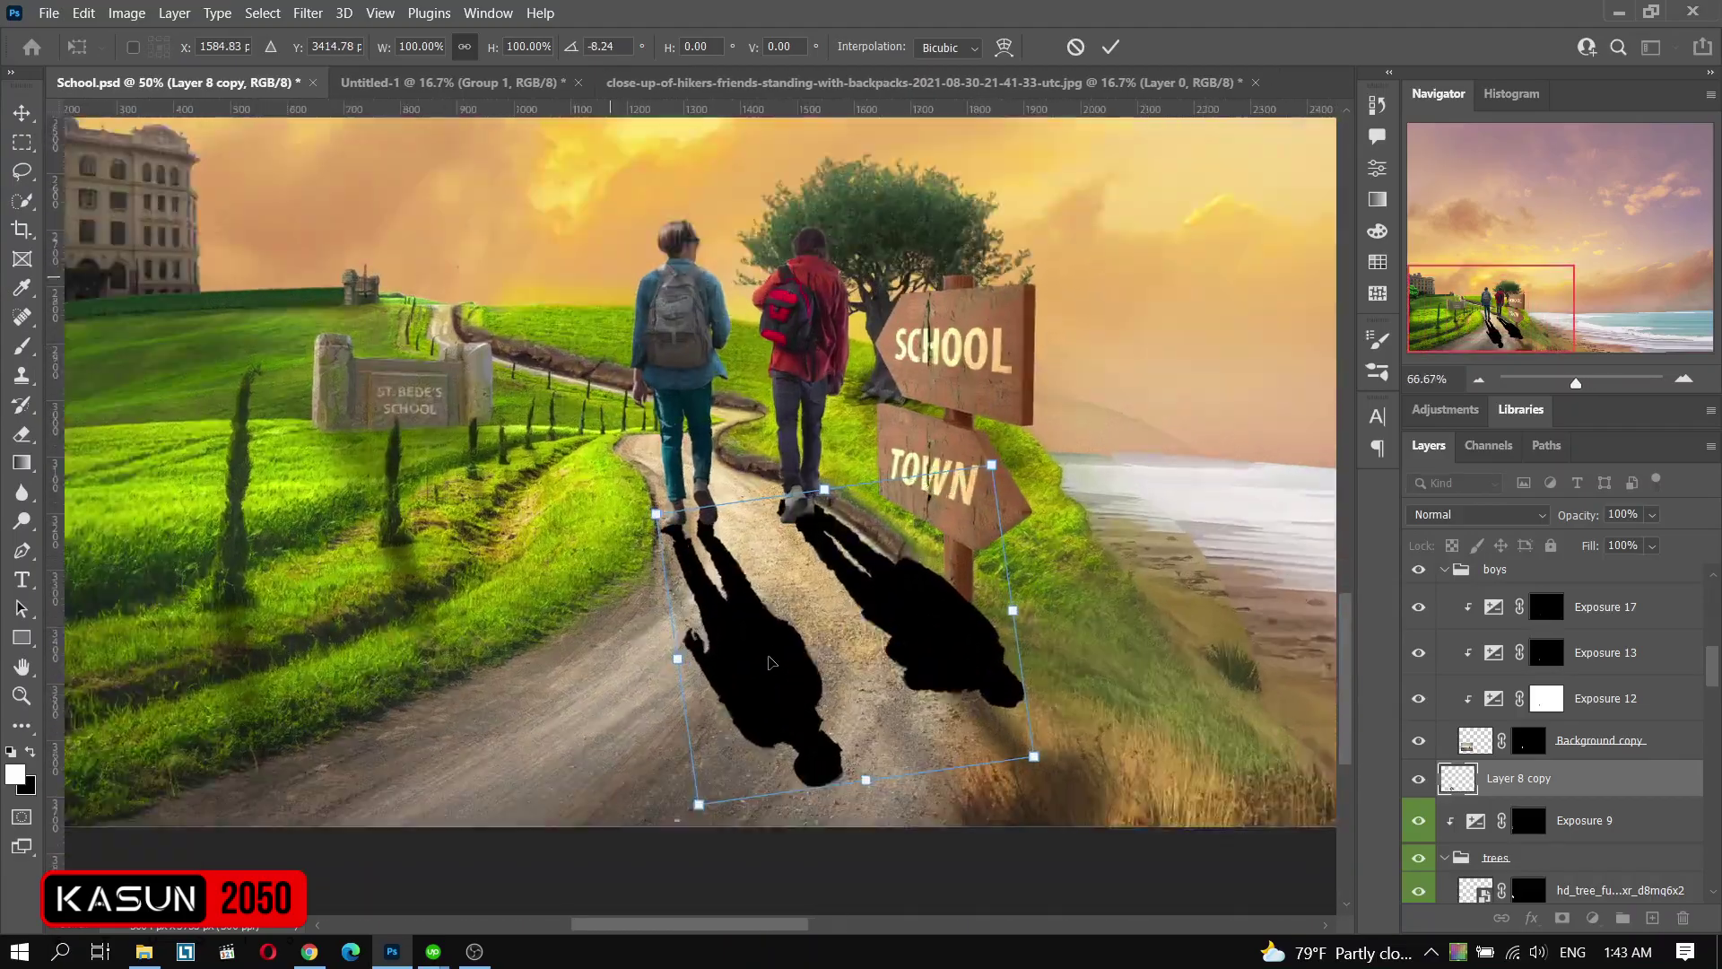
{"action": "key", "text": "ctrl+plus"}
{"action": "key", "text": "ctrl+plus"}
{"action": "key", "text": "ctrl+plus"}
{"action": "key", "text": "Return"}
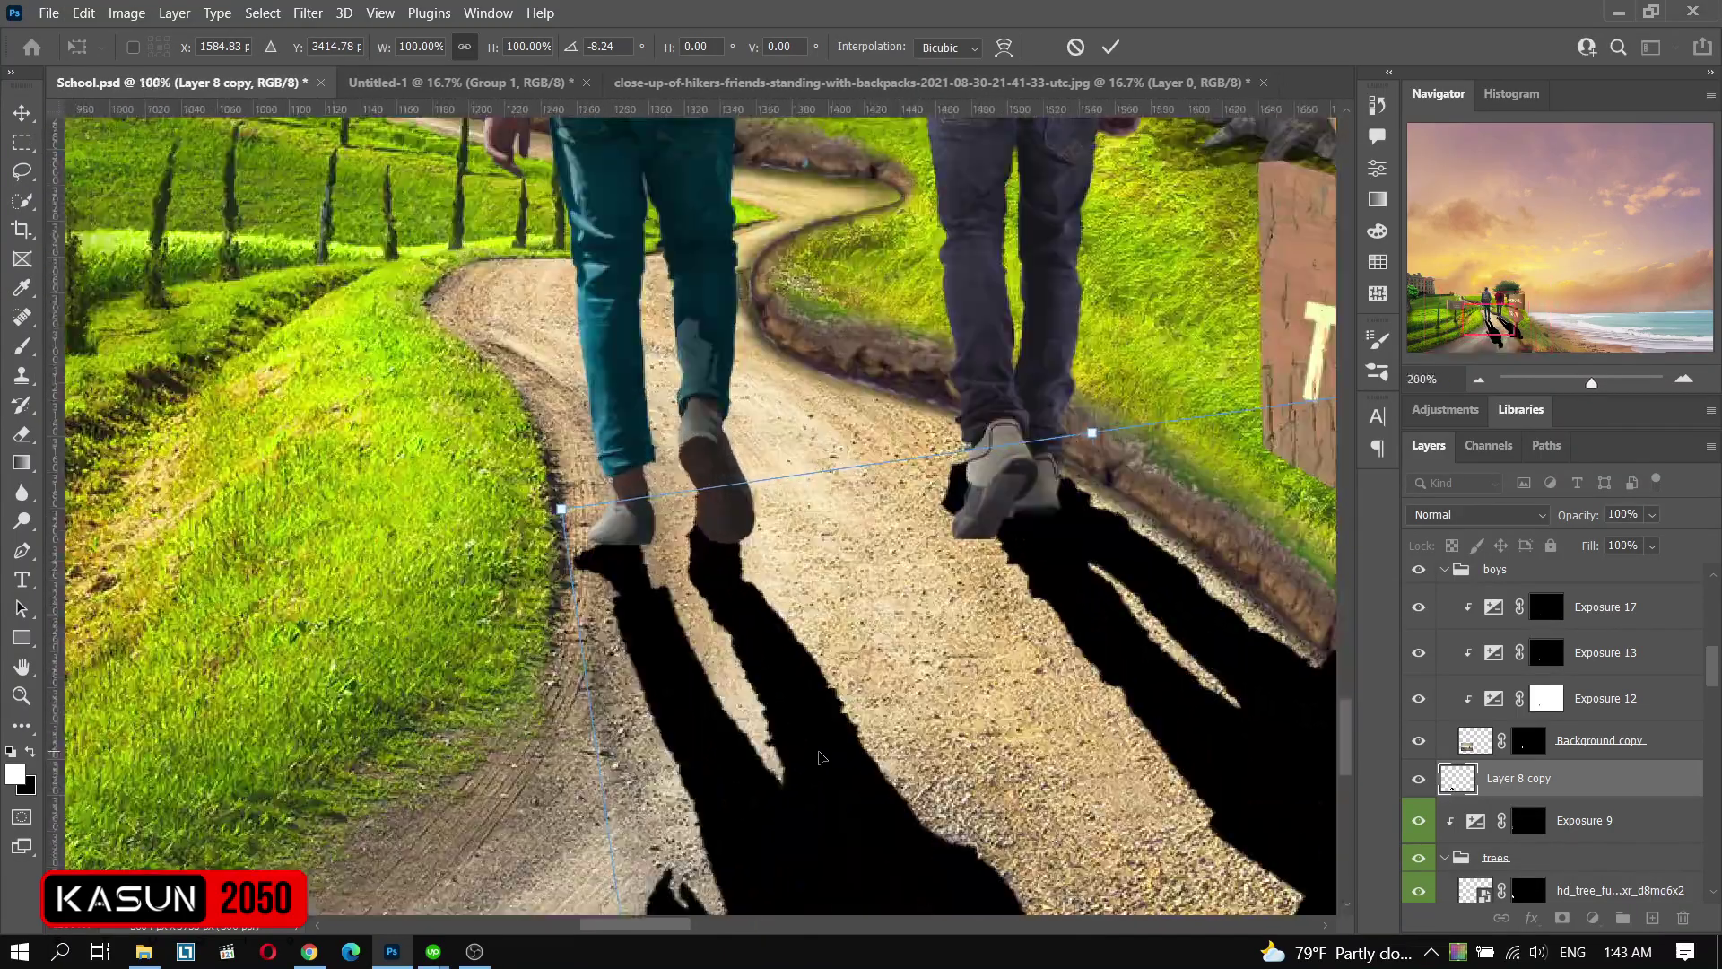
- Add a layer mask to the shadow layer and set up a black brush
{"action": "key", "text": "b"}
{"action": "left_click", "coordinate": [1562, 918]}
{"action": "key", "text": "x"}
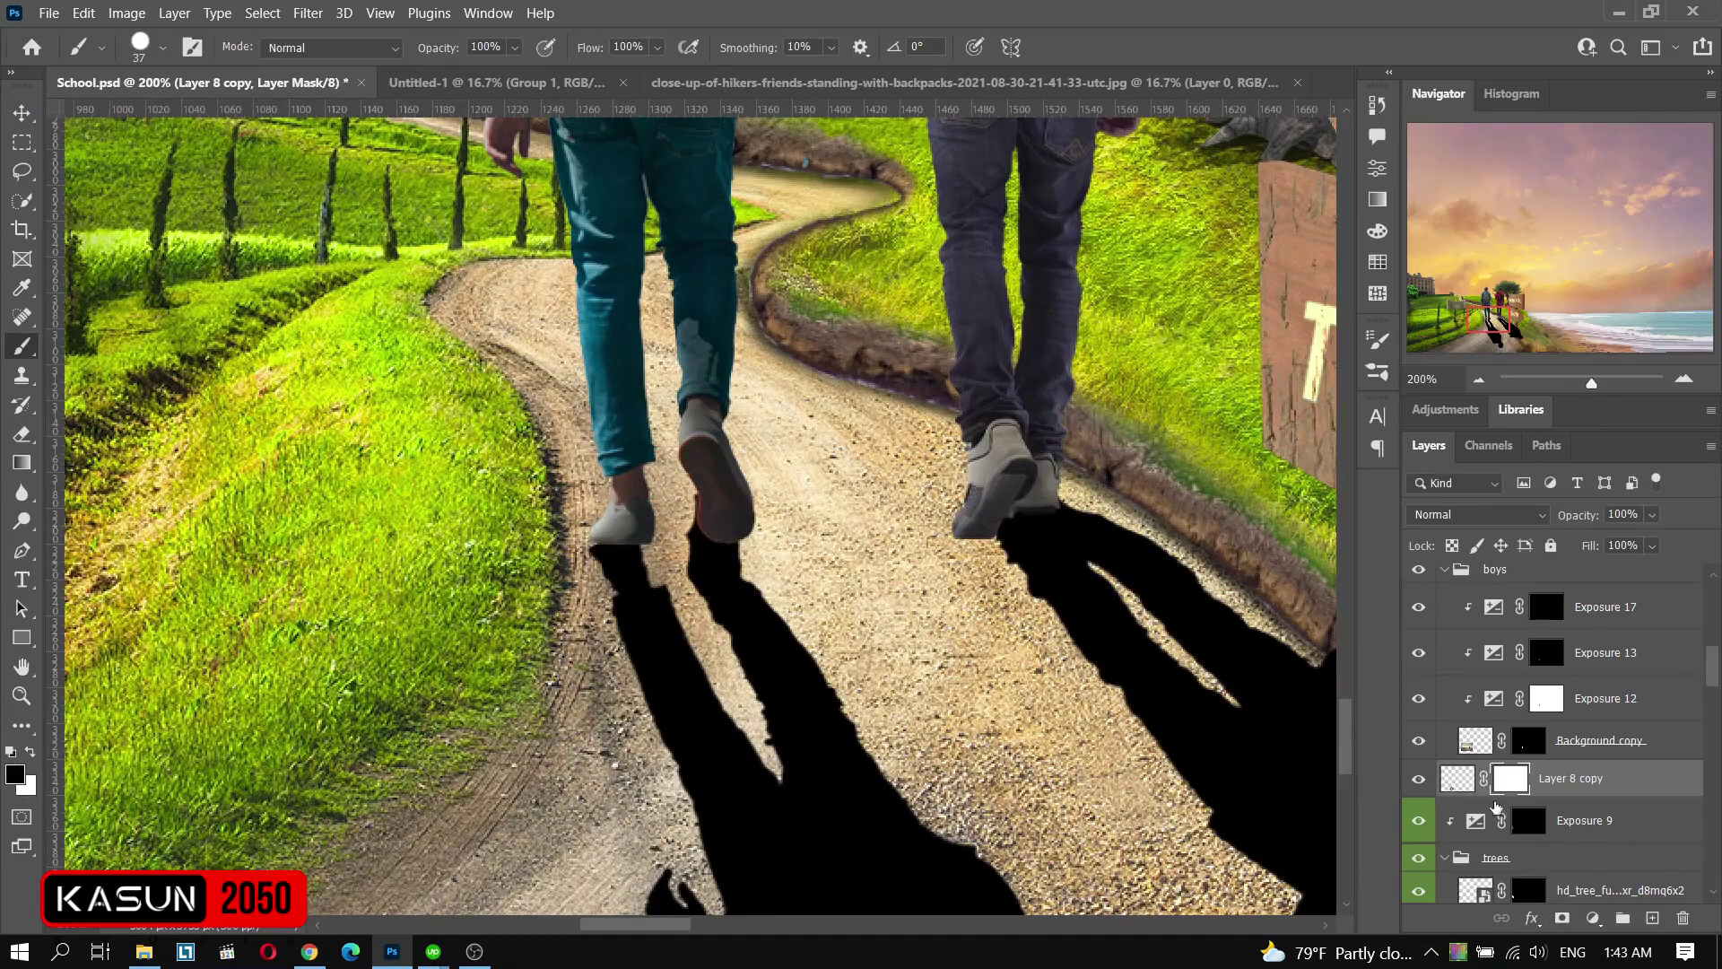
{"action": "key", "text": "ctrl+2"}
{"action": "right_click", "coordinate": [1018, 511]}
{"action": "key", "text": "Escape"}
{"action": "key", "text": "ctrl+0"}
- Lower the shadow layer opacity to 47% and choose Gaussian Blur
{"action": "key", "text": "h"}
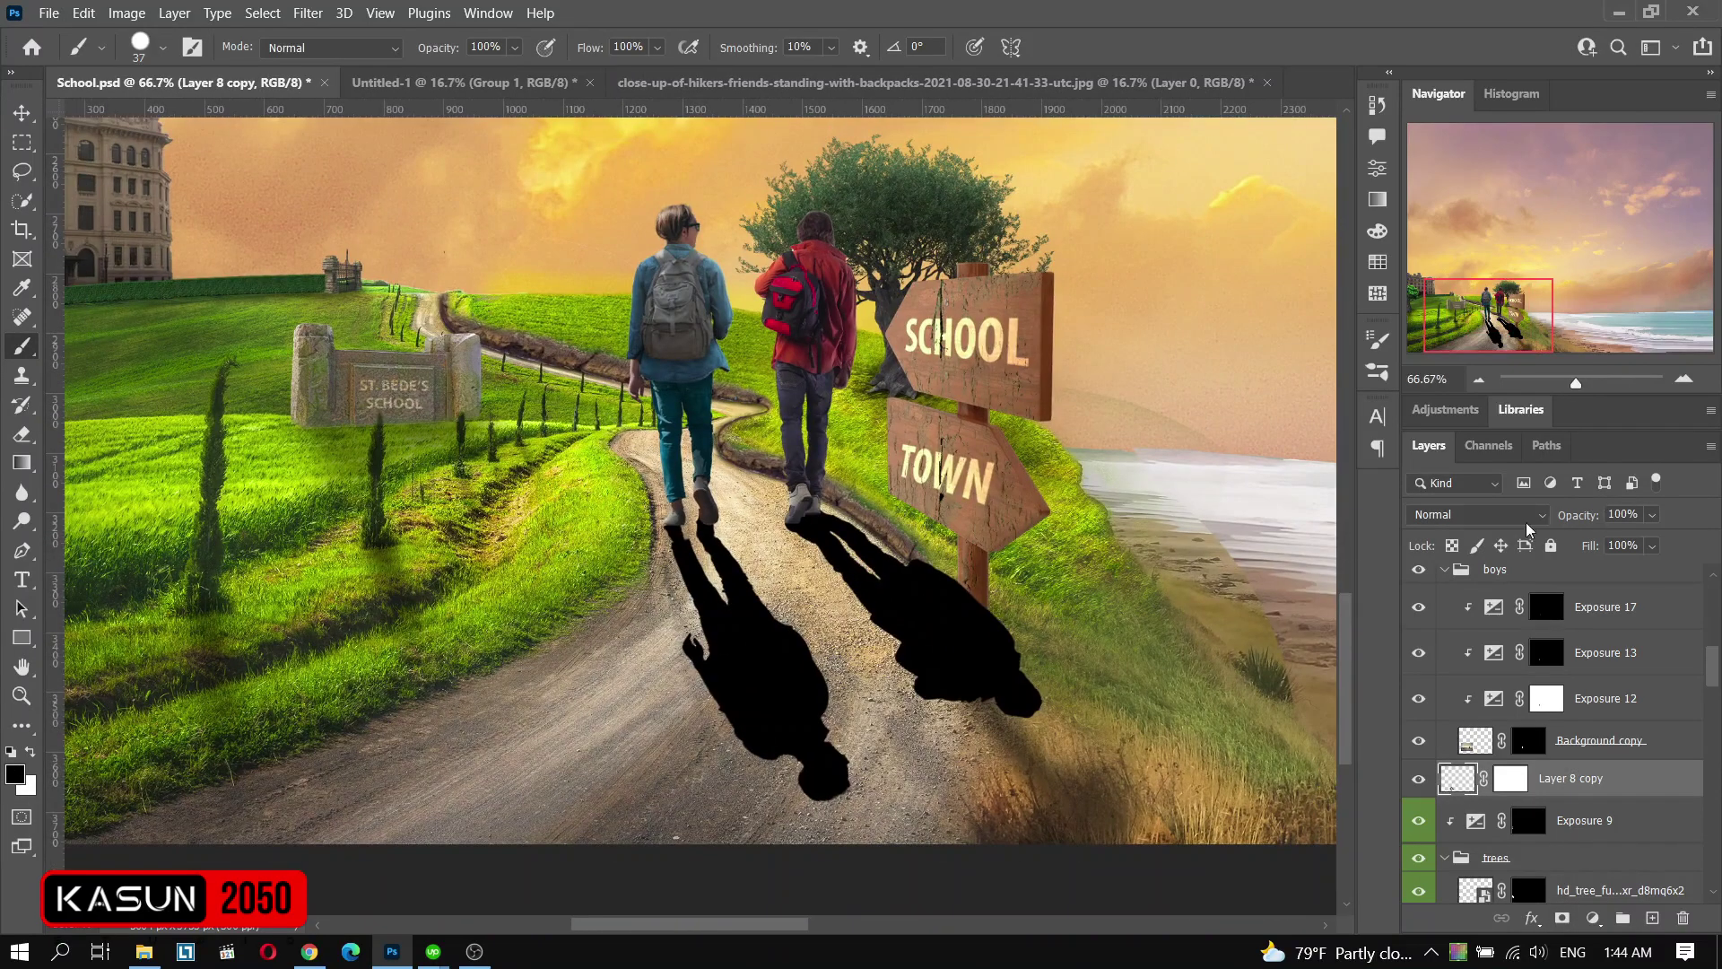
{"action": "key", "text": "4"}
{"action": "key", "text": "7"}
{"action": "left_click", "coordinate": [308, 13]}
{"action": "left_click", "coordinate": [633, 334]}
- Apply a lowered-radius Gaussian Blur to the shadows and target their mask
{"action": "left_click_drag", "start_coordinate": [782, 513], "coordinate": [759, 514]}
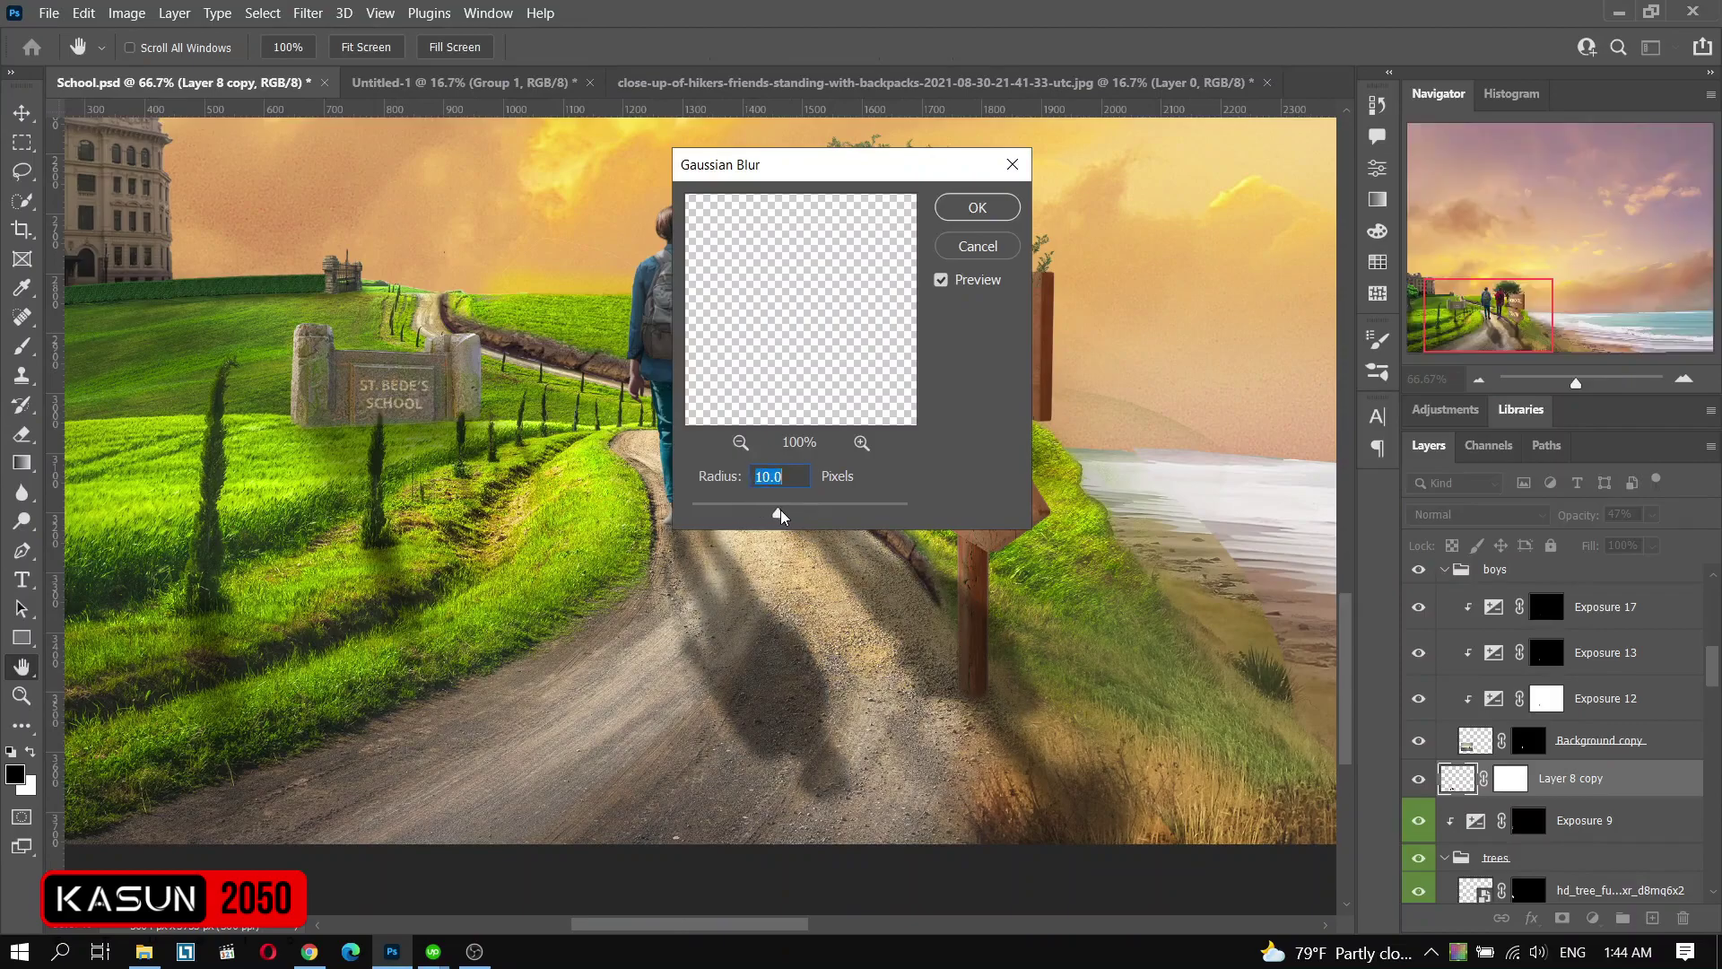
{"action": "left_click", "coordinate": [973, 212]}
{"action": "key", "text": "b"}
{"action": "key", "text": "ctrl+backslash"}
- Set a soft round brush to 27% opacity, 53% flow and size 42 to fade the shadow ends
{"action": "right_click", "coordinate": [1206, 748]}
{"action": "key", "text": "2"}
{"action": "key", "text": "7"}
{"action": "key", "text": "shift+5"}
{"action": "key", "text": "shift+3"}
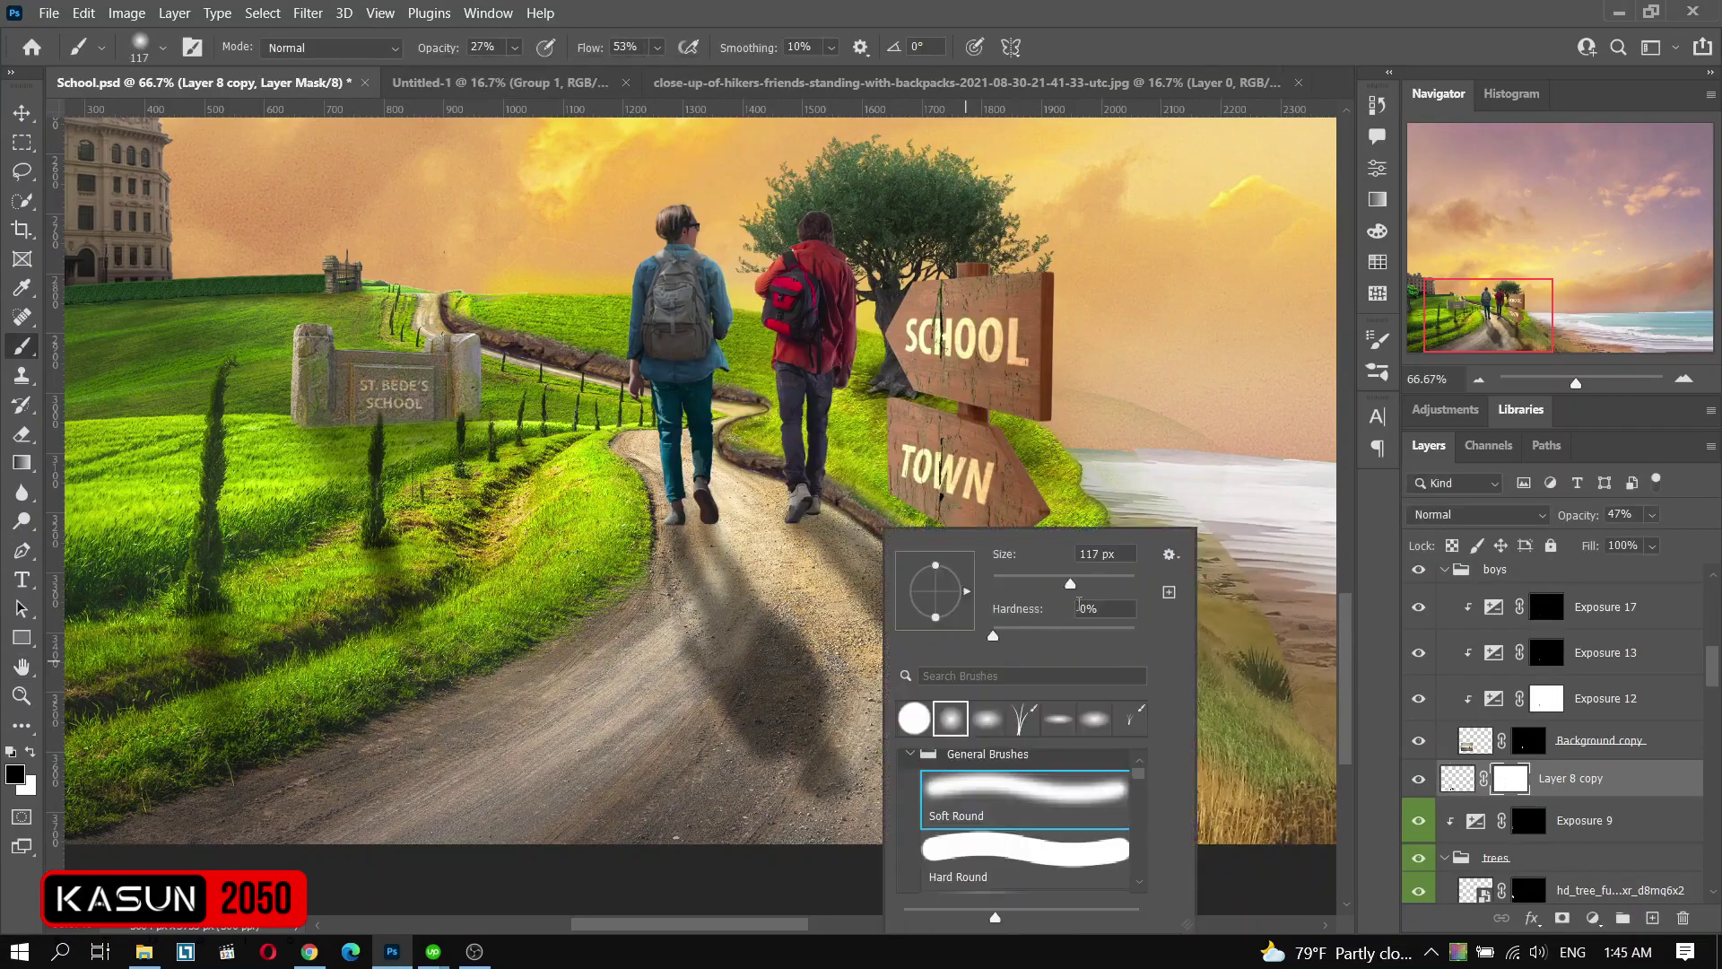
{"action": "right_click", "coordinate": [1113, 748]}
{"action": "right_click", "coordinate": [974, 687]}
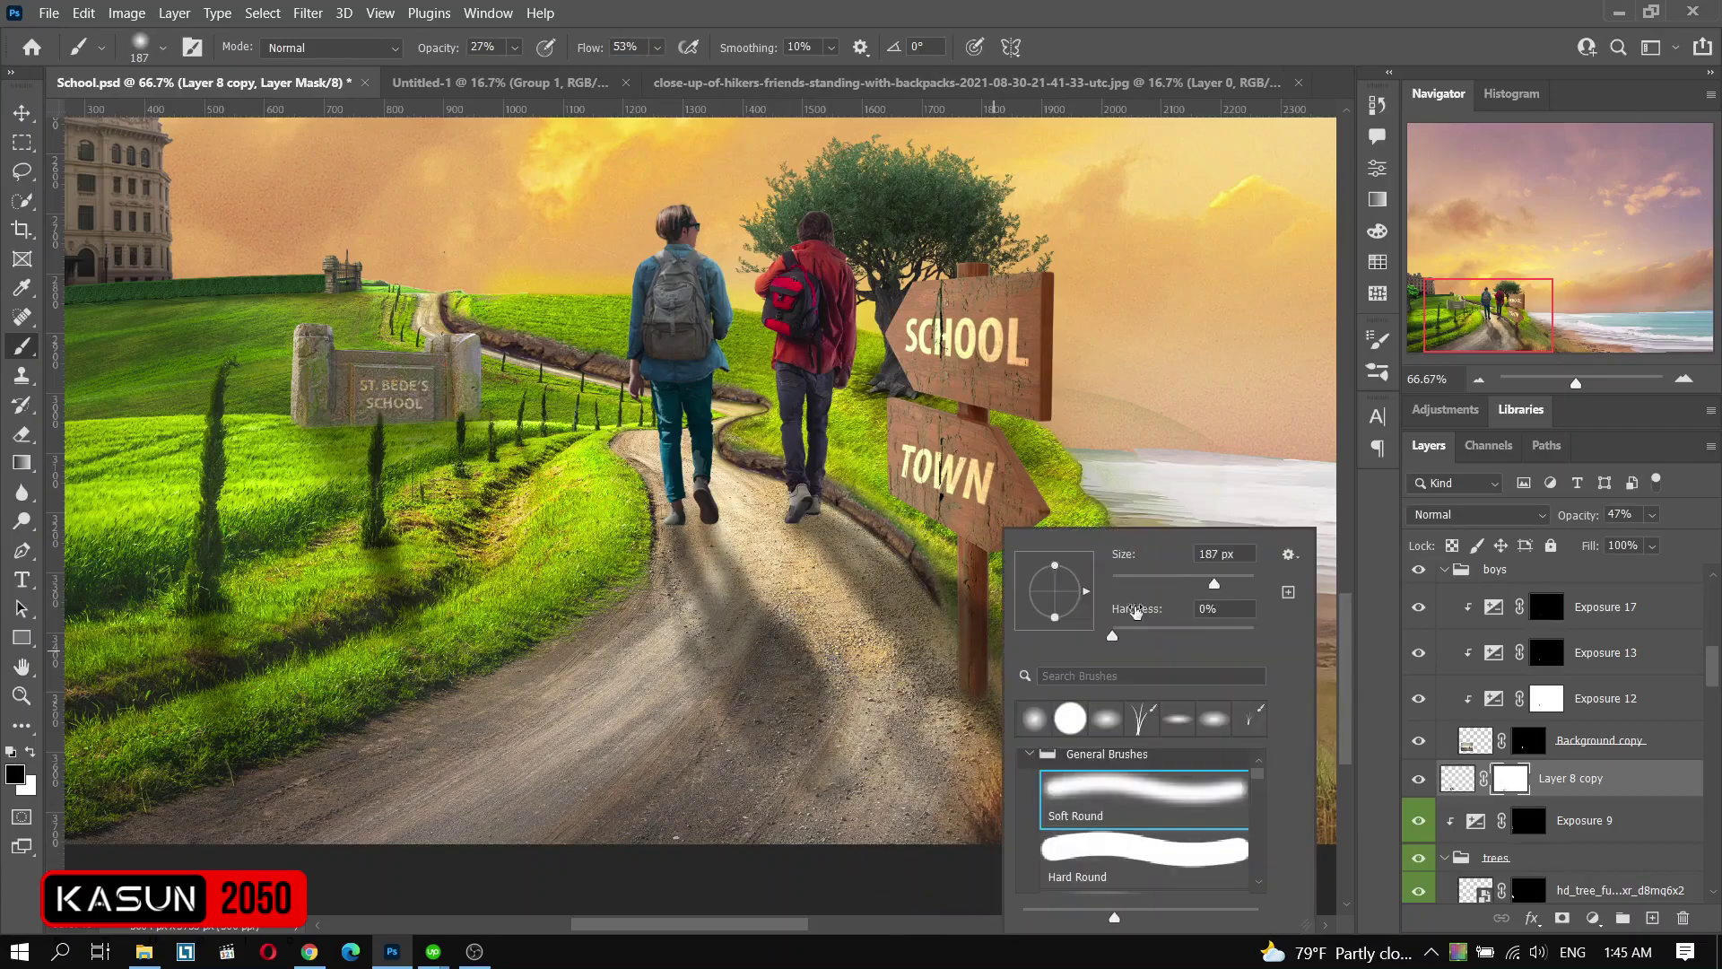
{"action": "type", "text": "42"}
{"action": "key", "text": "Return"}
{"action": "key", "text": "v"}
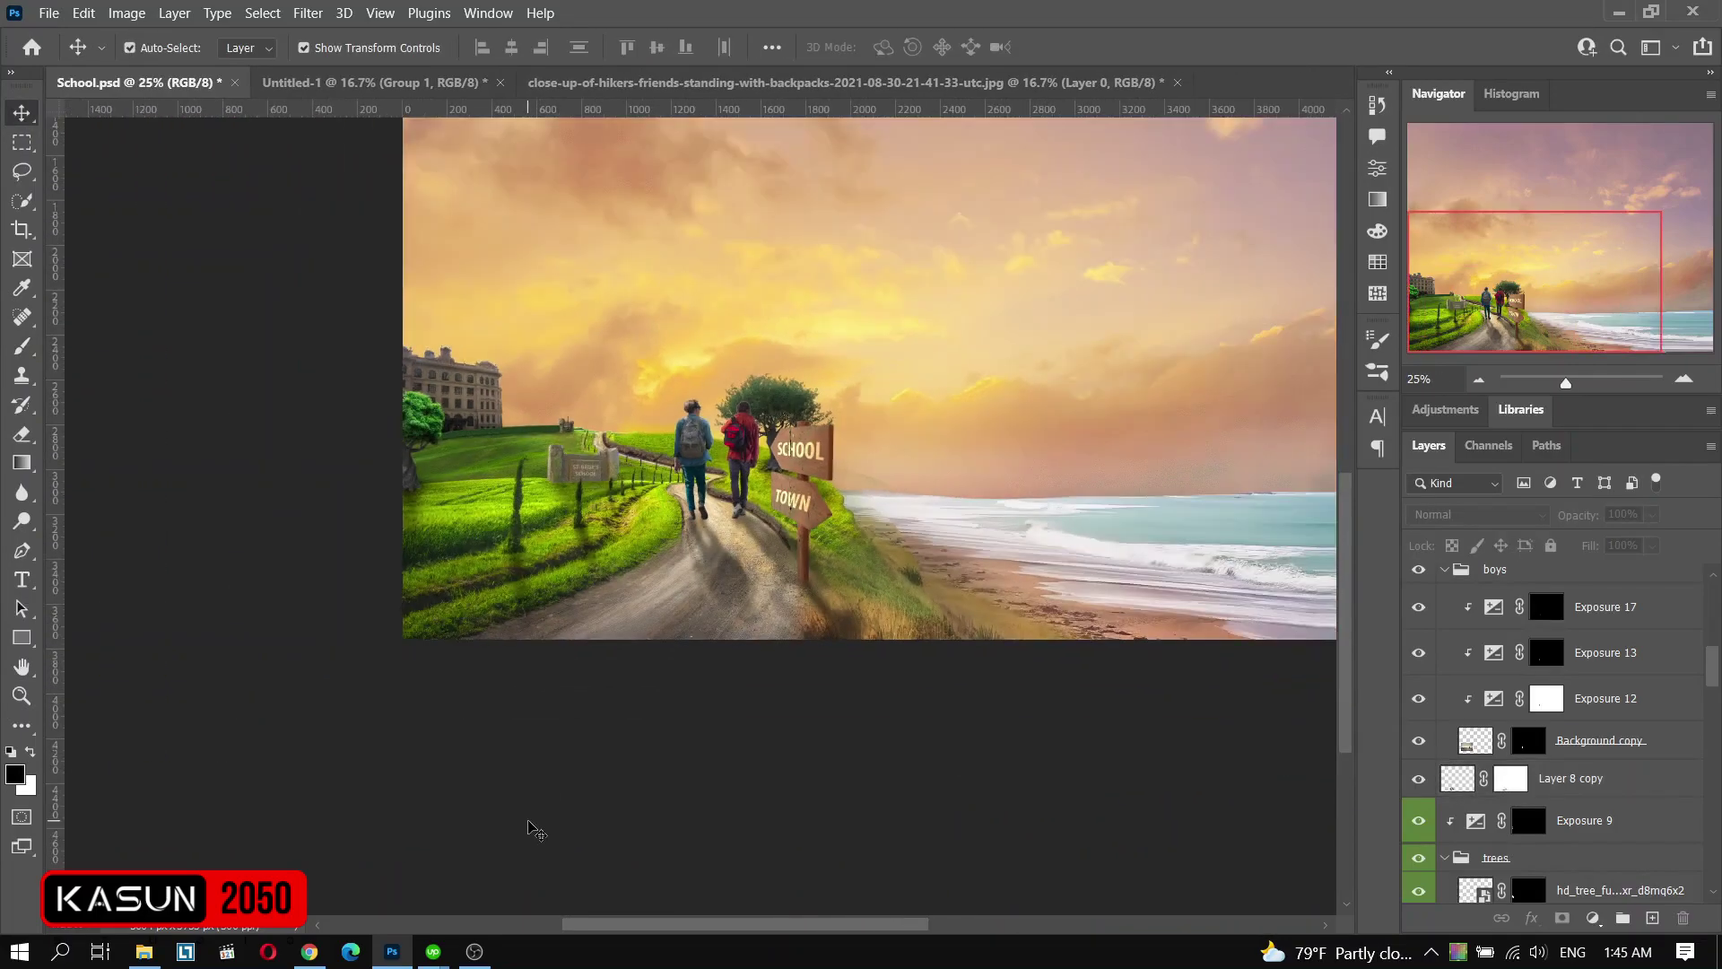
{"action": "key", "text": "ctrl+minus"}
- Add a Color Balance layer pushing midtones toward yellow, clipped to the boy 2 group
{"action": "left_click", "coordinate": [1605, 698]}
{"action": "scroll", "coordinate": [1543, 664], "scroll_direction": "up", "scroll_amount": 1}
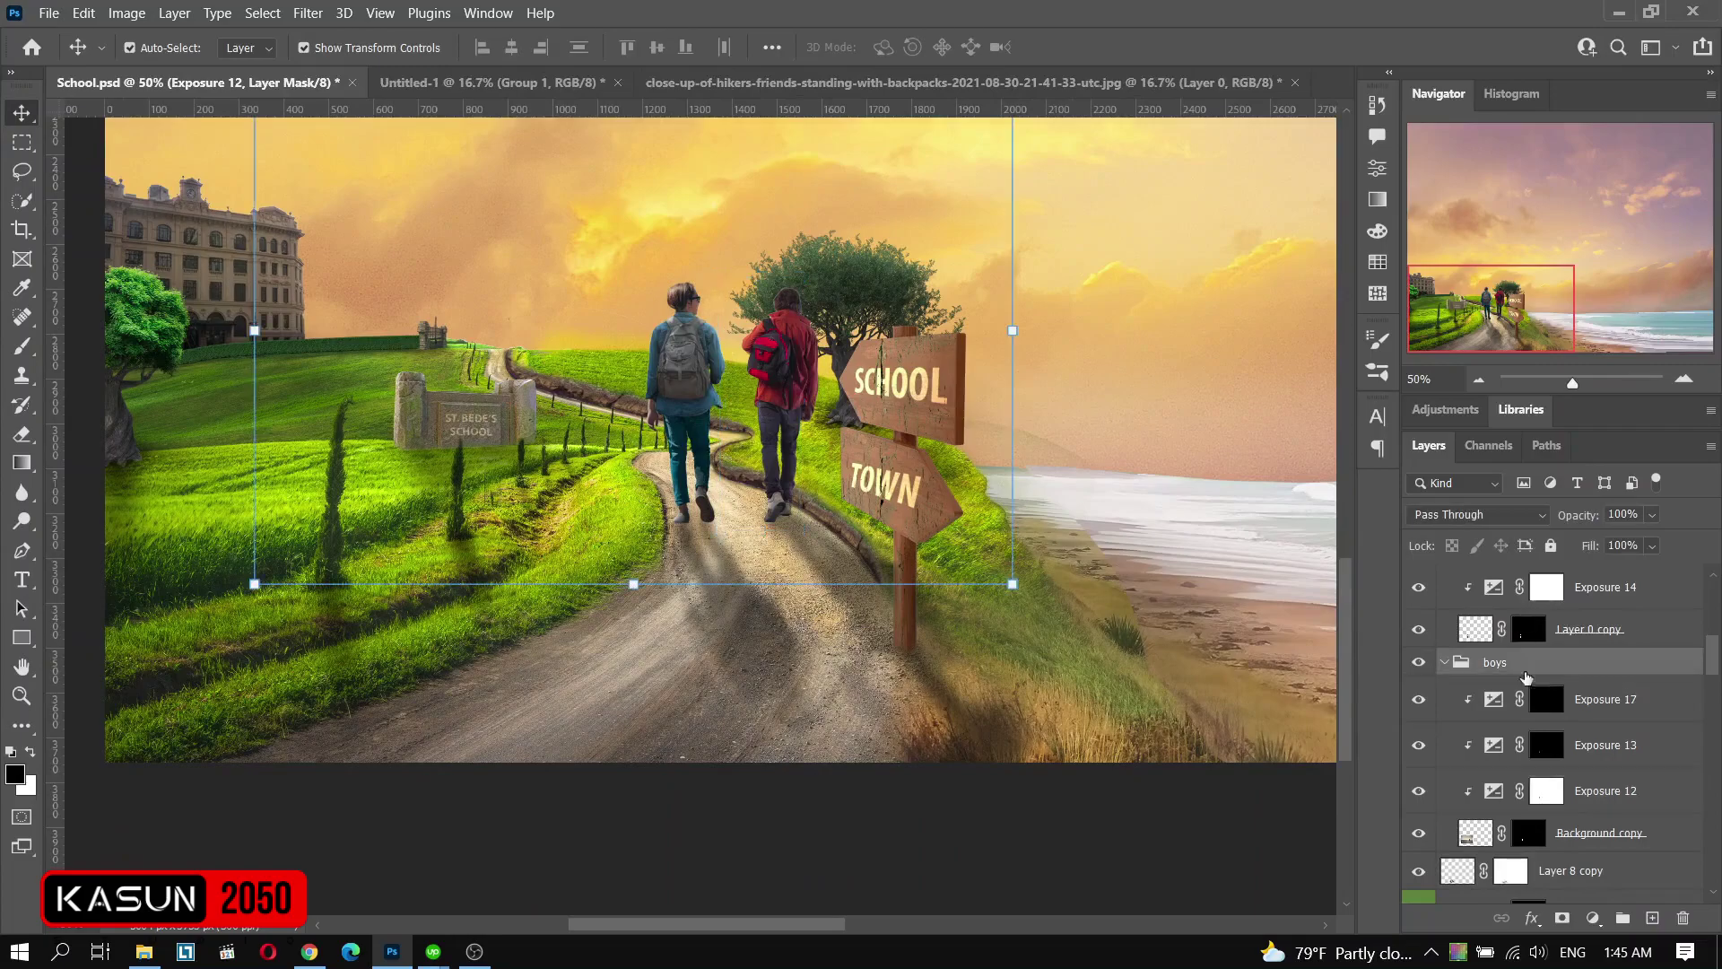
{"action": "left_click", "coordinate": [1543, 664]}
{"action": "left_click", "coordinate": [1593, 918]}
{"action": "left_click", "coordinate": [1560, 693]}
{"action": "left_click_drag", "start_coordinate": [1123, 290], "coordinate": [1095, 296]}
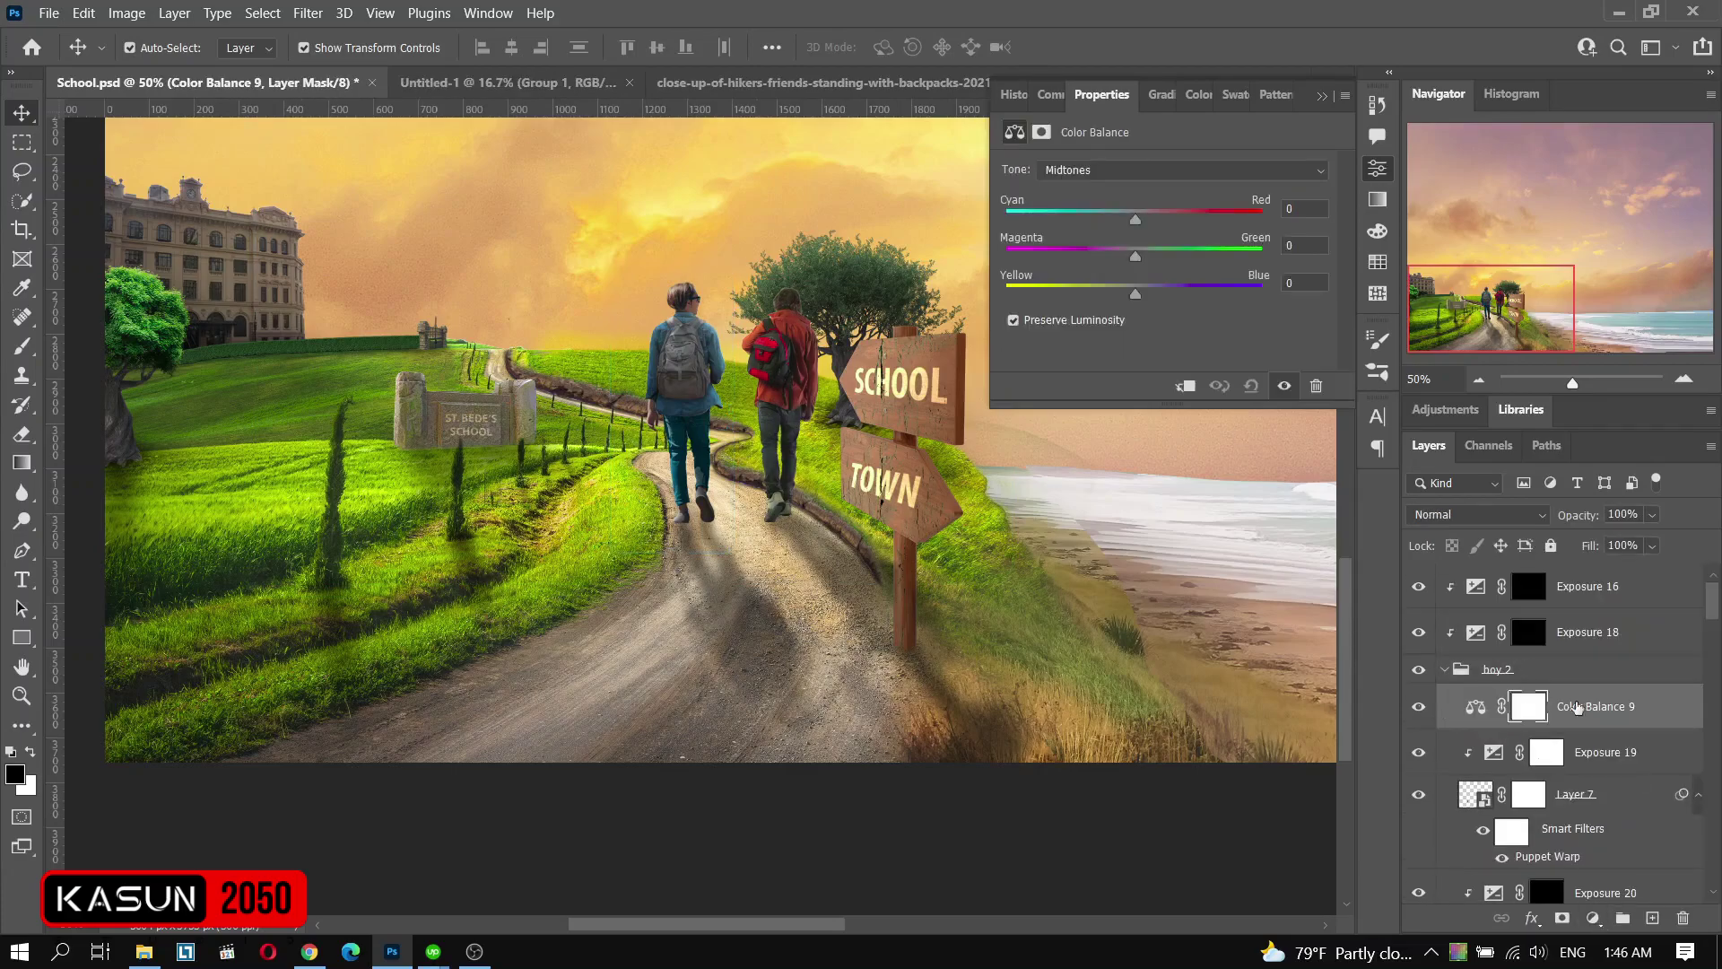
{"action": "left_click", "coordinate": [1184, 385]}
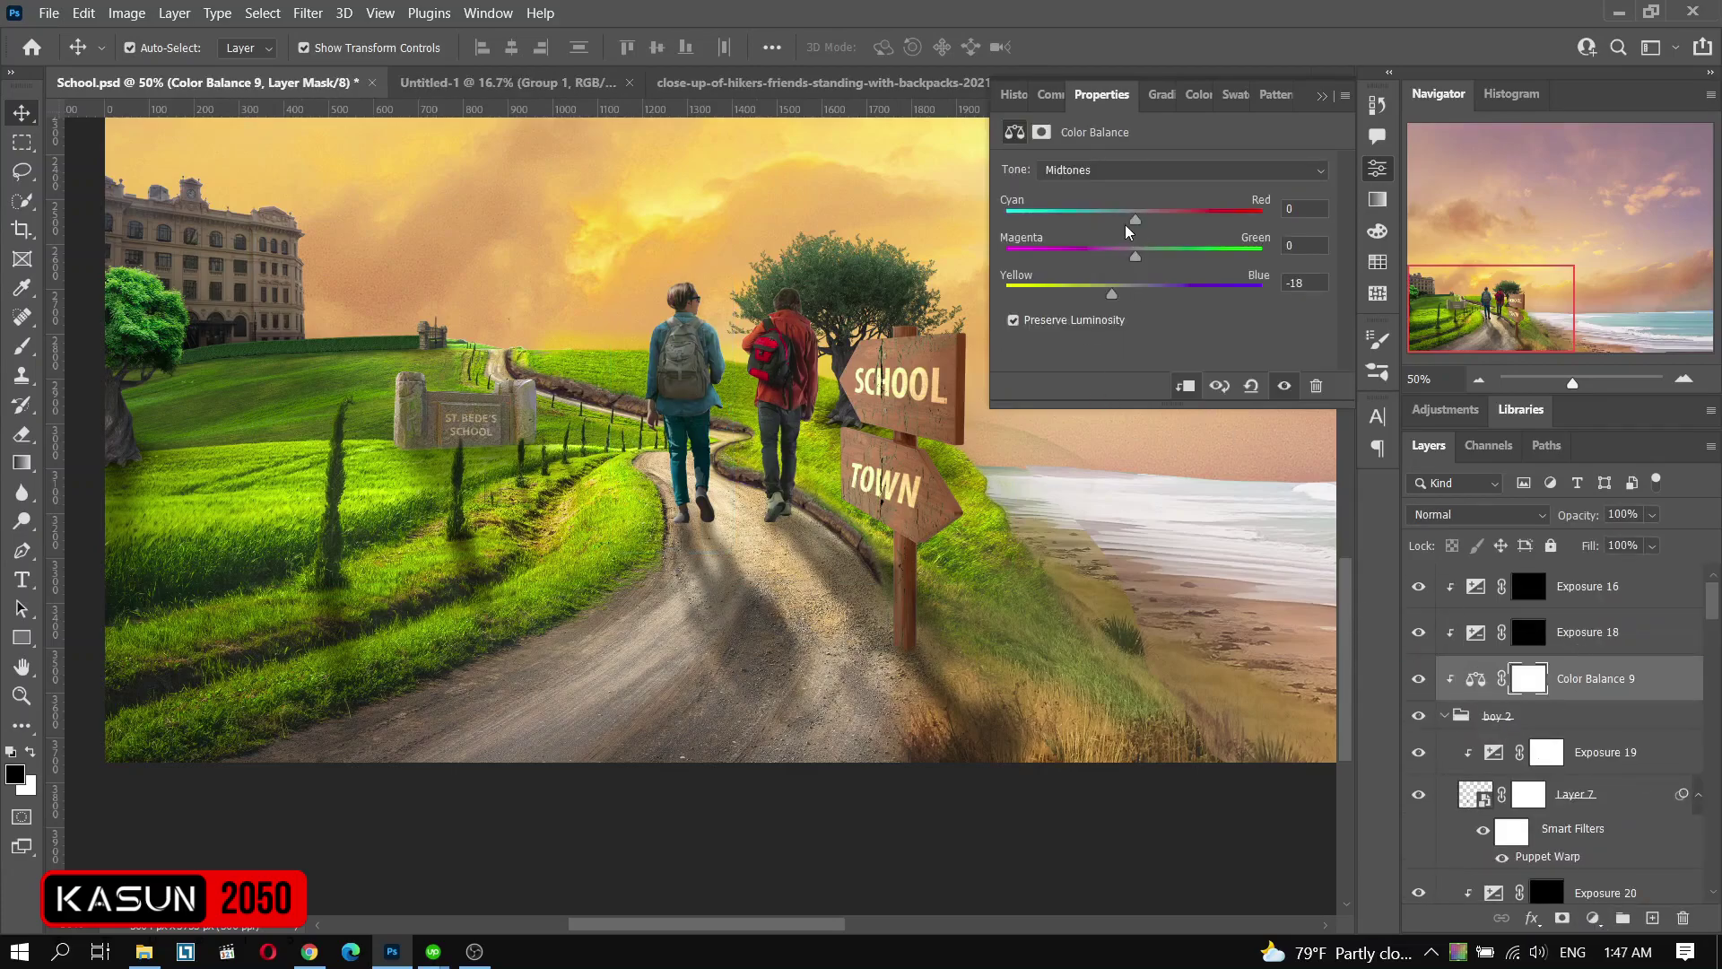
{"action": "left_click", "coordinate": [1416, 686]}
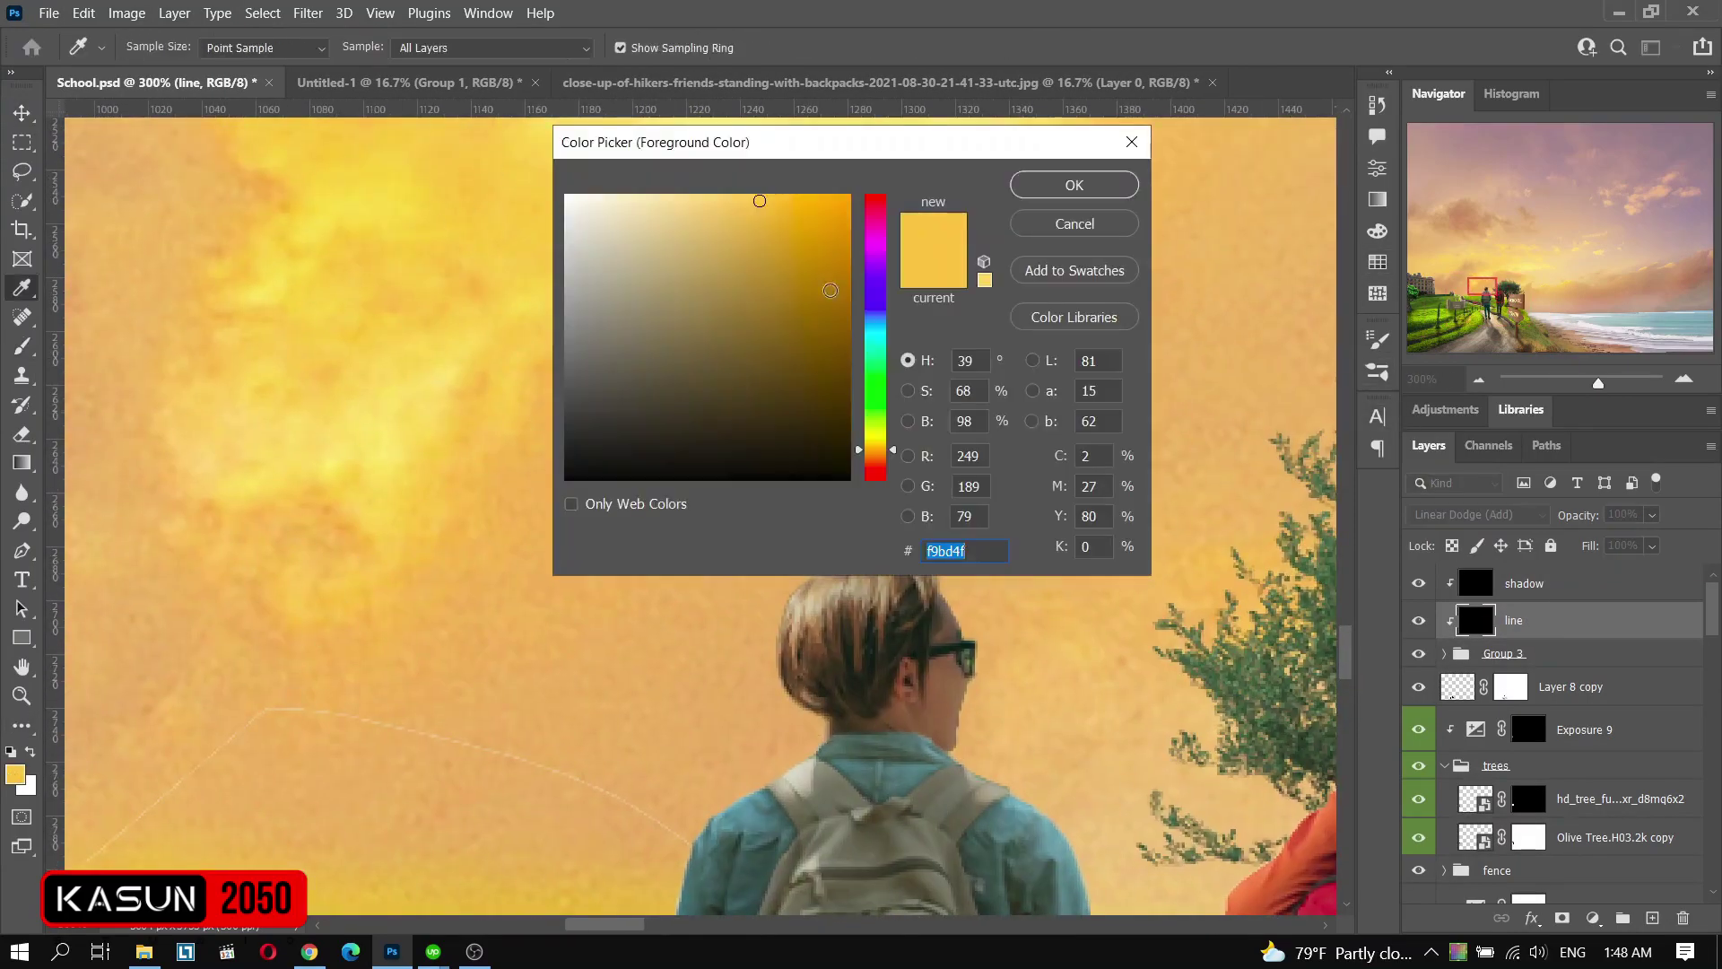
{"action": "left_click_drag", "start_coordinate": [868, 449], "coordinate": [868, 421]}
{"action": "left_click", "coordinate": [747, 235]}
{"action": "left_click", "coordinate": [1075, 185]}
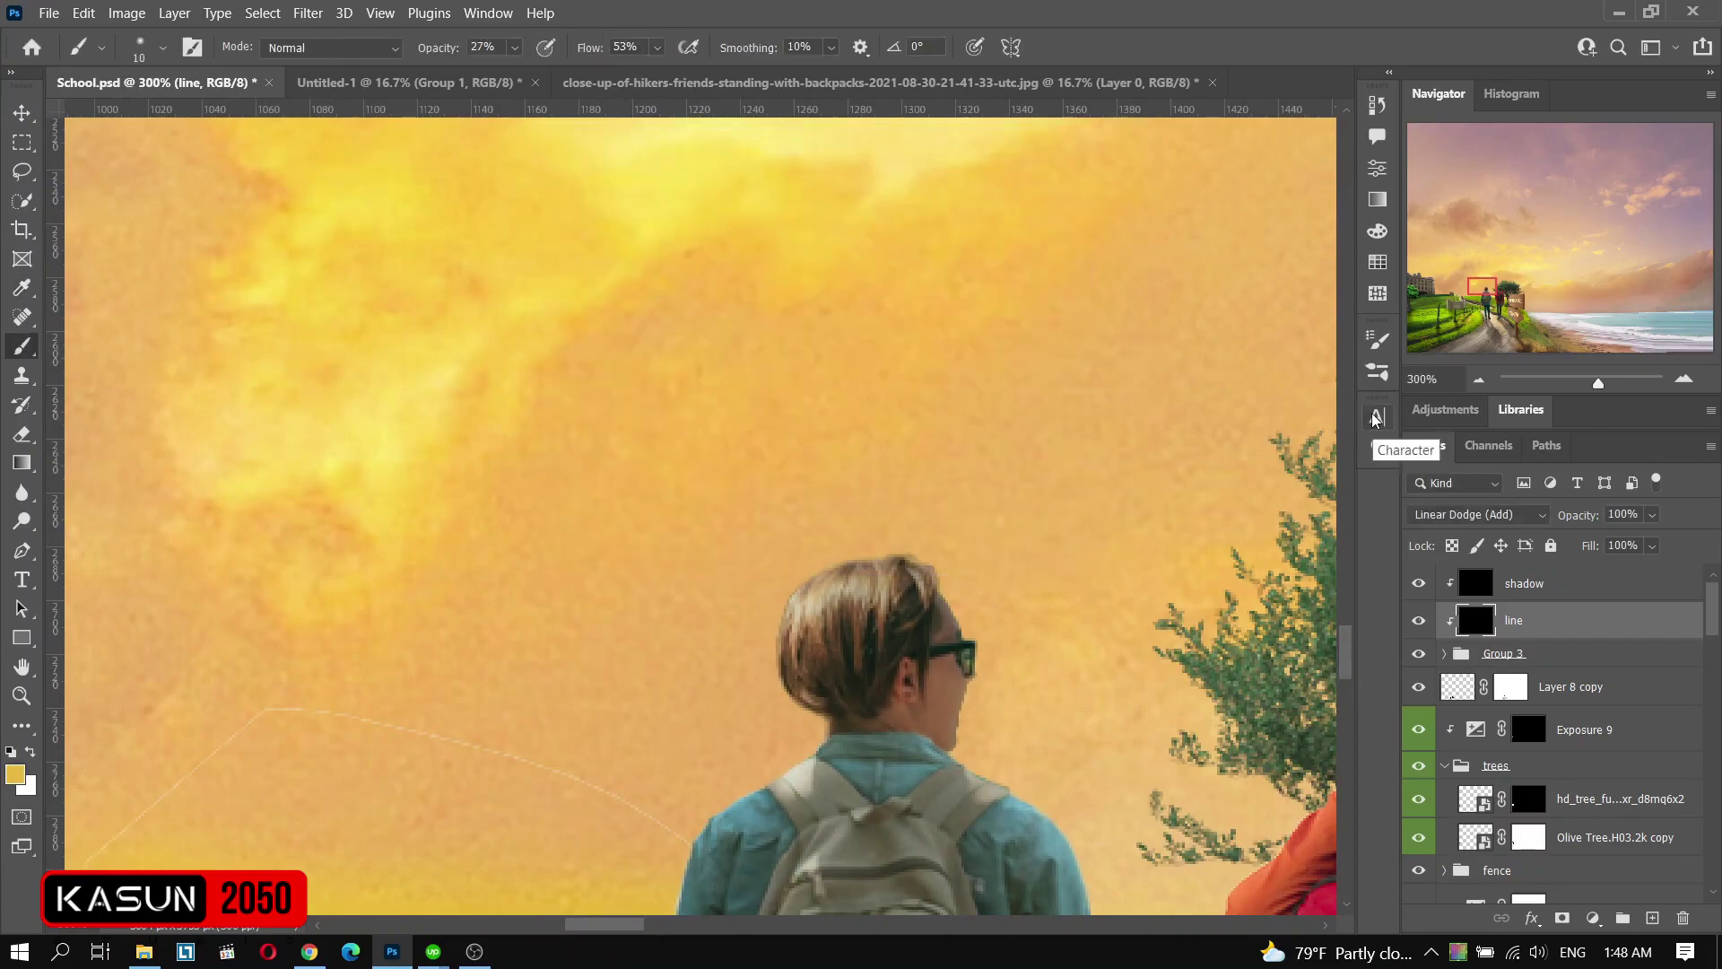
{"action": "left_click", "coordinate": [1378, 199]}
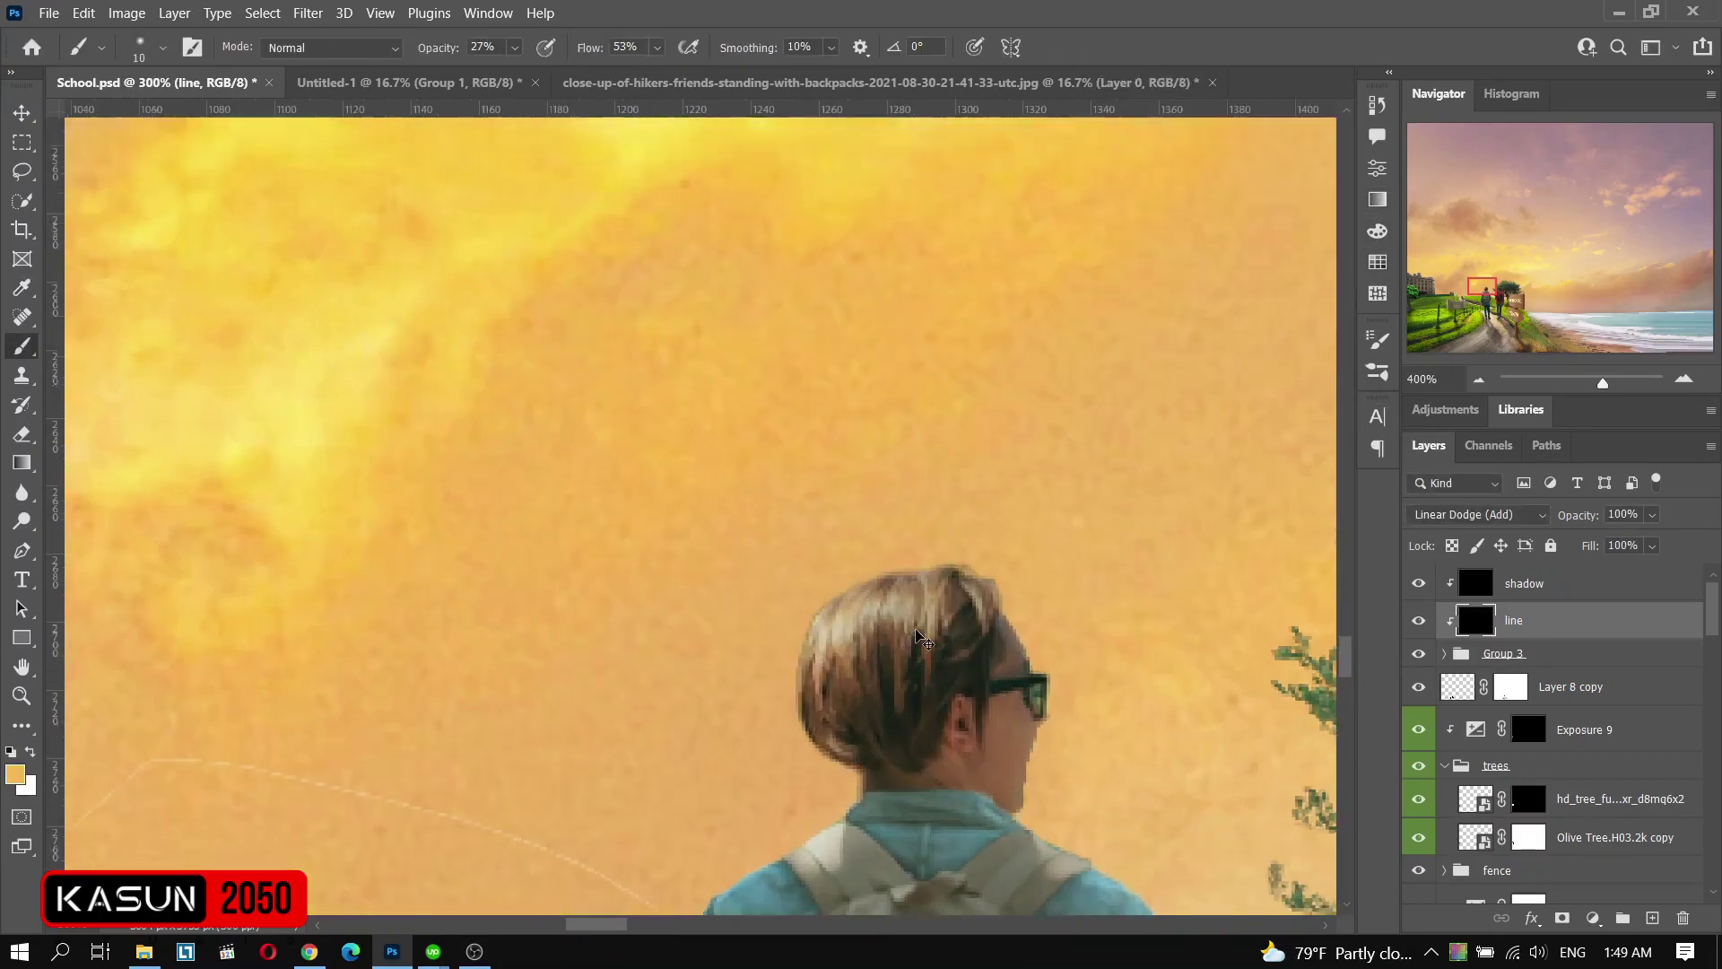
{"action": "scroll", "coordinate": [888, 681], "scroll_direction": "down", "scroll_amount": 3}
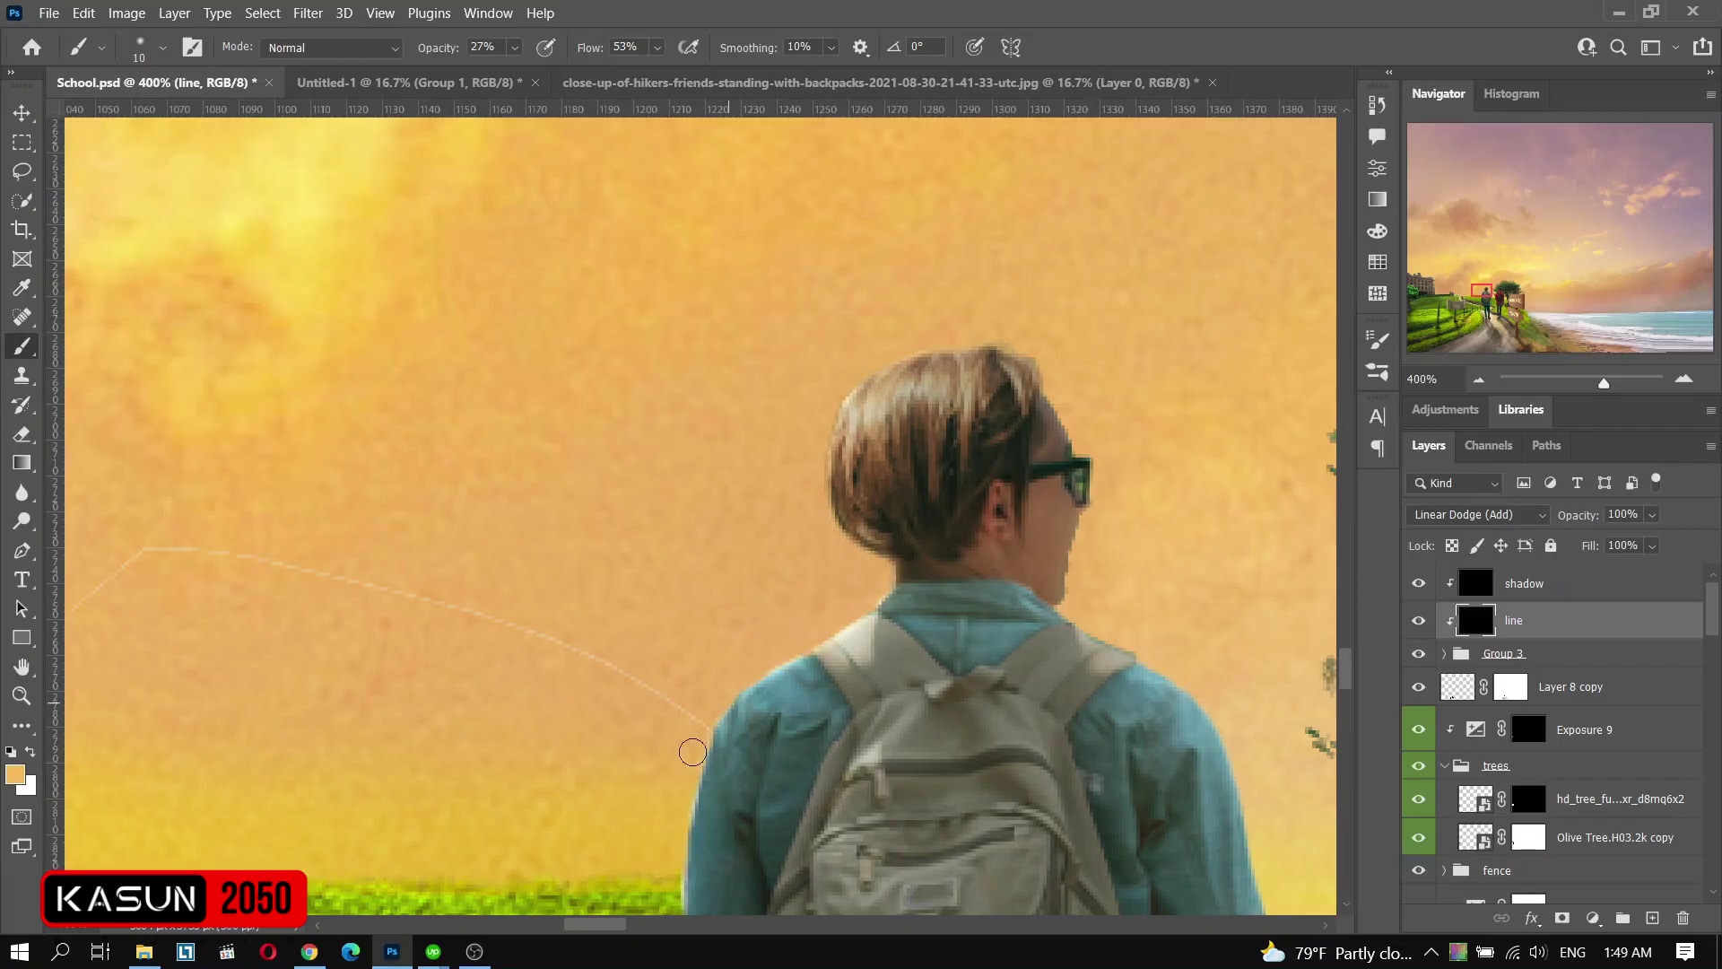
{"action": "scroll", "coordinate": [690, 628], "scroll_direction": "down", "scroll_amount": 4}
{"action": "scroll", "coordinate": [708, 448], "scroll_direction": "down", "scroll_amount": 10}
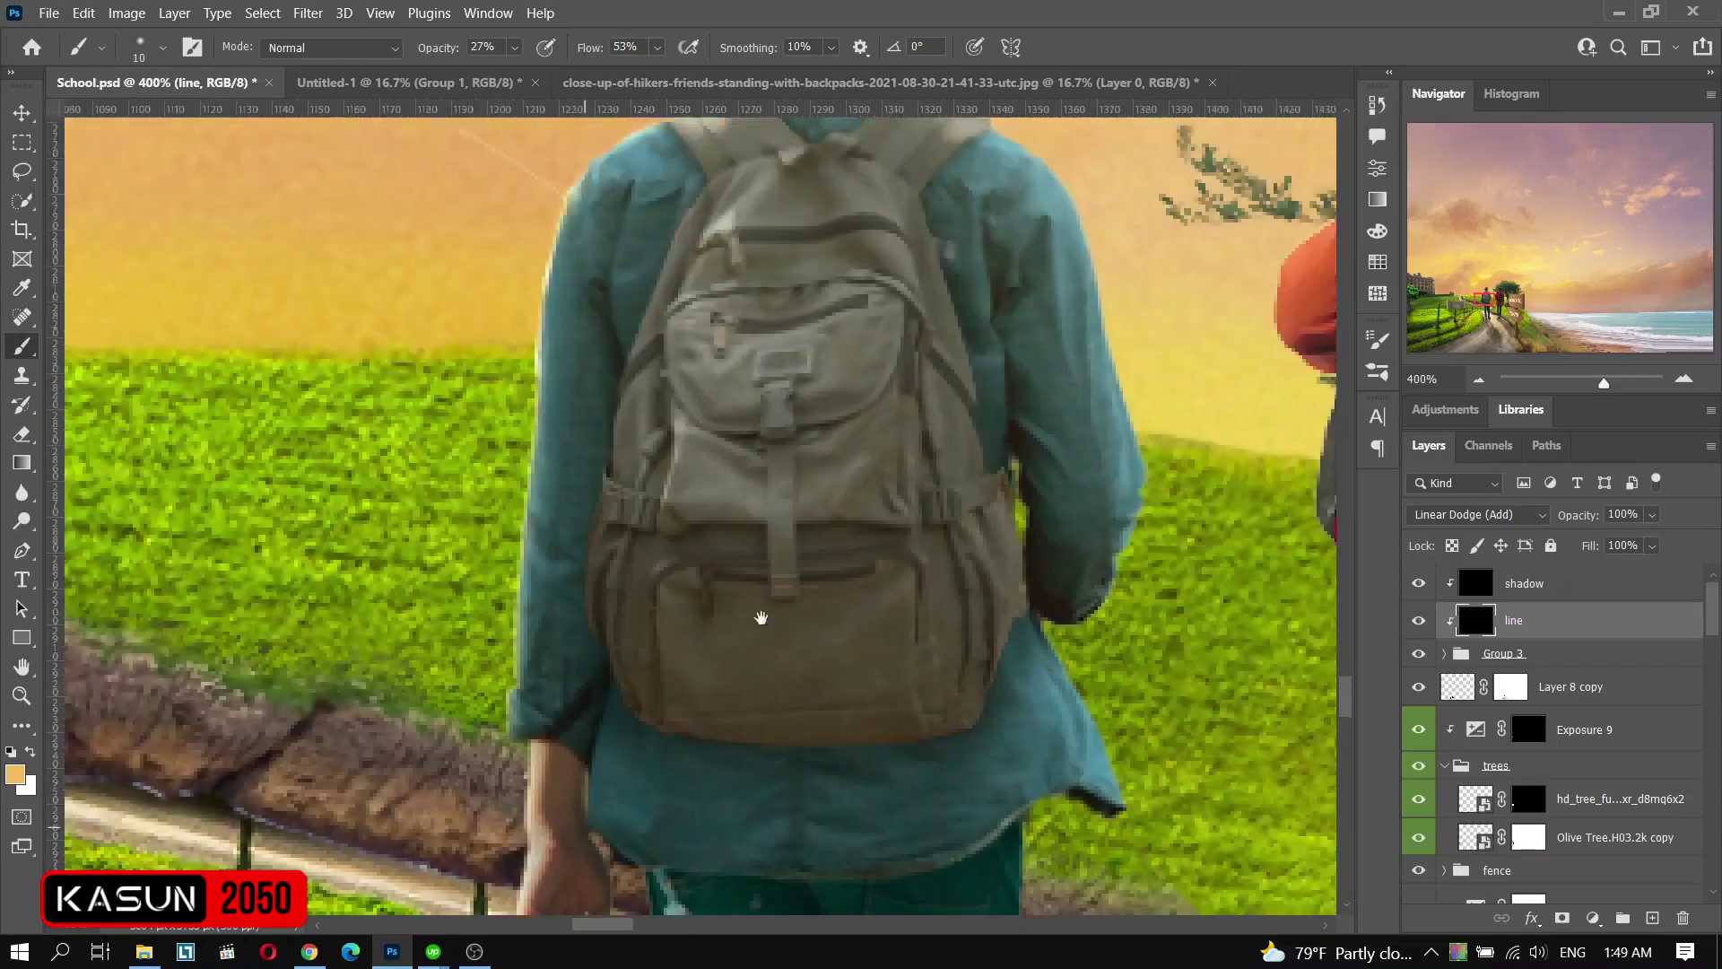
{"action": "scroll", "coordinate": [704, 747], "scroll_direction": "down", "scroll_amount": 3}
{"action": "scroll", "coordinate": [932, 710], "scroll_direction": "up", "scroll_amount": 5}
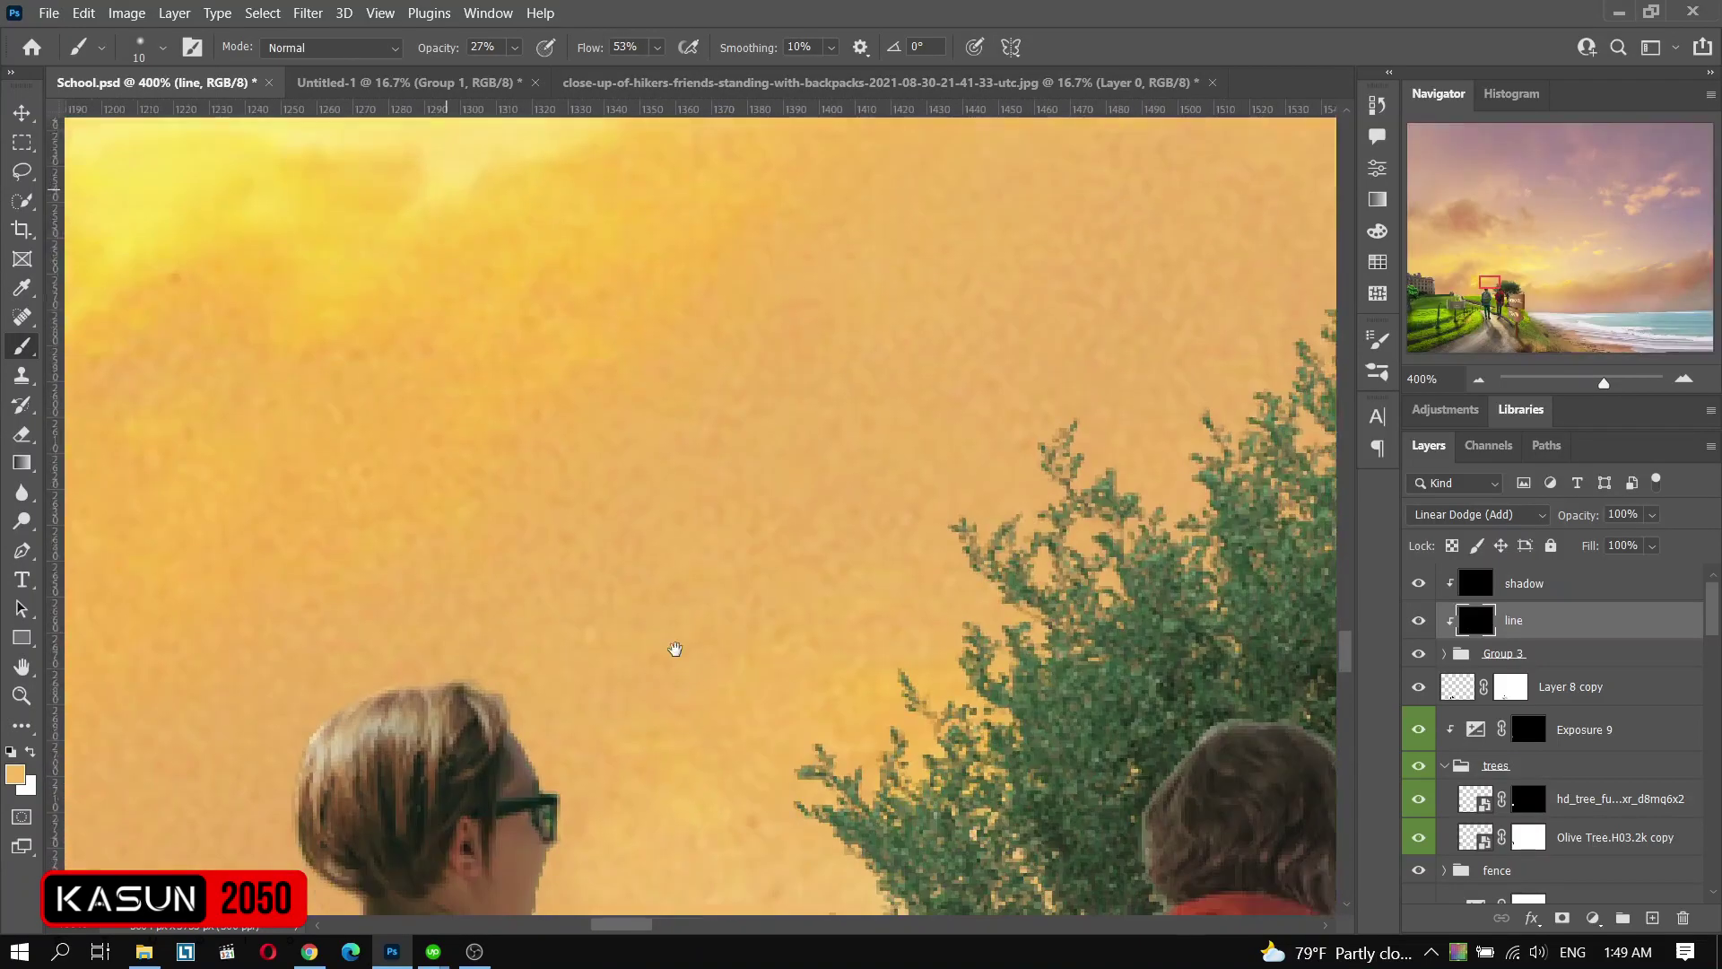
{"action": "scroll", "coordinate": [798, 722], "scroll_direction": "down", "scroll_amount": 3}
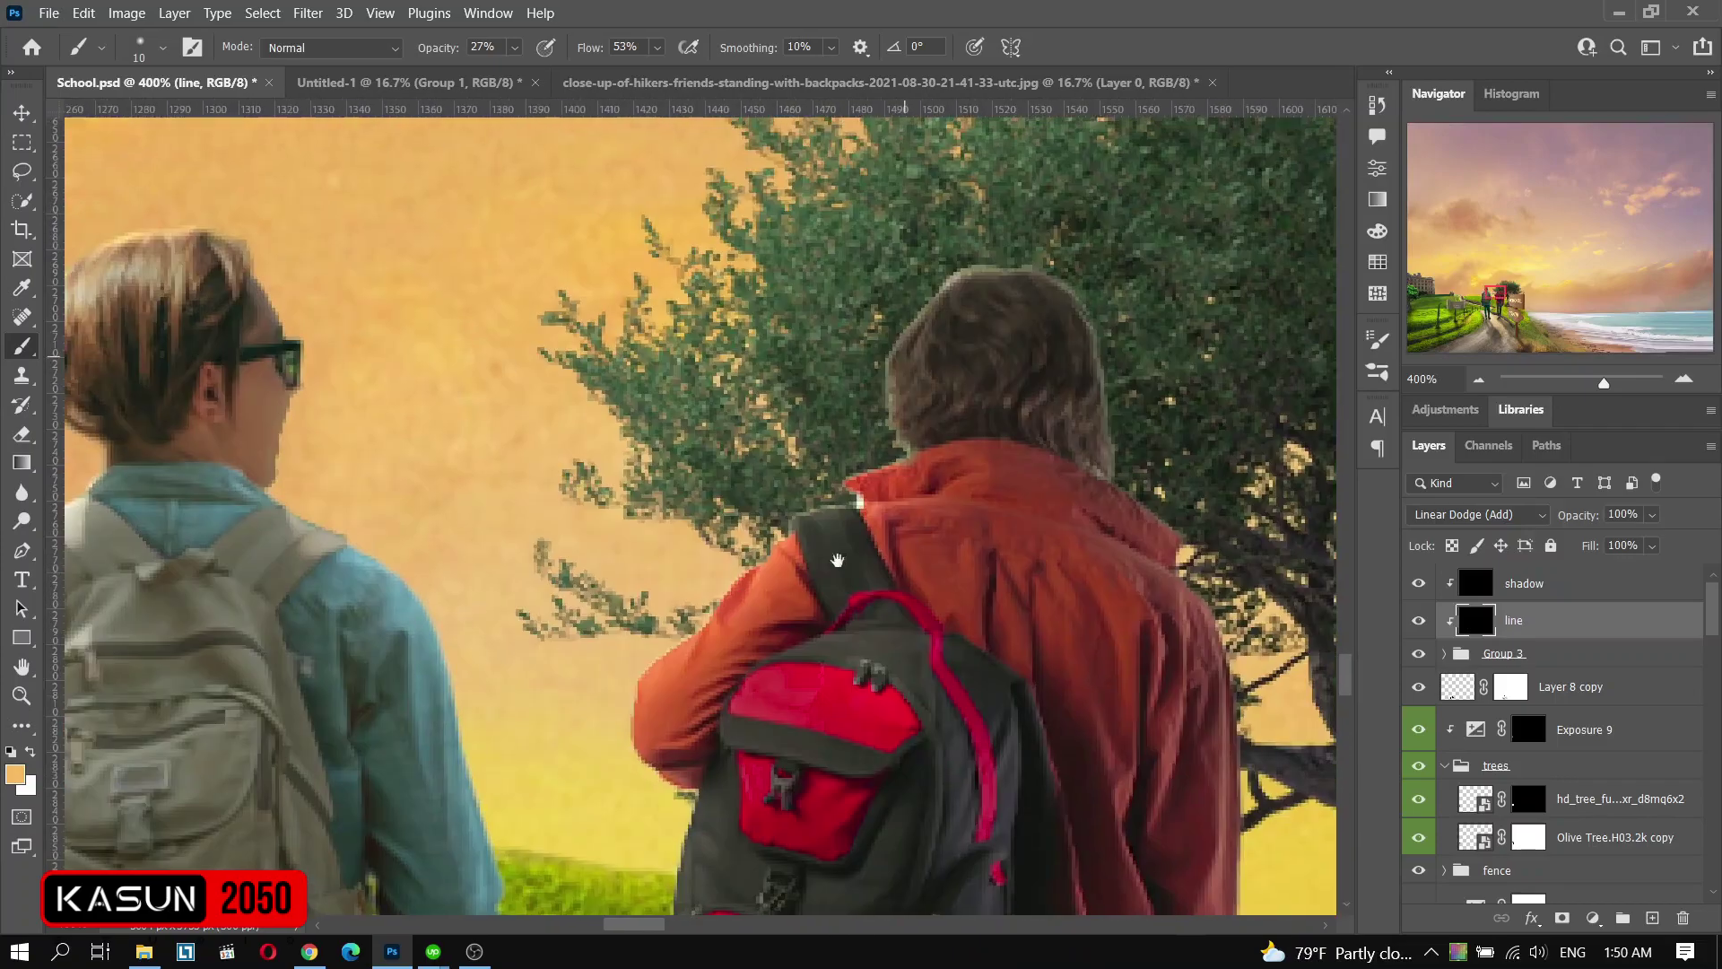
{"action": "scroll", "coordinate": [637, 704], "scroll_direction": "down", "scroll_amount": 2}
{"action": "scroll", "coordinate": [628, 813], "scroll_direction": "down", "scroll_amount": 4}
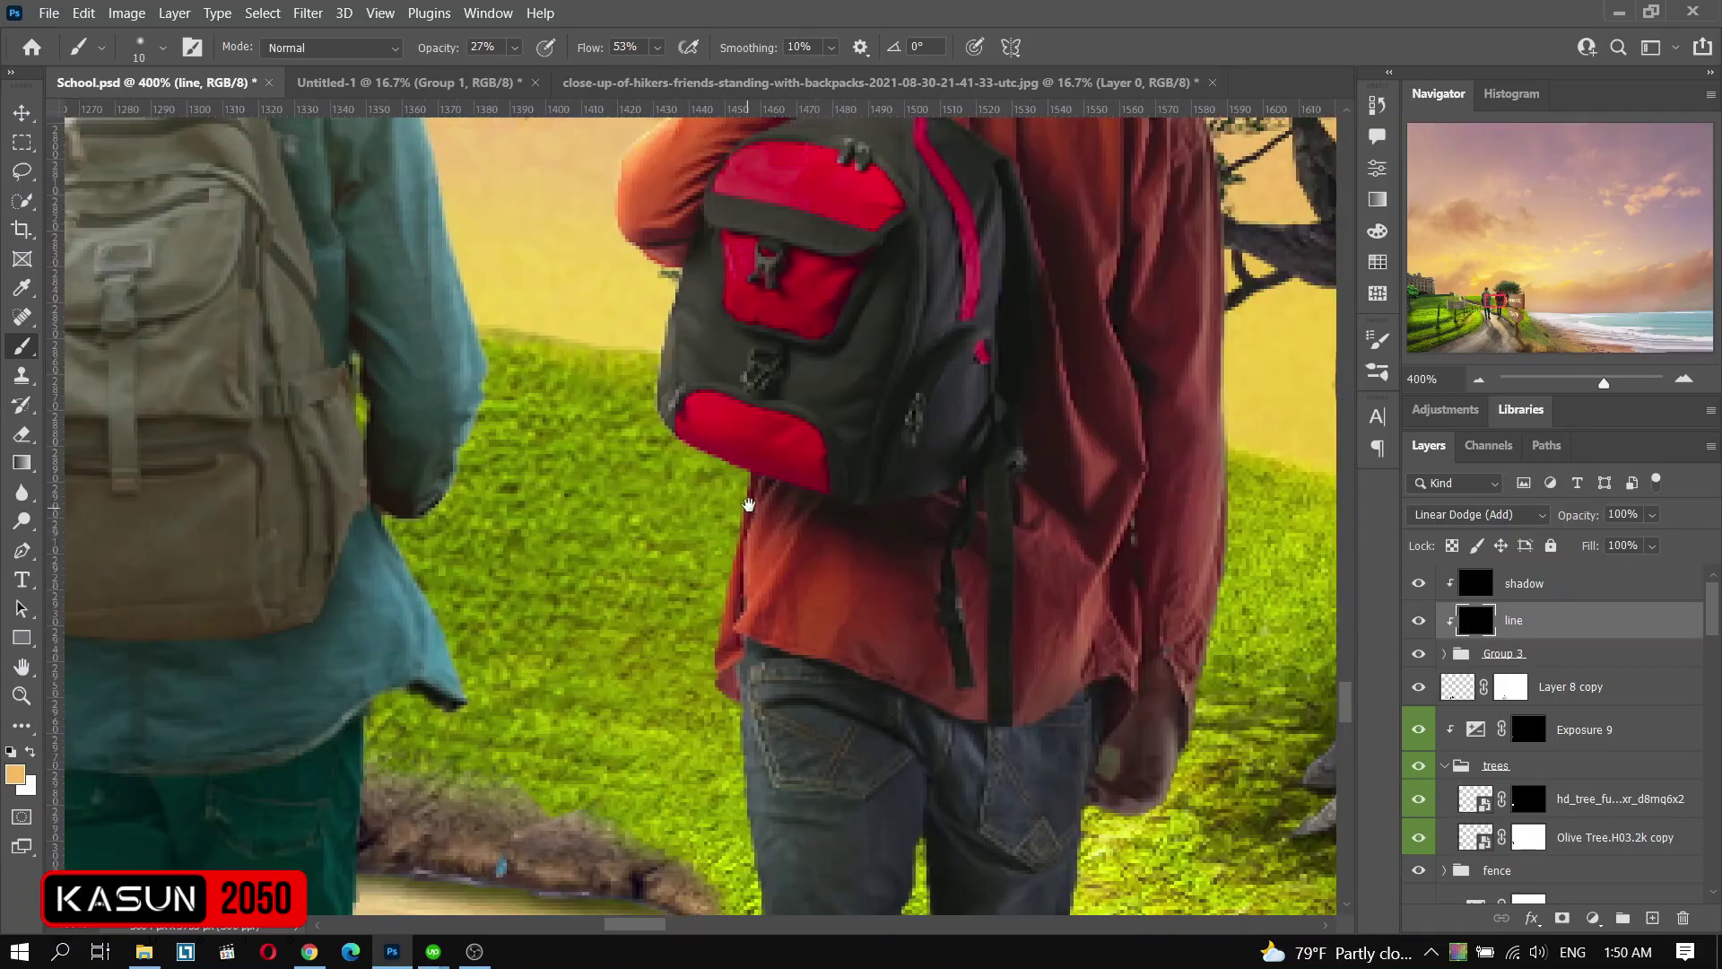
{"action": "scroll", "coordinate": [787, 829], "scroll_direction": "down", "scroll_amount": 4}
{"action": "scroll", "coordinate": [780, 718], "scroll_direction": "down", "scroll_amount": 3}
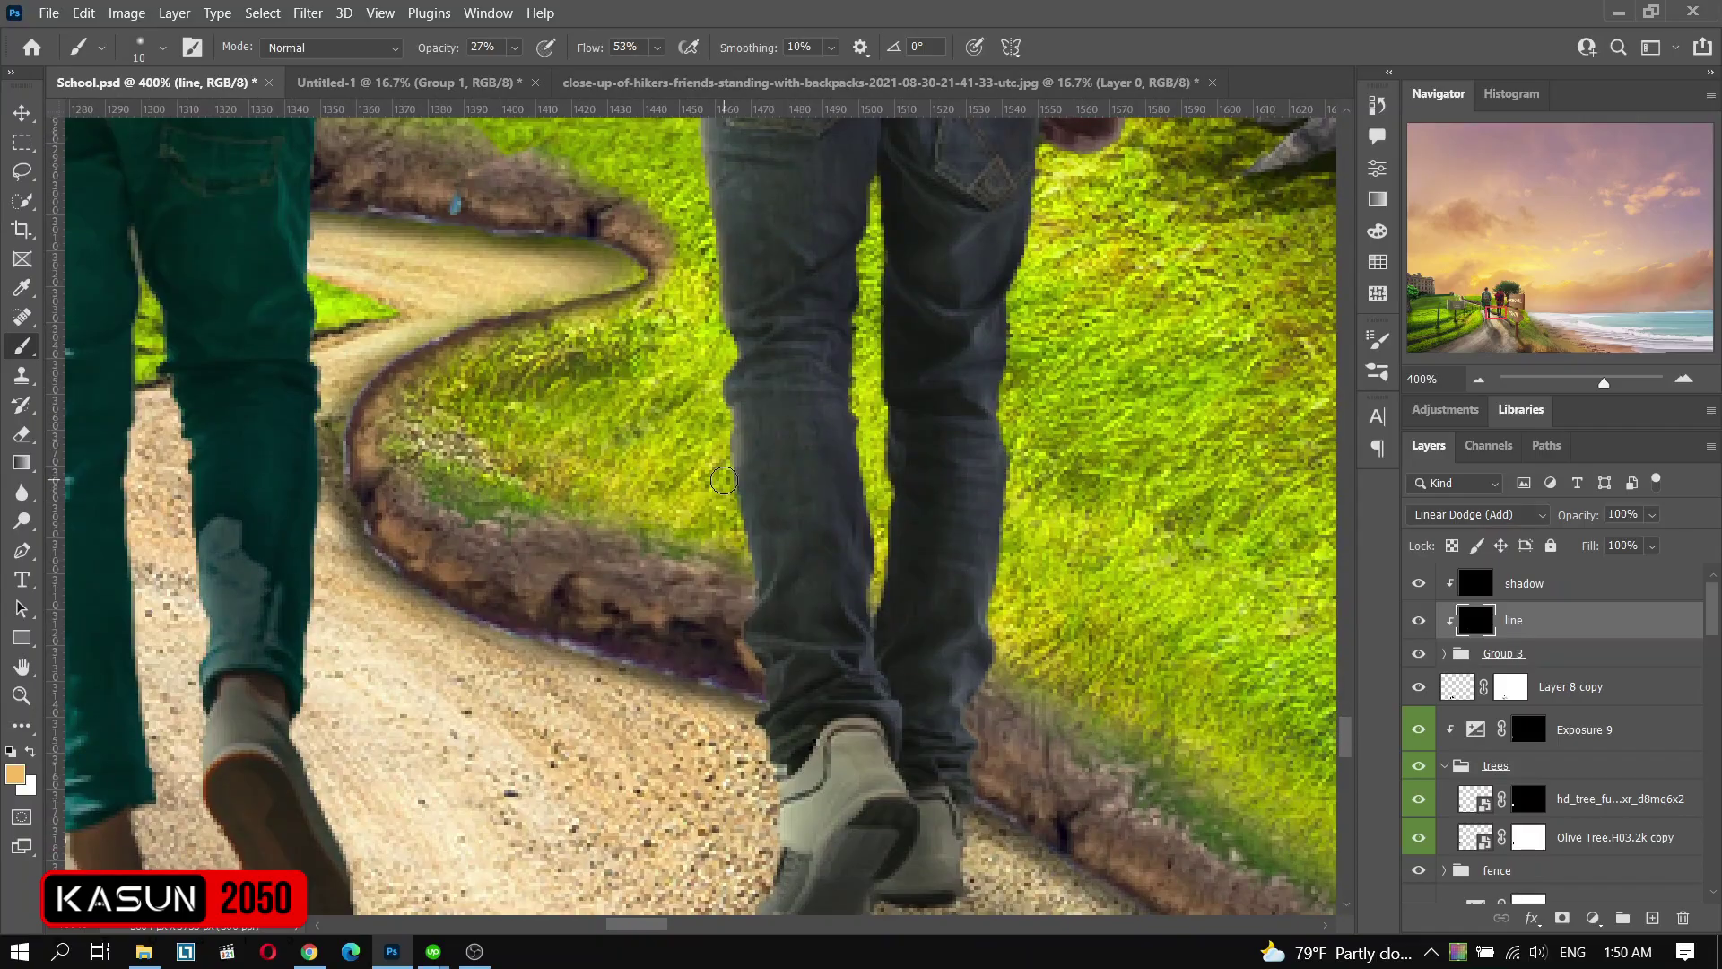
{"action": "scroll", "coordinate": [777, 652], "scroll_direction": "down", "scroll_amount": 1}
{"action": "scroll", "coordinate": [759, 615], "scroll_direction": "down", "scroll_amount": 2}
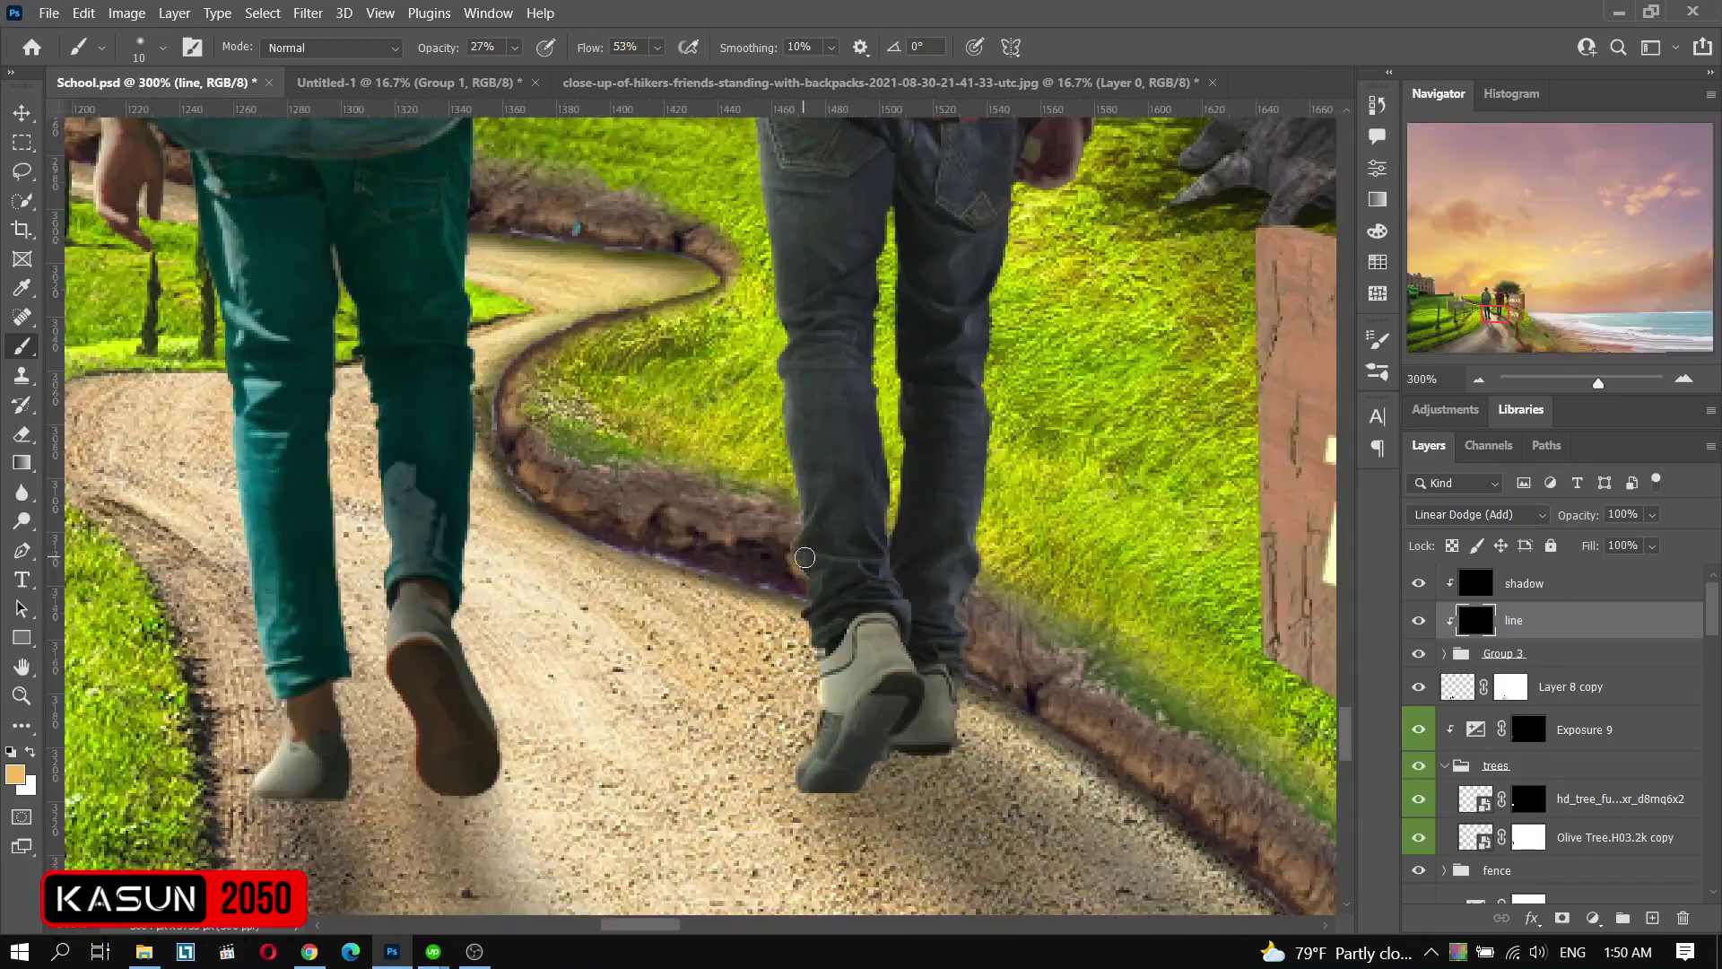
{"action": "scroll", "coordinate": [759, 615], "scroll_direction": "up", "scroll_amount": 5}
- Select the shadow layer's mask and ready a soft brush with white as the paint colour
{"action": "key", "text": "v"}
{"action": "left_click", "coordinate": [1511, 676]}
{"action": "key", "text": "b"}
{"action": "key", "text": "d"}
{"action": "right_click", "coordinate": [578, 468]}
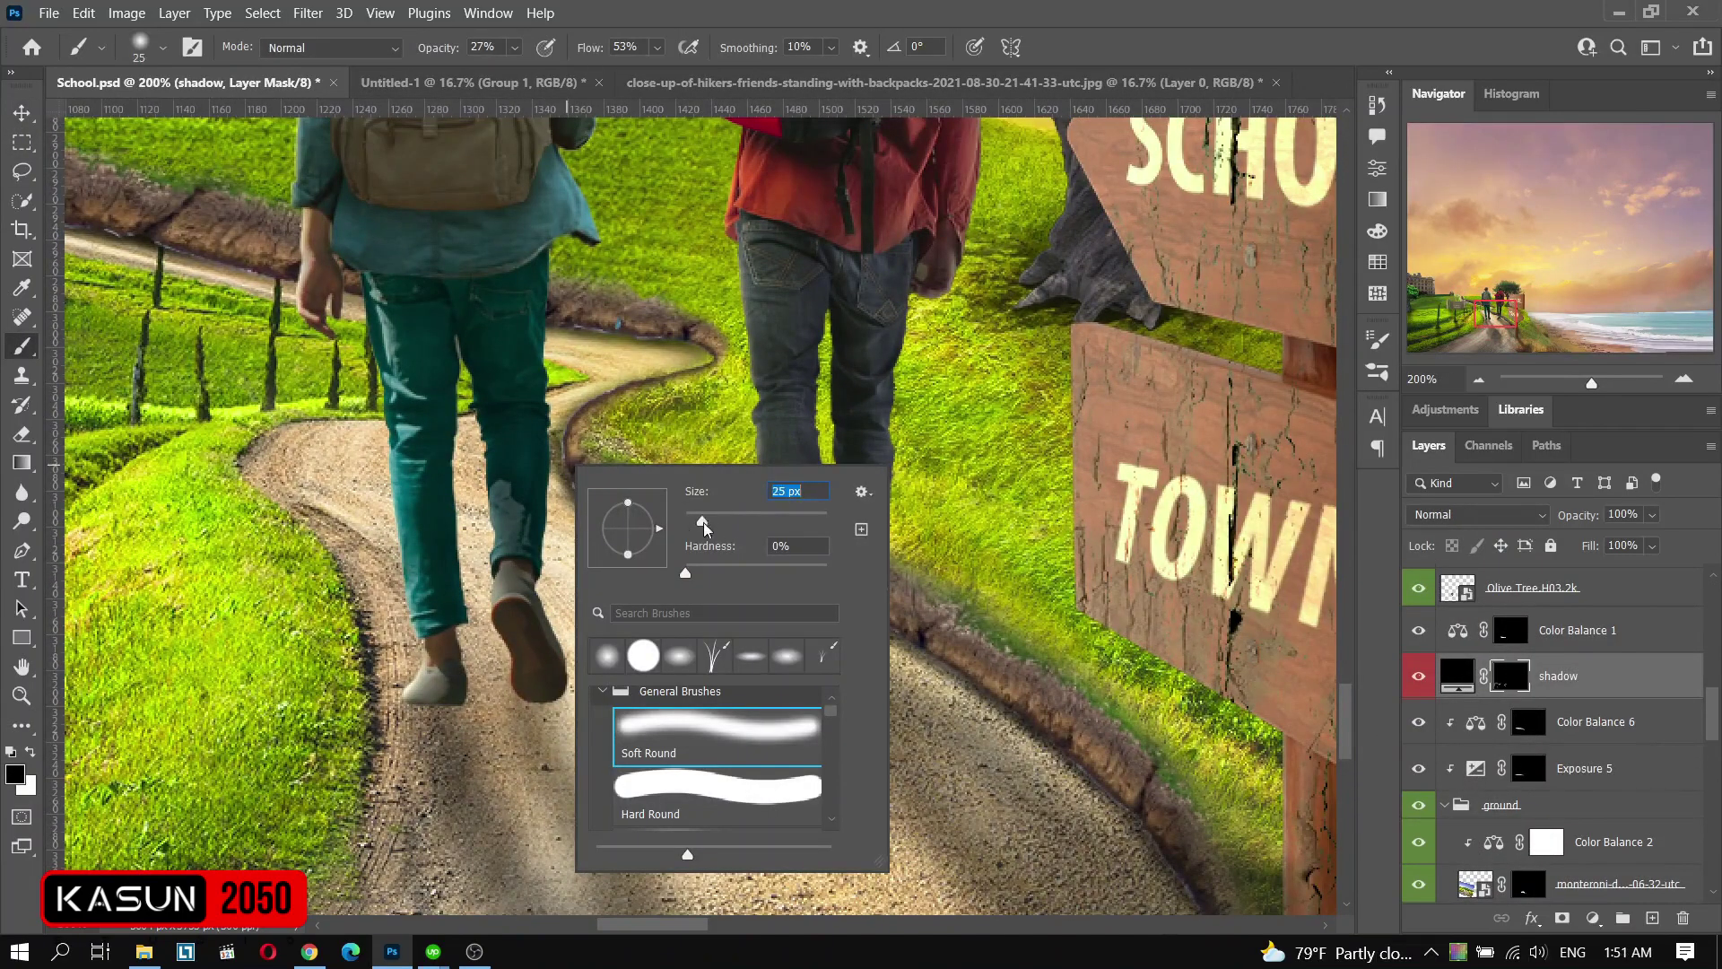
{"action": "key", "text": "Return"}
{"action": "key", "text": "x"}
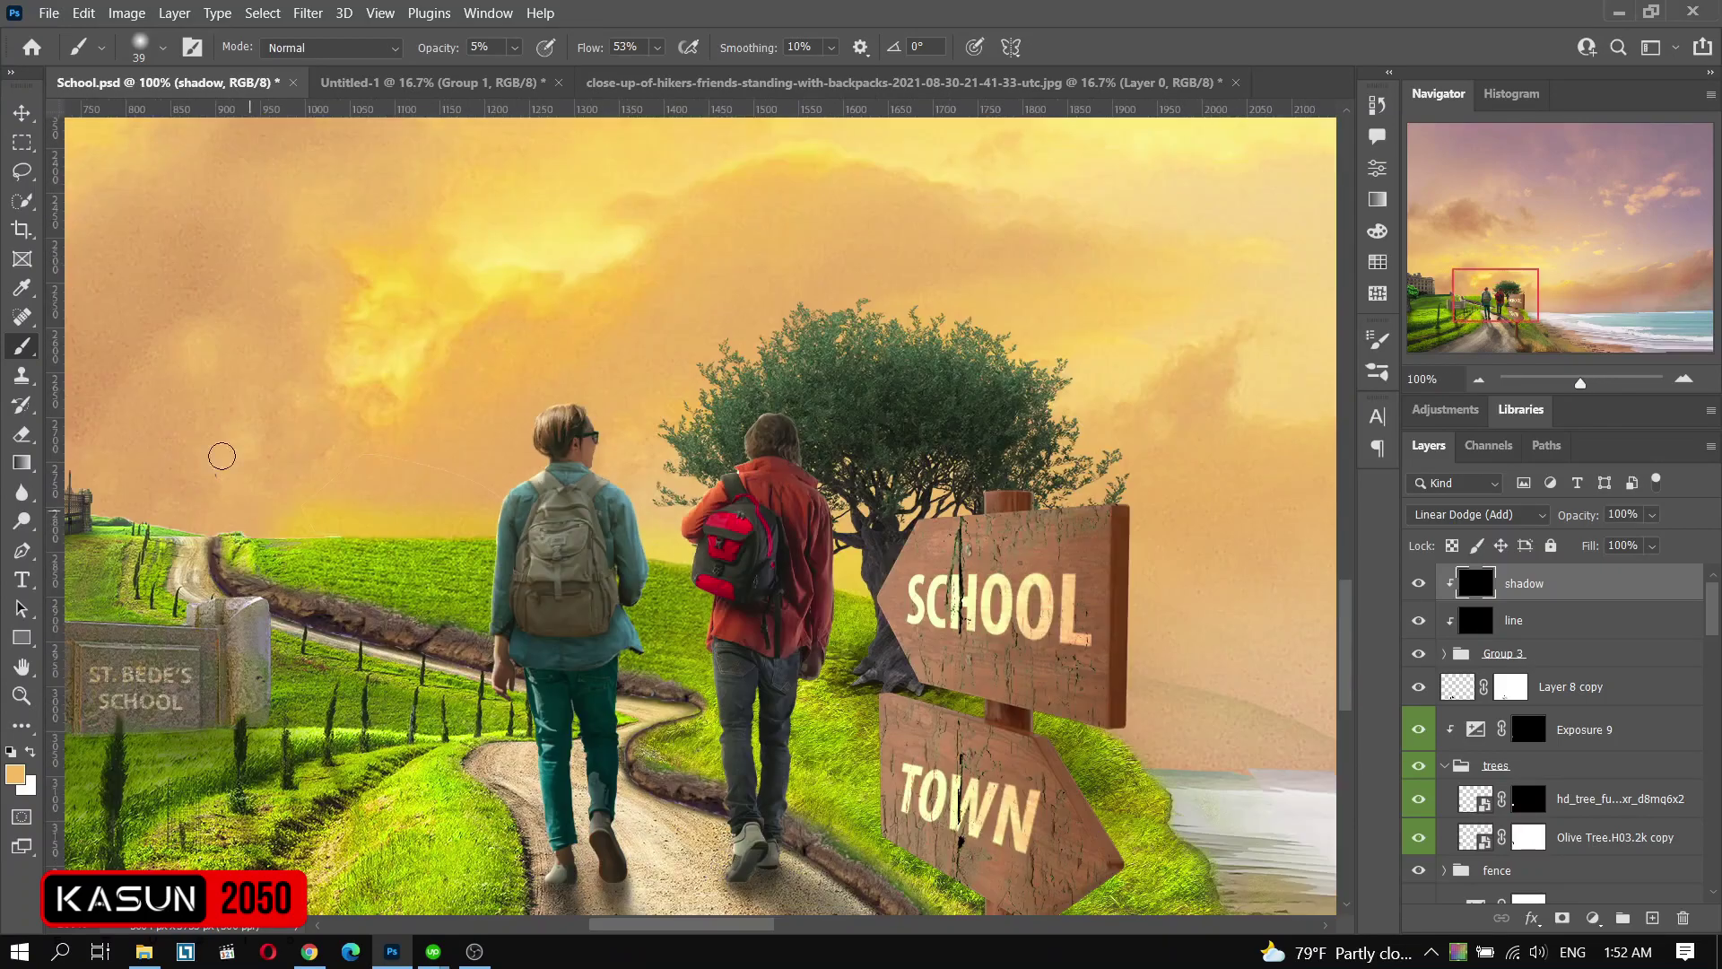
- Move Layer 8 out of the sign group, duplicate it, and set an 18-pixel brush
{"action": "left_click_drag", "start_coordinate": [1560, 746], "coordinate": [1462, 758]}
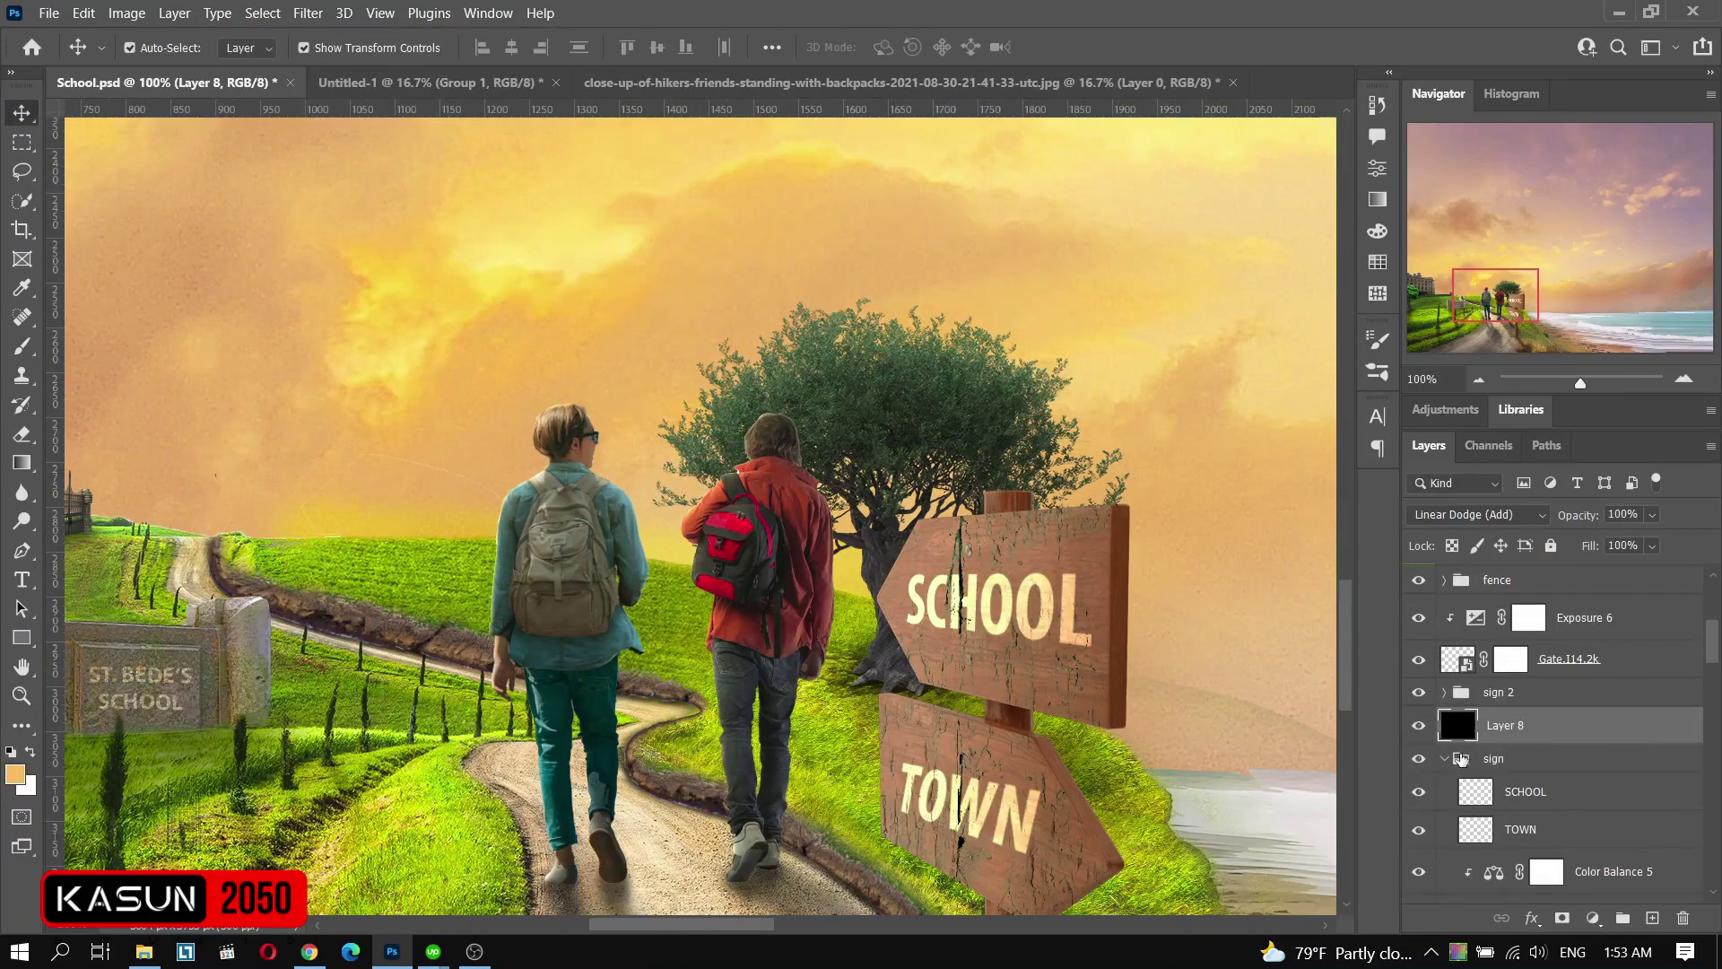
{"action": "key", "text": "b"}
{"action": "key", "text": "ctrl+j"}
{"action": "left_click", "coordinate": [1525, 763]}
{"action": "scroll", "coordinate": [1052, 583], "scroll_direction": "up", "scroll_amount": 1}
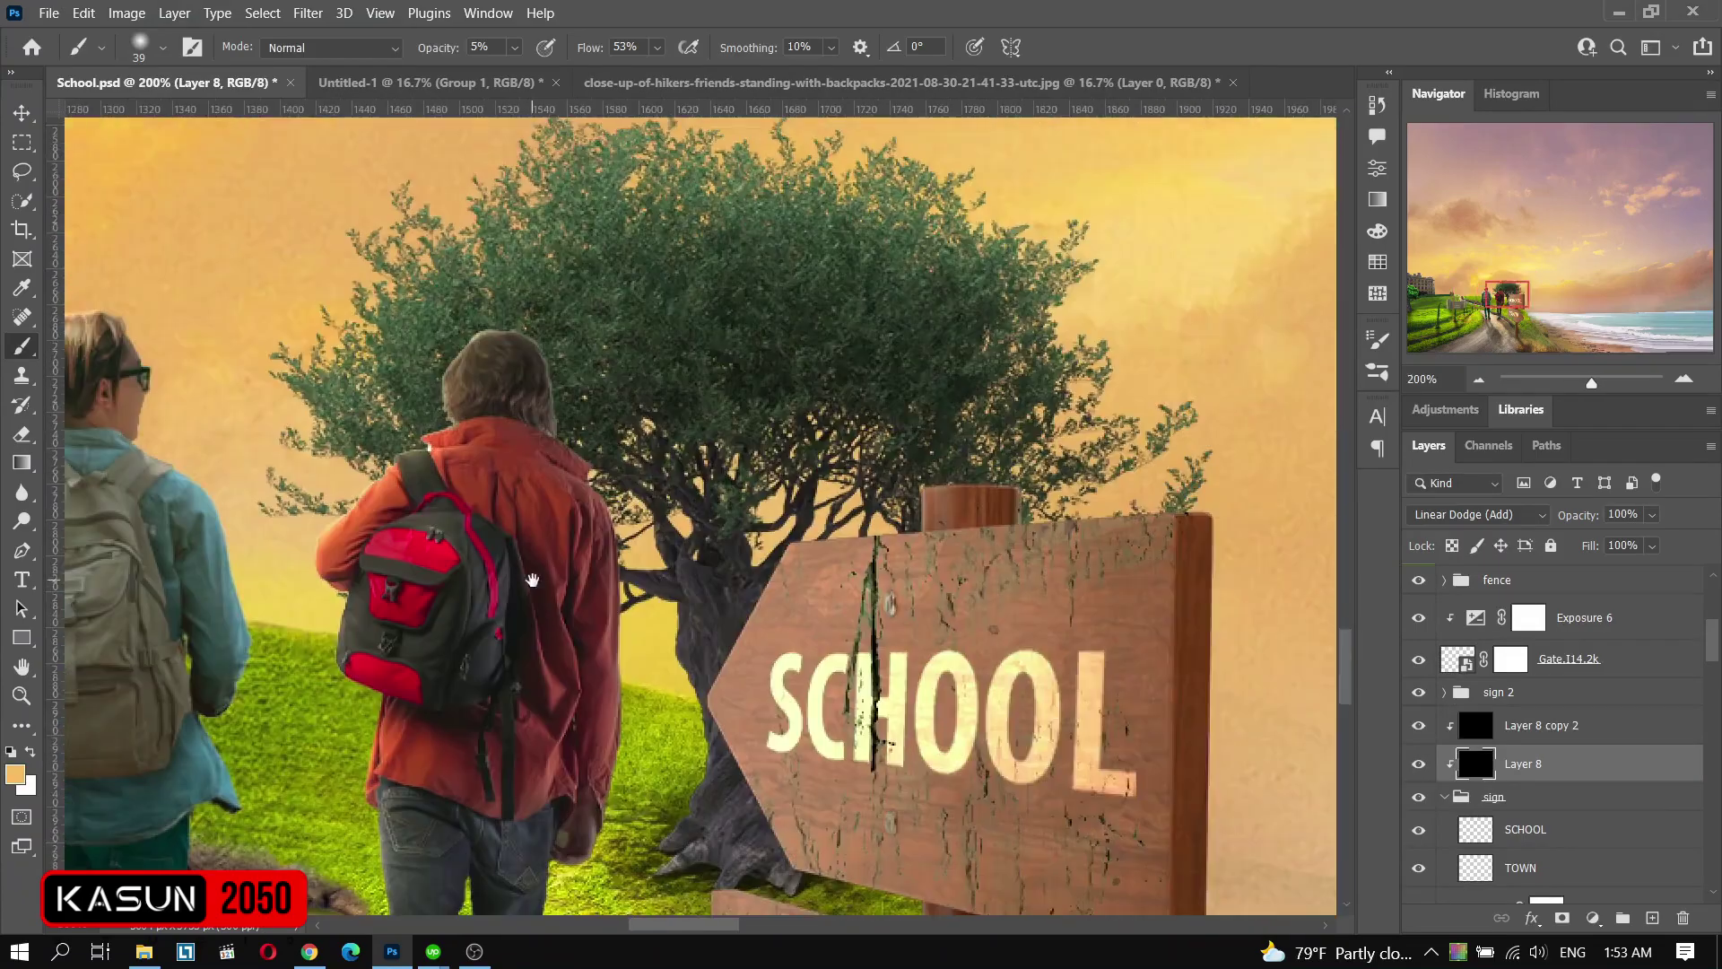
{"action": "left_click_drag", "start_coordinate": [552, 77], "coordinate": [543, 77]}
- Lower the brush opacity to 9% and frame the signpost and beach for glow painting
{"action": "scroll", "coordinate": [695, 872], "scroll_direction": "down", "scroll_amount": 3}
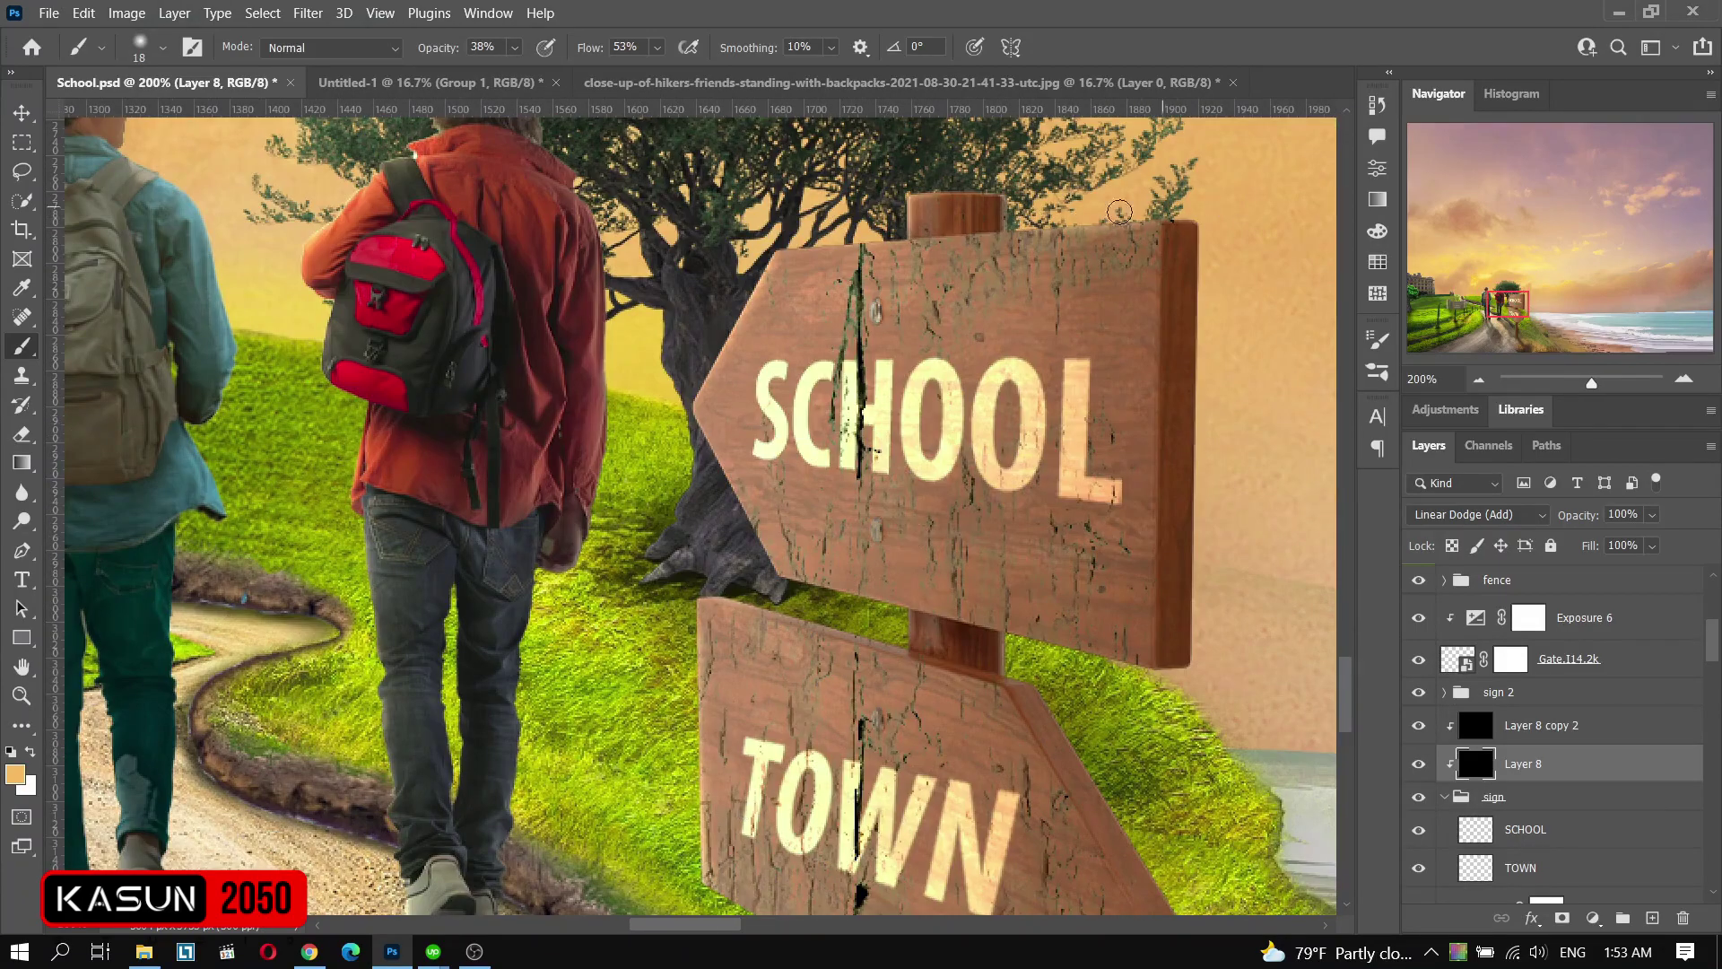
{"action": "scroll", "coordinate": [884, 328], "scroll_direction": "down", "scroll_amount": 6}
{"action": "scroll", "coordinate": [883, 722], "scroll_direction": "down", "scroll_amount": 3}
{"action": "key", "text": "alt+bracketright"}
{"action": "right_click", "coordinate": [861, 459]}
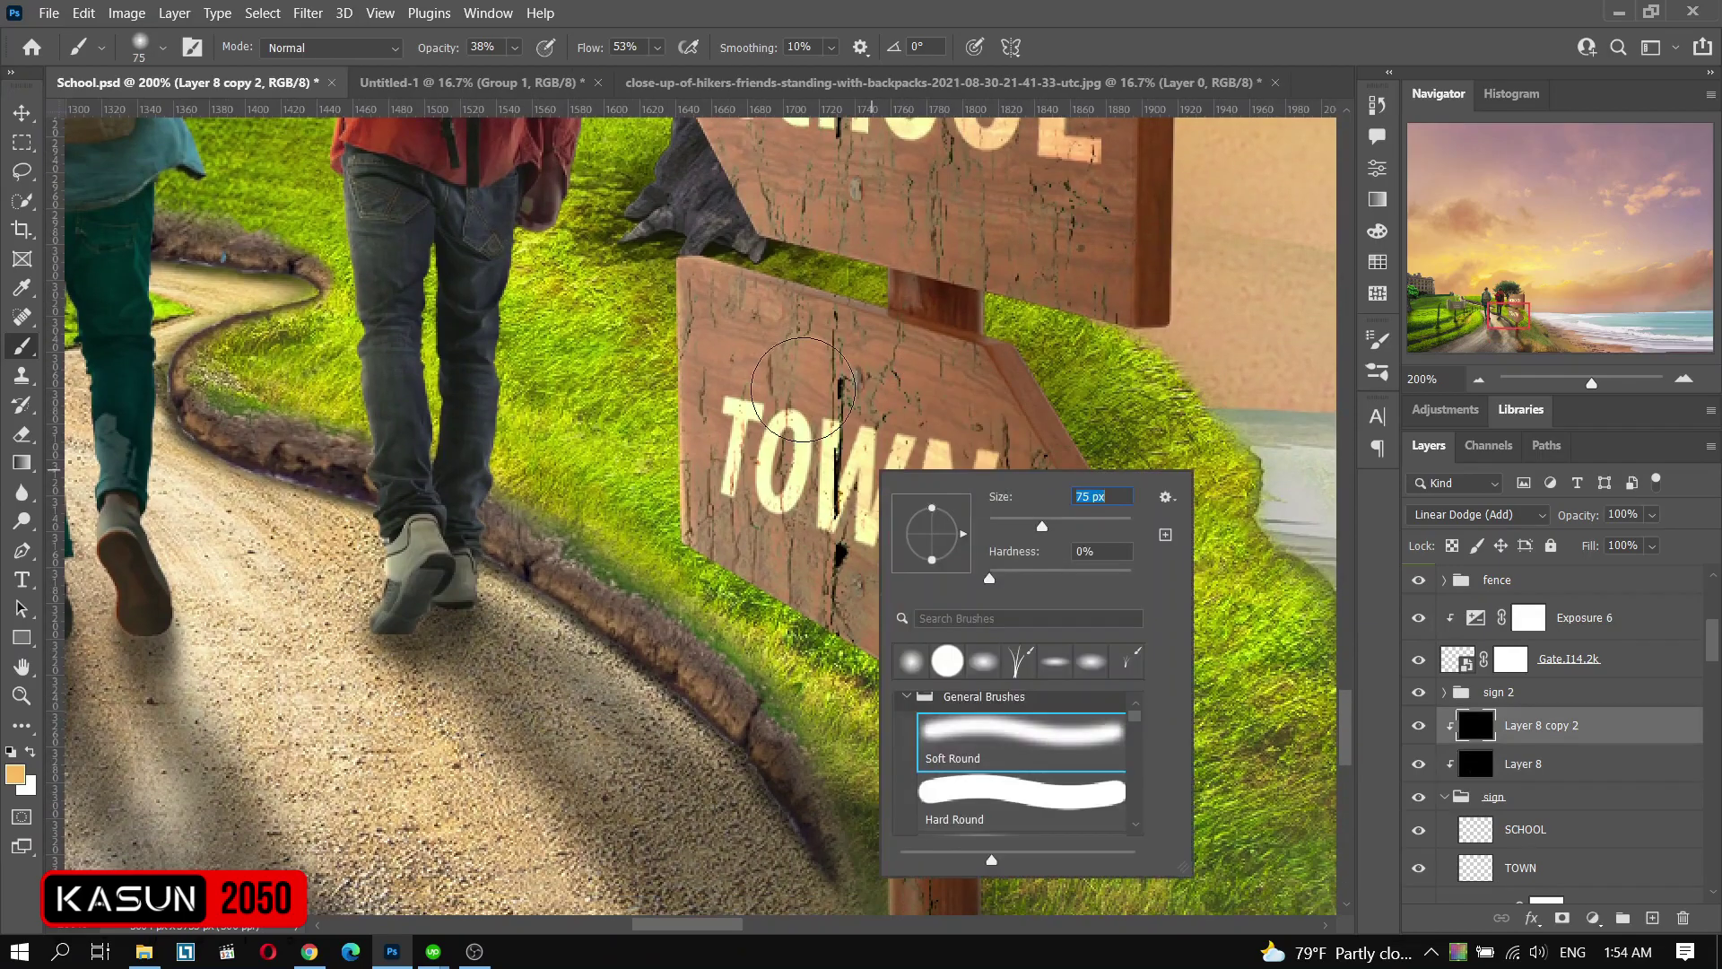
{"action": "scroll", "coordinate": [861, 459], "scroll_direction": "down", "scroll_amount": 3}
{"action": "left_click", "coordinate": [514, 47]}
{"action": "left_click_drag", "start_coordinate": [514, 47], "coordinate": [482, 54]}
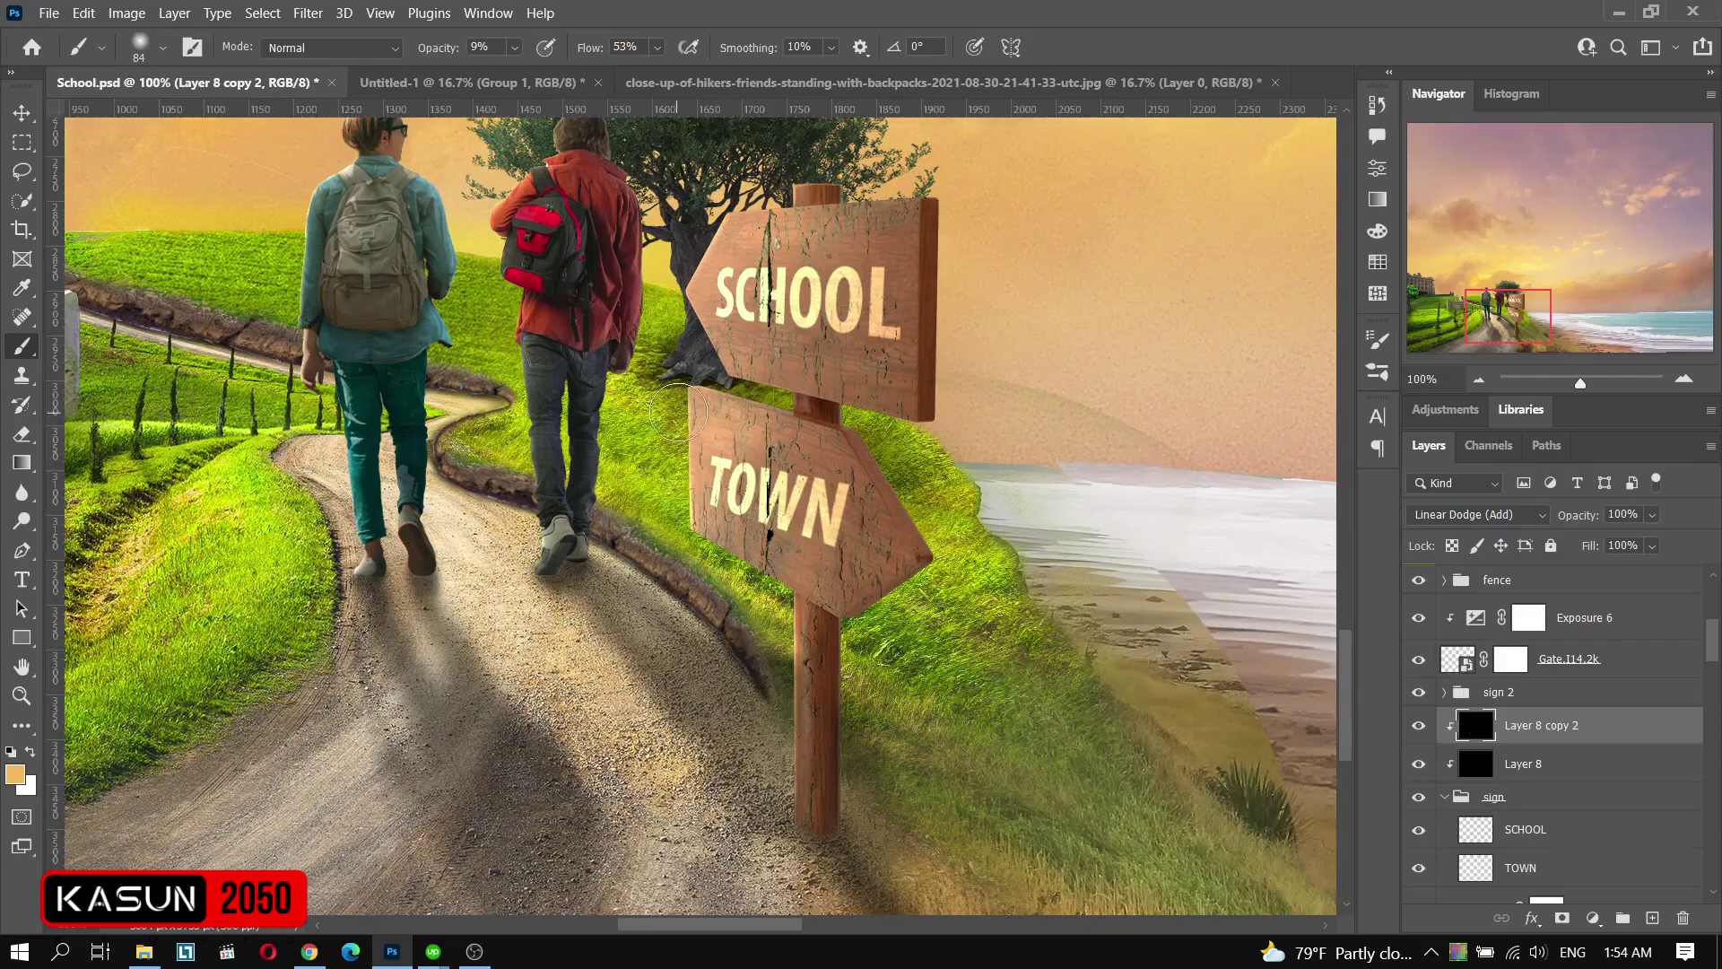
{"action": "scroll", "coordinate": [704, 422], "scroll_direction": "down", "scroll_amount": 1}
{"action": "left_click_drag", "start_coordinate": [502, 603], "coordinate": [608, 619]}
{"action": "scroll", "coordinate": [607, 619], "scroll_direction": "up", "scroll_amount": 3}
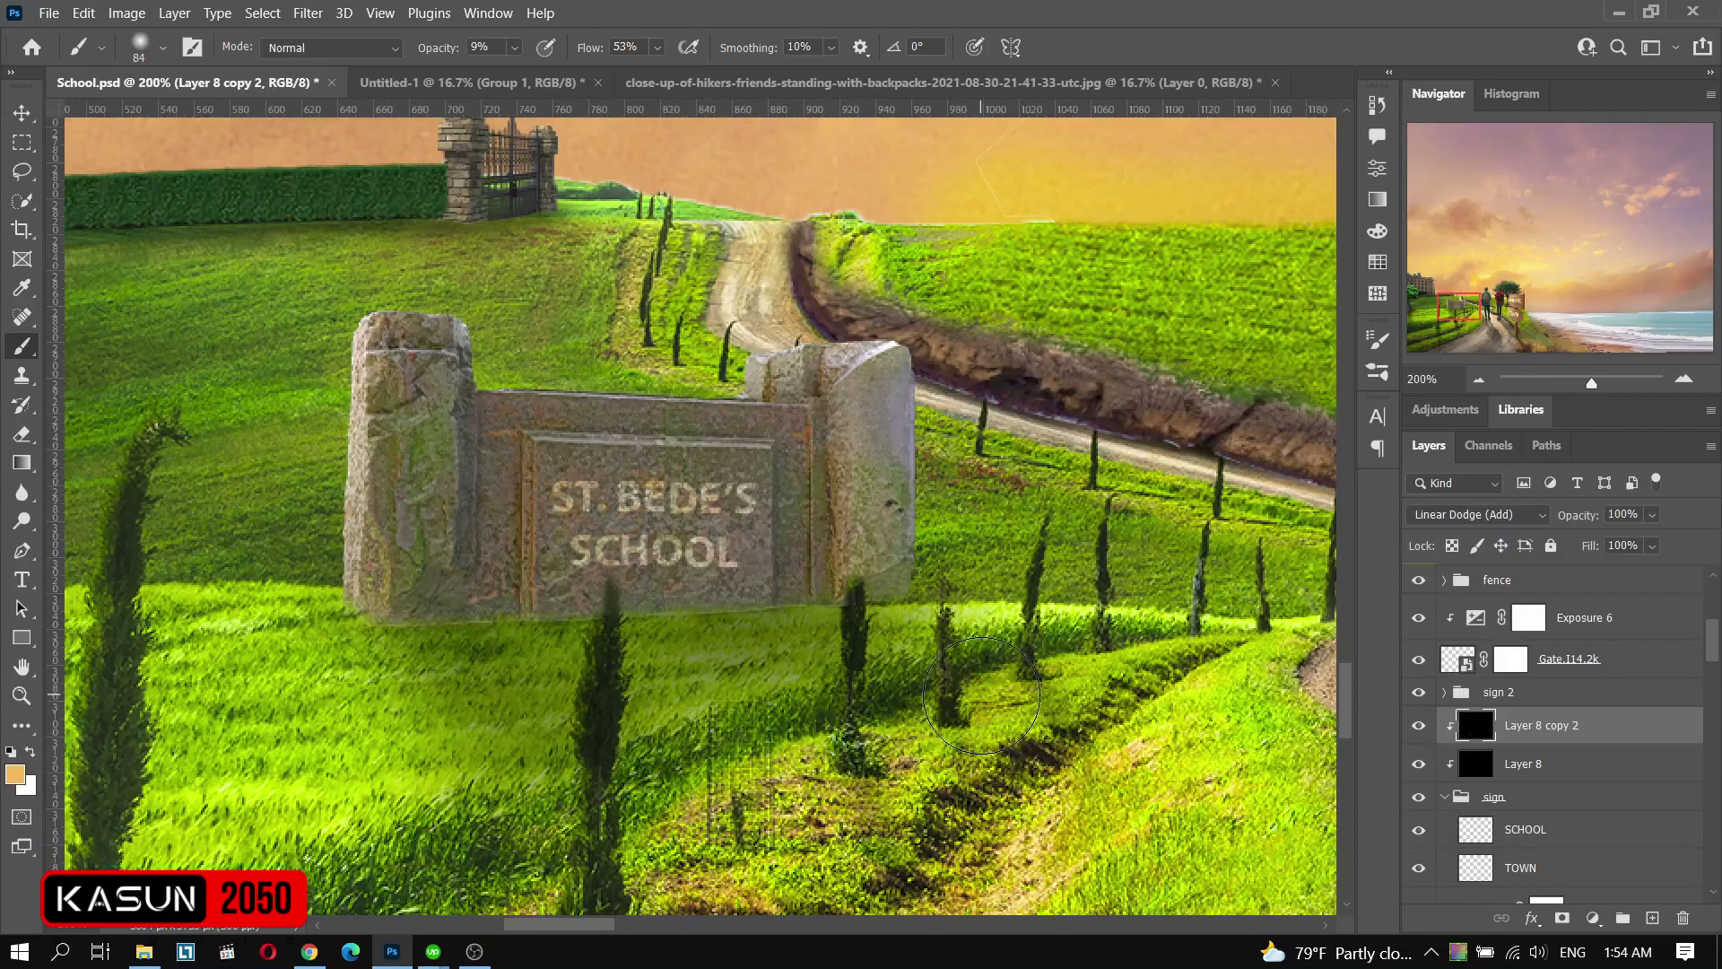
{"action": "key", "text": "v"}
{"action": "scroll", "coordinate": [699, 565], "scroll_direction": "down", "scroll_amount": 5}
- Add a new glow layer above the tree's Exposure 9 adjustment and switch to the brush
{"action": "scroll", "coordinate": [699, 565], "scroll_direction": "up", "scroll_amount": 2}
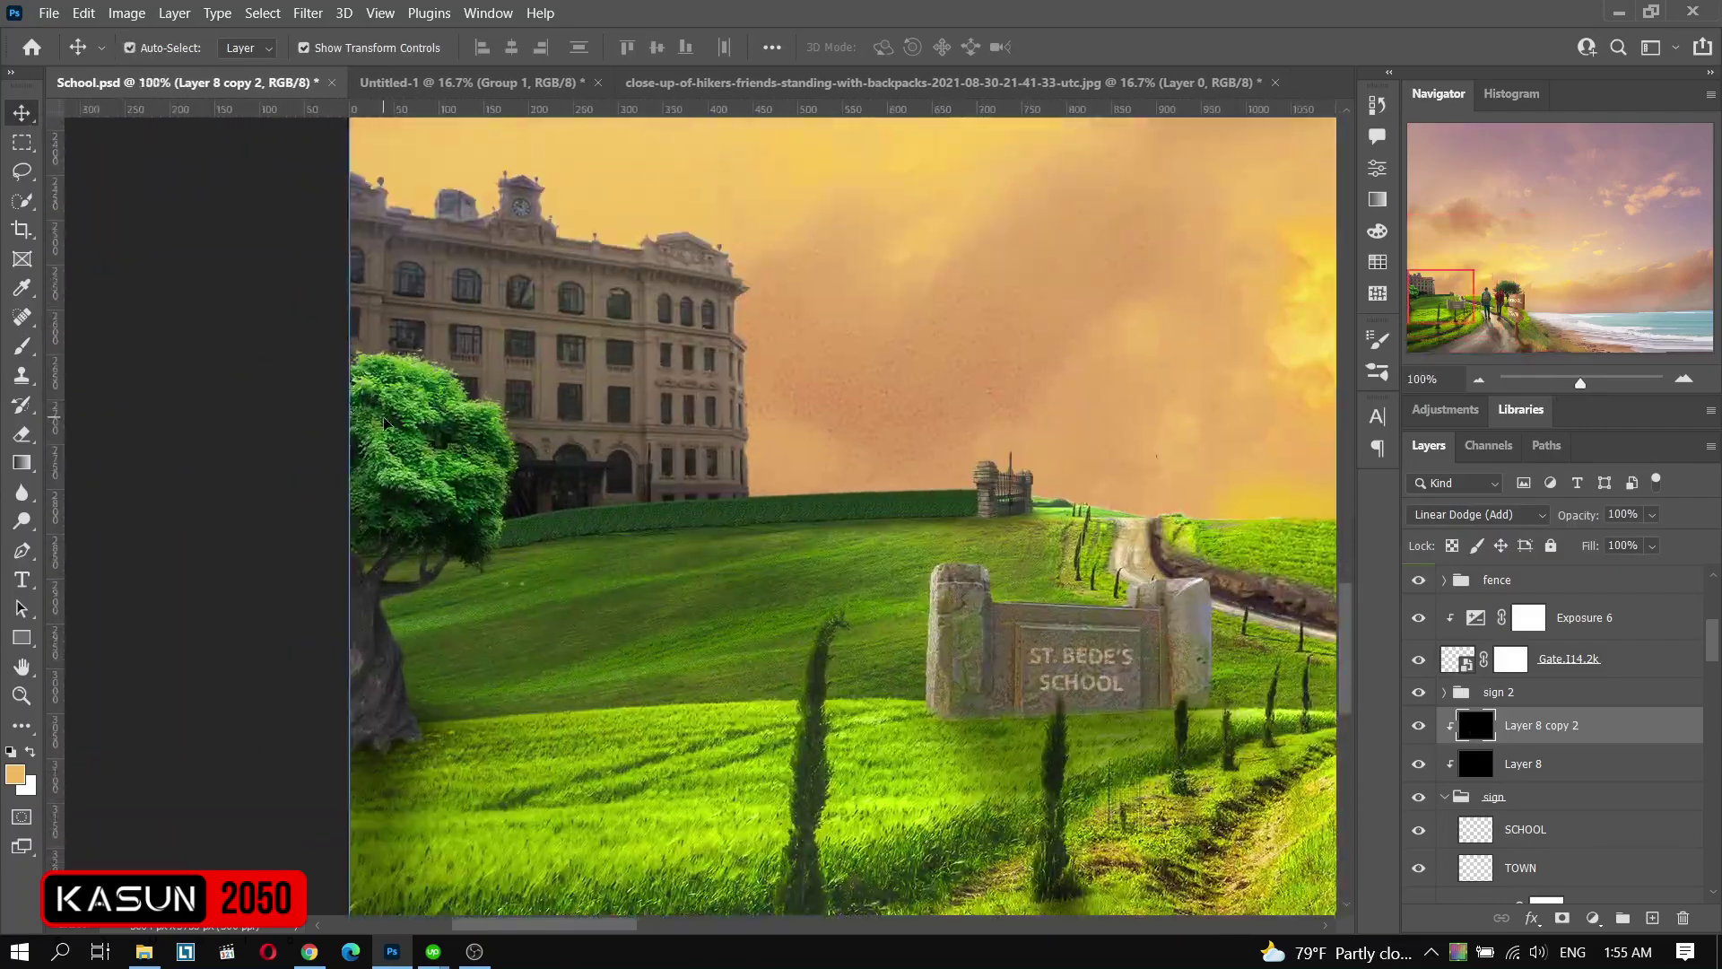
{"action": "left_click", "coordinate": [430, 502], "text": "ctrl"}
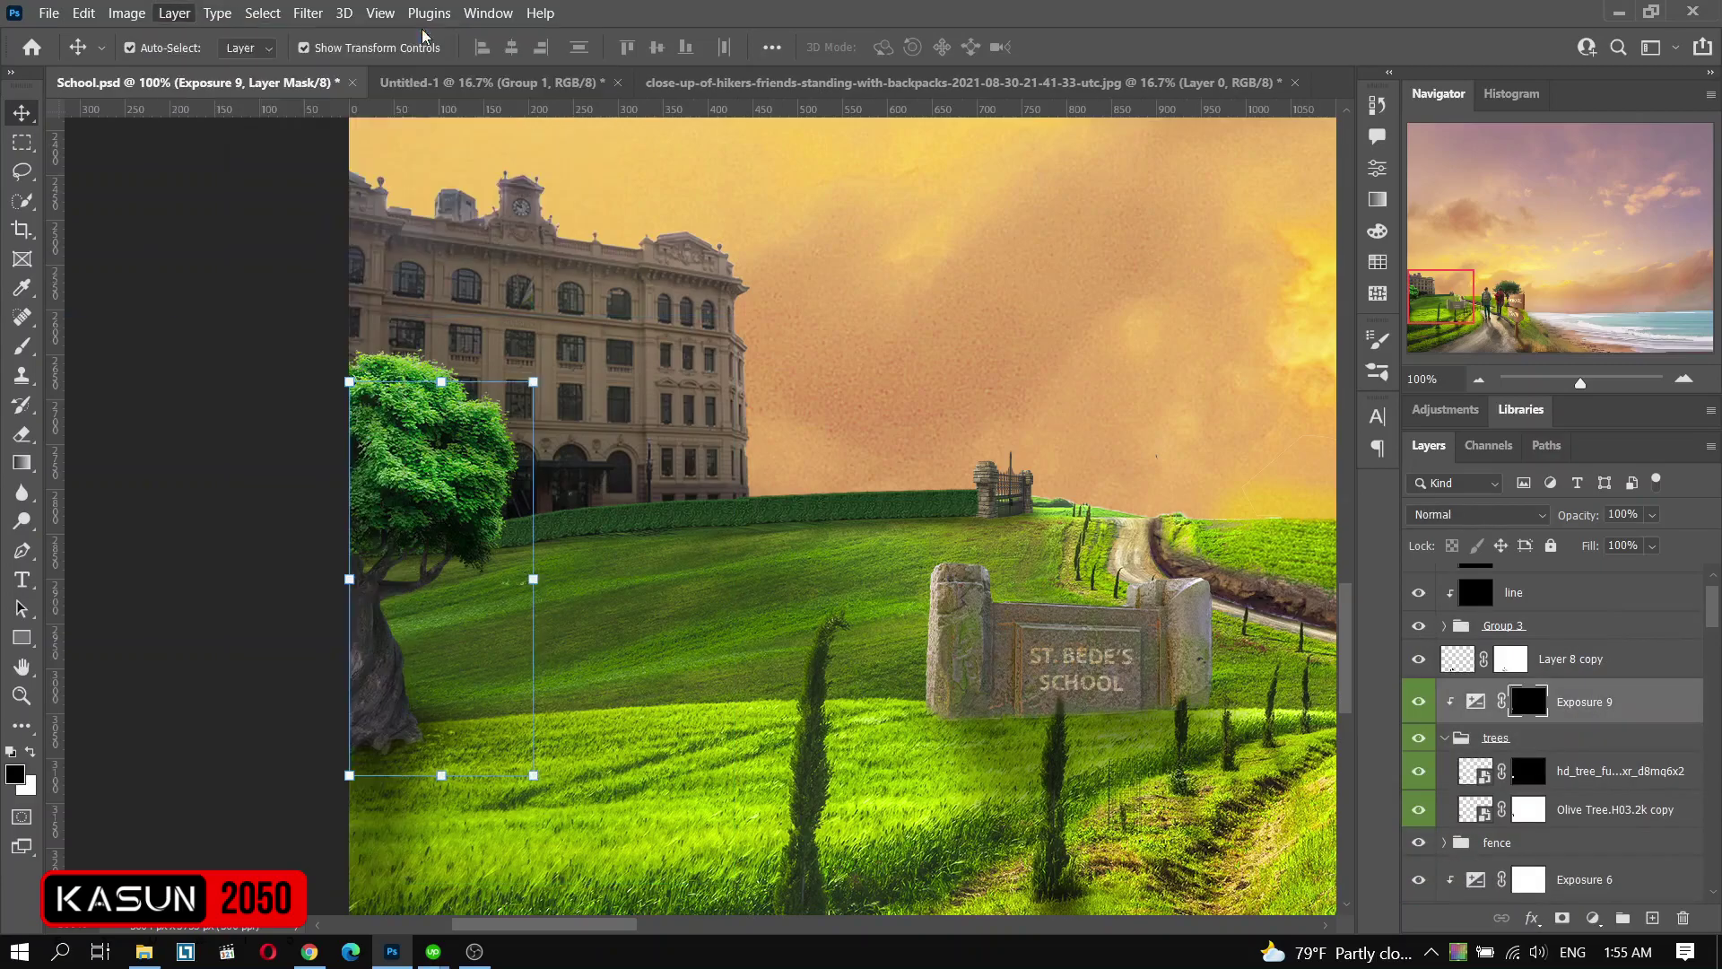
{"action": "key", "text": "ctrl+shift+n"}
{"action": "key", "text": "Return"}
{"action": "key", "text": "b"}
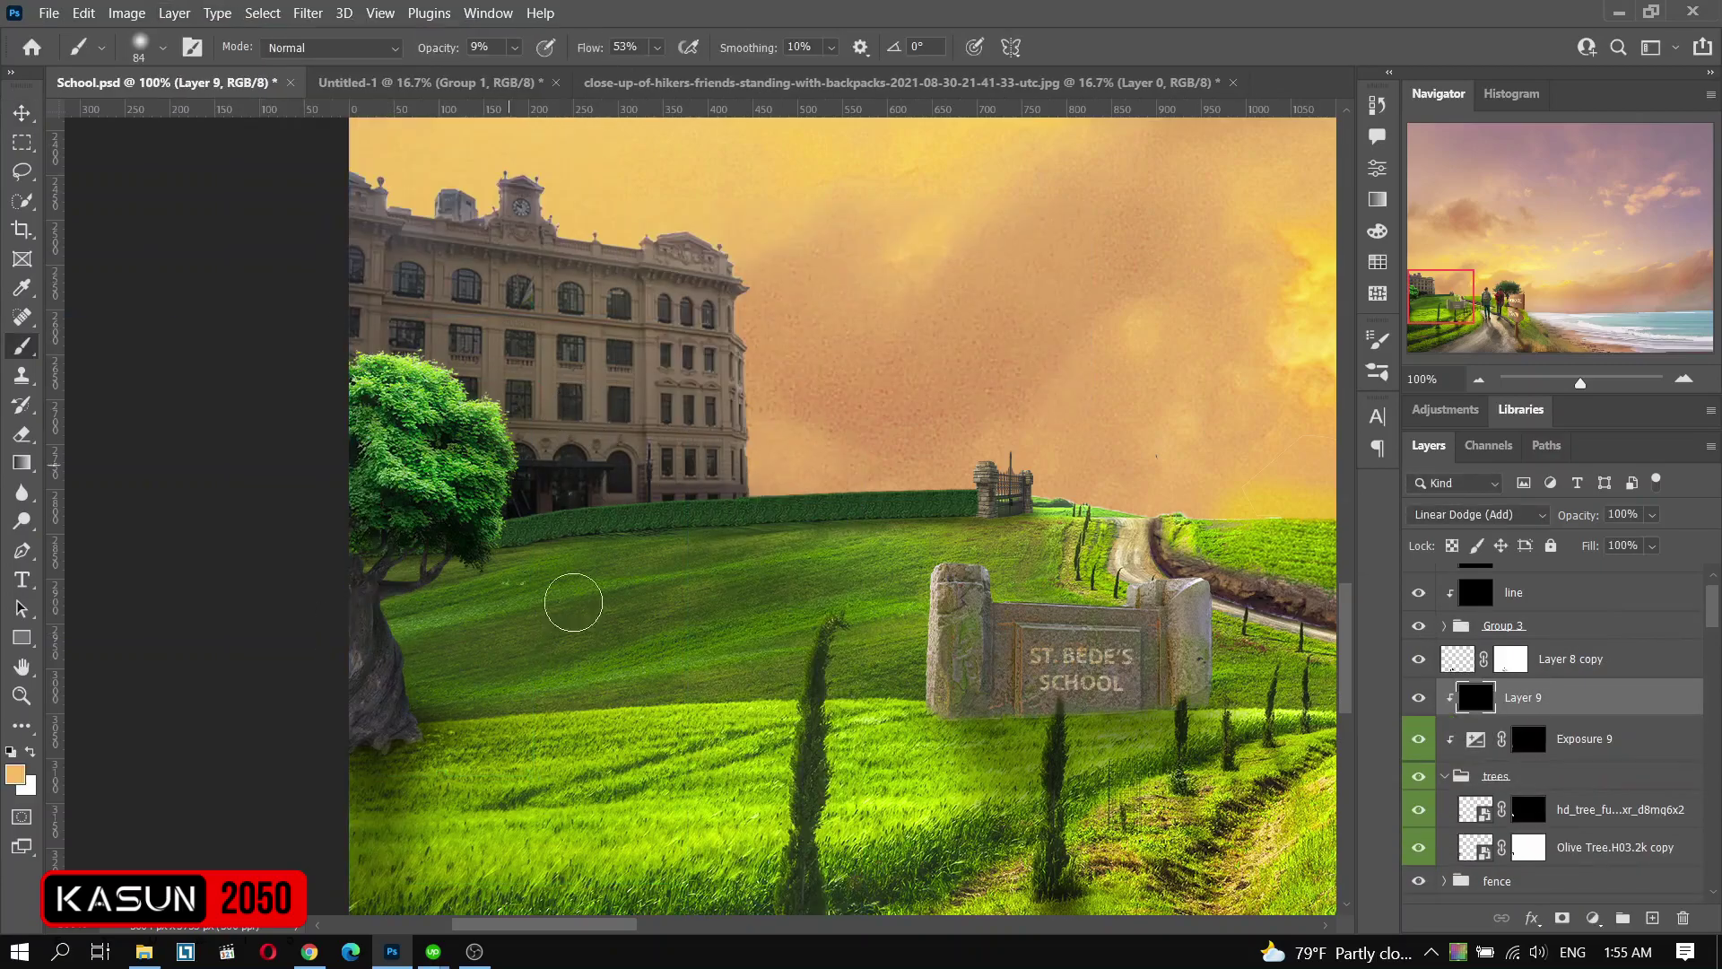
{"action": "scroll", "coordinate": [573, 602], "scroll_direction": "right", "scroll_amount": 10}
{"action": "scroll", "coordinate": [569, 500], "scroll_direction": "right", "scroll_amount": 8}
{"action": "key", "text": "v"}
- Create Layer 10 above Exposure 11 for painting orange highlights
{"action": "left_click", "coordinate": [569, 499], "text": "ctrl"}
{"action": "left_click", "coordinate": [174, 12]}
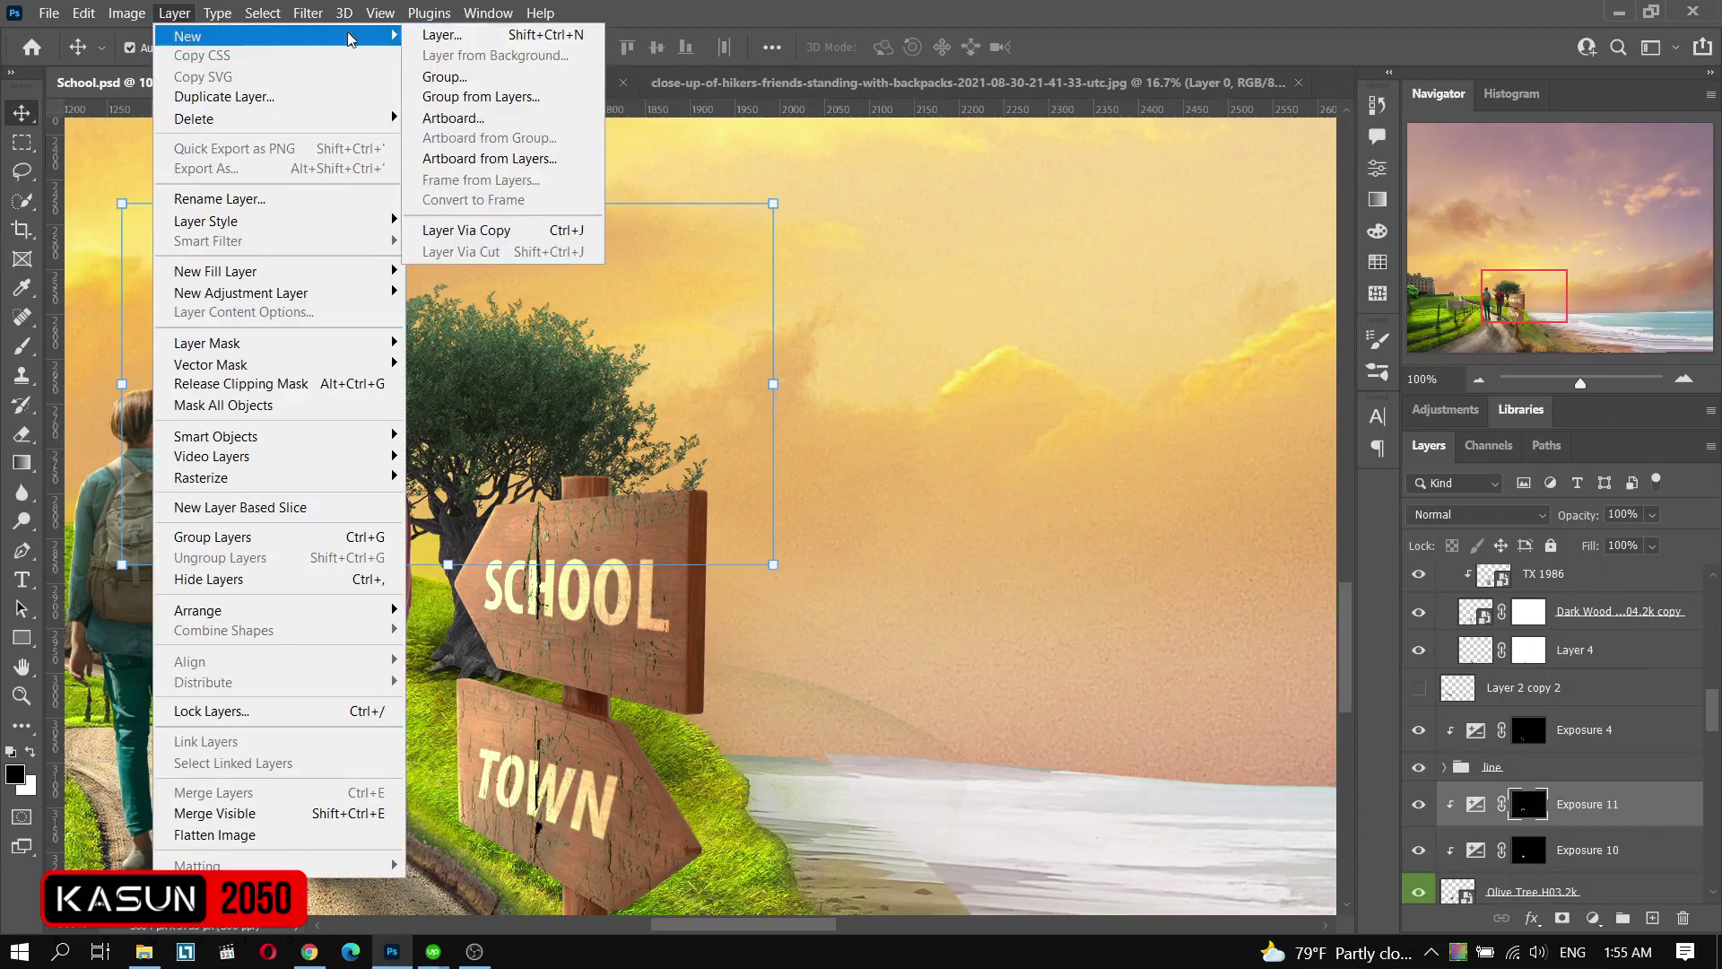
{"action": "left_click", "coordinate": [442, 35]}
{"action": "key", "text": "Return"}
{"action": "key", "text": "b"}
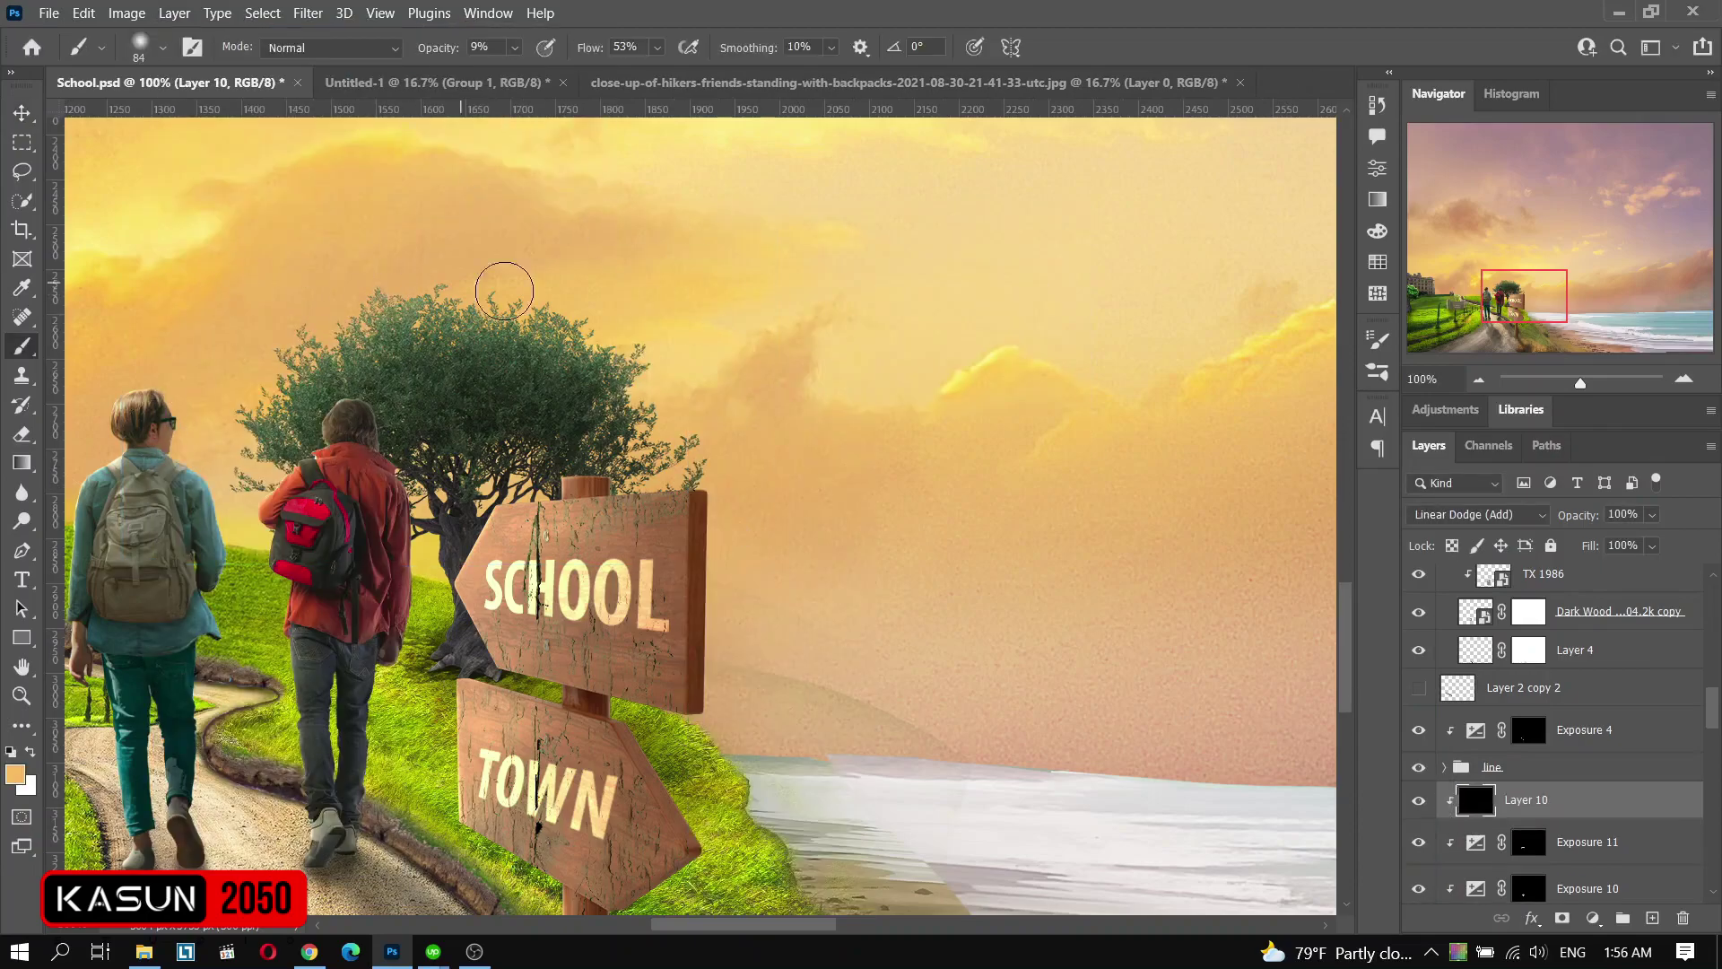
{"action": "scroll", "coordinate": [703, 300], "scroll_direction": "down", "scroll_amount": 3}
{"action": "scroll", "coordinate": [831, 515], "scroll_direction": "up", "scroll_amount": 5}
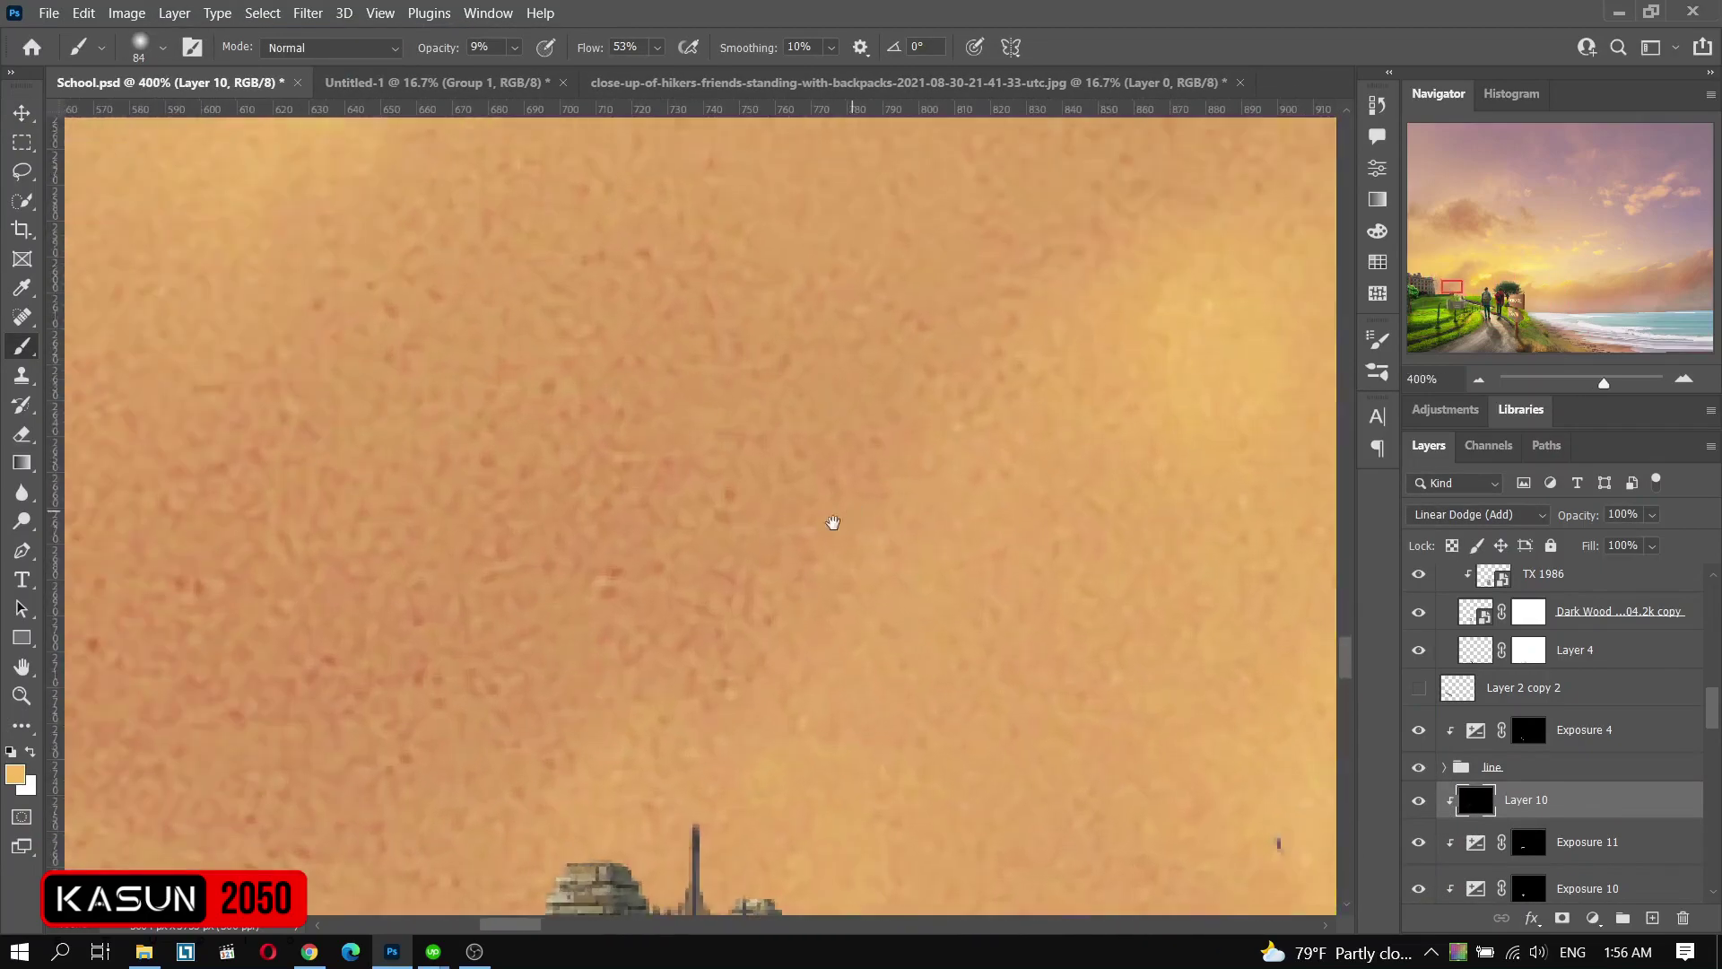
{"action": "key", "text": "v"}
{"action": "scroll", "coordinate": [1525, 696], "scroll_direction": "up", "scroll_amount": 3}
- Add a new exposure adjustment above the gate's Exposure 6, hidden behind a black mask
{"action": "left_click", "coordinate": [1525, 628]}
{"action": "key", "text": "ctrl+j"}
{"action": "key", "text": "ctrl+i"}
{"action": "key", "text": "b"}
{"action": "right_click", "coordinate": [627, 566]}
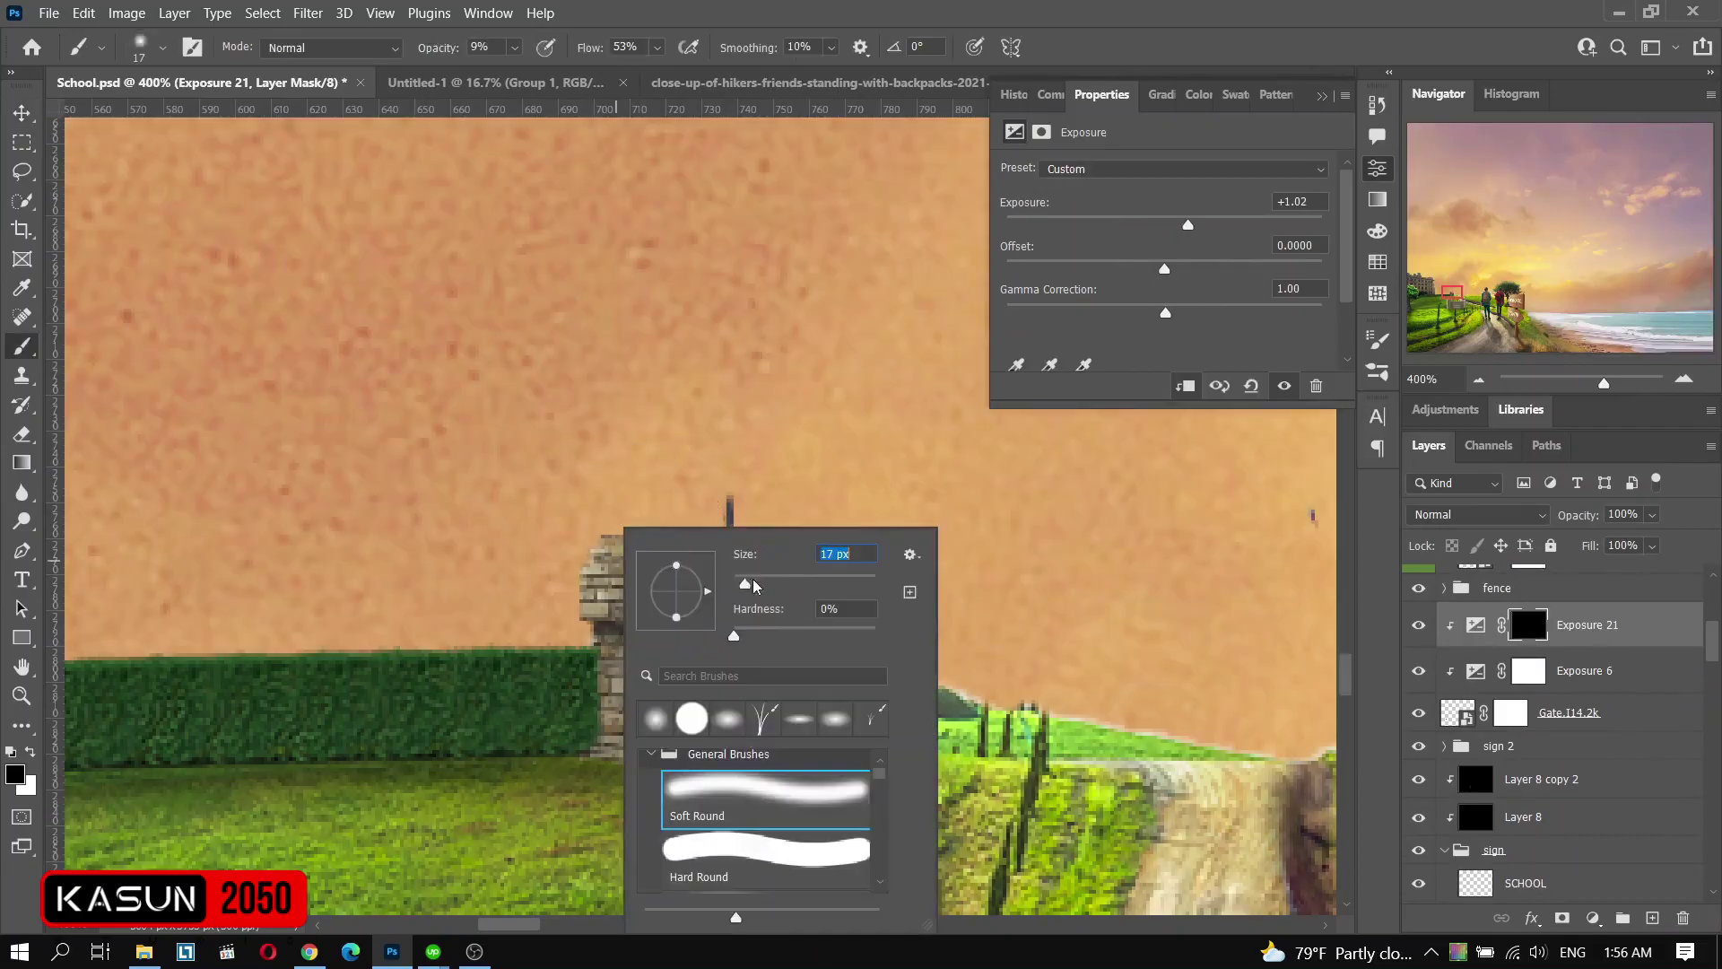
{"action": "key", "text": "Escape"}
{"action": "scroll", "coordinate": [714, 643], "scroll_direction": "left", "scroll_amount": 5}
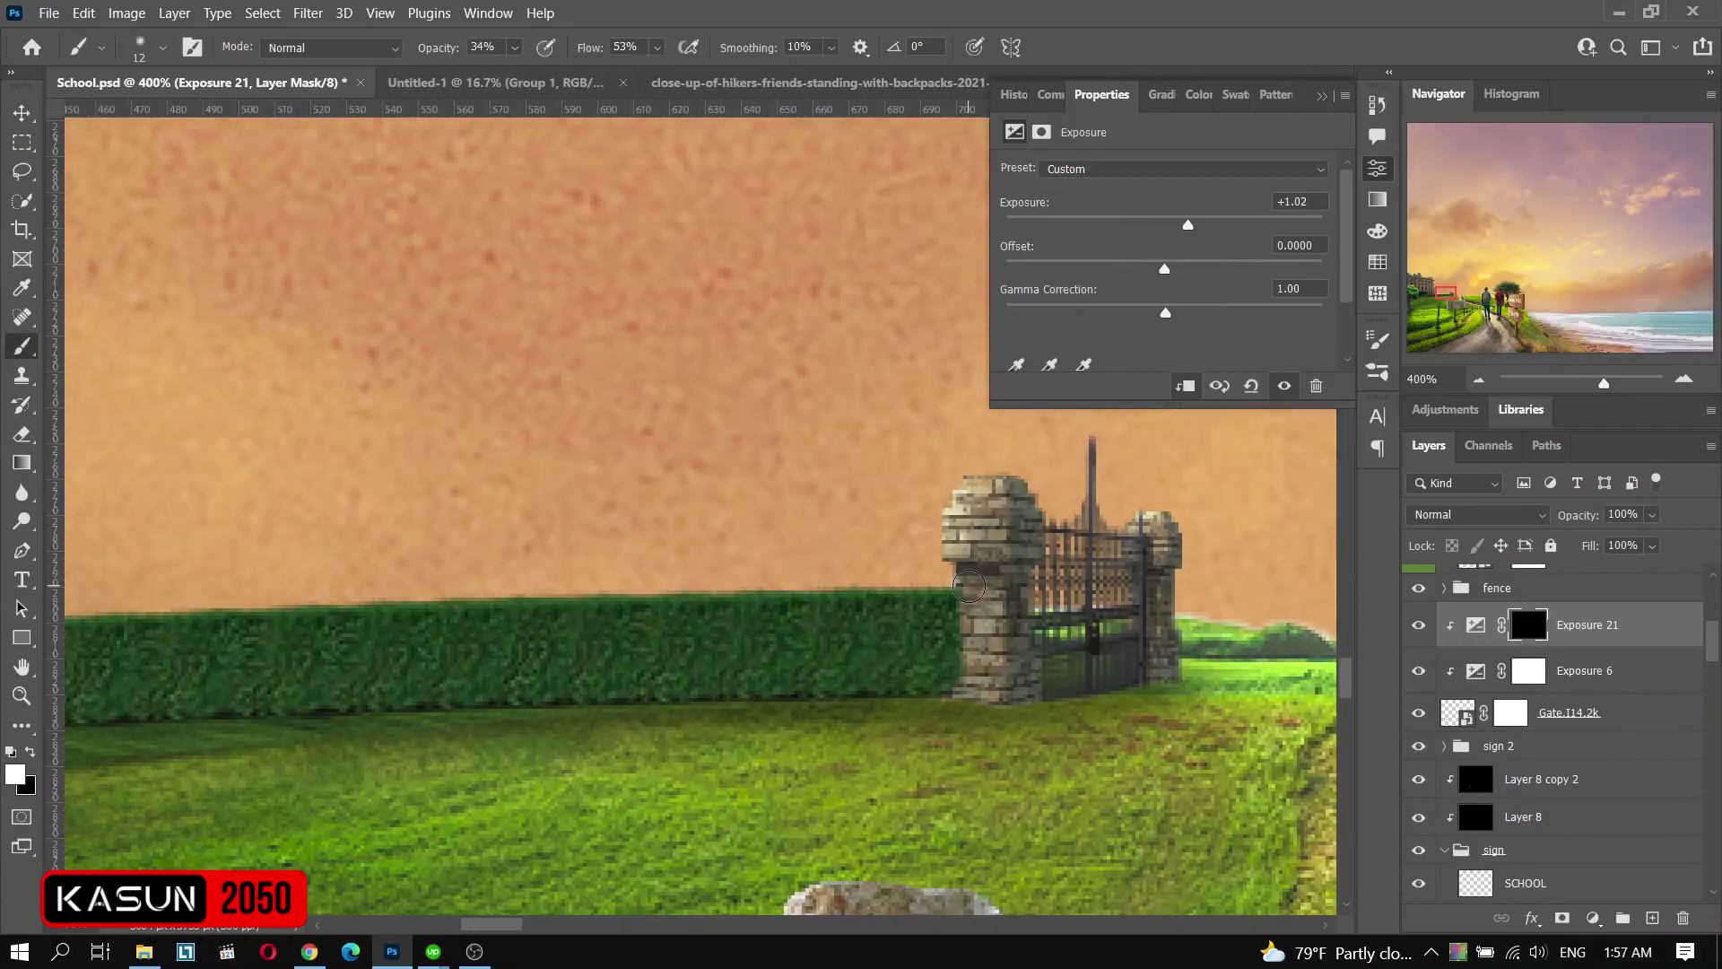
{"action": "key", "text": "v"}
- Create Layer 11 from the fence group for the hedge highlights
{"action": "left_click", "coordinate": [476, 682]}
{"action": "left_click", "coordinate": [1497, 663]}
{"action": "left_click", "coordinate": [174, 12]}
{"action": "key", "text": "shift+ctrl+n"}
{"action": "key", "text": "Return"}
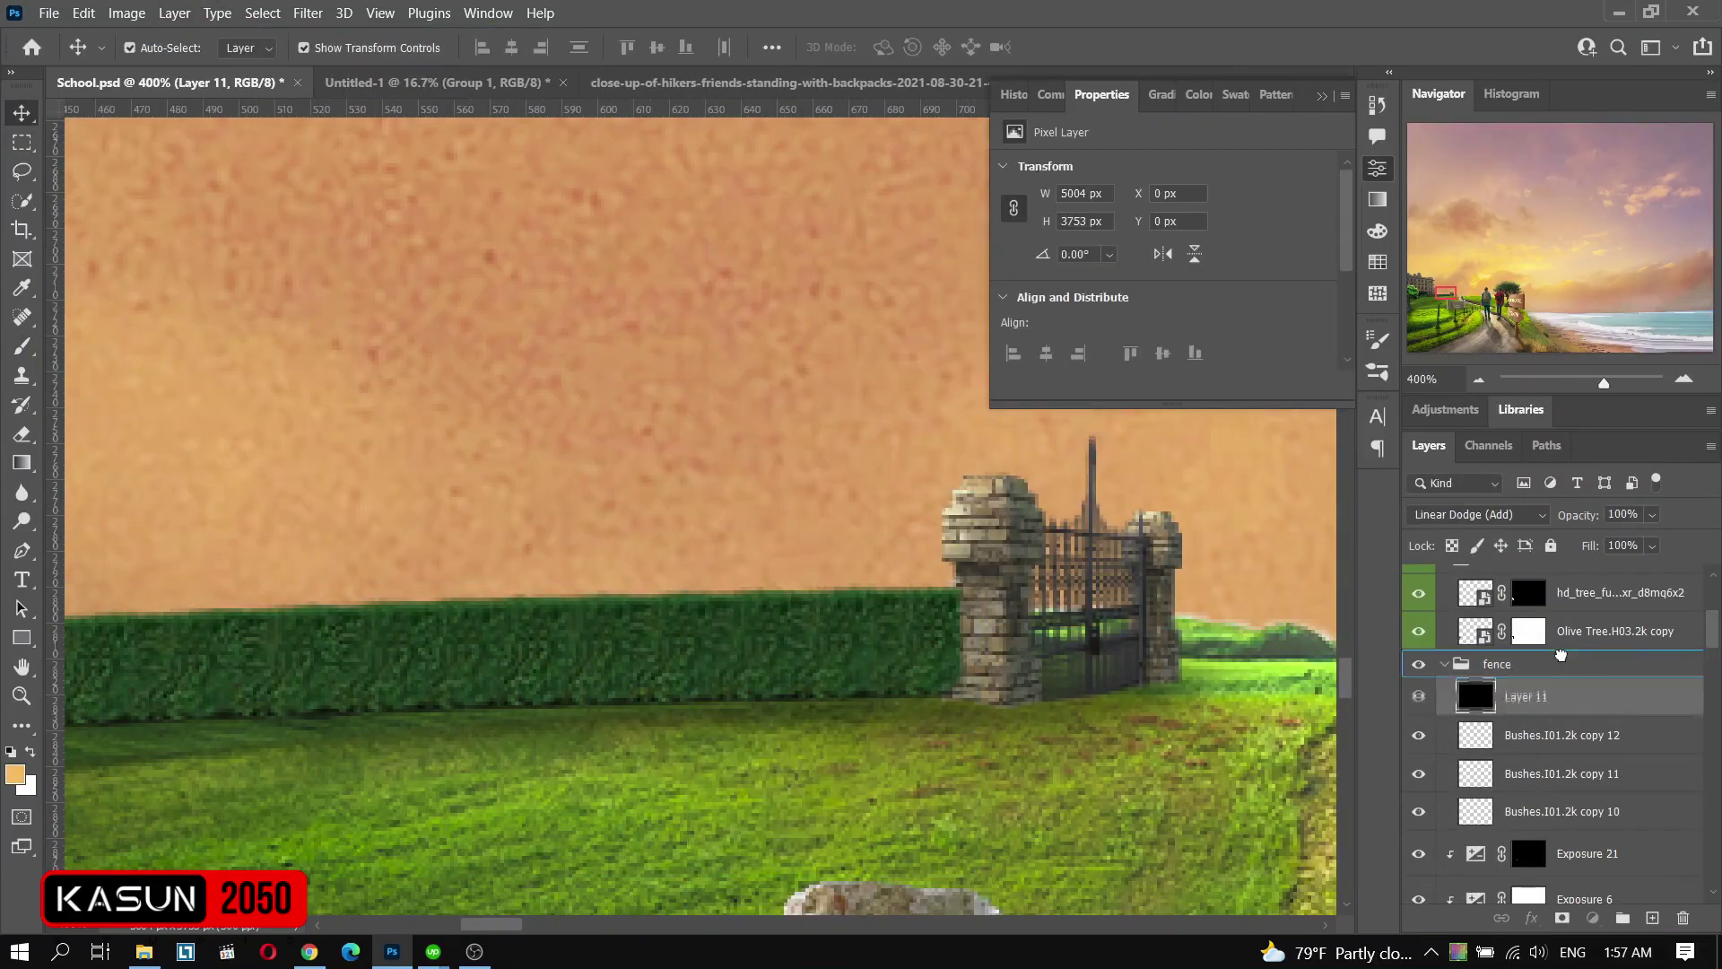
{"action": "key", "text": "ctrl+0"}
{"action": "left_click", "coordinate": [156, 675]}
{"action": "scroll", "coordinate": [569, 476], "scroll_direction": "up", "scroll_amount": 8}
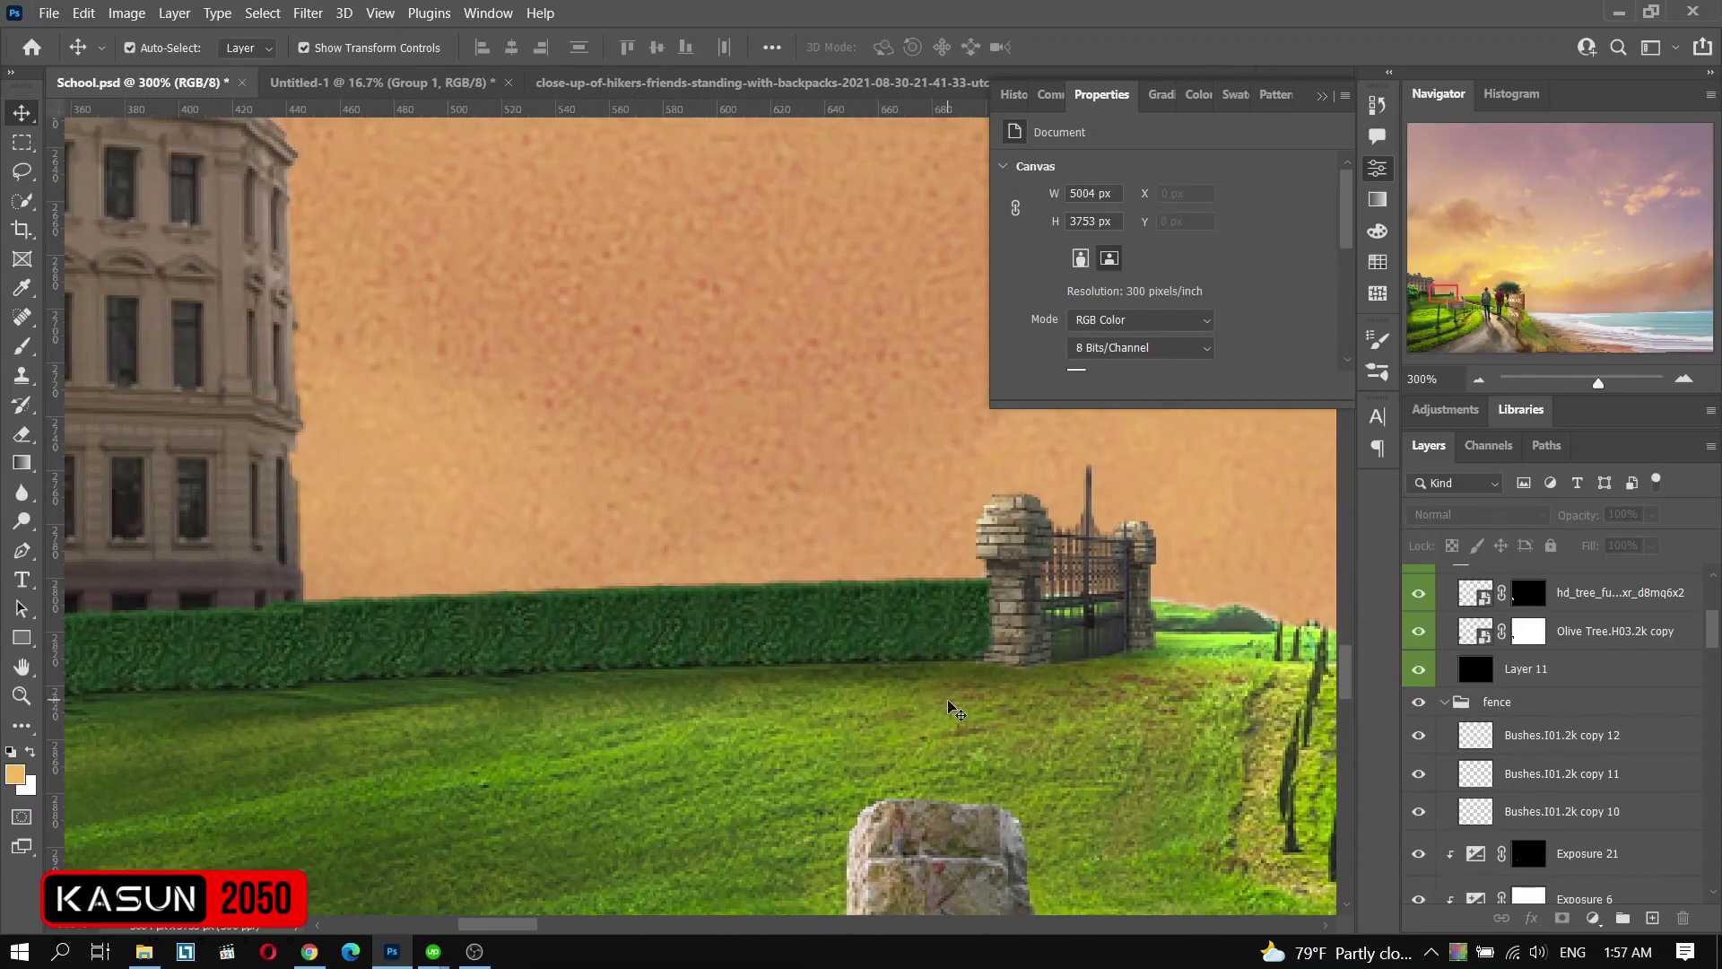
- Move Layer 11 into the fence group and clip it to the grouped bush layers
{"action": "left_click", "coordinate": [1524, 668]}
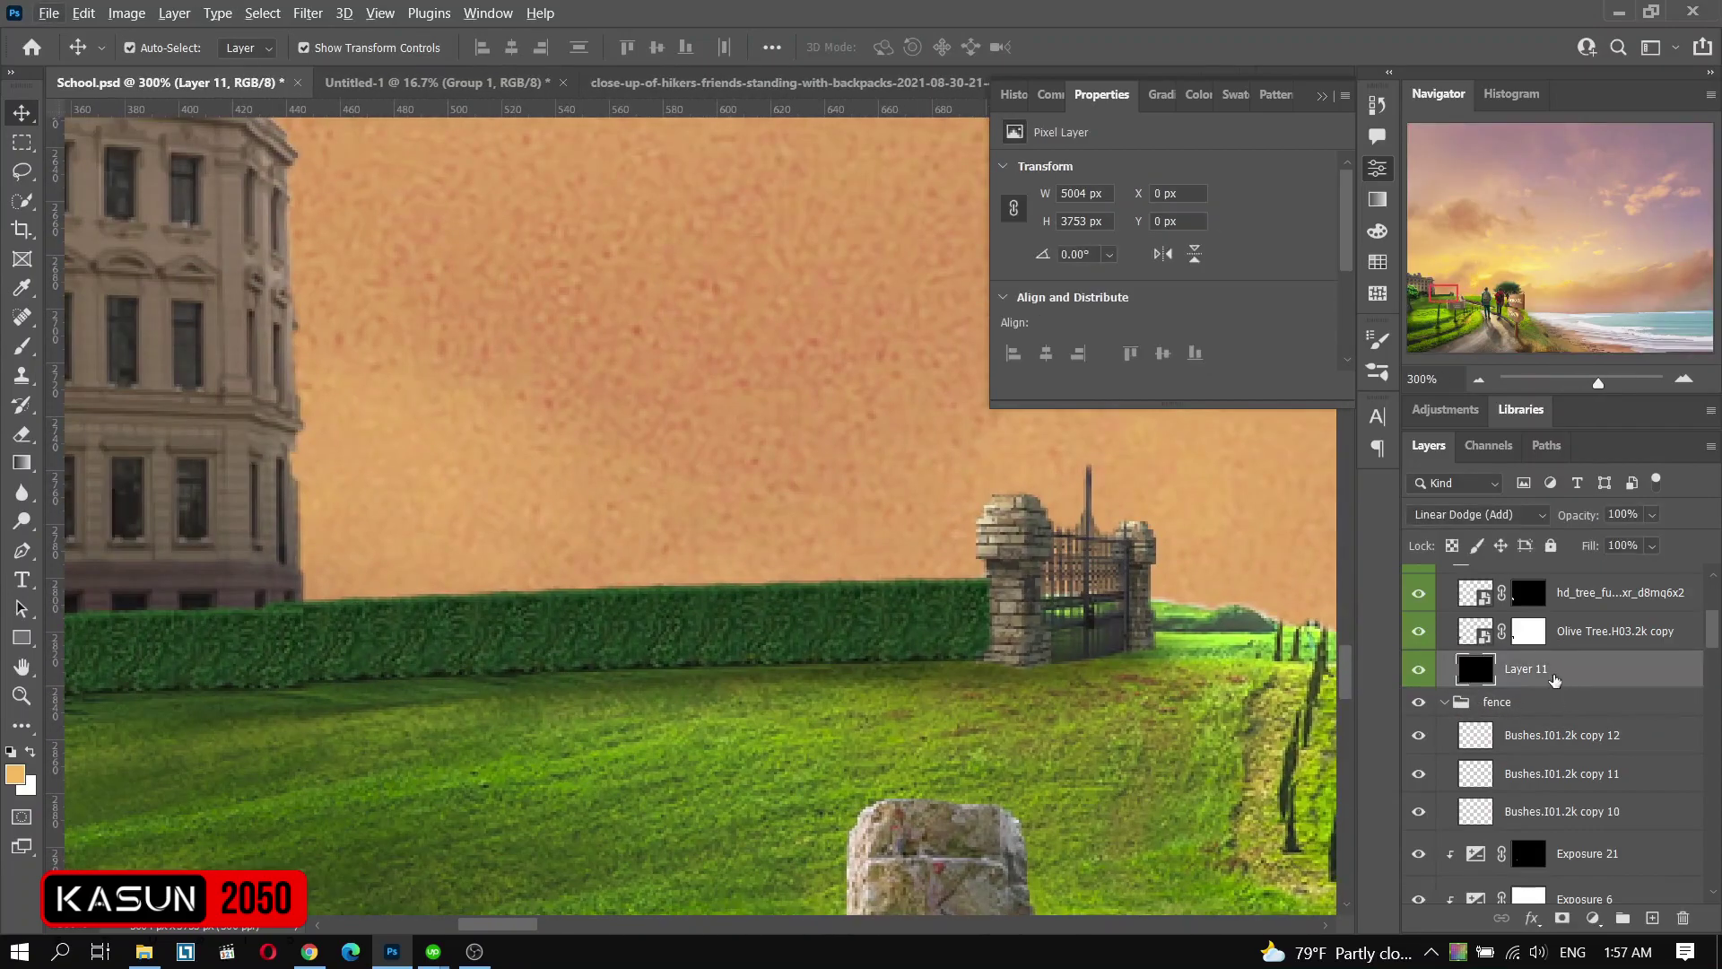
{"action": "left_click_drag", "start_coordinate": [1525, 668], "coordinate": [1525, 717]}
{"action": "left_click", "coordinate": [1625, 924]}
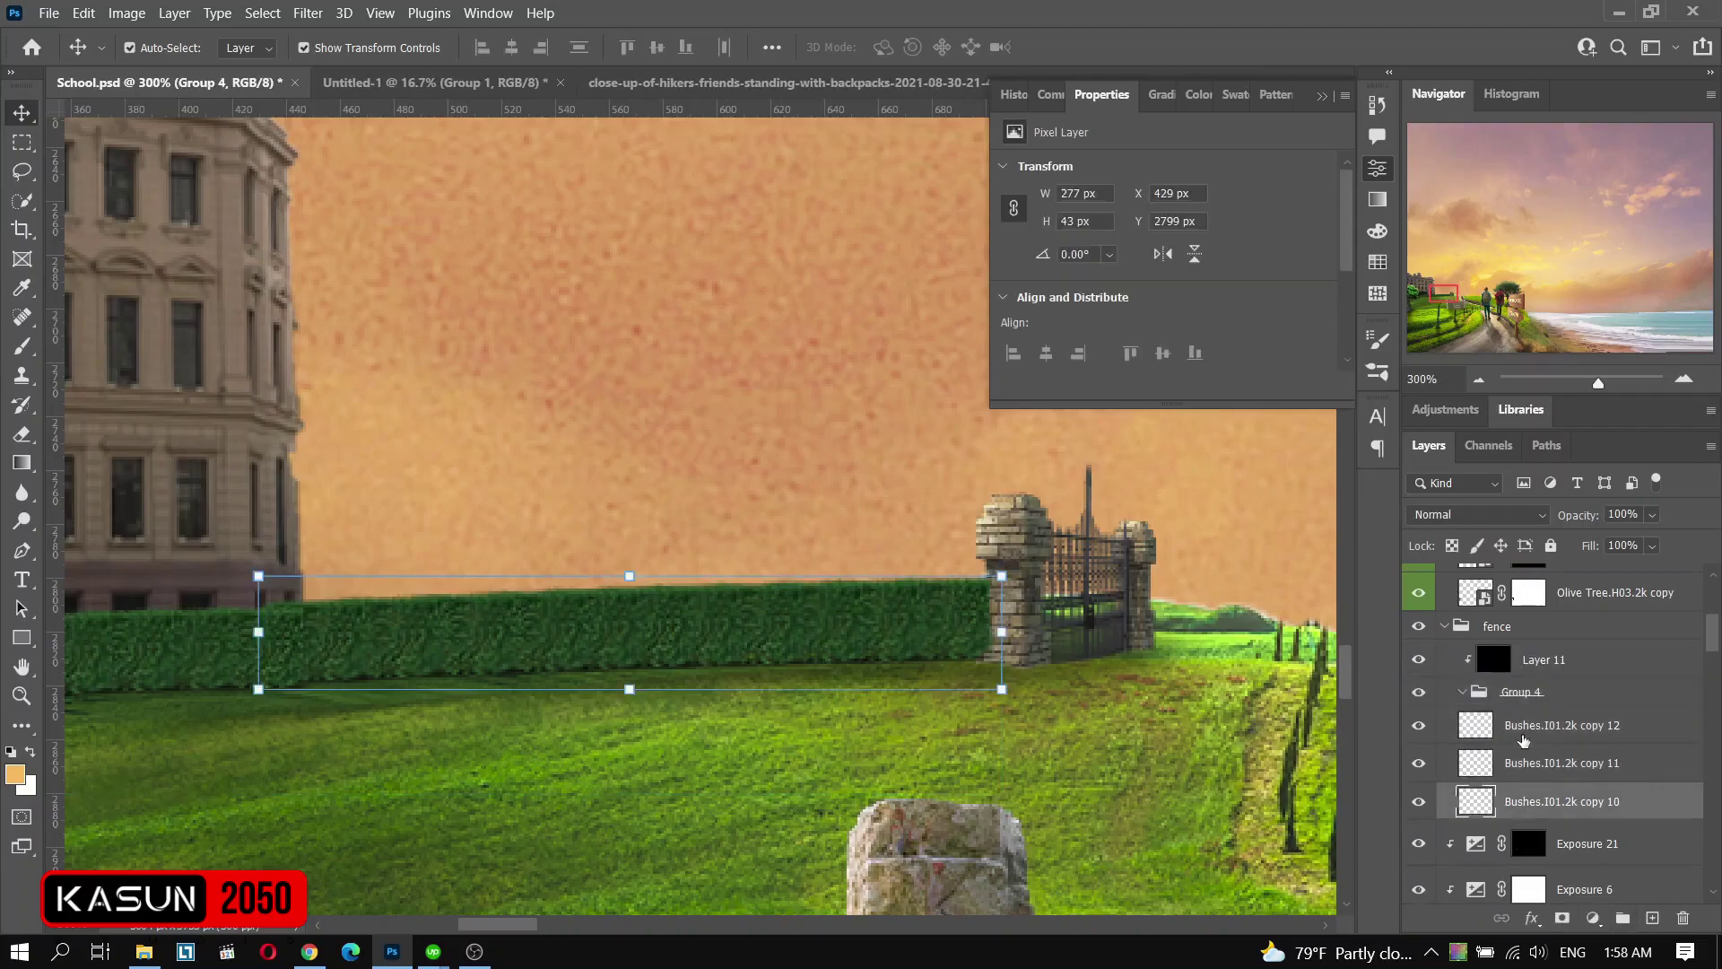
{"action": "key", "text": "ctrl+alt+g"}
{"action": "key", "text": "b"}
- Bring the hedge and stone pillar into view and mask the middle bush layer
{"action": "scroll", "coordinate": [880, 540], "scroll_direction": "up", "scroll_amount": 1}
{"action": "left_click_drag", "start_coordinate": [881, 540], "coordinate": [634, 545]}
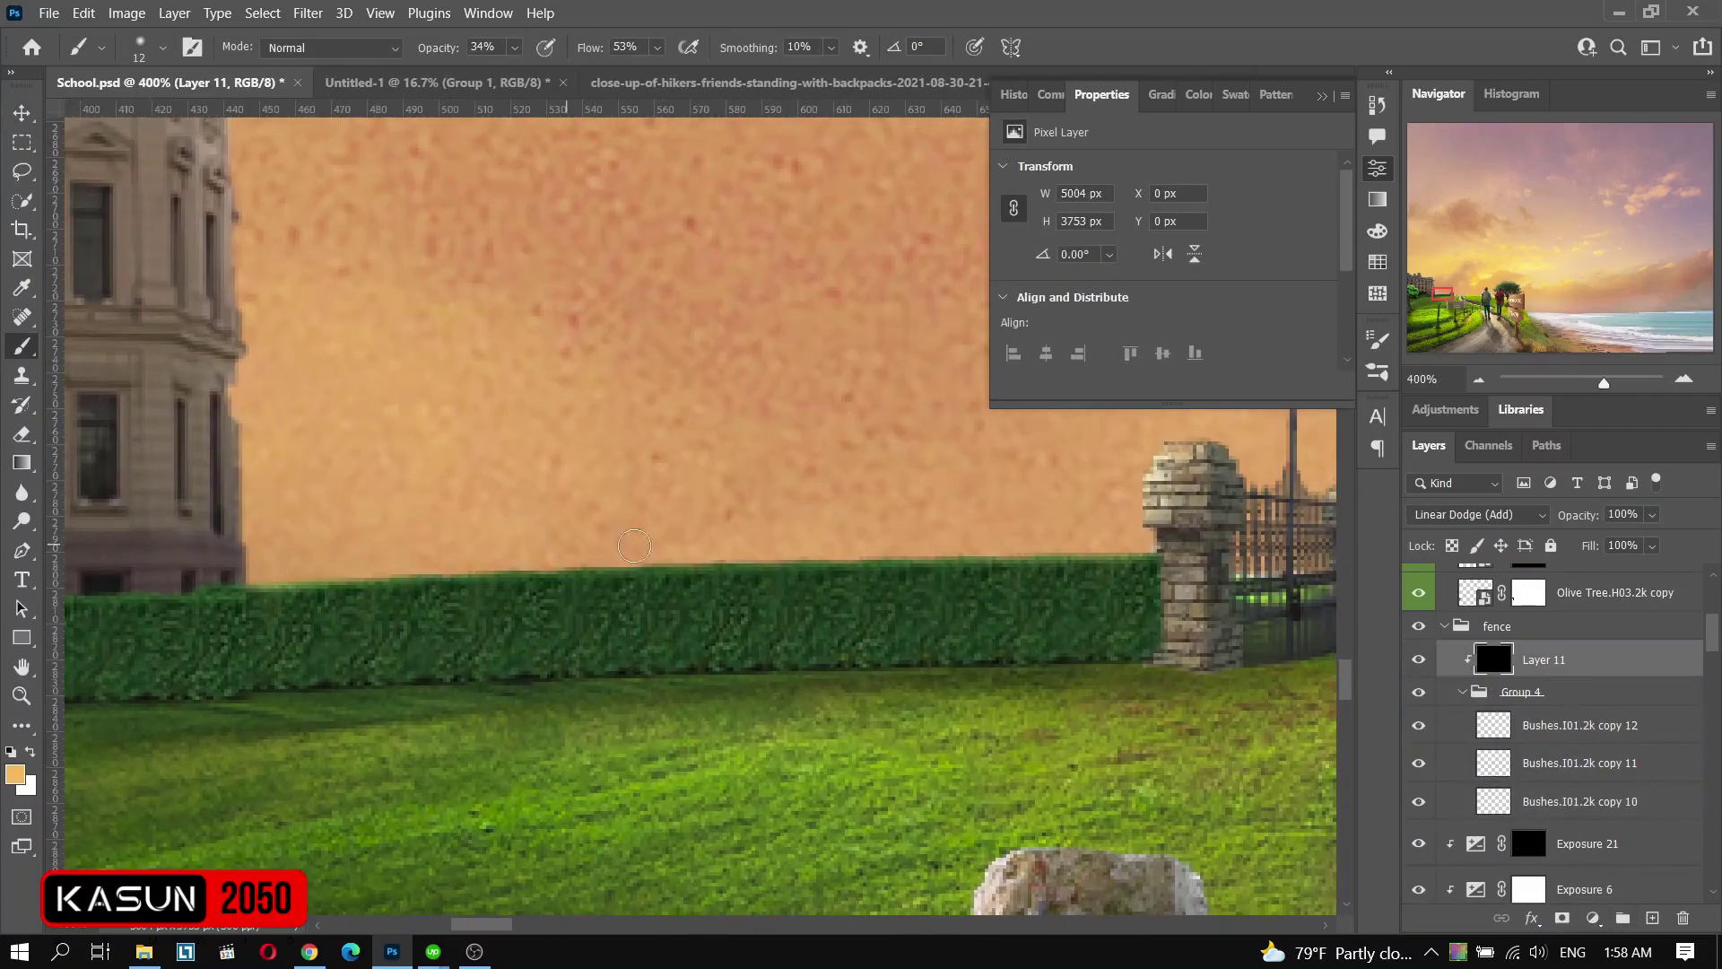
{"action": "left_click", "coordinate": [1579, 763]}
{"action": "left_click", "coordinate": [1561, 918]}
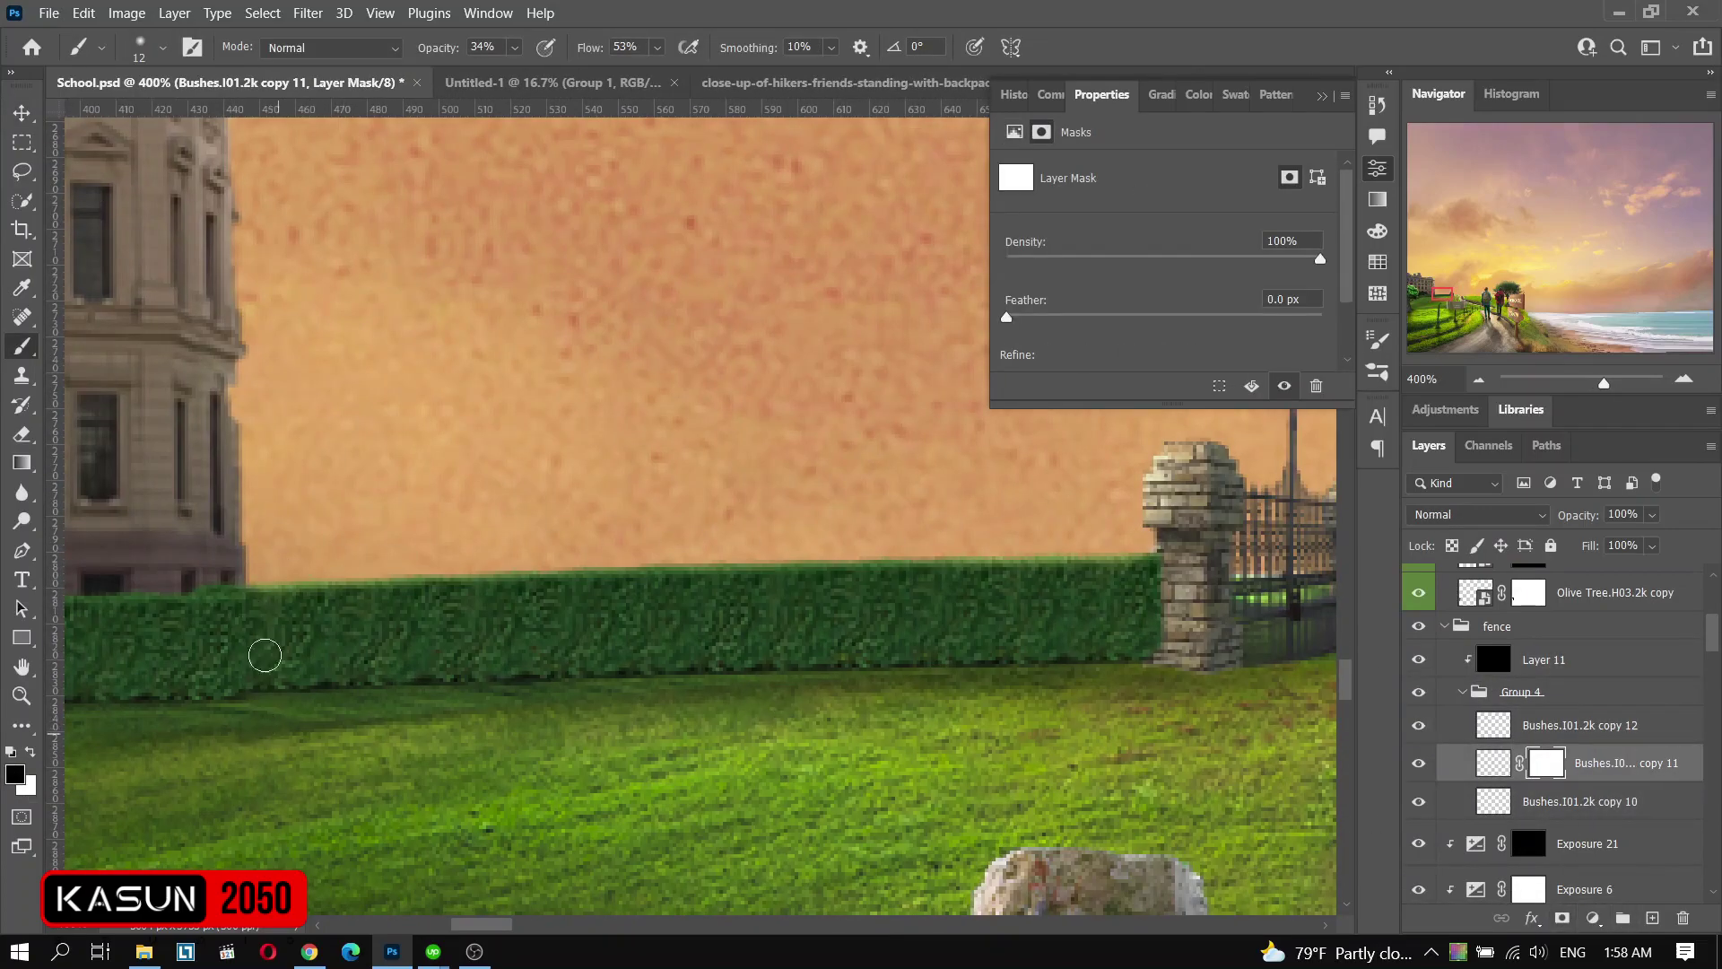
{"action": "scroll", "coordinate": [265, 656], "scroll_direction": "down", "scroll_amount": 1}
{"action": "scroll", "coordinate": [301, 662], "scroll_direction": "down", "scroll_amount": 1}
{"action": "scroll", "coordinate": [247, 709], "scroll_direction": "down", "scroll_amount": 1}
{"action": "scroll", "coordinate": [247, 709], "scroll_direction": "down", "scroll_amount": 1}
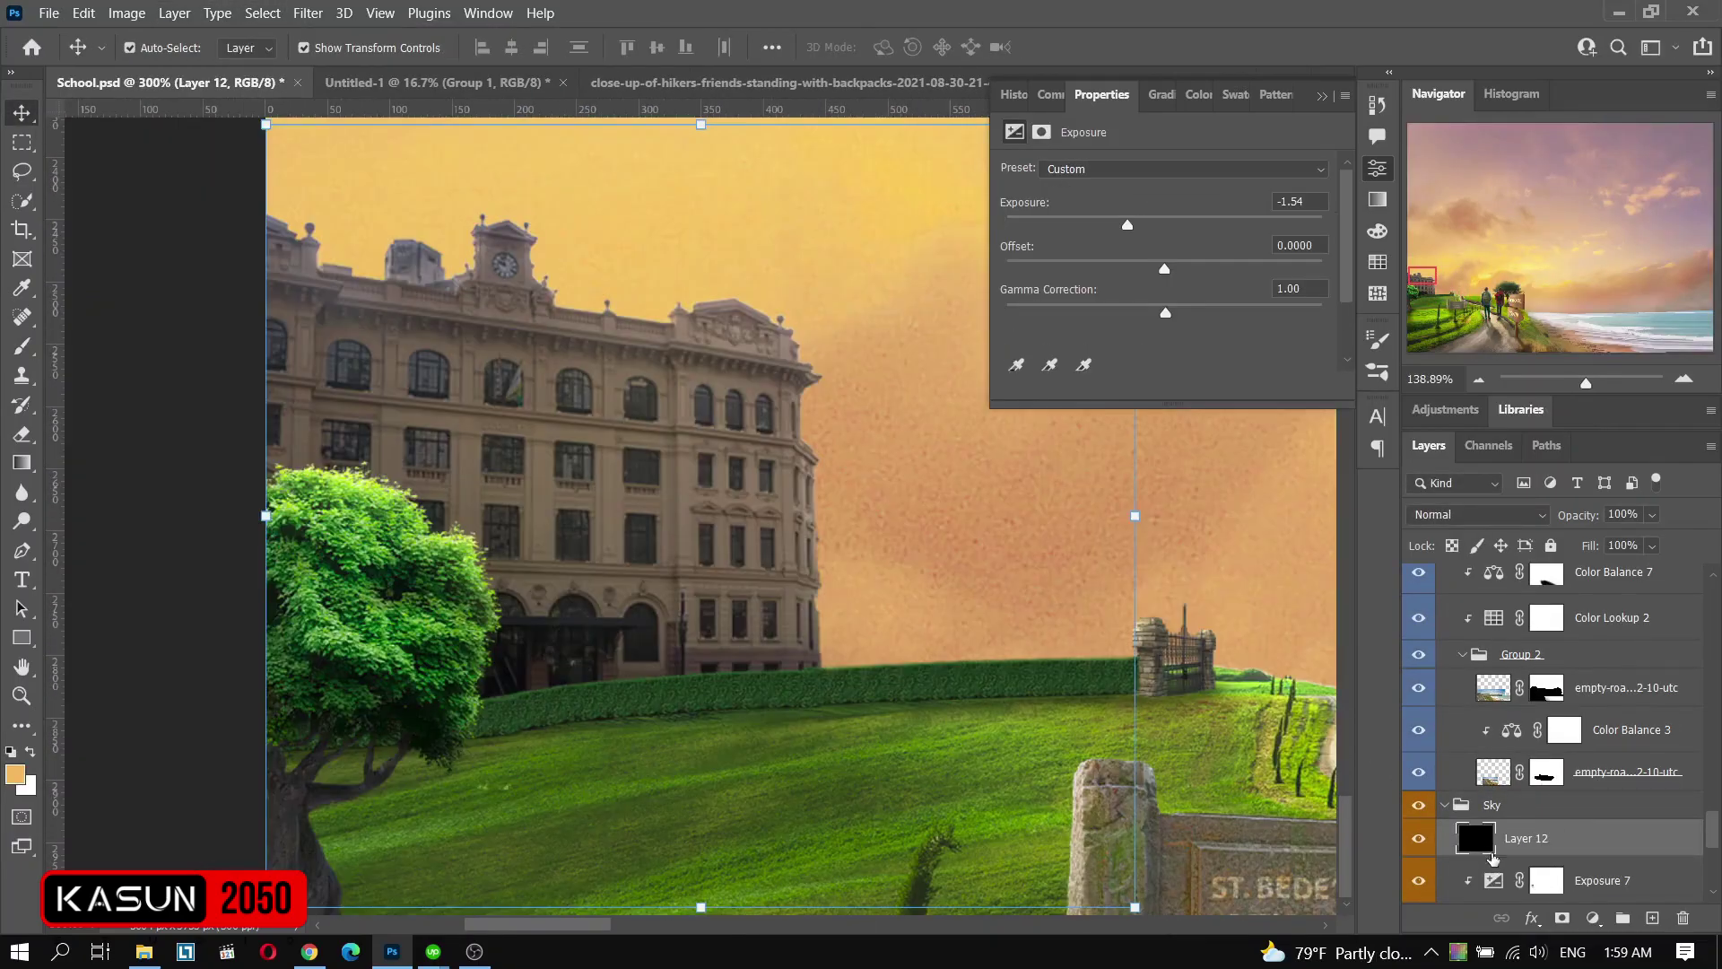
- Clip Layer 12 in the Sky group to the layer below it
{"action": "left_click", "coordinate": [1493, 858], "text": "alt"}
{"action": "key", "text": "shift+alt+a"}
{"action": "scroll", "coordinate": [392, 488], "scroll_direction": "up", "scroll_amount": 1}
{"action": "key", "text": "b"}
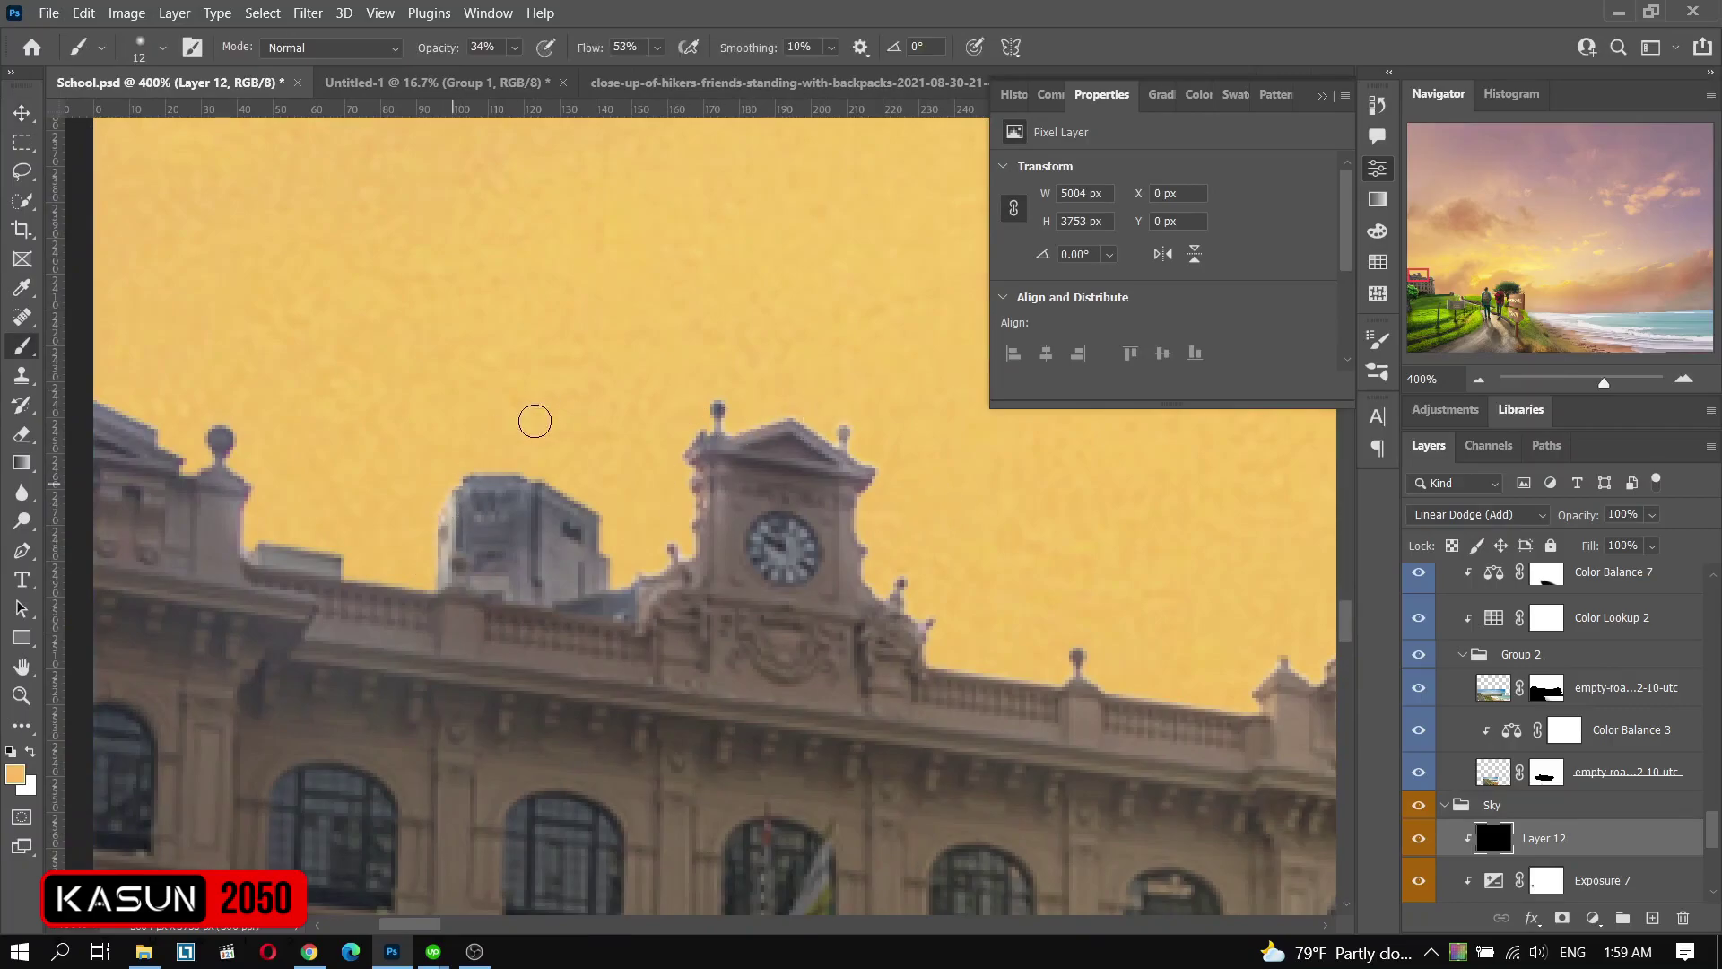
{"action": "scroll", "coordinate": [592, 507], "scroll_direction": "down", "scroll_amount": 4}
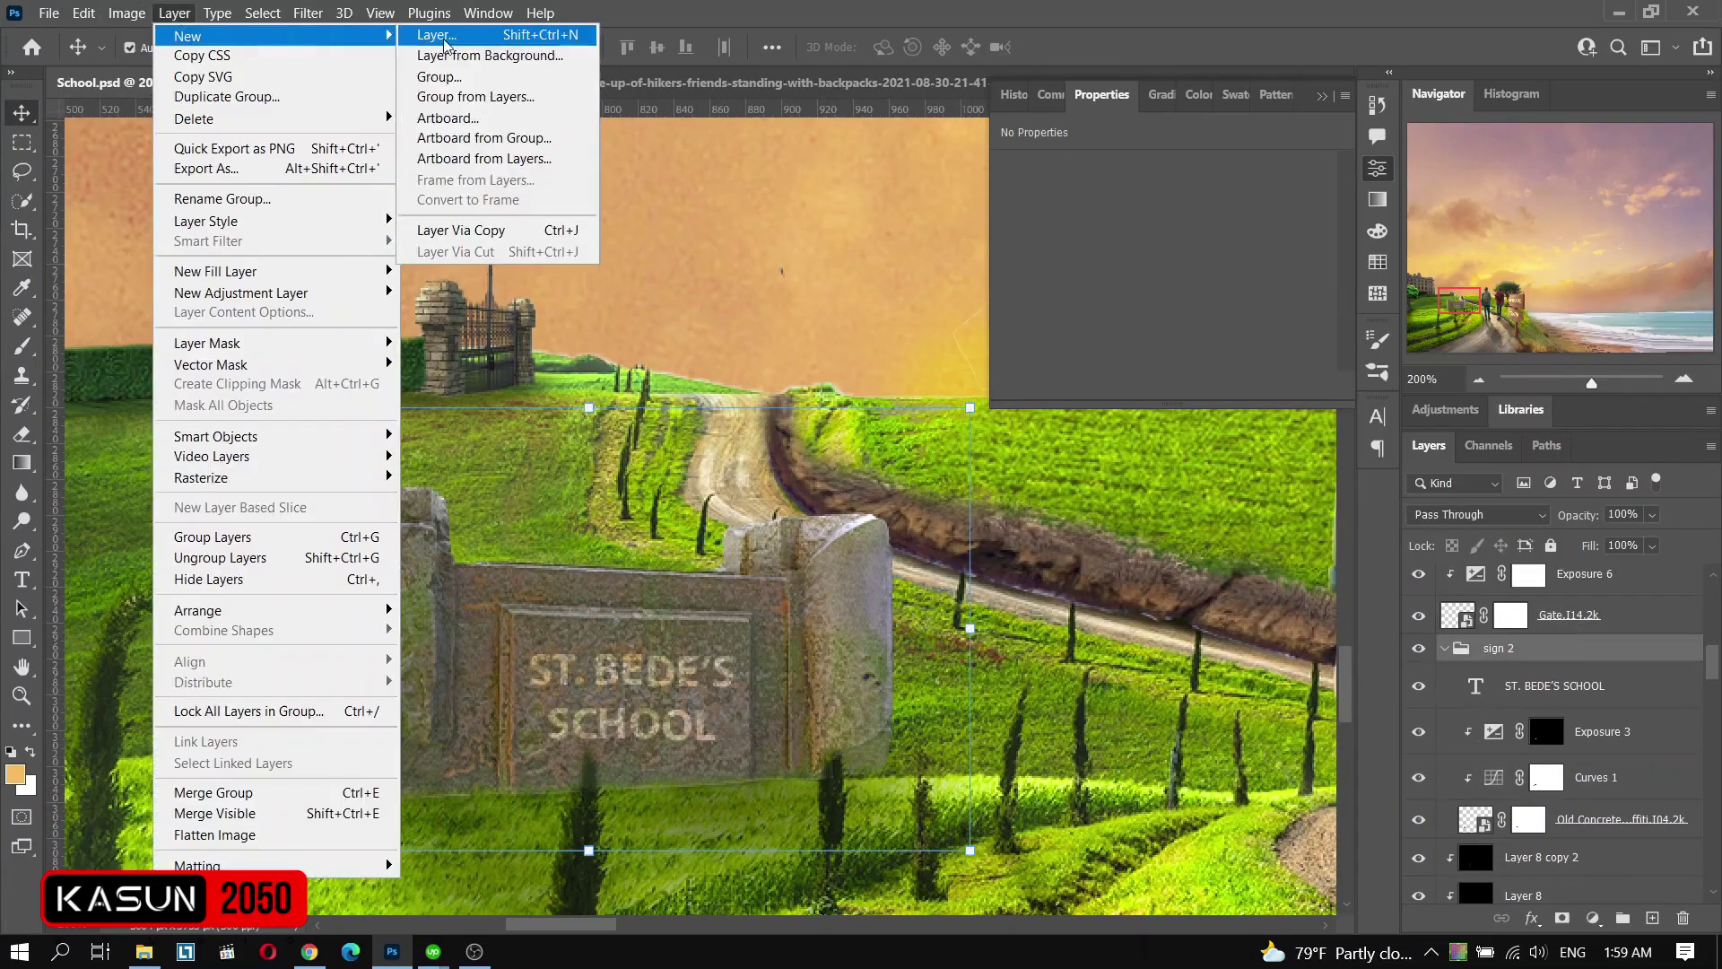
- Create Layer 13 and set the brush to 18 pixels
{"action": "left_click", "coordinate": [444, 36]}
{"action": "key", "text": "Return"}
{"action": "key", "text": "b"}
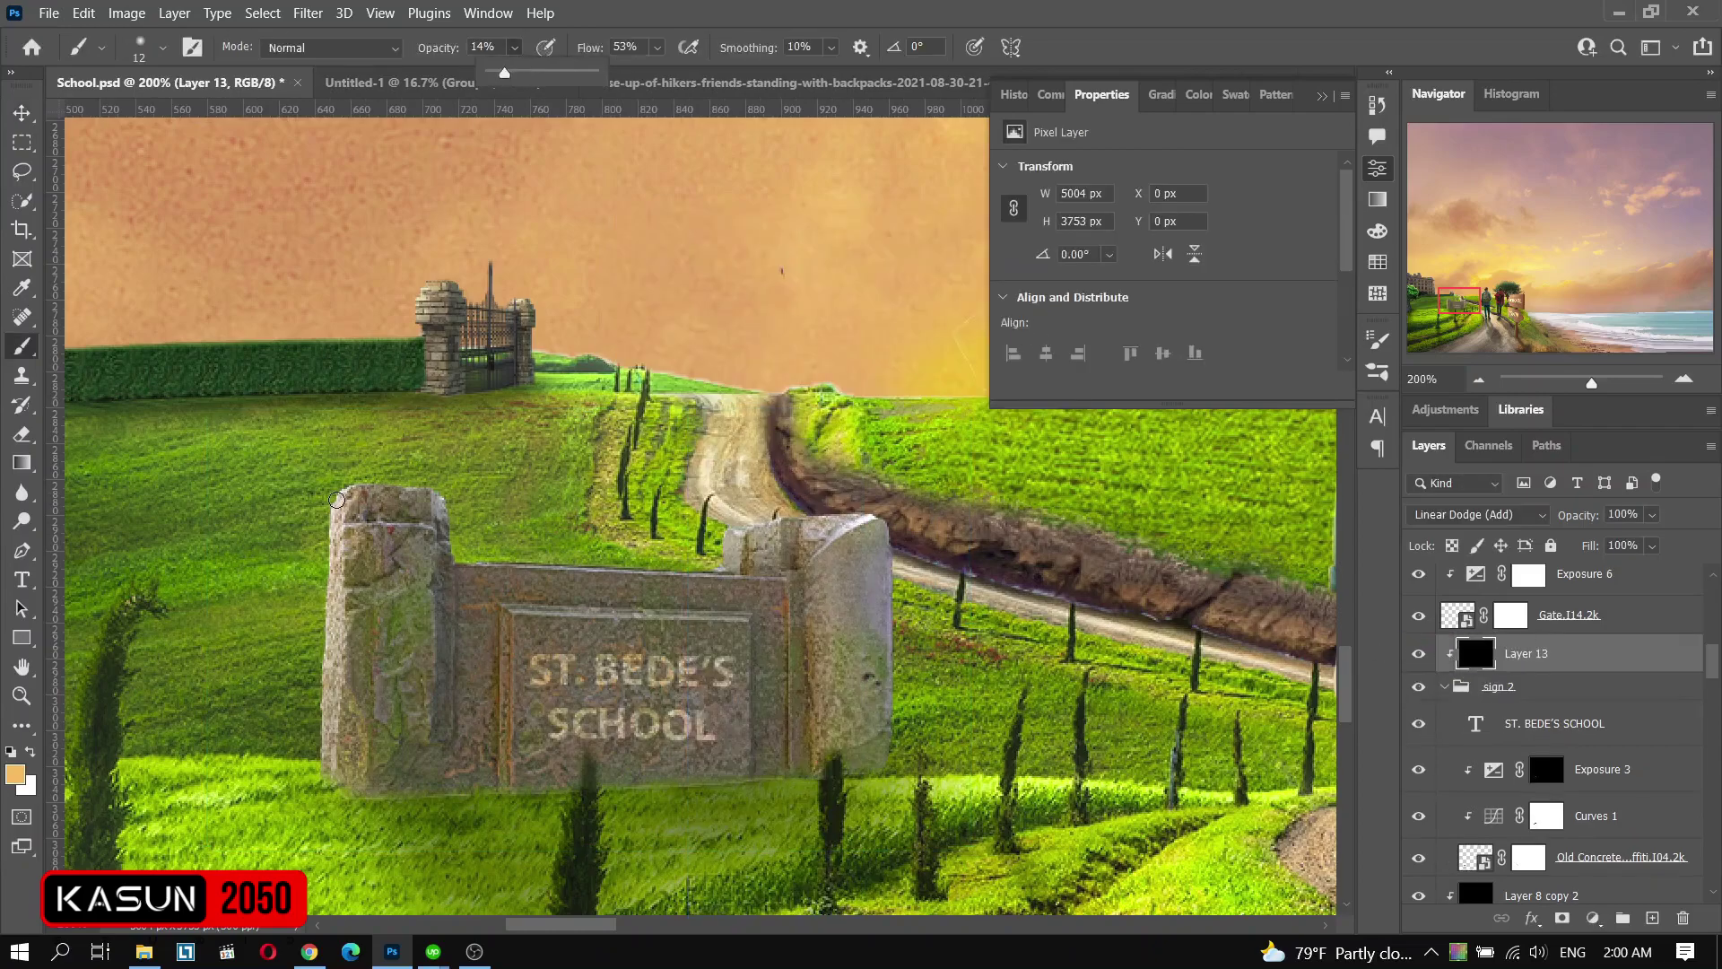
{"action": "key", "text": "bracketleft"}
{"action": "key", "text": "bracketleft"}
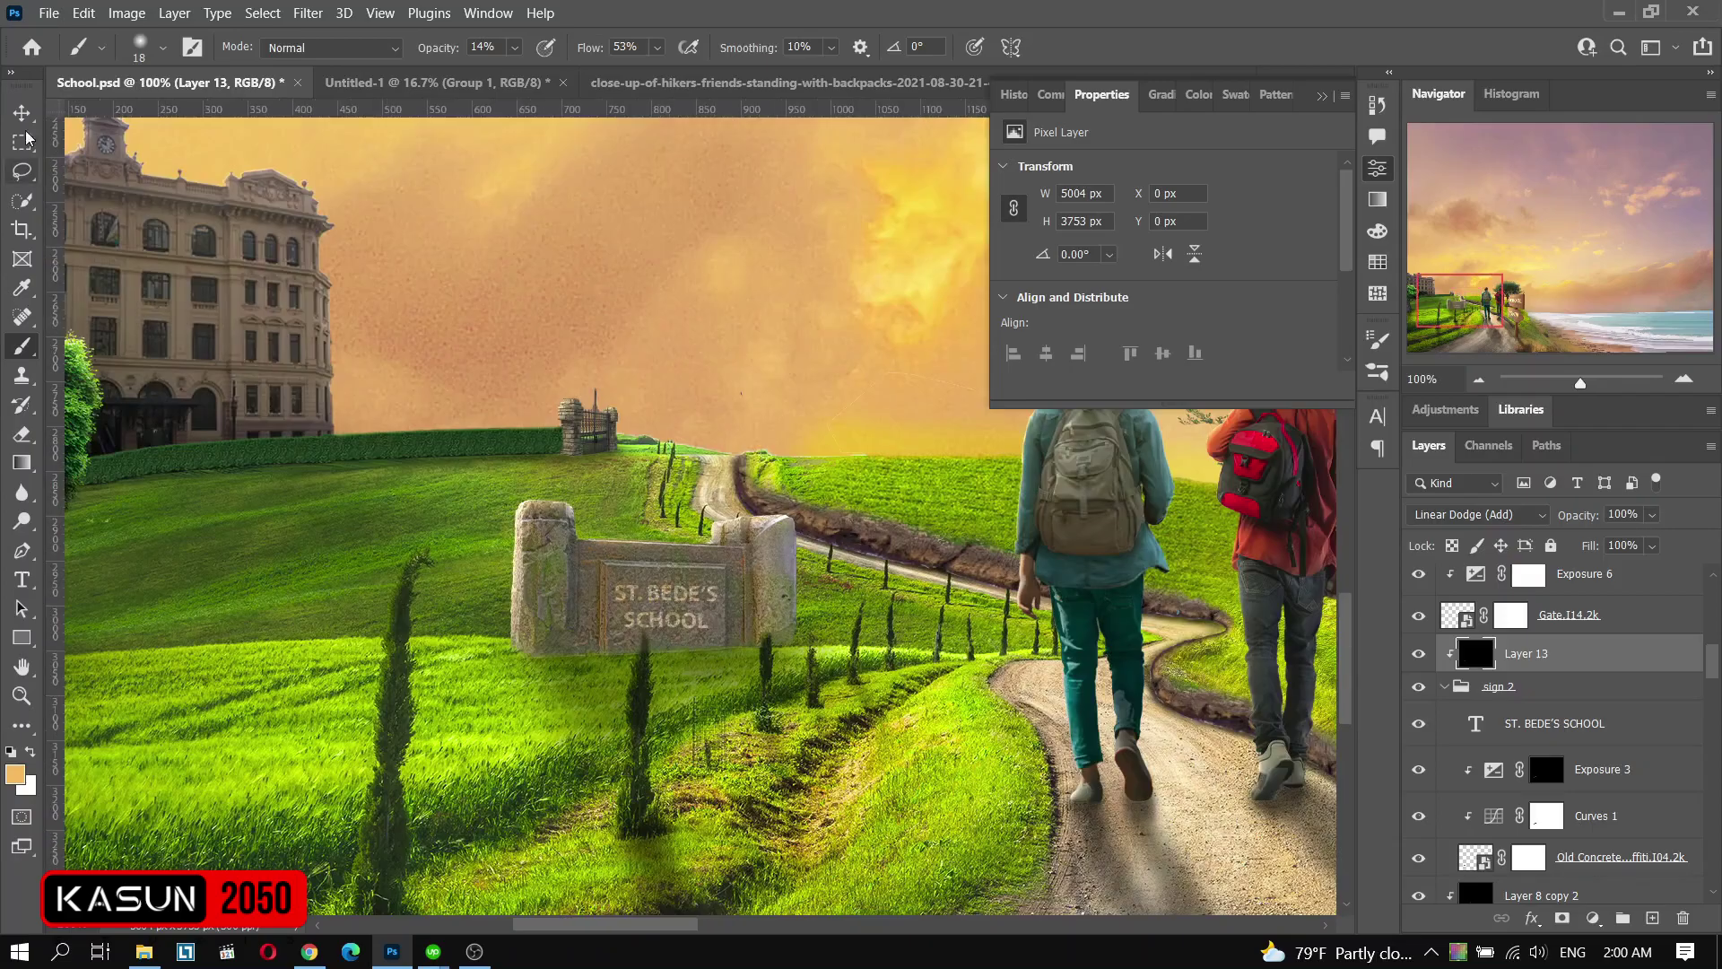
- Add a Color Balance layer with Yellow/Blue at -19
{"action": "left_click", "coordinate": [1593, 919]}
{"action": "left_click", "coordinate": [1480, 711]}
{"action": "left_click_drag", "start_coordinate": [1135, 294], "coordinate": [1111, 293]}
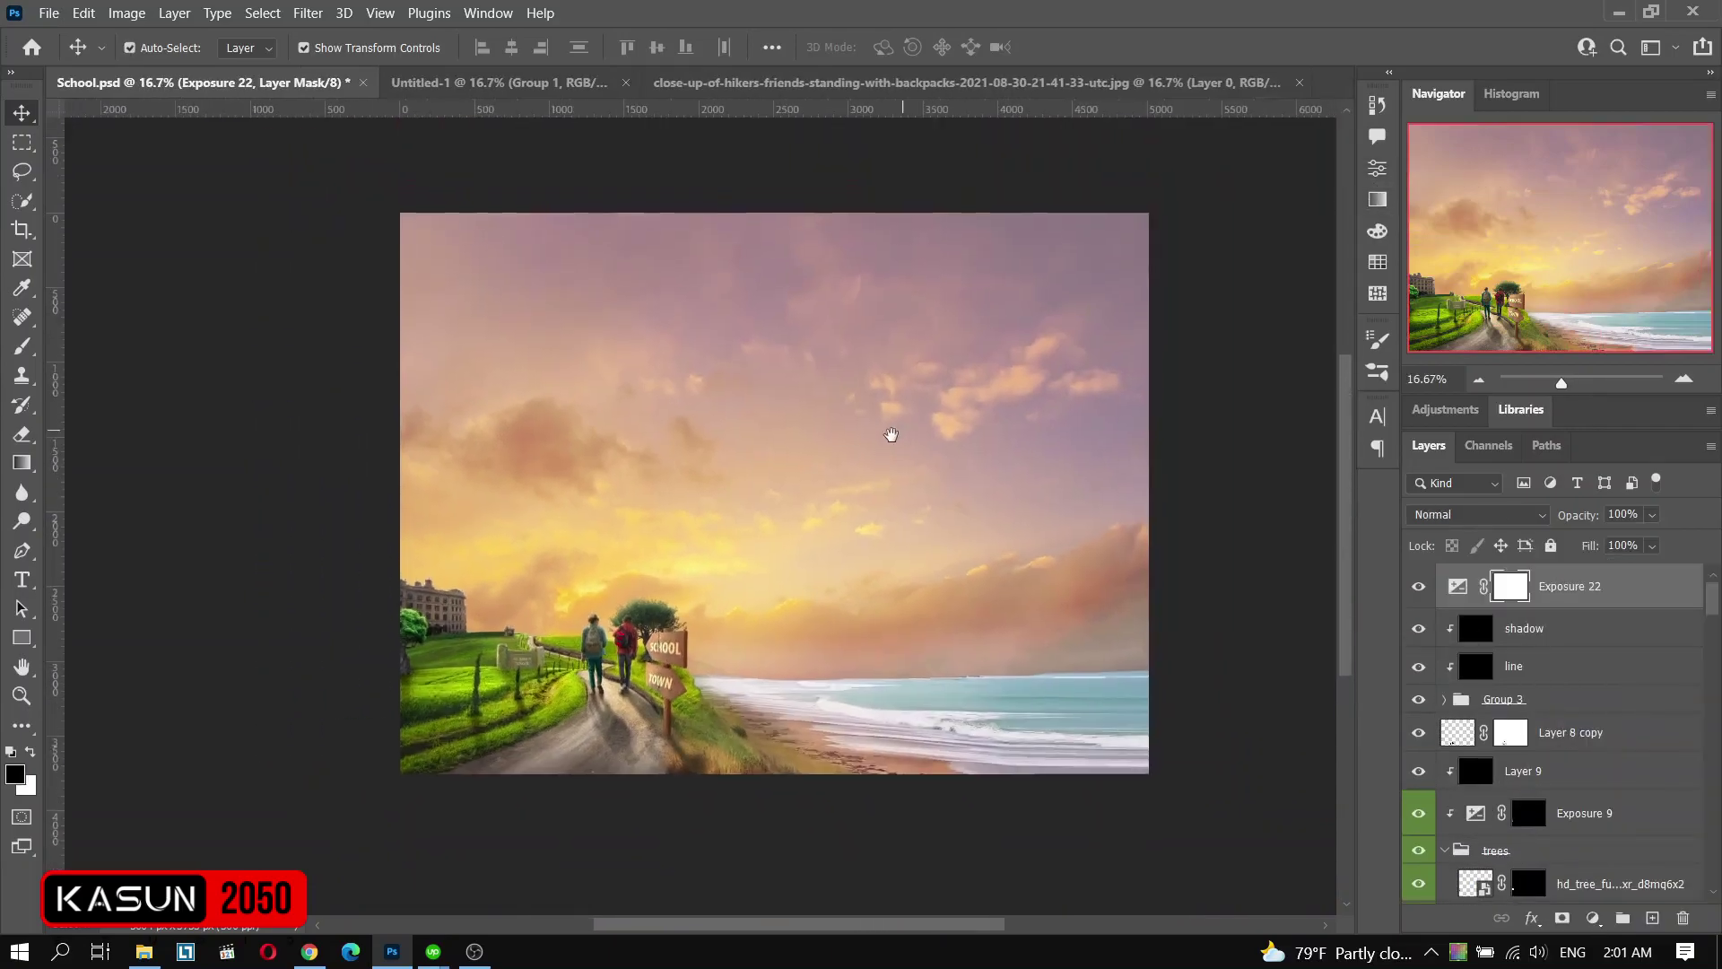
- Turn on Exposure 22, invert its mask to black and set white as paint colour
{"action": "key", "text": "b"}
{"action": "right_click", "coordinate": [1032, 538]}
{"action": "key", "text": "Escape"}
{"action": "scroll", "coordinate": [1157, 714], "scroll_direction": "down", "scroll_amount": 2}
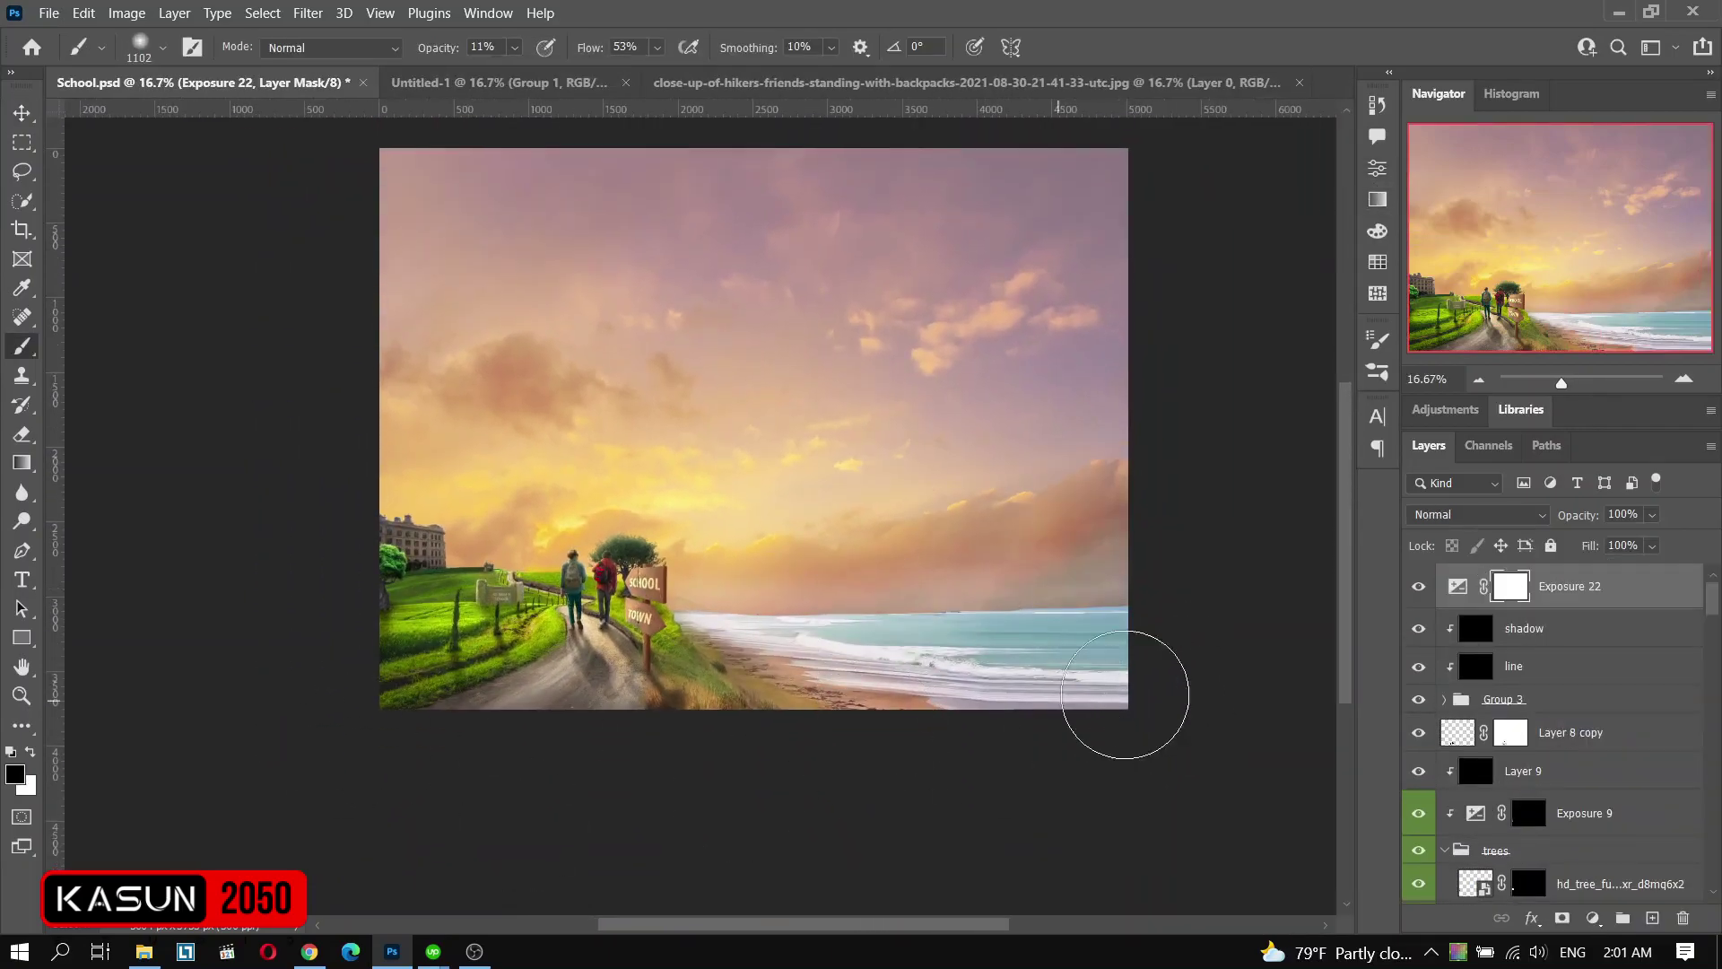
{"action": "left_click", "coordinate": [1419, 588]}
{"action": "key", "text": "ctrl+i"}
{"action": "key", "text": "x"}
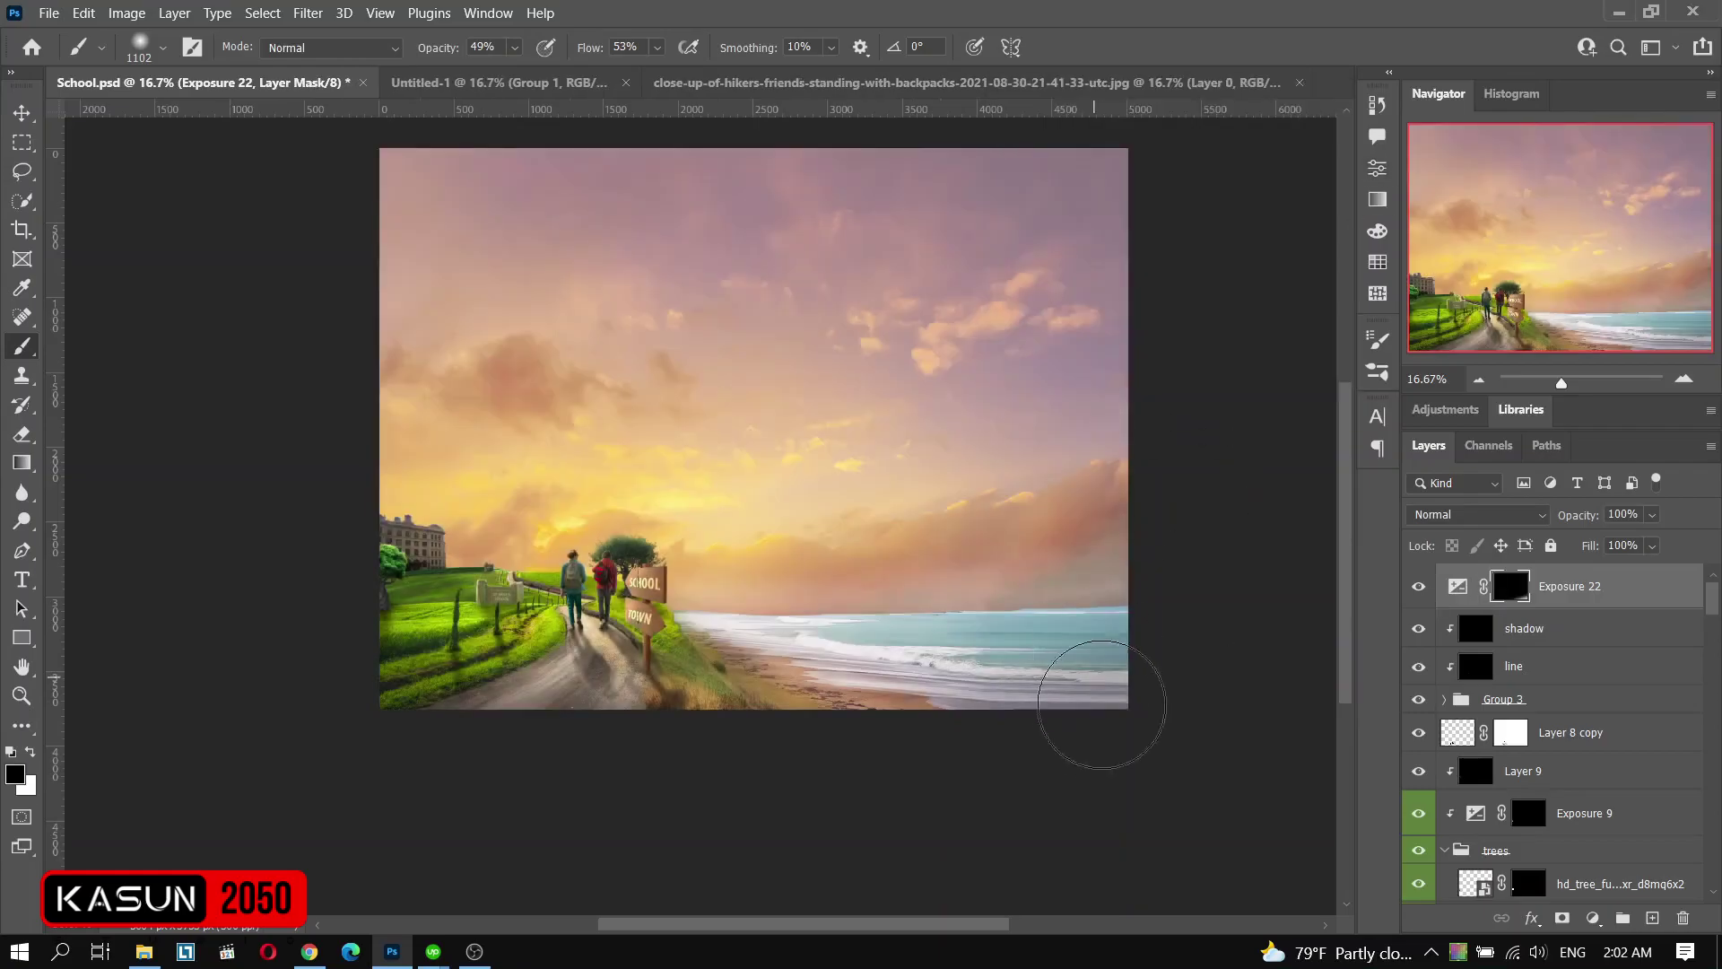
- Paint Exposure 22 into the bottom strip of the image with a ~600 px brush
{"action": "right_click", "coordinate": [703, 717]}
{"action": "left_click_drag", "start_coordinate": [956, 584], "coordinate": [932, 584]}
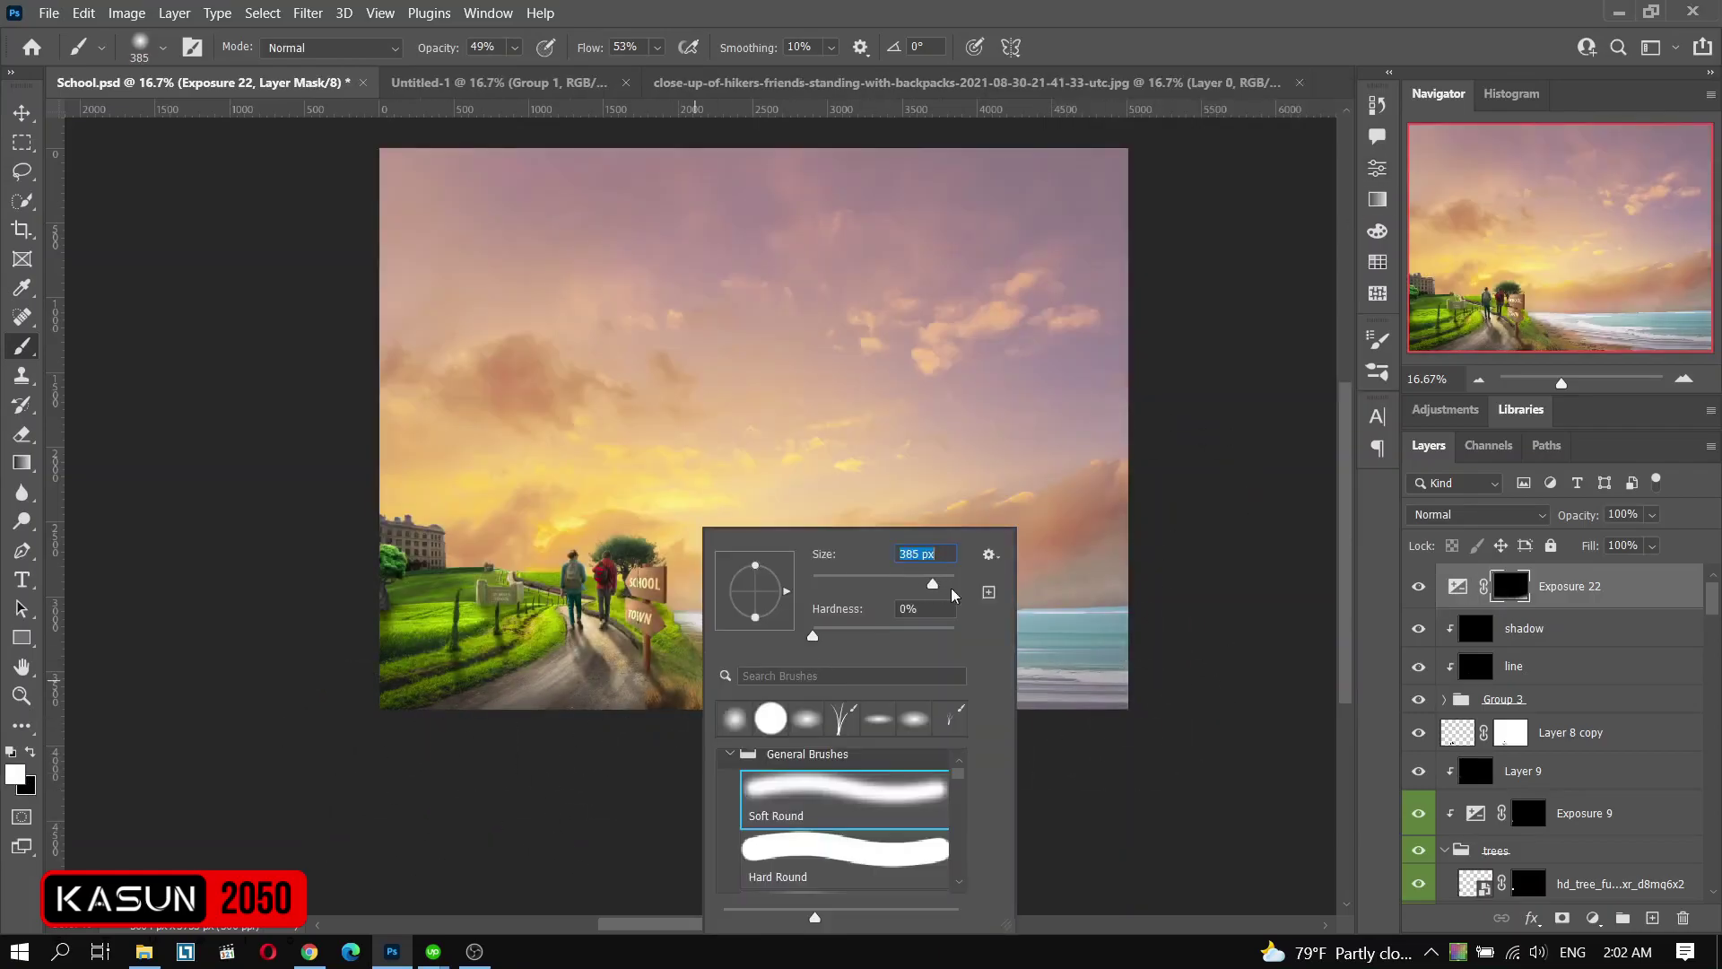
{"action": "key", "text": "Escape"}
{"action": "right_click", "coordinate": [449, 708]}
{"action": "left_click_drag", "start_coordinate": [704, 594], "coordinate": [708, 583]}
{"action": "key", "text": "Return"}
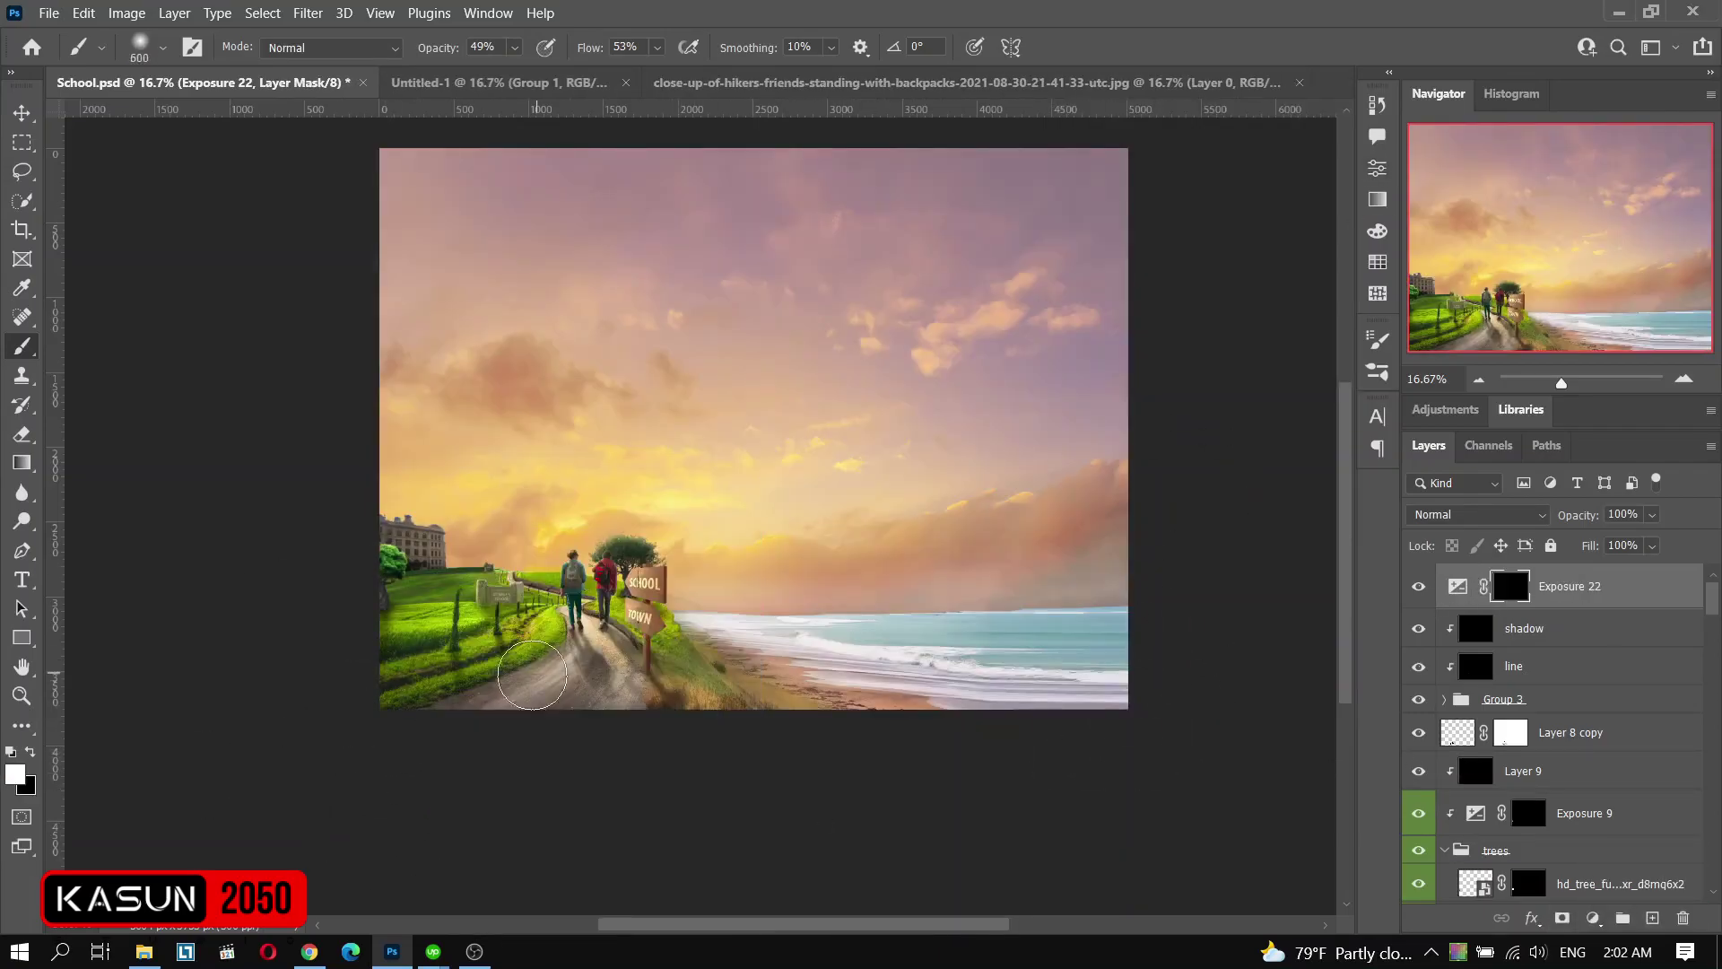
{"action": "left_click_drag", "start_coordinate": [459, 701], "coordinate": [1121, 704]}
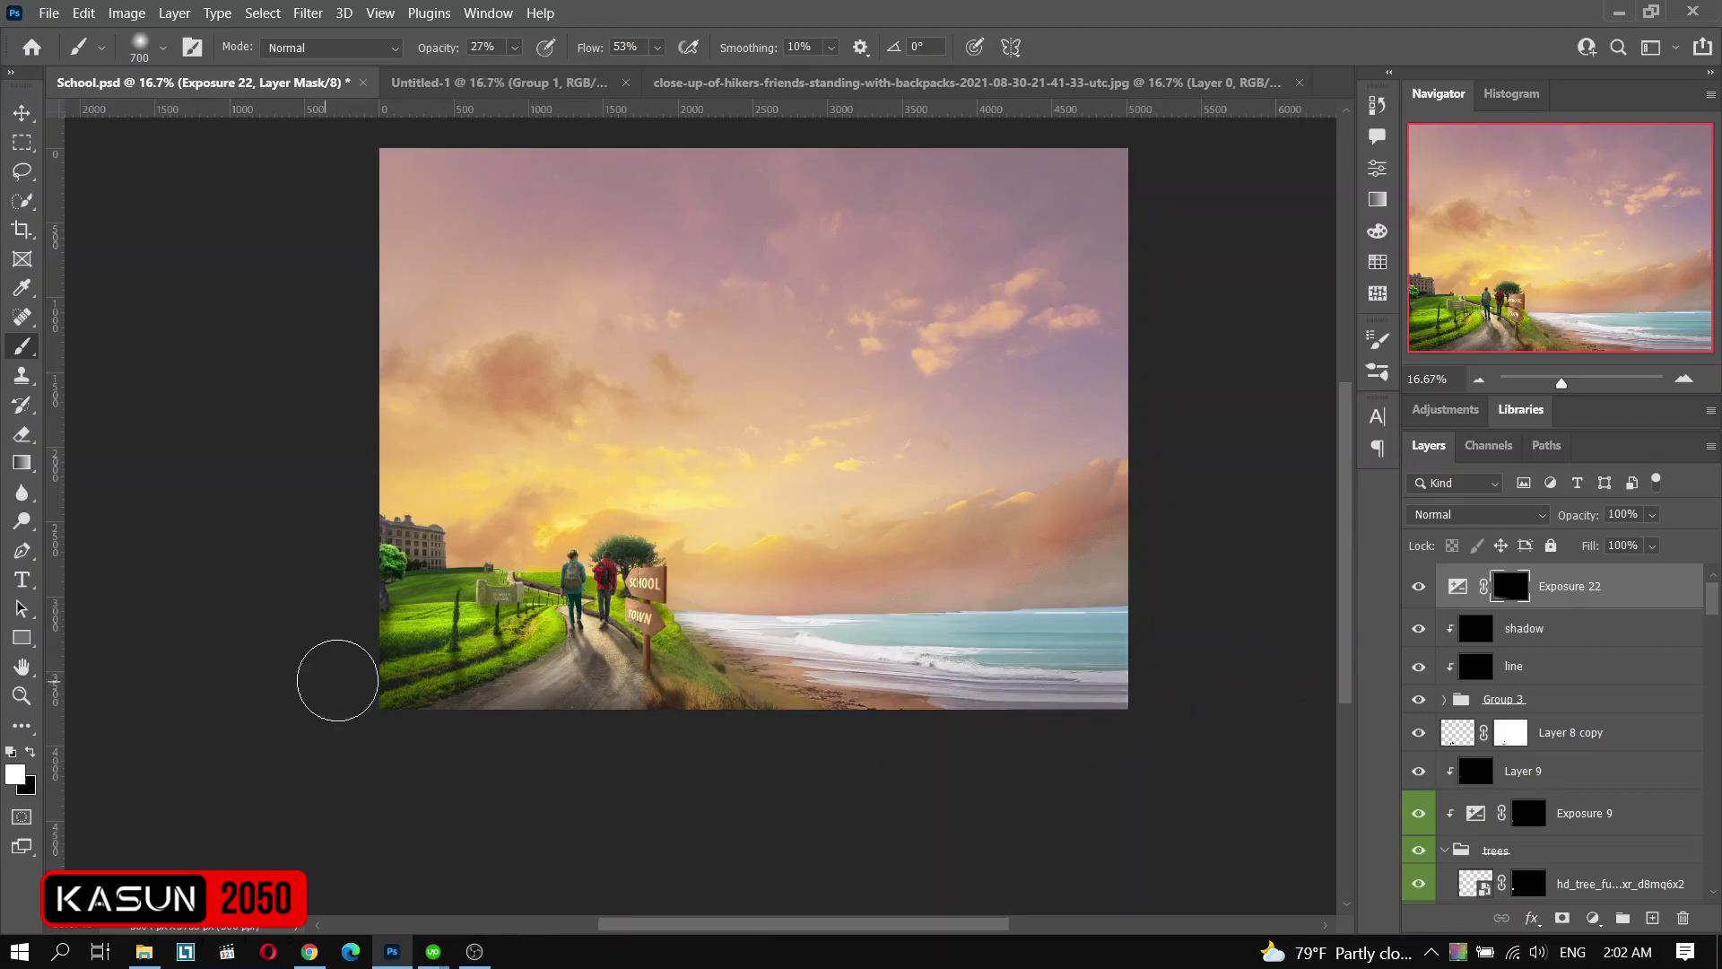
{"action": "left_click_drag", "start_coordinate": [334, 677], "coordinate": [1289, 666]}
- Lower Exposure 22's opacity to 65% after comparing it on and off
{"action": "left_click", "coordinate": [1419, 587]}
{"action": "key", "text": "ctrl+minus"}
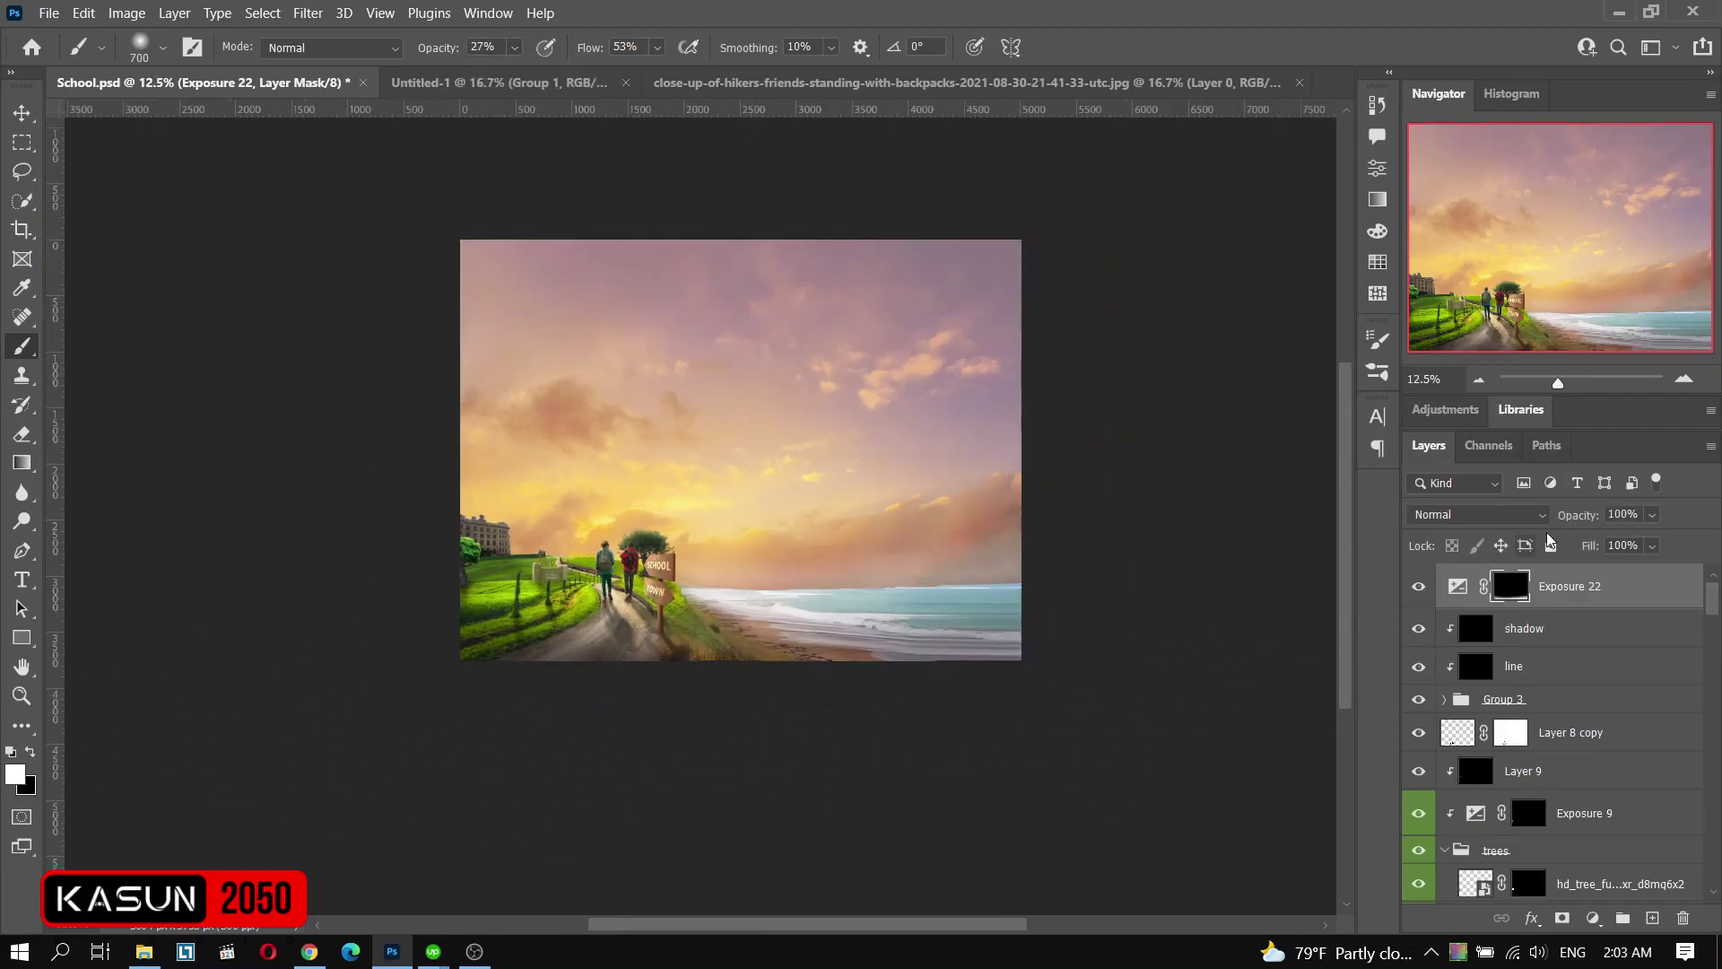
{"action": "left_click_drag", "start_coordinate": [1651, 514], "coordinate": [1642, 547]}
{"action": "left_click", "coordinate": [1419, 587]}
{"action": "right_click", "coordinate": [718, 440]}
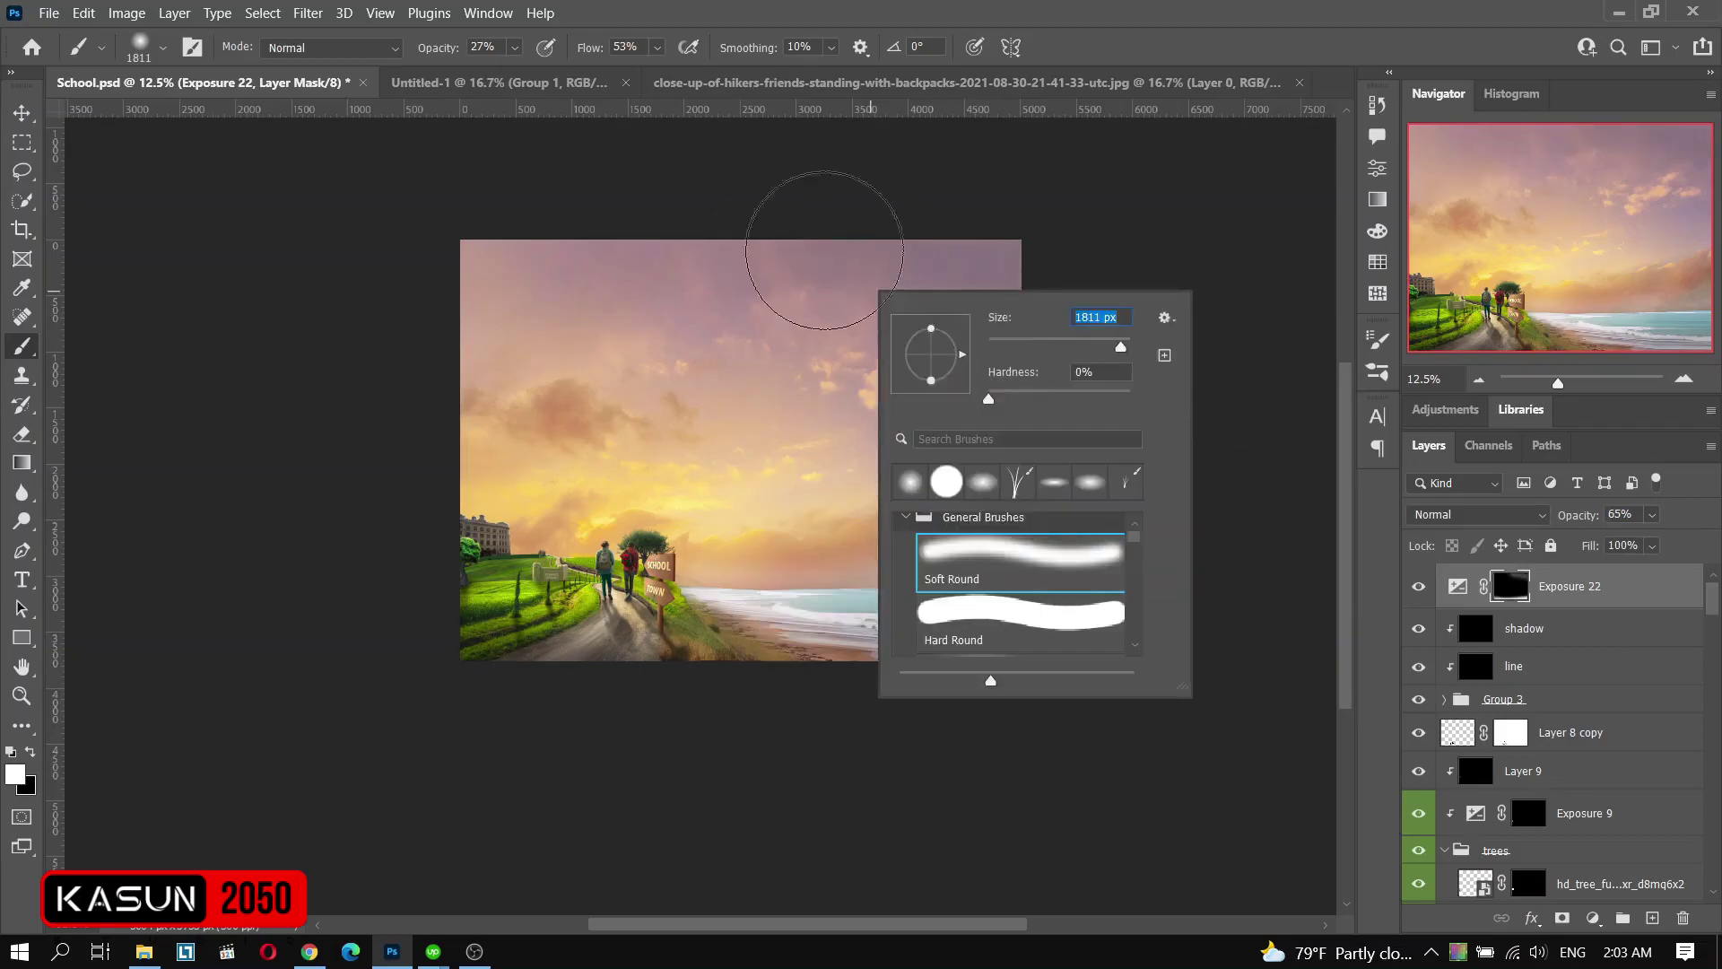
{"action": "scroll", "coordinate": [1166, 682], "scroll_direction": "up", "scroll_amount": 1}
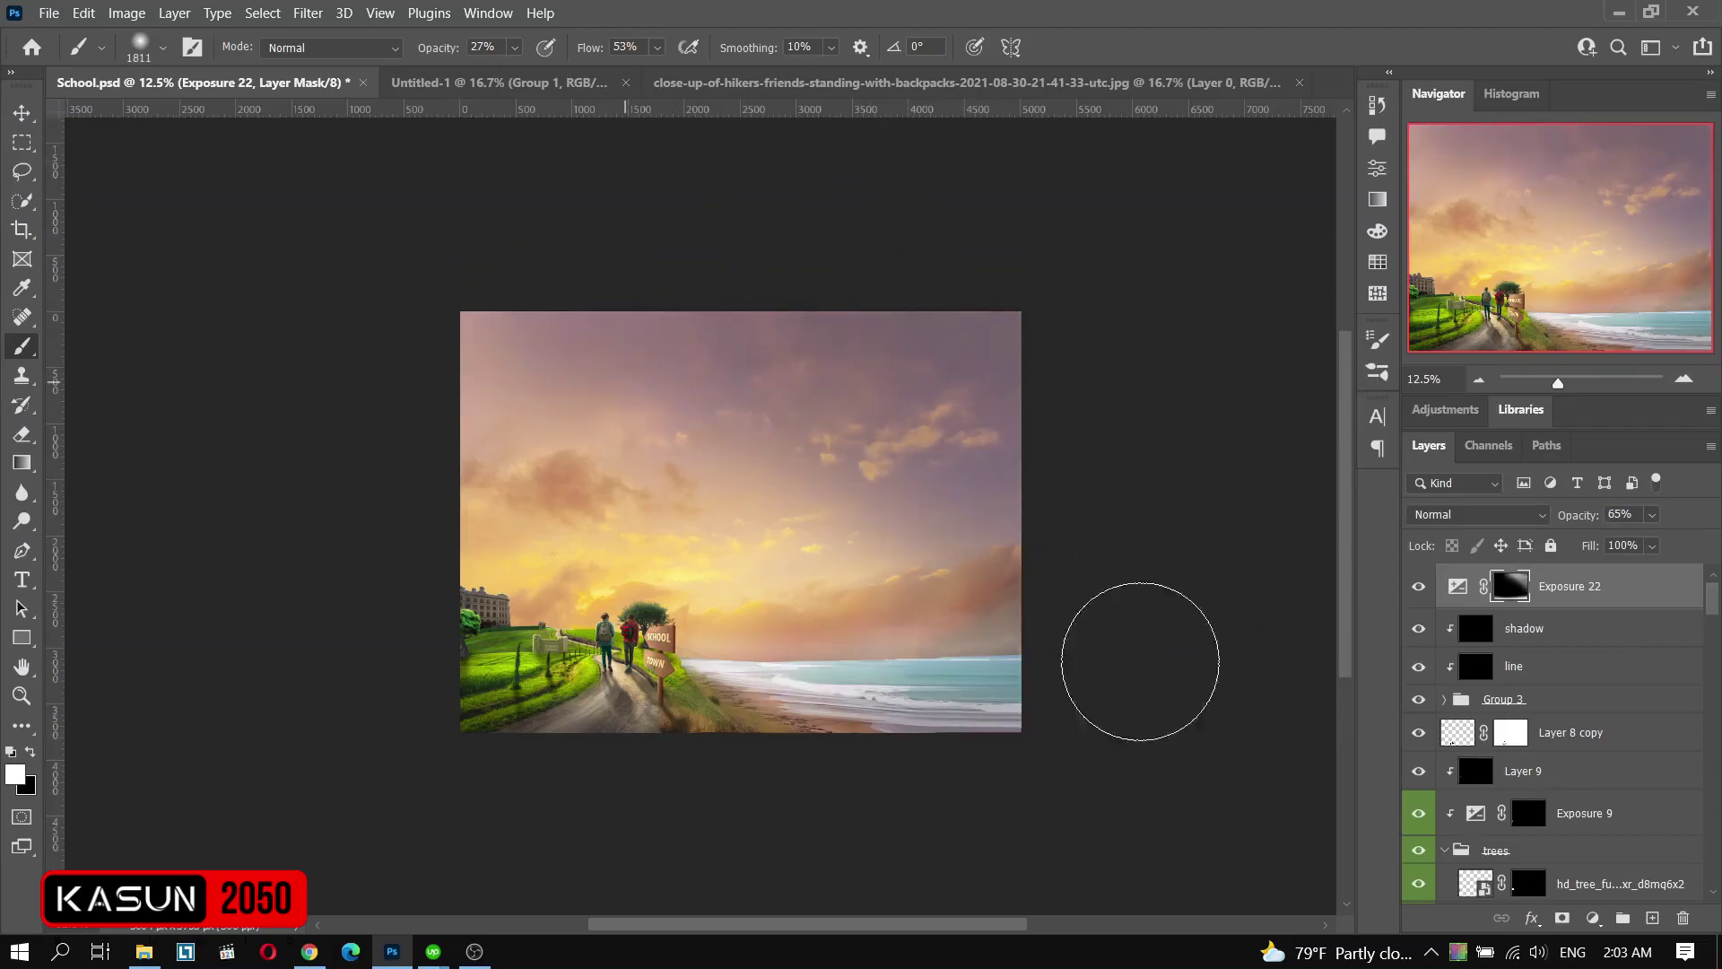
- Add a Color Fill 2 solid colour layer, trying sampled and brownish-grey colours
{"action": "left_click", "coordinate": [1593, 918]}
{"action": "left_click", "coordinate": [1561, 535]}
{"action": "left_click", "coordinate": [968, 365]}
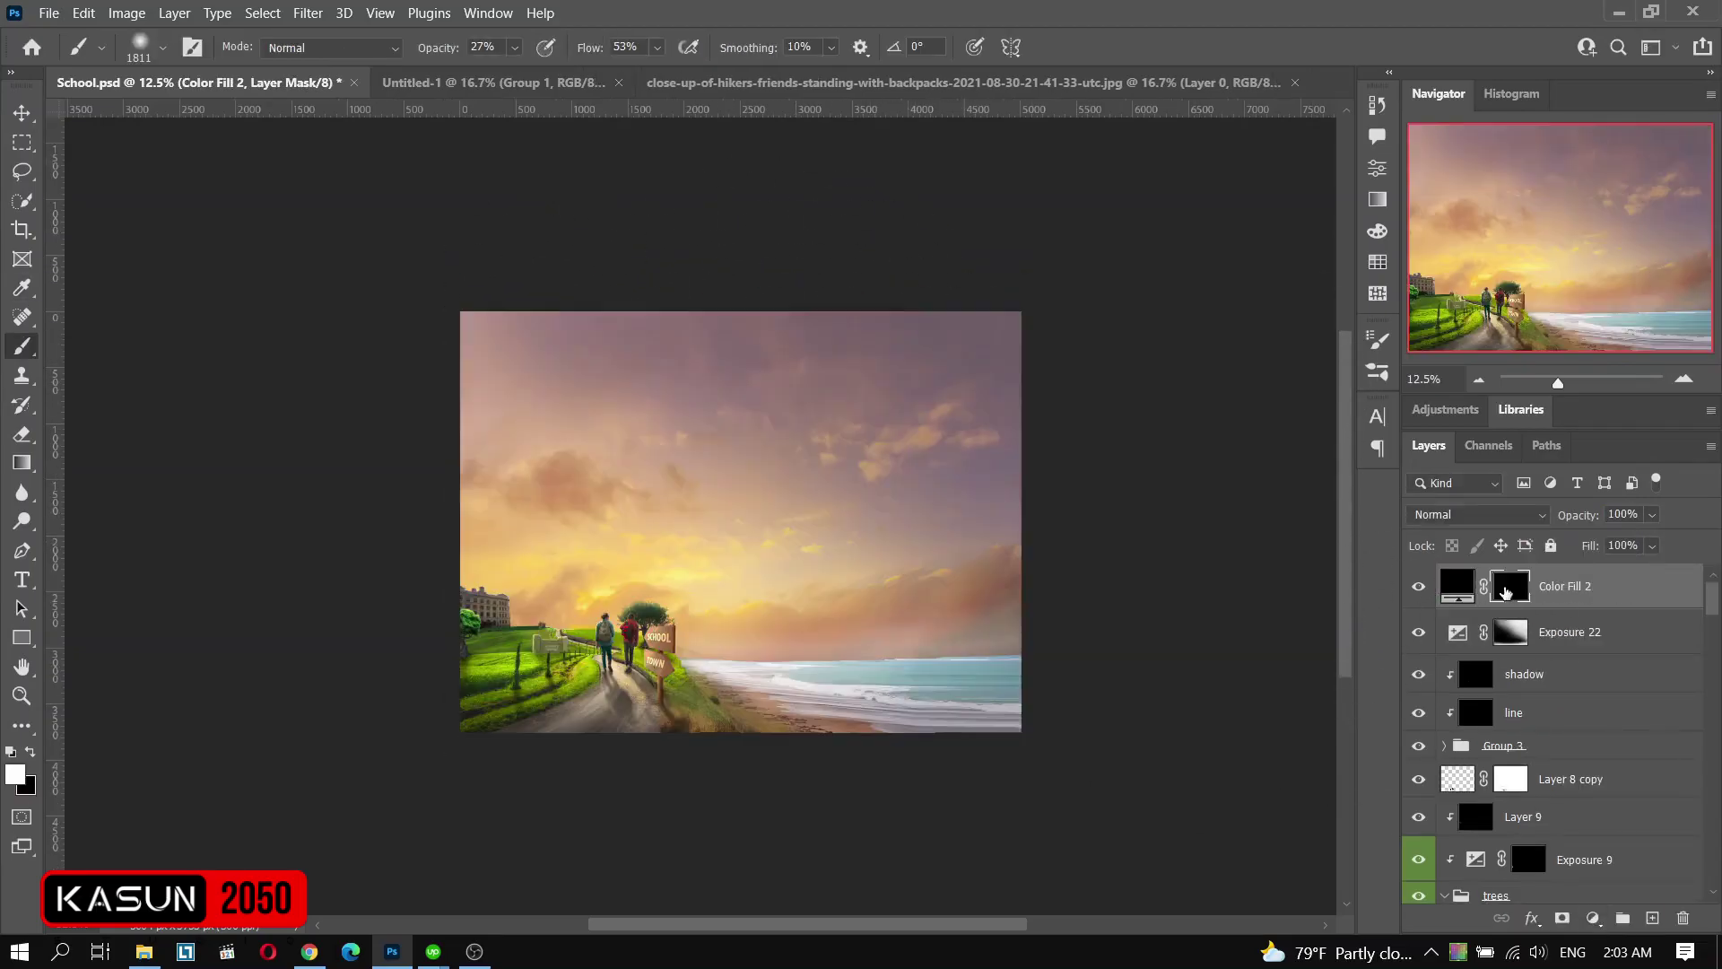
{"action": "double_click", "coordinate": [1458, 585]}
{"action": "left_click", "coordinate": [558, 372]}
{"action": "key", "text": "Return"}
{"action": "key", "text": "x"}
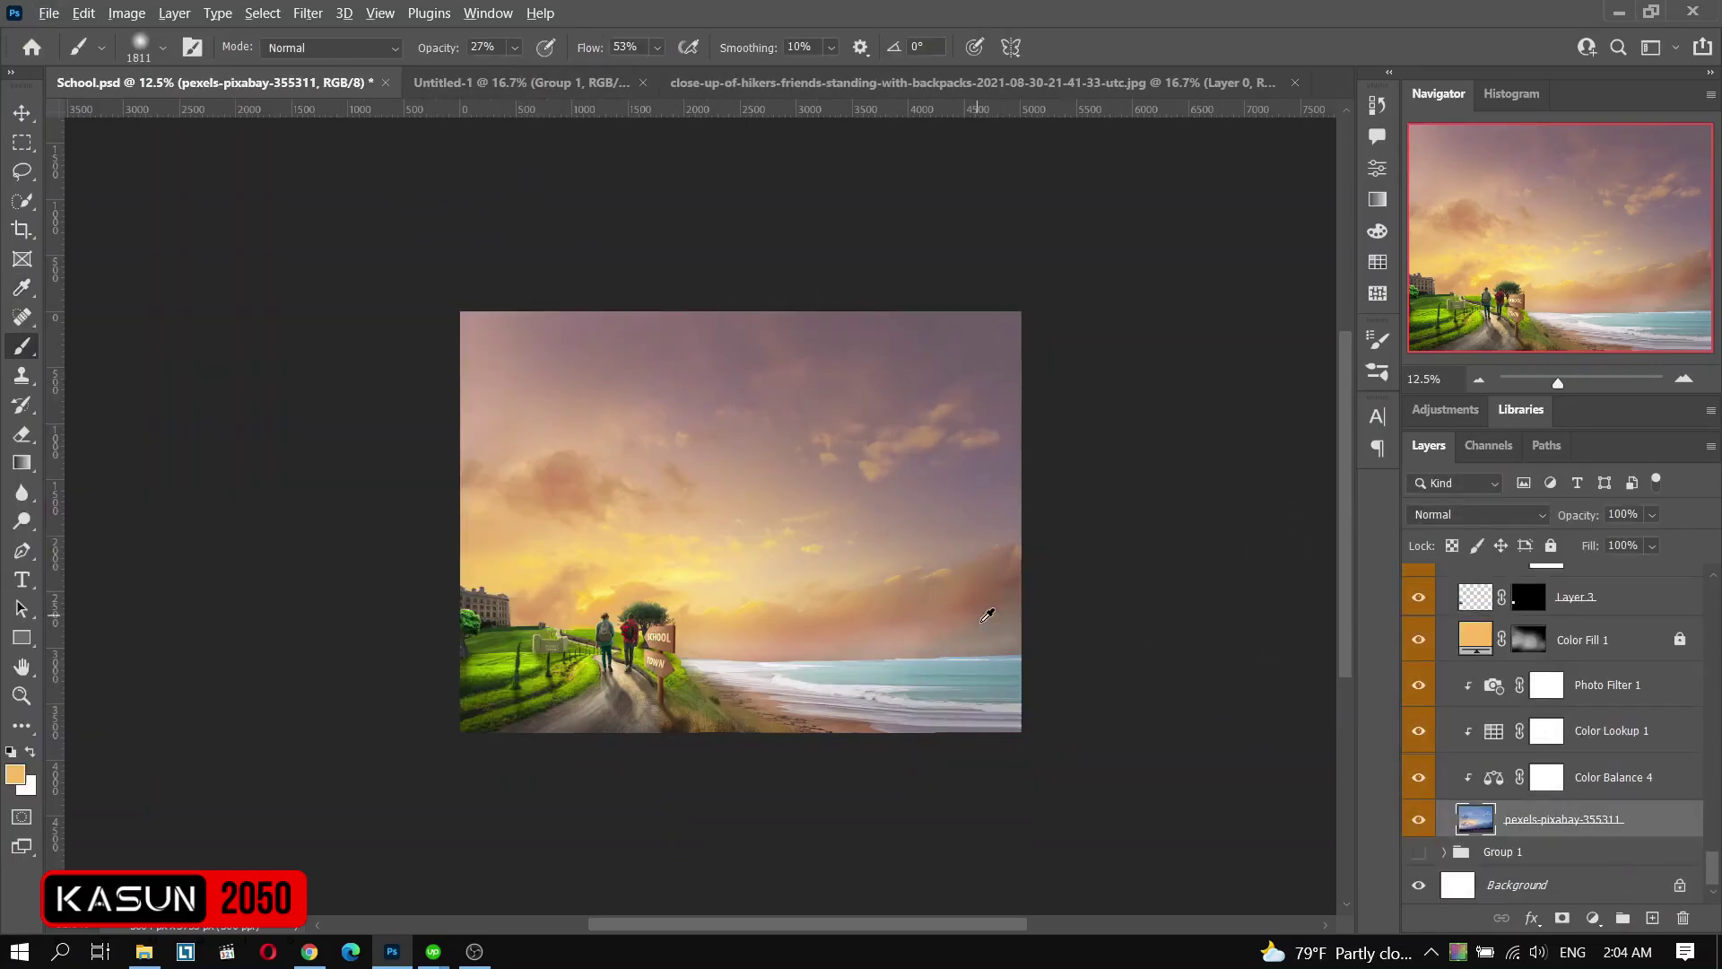
{"action": "left_click", "coordinate": [1457, 588]}
{"action": "double_click", "coordinate": [1458, 585]}
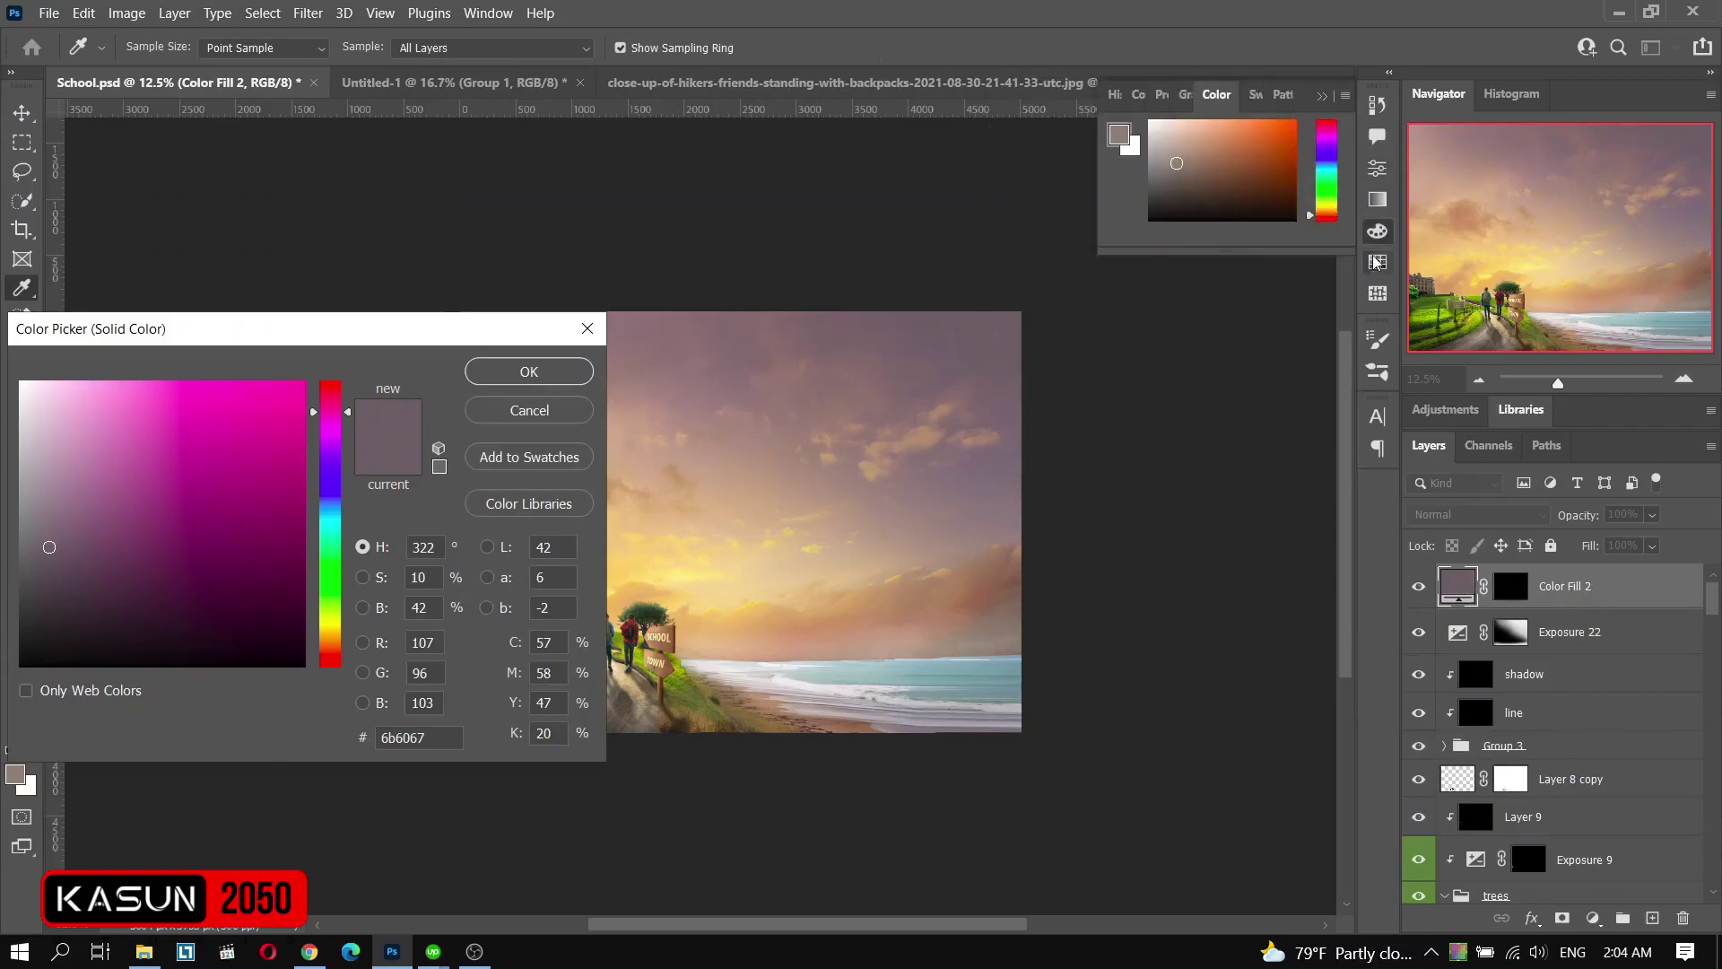
{"action": "left_click", "coordinate": [529, 369]}
- Make the fill black (000000) and brush it onto the right side and top-right sky at 39% opacity, 26% flow
{"action": "left_click", "coordinate": [1511, 586]}
{"action": "left_click_drag", "start_coordinate": [514, 48], "coordinate": [554, 84]}
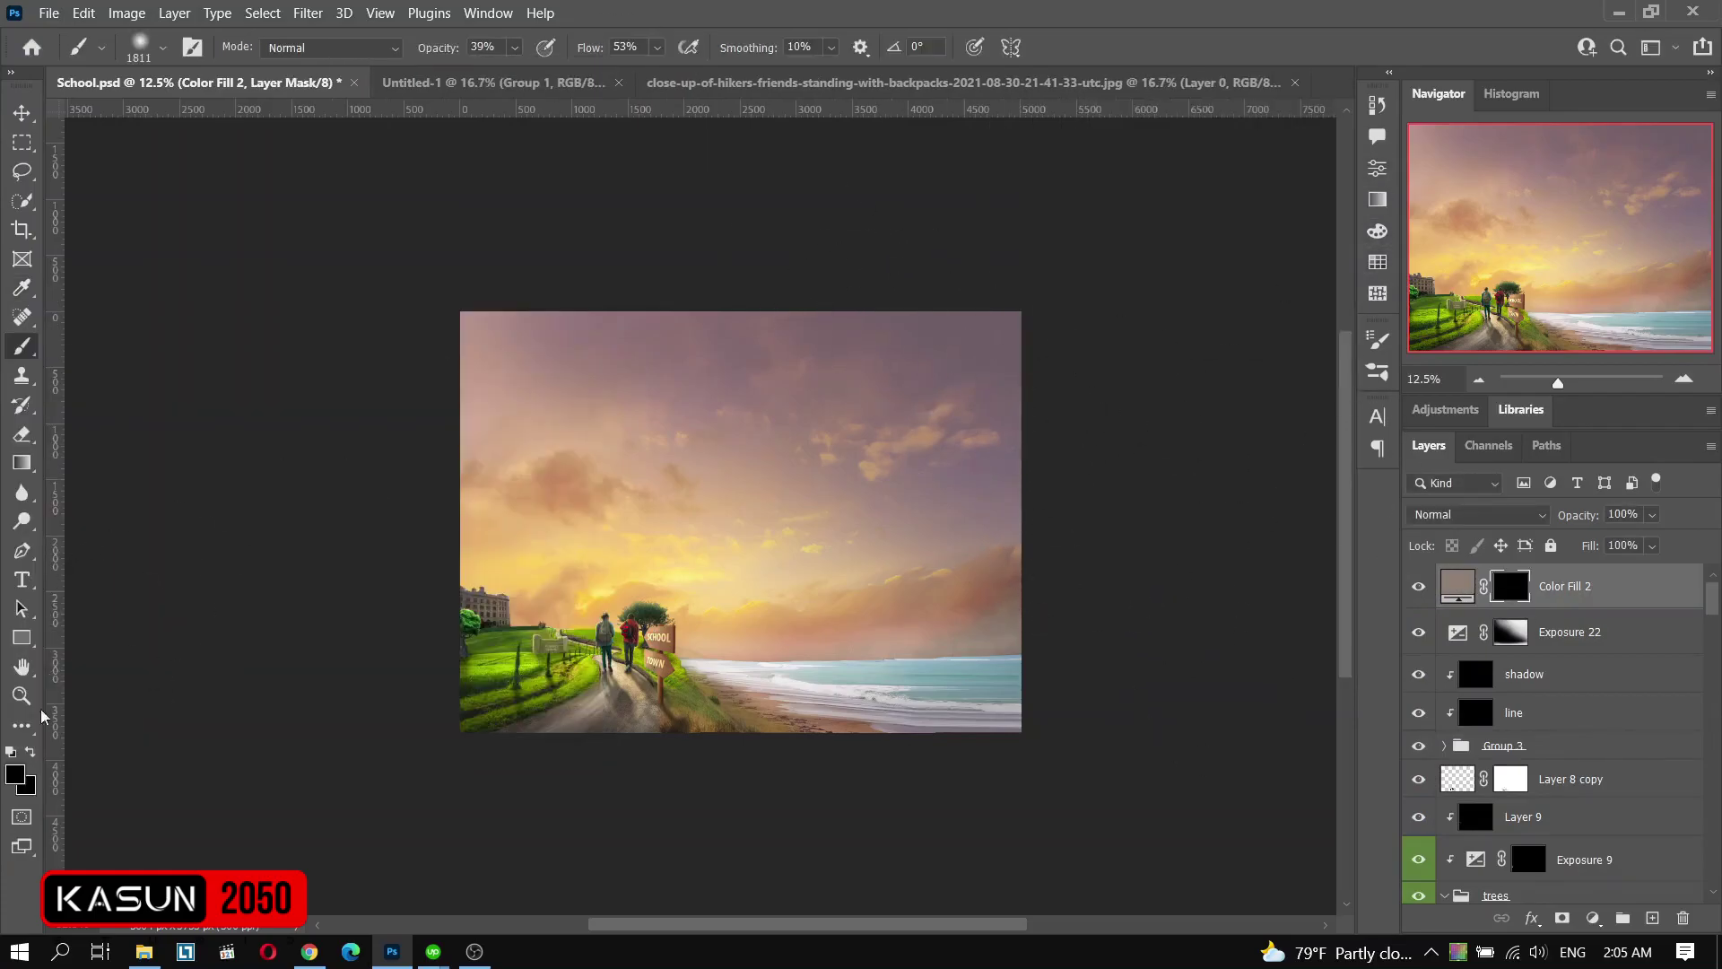
{"action": "double_click", "coordinate": [1458, 584]}
{"action": "type", "text": "000000"}
{"action": "key", "text": "Return"}
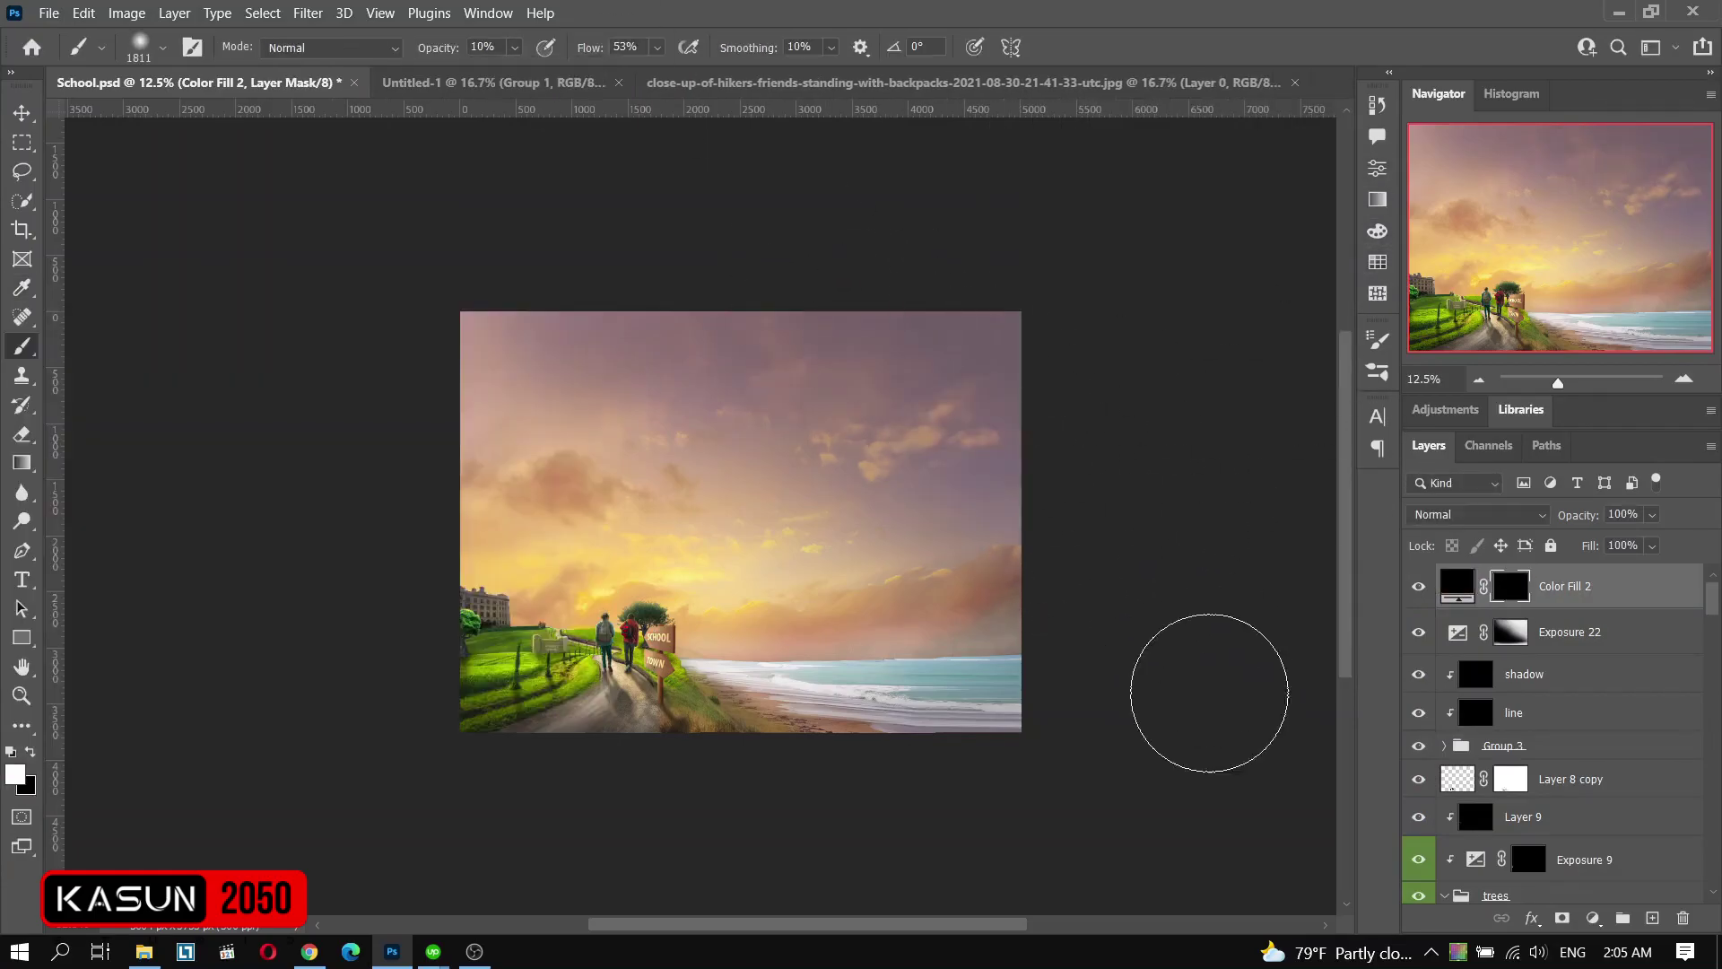
{"action": "mouse_move", "coordinate": [1214, 684]}
{"action": "left_mouse_down"}
{"action": "mouse_move", "coordinate": [1023, 634]}
{"action": "mouse_move", "coordinate": [1220, 473]}
{"action": "left_mouse_up"}
{"action": "left_click_drag", "start_coordinate": [969, 560], "coordinate": [925, 554]}
{"action": "left_click", "coordinate": [658, 47]}
{"action": "left_click_drag", "start_coordinate": [671, 71], "coordinate": [644, 75]}
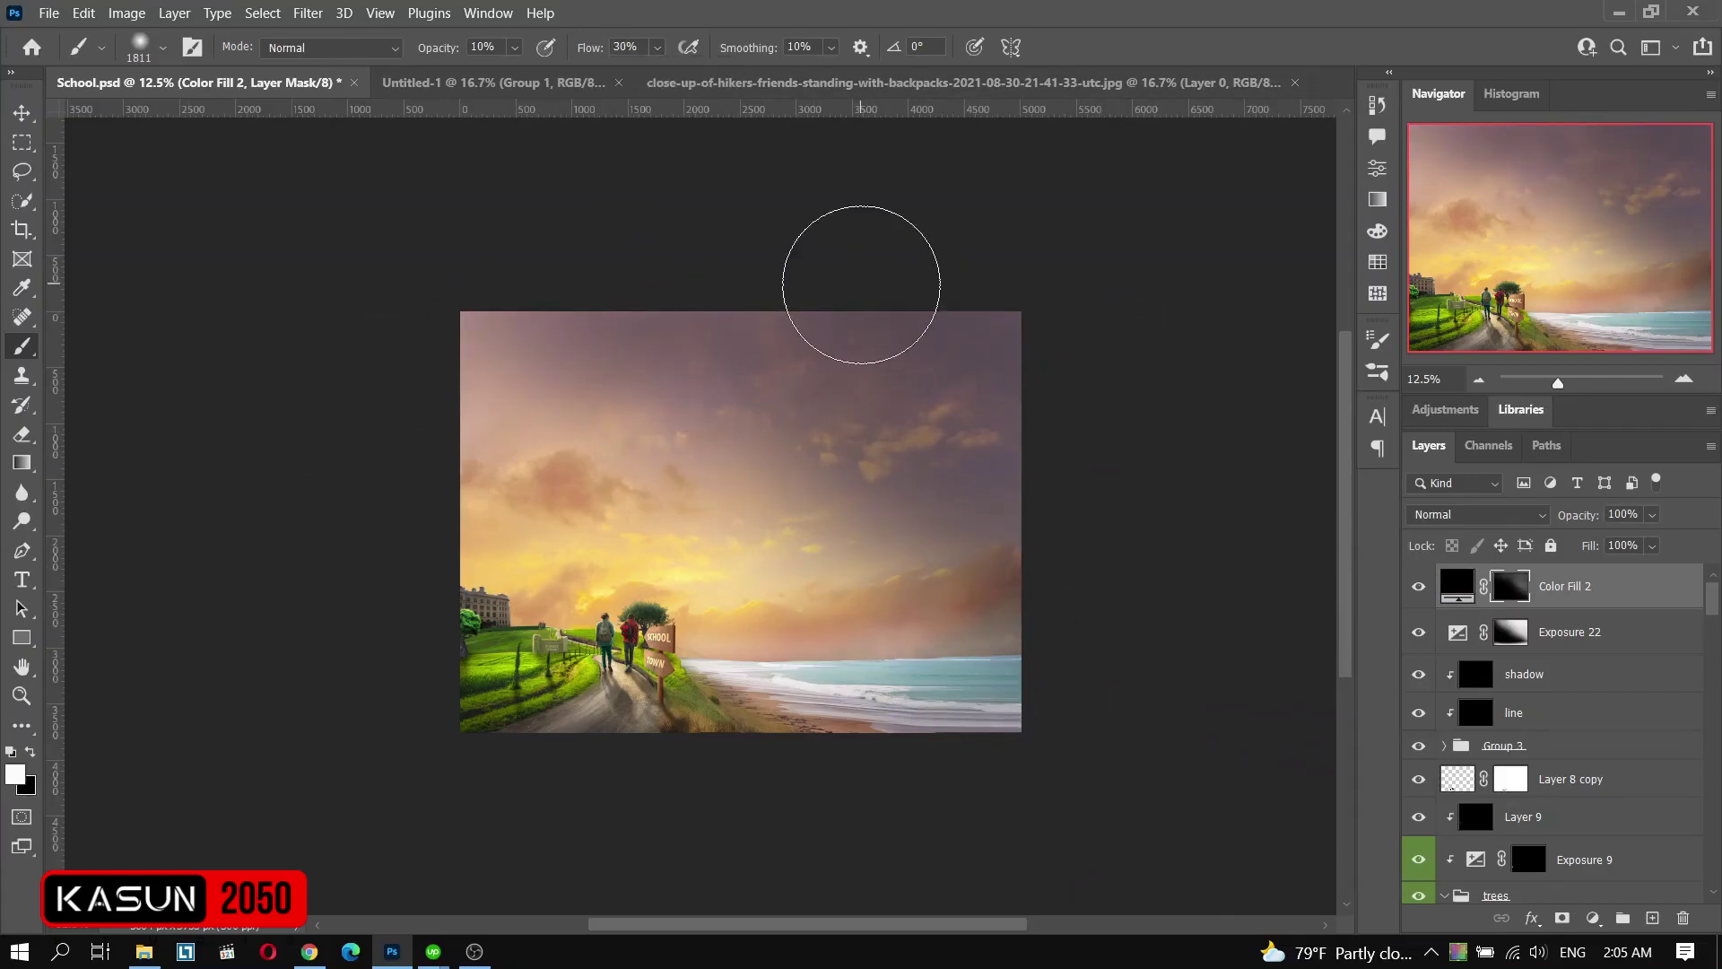
{"action": "left_click_drag", "start_coordinate": [1240, 481], "coordinate": [1064, 334]}
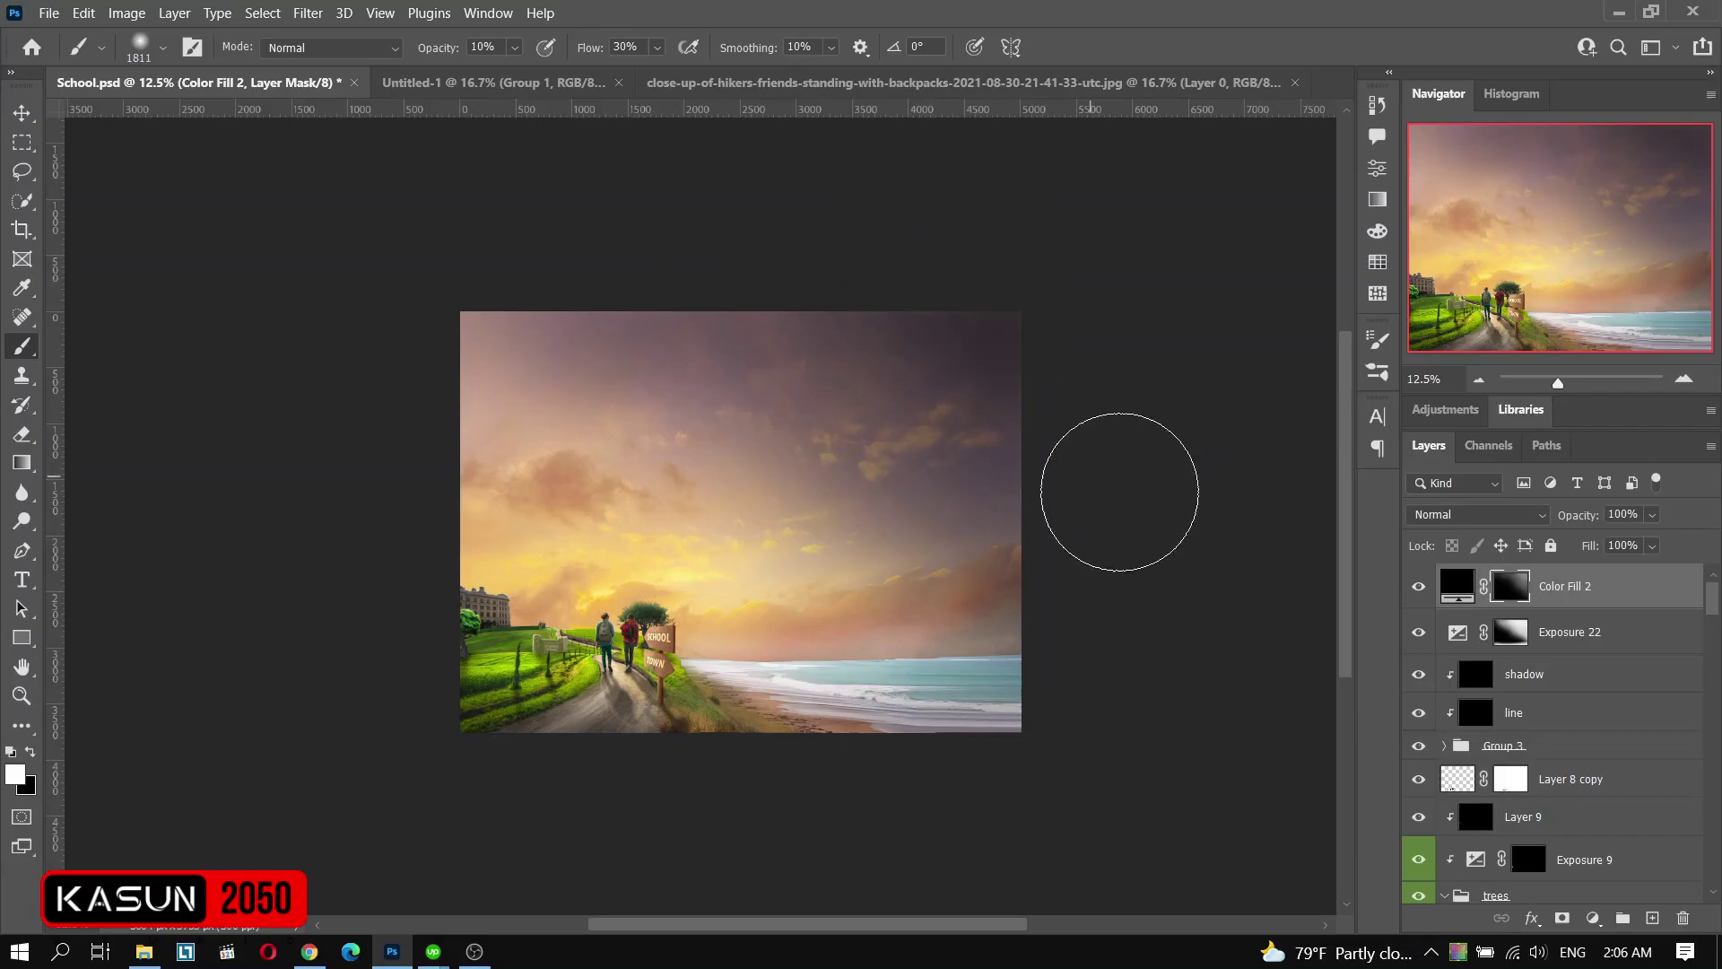
- Place Pirate Ship.png and scale it down near the sea's right edge
{"action": "key", "text": "v"}
{"action": "left_click", "coordinate": [143, 951]}
{"action": "mouse_move", "coordinate": [1030, 717]}
{"action": "left_mouse_down"}
{"action": "mouse_move", "coordinate": [587, 585]}
{"action": "mouse_move", "coordinate": [820, 596]}
{"action": "left_mouse_up"}
{"action": "key", "text": "Return"}
{"action": "left_click_drag", "start_coordinate": [731, 538], "coordinate": [923, 628]}
{"action": "mouse_move", "coordinate": [1038, 624]}
{"action": "left_mouse_down"}
{"action": "mouse_move", "coordinate": [893, 593]}
{"action": "mouse_move", "coordinate": [1096, 689]}
{"action": "left_mouse_up"}
{"action": "key", "text": "ctrl+plus"}
- Brighten the pirate ship with a clipped Exposure 23 layer on a black mask
{"action": "key", "text": "Return"}
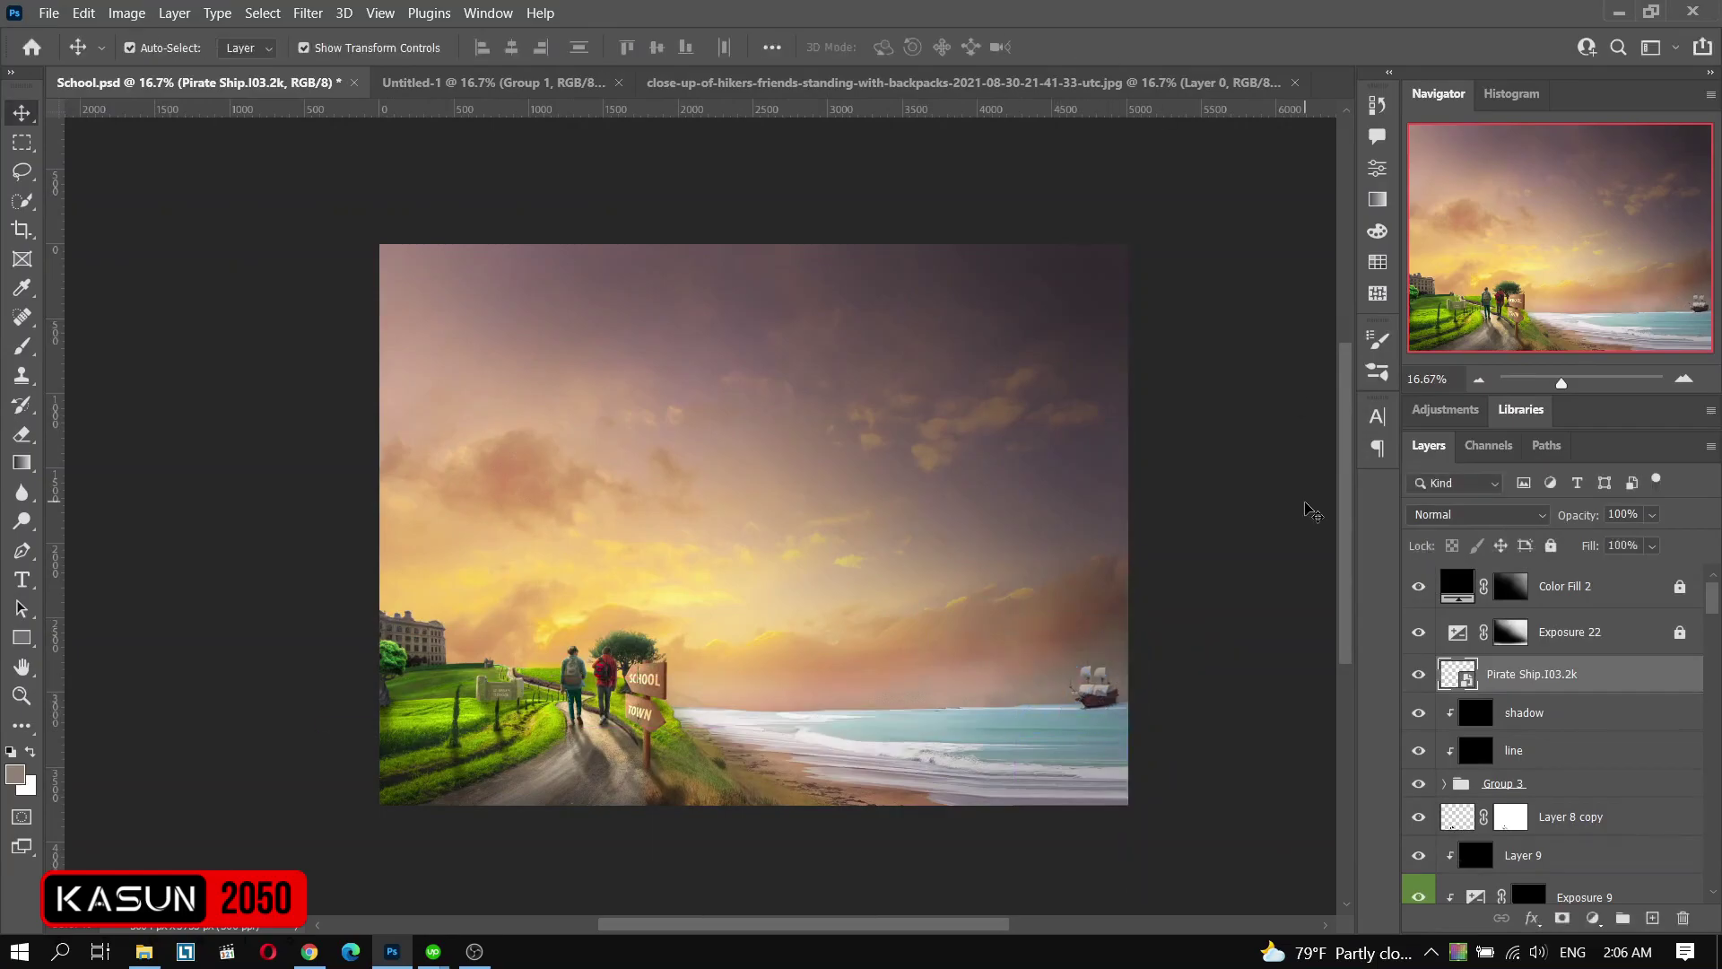
{"action": "key", "text": "ctrl+plus"}
{"action": "key", "text": "ctrl+plus"}
{"action": "key", "text": "ctrl+plus"}
{"action": "key", "text": "ctrl+plus"}
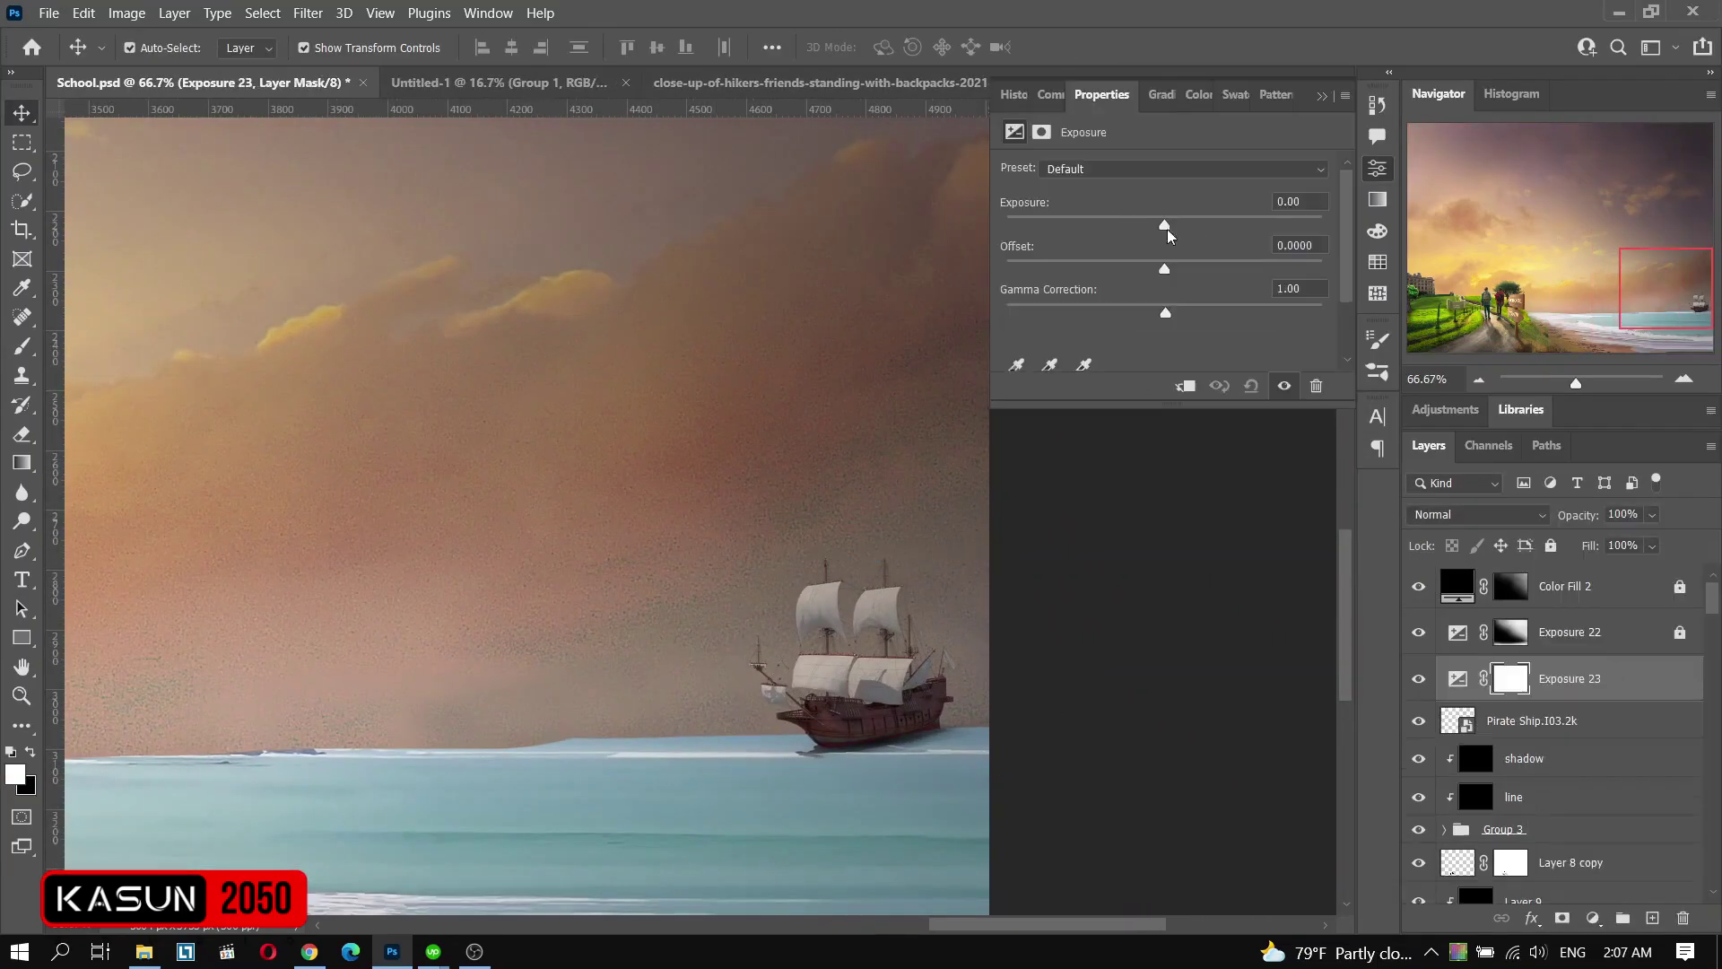
{"action": "left_click_drag", "start_coordinate": [1164, 225], "coordinate": [1220, 225]}
{"action": "key", "text": "ctrl+i"}
{"action": "key", "text": "ctrl+alt+g"}
{"action": "key", "text": "b"}
{"action": "key", "text": "x"}
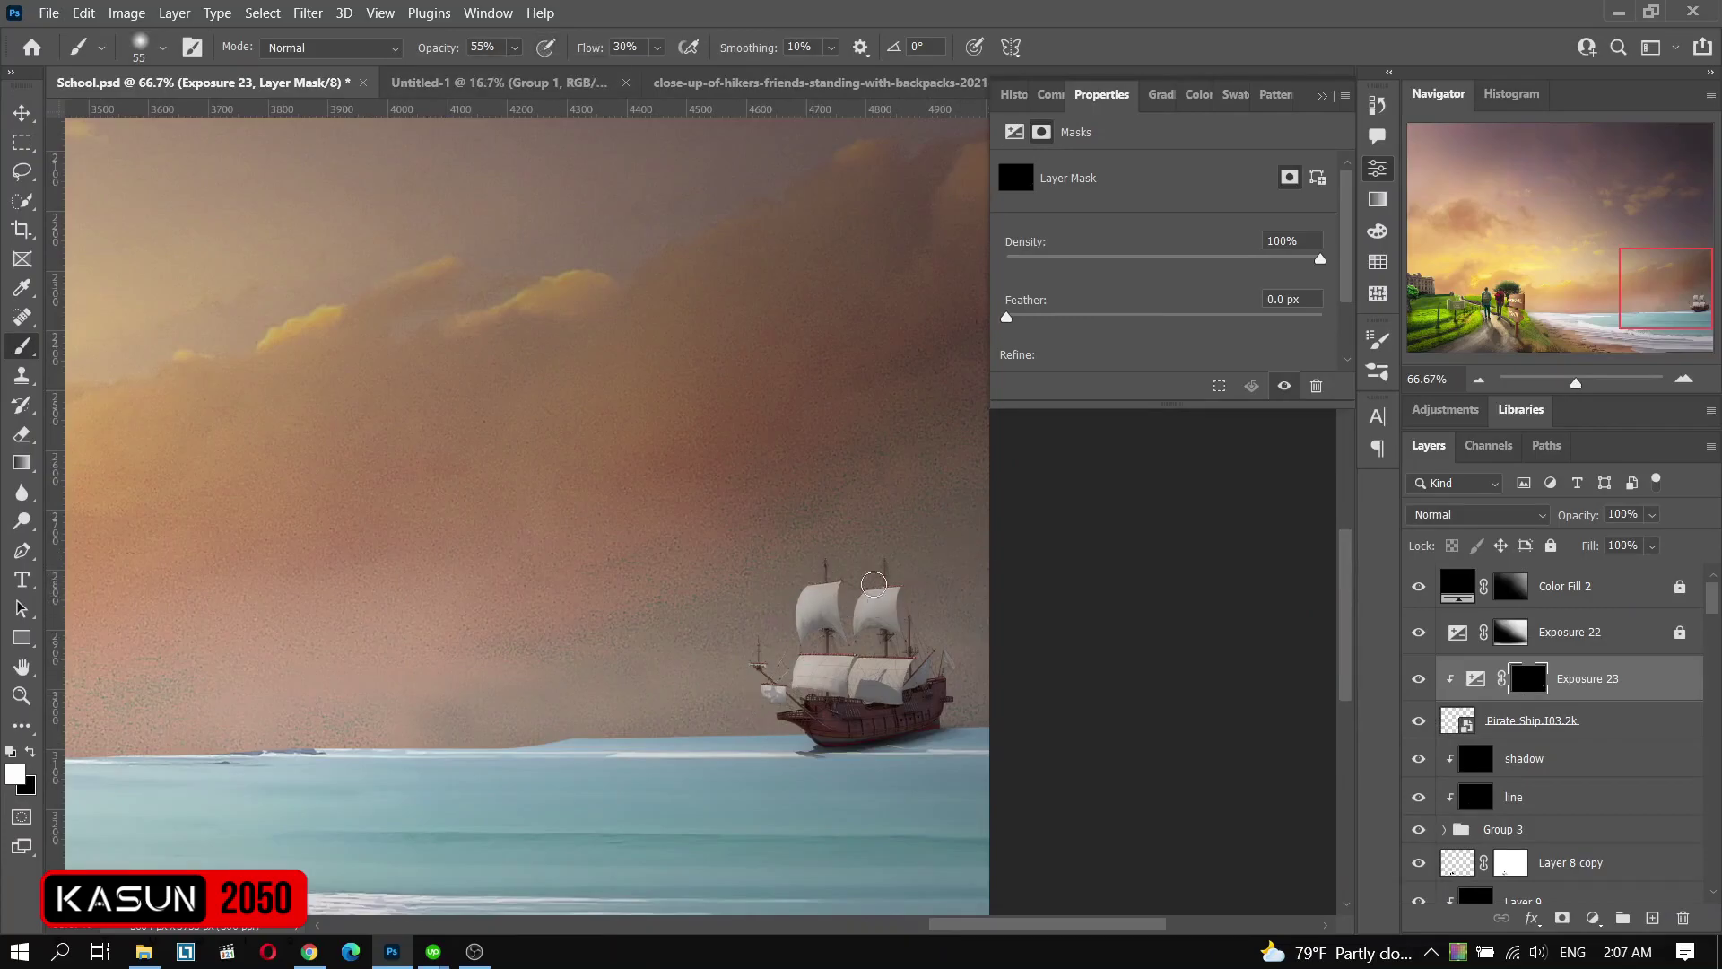
{"action": "left_click", "coordinate": [1476, 674]}
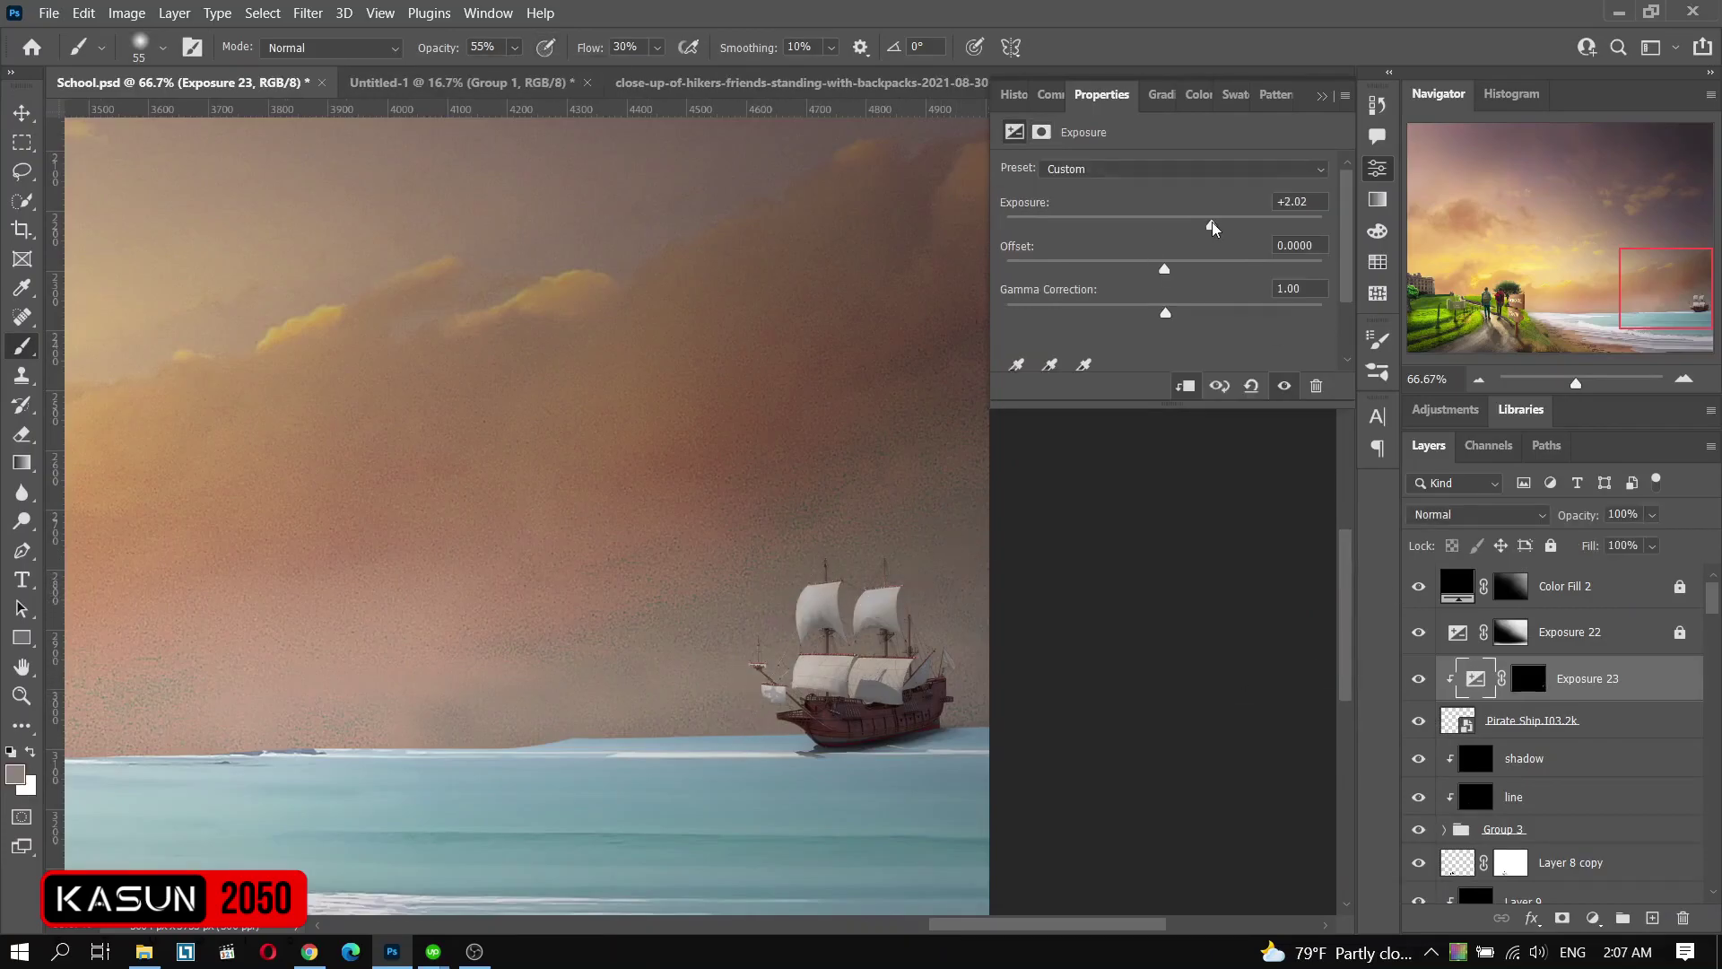
{"action": "key", "text": "v"}
- Add a black Color Fill under the ship with an inverted mask and brush a soft water shadow at 13% opacity
{"action": "left_click", "coordinate": [1593, 918]}
{"action": "left_click", "coordinate": [1570, 531]}
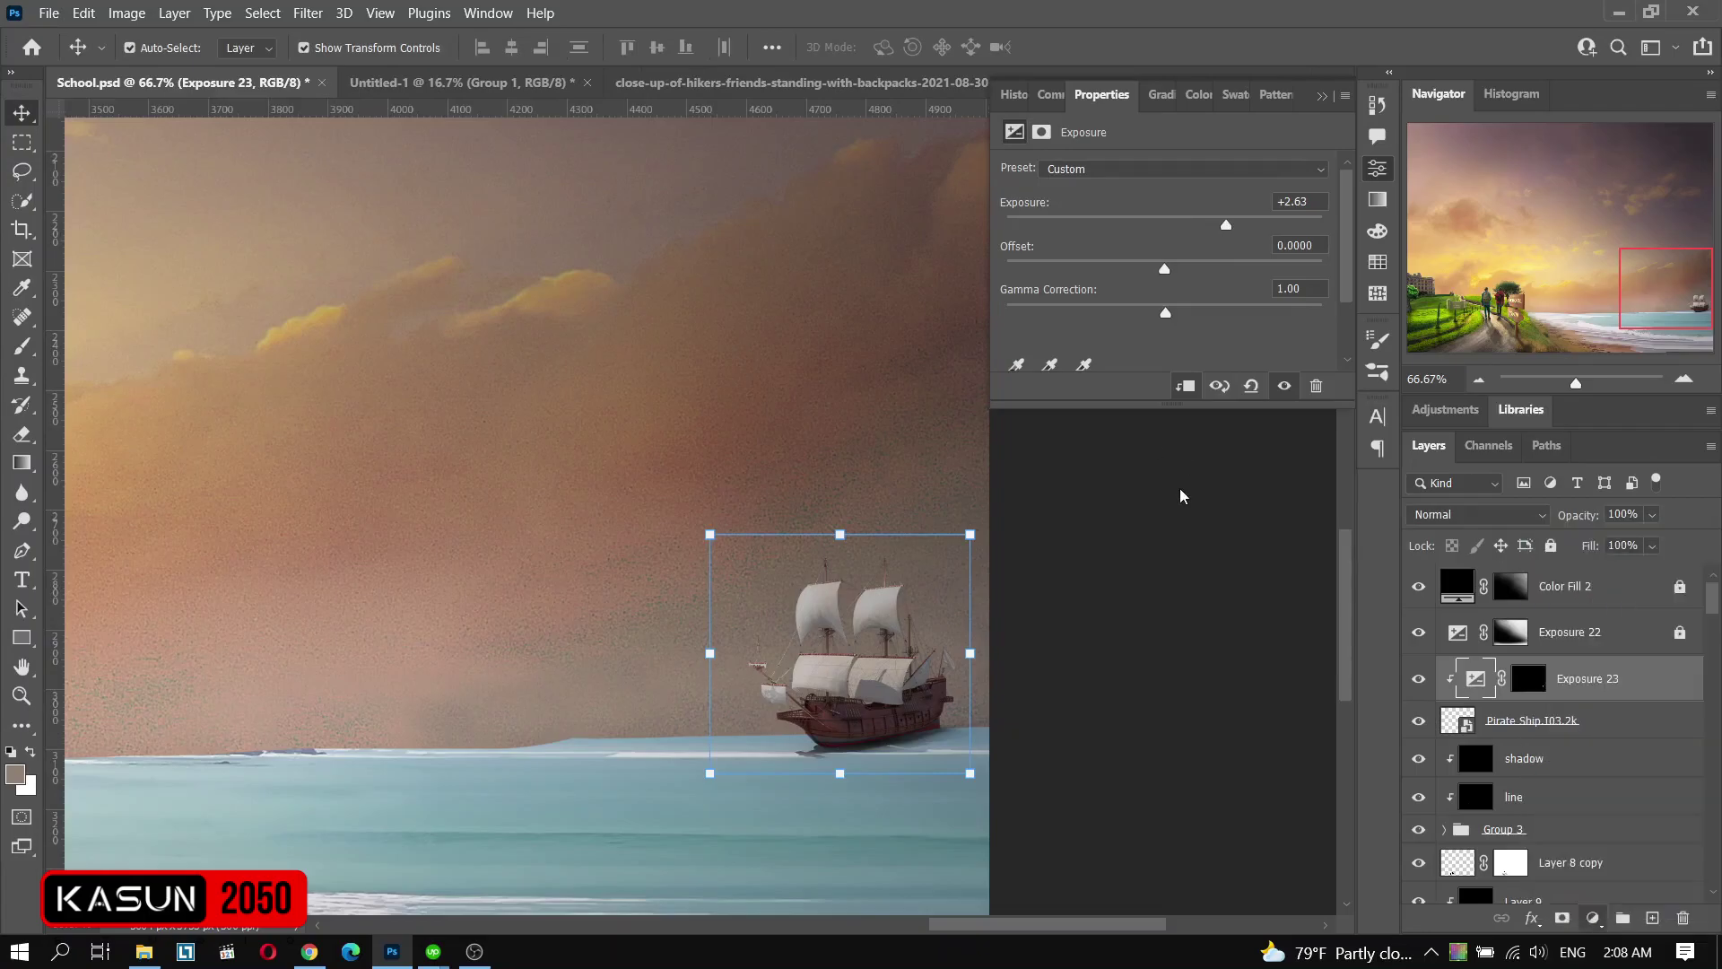
{"action": "left_click", "coordinate": [503, 368]}
{"action": "left_click_drag", "start_coordinate": [1525, 643], "coordinate": [1511, 773]}
{"action": "key", "text": "ctrl+i"}
{"action": "key", "text": "b"}
{"action": "right_click", "coordinate": [893, 529]}
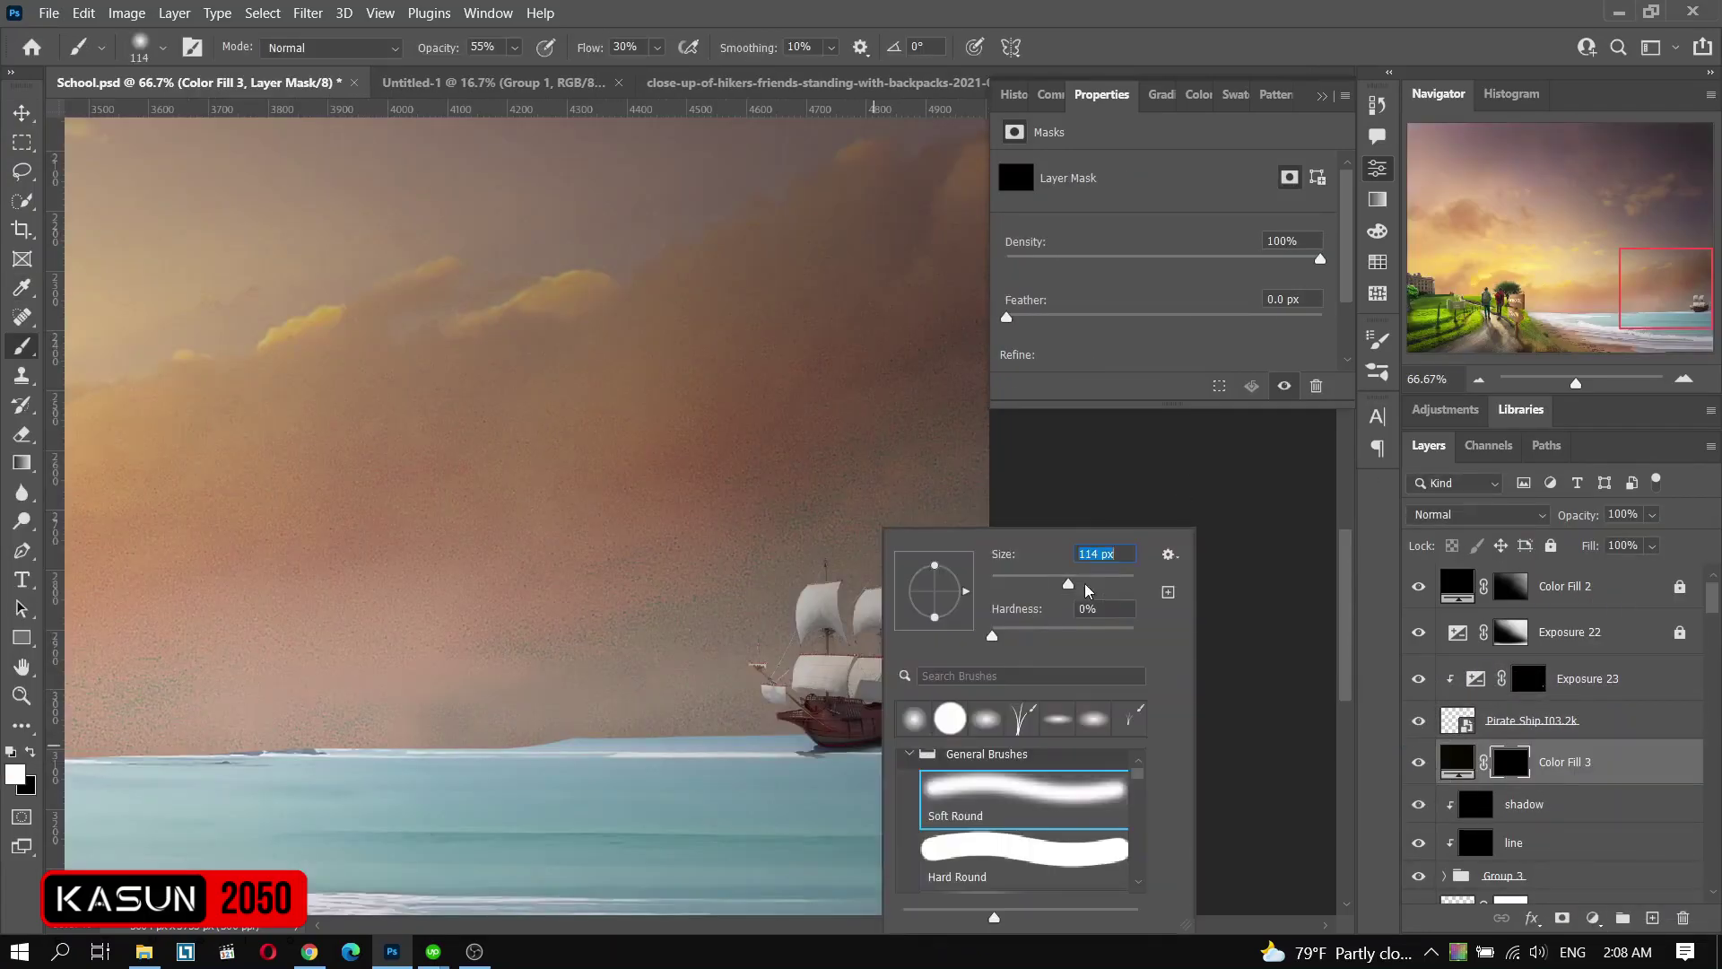
{"action": "key", "text": "Escape"}
{"action": "left_click_drag", "start_coordinate": [950, 736], "coordinate": [934, 720]}
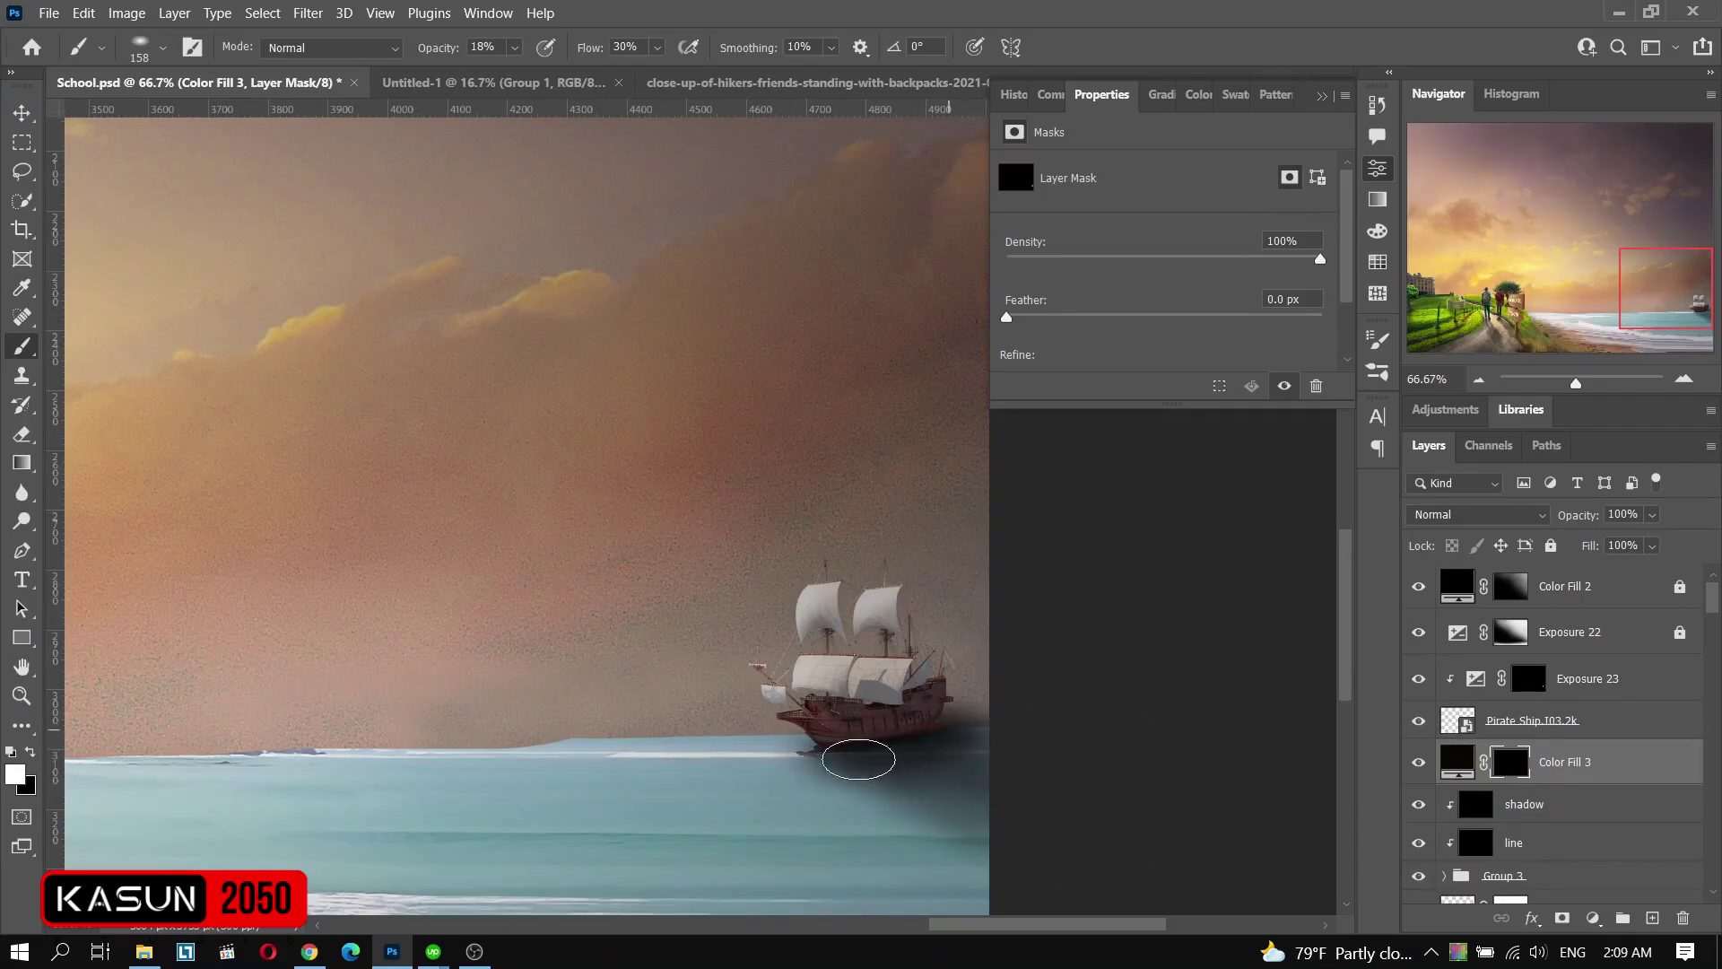
{"action": "left_click_drag", "start_coordinate": [515, 47], "coordinate": [518, 75]}
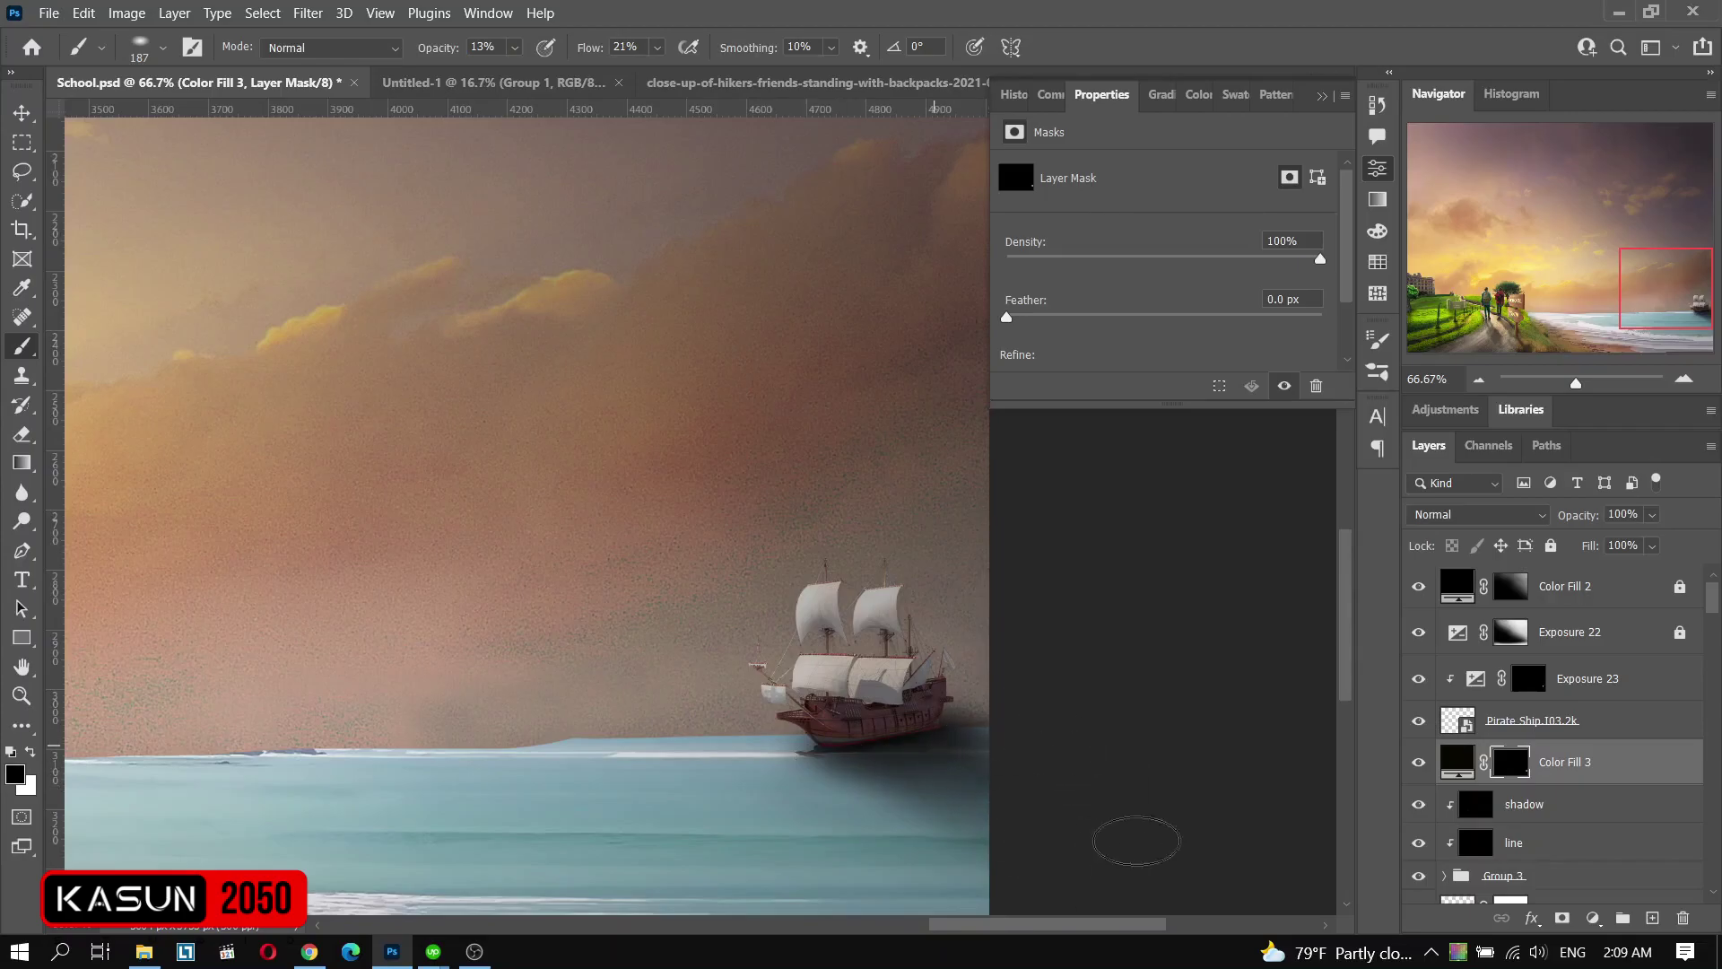
- Change the brush tip, then drag Flocking Birds.png into the composition
{"action": "right_click", "coordinate": [775, 513]}
{"action": "right_click", "coordinate": [764, 352]}
{"action": "key", "text": "ctrl+minus"}
{"action": "key", "text": "ctrl+minus"}
{"action": "key", "text": "ctrl+minus"}
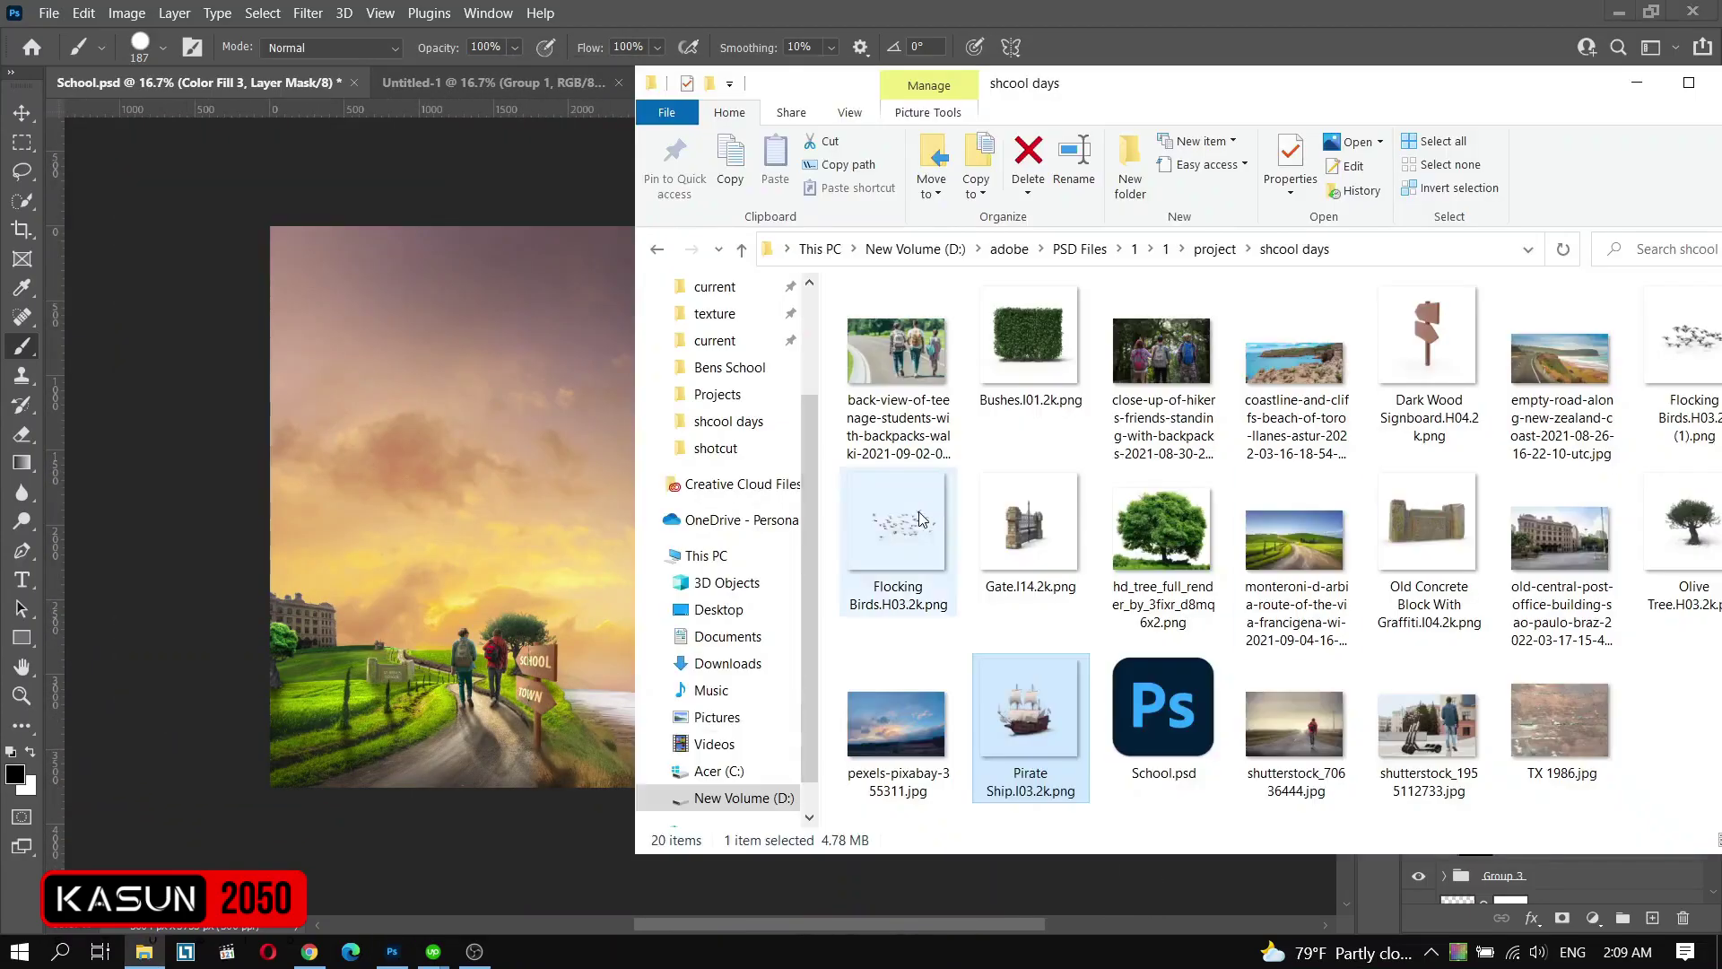
{"action": "mouse_move", "coordinate": [884, 709]}
{"action": "left_mouse_down"}
{"action": "mouse_move", "coordinate": [793, 594]}
{"action": "mouse_move", "coordinate": [726, 594]}
{"action": "mouse_move", "coordinate": [865, 596]}
{"action": "left_mouse_up"}
- Commit the first flock, then place a second Flocking Birds.png low over the sea right of the signpost
{"action": "key", "text": "Return"}
{"action": "left_click", "coordinate": [156, 952]}
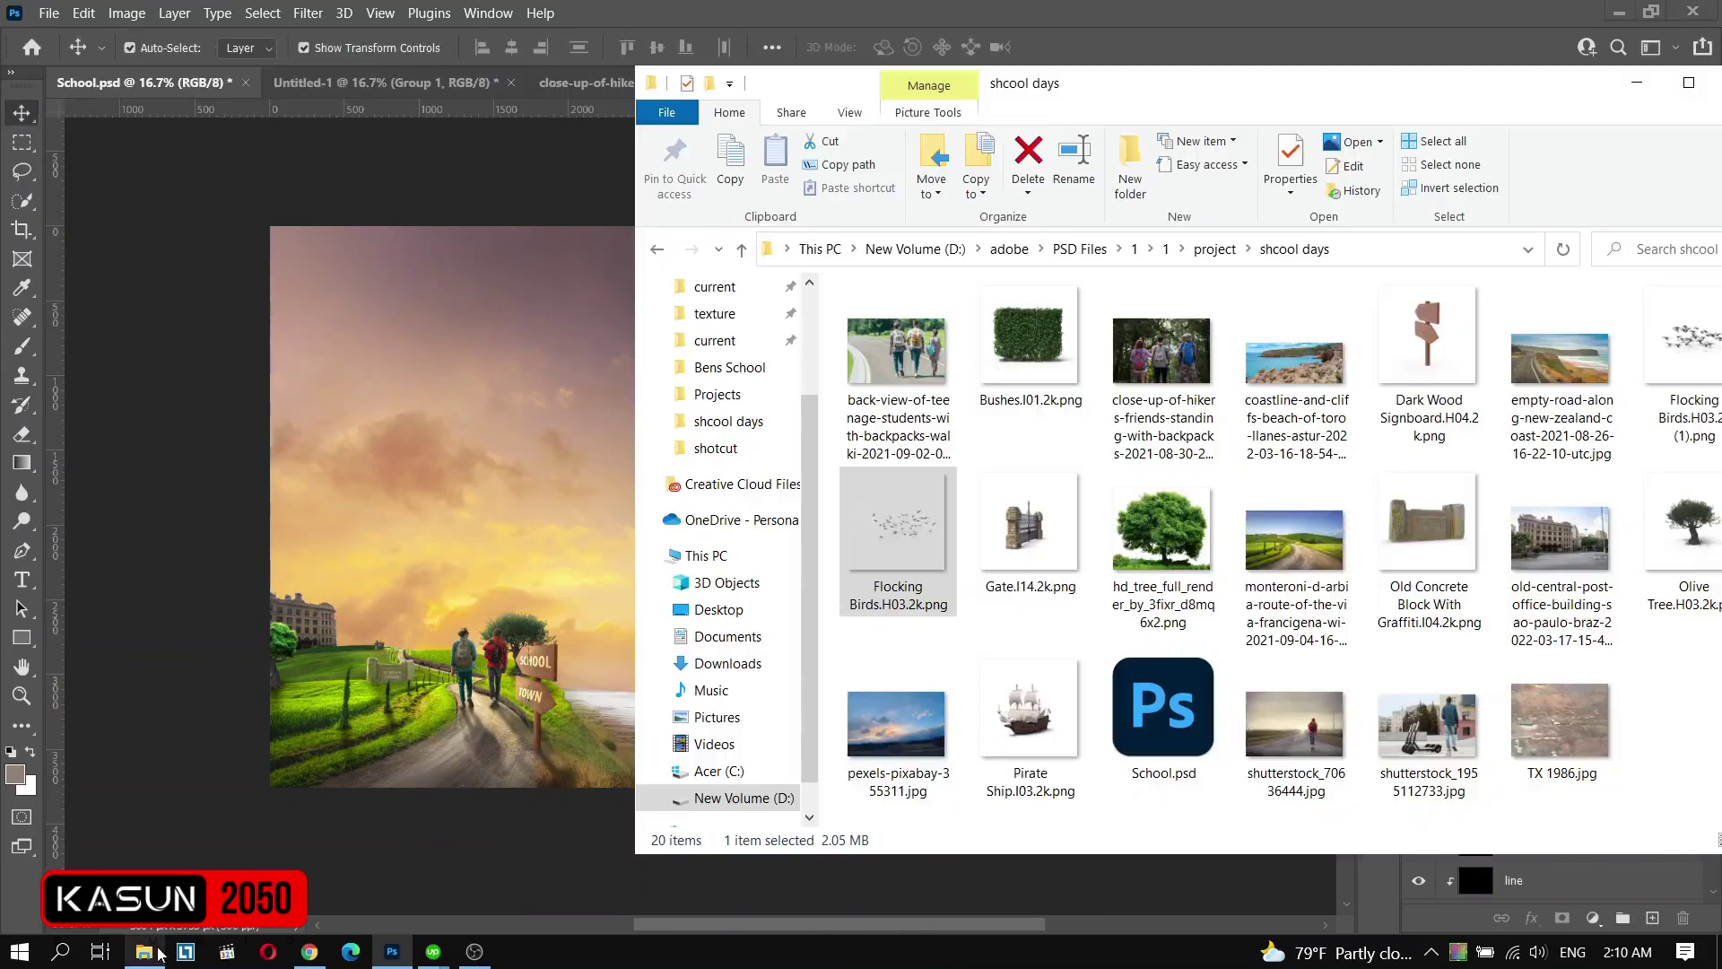
{"action": "mouse_move", "coordinate": [897, 538]}
{"action": "left_mouse_down"}
{"action": "mouse_move", "coordinate": [779, 600]}
{"action": "mouse_move", "coordinate": [878, 567]}
{"action": "left_mouse_up"}
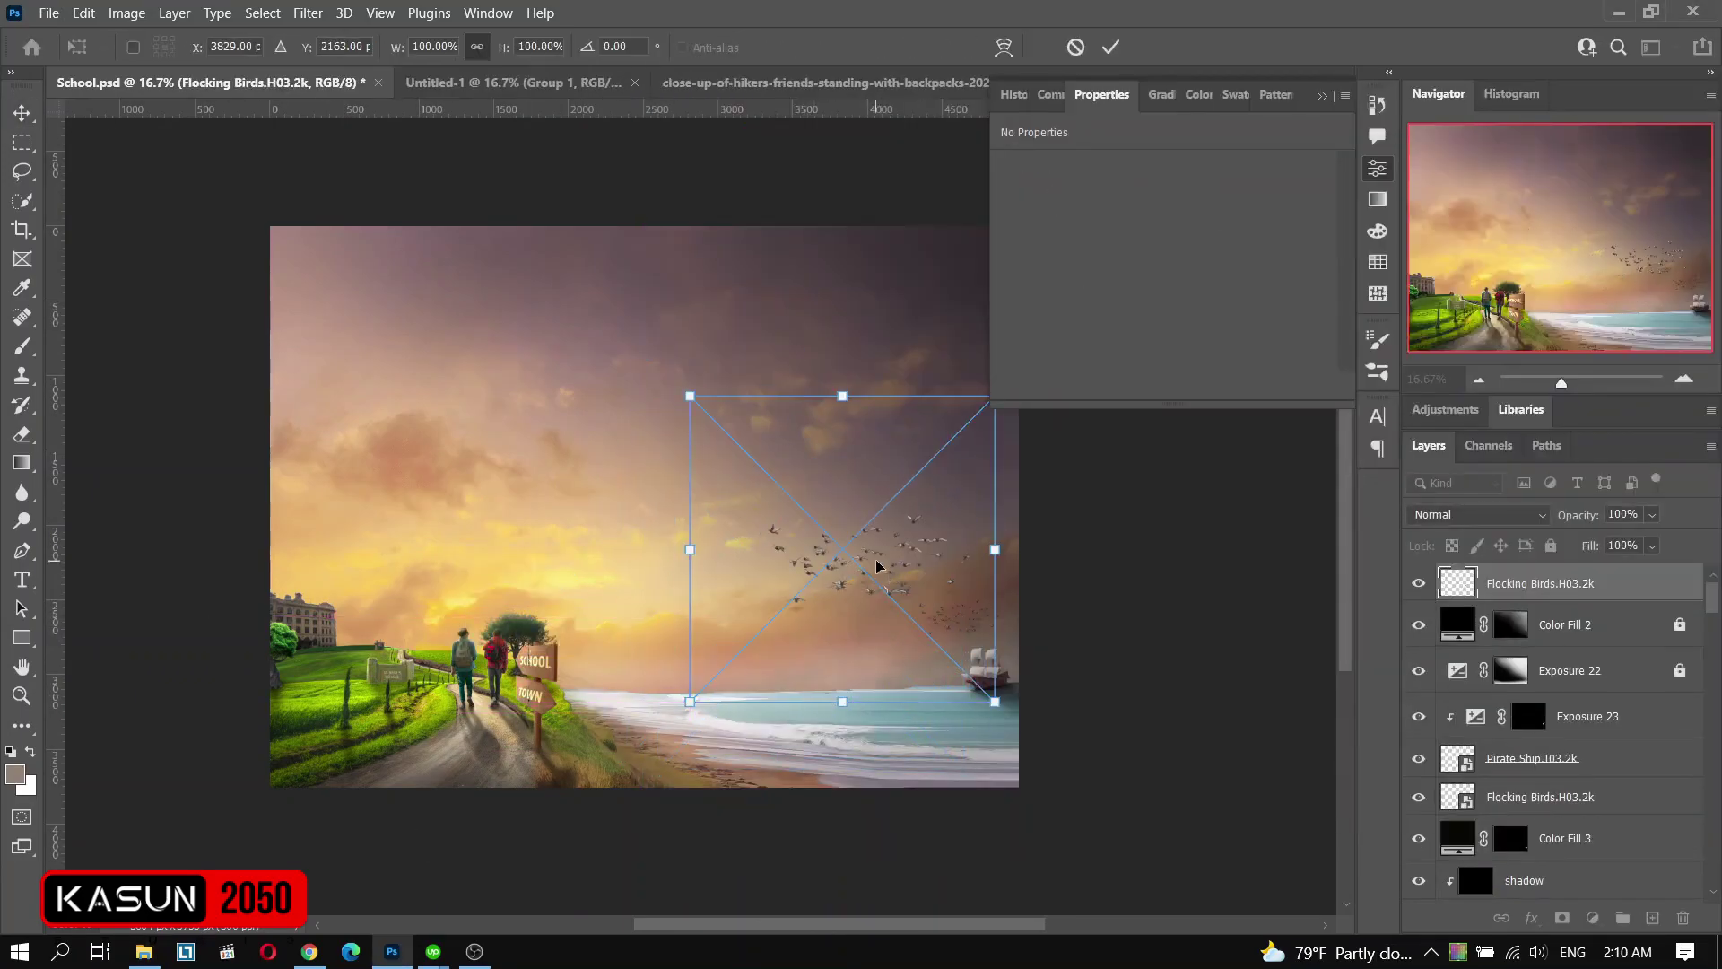
{"action": "key", "text": "Return"}
{"action": "key", "text": "ctrl+minus"}
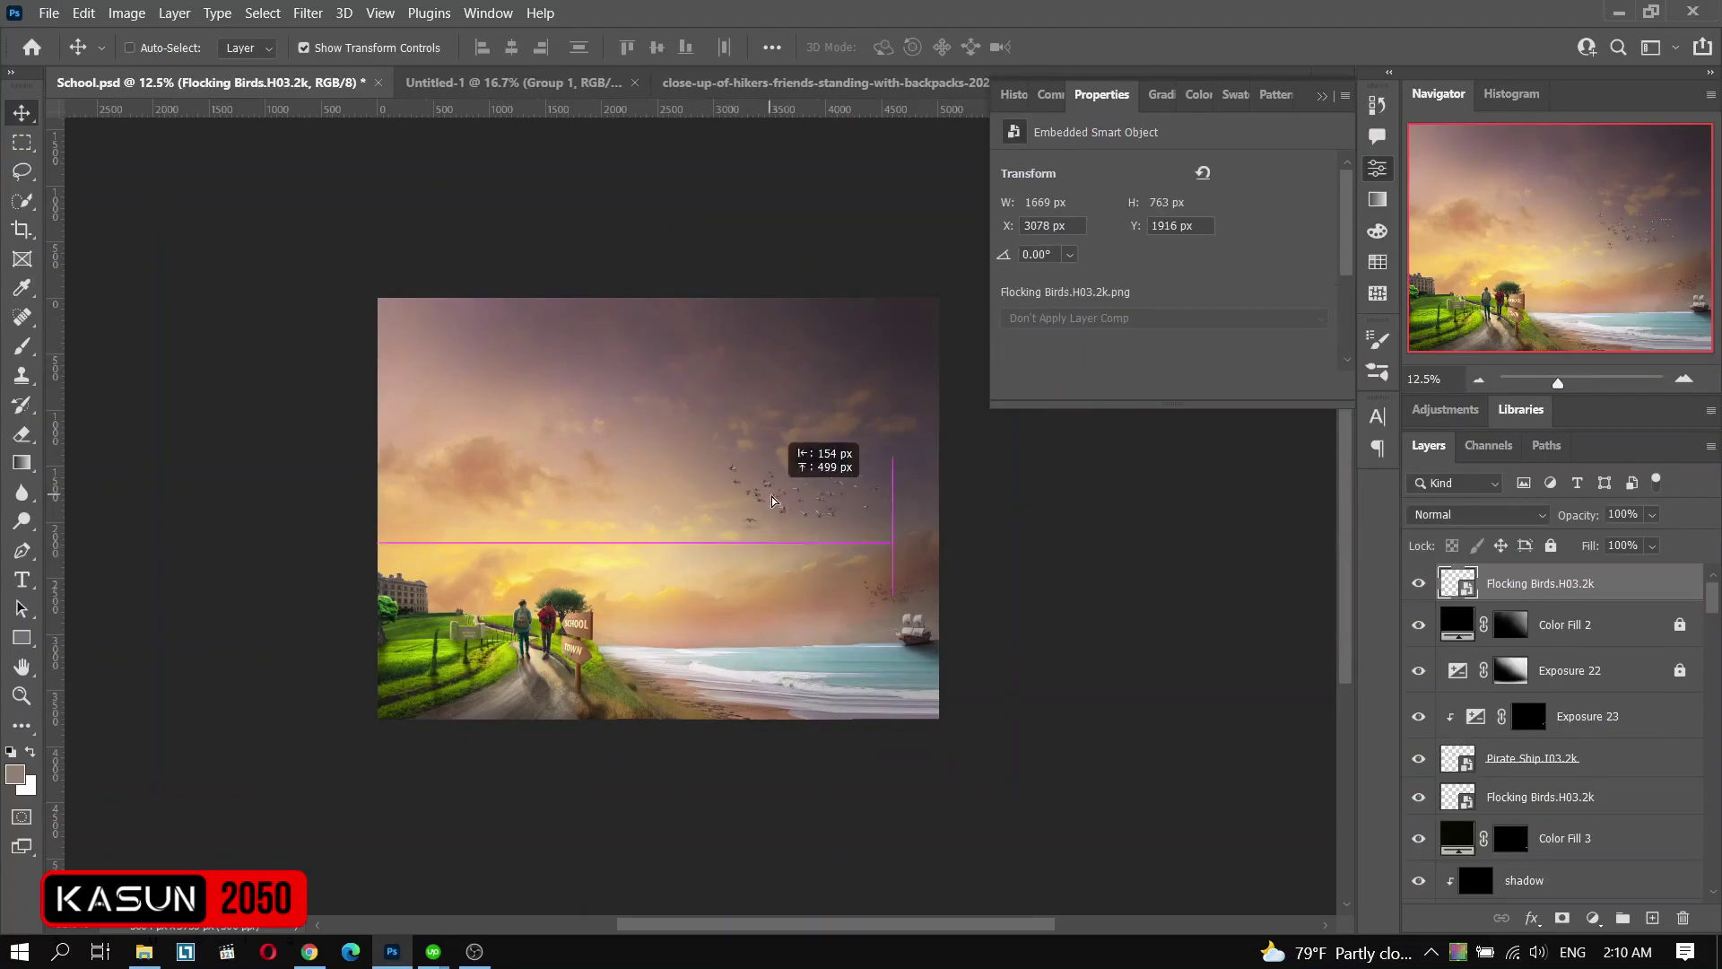
{"action": "left_click_drag", "start_coordinate": [773, 501], "coordinate": [731, 603]}
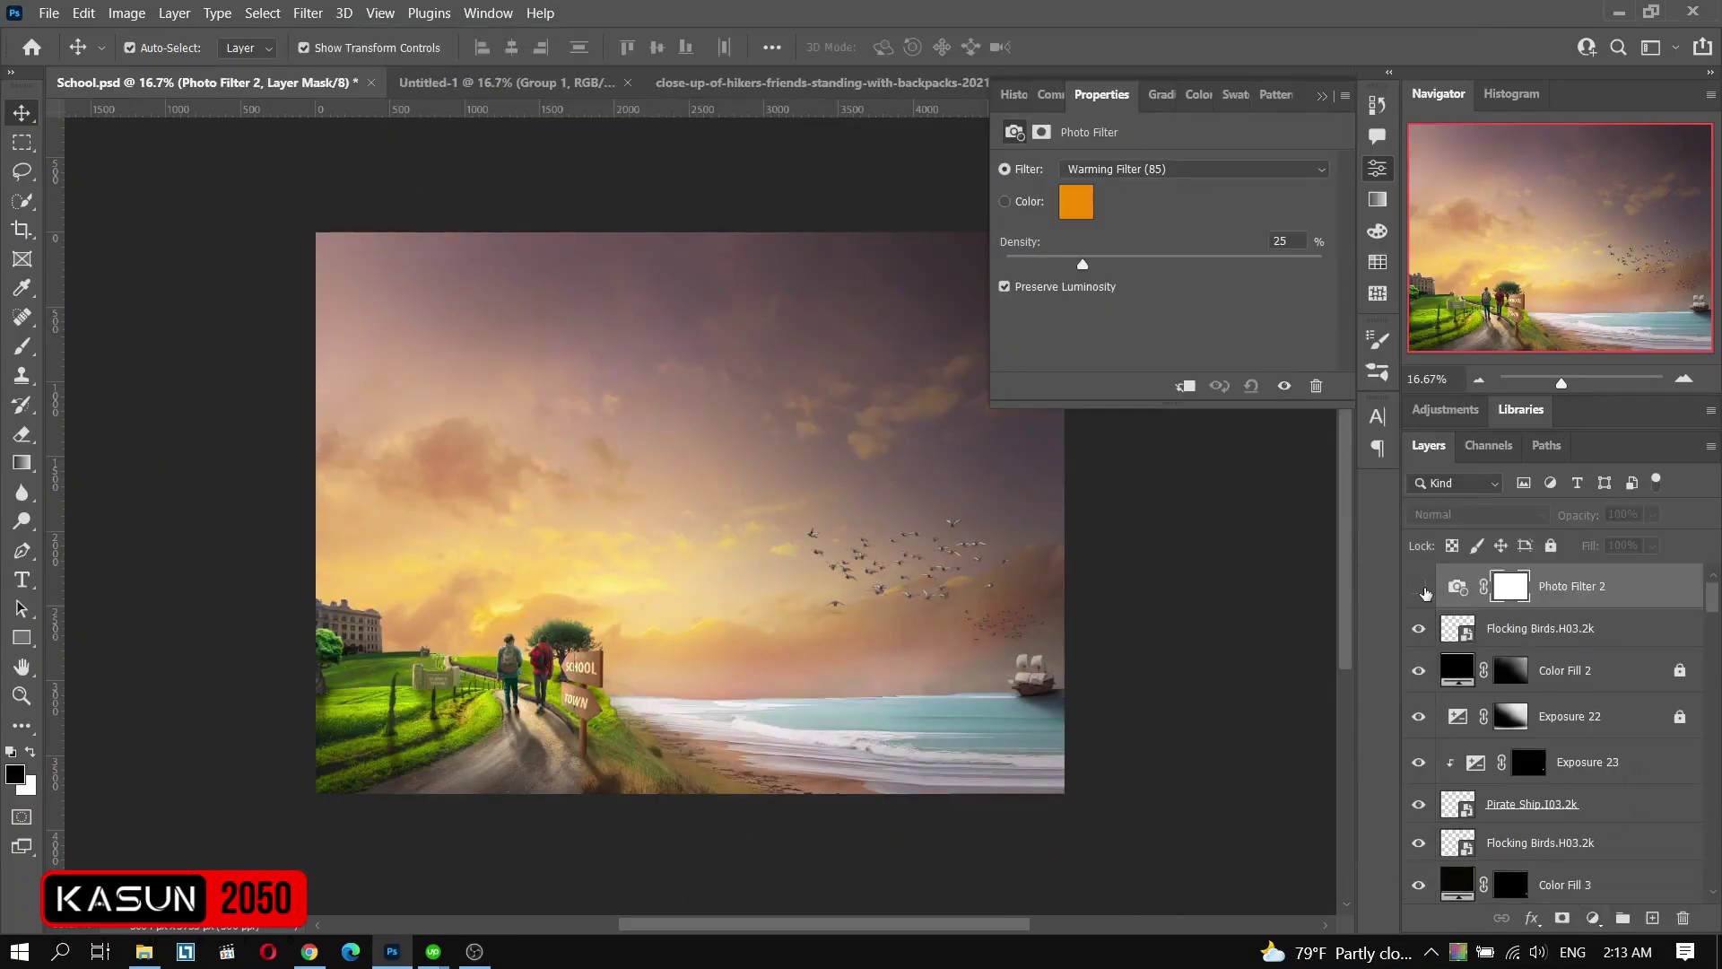
- Add a Color Lookup adjustment using the 3Strip look
{"action": "left_click", "coordinate": [1593, 918]}
{"action": "left_click", "coordinate": [1587, 788]}
{"action": "left_click", "coordinate": [1206, 171]}
{"action": "left_click", "coordinate": [1166, 272]}
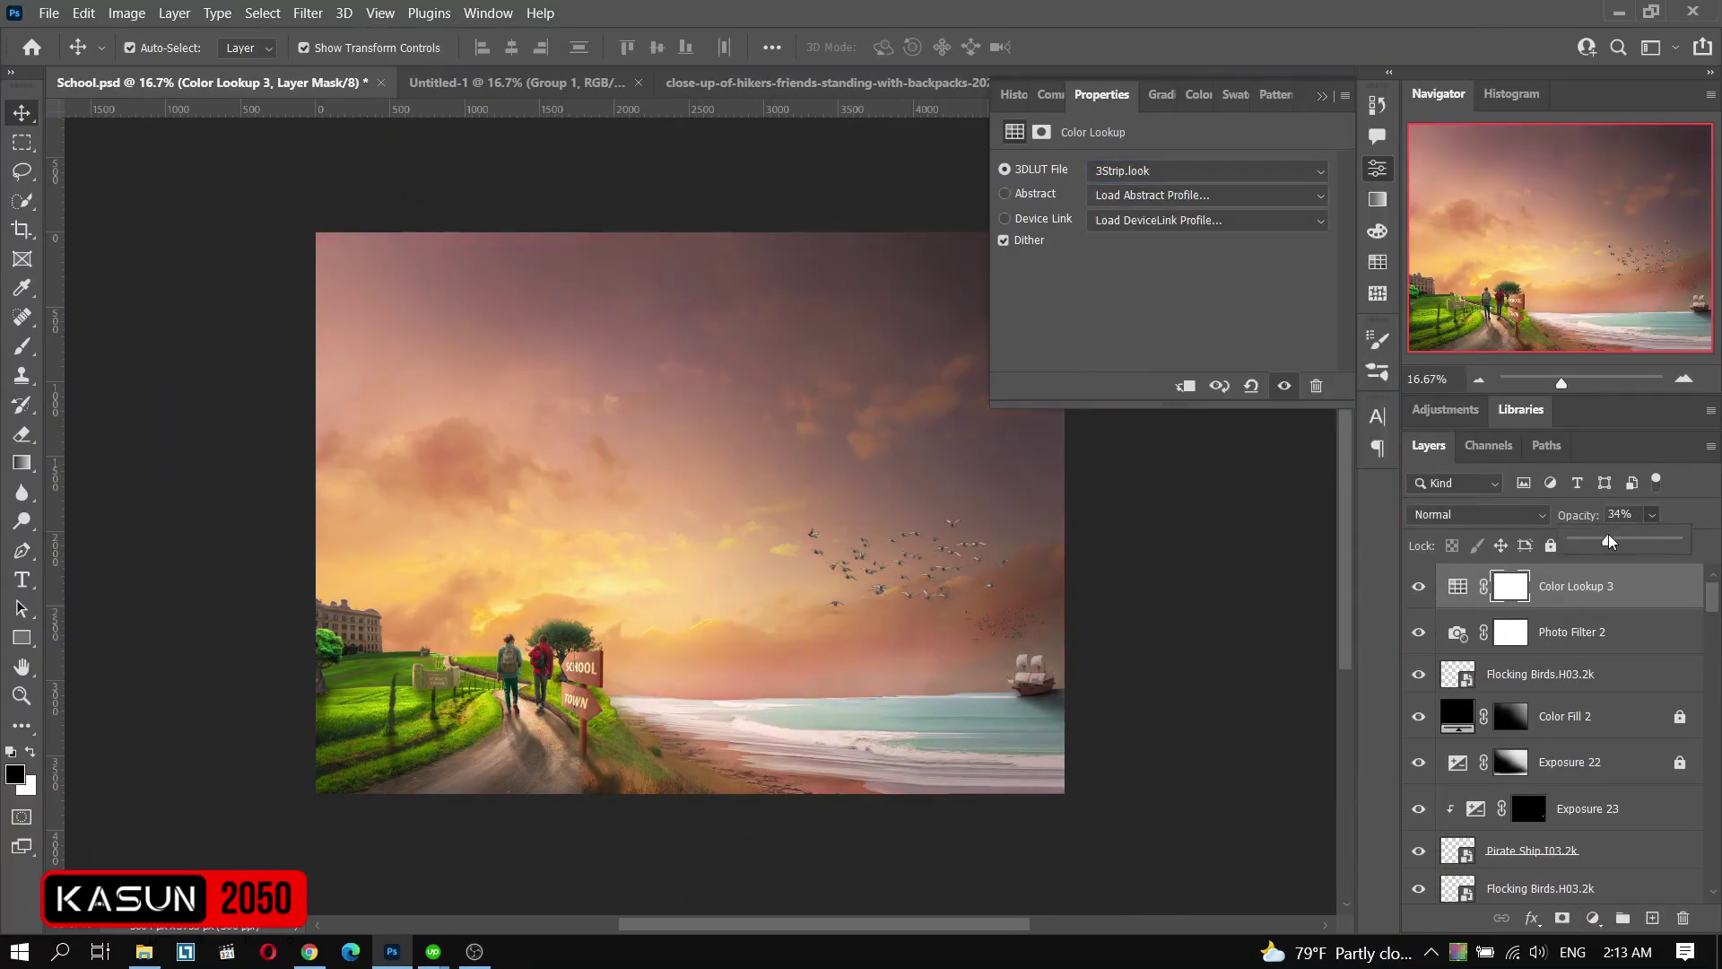
- Add a second Color Lookup with the Crisp_Warm look, hiding Color Lookup 3 to compare
{"action": "left_click", "coordinate": [1593, 917]}
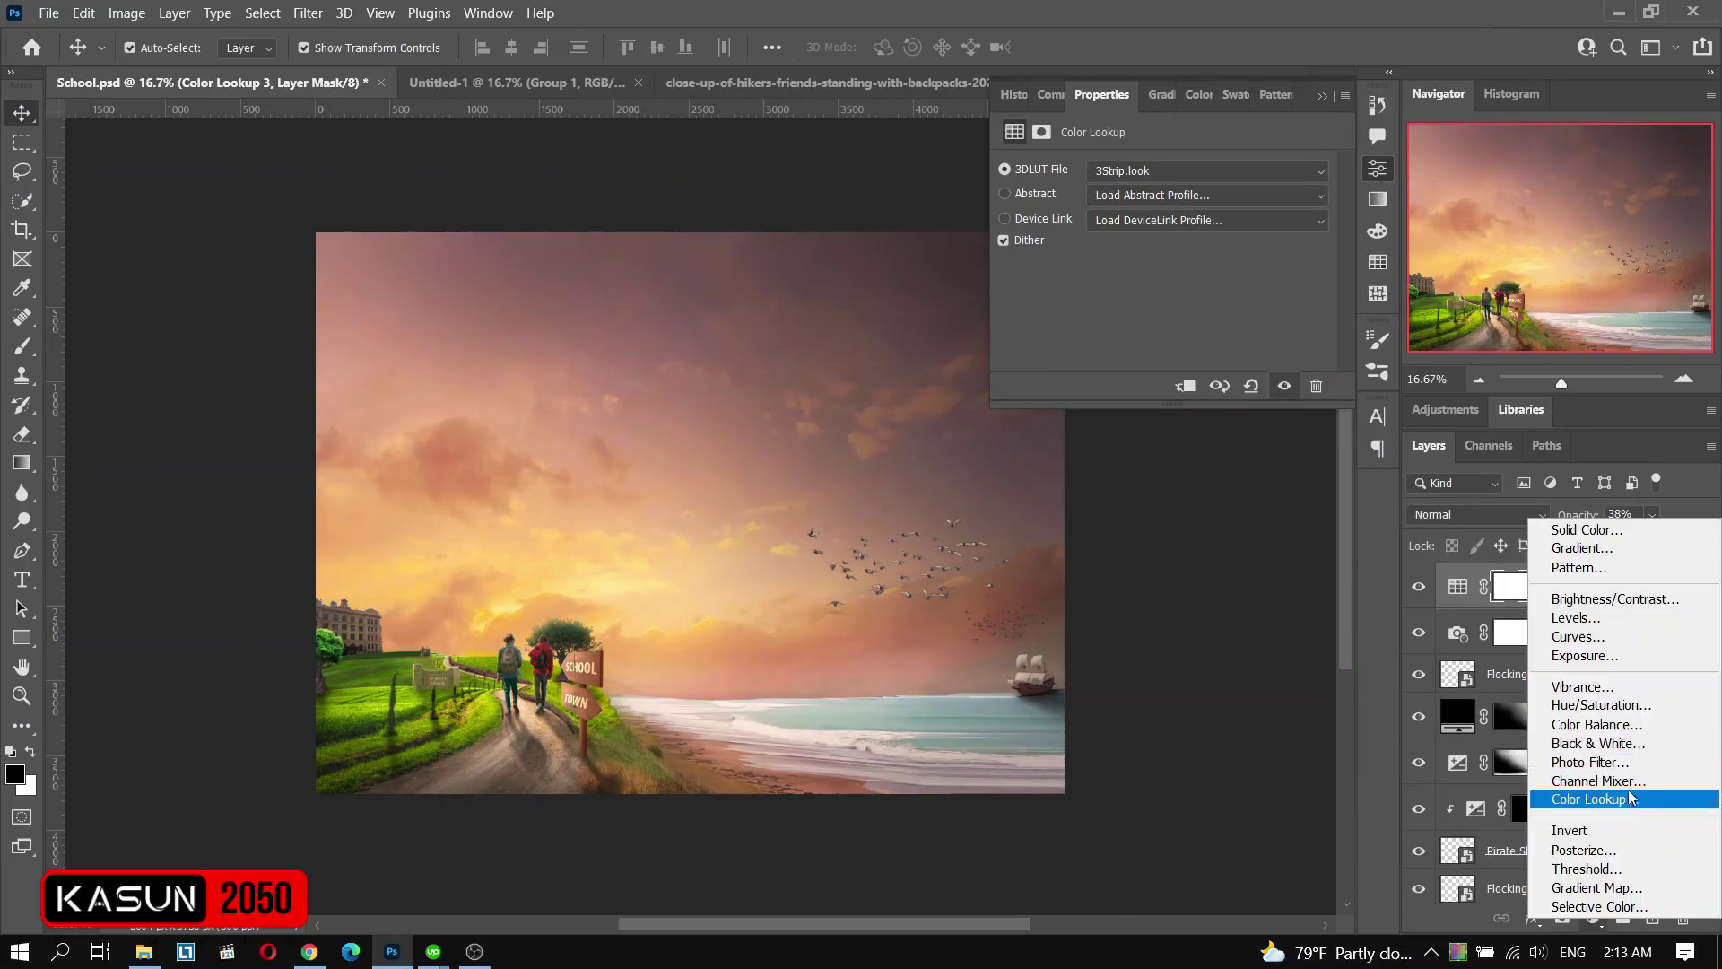
{"action": "left_click", "coordinate": [1538, 797]}
{"action": "left_click", "coordinate": [1480, 514]}
{"action": "left_click", "coordinate": [1418, 632]}
{"action": "left_click", "coordinate": [1206, 170]}
{"action": "left_click", "coordinate": [1157, 246]}
- Switch the second lookup to Crisp_Winter, re-show Color Lookup 3 and hide Color Lookup 4
{"action": "left_click", "coordinate": [1159, 179]}
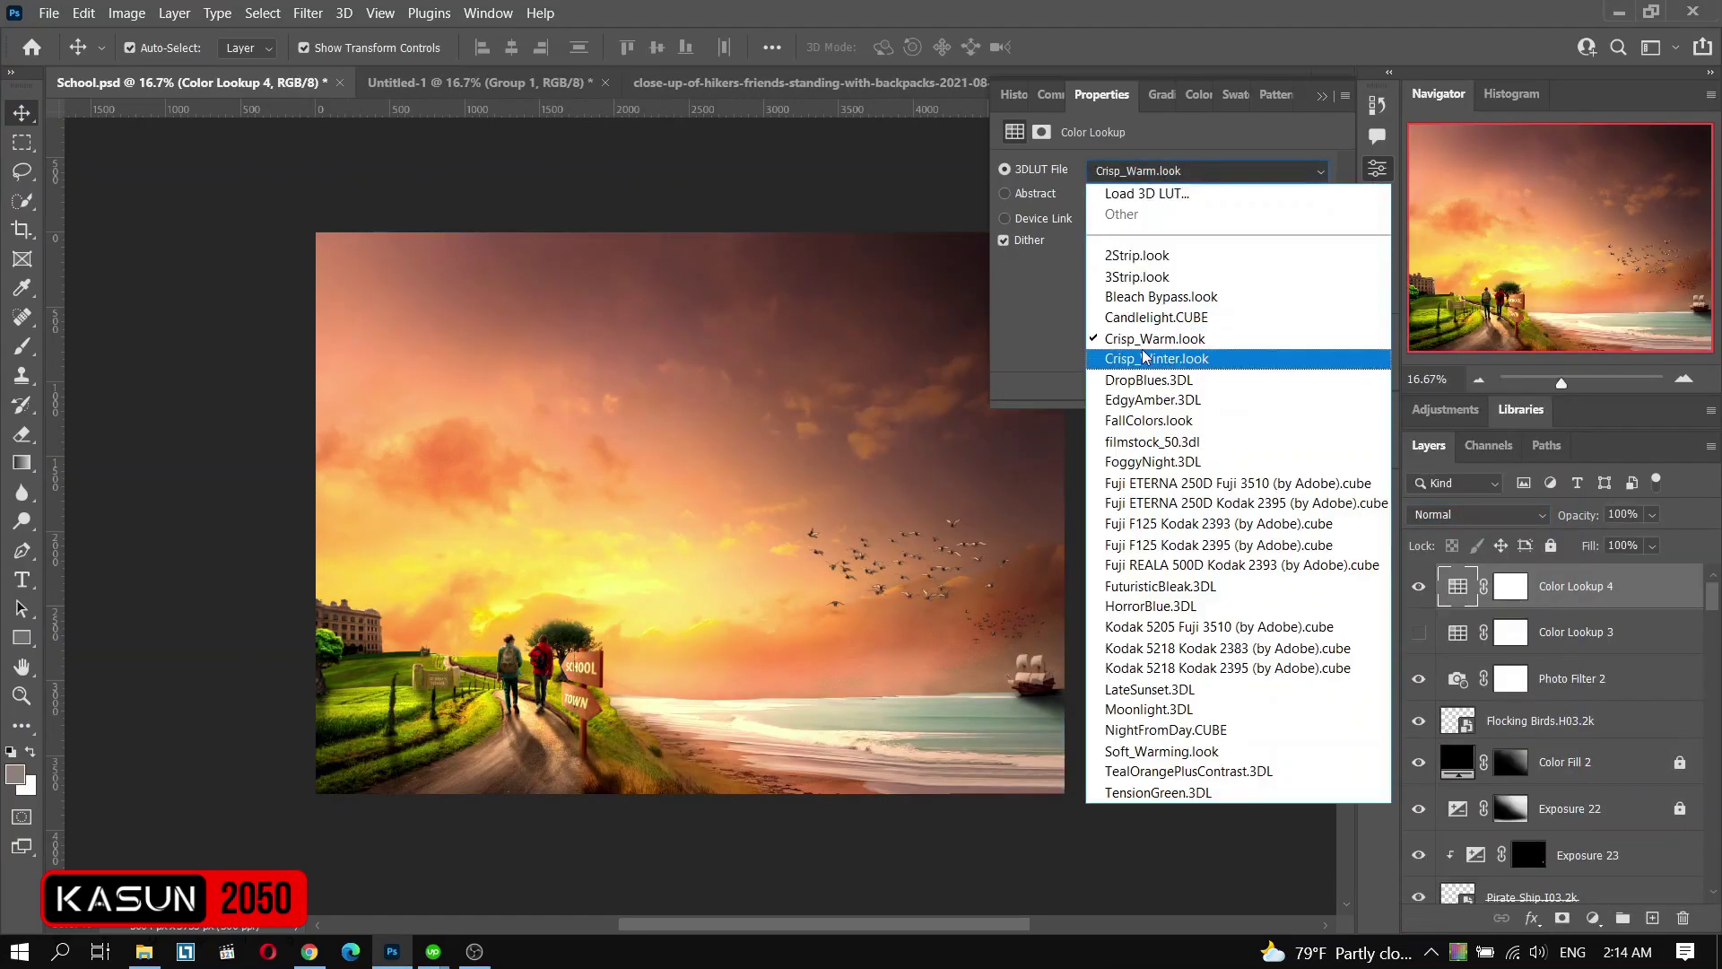
{"action": "left_click", "coordinate": [1157, 350]}
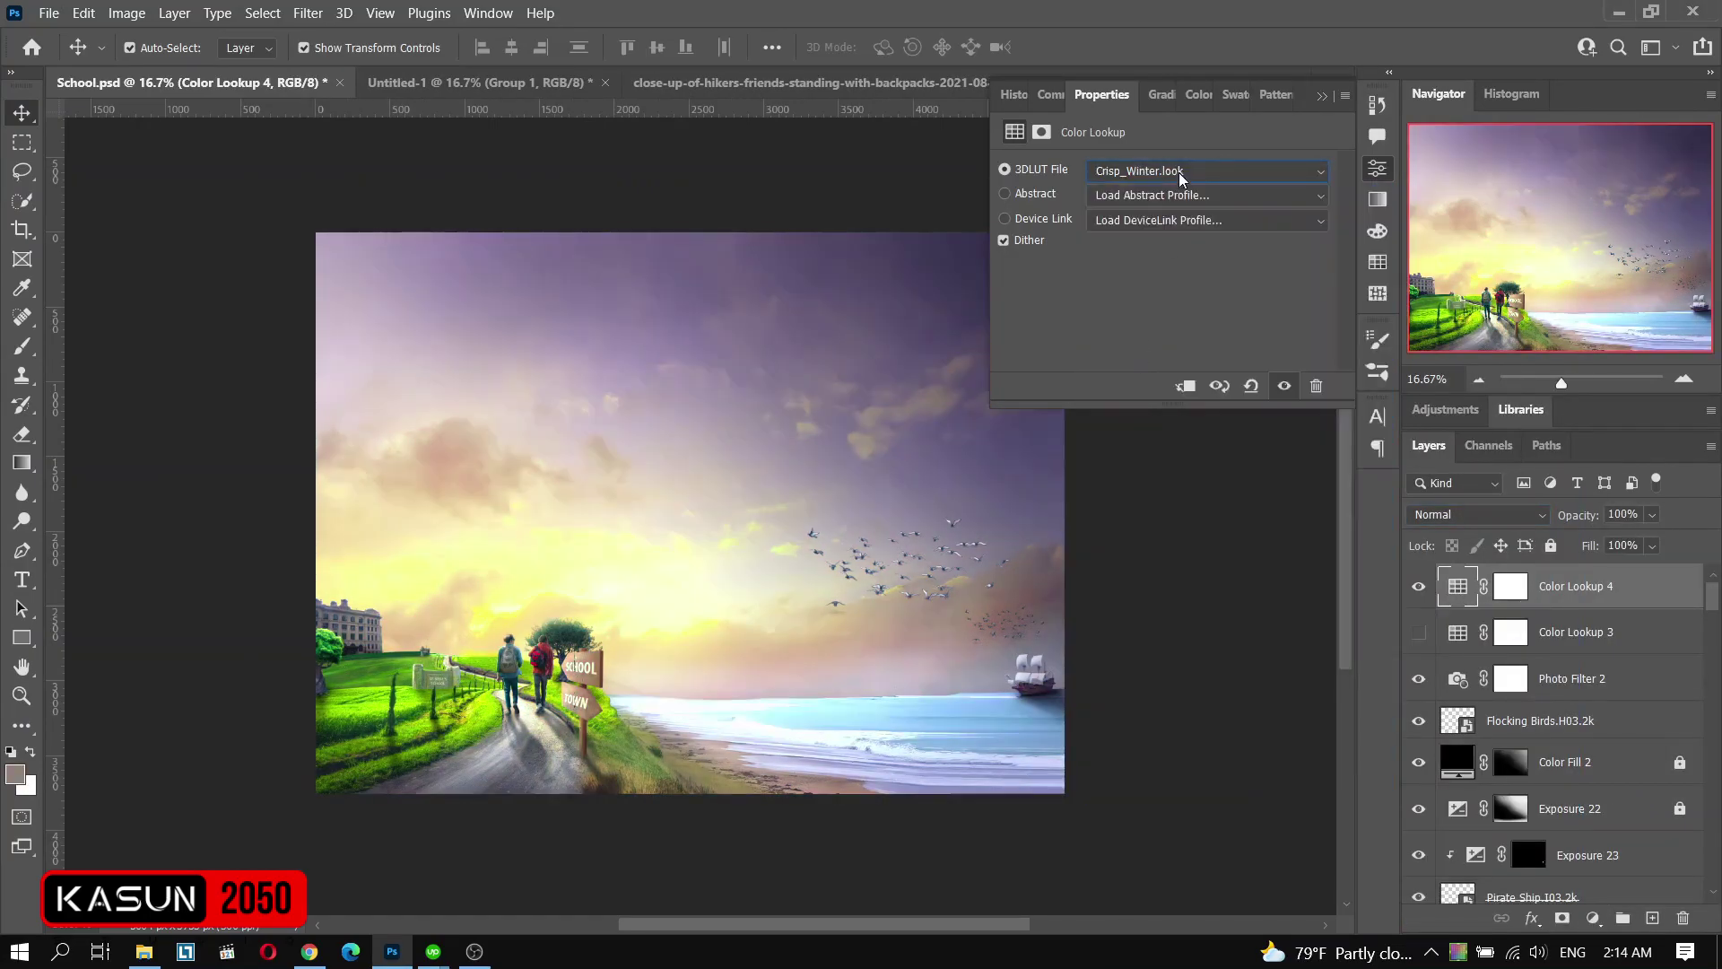
{"action": "left_click", "coordinate": [1180, 179]}
{"action": "left_click", "coordinate": [1157, 263]}
{"action": "left_click", "coordinate": [1418, 586]}
{"action": "left_click", "coordinate": [1418, 631]}
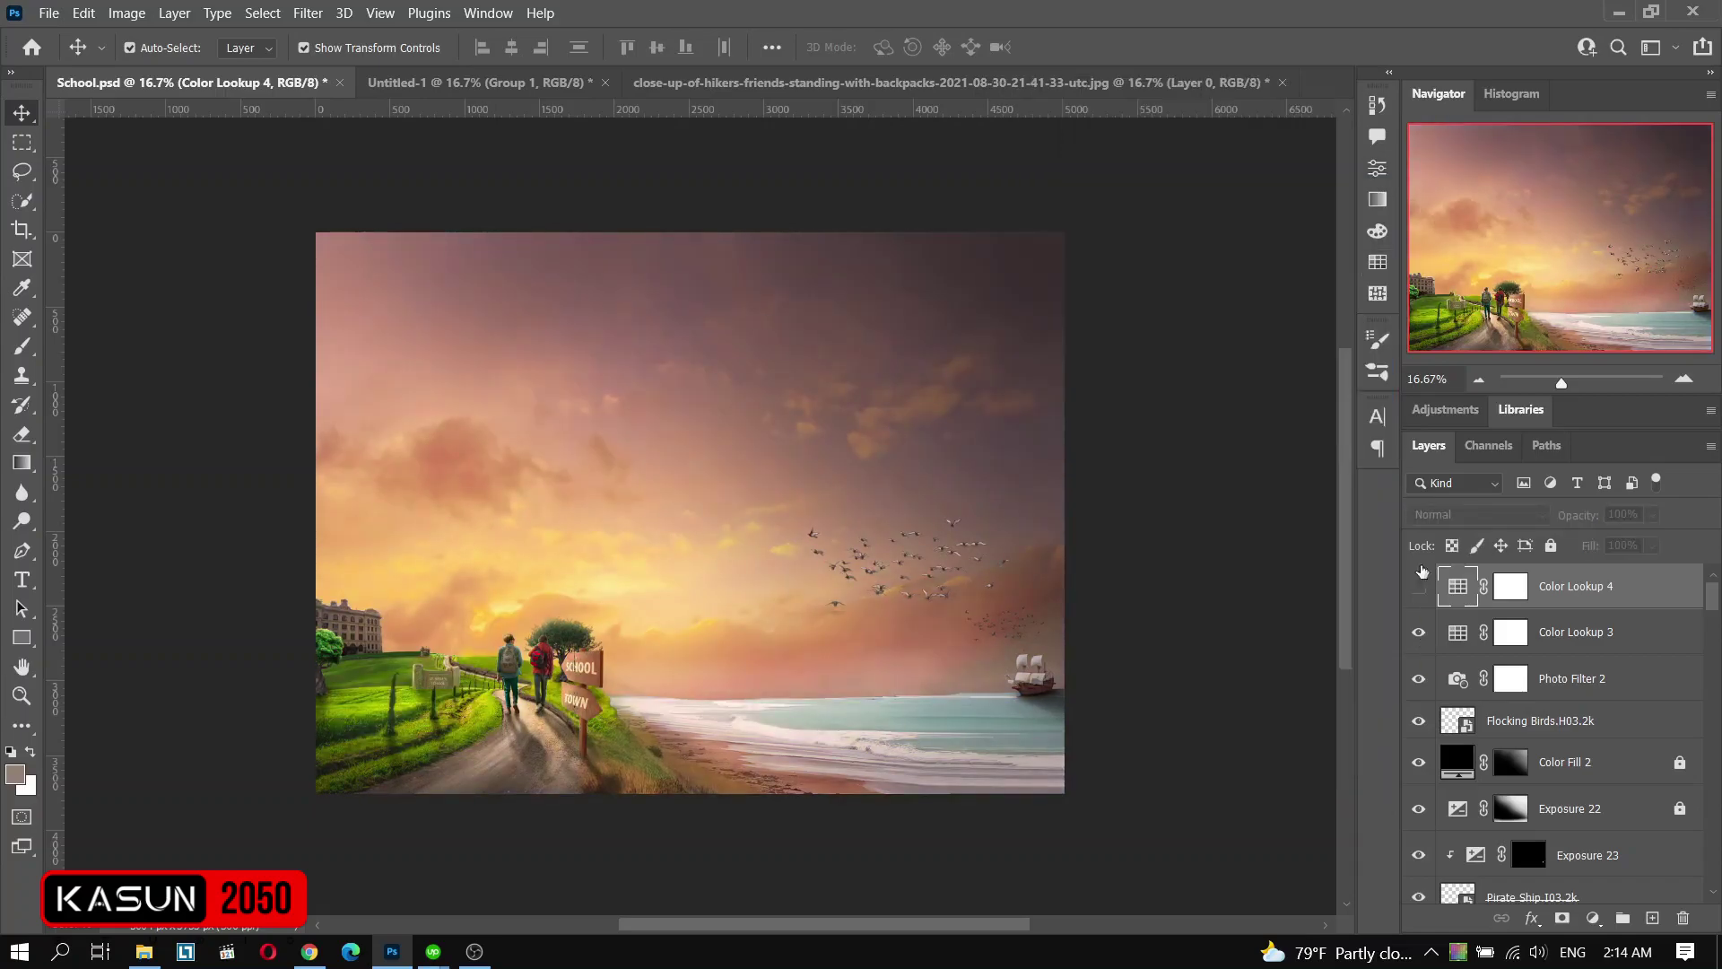